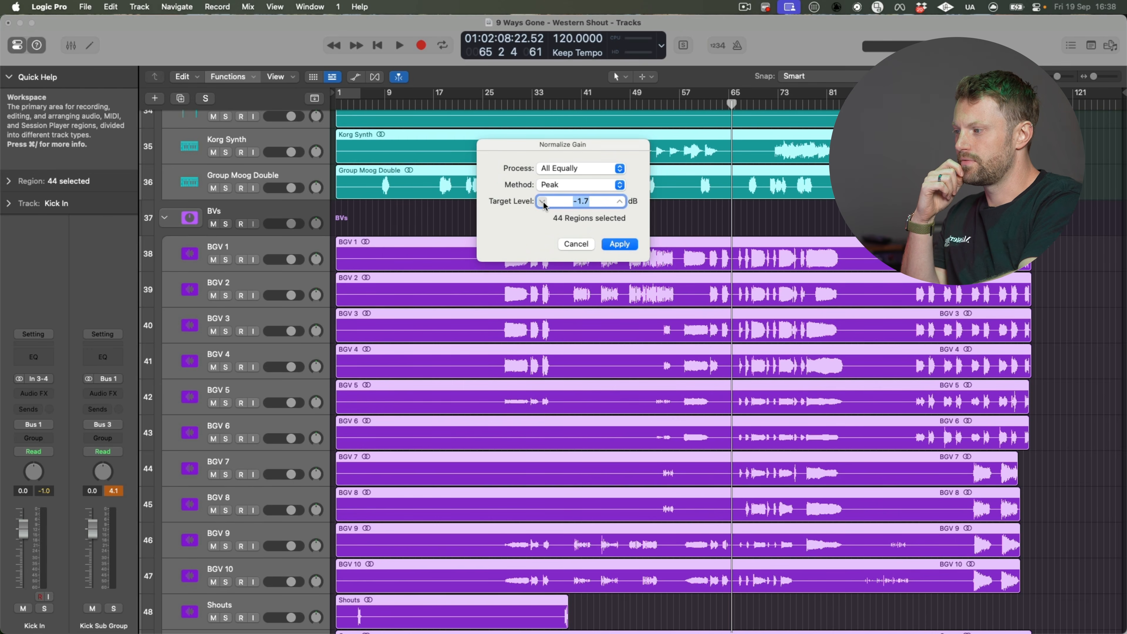
Step: Enter a target level of -6.0 dB for normalizing the 44 selected regions
{"action": "type", "text": "-6.0"}
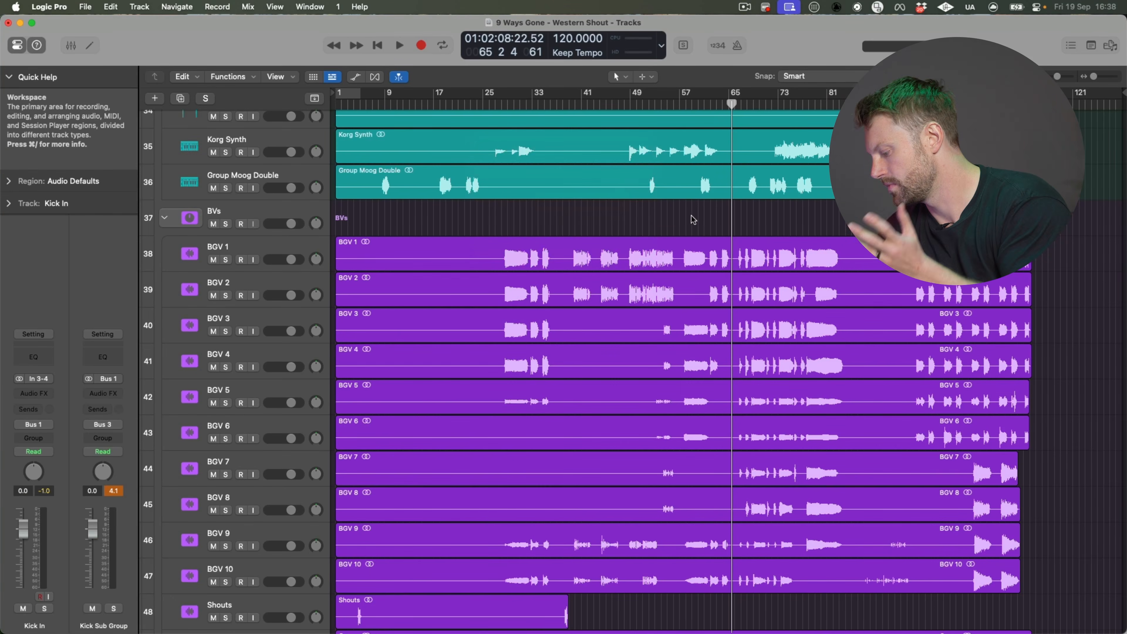
Step: Check the peak levels of all mixer channels and mute the Master channel
{"action": "key", "text": "x"}
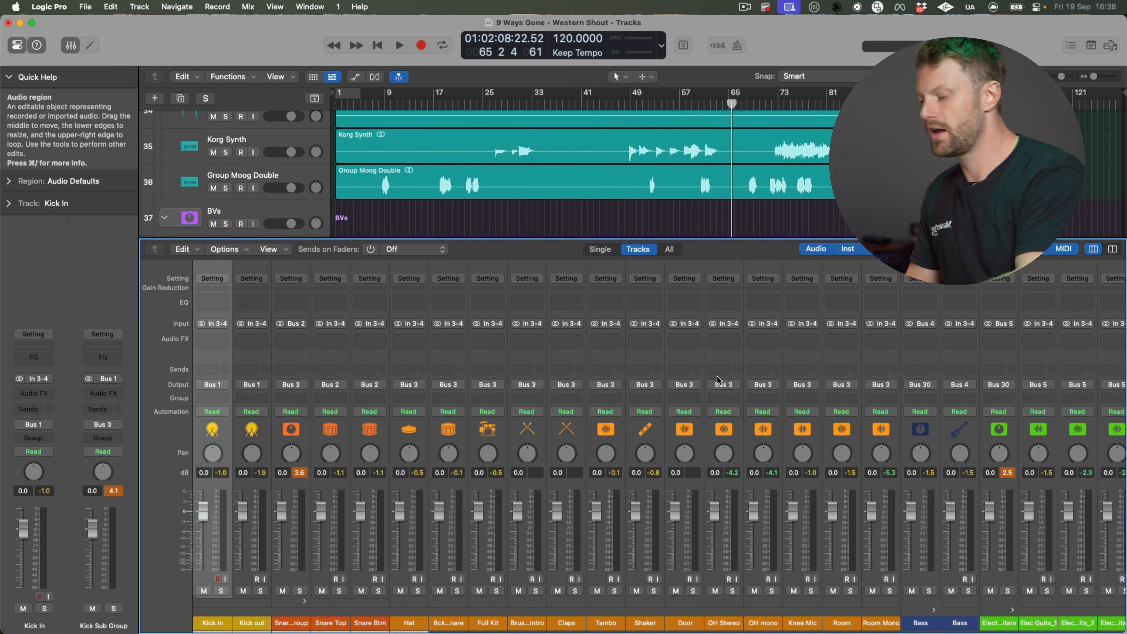
{"action": "scroll", "coordinate": [964, 462], "scroll_direction": "right", "scroll_amount": 20}
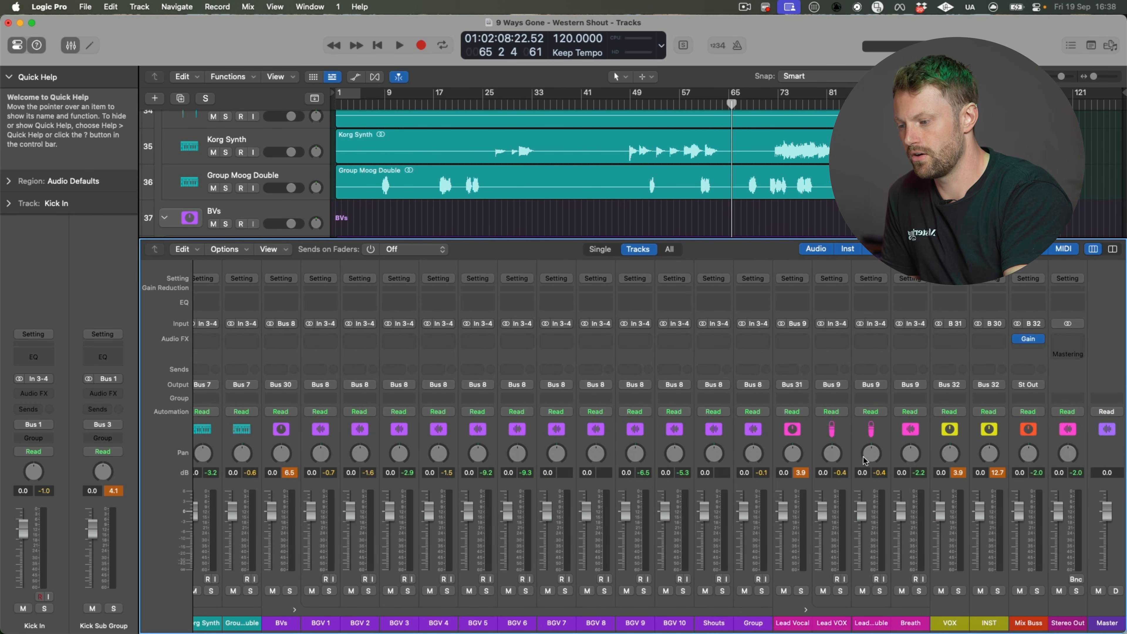
{"action": "scroll", "coordinate": [799, 480], "scroll_direction": "left", "scroll_amount": 15}
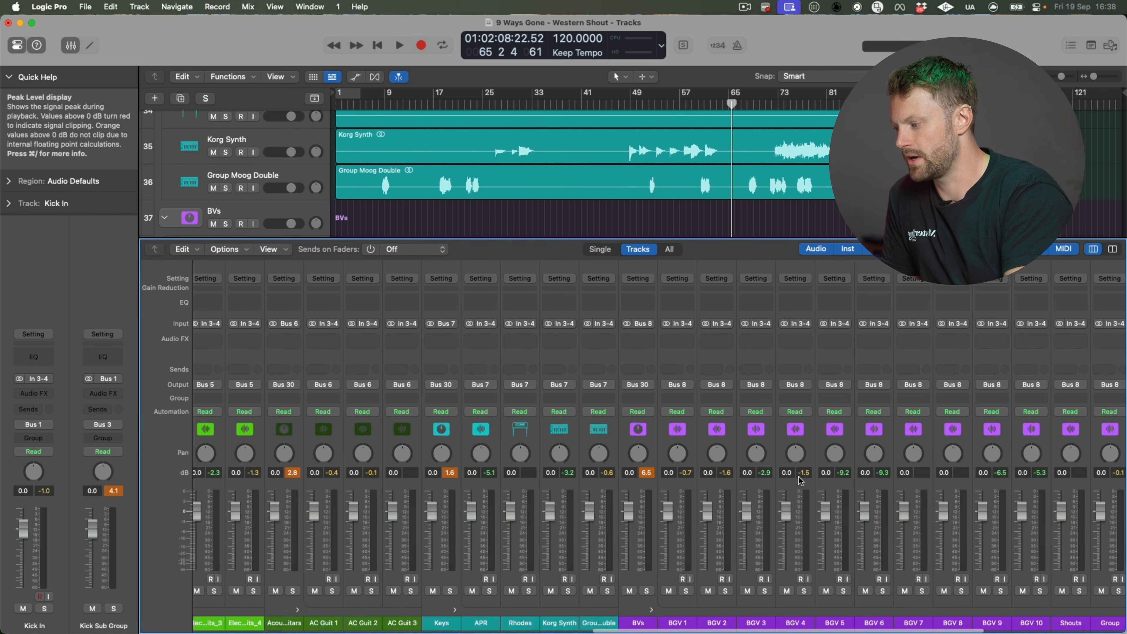
{"action": "scroll", "coordinate": [658, 494], "scroll_direction": "left", "scroll_amount": 15}
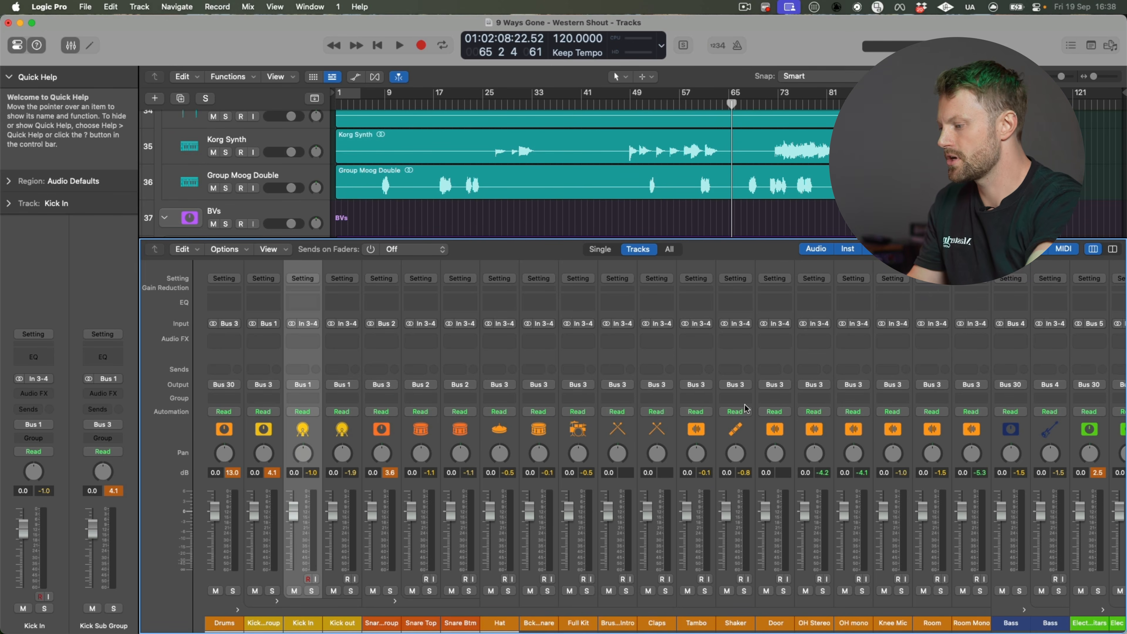
{"action": "scroll", "coordinate": [745, 409], "scroll_direction": "right", "scroll_amount": 15}
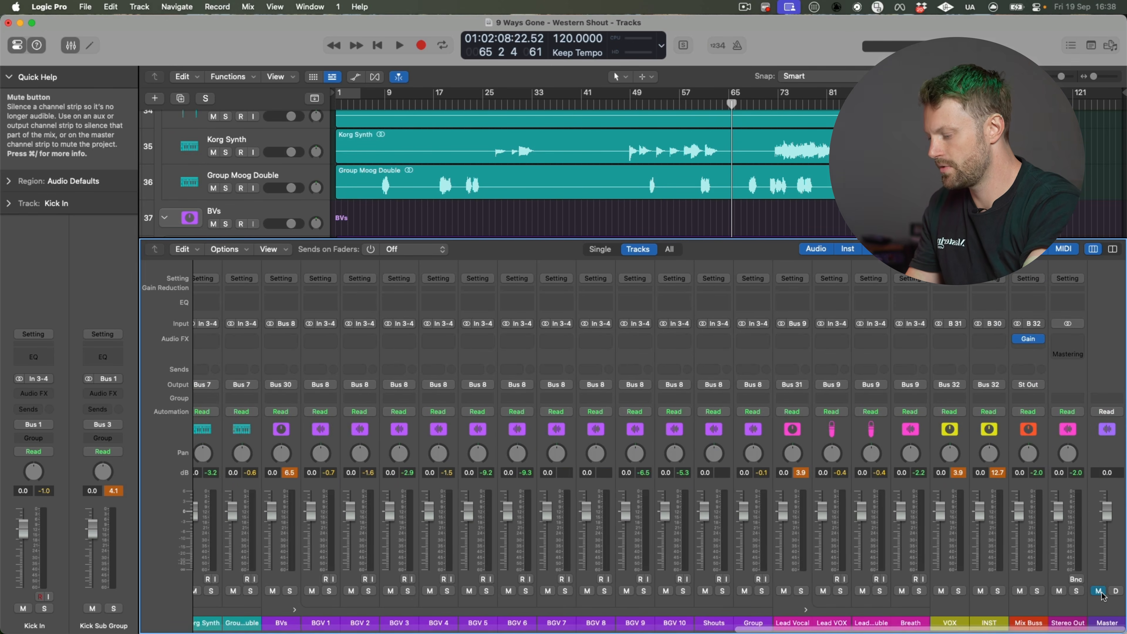
{"action": "key", "text": "x"}
Step: Set a cycle range over about bars 64 to 80 and start playback
{"action": "left_click_drag", "start_coordinate": [723, 94], "coordinate": [825, 109]}
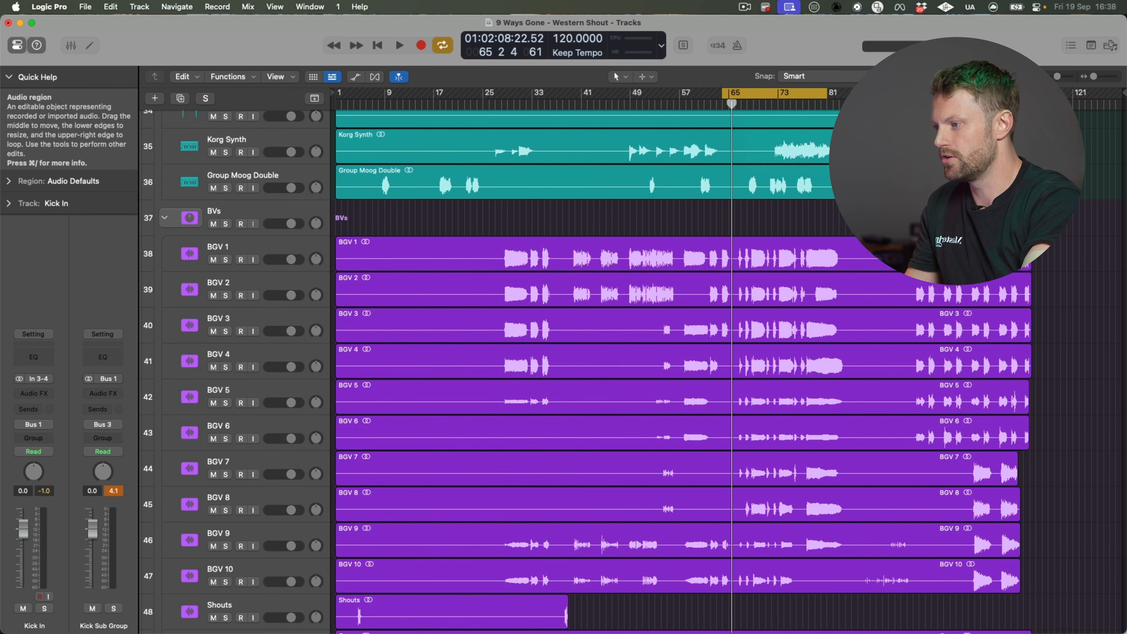
{"action": "scroll", "coordinate": [665, 311], "scroll_direction": "up", "scroll_amount": 20}
{"action": "key", "text": "space"}
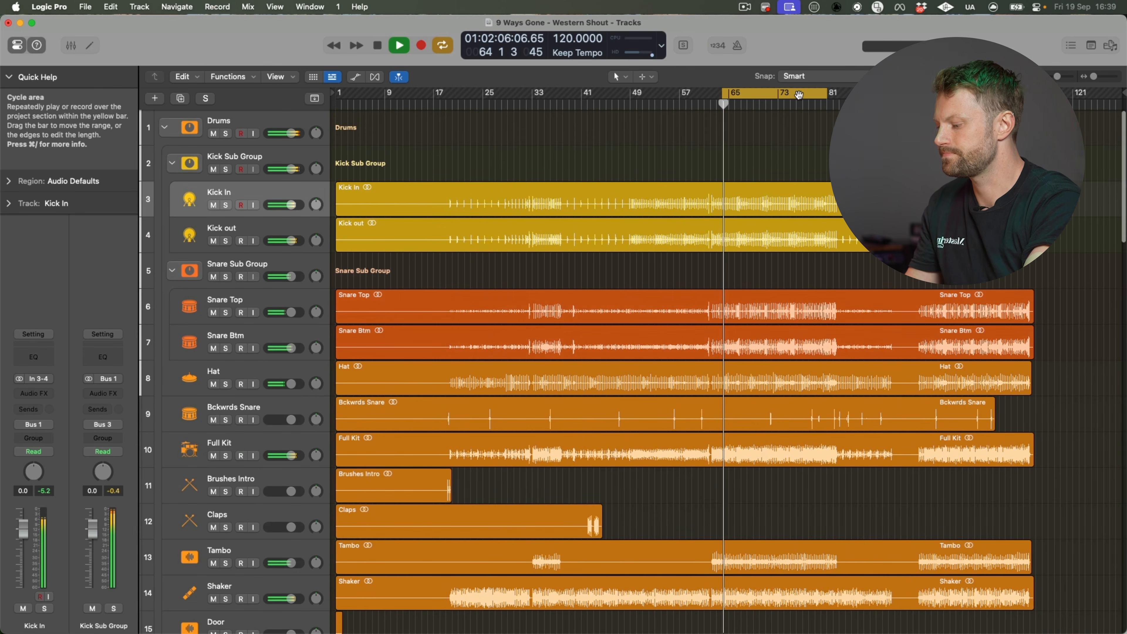
Step: Insert a Gain plug-in set to -5.0 dB on the Kick In channel and close its window
{"action": "key", "text": "x"}
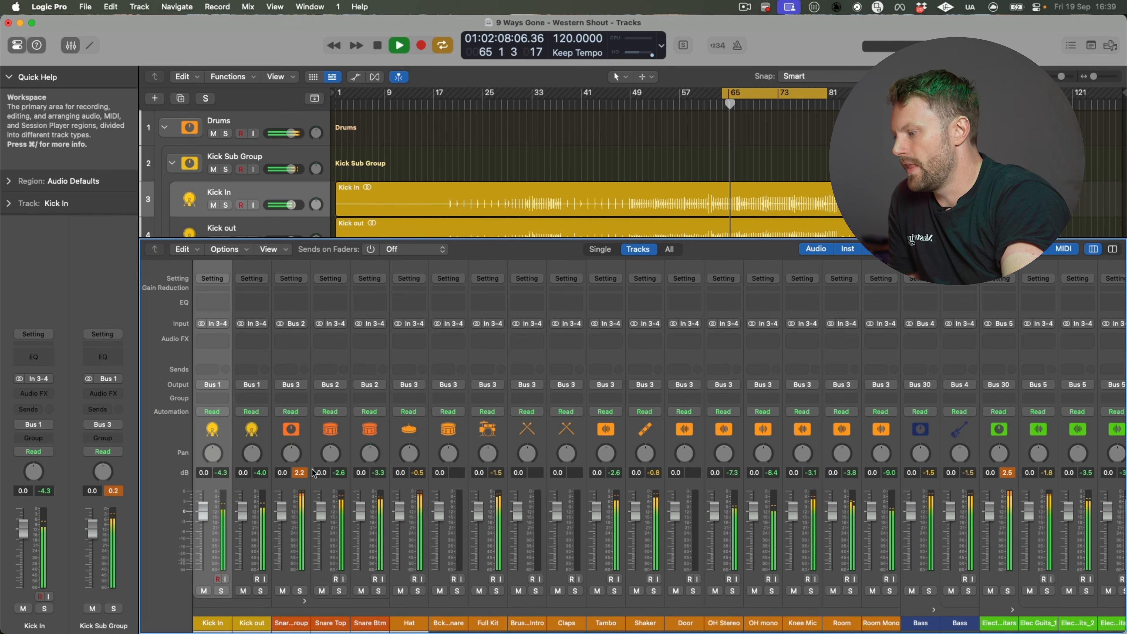
{"action": "scroll", "coordinate": [611, 464], "scroll_direction": "right", "scroll_amount": 15}
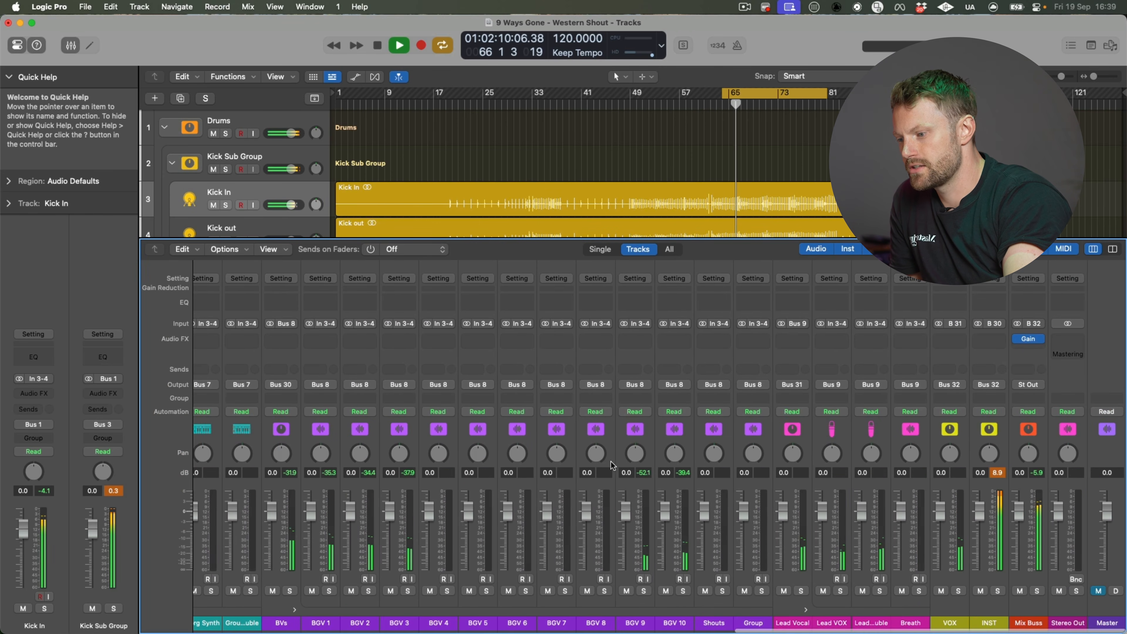
{"action": "scroll", "coordinate": [999, 482], "scroll_direction": "left", "scroll_amount": 15}
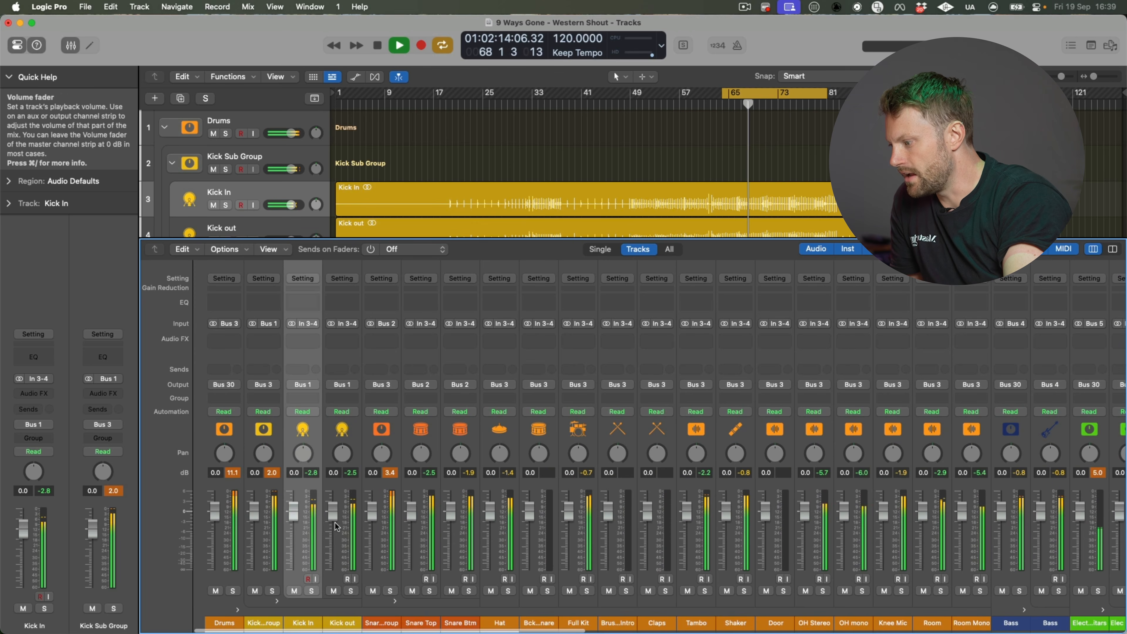
{"action": "left_click", "coordinate": [303, 340]}
{"action": "type", "text": "gain"}
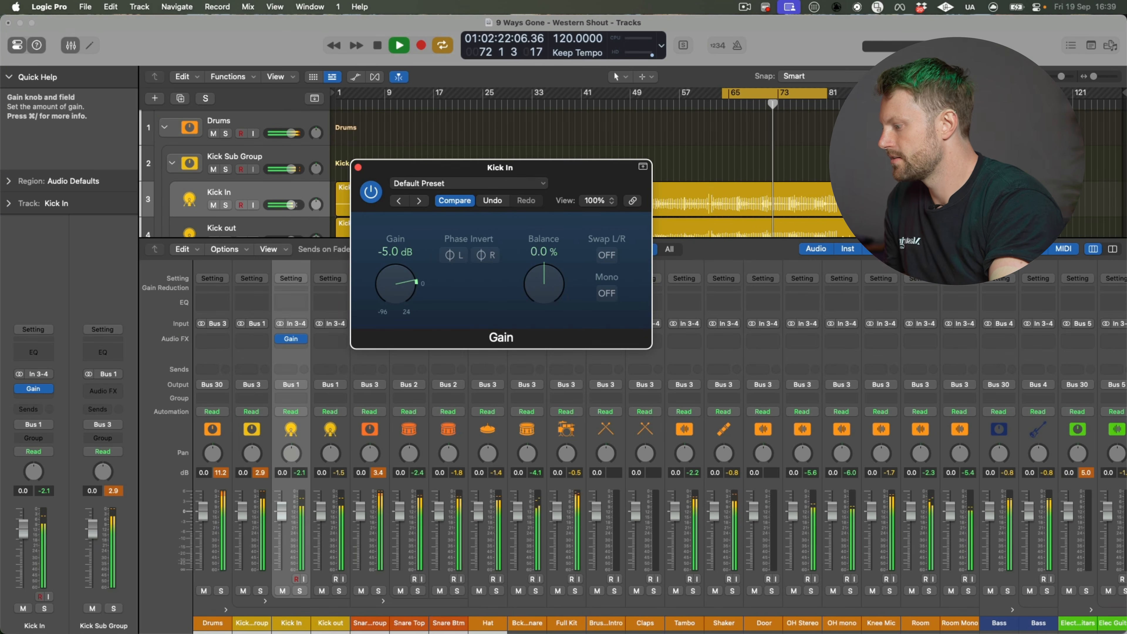
{"action": "left_click", "coordinate": [293, 459]}
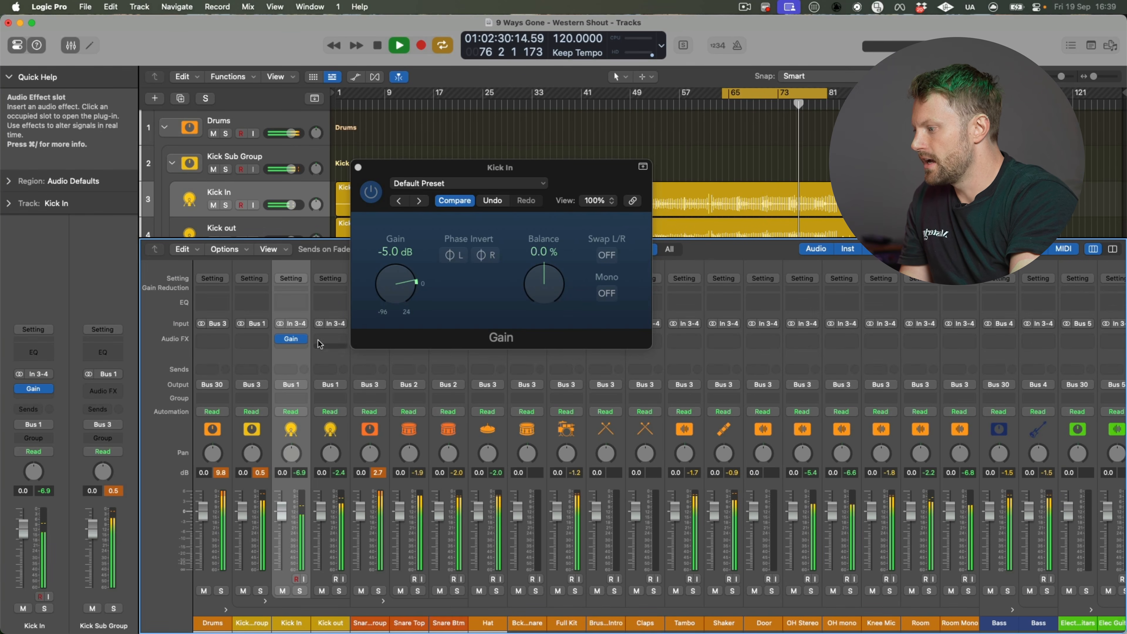
{"action": "left_click", "coordinate": [358, 167]}
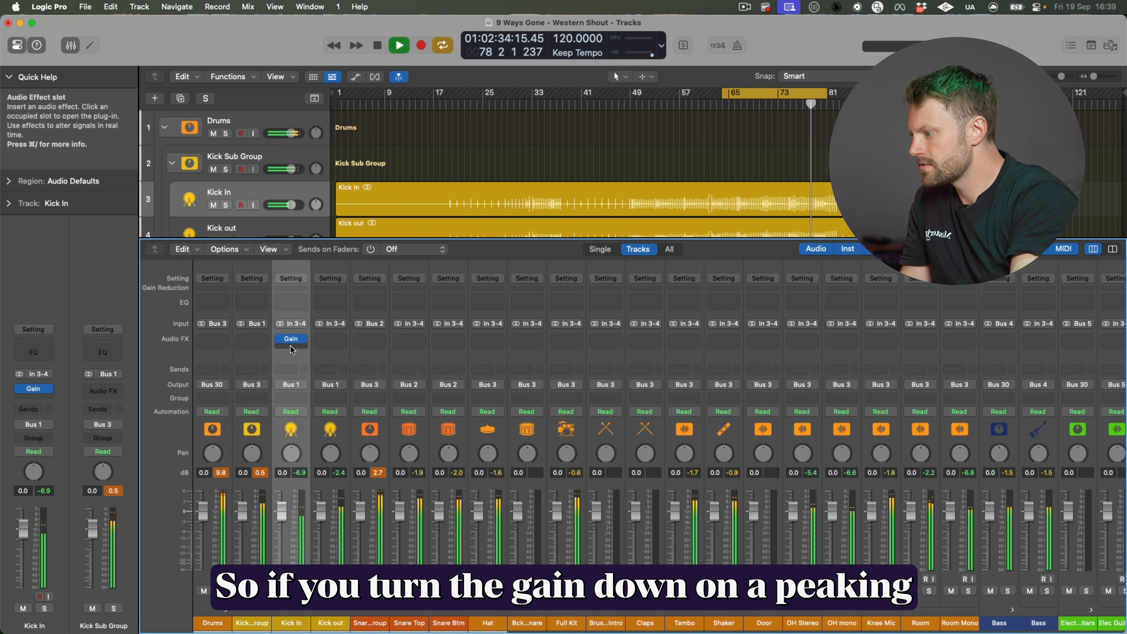
Step: Copy the Kick In Gain plug-in to the Kick out, Snare Top, Snare Btm, Tambo and Shaker channels
{"action": "left_click_drag", "start_coordinate": [294, 341], "coordinate": [329, 339]}
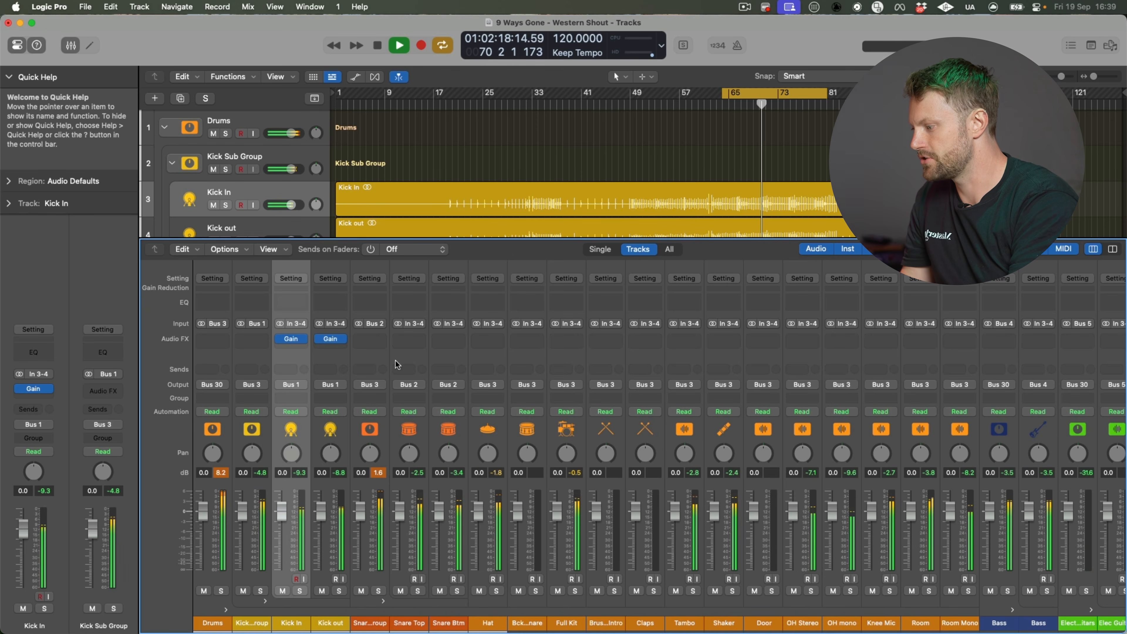
{"action": "left_click_drag", "start_coordinate": [328, 342], "coordinate": [401, 343]}
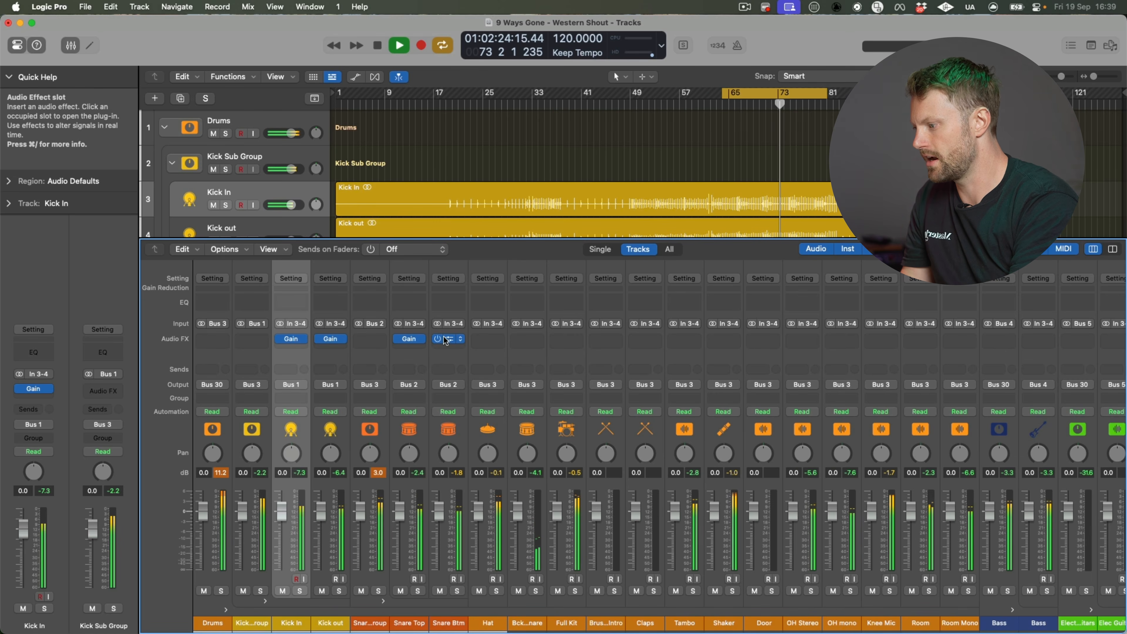
{"action": "scroll", "coordinate": [555, 354], "scroll_direction": "right", "scroll_amount": 2}
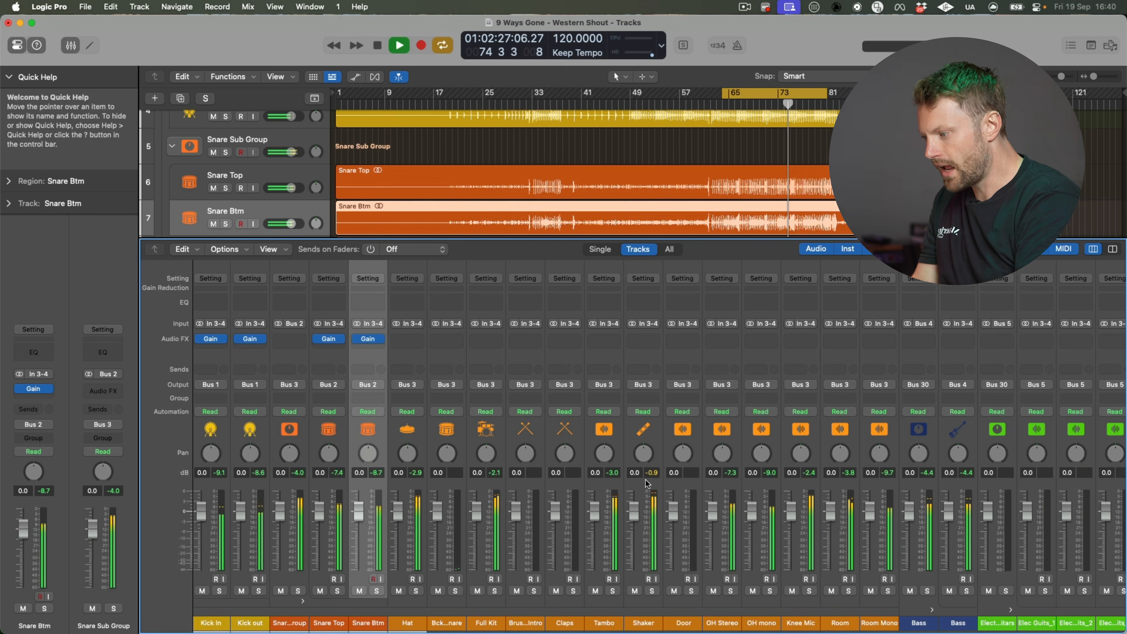
{"action": "mouse_move", "coordinate": [370, 339]}
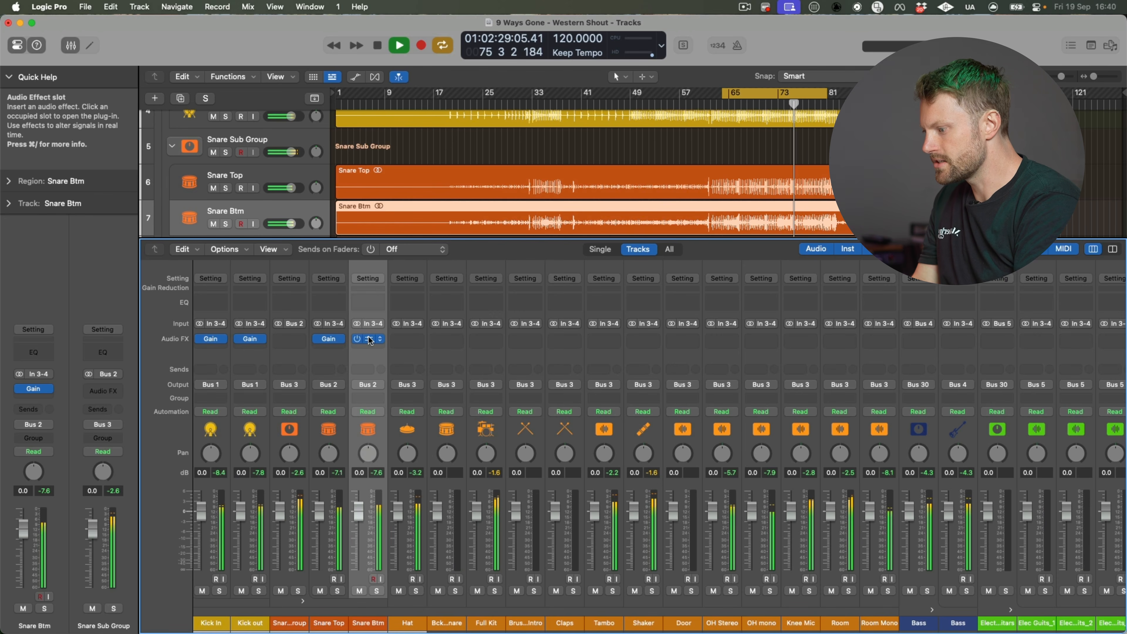
{"action": "left_click_drag", "start_coordinate": [623, 341], "coordinate": [651, 339]}
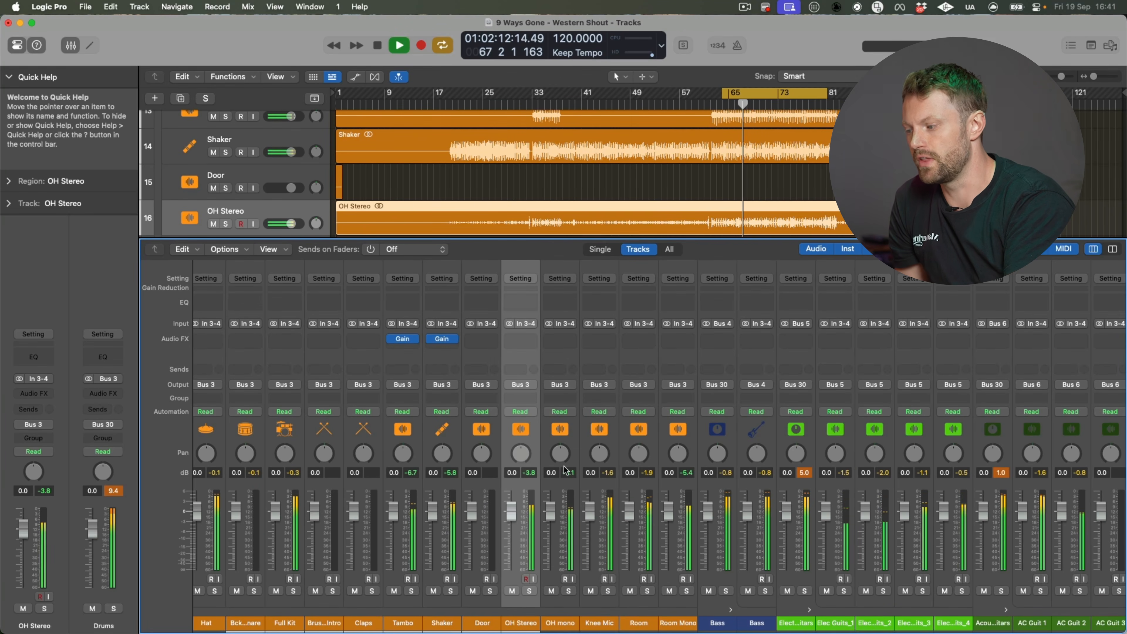
Step: Copy the Gain plug-in to the Hat and Full Kit channels and reset Full Kit's peak level display
{"action": "scroll", "coordinate": [564, 469], "scroll_direction": "right", "scroll_amount": 7}
{"action": "scroll", "coordinate": [564, 469], "scroll_direction": "right", "scroll_amount": 5}
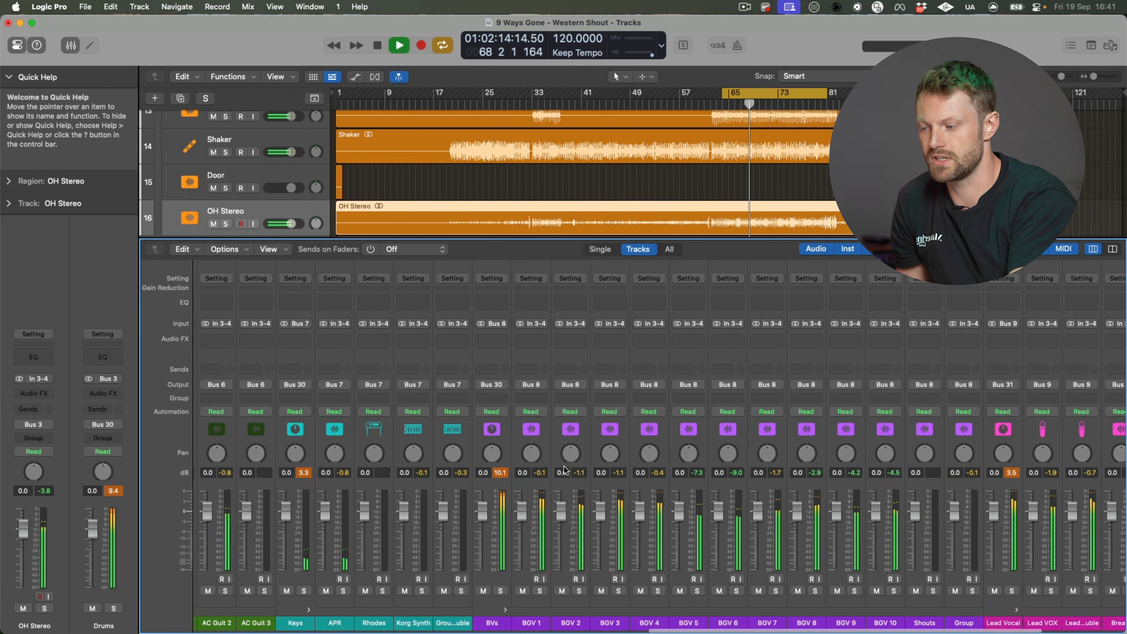
{"action": "scroll", "coordinate": [565, 470], "scroll_direction": "left", "scroll_amount": 15}
{"action": "scroll", "coordinate": [565, 470], "scroll_direction": "right", "scroll_amount": 2}
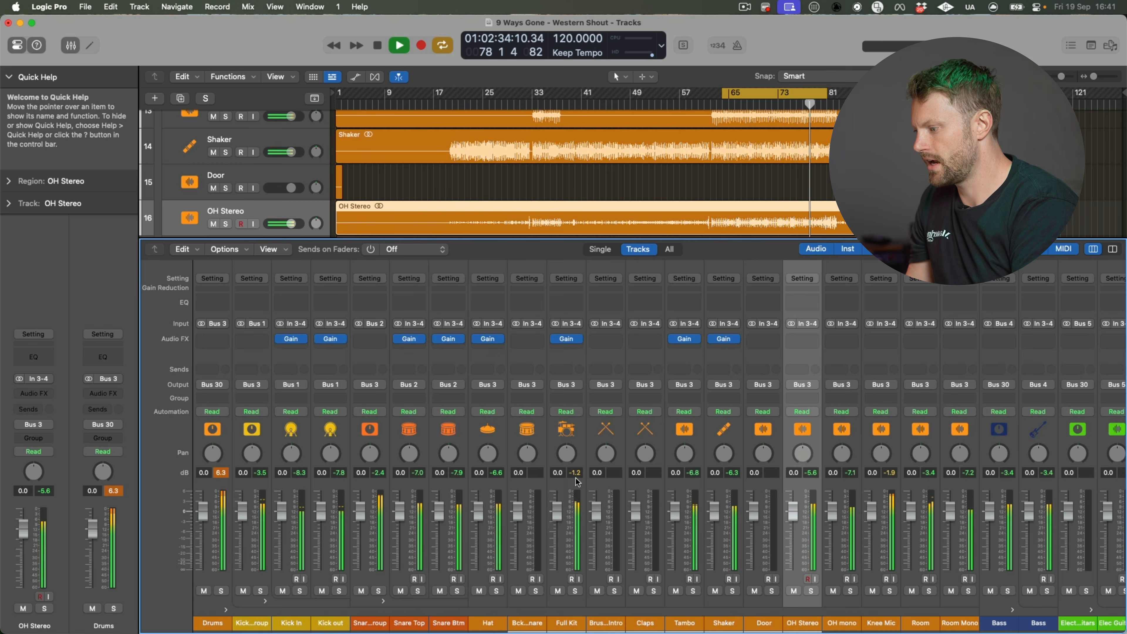
{"action": "left_click", "coordinate": [577, 472]}
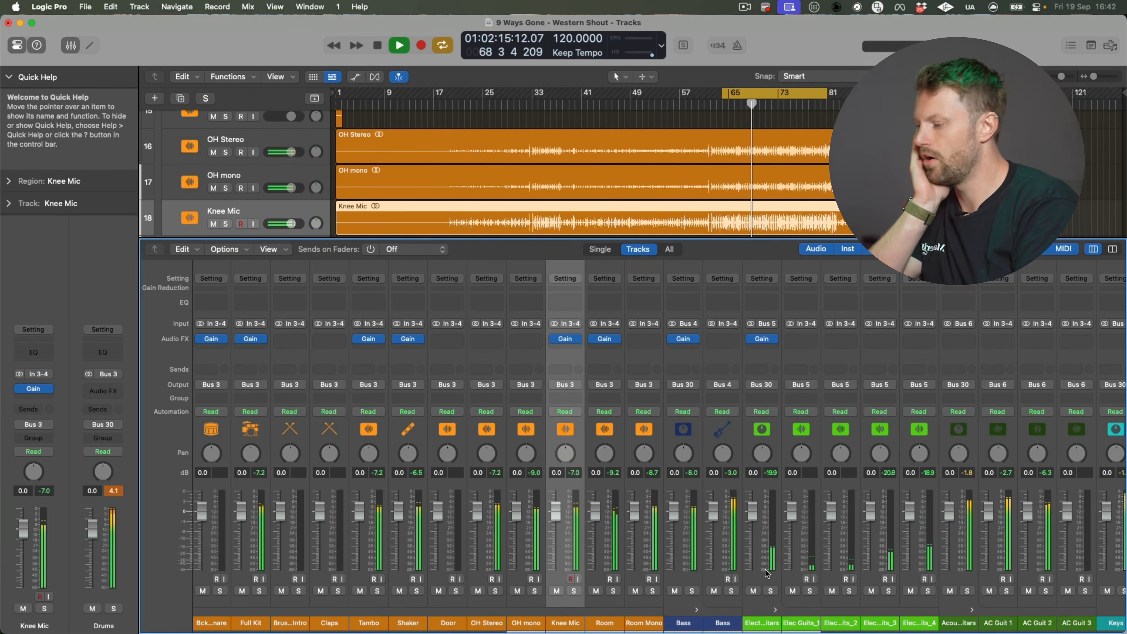
Step: Place the Electric Guitars Gain plug-in on Elec Guits_1 as well and lower the gain on the Electric Guitars group
{"action": "left_click", "coordinate": [765, 572]}
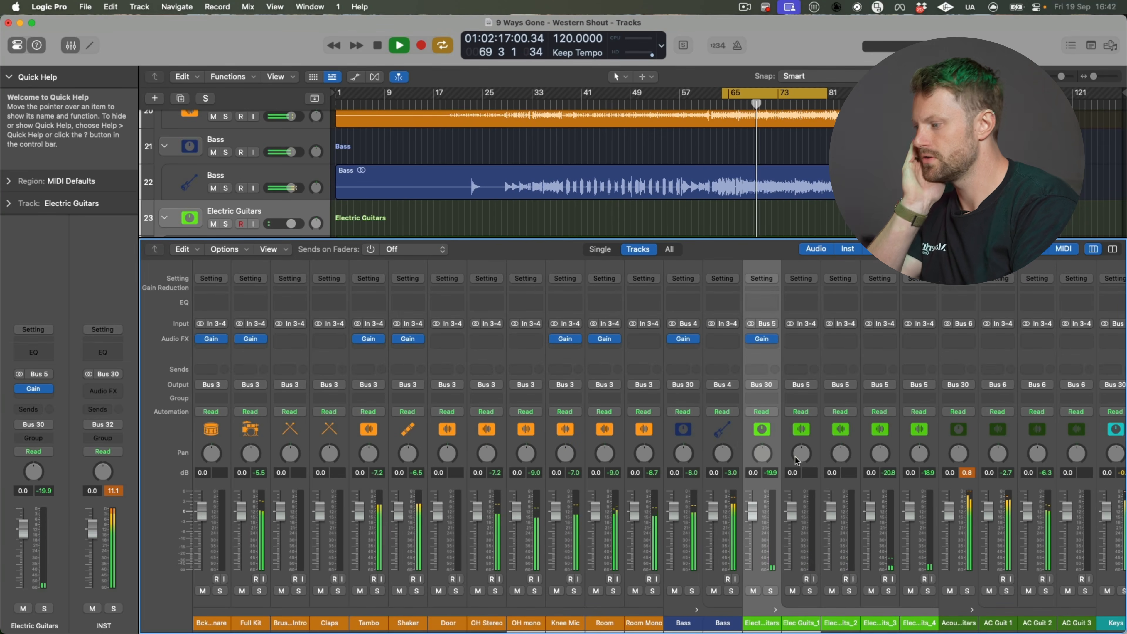
{"action": "left_click_drag", "start_coordinate": [763, 338], "coordinate": [807, 341]}
{"action": "left_click", "coordinate": [767, 342]}
{"action": "mouse_move", "coordinate": [737, 358]}
{"action": "left_click", "coordinate": [776, 366]}
{"action": "left_click_drag", "start_coordinate": [395, 285], "coordinate": [395, 296]}
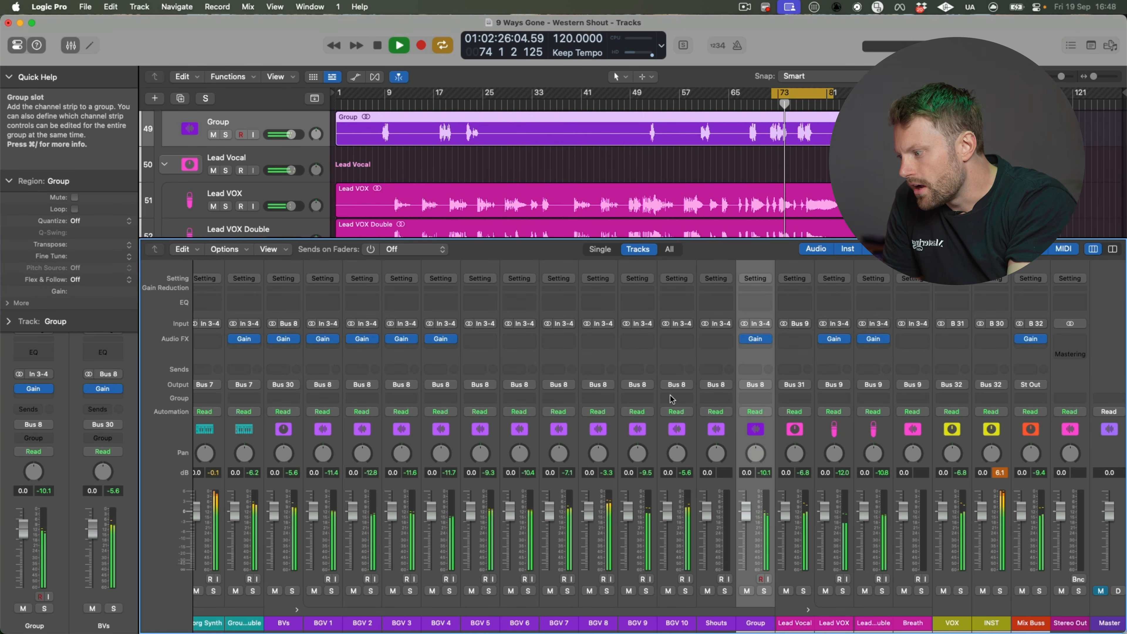
Step: Copy the Group Moog Double's Gain plug-in to Korg Synth, and put a Gain plug-in set to -10.0 dB on the Drums group
{"action": "scroll", "coordinate": [474, 428], "scroll_direction": "left", "scroll_amount": 3}
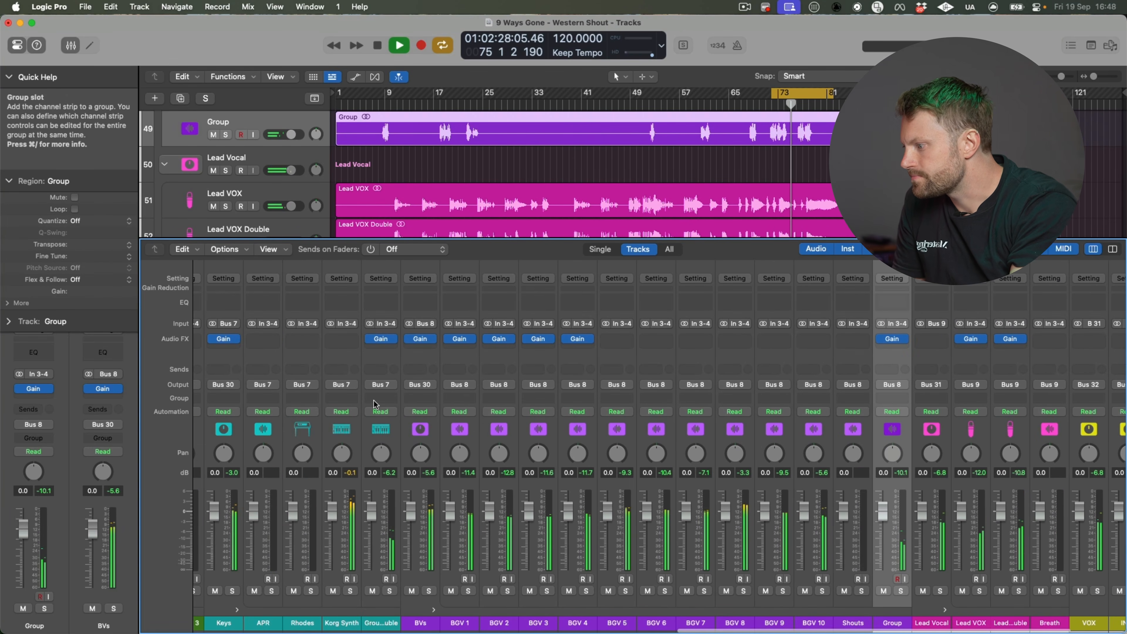
{"action": "left_click_drag", "start_coordinate": [380, 340], "coordinate": [345, 340]}
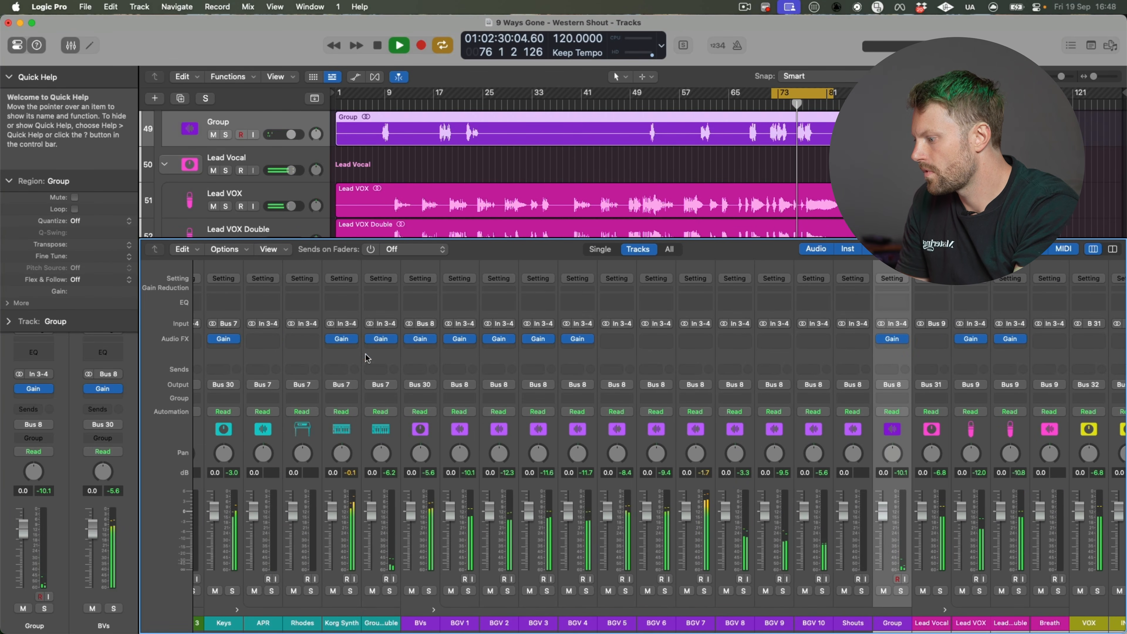
{"action": "scroll", "coordinate": [445, 415], "scroll_direction": "left", "scroll_amount": 10}
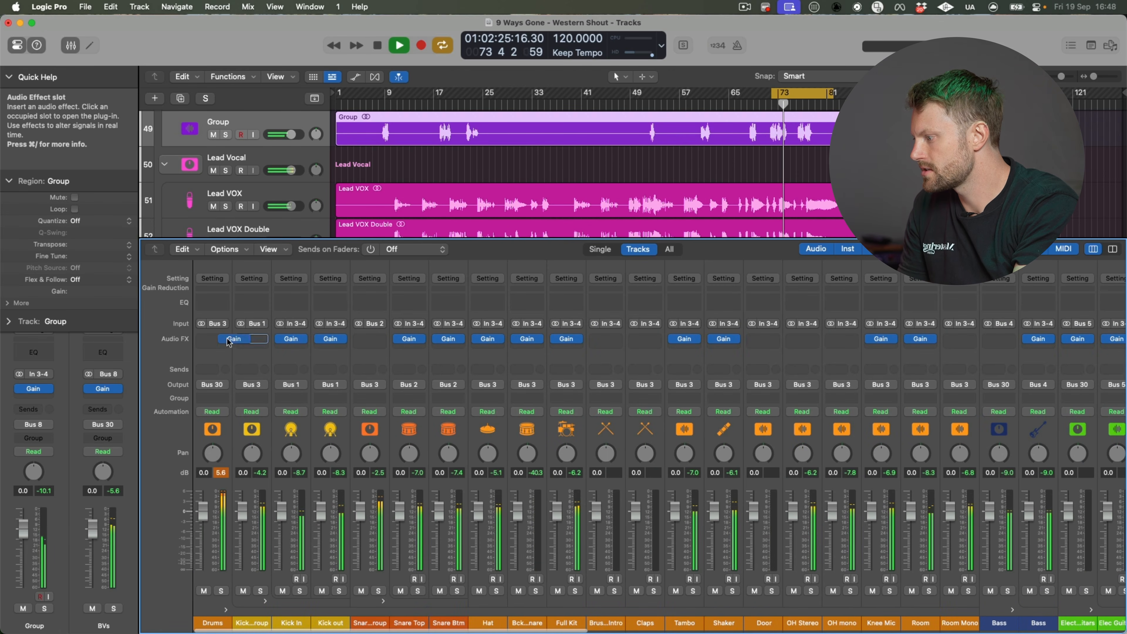
{"action": "left_click", "coordinate": [213, 339]}
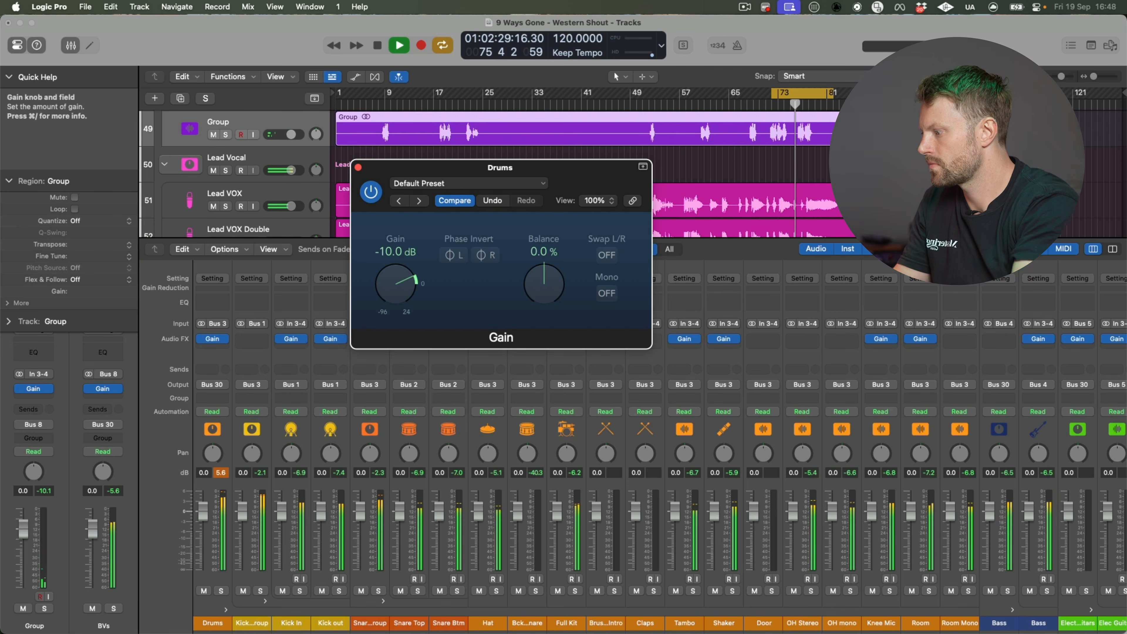
{"action": "key", "text": "super+w"}
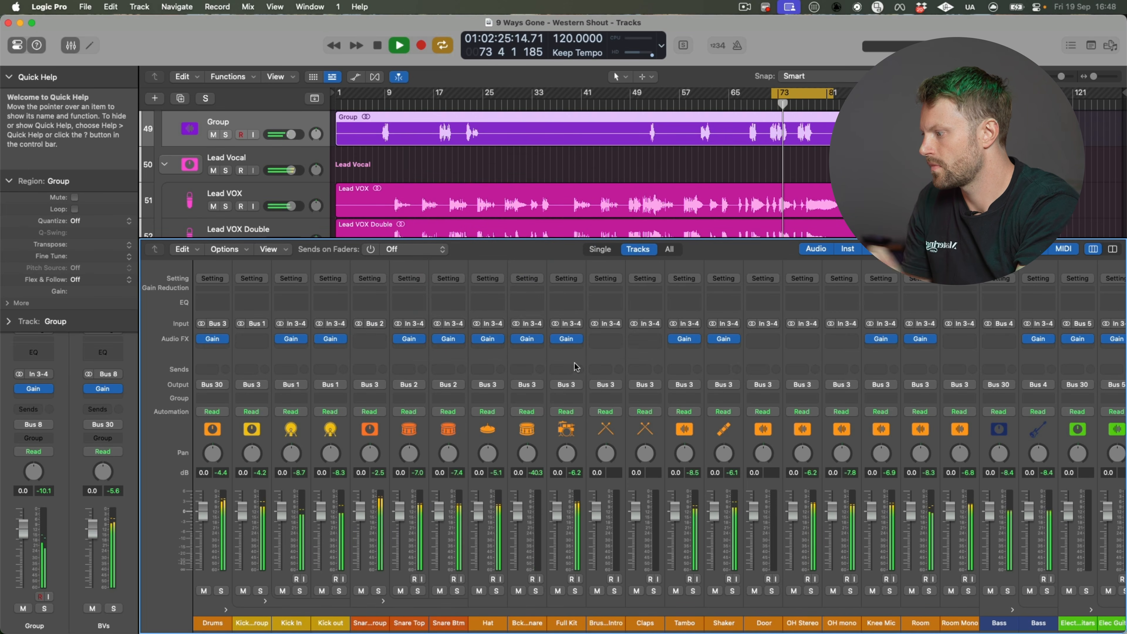
Step: Insert a Gain plug-in on the INST channel, reduce its gain and check the resulting peak levels across the mixer
{"action": "scroll", "coordinate": [574, 363], "scroll_direction": "right", "scroll_amount": 10}
{"action": "scroll", "coordinate": [574, 363], "scroll_direction": "left", "scroll_amount": 3}
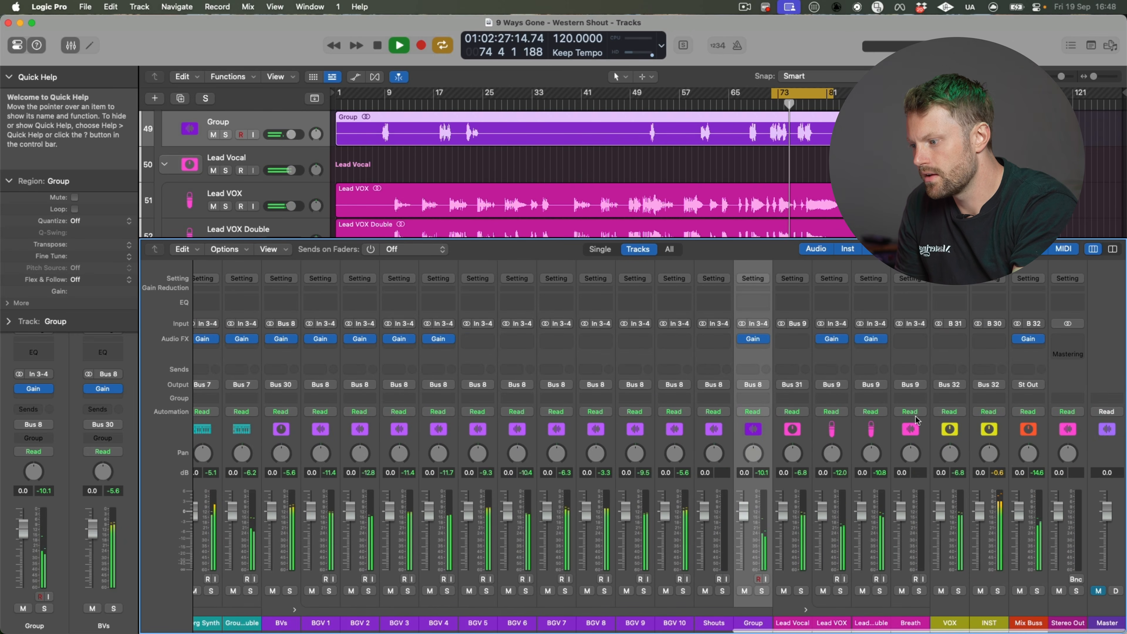
{"action": "left_click", "coordinate": [979, 480]}
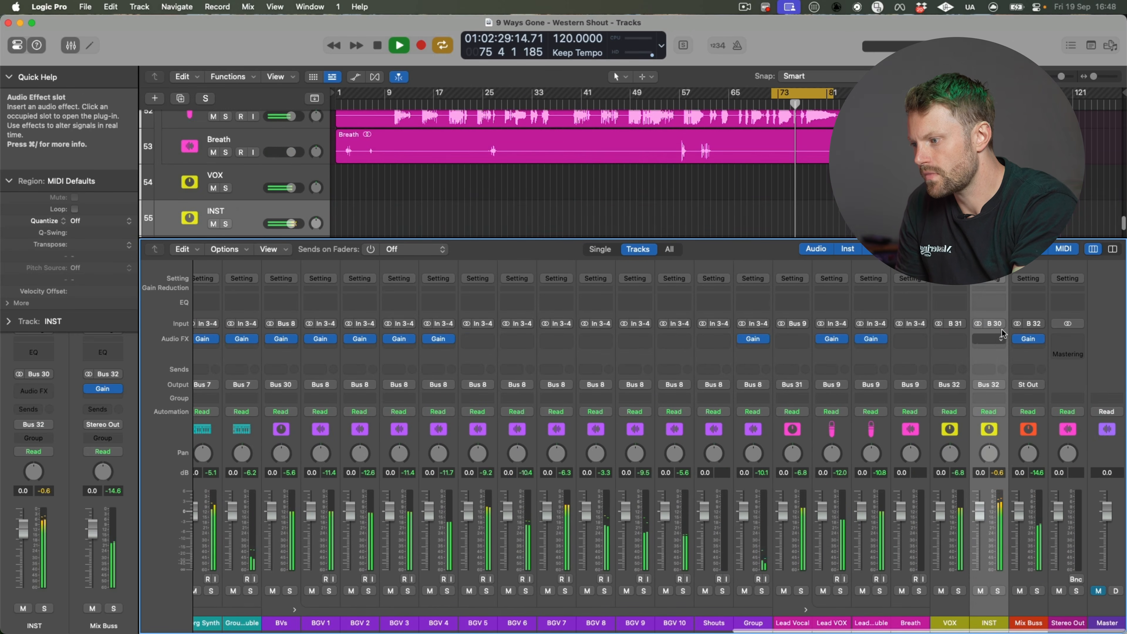
{"action": "left_click", "coordinate": [993, 341]}
{"action": "type", "text": "gain"}
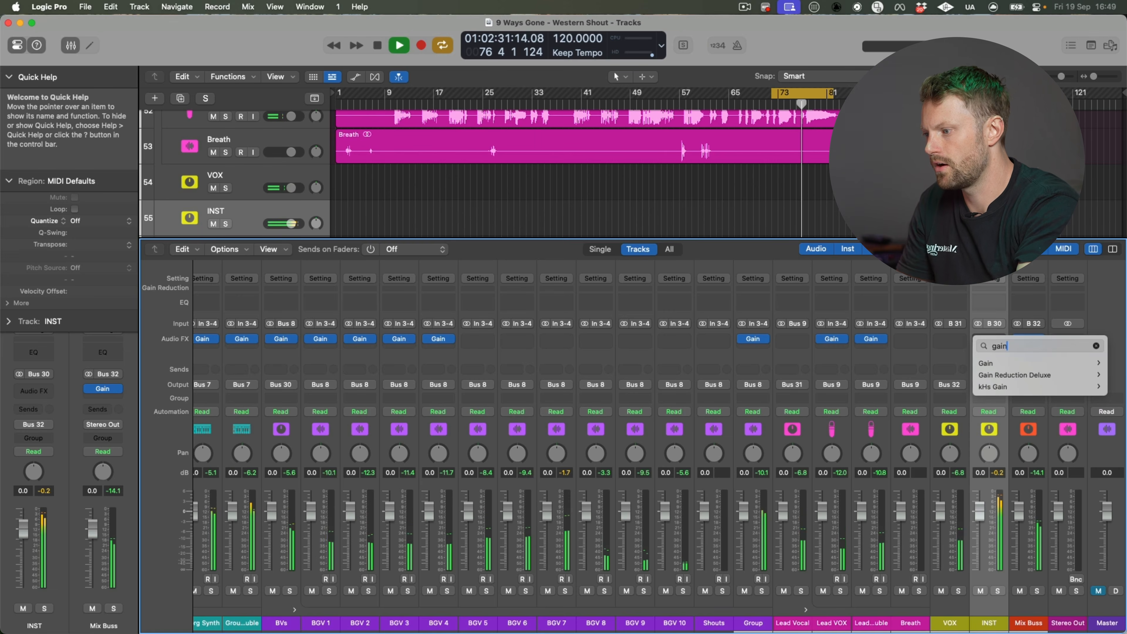
{"action": "left_click", "coordinate": [958, 364]}
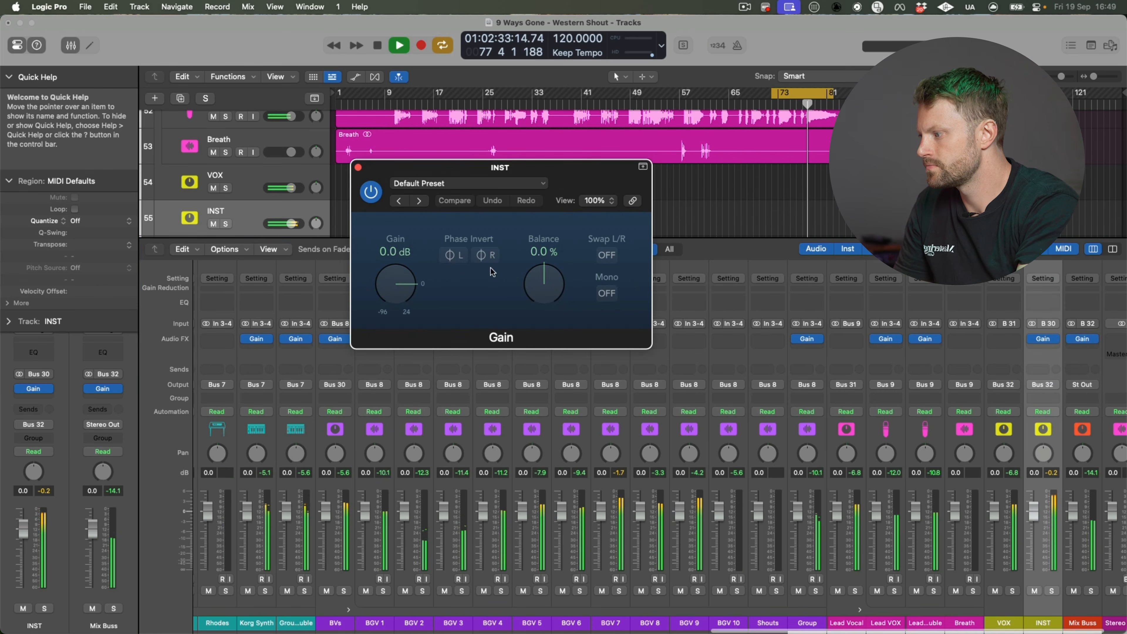
{"action": "key", "text": "Return"}
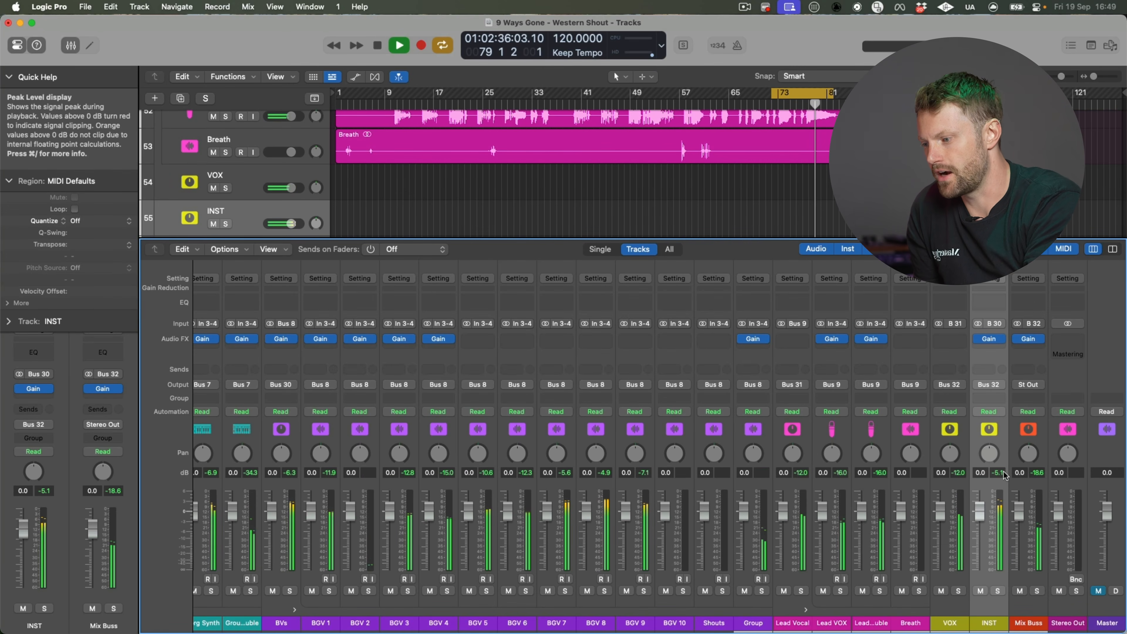
{"action": "scroll", "coordinate": [783, 456], "scroll_direction": "left", "scroll_amount": 20}
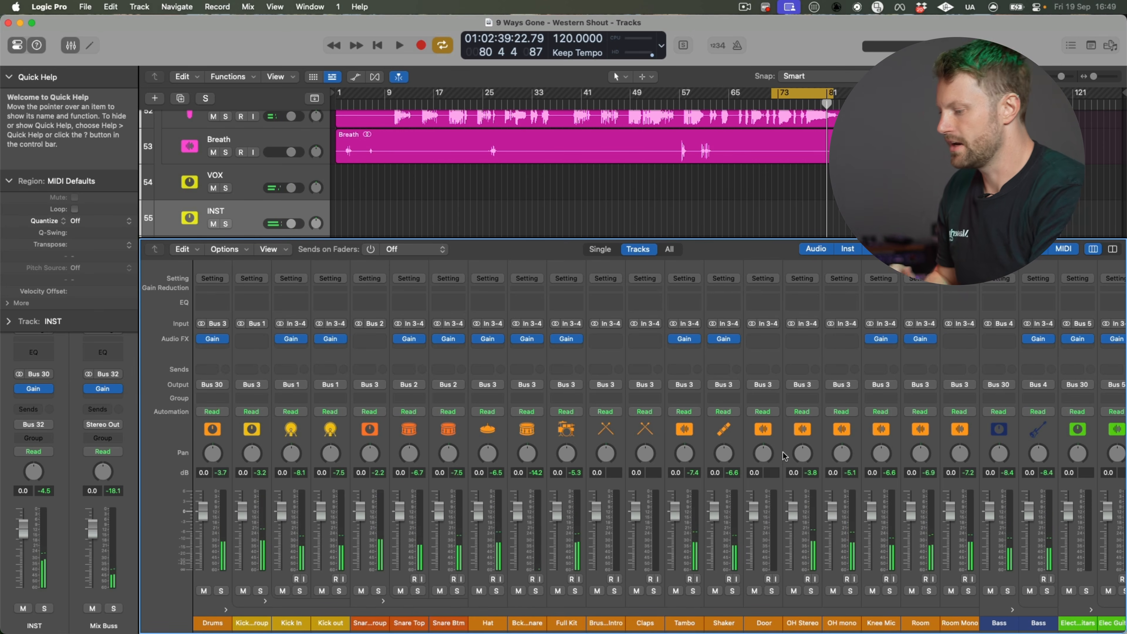
Step: Play the looped section and examine the peak levels on all channels, from the drums to the Mix Buss
{"action": "scroll", "coordinate": [783, 456], "scroll_direction": "right", "scroll_amount": 20}
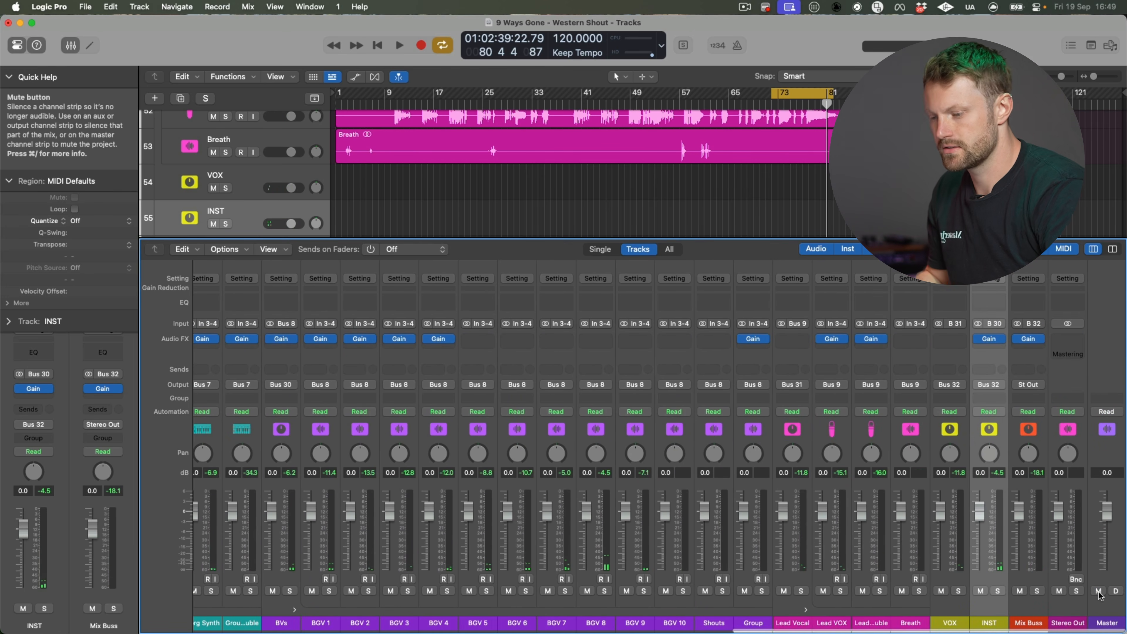
{"action": "key", "text": "space"}
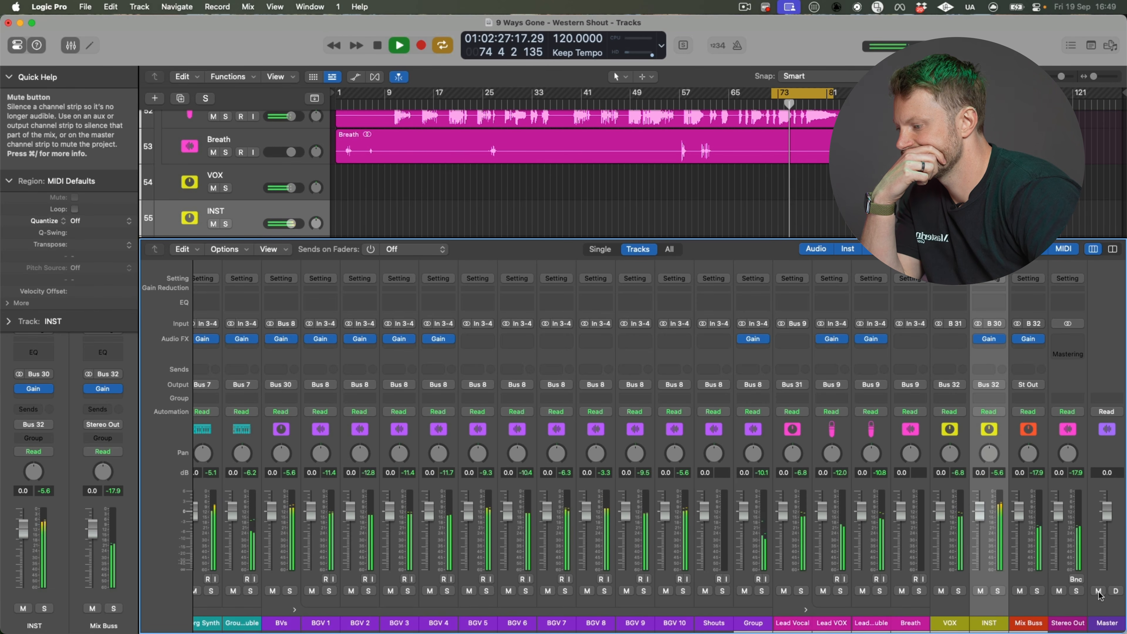
{"action": "key", "text": "x"}
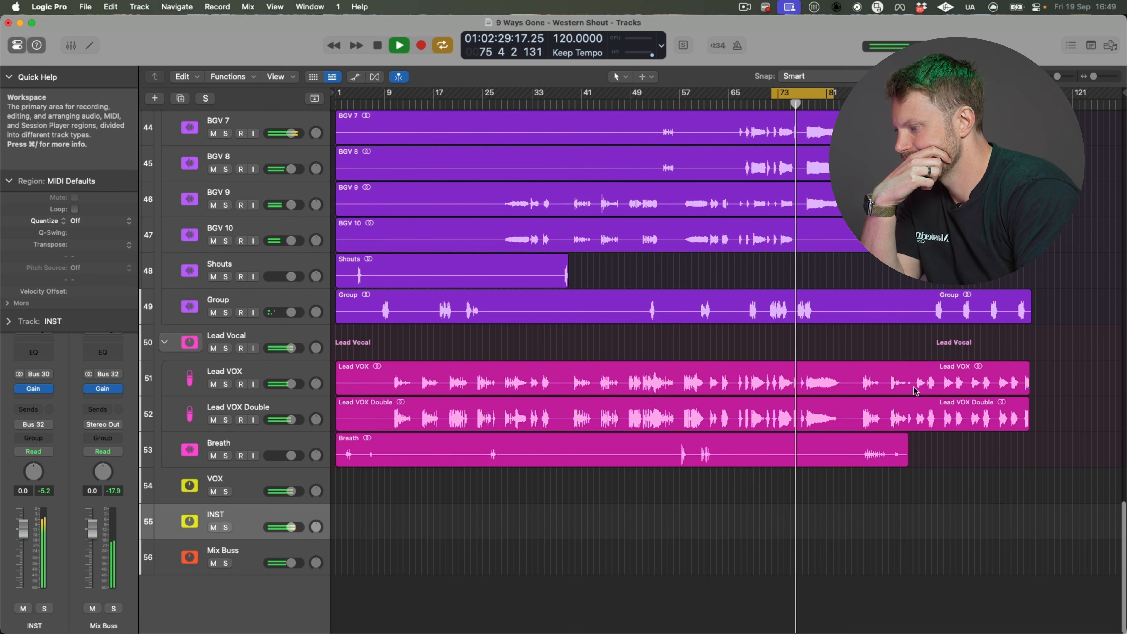
{"action": "key", "text": "x"}
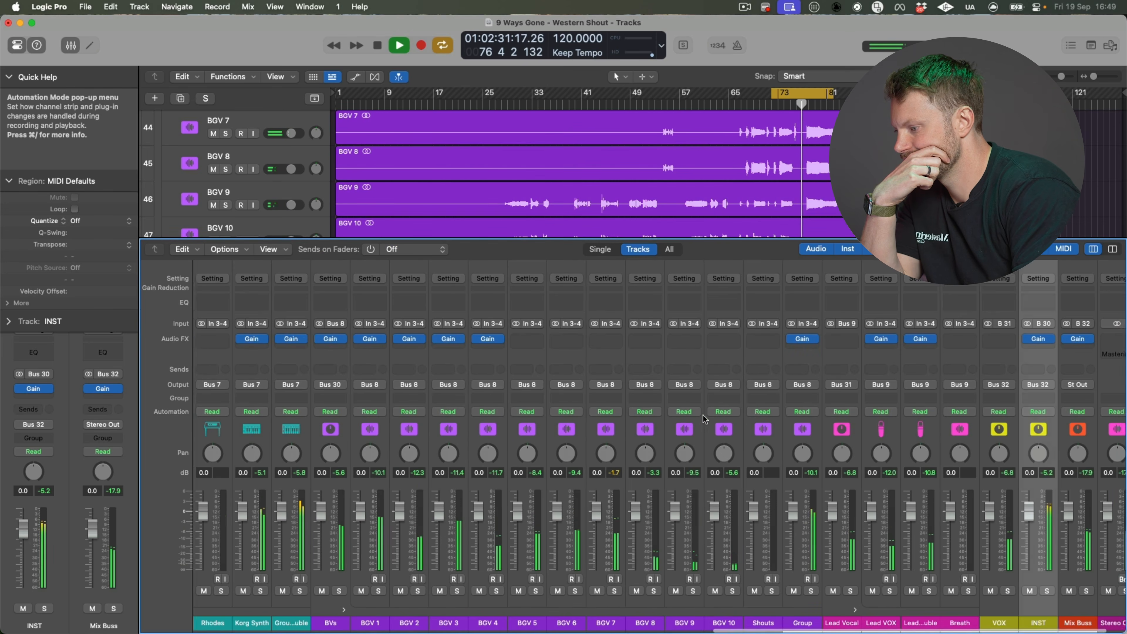
{"action": "scroll", "coordinate": [703, 418], "scroll_direction": "left", "scroll_amount": 15}
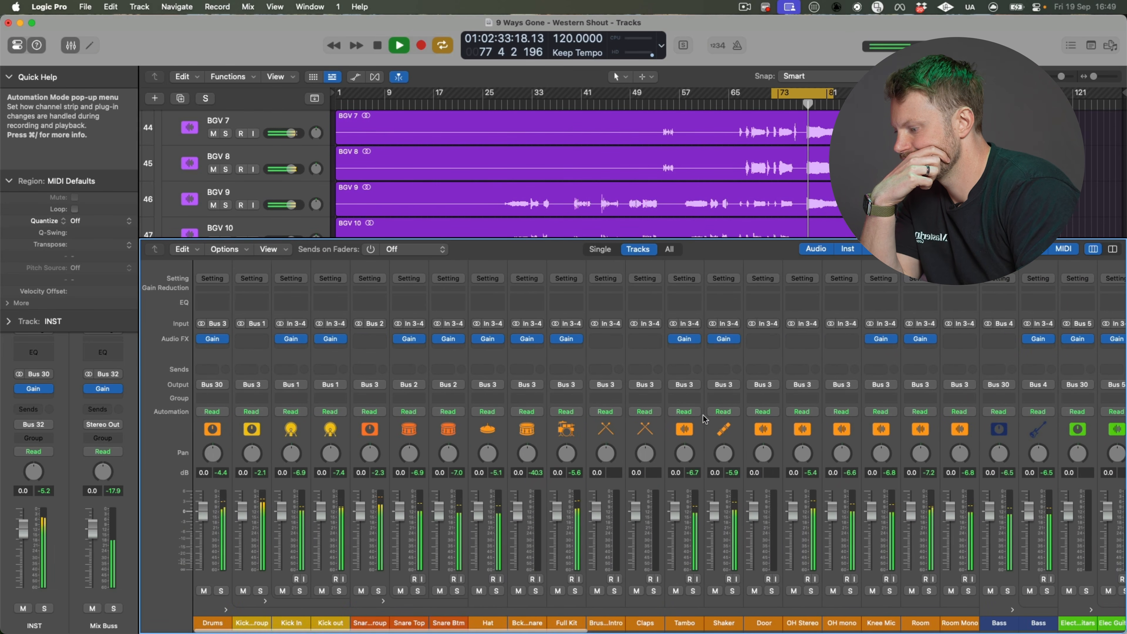
{"action": "scroll", "coordinate": [703, 416], "scroll_direction": "right", "scroll_amount": 15}
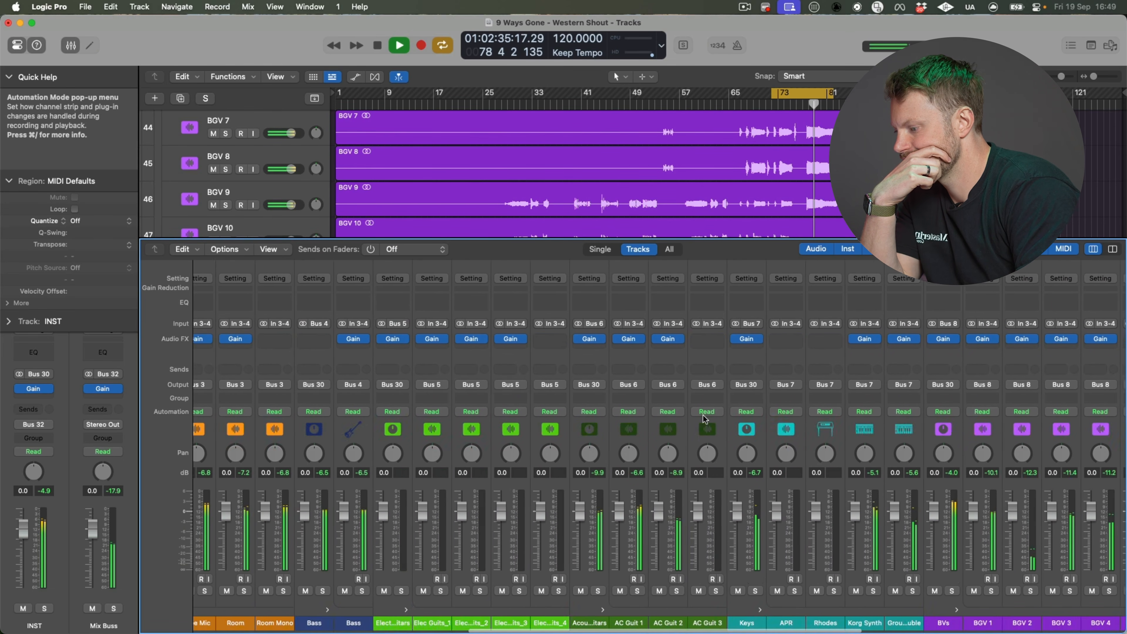
{"action": "scroll", "coordinate": [703, 416], "scroll_direction": "right", "scroll_amount": 5}
{"action": "key", "text": "x"}
{"action": "key", "text": "space"}
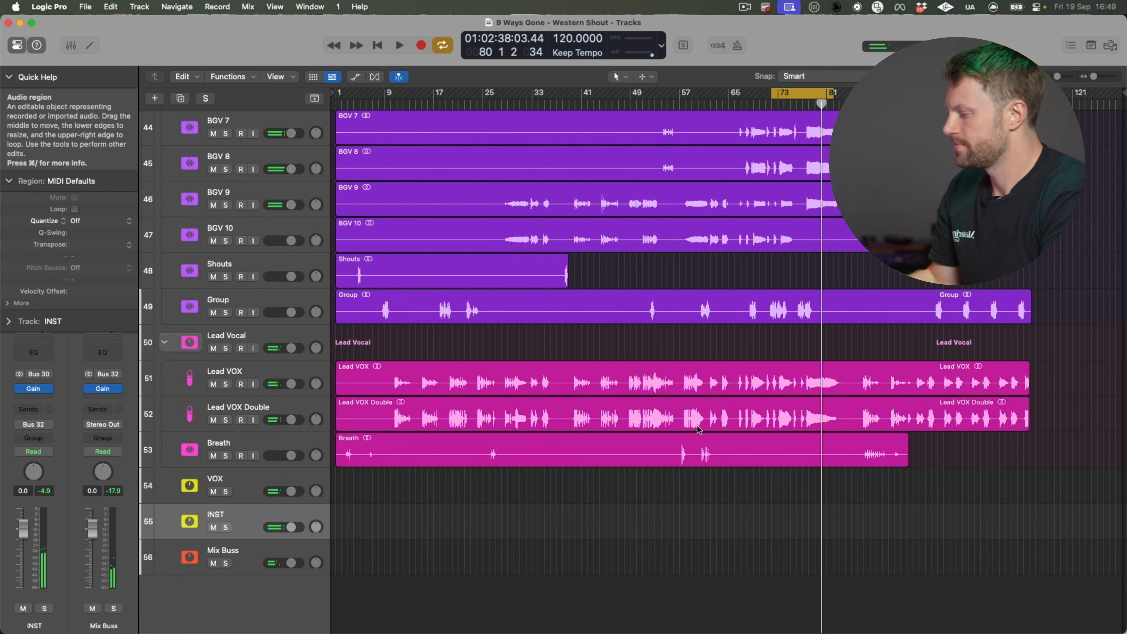
{"action": "key", "text": "x"}
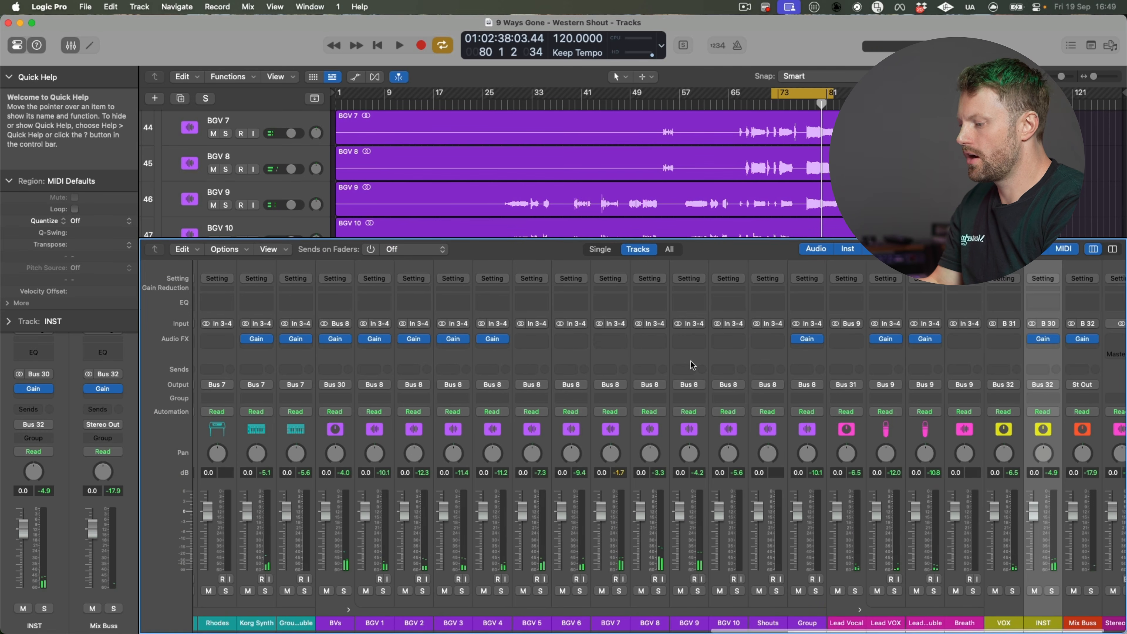
{"action": "scroll", "coordinate": [690, 361], "scroll_direction": "right", "scroll_amount": 8}
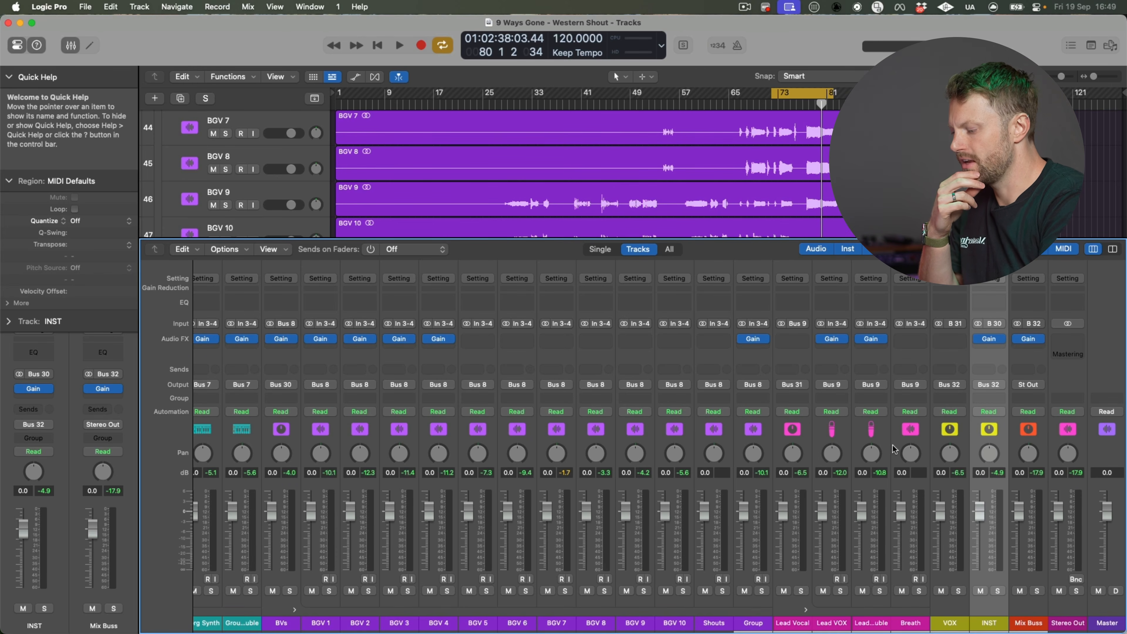
Step: Switch off the cycle range and move the playhead to bar 73, with the drum tracks in view
{"action": "key", "text": "x"}
{"action": "scroll", "coordinate": [683, 157], "scroll_direction": "up", "scroll_amount": 10}
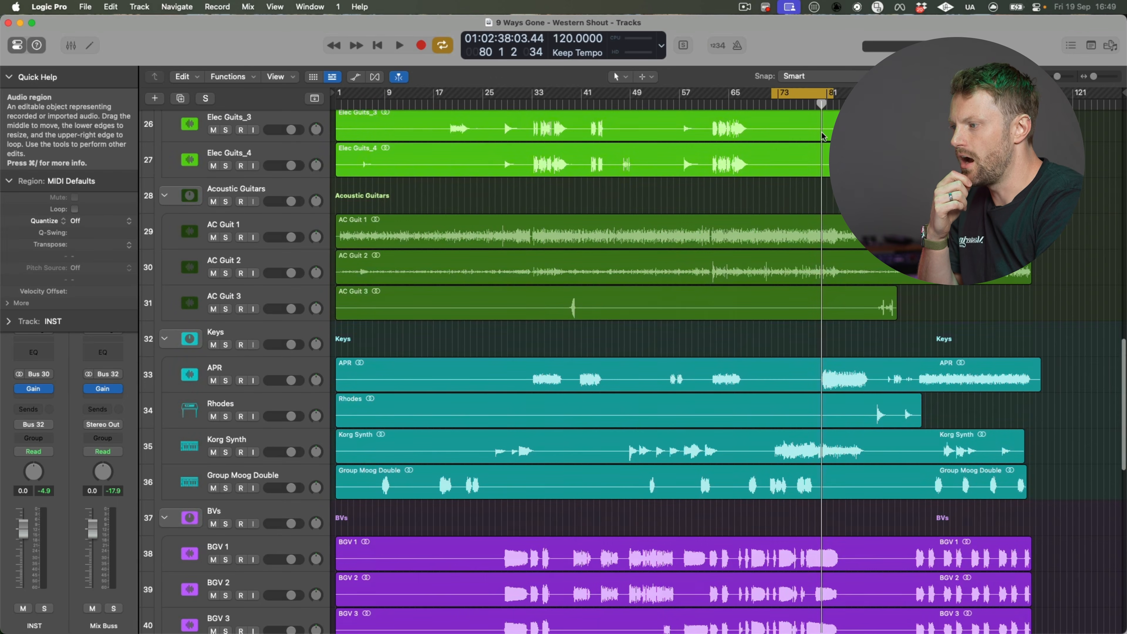
{"action": "left_click", "coordinate": [806, 94]}
{"action": "scroll", "coordinate": [776, 163], "scroll_direction": "up", "scroll_amount": 15}
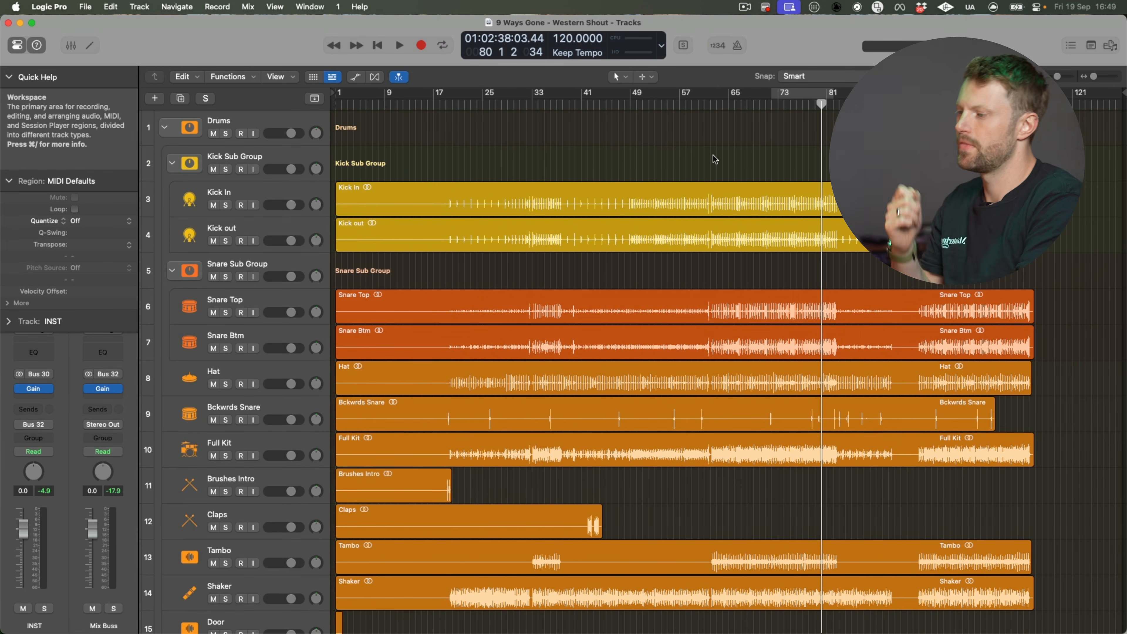
{"action": "left_click", "coordinate": [778, 171]}
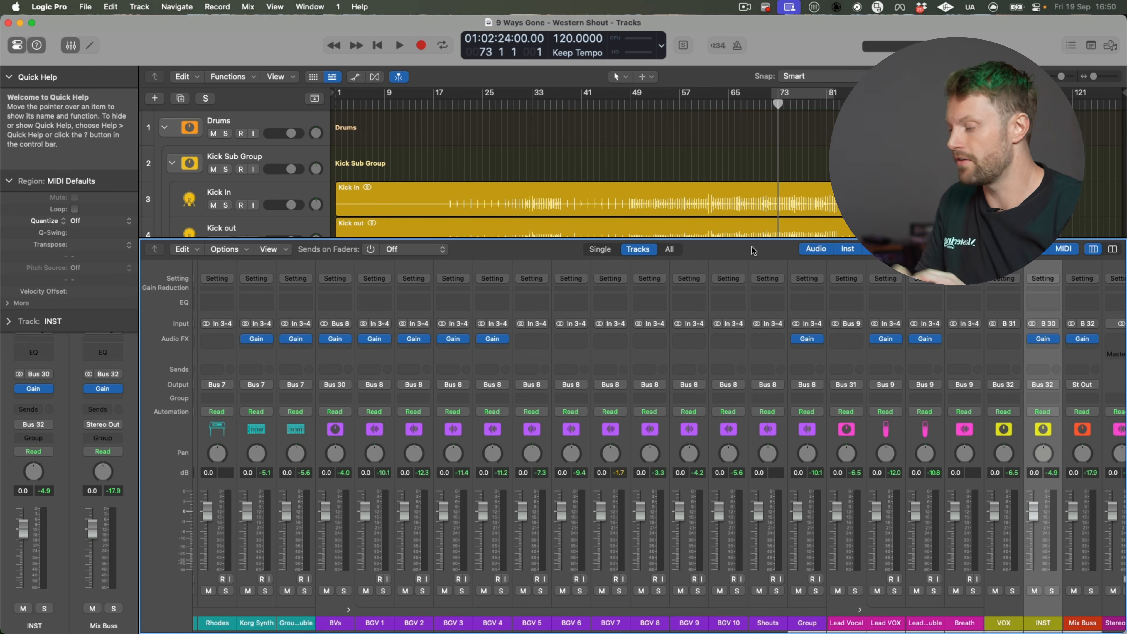
{"action": "key", "text": "x"}
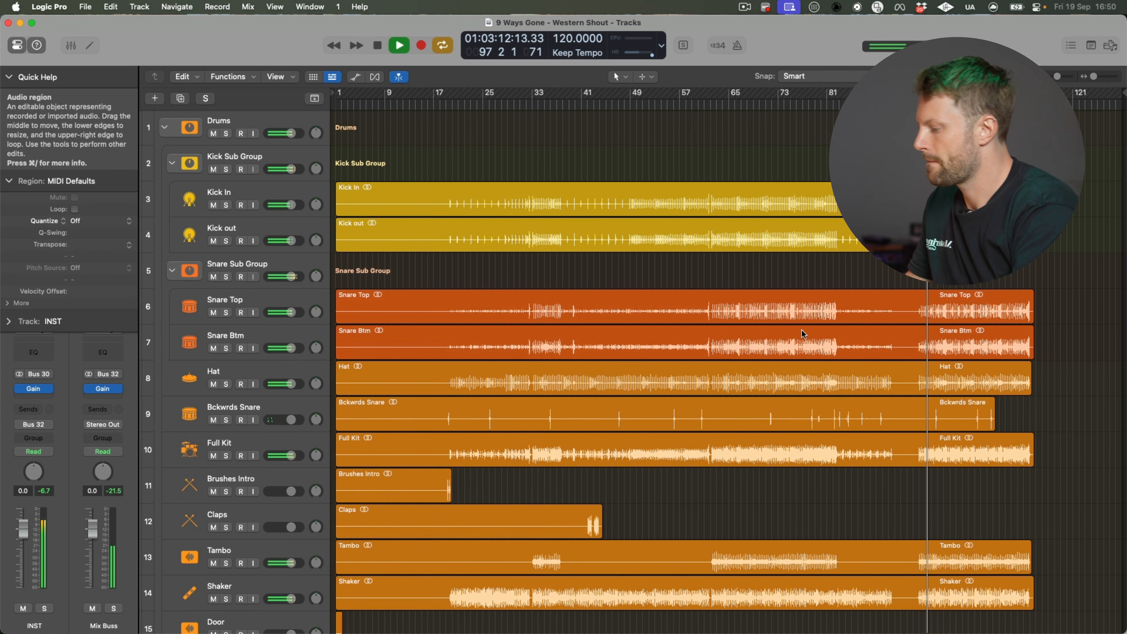
Step: Solo the Drums group during playback and briefly audition Kick In on its own within it
{"action": "key", "text": "x"}
{"action": "scroll", "coordinate": [588, 428], "scroll_direction": "left", "scroll_amount": 5}
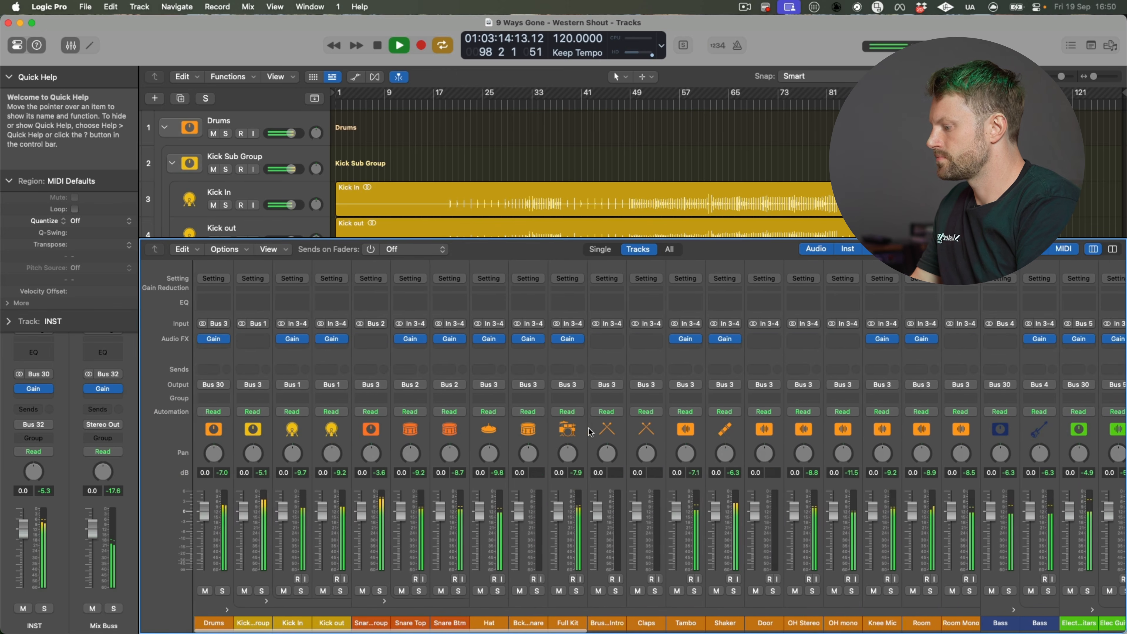
{"action": "left_click", "coordinate": [221, 590]}
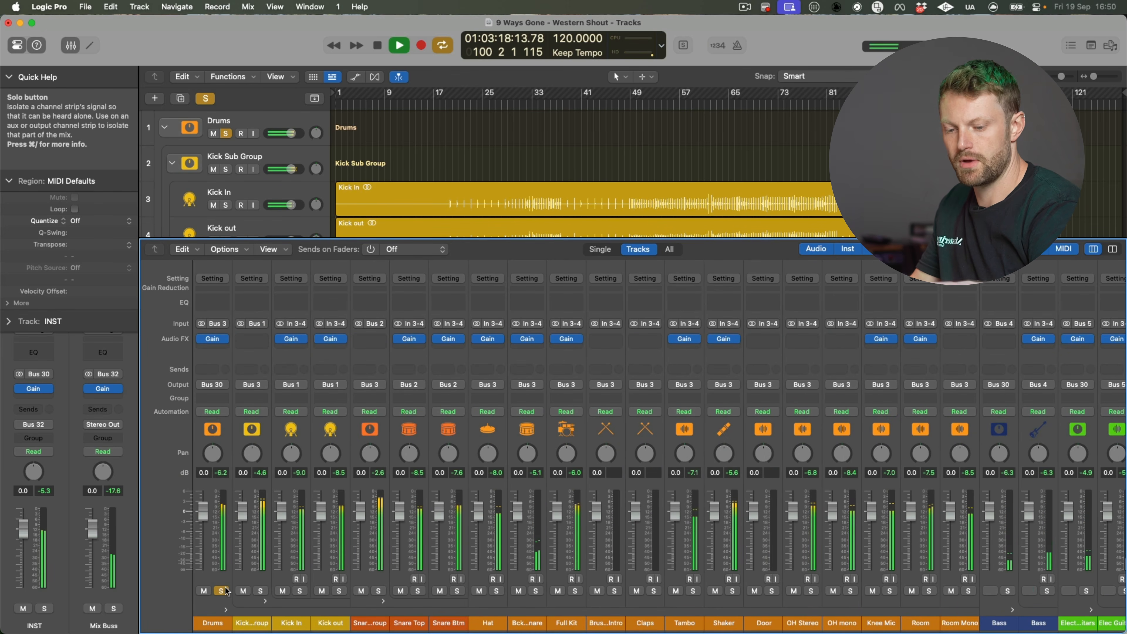
{"action": "left_click", "coordinate": [264, 591]}
{"action": "left_click", "coordinate": [304, 591]}
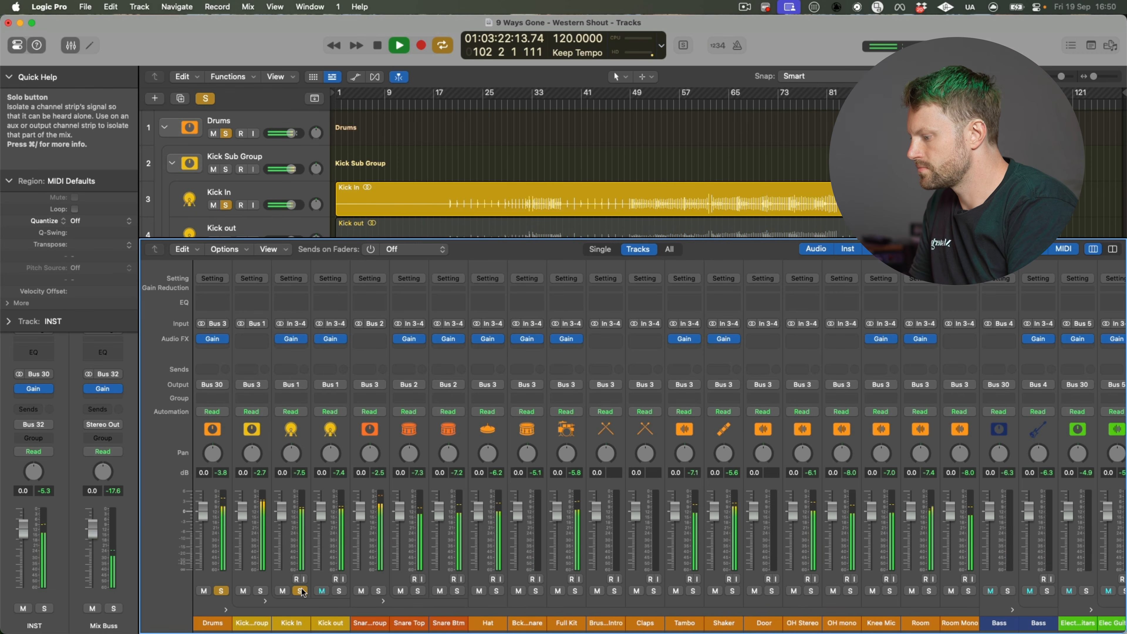
{"action": "left_click", "coordinate": [301, 592]}
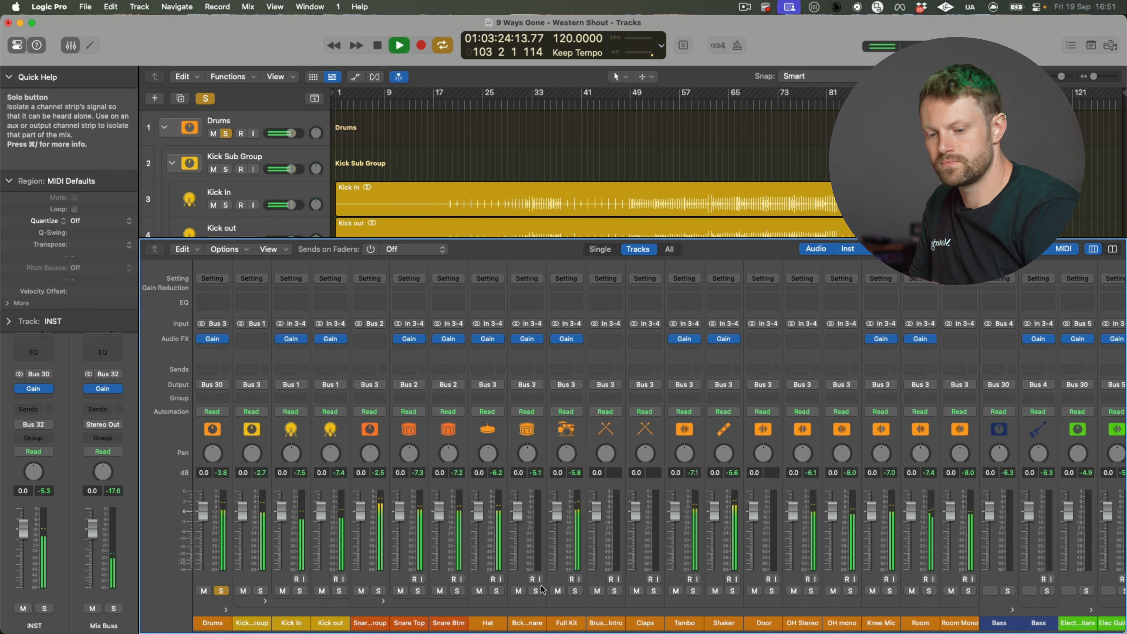
Step: Stop playback, bypass the Gain plug-in on the Mix Buss channel and restart playback of the soloed drums
{"action": "scroll", "coordinate": [799, 533], "scroll_direction": "right", "scroll_amount": 15}
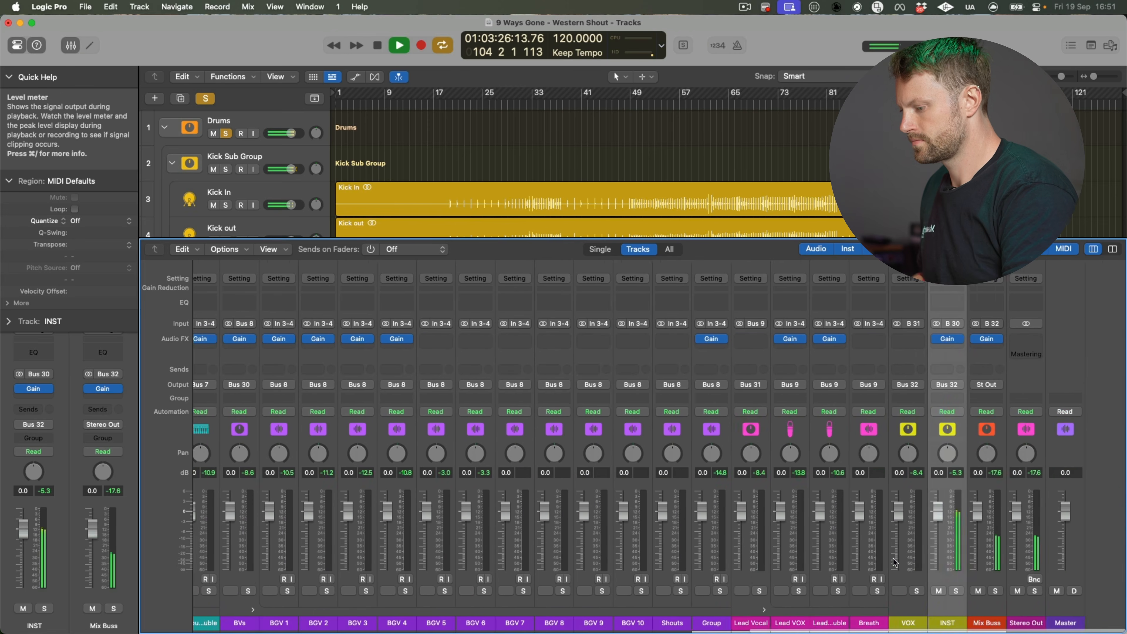
{"action": "key", "text": "space"}
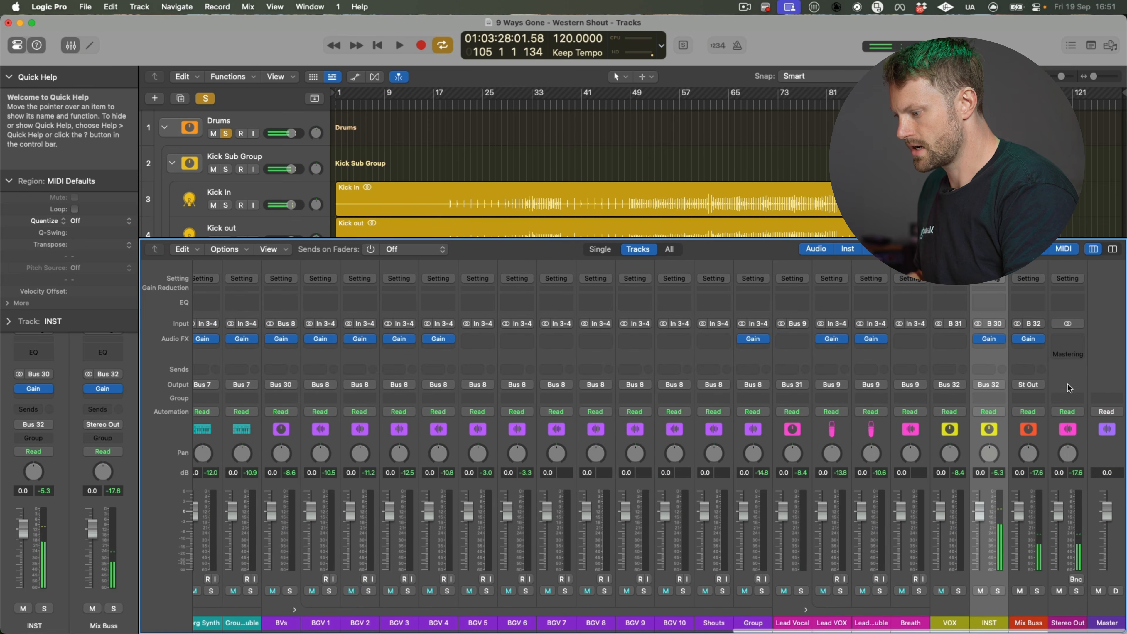
{"action": "left_click", "coordinate": [1017, 339]}
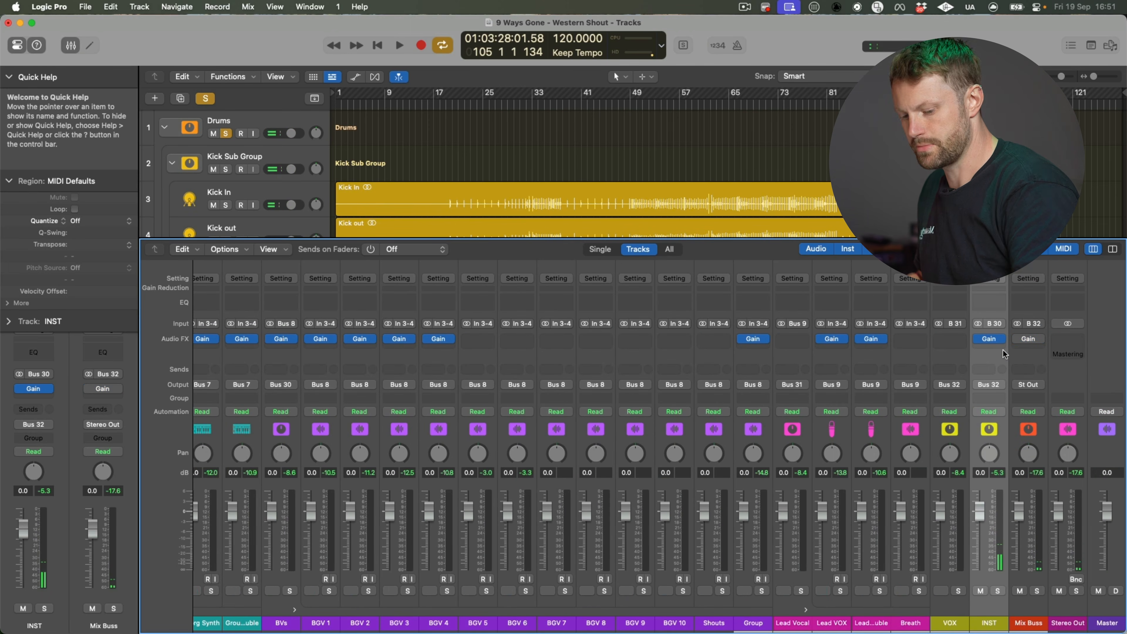
{"action": "key", "text": "space"}
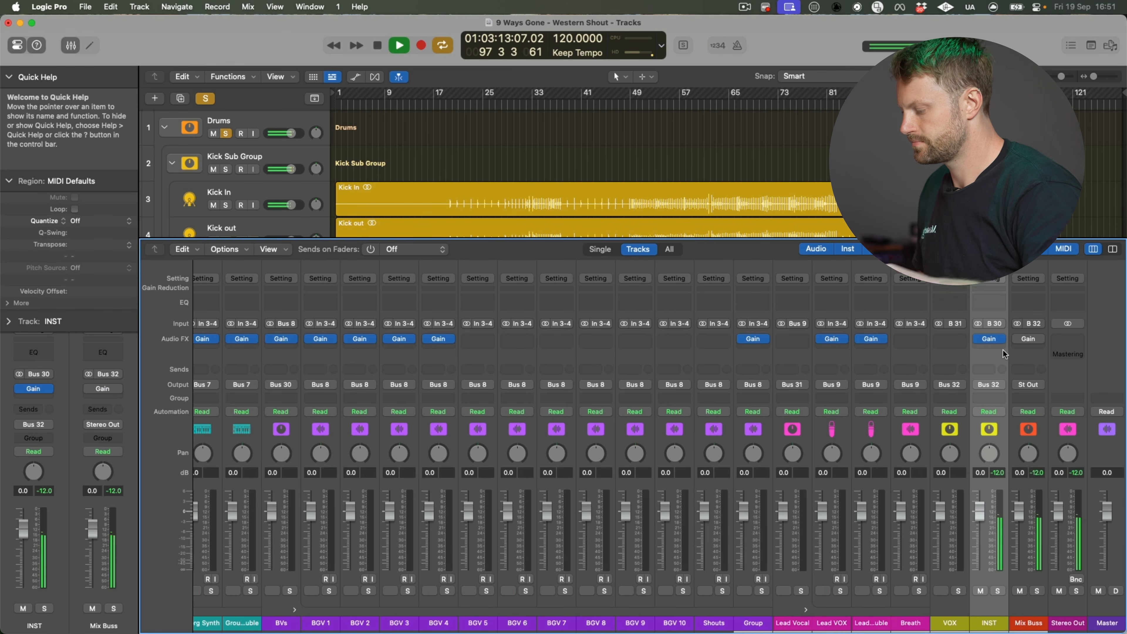
Step: Audition the overheads, set OH Stereo to about -5.7 dB and Room to -9.4 dB, and pull OH mono, Knee Mic and Room Mono fully down
{"action": "scroll", "coordinate": [644, 480], "scroll_direction": "left", "scroll_amount": 15}
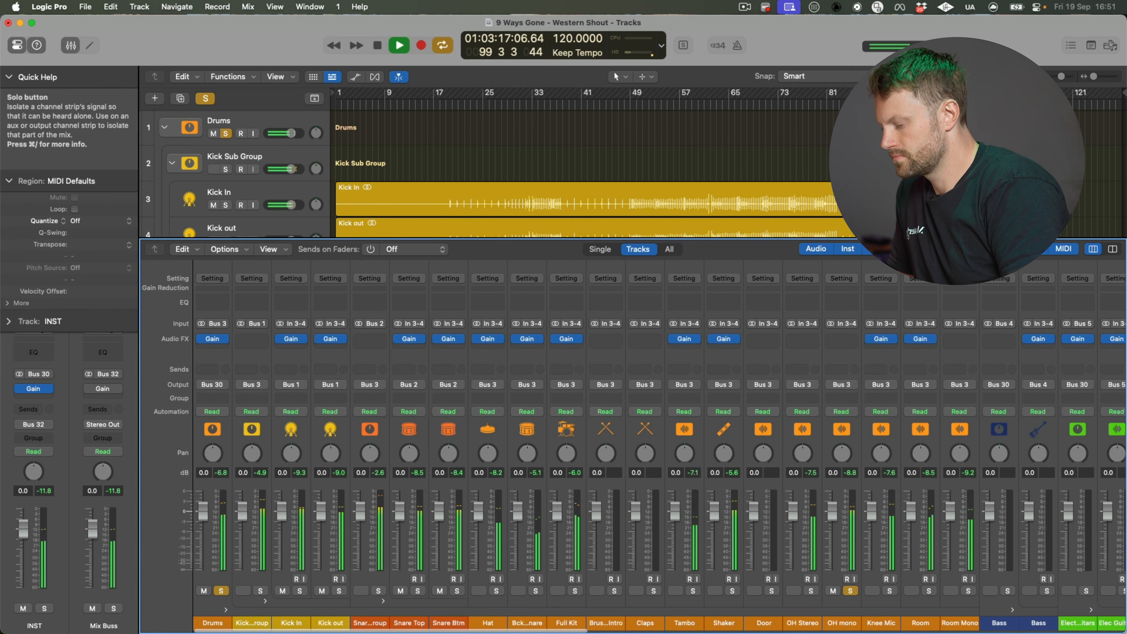
{"action": "left_click", "coordinate": [811, 590]}
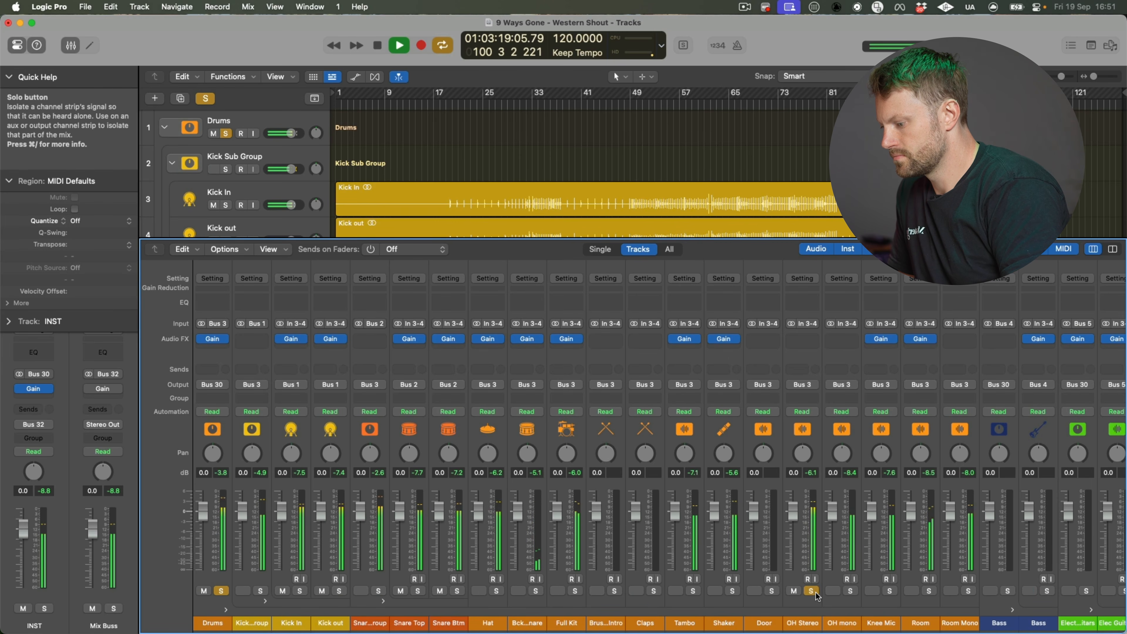
{"action": "left_click", "coordinate": [815, 591]}
{"action": "left_click_drag", "start_coordinate": [836, 511], "coordinate": [836, 571]}
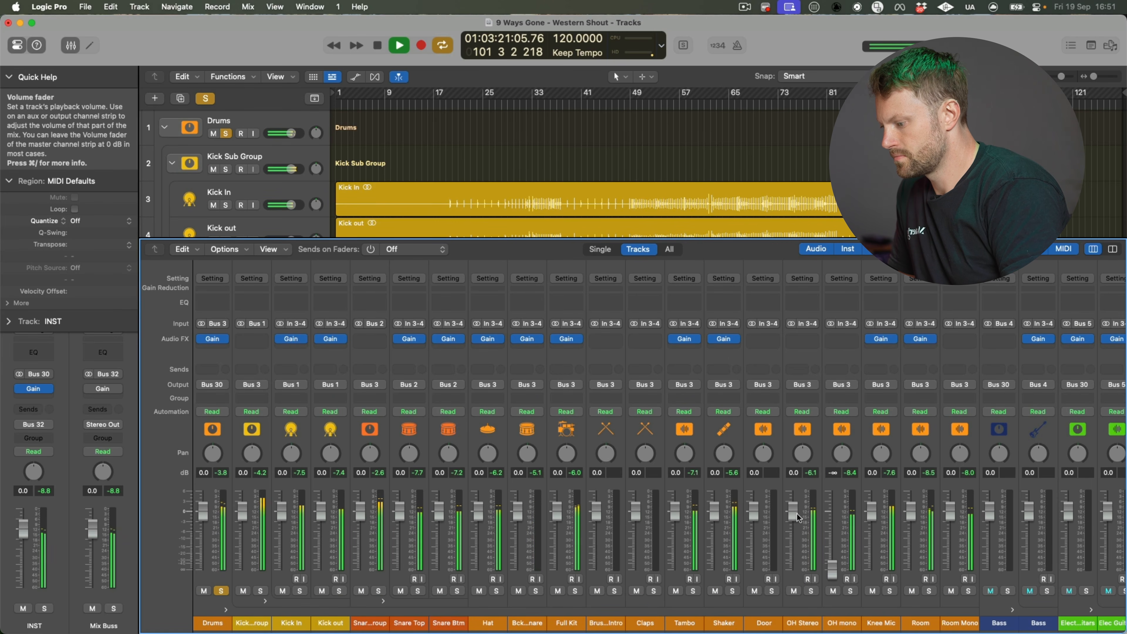
{"action": "left_click_drag", "start_coordinate": [795, 511], "coordinate": [794, 570]}
{"action": "left_click_drag", "start_coordinate": [911, 511], "coordinate": [910, 543]}
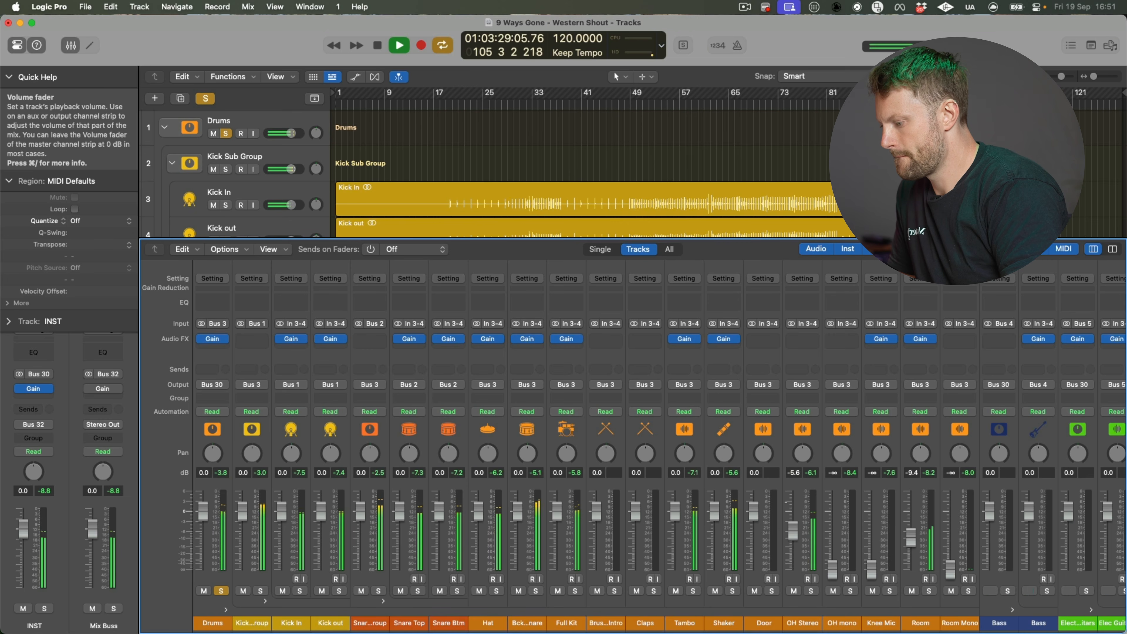
Step: Solo the Kick Sub Group and balance its microphones, setting Kick In to 0.3 dB and Kick out to -2.8 dB
{"action": "left_click", "coordinate": [260, 590]}
{"action": "left_click_drag", "start_coordinate": [321, 512], "coordinate": [281, 569]}
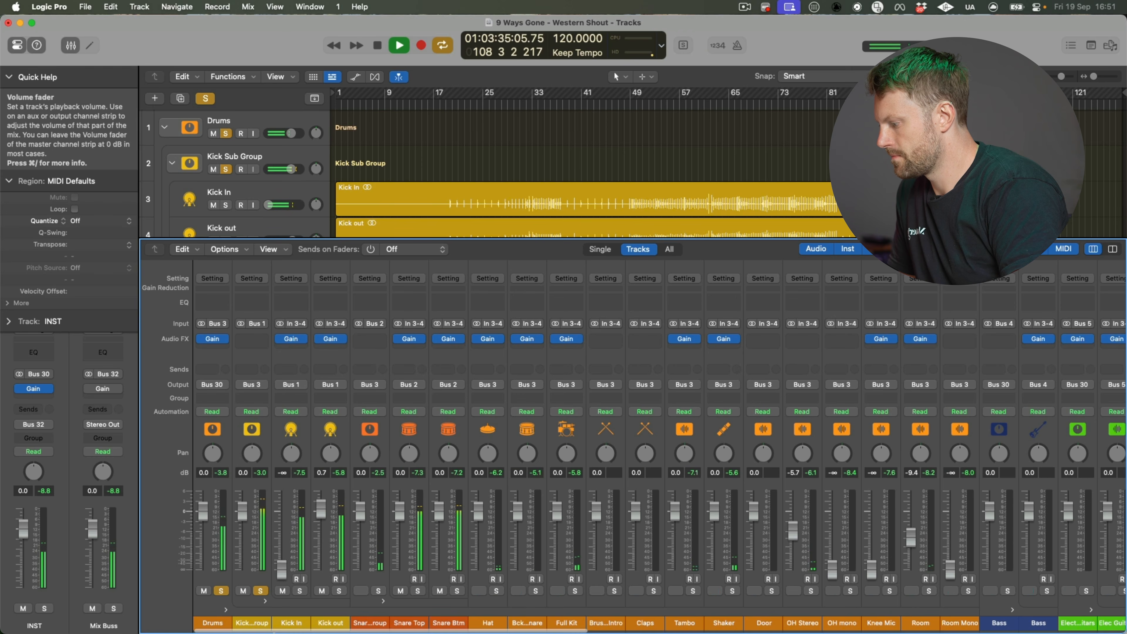
{"action": "left_click_drag", "start_coordinate": [281, 522], "coordinate": [281, 569]}
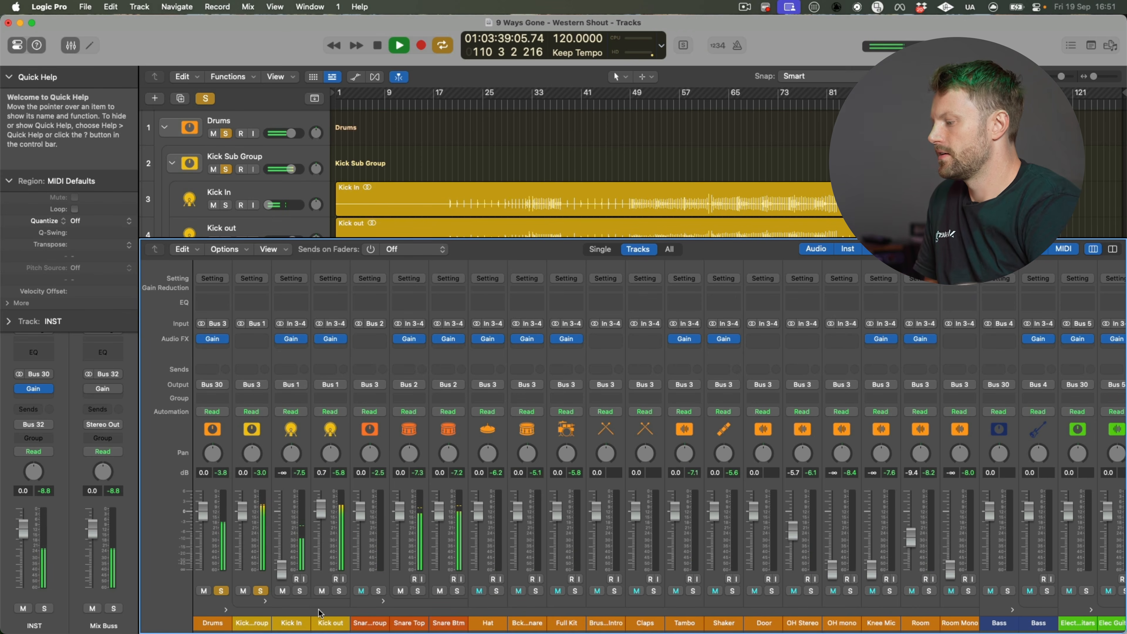
{"action": "left_click_drag", "start_coordinate": [281, 568], "coordinate": [321, 519]}
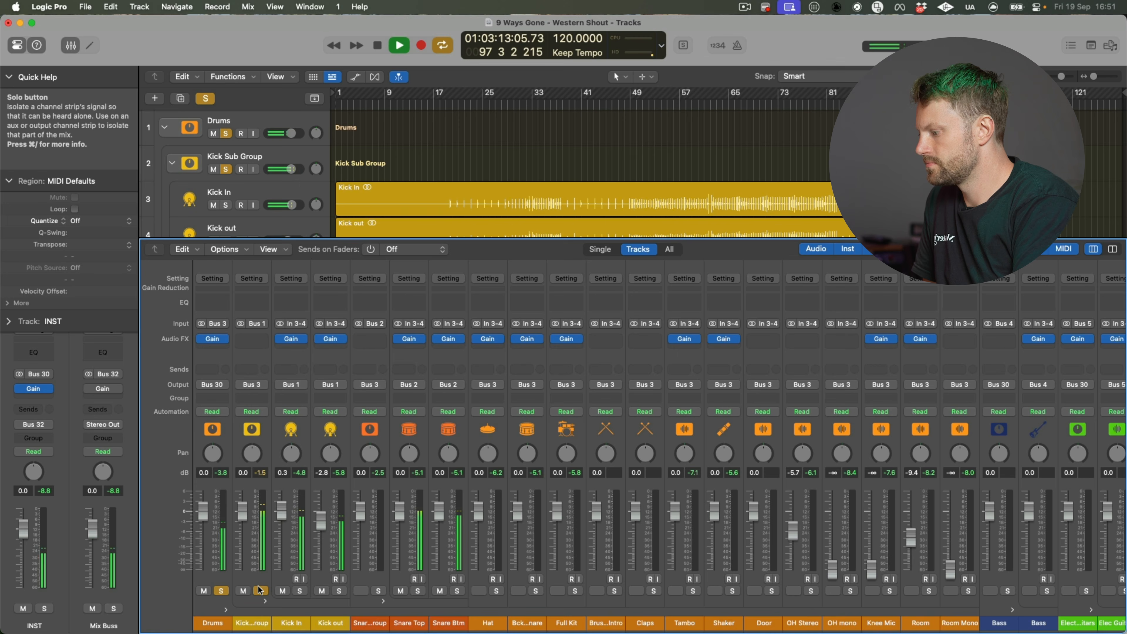
Step: Solo only the Snare Sub Group within the drums and set Snare Top to 0.2 dB and Snare Btm to -8.6 dB
{"action": "left_click", "coordinate": [379, 591], "text": "alt"}
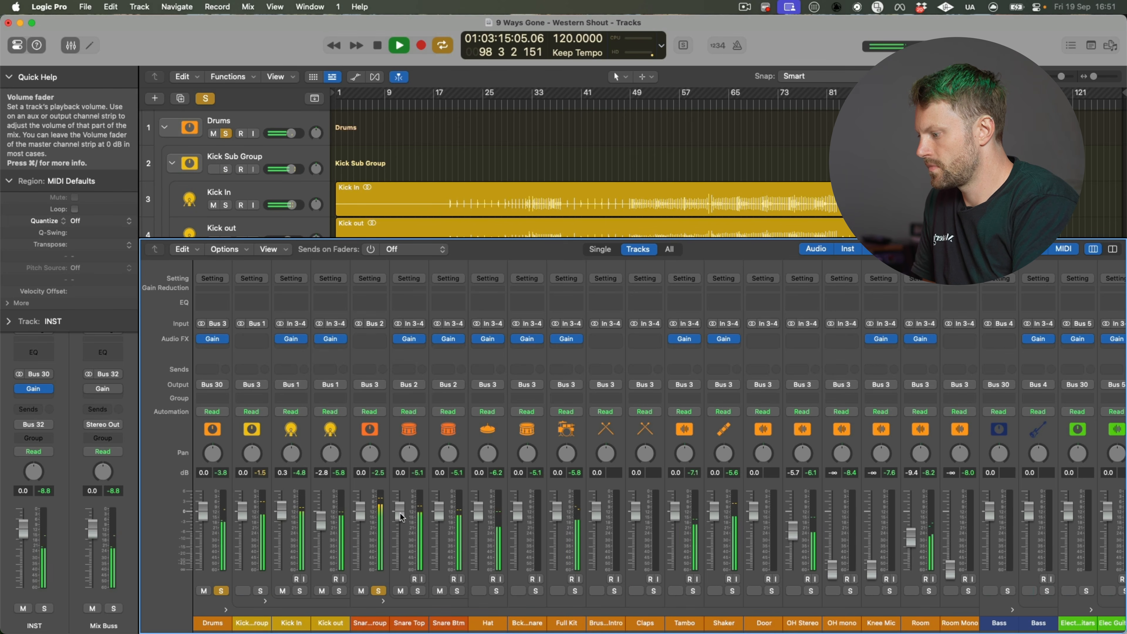
{"action": "left_click_drag", "start_coordinate": [438, 569], "coordinate": [400, 513]}
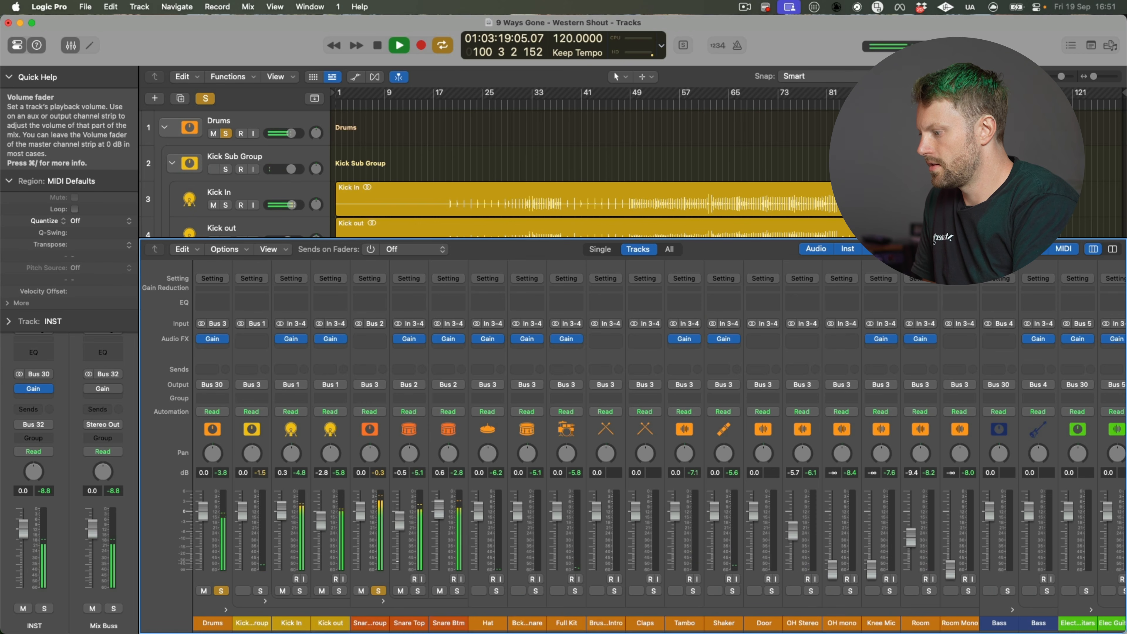
{"action": "left_click_drag", "start_coordinate": [399, 569], "coordinate": [439, 538]}
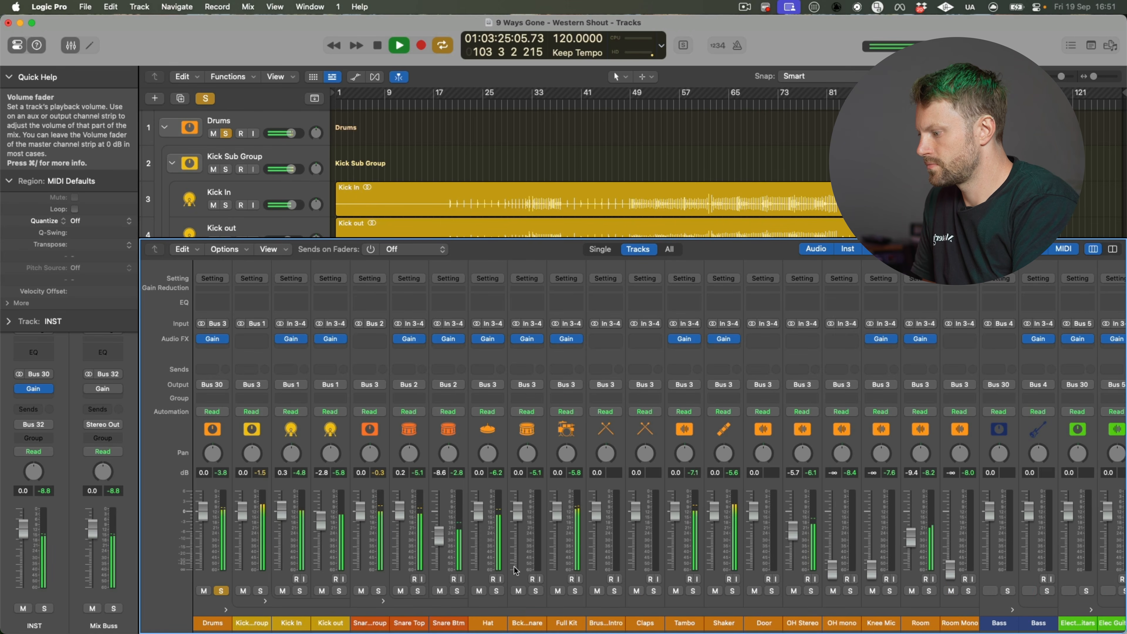
Step: Lower the Hat fader to -1.7 dB and pan it to +24, soloing the channel to check it
{"action": "left_click_drag", "start_coordinate": [478, 511], "coordinate": [478, 515]}
{"action": "left_click", "coordinate": [496, 590]}
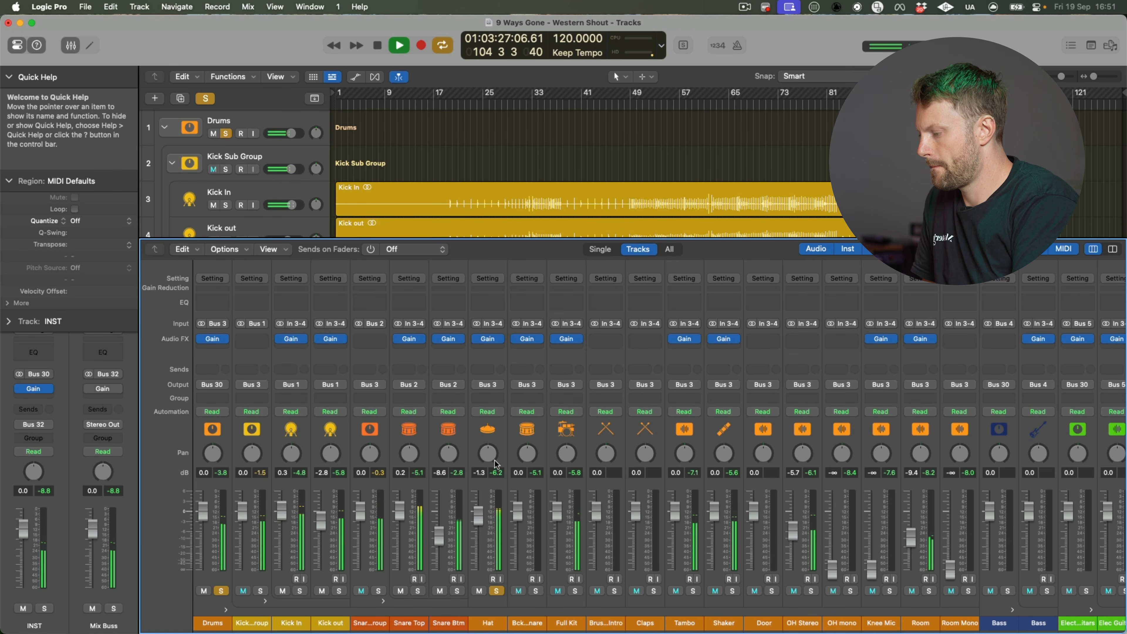
{"action": "left_click", "coordinate": [496, 591]}
Step: Audition Bckwrds Snare in solo against its region in the arrangement, and switch the solo to Full Kit
{"action": "left_click", "coordinate": [536, 591]}
{"action": "key", "text": "x"}
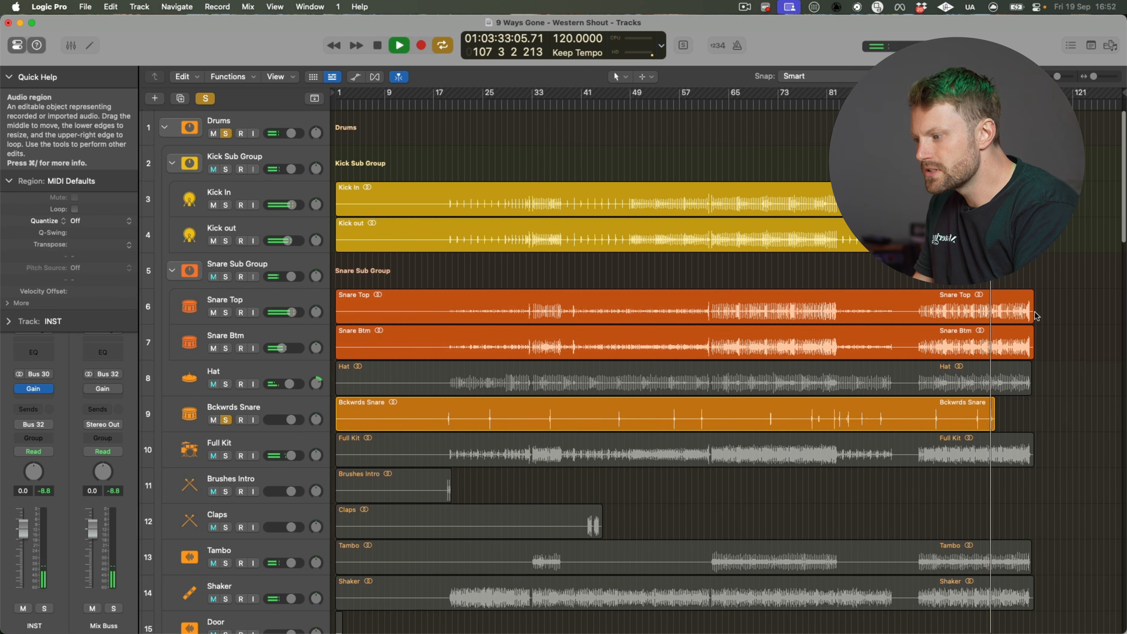
{"action": "key", "text": "x"}
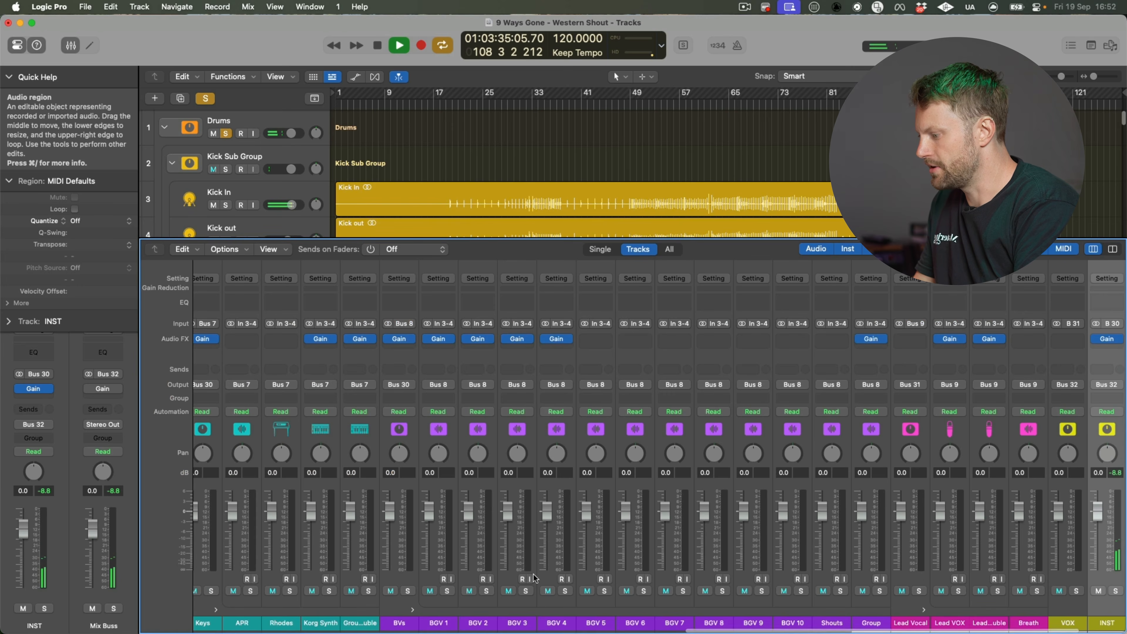
{"action": "left_click", "coordinate": [536, 590]}
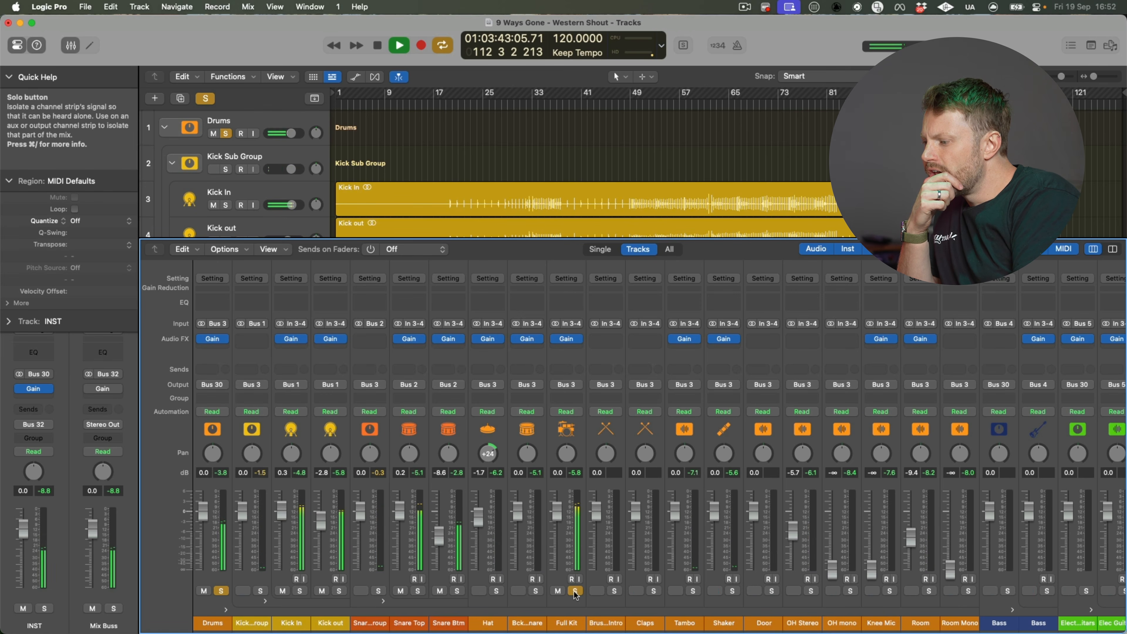
Step: Take the Full Kit channel out of solo
{"action": "left_click", "coordinate": [575, 591]}
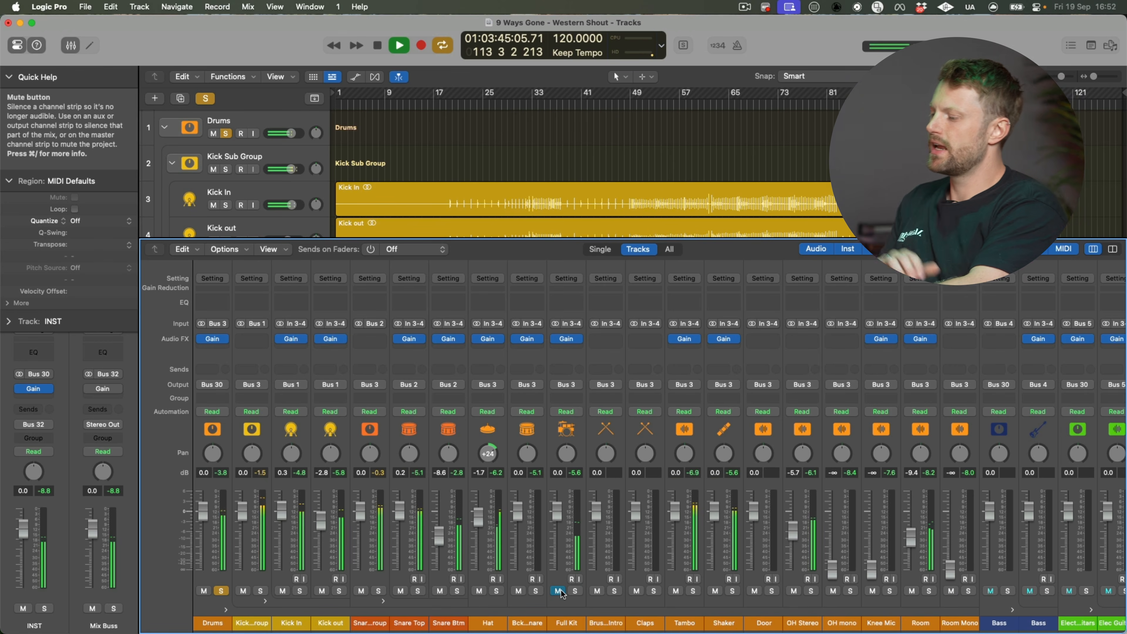
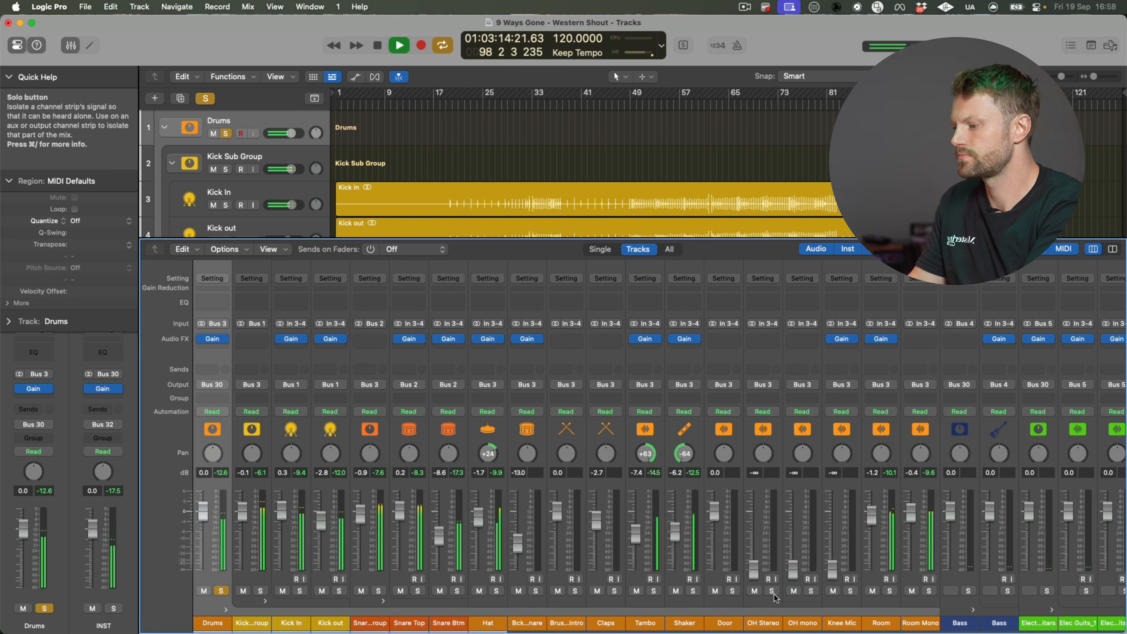
Step: Reset the OH Stereo, OH mono and Knee Mic faders to 0 dB and audition these microphones in solo
{"action": "left_click", "coordinate": [754, 571], "text": "alt"}
{"action": "left_click", "coordinate": [793, 570], "text": "alt"}
{"action": "left_click", "coordinate": [831, 570], "text": "alt"}
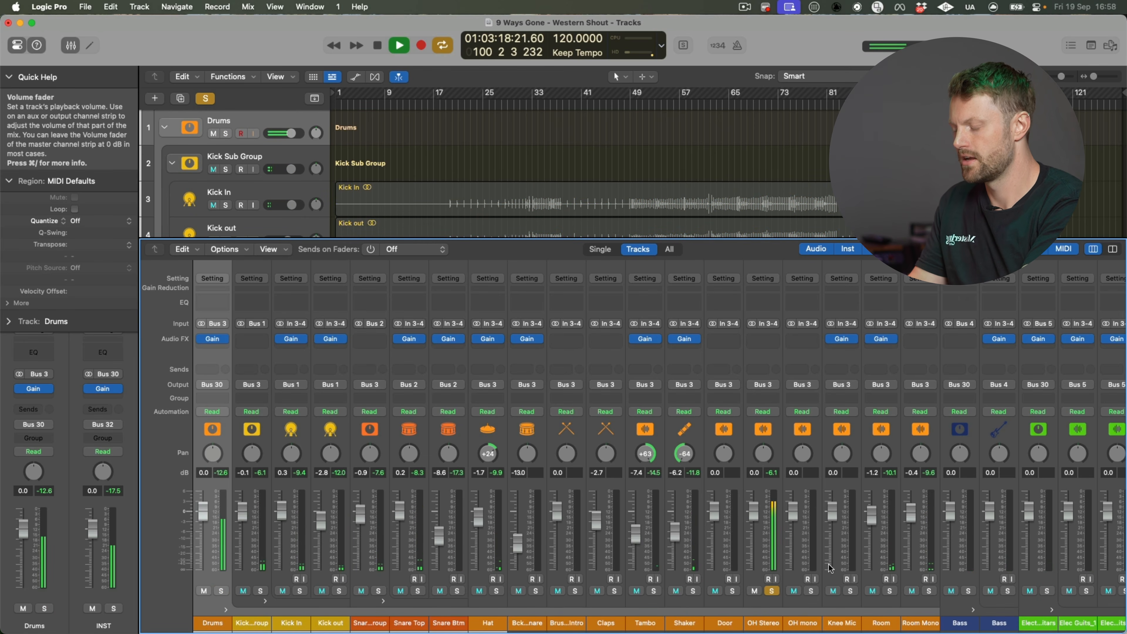
{"action": "left_click", "coordinate": [812, 591]}
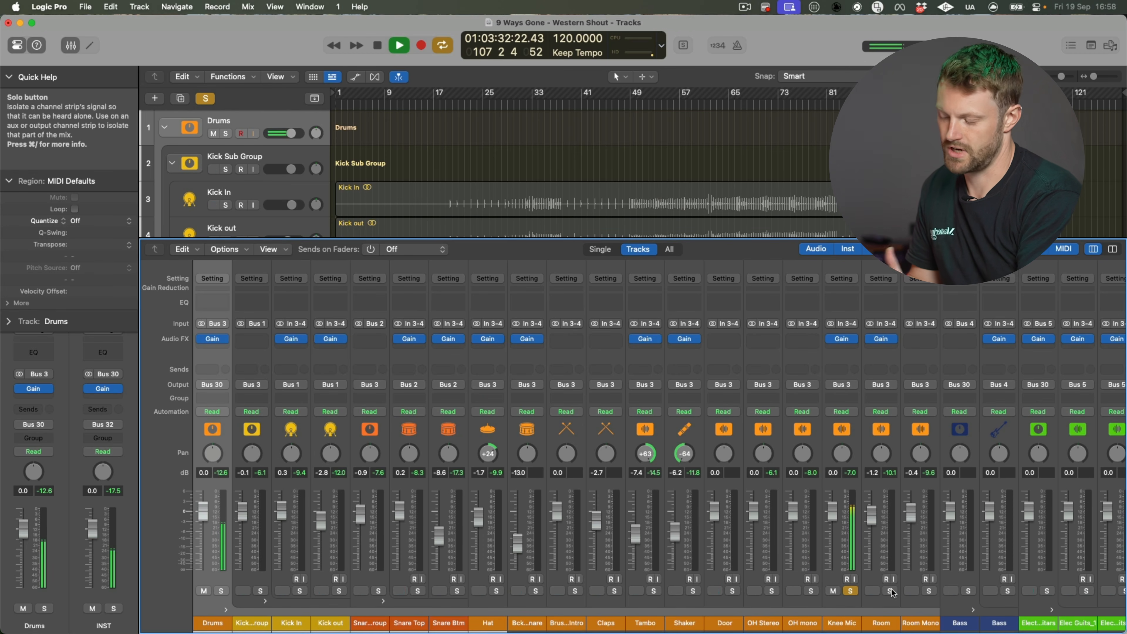
Step: Move the Knee Mic channel ahead of OH Stereo and audition Room and Room Mono individually in solo
{"action": "left_click", "coordinate": [841, 572]}
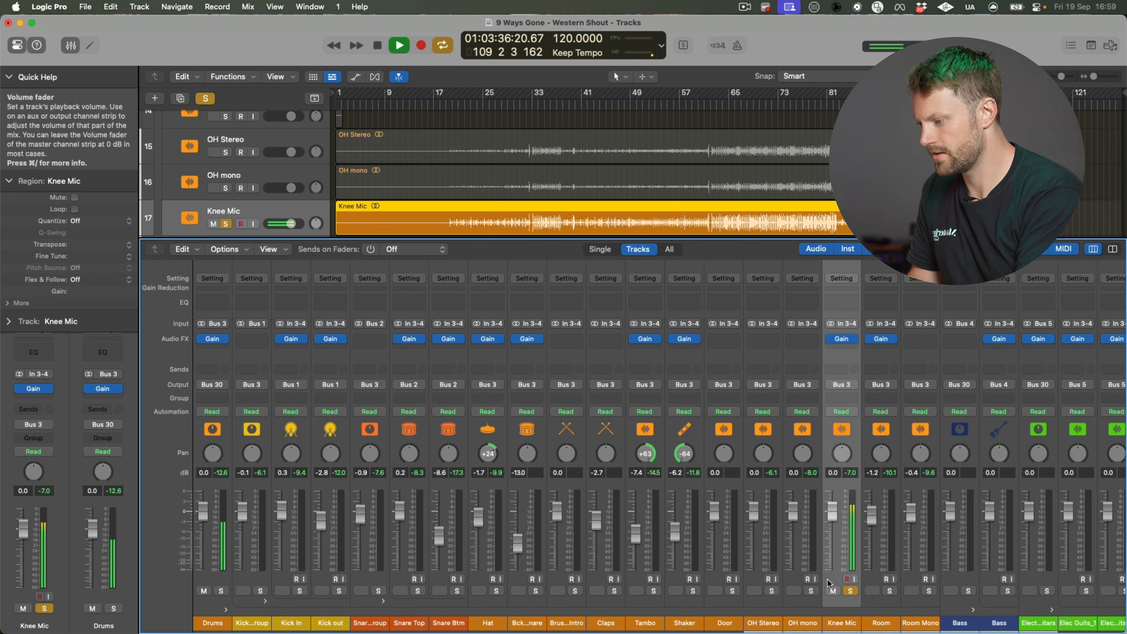
{"action": "left_click_drag", "start_coordinate": [827, 583], "coordinate": [756, 583]}
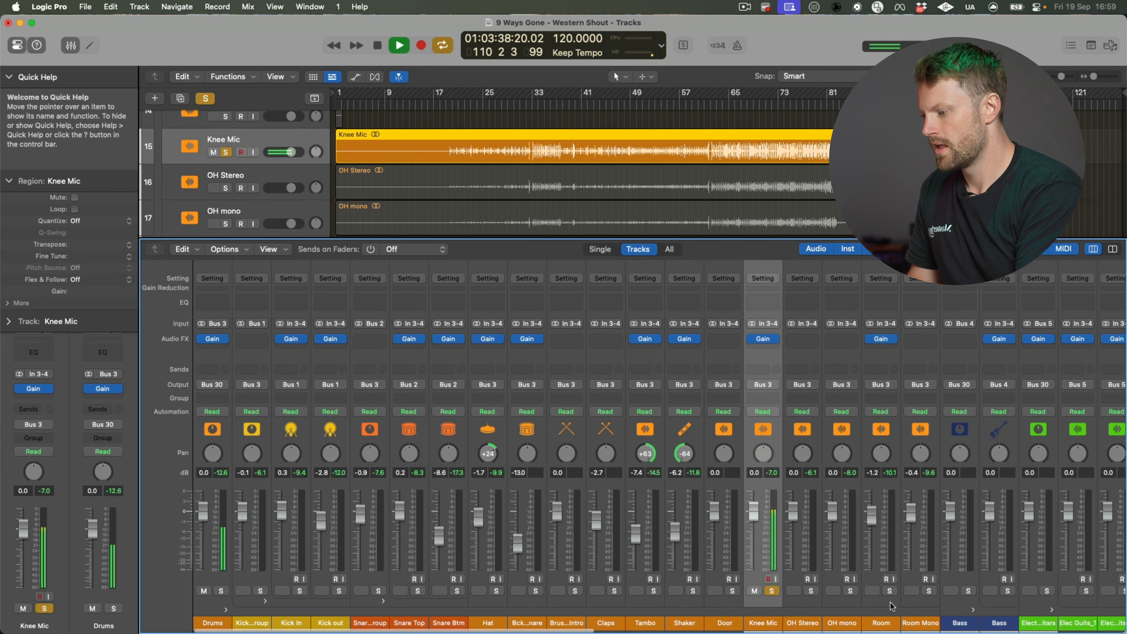
{"action": "left_click", "coordinate": [890, 590], "text": "alt"}
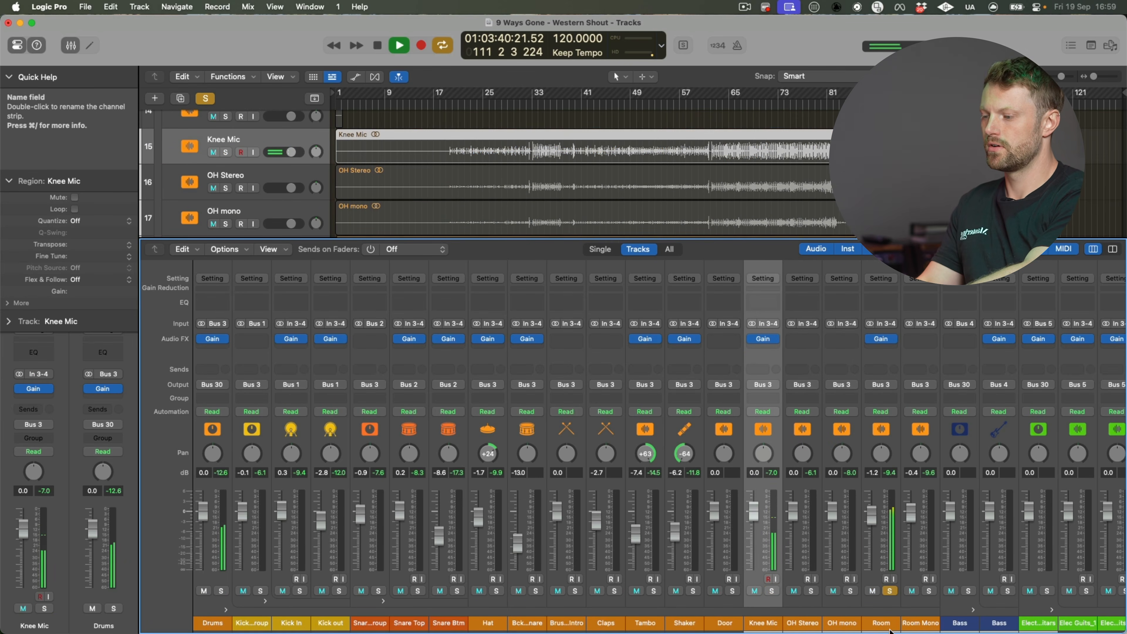
{"action": "left_click", "coordinate": [929, 590], "text": "alt"}
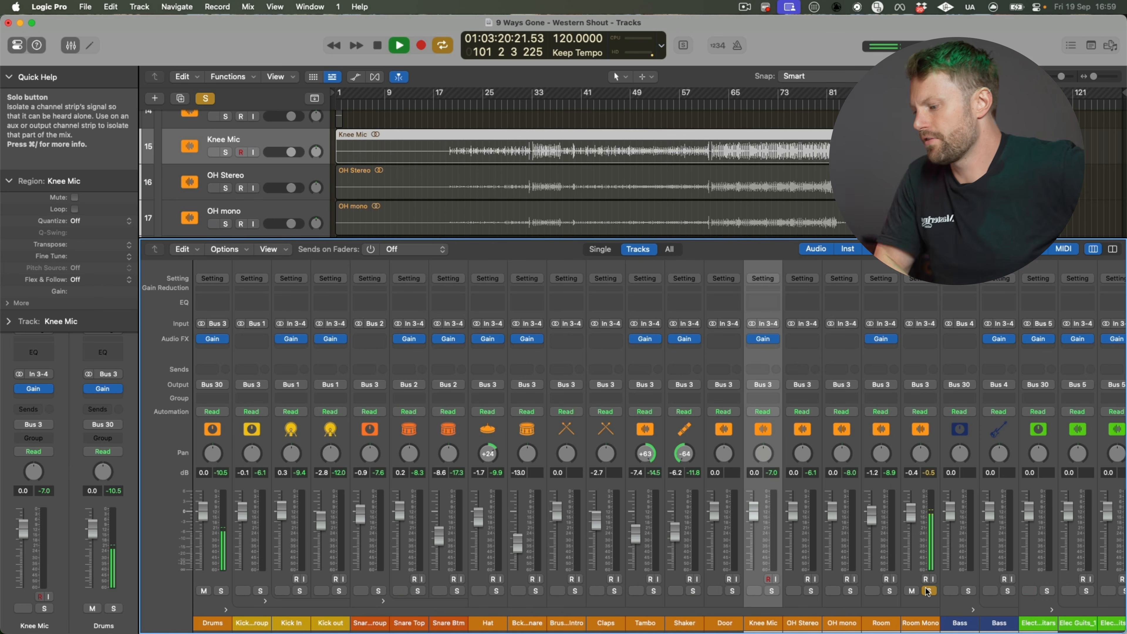
Step: Rename the OH Stereo channel as OH Close and the OH mono channel as OH Far
{"action": "double_click", "coordinate": [805, 623]}
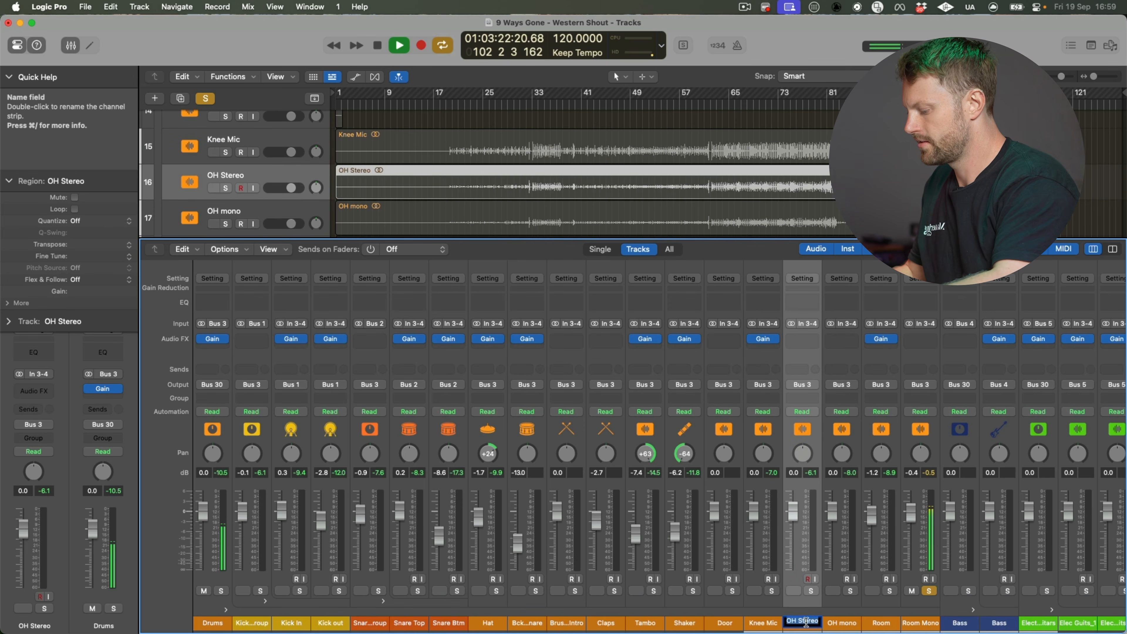
{"action": "double_click", "coordinate": [833, 623]}
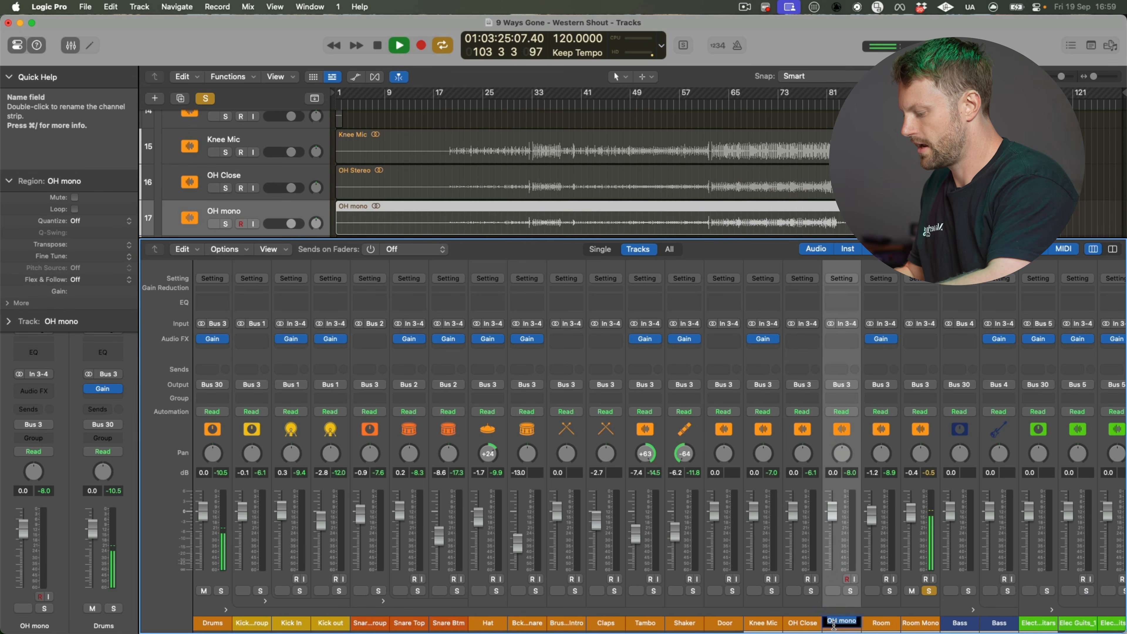
Step: Rename the Room channel as Room Close
{"action": "left_click", "coordinate": [881, 624]}
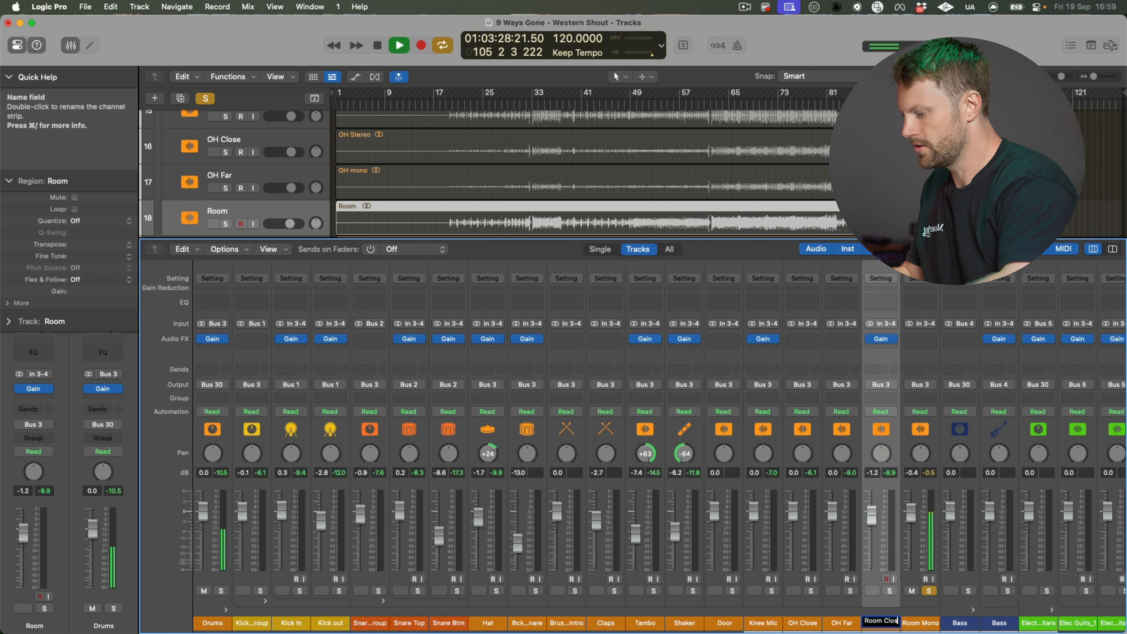
{"action": "type", "text": "Room Close"}
{"action": "double_click", "coordinate": [911, 625]}
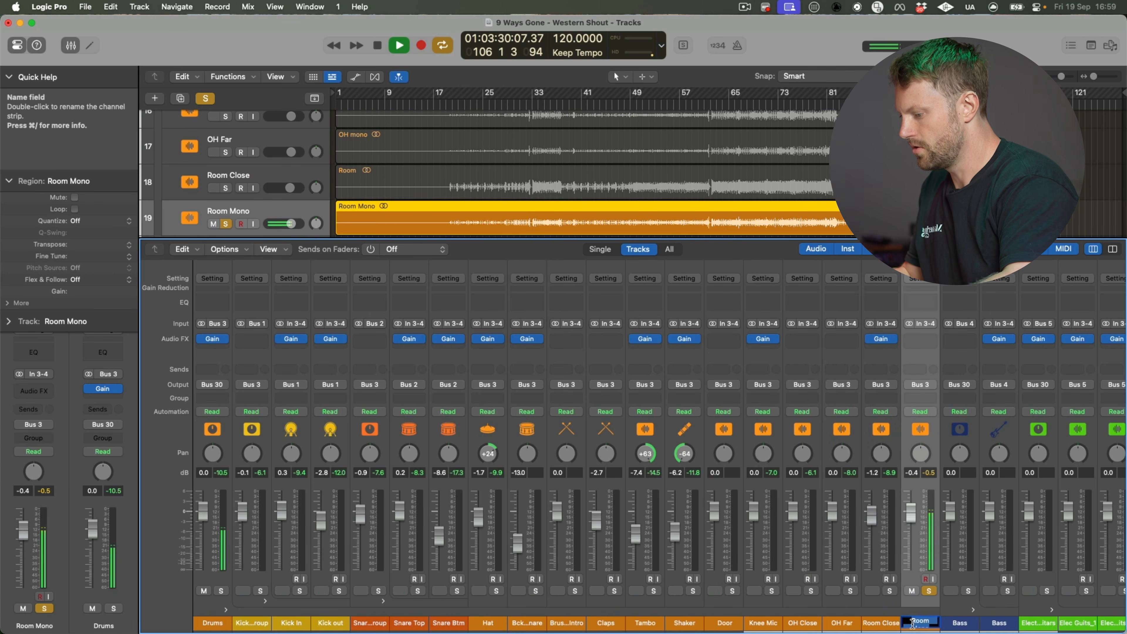
Step: Rename the Room Close channel as Room Low and the Room Mono channel as Room High
{"action": "left_click", "coordinate": [883, 625]}
{"action": "type", "text": "Room Low"}
{"action": "double_click", "coordinate": [923, 624]}
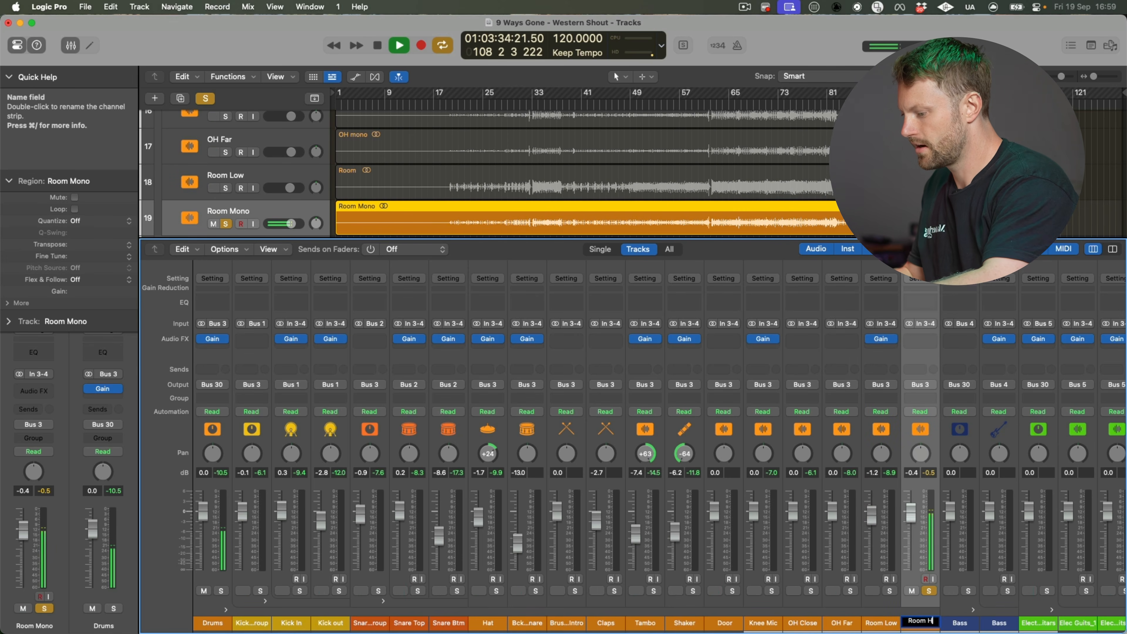
{"action": "type", "text": "Room High"}
{"action": "key", "text": "Return"}
Step: Solo Room Low, insert a stereo Pro-Q 3 after its Gain plug-in and examine the channel's frequency spectrum
{"action": "left_click", "coordinate": [890, 590]}
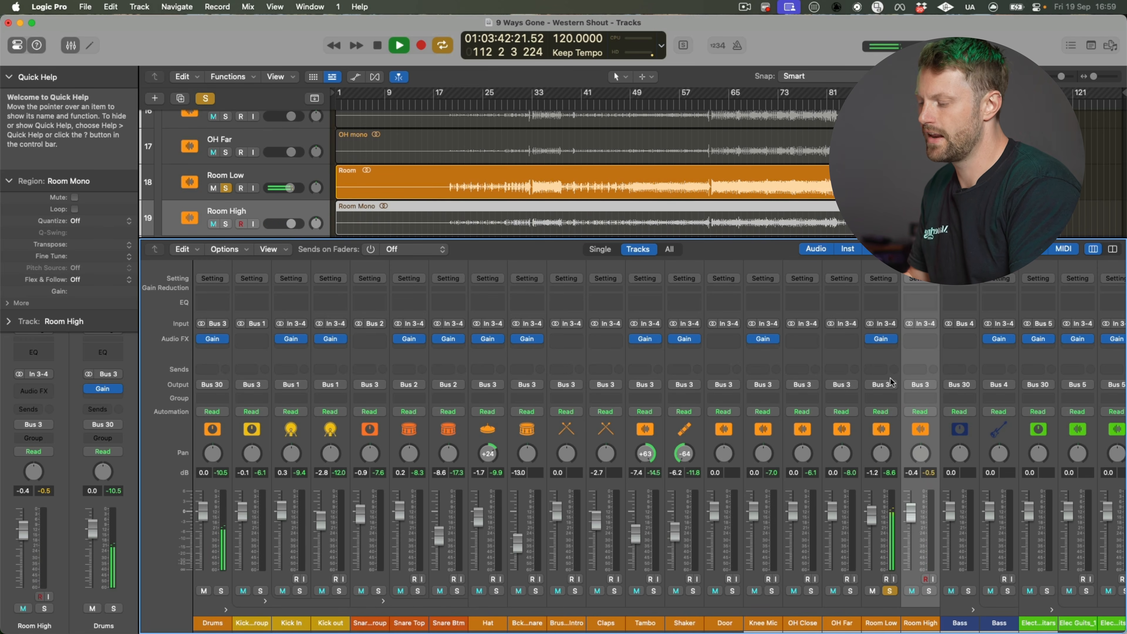
{"action": "left_click", "coordinate": [887, 351]}
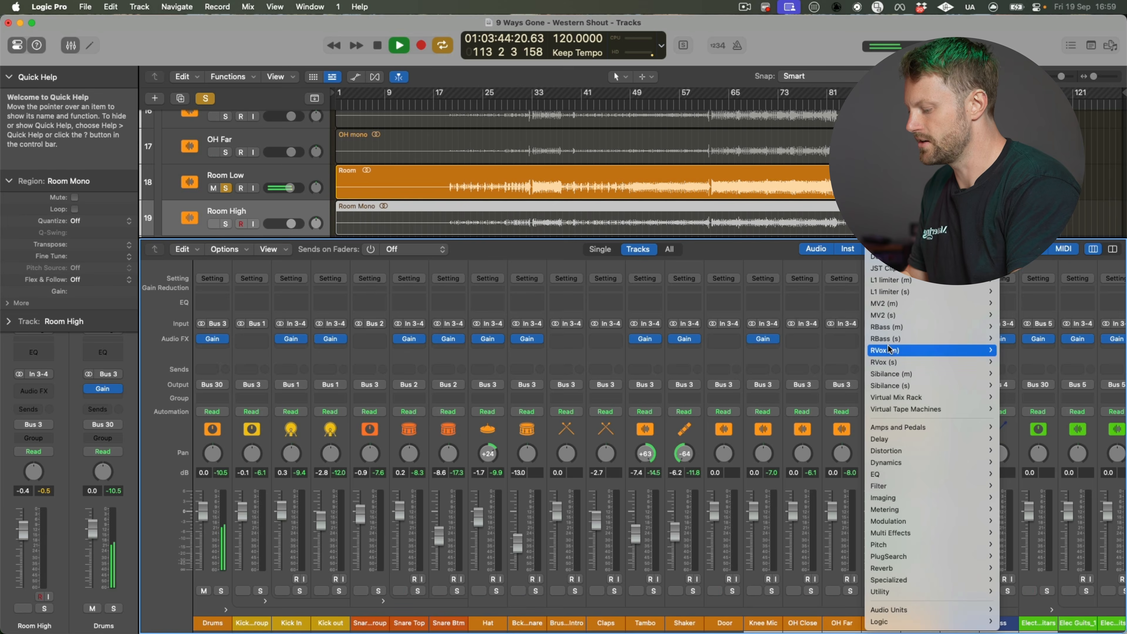
{"action": "type", "text": "pro-"}
{"action": "mouse_move", "coordinate": [916, 387]}
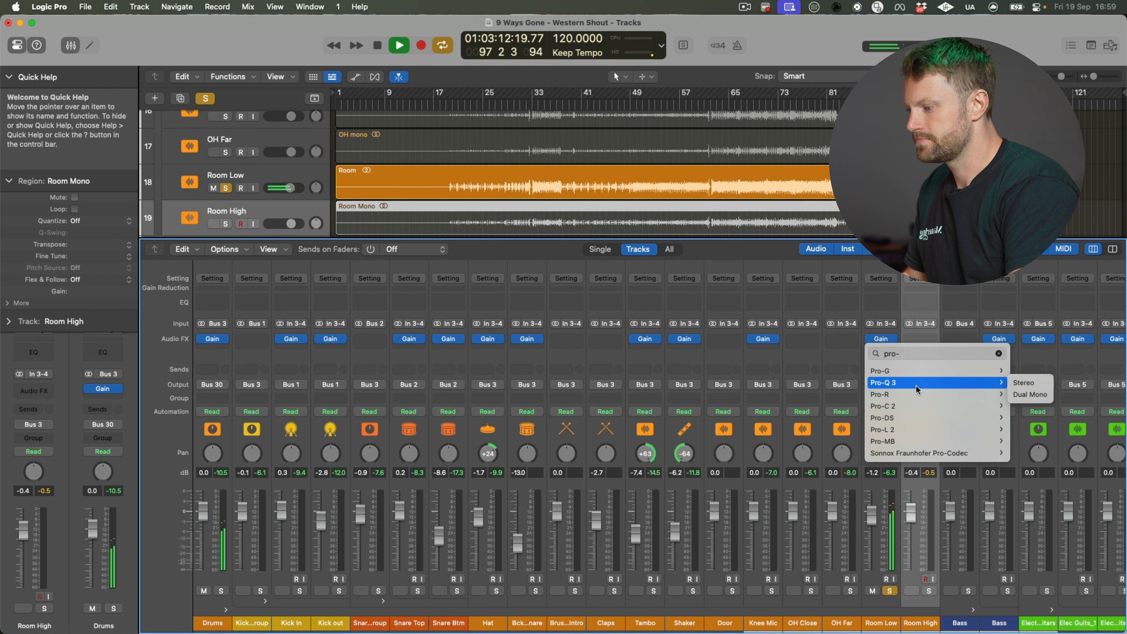
{"action": "left_click", "coordinate": [1024, 383]}
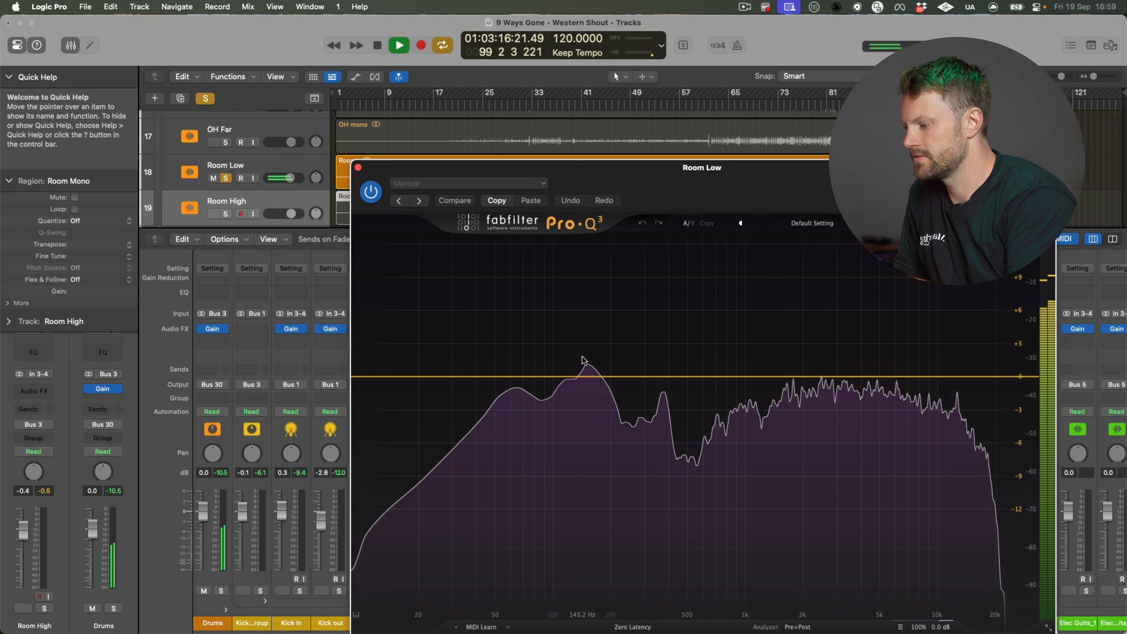
{"action": "left_click_drag", "start_coordinate": [585, 370], "coordinate": [598, 372]}
{"action": "key", "text": "super+w"}
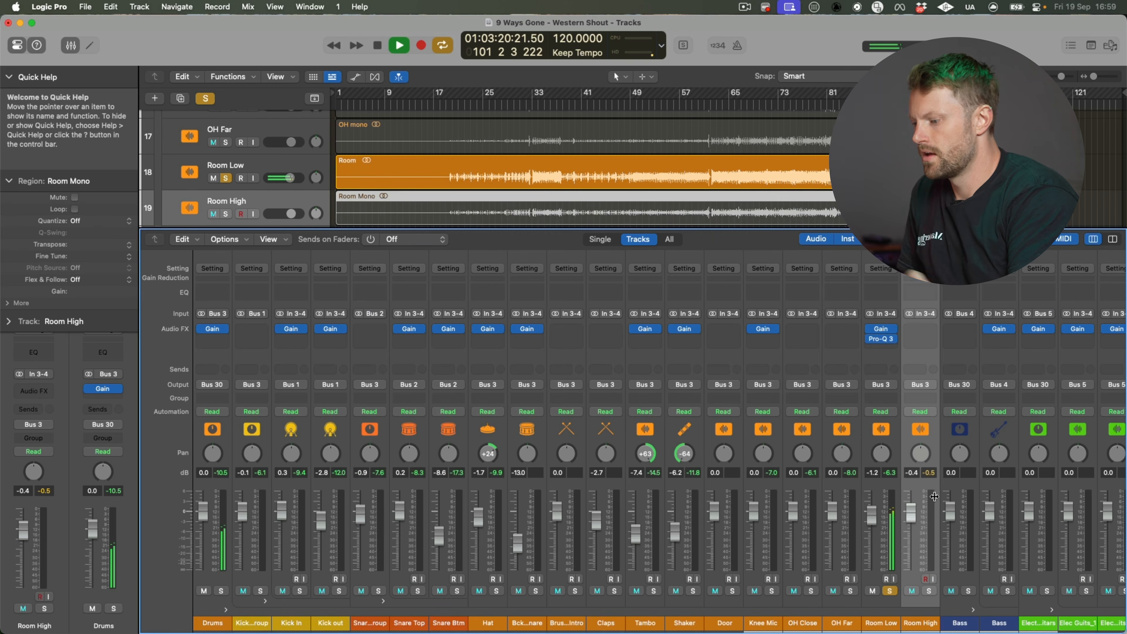
Step: Solo Room High, insert Pro-Q 3 on it and examine its frequency spectrum for comparison
{"action": "left_click", "coordinate": [929, 591], "text": "alt"}
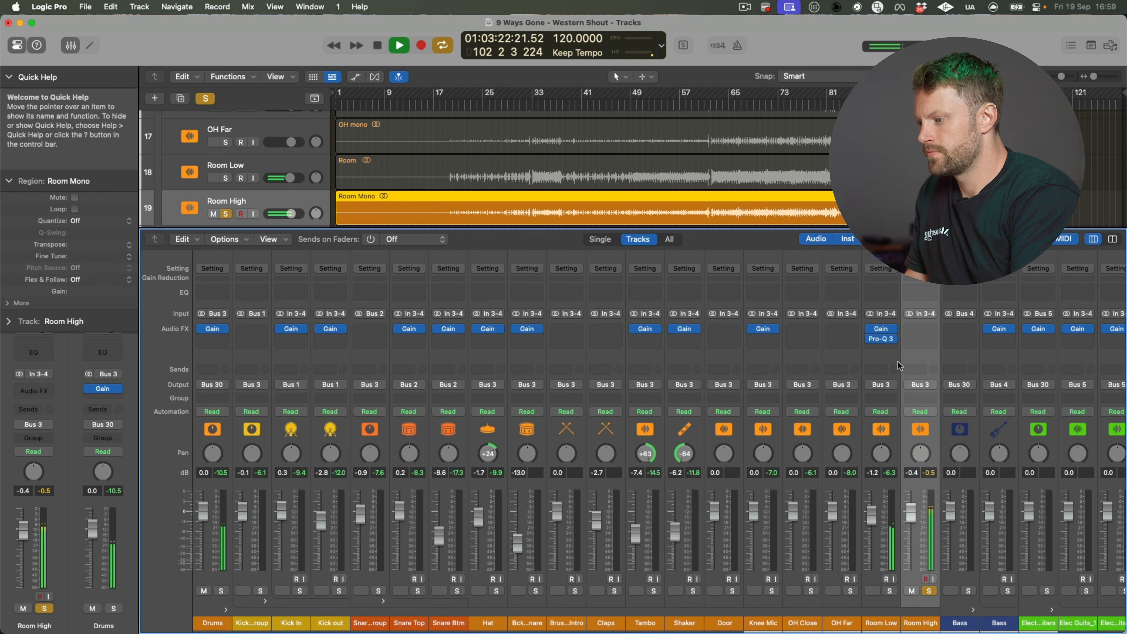
{"action": "left_click_drag", "start_coordinate": [922, 331], "coordinate": [920, 338]}
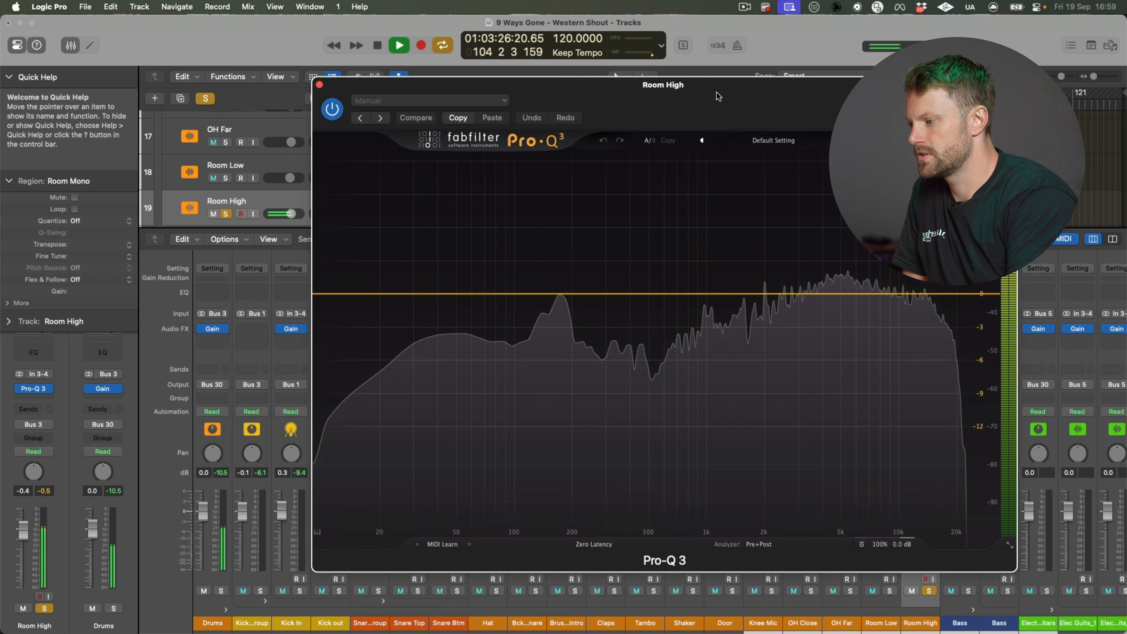
{"action": "left_click", "coordinate": [319, 84]}
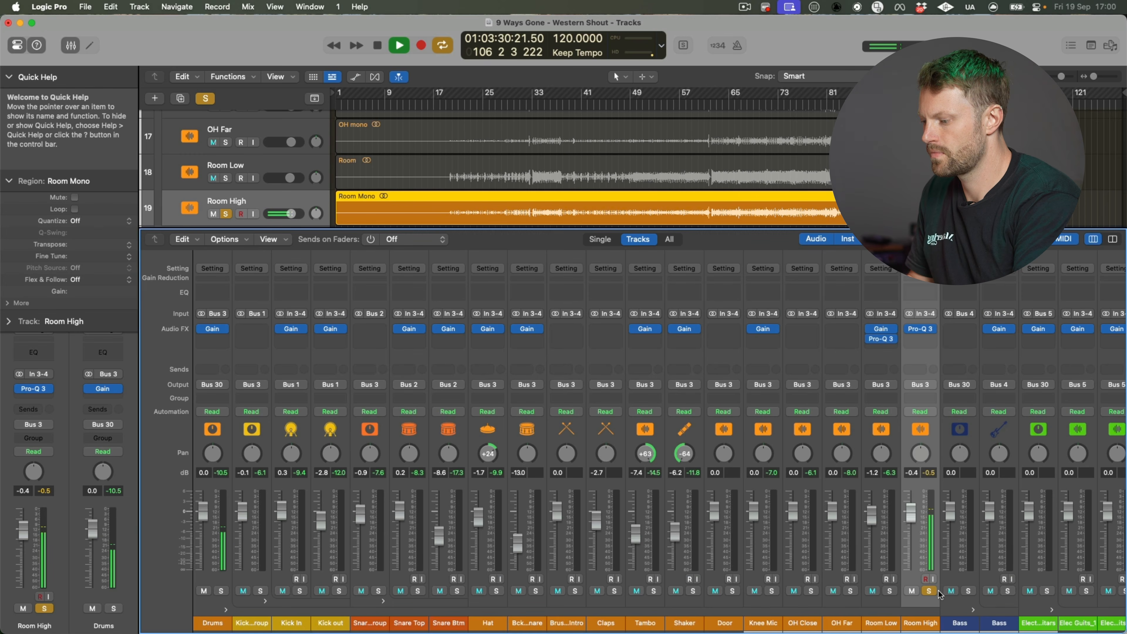
Step: Stop playback, pull the OH Close, OH Far, Room Low and Room High faders fully down together, and unsolo Room High
{"action": "key", "text": "space"}
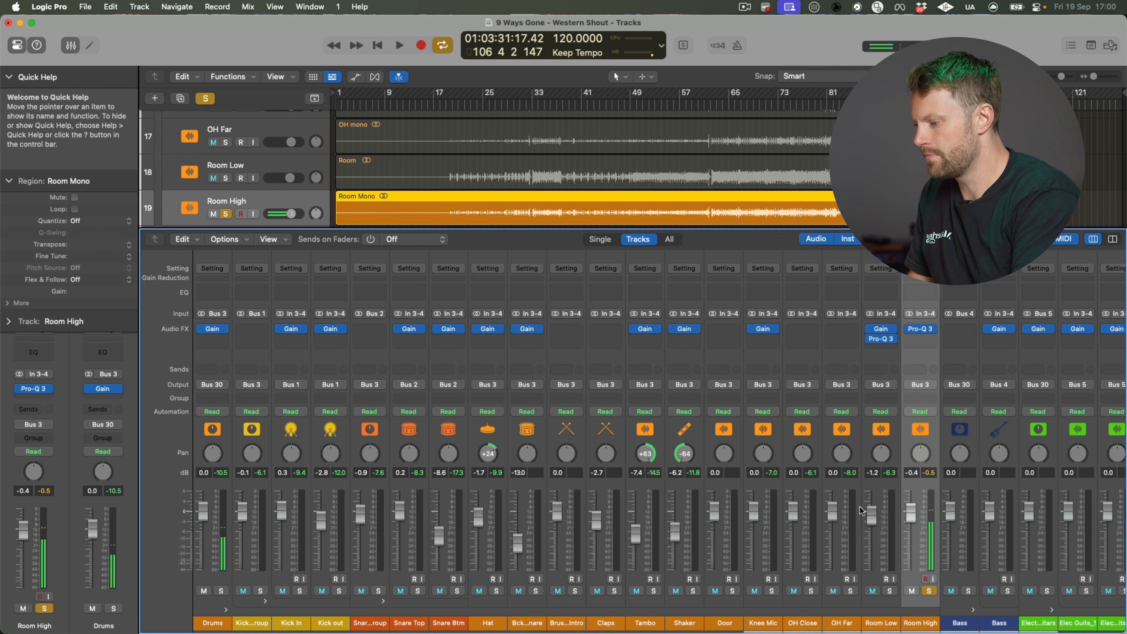
{"action": "left_click", "coordinate": [799, 506], "text": "shift"}
{"action": "left_click_drag", "start_coordinate": [792, 510], "coordinate": [792, 573]}
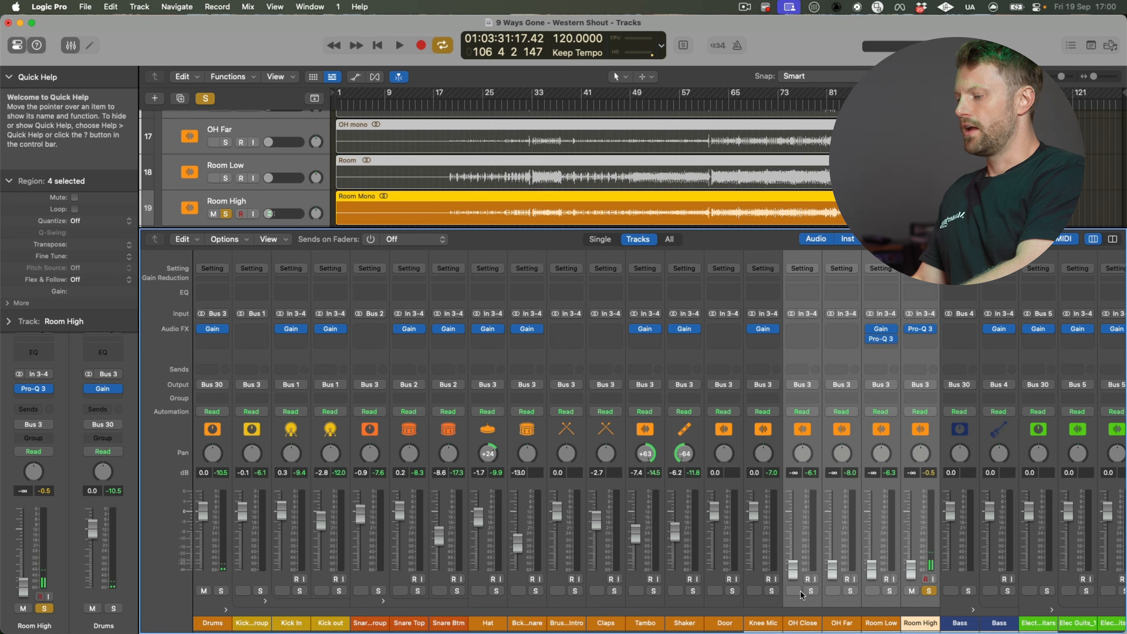
{"action": "left_click", "coordinate": [928, 590]}
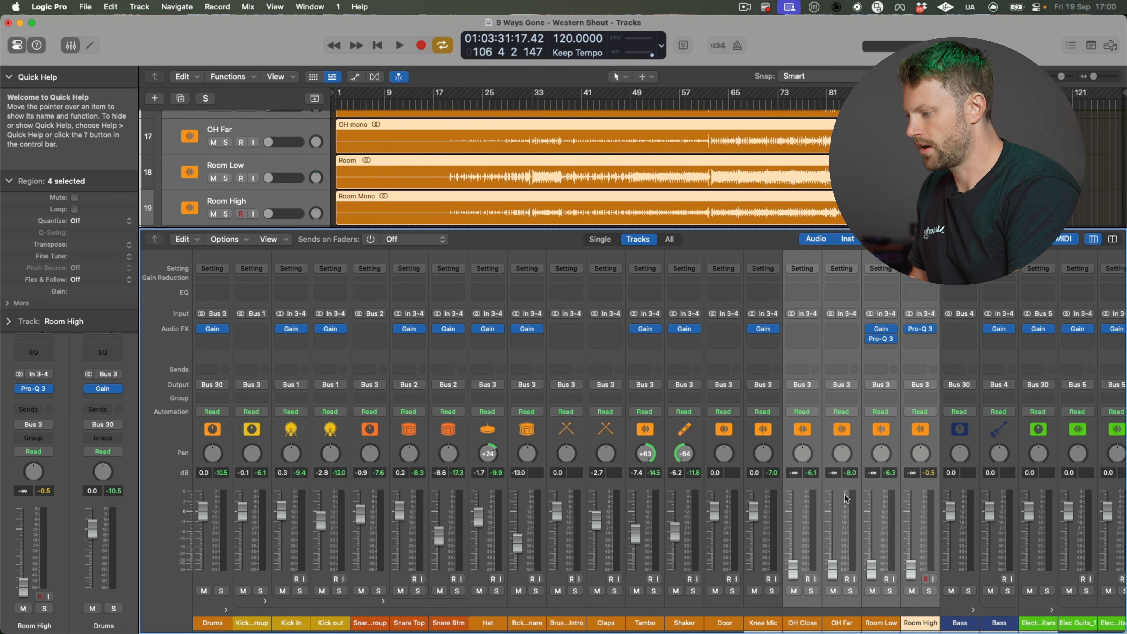
Step: Solo the Drums during playback and bring the OH Close fader up into the drum mix
{"action": "left_click", "coordinate": [837, 536]}
{"action": "key", "text": "space"}
{"action": "left_click_drag", "start_coordinate": [792, 569], "coordinate": [793, 499]}
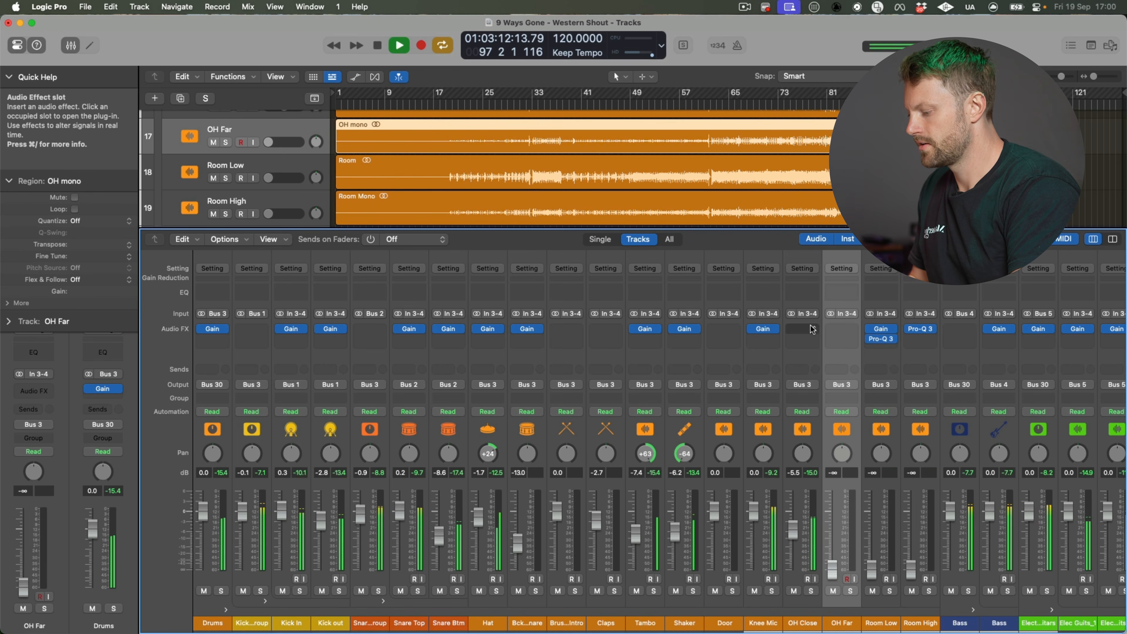
{"action": "left_click", "coordinate": [220, 590]}
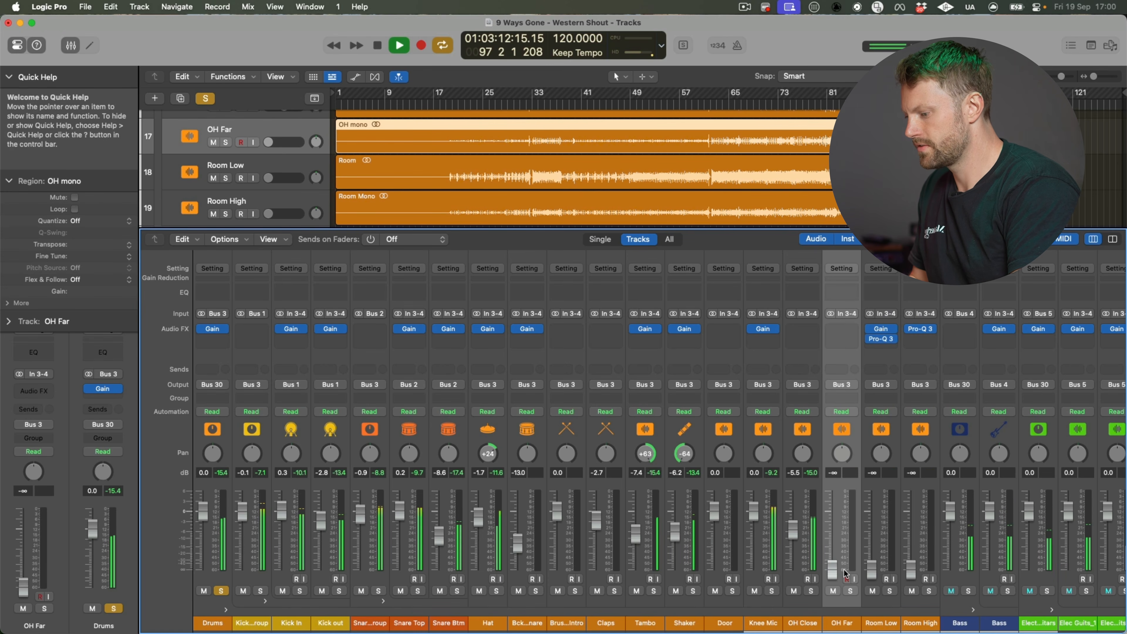
{"action": "left_click_drag", "start_coordinate": [831, 579], "coordinate": [832, 583]}
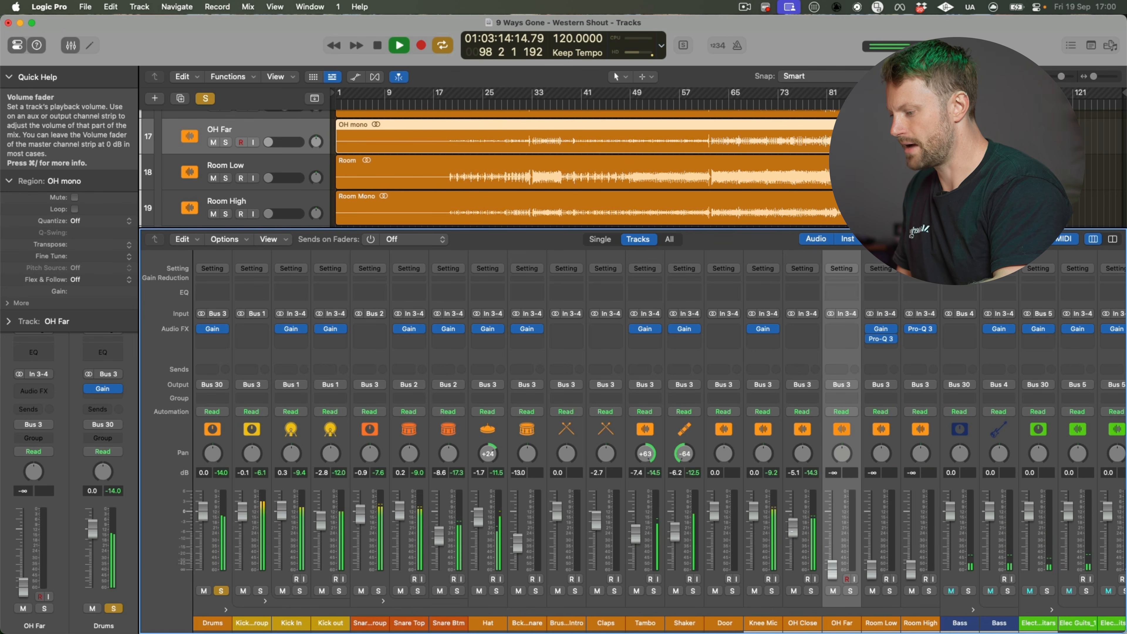
{"action": "left_click_drag", "start_coordinate": [793, 524], "coordinate": [793, 508]}
Step: Switch to the full arrangement, play from bar 33 with cycling off, and return to the mixer
{"action": "key", "text": "x"}
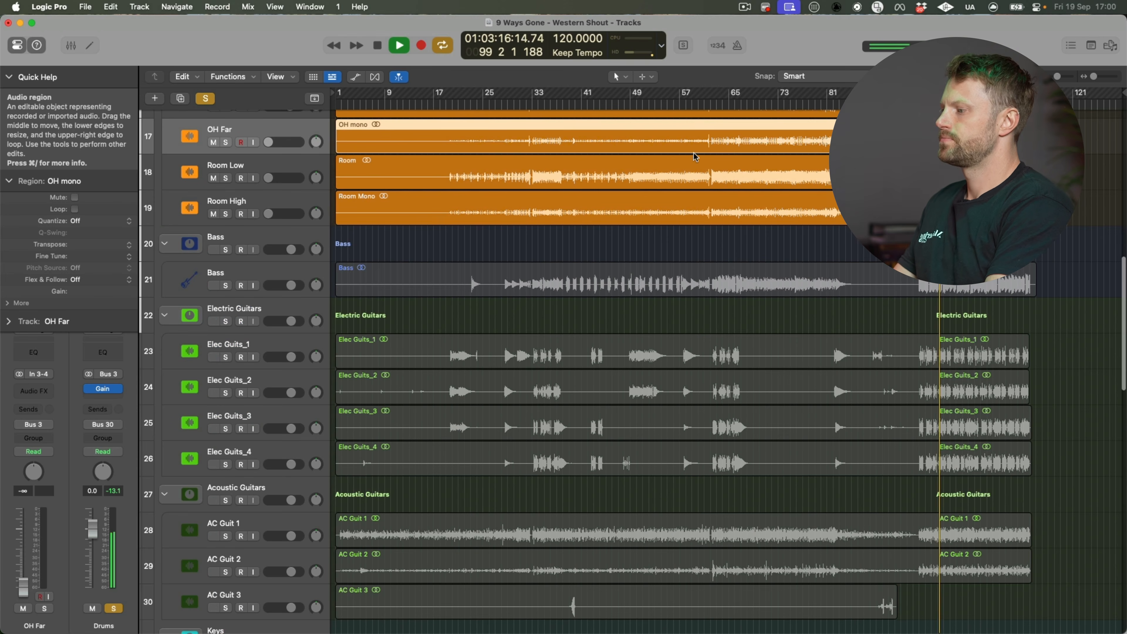
{"action": "key", "text": "alt+comma"}
{"action": "key", "text": "alt+comma"}
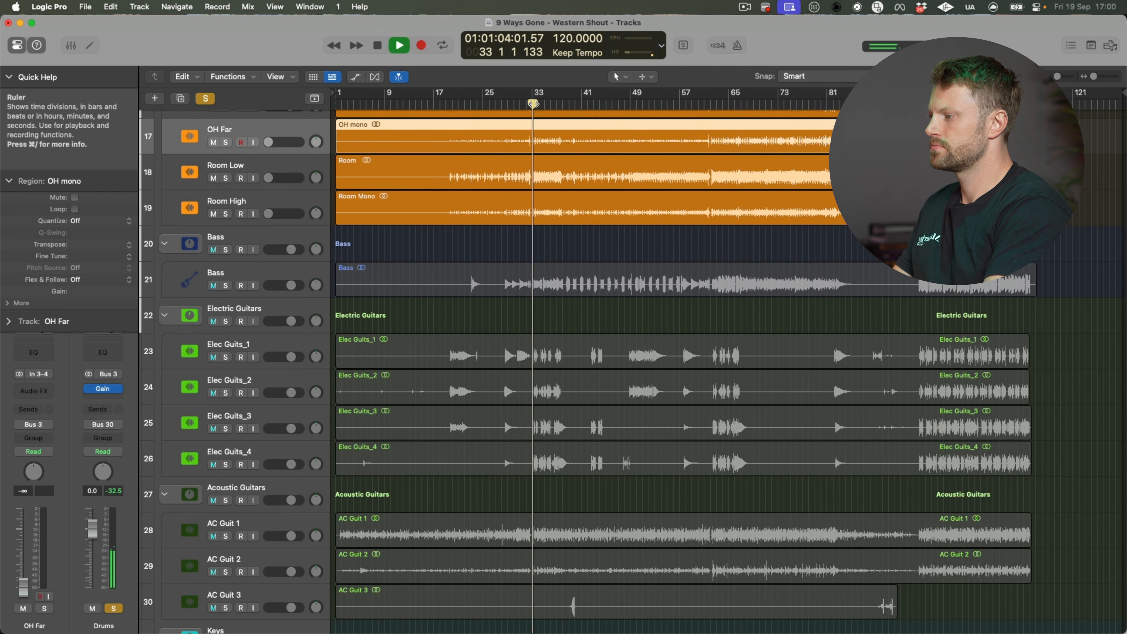
{"action": "key", "text": "alt+comma"}
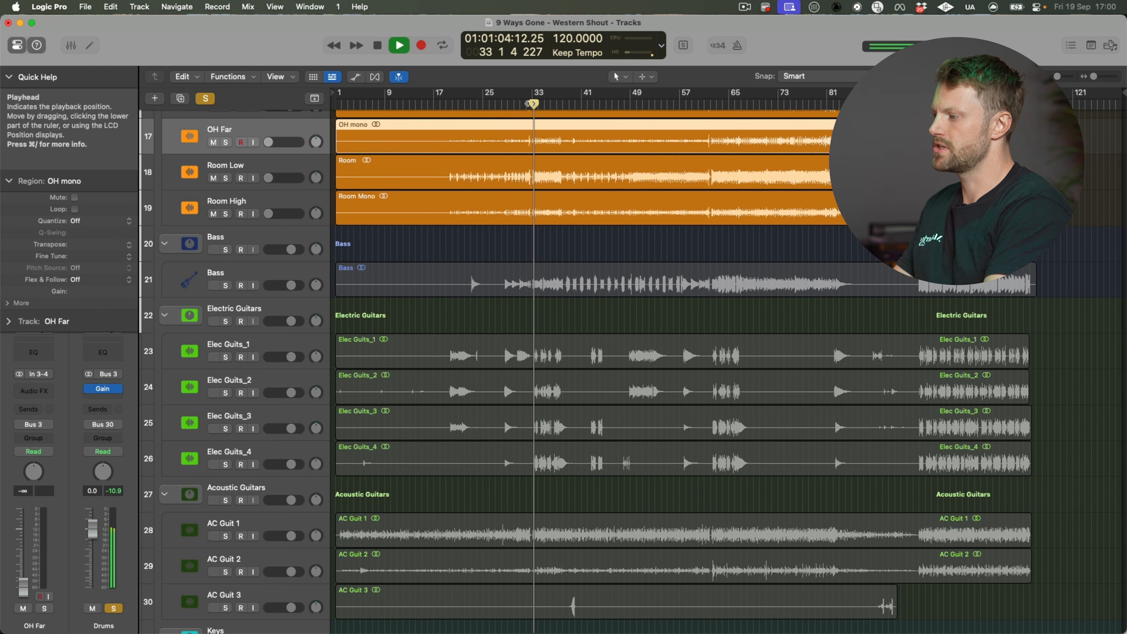
{"action": "key", "text": "super+Right"}
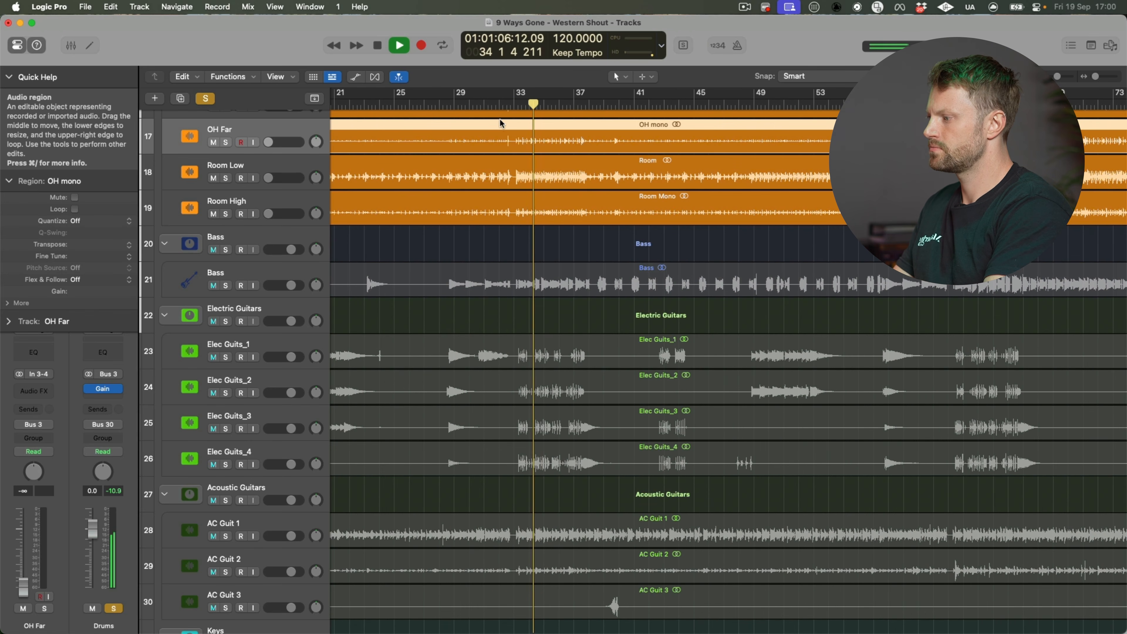
{"action": "key", "text": "alt+comma"}
{"action": "key", "text": "x"}
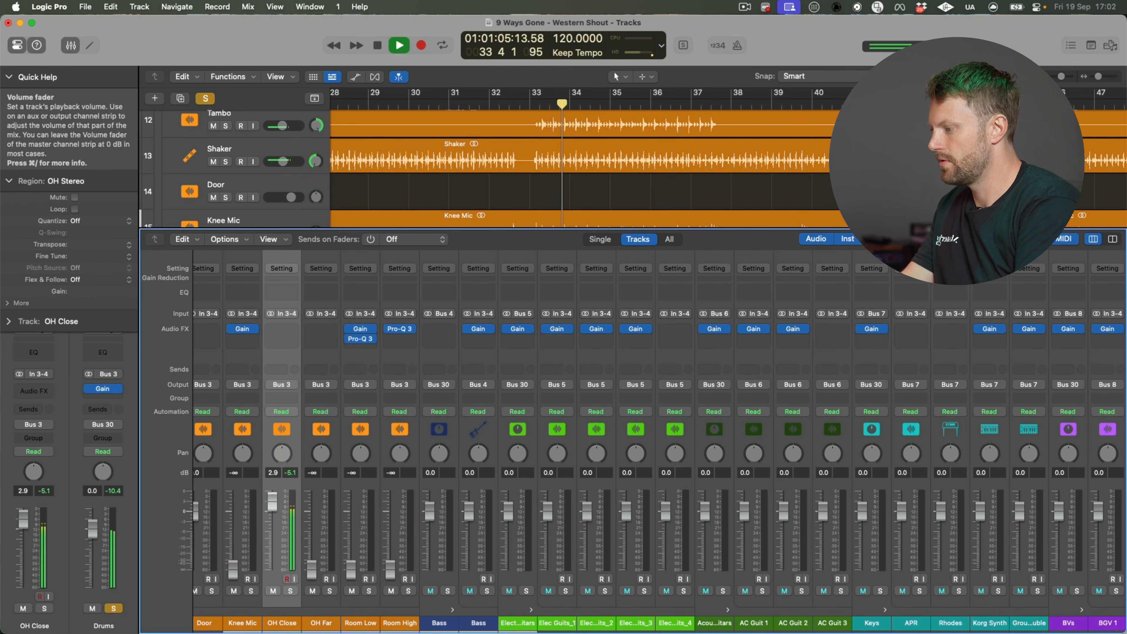
Step: Replay the drums from just before bar 33, lower OH Close to 0.3 dB and pull OH Far fully down
{"action": "left_click", "coordinate": [511, 104]}
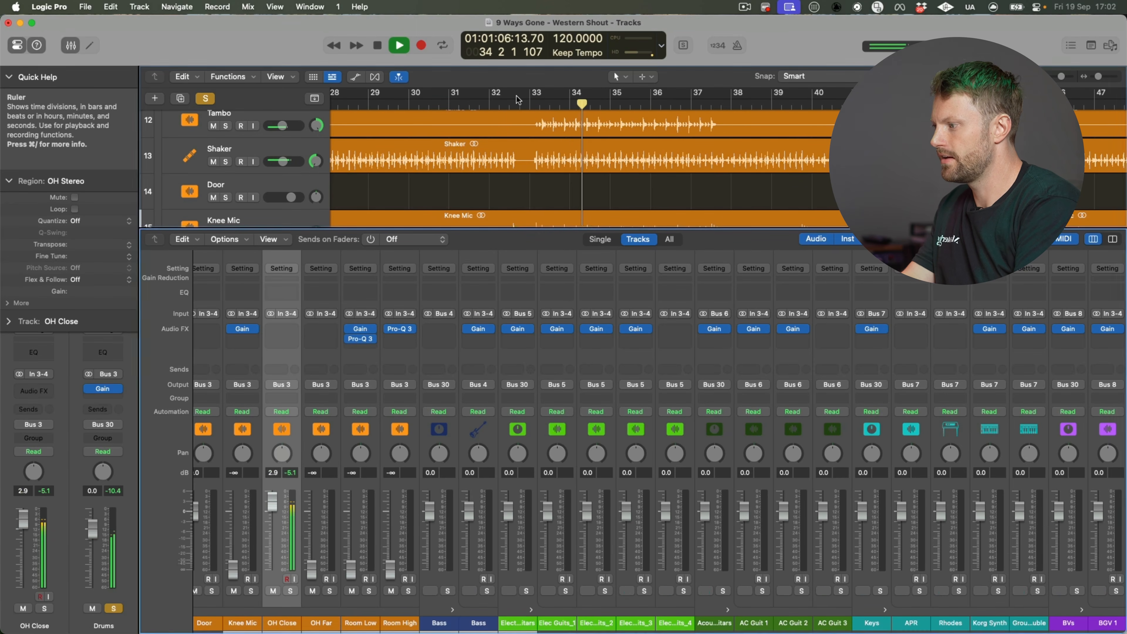
{"action": "left_click", "coordinate": [287, 511]}
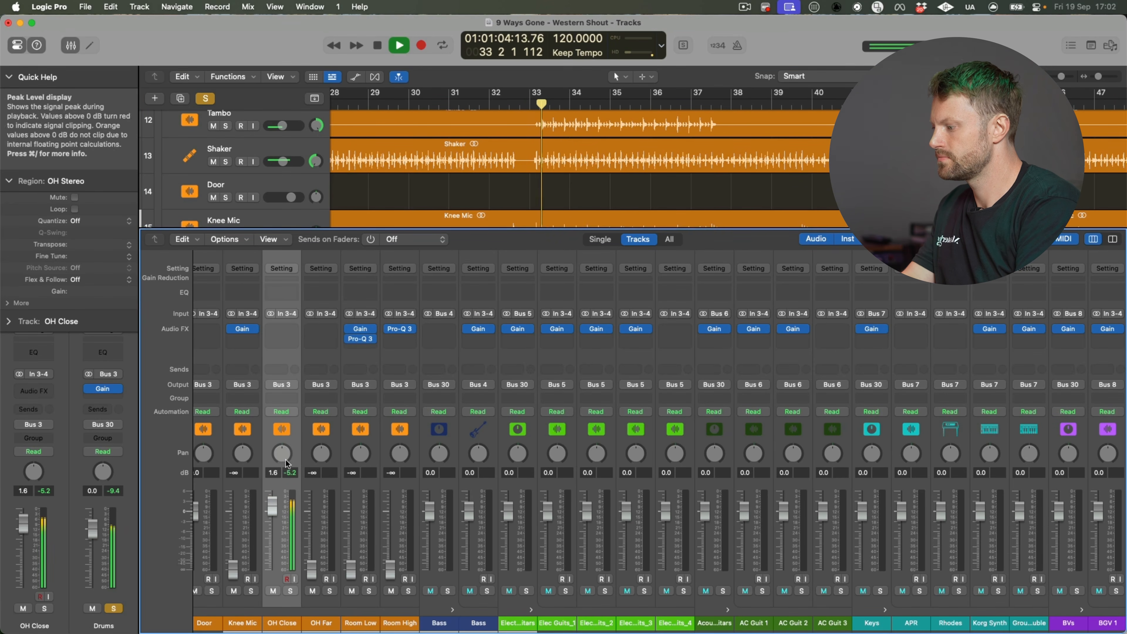
{"action": "left_click", "coordinate": [273, 591]}
{"action": "key", "text": "space"}
{"action": "left_click_drag", "start_coordinate": [312, 515], "coordinate": [311, 569]}
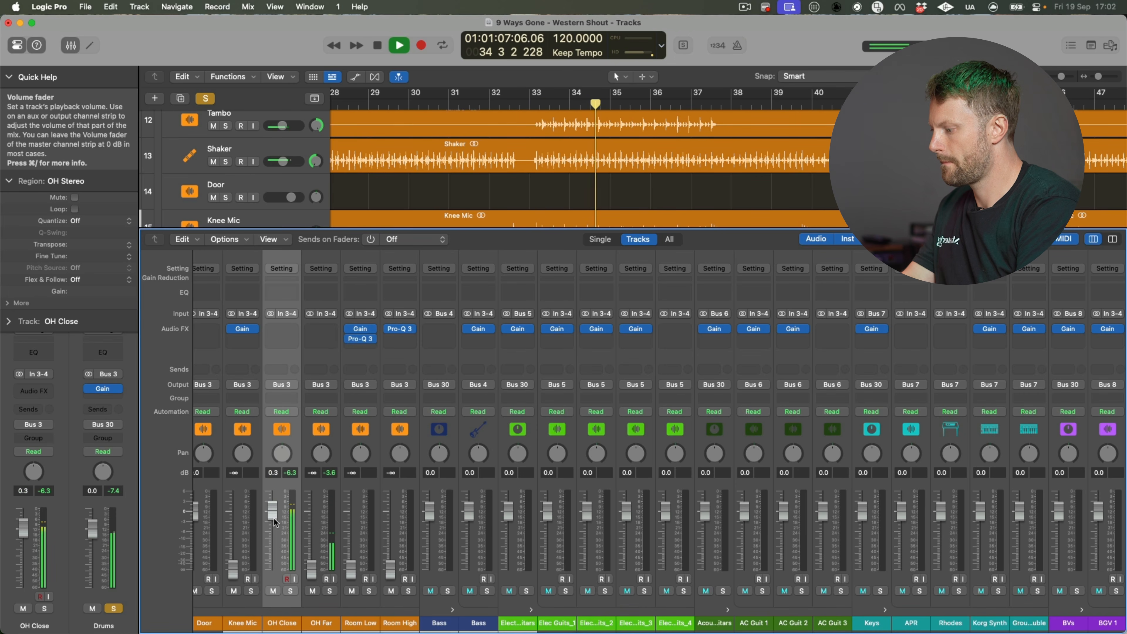
Step: Compare the drum mix with OH Close muted and unmuted, and lower the OH Close fader to -1.1 dB
{"action": "left_click", "coordinate": [274, 590]}
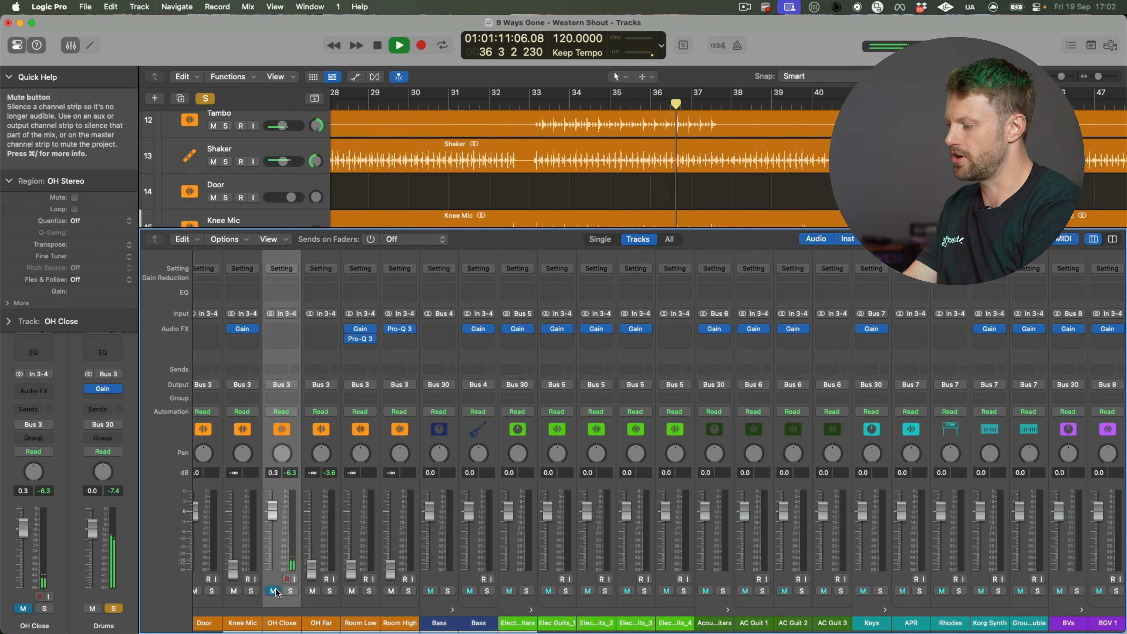
{"action": "left_click", "coordinate": [274, 590]}
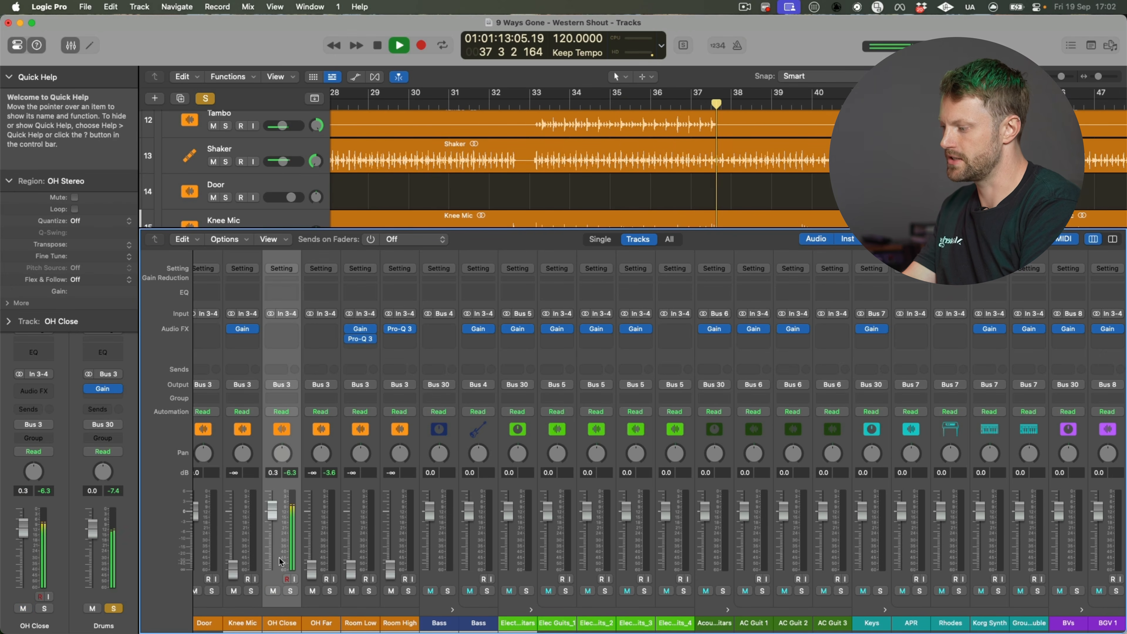
{"action": "left_click_drag", "start_coordinate": [275, 515], "coordinate": [275, 517]}
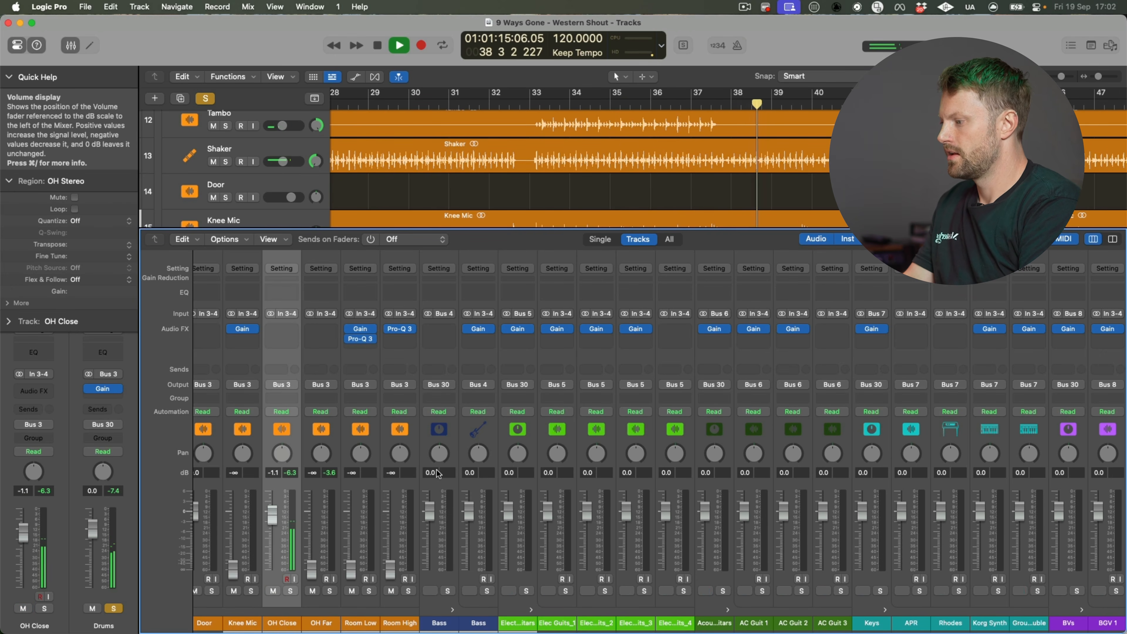
Step: Stop playback, fit the whole arrangement in view, return to the mixer and unsolo the Drums
{"action": "key", "text": "x"}
{"action": "key", "text": "z"}
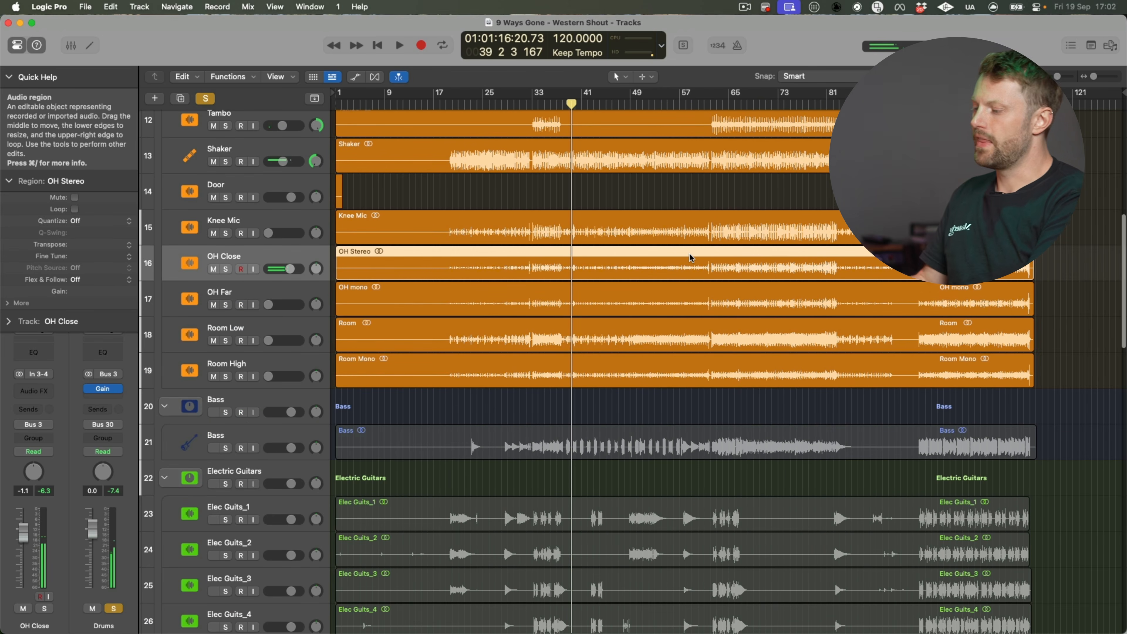
{"action": "scroll", "coordinate": [486, 295], "scroll_direction": "up", "scroll_amount": 3}
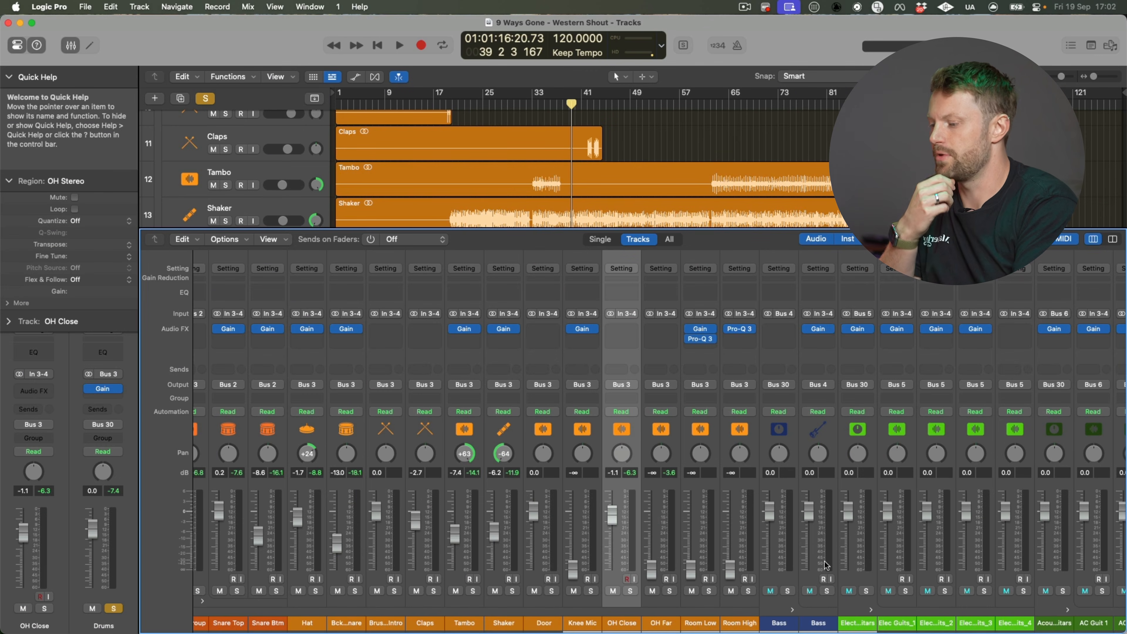
{"action": "scroll", "coordinate": [223, 594], "scroll_direction": "left", "scroll_amount": 5}
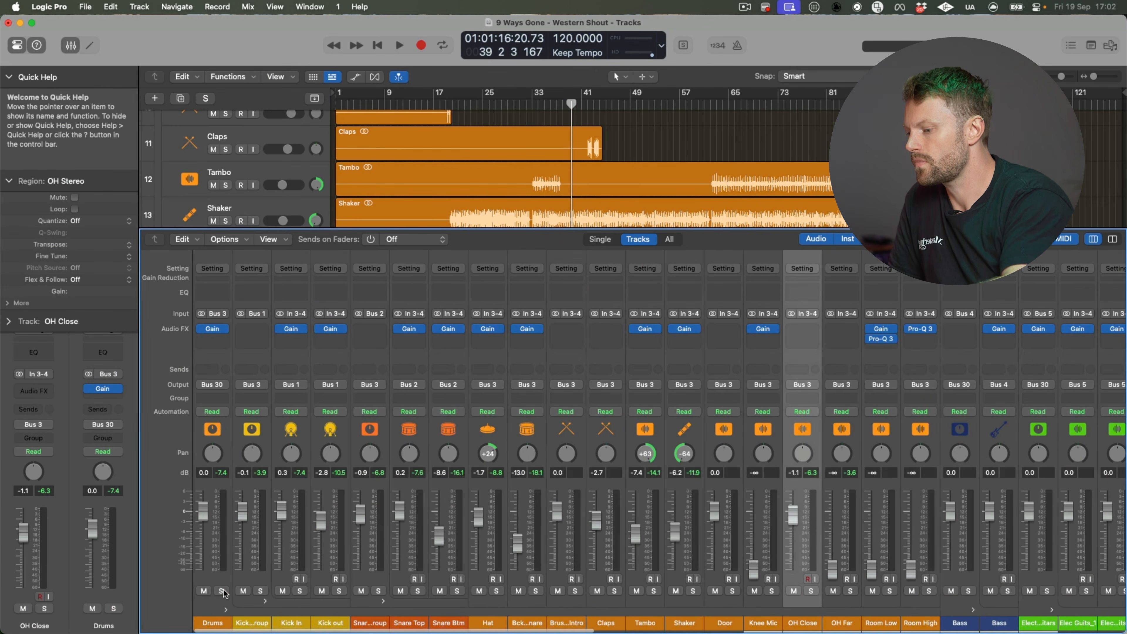
Step: Play the full mix from bar 33, lower the Lead Vocal group fader to -9.0 dB and stop playback
{"action": "key", "text": "space"}
{"action": "scroll", "coordinate": [892, 506], "scroll_direction": "right", "scroll_amount": 15}
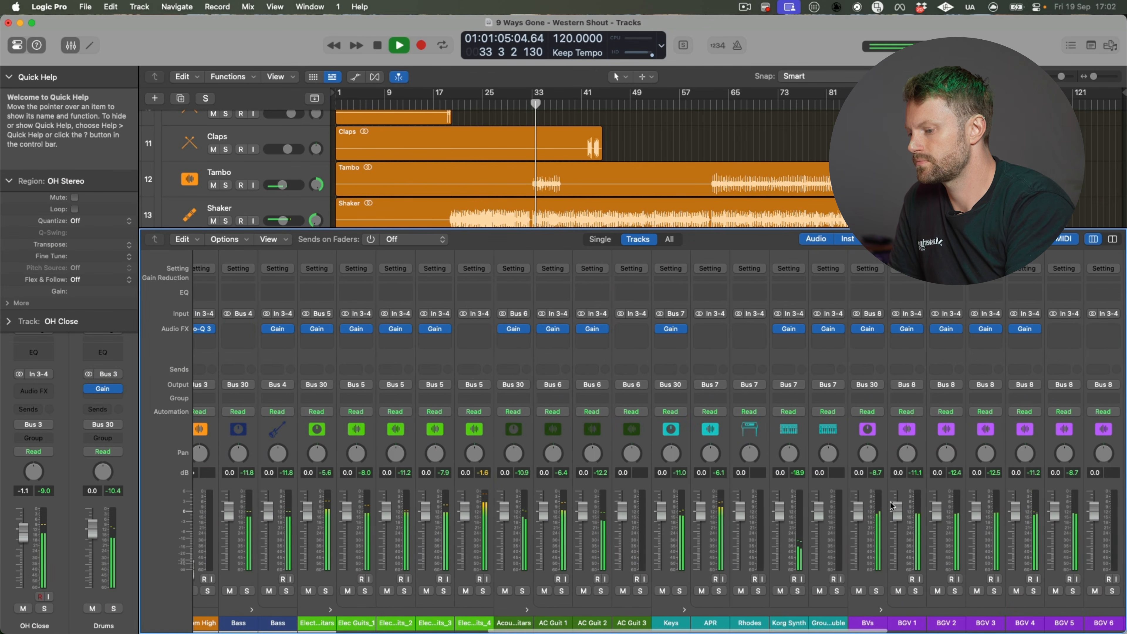
{"action": "scroll", "coordinate": [892, 506], "scroll_direction": "right", "scroll_amount": 12}
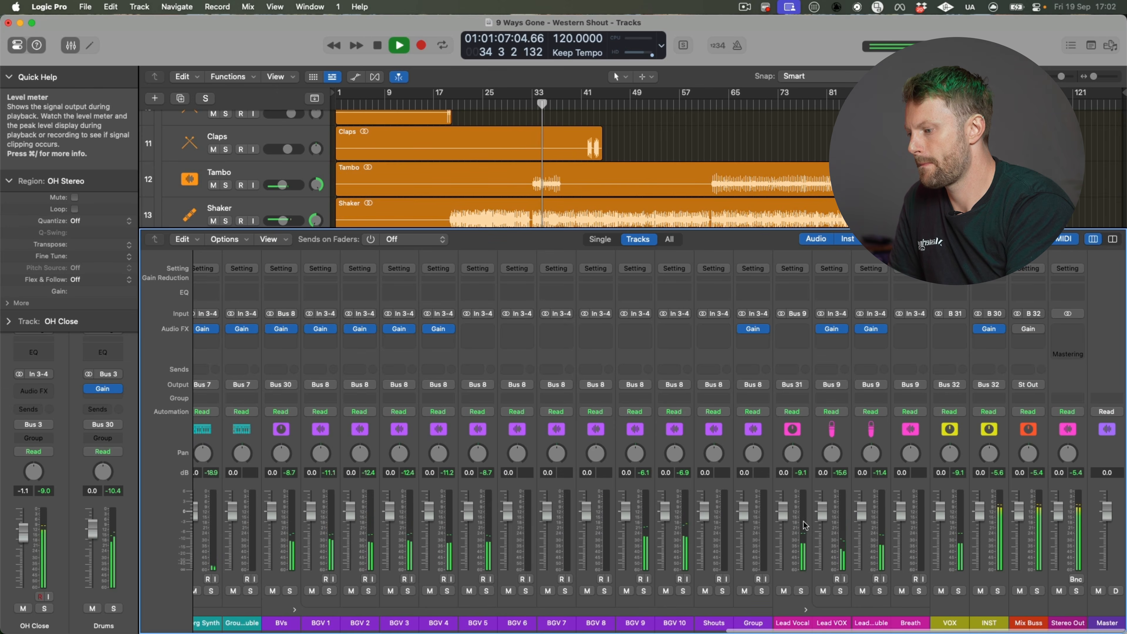
{"action": "left_click_drag", "start_coordinate": [783, 512], "coordinate": [783, 529]}
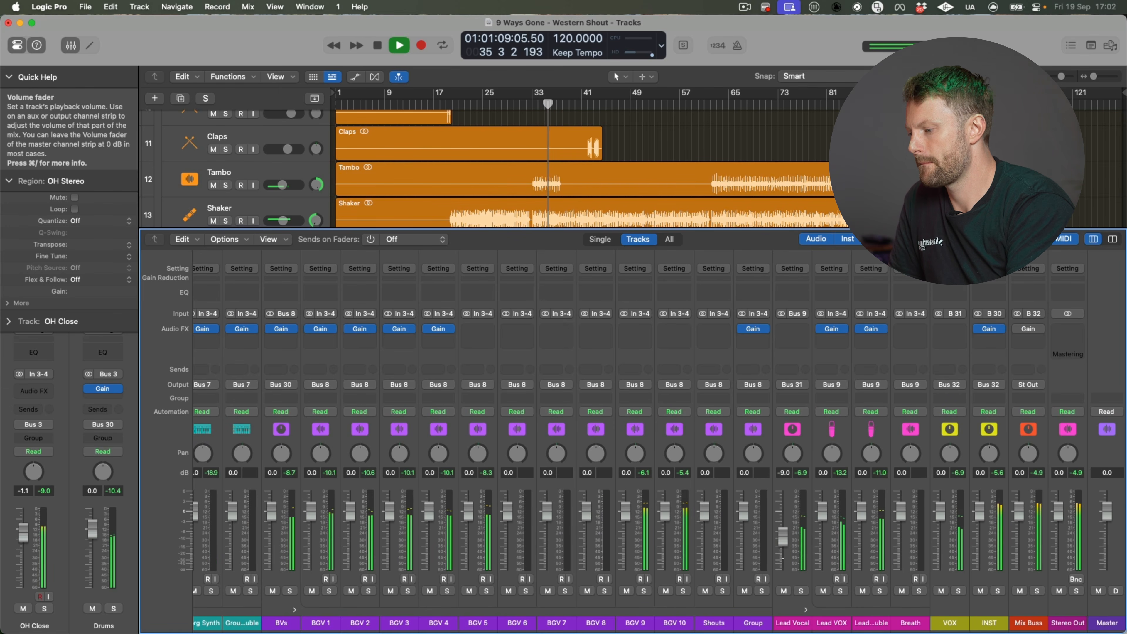
{"action": "scroll", "coordinate": [778, 561], "scroll_direction": "left", "scroll_amount": 10}
{"action": "key", "text": "space"}
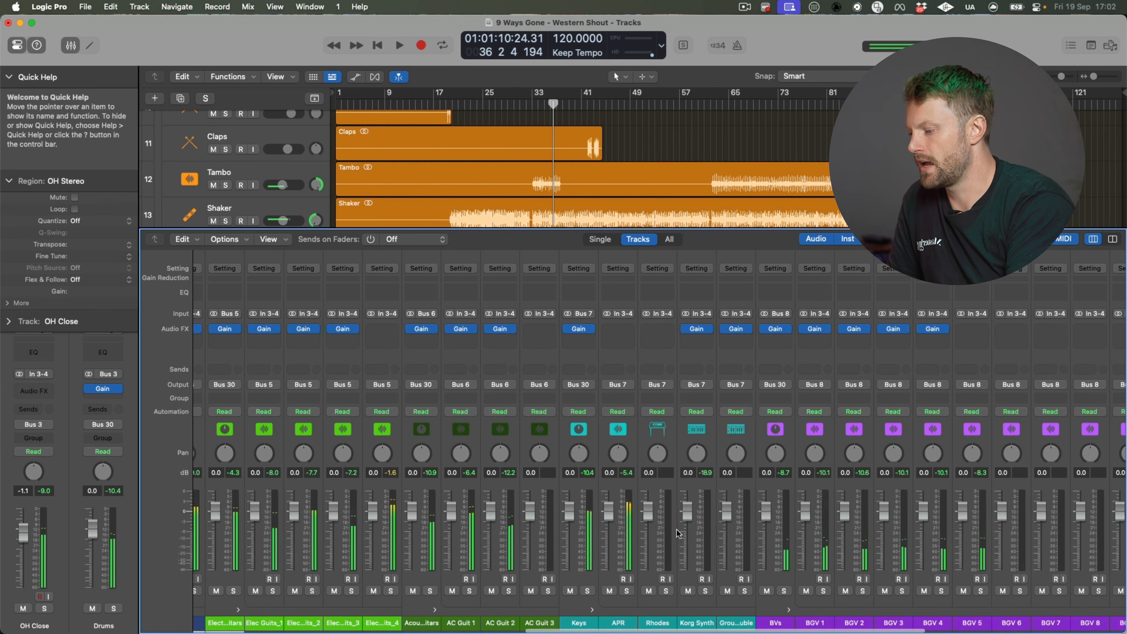
Step: Replay the full mix from bar 33 and lower the Electric Guitars group fader to -10.8 dB
{"action": "scroll", "coordinate": [687, 519], "scroll_direction": "left", "scroll_amount": 18}
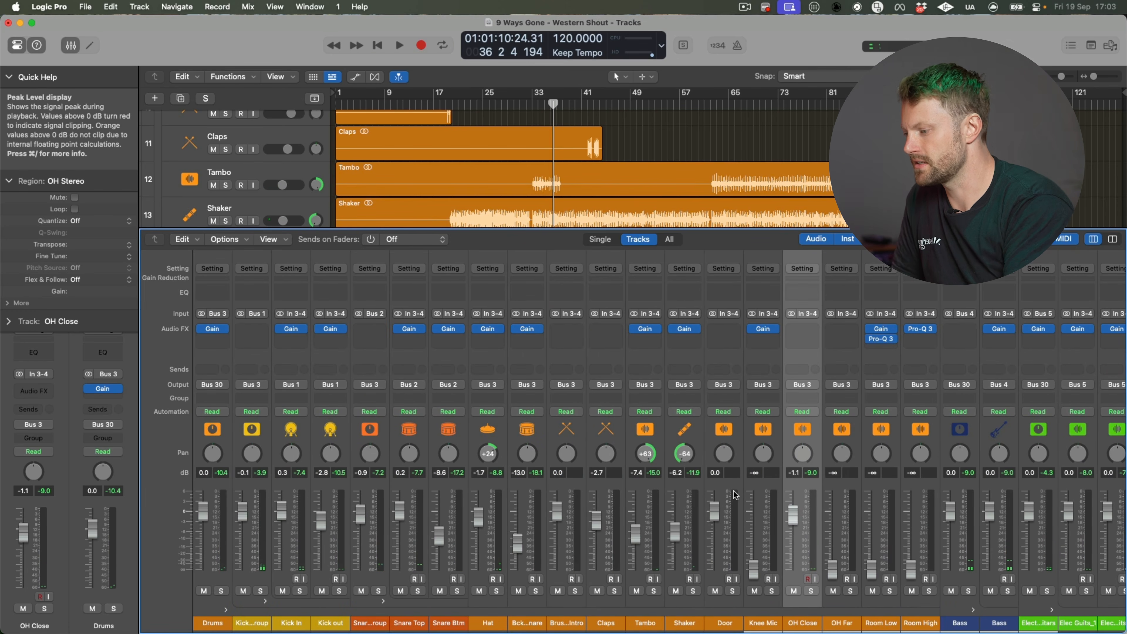
{"action": "key", "text": "space"}
{"action": "scroll", "coordinate": [781, 496], "scroll_direction": "right", "scroll_amount": 15}
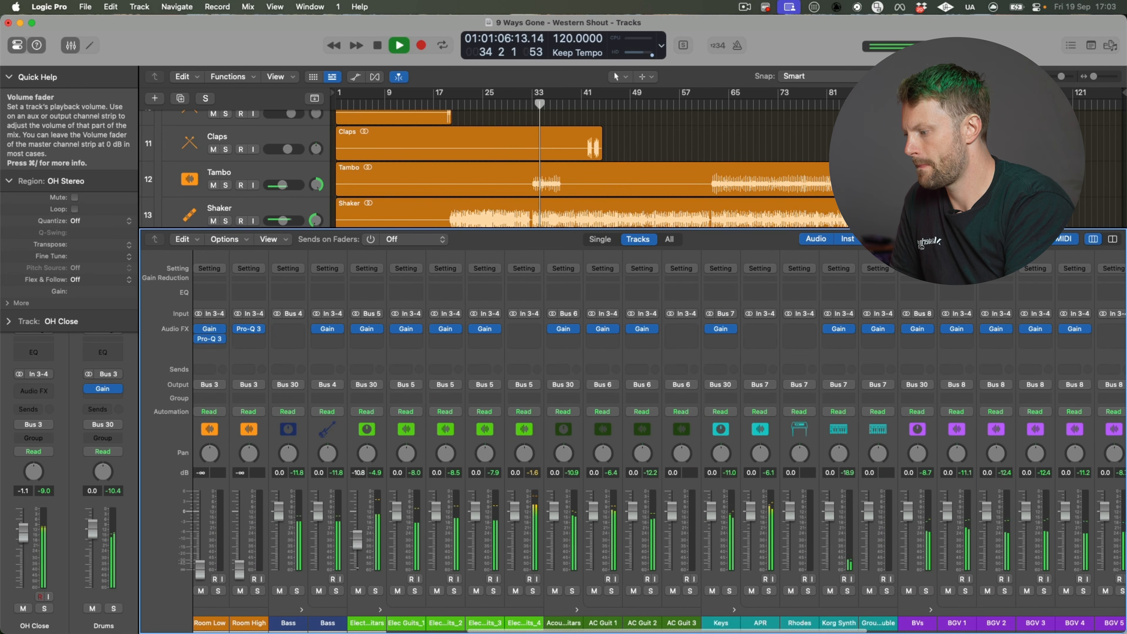
Step: Identify the electric guitars with solo and pan Elec Guits 1 and 3 to -64 and Elec Guits 2 and 4 to +63
{"action": "left_click", "coordinate": [417, 591]}
{"action": "left_click", "coordinate": [418, 591]}
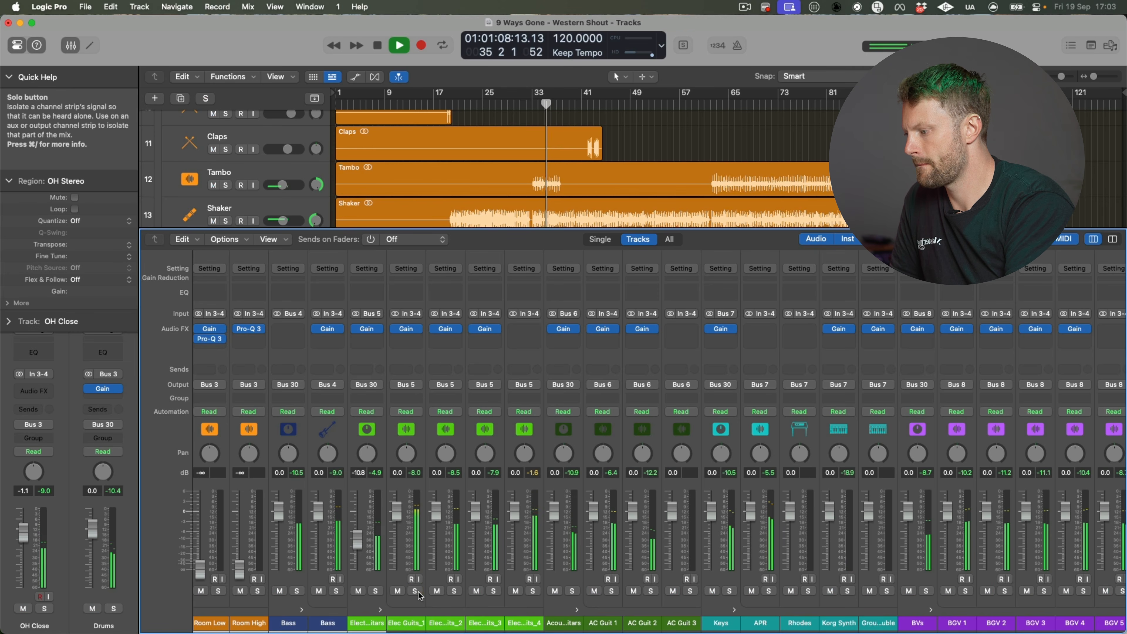
{"action": "left_click", "coordinate": [454, 591]}
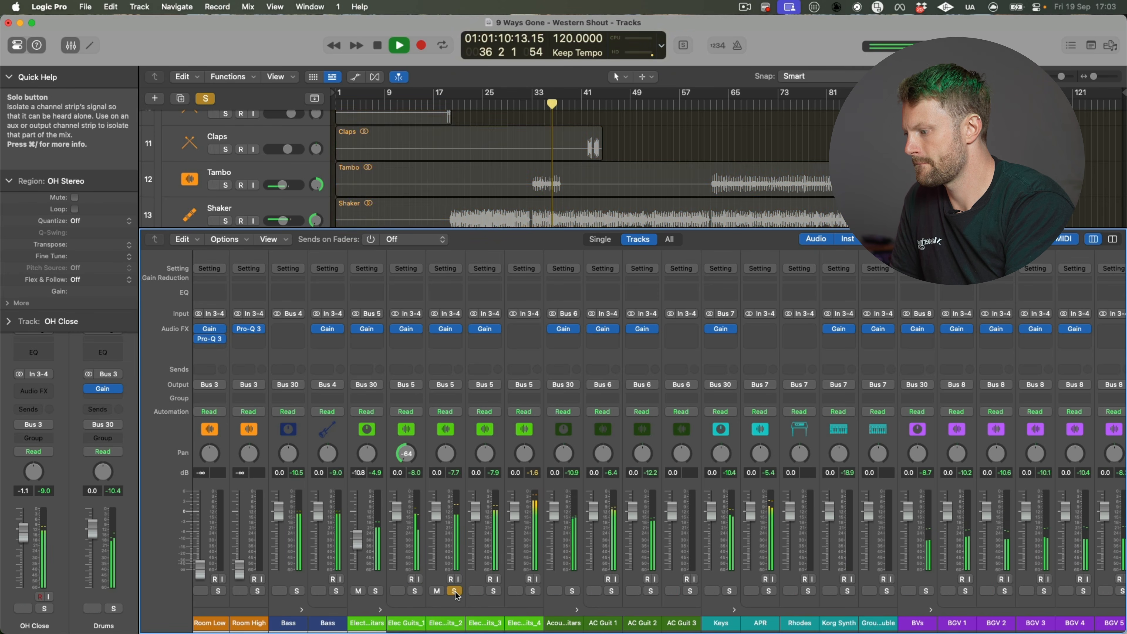
{"action": "left_click_drag", "start_coordinate": [445, 453], "coordinate": [445, 426]}
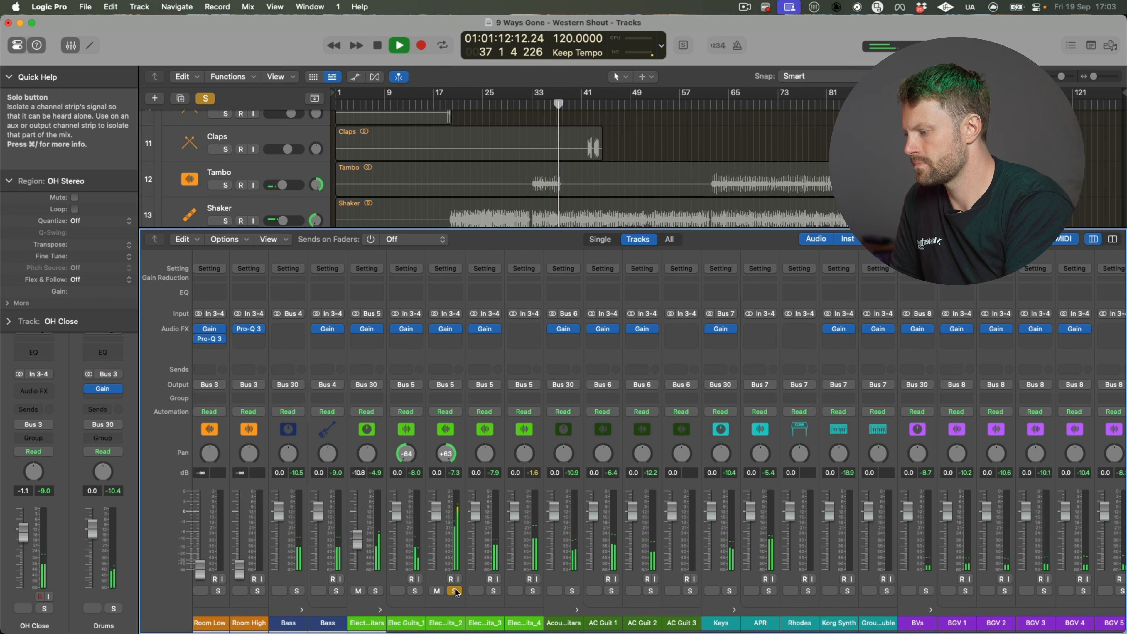
{"action": "key", "text": "s"}
{"action": "left_click_drag", "start_coordinate": [524, 447], "coordinate": [525, 422]}
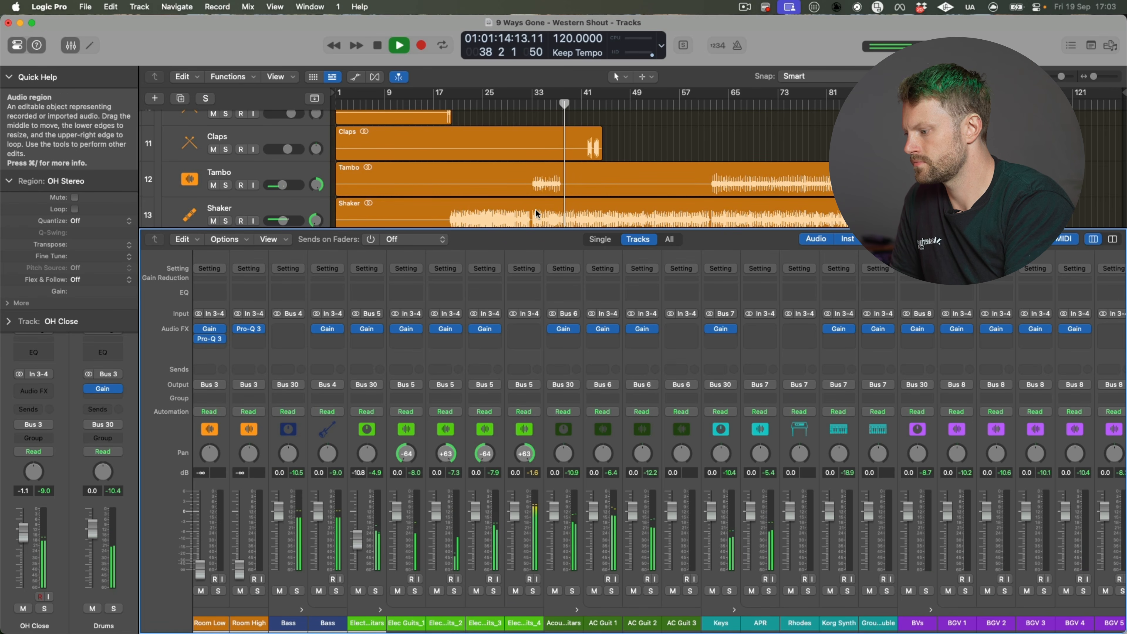
Step: Pan AC Guit 1 to -64 and AC Guit 2 to +63, checking each in solo, and bypass the Gain plug-in on AC Guit 2
{"action": "left_click_drag", "start_coordinate": [603, 456], "coordinate": [603, 484]}
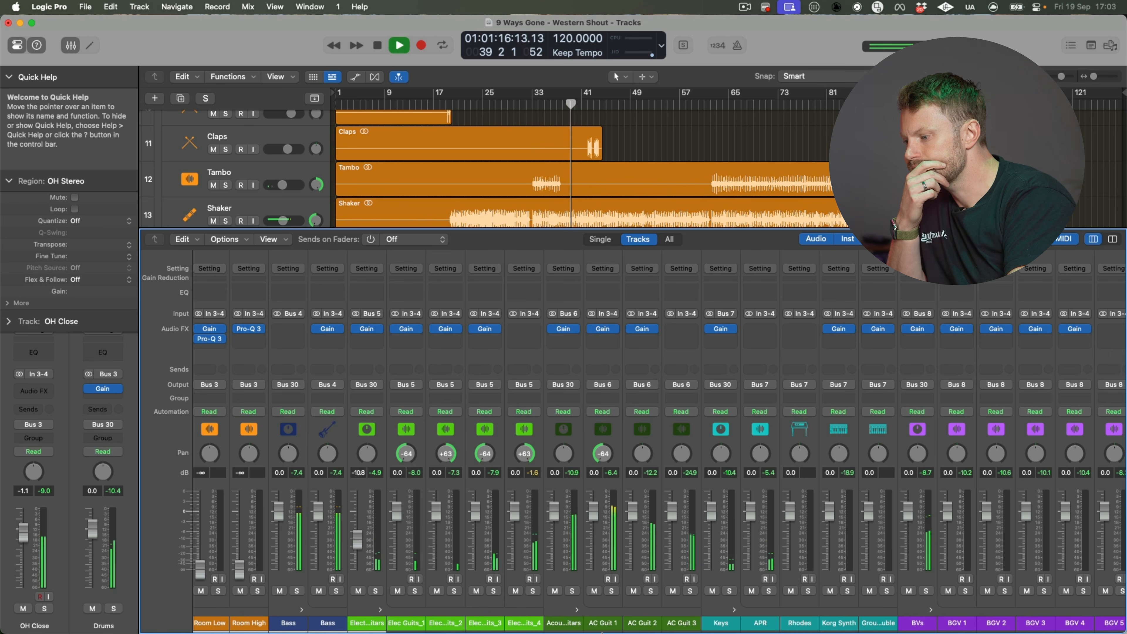
{"action": "left_click", "coordinate": [651, 591]}
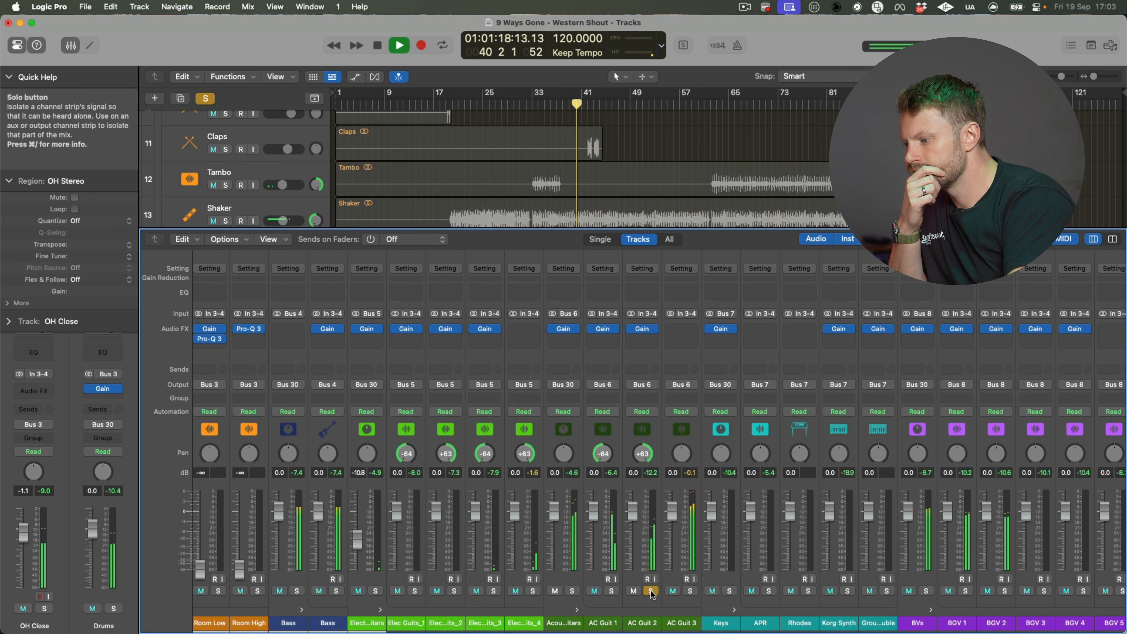
{"action": "left_click", "coordinate": [651, 590]}
{"action": "left_click", "coordinate": [611, 590]}
{"action": "left_click", "coordinate": [612, 591]}
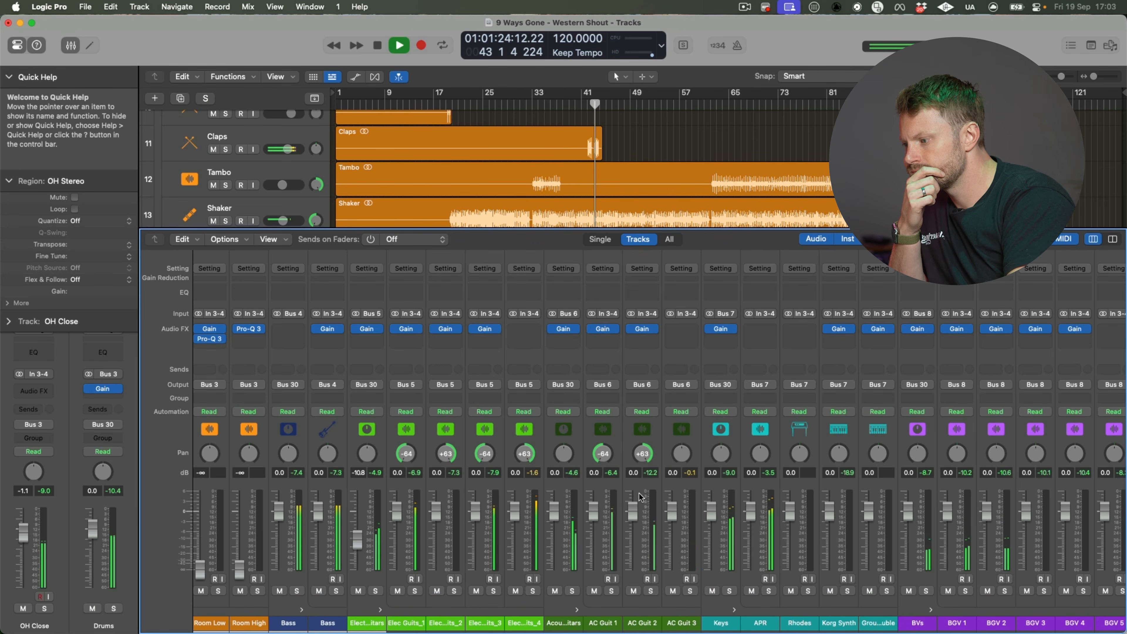
{"action": "mouse_move", "coordinate": [643, 333]}
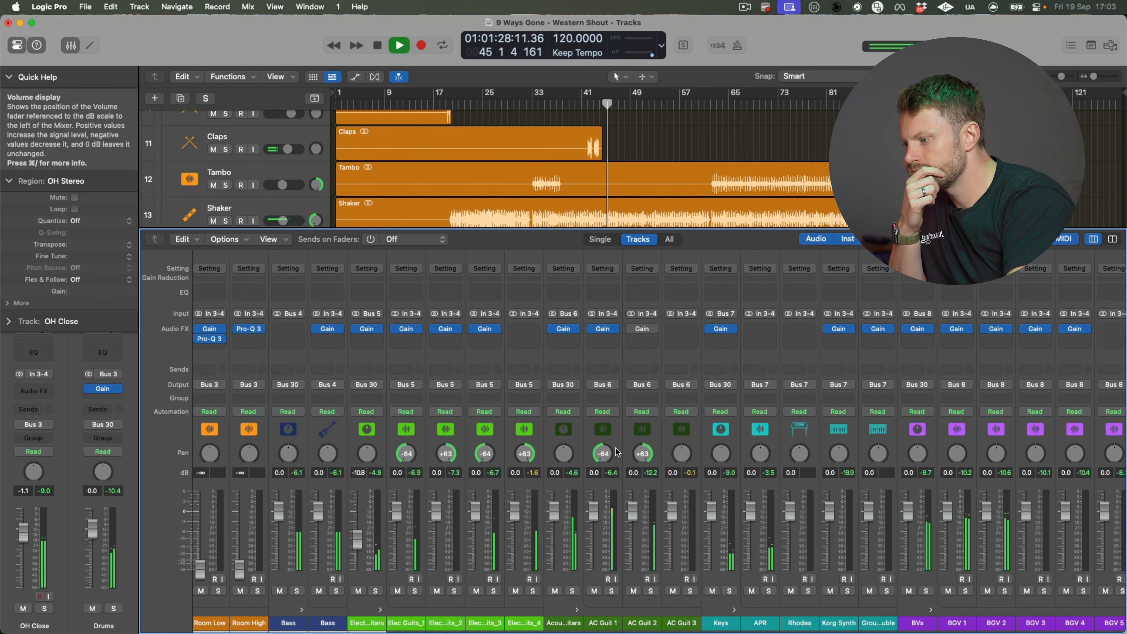
Step: Play the song's final section with cycling on and lower the Bass group fader to -3.3 dB
{"action": "key", "text": "c"}
{"action": "scroll", "coordinate": [577, 493], "scroll_direction": "left", "scroll_amount": 6}
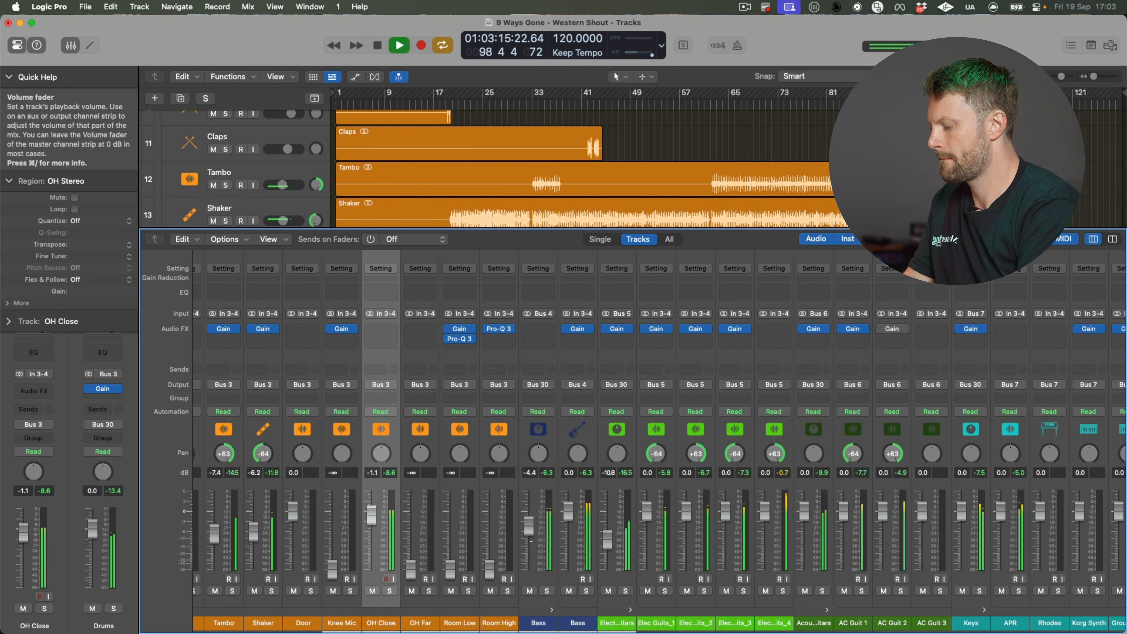
Step: Pan BGV 1 to BGV 10 alternately to -64 and +63, and lower the BVs group fader to -6.6 dB
{"action": "scroll", "coordinate": [646, 533], "scroll_direction": "right", "scroll_amount": 10}
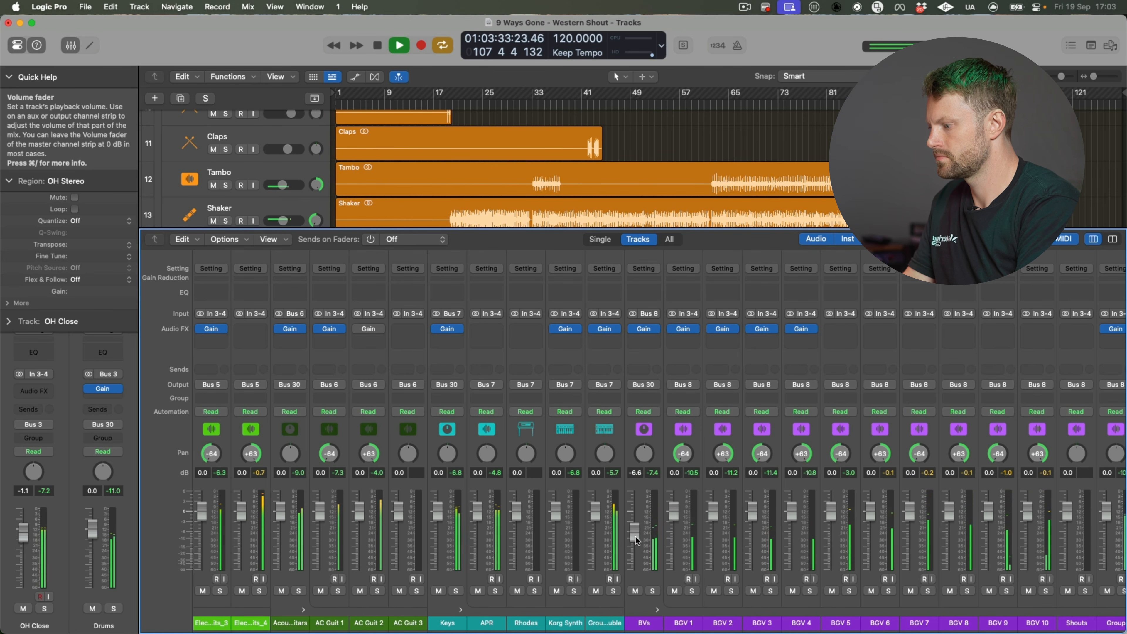
{"action": "scroll", "coordinate": [577, 524], "scroll_direction": "left", "scroll_amount": 6}
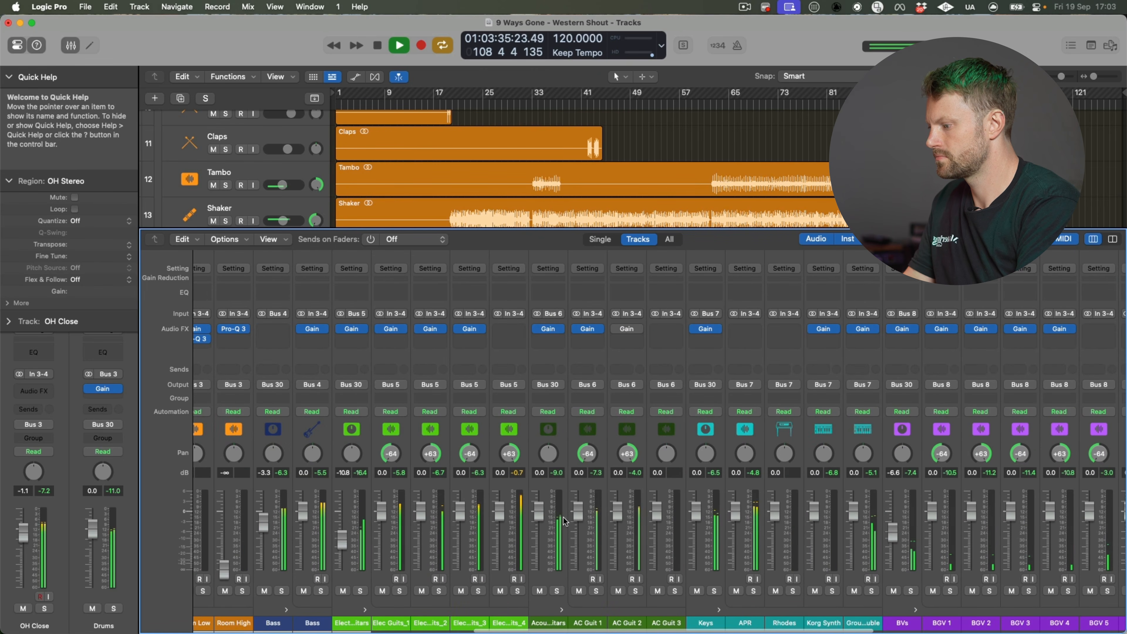
Step: Re-enable the Gain plug-in on AC Guit 2, set its gain to -3 dB and restart playback of the final section
{"action": "left_click", "coordinate": [621, 328]}
{"action": "type", "text": "-3"}
{"action": "key", "text": "Return"}
{"action": "key", "text": "space"}
{"action": "key", "text": "space"}
{"action": "left_click", "coordinate": [358, 167]}
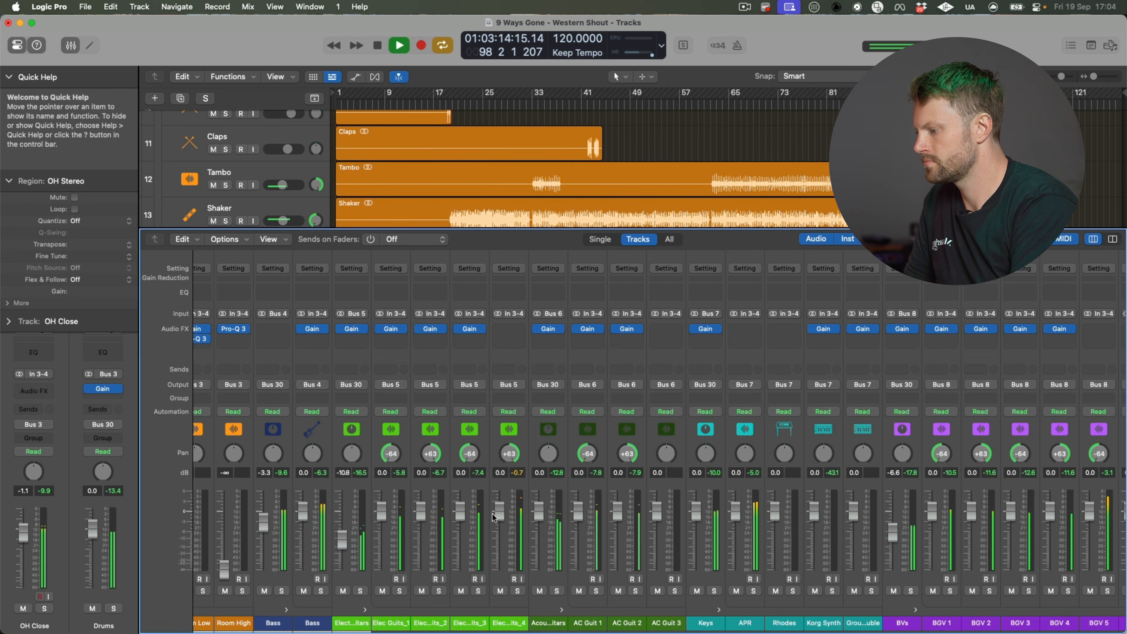
Step: Audition Elec Guits 4, Elec Guits 3 and the Keys group by soloing each one briefly during playback
{"action": "left_click", "coordinate": [518, 591]}
{"action": "left_click", "coordinate": [517, 591]}
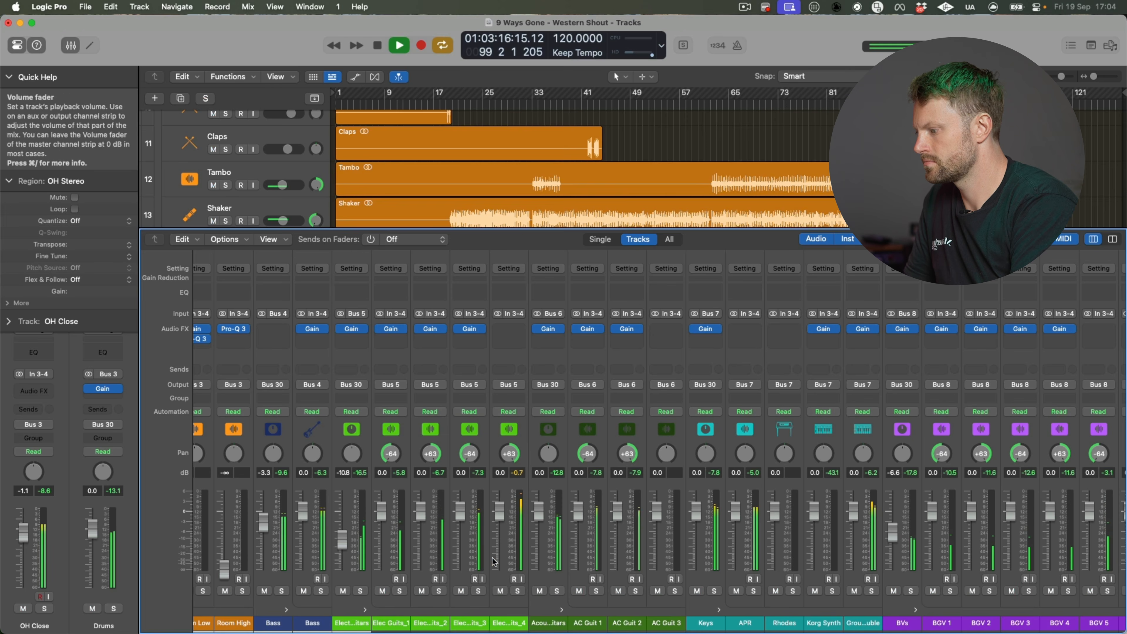
{"action": "left_click", "coordinate": [478, 590]}
{"action": "left_click", "coordinate": [478, 591]}
{"action": "left_click", "coordinate": [714, 591]}
{"action": "left_click", "coordinate": [714, 591]}
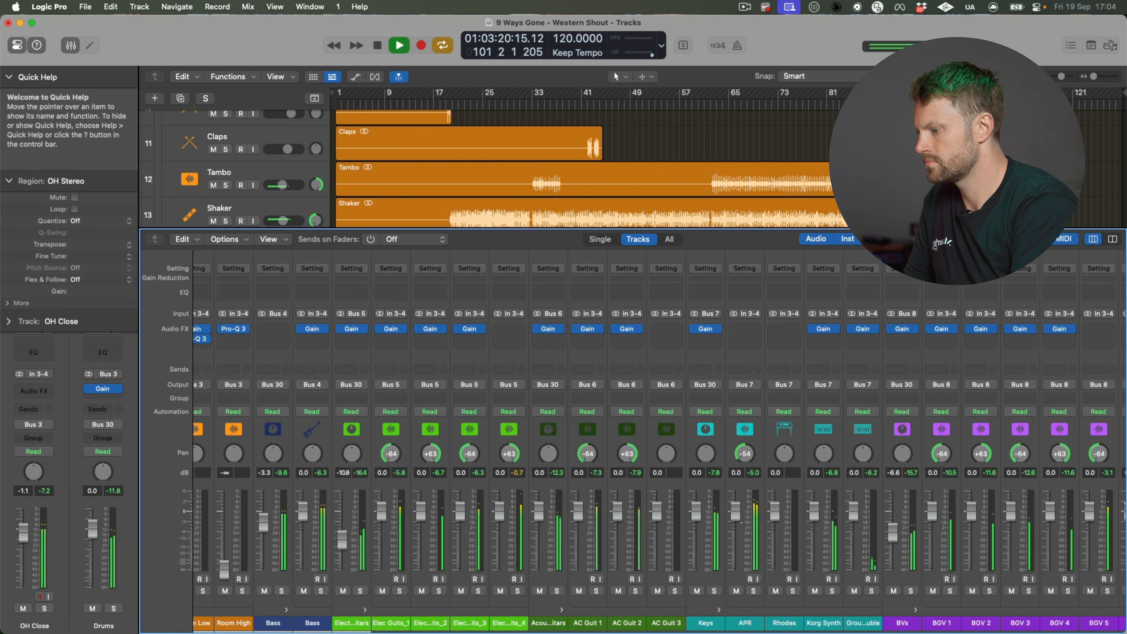
Step: Pan APR to -64 and Korg Synth and the double track beside it to +63, setting both synth faders to -0.9 dB
{"action": "left_click_drag", "start_coordinate": [735, 509], "coordinate": [736, 511]}
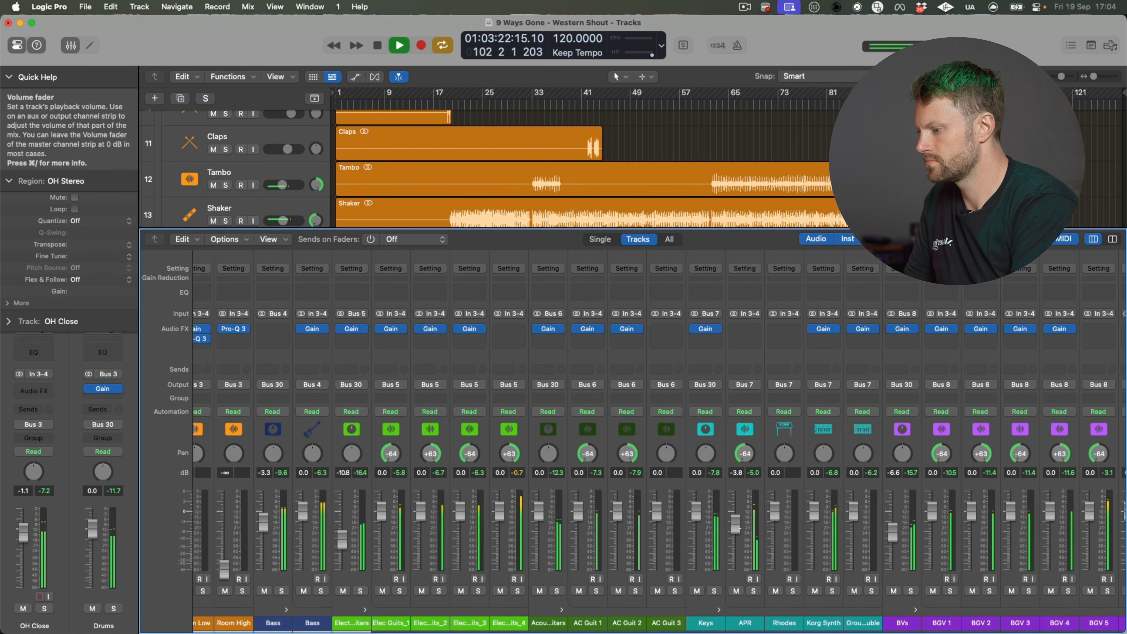
{"action": "left_click_drag", "start_coordinate": [823, 453], "coordinate": [823, 435]}
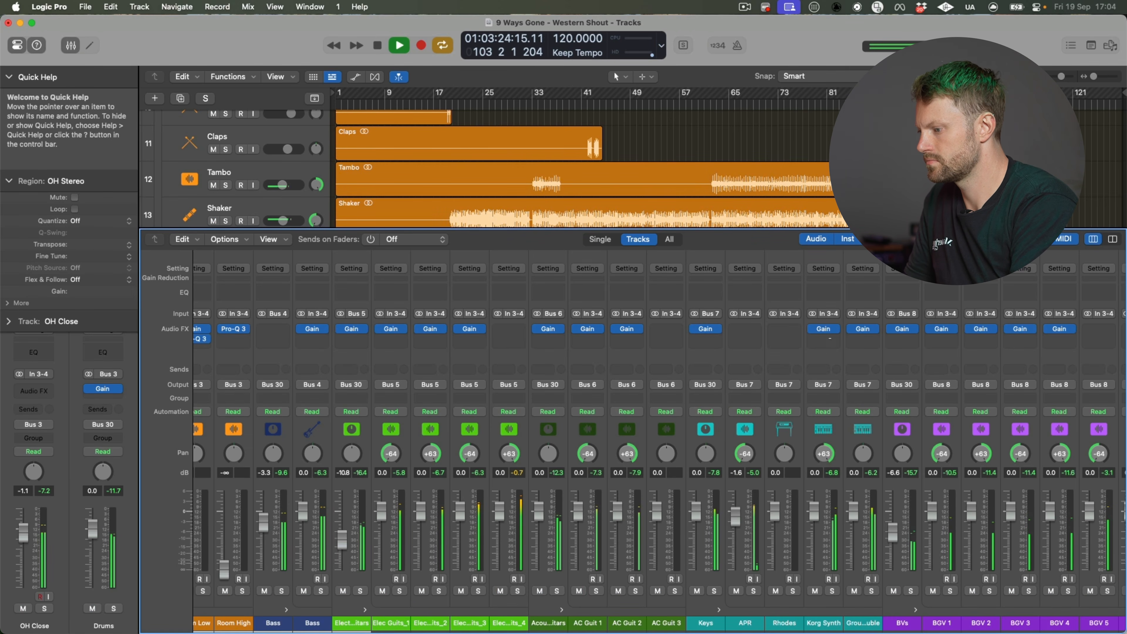
{"action": "left_click_drag", "start_coordinate": [854, 510], "coordinate": [853, 514]}
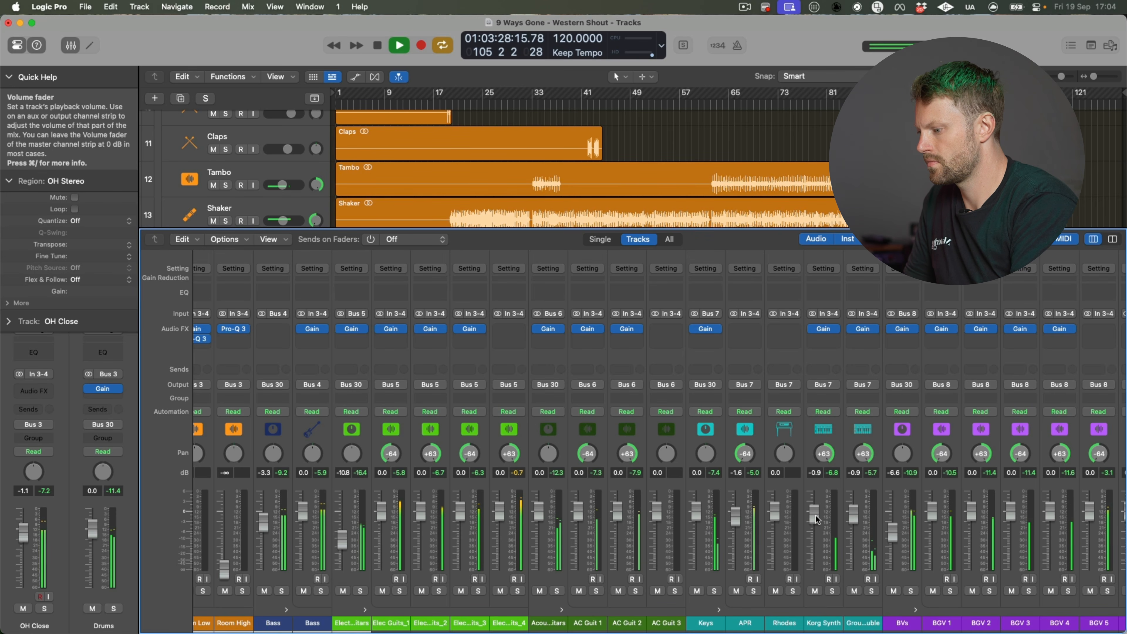
Step: Check the full arrangement, return to the mixer and lower the APR fader to -4.2 dB
{"action": "key", "text": "x"}
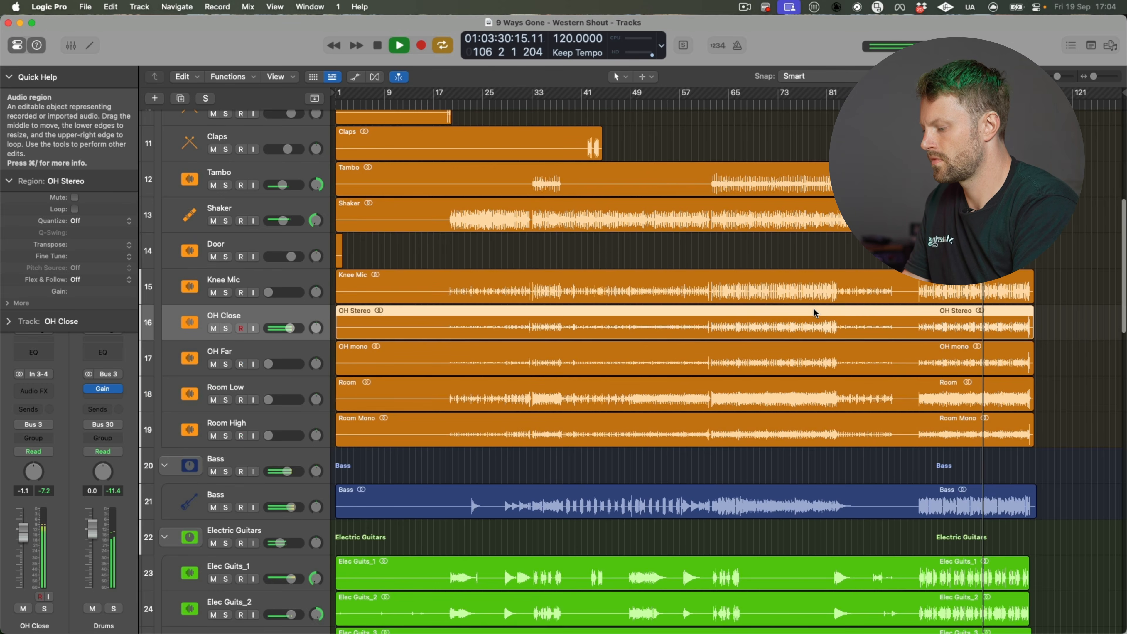
{"action": "key", "text": "x"}
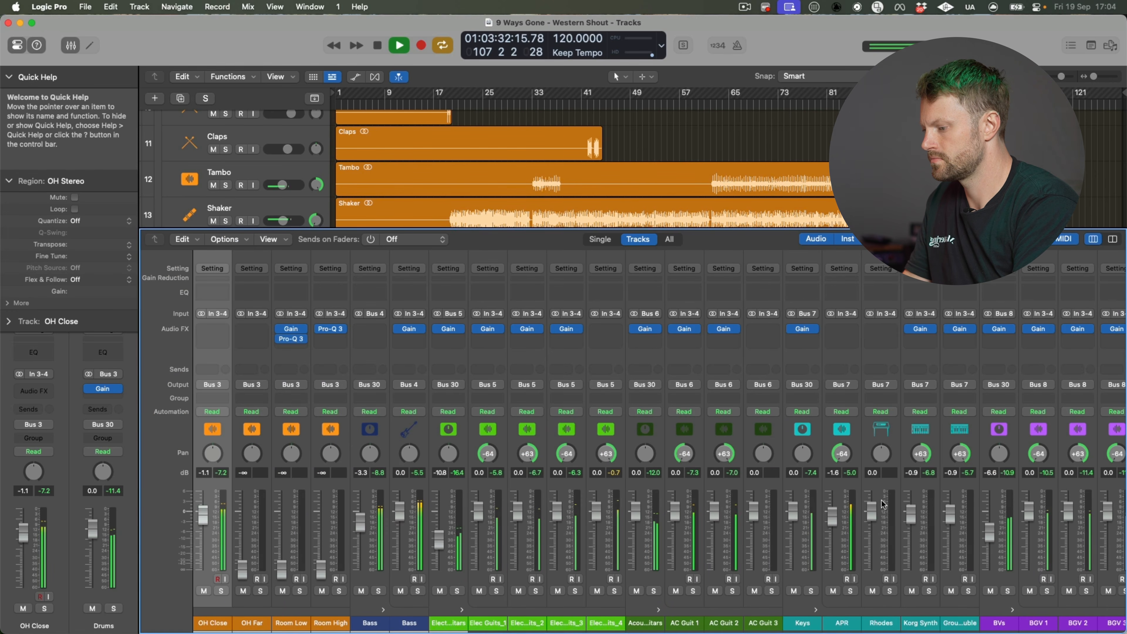
{"action": "scroll", "coordinate": [883, 504], "scroll_direction": "right", "scroll_amount": 4}
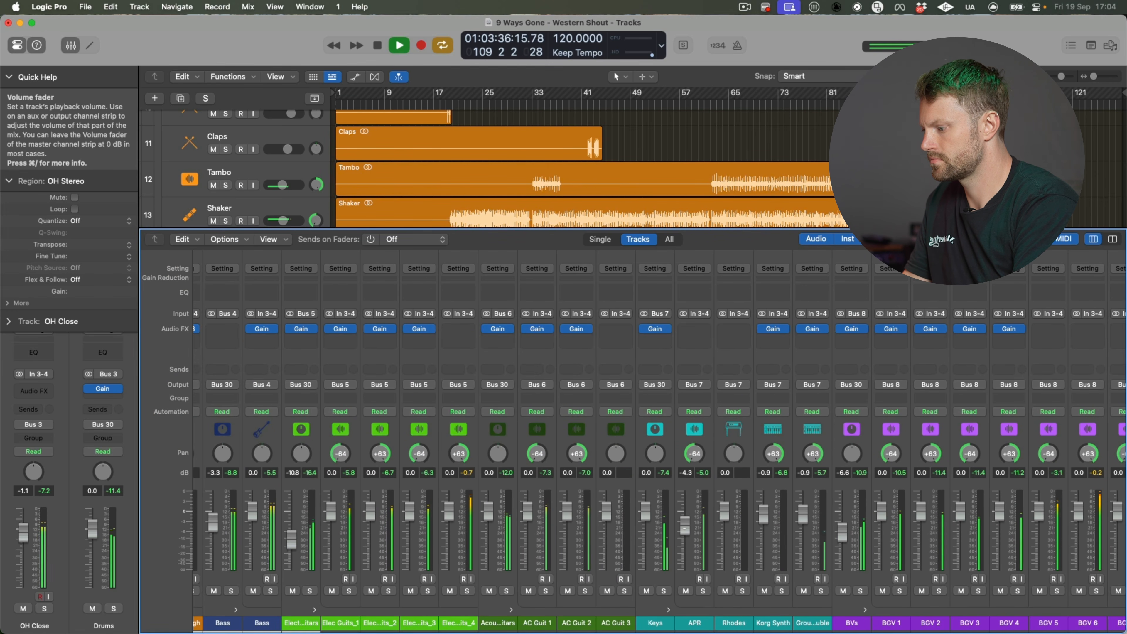
{"action": "scroll", "coordinate": [488, 532], "scroll_direction": "left", "scroll_amount": 1}
Step: Mute the Electric Guitars group for comparison, raise its fader to -6.0 dB and unmute it
{"action": "left_click", "coordinate": [323, 590]}
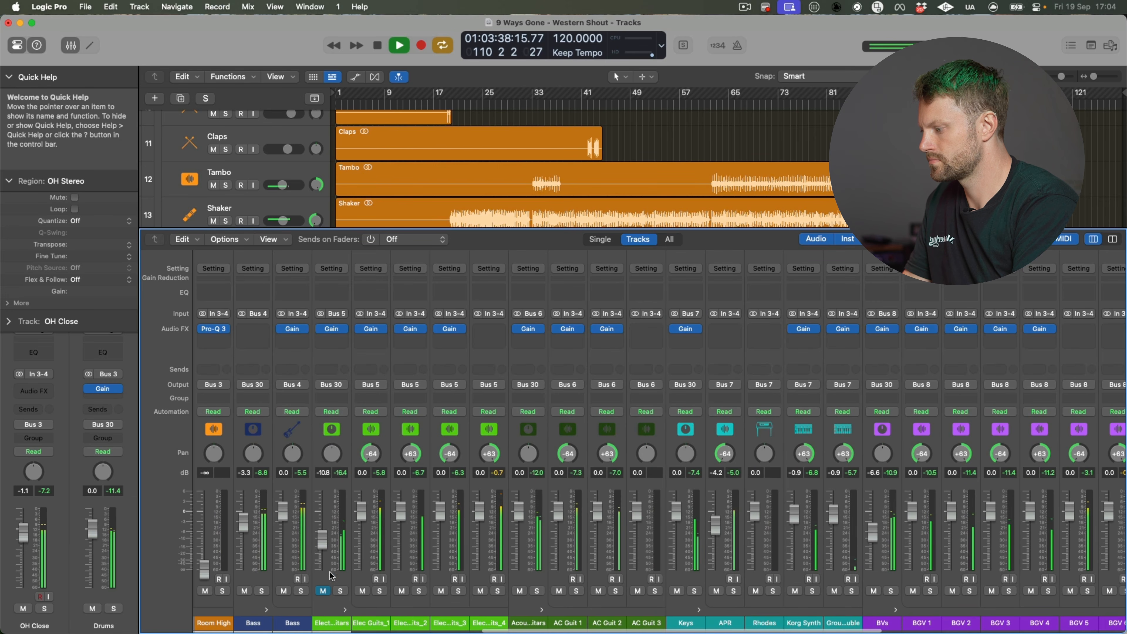
{"action": "left_click_drag", "start_coordinate": [326, 541], "coordinate": [326, 530]}
{"action": "left_click", "coordinate": [323, 591]}
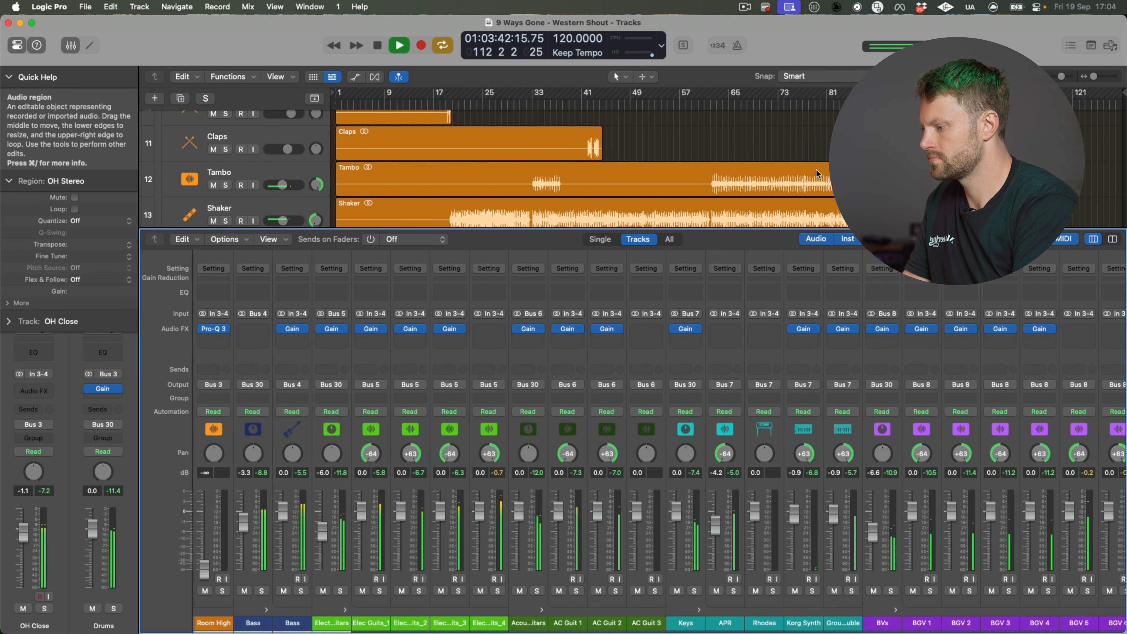
{"action": "scroll", "coordinate": [499, 464], "scroll_direction": "left", "scroll_amount": 6}
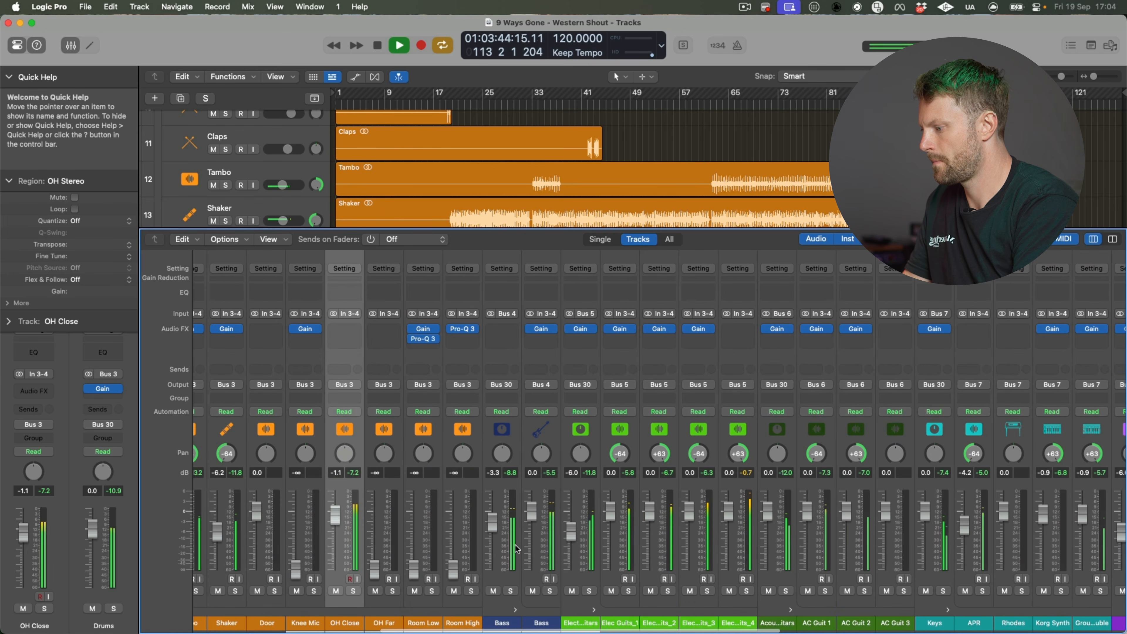
Step: Set the Bass group fader to -5.6 dB, the Bass track to 0.7 dB and the Drums group to 2.5 dB
{"action": "left_click_drag", "start_coordinate": [492, 522], "coordinate": [491, 531]}
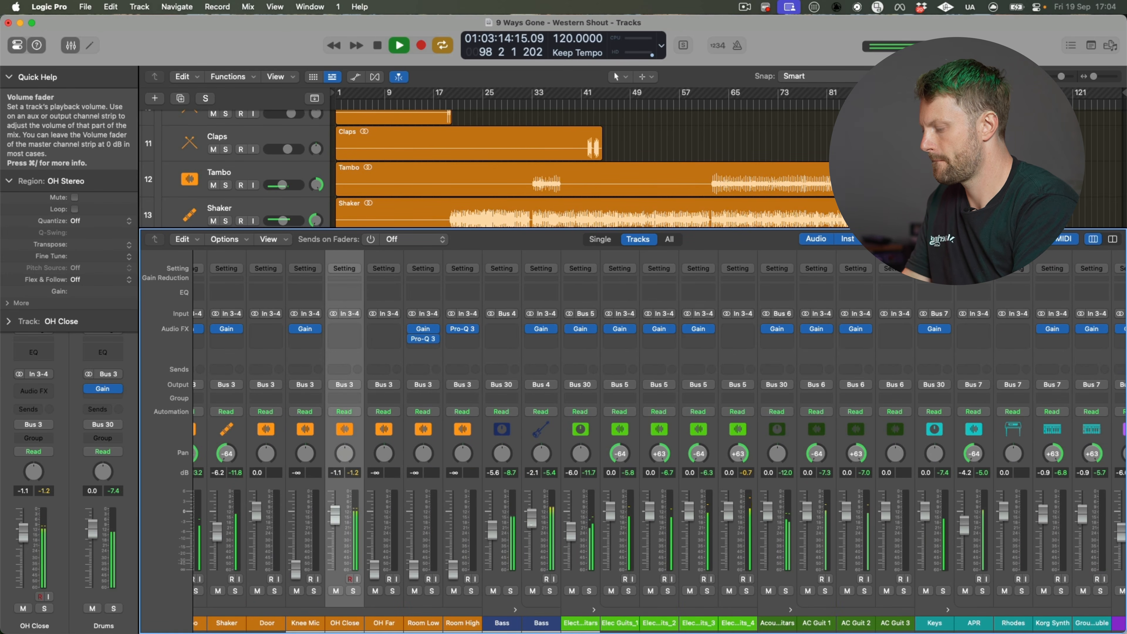
{"action": "scroll", "coordinate": [537, 510], "scroll_direction": "left", "scroll_amount": 12}
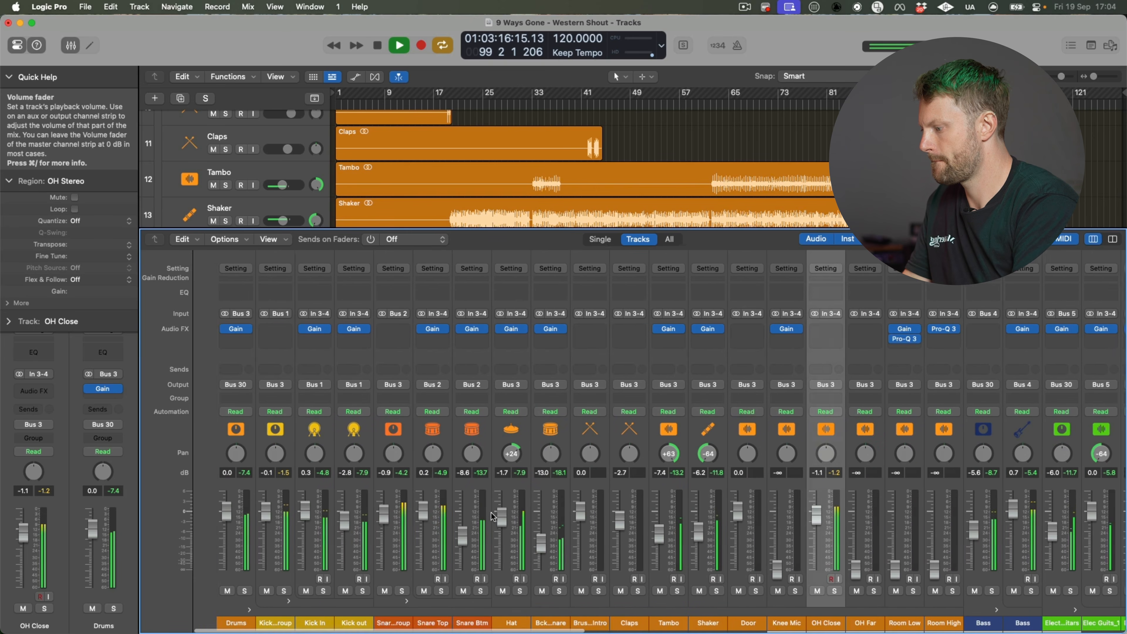
{"action": "left_click_drag", "start_coordinate": [203, 516], "coordinate": [203, 501]}
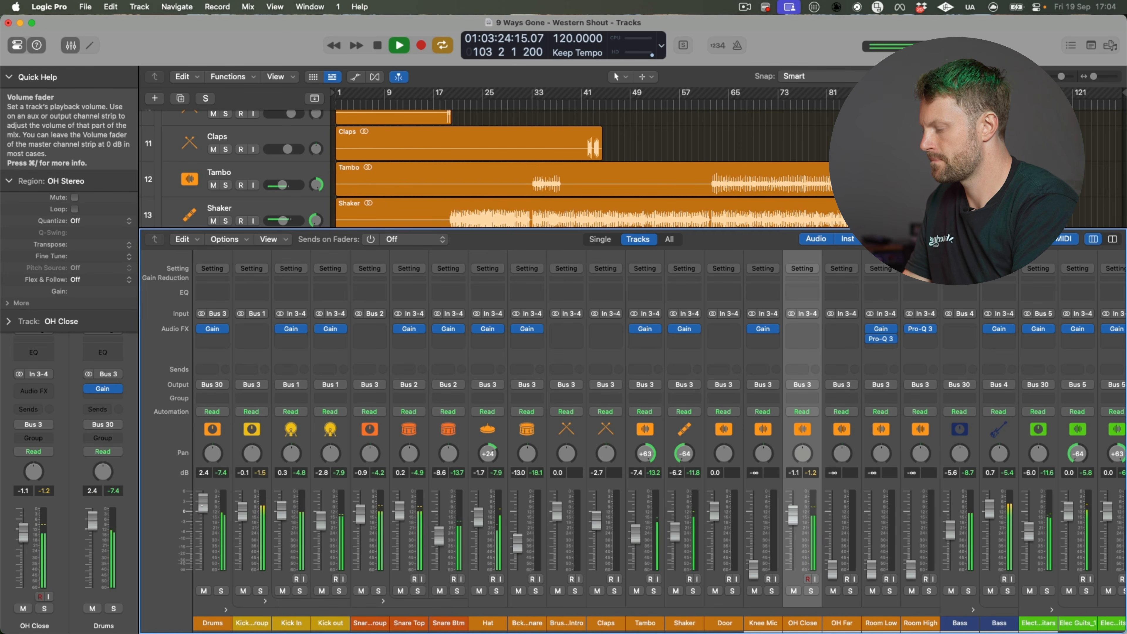
{"action": "left_click_drag", "start_coordinate": [203, 504], "coordinate": [203, 504]}
{"action": "key", "text": "space"}
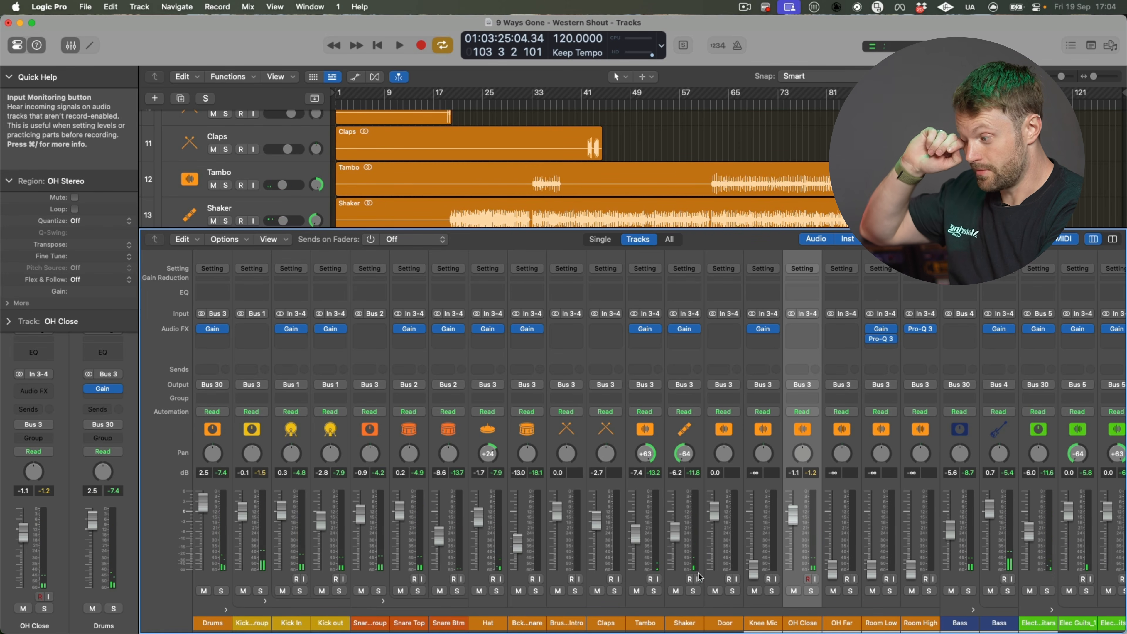
Step: Solo the Electric Guitars group together with AC Guit 1 and AC Guit 2 and play them
{"action": "scroll", "coordinate": [775, 537], "scroll_direction": "right", "scroll_amount": 2}
{"action": "scroll", "coordinate": [803, 535], "scroll_direction": "right", "scroll_amount": 5}
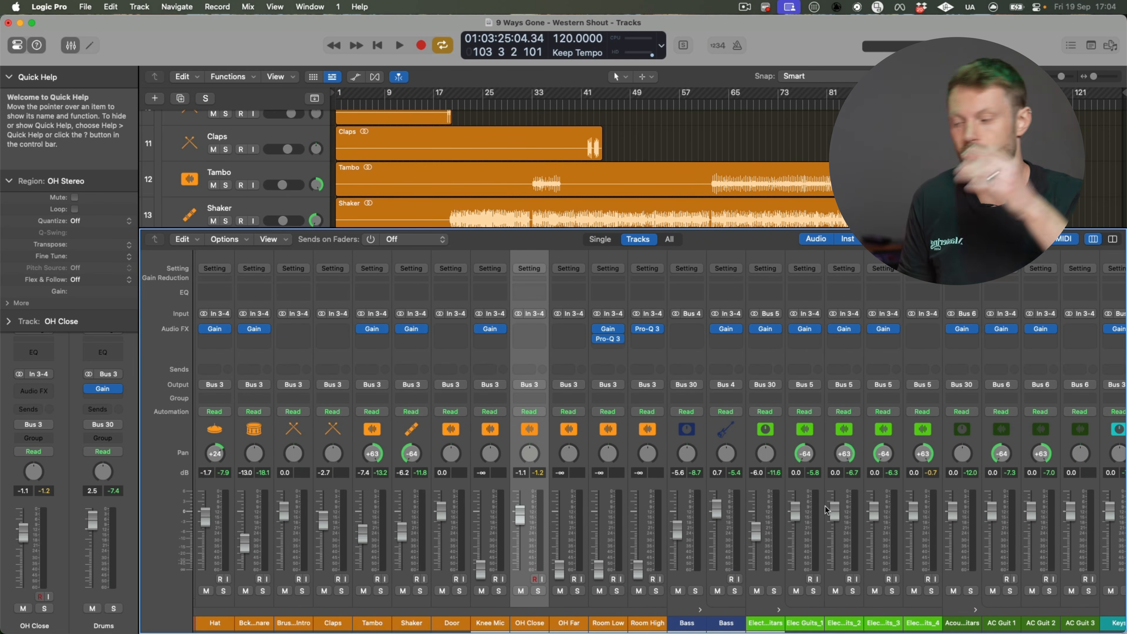
{"action": "left_click", "coordinate": [775, 591]}
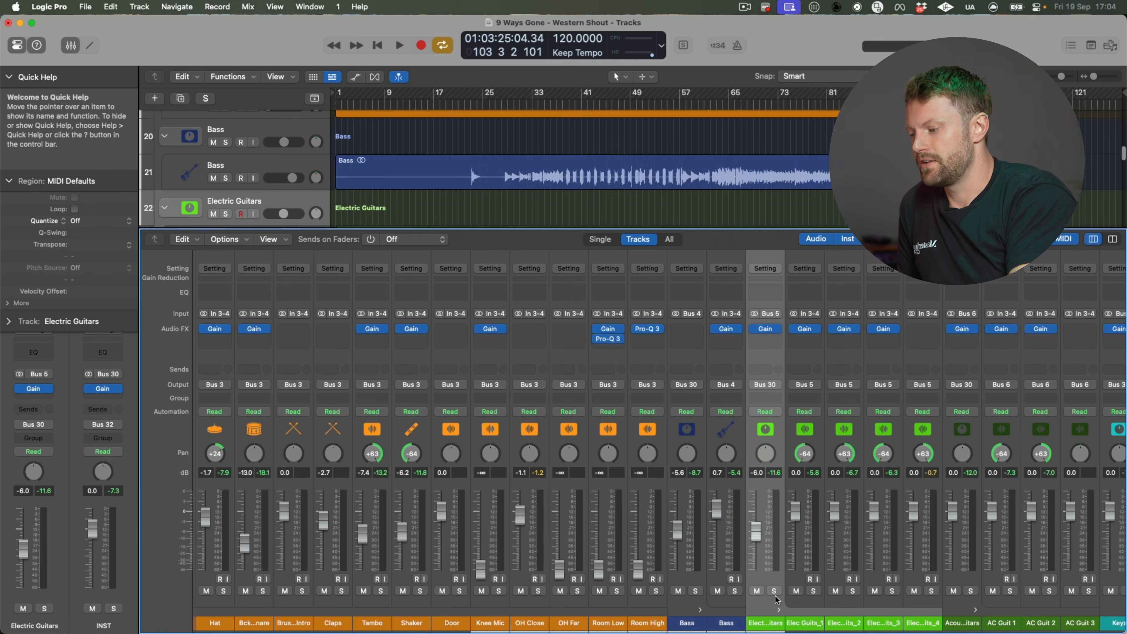
{"action": "scroll", "coordinate": [704, 555], "scroll_direction": "right", "scroll_amount": 10}
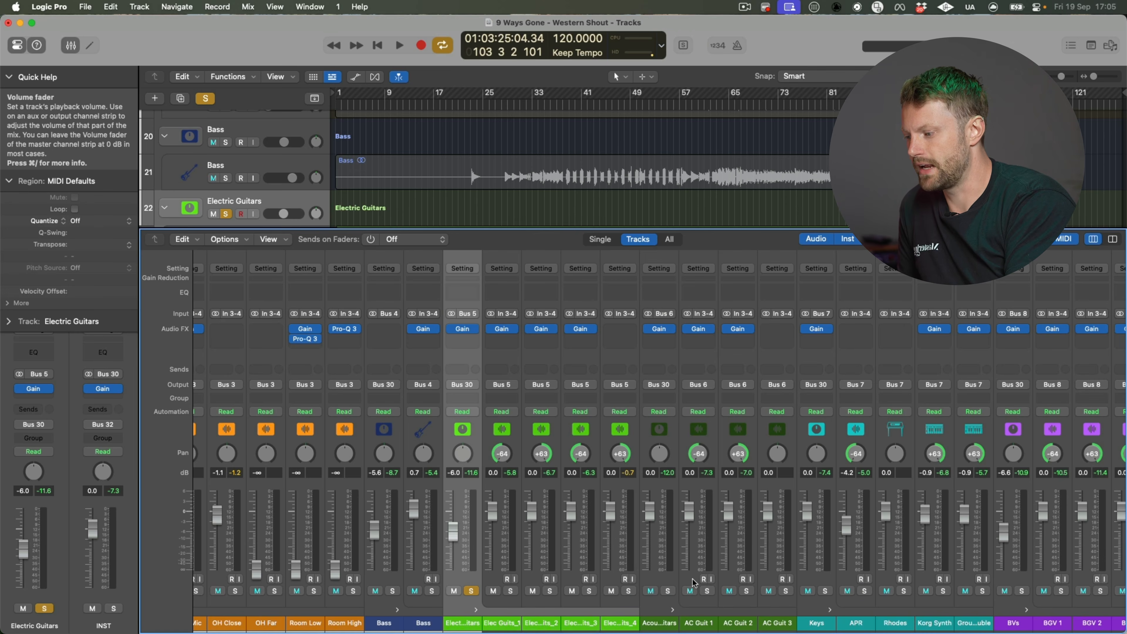
{"action": "left_click", "coordinate": [703, 586]}
{"action": "left_click", "coordinate": [727, 577]}
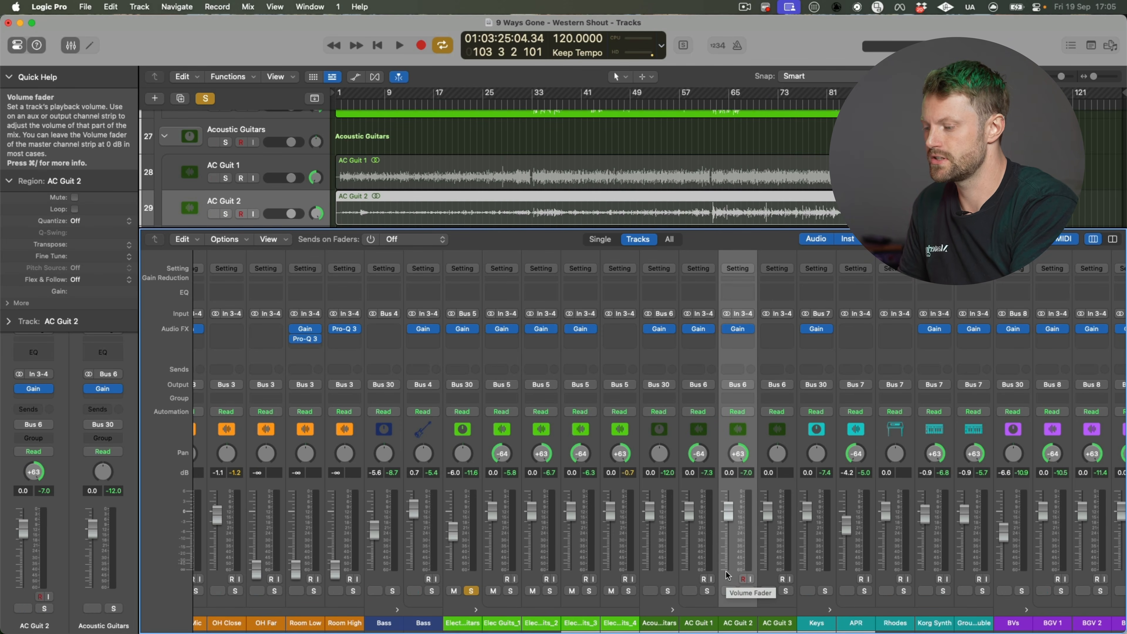
{"action": "key", "text": "s"}
{"action": "key", "text": "space"}
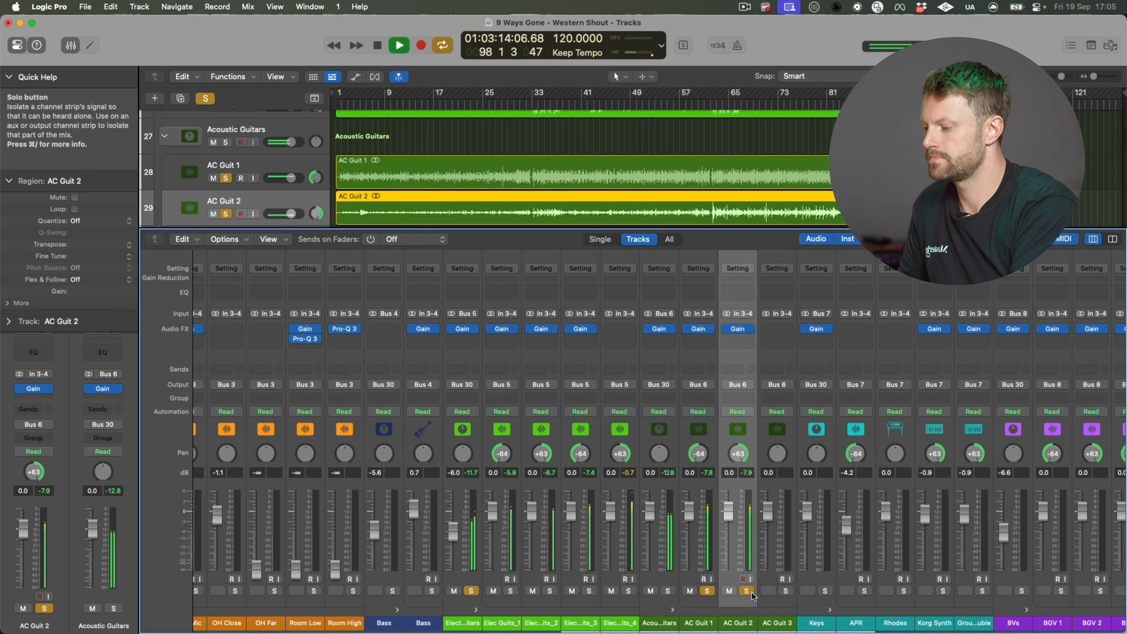
Step: Unsolo AC Guit 1 and AC Guit 2 and listen to the Electric Guitars group alone
{"action": "key", "text": "space"}
{"action": "left_click", "coordinate": [706, 592]}
{"action": "left_click", "coordinate": [747, 592]}
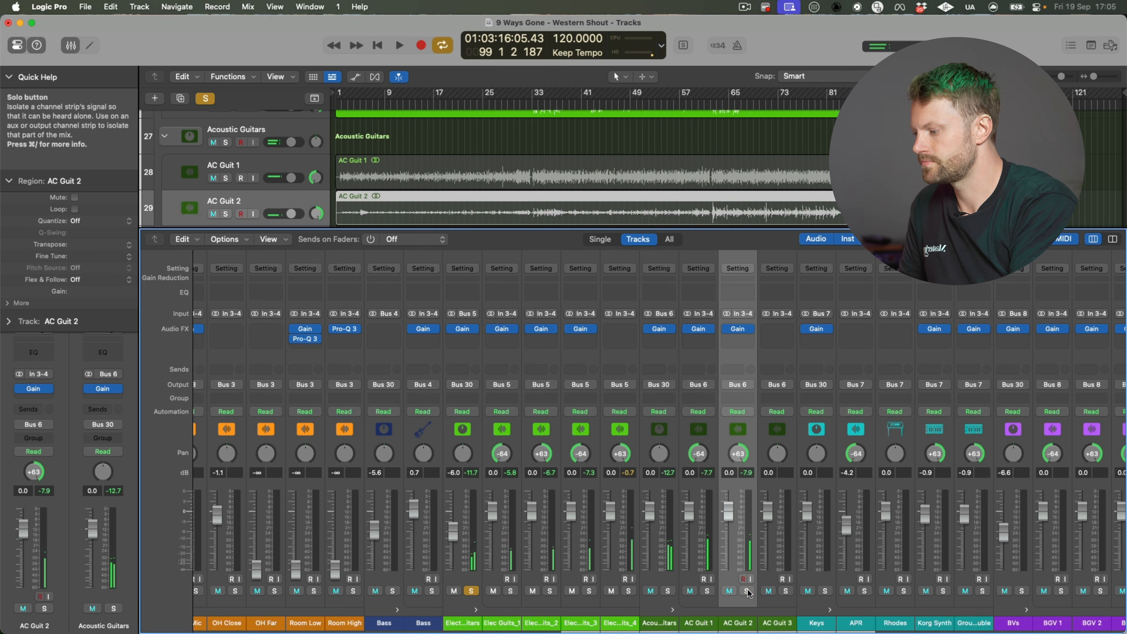
{"action": "key", "text": "space"}
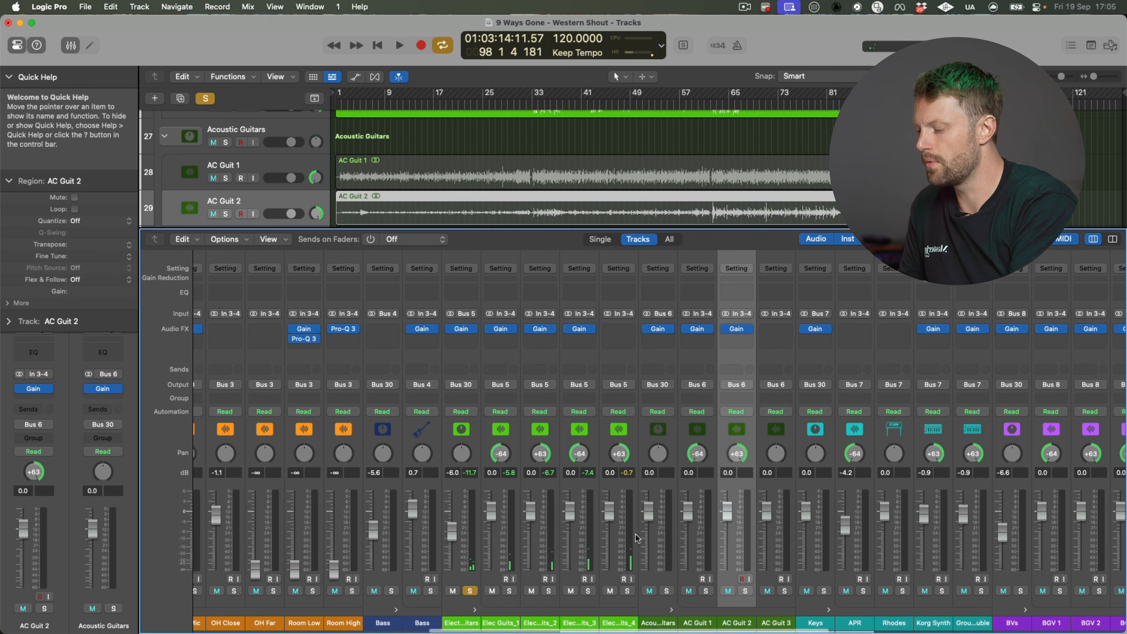
Step: Look over the remaining mixer channels and save the project
{"action": "scroll", "coordinate": [636, 538], "scroll_direction": "right", "scroll_amount": 12}
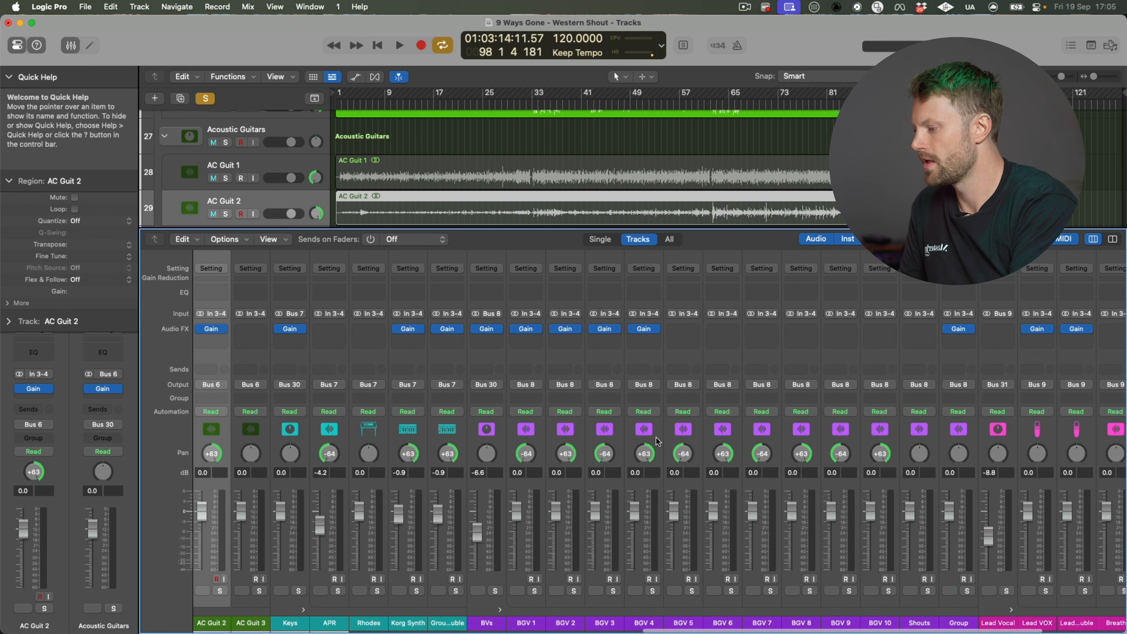
{"action": "scroll", "coordinate": [582, 427], "scroll_direction": "left", "scroll_amount": 20}
{"action": "key", "text": "super+s"}
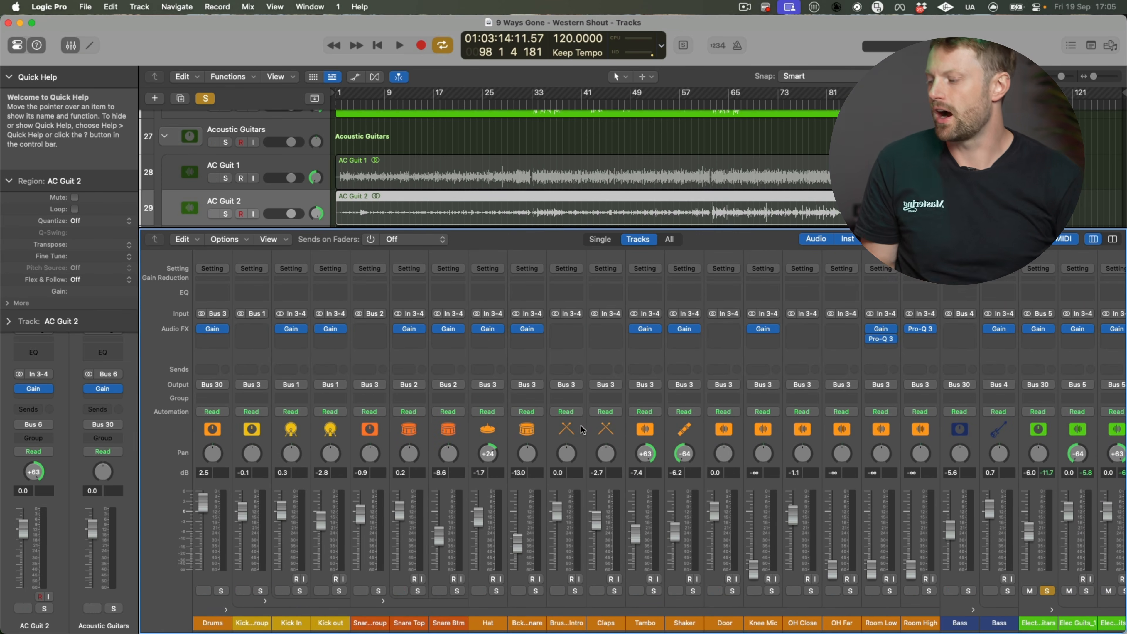
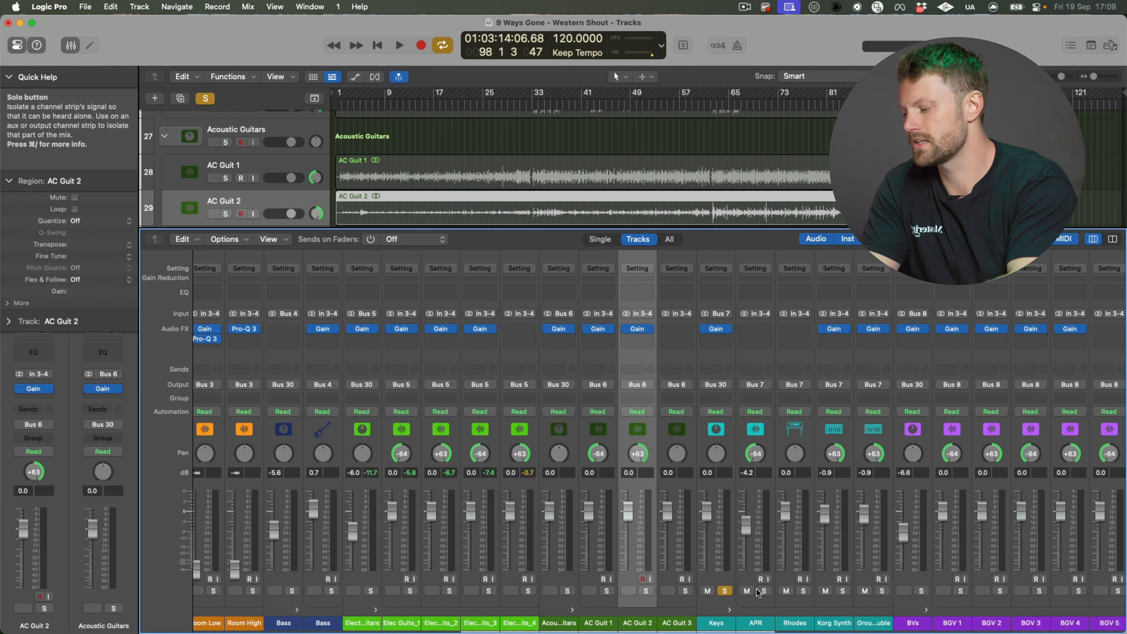
Step: Audition APR and the Group Moog Double by soloing each one during playback
{"action": "scroll", "coordinate": [611, 464], "scroll_direction": "right", "scroll_amount": 4}
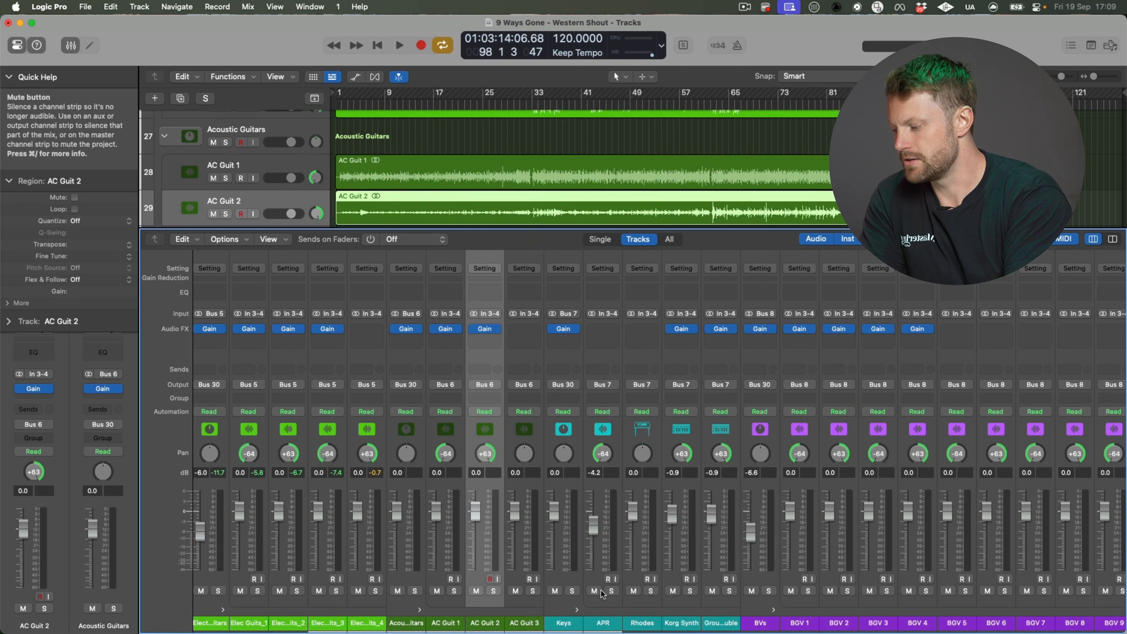
{"action": "left_click", "coordinate": [610, 591]}
{"action": "key", "text": "space"}
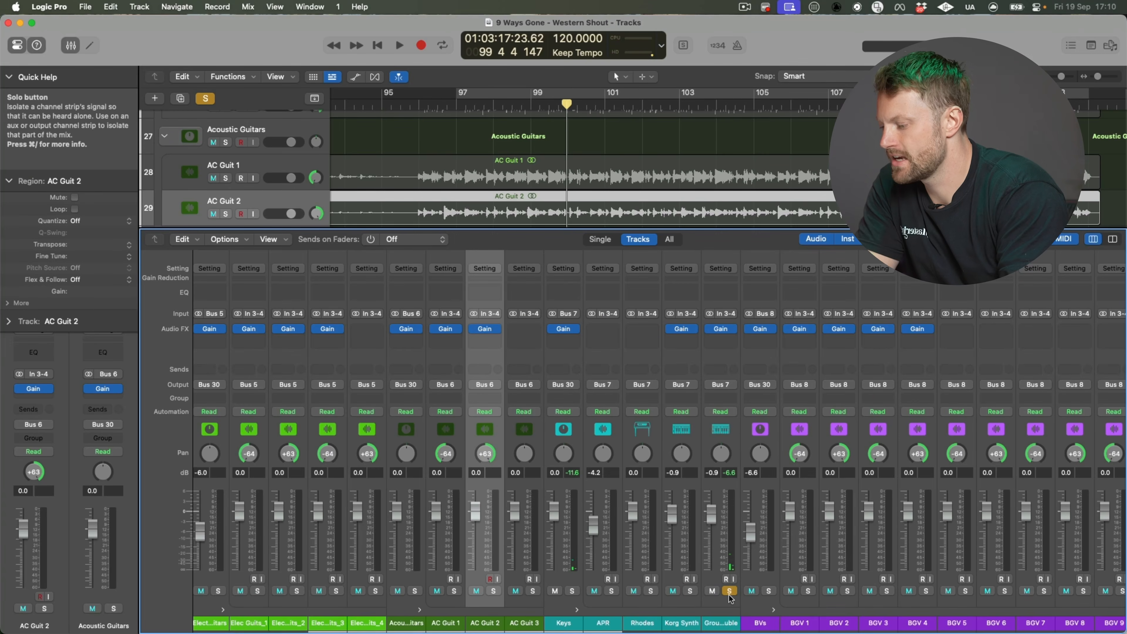
{"action": "left_click", "coordinate": [729, 592]}
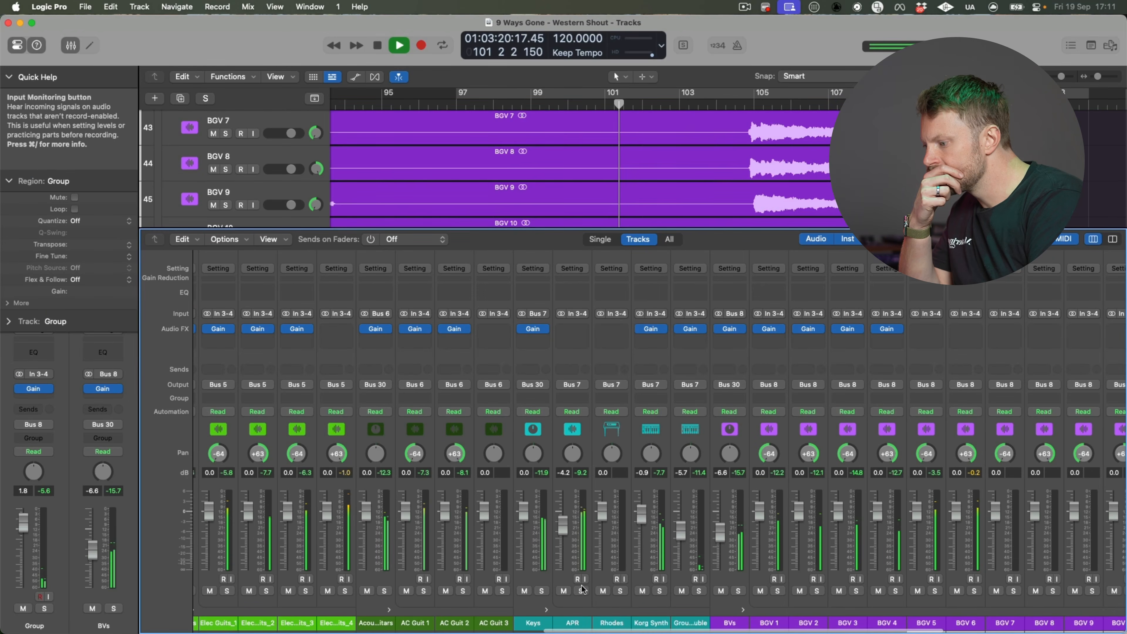
Step: Compare APR soloed and muted against the full mix and lower its fader to -8.2 dB
{"action": "left_click", "coordinate": [581, 591]}
{"action": "left_click", "coordinate": [581, 591]}
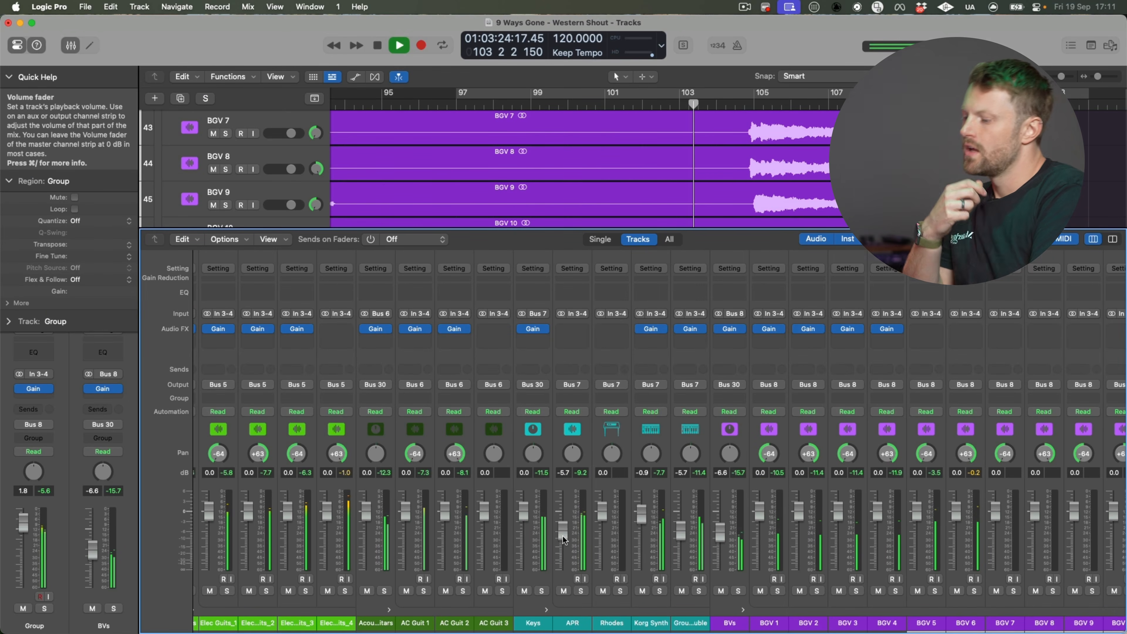
{"action": "key", "text": "space"}
{"action": "left_click", "coordinate": [581, 590]}
{"action": "key", "text": "space"}
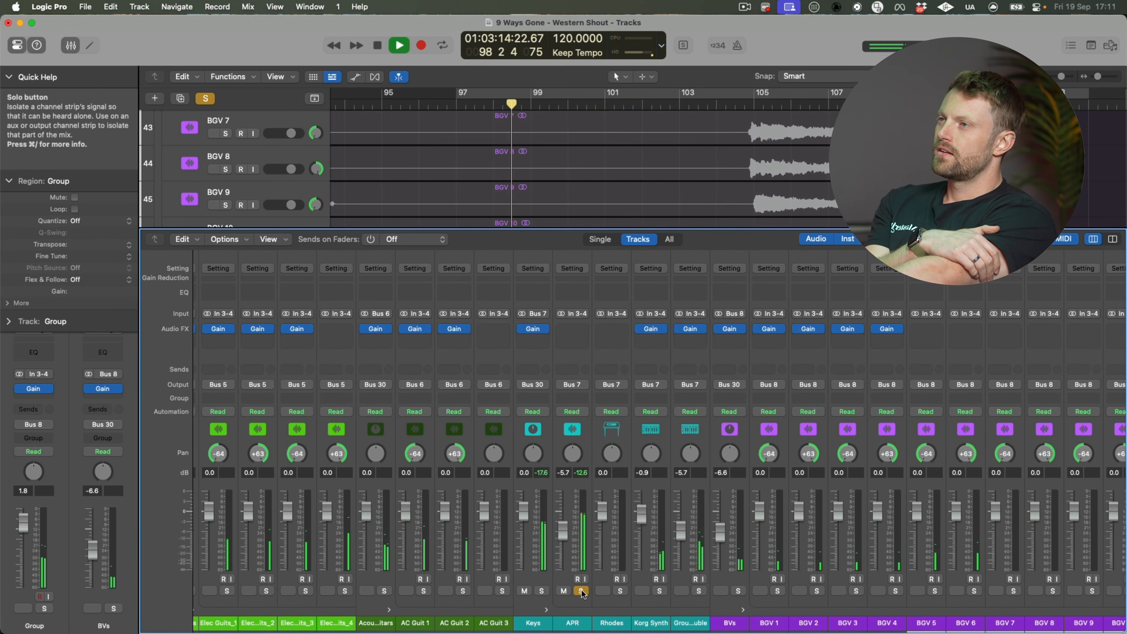
{"action": "key", "text": "space"}
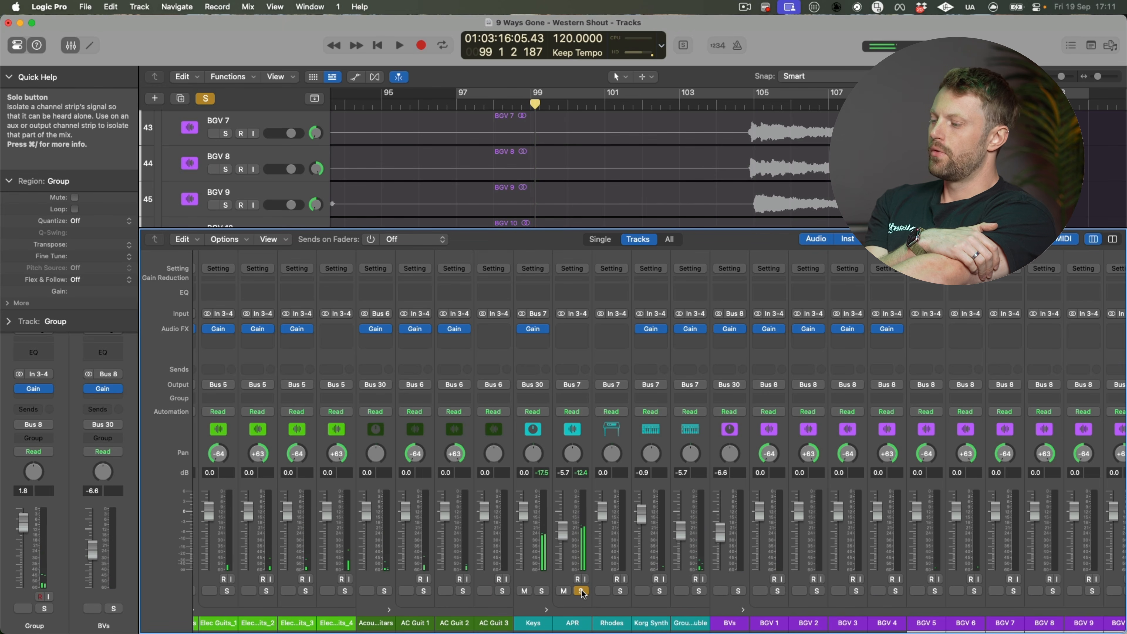
{"action": "left_click", "coordinate": [581, 590]}
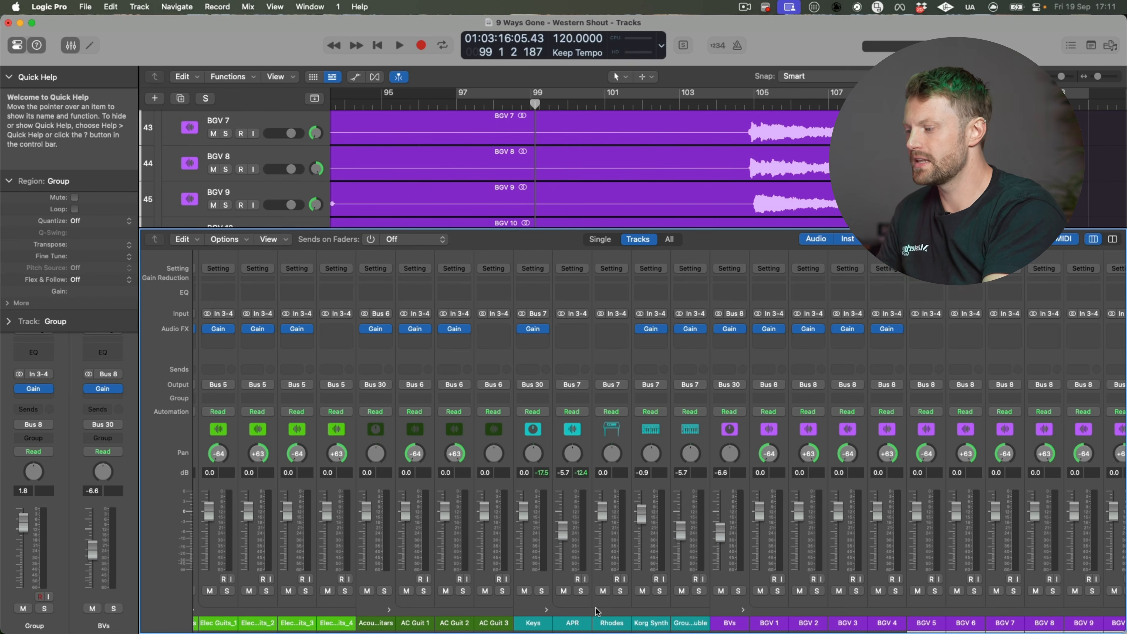
{"action": "key", "text": "space"}
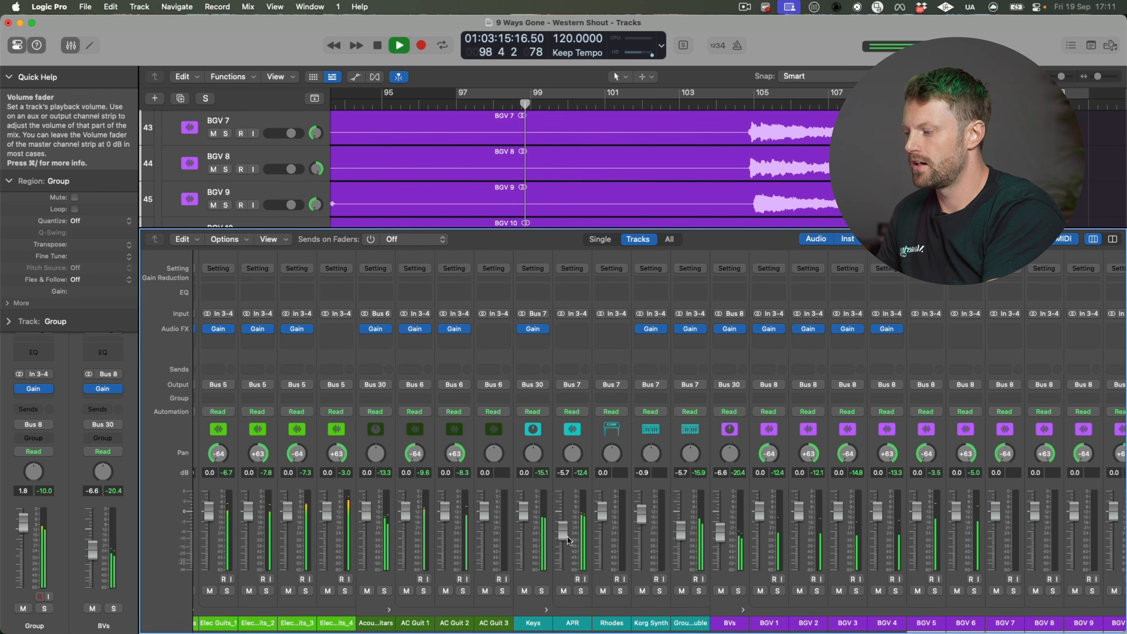
{"action": "left_click", "coordinate": [564, 590]}
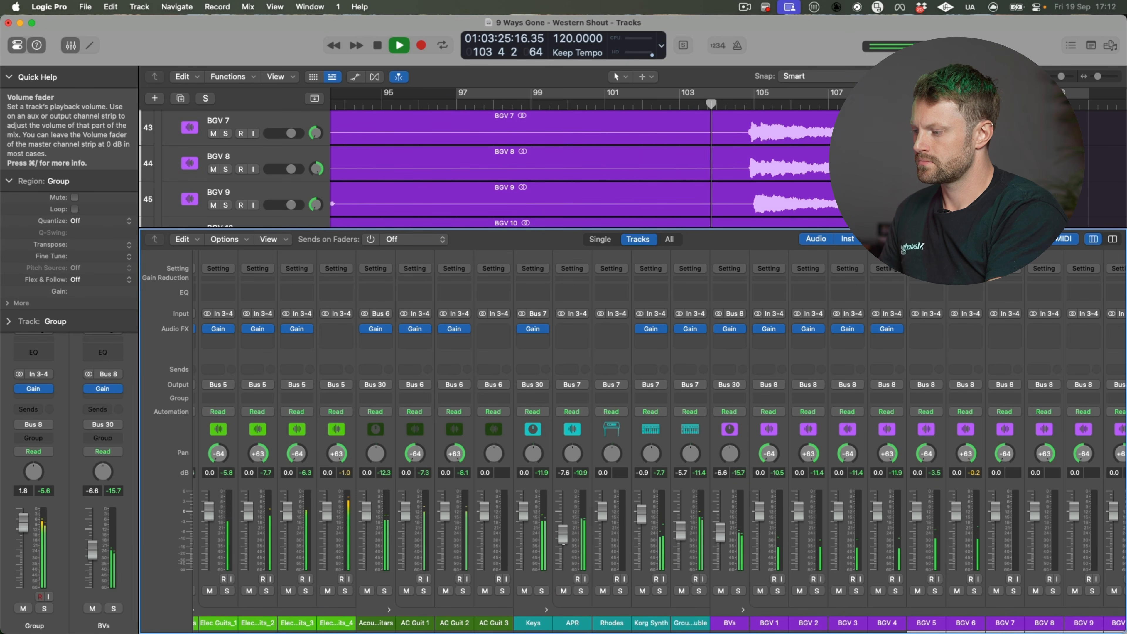
Step: Solo Korg Synth briefly, set its fader to -3.0 dB and set the Group Moog Double to -5.0 dB
{"action": "left_click", "coordinate": [659, 590]}
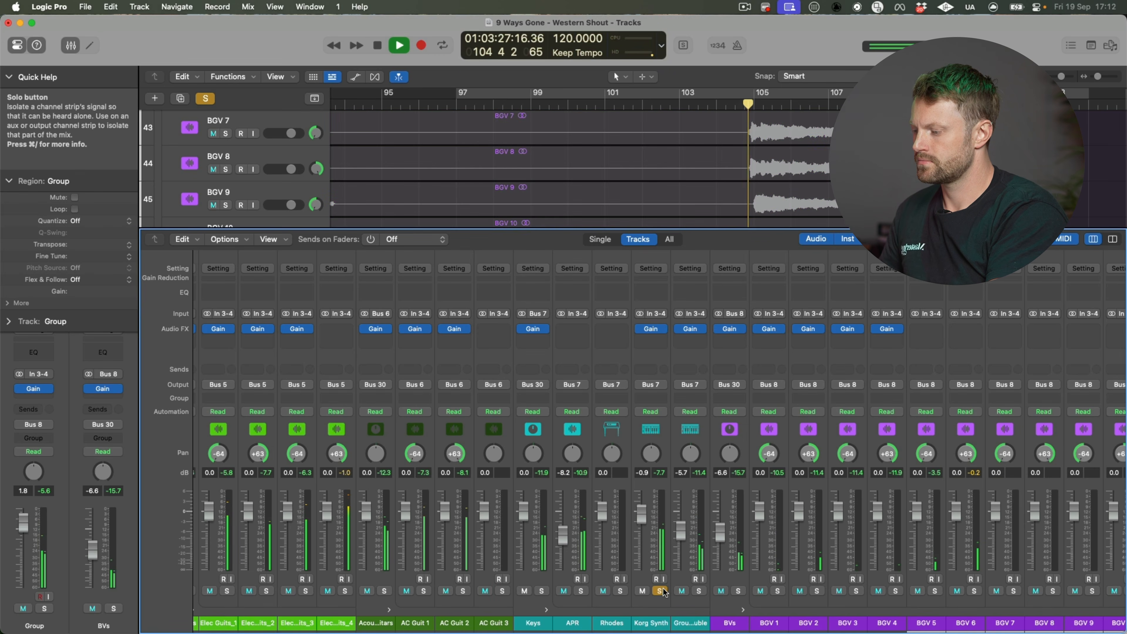
{"action": "left_click", "coordinate": [660, 591]}
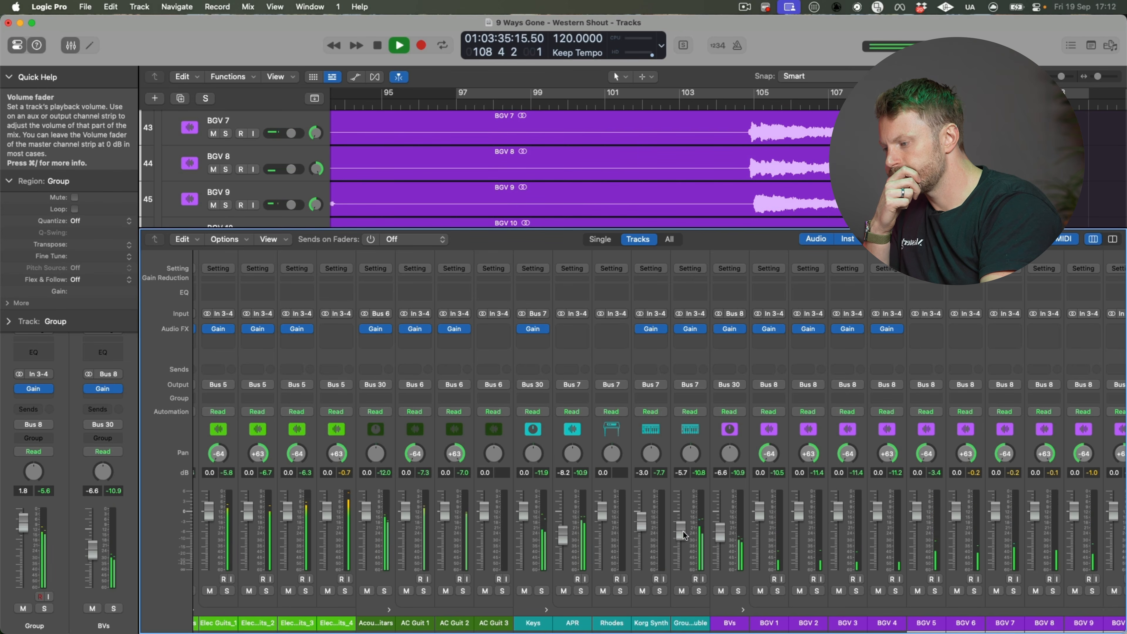
{"action": "key", "text": "space"}
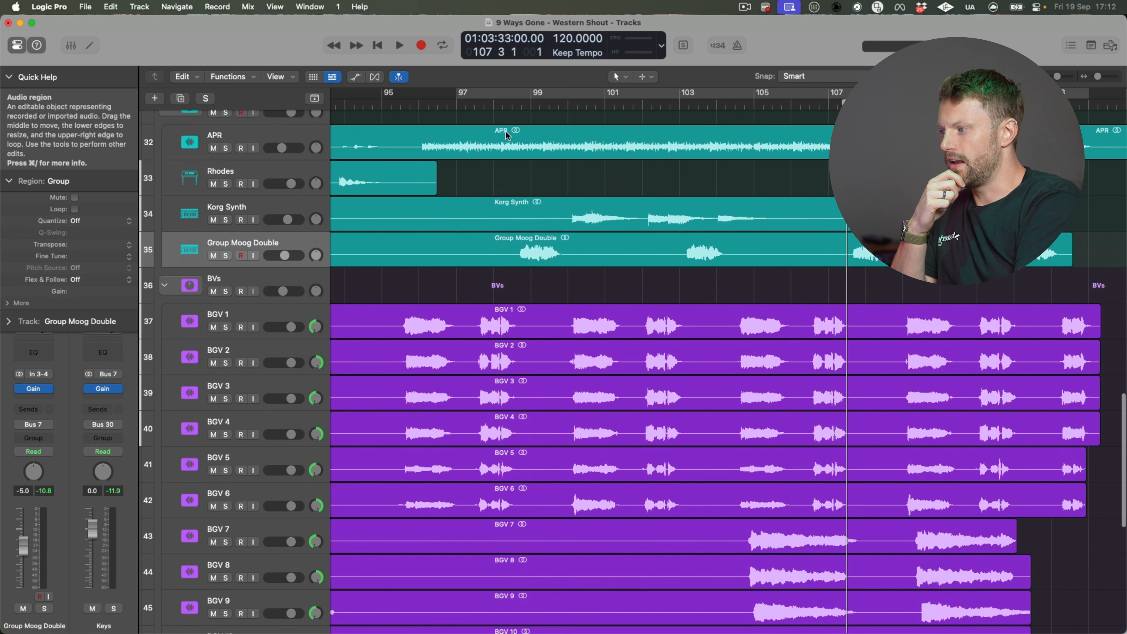
Step: Play the full mix from around bar 98 and solo Korg Synth briefly as its part comes in
{"action": "mouse_move", "coordinate": [532, 107]}
{"action": "left_mouse_down"}
{"action": "mouse_move", "coordinate": [494, 107]}
{"action": "mouse_move", "coordinate": [716, 107]}
{"action": "mouse_move", "coordinate": [493, 107]}
{"action": "mouse_move", "coordinate": [512, 107]}
{"action": "left_mouse_up"}
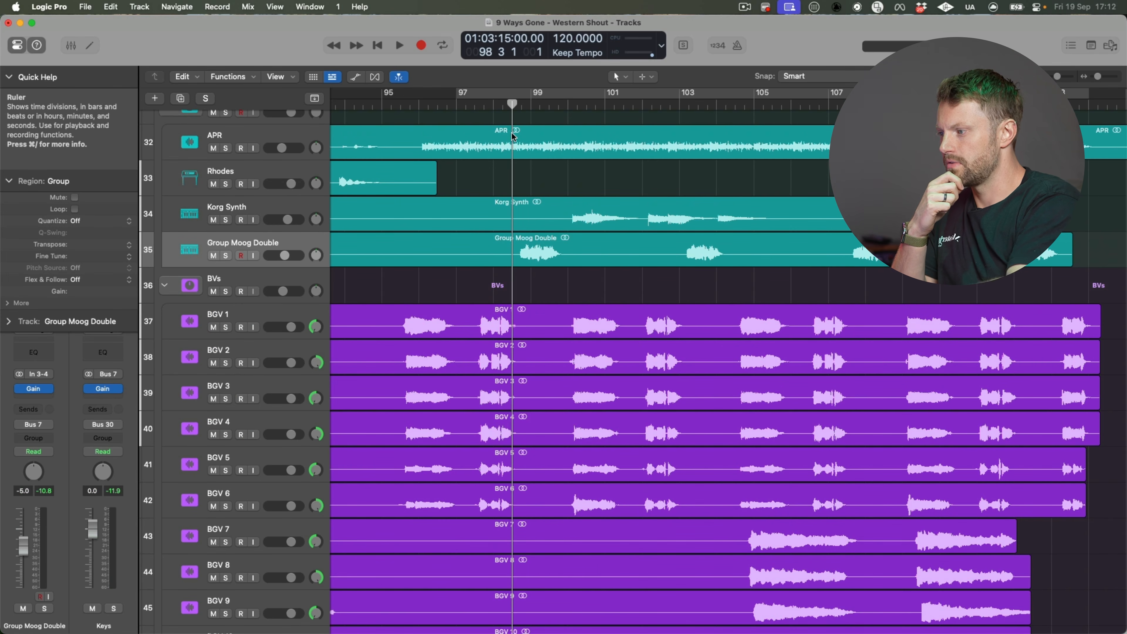
{"action": "key", "text": "space"}
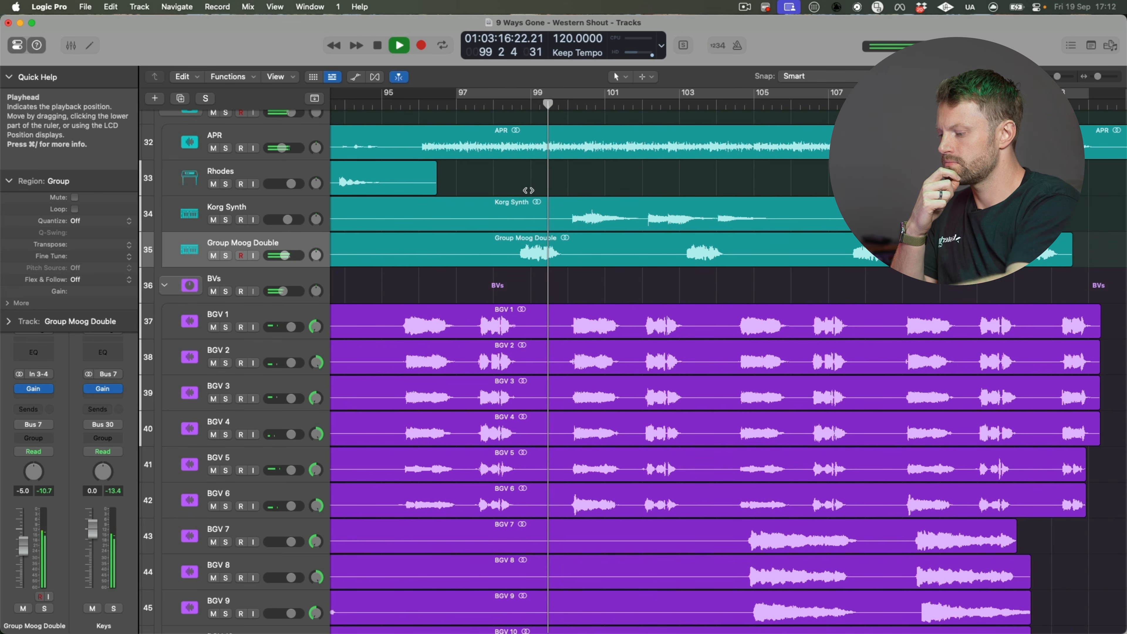
{"action": "key", "text": "x"}
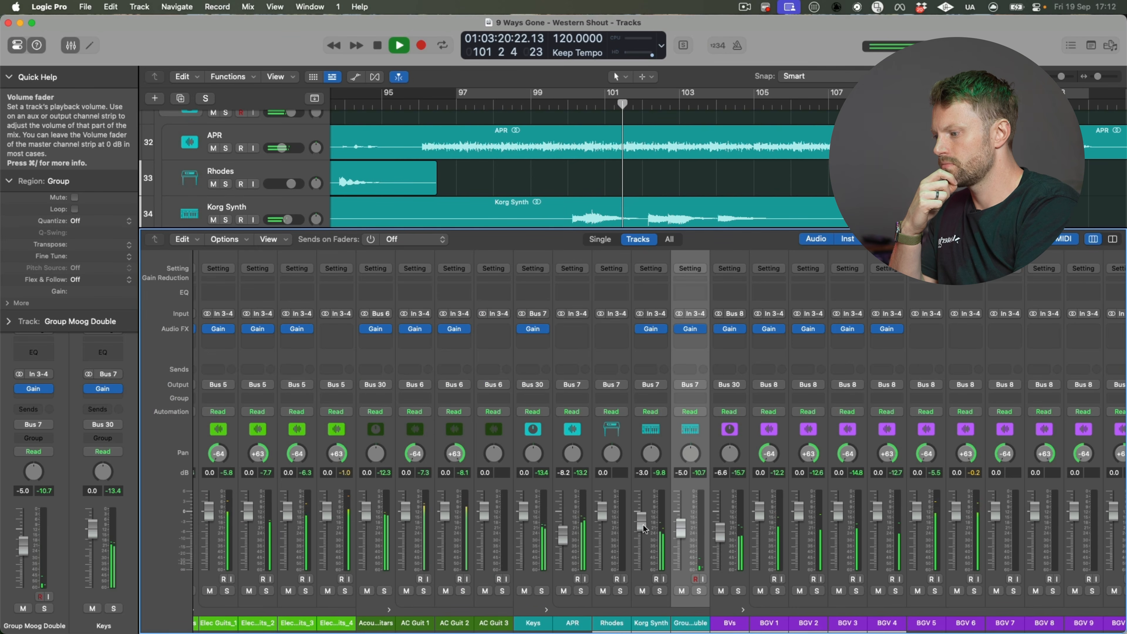
{"action": "key", "text": "x"}
{"action": "key", "text": "space"}
{"action": "left_click", "coordinate": [576, 103]}
{"action": "key", "text": "space"}
{"action": "left_click", "coordinate": [225, 220]}
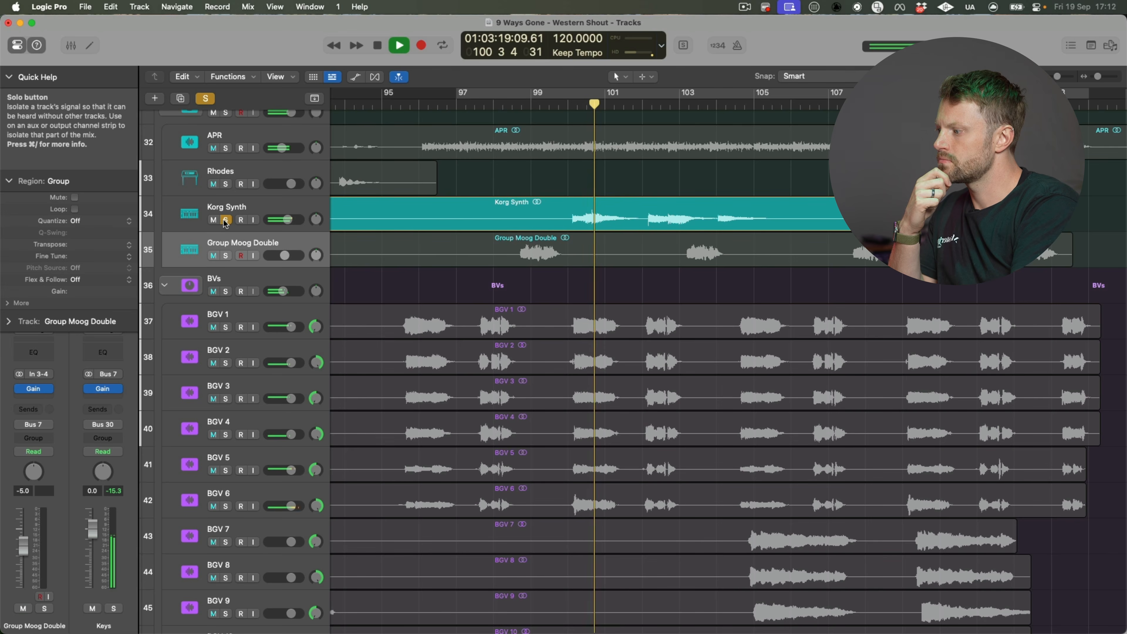
{"action": "left_click", "coordinate": [226, 219]}
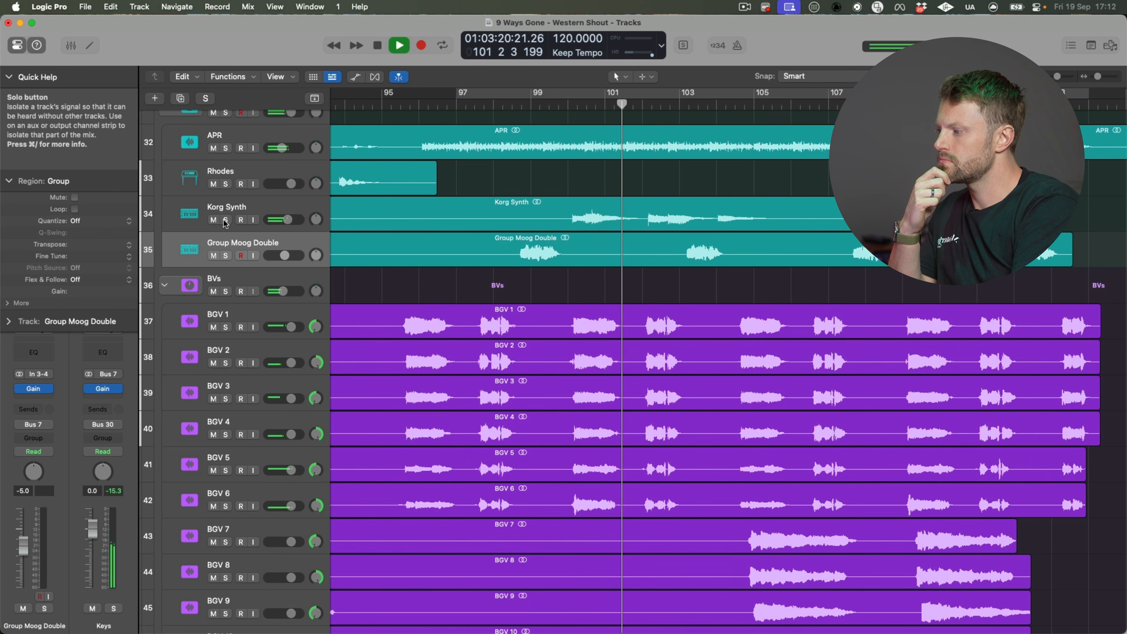
Step: Try panning Korg Synth to -24 and listen to it in the full mix
{"action": "left_click", "coordinate": [279, 202]}
{"action": "key", "text": "space"}
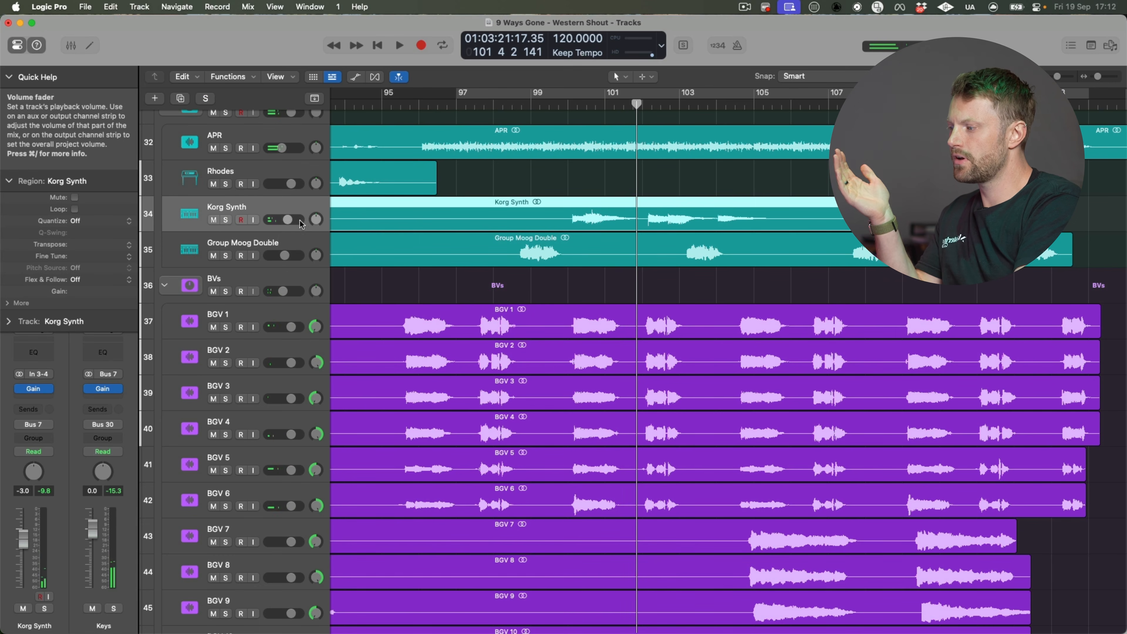
{"action": "mouse_move", "coordinate": [319, 222]}
{"action": "left_mouse_down"}
{"action": "mouse_move", "coordinate": [319, 233]}
{"action": "mouse_move", "coordinate": [298, 229]}
{"action": "left_mouse_up"}
{"action": "key", "text": "space"}
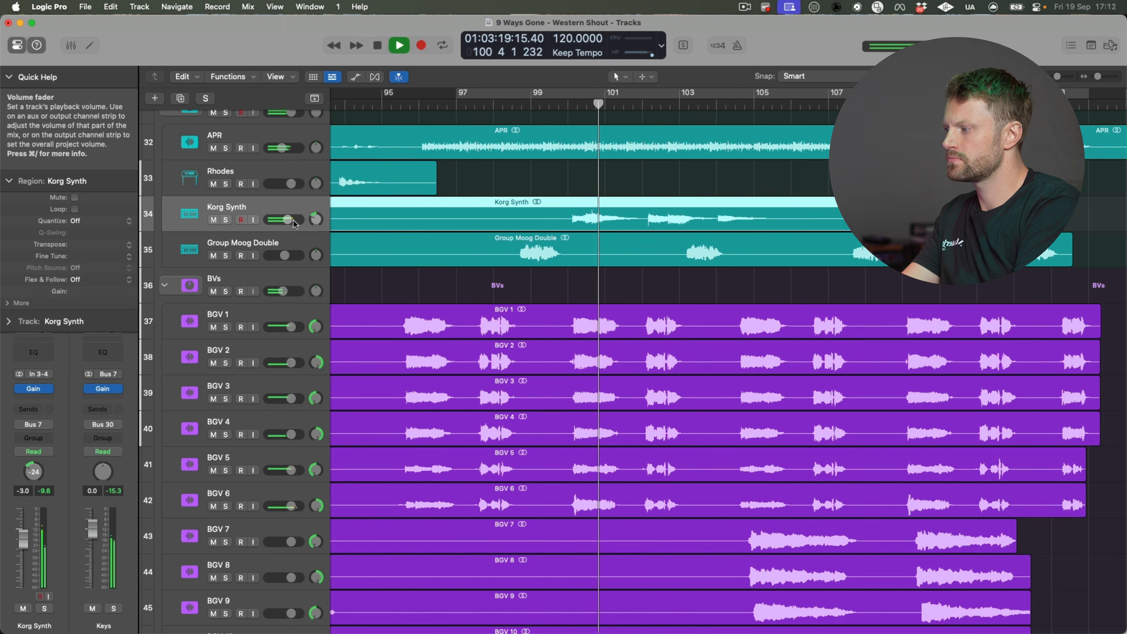
Step: Return Korg Synth's pan to centre and set its fader to -6.2 dB during playback
{"action": "key", "text": "space"}
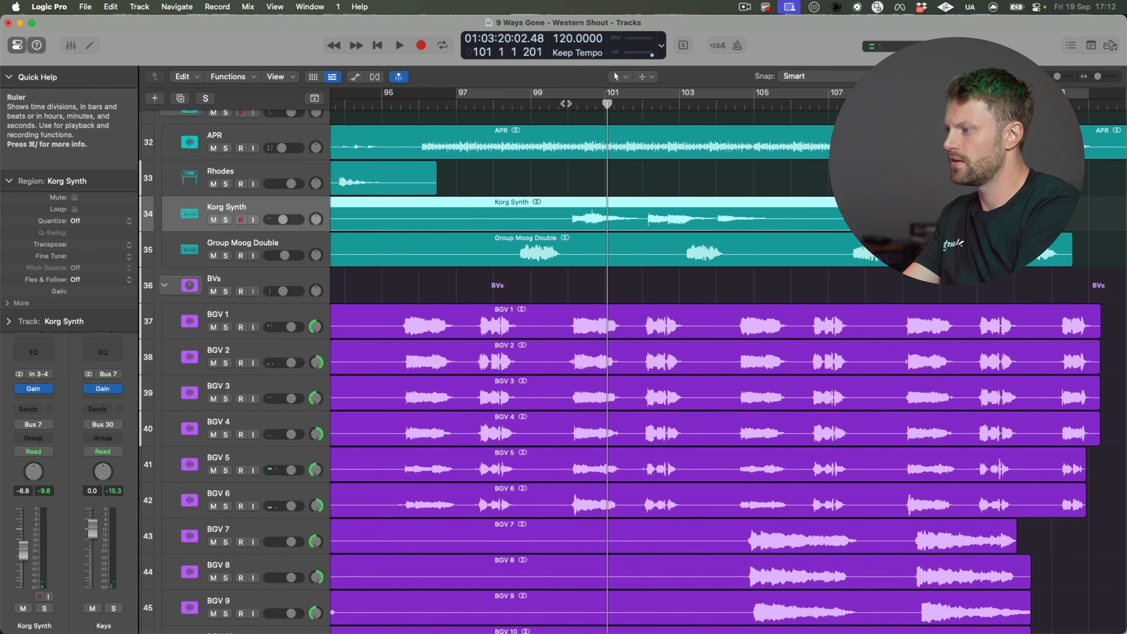
{"action": "key", "text": "space"}
{"action": "left_click_drag", "start_coordinate": [284, 220], "coordinate": [288, 223]}
{"action": "key", "text": "space"}
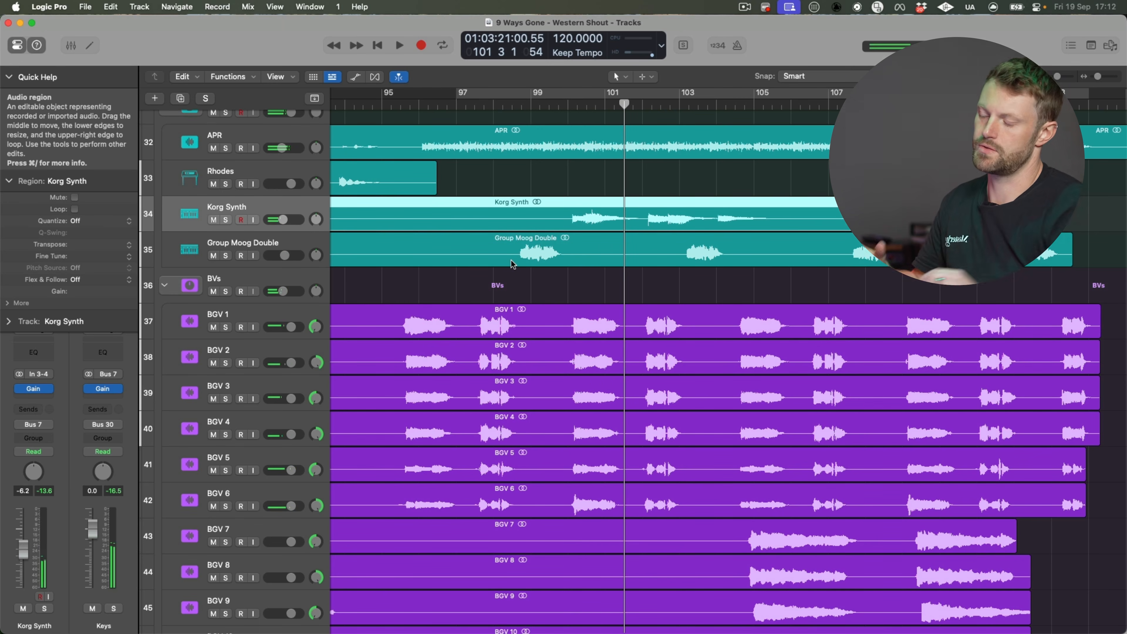
Step: Play the full mix from about bar 101 and check the channel levels across guitars, keys, backing and lead vocals
{"action": "key", "text": "space"}
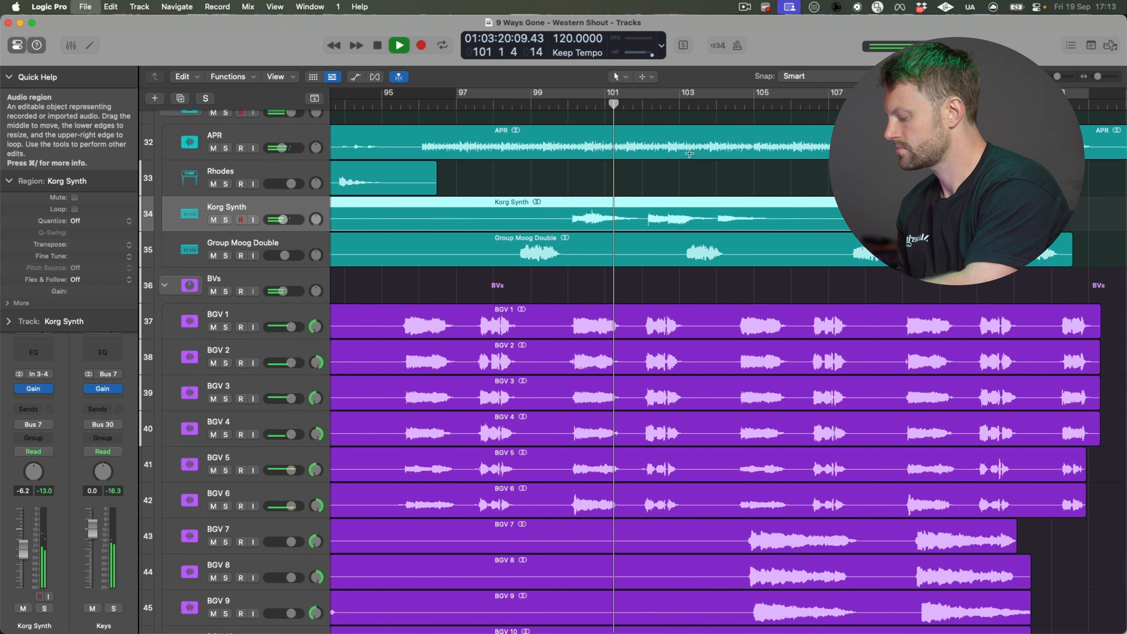
{"action": "key", "text": "x"}
{"action": "scroll", "coordinate": [658, 532], "scroll_direction": "right", "scroll_amount": 10}
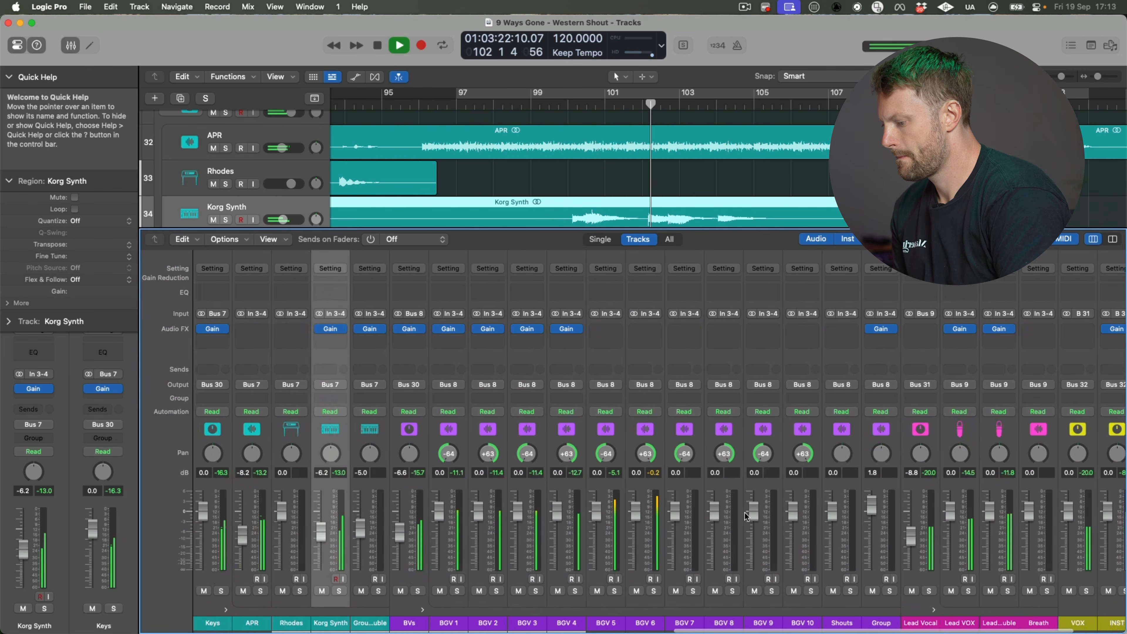
{"action": "scroll", "coordinate": [745, 516], "scroll_direction": "left", "scroll_amount": 15}
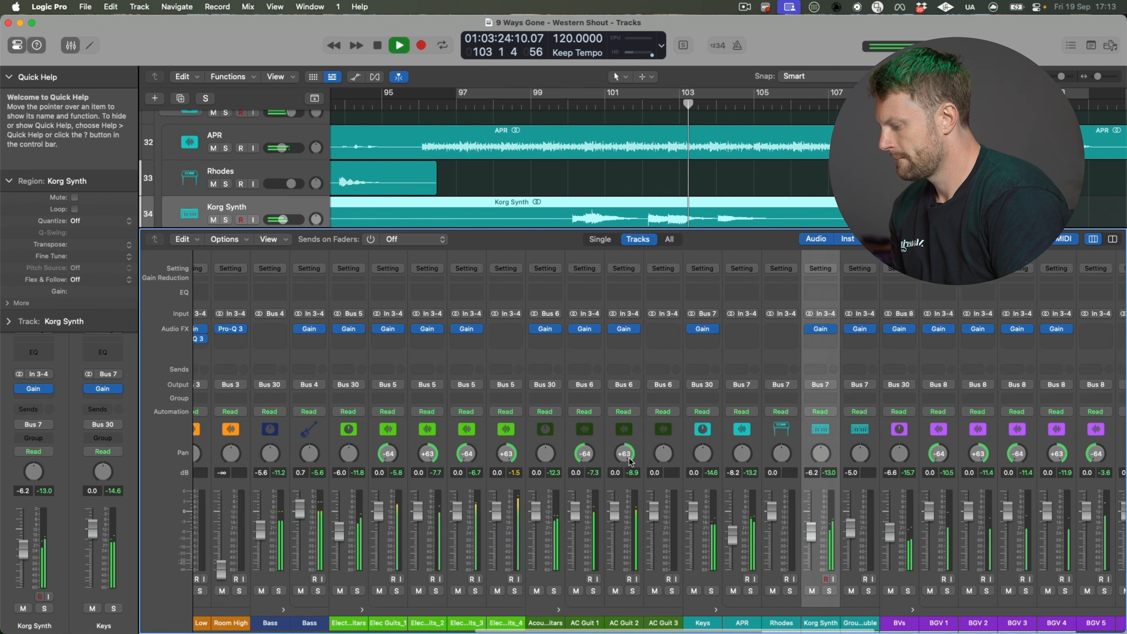
{"action": "scroll", "coordinate": [716, 539], "scroll_direction": "right", "scroll_amount": 12}
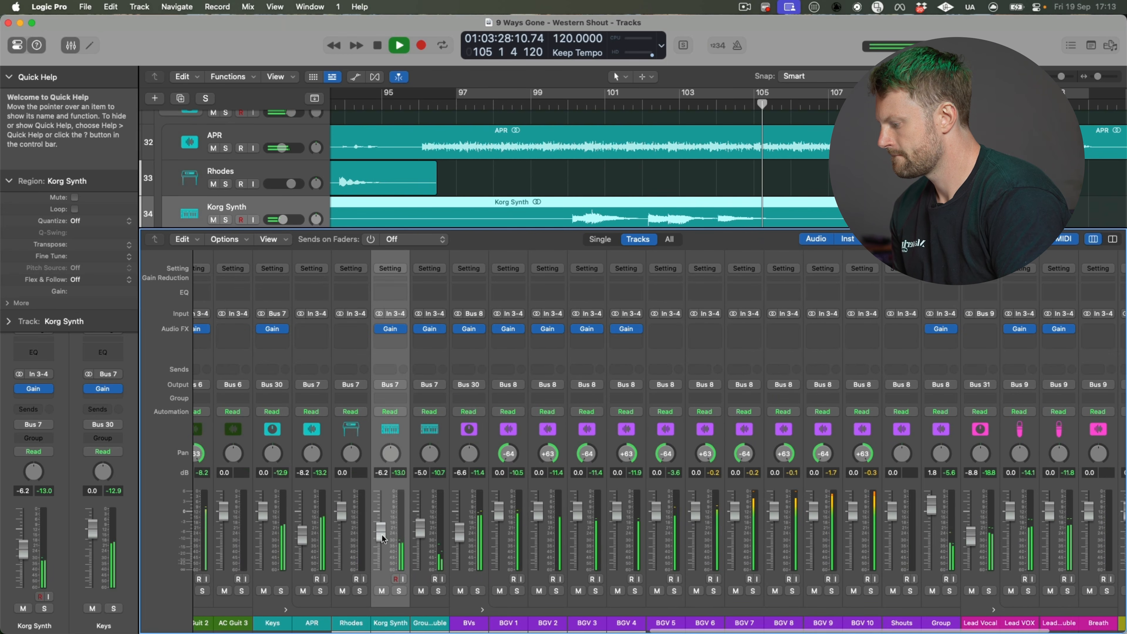
{"action": "key", "text": "x"}
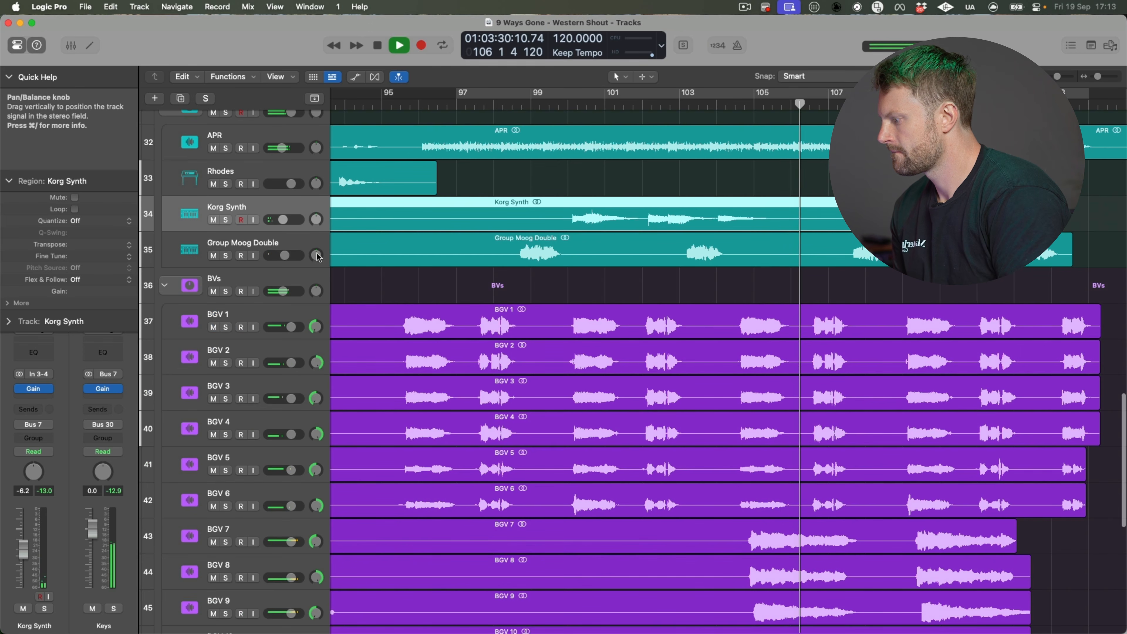
Step: Set the Group Moog Double fader to -9.8 dB and the BVs fader to -10.0 dB, leaving BVs unmuted
{"action": "mouse_move", "coordinate": [282, 256]}
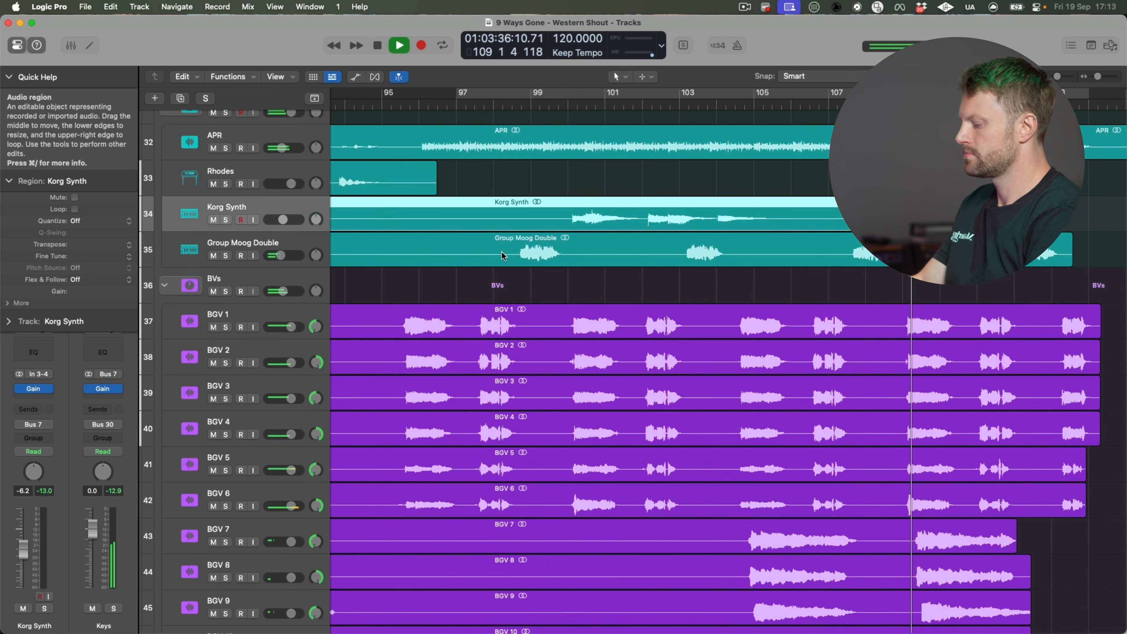
{"action": "key", "text": "x"}
{"action": "scroll", "coordinate": [711, 436], "scroll_direction": "left", "scroll_amount": 10}
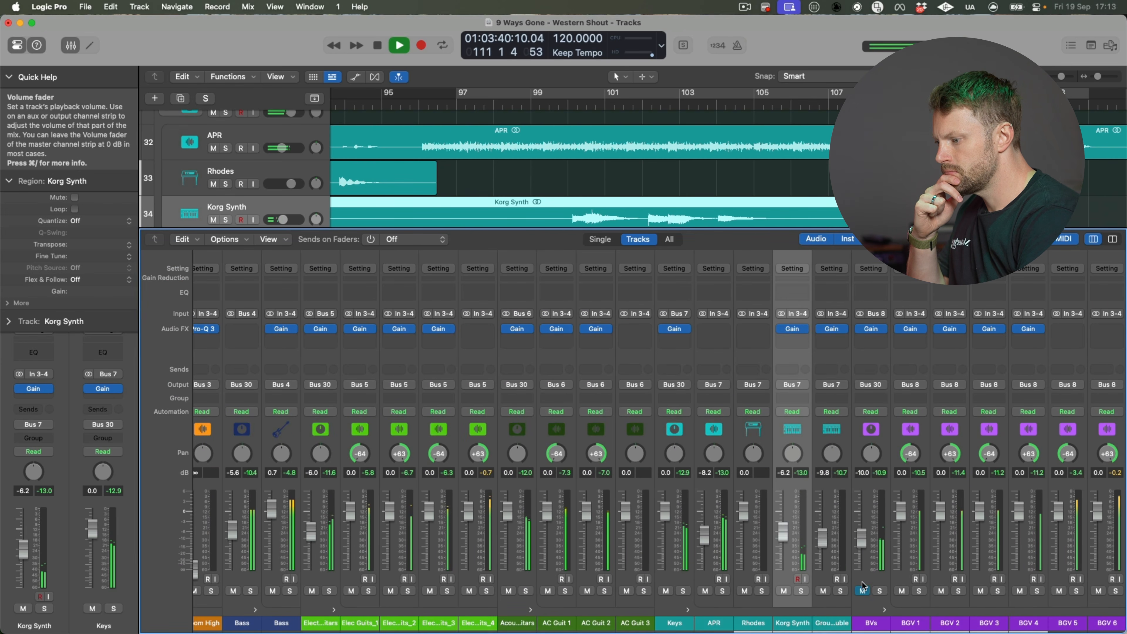
{"action": "left_click", "coordinate": [863, 591]}
Step: Turn on cycle playback from bar 97 and set the Lead Vocal bus fader to -8.4 dB
{"action": "scroll", "coordinate": [864, 577], "scroll_direction": "right", "scroll_amount": 12}
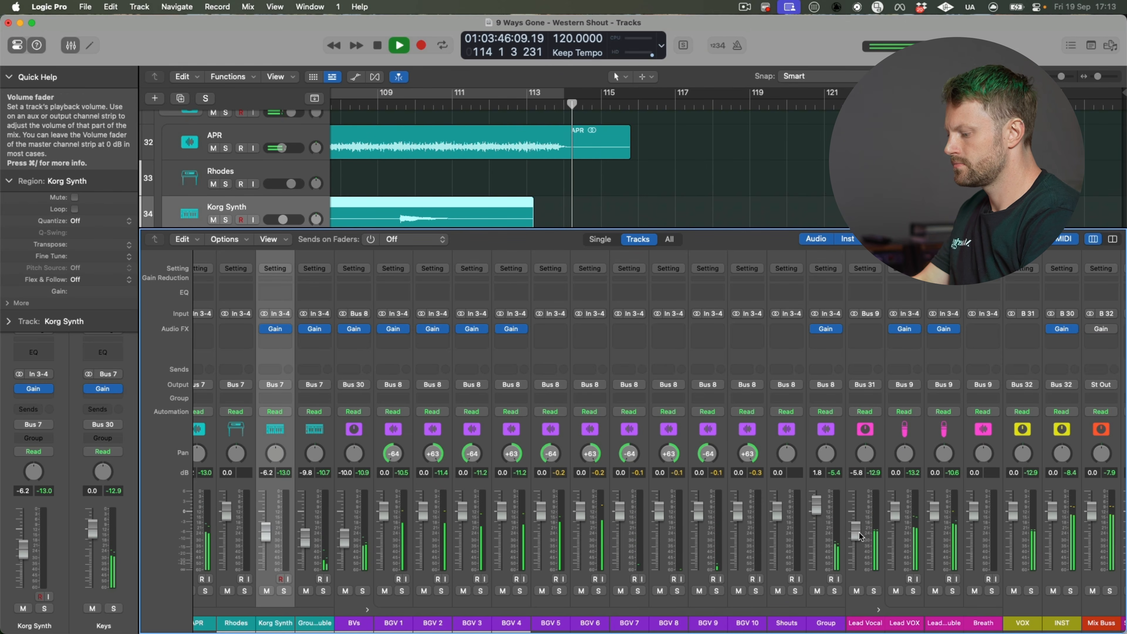
{"action": "key", "text": "c"}
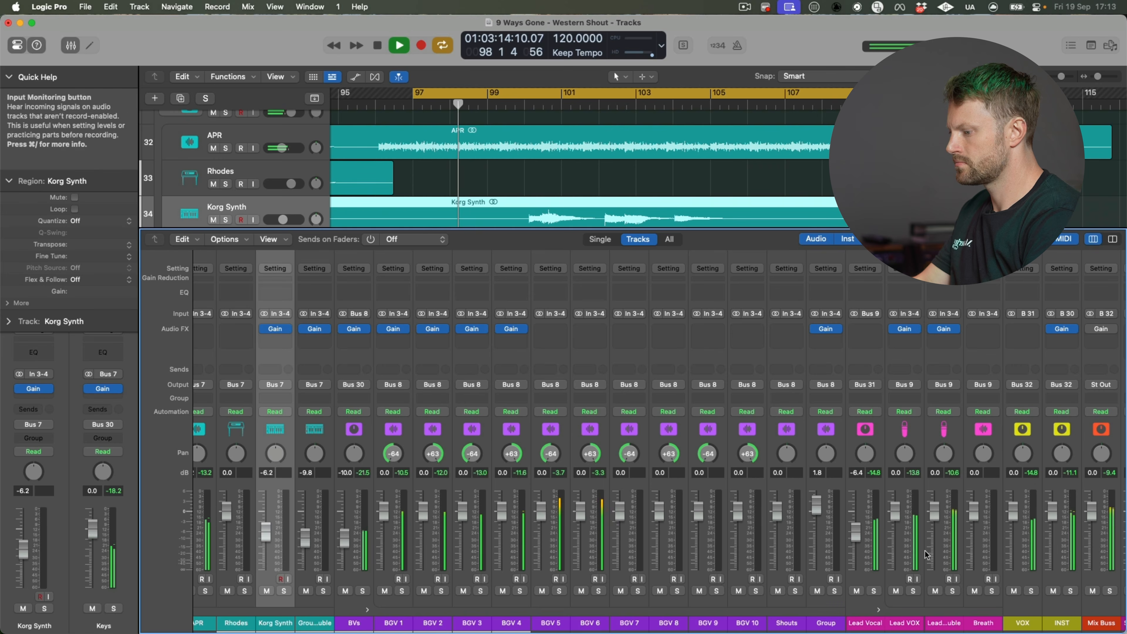
{"action": "left_click_drag", "start_coordinate": [861, 533], "coordinate": [860, 537]}
{"action": "key", "text": "space"}
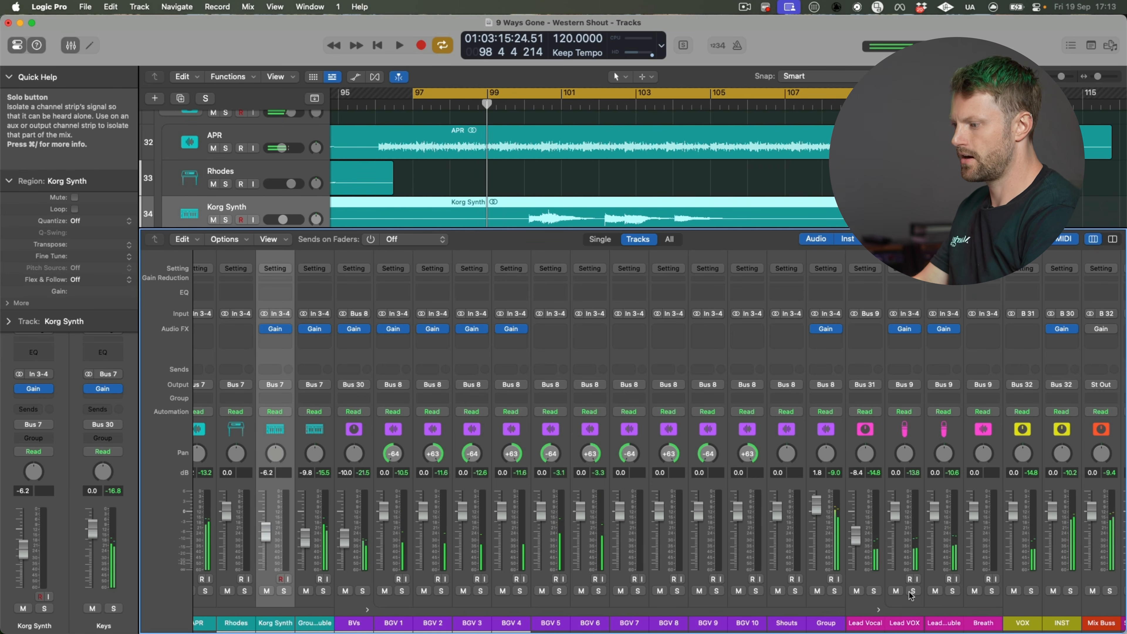
Step: Solo Lead VOX and Lead VOX Double and listen to them from bar 97
{"action": "left_click", "coordinate": [913, 590]}
{"action": "key", "text": "x"}
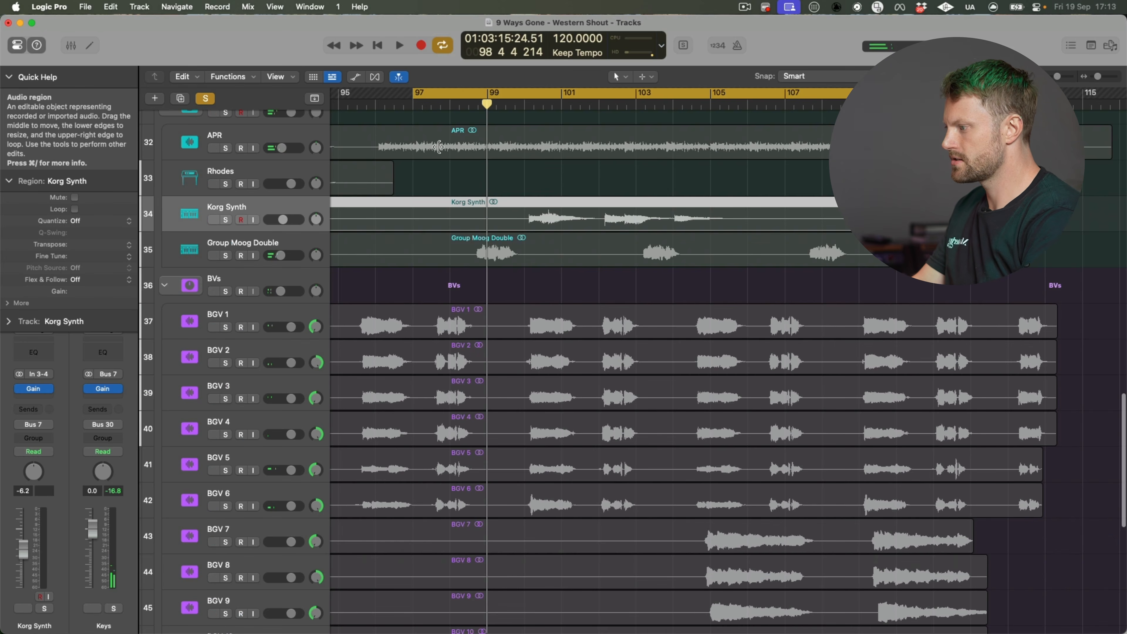
{"action": "scroll", "coordinate": [550, 333], "scroll_direction": "down", "scroll_amount": 10}
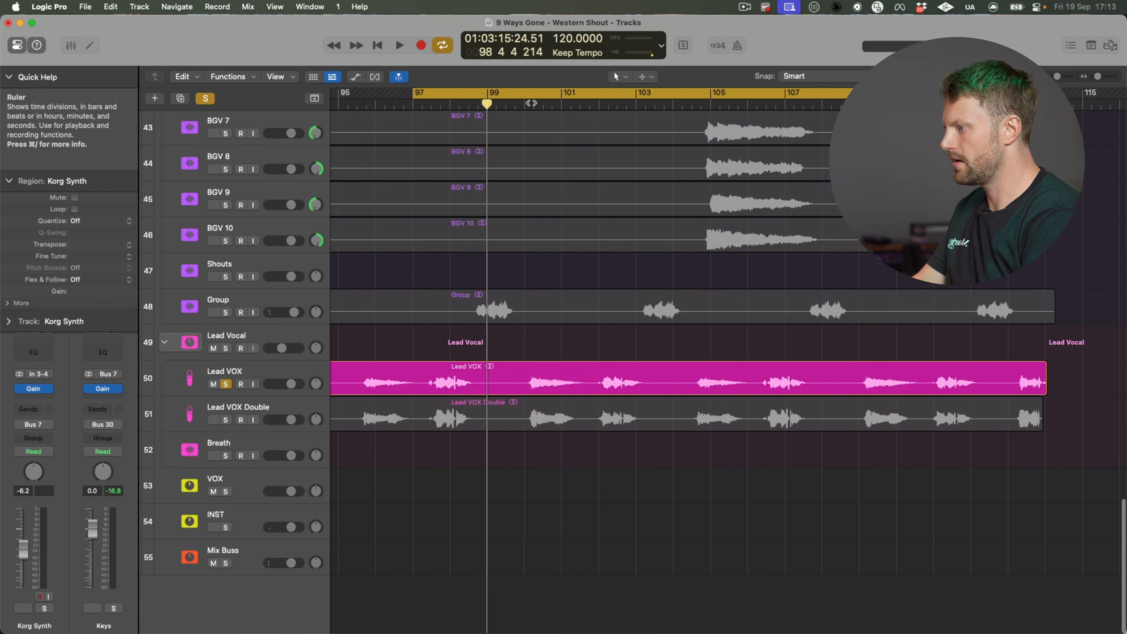
{"action": "key", "text": "space"}
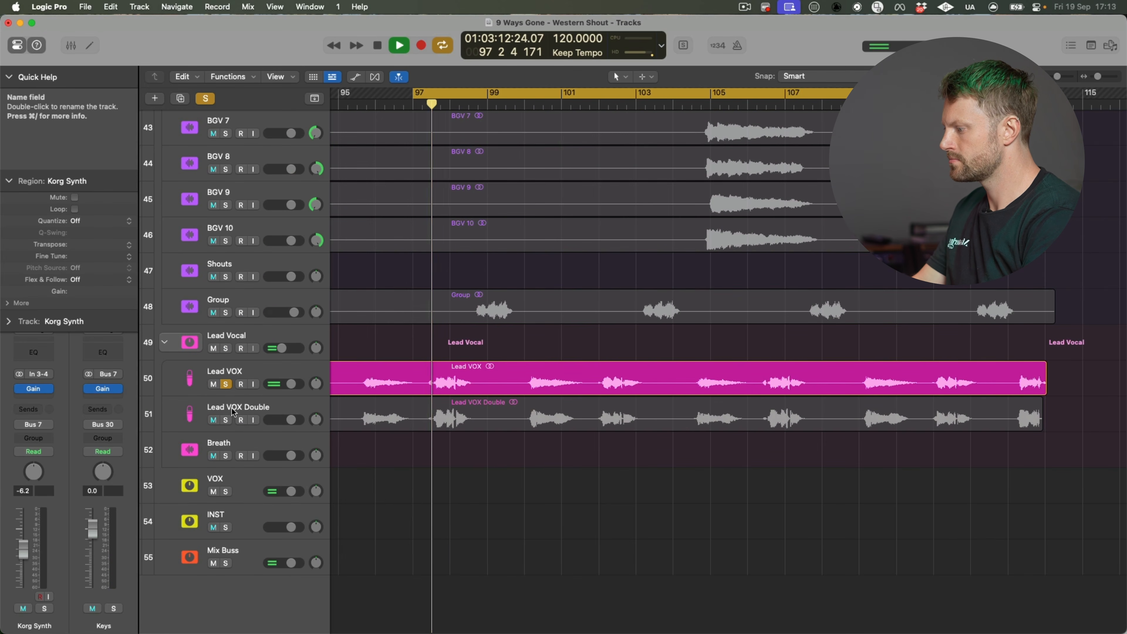
{"action": "left_click", "coordinate": [226, 420]}
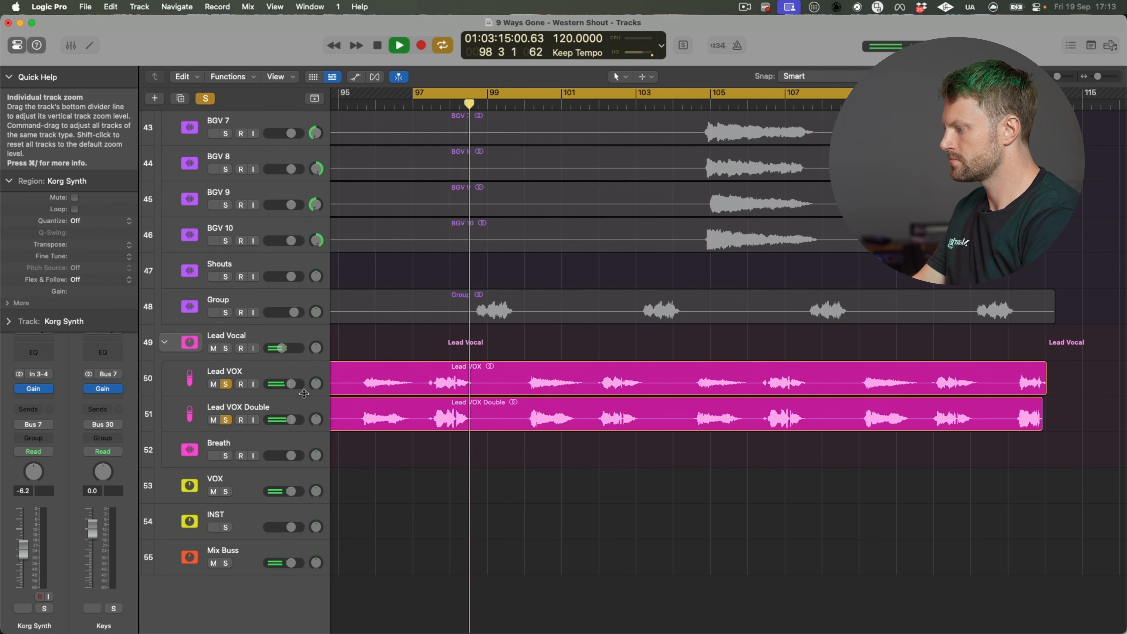
Step: Pan Lead VOX Double to +63 and Lead VOX to -64, and listen to the soloed pair
{"action": "left_click", "coordinate": [281, 402]}
{"action": "key", "text": "space"}
{"action": "key", "text": "x"}
{"action": "key", "text": "space"}
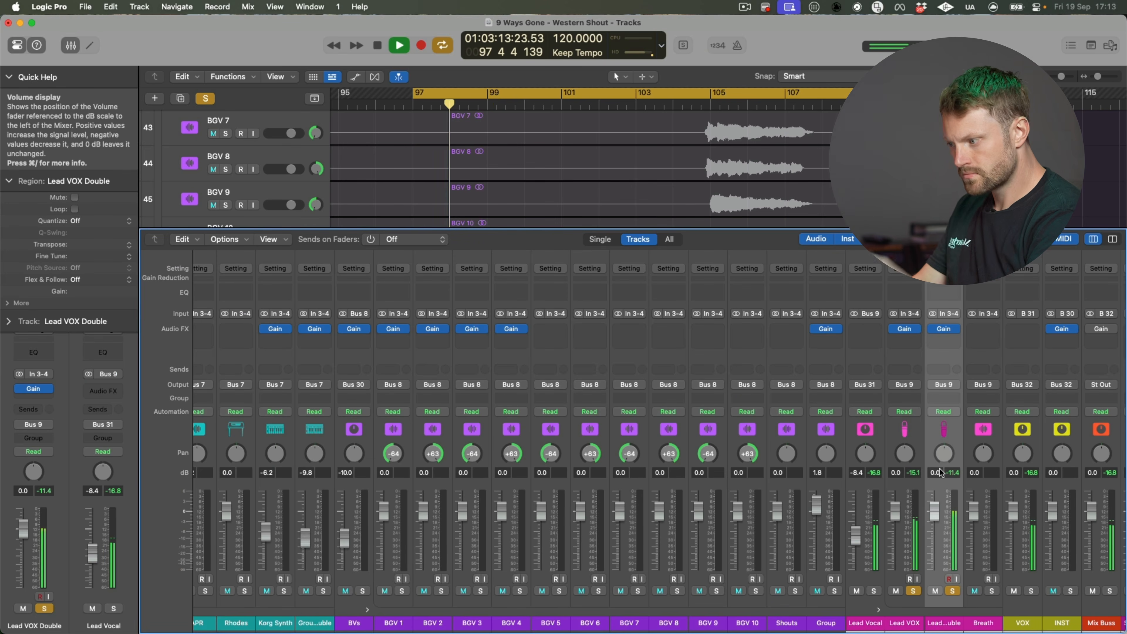
{"action": "key", "text": "space"}
{"action": "left_click_drag", "start_coordinate": [944, 453], "coordinate": [920, 346]}
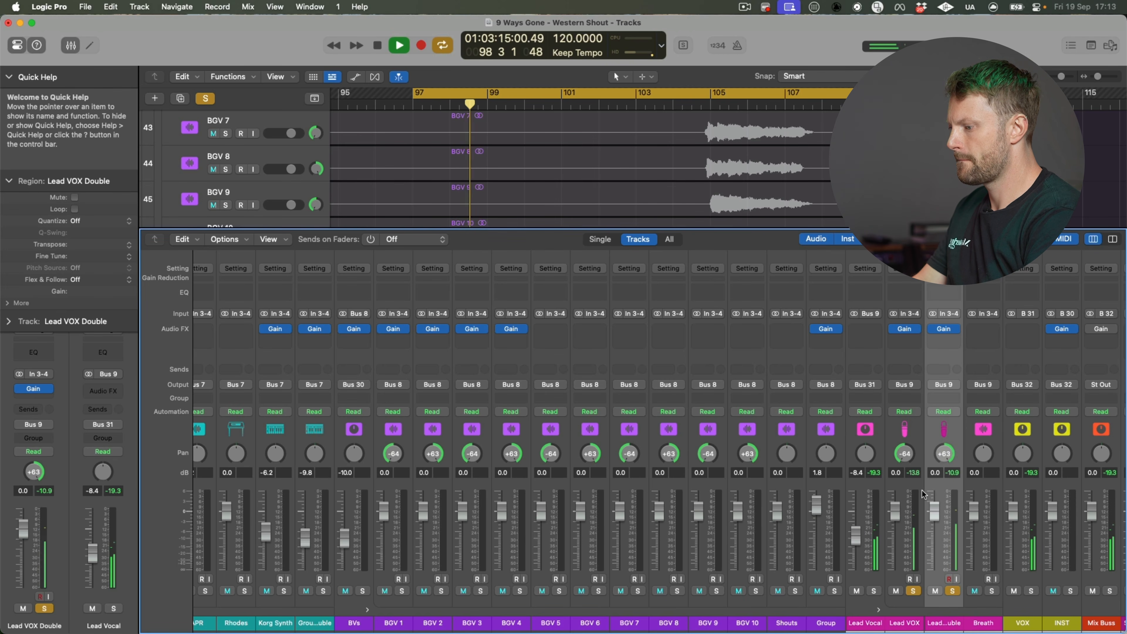
{"action": "key", "text": "space"}
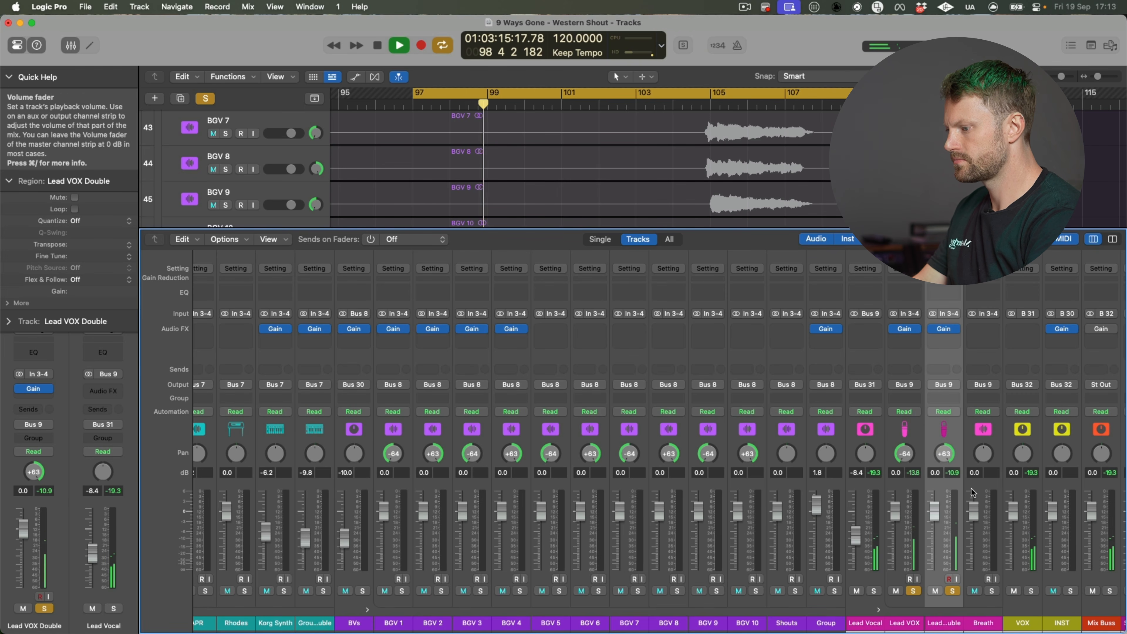
{"action": "key", "text": "space"}
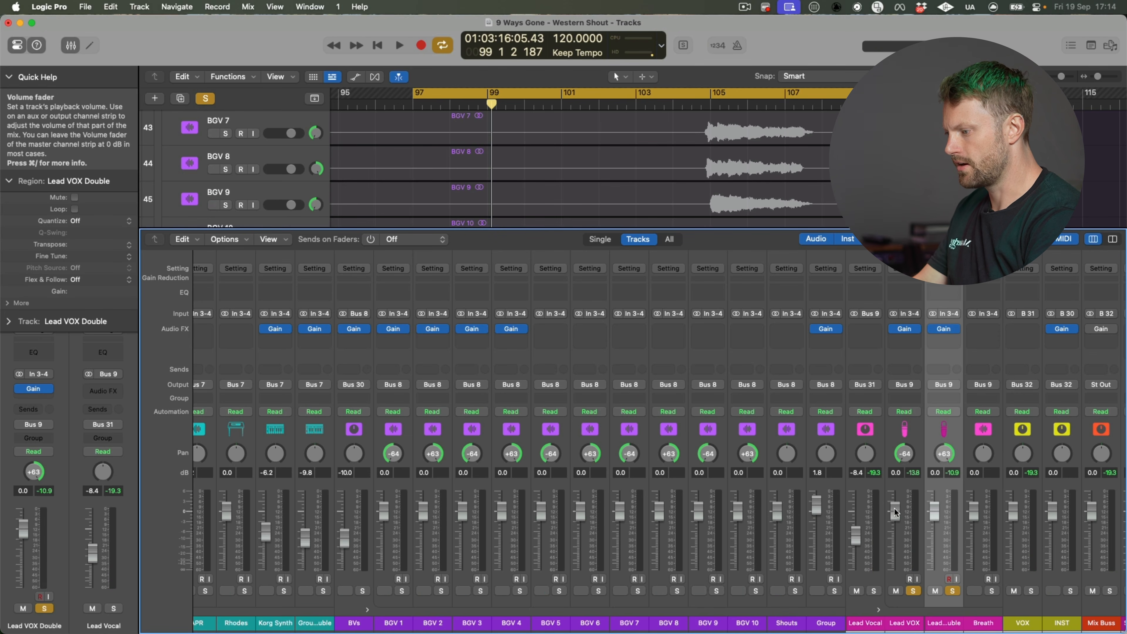
Step: Set the Gain plug-in on Lead VOX Double to -13.0 dB and compare its level with Lead VOX during playback
{"action": "left_click", "coordinate": [944, 329]}
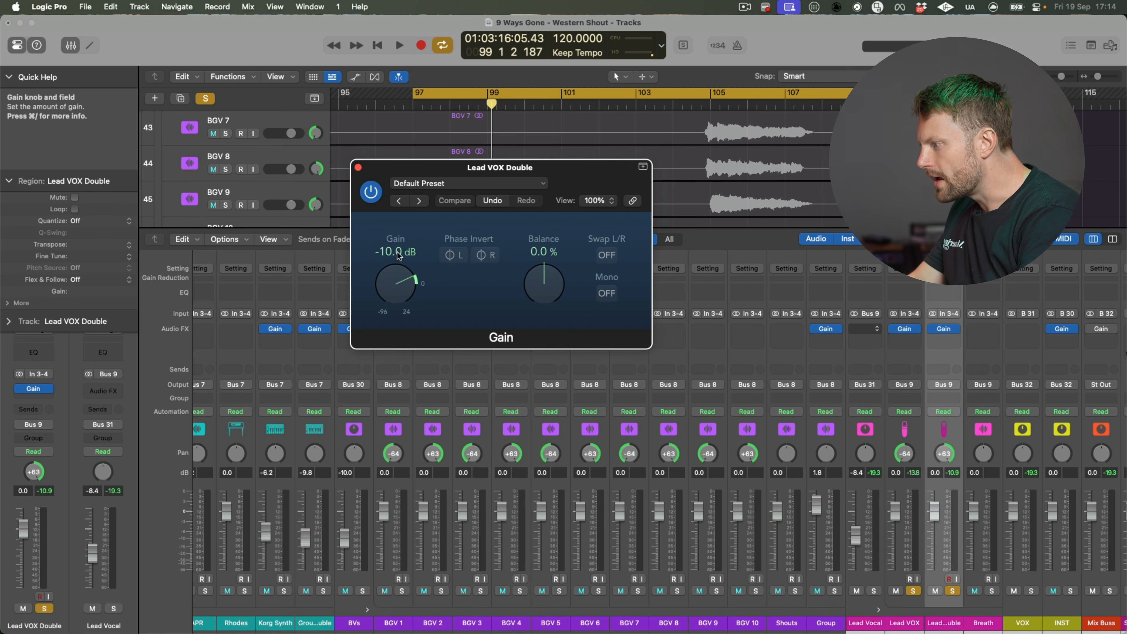
{"action": "key", "text": "space"}
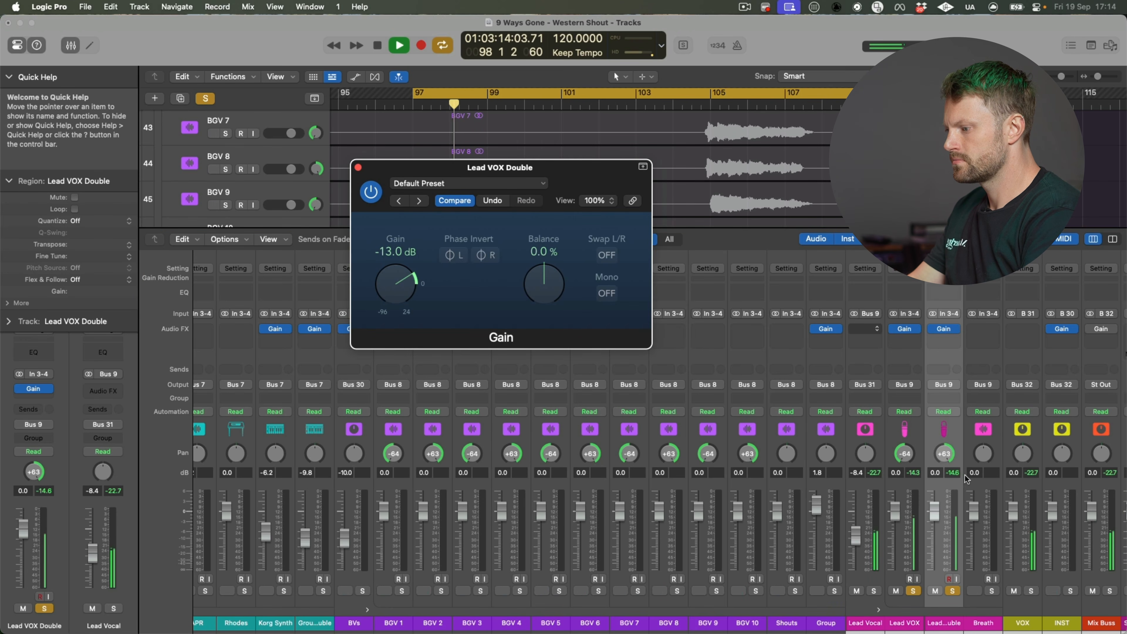
{"action": "key", "text": "space"}
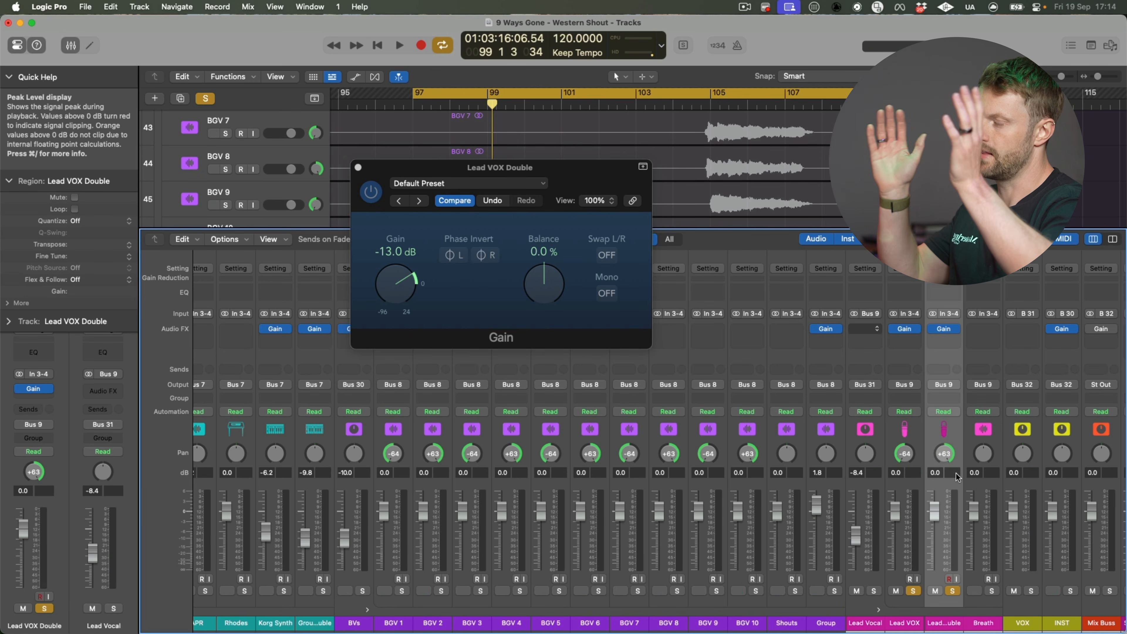
{"action": "key", "text": "space"}
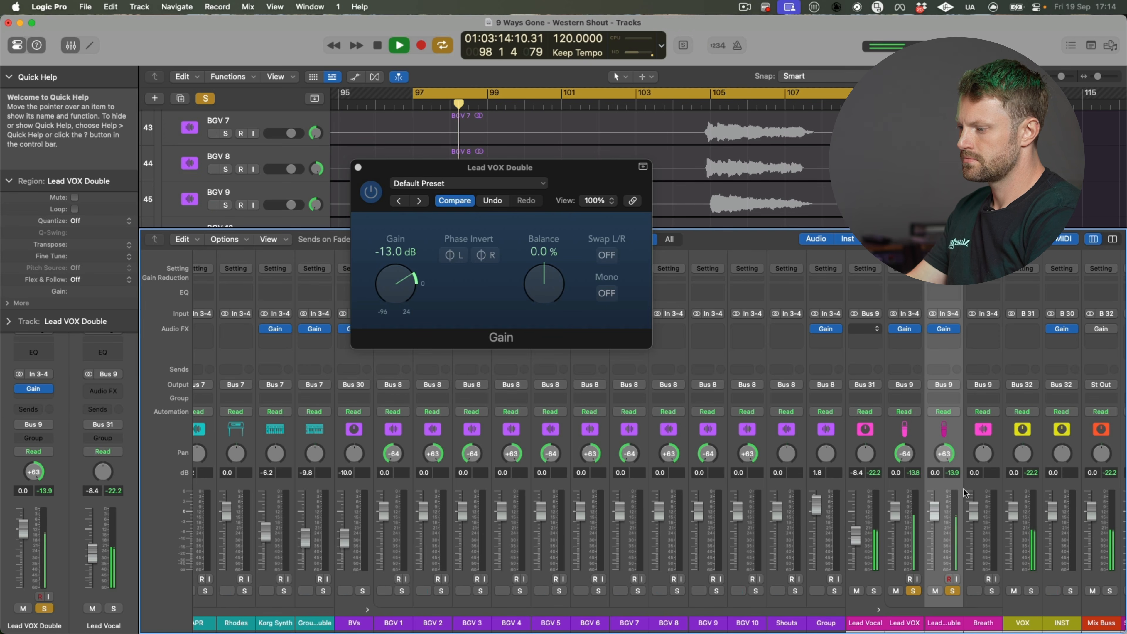
{"action": "key", "text": "space"}
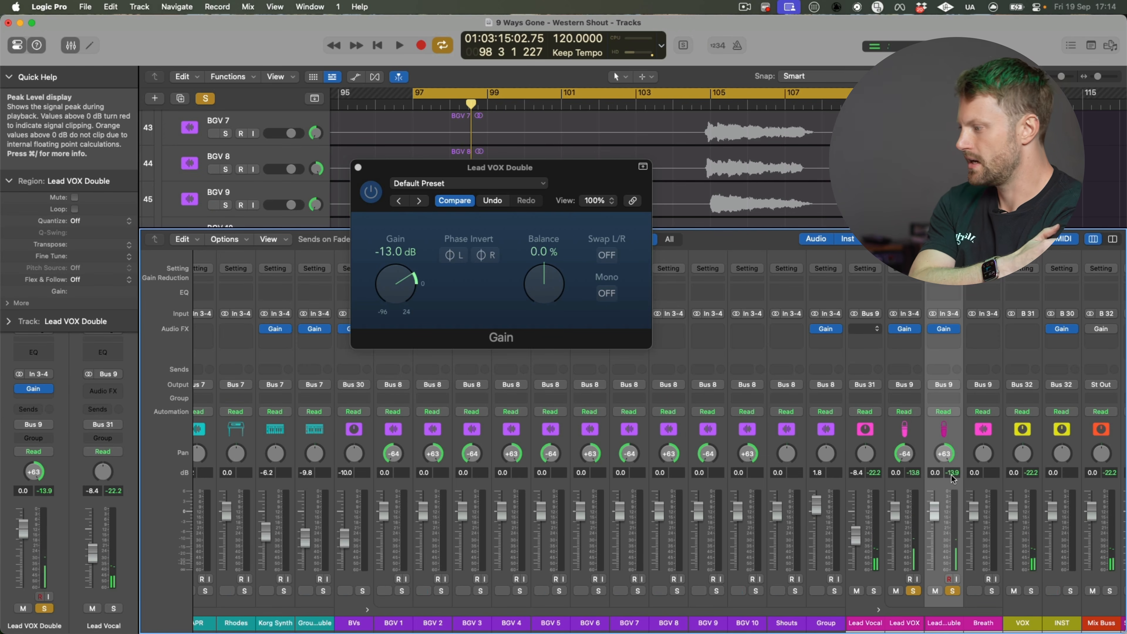
Step: Clear the solos on both lead vocal tracks and play the full mix from bar 97
{"action": "key", "text": "x"}
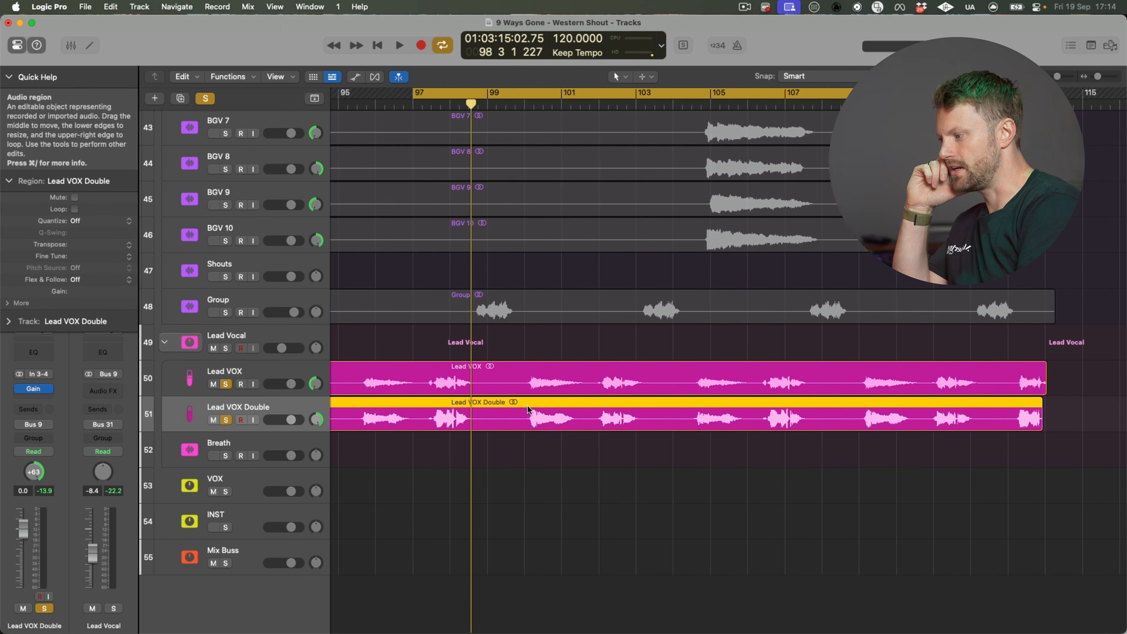
{"action": "scroll", "coordinate": [528, 409], "scroll_direction": "left", "scroll_amount": 2}
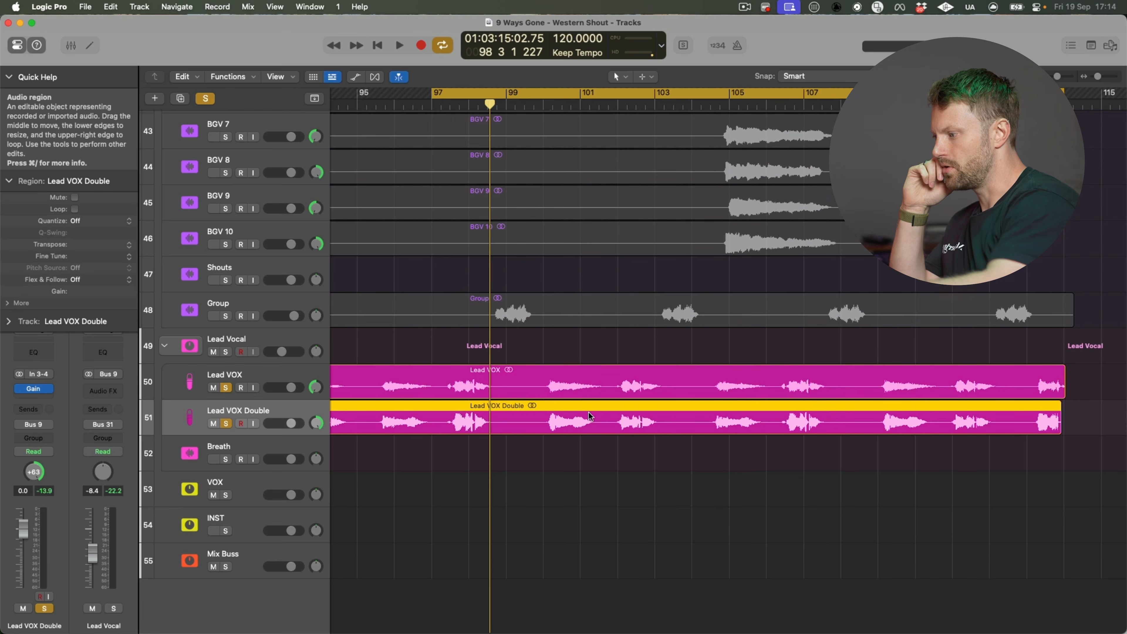
{"action": "key", "text": "x"}
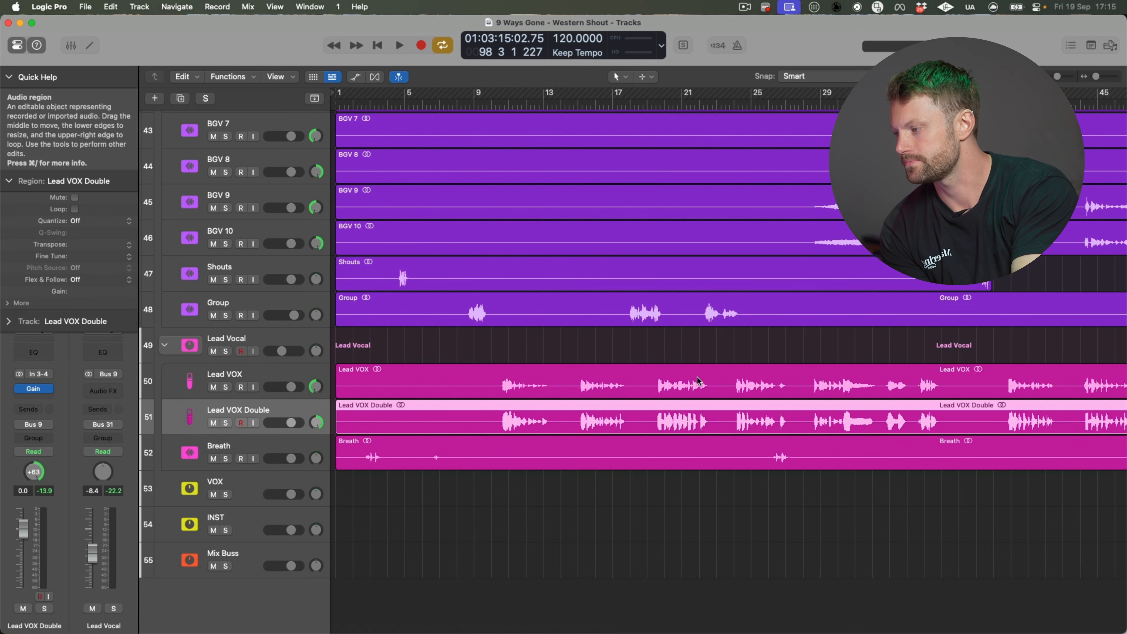
{"action": "key", "text": "space"}
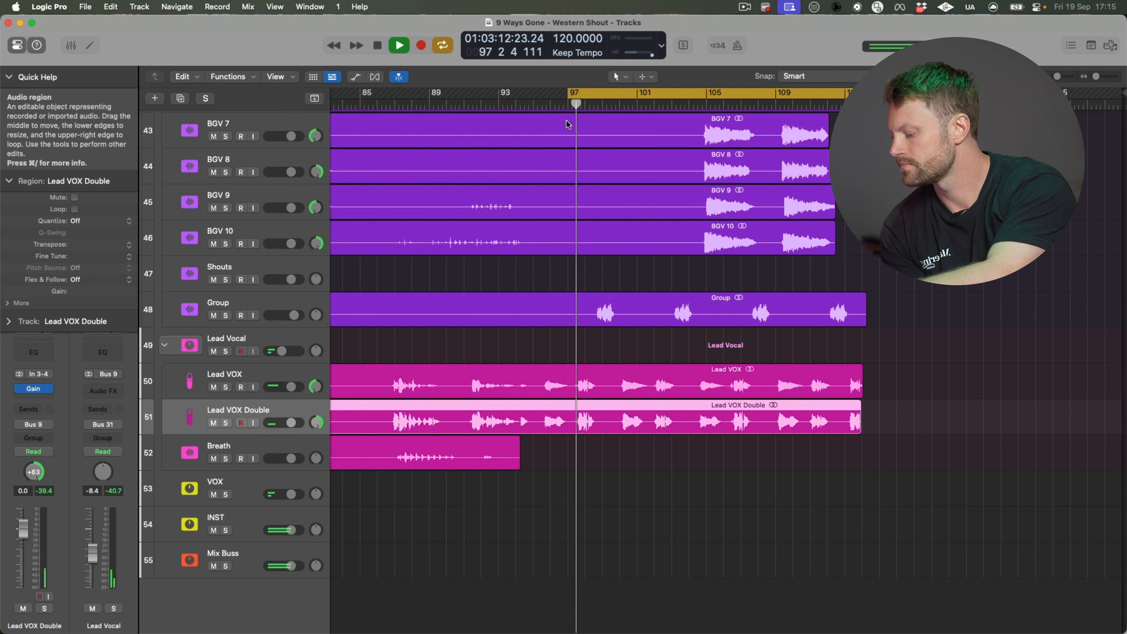
Step: Turn off cycle playback and listen to the full mix from around bar 15
{"action": "key", "text": "x"}
{"action": "key", "text": "x"}
{"action": "scroll", "coordinate": [466, 134], "scroll_direction": "left", "scroll_amount": 10}
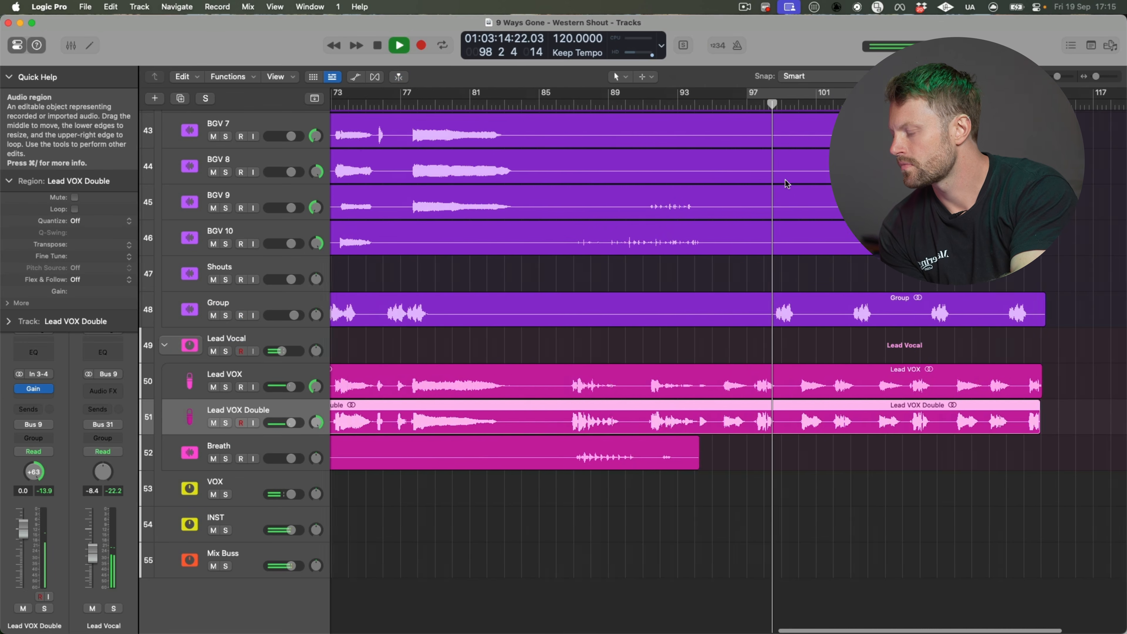
{"action": "scroll", "coordinate": [374, 144], "scroll_direction": "left", "scroll_amount": 15}
{"action": "left_click", "coordinate": [579, 105]}
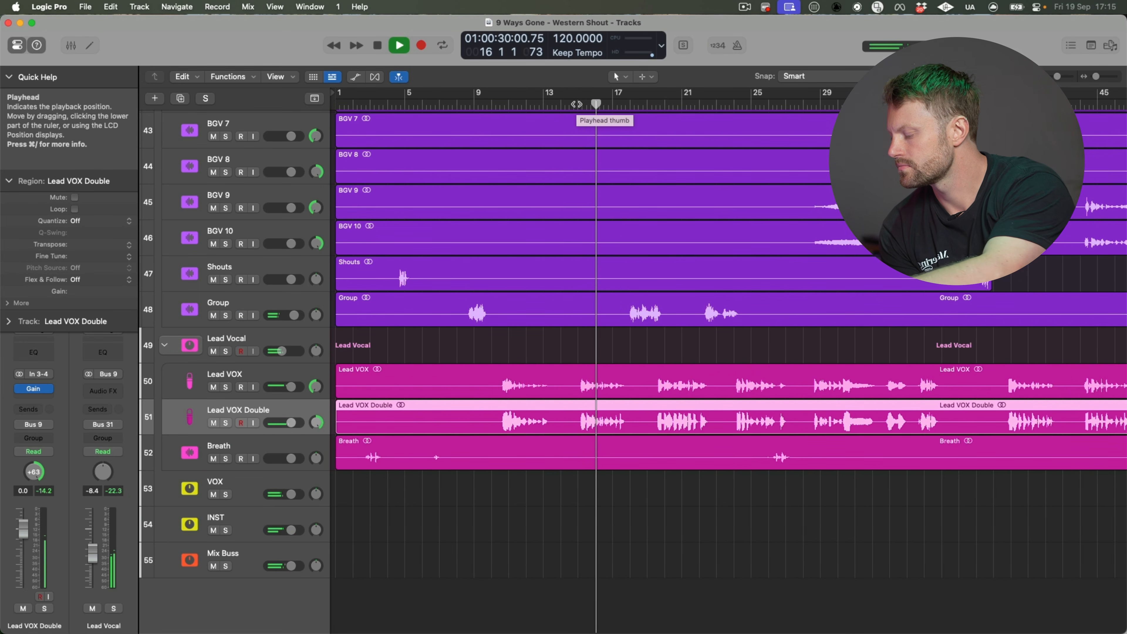
Step: Set the Breath track's fader to -16.0 dB while listening to its first breaths around bars 2 and 3
{"action": "key", "text": "space"}
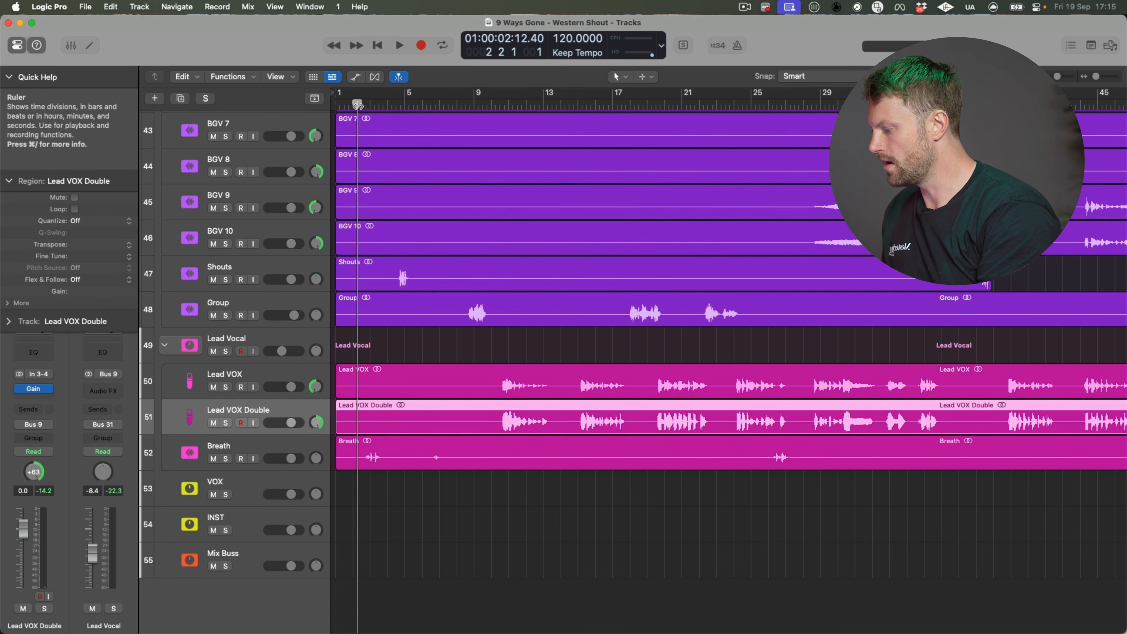
{"action": "scroll", "coordinate": [420, 240], "scroll_direction": "up", "scroll_amount": 5}
{"action": "left_click_drag", "start_coordinate": [282, 452], "coordinate": [283, 458]}
{"action": "key", "text": "space"}
{"action": "key", "text": "space"}
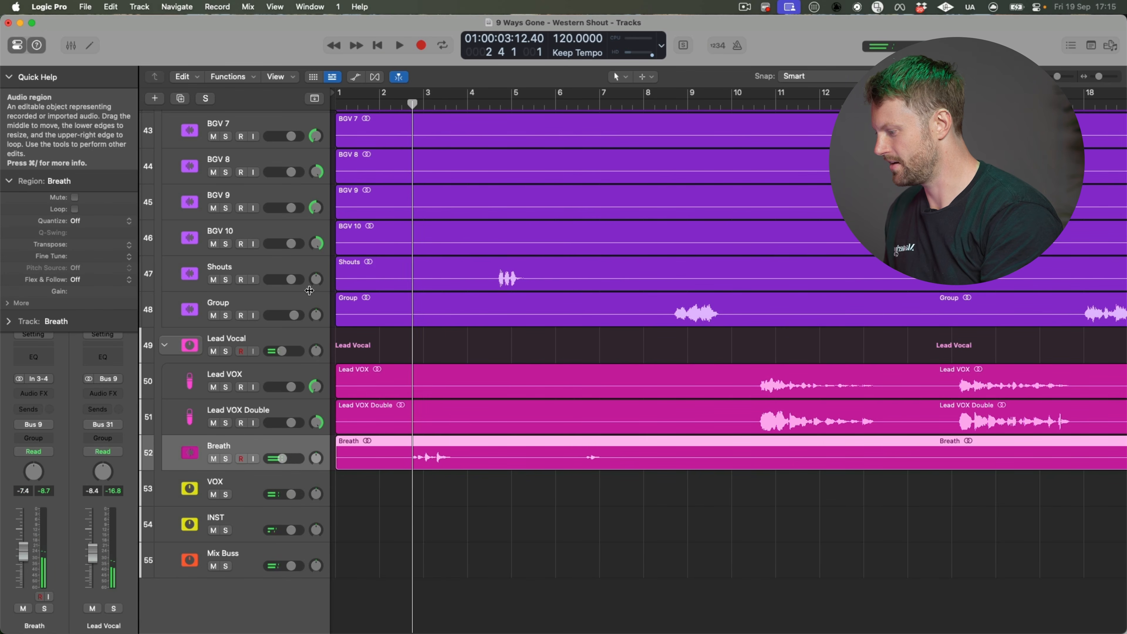
{"action": "key", "text": "space"}
{"action": "left_click_drag", "start_coordinate": [266, 459], "coordinate": [271, 464]}
{"action": "left_click", "coordinate": [389, 105]}
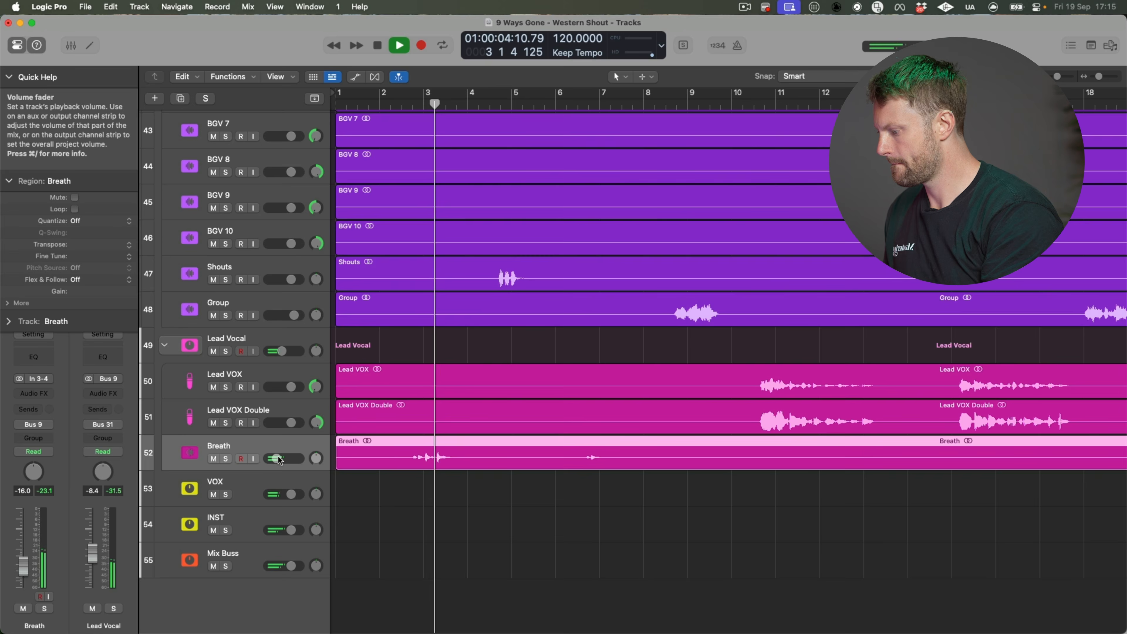
Step: Turn cycle playback back on, play the full mix from bar 97 and check the drum, bass and guitar channels
{"action": "key", "text": "super+Left"}
{"action": "key", "text": "super+Left"}
{"action": "key", "text": "super+Left"}
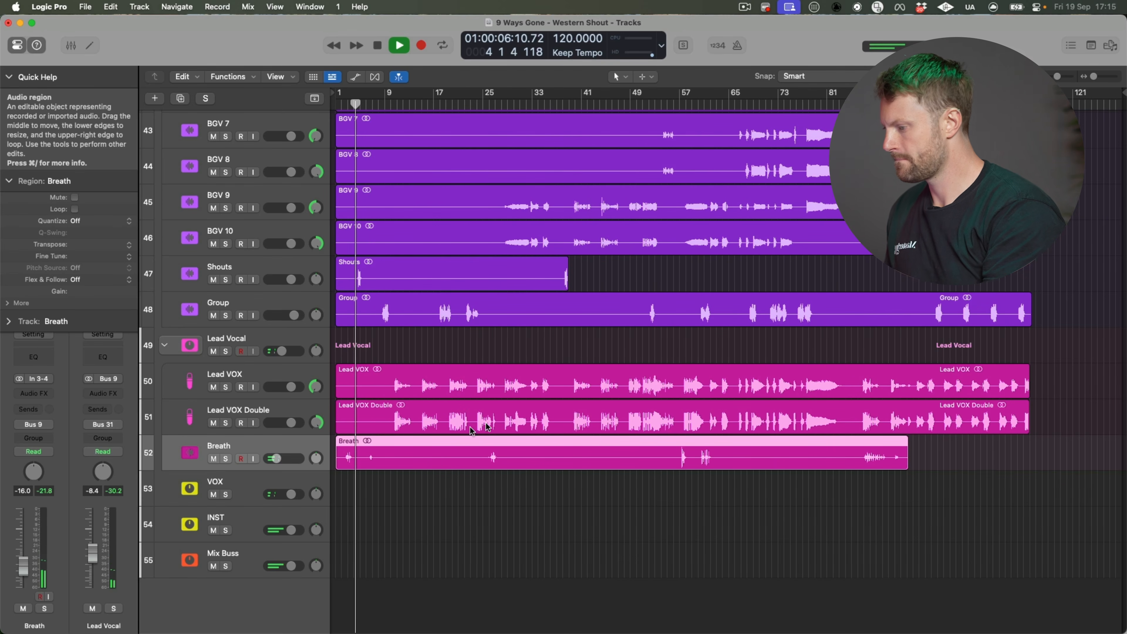
{"action": "key", "text": "space"}
{"action": "key", "text": "c"}
{"action": "key", "text": "space"}
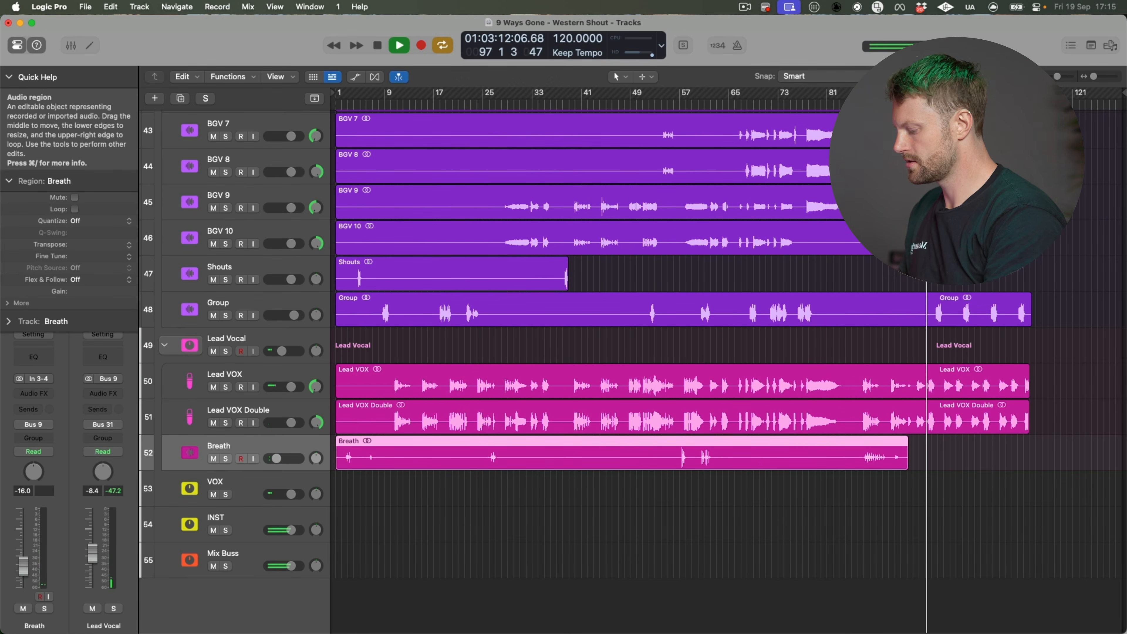
{"action": "key", "text": "x"}
{"action": "scroll", "coordinate": [794, 538], "scroll_direction": "left", "scroll_amount": 5}
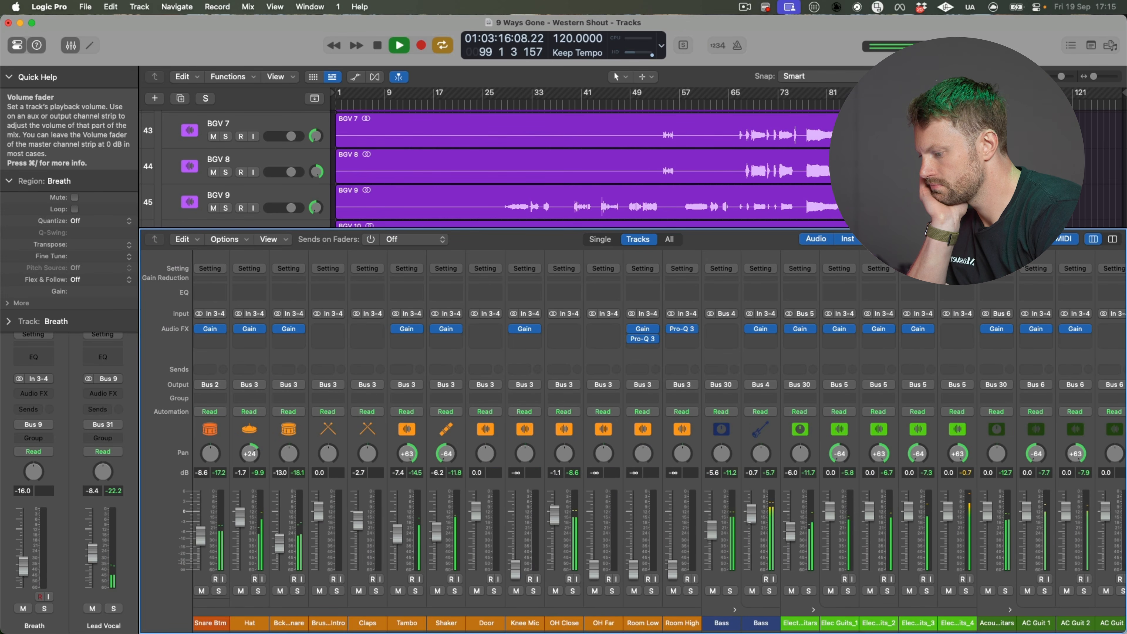
Step: Raise the Snare sub group's fader to 2.1 dB, checking the group soloed and within the full mix
{"action": "scroll", "coordinate": [750, 526], "scroll_direction": "left", "scroll_amount": 5}
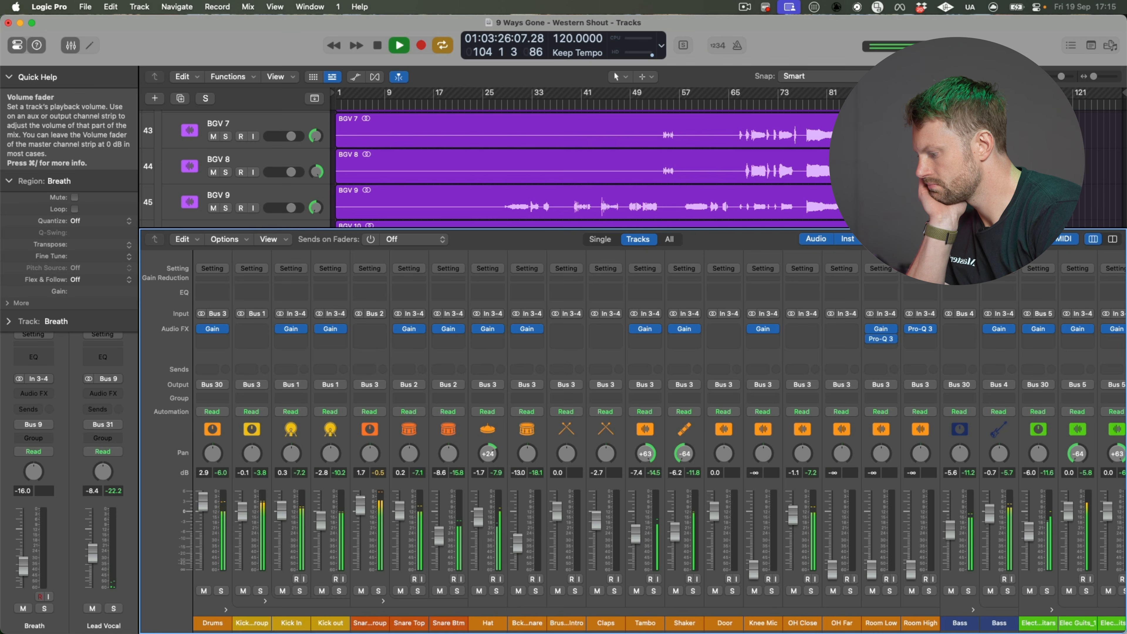
{"action": "left_click", "coordinate": [378, 591]}
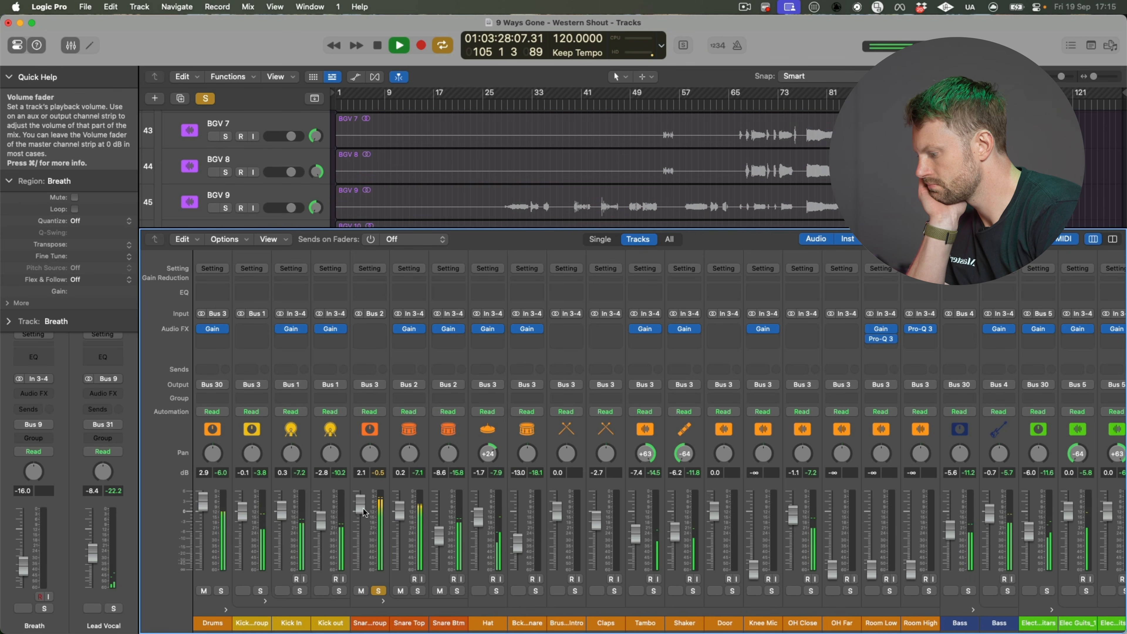
{"action": "left_click", "coordinate": [378, 590]}
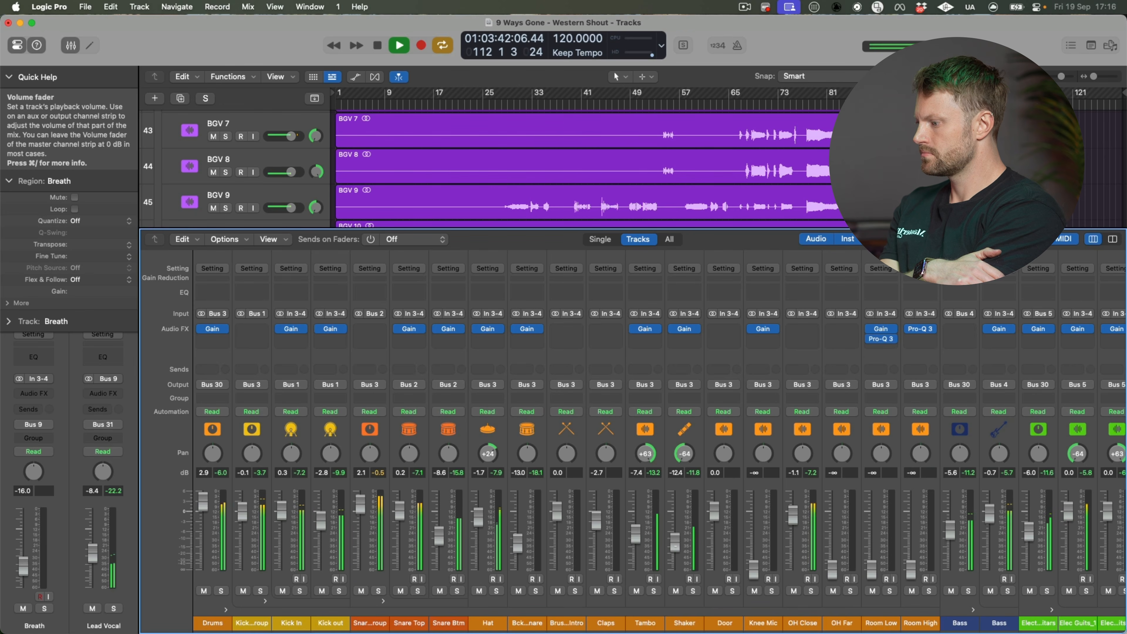
Step: Set the Shaker fader to -11.0 dB and compare the mix with the Tambo and OH Close channels muted and unmuted
{"action": "left_click", "coordinate": [636, 590]}
{"action": "left_click", "coordinate": [636, 590]}
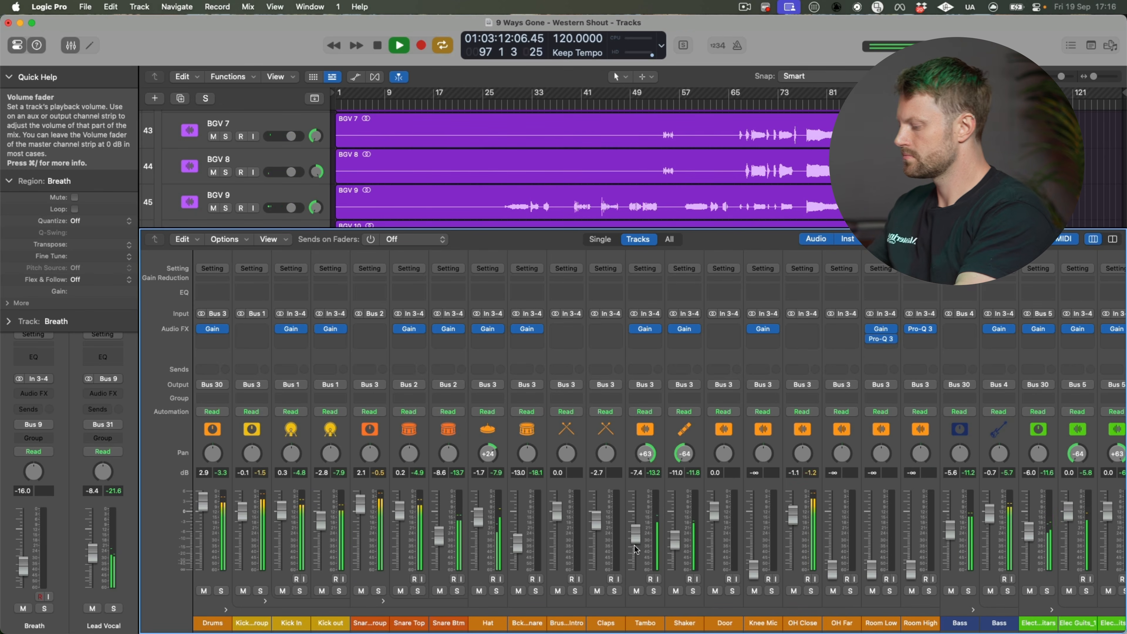
{"action": "left_click", "coordinate": [794, 592]}
{"action": "left_click", "coordinate": [793, 591]}
Step: Bring the Knee Mic channel up to -5.6 dB and stop playback
{"action": "key", "text": "space"}
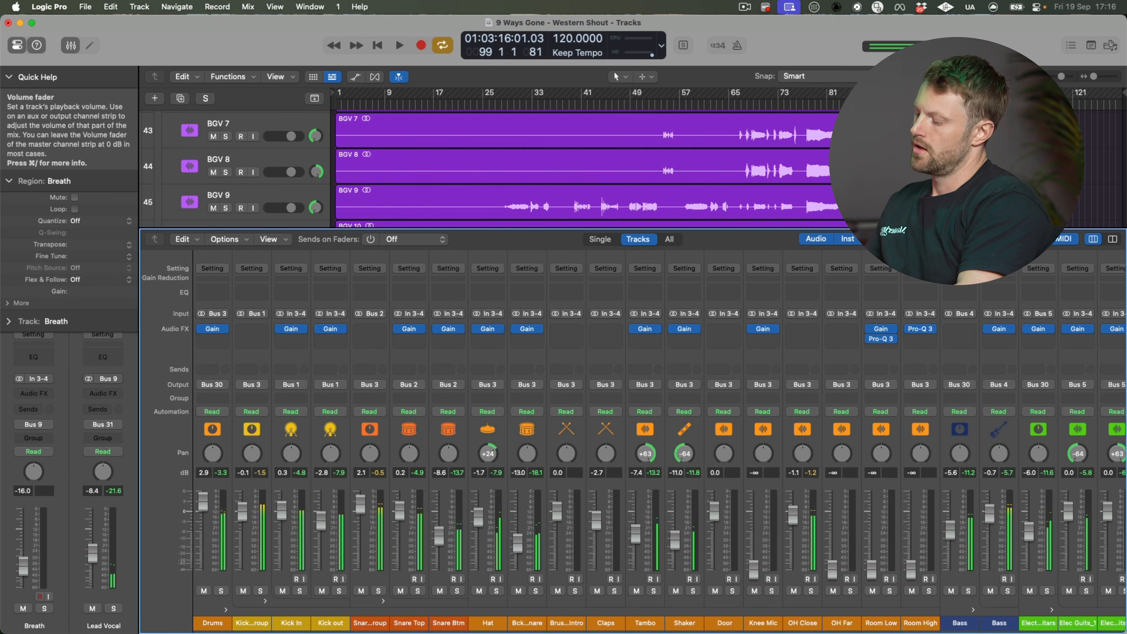
{"action": "scroll", "coordinate": [795, 579], "scroll_direction": "right", "scroll_amount": 4}
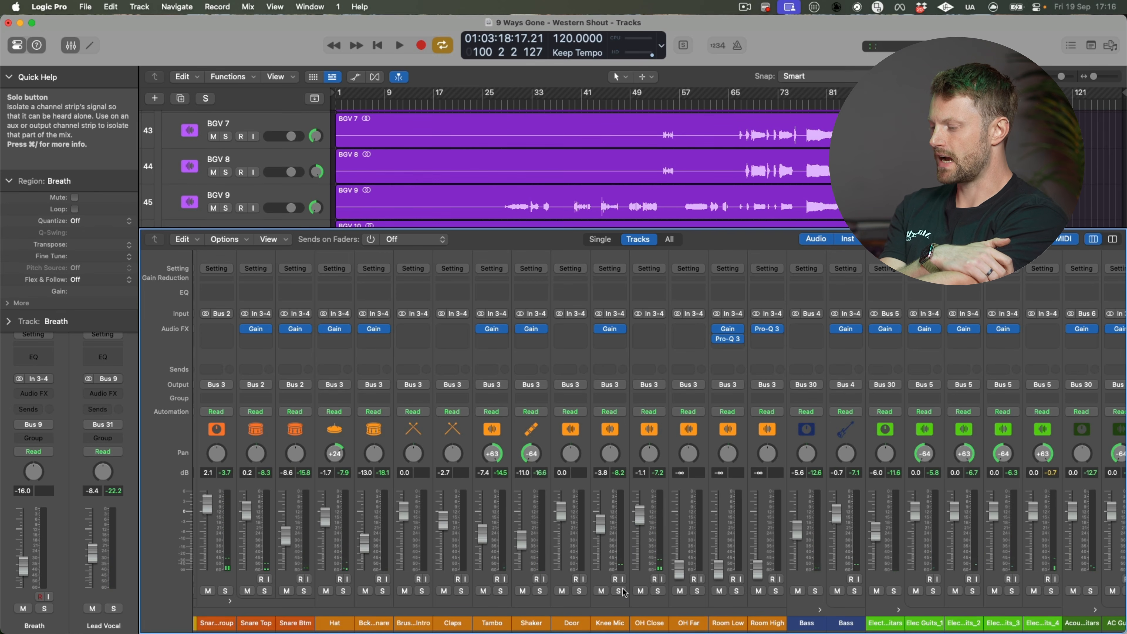
{"action": "key", "text": "space"}
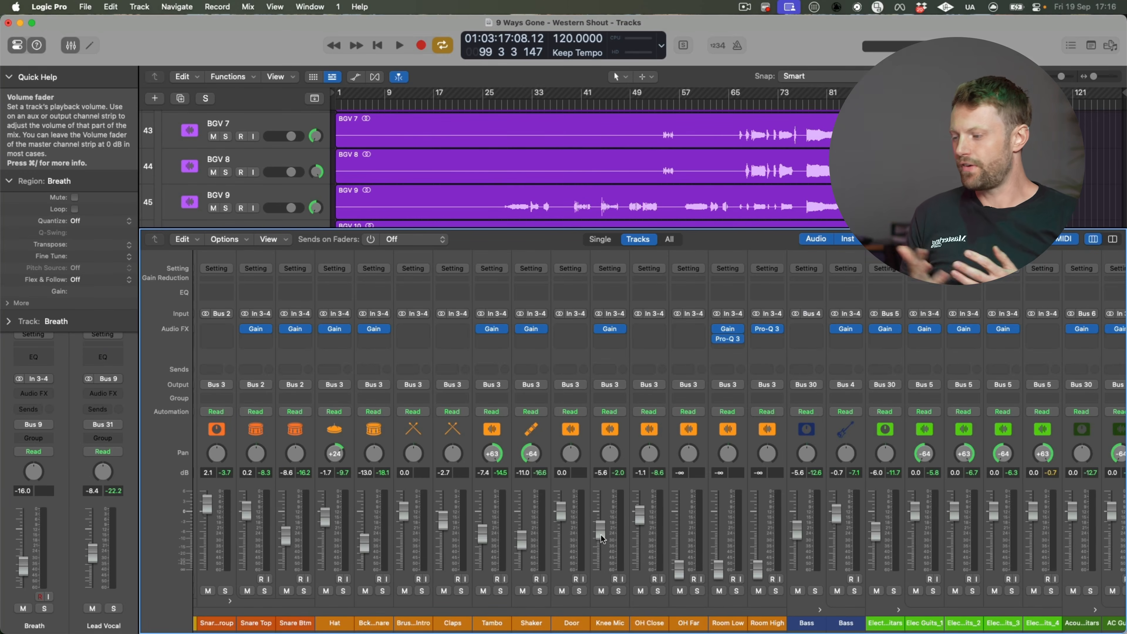
Step: Hide the mixer, turn off cycle playback and listen from around bar 77 while checking the track levels from vocals up to drums
{"action": "key", "text": "x"}
{"action": "key", "text": "c"}
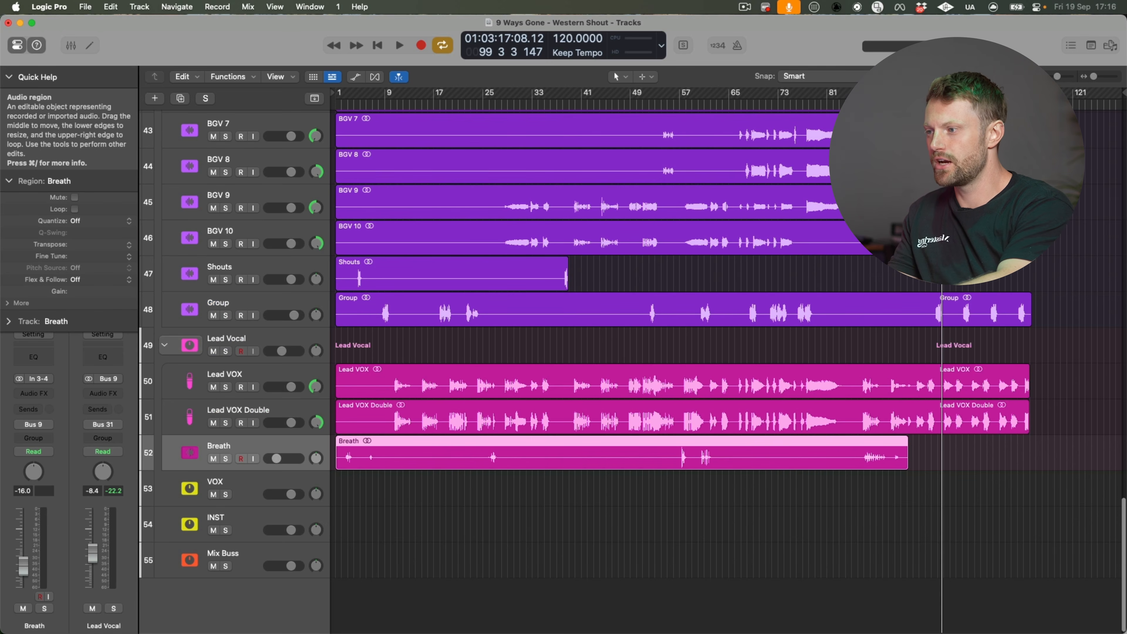
{"action": "left_click", "coordinate": [807, 102]}
{"action": "key", "text": "space"}
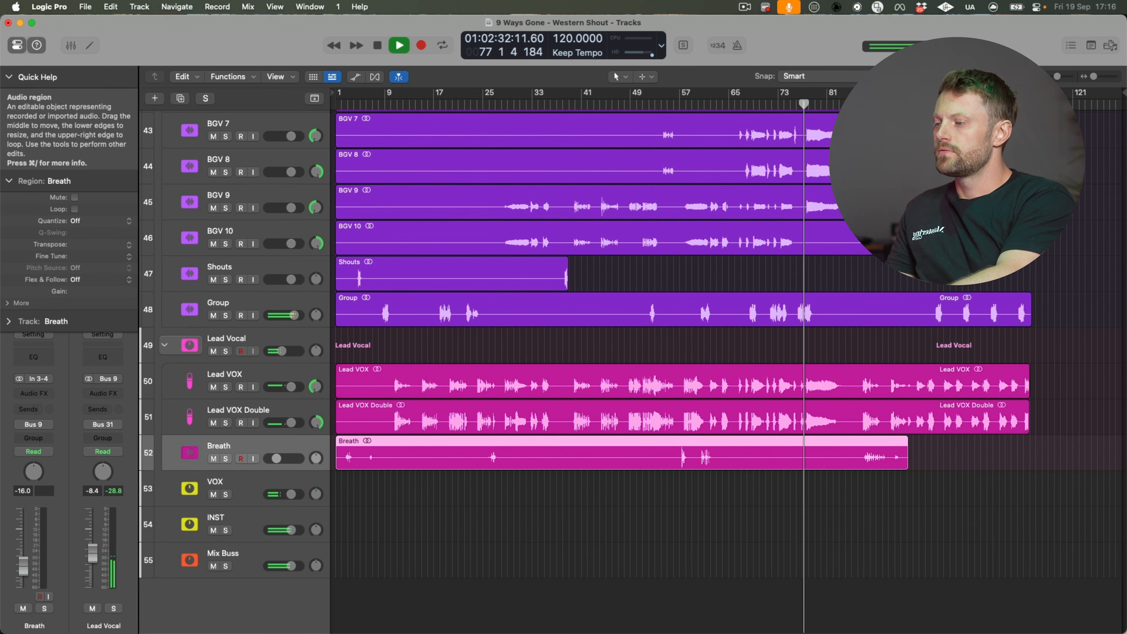
{"action": "scroll", "coordinate": [683, 356], "scroll_direction": "up", "scroll_amount": 10}
{"action": "scroll", "coordinate": [683, 355], "scroll_direction": "up", "scroll_amount": 5}
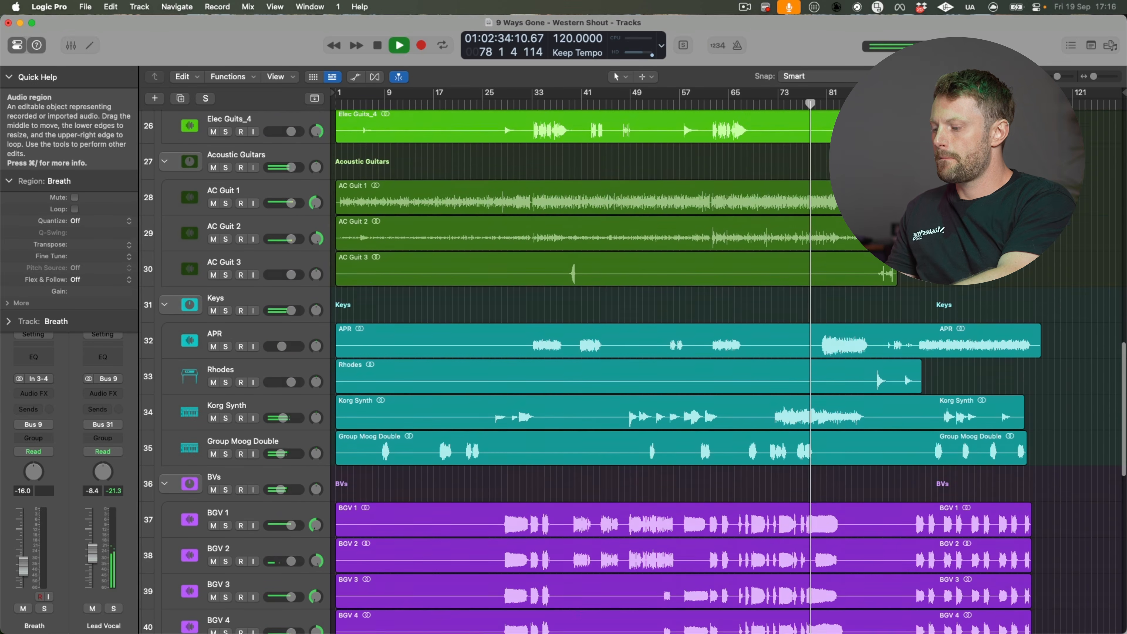
{"action": "left_click", "coordinate": [85, 7]}
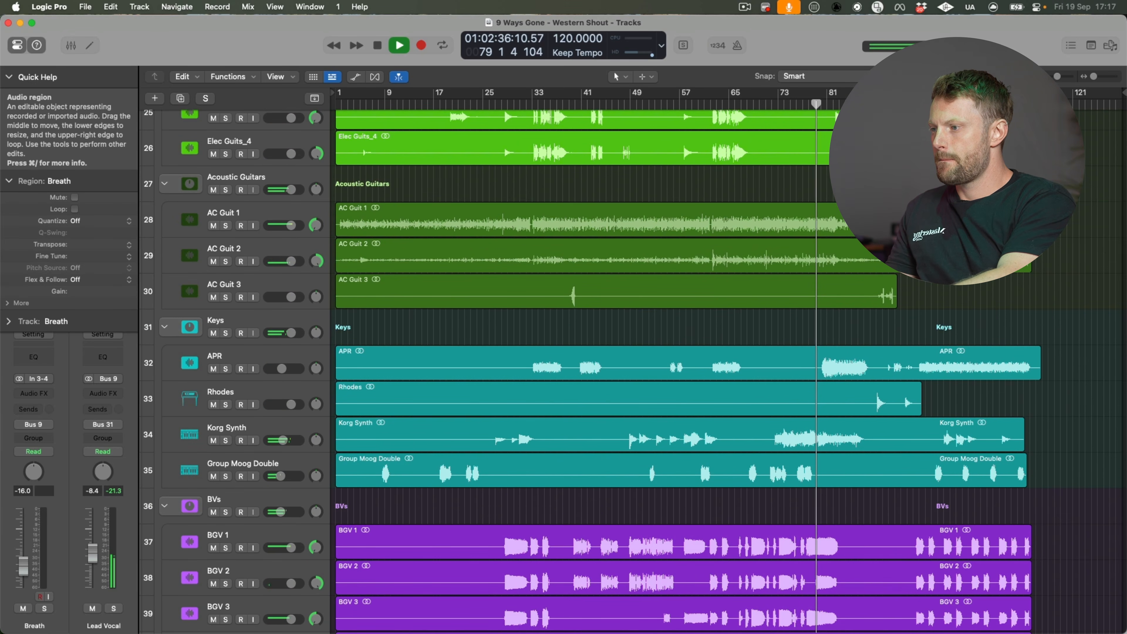
{"action": "scroll", "coordinate": [683, 436], "scroll_direction": "up", "scroll_amount": 14}
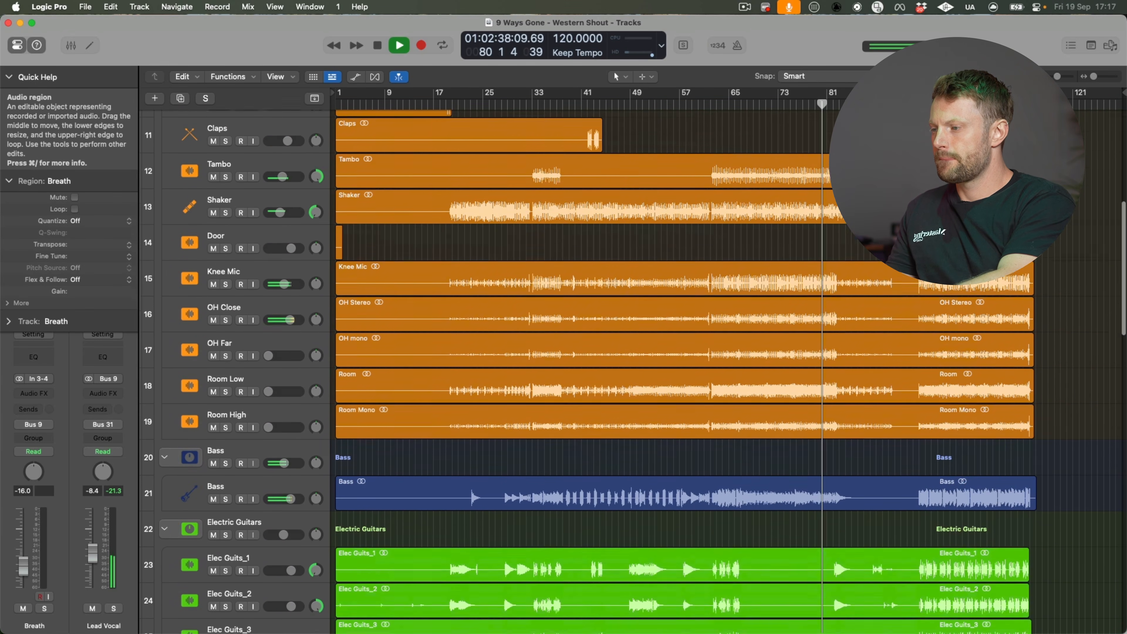
{"action": "scroll", "coordinate": [682, 594], "scroll_direction": "up", "scroll_amount": 2}
Step: Play from around bar 65 and check the Lead Vocal stack soloed, including its later section around bar 86
{"action": "left_click", "coordinate": [735, 102]}
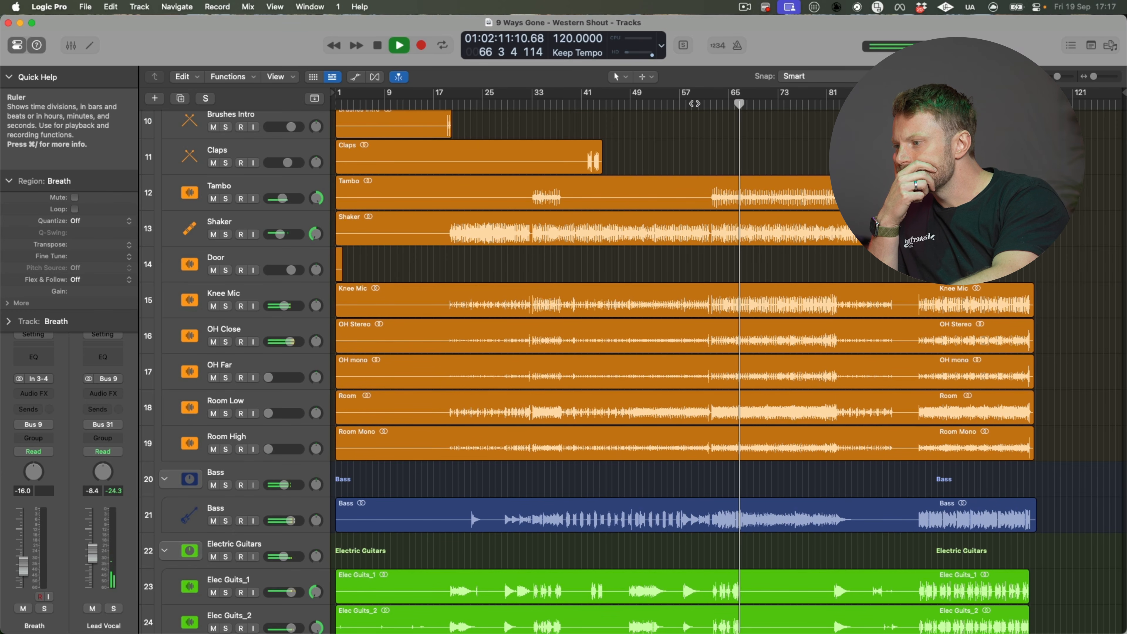
{"action": "scroll", "coordinate": [232, 353], "scroll_direction": "down", "scroll_amount": 20}
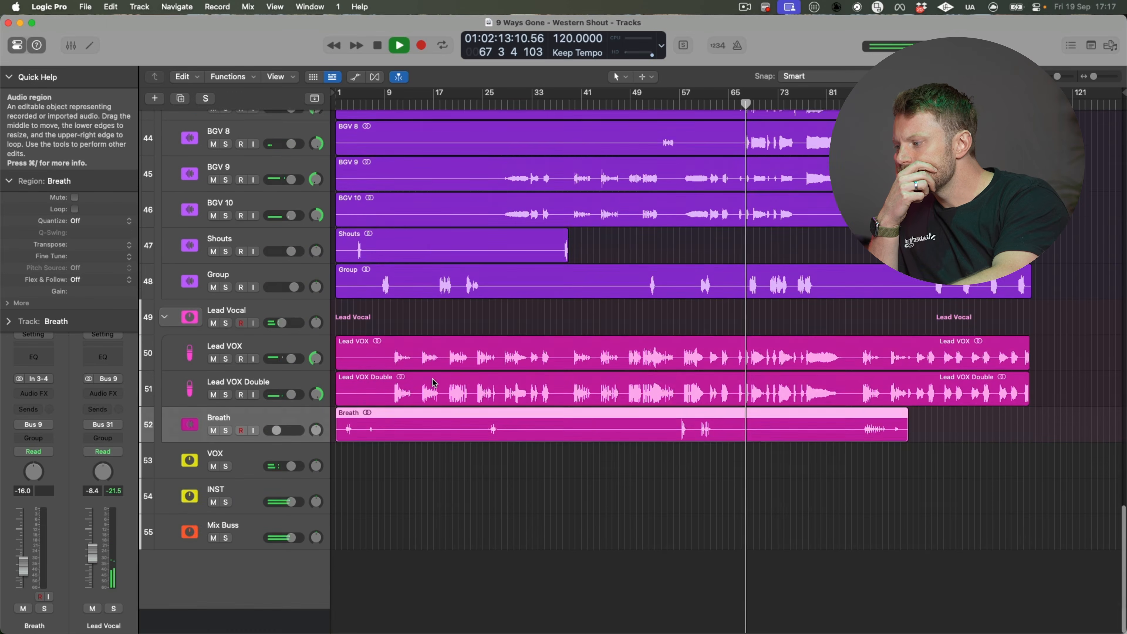
{"action": "left_click", "coordinate": [224, 349]}
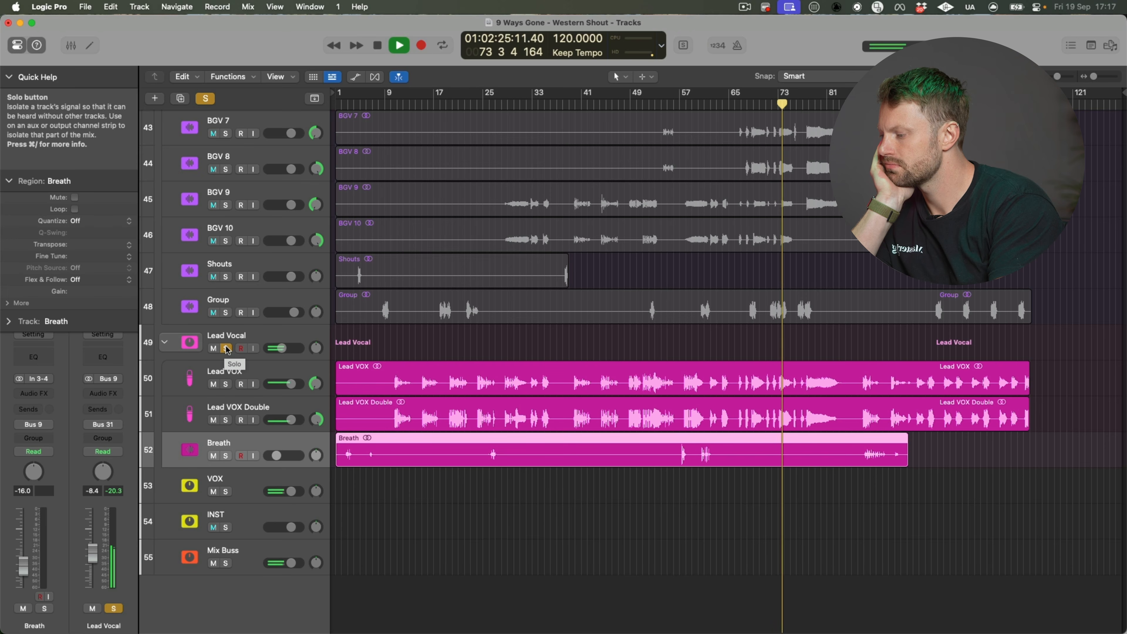
{"action": "left_click", "coordinate": [903, 100]}
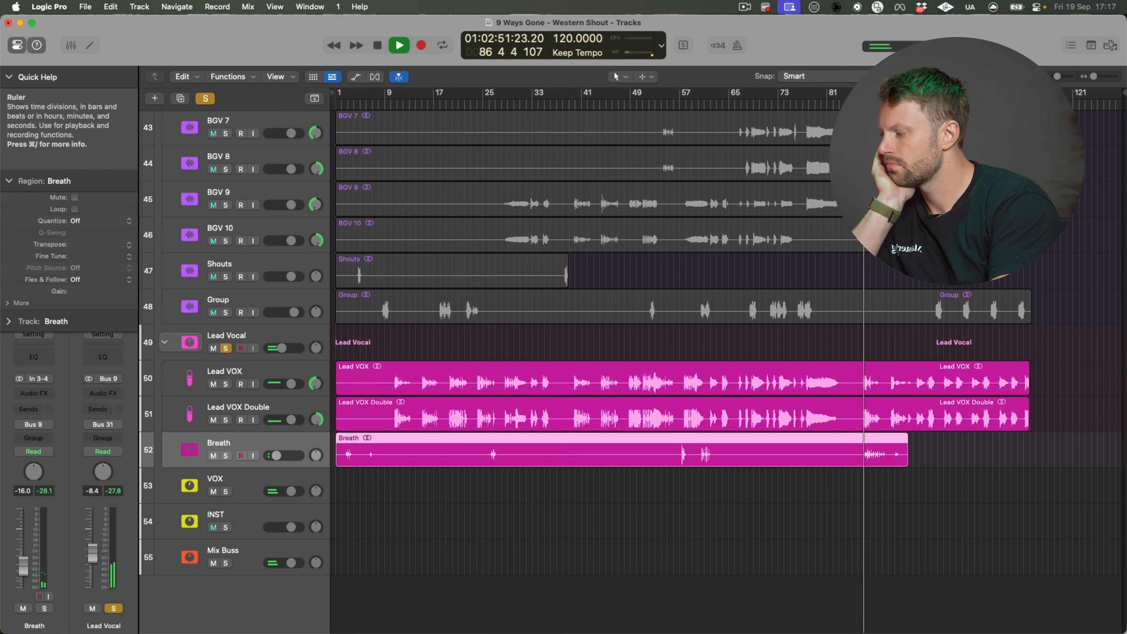
{"action": "left_click", "coordinate": [226, 349]}
Step: Lower the Breath track's fader to -20.0 dB and listen to the full mix up to bar 95
{"action": "mouse_move", "coordinate": [275, 455]}
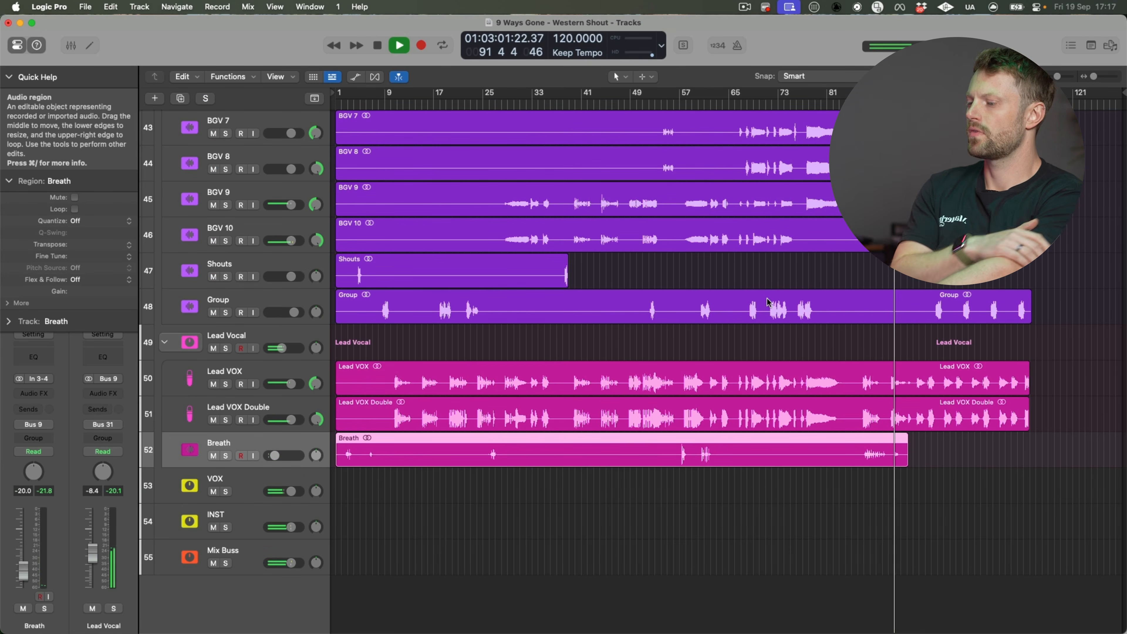
{"action": "scroll", "coordinate": [857, 313], "scroll_direction": "up", "scroll_amount": 4}
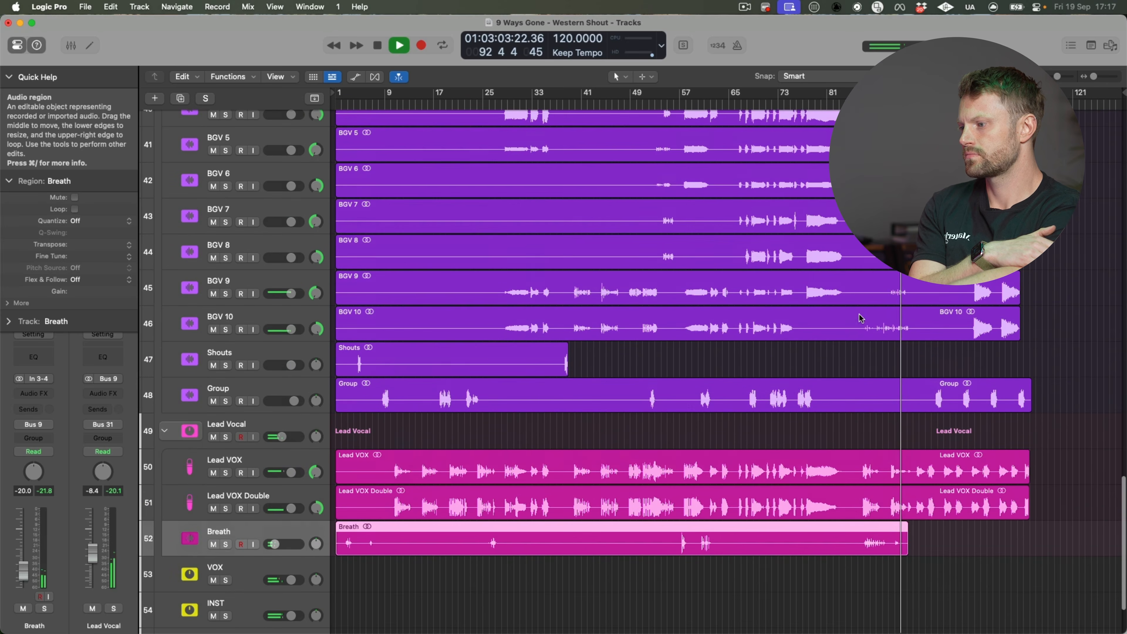
{"action": "scroll", "coordinate": [868, 344], "scroll_direction": "up", "scroll_amount": 5}
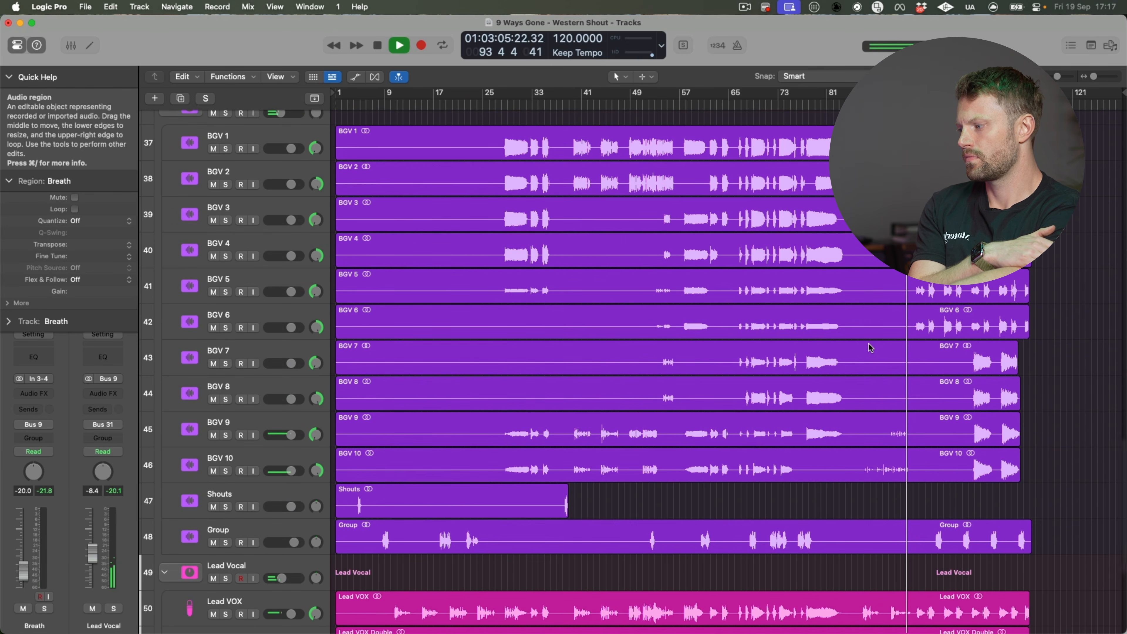
{"action": "scroll", "coordinate": [868, 344], "scroll_direction": "down", "scroll_amount": 4}
{"action": "scroll", "coordinate": [868, 344], "scroll_direction": "up", "scroll_amount": 20}
{"action": "key", "text": "space"}
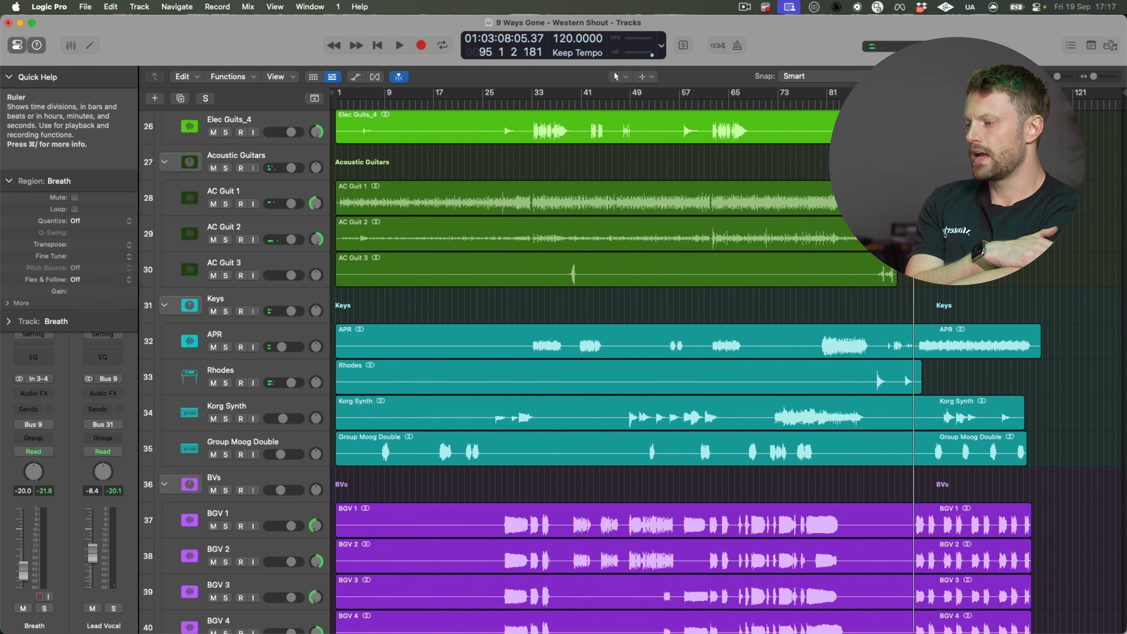
Step: Play the quiet section around bar 89 and lower the Rhodes track's fader to -15.2 dB
{"action": "left_click", "coordinate": [875, 94]}
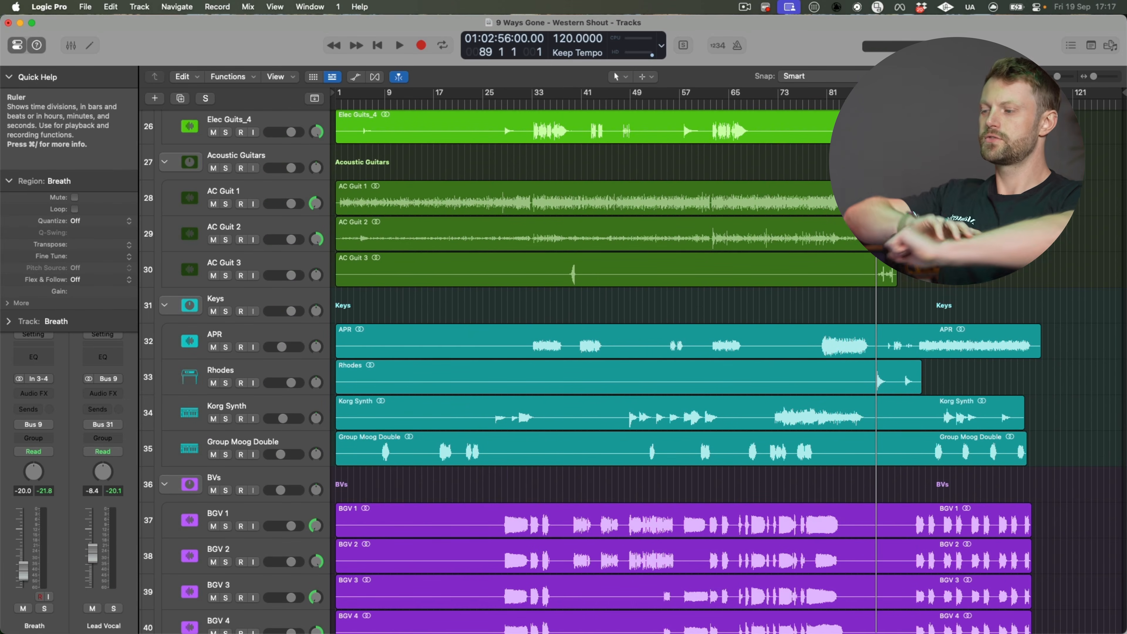
{"action": "key", "text": "space"}
{"action": "scroll", "coordinate": [959, 347], "scroll_direction": "up", "scroll_amount": 14}
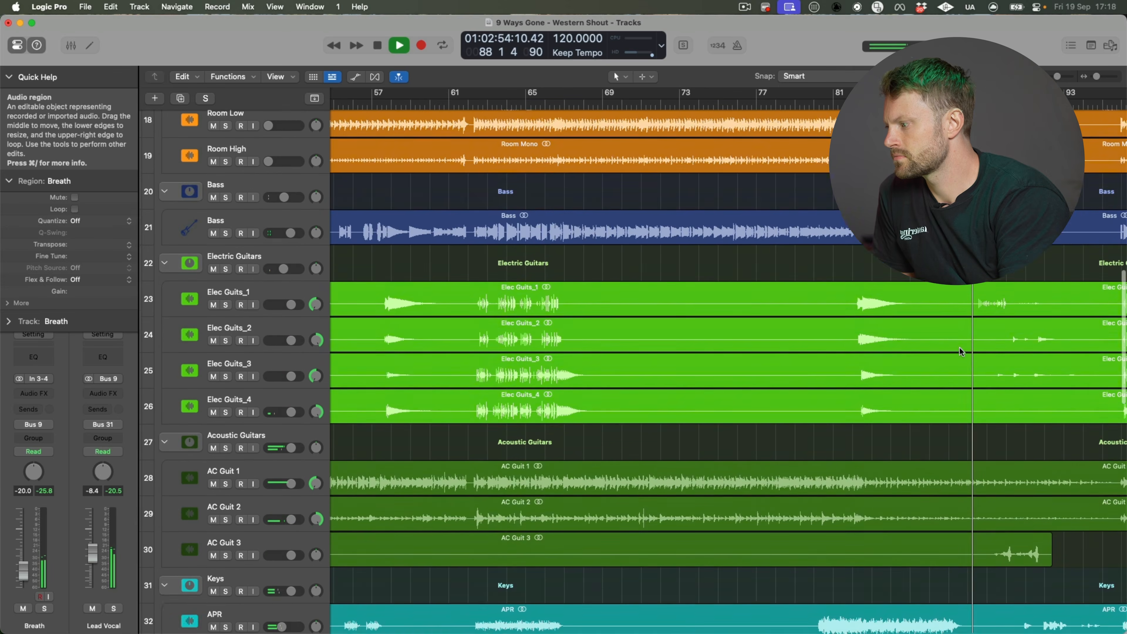
{"action": "scroll", "coordinate": [960, 348], "scroll_direction": "up", "scroll_amount": 7}
{"action": "scroll", "coordinate": [960, 348], "scroll_direction": "down", "scroll_amount": 20}
{"action": "scroll", "coordinate": [960, 348], "scroll_direction": "up", "scroll_amount": 5}
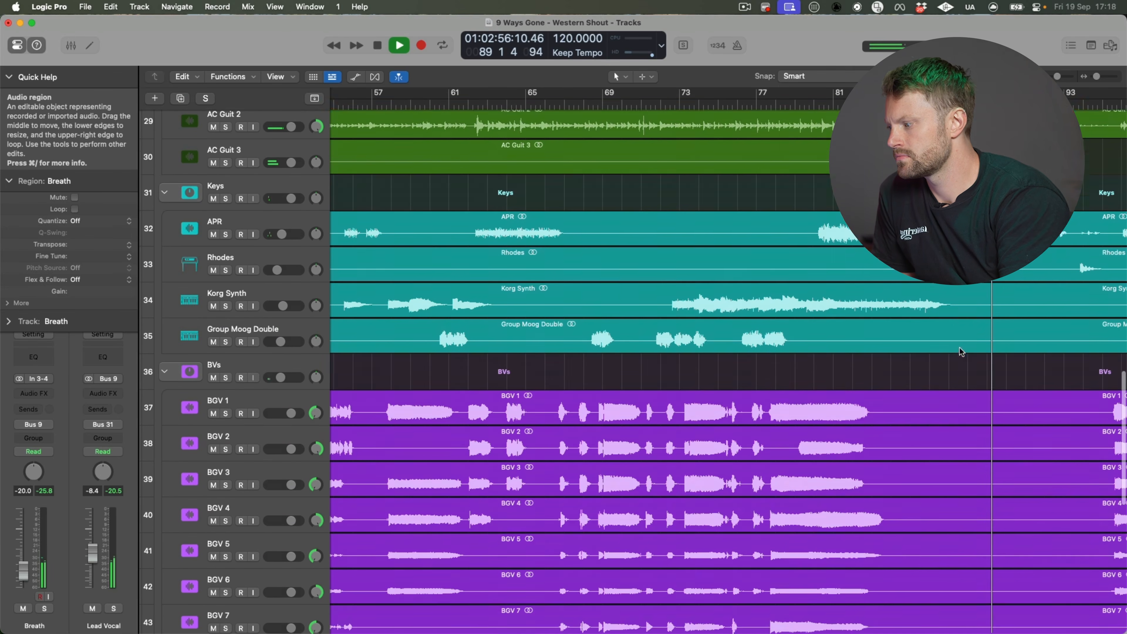
Step: Set the AC Guit 3 fader to -10.2 dB, replaying its part from bar 89 to judge the level
{"action": "scroll", "coordinate": [305, 358], "scroll_direction": "up", "scroll_amount": 5}
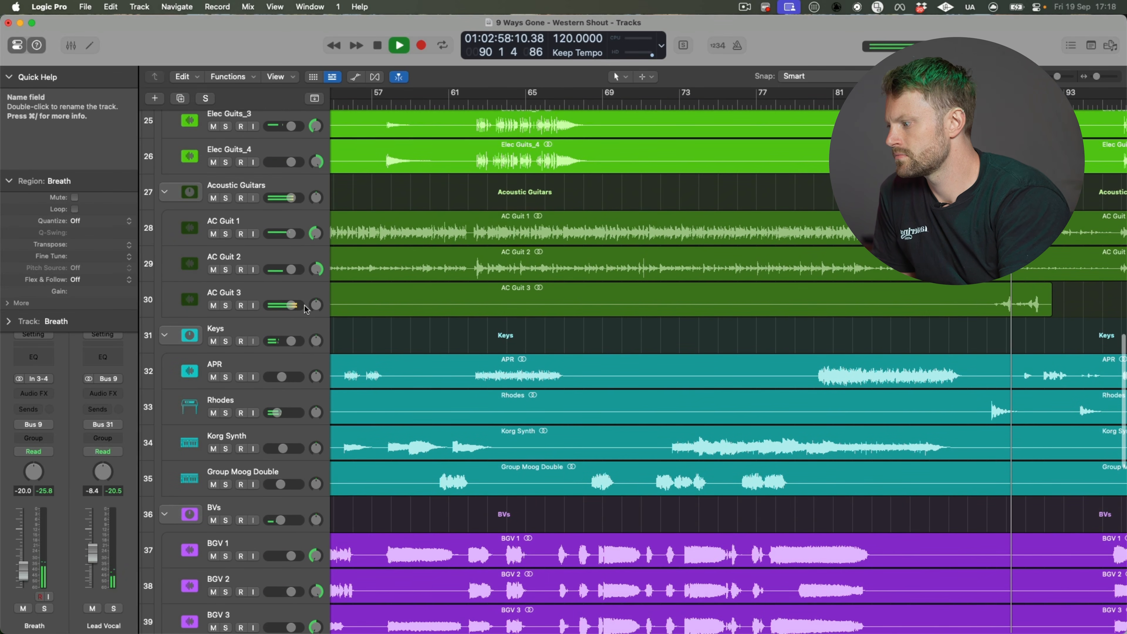
{"action": "mouse_move", "coordinate": [291, 305]}
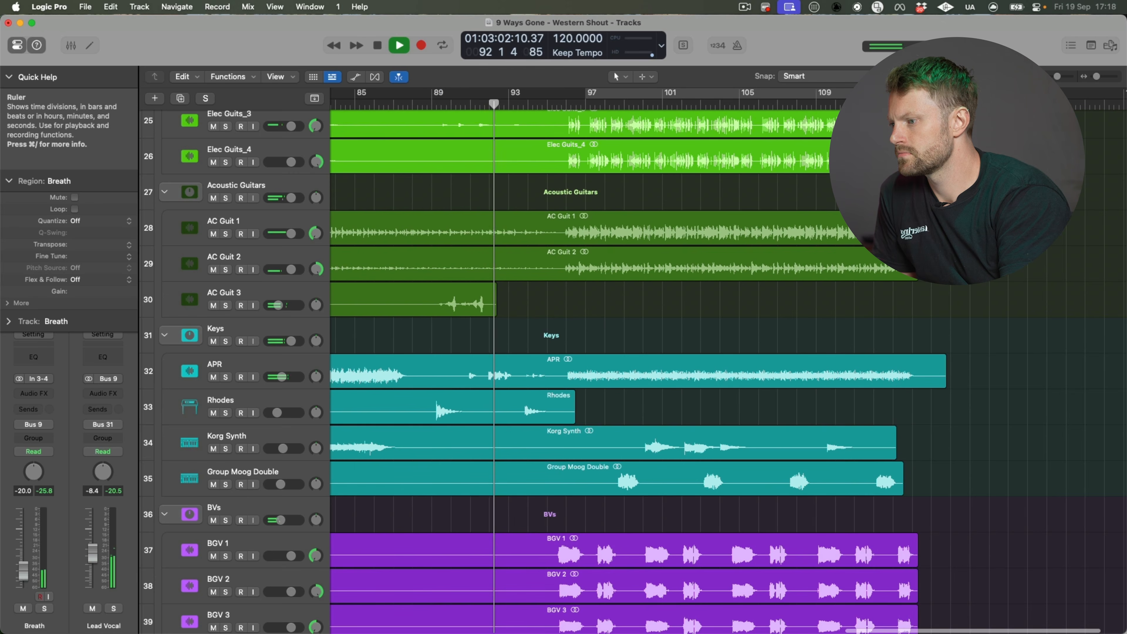
{"action": "left_click", "coordinate": [430, 103]}
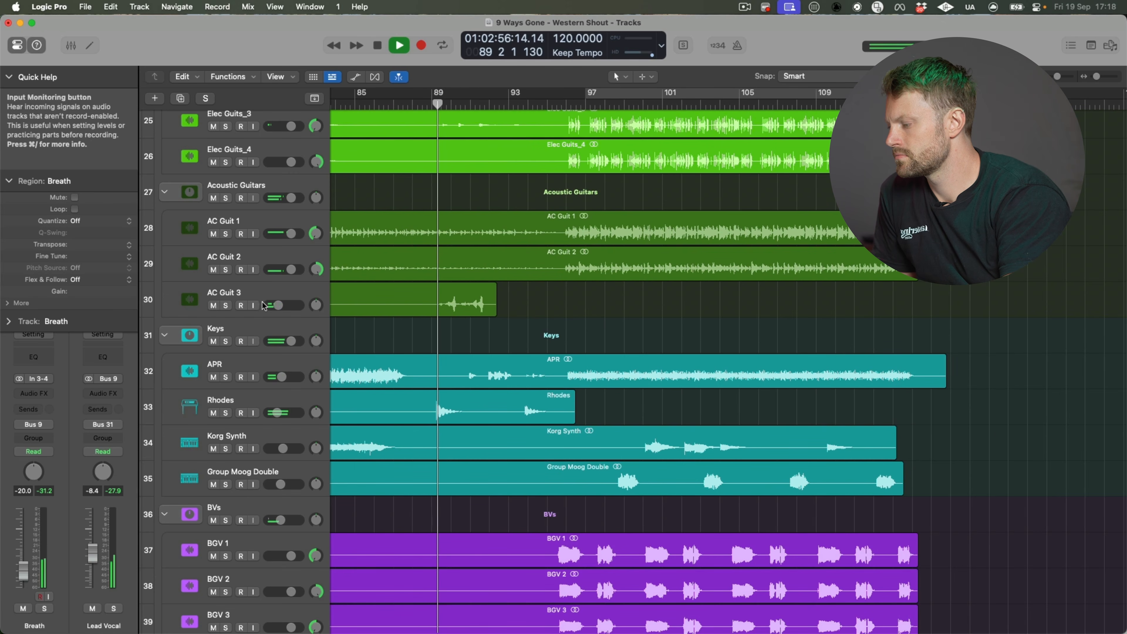
{"action": "mouse_move", "coordinate": [278, 305]}
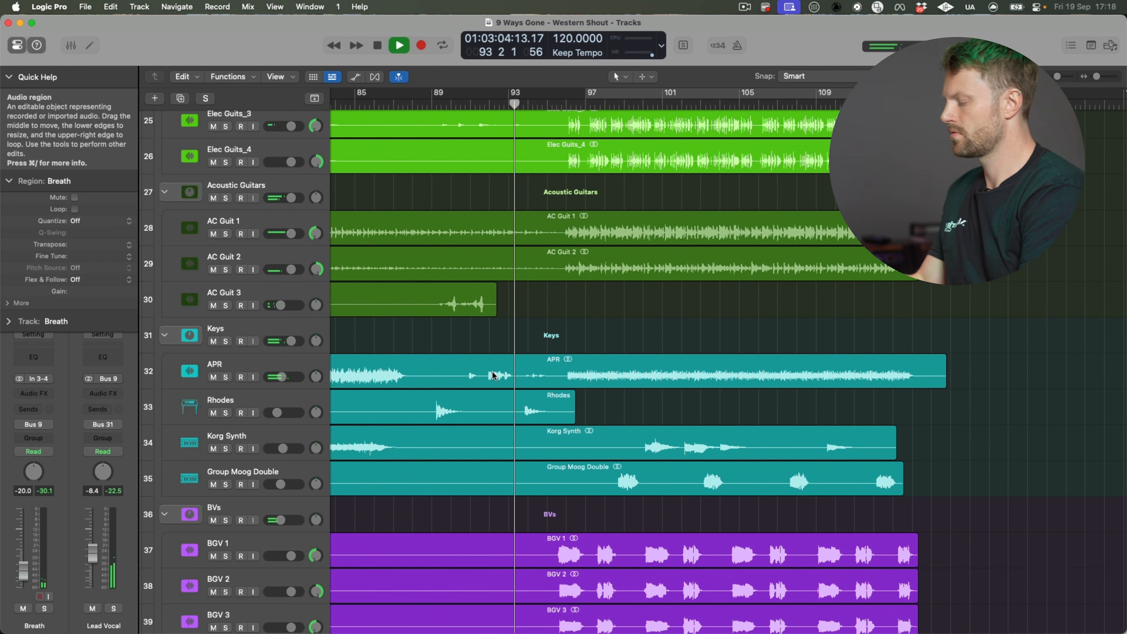
Step: Turn cycle playback back on for the section starting around bar 96 and listen to the full mix from there
{"action": "scroll", "coordinate": [586, 221], "scroll_direction": "up", "scroll_amount": 10}
{"action": "scroll", "coordinate": [586, 221], "scroll_direction": "up", "scroll_amount": 2}
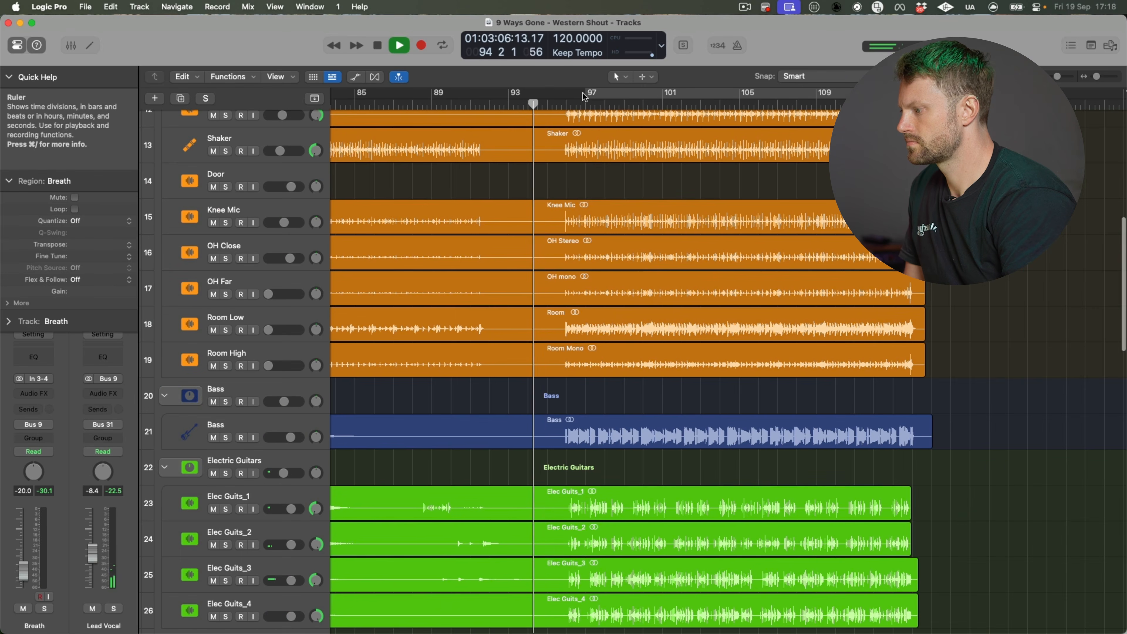
{"action": "left_click", "coordinate": [590, 95]}
{"action": "left_click_drag", "start_coordinate": [590, 95], "coordinate": [569, 93]}
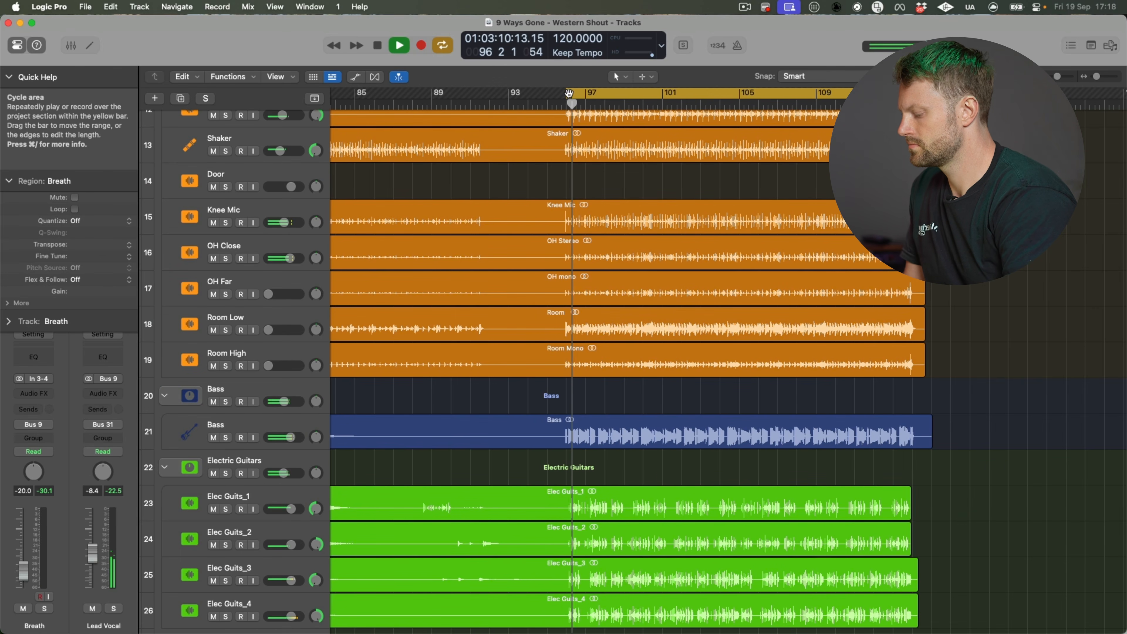
{"action": "scroll", "coordinate": [600, 240], "scroll_direction": "down", "scroll_amount": 20}
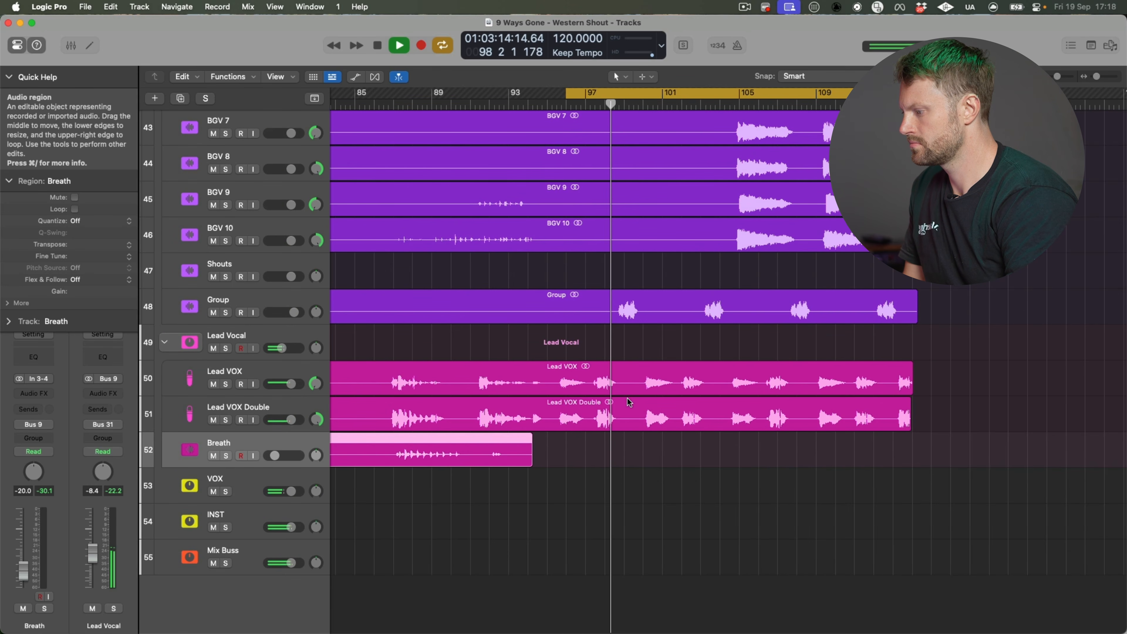
Step: Switch to Finder, look through the audio files in the 9 Ways Gone Mix Files folder and close its window
{"action": "left_click", "coordinate": [22, 74]}
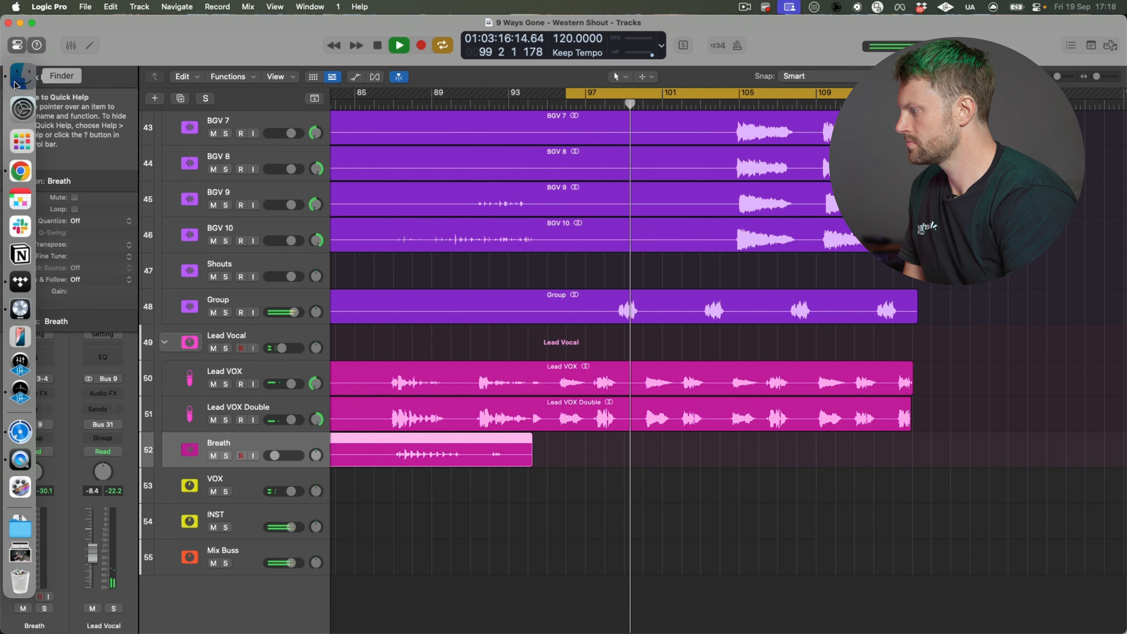
{"action": "scroll", "coordinate": [647, 315], "scroll_direction": "up", "scroll_amount": 6}
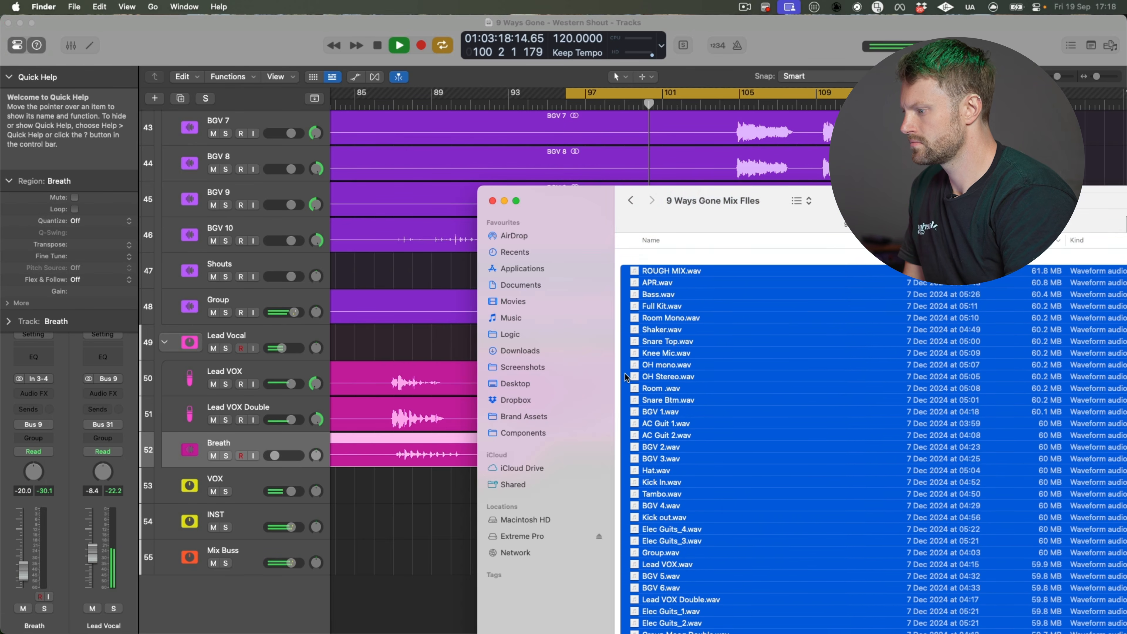
{"action": "double_click", "coordinate": [705, 195]}
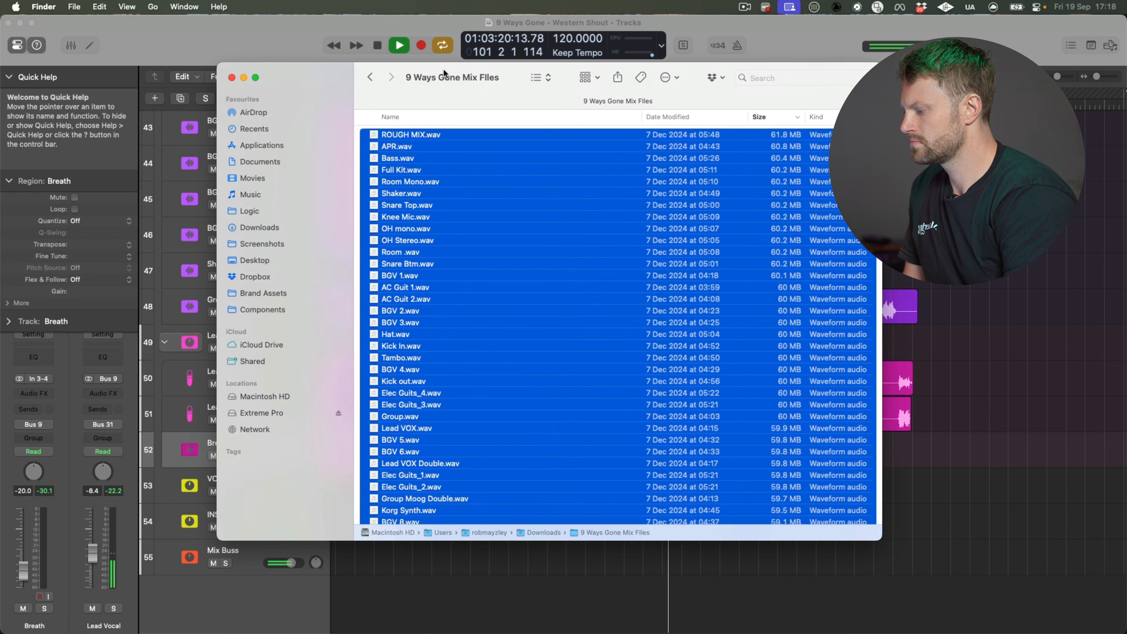
{"action": "scroll", "coordinate": [442, 263], "scroll_direction": "down", "scroll_amount": 5}
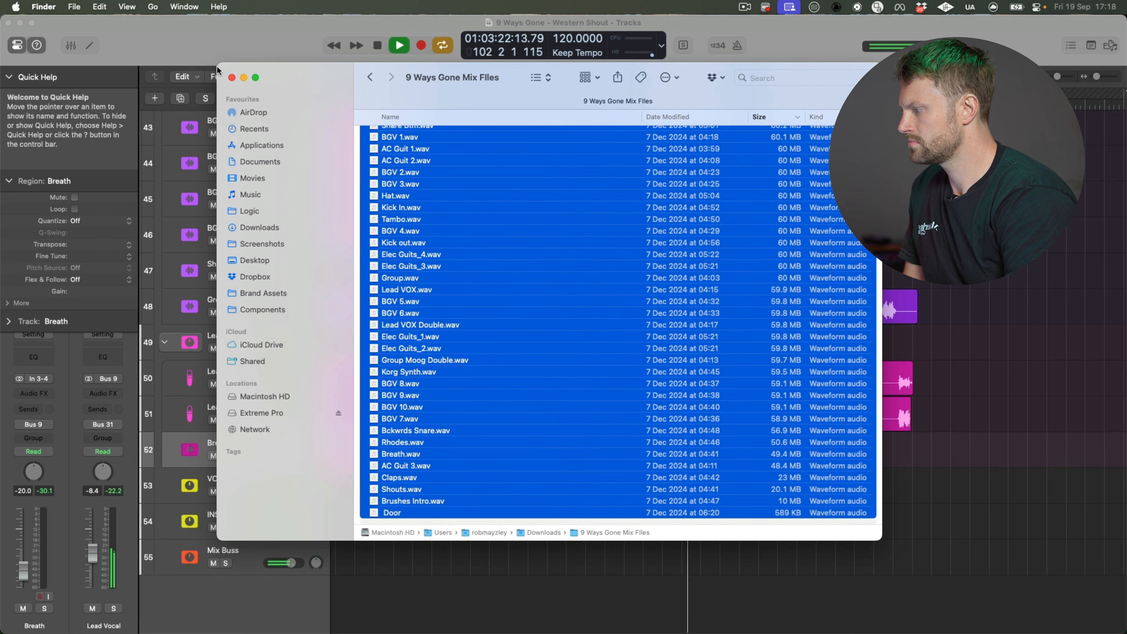
{"action": "left_click", "coordinate": [232, 78]}
Step: Compare the mix with the Knee Mic channel muted and unmuted, and set its fader to -4.6 dB
{"action": "key", "text": "x"}
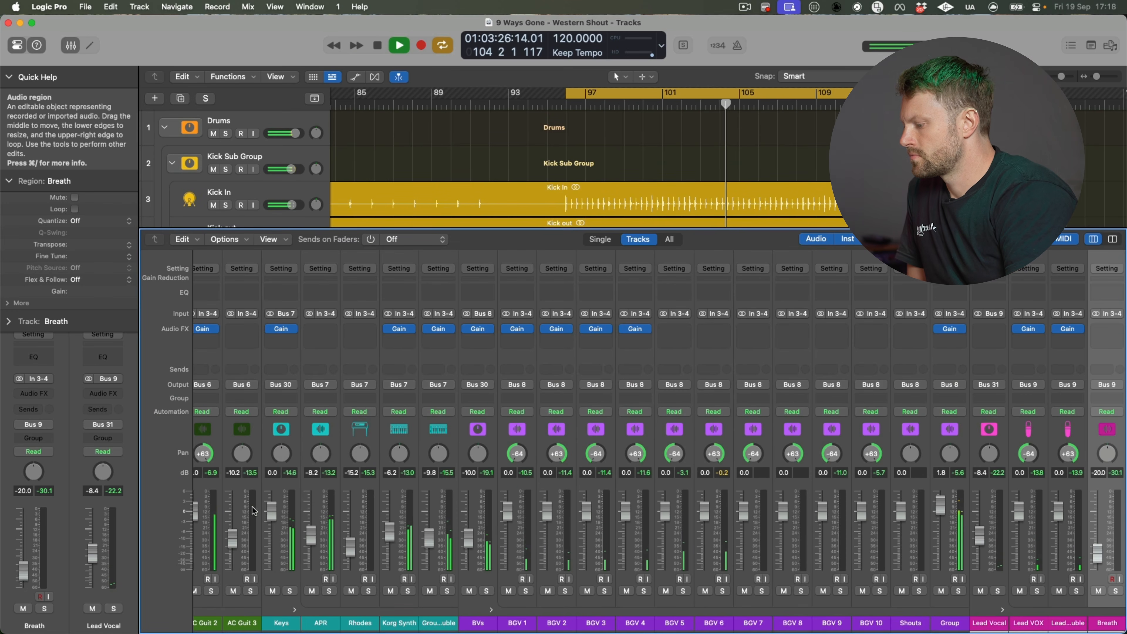
{"action": "scroll", "coordinate": [253, 510], "scroll_direction": "left", "scroll_amount": 10}
{"action": "scroll", "coordinate": [253, 510], "scroll_direction": "left", "scroll_amount": 3}
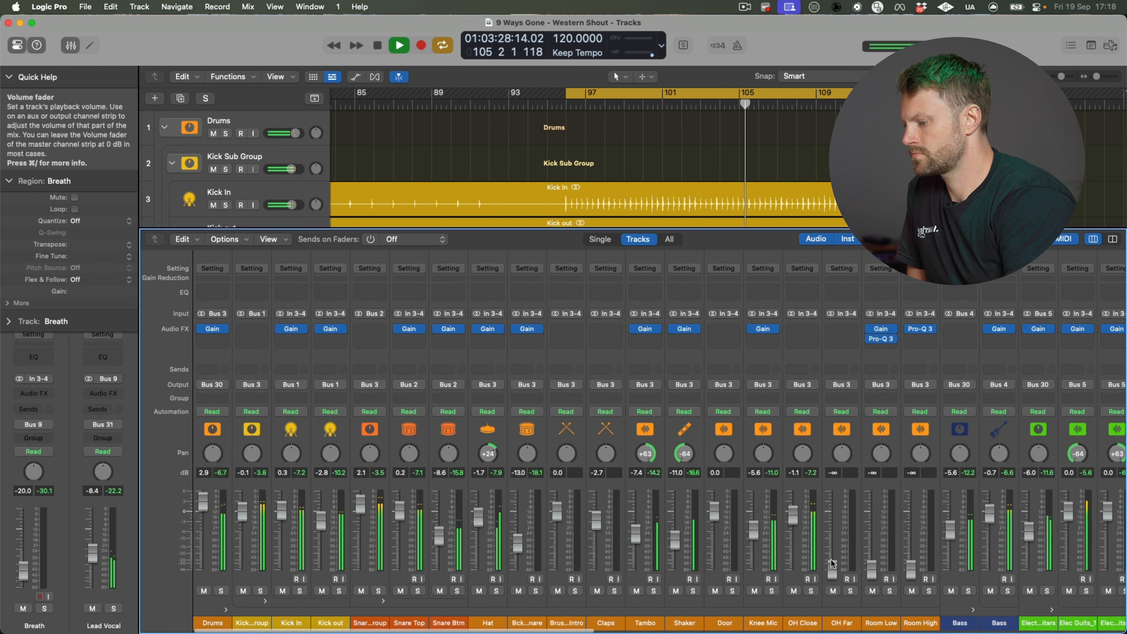
{"action": "left_click", "coordinate": [754, 590]}
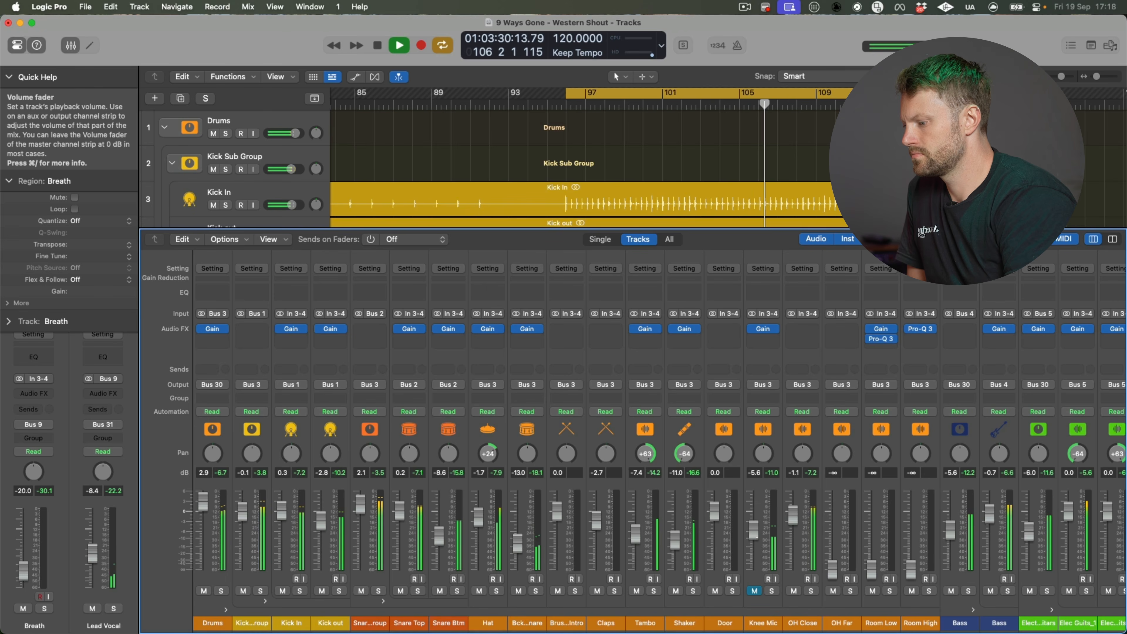
{"action": "left_click", "coordinate": [755, 590]}
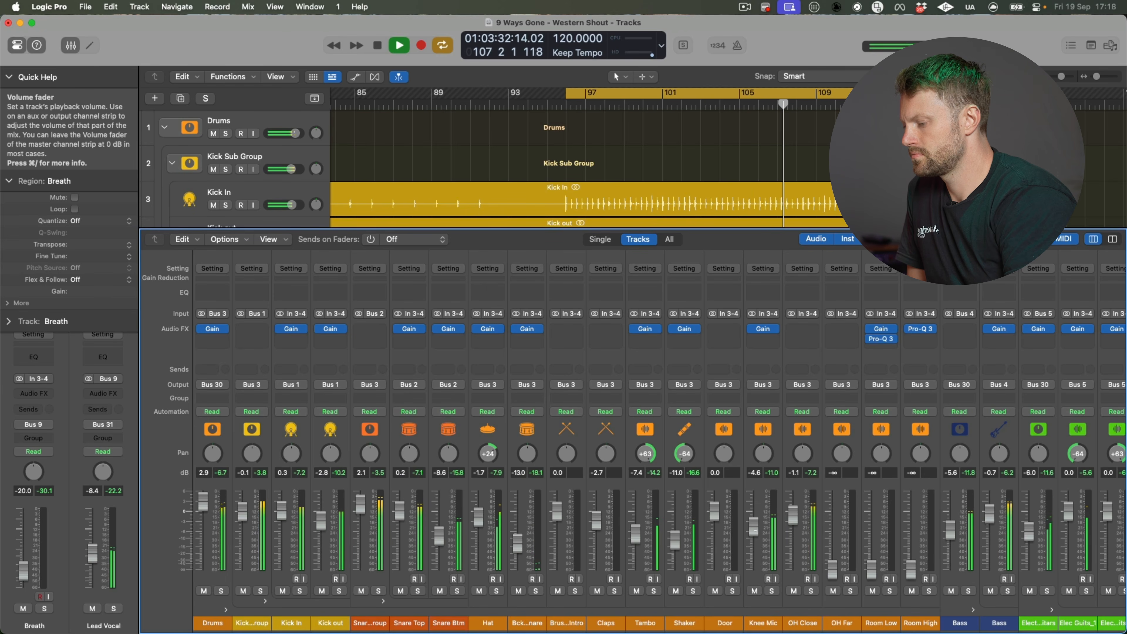
{"action": "left_click", "coordinate": [754, 590]}
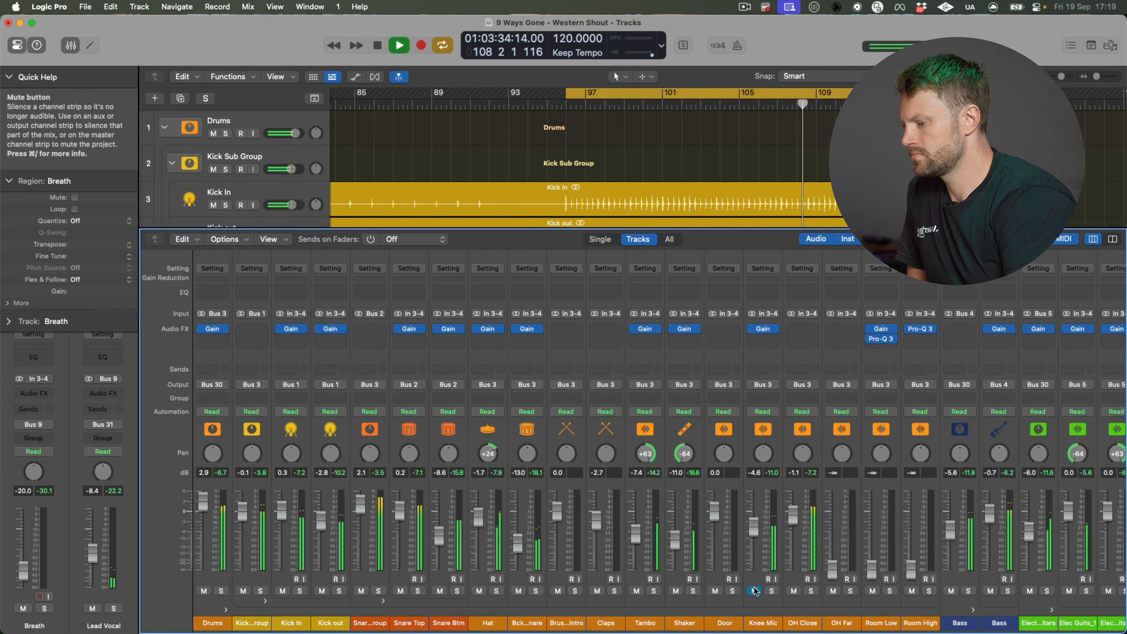
{"action": "left_click", "coordinate": [755, 590]}
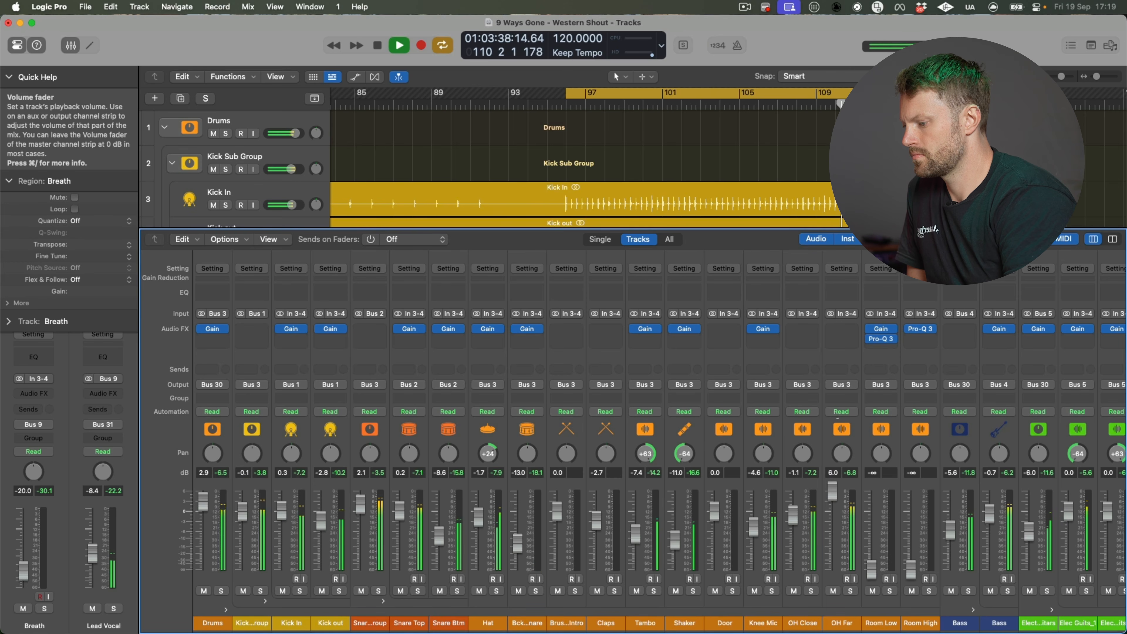
Step: Audition the Room Low mic in the looped section at -8.2, -11.2 and 2.5 dB, compare it muted, and pull its fader fully down
{"action": "left_click_drag", "start_coordinate": [871, 568], "coordinate": [871, 550]}
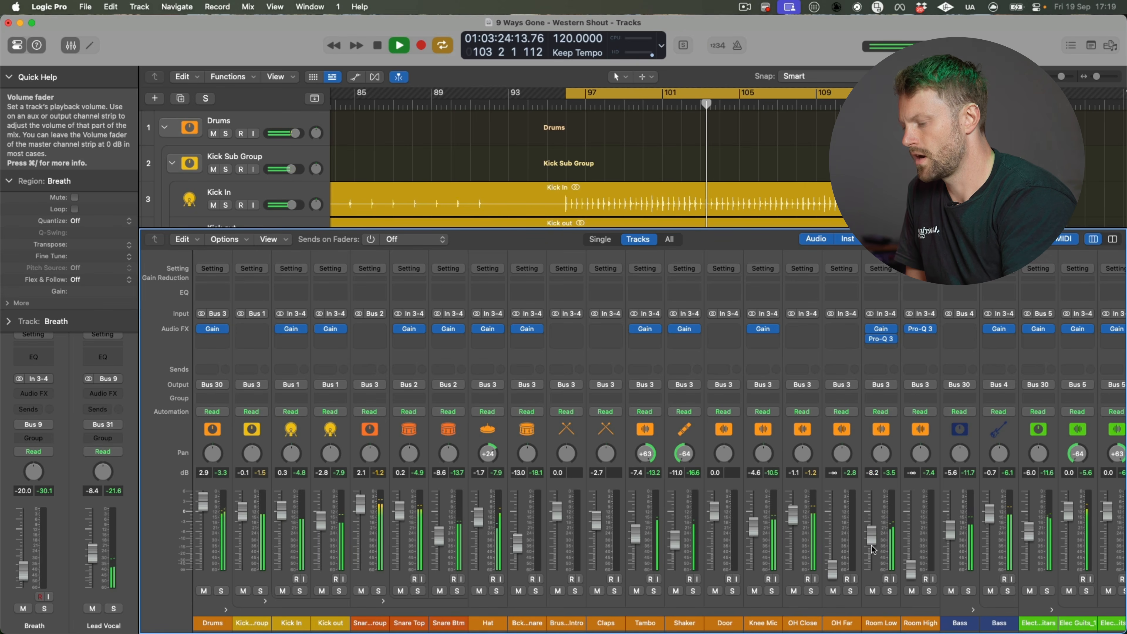
{"action": "key", "text": "space"}
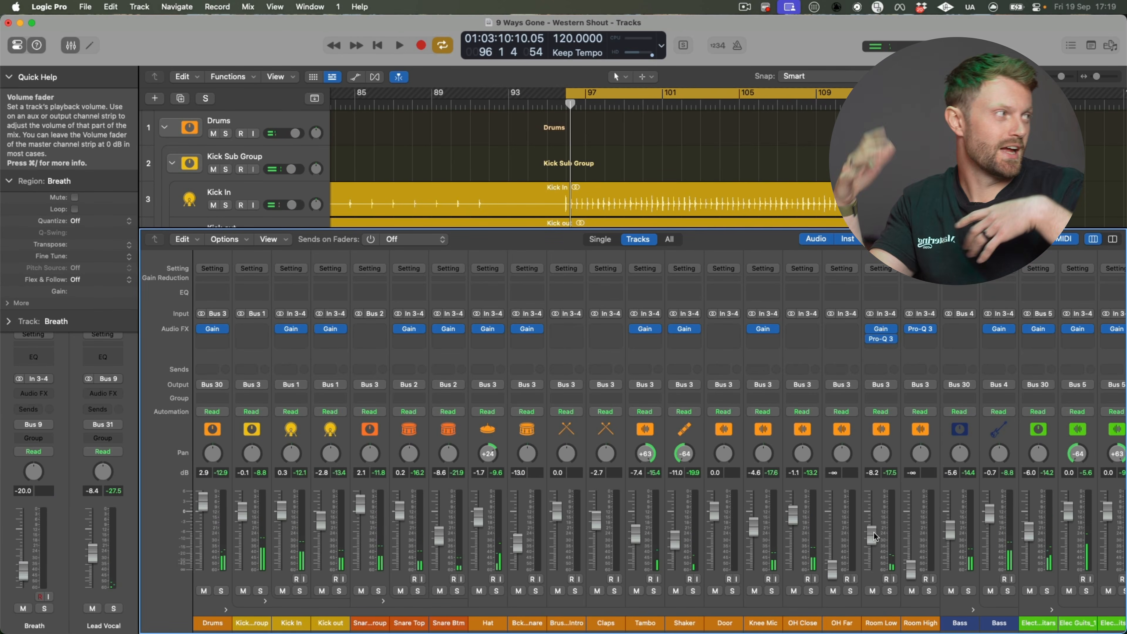
{"action": "key", "text": "space"}
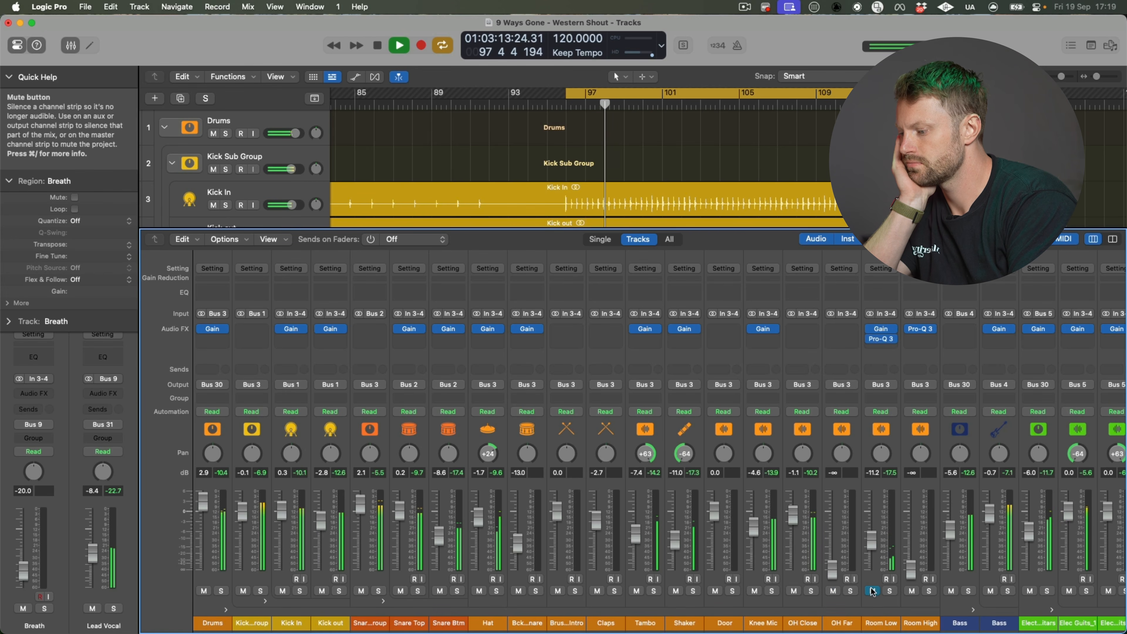
{"action": "key", "text": "space"}
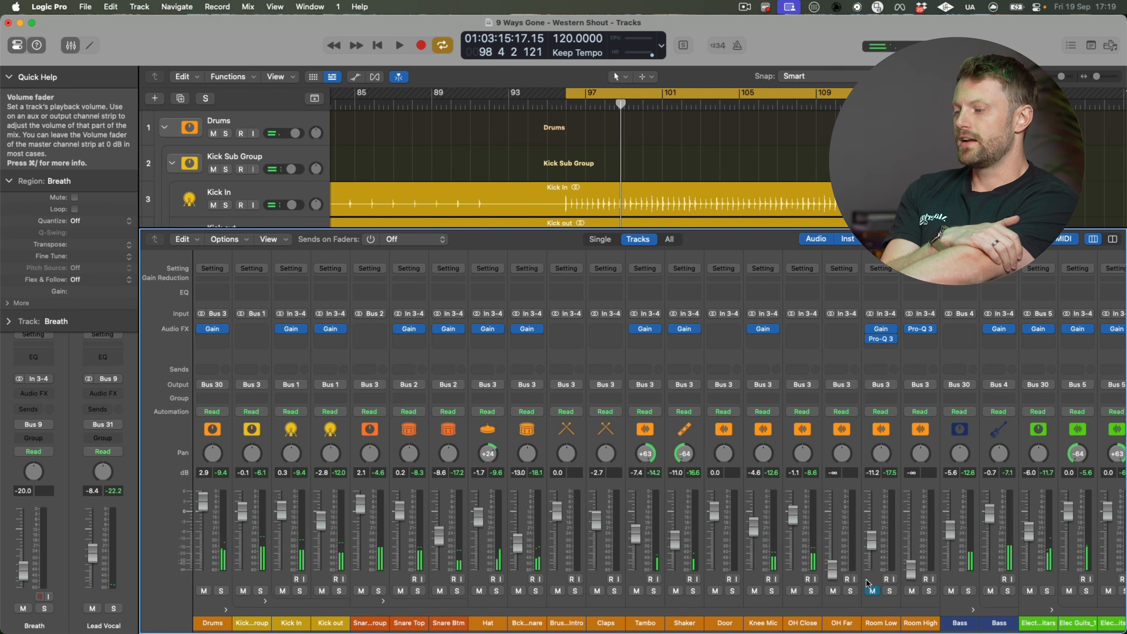
{"action": "key", "text": "space"}
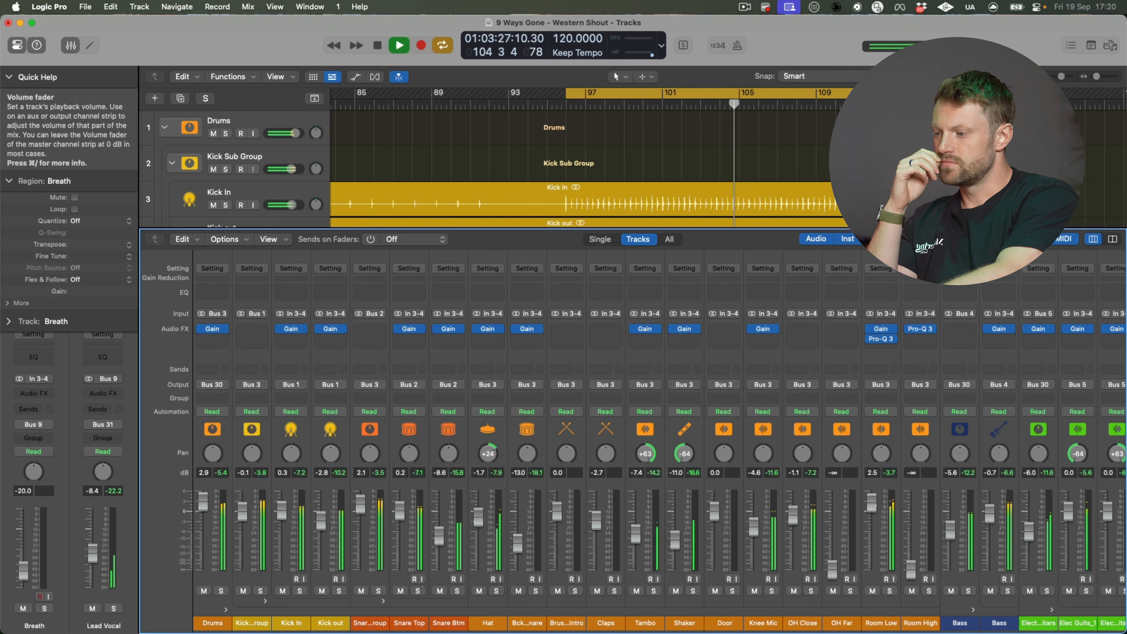
{"action": "key", "text": "space"}
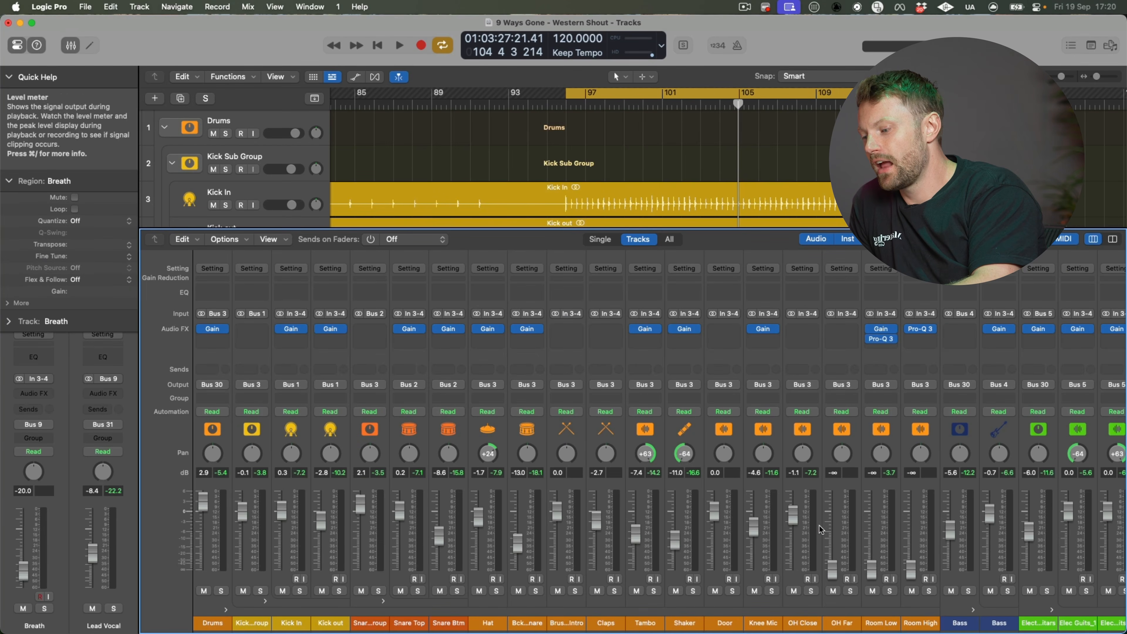
Step: Replay the section while bringing up the Room Low and Room High faders in turn, and return each one fully down
{"action": "key", "text": "space"}
{"action": "key", "text": "space"}
{"action": "left_click_drag", "start_coordinate": [872, 572], "coordinate": [872, 515]}
{"action": "key", "text": "space"}
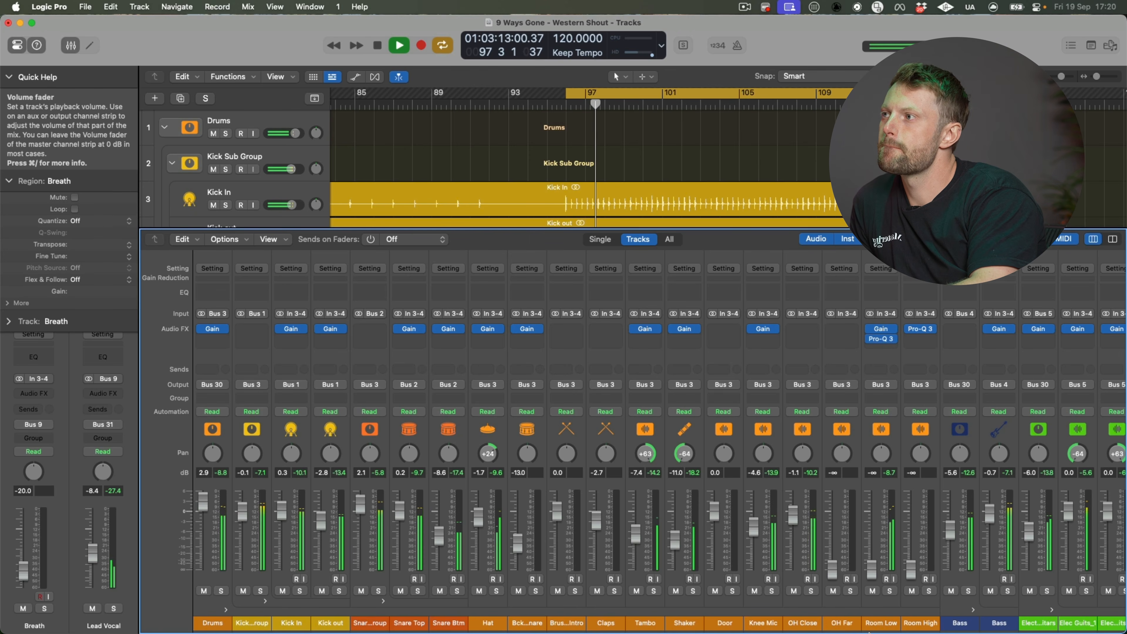
{"action": "key", "text": "space"}
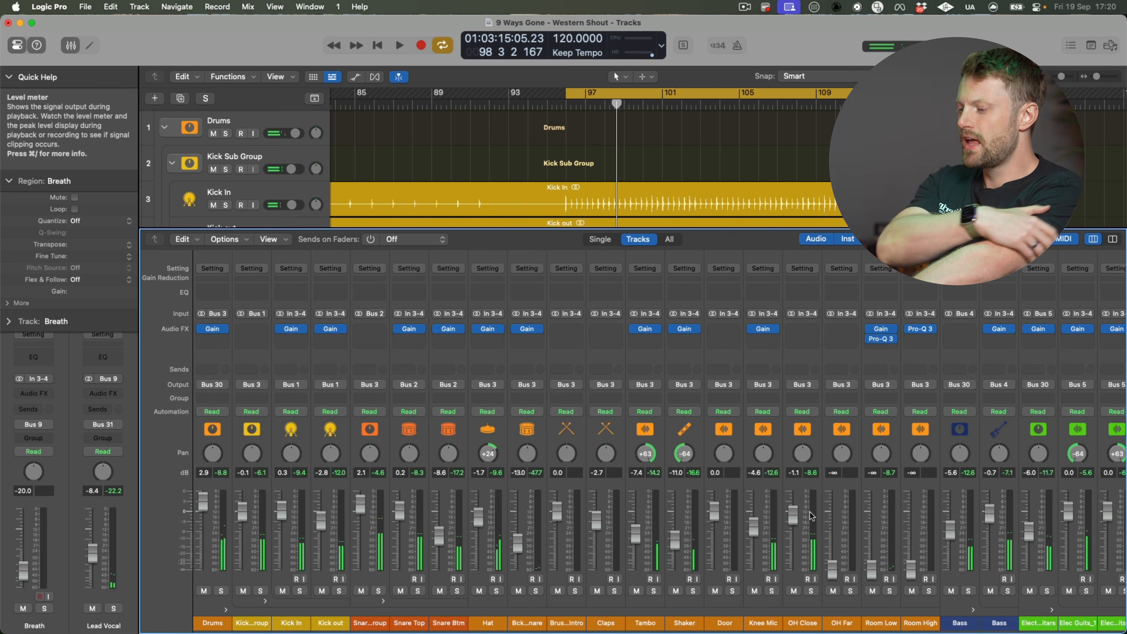
{"action": "key", "text": "space"}
{"action": "left_click_drag", "start_coordinate": [911, 574], "coordinate": [911, 513]}
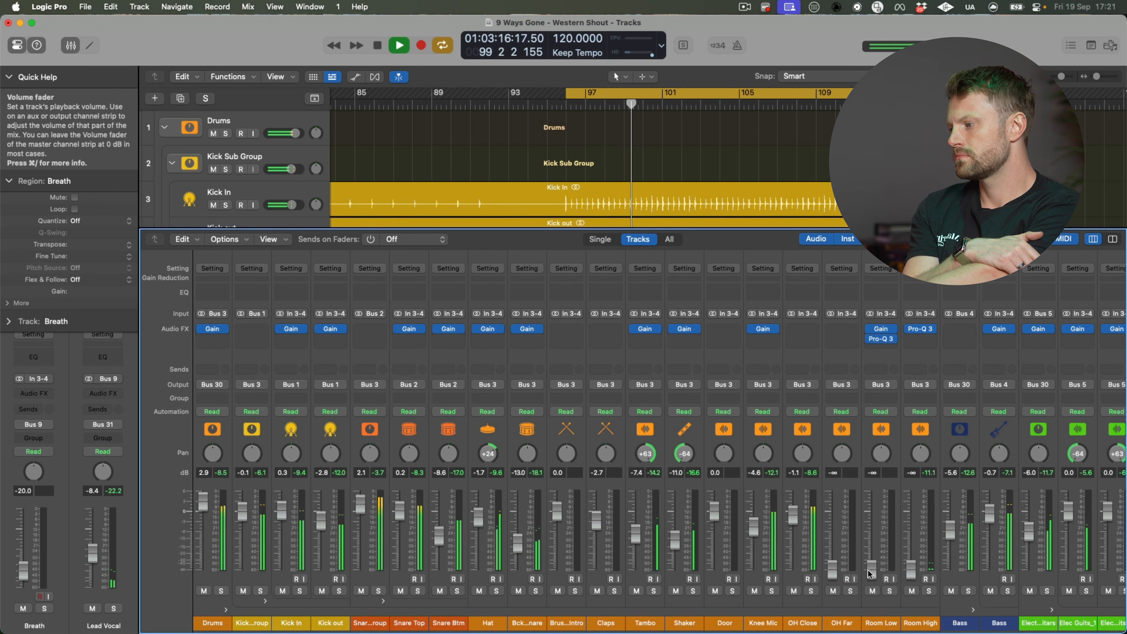
{"action": "key", "text": "space"}
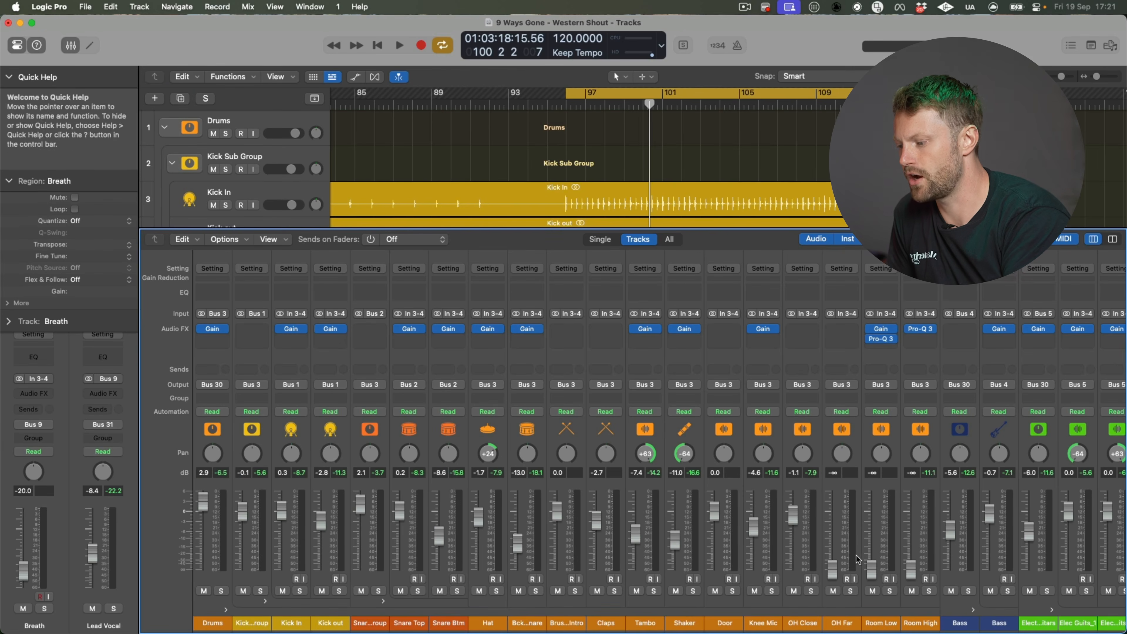
Step: Pull the Knee Mic fader fully down and raise the Kick Sub Group to 1.2 dB and the snare sub group to 2.8 dB during playback
{"action": "key", "text": "space"}
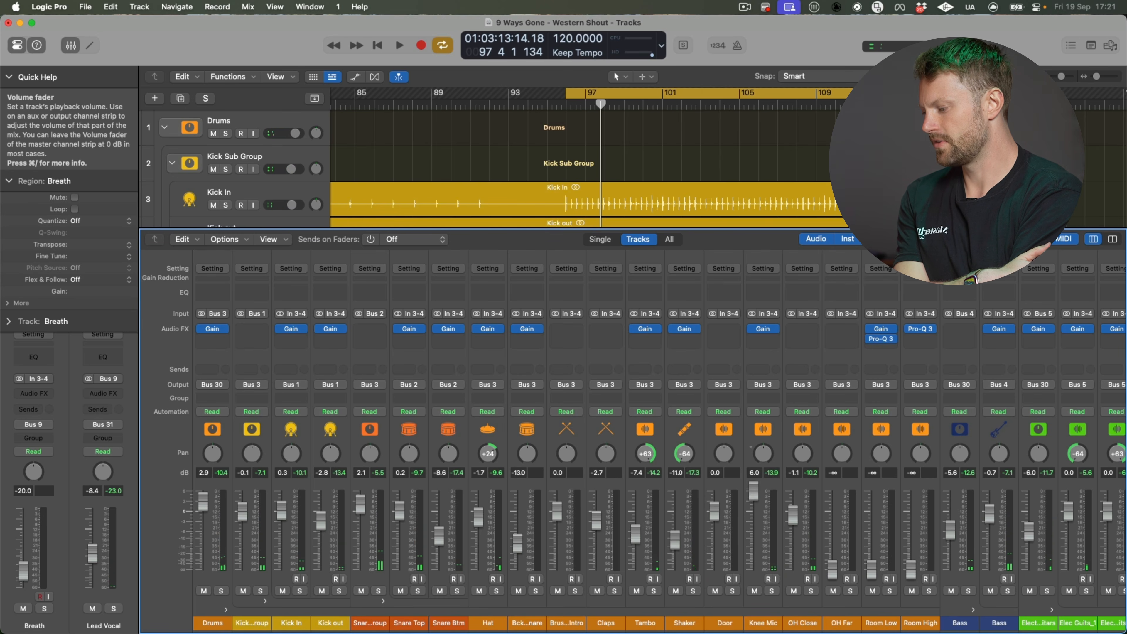
{"action": "key", "text": "space"}
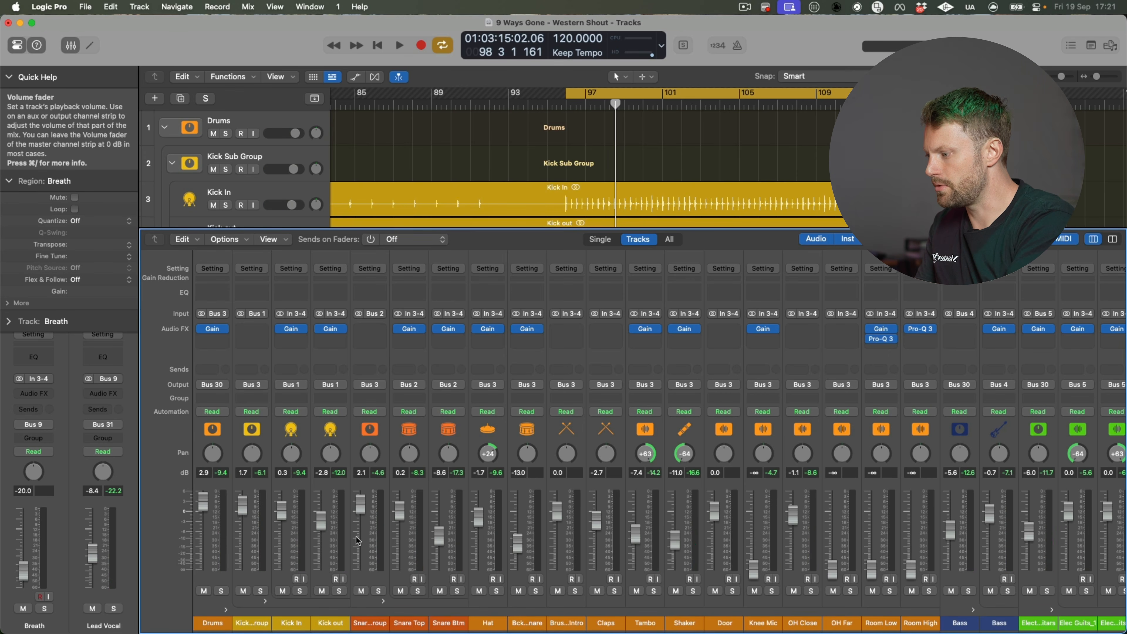
{"action": "key", "text": "space"}
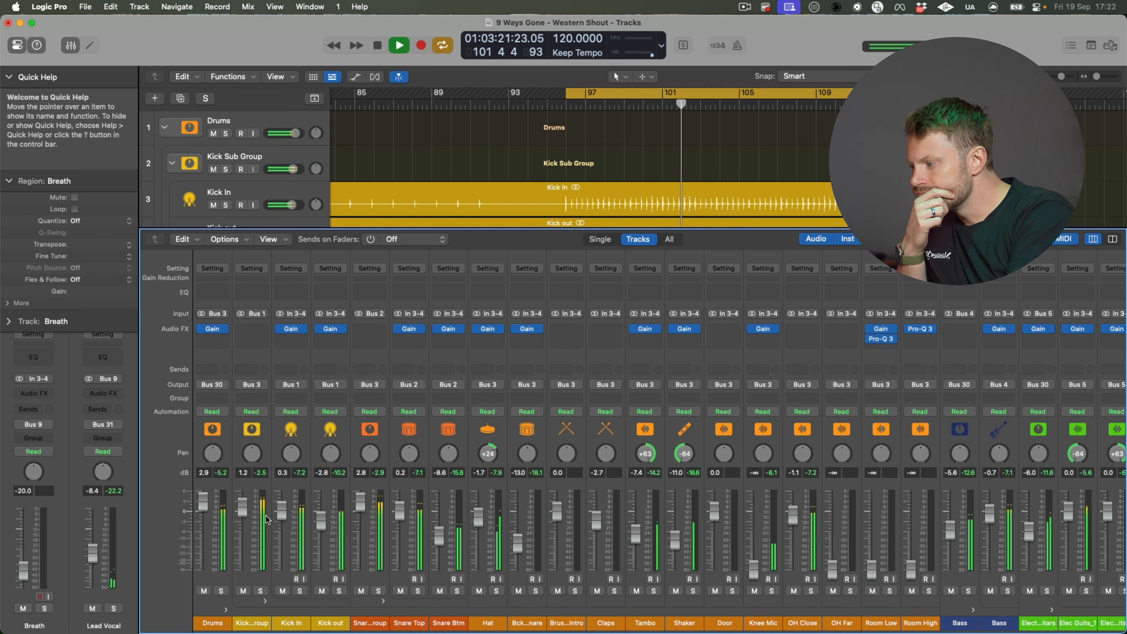
{"action": "key", "text": "space"}
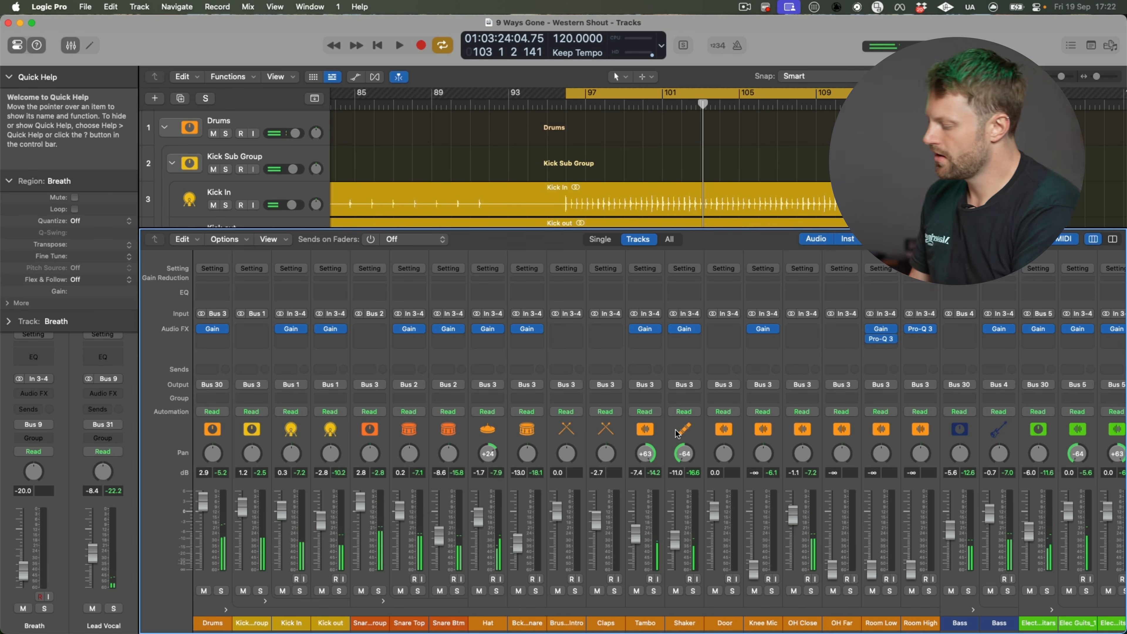
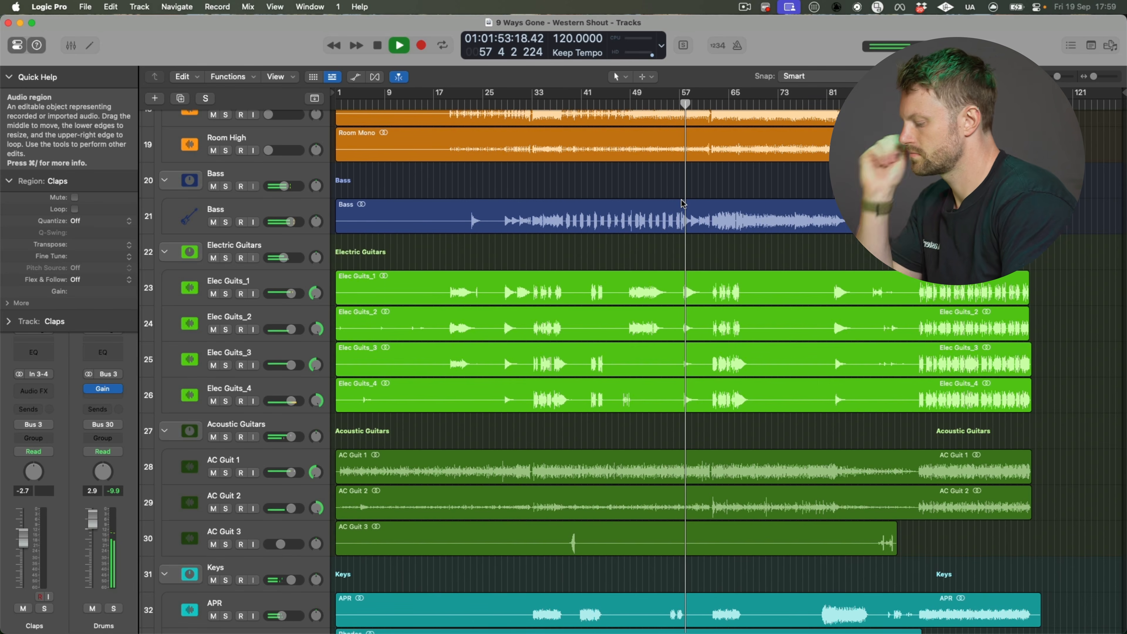
Step: Set the Drums bus Gain plug-in to -5.0 dB and its fader to 0.0 dB, with the kick and snare sub groups at 1.4 and 1.0 dB
{"action": "key", "text": "x"}
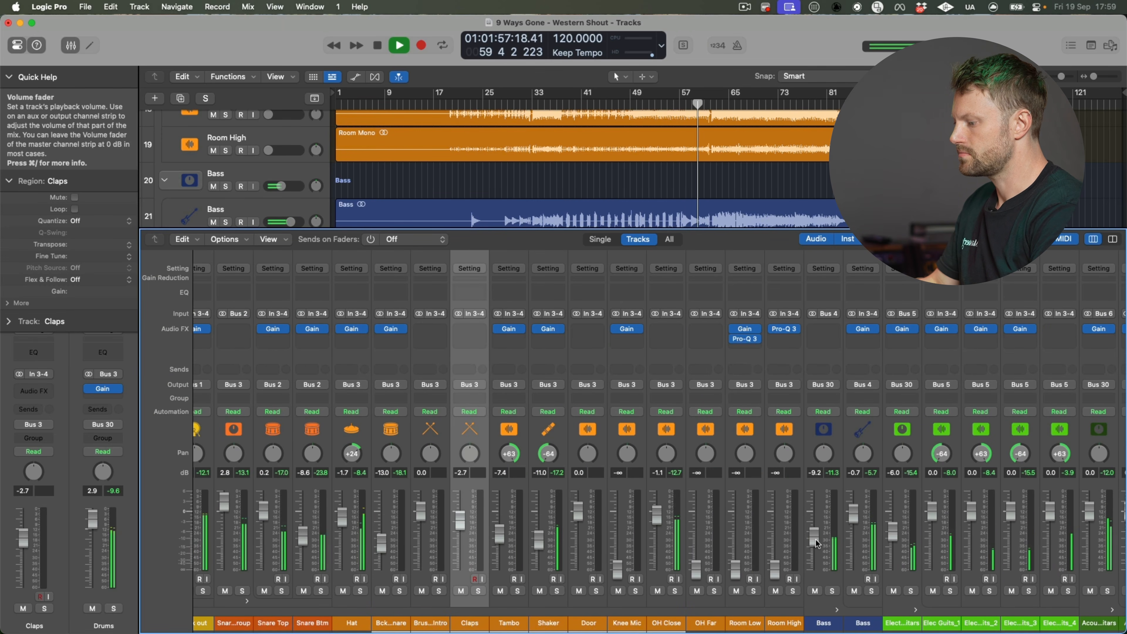
{"action": "scroll", "coordinate": [816, 542], "scroll_direction": "left", "scroll_amount": 5}
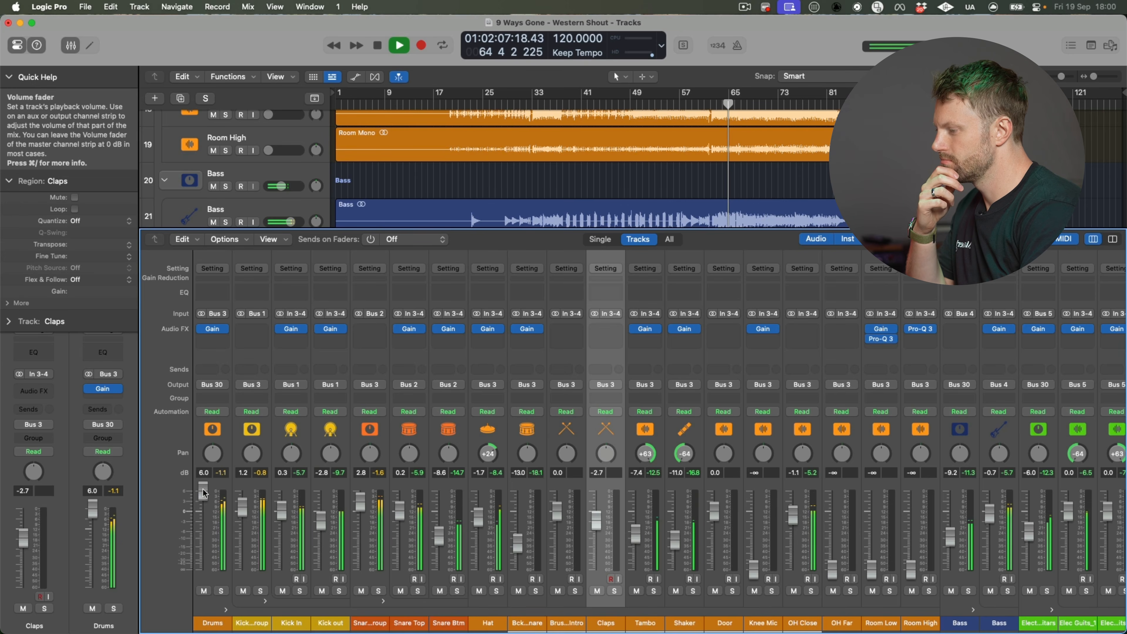
{"action": "left_click", "coordinate": [212, 329]}
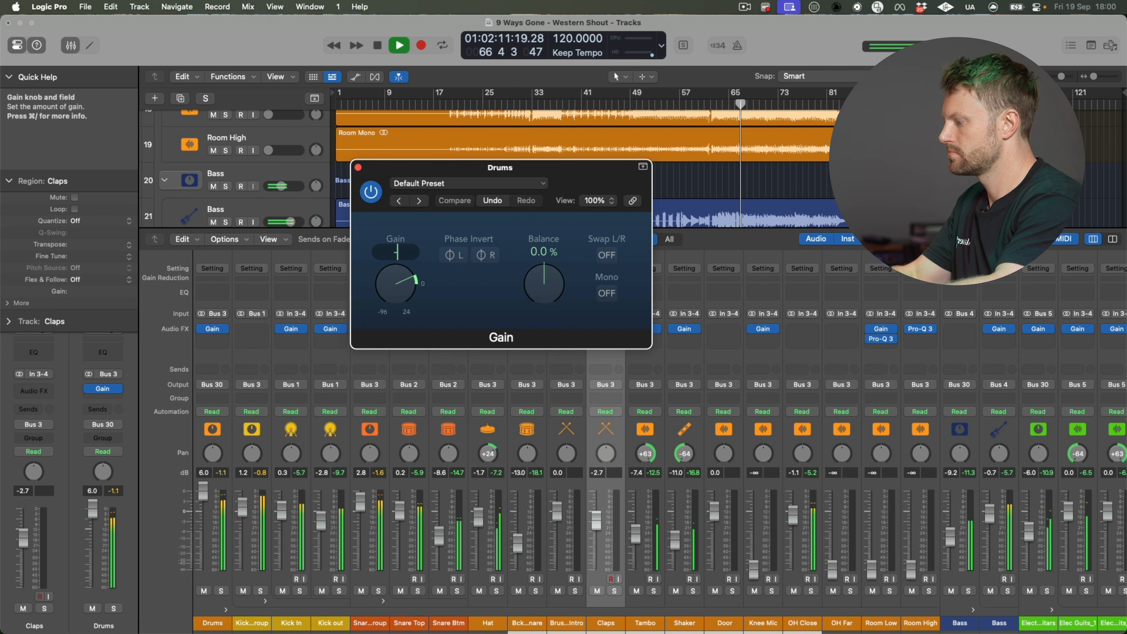
{"action": "left_click_drag", "start_coordinate": [204, 493], "coordinate": [205, 502]}
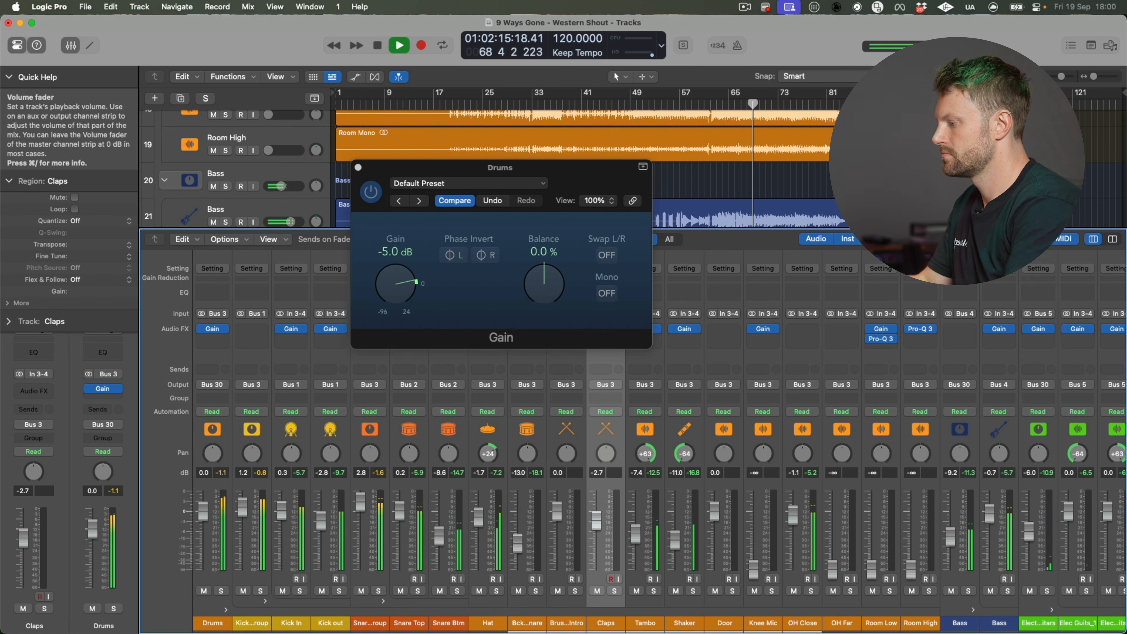
{"action": "type", "text": "0"}
{"action": "key", "text": "Return"}
{"action": "left_click", "coordinate": [357, 167]}
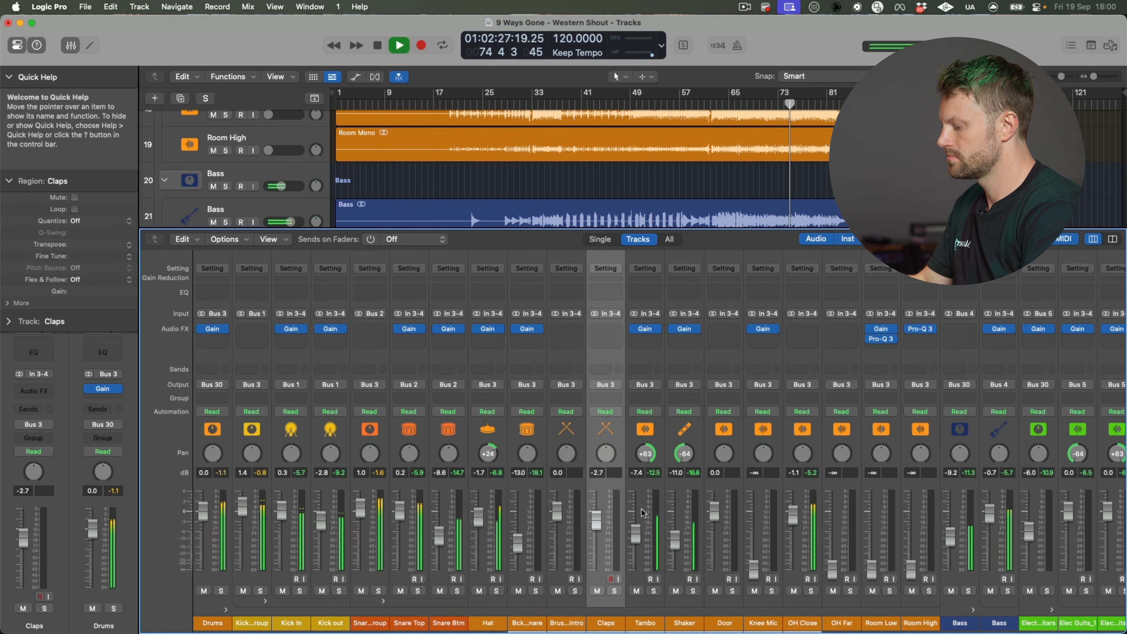
Step: Check the Korg Synth track muted and unmuted during playback, and lower its volume to -15.0 dB
{"action": "key", "text": "x"}
{"action": "scroll", "coordinate": [806, 429], "scroll_direction": "down", "scroll_amount": 8}
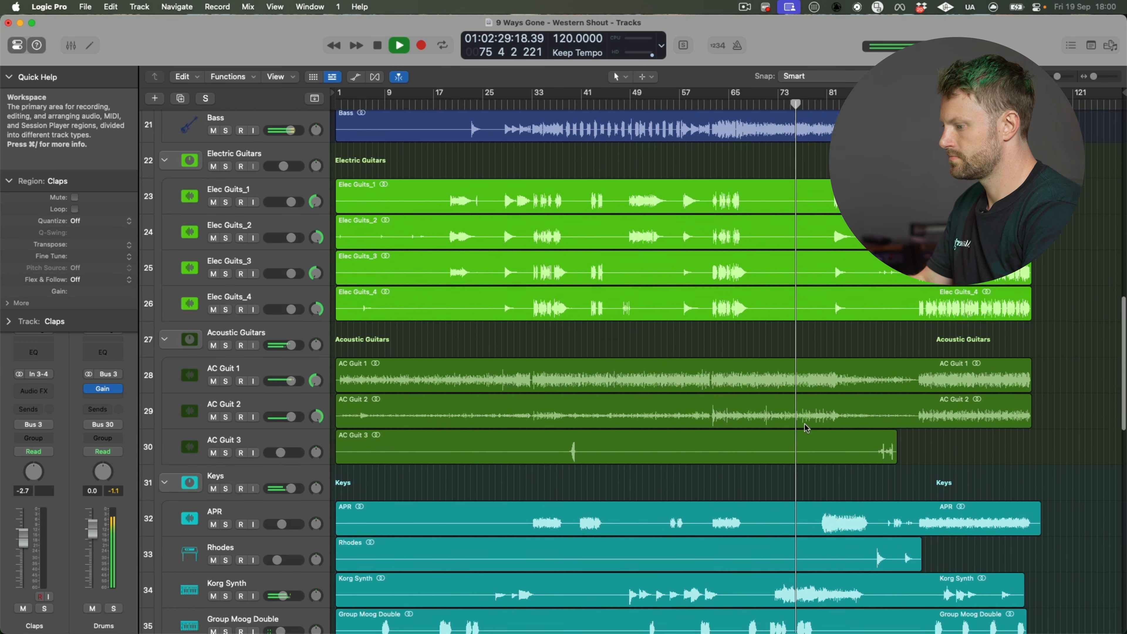
{"action": "left_click", "coordinate": [213, 462]}
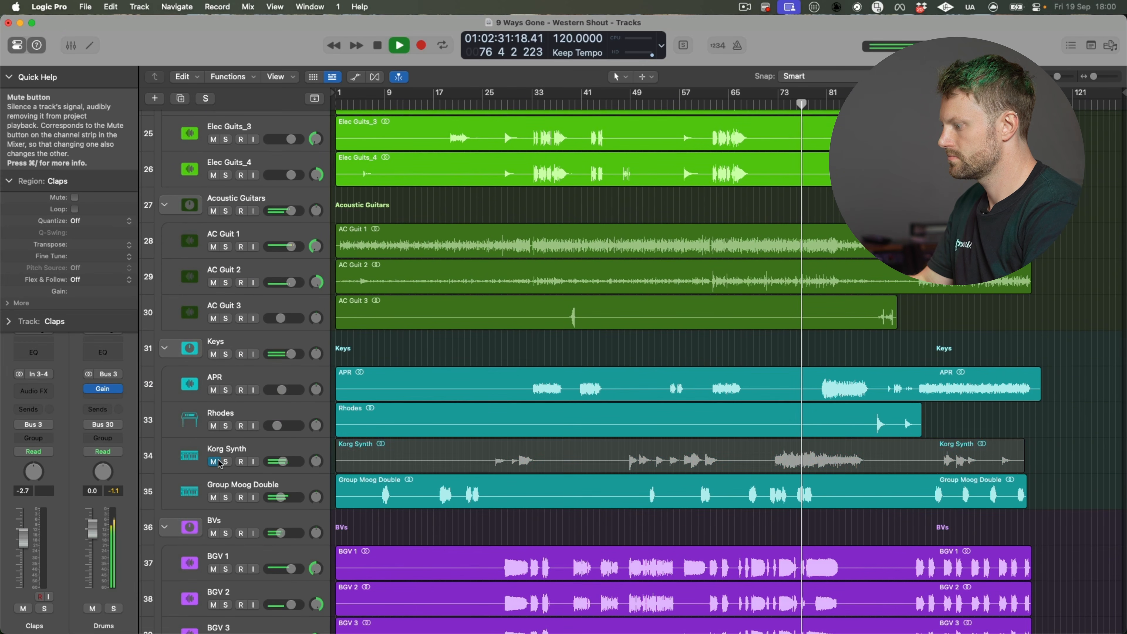
{"action": "left_click", "coordinate": [213, 462]}
{"action": "left_click", "coordinate": [289, 464]}
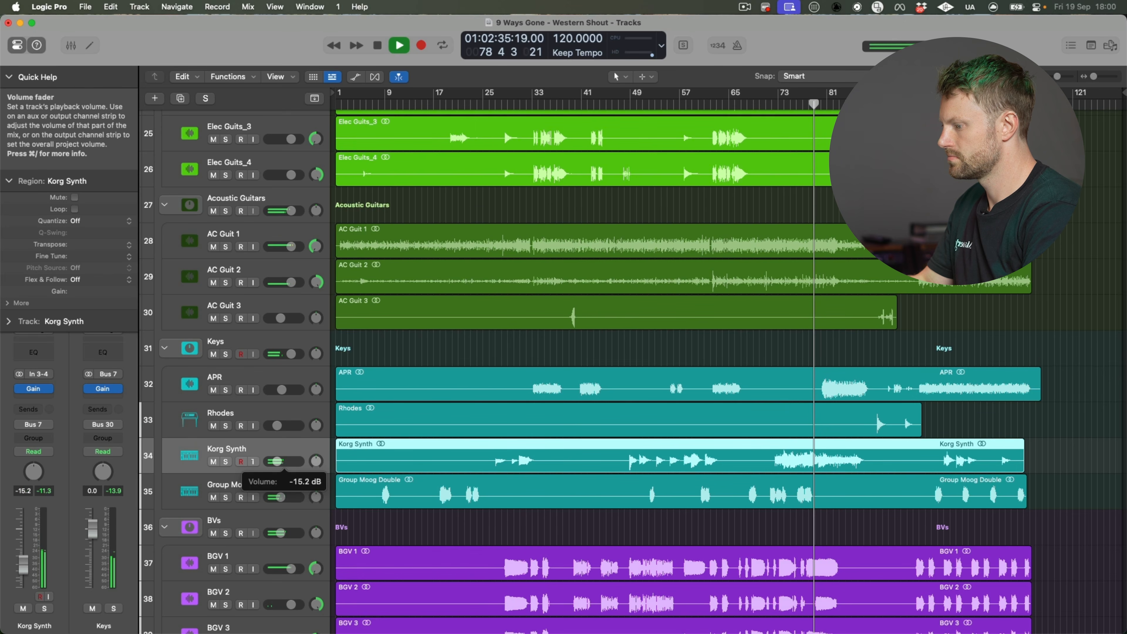
{"action": "left_click_drag", "start_coordinate": [276, 461], "coordinate": [277, 461]}
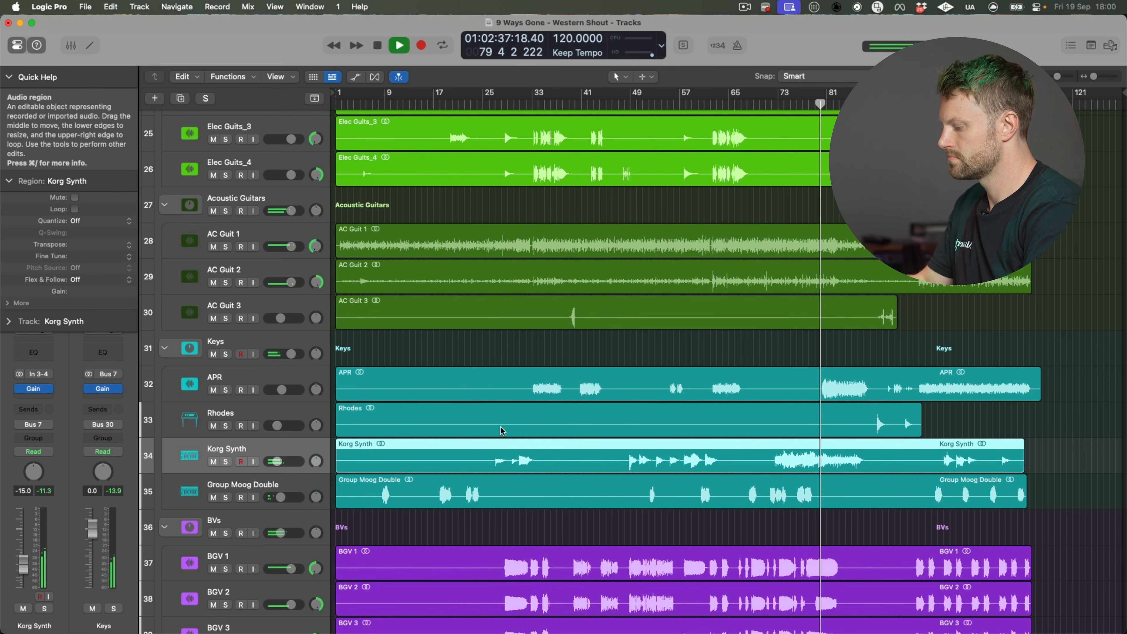
Step: Lower the APR track's volume to -15.8 dB and bring the mixer back up to view the channels
{"action": "scroll", "coordinate": [280, 357], "scroll_direction": "down", "scroll_amount": 8}
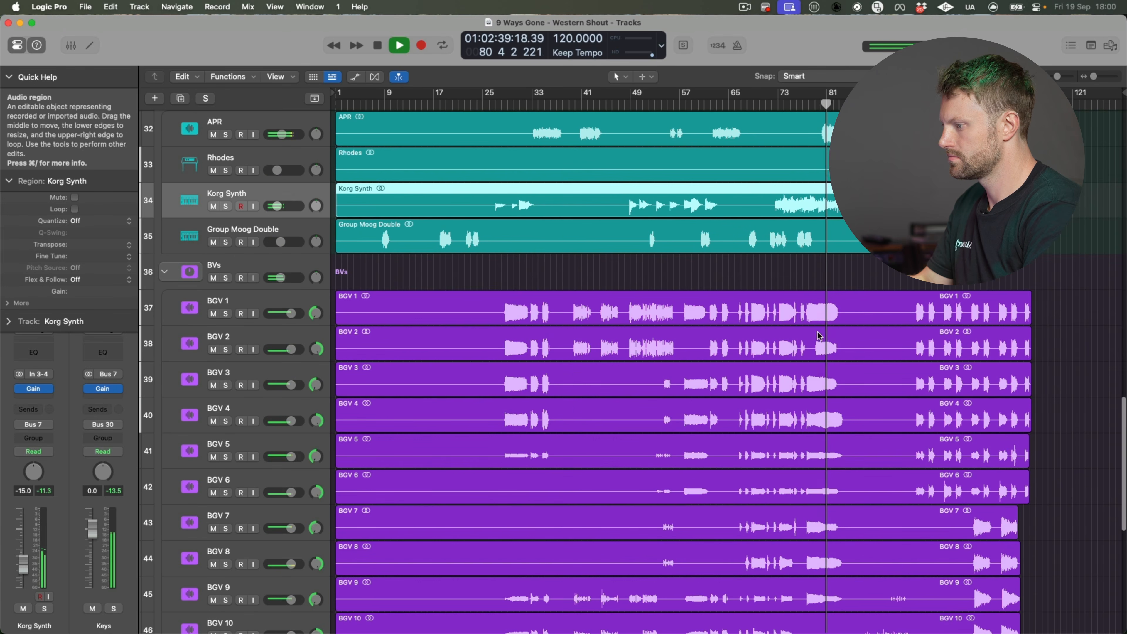
{"action": "scroll", "coordinate": [230, 266], "scroll_direction": "up", "scroll_amount": 3}
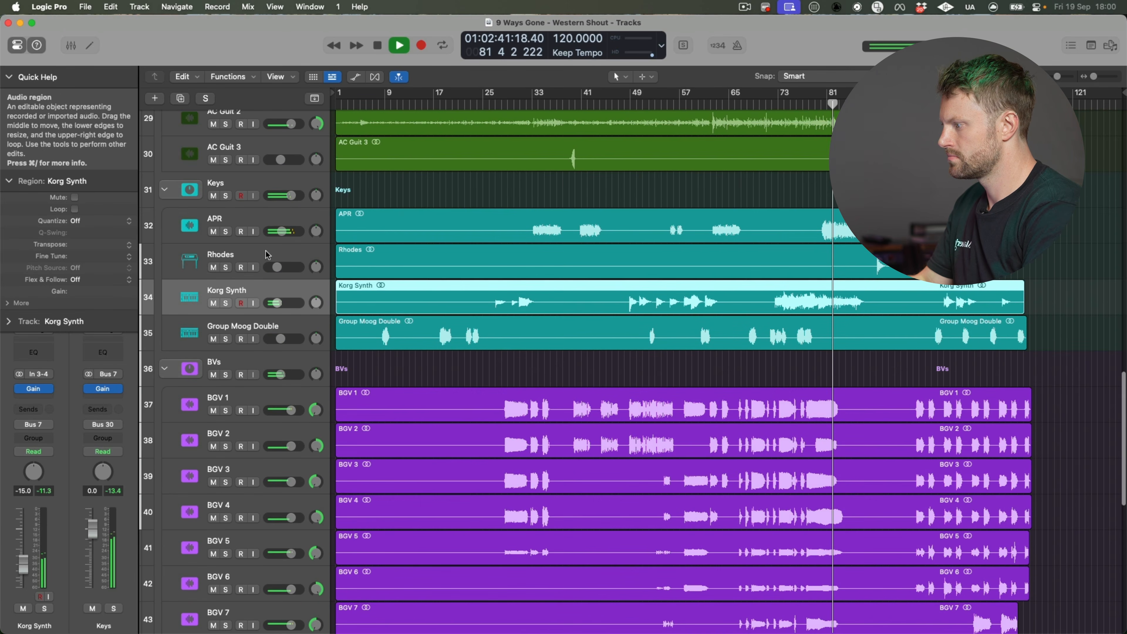
{"action": "left_click", "coordinate": [277, 231]}
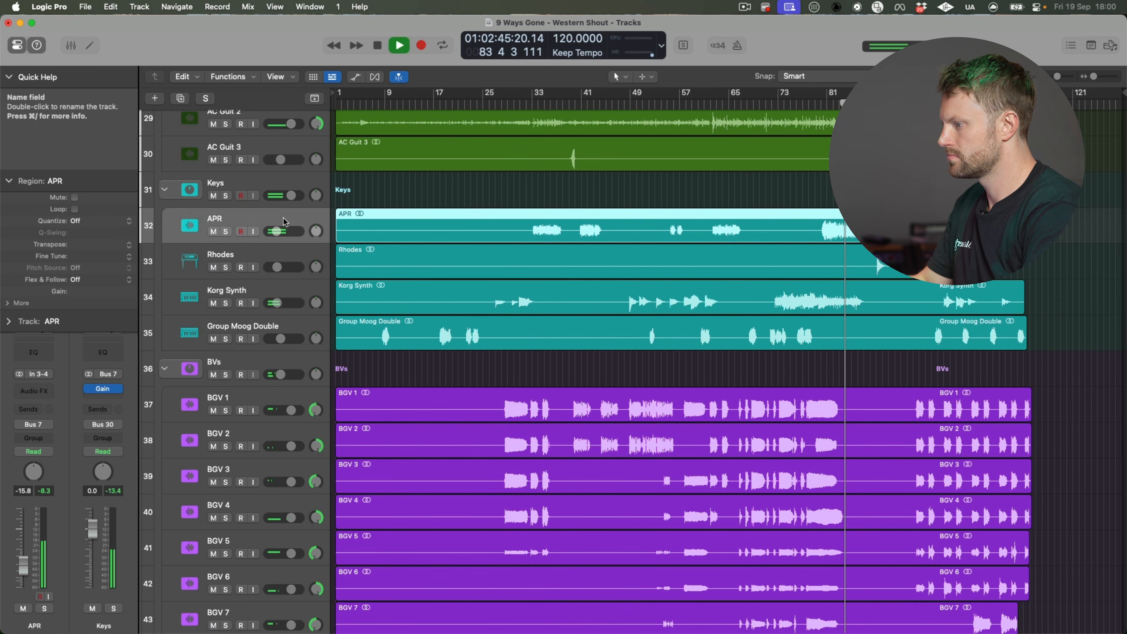
{"action": "scroll", "coordinate": [463, 297], "scroll_direction": "up", "scroll_amount": 5}
{"action": "scroll", "coordinate": [698, 284], "scroll_direction": "up", "scroll_amount": 3}
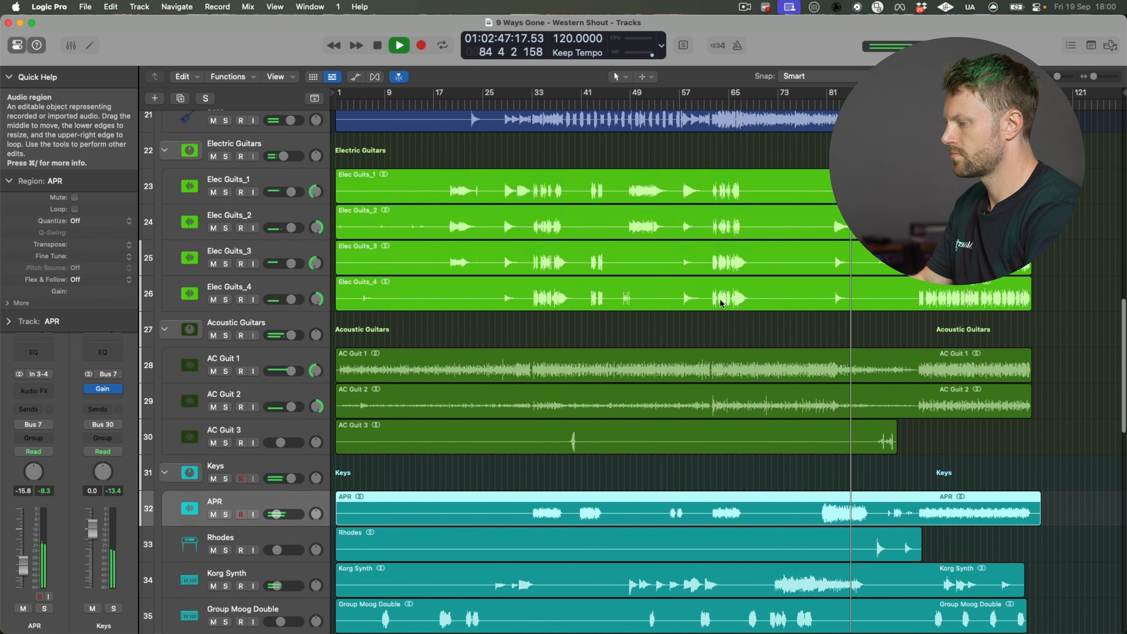
{"action": "key", "text": "x"}
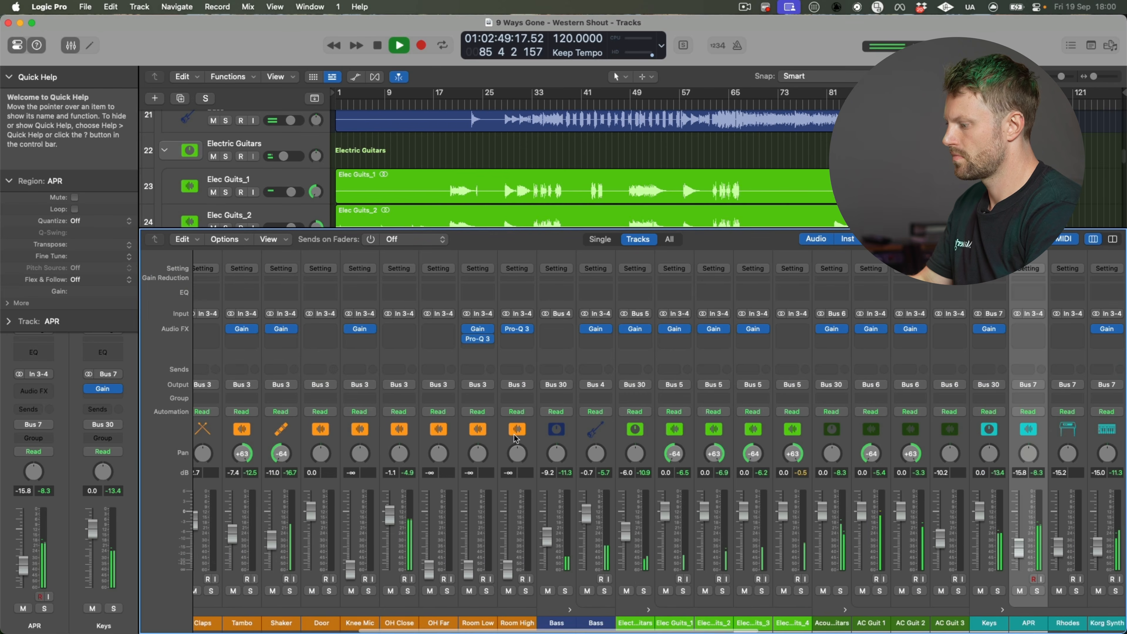
Step: Hide the mixer and raise the AC Guit 3 track's volume to -9.4 dB during playback
{"action": "scroll", "coordinate": [566, 551], "scroll_direction": "left", "scroll_amount": 6}
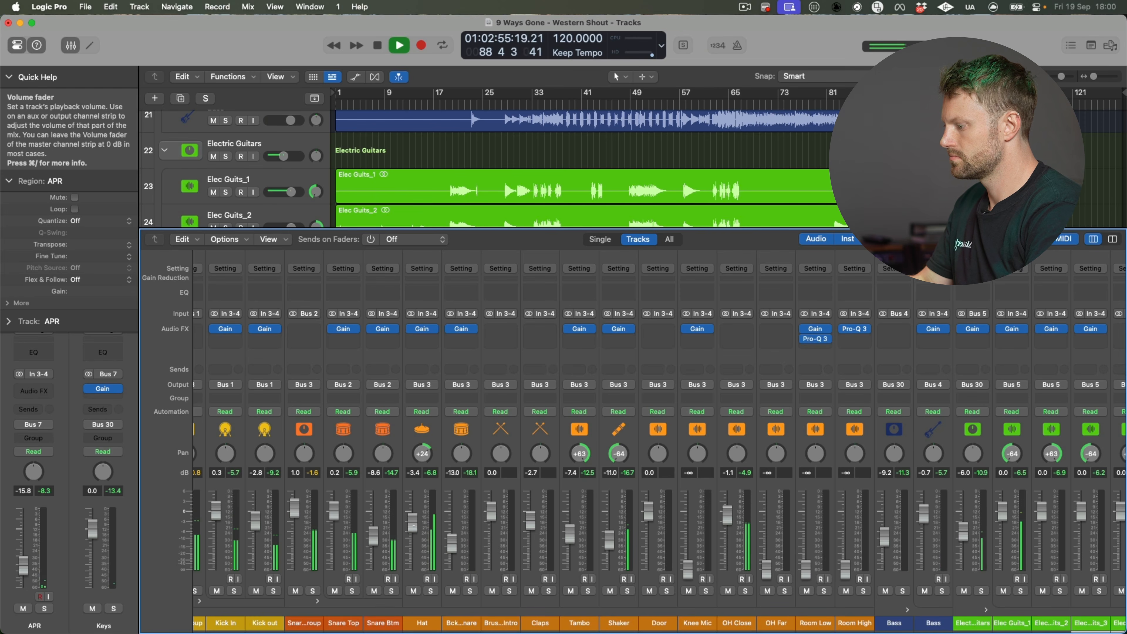
{"action": "key", "text": "x"}
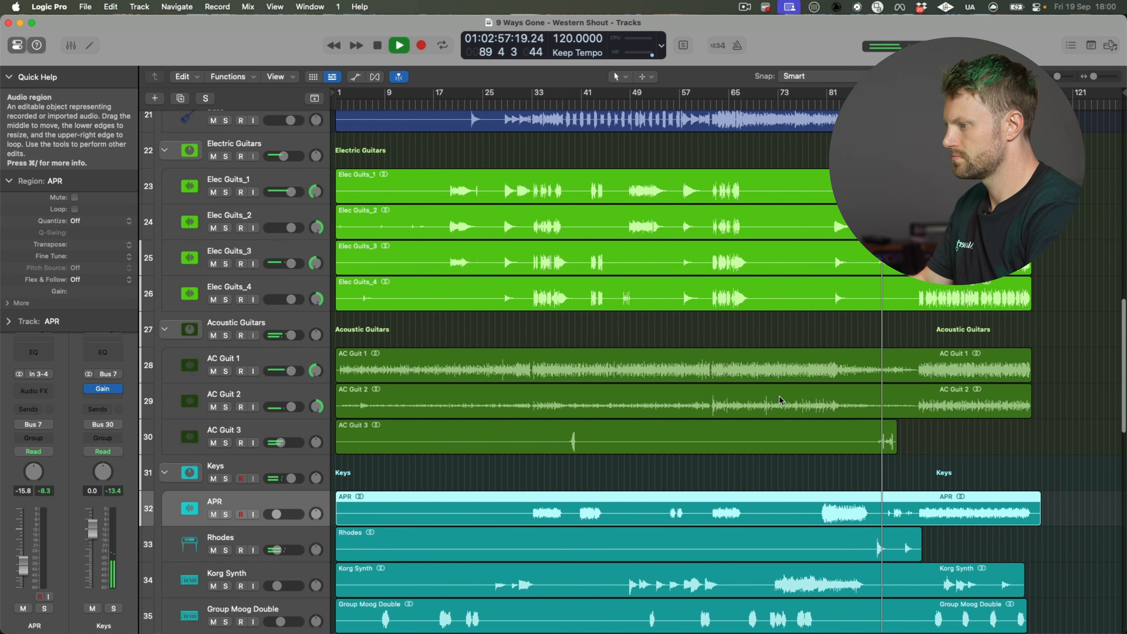
{"action": "scroll", "coordinate": [834, 337], "scroll_direction": "up", "scroll_amount": 2}
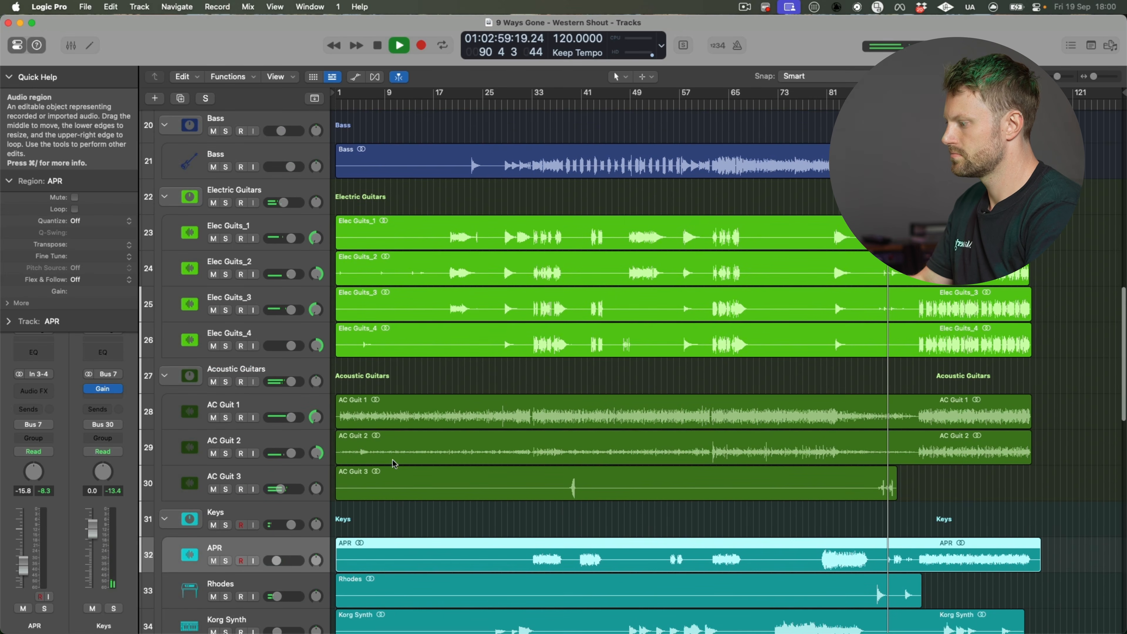
{"action": "left_click", "coordinate": [286, 492]}
{"action": "left_click_drag", "start_coordinate": [286, 493], "coordinate": [286, 494]}
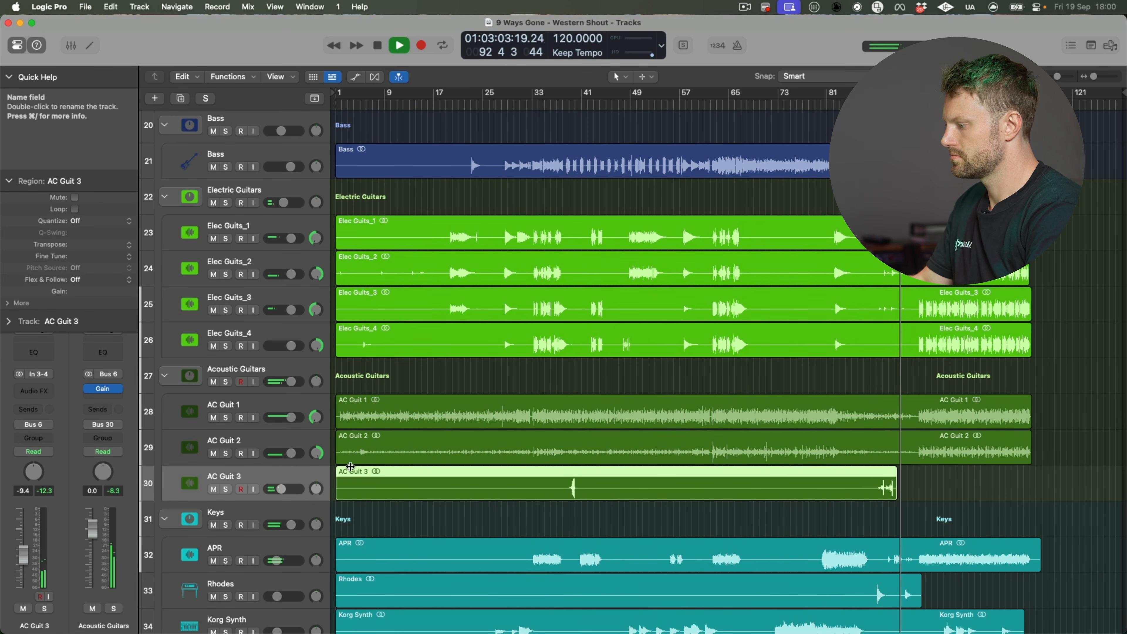
Step: Balance the Lead Vocal group's volume against the mix during playback, settling it at -2.7 dB
{"action": "scroll", "coordinate": [516, 462], "scroll_direction": "down", "scroll_amount": 15}
{"action": "key", "text": "super+Right"}
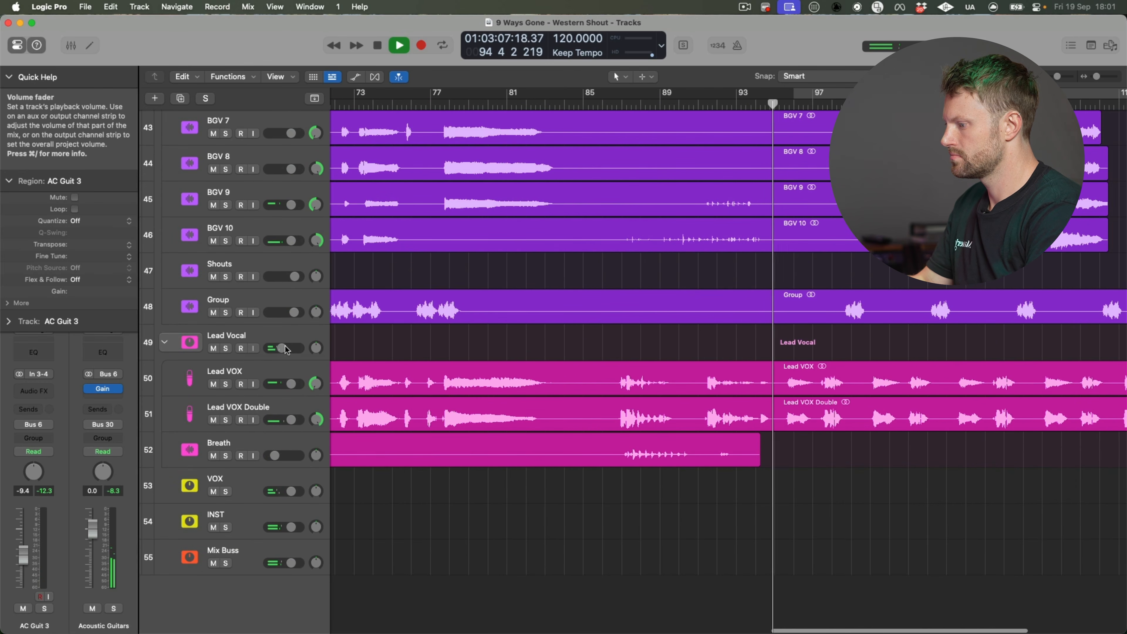
{"action": "left_click_drag", "start_coordinate": [286, 349], "coordinate": [288, 350]}
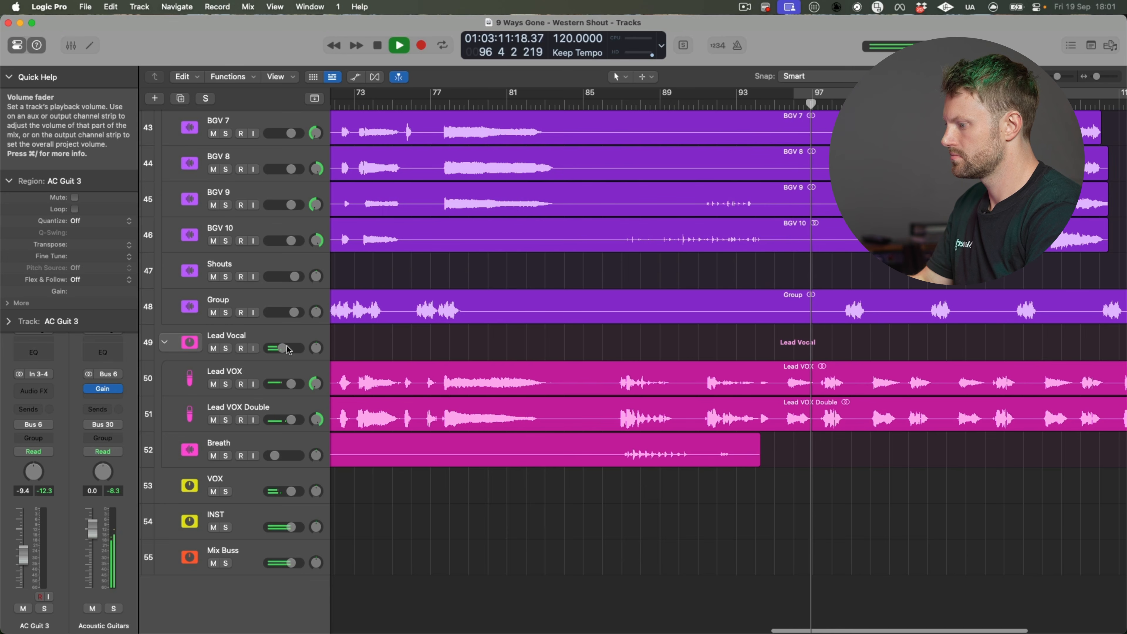
{"action": "left_click_drag", "start_coordinate": [284, 351], "coordinate": [284, 351]}
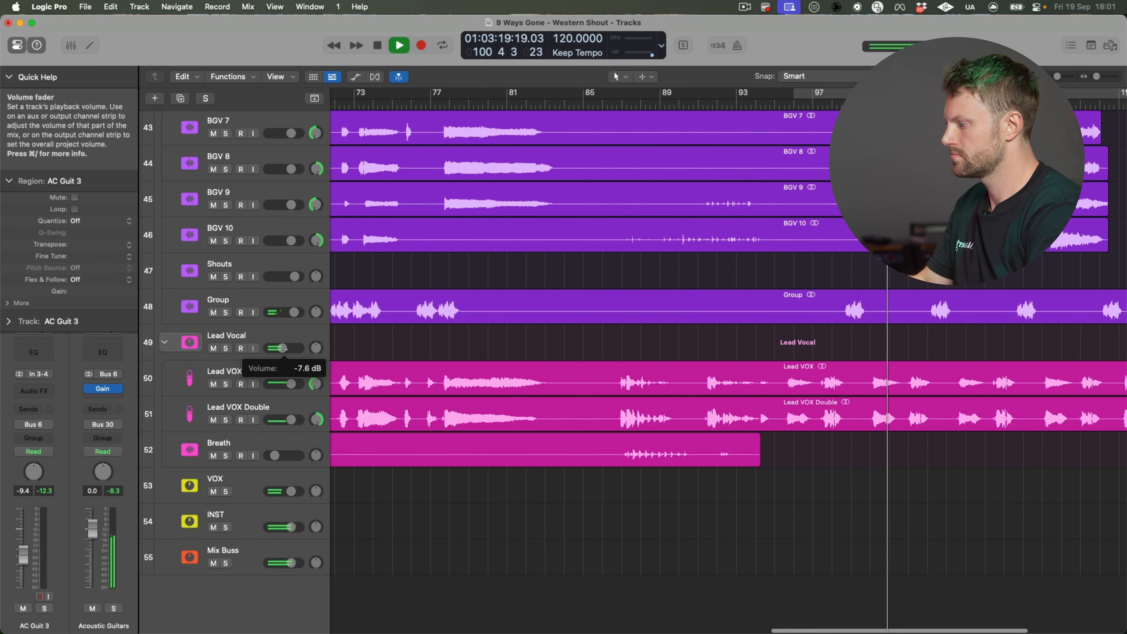
{"action": "left_click_drag", "start_coordinate": [286, 349], "coordinate": [289, 350]}
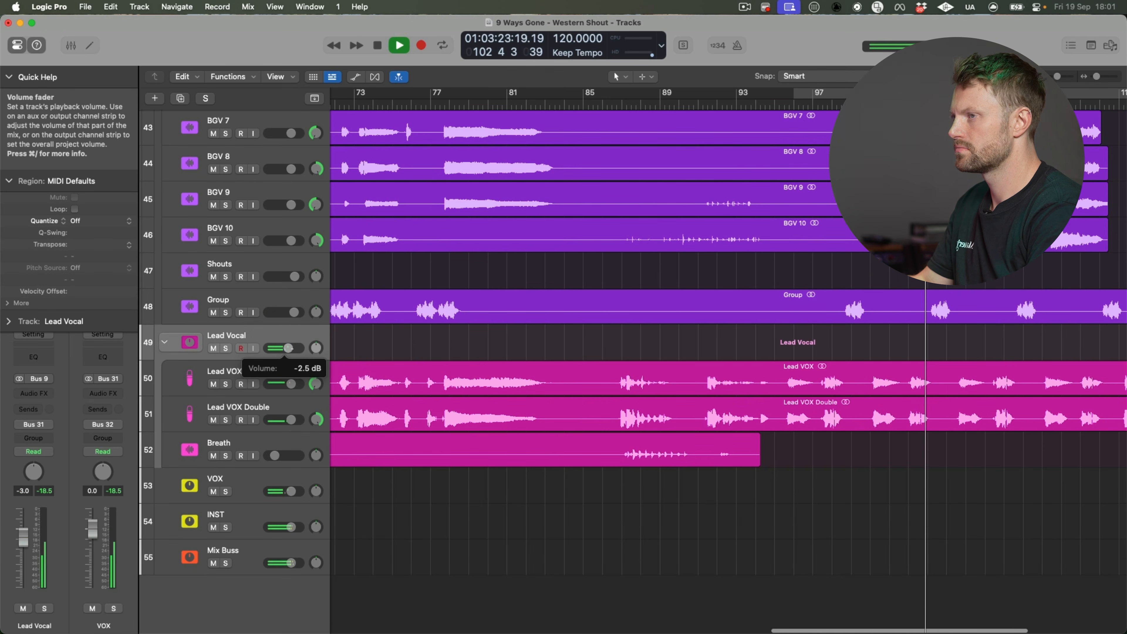
Step: Lower the Electric Guitars group's volume to -9.6 dB and check its level in the mixer during playback
{"action": "scroll", "coordinate": [539, 339], "scroll_direction": "up", "scroll_amount": 12}
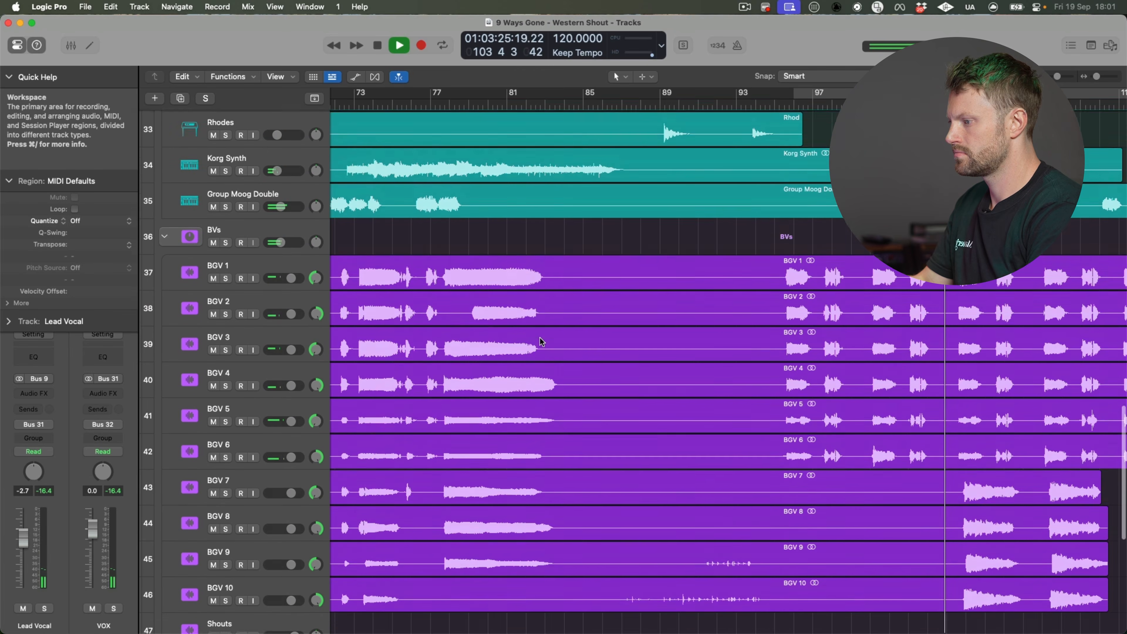
{"action": "scroll", "coordinate": [539, 350], "scroll_direction": "up", "scroll_amount": 12}
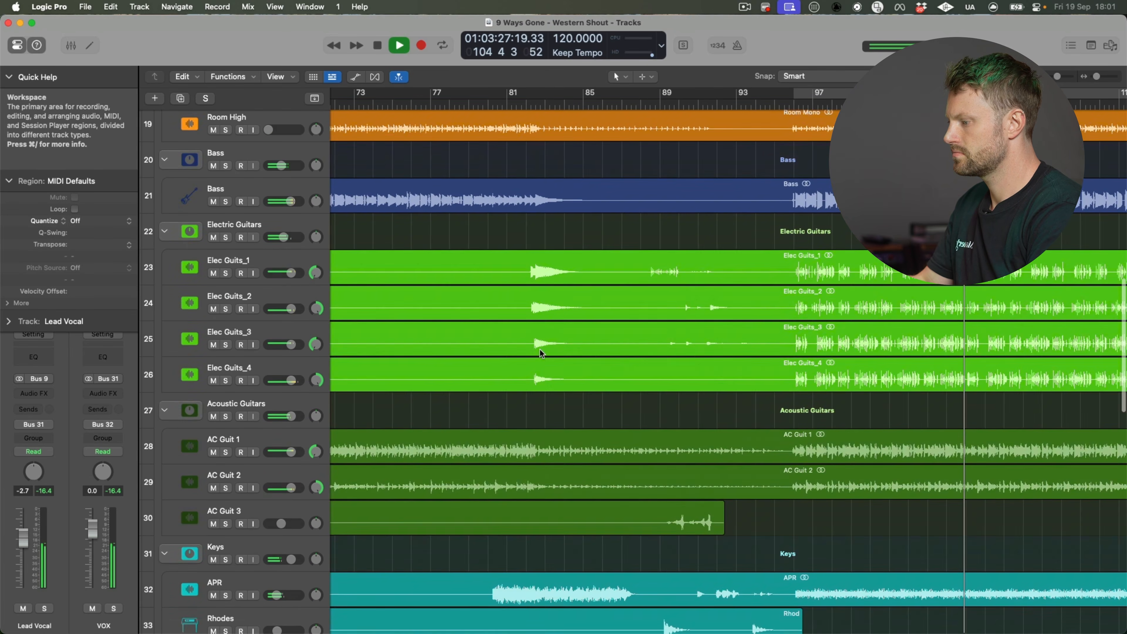
{"action": "scroll", "coordinate": [540, 349], "scroll_direction": "up", "scroll_amount": 12}
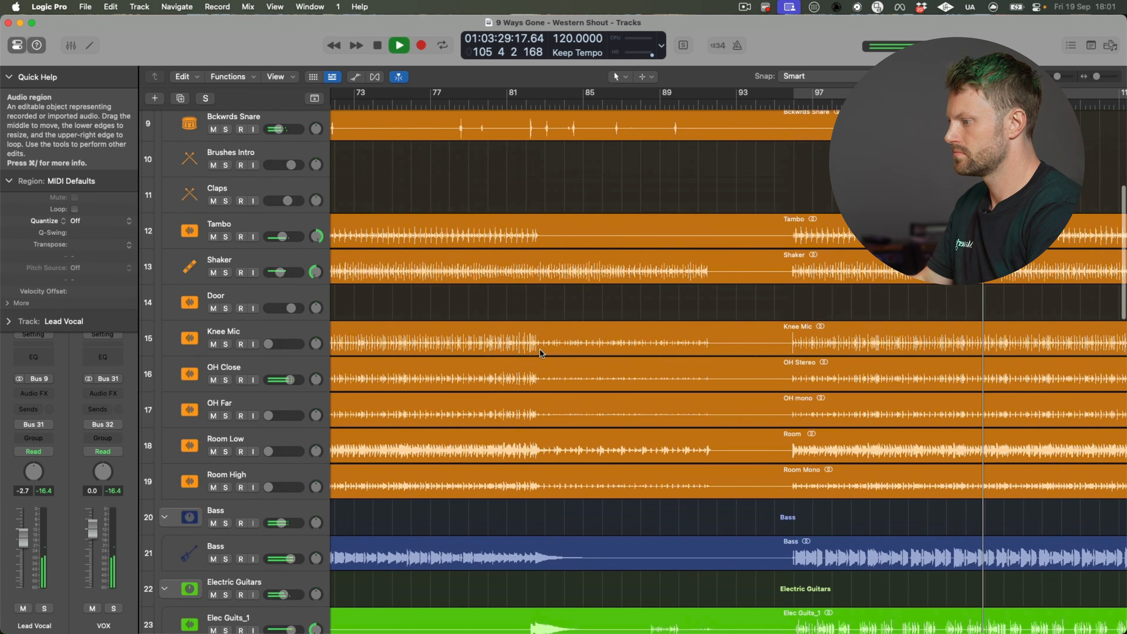
{"action": "scroll", "coordinate": [539, 349], "scroll_direction": "down", "scroll_amount": 8}
{"action": "scroll", "coordinate": [539, 350], "scroll_direction": "down", "scroll_amount": 3}
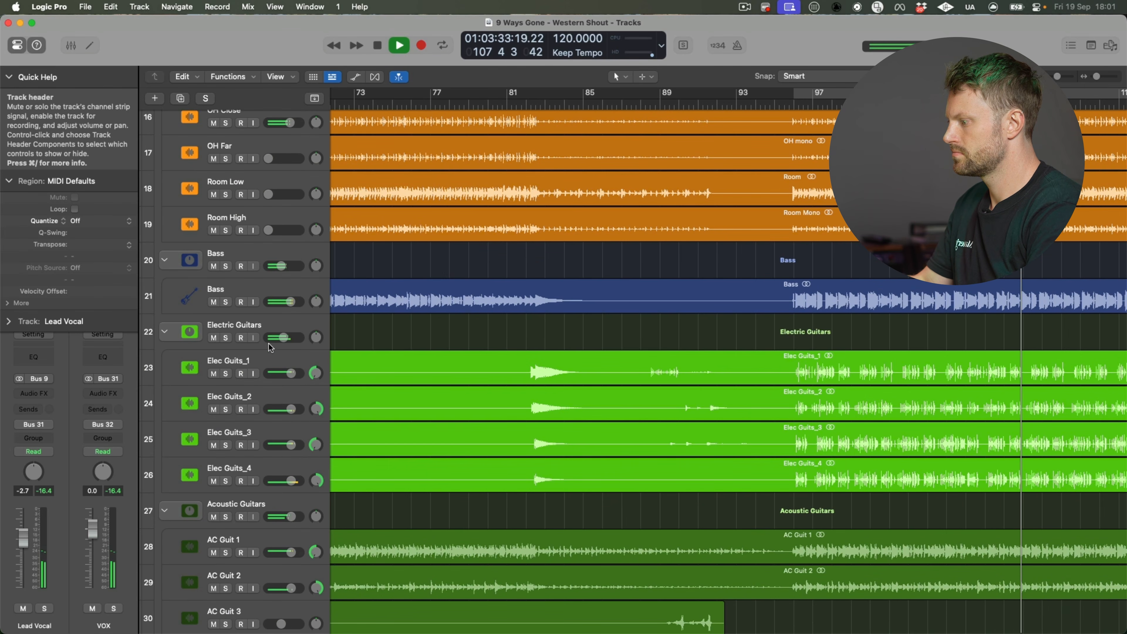
{"action": "mouse_move", "coordinate": [284, 339]}
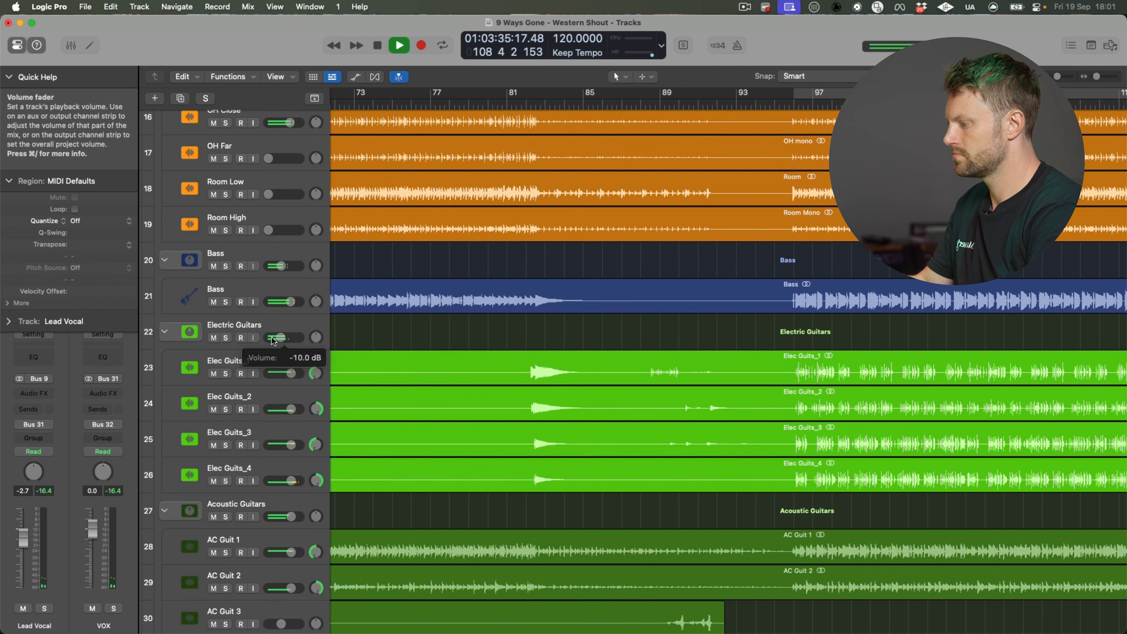
{"action": "key", "text": "x"}
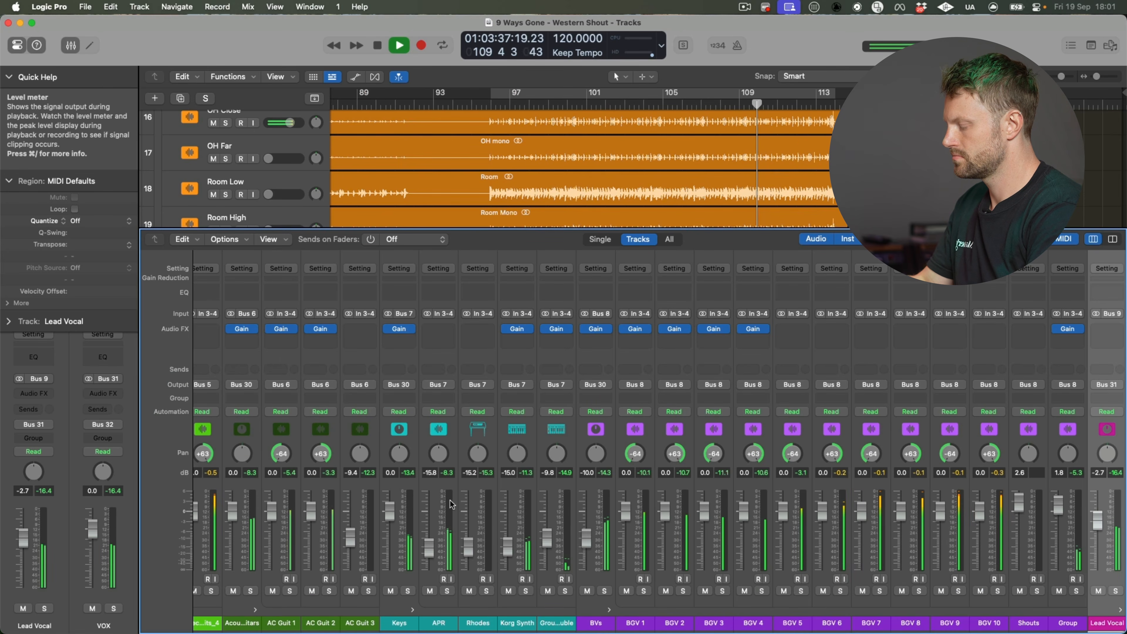
{"action": "scroll", "coordinate": [444, 511], "scroll_direction": "left", "scroll_amount": 10}
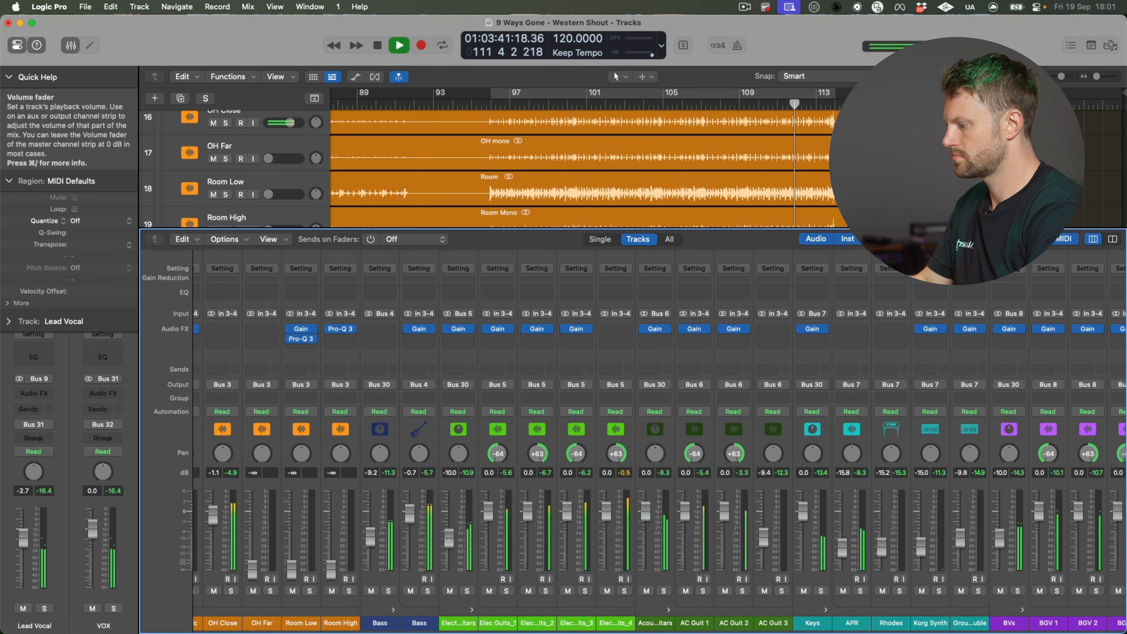
{"action": "scroll", "coordinate": [447, 537], "scroll_direction": "left", "scroll_amount": 10}
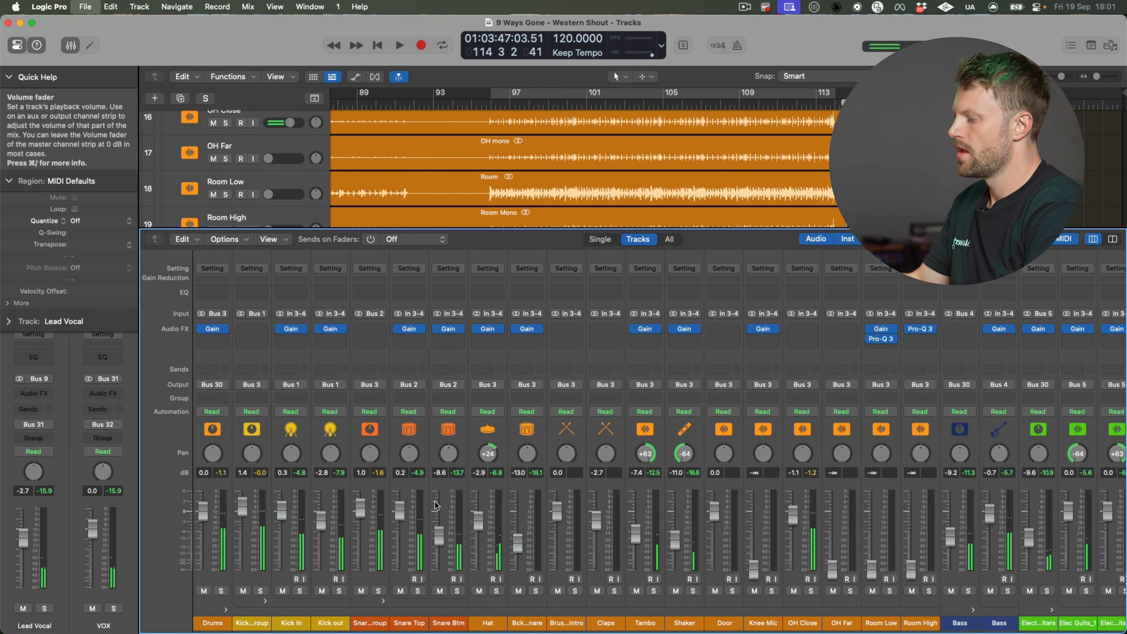
Step: Stop playback and look over the tracks and mixer channels from the drums through the lead vocal group
{"action": "key", "text": "x"}
{"action": "scroll", "coordinate": [646, 356], "scroll_direction": "up", "scroll_amount": 15}
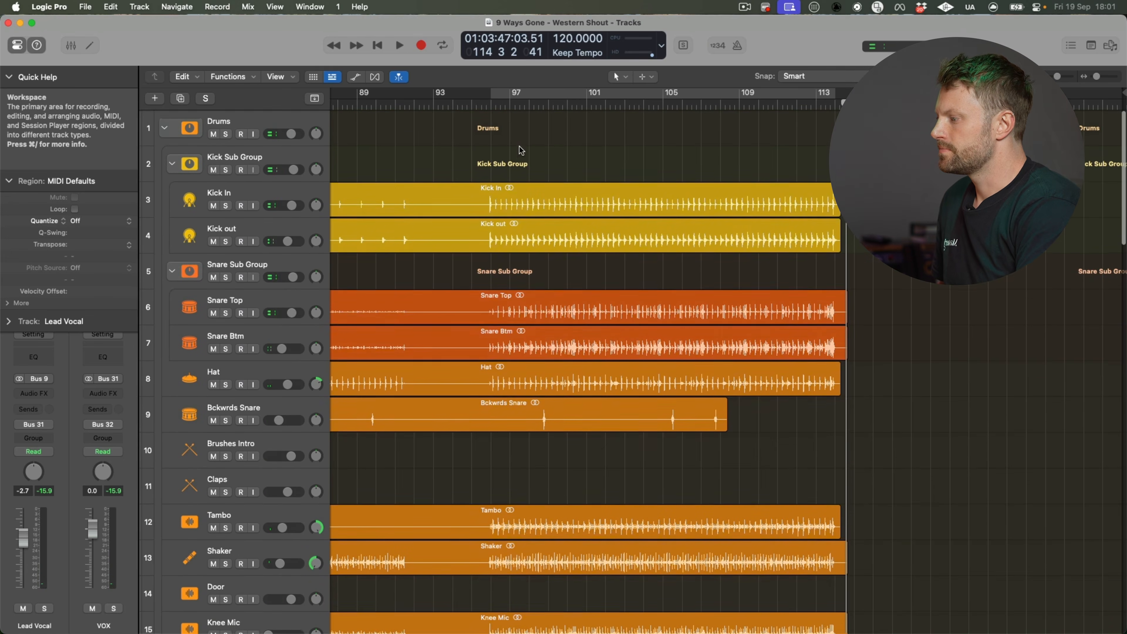
{"action": "key", "text": "space"}
{"action": "key", "text": "x"}
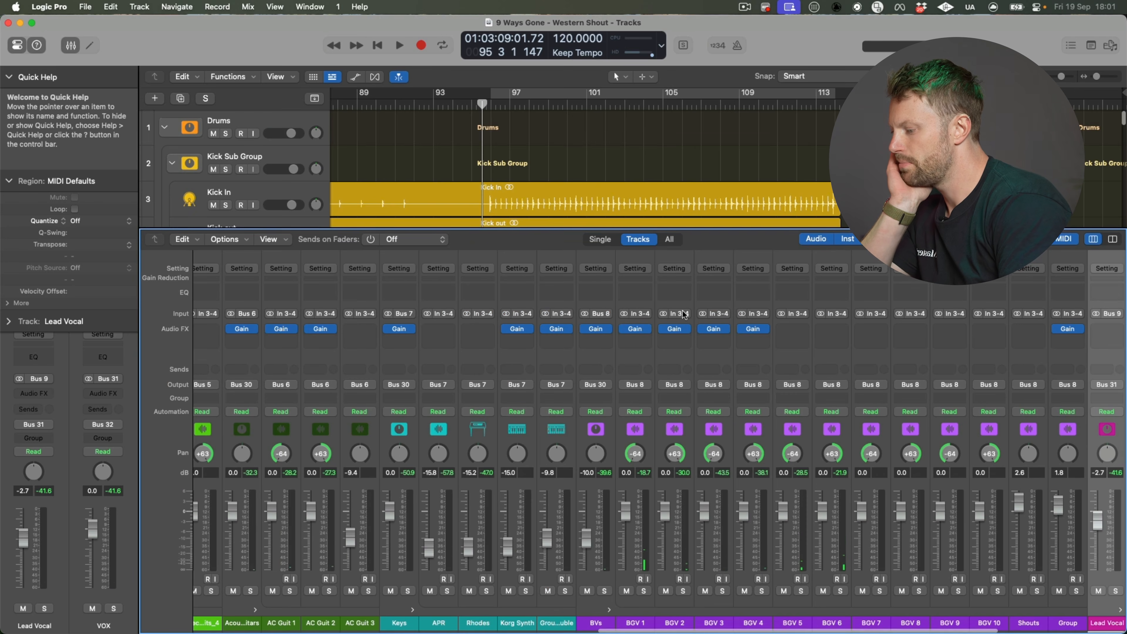
{"action": "scroll", "coordinate": [679, 444], "scroll_direction": "right", "scroll_amount": 10}
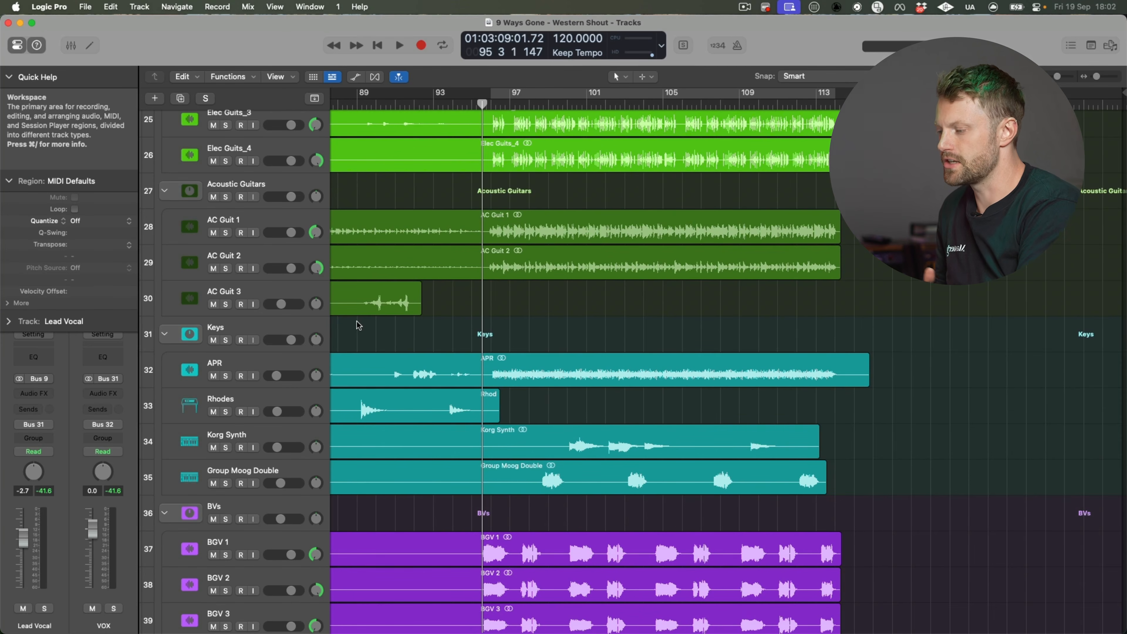
{"action": "scroll", "coordinate": [726, 357], "scroll_direction": "down", "scroll_amount": 10}
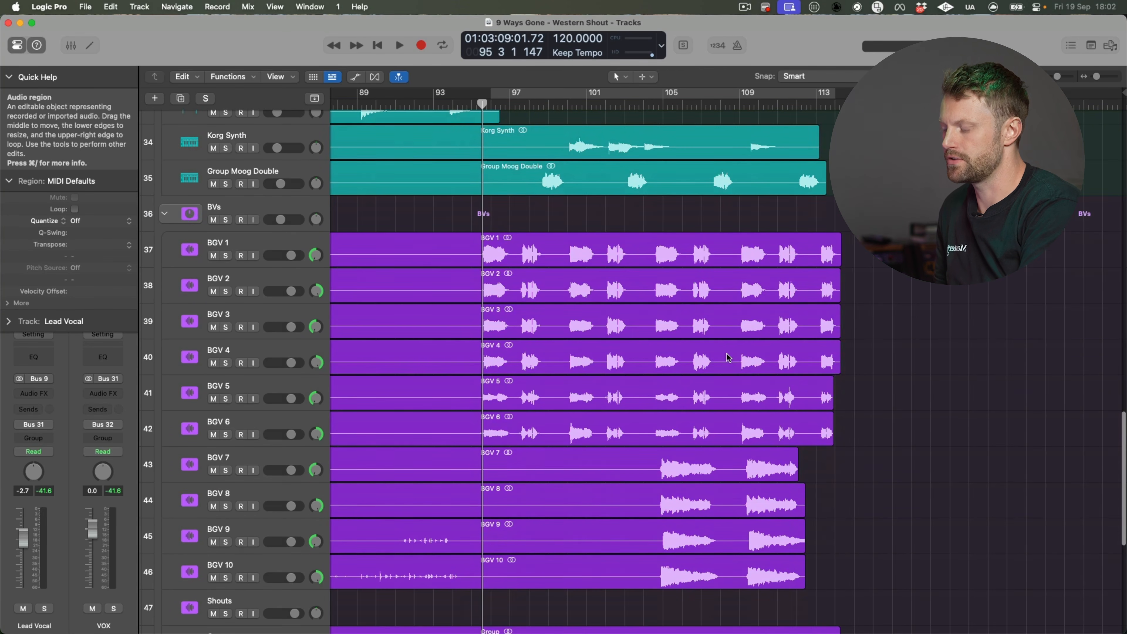
{"action": "scroll", "coordinate": [728, 358], "scroll_direction": "down", "scroll_amount": 3}
{"action": "scroll", "coordinate": [704, 312], "scroll_direction": "up", "scroll_amount": 8}
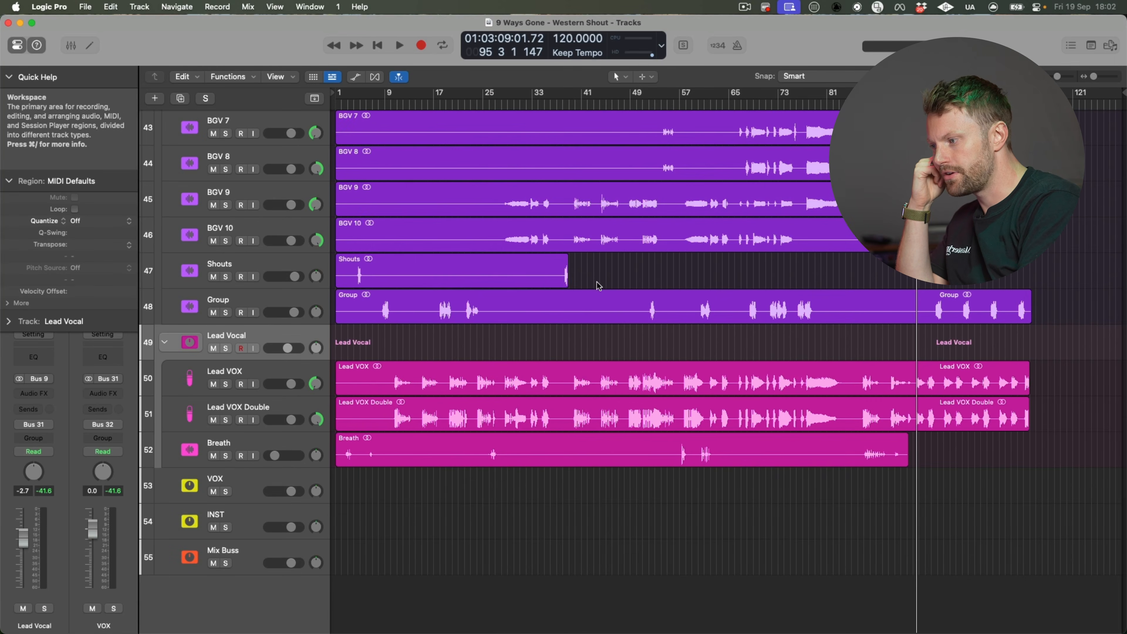
{"action": "scroll", "coordinate": [599, 285], "scroll_direction": "up", "scroll_amount": 20}
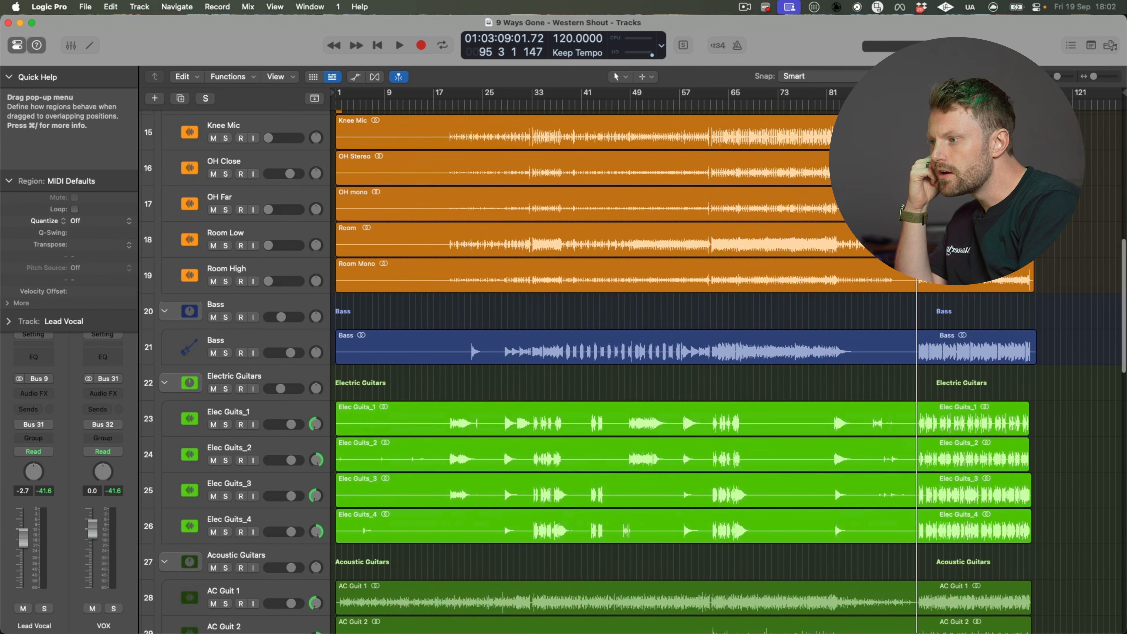
{"action": "scroll", "coordinate": [835, 487], "scroll_direction": "up", "scroll_amount": 15}
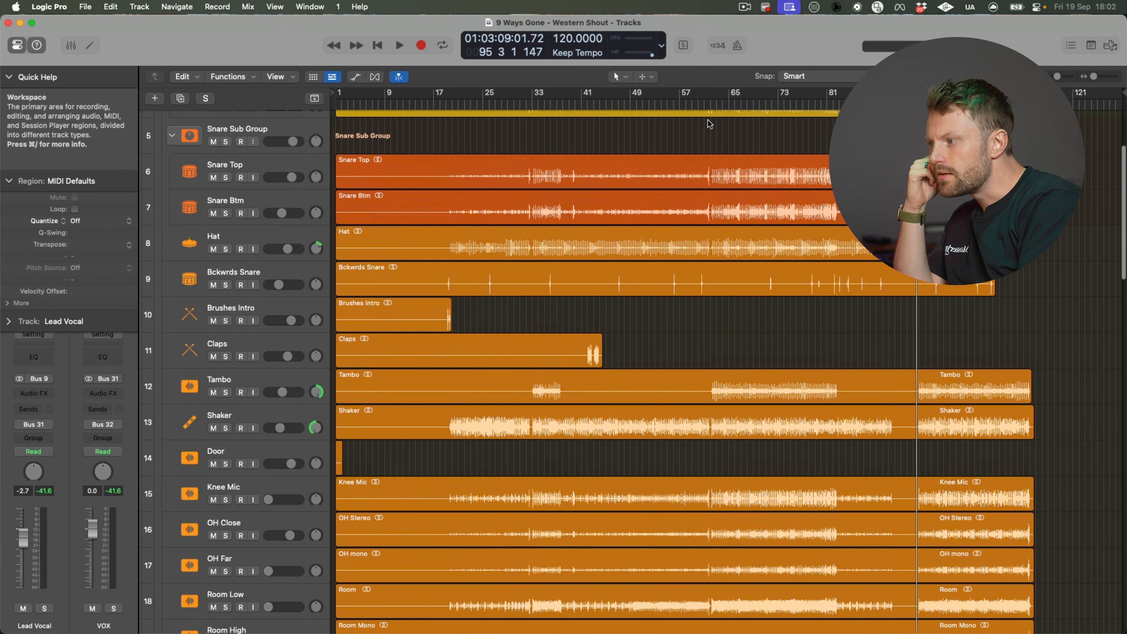
Step: Play the song from bar 61 and lower the Snare Sub Group's volume to -0.2 dB
{"action": "left_click", "coordinate": [709, 124]}
{"action": "key", "text": "space"}
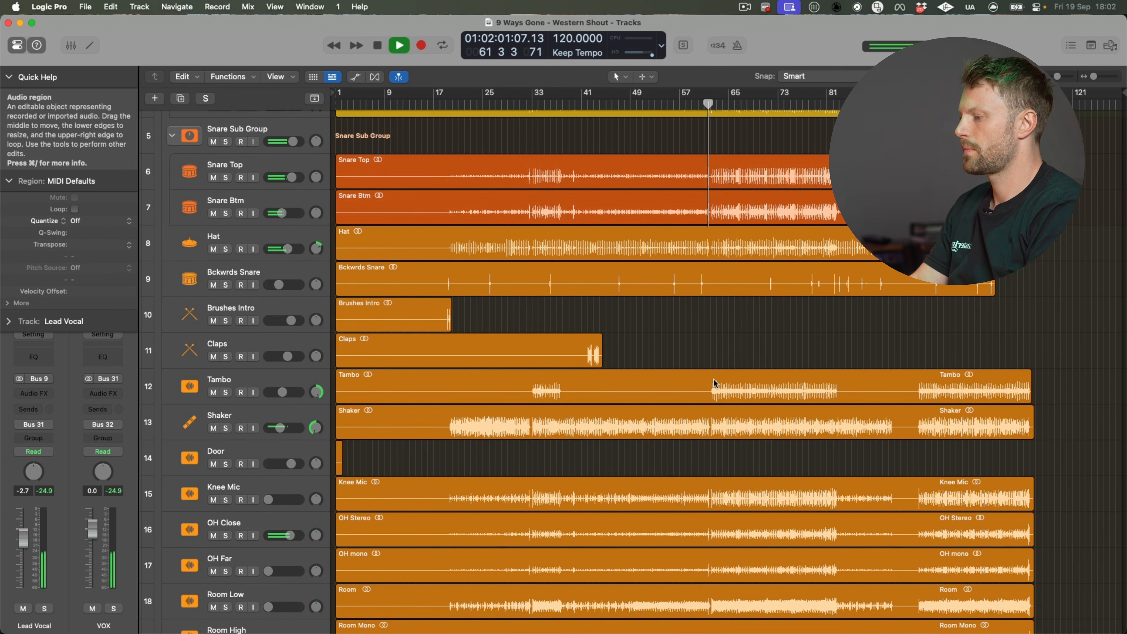
{"action": "key", "text": "x"}
{"action": "scroll", "coordinate": [367, 535], "scroll_direction": "right", "scroll_amount": 1}
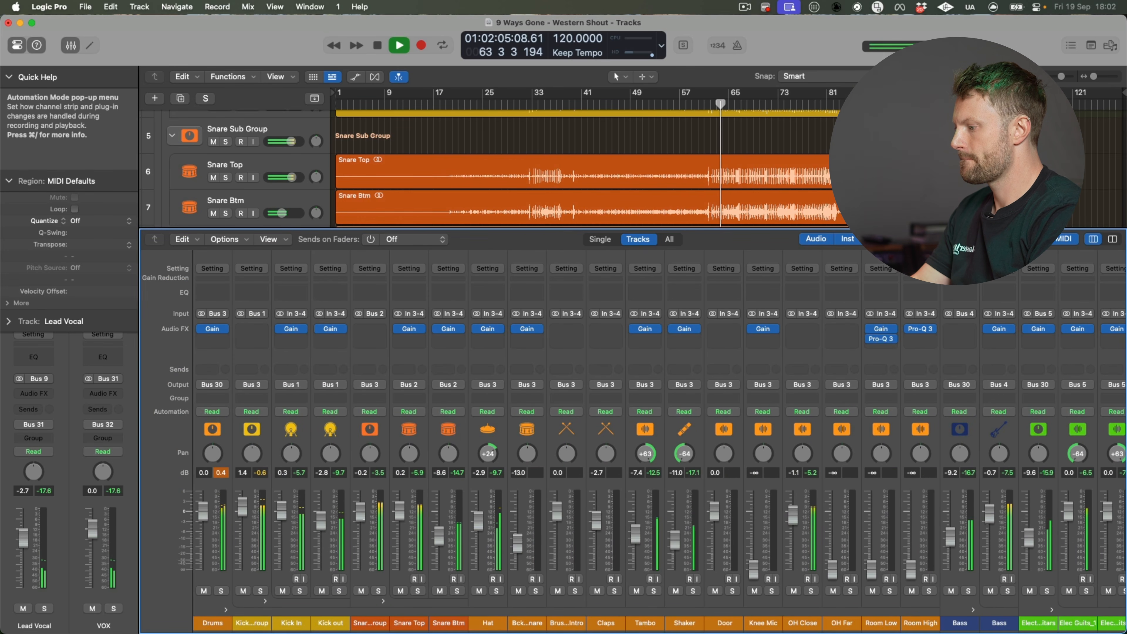
Step: Insert the stereo REFERENCE plug-in on the Stereo Out channel
{"action": "scroll", "coordinate": [634, 500], "scroll_direction": "right", "scroll_amount": 15}
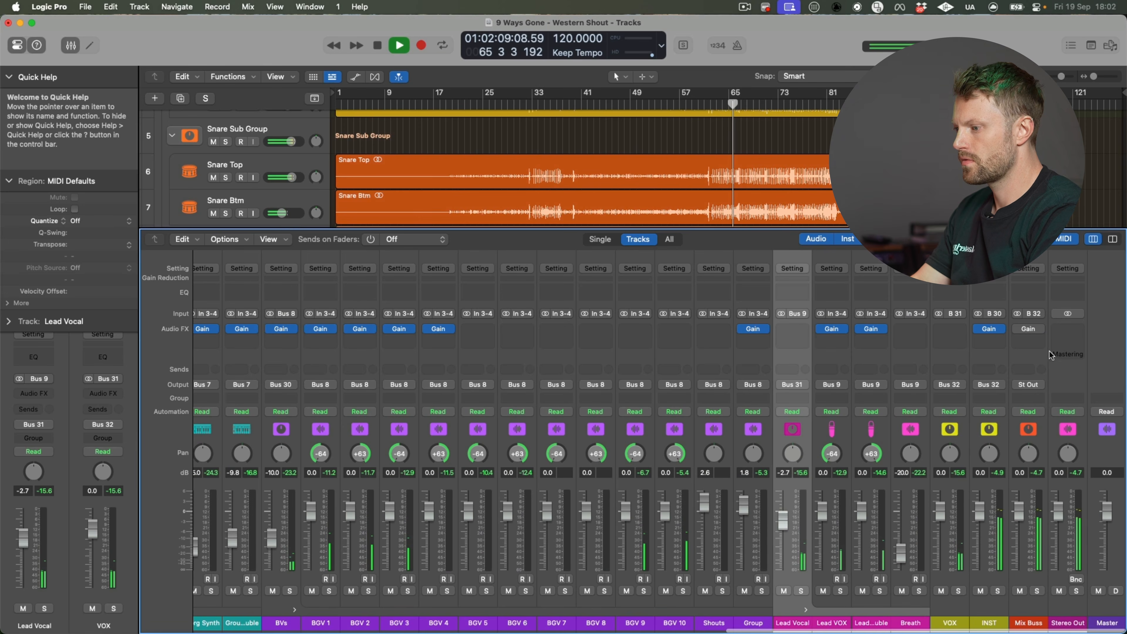
{"action": "left_click", "coordinate": [1068, 331]}
{"action": "type", "text": "refe"}
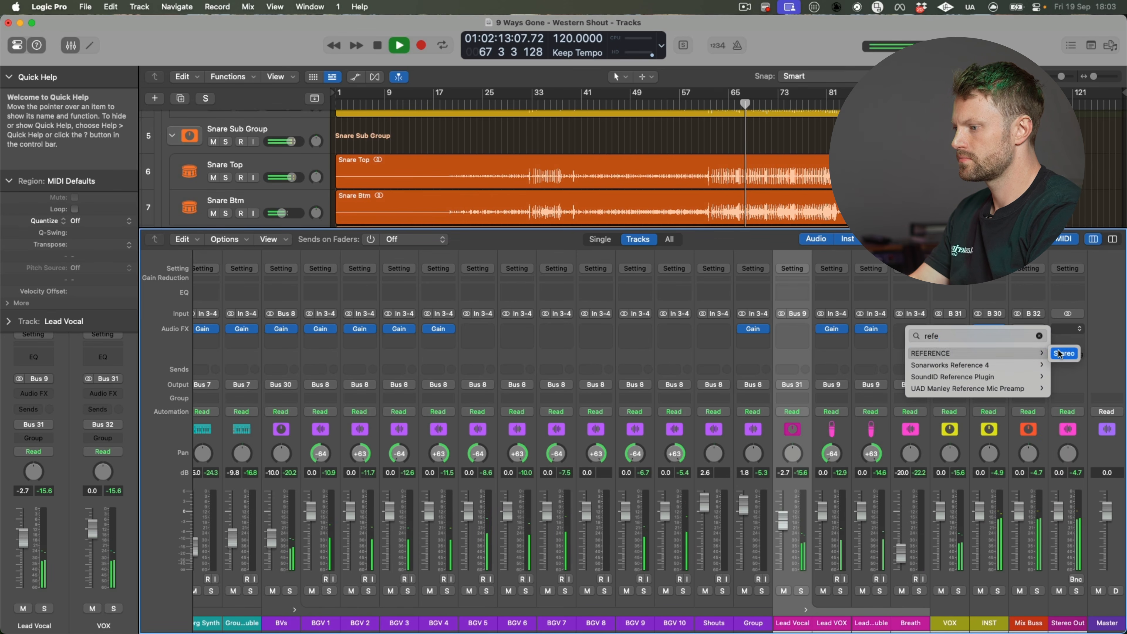
{"action": "left_click", "coordinate": [1060, 354]}
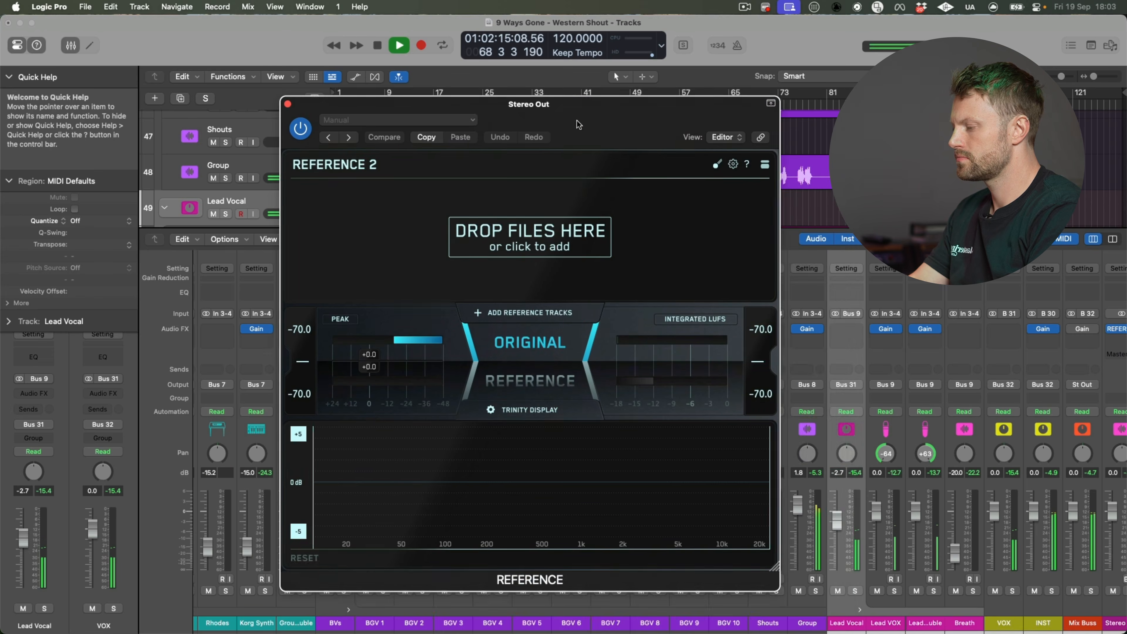
Step: Switch to Finder and search this Mac for "9 ways" to find the song's project folder
{"action": "left_click", "coordinate": [595, 249]}
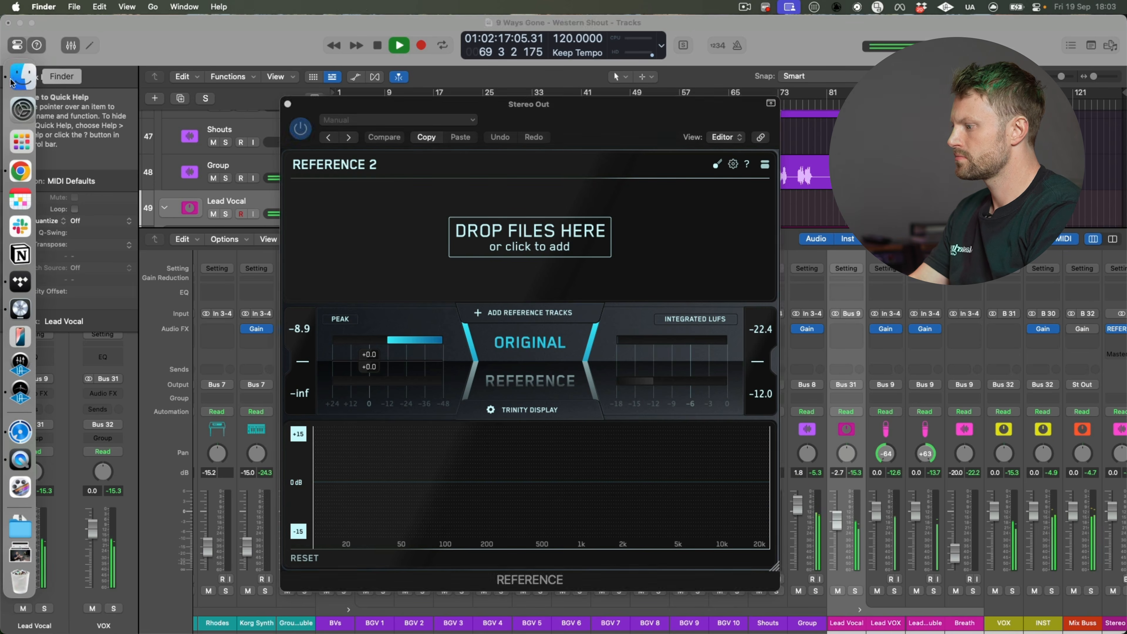
{"action": "scroll", "coordinate": [393, 240], "scroll_direction": "down", "scroll_amount": 2}
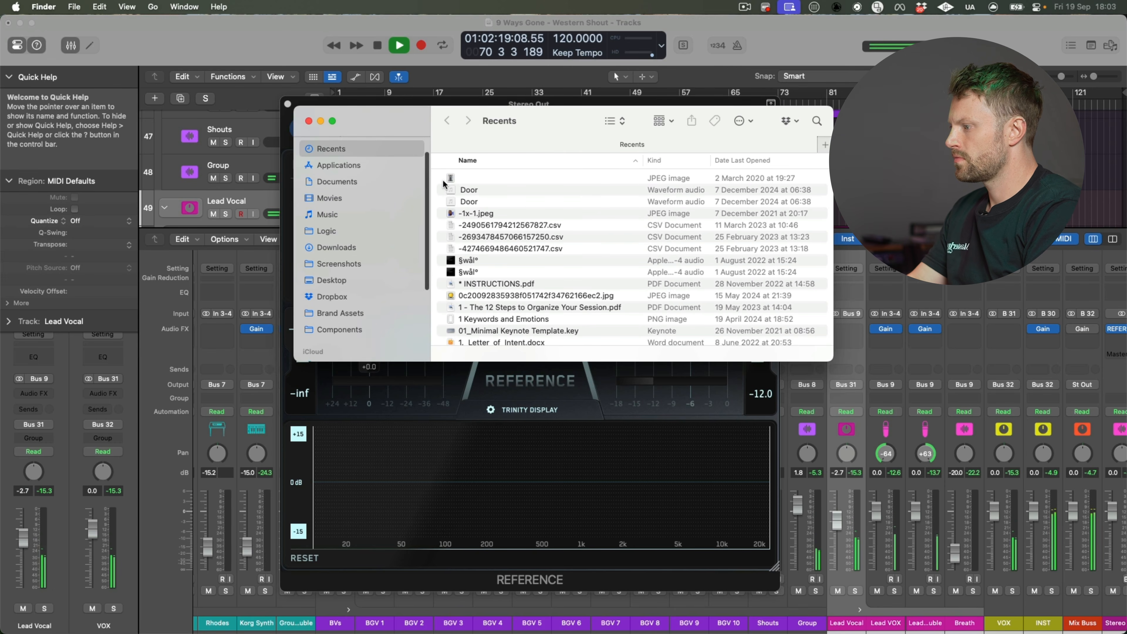
{"action": "left_click", "coordinate": [817, 121]}
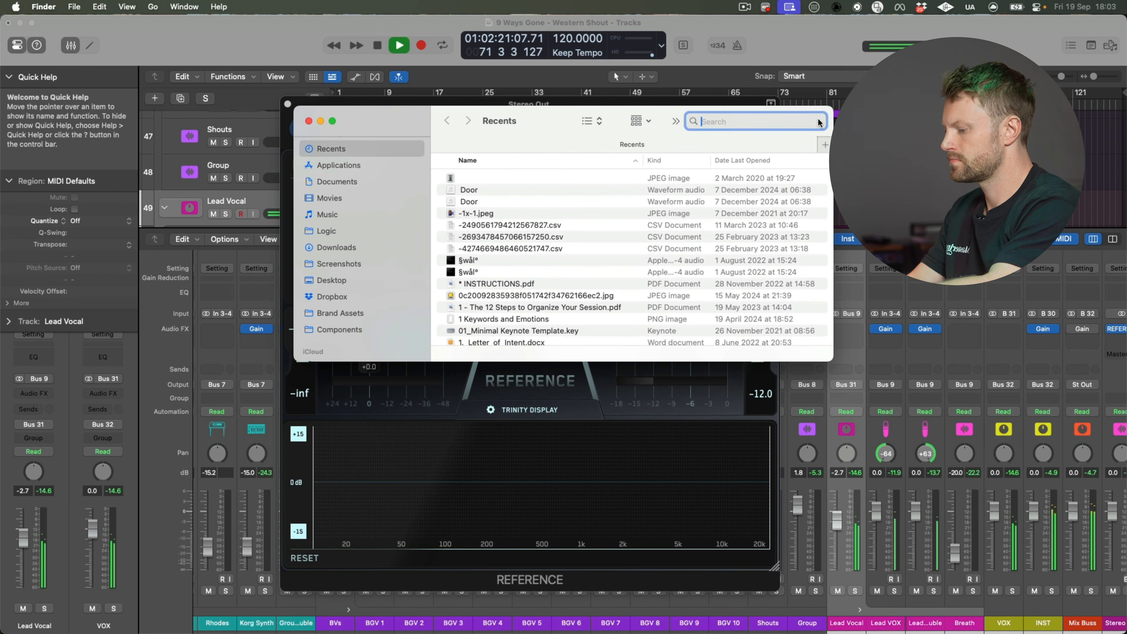
{"action": "type", "text": "9 ways"}
{"action": "key", "text": "Return"}
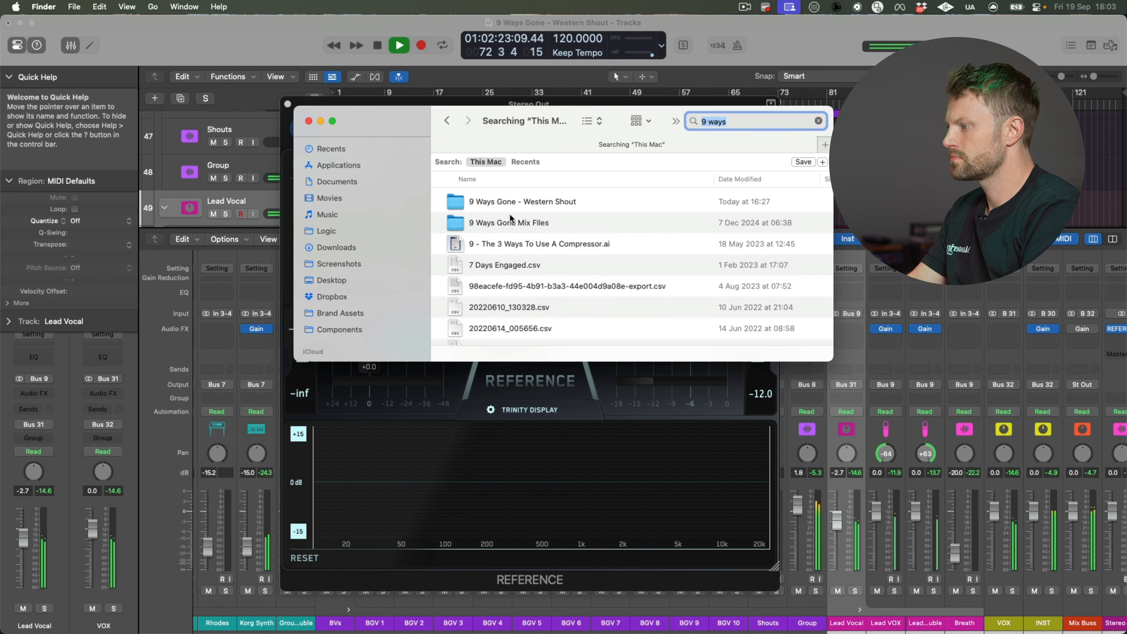
Step: Load ROUGH MIX.wav from the project's Audio Files folder into REFERENCE, close the plug-in window and stop playback
{"action": "double_click", "coordinate": [538, 202]}
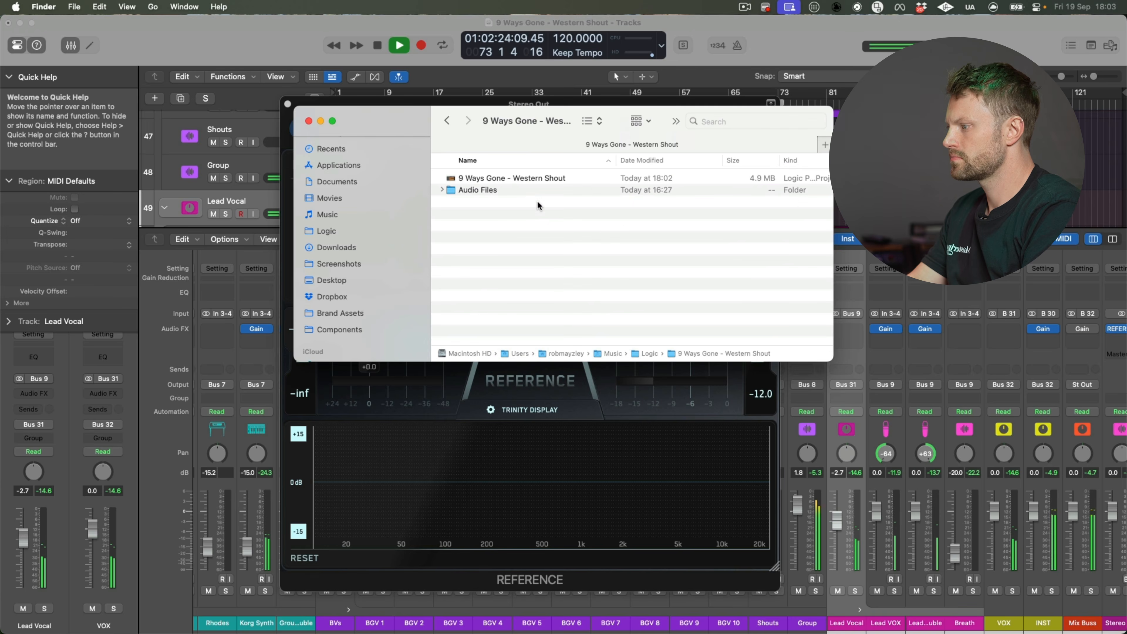
{"action": "double_click", "coordinate": [520, 189]}
{"action": "scroll", "coordinate": [501, 223], "scroll_direction": "down", "scroll_amount": 15}
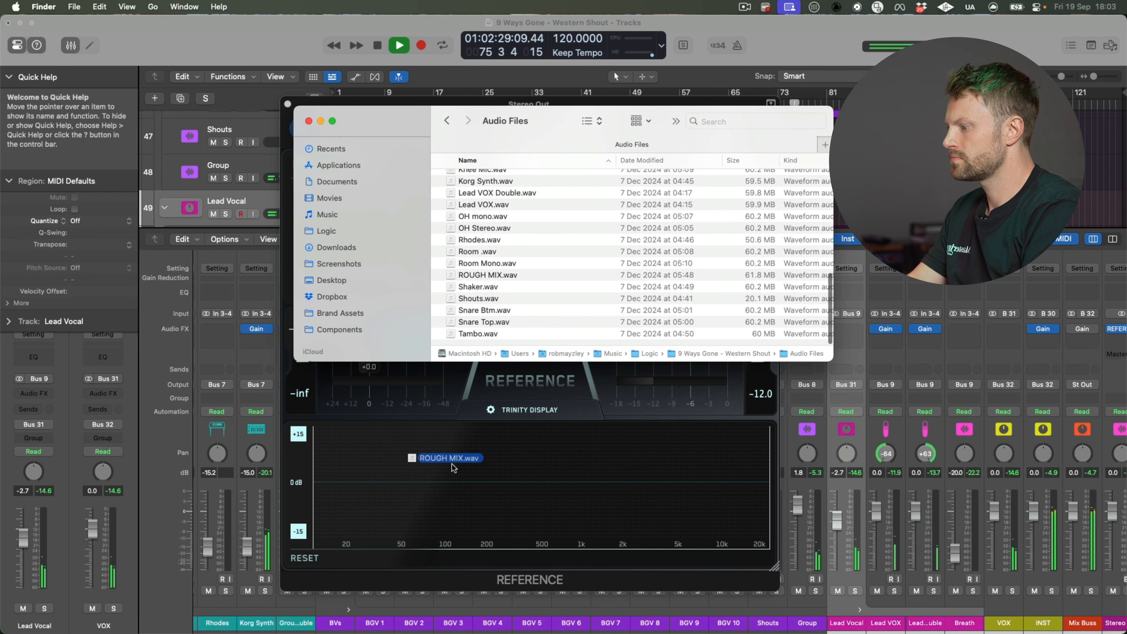
{"action": "left_click_drag", "start_coordinate": [552, 112], "coordinate": [854, 93]}
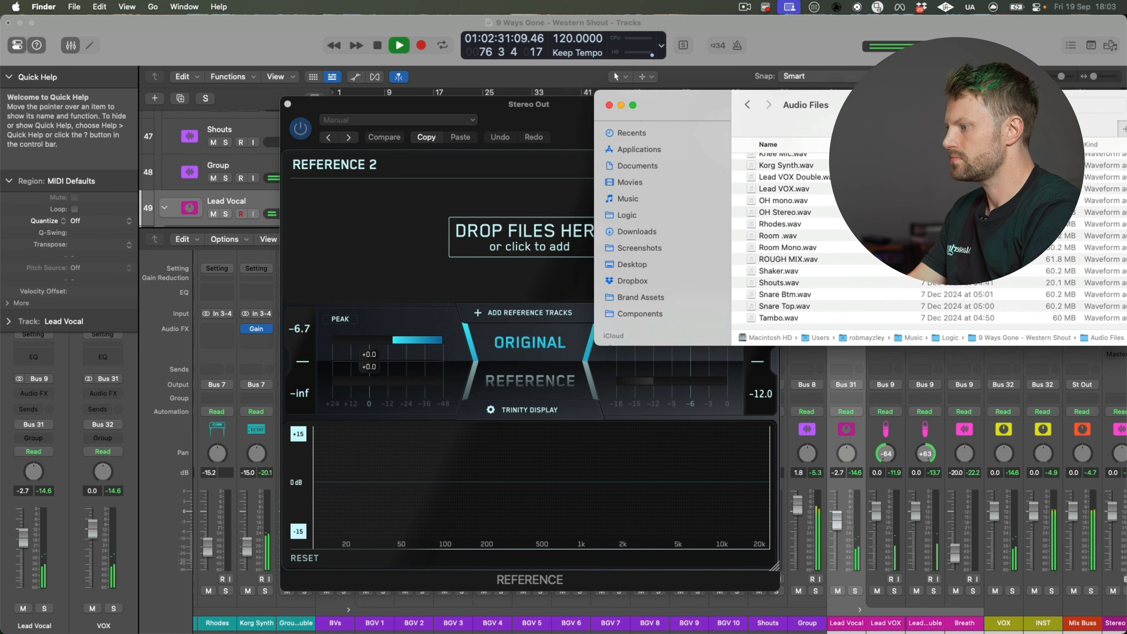
{"action": "left_click_drag", "start_coordinate": [513, 259], "coordinate": [513, 263]}
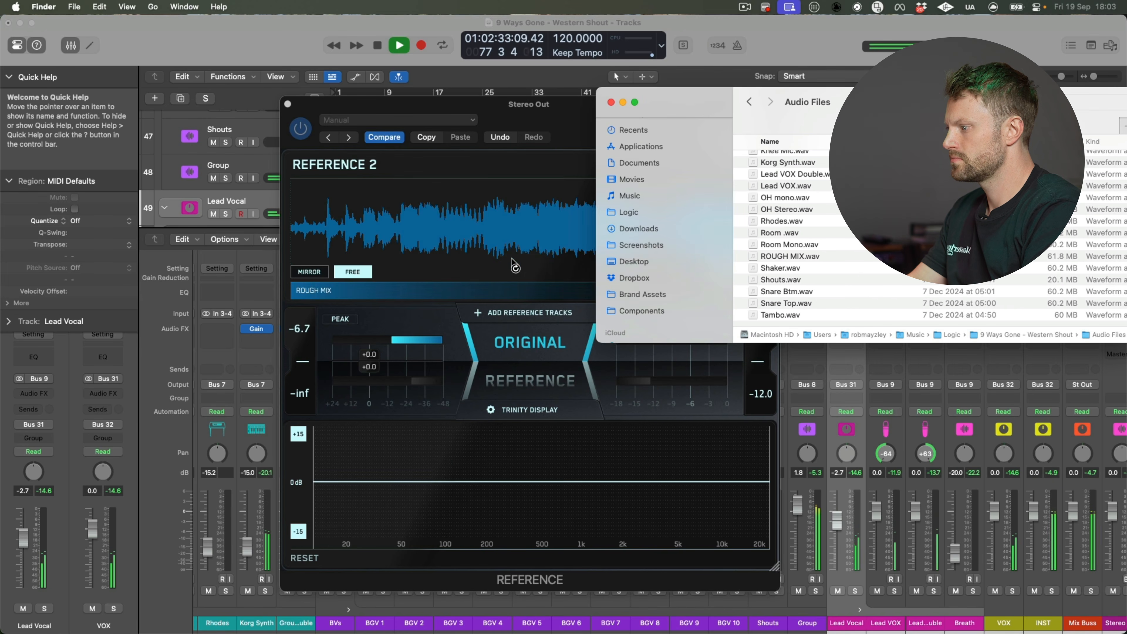
{"action": "left_click", "coordinate": [554, 121]}
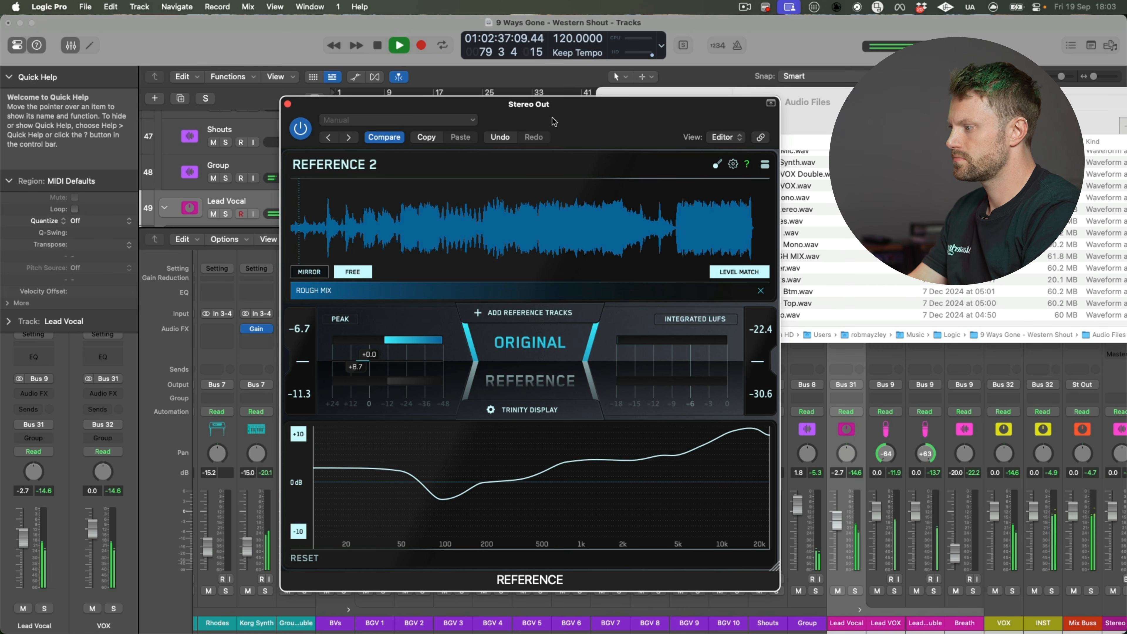
{"action": "left_click", "coordinate": [287, 104]}
{"action": "key", "text": "space"}
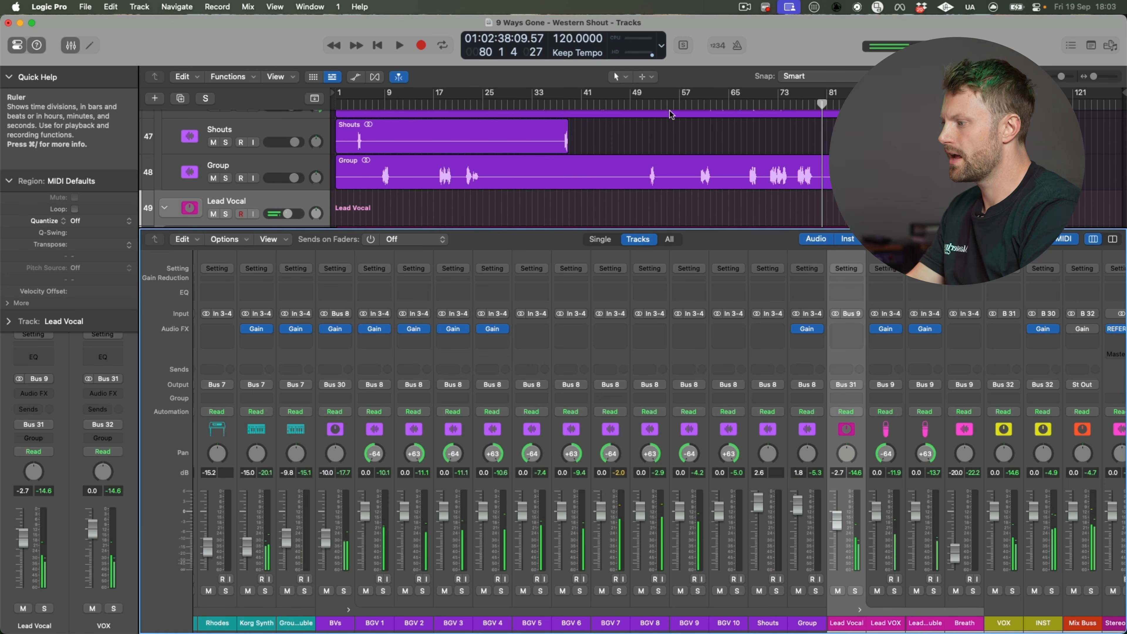
Step: Solo the Lead Vocal channel and insert the Weiss Deess plug-in on it, found by searching for "deess"
{"action": "scroll", "coordinate": [777, 406], "scroll_direction": "right", "scroll_amount": 3}
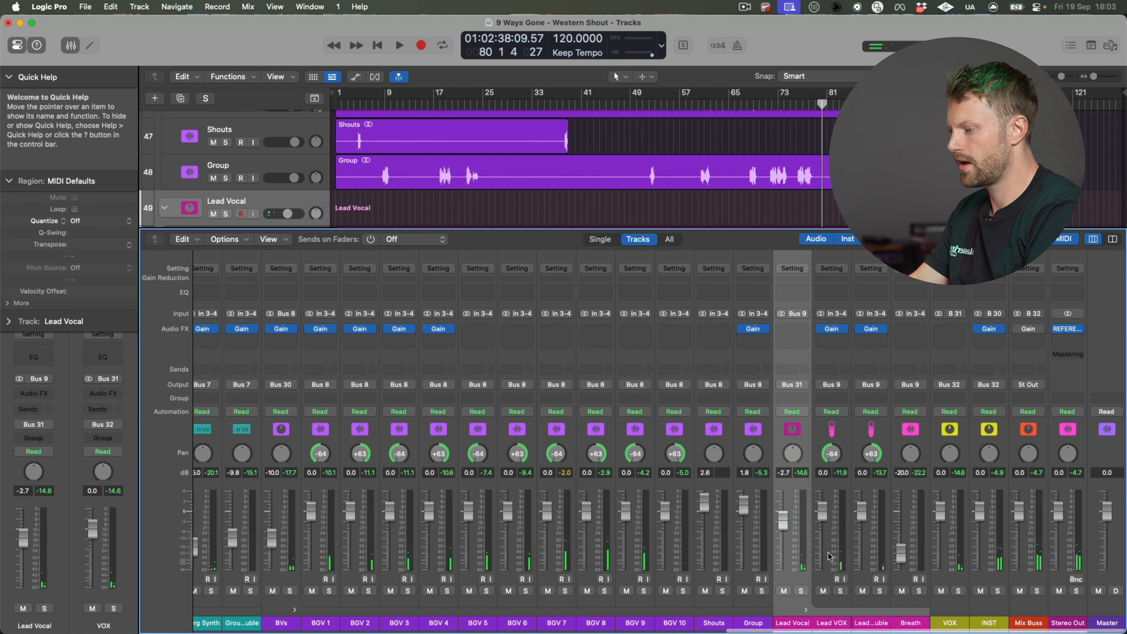
{"action": "left_click", "coordinate": [801, 590]}
{"action": "left_click", "coordinate": [793, 334]}
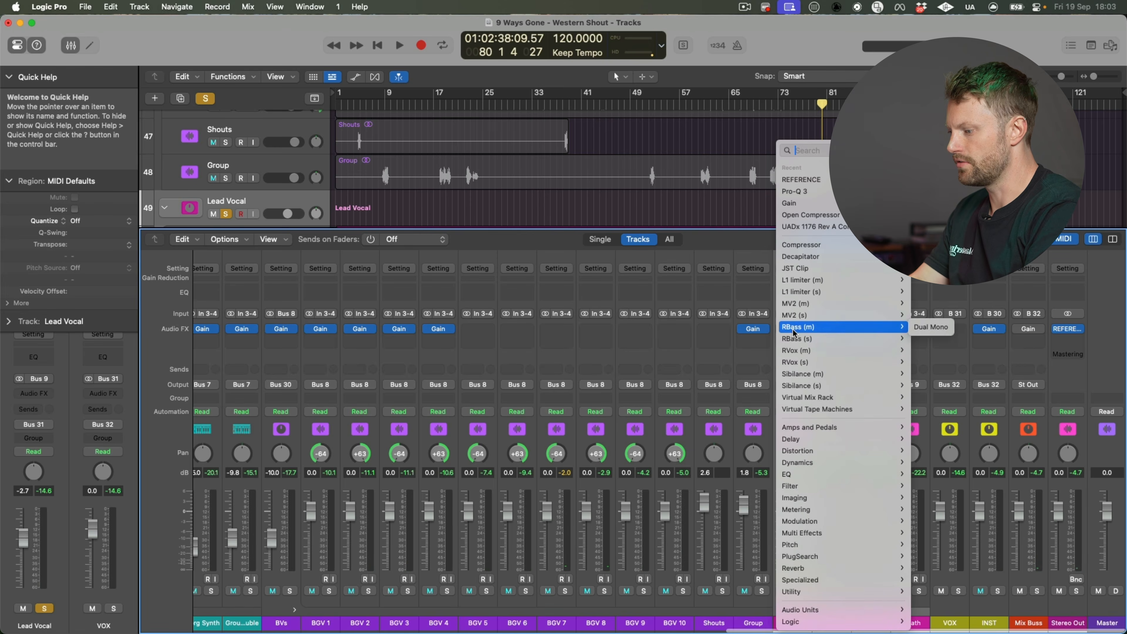
{"action": "mouse_move", "coordinate": [883, 609]}
{"action": "mouse_move", "coordinate": [965, 624]}
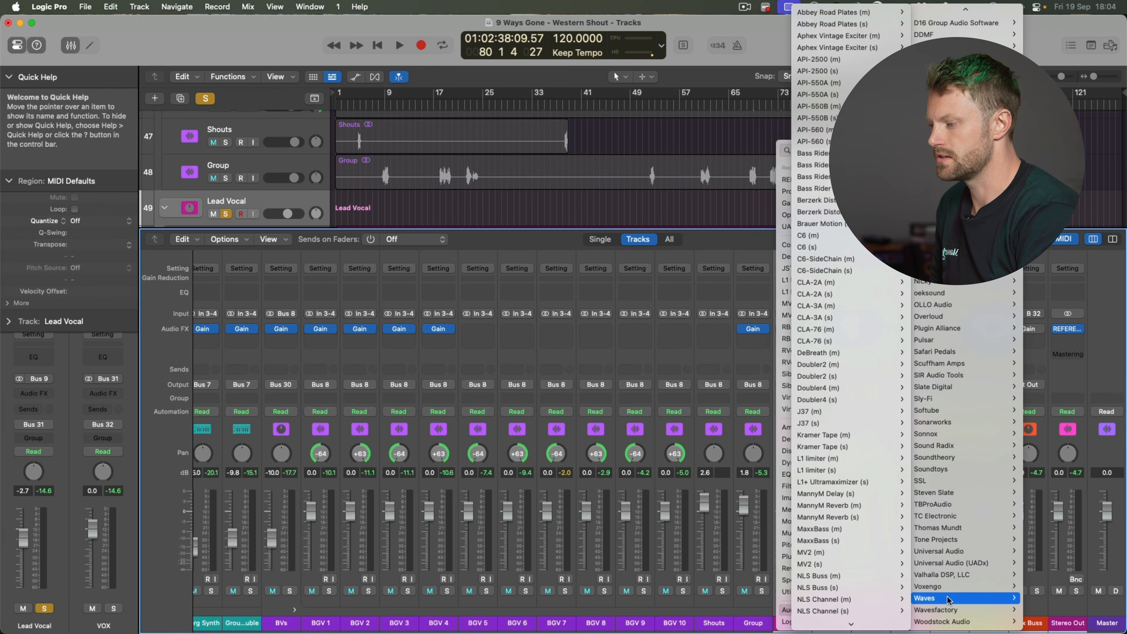
{"action": "mouse_move", "coordinate": [977, 399]}
{"action": "type", "text": "deess"}
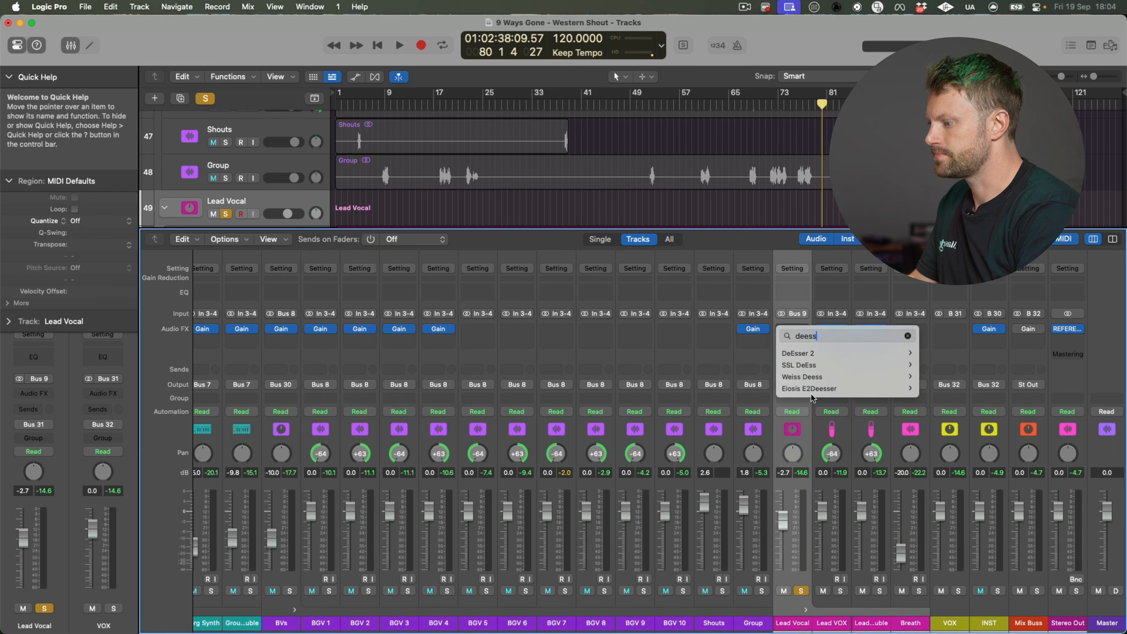
{"action": "left_click", "coordinate": [802, 377]}
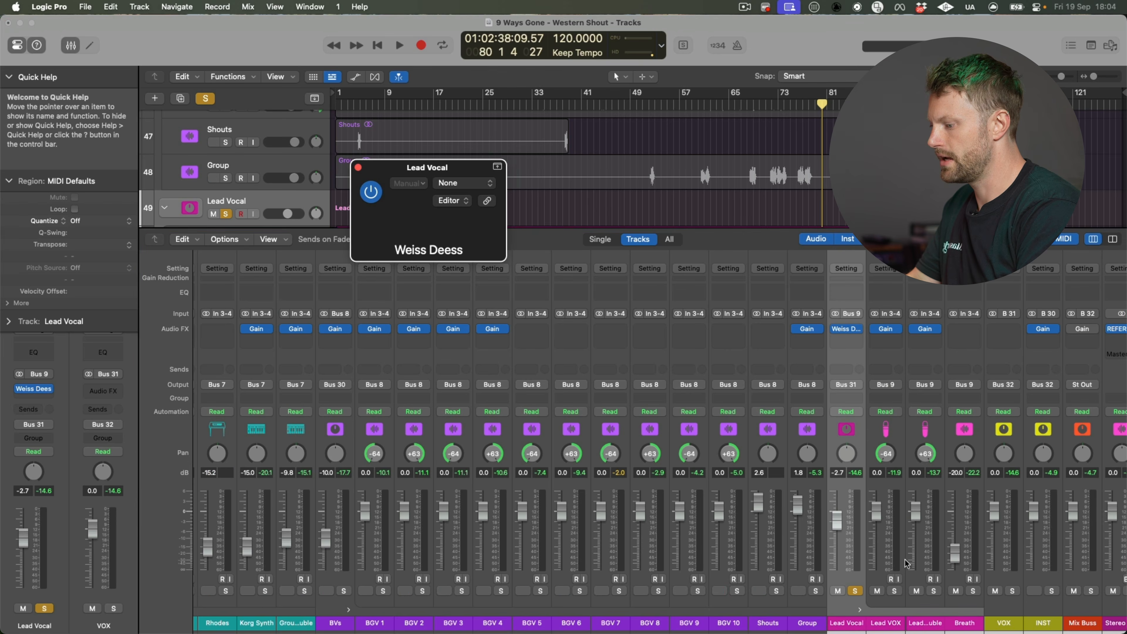
Step: Play the soloed lead vocal and load the Vocal Hard preset in Weiss Deess
{"action": "key", "text": "space"}
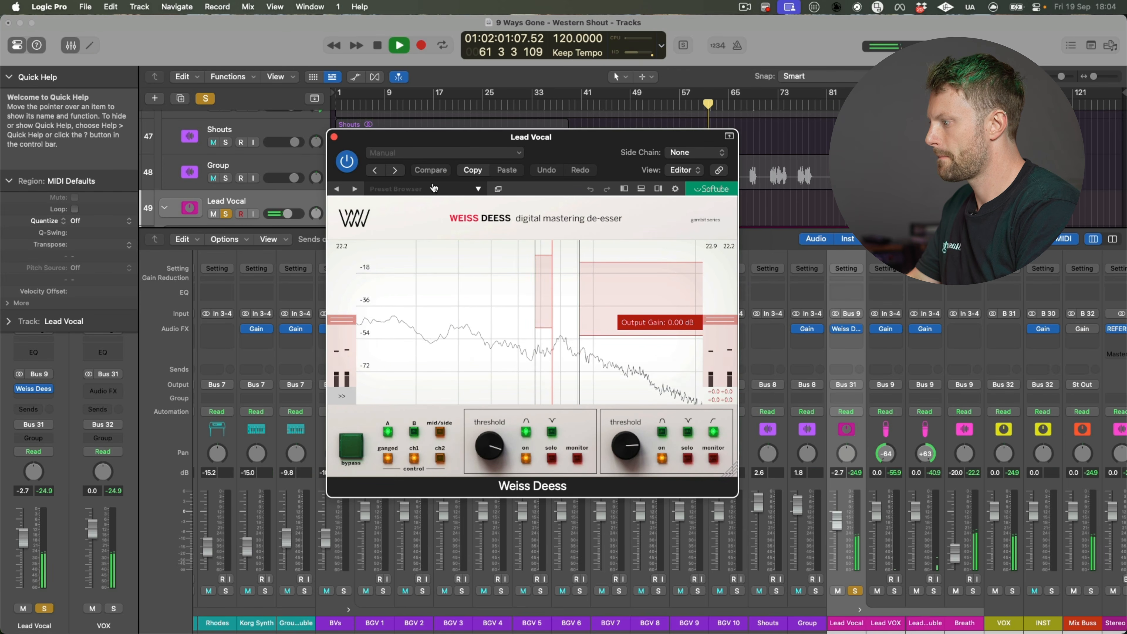
{"action": "left_click", "coordinate": [436, 188]}
{"action": "left_click", "coordinate": [561, 191]}
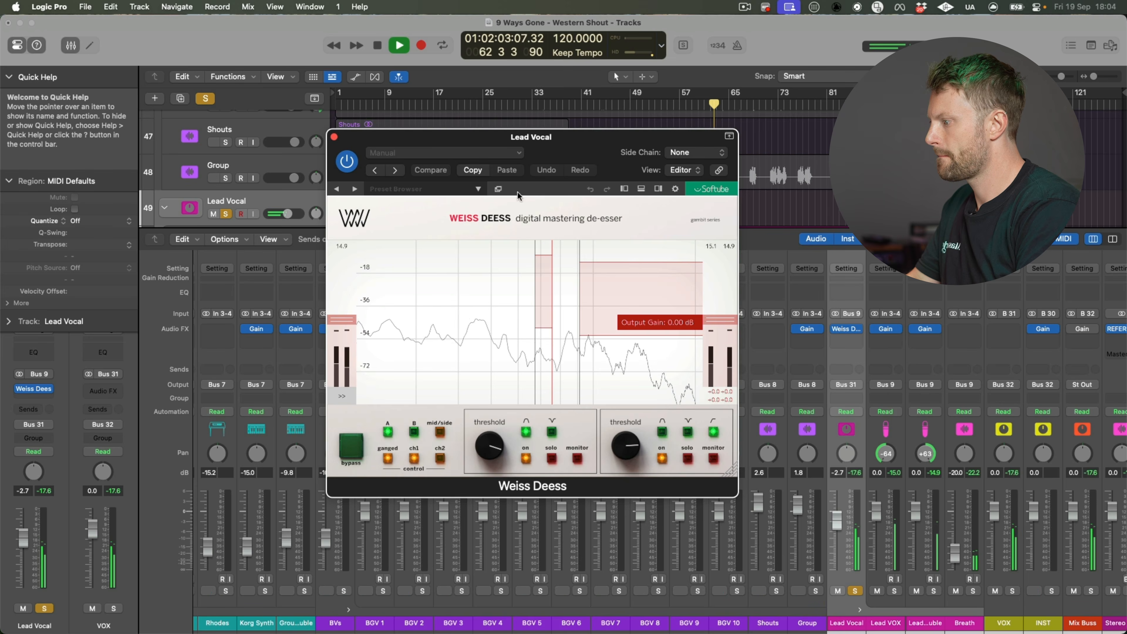
{"action": "left_click", "coordinate": [477, 189]}
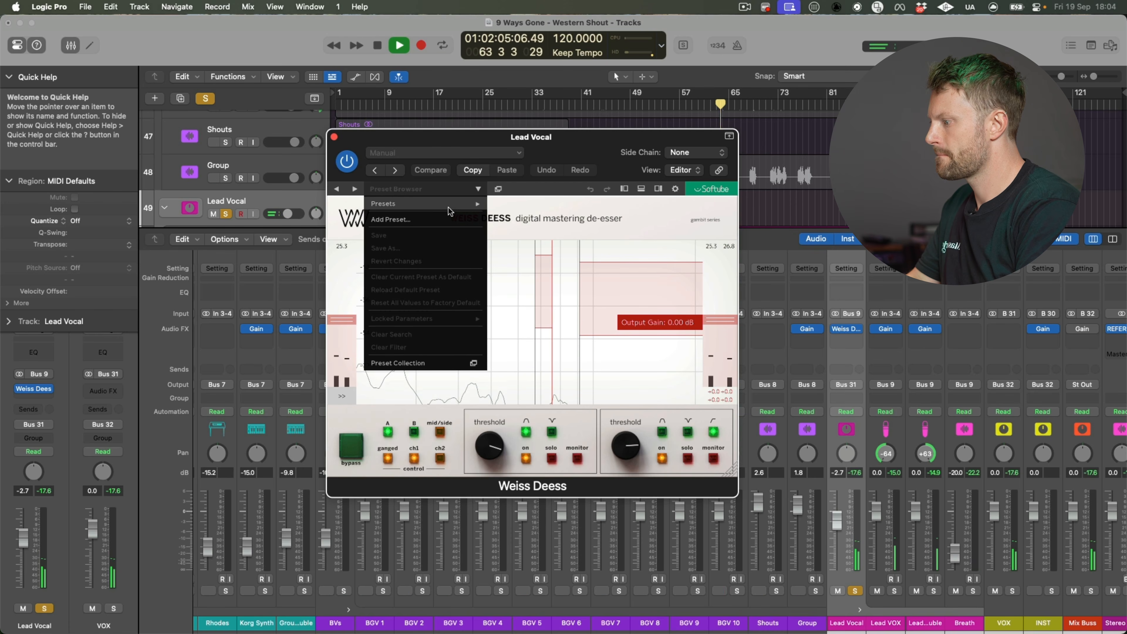
{"action": "mouse_move", "coordinate": [461, 204]}
{"action": "left_click", "coordinate": [524, 285]}
Step: Hide the mixer, set the Weiss Deess high band's threshold to -38.0 dB while listening, and stop playback
{"action": "mouse_move", "coordinate": [598, 308]}
{"action": "left_mouse_down"}
{"action": "mouse_move", "coordinate": [598, 266]}
{"action": "mouse_move", "coordinate": [597, 321]}
{"action": "left_mouse_up"}
{"action": "key", "text": "x"}
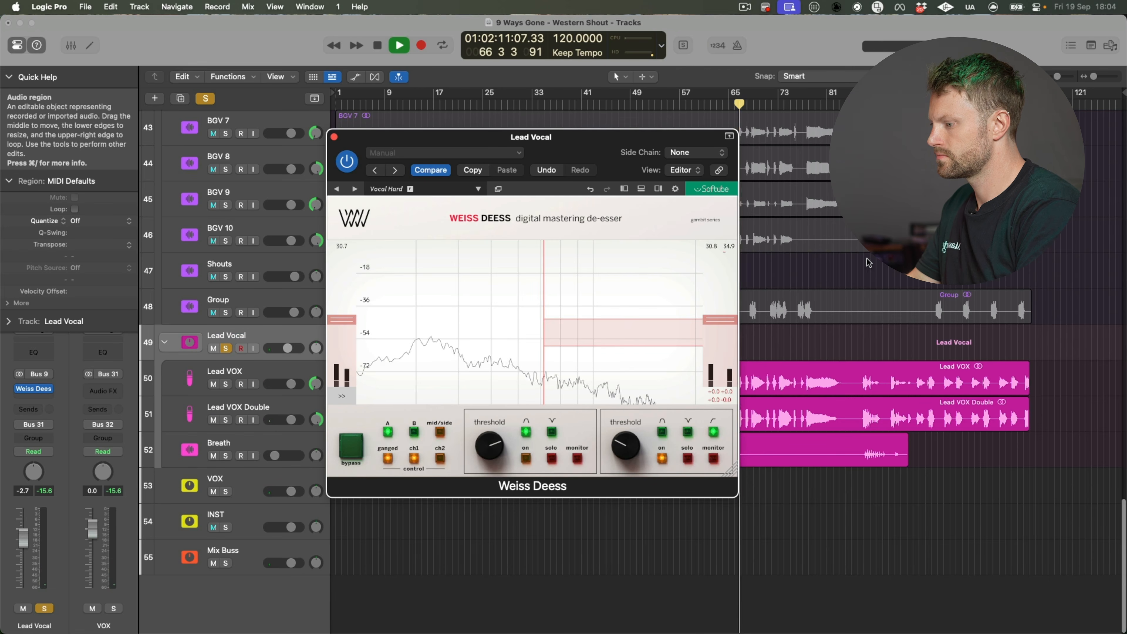
{"action": "key", "text": "super+Right"}
{"action": "key", "text": "super+Right"}
{"action": "left_click_drag", "start_coordinate": [589, 149], "coordinate": [496, 142]}
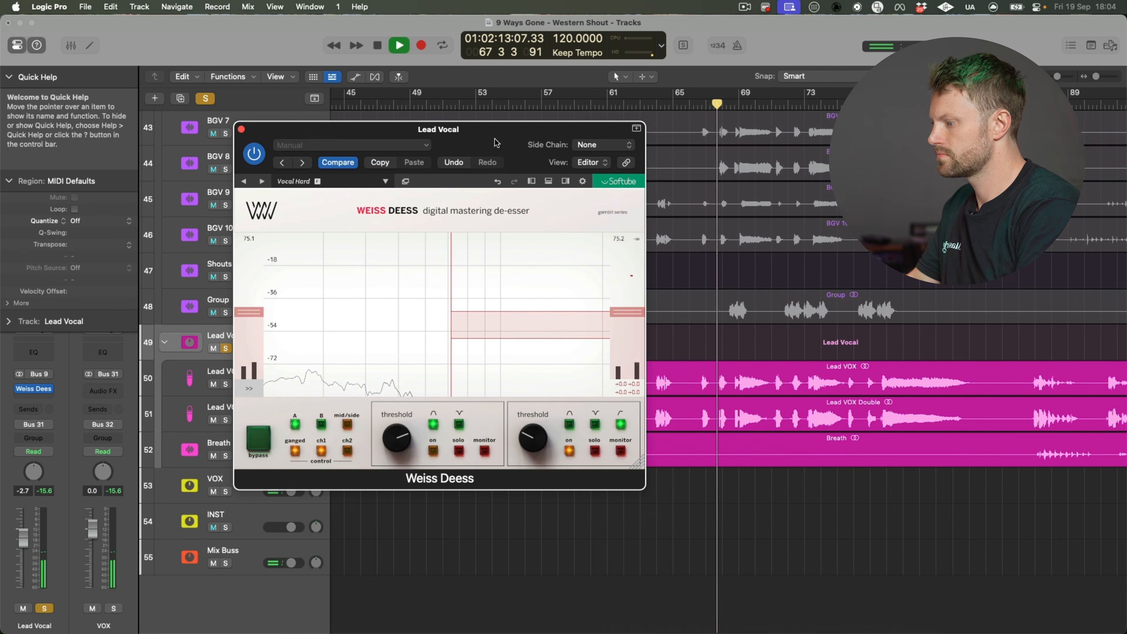
{"action": "left_click_drag", "start_coordinate": [490, 313], "coordinate": [490, 274]}
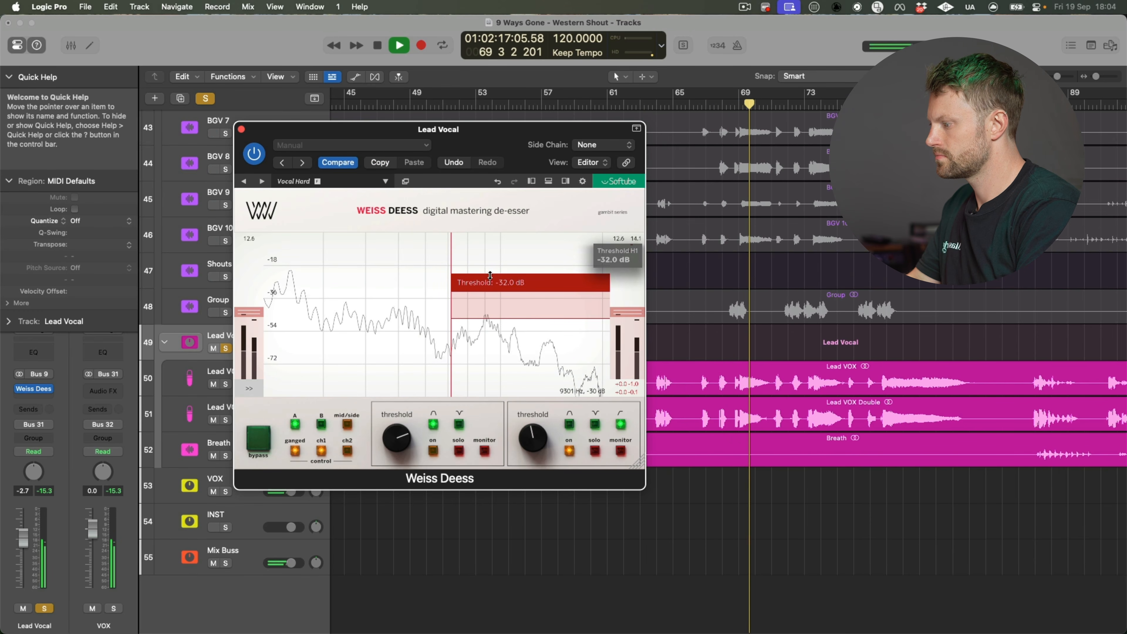
{"action": "left_click_drag", "start_coordinate": [490, 278], "coordinate": [512, 296]}
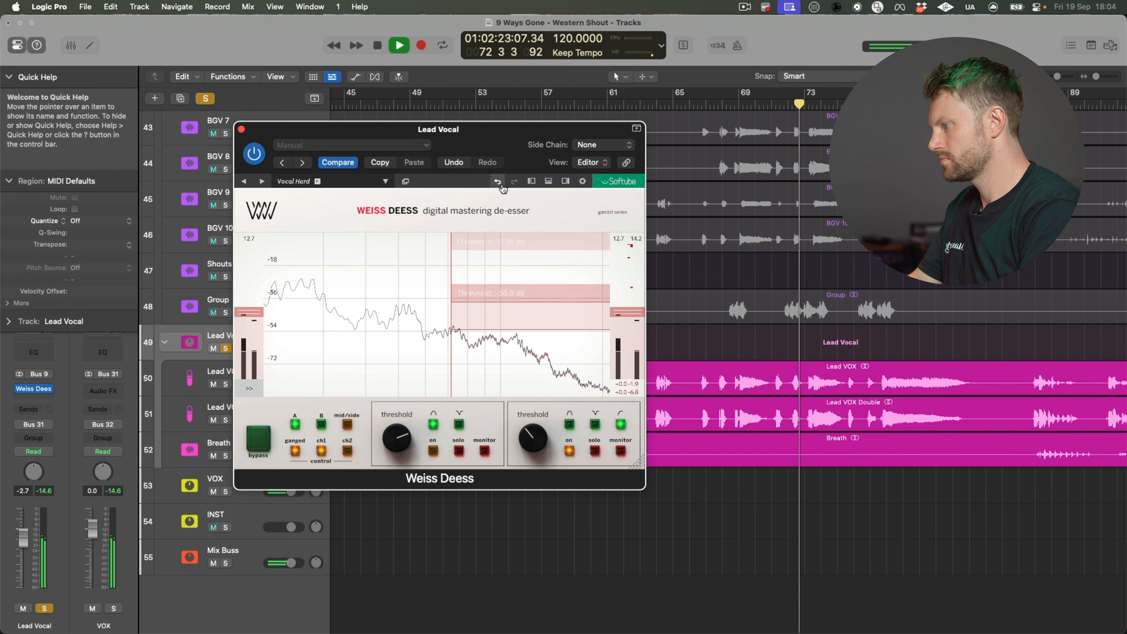
{"action": "key", "text": "space"}
{"action": "left_click_drag", "start_coordinate": [554, 135], "coordinate": [722, 147]}
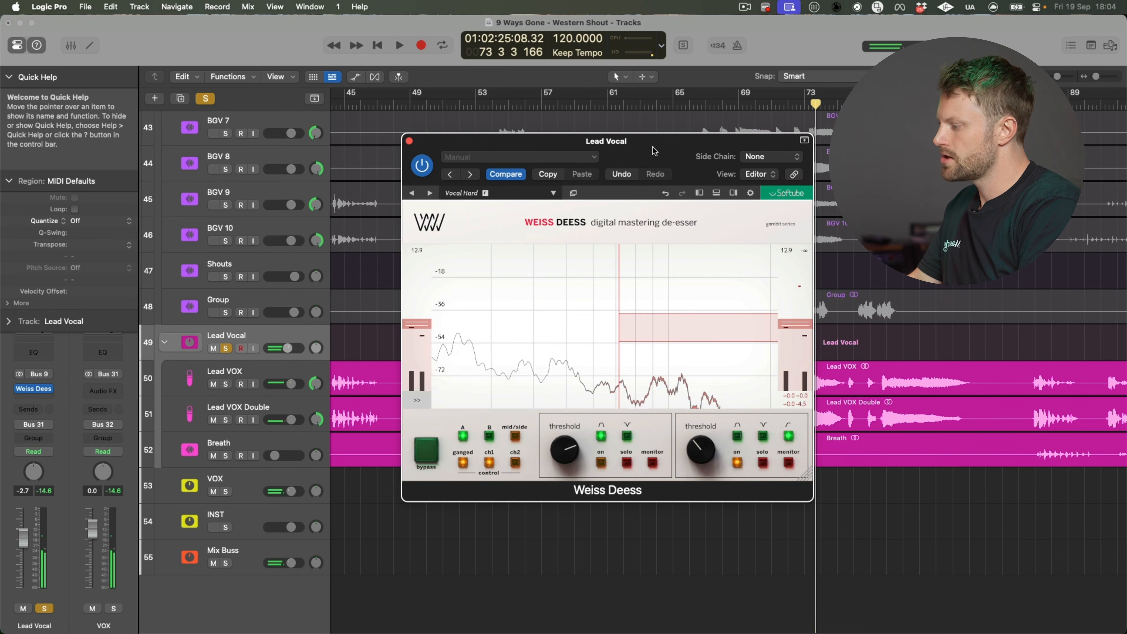
Step: Bypass Weiss Deess and insert soothe2 after it on the Lead Vocal channel
{"action": "left_click", "coordinate": [18, 389]}
{"action": "left_click", "coordinate": [48, 389]}
{"action": "type", "text": "soothe"}
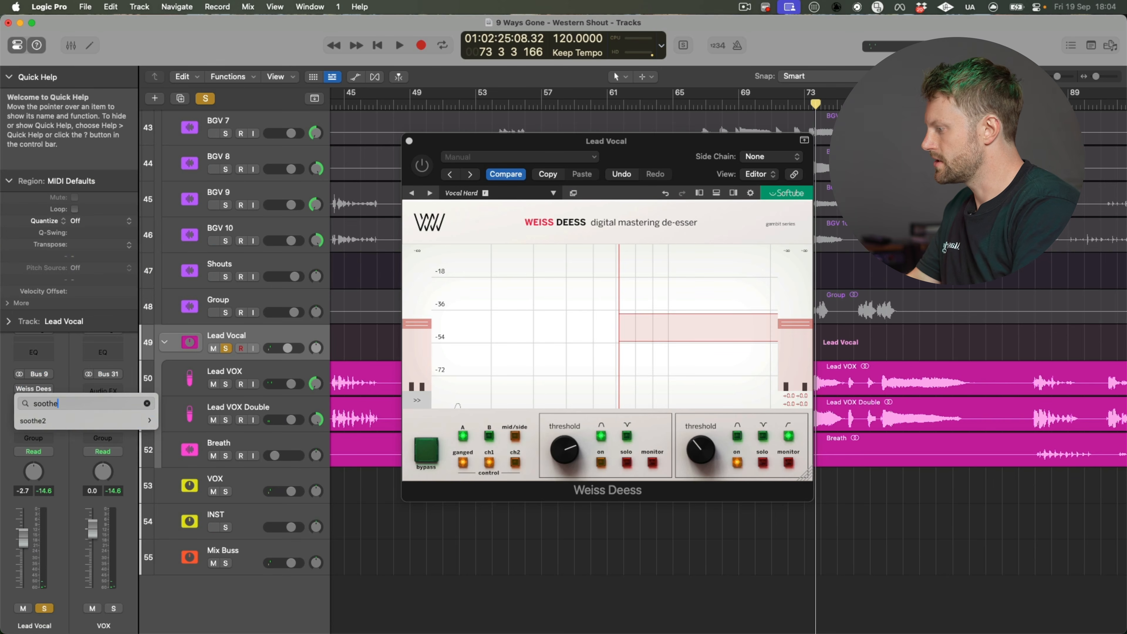
{"action": "left_click", "coordinate": [178, 421]}
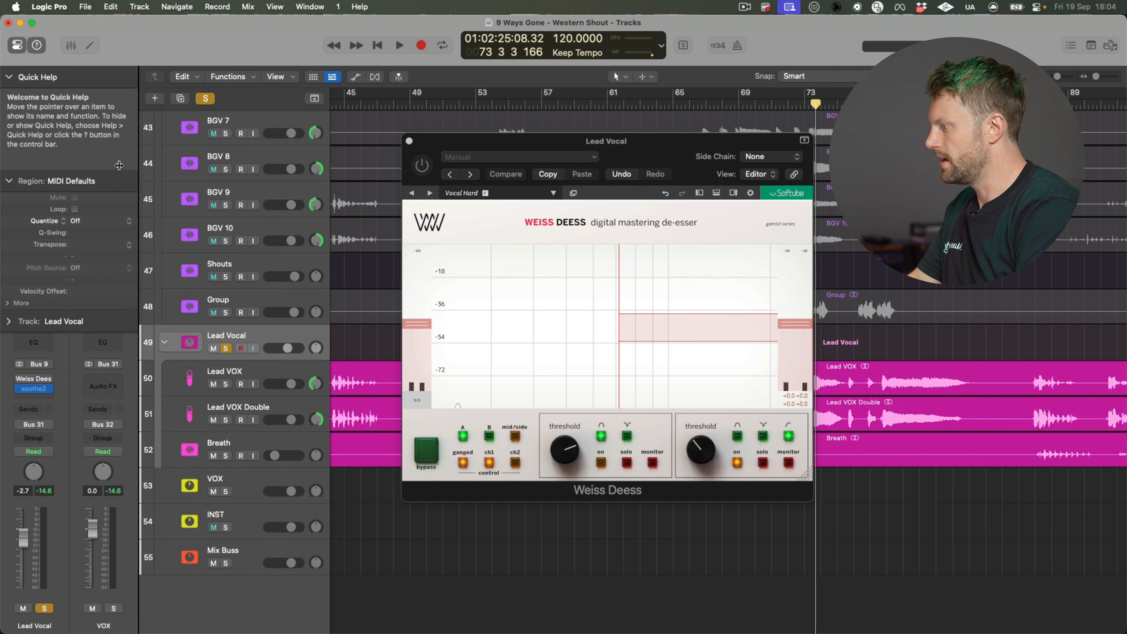
Step: Collapse the Quick Help and Region sections and set soothe2's high cut frequency to about 9.5 kHz
{"action": "left_click", "coordinate": [8, 79]}
{"action": "left_click", "coordinate": [9, 100]}
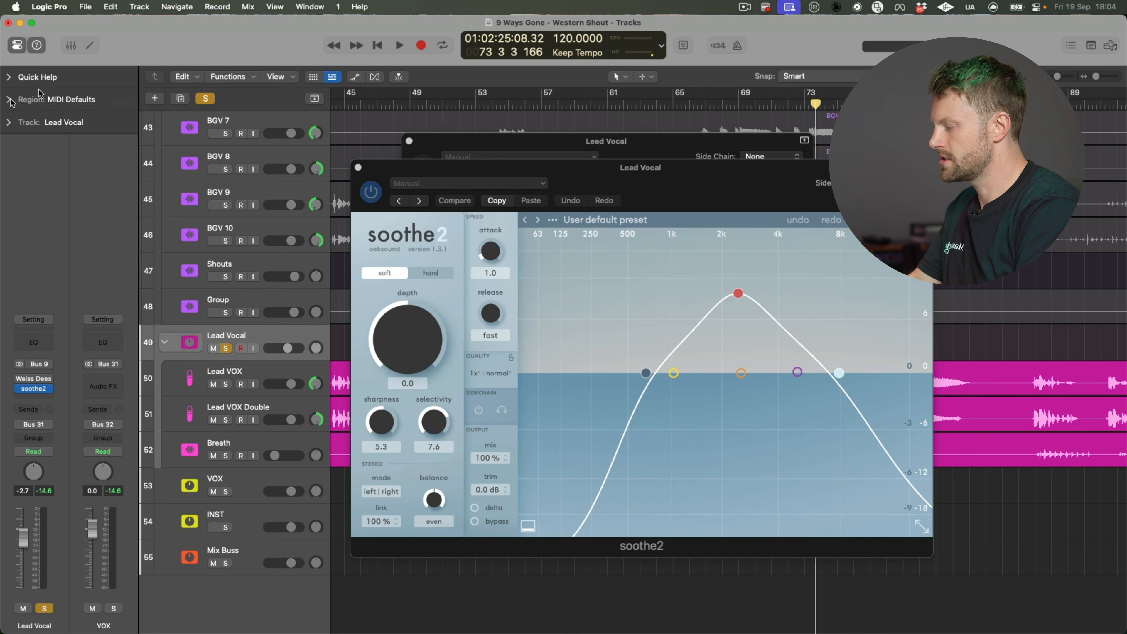
{"action": "left_click_drag", "start_coordinate": [693, 179], "coordinate": [496, 172]}
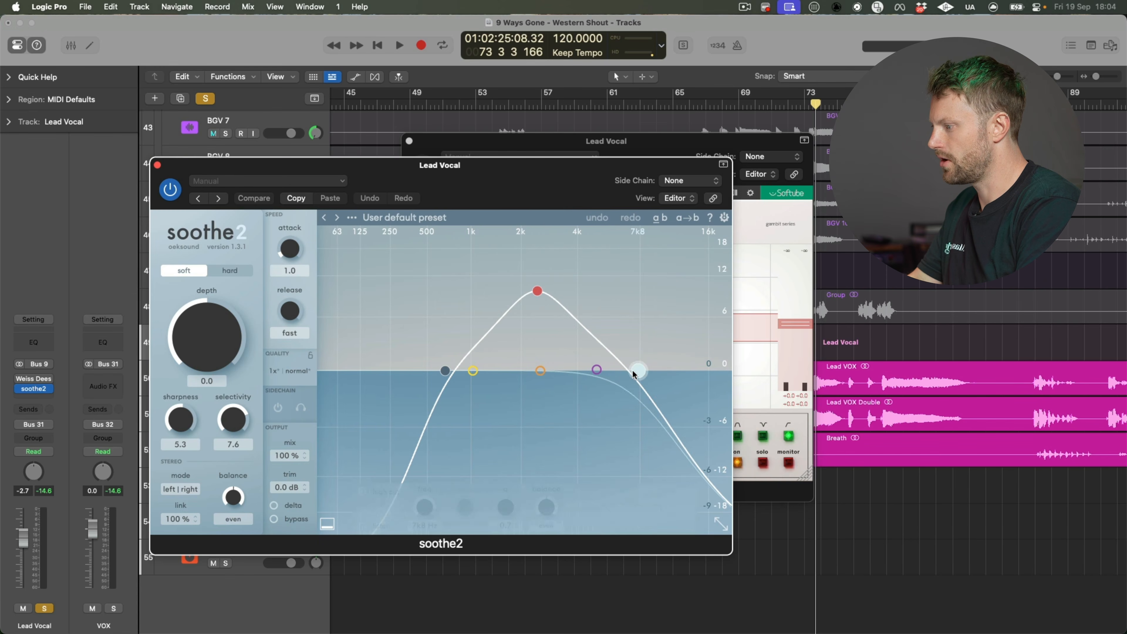
{"action": "left_click_drag", "start_coordinate": [635, 372], "coordinate": [657, 371]}
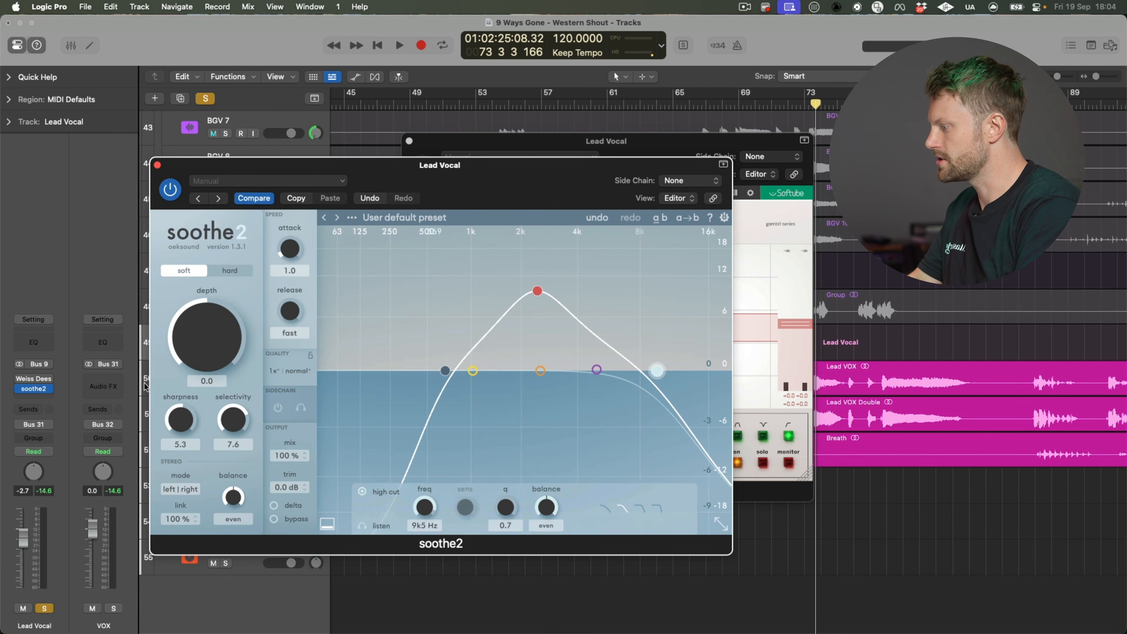
Step: Insert Pro-Q 3 between Weiss Deess and soothe2 on the Lead Vocal channel and close the Weiss Deess window
{"action": "left_click", "coordinate": [36, 387]}
{"action": "type", "text": "pro"}
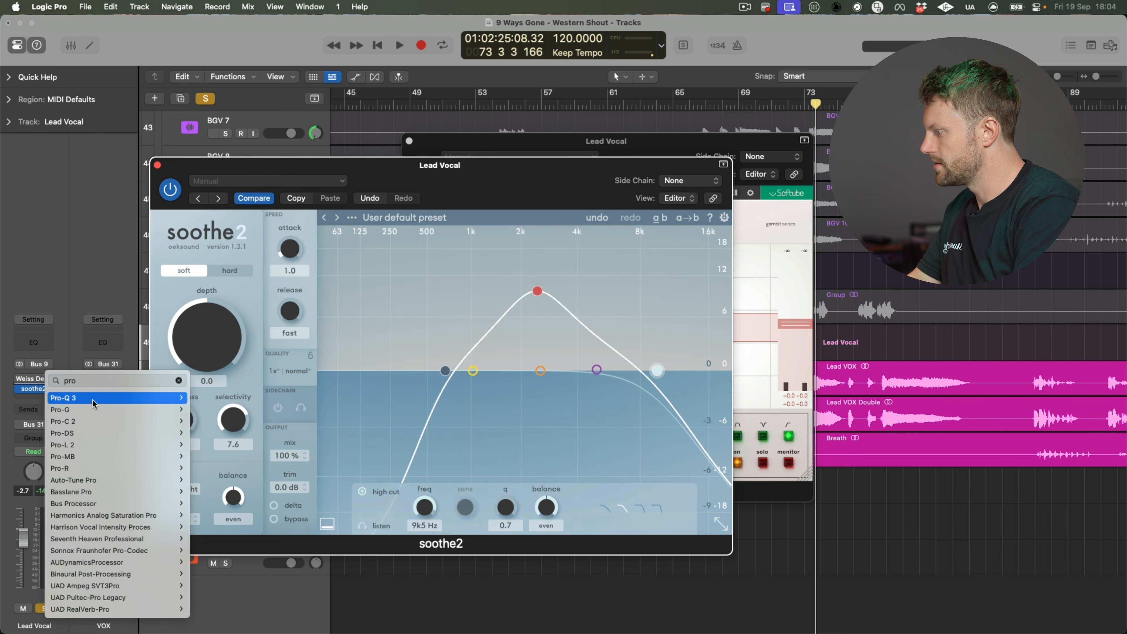
{"action": "left_click", "coordinate": [206, 398]}
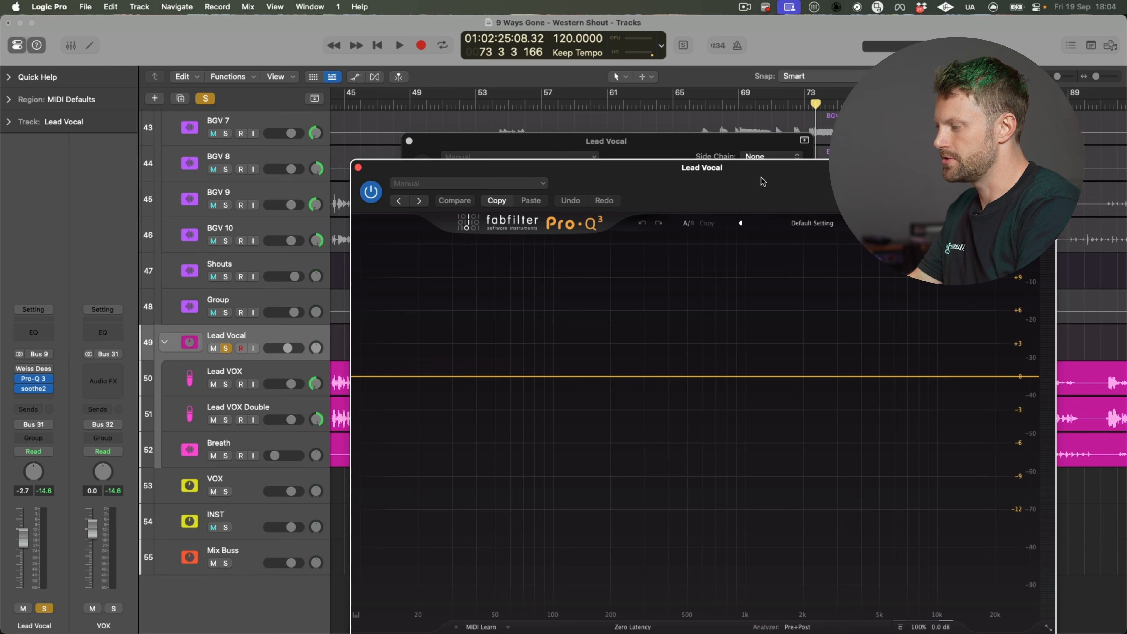
{"action": "left_click_drag", "start_coordinate": [760, 178], "coordinate": [698, 164]}
{"action": "left_click", "coordinate": [553, 143]}
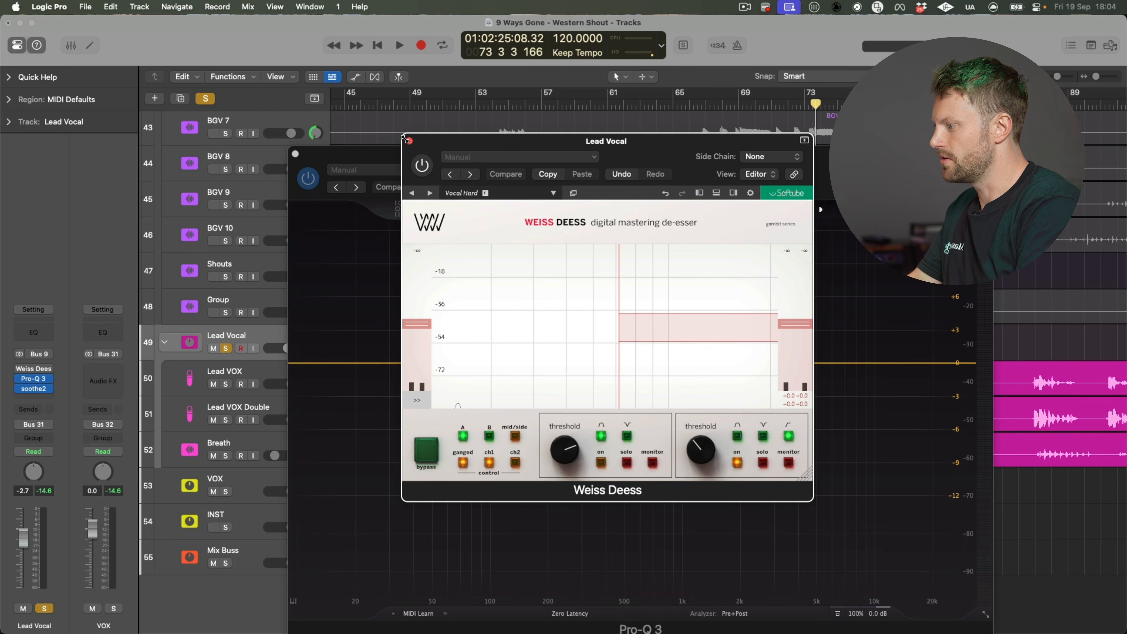
{"action": "left_click", "coordinate": [409, 142]}
{"action": "left_click_drag", "start_coordinate": [656, 156], "coordinate": [633, 117]}
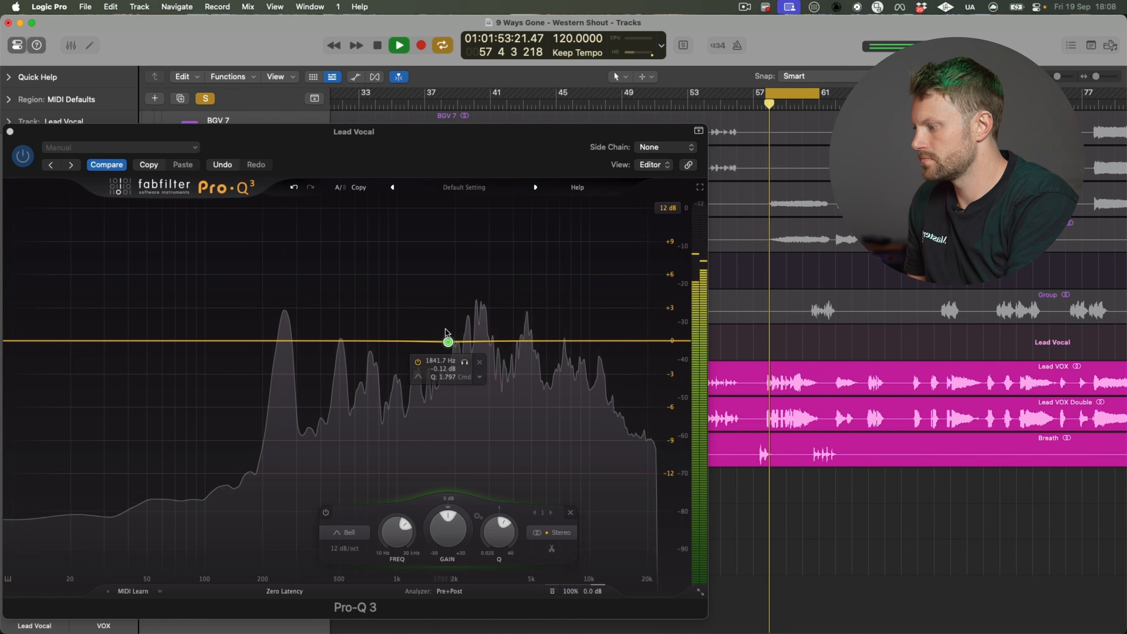
Step: Sweep the Pro-Q 3 bell band in solo to about 4.3 kHz and give it a dynamic cut of about 3.5 dB
{"action": "left_click_drag", "start_coordinate": [465, 362], "coordinate": [516, 365]}
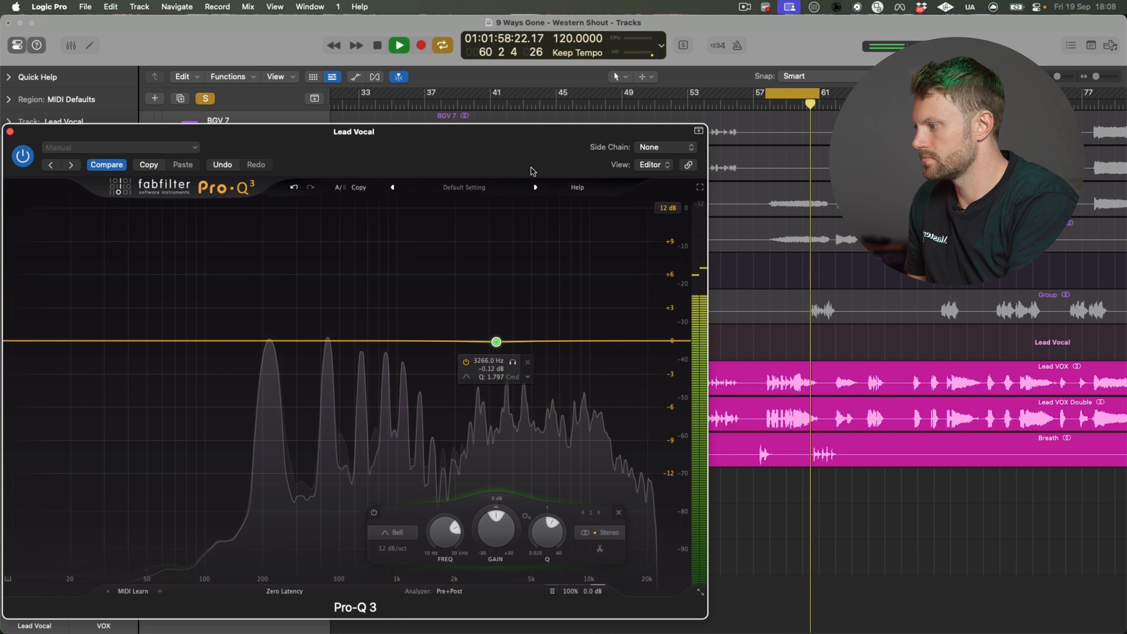
{"action": "left_click_drag", "start_coordinate": [528, 132], "coordinate": [574, 130]}
{"action": "left_click_drag", "start_coordinate": [559, 360], "coordinate": [565, 360]}
{"action": "left_click_drag", "start_coordinate": [546, 537], "coordinate": [542, 548]}
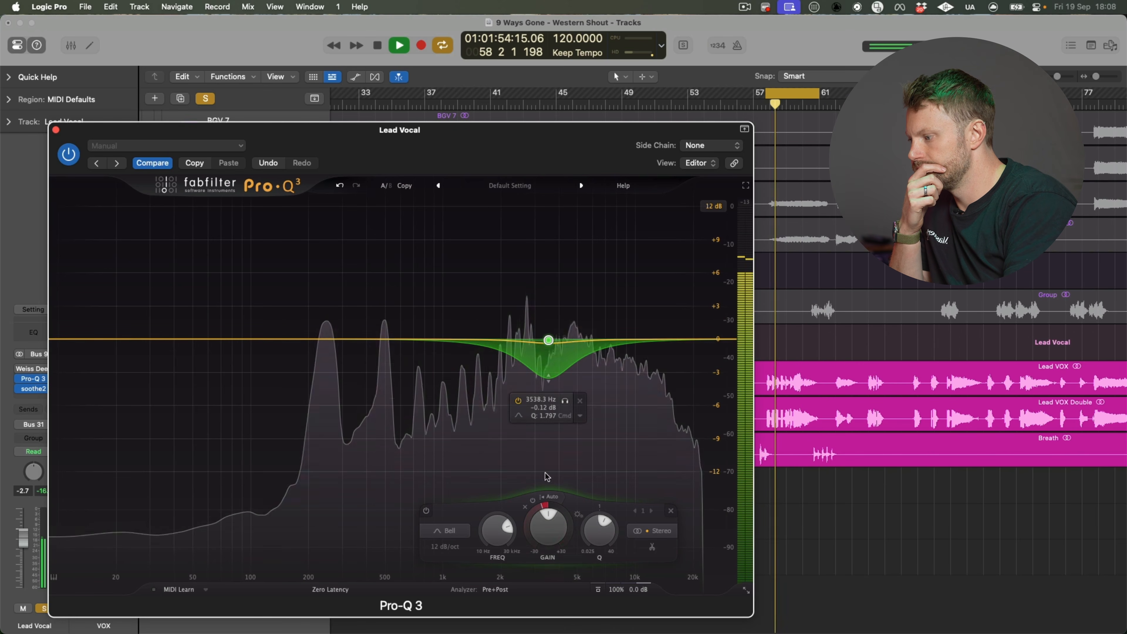
{"action": "left_click_drag", "start_coordinate": [565, 400], "coordinate": [585, 406]}
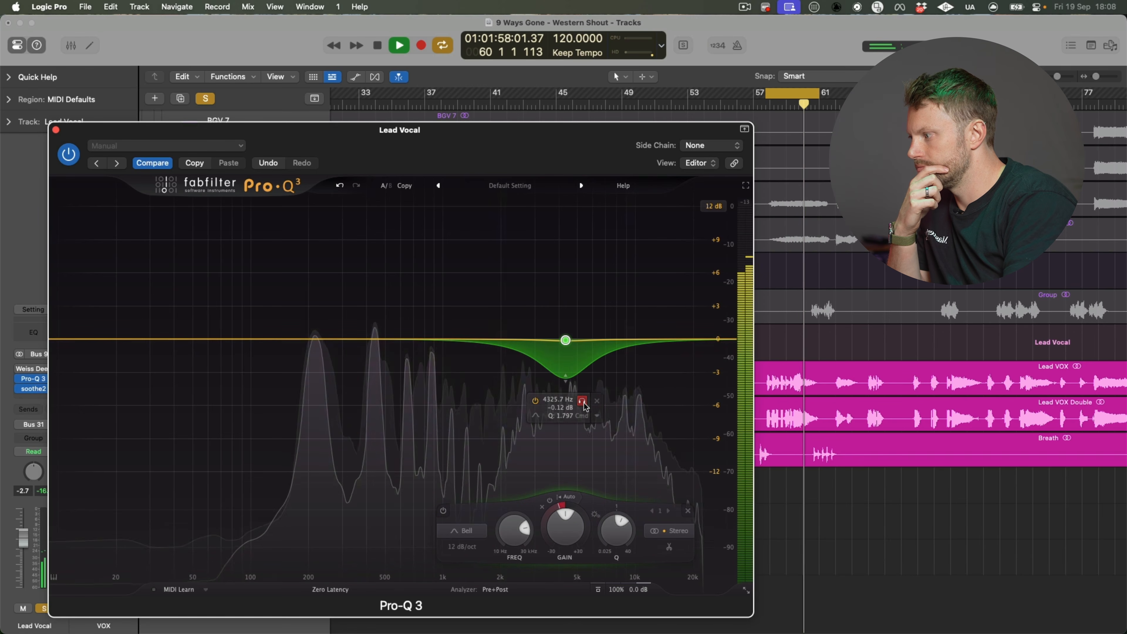
Step: Compare the looped lead vocal with Pro-Q 3 bypassed and active
{"action": "left_click", "coordinate": [77, 159]}
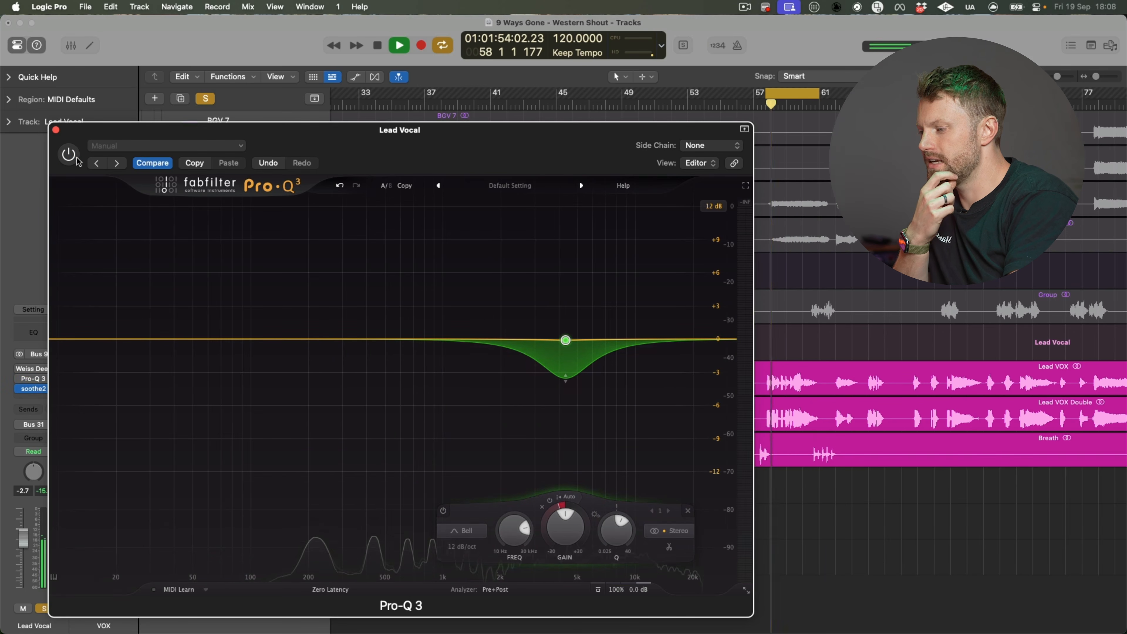
{"action": "left_click", "coordinate": [77, 159]}
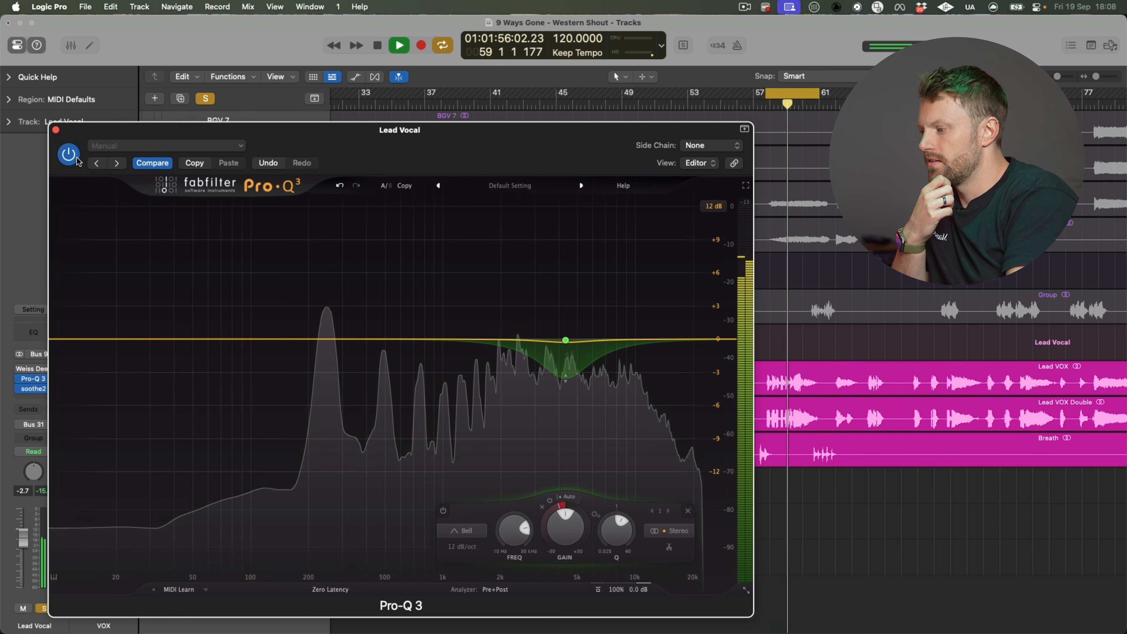
{"action": "key", "text": "space"}
Step: Deepen the dynamic range of the 4325.7 Hz band in the lead vocal's Pro-Q 3 and audition it in the loop
{"action": "left_click_drag", "start_coordinate": [398, 149], "coordinate": [407, 118]}
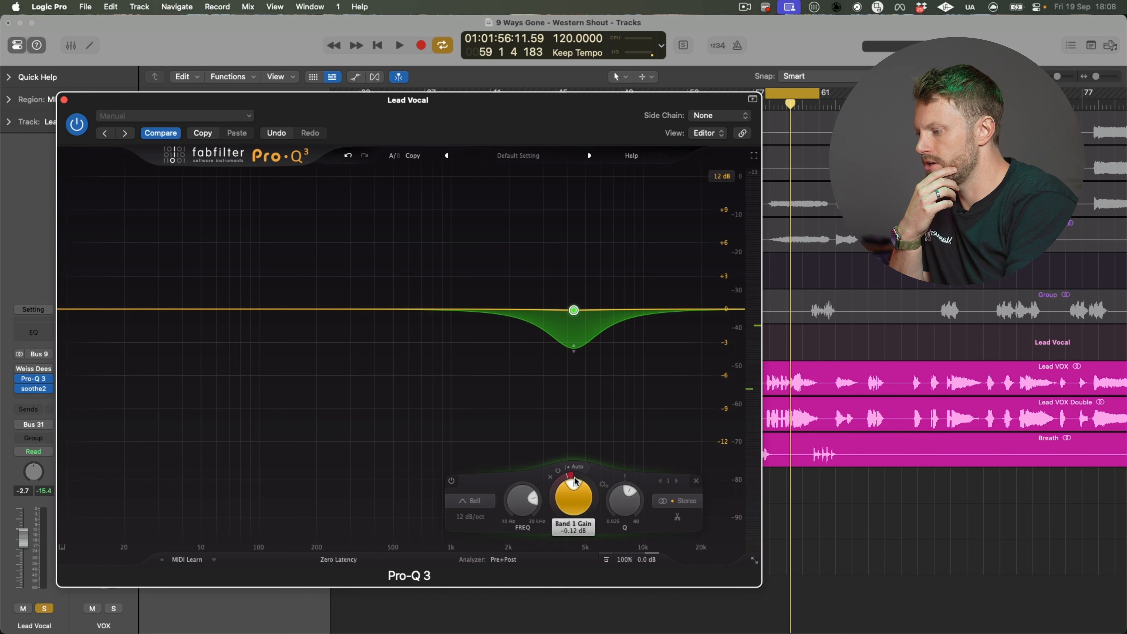
{"action": "key", "text": "space"}
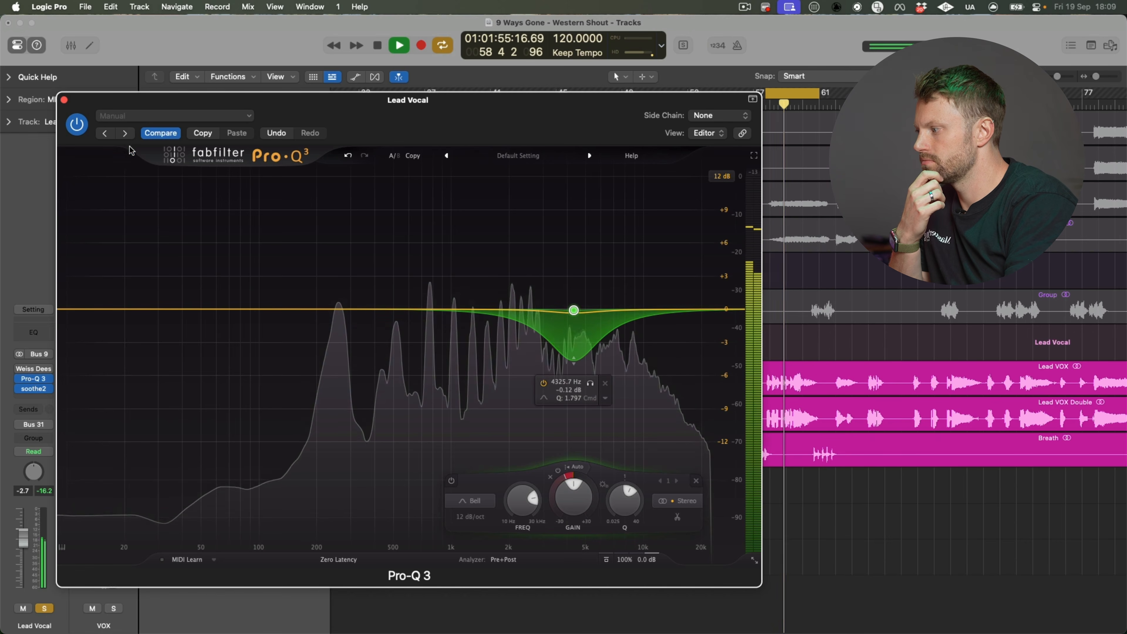
{"action": "key", "text": "space"}
Step: Compare the lead vocal loop with and without Pro-Q 3, leaving the EQ bypassed
{"action": "left_click", "coordinate": [81, 126]}
{"action": "key", "text": "space"}
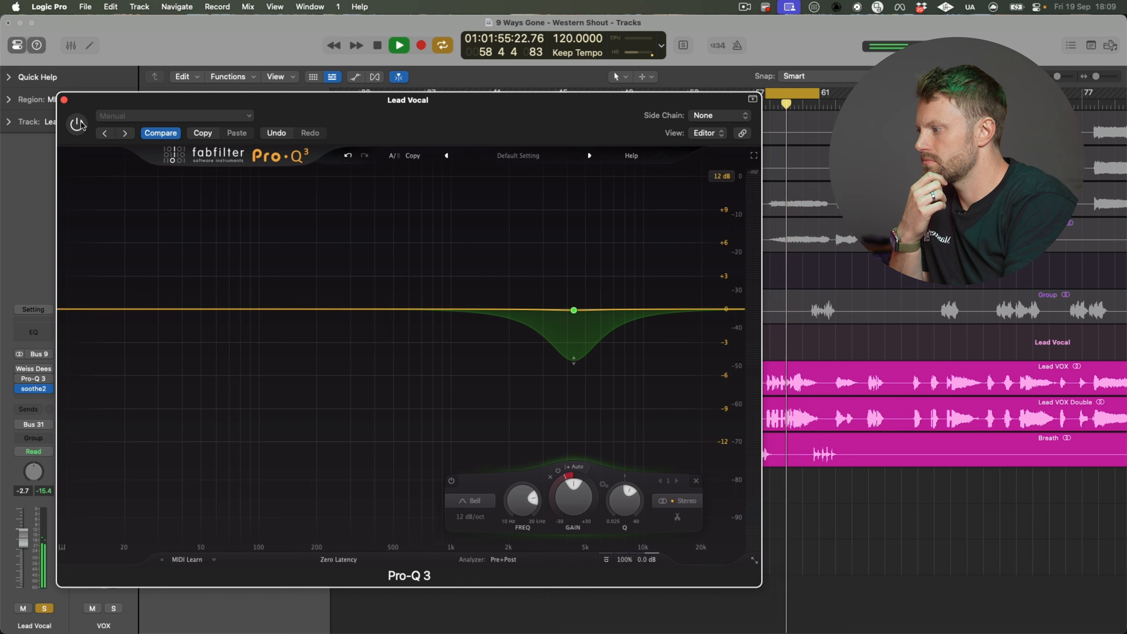
{"action": "left_click", "coordinate": [77, 125]}
{"action": "left_click", "coordinate": [77, 125]}
{"action": "key", "text": "space"}
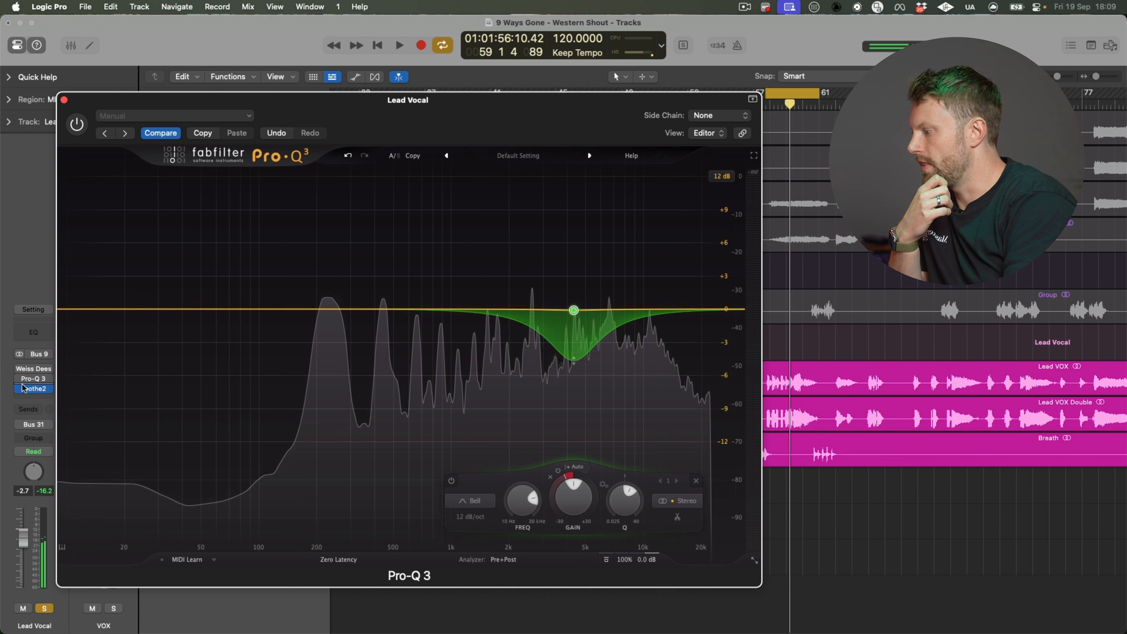
Step: Open soothe2 on the lead vocal and shape its curve around band 3 at 4k3 Hz, with the low cut at 2k8 Hz and depth 2.7
{"action": "left_click", "coordinate": [22, 388]}
{"action": "left_click_drag", "start_coordinate": [657, 181], "coordinate": [354, 539]}
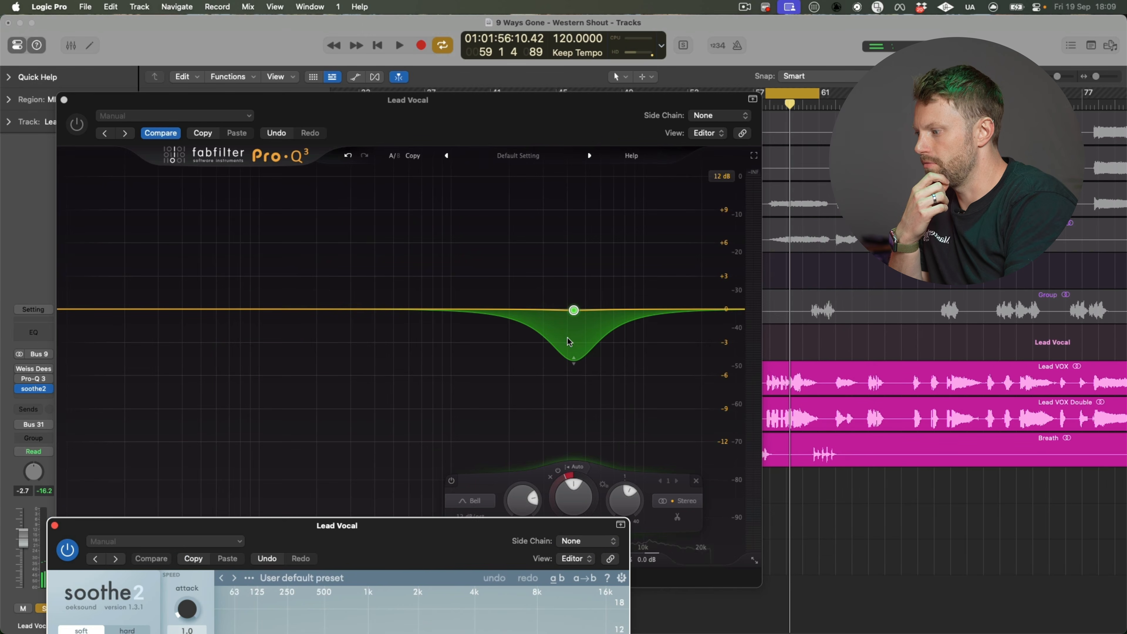
{"action": "left_click_drag", "start_coordinate": [433, 546], "coordinate": [584, 239]}
{"action": "left_click_drag", "start_coordinate": [586, 345], "coordinate": [659, 344]}
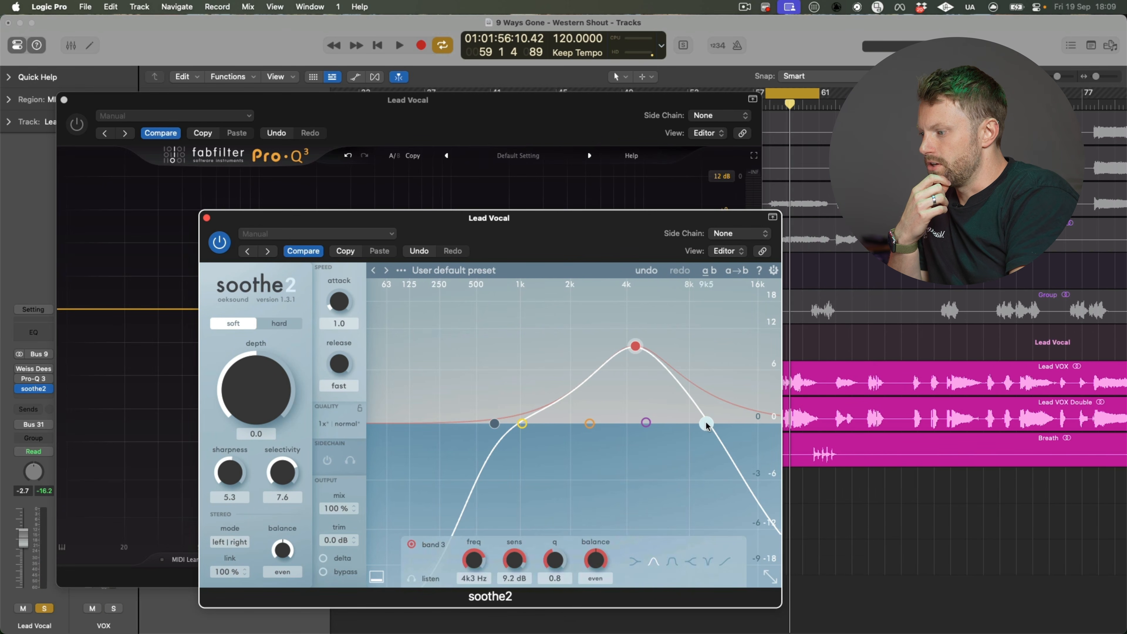
{"action": "left_click_drag", "start_coordinate": [706, 425], "coordinate": [690, 425]}
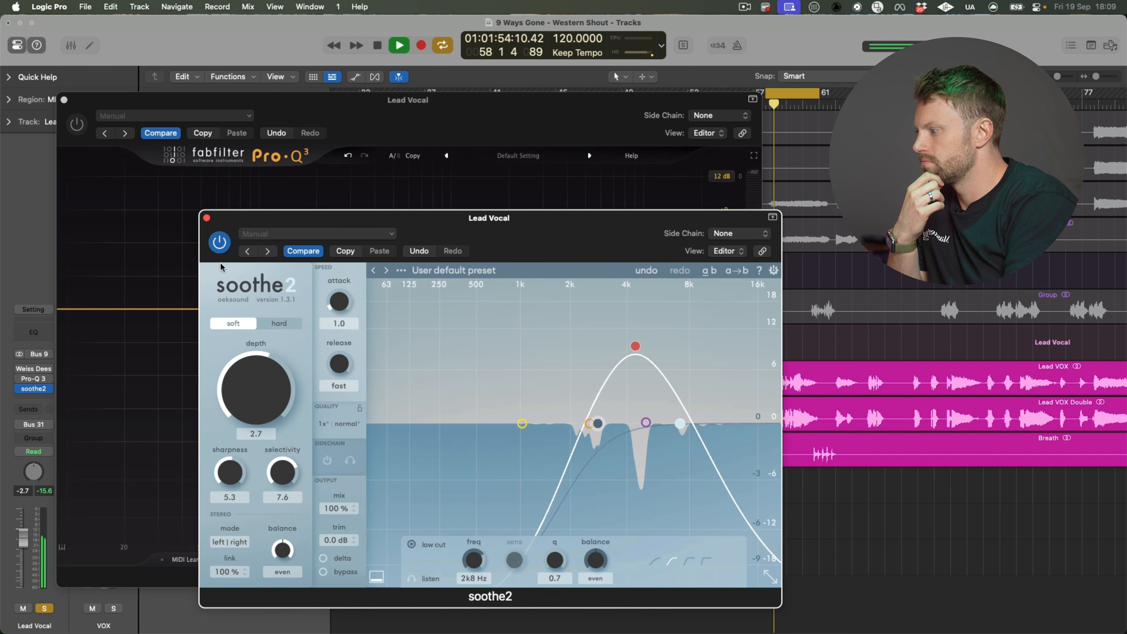
Step: Set the soothe2 depth to 5.4 and compare the lead vocal loop with soothe2 active and bypassed
{"action": "left_click", "coordinate": [220, 244]}
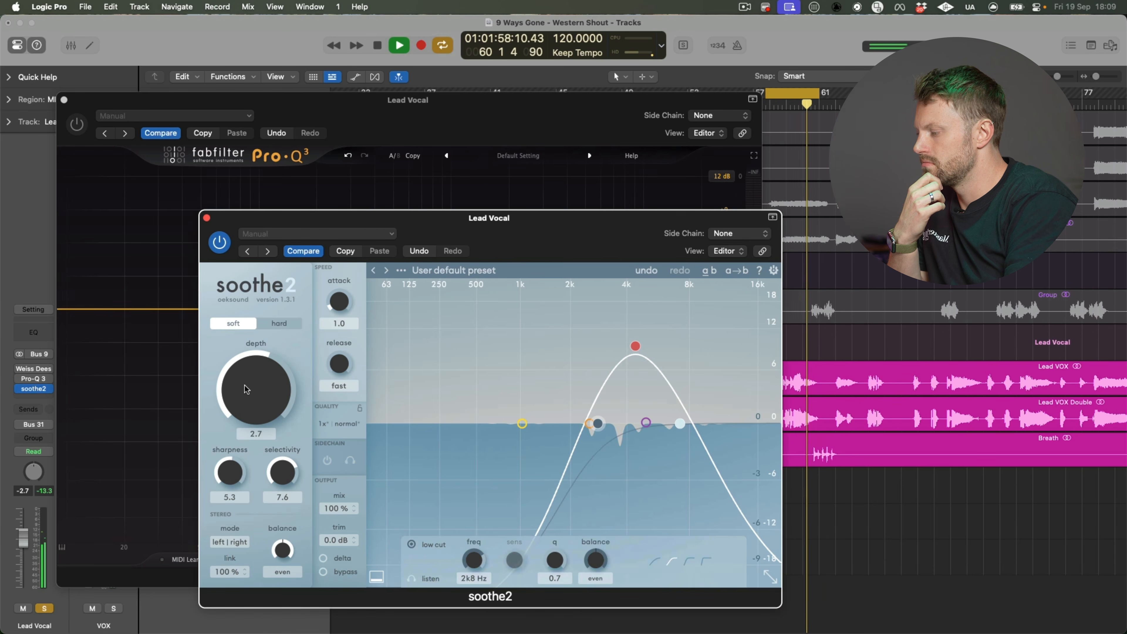
{"action": "key", "text": "space"}
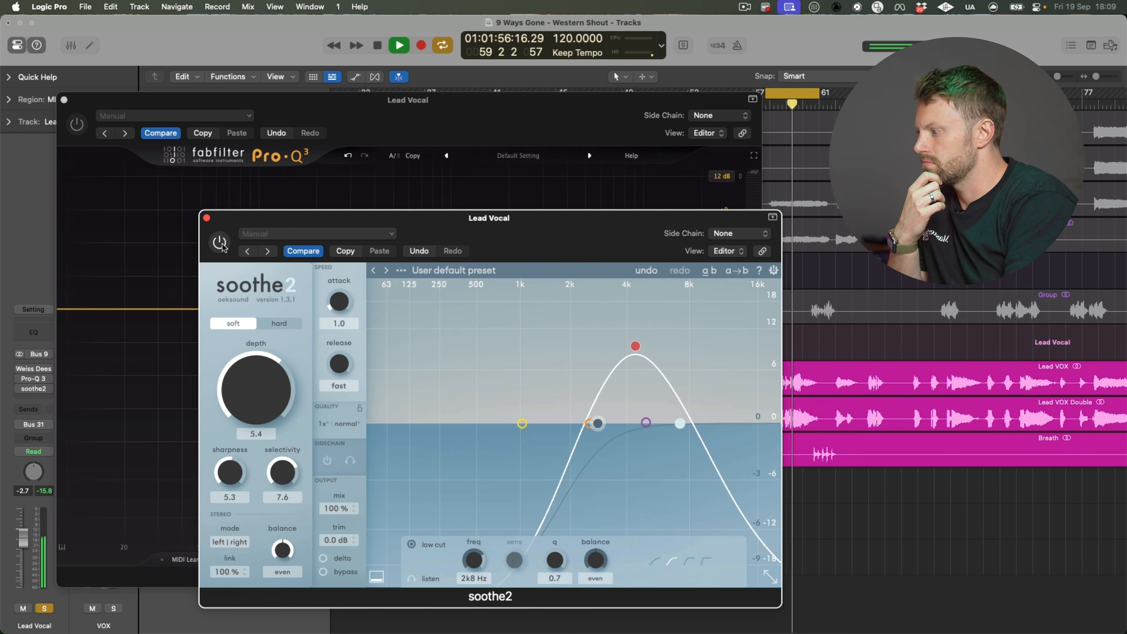
{"action": "left_click_drag", "start_coordinate": [288, 223], "coordinate": [447, 165]}
{"action": "key", "text": "space"}
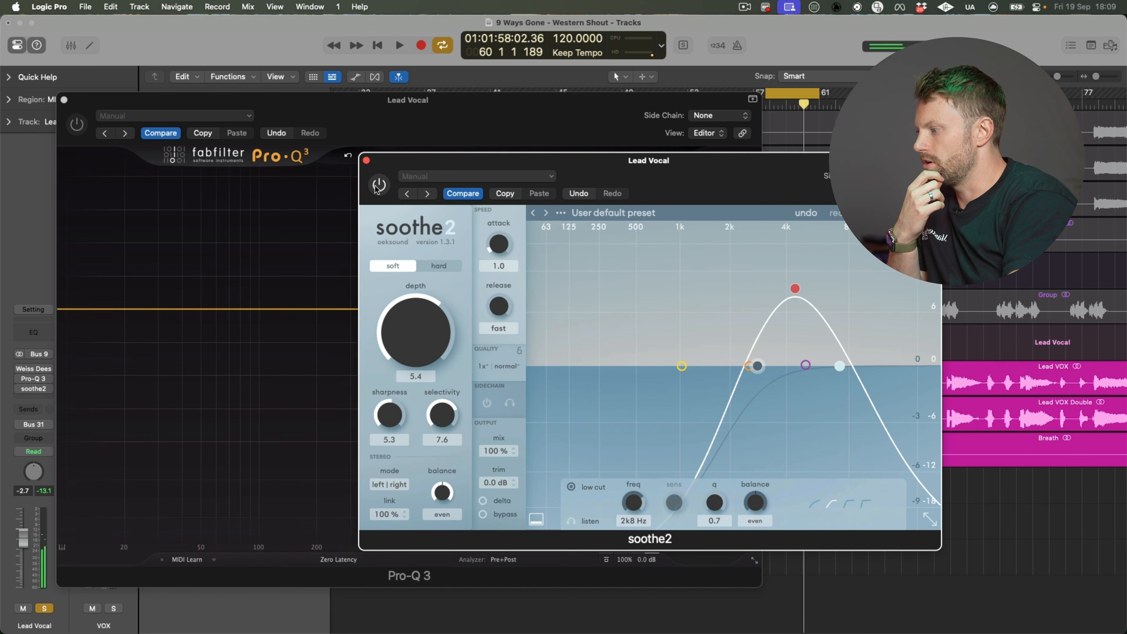
{"action": "key", "text": "space"}
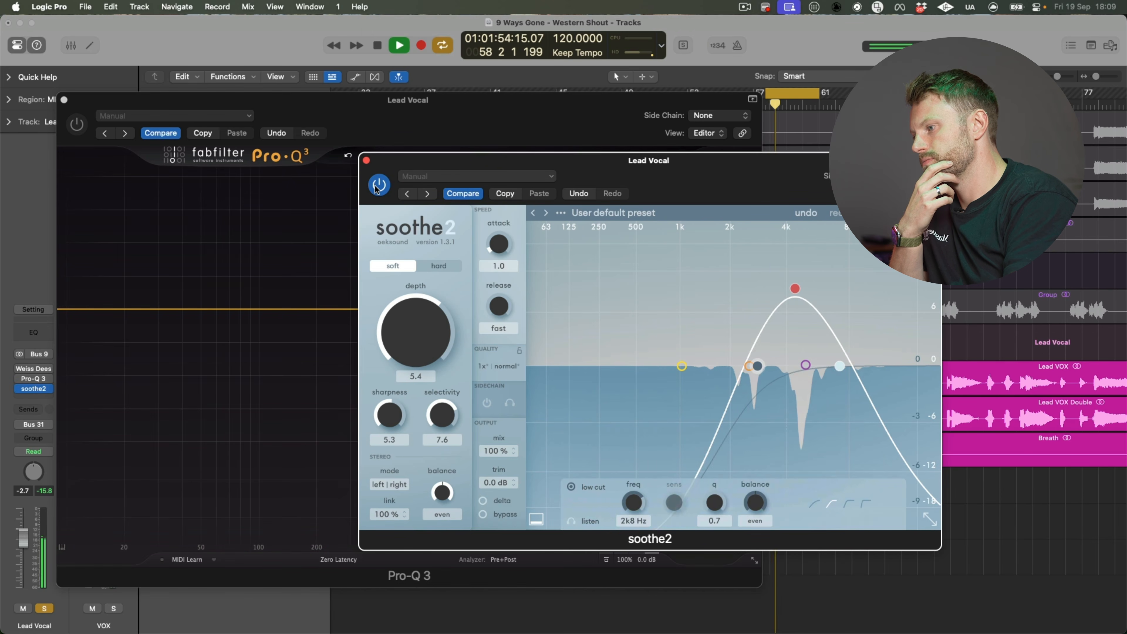
{"action": "key", "text": "space"}
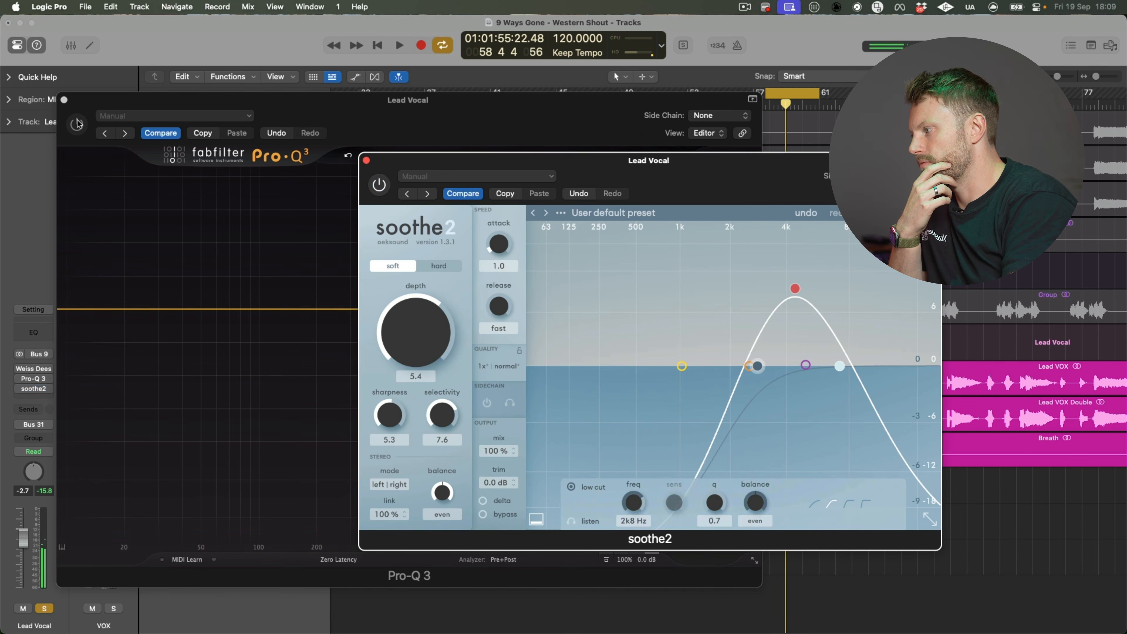
Step: Audition the loop with Pro-Q 3 active, bypass it again, and bring the soothe2 window forward
{"action": "left_click", "coordinate": [77, 125]}
{"action": "key", "text": "space"}
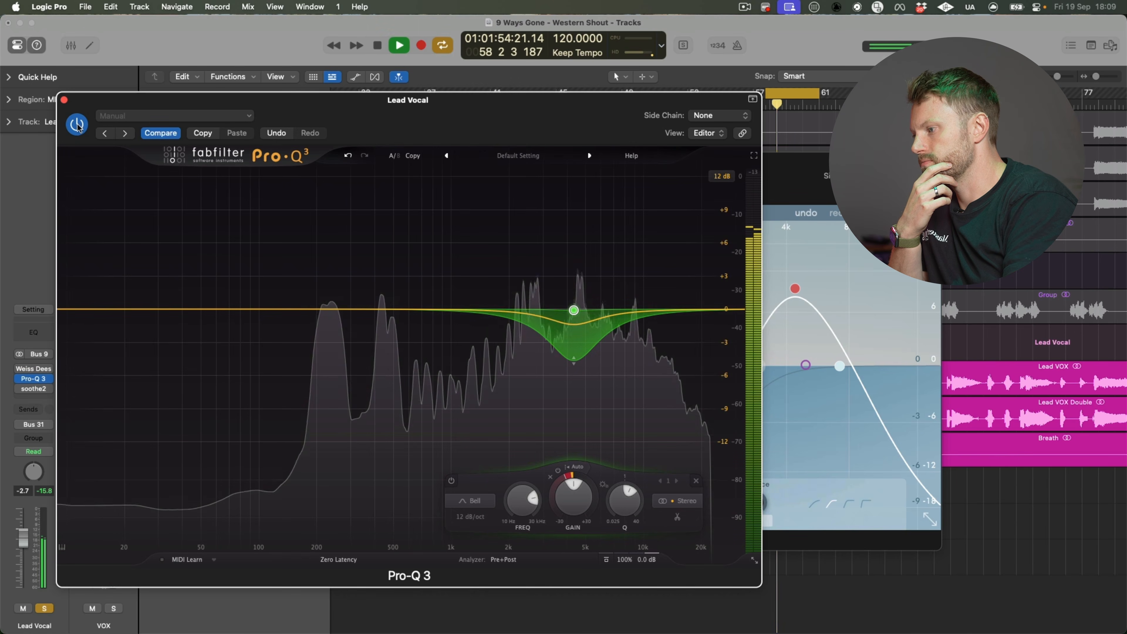
{"action": "key", "text": "super+grave"}
{"action": "key", "text": "space"}
{"action": "left_click", "coordinate": [111, 124]}
{"action": "left_click", "coordinate": [77, 125]}
{"action": "left_click", "coordinate": [798, 159]}
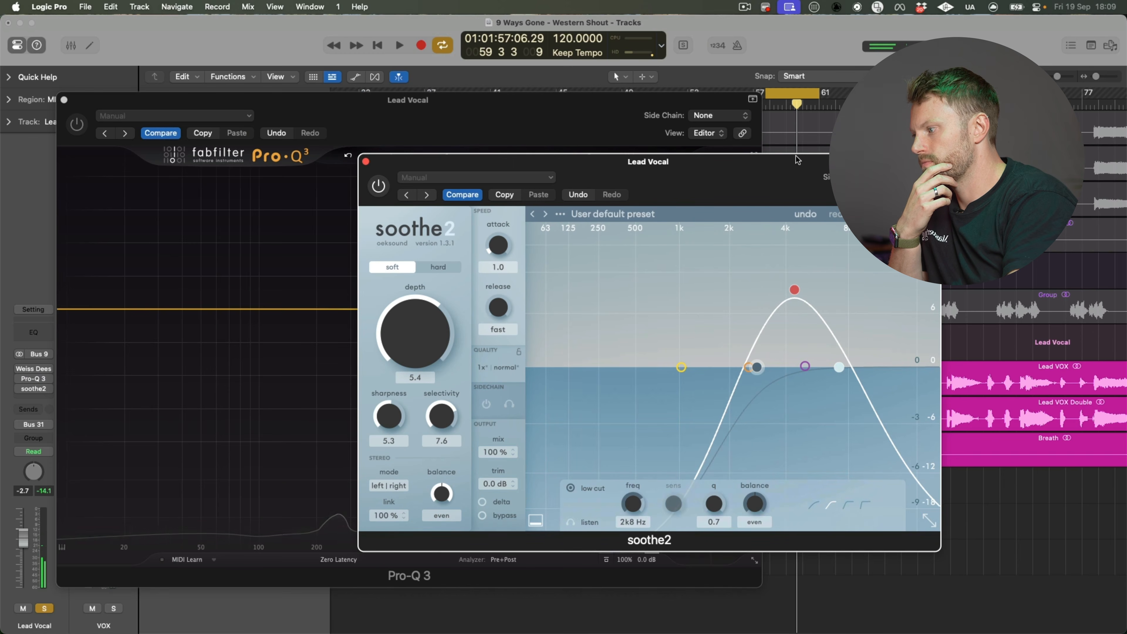
Step: Arrange both plug-in windows so their power switches are reachable and compare Pro-Q 3 against soothe2, leaving only soothe2 active
{"action": "left_click_drag", "start_coordinate": [444, 161], "coordinate": [127, 177]}
{"action": "left_click", "coordinate": [374, 124]}
{"action": "left_click_drag", "start_coordinate": [374, 125], "coordinate": [428, 126]}
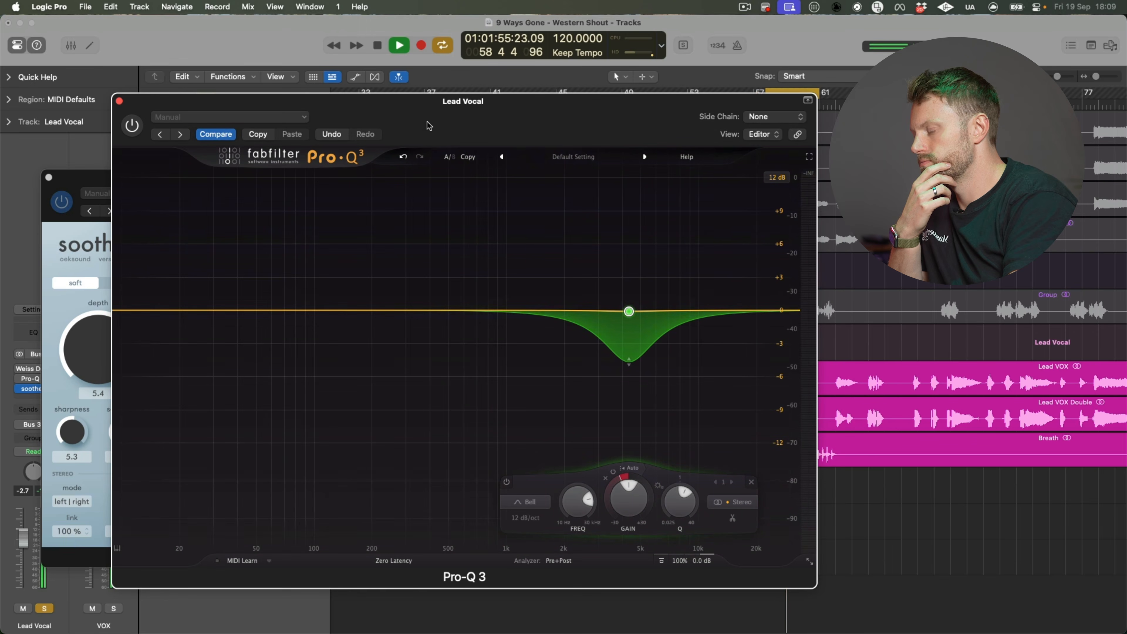
{"action": "left_click", "coordinate": [60, 195]}
{"action": "left_click", "coordinate": [131, 131]}
{"action": "left_click", "coordinate": [132, 131]}
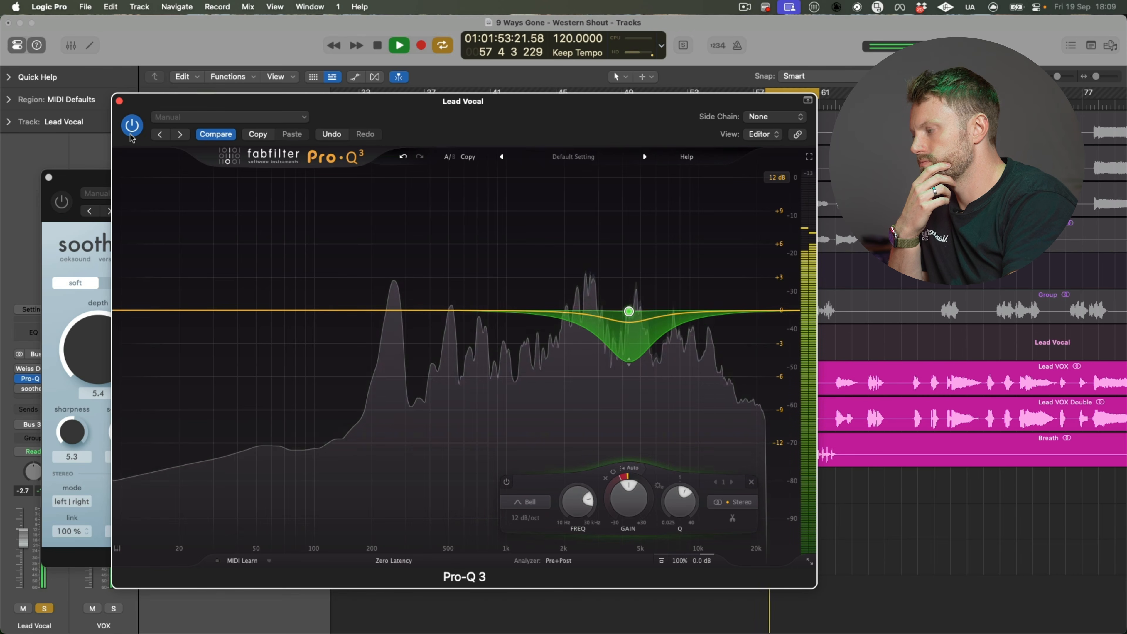
{"action": "left_click", "coordinate": [131, 127]}
{"action": "key", "text": "space"}
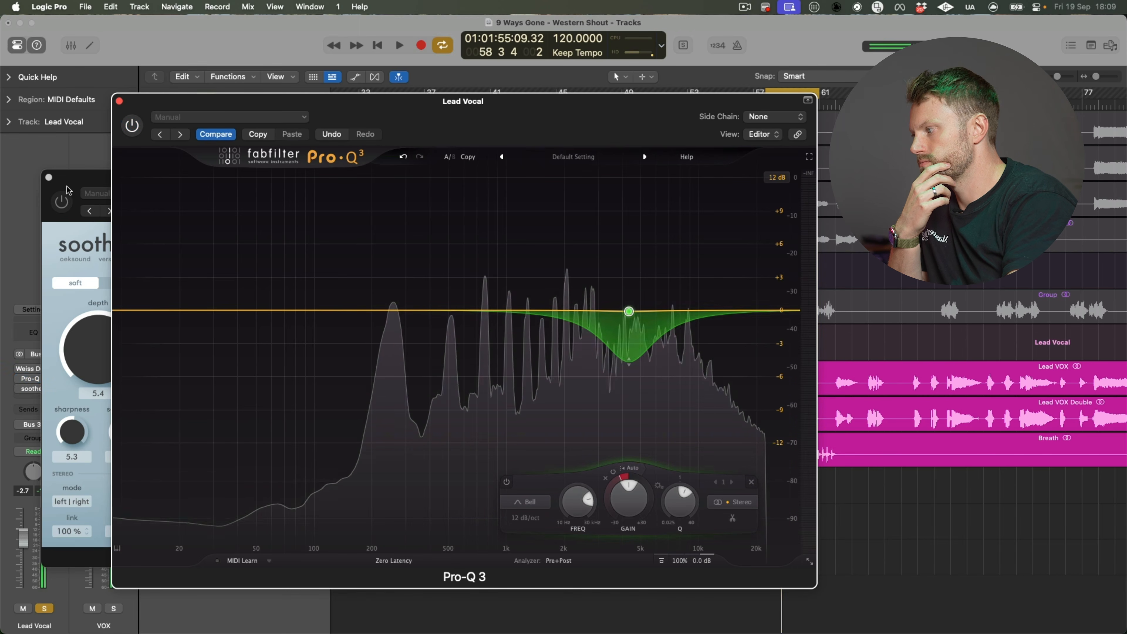
{"action": "left_click", "coordinate": [65, 201]}
{"action": "key", "text": "space"}
Step: Close the soothe2 and Pro-Q 3 windows and remove Pro-Q 3 from the Lead Vocal inserts
{"action": "left_click", "coordinate": [49, 178]}
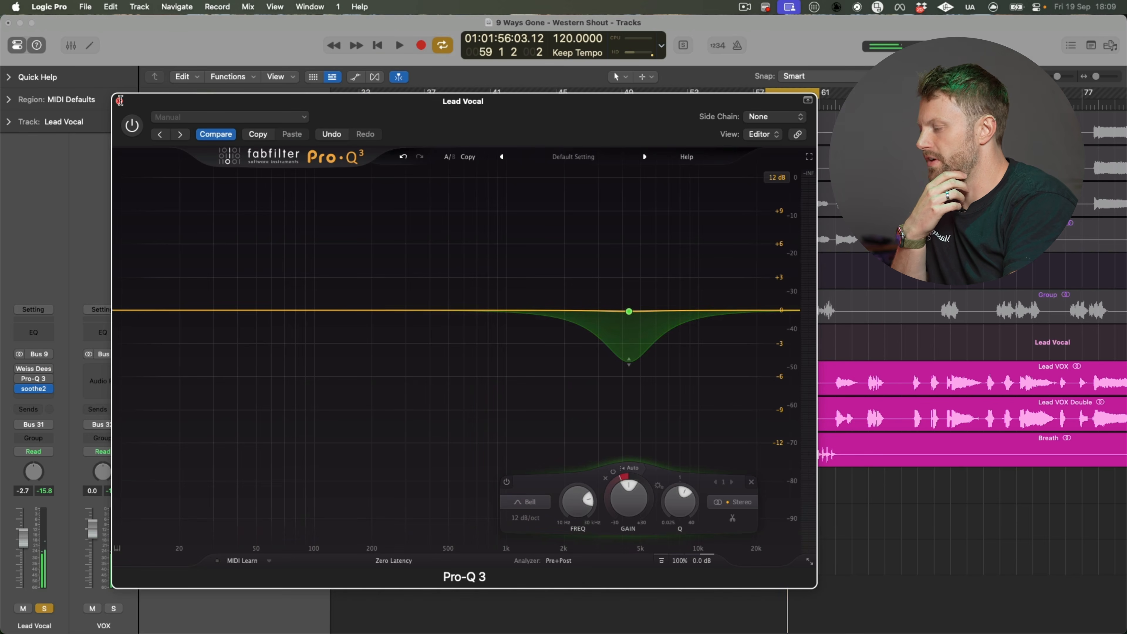
{"action": "left_click", "coordinate": [120, 101]}
{"action": "left_click", "coordinate": [49, 382]}
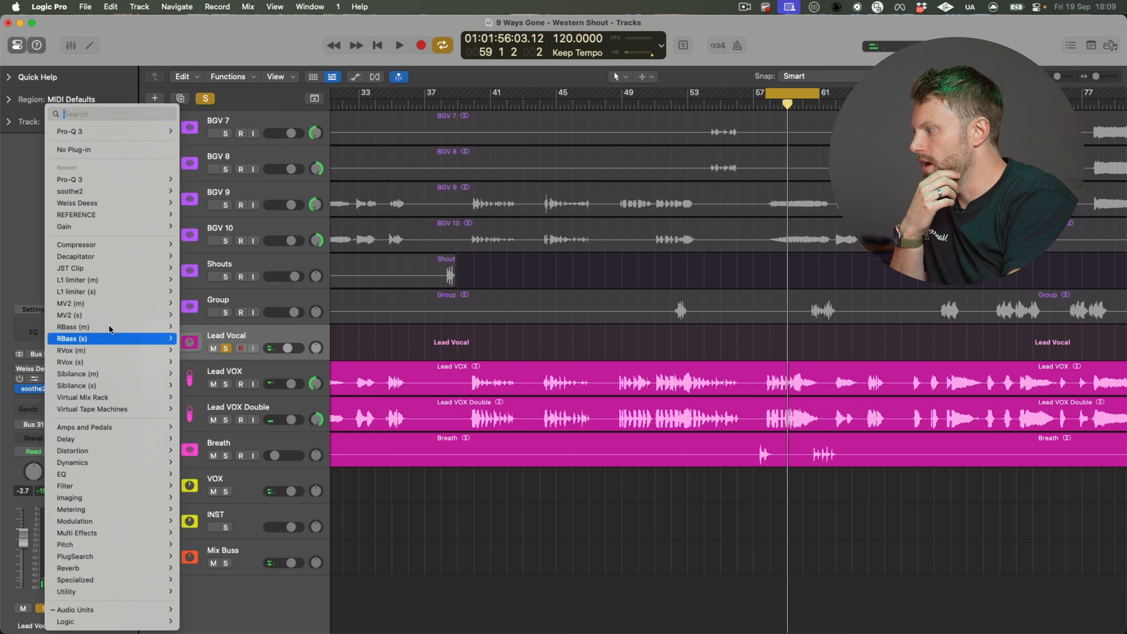
{"action": "key", "text": "Escape"}
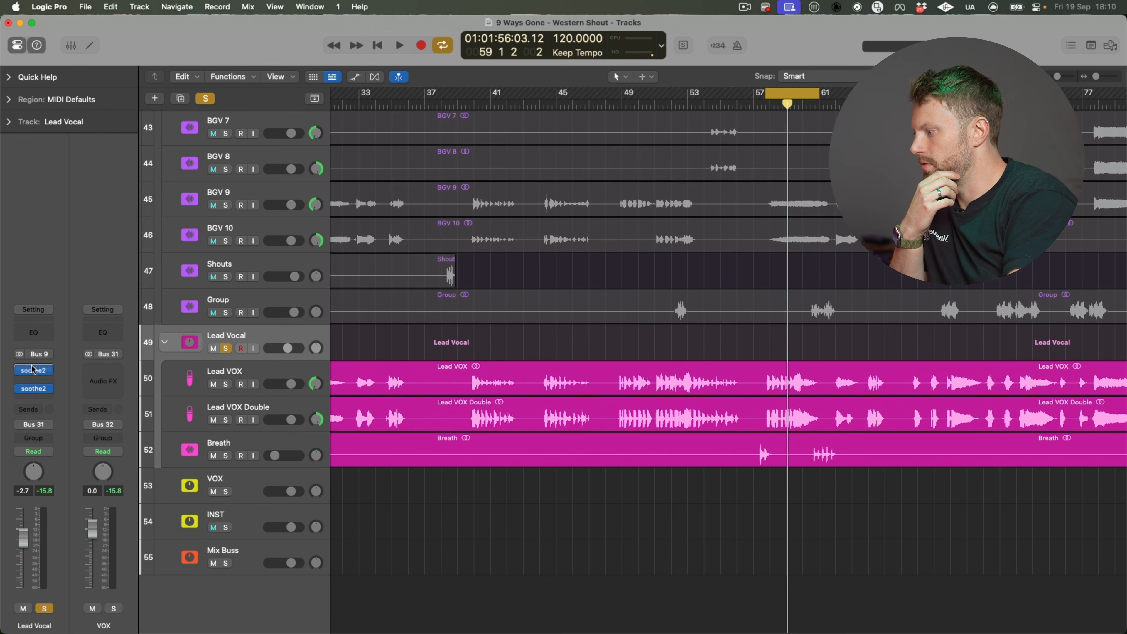
Step: Reorder the Lead Vocal inserts so soothe2 comes before Weiss Deess, and open the de-esser in an enlarged window
{"action": "left_click_drag", "start_coordinate": [33, 366], "coordinate": [38, 390]}
{"action": "left_click", "coordinate": [34, 390]}
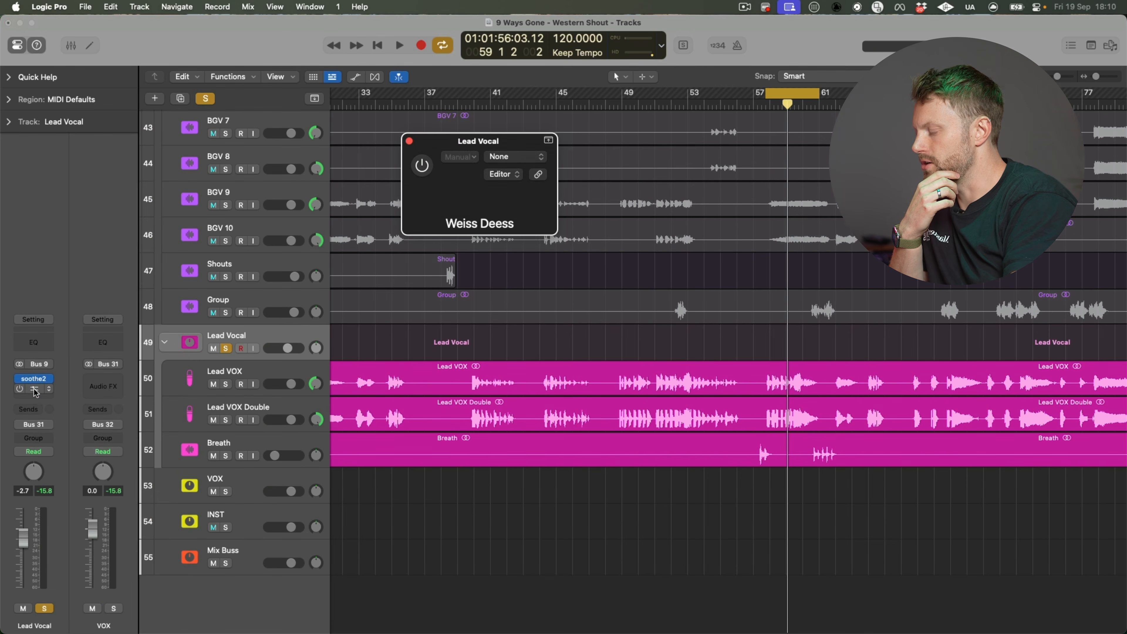
{"action": "left_click_drag", "start_coordinate": [661, 184], "coordinate": [492, 177]}
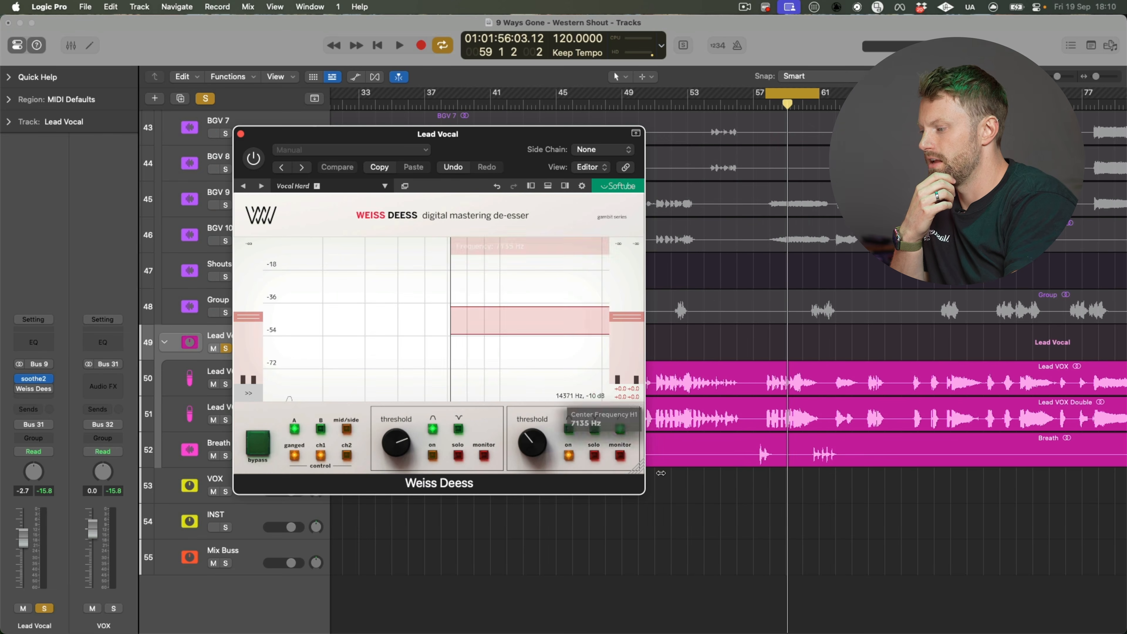
{"action": "left_click_drag", "start_coordinate": [644, 469], "coordinate": [767, 516]}
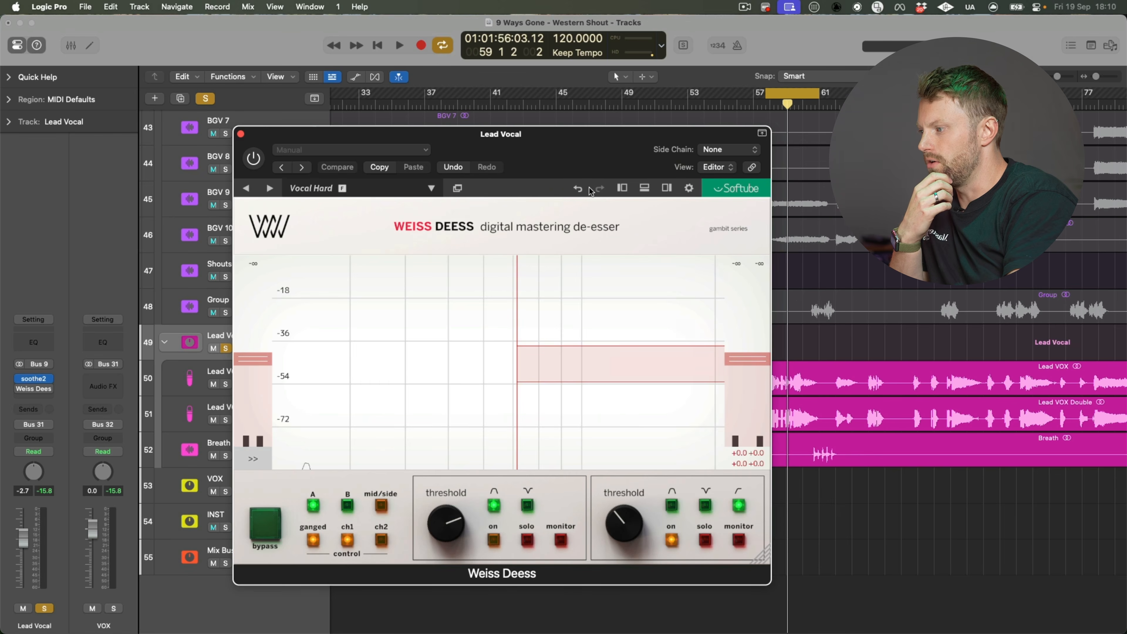
Step: Enable Weiss Deess during loop playback and test its high-band threshold at -46 dB before returning it to -38 dB
{"action": "key", "text": "space"}
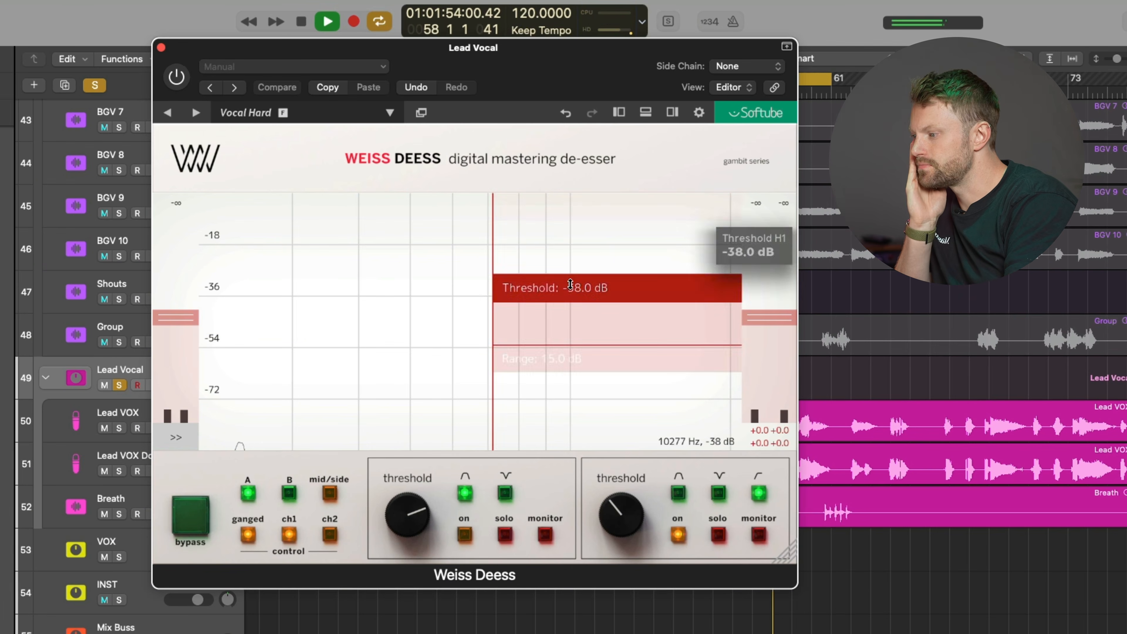
{"action": "left_click", "coordinate": [181, 75]}
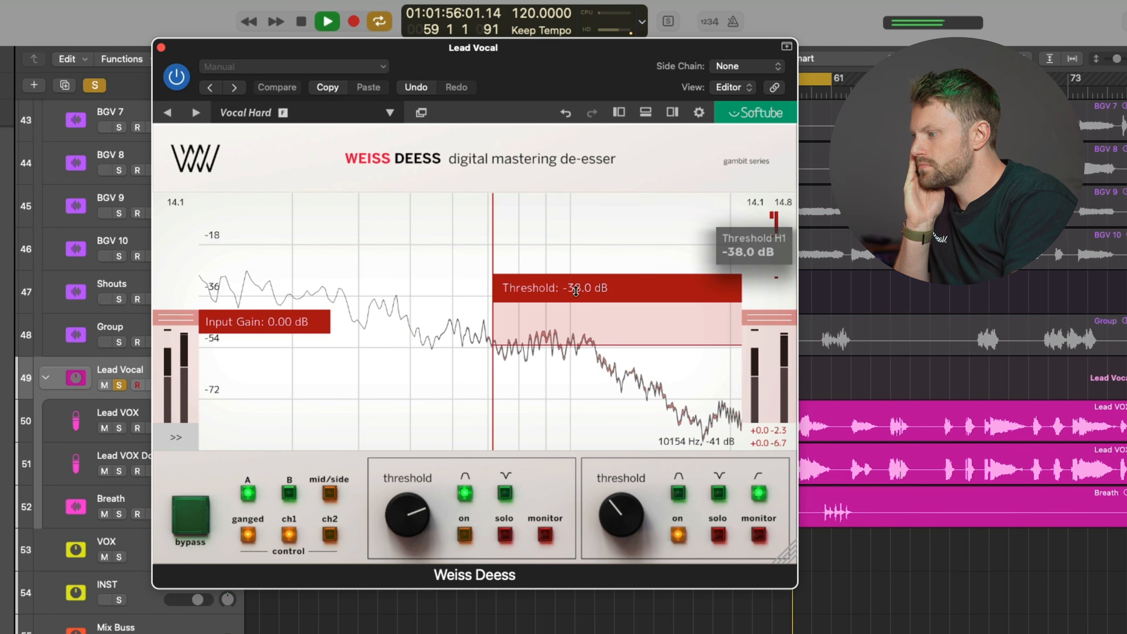
{"action": "left_click_drag", "start_coordinate": [577, 289], "coordinate": [569, 311]}
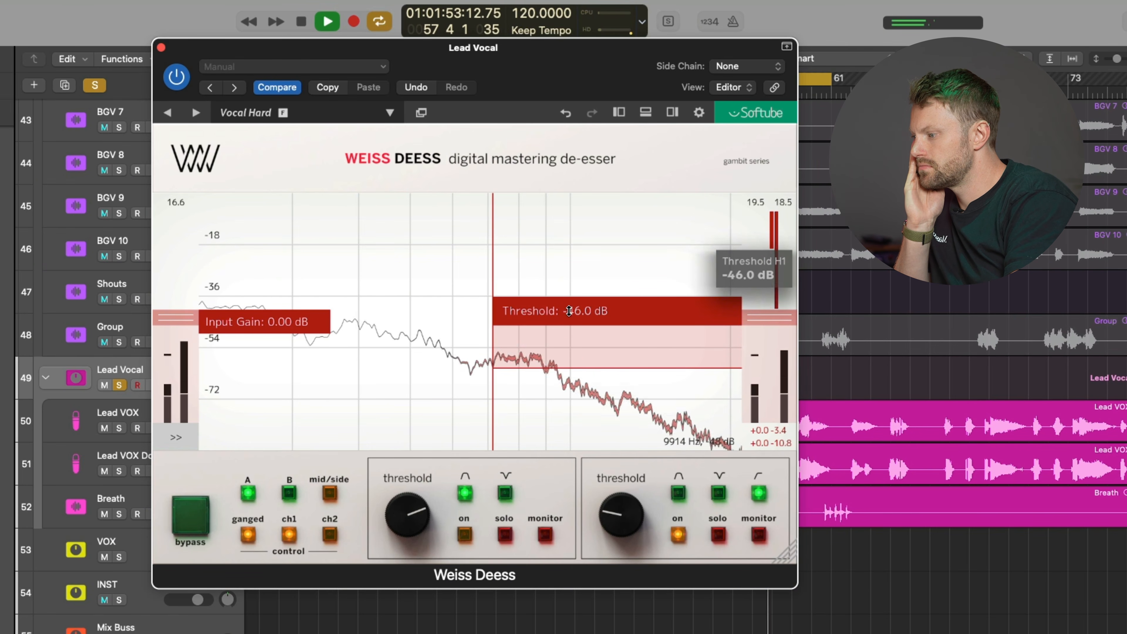
{"action": "left_click_drag", "start_coordinate": [570, 306], "coordinate": [569, 279]}
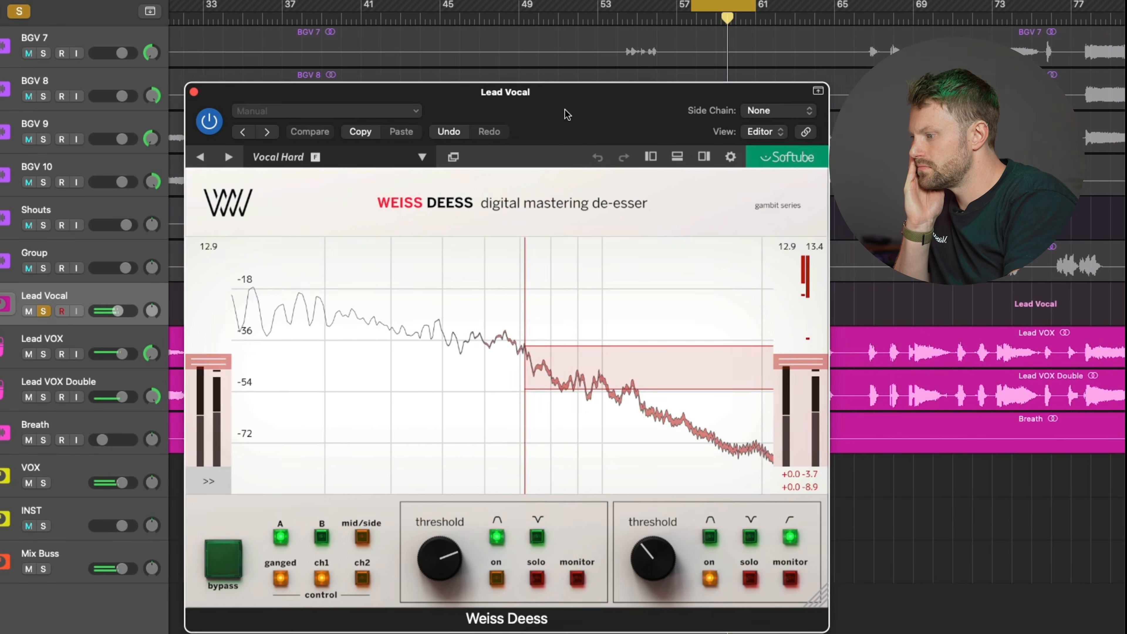
Step: Reposition the Weiss Deess window and refine the high-band threshold to -32 dB, checking the high band in solo and in loop playback
{"action": "left_click_drag", "start_coordinate": [567, 113], "coordinate": [493, 63]}
{"action": "left_click_drag", "start_coordinate": [543, 297], "coordinate": [543, 306]}
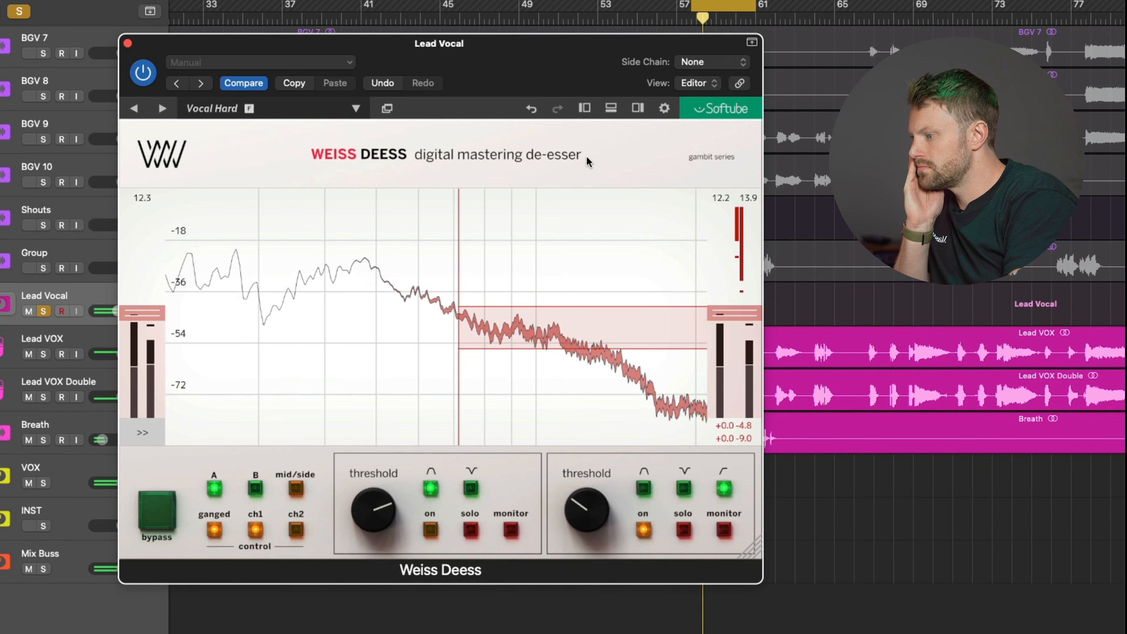
{"action": "left_click_drag", "start_coordinate": [544, 292], "coordinate": [544, 276]}
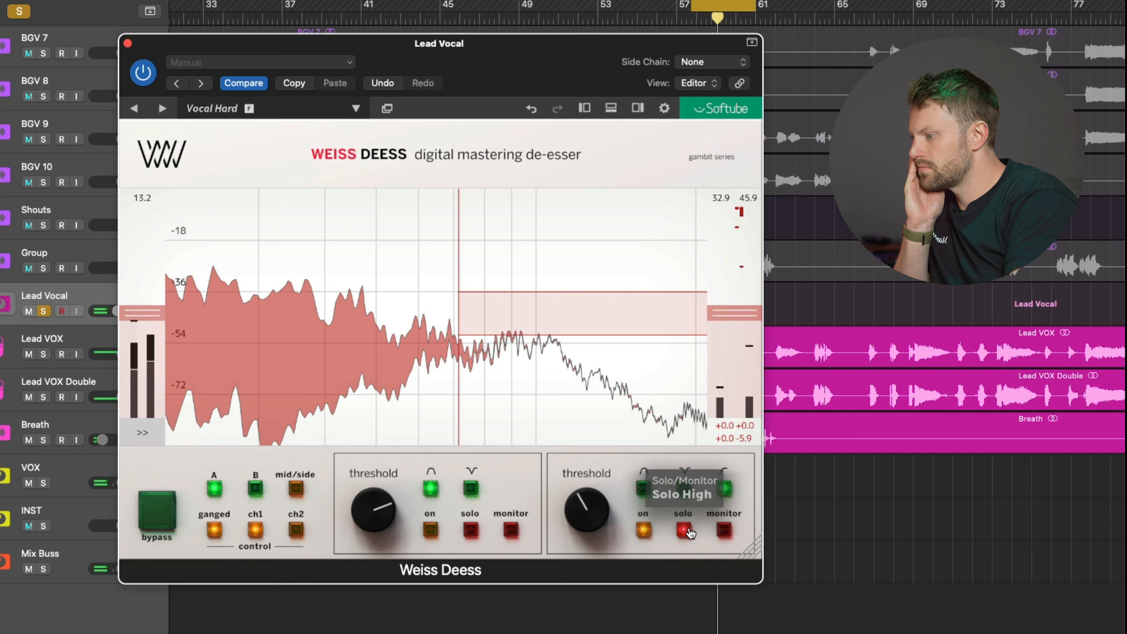
{"action": "left_click", "coordinate": [688, 531]}
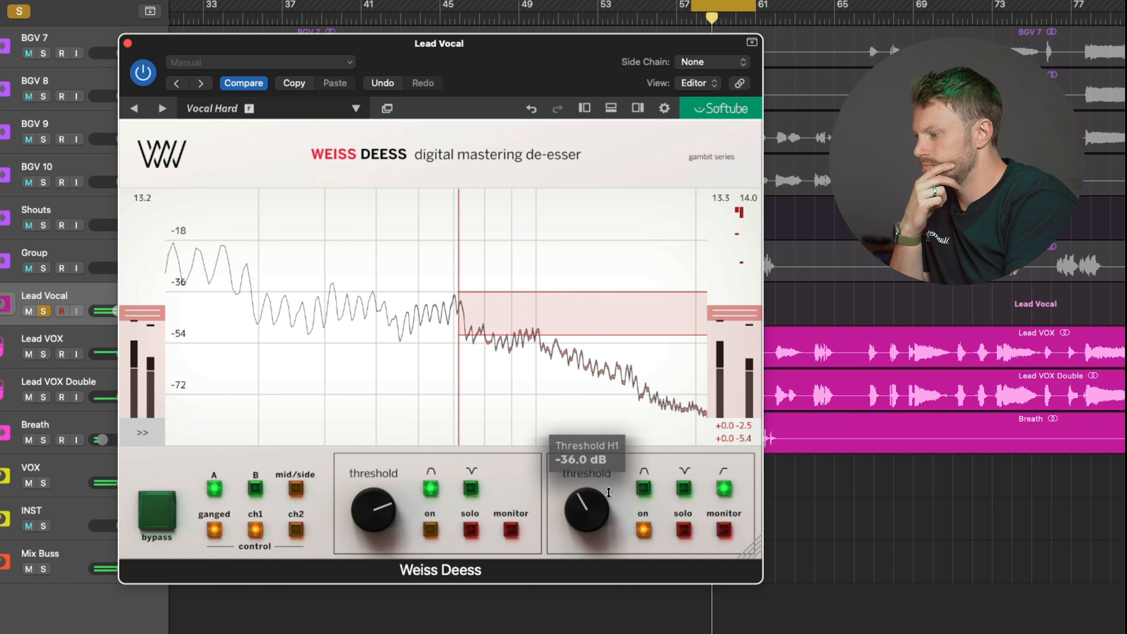
{"action": "left_click_drag", "start_coordinate": [582, 537], "coordinate": [575, 503]}
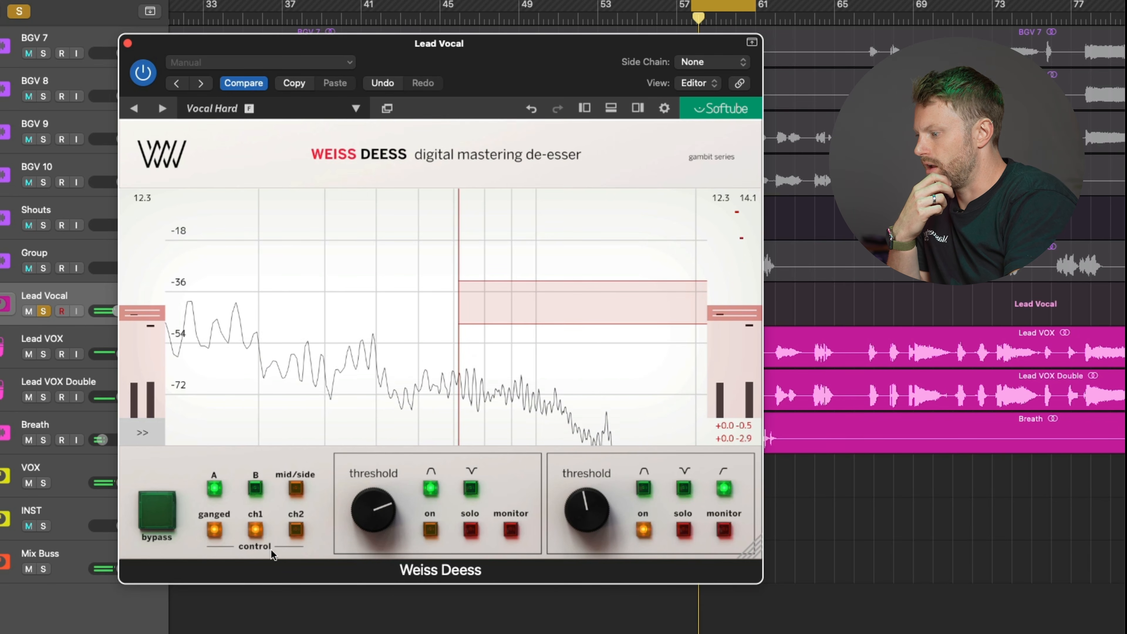
{"action": "key", "text": "space"}
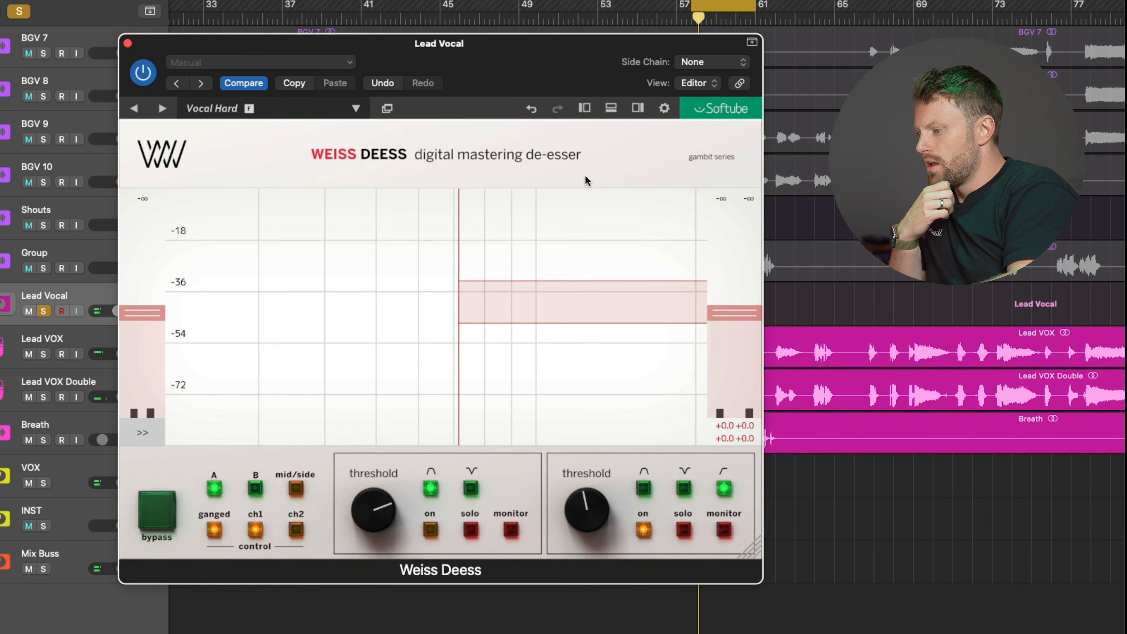
{"action": "key", "text": "space"}
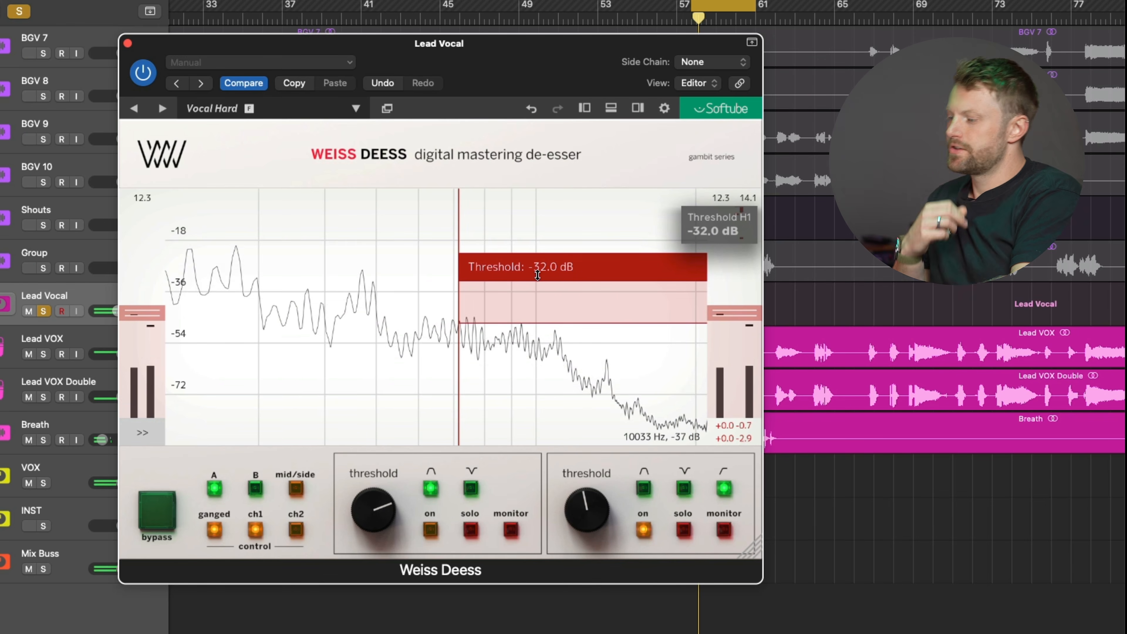
Step: Set the Weiss Deess high-band threshold to -37 dB and audition the de-essed Lead Vocal in loop playback
{"action": "key", "text": "space"}
{"action": "left_click_drag", "start_coordinate": [538, 275], "coordinate": [516, 285]}
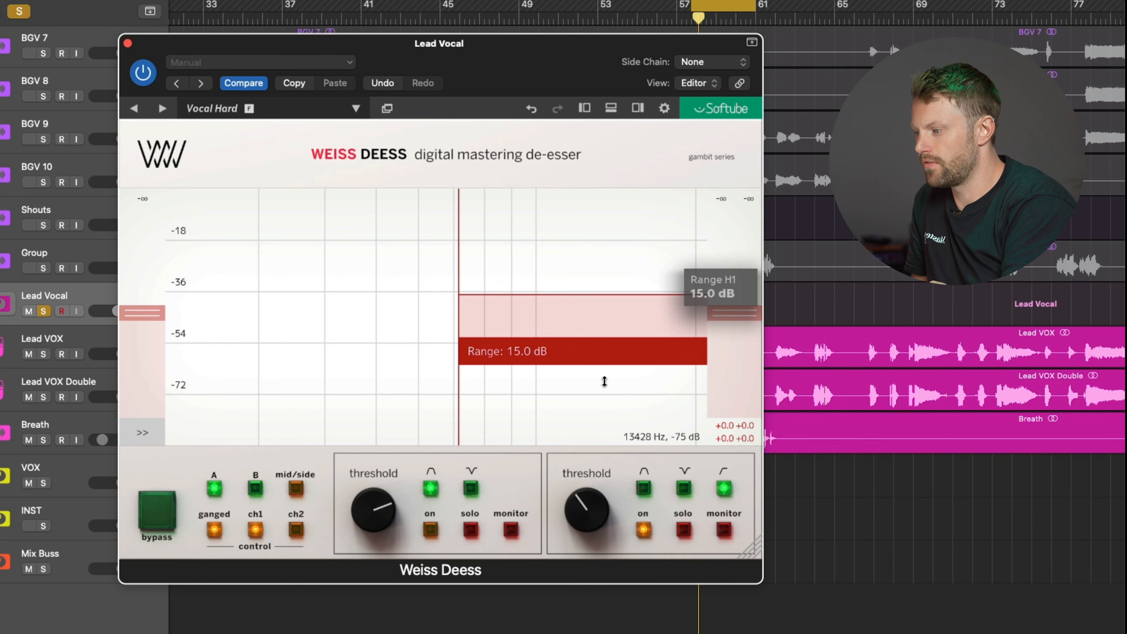
{"action": "key", "text": "space"}
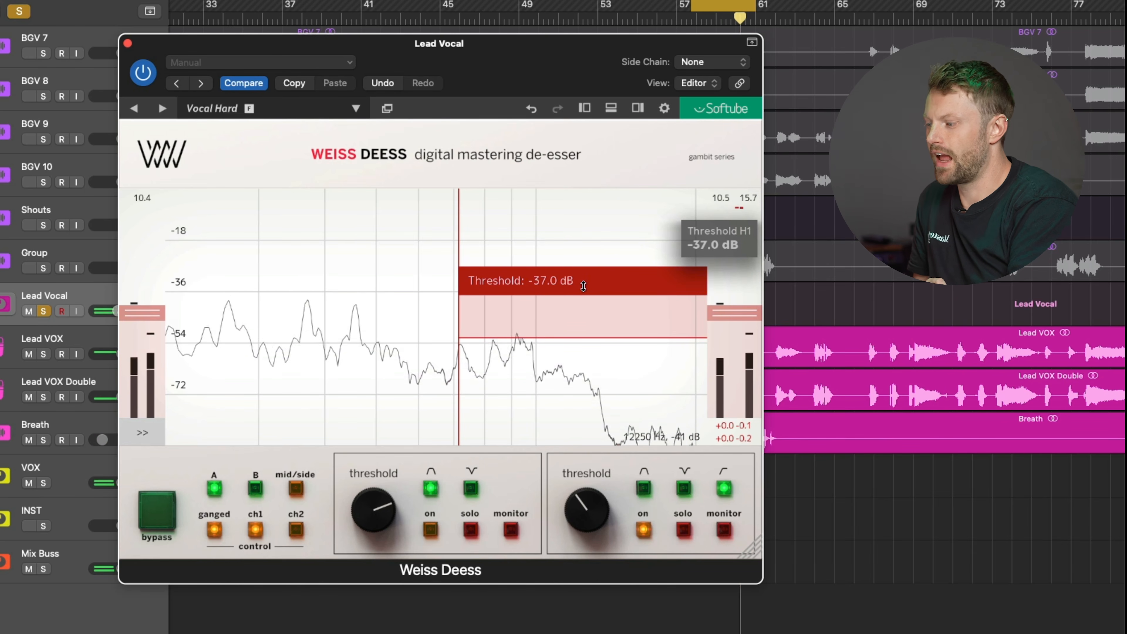
{"action": "key", "text": "space"}
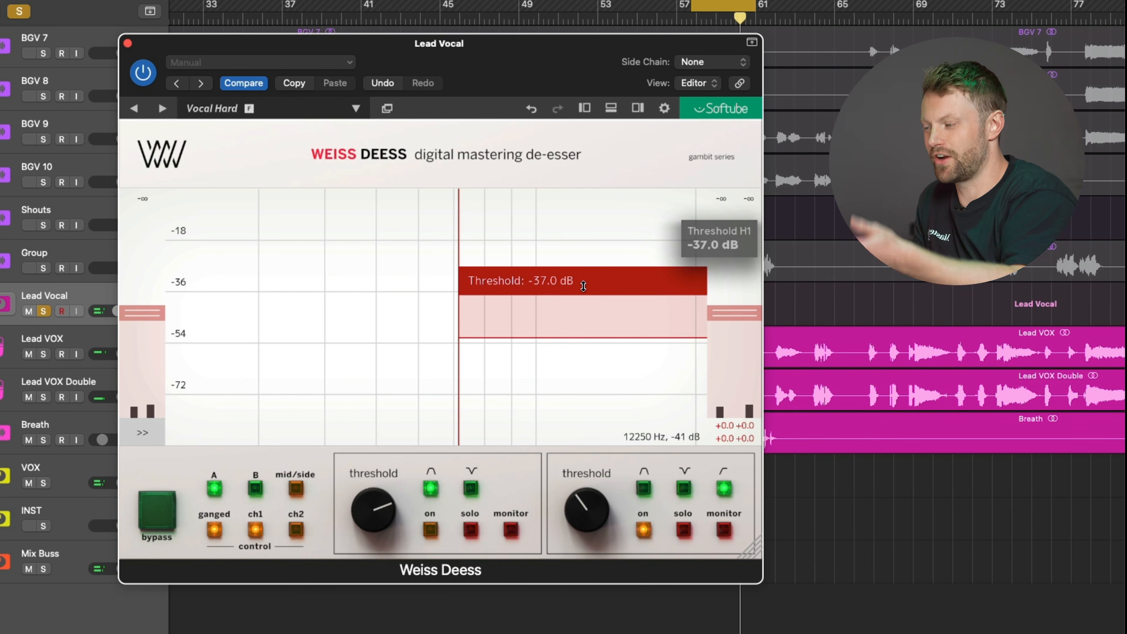
{"action": "key", "text": "space"}
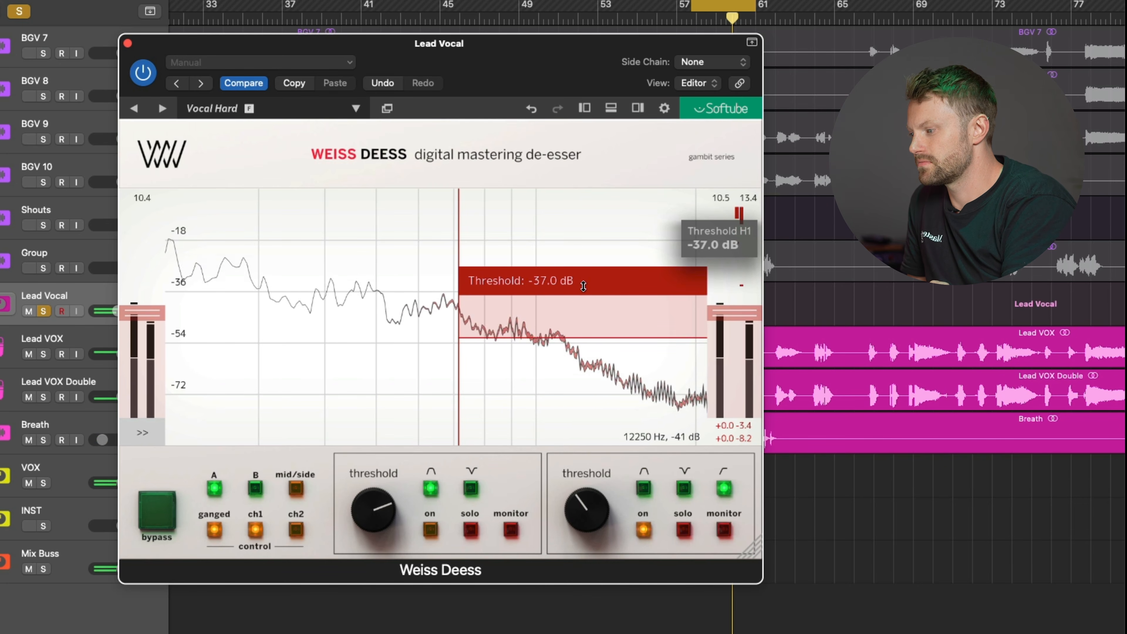
{"action": "key", "text": "space"}
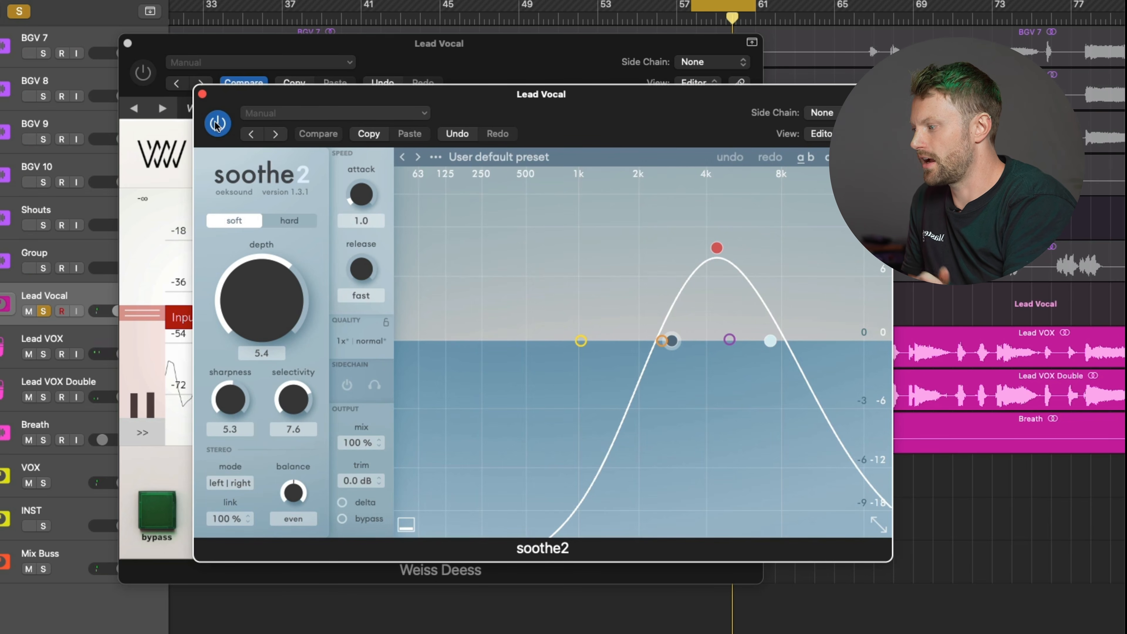
Step: Try a soothe2 depth of 9.0 during playback against its bypassed sound, and close the Weiss Deess window
{"action": "key", "text": "space"}
{"action": "left_click_drag", "start_coordinate": [235, 302], "coordinate": [266, 291]}
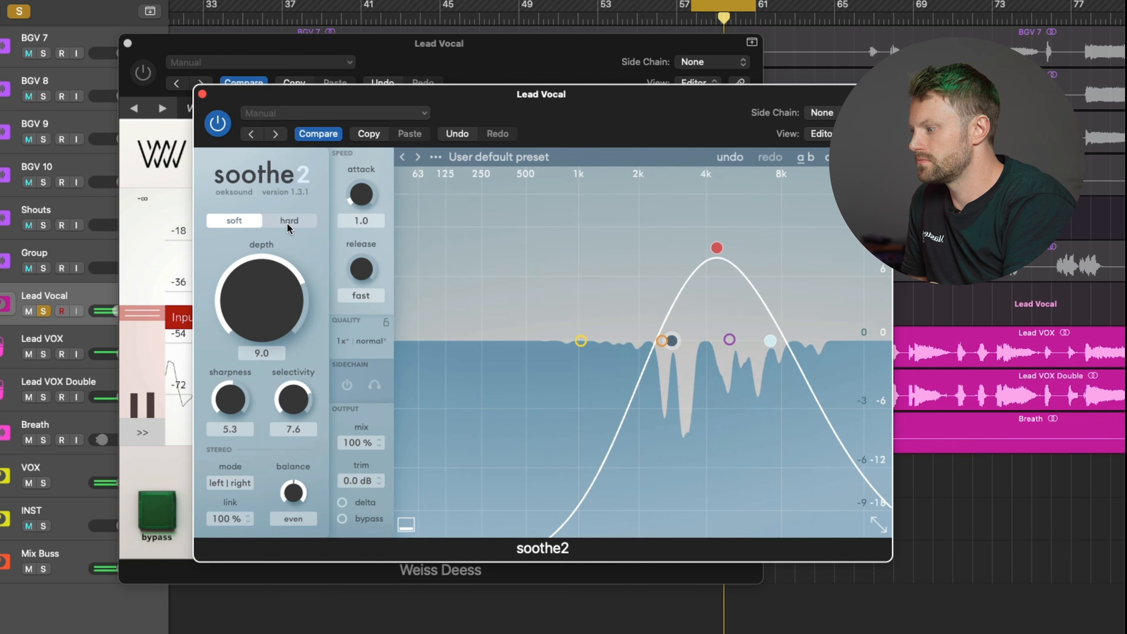
{"action": "left_click", "coordinate": [218, 126]}
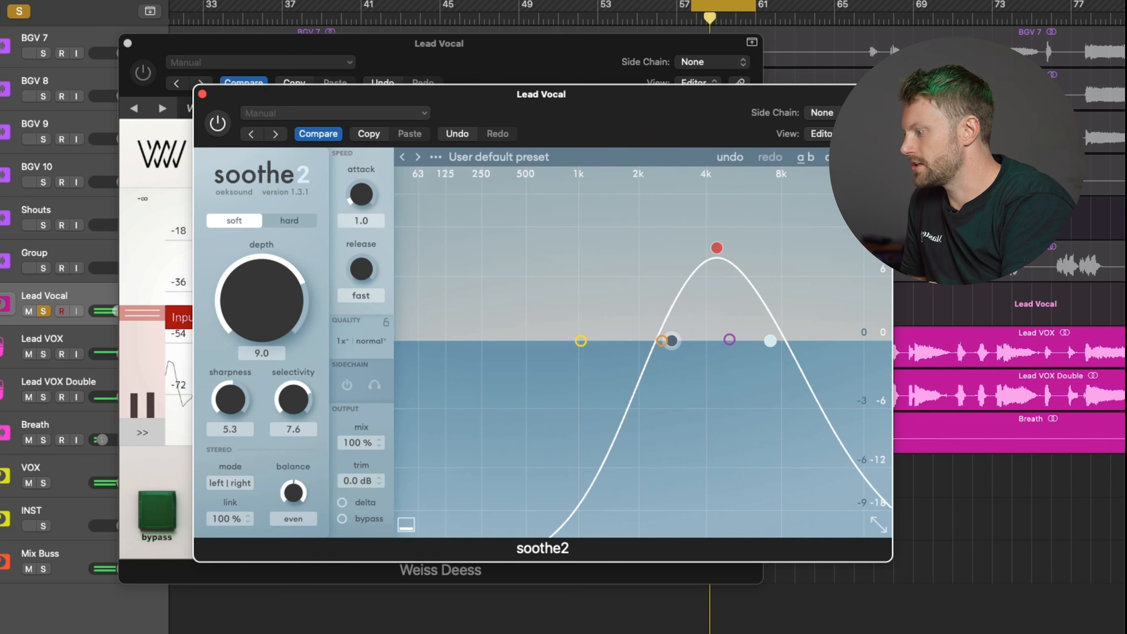
{"action": "left_click", "coordinate": [127, 43]}
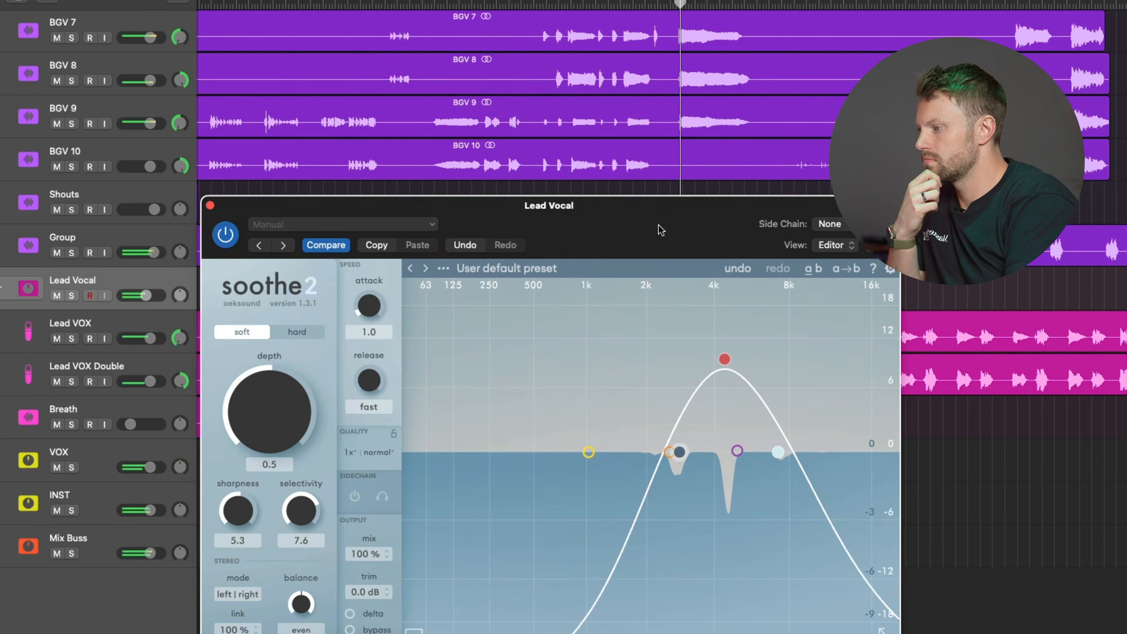
Step: Set the loop range to bar 87 of the arrangement and start playback, keeping the soothe2 window in view
{"action": "left_click_drag", "start_coordinate": [660, 226], "coordinate": [521, 100]}
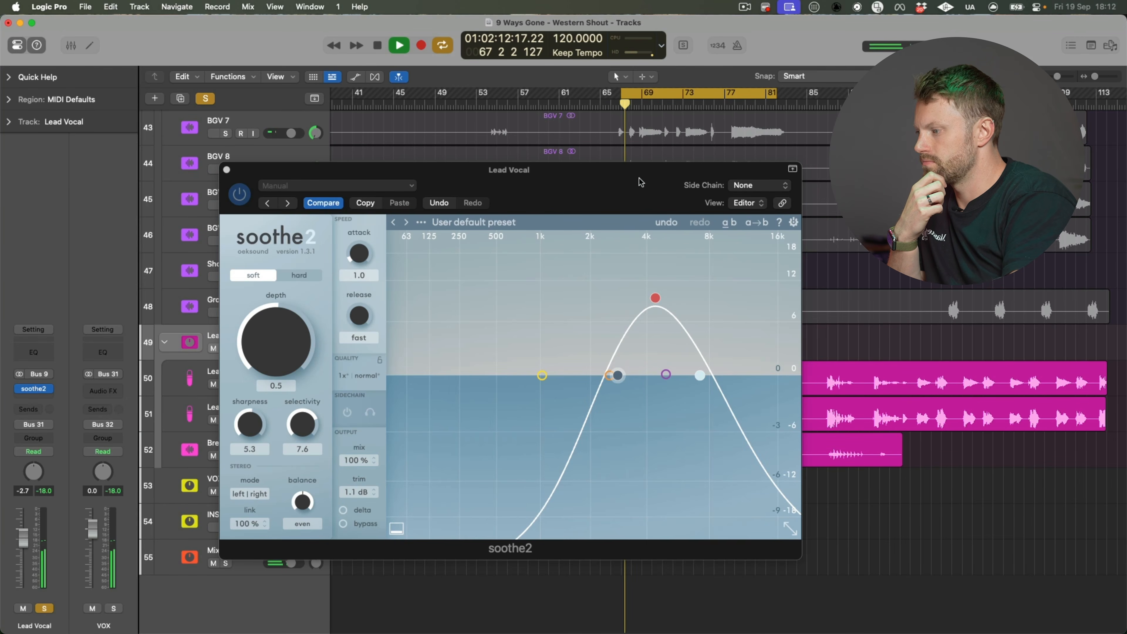
{"action": "left_click_drag", "start_coordinate": [640, 182], "coordinate": [368, 206]}
{"action": "key", "text": "space"}
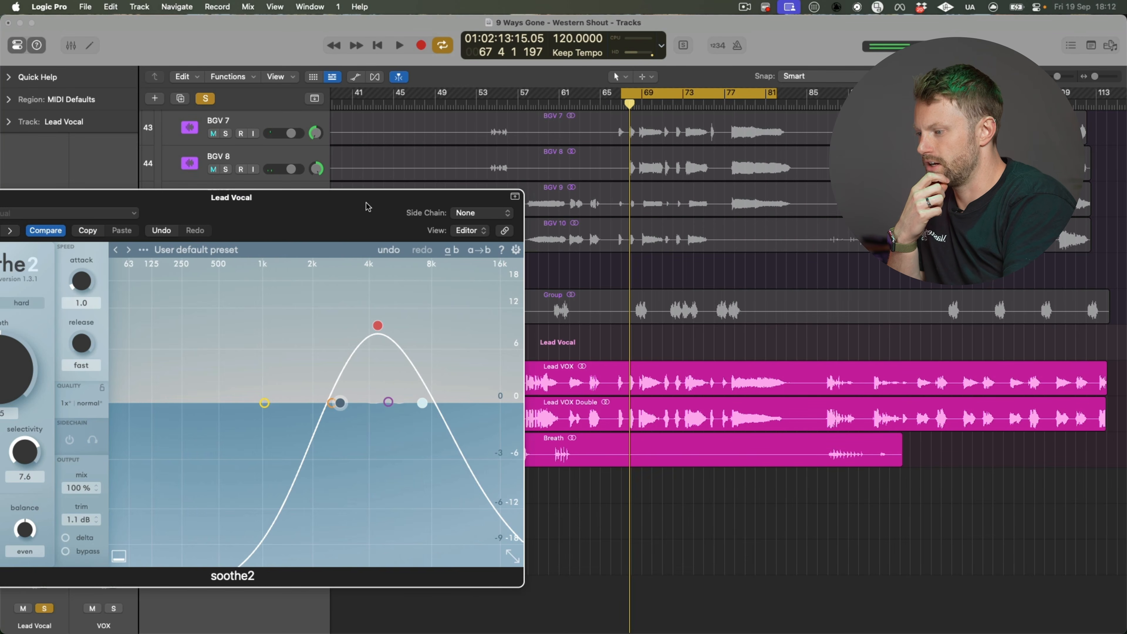
{"action": "key", "text": "super+Right"}
{"action": "key", "text": "super+Right"}
{"action": "key", "text": "super+Right"}
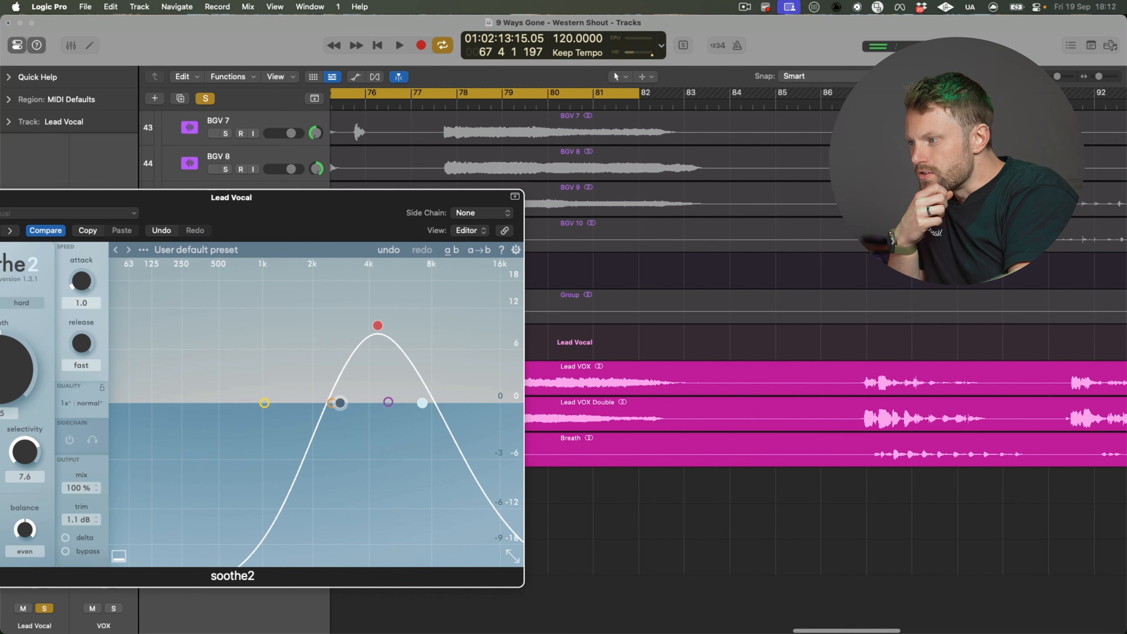
{"action": "left_click_drag", "start_coordinate": [867, 92], "coordinate": [912, 92]}
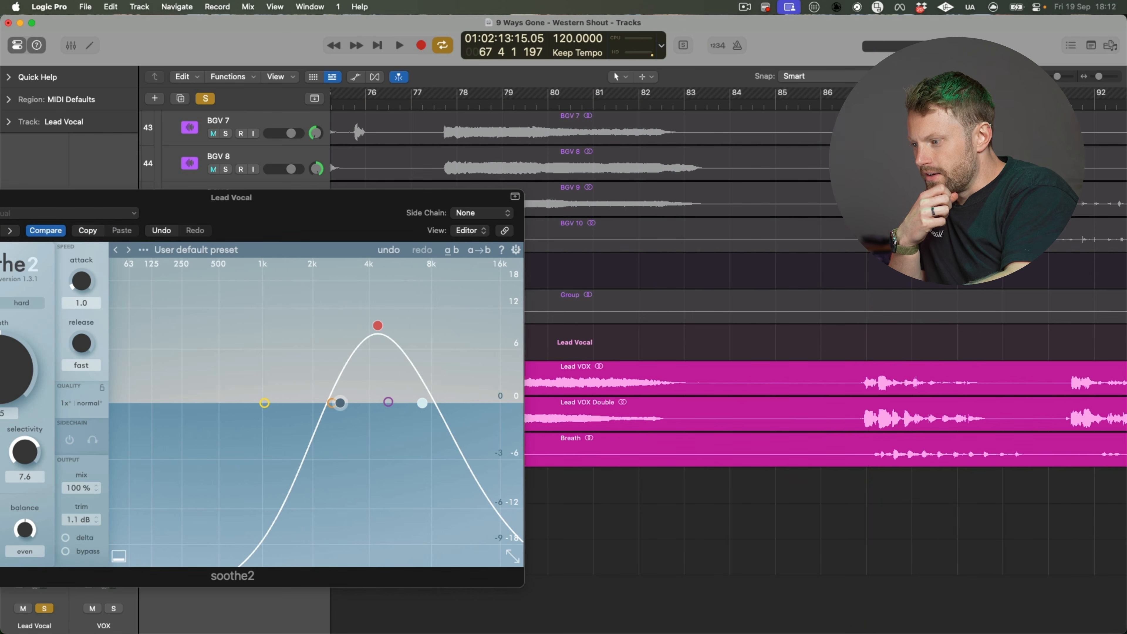
{"action": "key", "text": "space"}
{"action": "left_click_drag", "start_coordinate": [354, 205], "coordinate": [574, 160]}
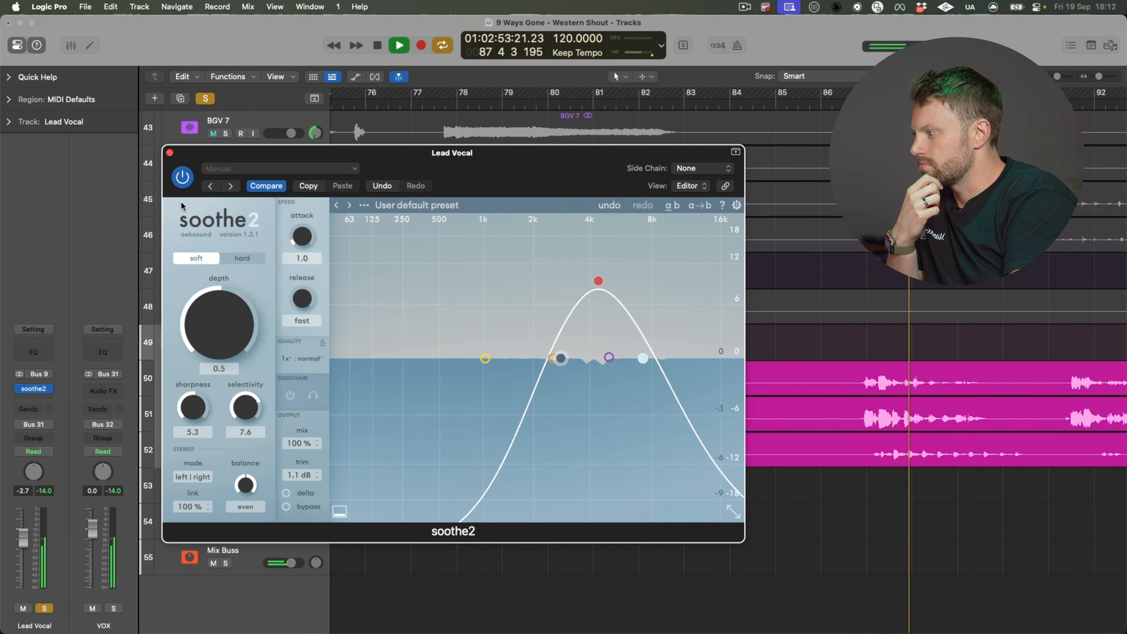
Step: Set soothe2's depth to 0.3 and output trim to 1.6 dB while comparing with bypass, and unsolo the Lead Vocal
{"action": "left_click", "coordinate": [183, 177]}
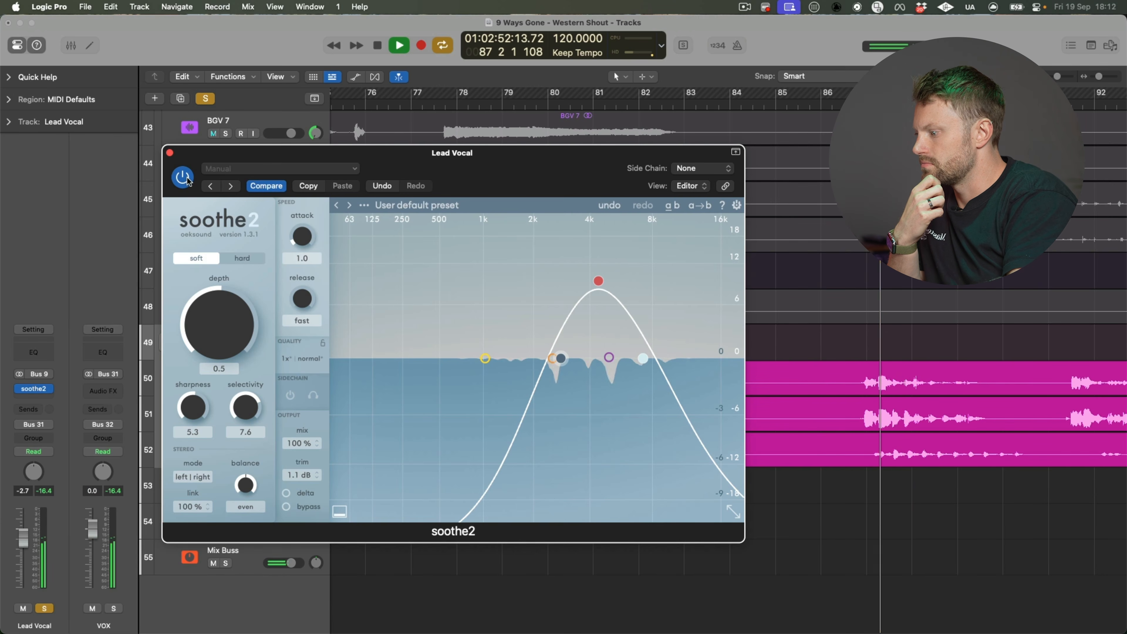
{"action": "left_click_drag", "start_coordinate": [232, 320], "coordinate": [231, 329]}
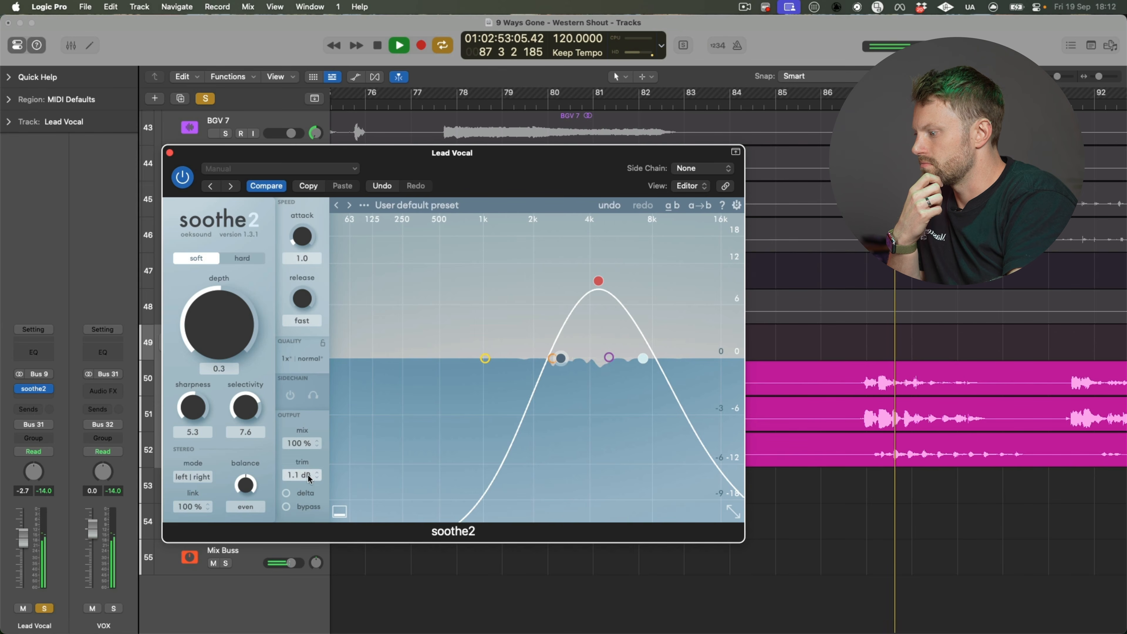
{"action": "left_click", "coordinate": [185, 182]}
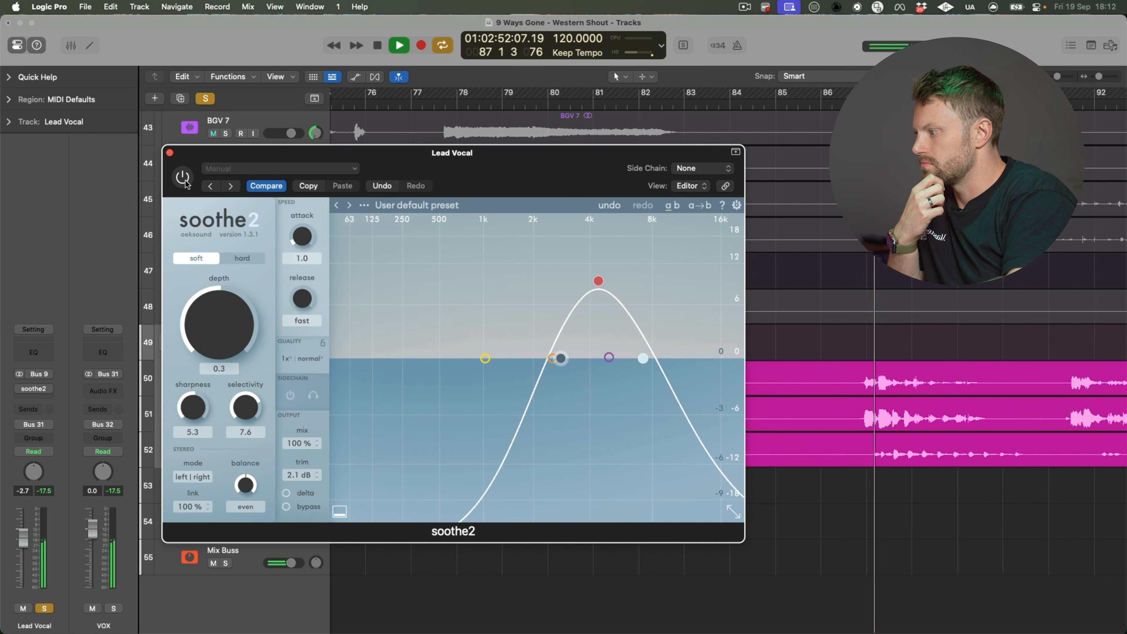
{"action": "left_click", "coordinate": [185, 182]}
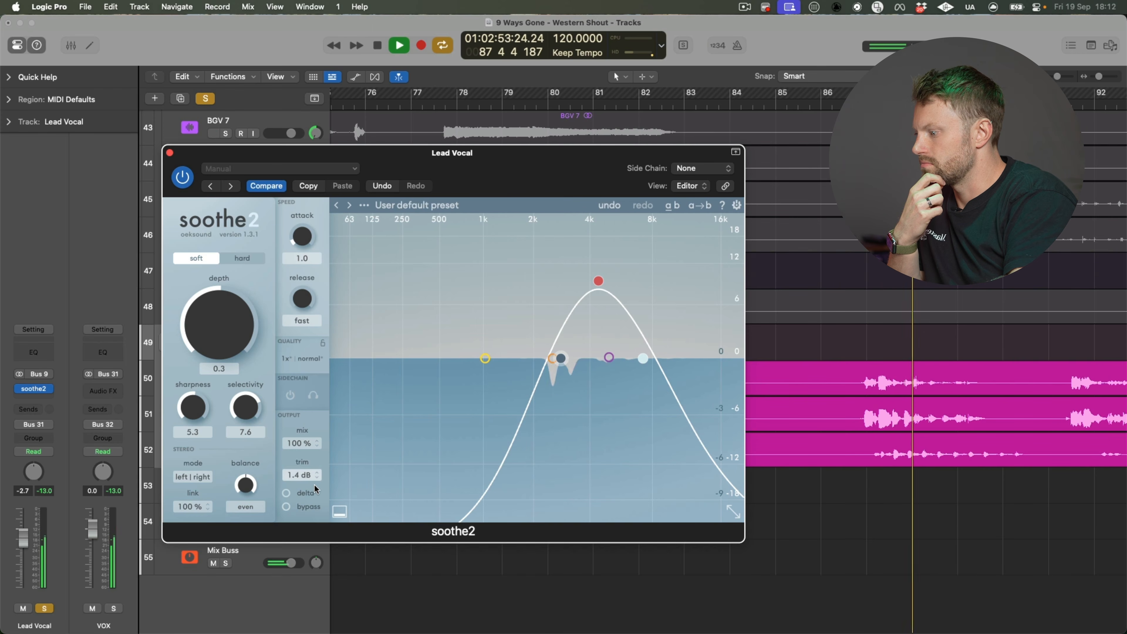
{"action": "left_click", "coordinate": [45, 608]}
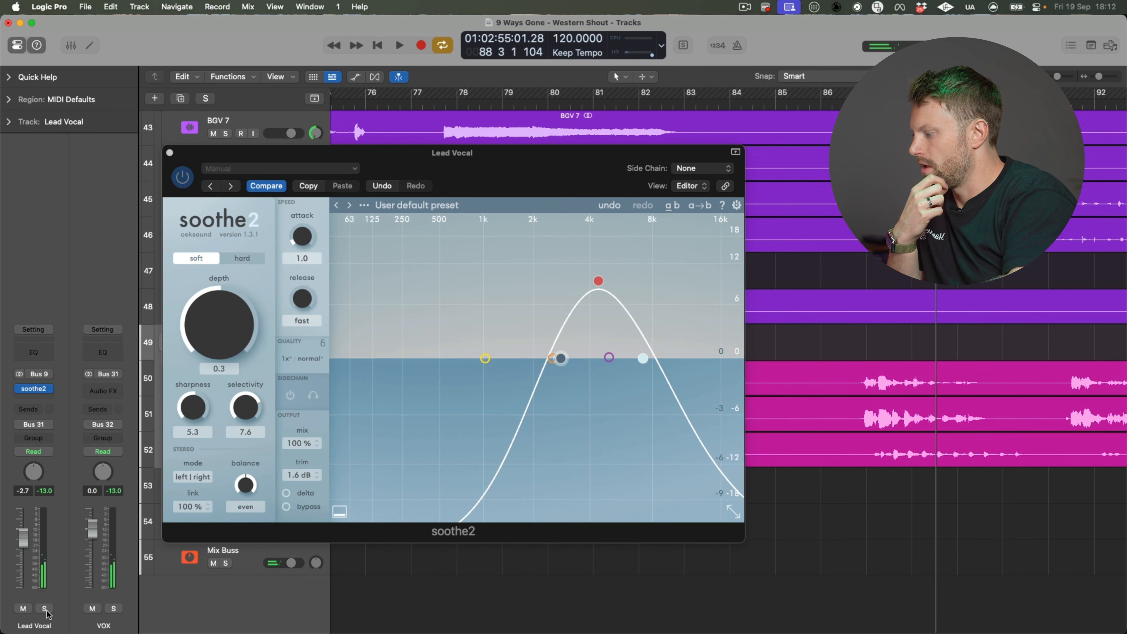
{"action": "left_click", "coordinate": [170, 153]}
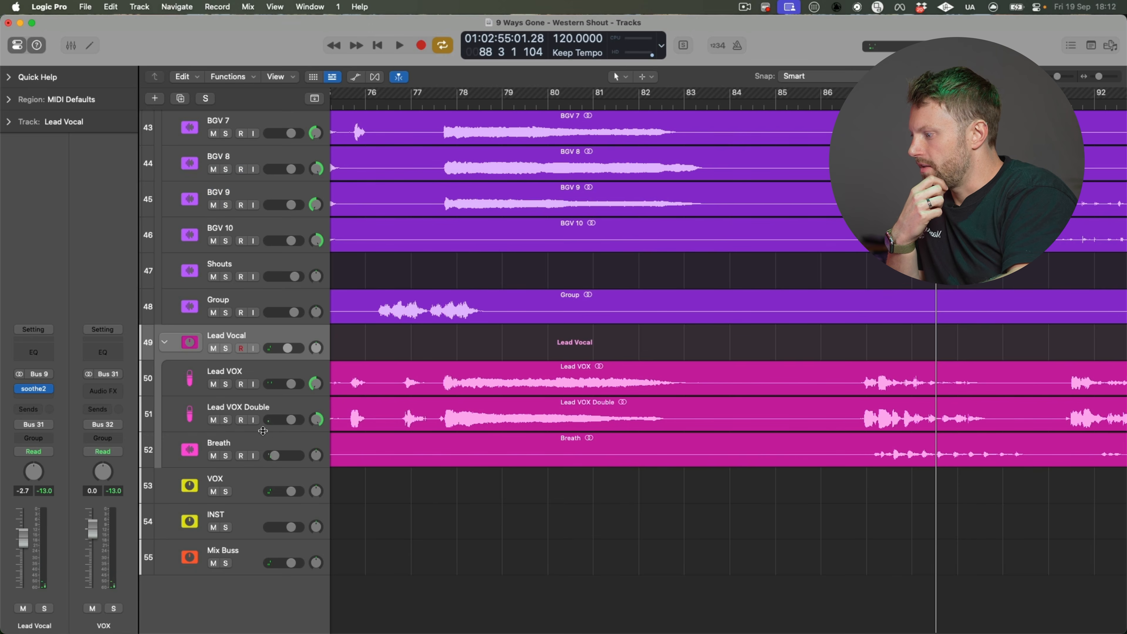
Step: Lower the Breath track's volume to -23.0 dB and play the full mix from around bar 57
{"action": "left_click", "coordinate": [268, 443]}
{"action": "left_click_drag", "start_coordinate": [275, 455], "coordinate": [272, 455]}
{"action": "key", "text": "z"}
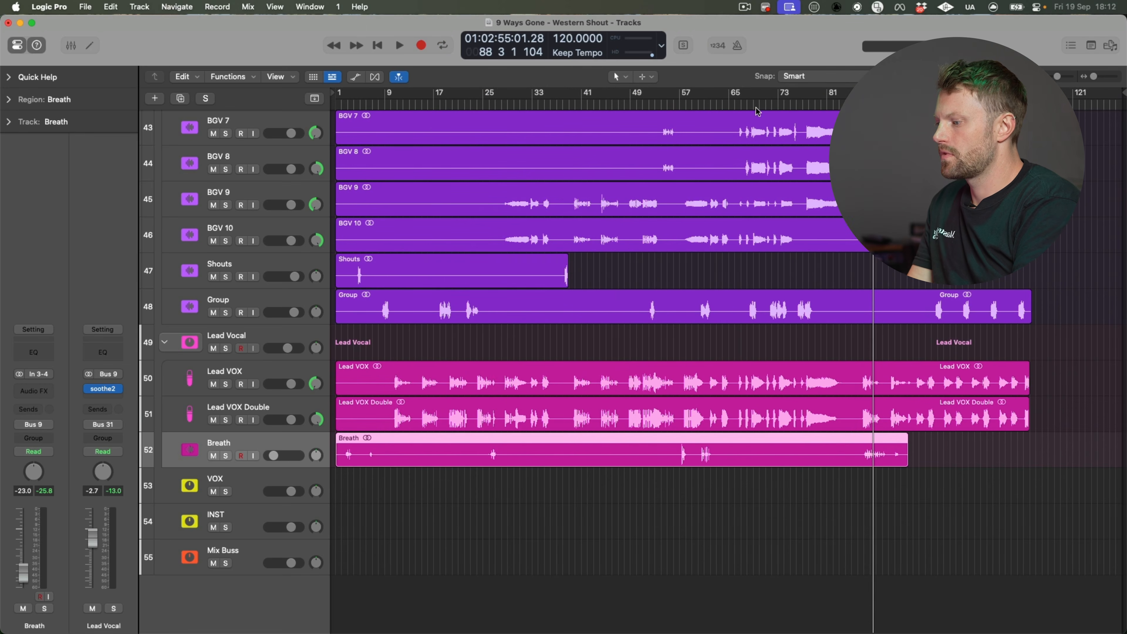
{"action": "left_click", "coordinate": [699, 101]}
{"action": "key", "text": "space"}
{"action": "left_click", "coordinate": [679, 101]}
{"action": "key", "text": "super+Right"}
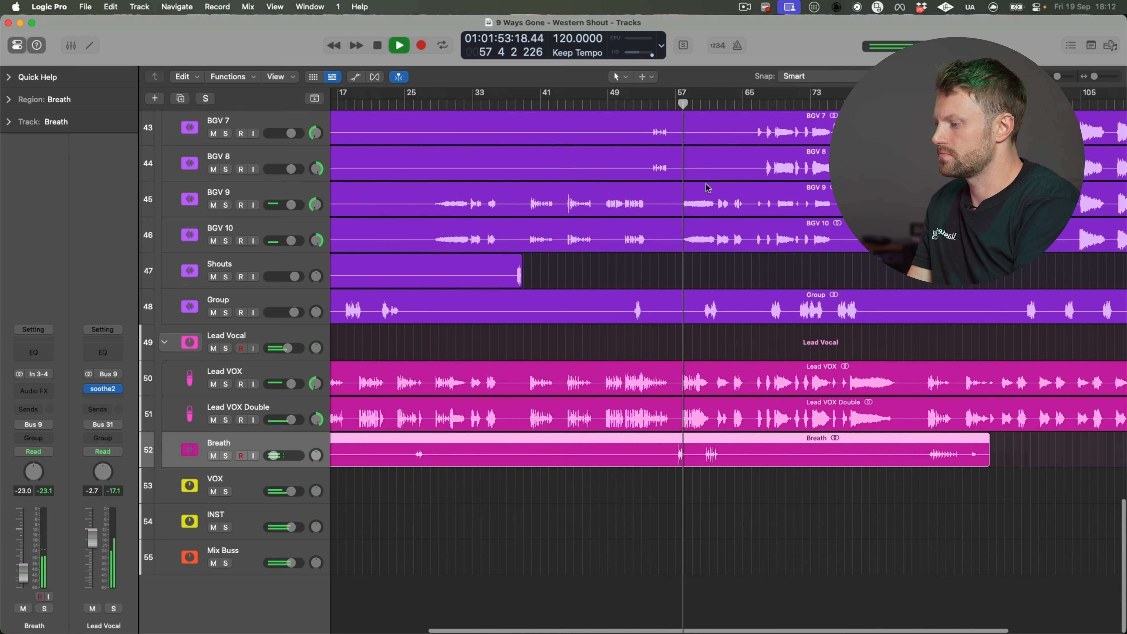
Step: Lower the Lead Vocal track's volume to -4.7 dB during playback and keep that track selected
{"action": "left_click_drag", "start_coordinate": [288, 348], "coordinate": [285, 348]}
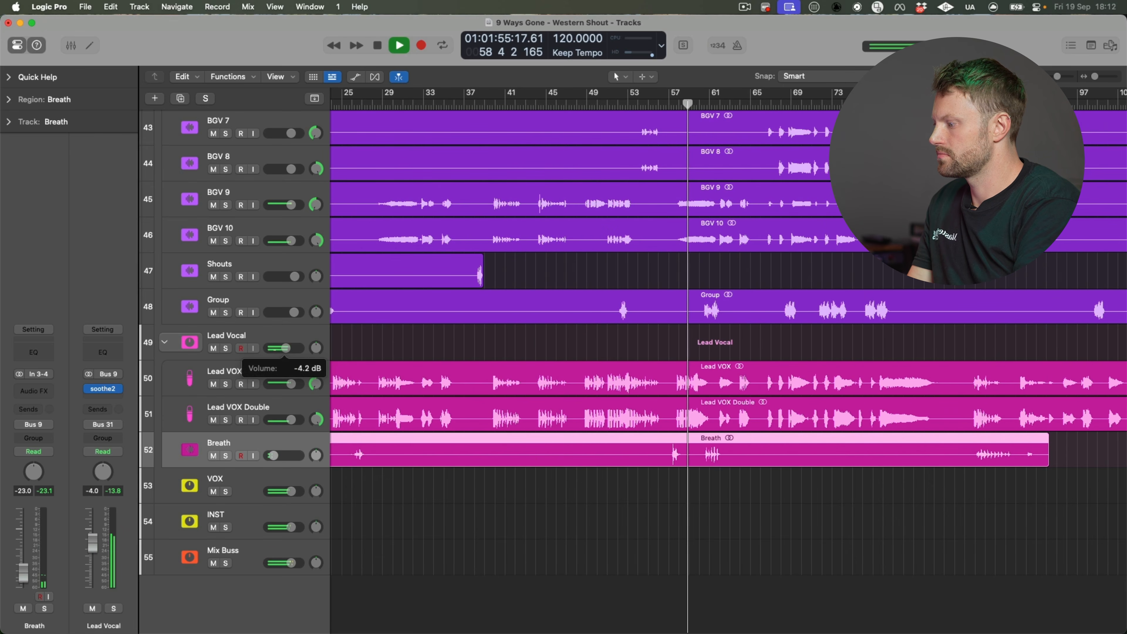
{"action": "left_click", "coordinate": [278, 338]}
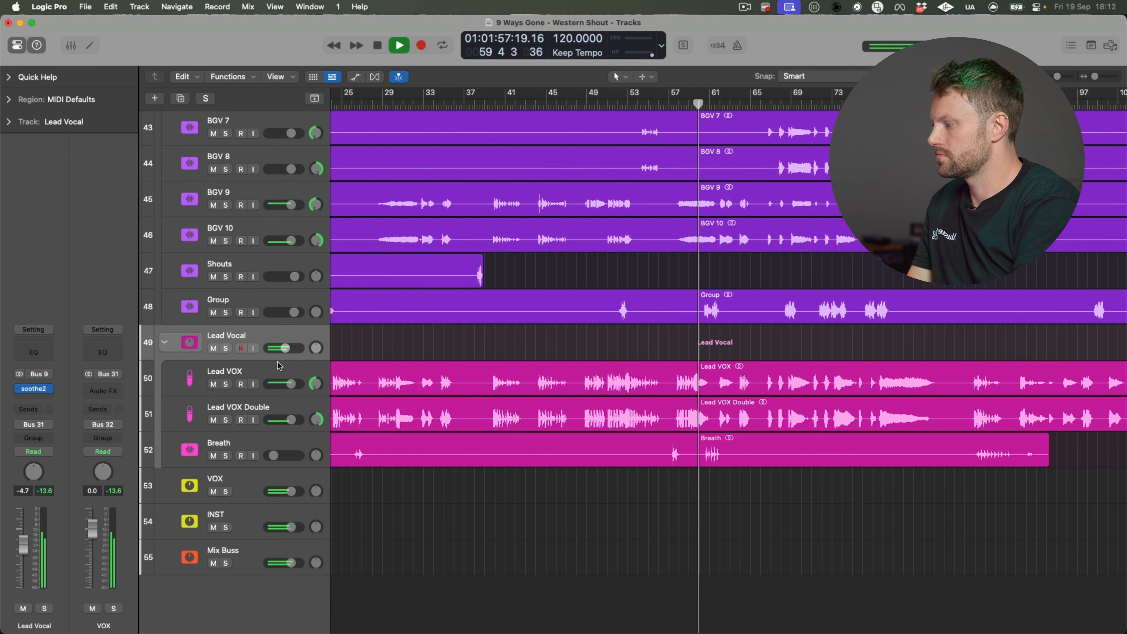
{"action": "left_click", "coordinate": [279, 369]}
{"action": "left_click", "coordinate": [272, 336]}
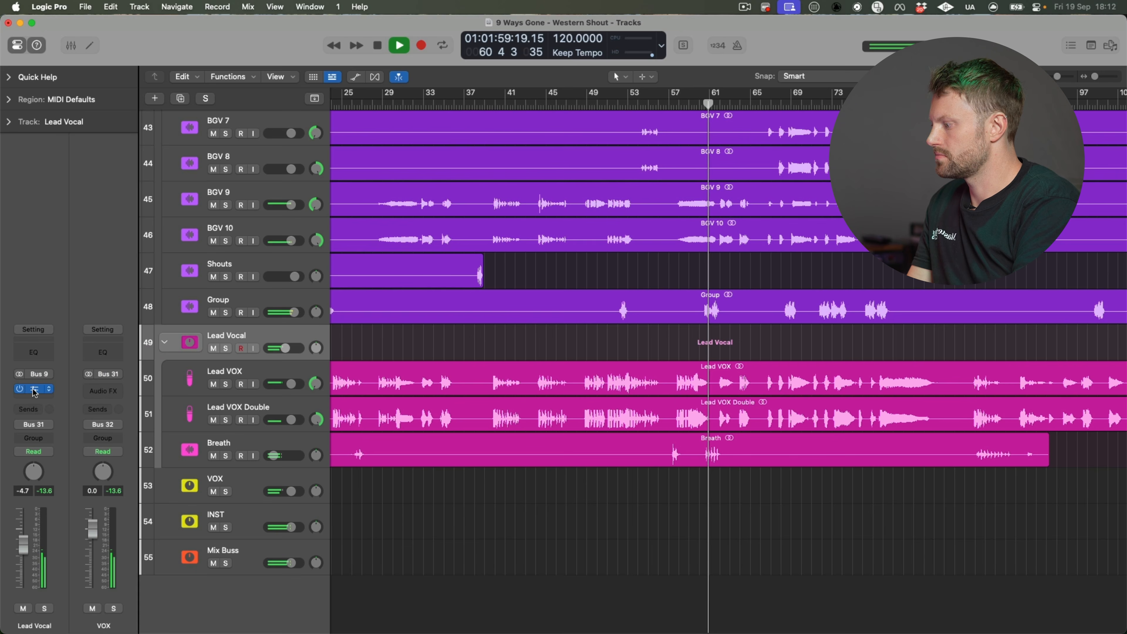
Step: Return playback to around bar 57 and compare the Lead Vocal in the mix with soothe2 switched off and on
{"action": "key", "text": "comma"}
{"action": "key", "text": "comma"}
{"action": "key", "text": "comma"}
{"action": "key", "text": "comma"}
{"action": "left_click", "coordinate": [20, 389]}
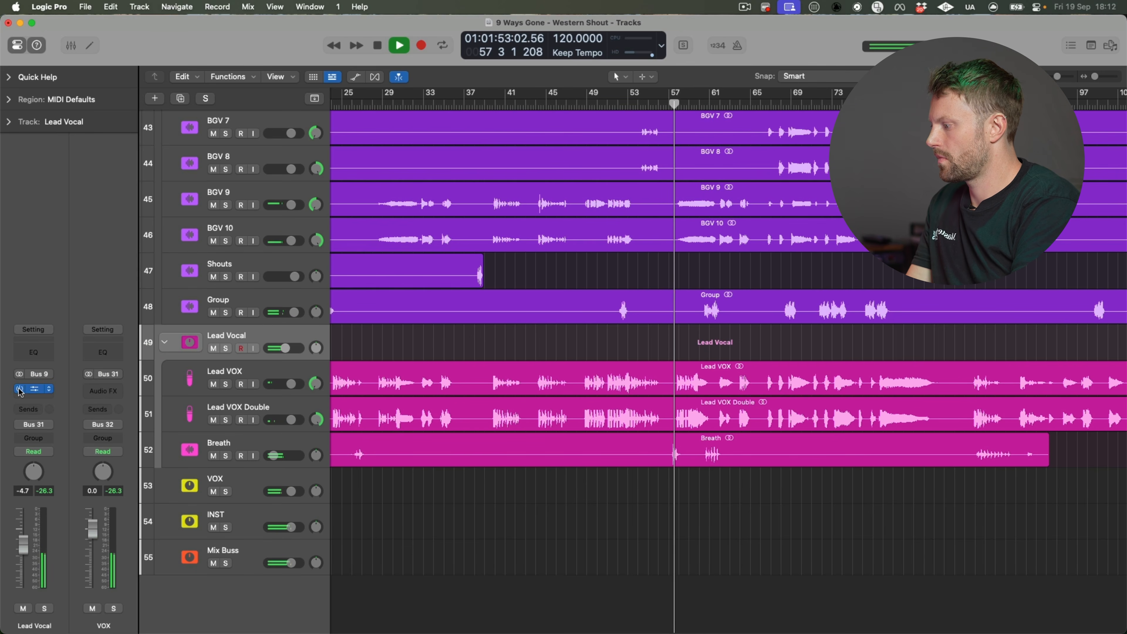
{"action": "left_click", "coordinate": [20, 389]}
Step: Open soothe2 on the Lead Vocal and set its output trim to 0.0 dB while replaying from around bar 57
{"action": "key", "text": "space"}
{"action": "left_click", "coordinate": [35, 389]}
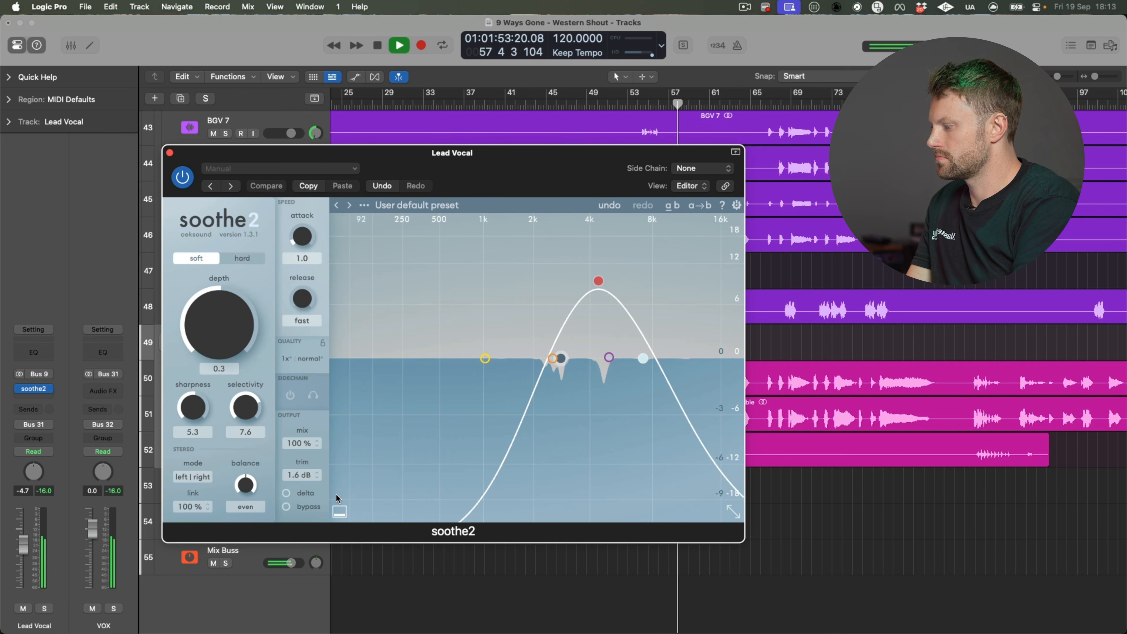
{"action": "left_click_drag", "start_coordinate": [294, 479], "coordinate": [294, 484]}
{"action": "key", "text": "comma"}
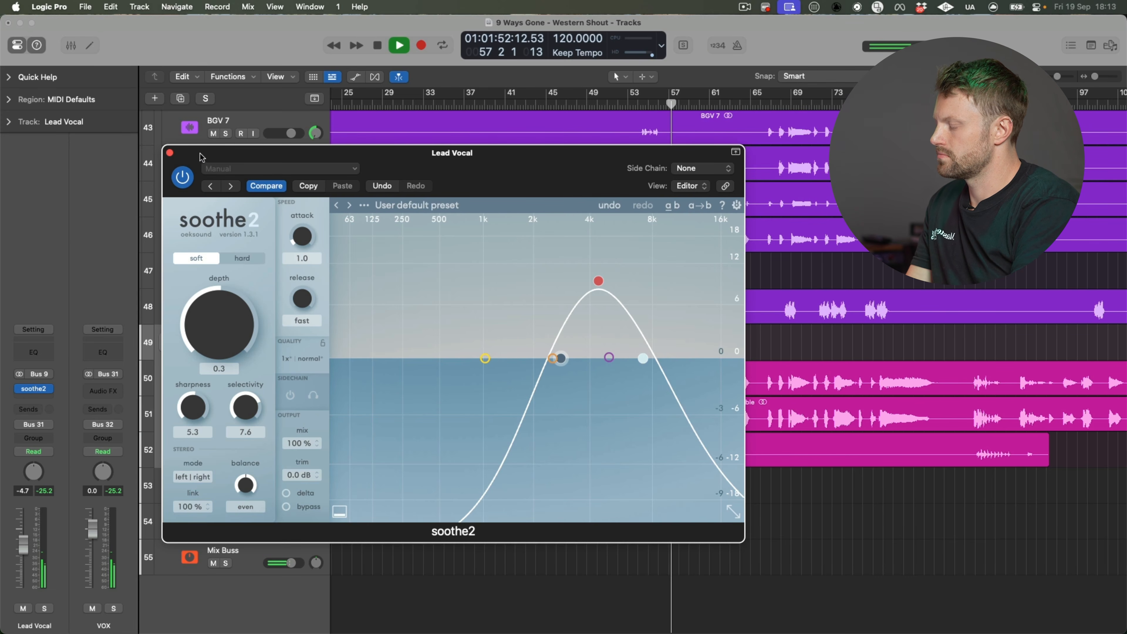
Step: Close soothe2 and stop playback, and reopen the plug-in in a repositioned window to review its settings
{"action": "left_click_drag", "start_coordinate": [201, 158], "coordinate": [422, 157]}
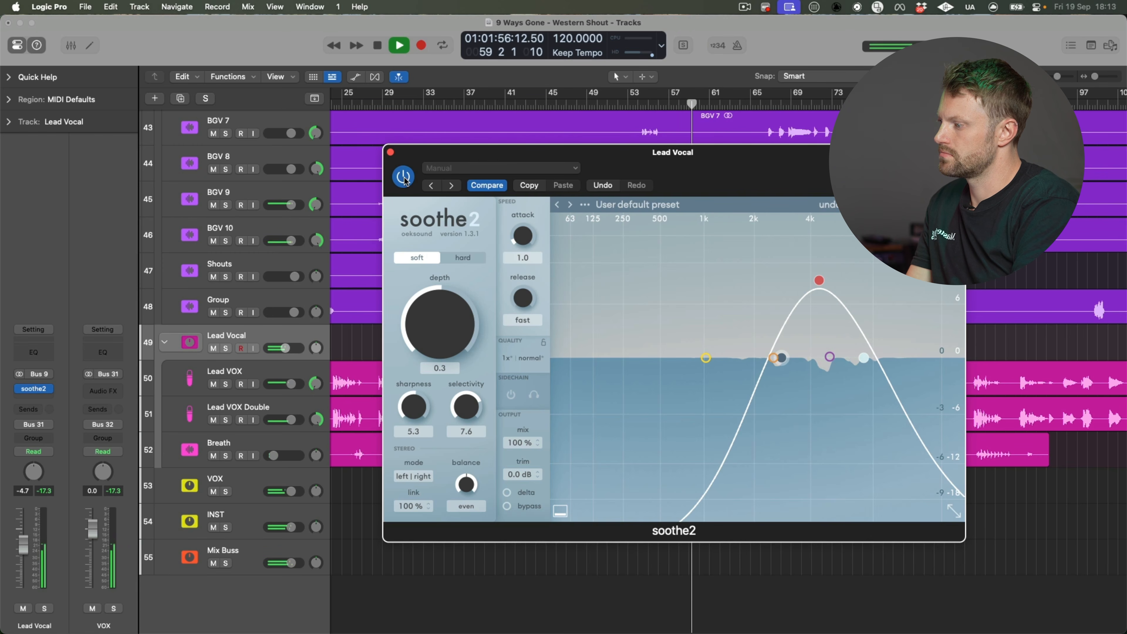
{"action": "left_click", "coordinate": [390, 152]}
{"action": "key", "text": "space"}
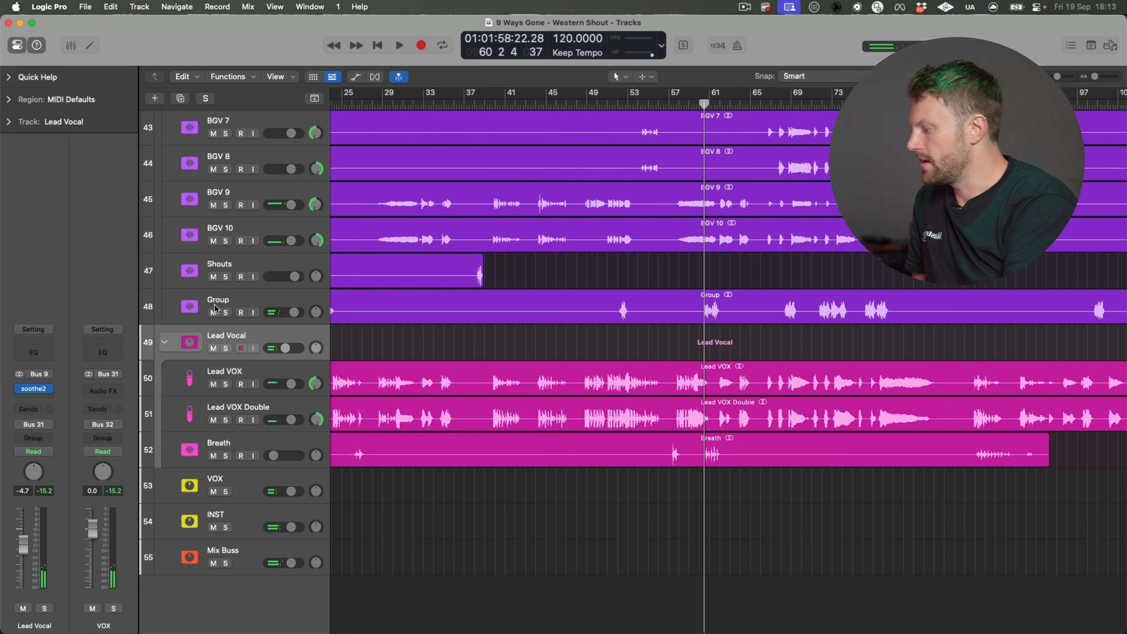
{"action": "left_click", "coordinate": [19, 392]}
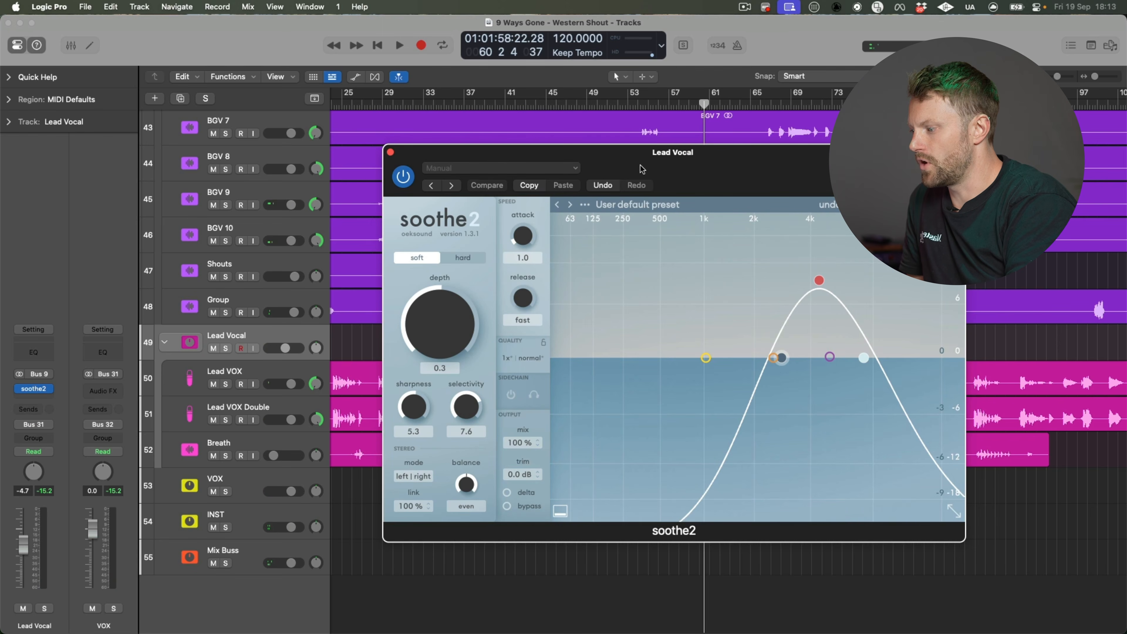
{"action": "left_click_drag", "start_coordinate": [641, 169], "coordinate": [388, 160]}
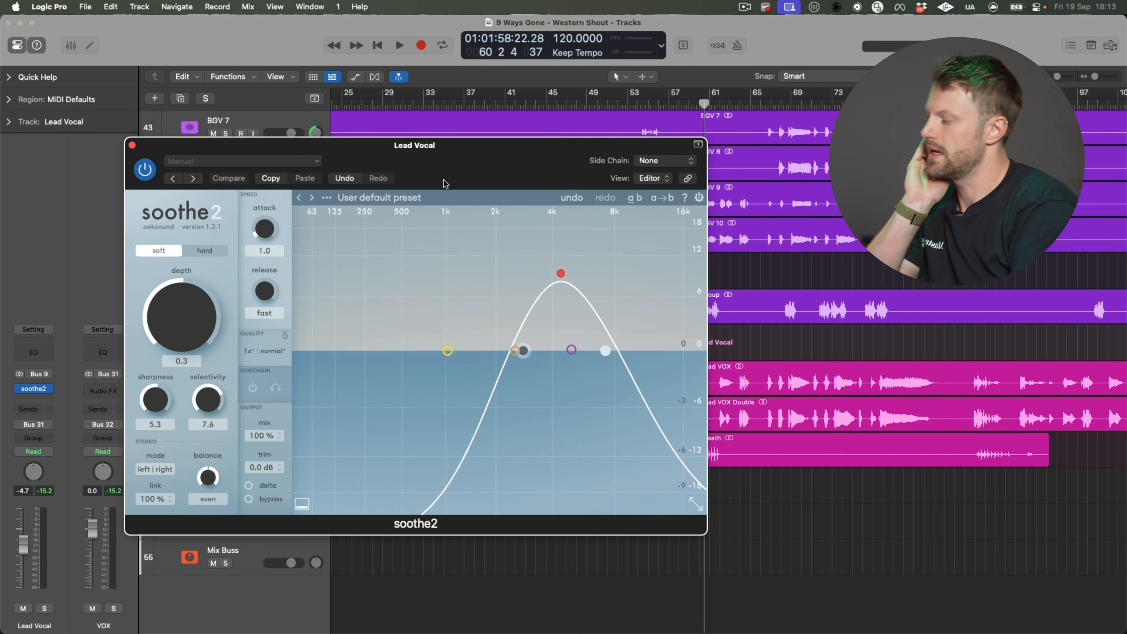
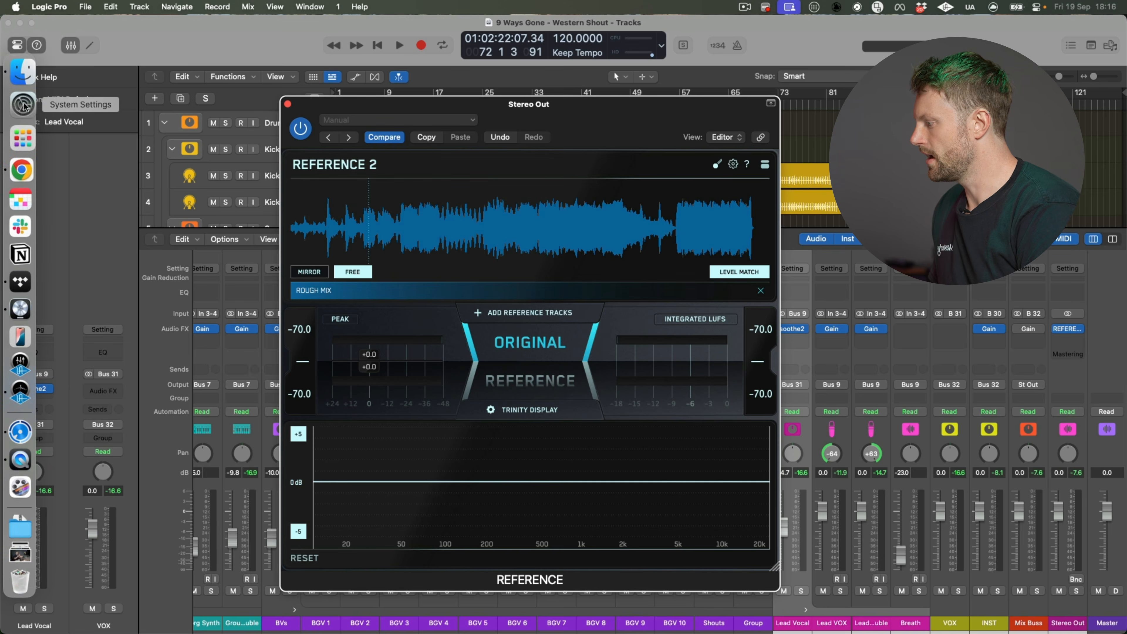
Step: Switch to Finder, open the Rock folder inside References, and preview The Shins - New Slang.mp3
{"action": "left_click", "coordinate": [630, 195]}
{"action": "left_click_drag", "start_coordinate": [679, 103], "coordinate": [460, 141]}
{"action": "double_click", "coordinate": [559, 208]}
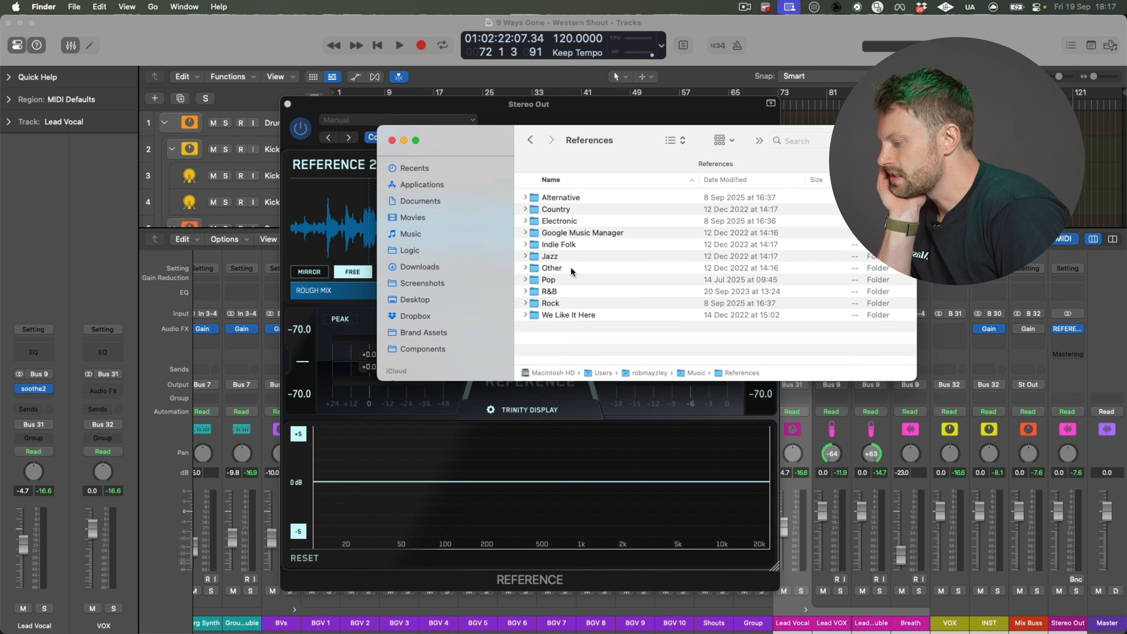
{"action": "double_click", "coordinate": [565, 301]}
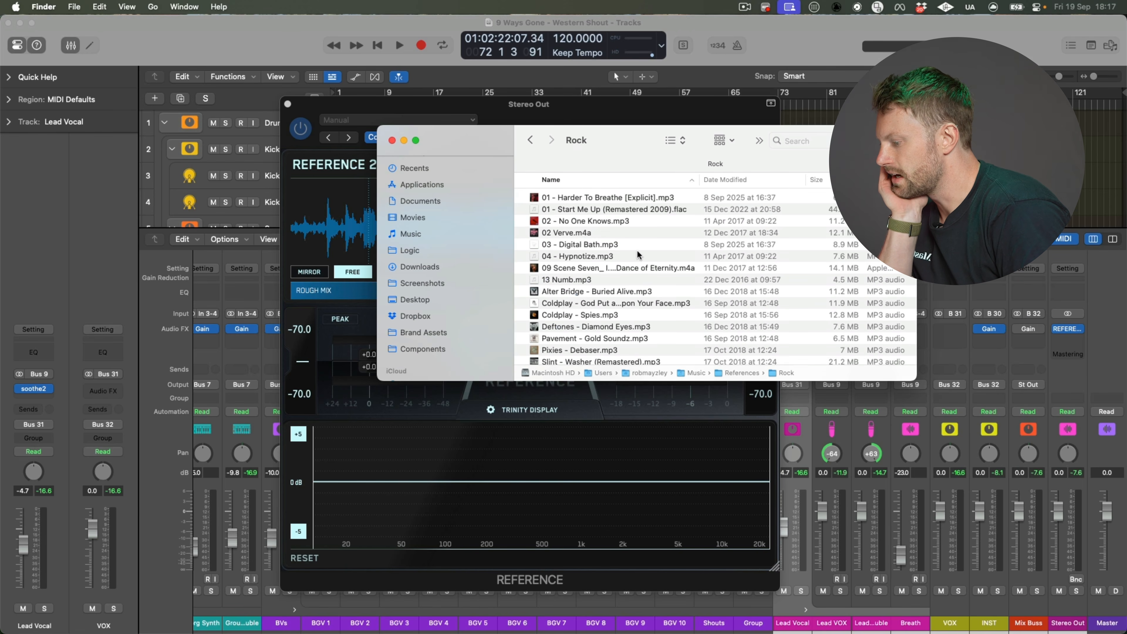
{"action": "scroll", "coordinate": [614, 282], "scroll_direction": "down", "scroll_amount": 3}
{"action": "left_click", "coordinate": [589, 342]}
{"action": "key", "text": "space"}
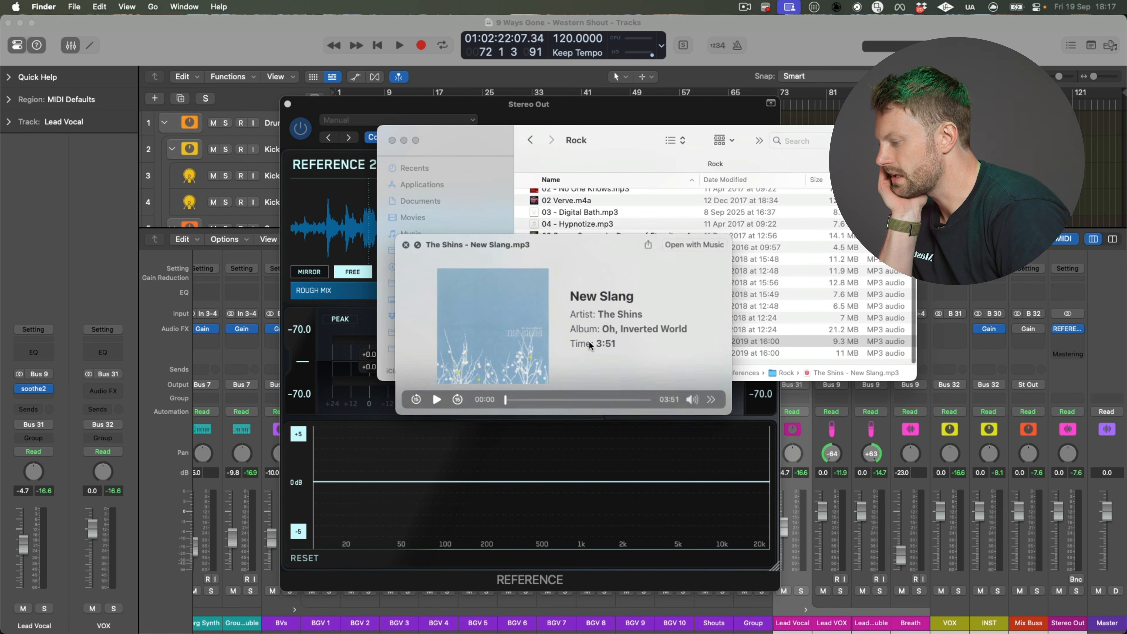
Step: Close the preview and add The Shins - New Slang.mp3 and The Shins - Red Rabbits.mp3 from the Rock folder to REFERENCE 2
{"action": "key", "text": "space"}
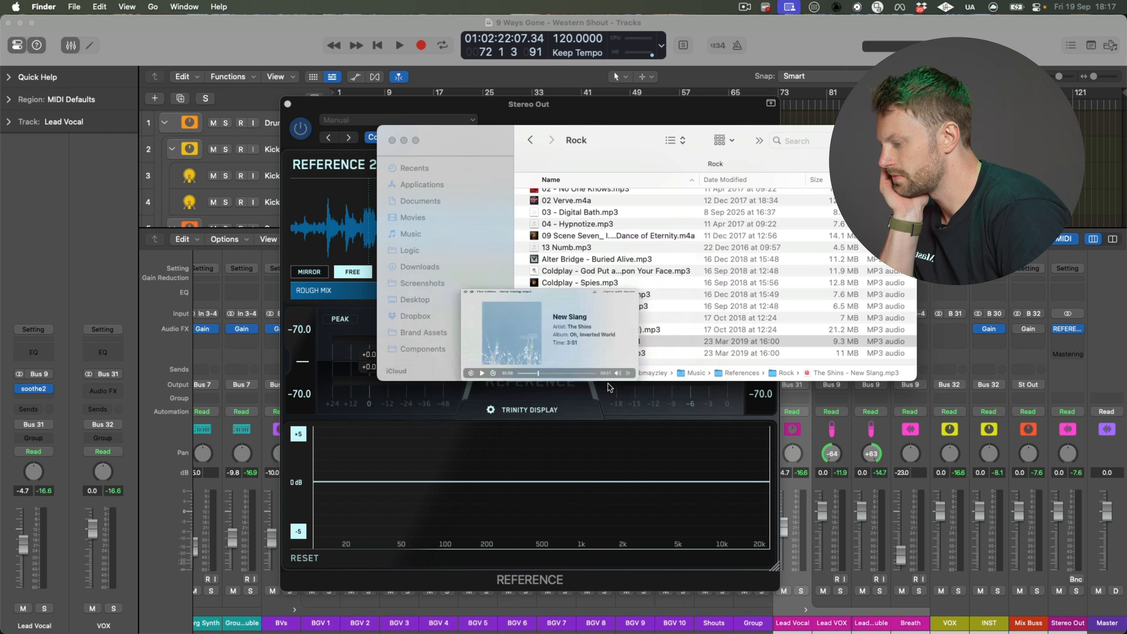
{"action": "left_click_drag", "start_coordinate": [626, 138], "coordinate": [943, 100]}
{"action": "left_click_drag", "start_coordinate": [905, 305], "coordinate": [504, 267]}
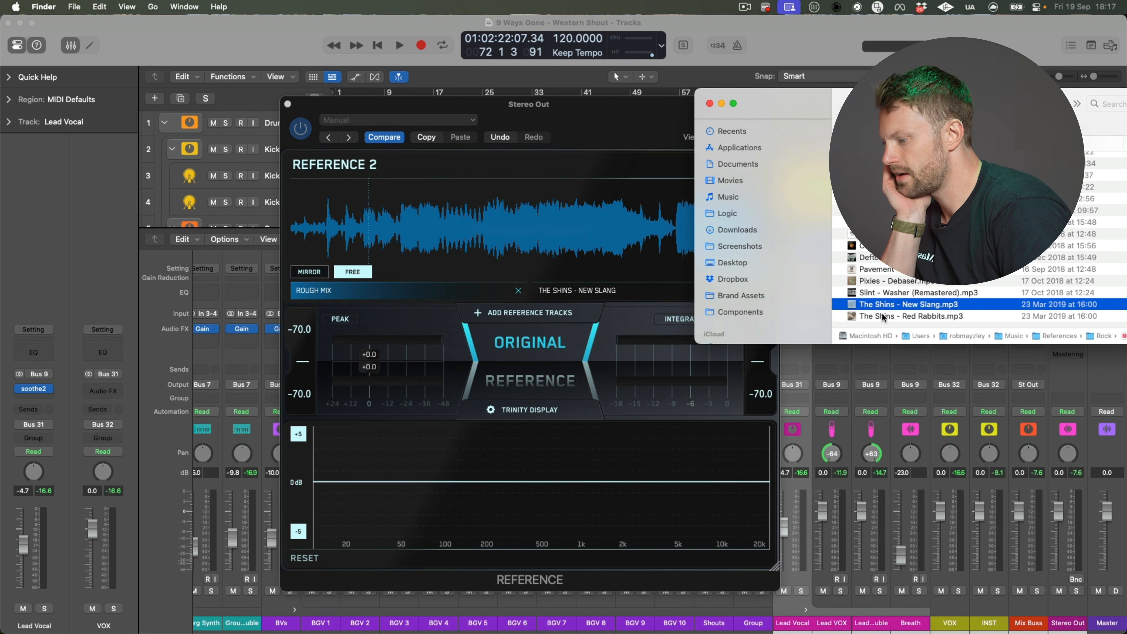
{"action": "left_click_drag", "start_coordinate": [777, 107], "coordinate": [481, 107]}
Step: Open the Alternative folder inside References and preview 03 - All of Me Wants All of You from about its midpoint at adjusted volume
{"action": "key", "text": "cmd+Up"}
{"action": "double_click", "coordinate": [608, 163]}
{"action": "key", "text": "Down"}
{"action": "key", "text": "space"}
{"action": "key", "text": "Down"}
{"action": "left_click", "coordinate": [578, 400]}
{"action": "left_click_drag", "start_coordinate": [749, 347], "coordinate": [749, 370]}
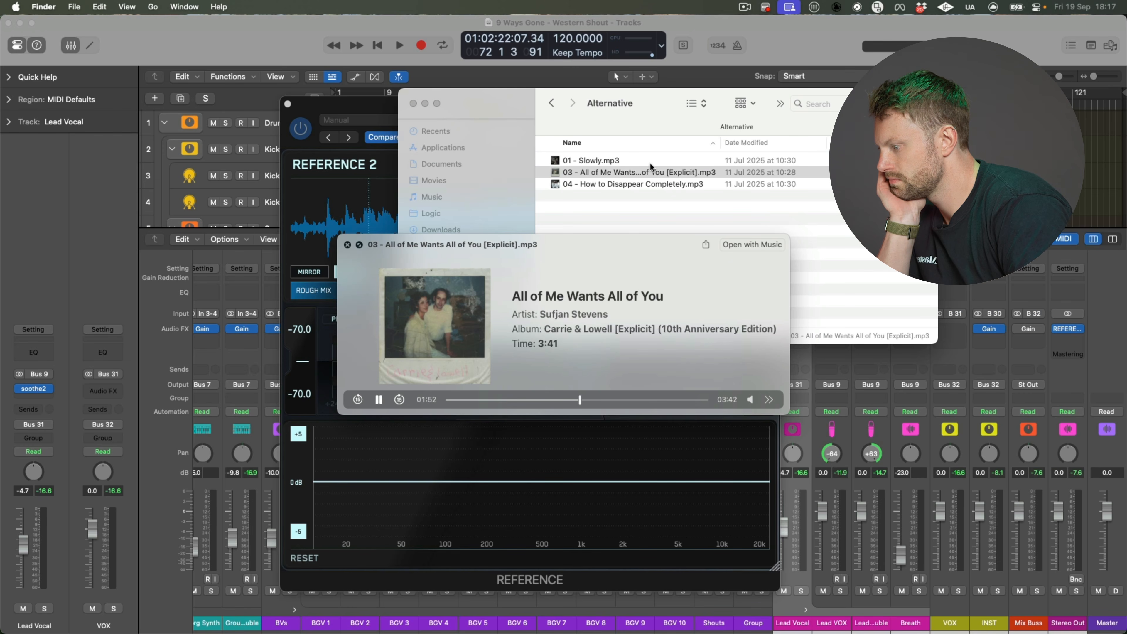
Step: Add 03 - All of Me Wants All of You and 04 - How to Disappear Completely to REFERENCE 2, closing the preview
{"action": "left_click_drag", "start_coordinate": [635, 179], "coordinate": [386, 182]}
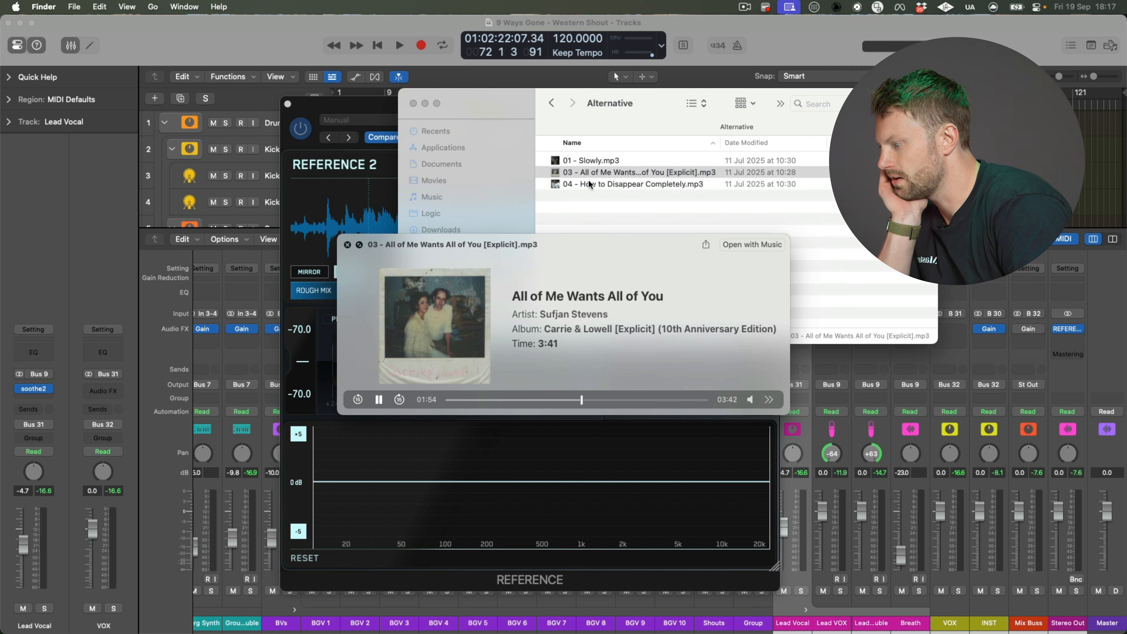
{"action": "left_click", "coordinate": [601, 164]}
{"action": "left_click", "coordinate": [601, 172]}
{"action": "left_click_drag", "start_coordinate": [601, 172], "coordinate": [316, 184]}
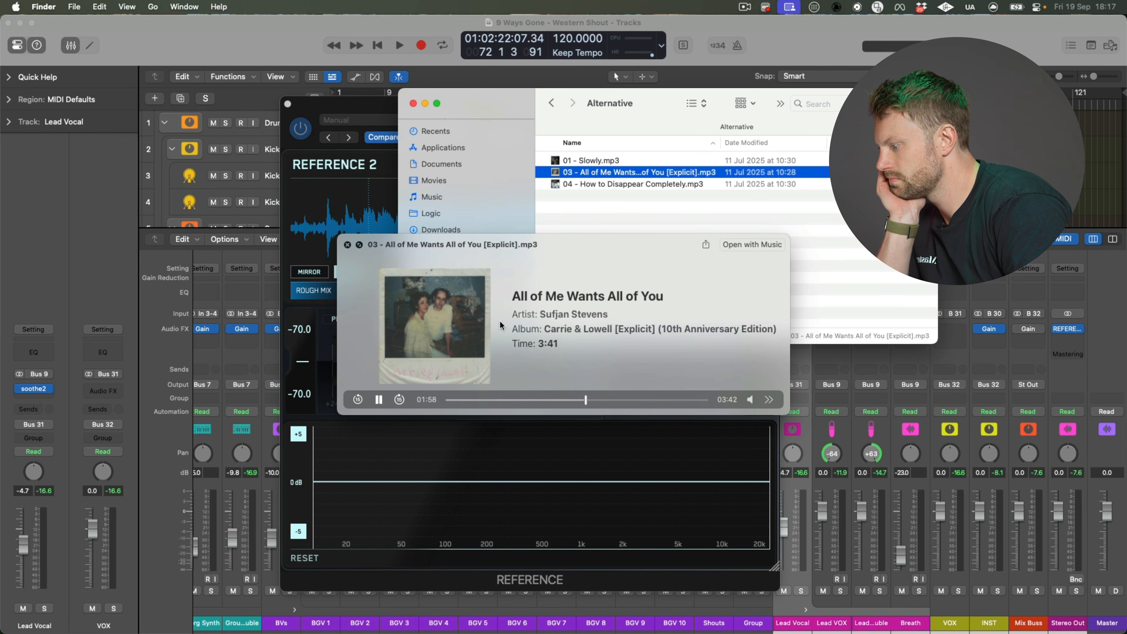
{"action": "left_click", "coordinate": [347, 244]}
{"action": "left_click_drag", "start_coordinate": [666, 103], "coordinate": [833, 154]}
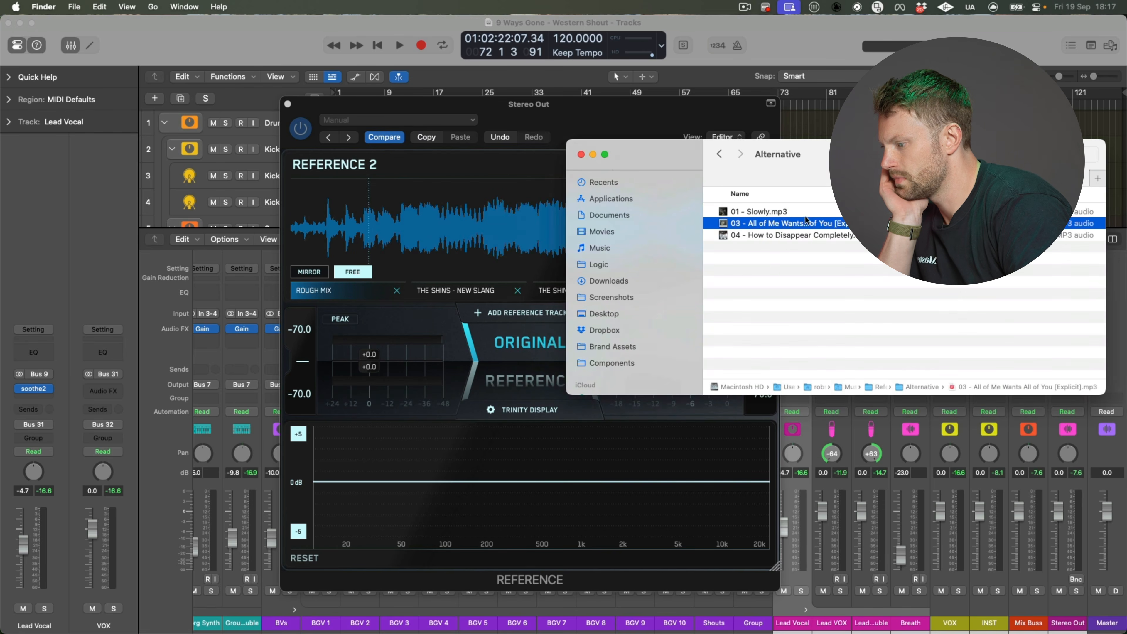
{"action": "left_click_drag", "start_coordinate": [784, 238], "coordinate": [444, 233]}
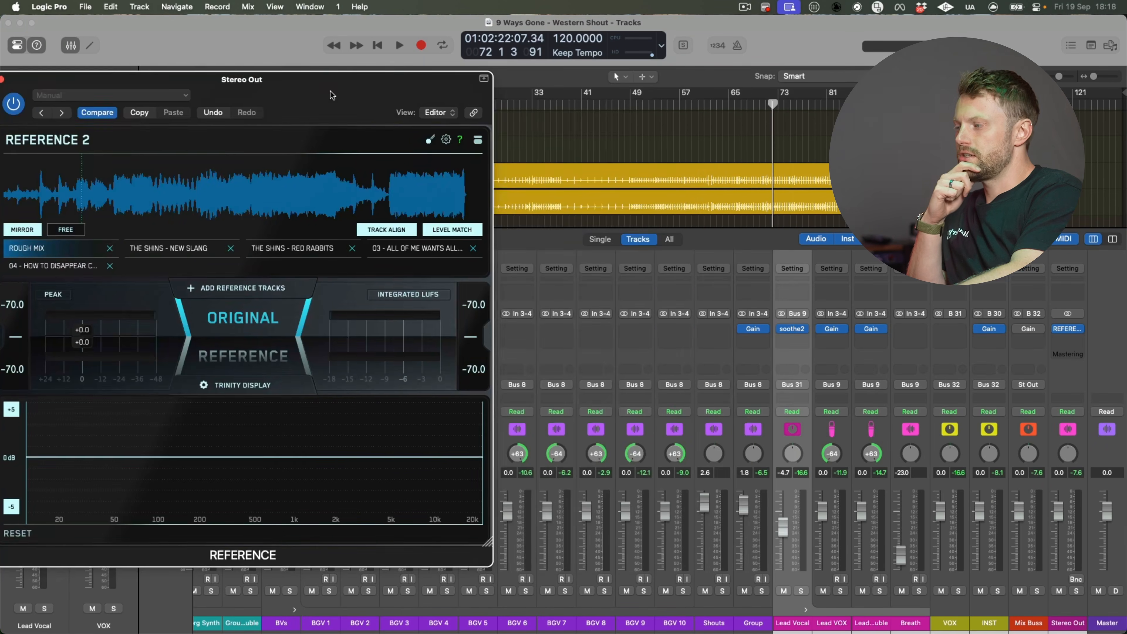
Step: Reposition REFERENCE 2, select The Shins - New Slang, and loop a section in the last third of its waveform
{"action": "left_click_drag", "start_coordinate": [341, 91], "coordinate": [620, 92]}
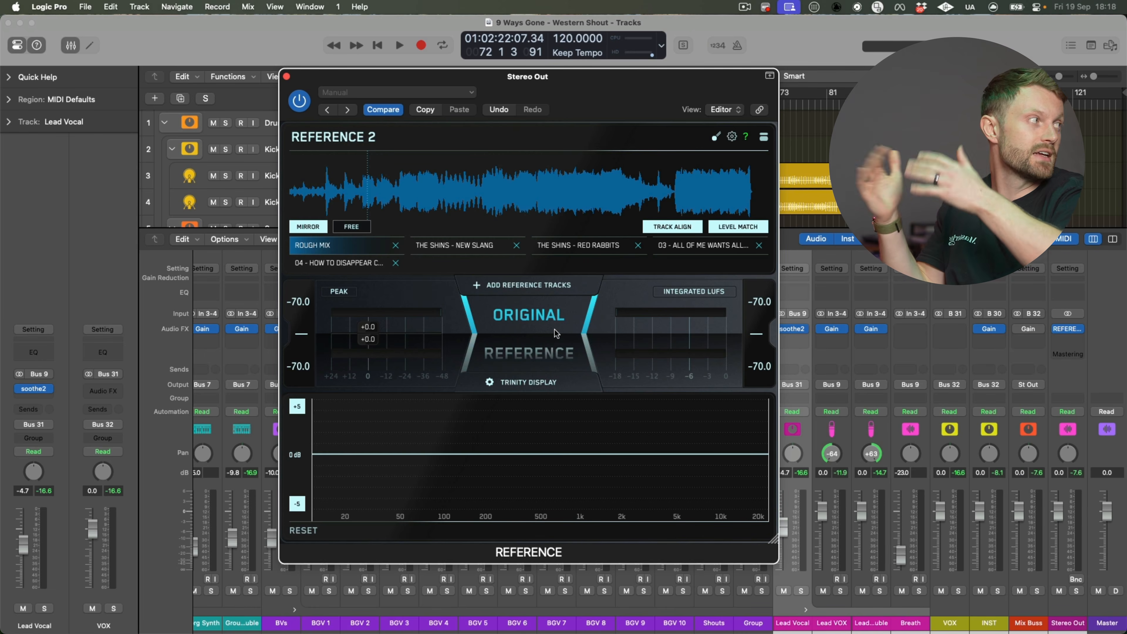
{"action": "left_click", "coordinate": [473, 249]}
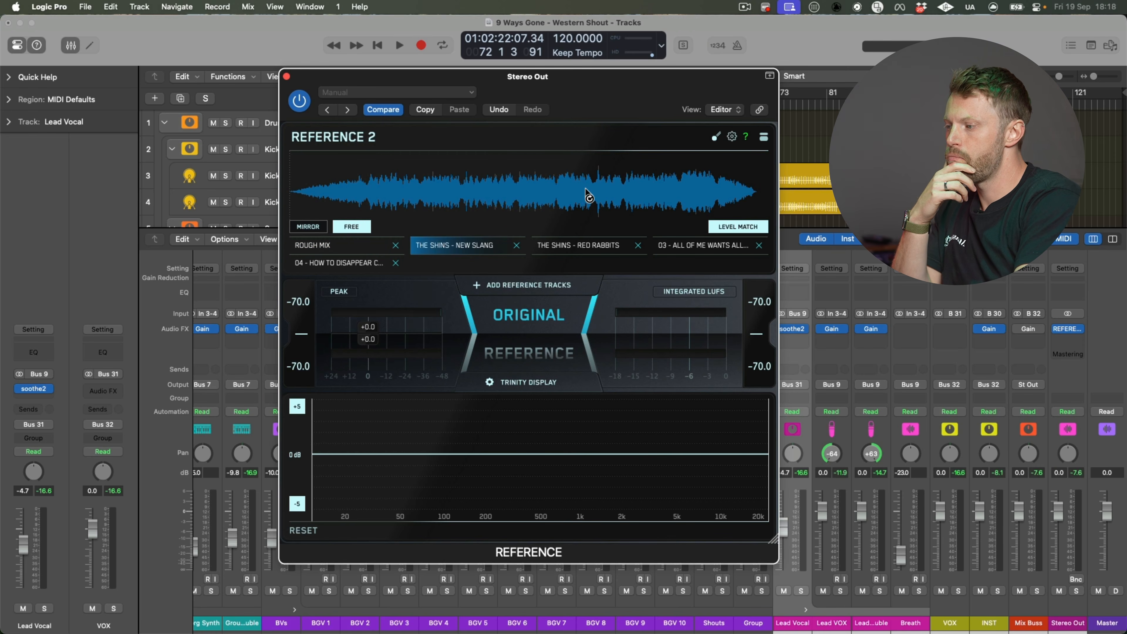
{"action": "left_click_drag", "start_coordinate": [626, 195], "coordinate": [700, 195]}
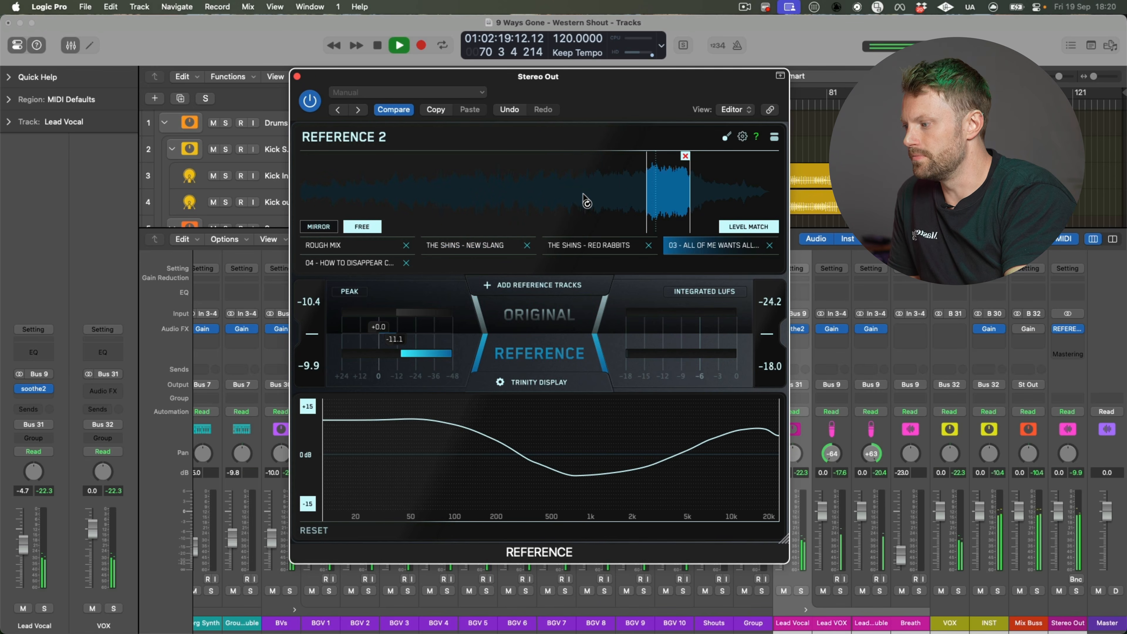
{"action": "left_click_drag", "start_coordinate": [575, 195], "coordinate": [610, 195]}
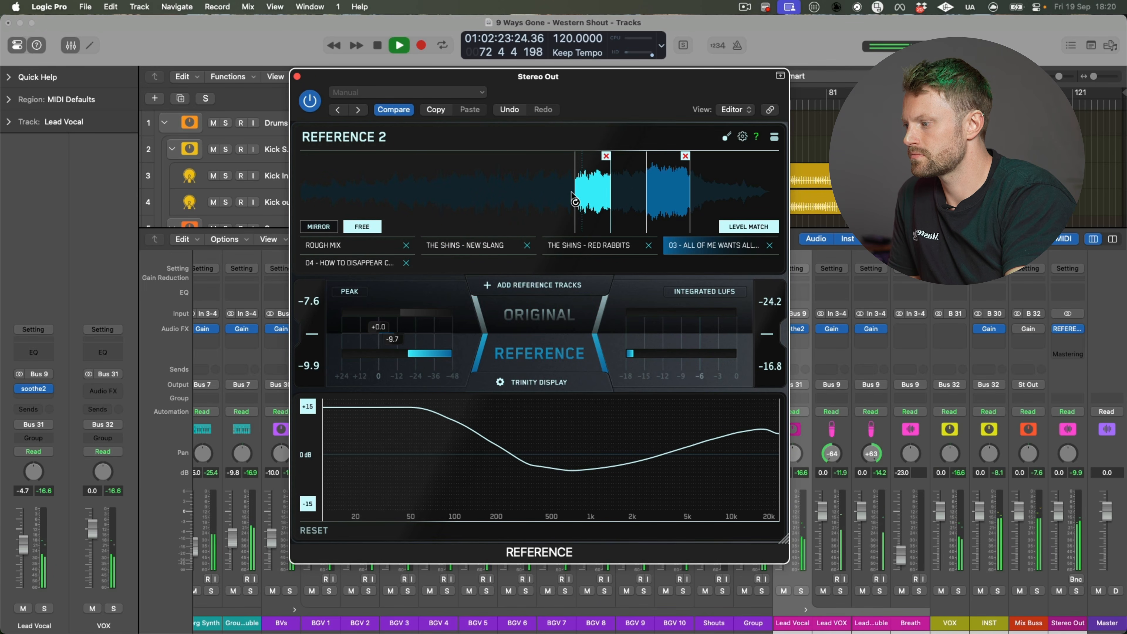
{"action": "left_click_drag", "start_coordinate": [575, 197], "coordinate": [563, 196]}
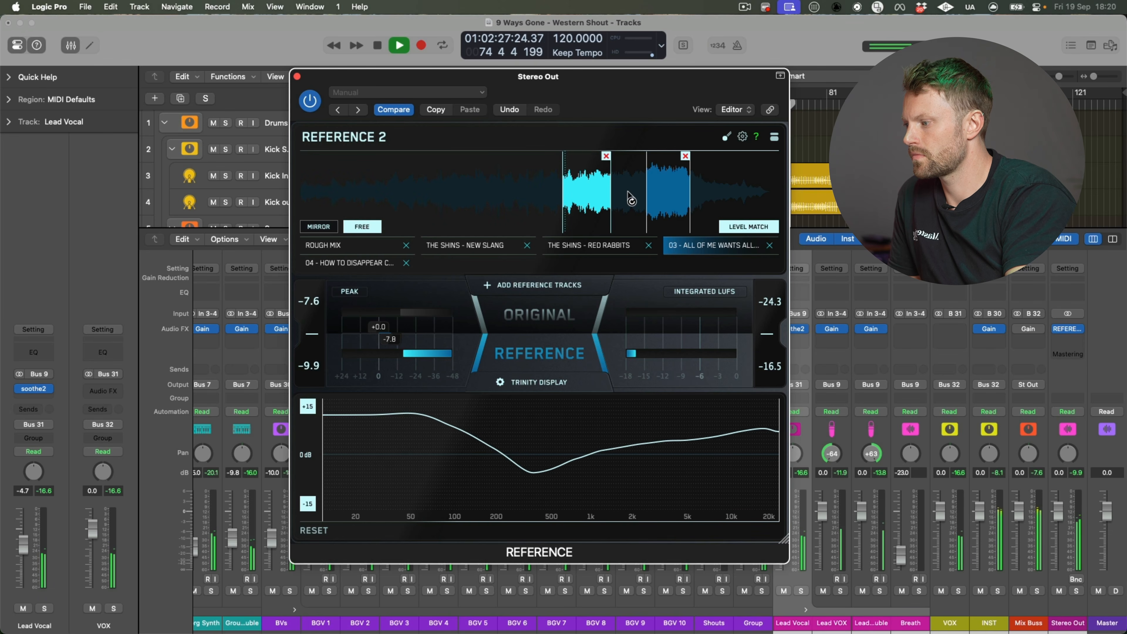
{"action": "left_click", "coordinate": [606, 155]}
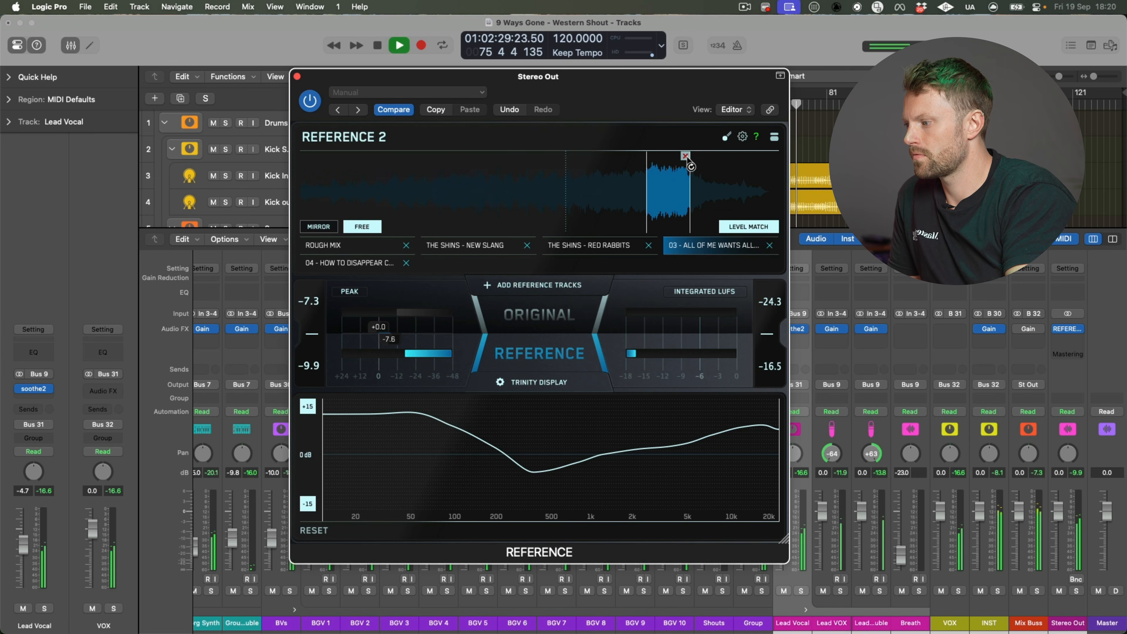
Step: Clear the remaining loop on All of Me Wants All of You, audition several spots, and loop a section just past the middle
{"action": "left_click", "coordinate": [647, 195]}
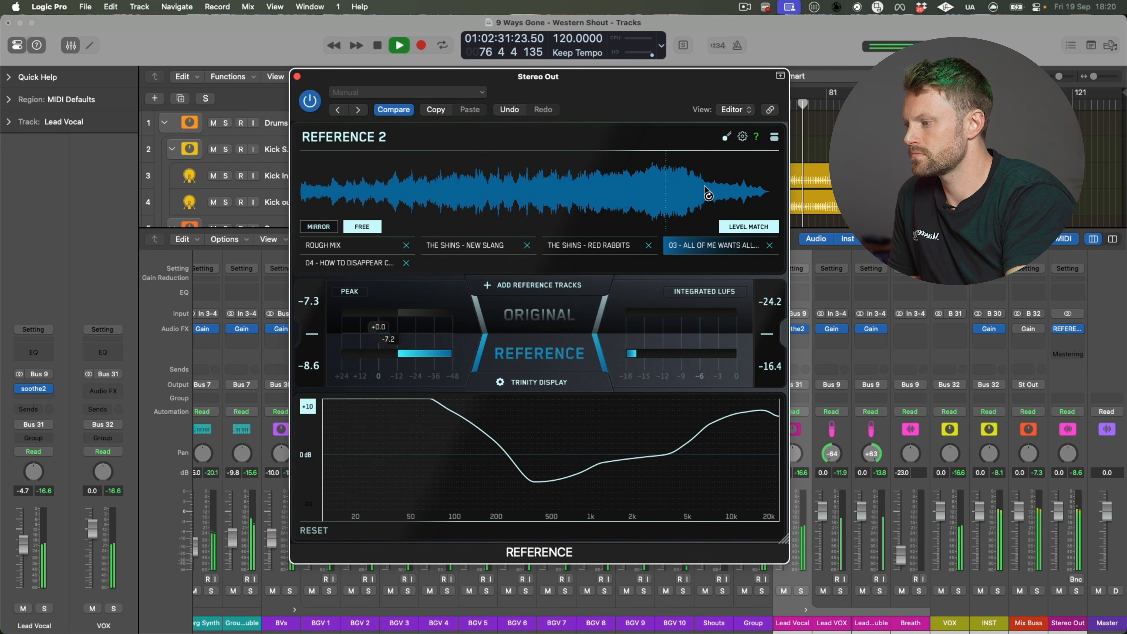
{"action": "left_click", "coordinate": [454, 191]}
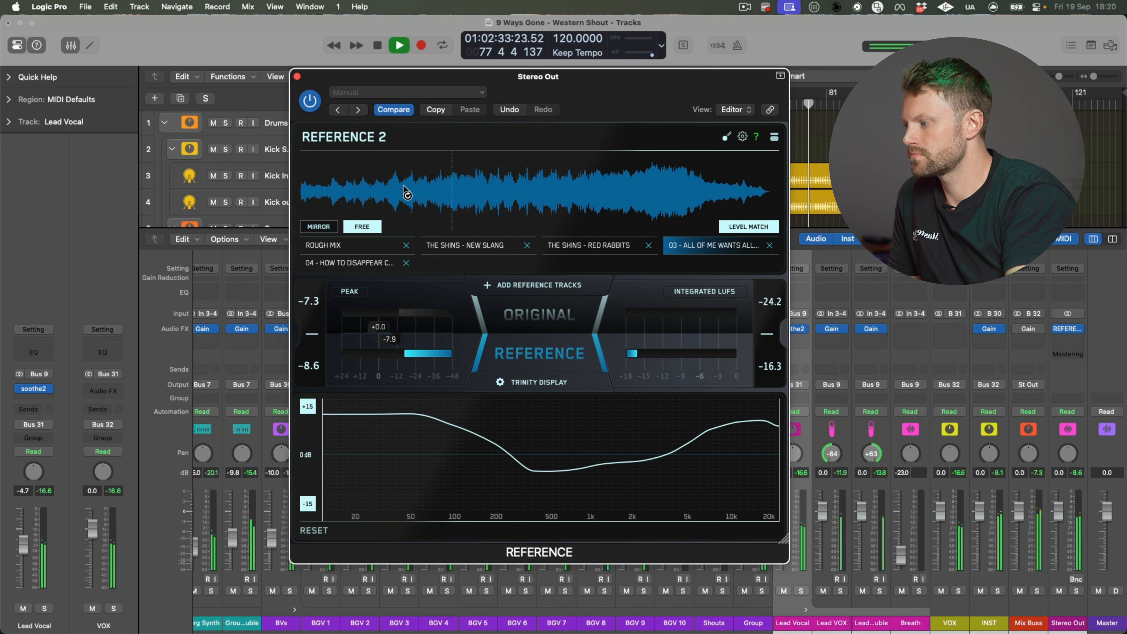
{"action": "left_click", "coordinate": [362, 191]}
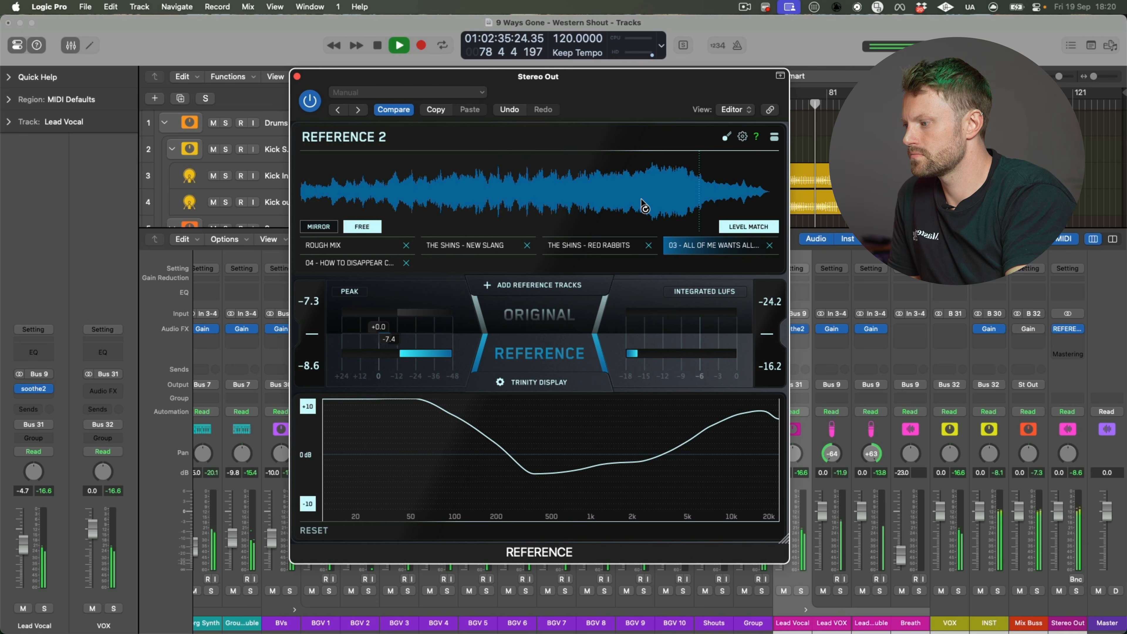
{"action": "left_click", "coordinate": [571, 196]}
{"action": "left_click_drag", "start_coordinate": [551, 192], "coordinate": [593, 192]}
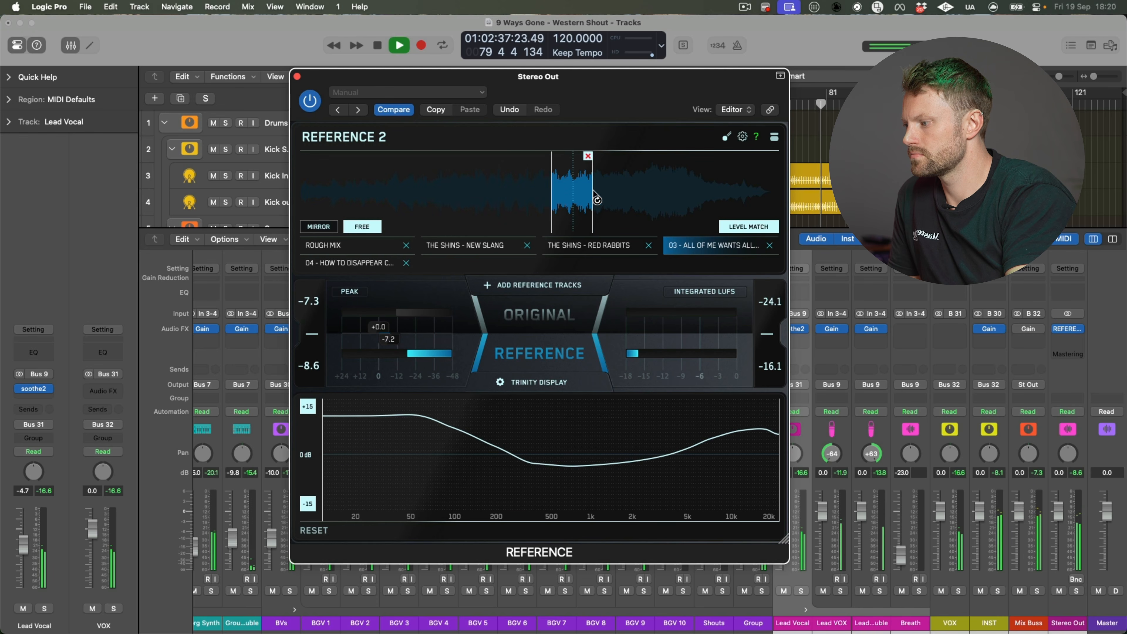
Step: Select 04 - How to Disappear Completely and loop a section about two-thirds of the way through its waveform
{"action": "left_click", "coordinate": [384, 266]}
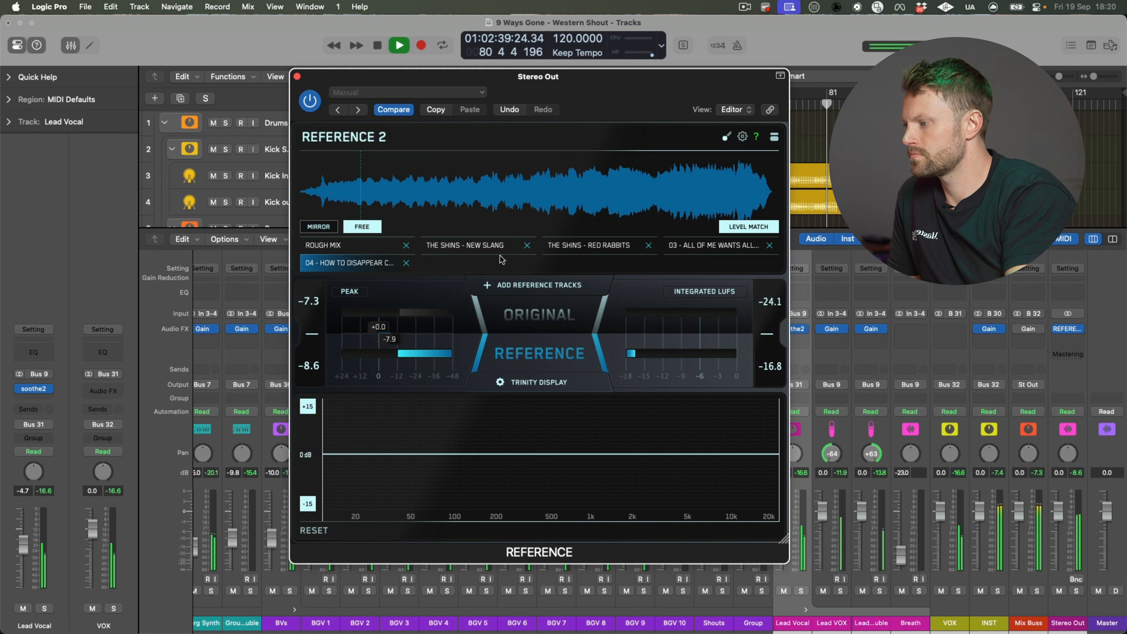
{"action": "left_click", "coordinate": [611, 185]}
{"action": "left_click_drag", "start_coordinate": [607, 192], "coordinate": [654, 191]}
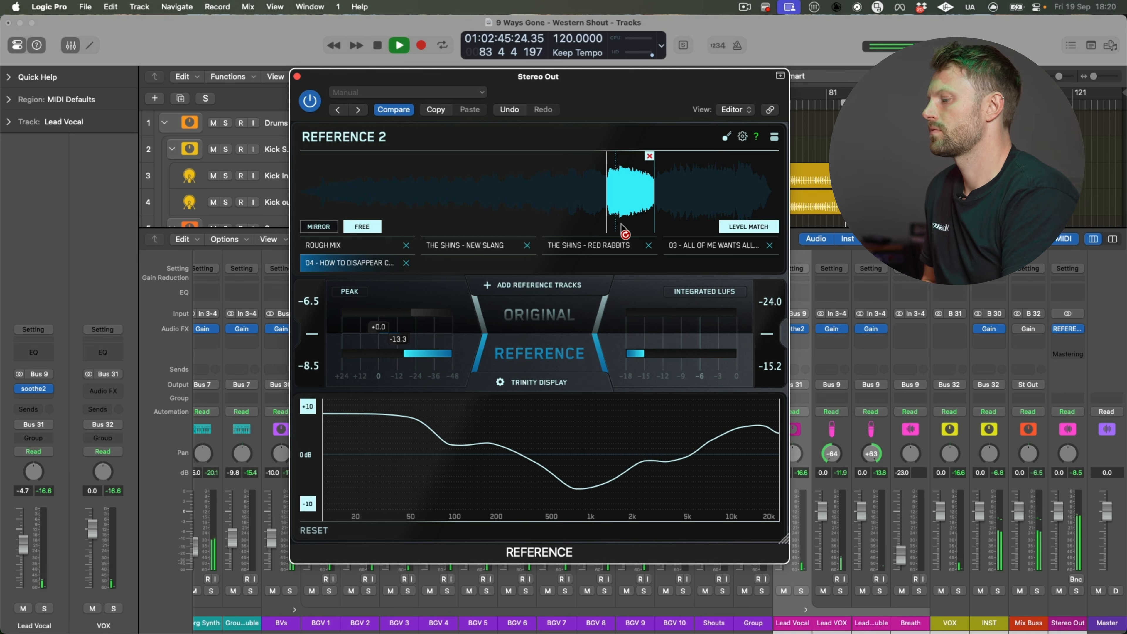
Step: Switch between the original mix and the looped How to Disappear Completely reference to compare them
{"action": "left_click", "coordinate": [536, 314]}
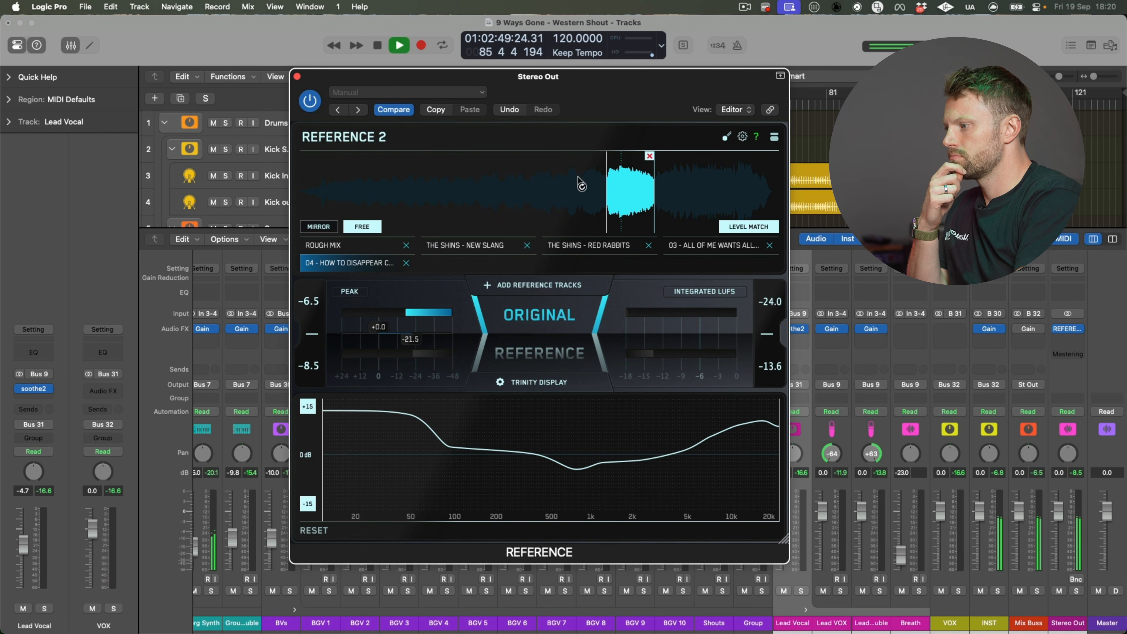
{"action": "left_click", "coordinate": [561, 338]}
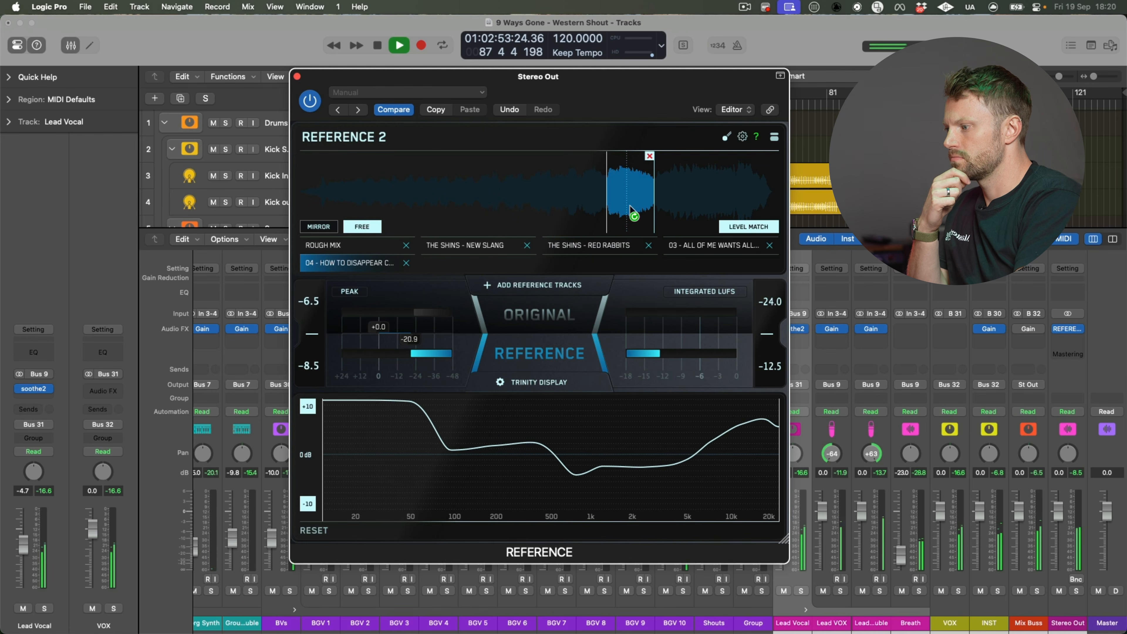
{"action": "left_click", "coordinate": [553, 312]}
{"action": "left_click", "coordinate": [542, 352]}
Step: Audition the two Shins references, compare New Slang with the original mix, and close REFERENCE 2
{"action": "left_click", "coordinate": [611, 251]}
{"action": "left_click", "coordinate": [481, 249]}
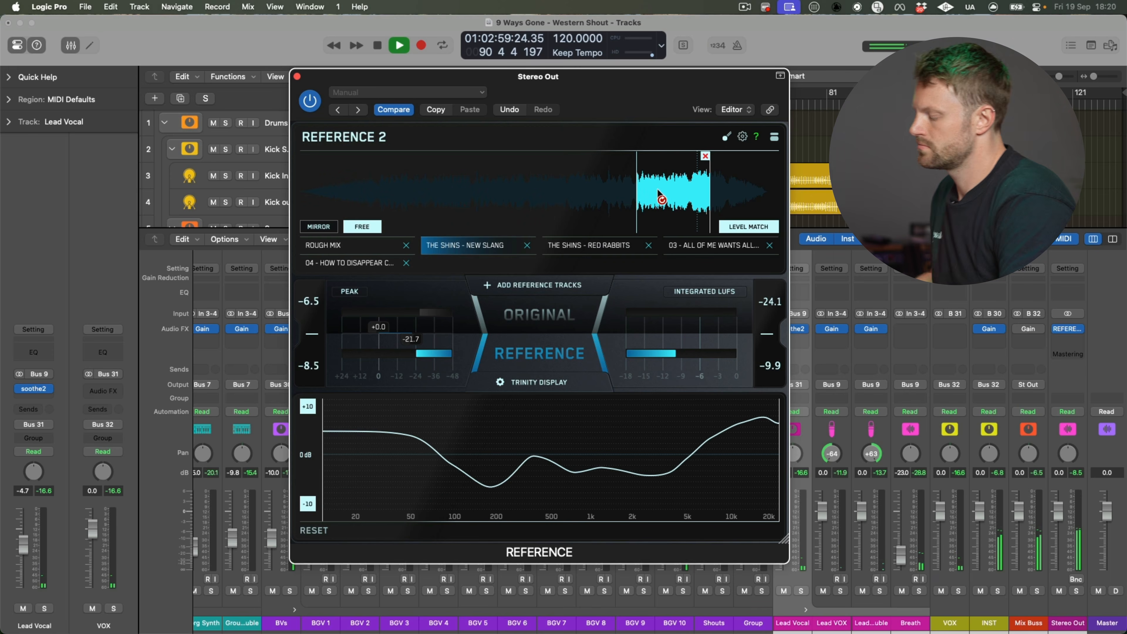
{"action": "left_click", "coordinate": [545, 314]}
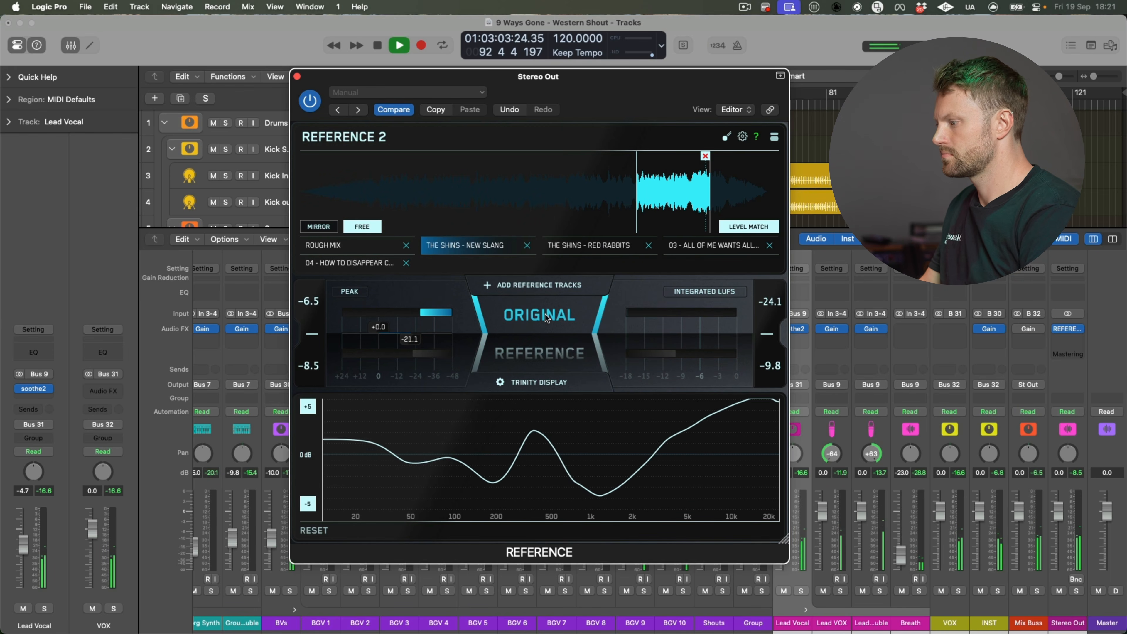
{"action": "left_click", "coordinate": [296, 77]}
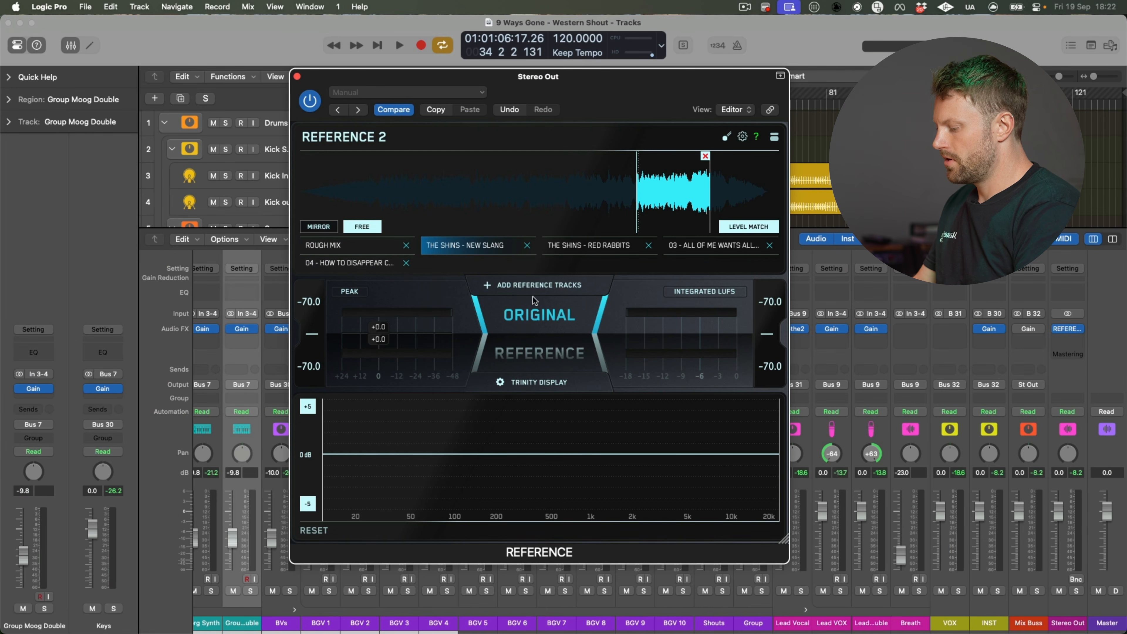
Step: Start playback of the mix around bar 97 and switch to the New Slang reference to compare its looped section
{"action": "key", "text": "space"}
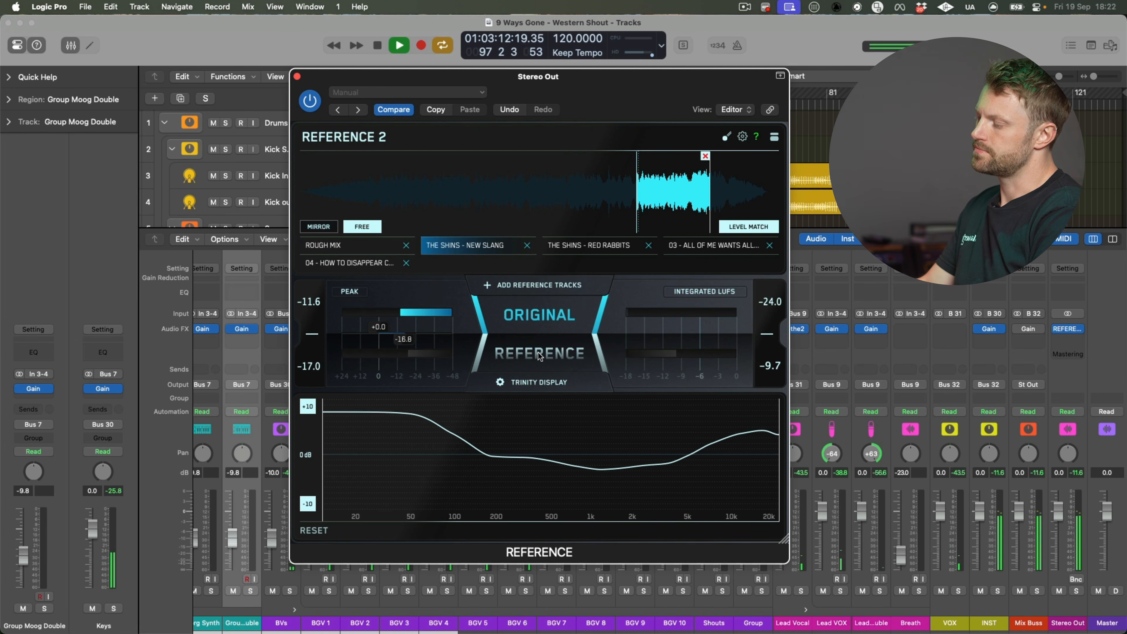
{"action": "left_click", "coordinate": [552, 356]}
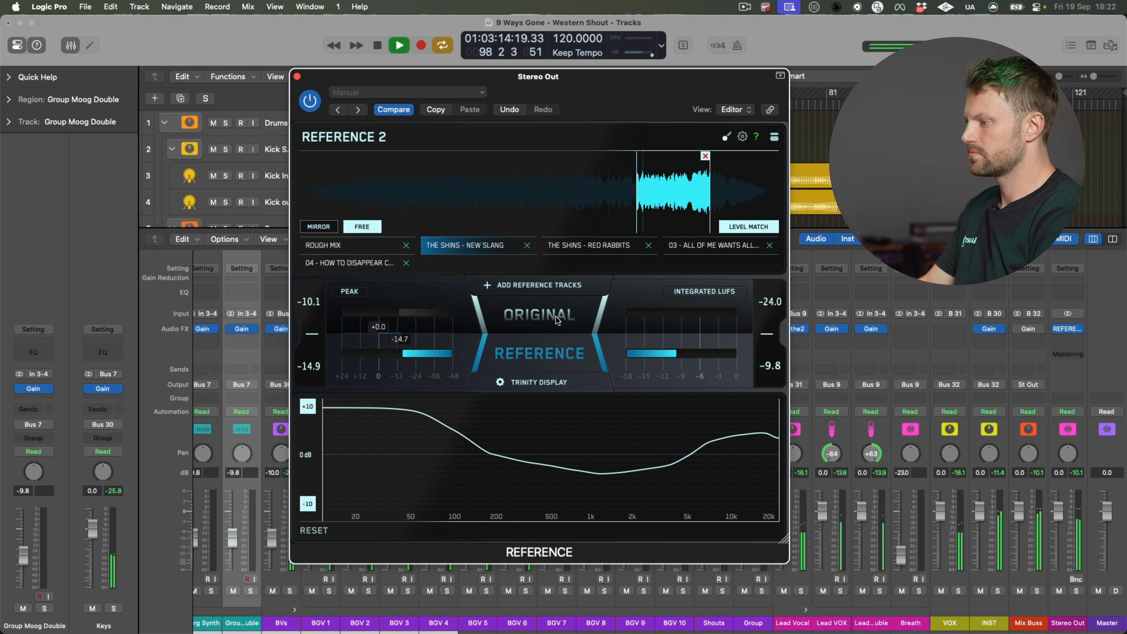
{"action": "left_click", "coordinate": [693, 189]}
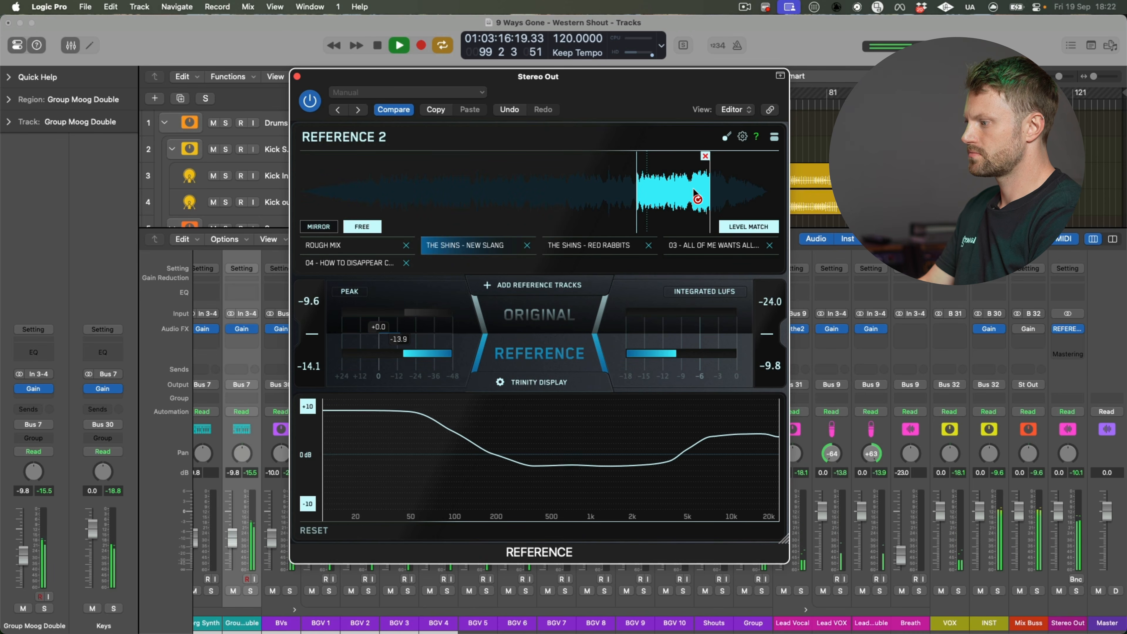
Step: Replace the loop on The Shins - New Slang with a short one starting around the middle of the waveform
{"action": "left_click", "coordinate": [705, 157]}
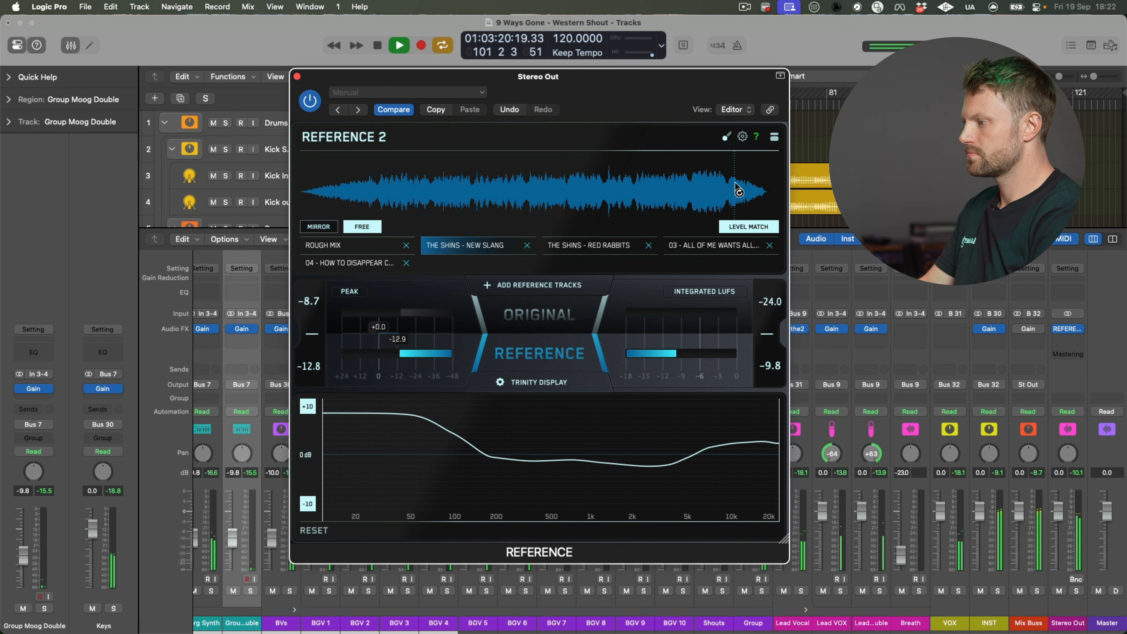
{"action": "left_click_drag", "start_coordinate": [568, 184], "coordinate": [597, 183]}
{"action": "left_click", "coordinate": [592, 156]}
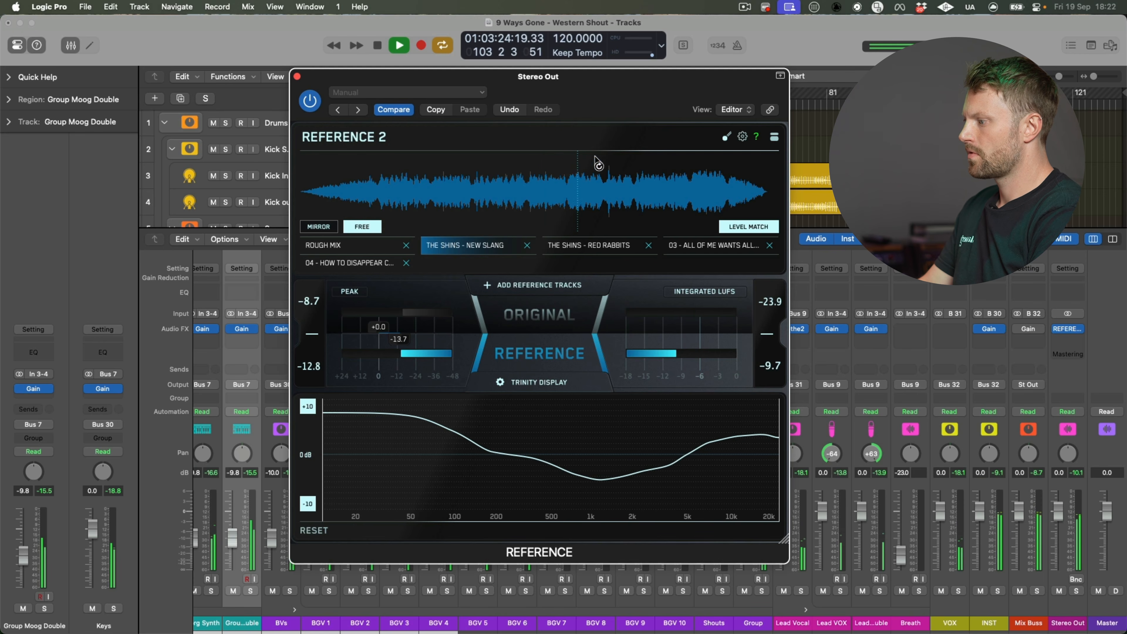
{"action": "left_click_drag", "start_coordinate": [527, 190], "coordinate": [569, 199]}
Step: Compare the original mix with the newly looped New Slang section and stop playback
{"action": "left_click", "coordinate": [537, 351]}
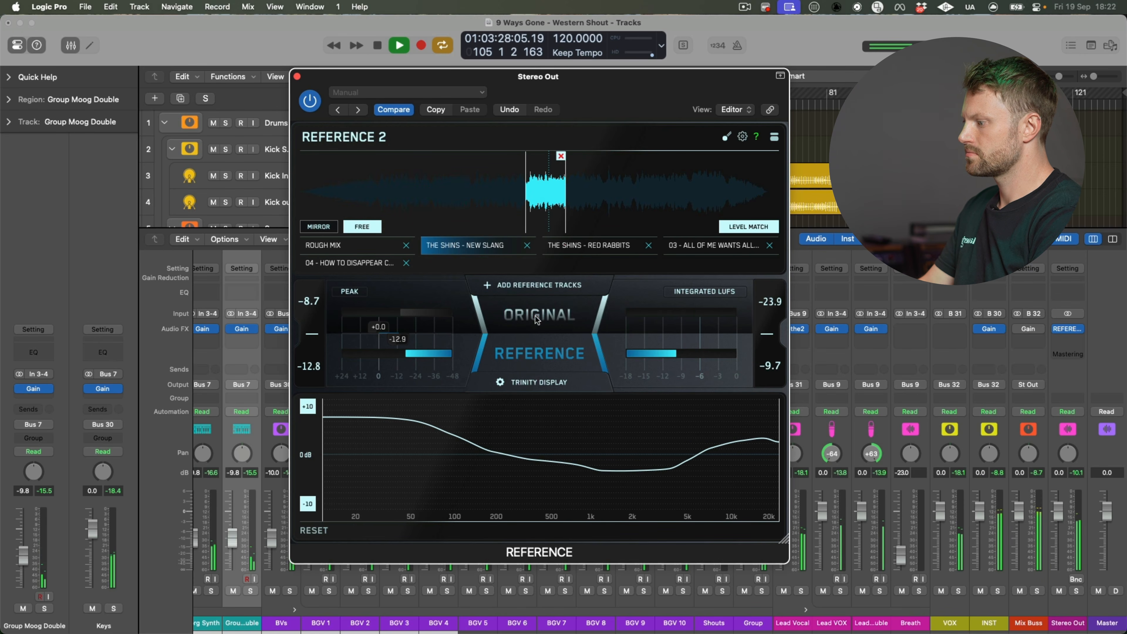
{"action": "left_click", "coordinate": [532, 358]}
{"action": "key", "text": "space"}
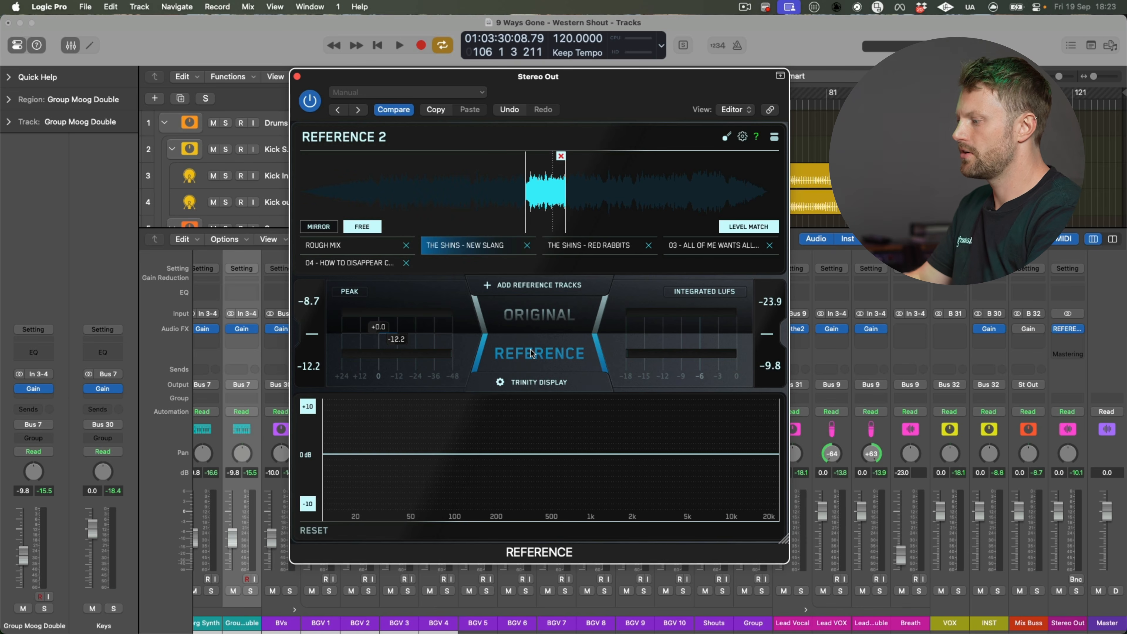
Step: Restart playback to compare the original mix with The Shins - Red Rabbits, and remove both loop sections from that reference
{"action": "key", "text": "space"}
{"action": "left_click", "coordinate": [564, 313]}
{"action": "left_click", "coordinate": [595, 248]}
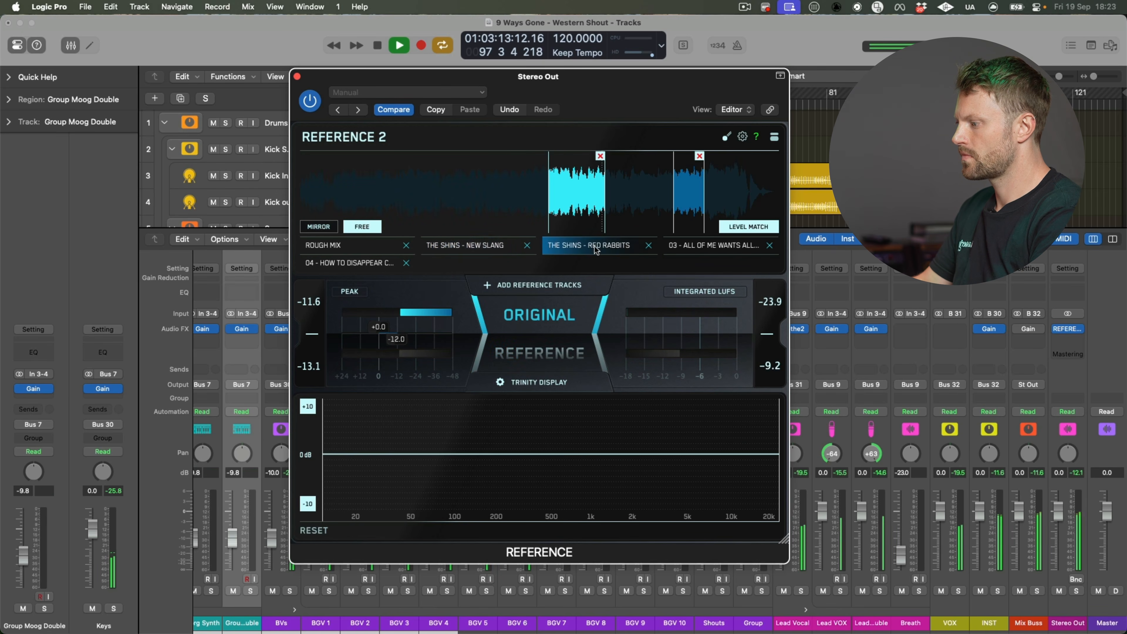
{"action": "left_click", "coordinate": [535, 357]}
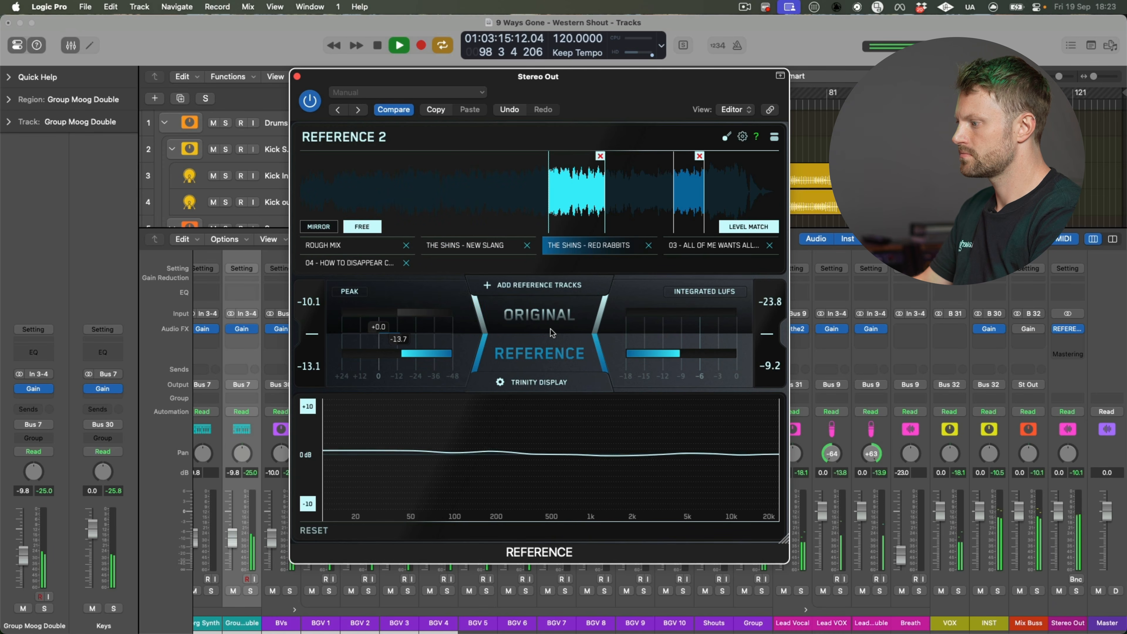
{"action": "left_click", "coordinate": [697, 209]}
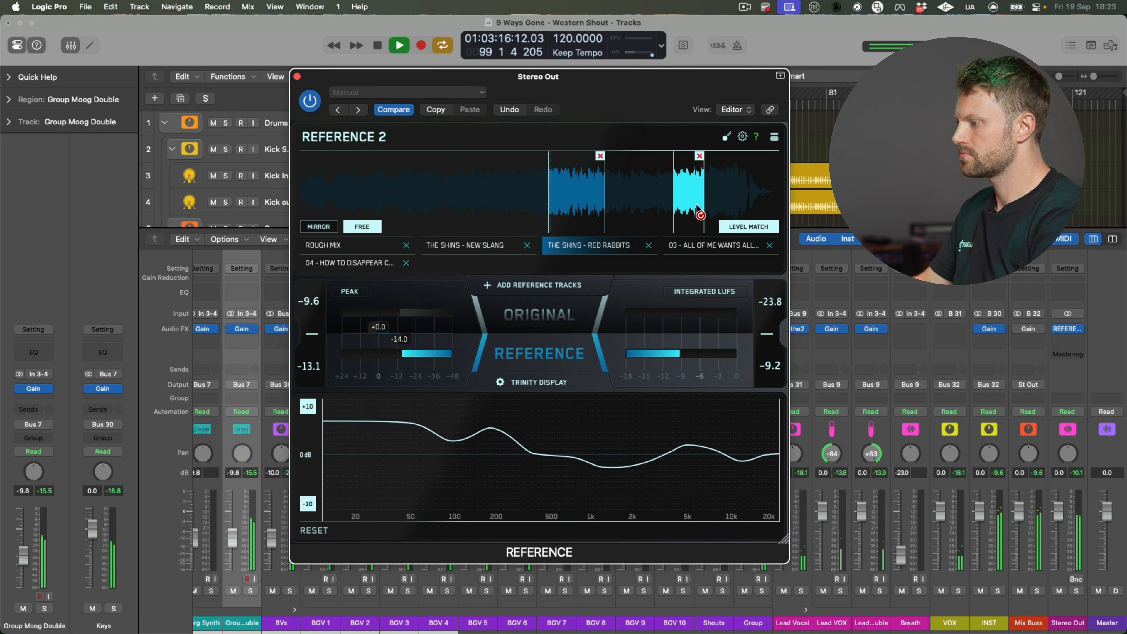
{"action": "left_click", "coordinate": [701, 175]}
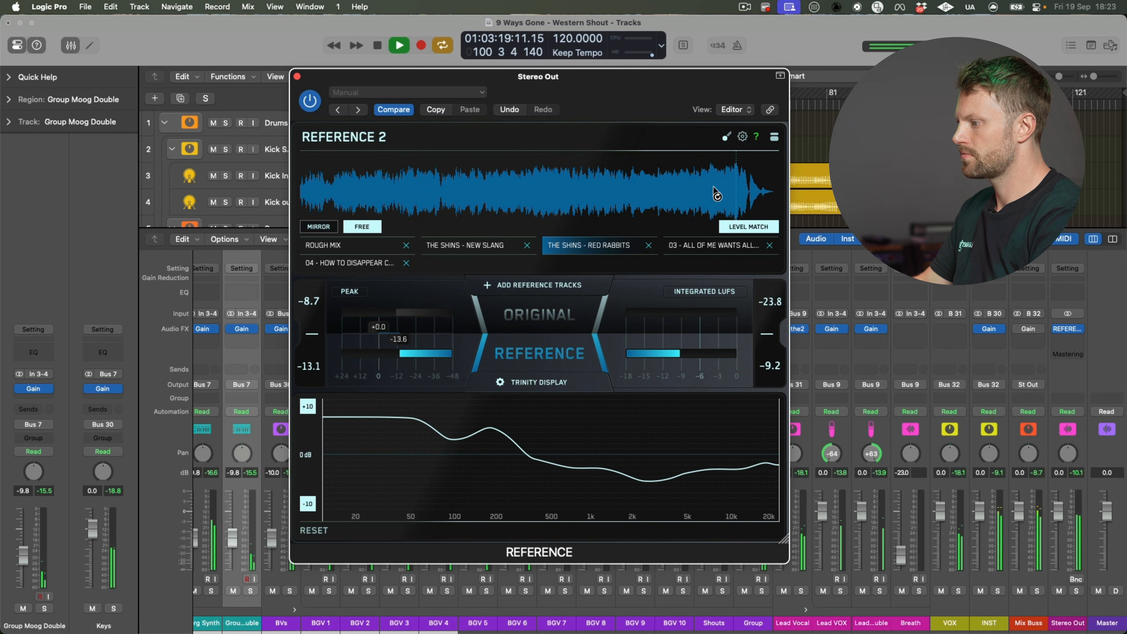
Step: Loop a short section just past the middle of The Shins - Red Rabbits and switch monitoring to the original mix
{"action": "left_click", "coordinate": [542, 189]}
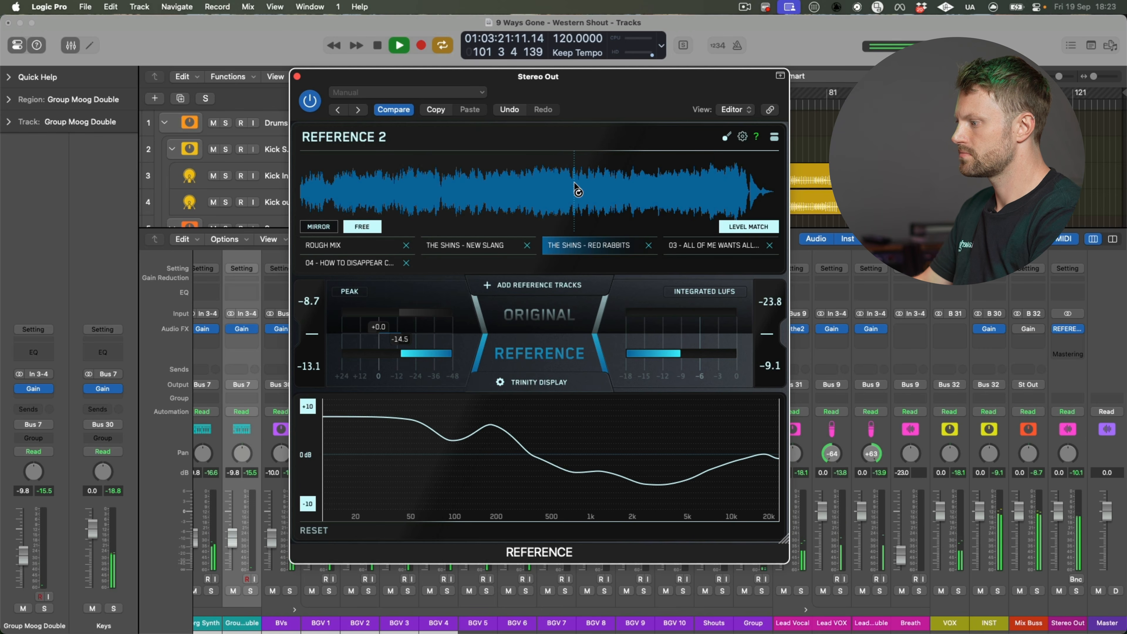
{"action": "left_click_drag", "start_coordinate": [575, 188], "coordinate": [618, 191]}
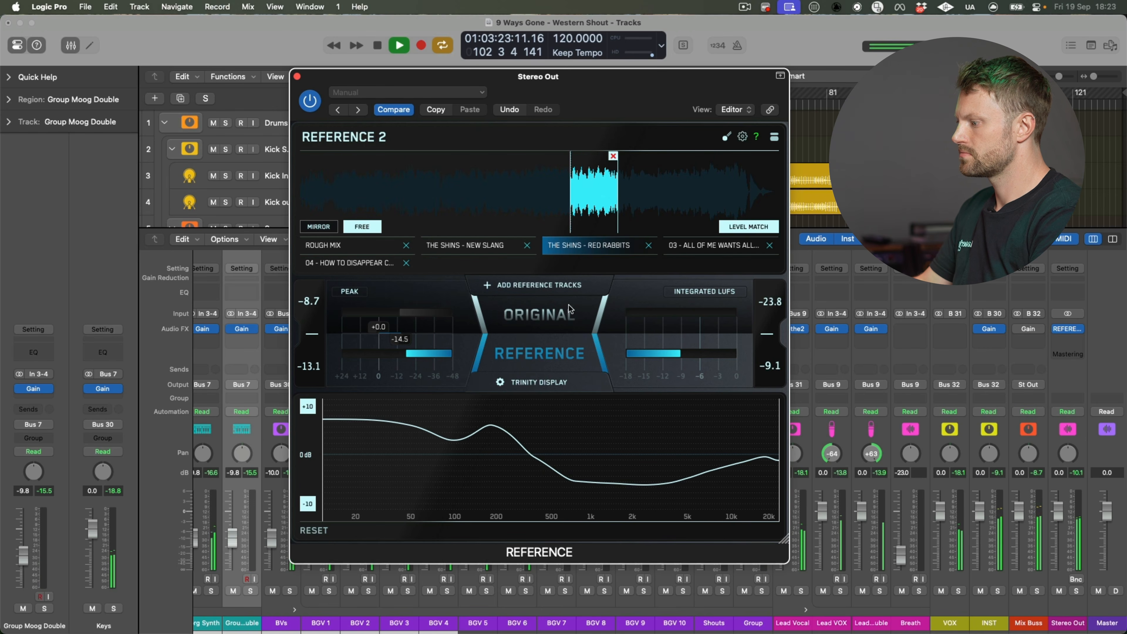
{"action": "left_click", "coordinate": [562, 315]}
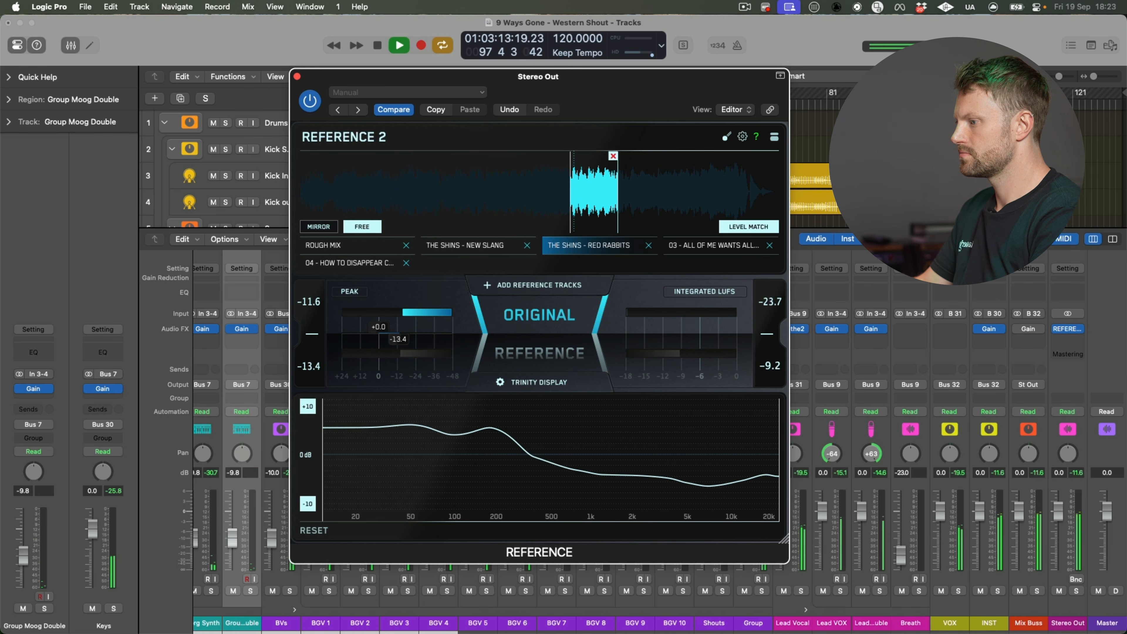
Step: Alternate between the looped Red Rabbits section and the original mix to compare the vocal level, and stop playback
{"action": "left_click", "coordinate": [539, 353]}
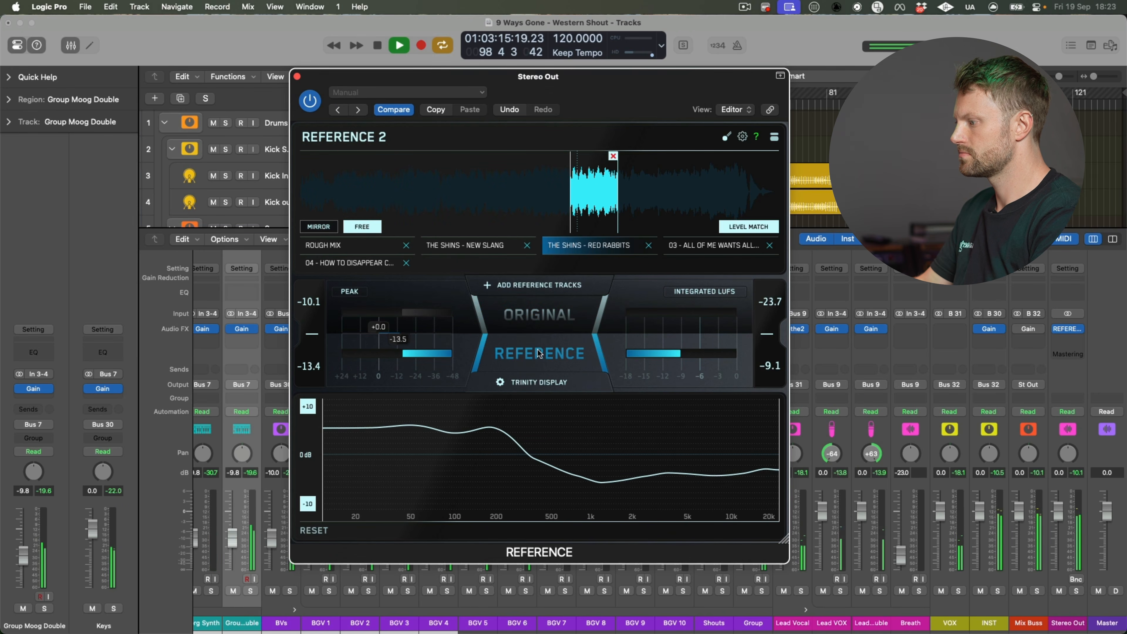
{"action": "left_click", "coordinate": [542, 313]}
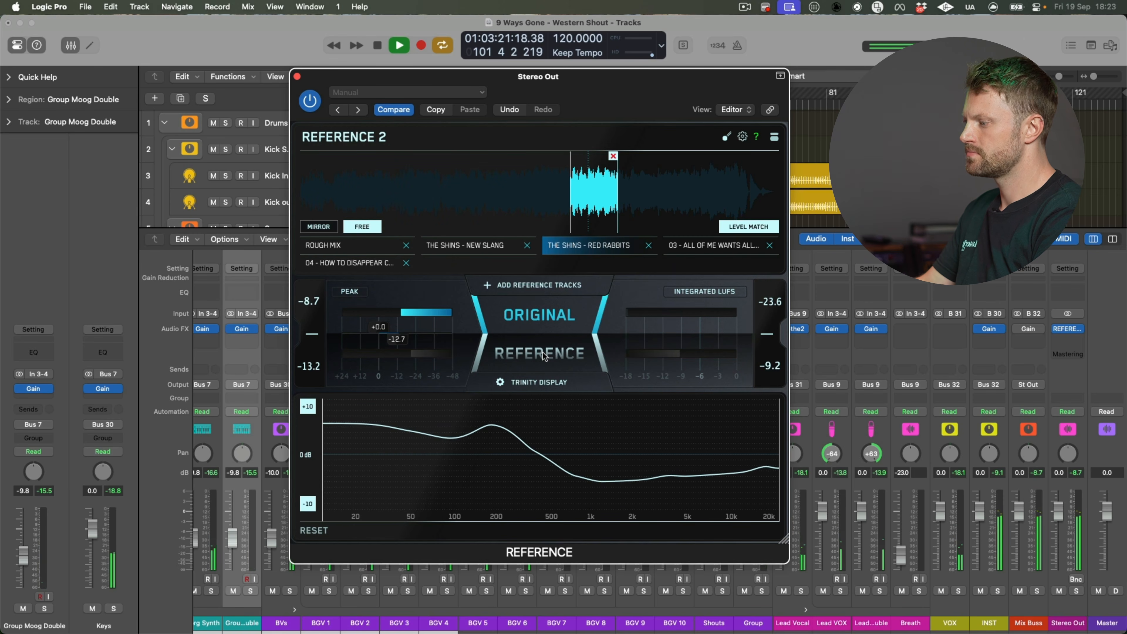
{"action": "left_click", "coordinate": [544, 356]}
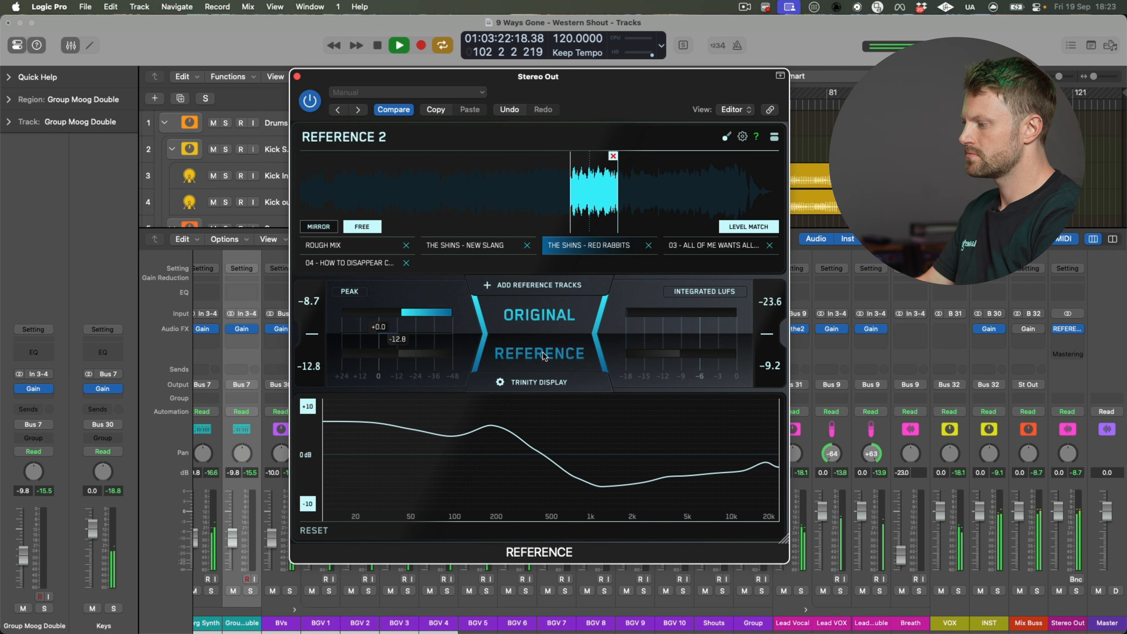
{"action": "left_click", "coordinate": [555, 320]}
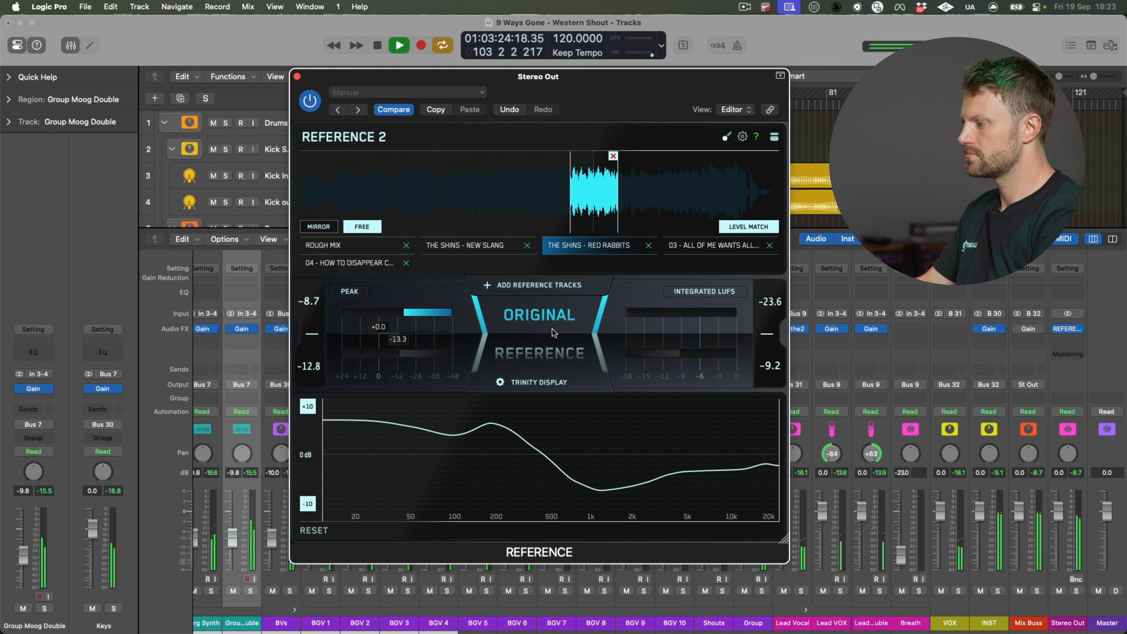
{"action": "left_click", "coordinate": [537, 359]}
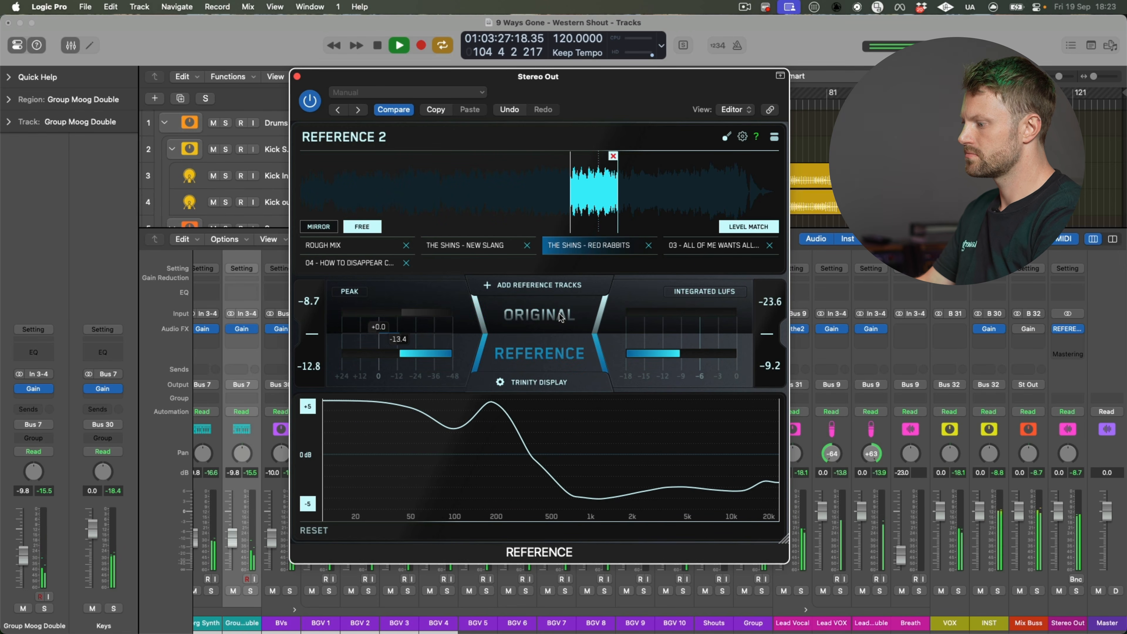
{"action": "left_click", "coordinate": [560, 316]}
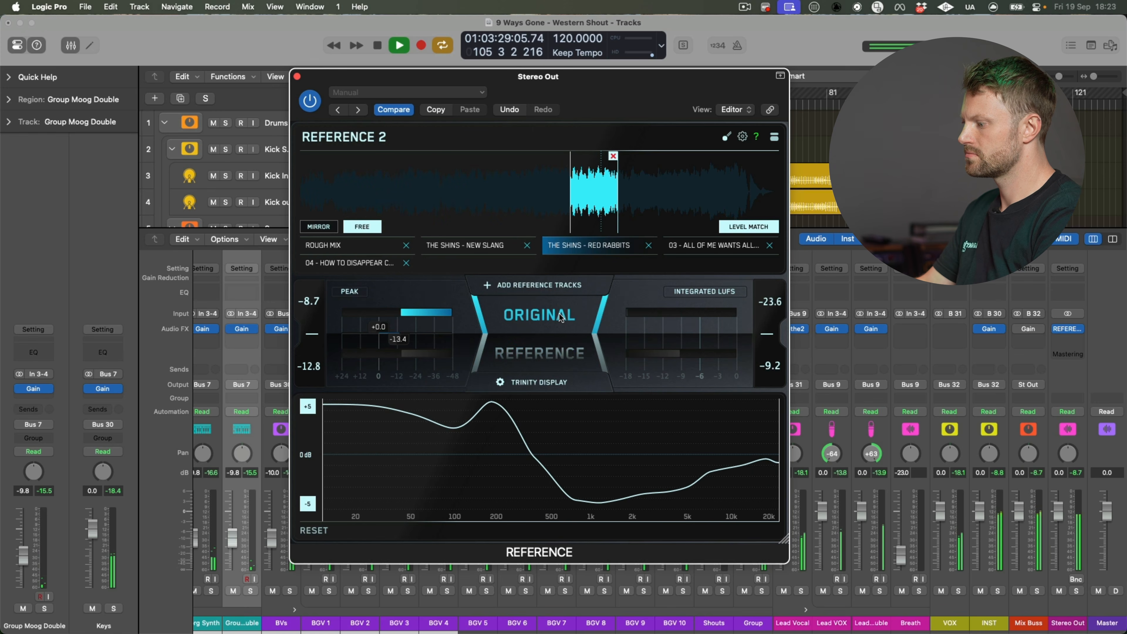
{"action": "left_click", "coordinate": [549, 353]}
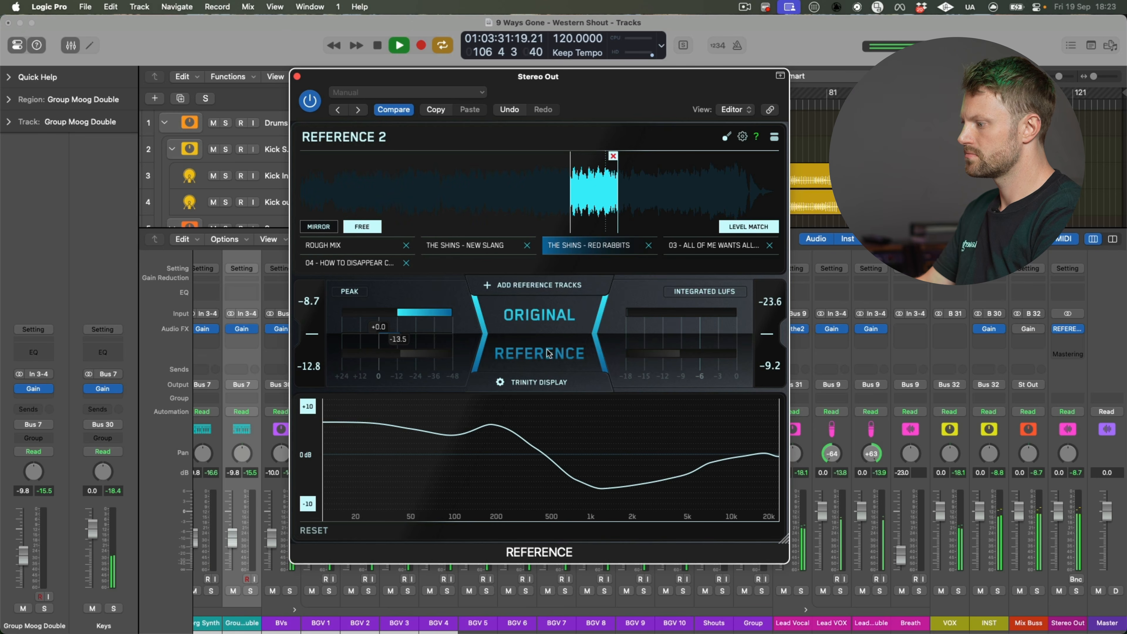
{"action": "key", "text": "space"}
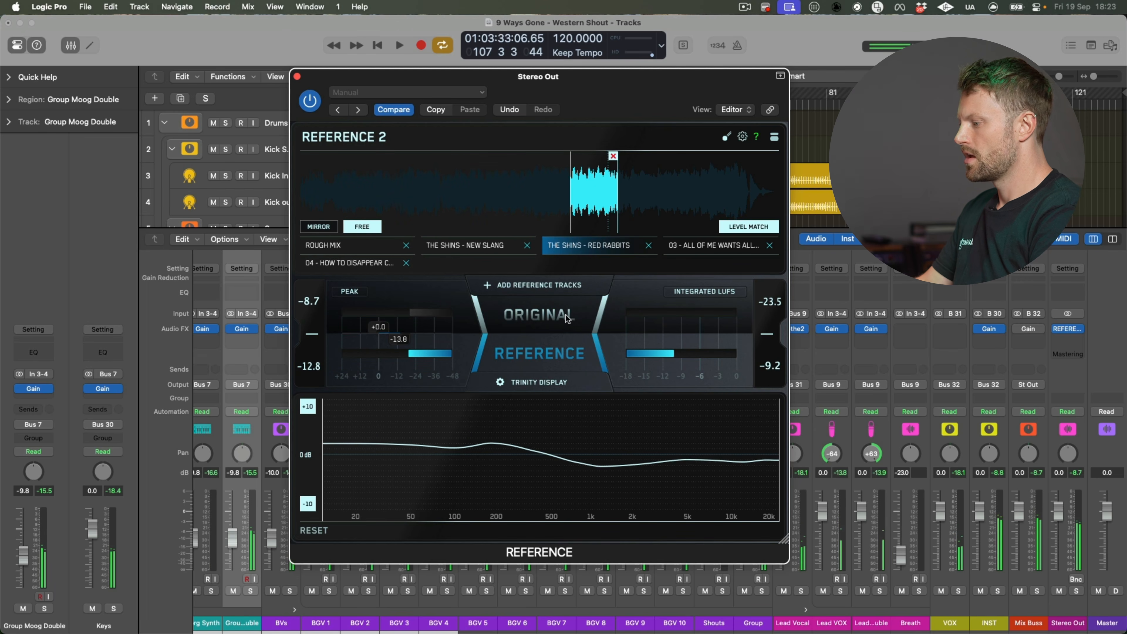
Step: Select the 04 - How to Disappear C... reference and start playback of its looped section
{"action": "left_click", "coordinate": [704, 246]}
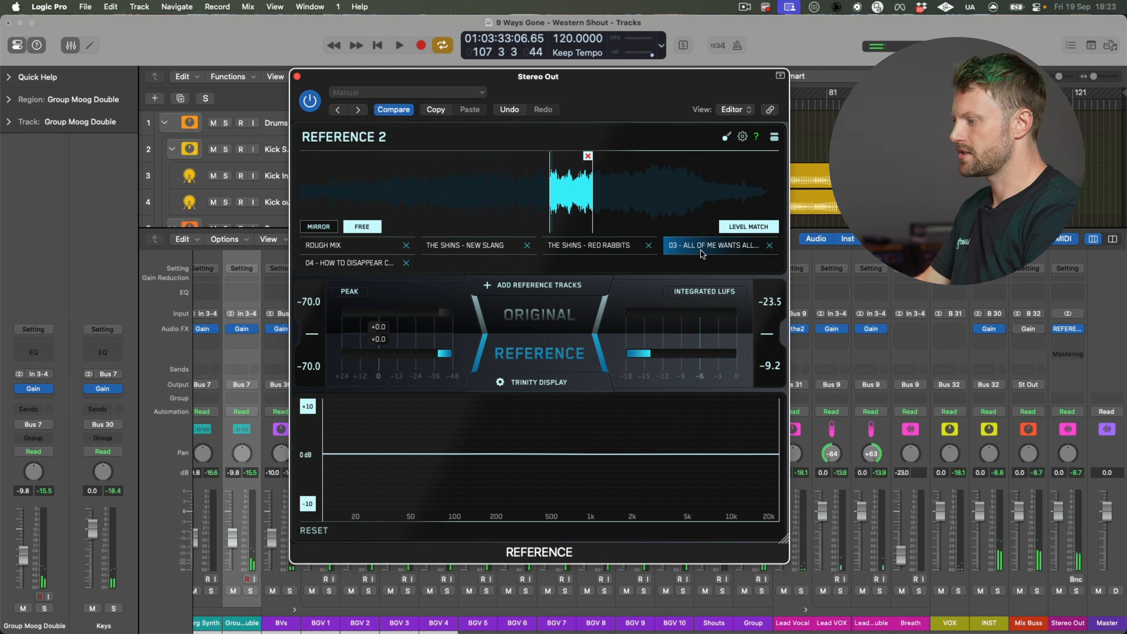
{"action": "left_click", "coordinate": [352, 262]}
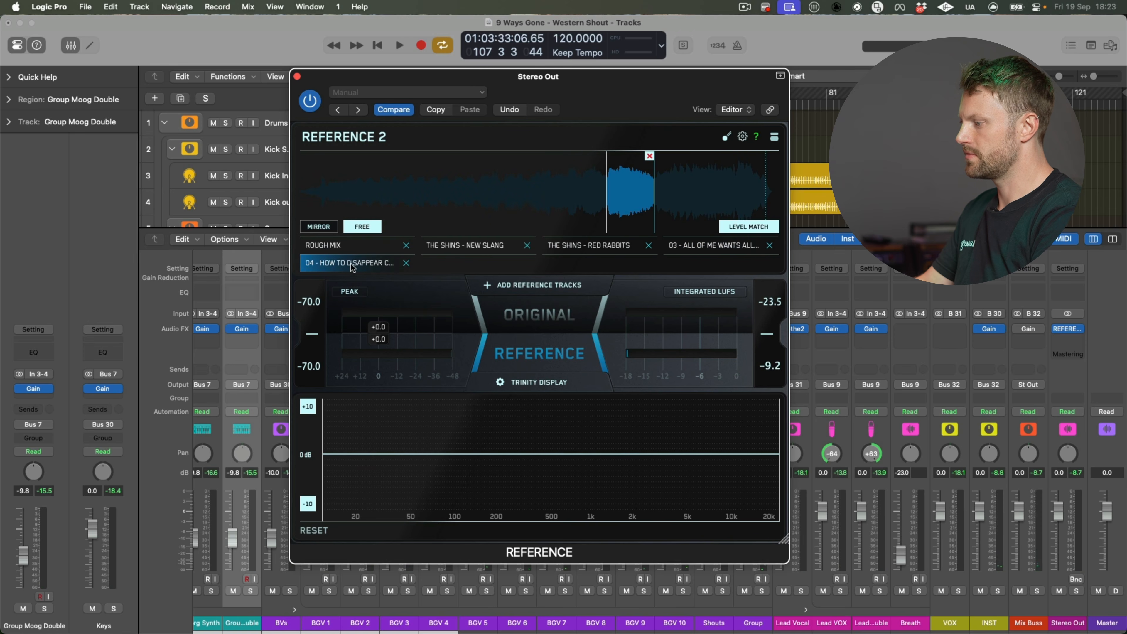
{"action": "key", "text": "space"}
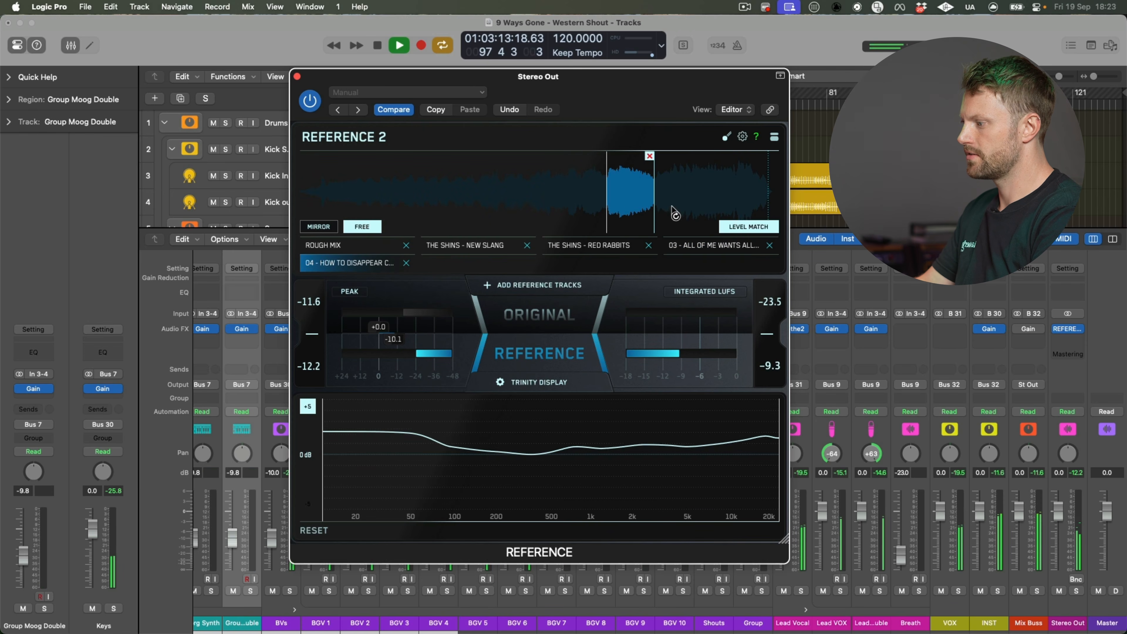
Step: Alternate between the original mix and the looped How to Disappear section, and stop playback
{"action": "left_click", "coordinate": [543, 315]}
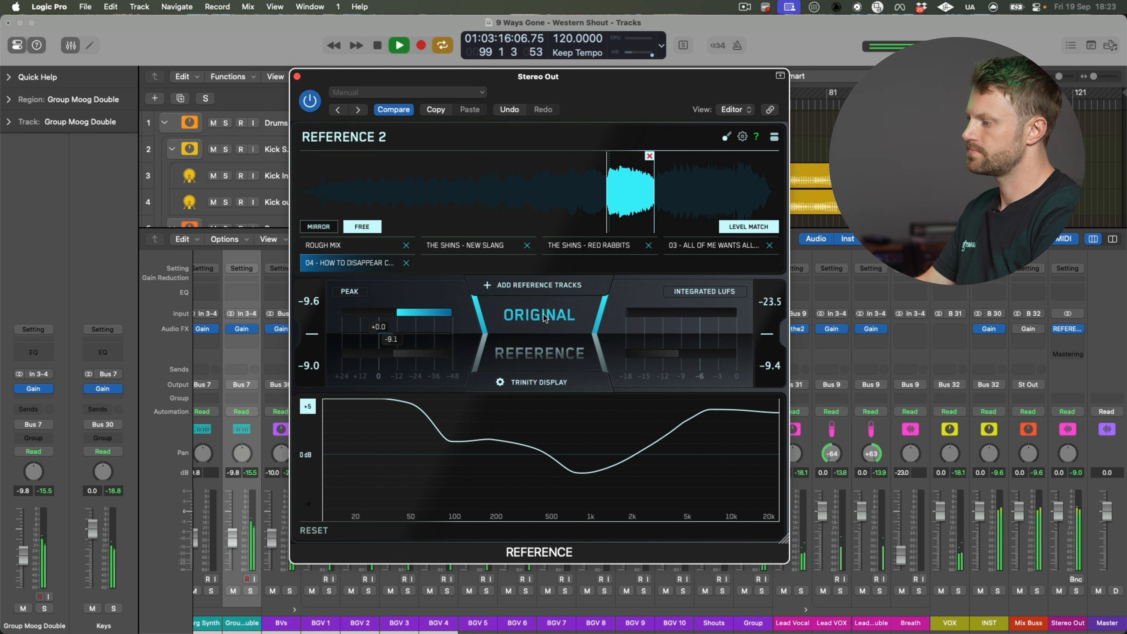
{"action": "left_click", "coordinate": [534, 355]}
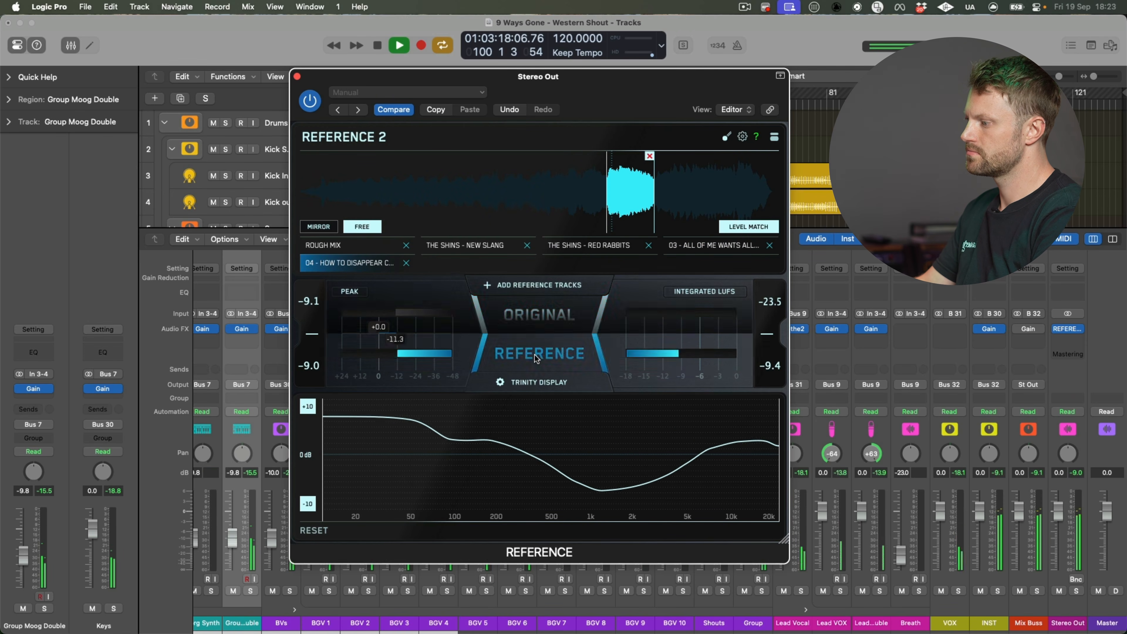
{"action": "left_click", "coordinate": [532, 323]}
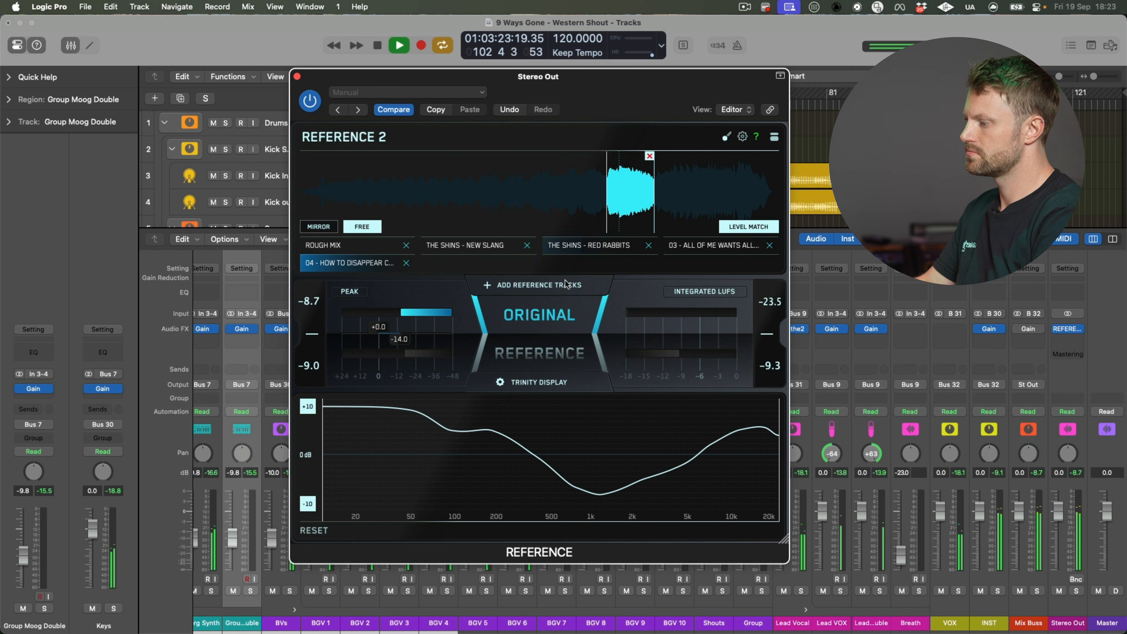
{"action": "left_click", "coordinate": [543, 351]}
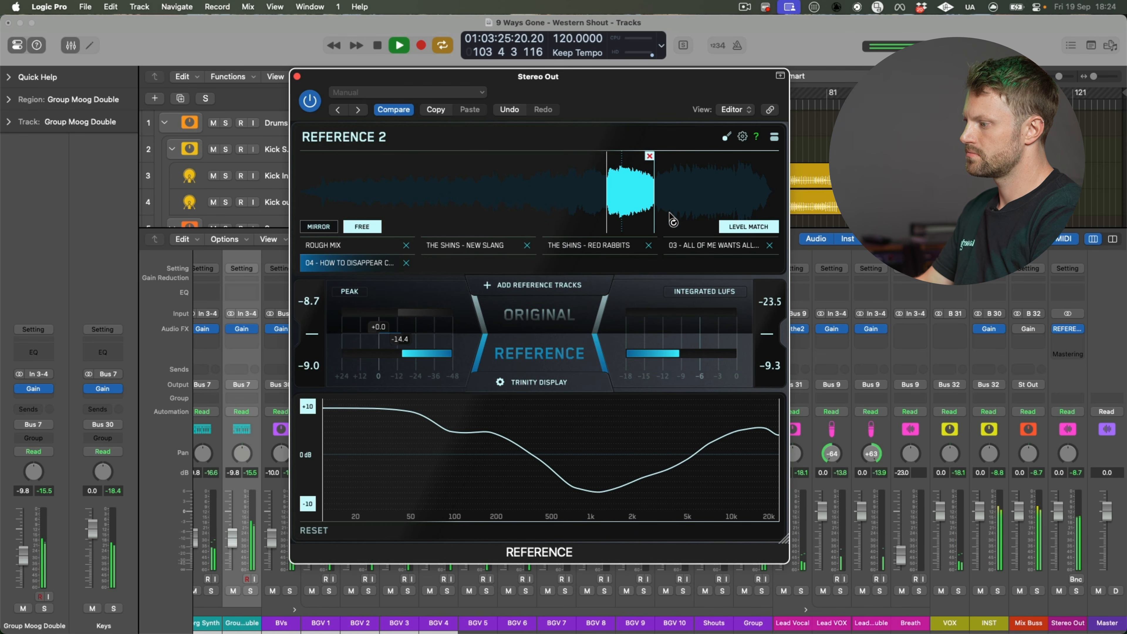
{"action": "left_click", "coordinate": [561, 315]}
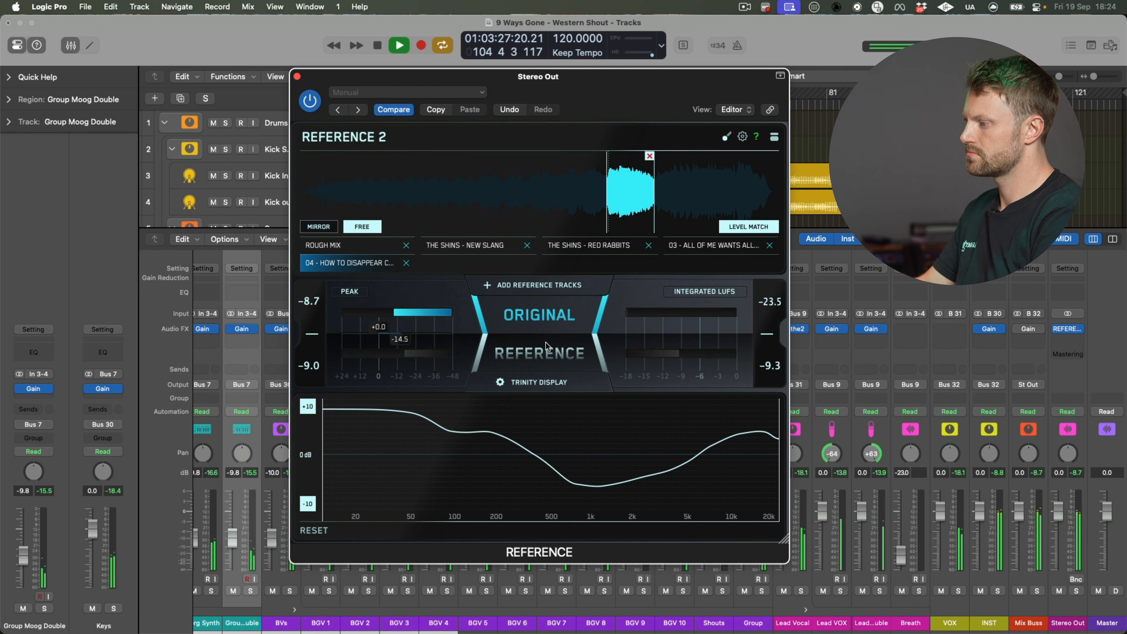
{"action": "left_click", "coordinate": [545, 355]}
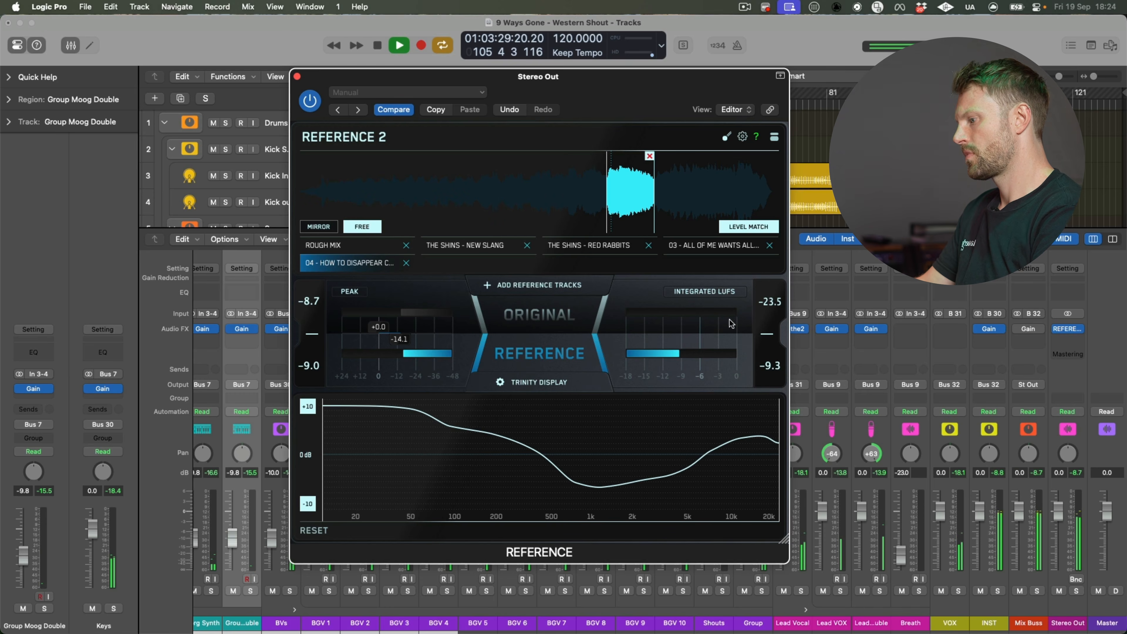
{"action": "key", "text": "space"}
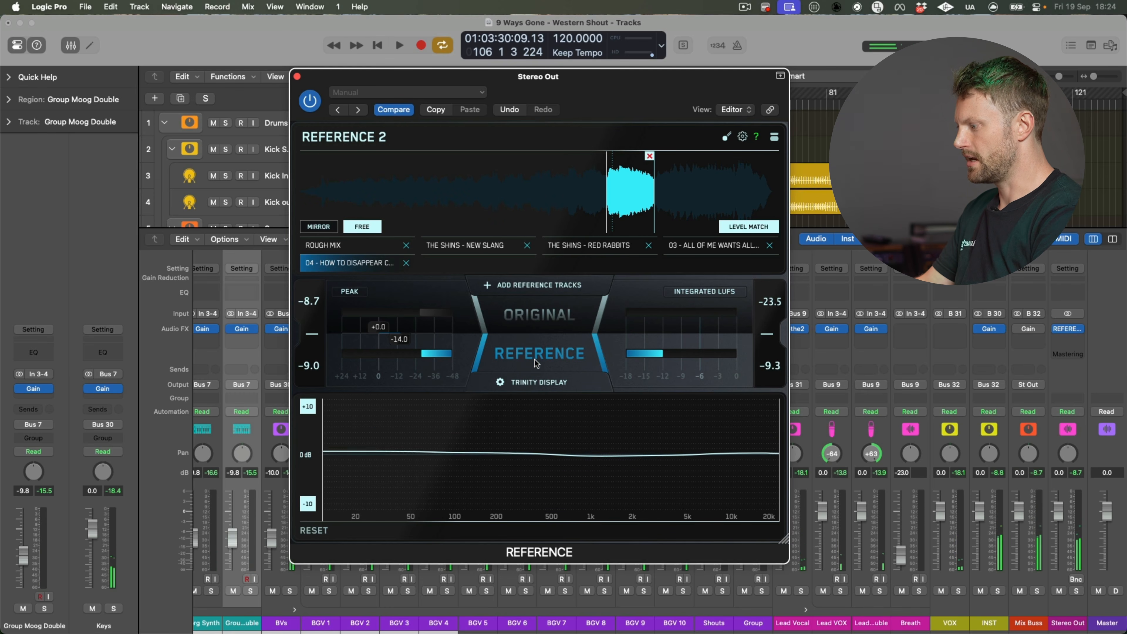
Step: Replay the mix from around bar 97 for another comparison with How to Disappear, ending on the original with playback stopped
{"action": "left_click", "coordinate": [558, 323]}
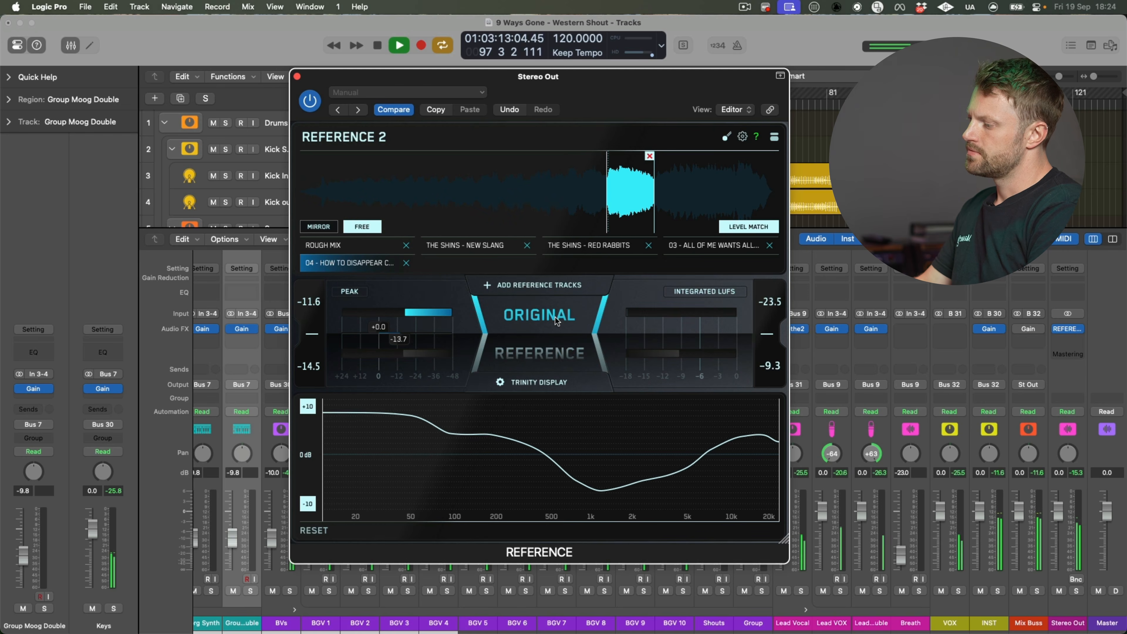
{"action": "left_click", "coordinate": [537, 353]}
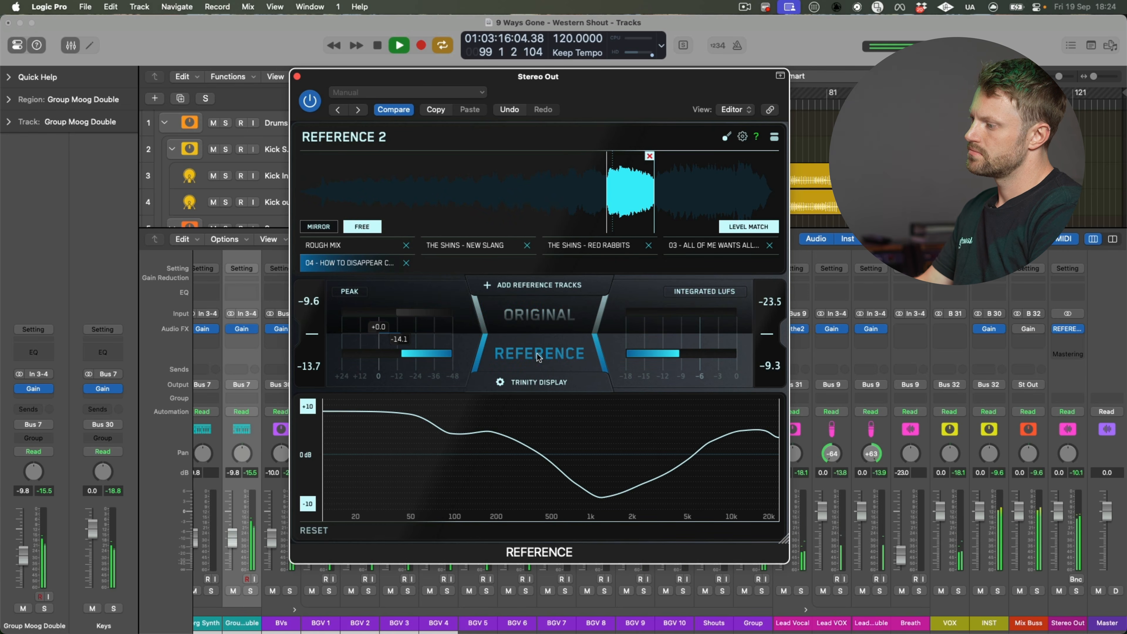
{"action": "left_click", "coordinate": [551, 318]}
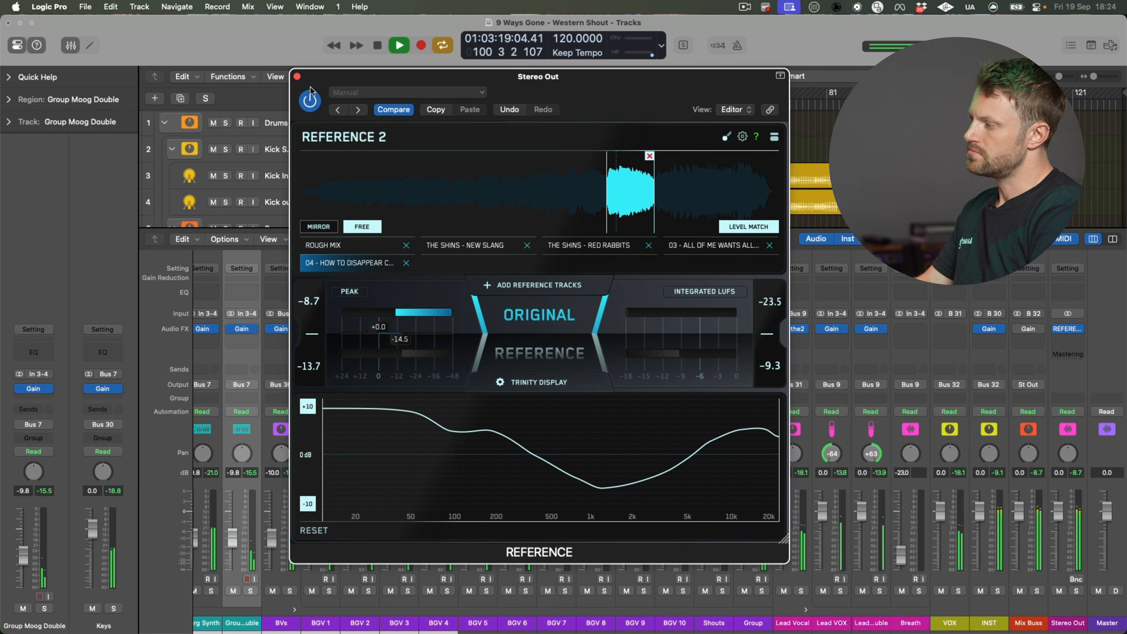
{"action": "key", "text": "space"}
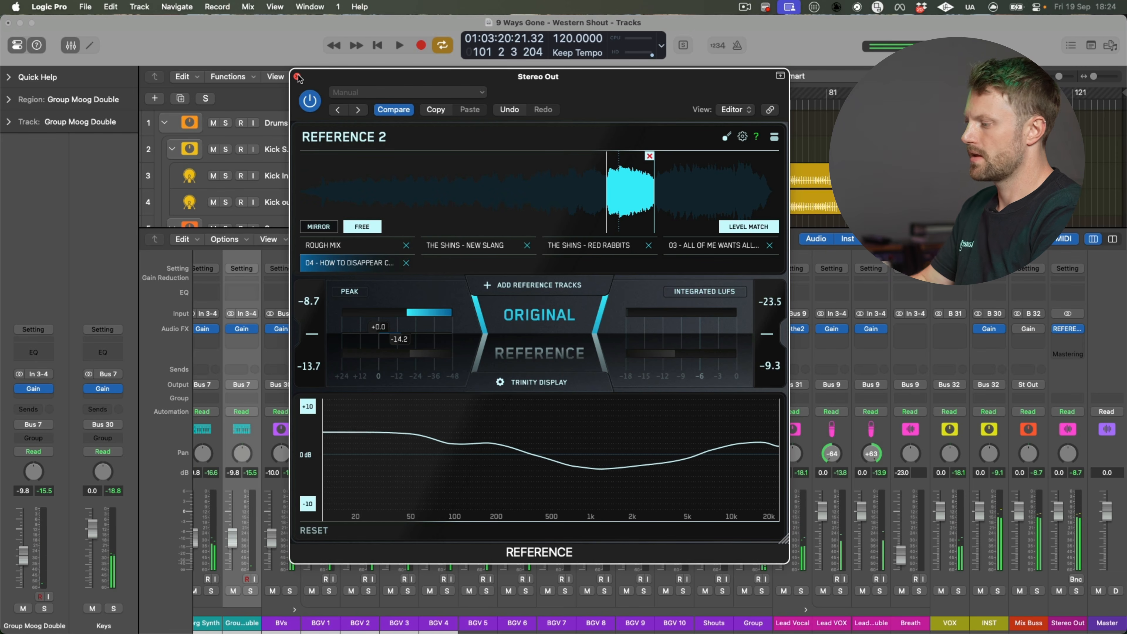
Step: Select the Rough Mix reference, restart playback and compare it with the original mix
{"action": "left_click", "coordinate": [355, 246]}
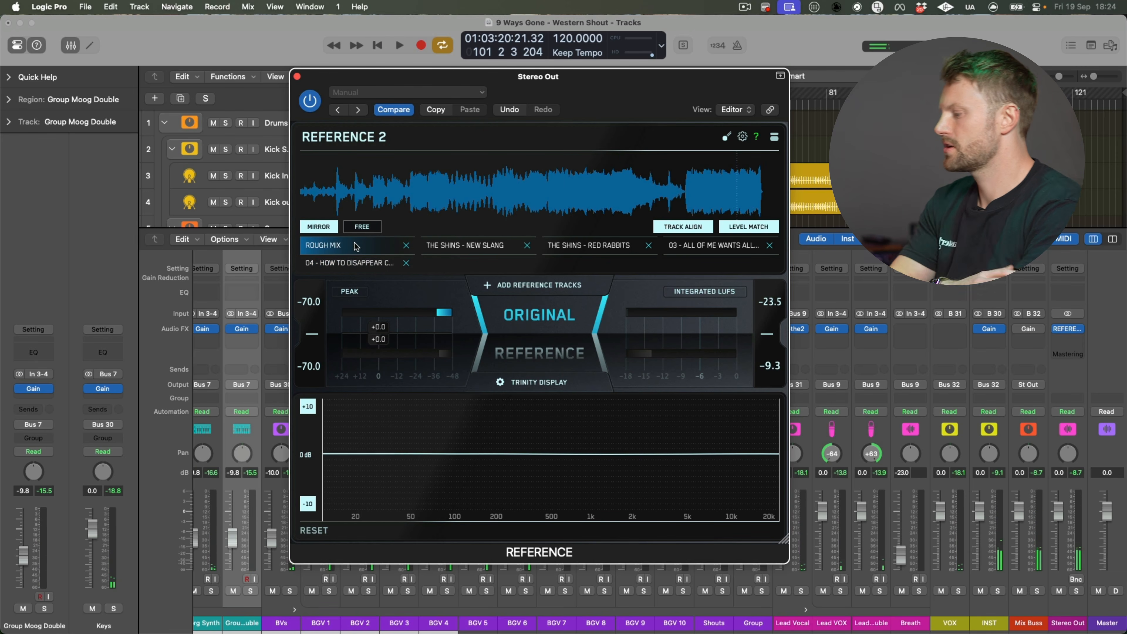
{"action": "key", "text": "space"}
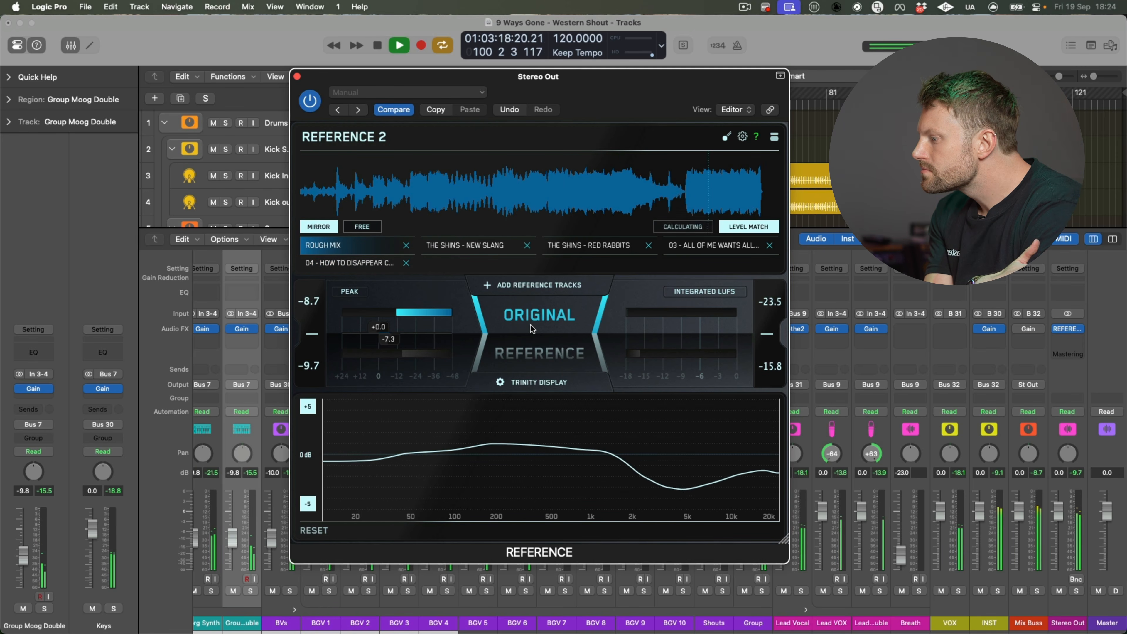
{"action": "left_click", "coordinate": [539, 353]}
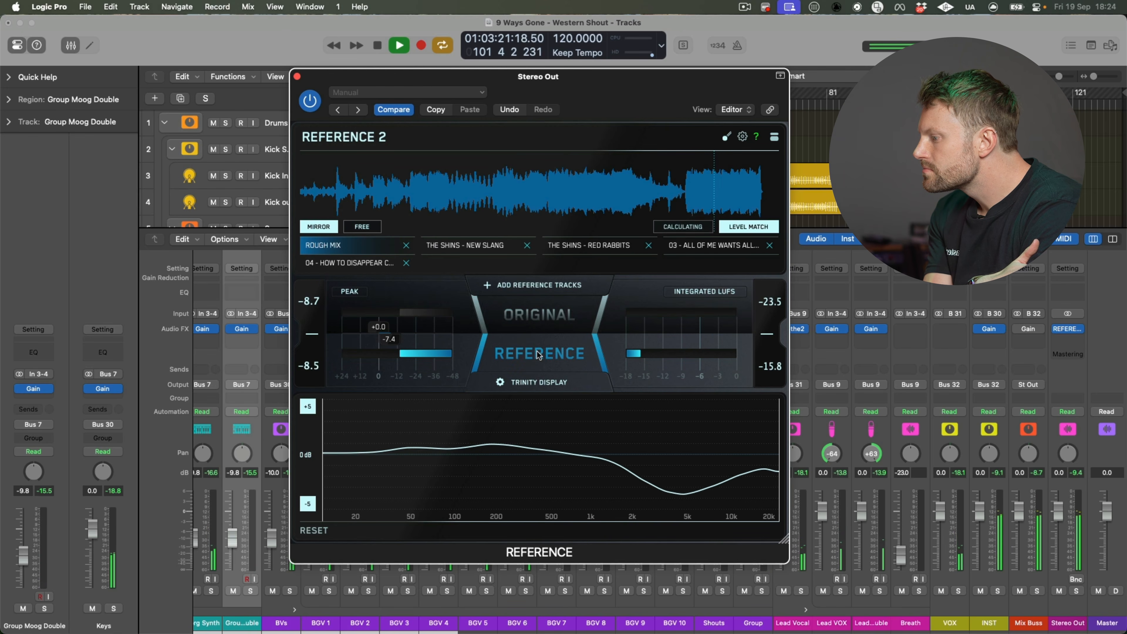
{"action": "left_click", "coordinate": [544, 324]}
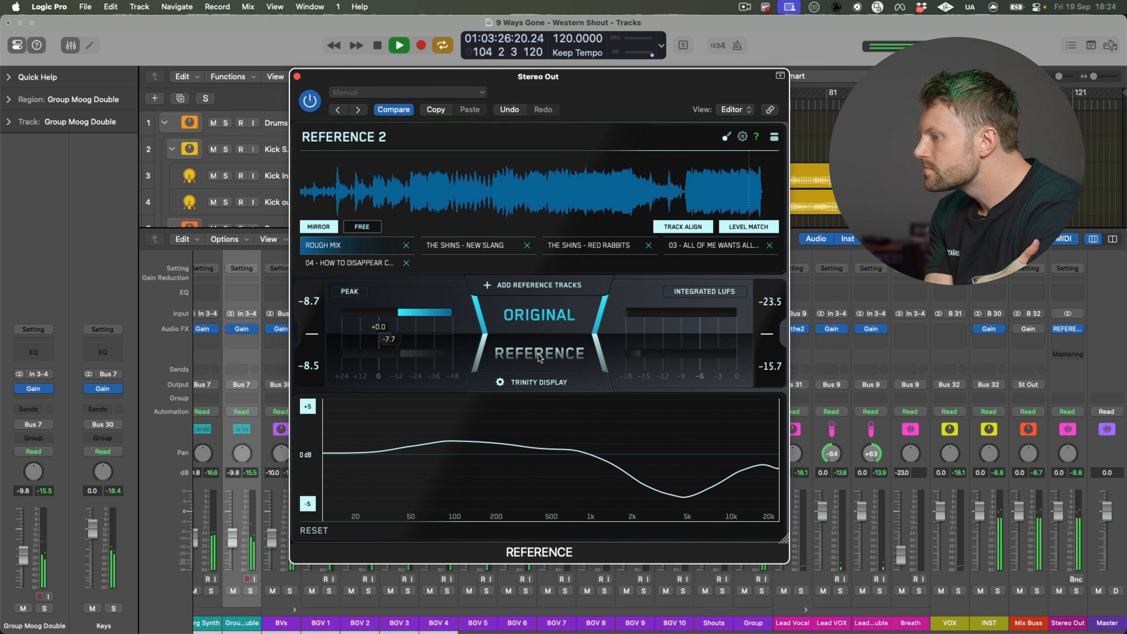
{"action": "left_click", "coordinate": [547, 320]}
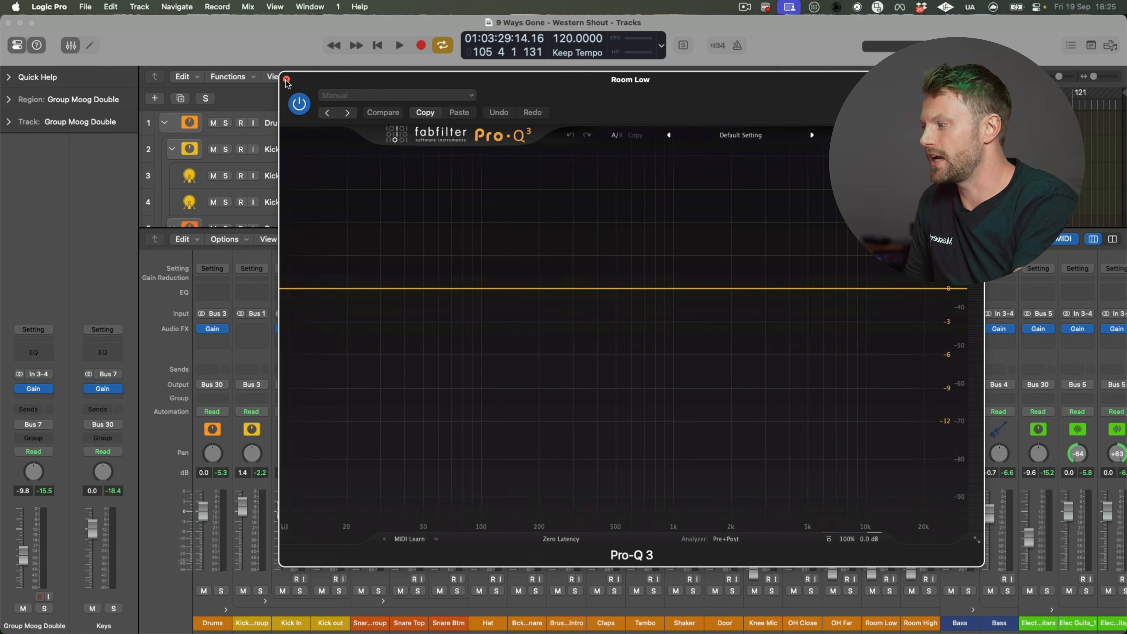
Step: Close the Room Low equalizer window and remove Pro-Q 3 from both the Room Low and Room High channels
{"action": "key", "text": "super+w"}
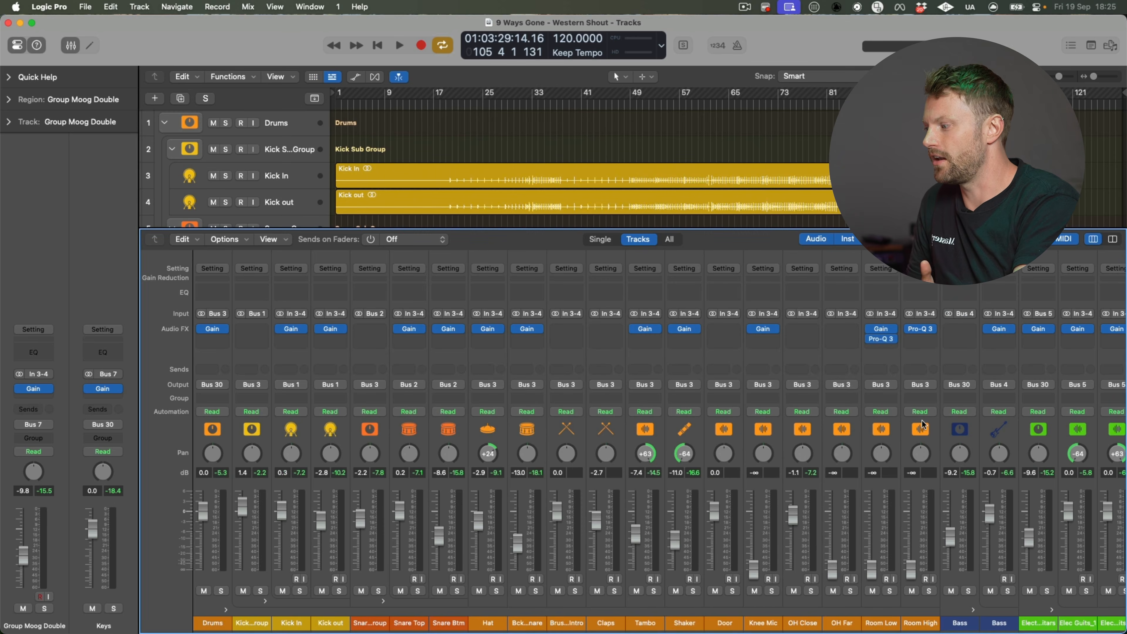
{"action": "left_click", "coordinate": [893, 339]}
{"action": "key", "text": "Escape"}
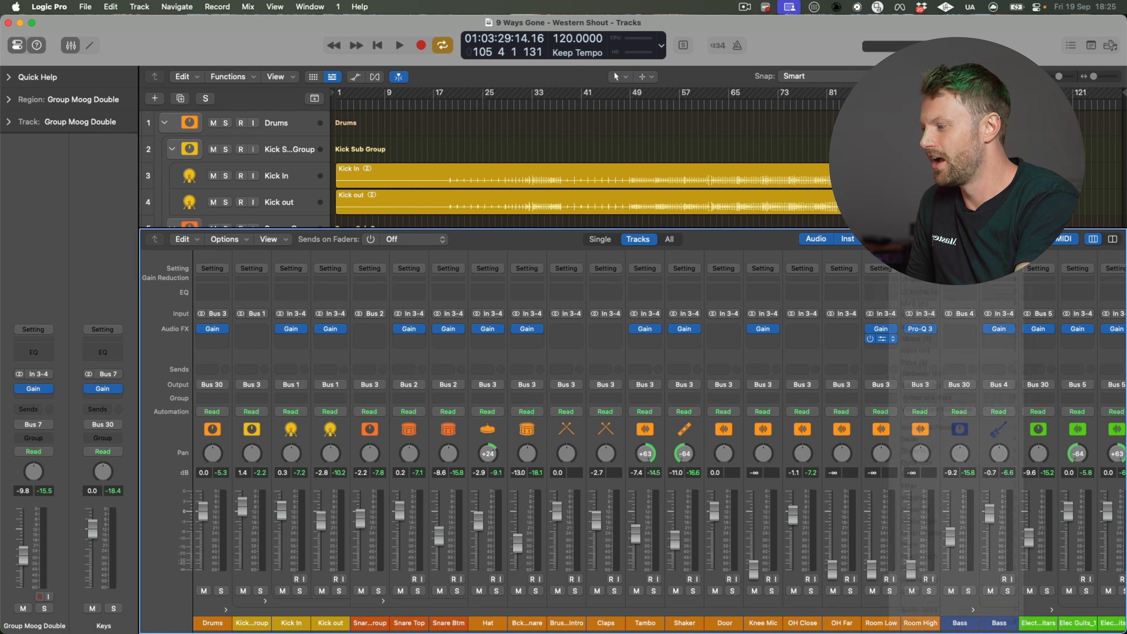
{"action": "left_click", "coordinate": [934, 339]}
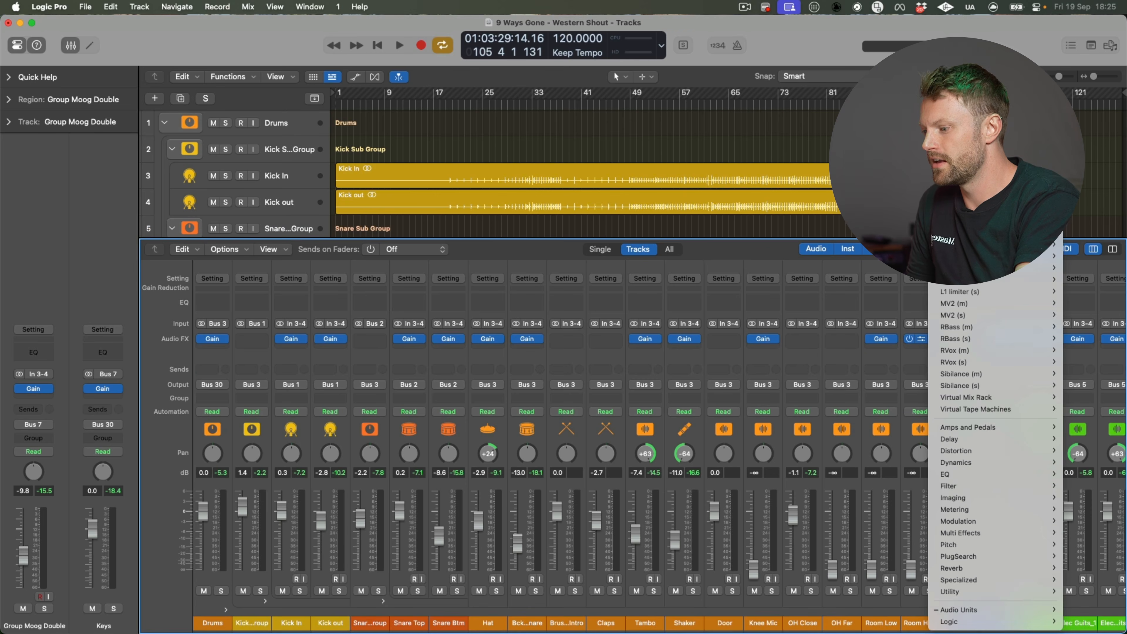
{"action": "key", "text": "Escape"}
{"action": "scroll", "coordinate": [891, 460], "scroll_direction": "right", "scroll_amount": 15}
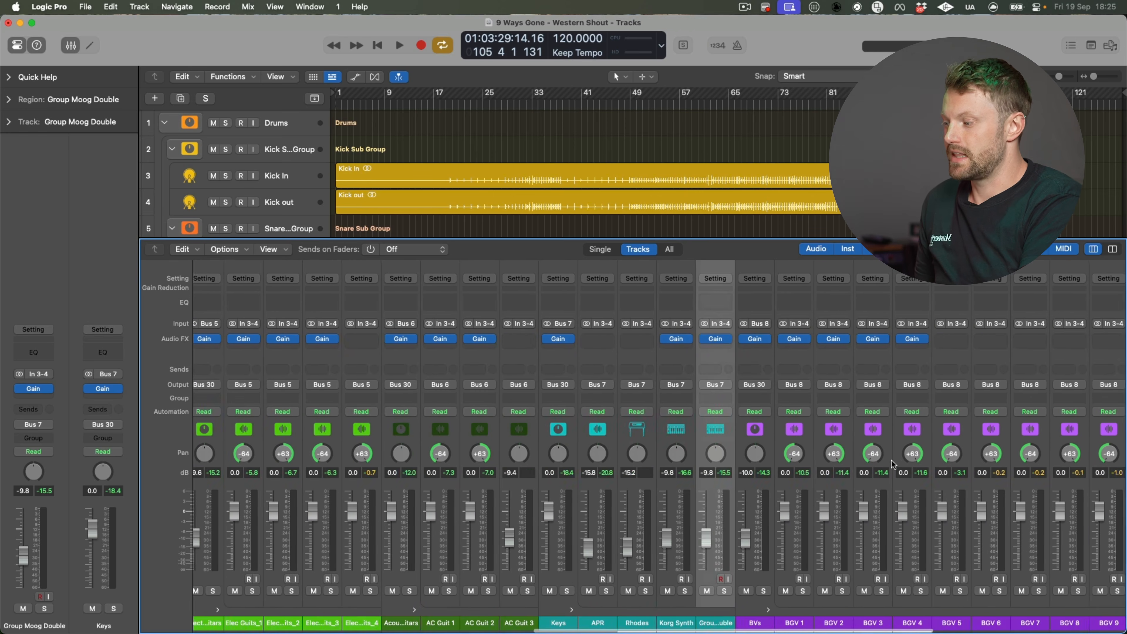
{"action": "scroll", "coordinate": [891, 461], "scroll_direction": "right", "scroll_amount": 12}
{"action": "scroll", "coordinate": [893, 464], "scroll_direction": "left", "scroll_amount": 20}
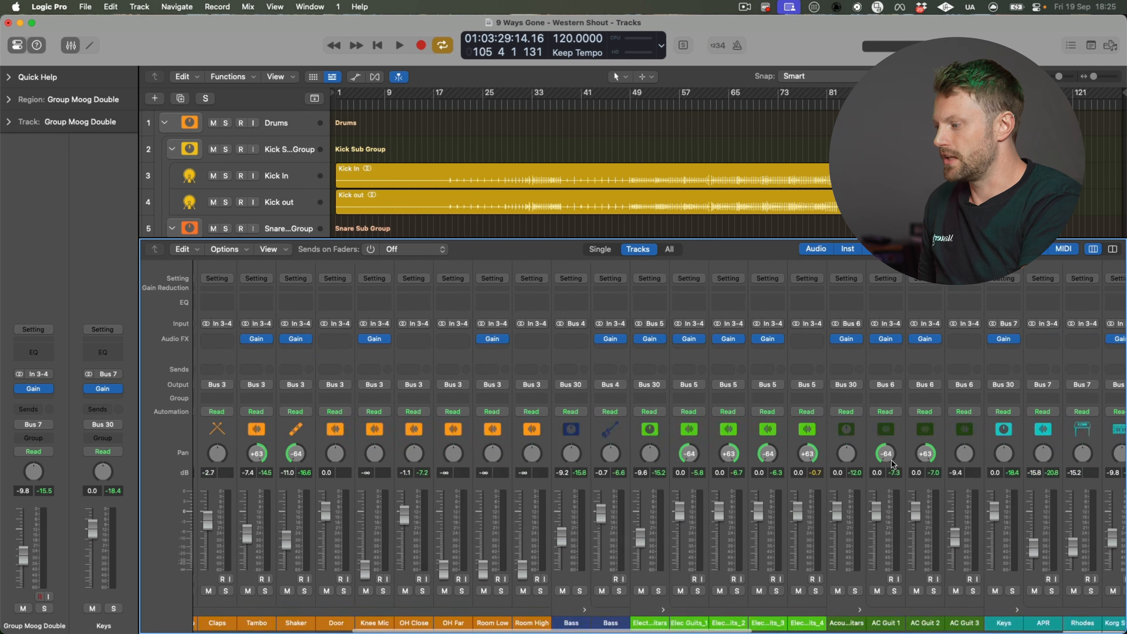
Step: Play the section from around bar 97 and alternate between the original mix and the Rough Mix reference, ending on the original
{"action": "scroll", "coordinate": [892, 461], "scroll_direction": "right", "scroll_amount": 12}
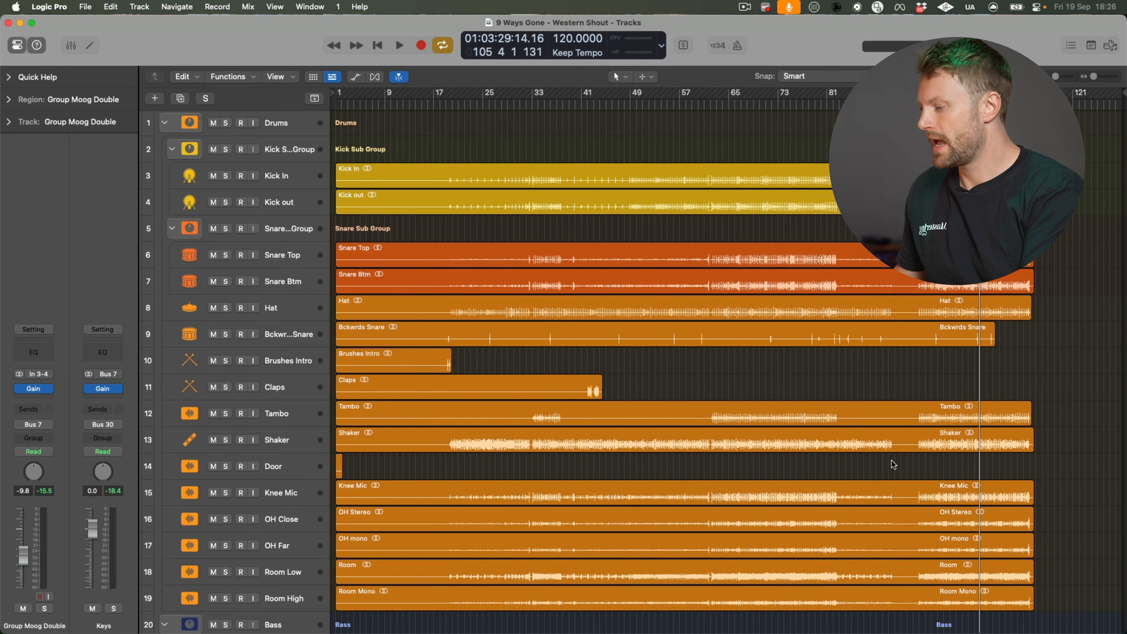
{"action": "key", "text": "x"}
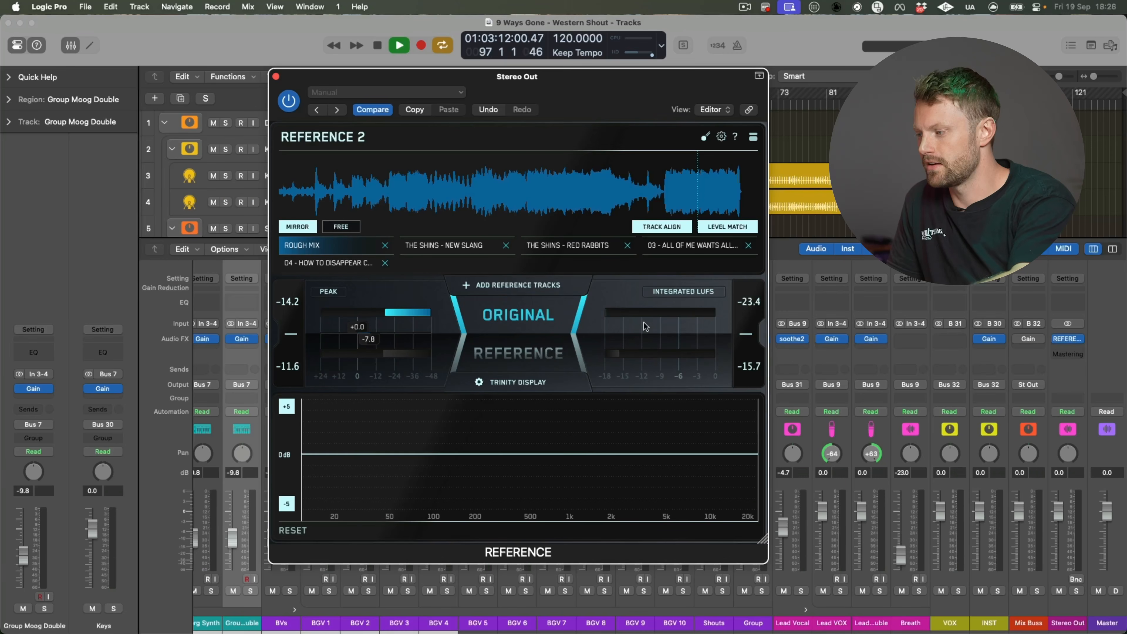
{"action": "left_click", "coordinate": [523, 341]}
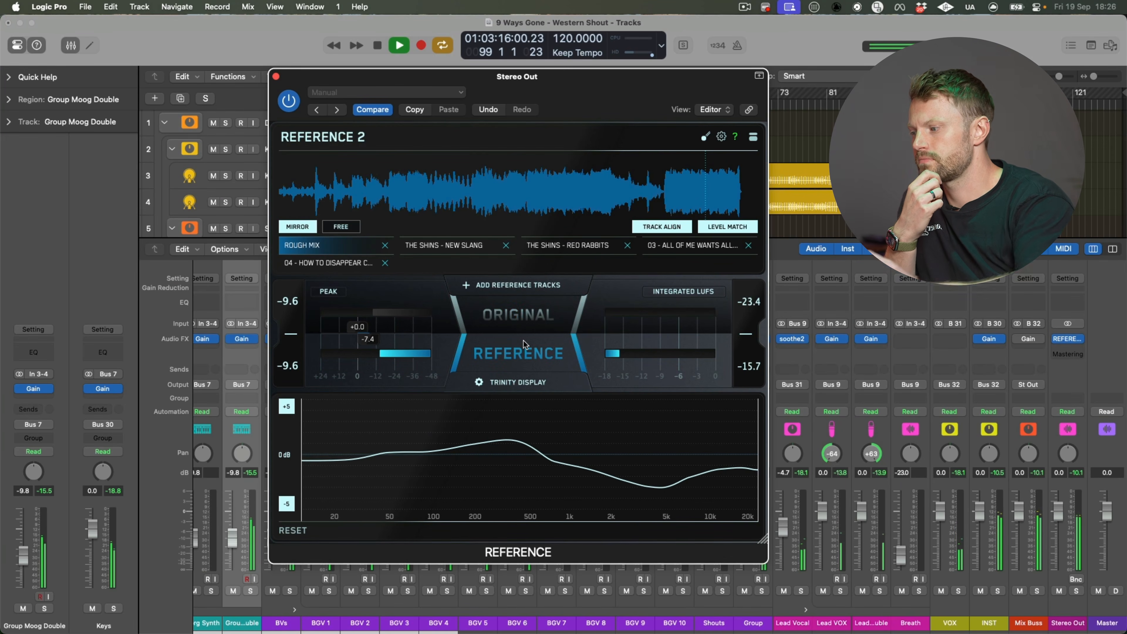
{"action": "left_click", "coordinate": [526, 323]}
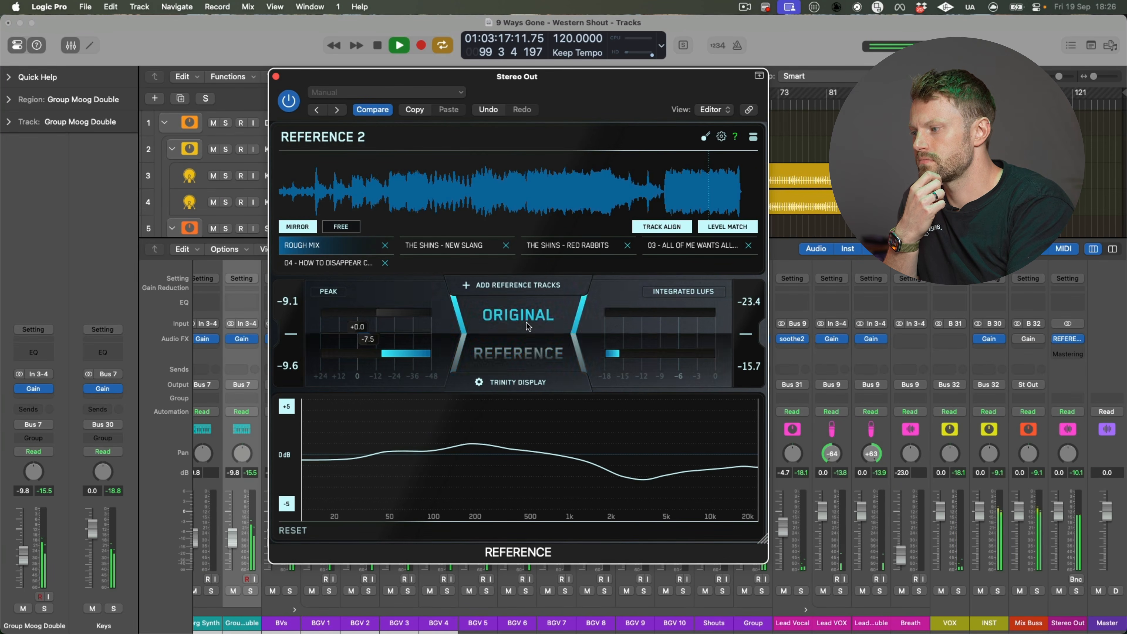
{"action": "left_click", "coordinate": [525, 338]}
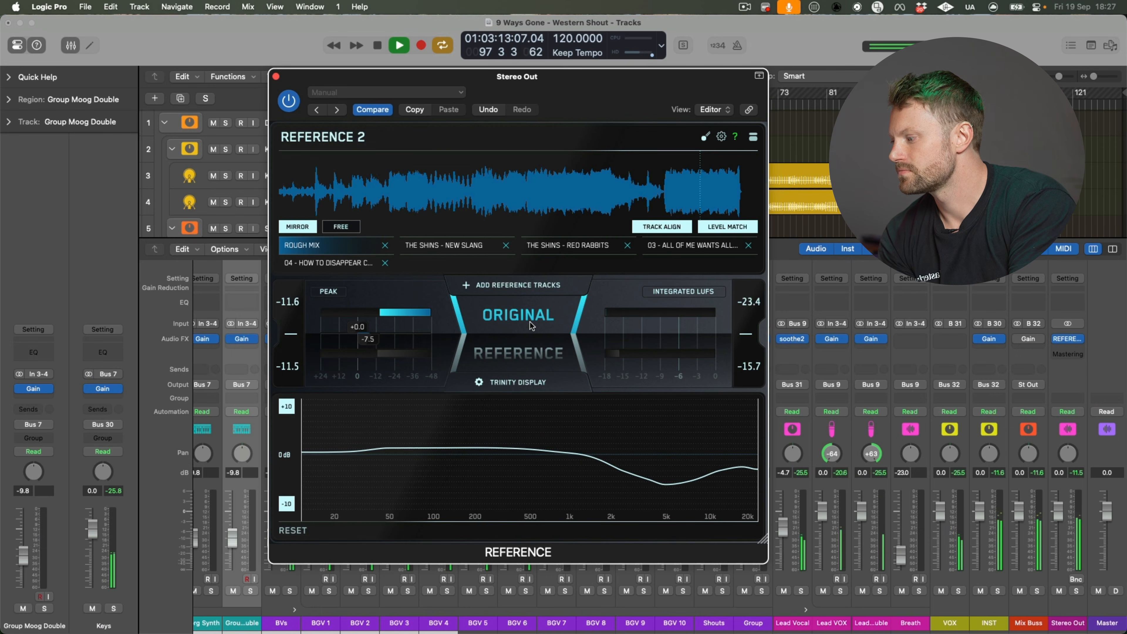
{"action": "left_click", "coordinate": [522, 344]}
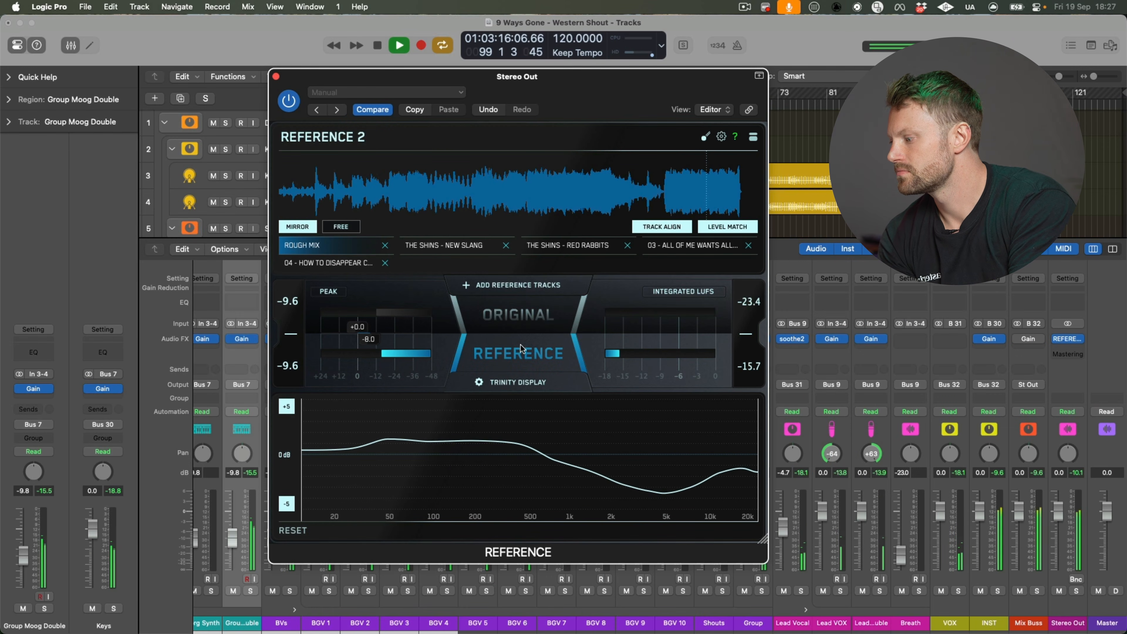
{"action": "left_click", "coordinate": [524, 315]}
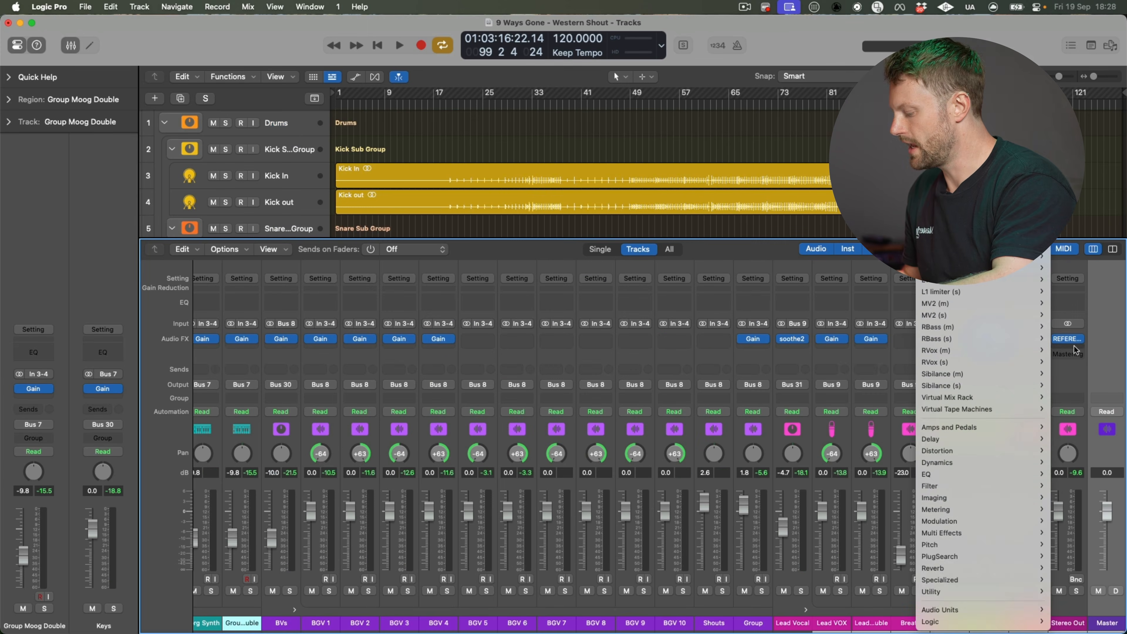
Step: Find the PAZ plug-ins and insert PAZ- Analyzer (s) after REFERENCE on the Stereo Out channel
{"action": "type", "text": "paz"}
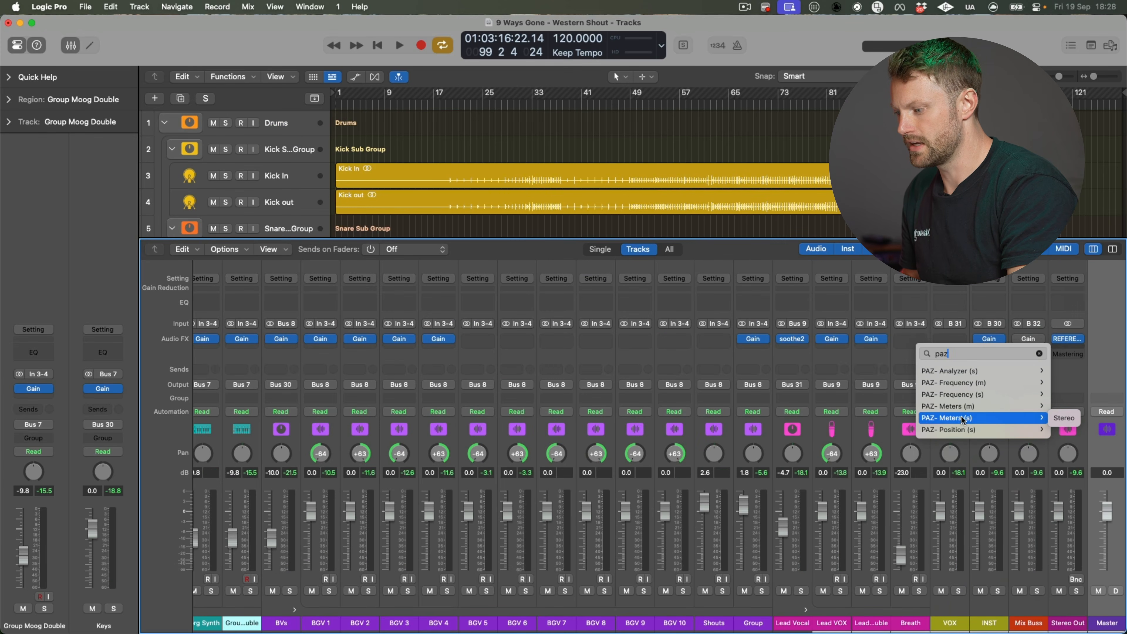
{"action": "left_click", "coordinate": [963, 404]}
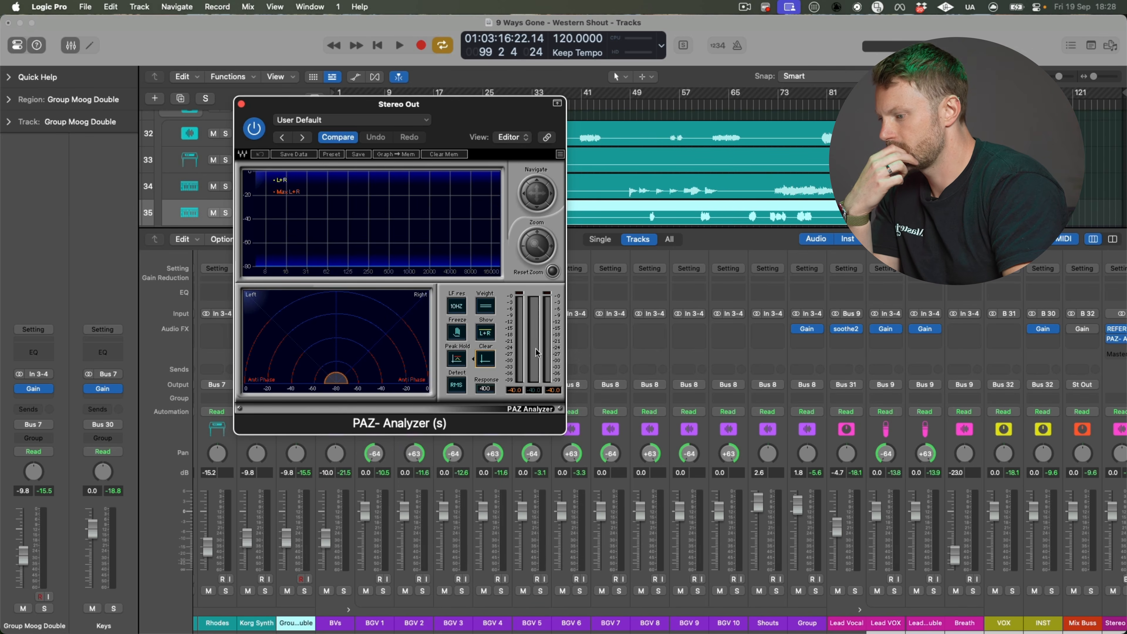
Step: Open REFERENCE 2 on the Stereo Out channel, select the looped How to Disappear reference and start playback
{"action": "scroll", "coordinate": [1102, 333], "scroll_direction": "right", "scroll_amount": 2}
{"action": "left_click", "coordinate": [1067, 328]}
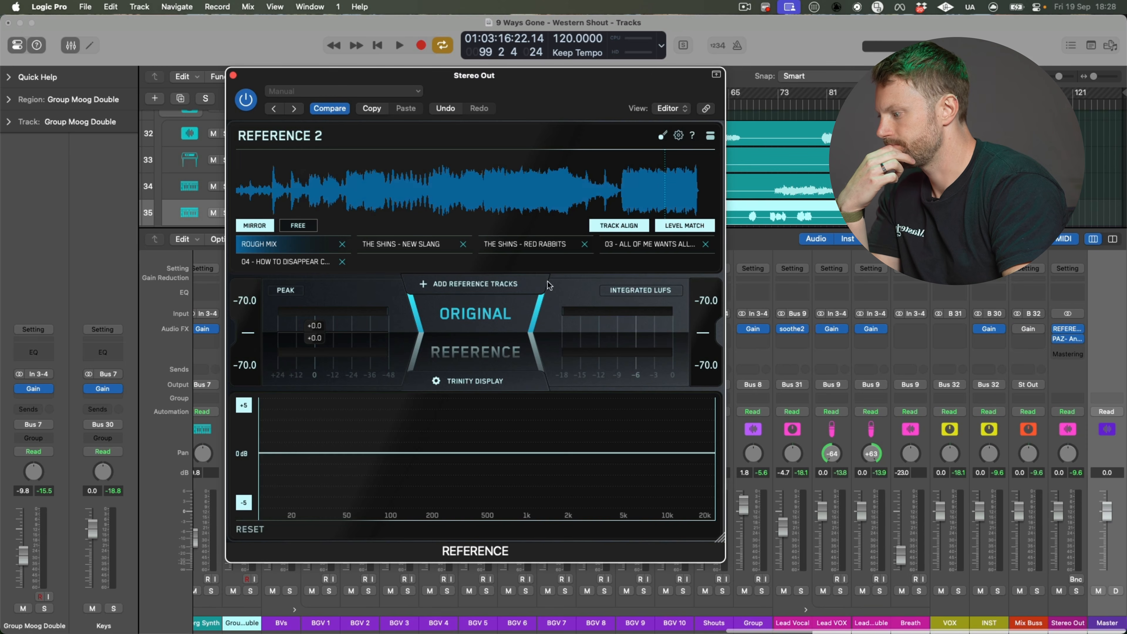
{"action": "left_click", "coordinate": [501, 351]}
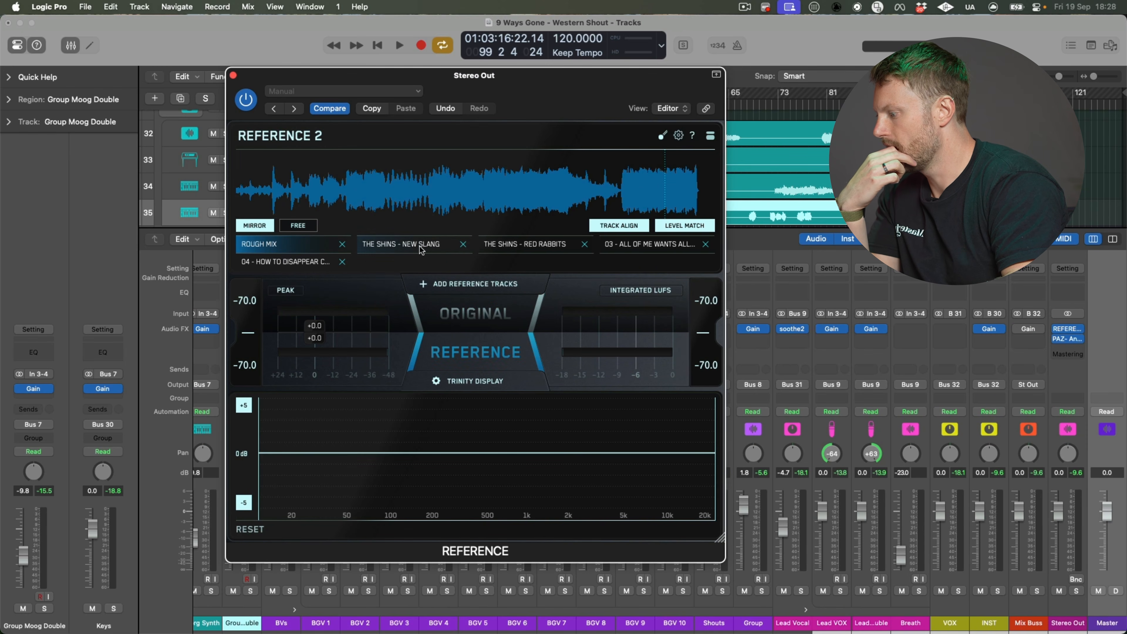
{"action": "left_click", "coordinate": [317, 262]}
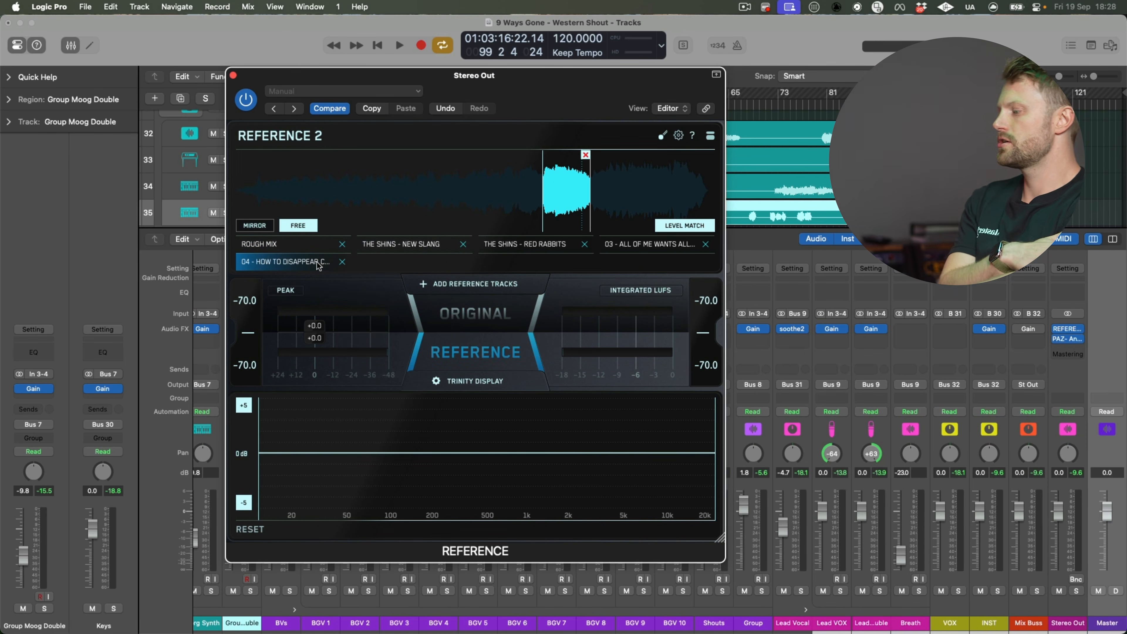
{"action": "key", "text": "space"}
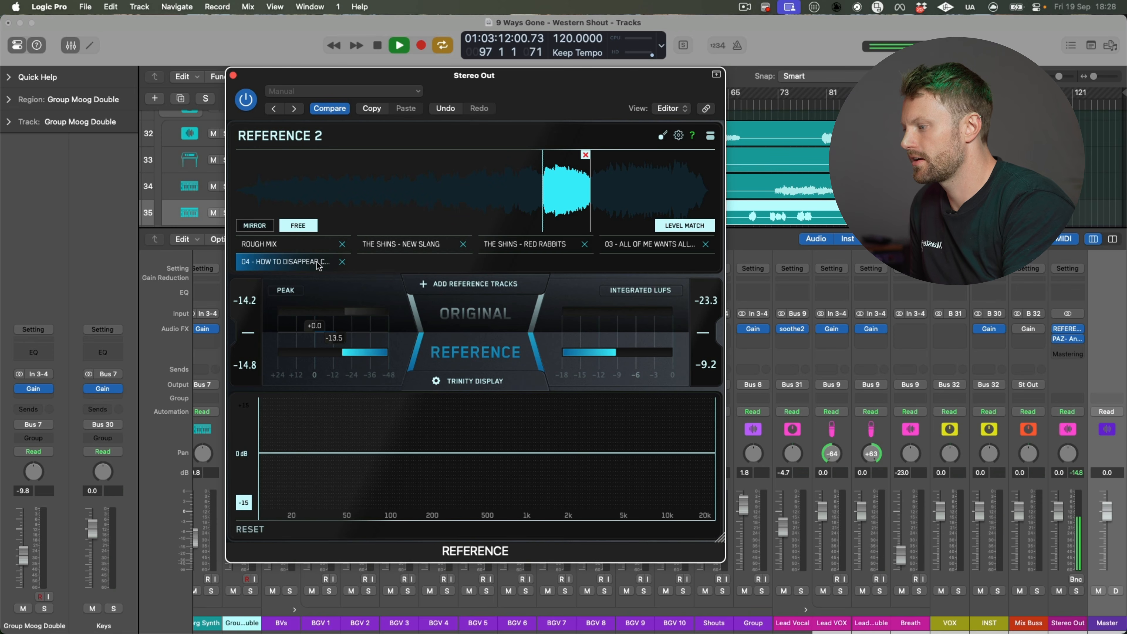
Step: Open the PAZ Analyzer on the Stereo Out channel and place its window beside the REFERENCE 2 window
{"action": "left_click", "coordinate": [1076, 348]}
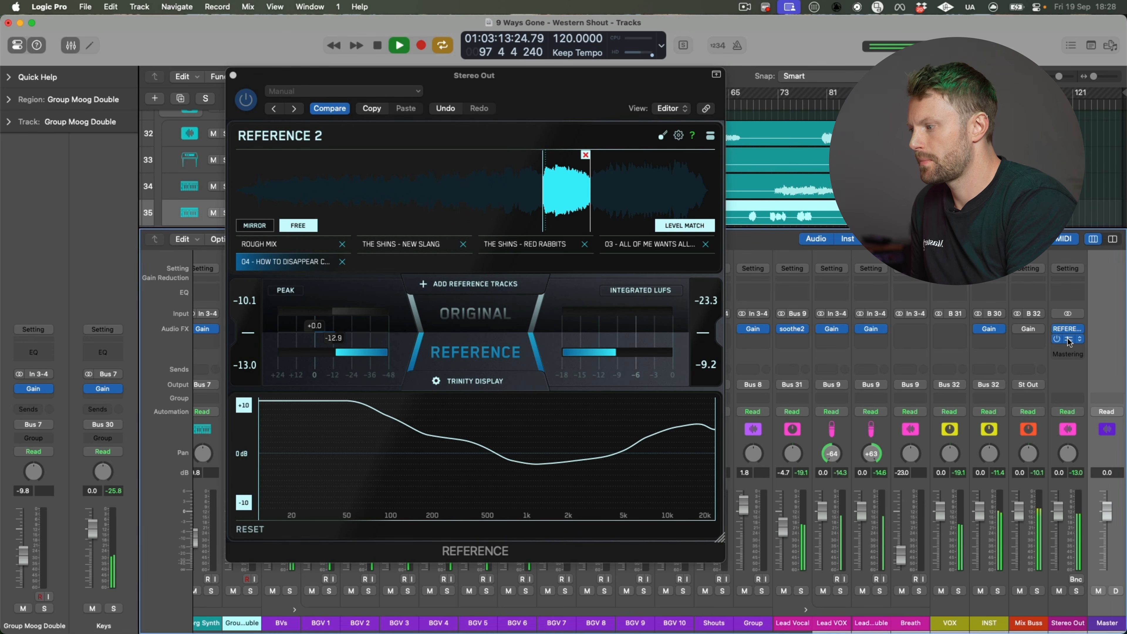
{"action": "left_click", "coordinate": [1070, 339]}
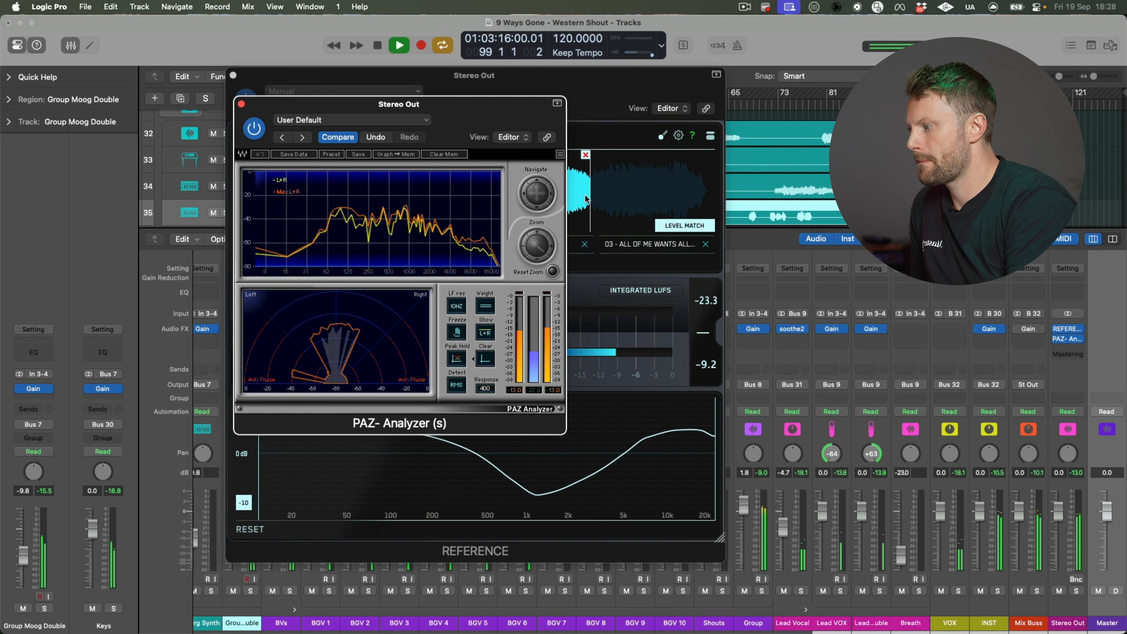
{"action": "left_click_drag", "start_coordinate": [428, 130], "coordinate": [850, 136]}
{"action": "left_click_drag", "start_coordinate": [573, 97], "coordinate": [426, 97]}
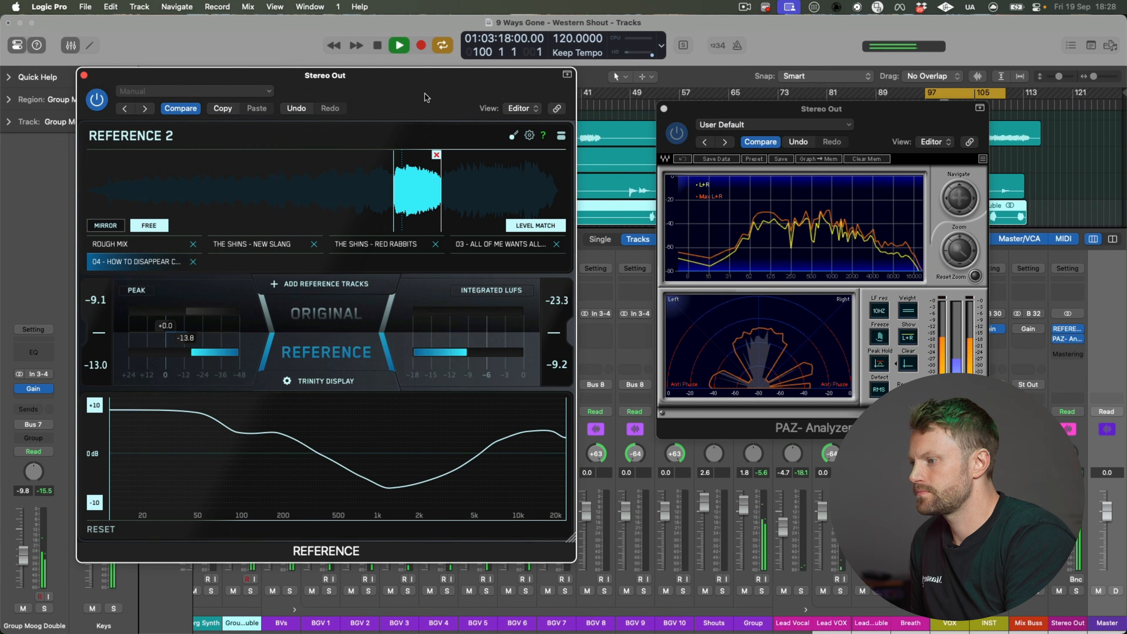
Step: Examine the How to Disappear reference in the PAZ Analyzer, and switch to the original mix and replay it for comparison
{"action": "left_click", "coordinate": [881, 160]}
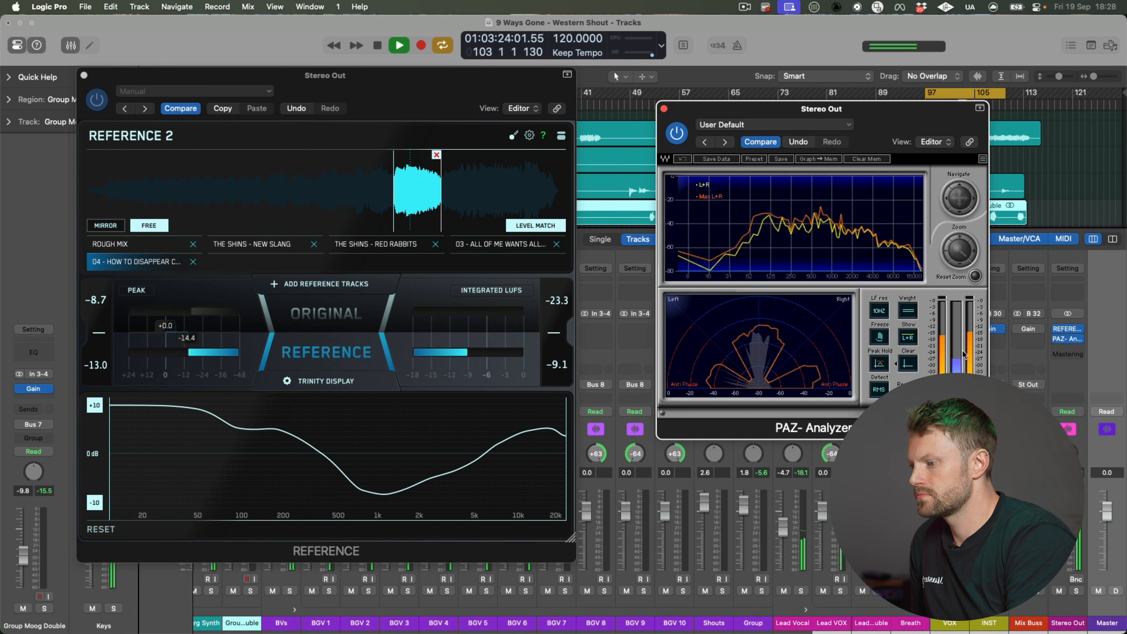
{"action": "key", "text": "space"}
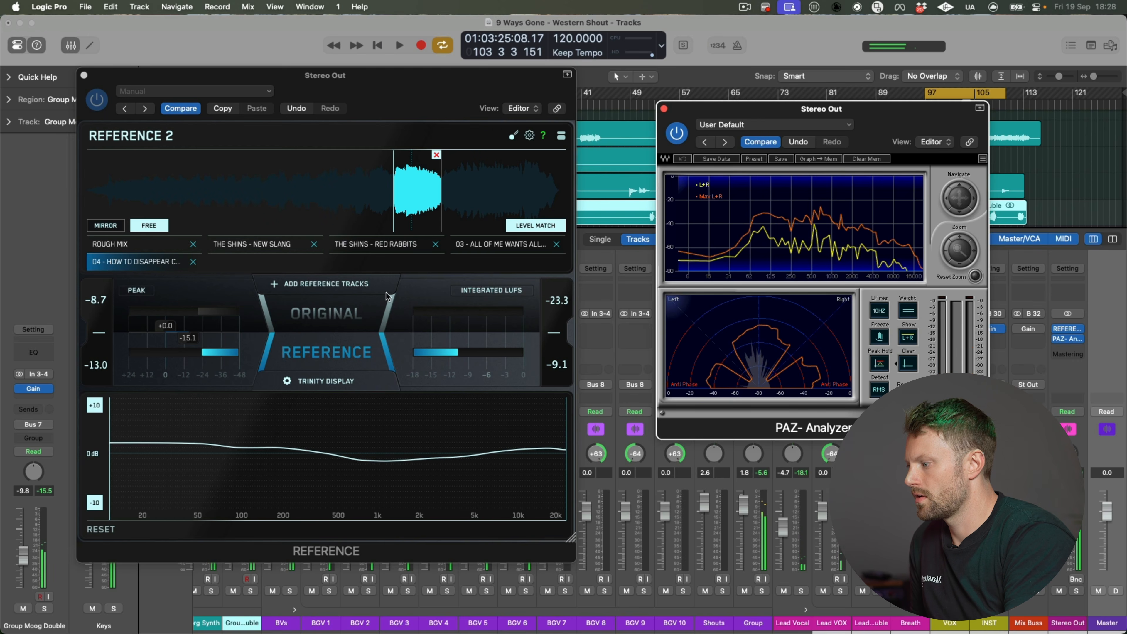
{"action": "left_click", "coordinate": [349, 324]}
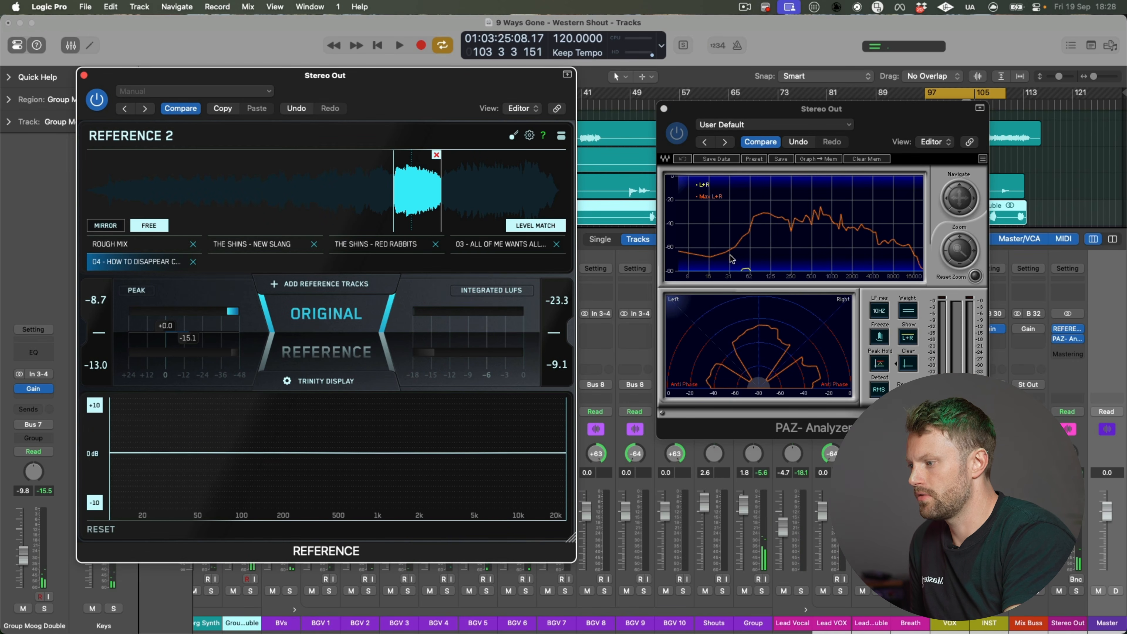
{"action": "key", "text": "space"}
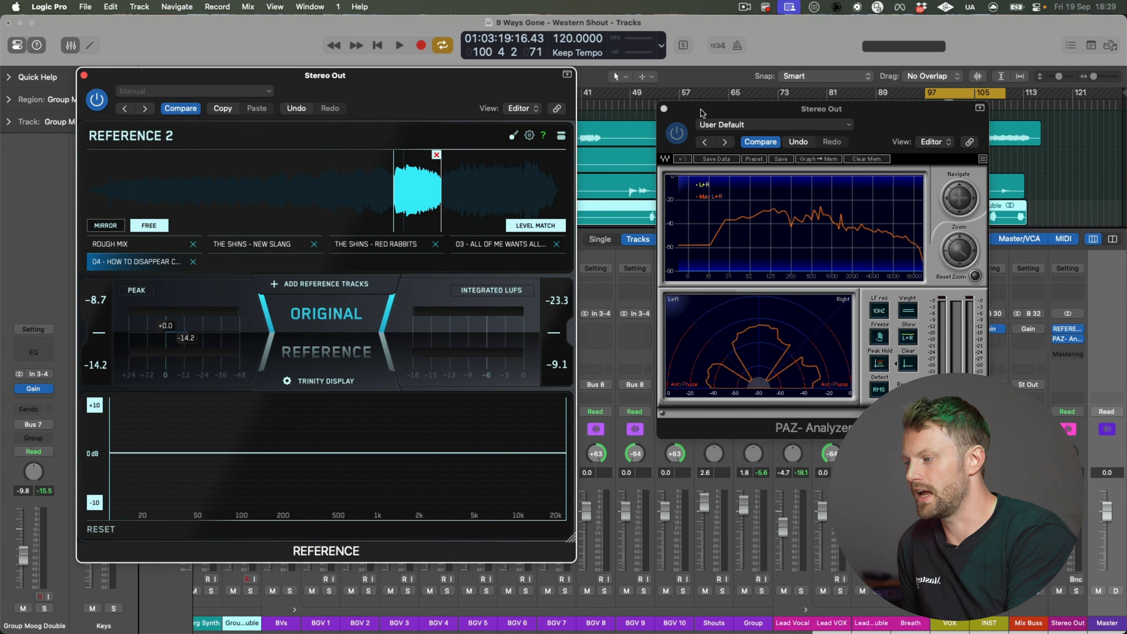
Step: Close the PAZ Analyzer and REFERENCE 2 windows
{"action": "left_click_drag", "start_coordinate": [701, 113], "coordinate": [681, 117]}
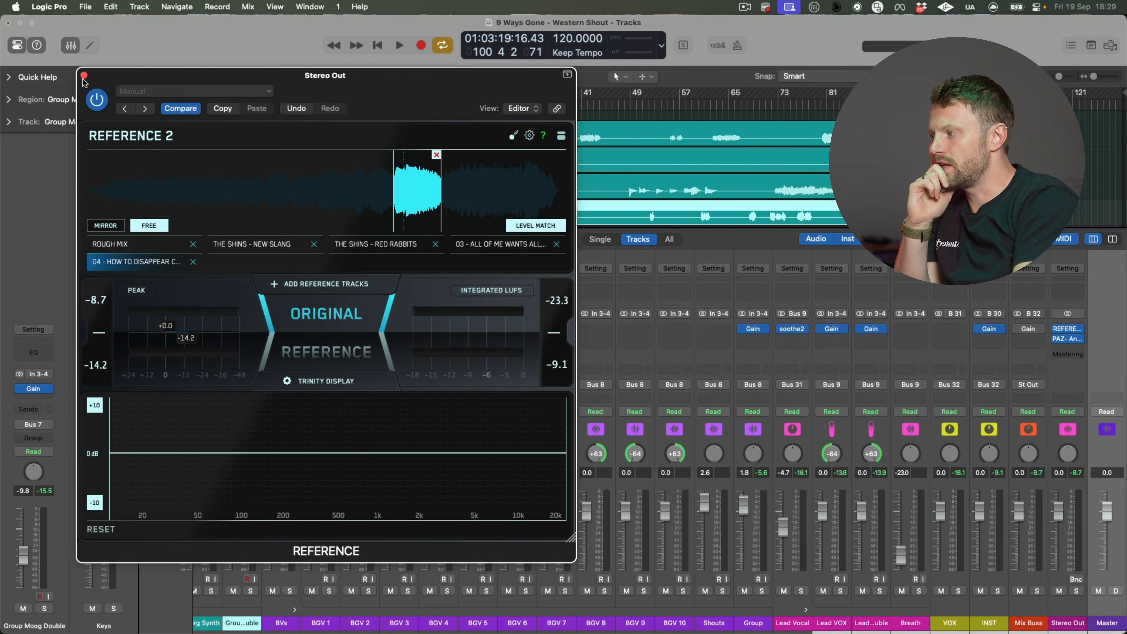
{"action": "left_click", "coordinate": [84, 75]}
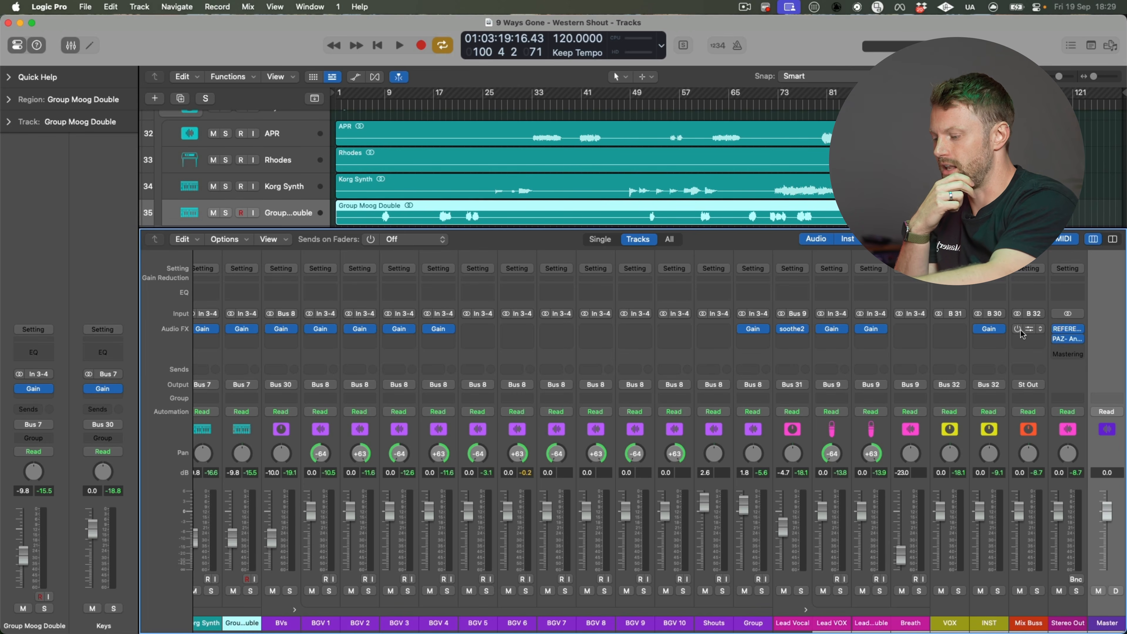
Step: Hide the mixer to show the full track arrangement from the Drums group, and save the project
{"action": "key", "text": "x"}
{"action": "key", "text": "x"}
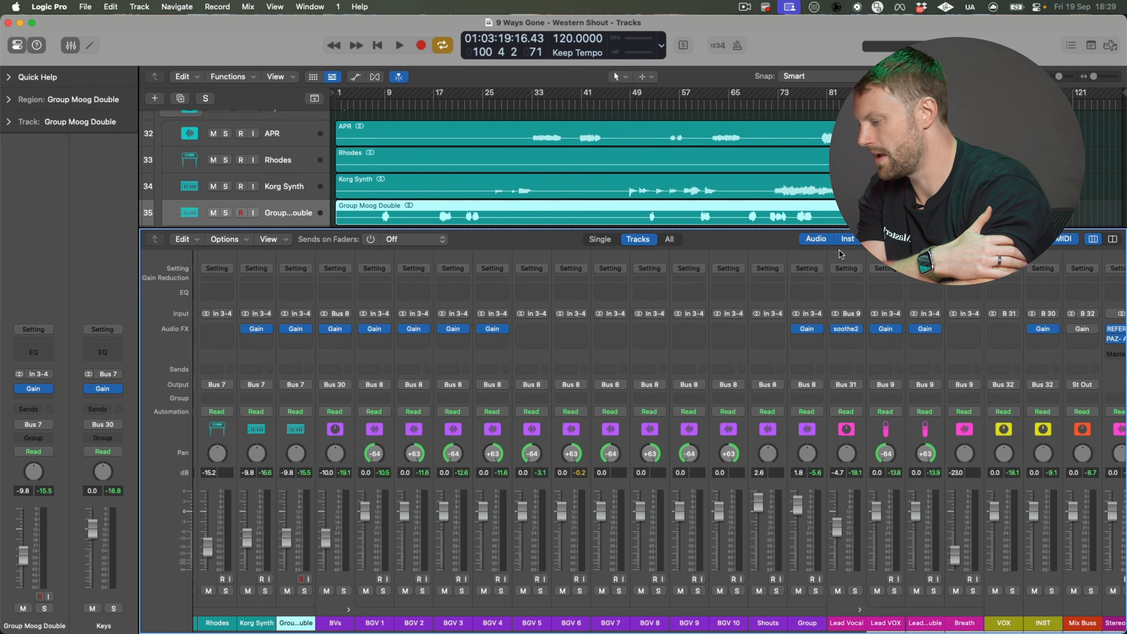
{"action": "key", "text": "x"}
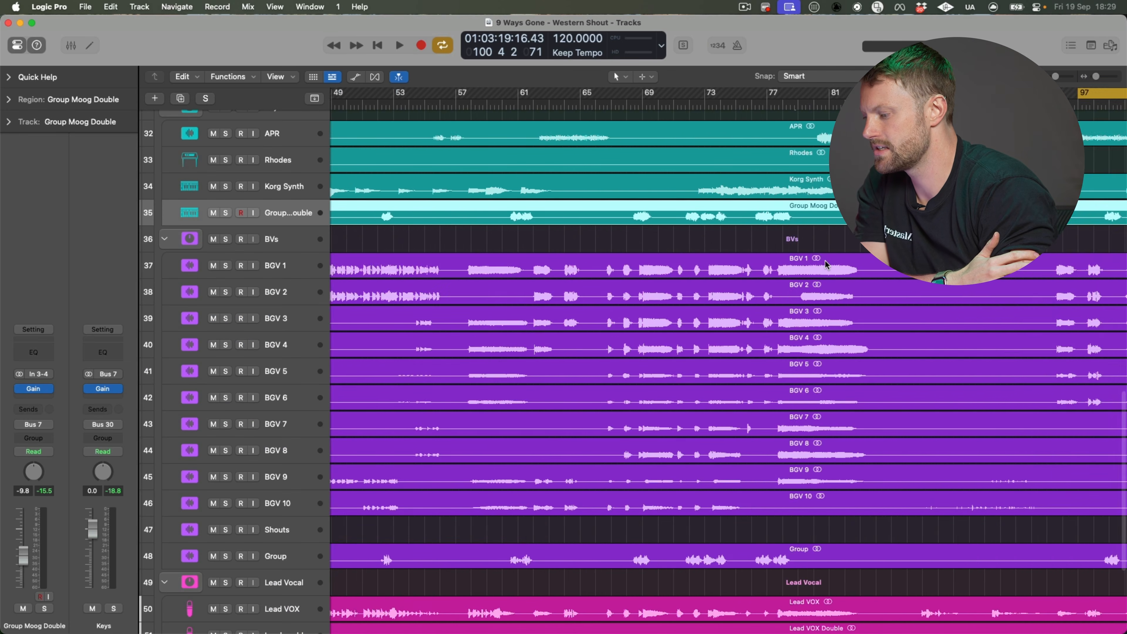
{"action": "scroll", "coordinate": [825, 264], "scroll_direction": "up", "scroll_amount": 15}
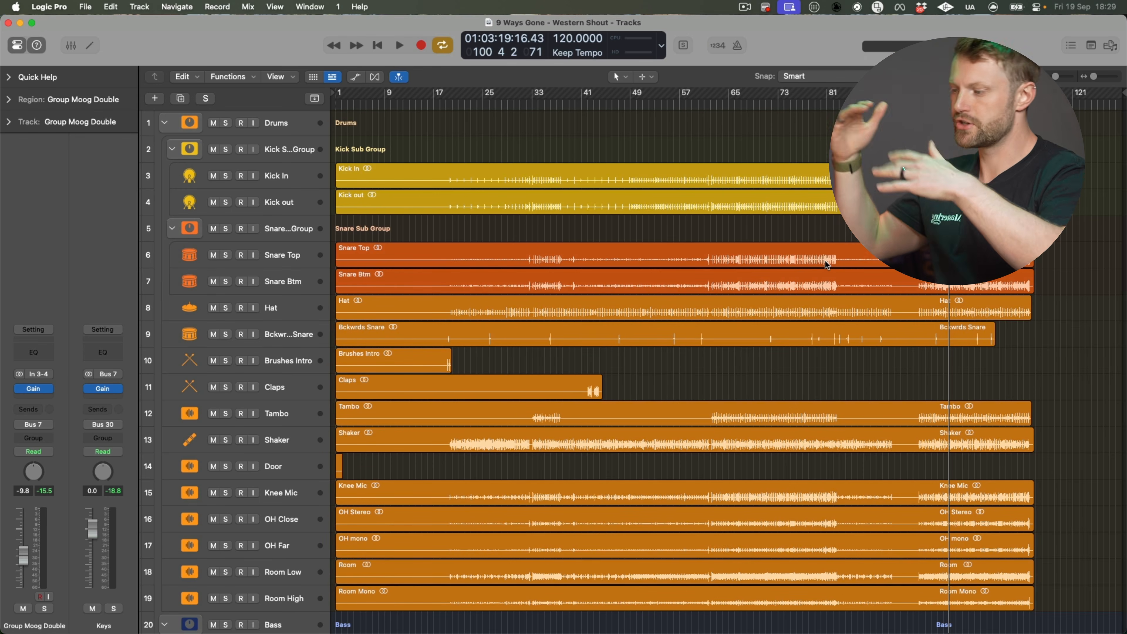
{"action": "key", "text": "super+s"}
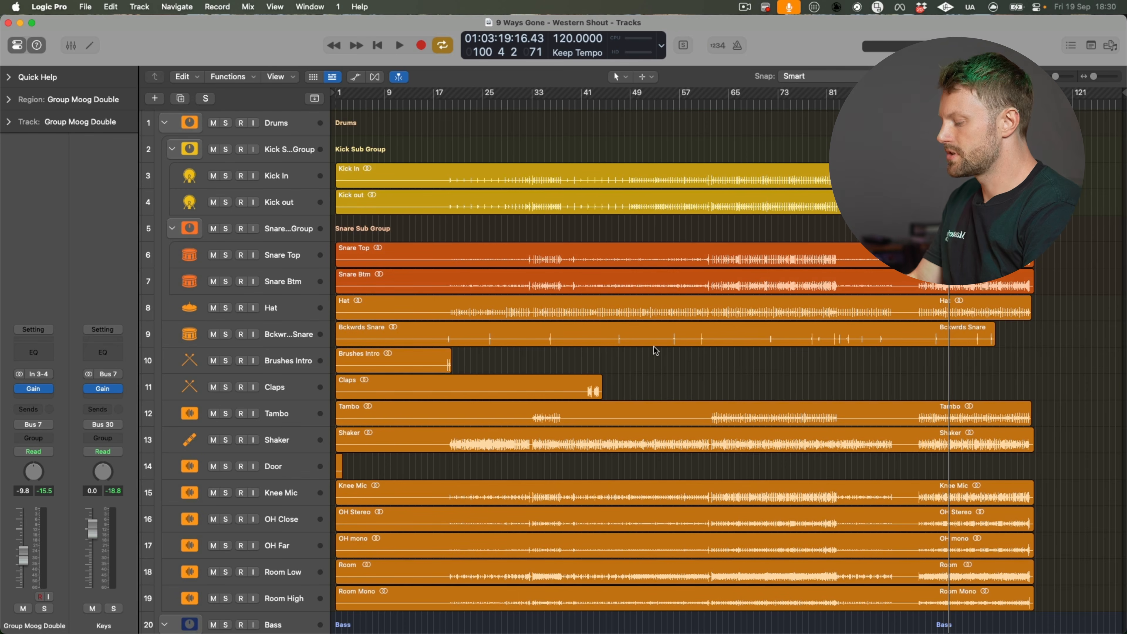
Step: Show the mixer with the Mix Buss channel selected and briefly audition the mix around bar 100
{"action": "key", "text": "x"}
{"action": "scroll", "coordinate": [690, 390], "scroll_direction": "right", "scroll_amount": 3}
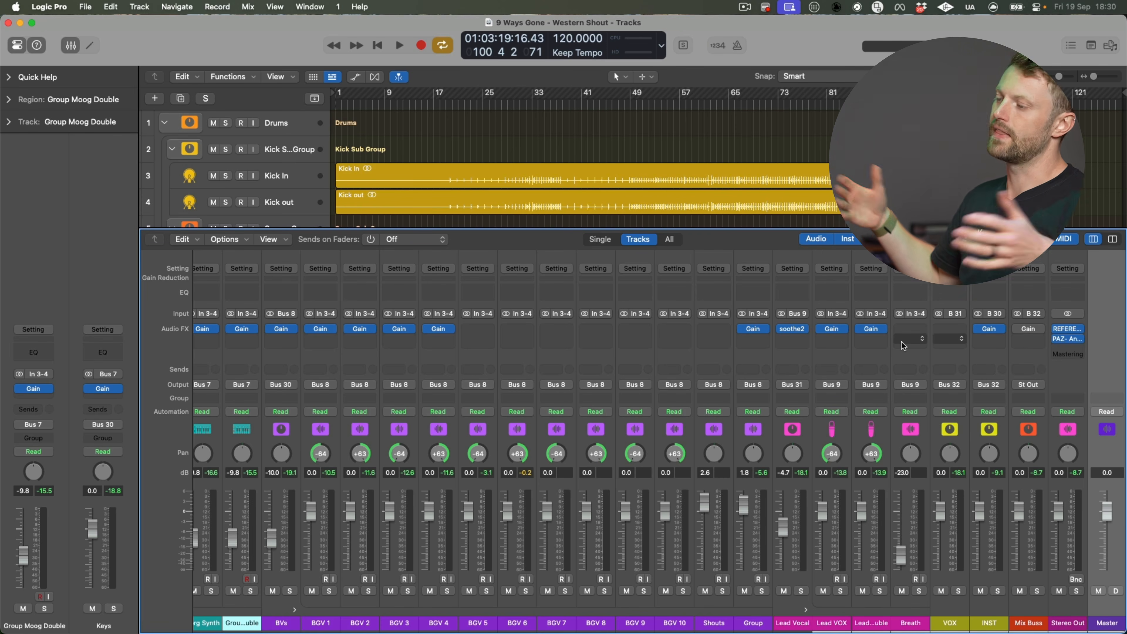
{"action": "left_click", "coordinate": [1025, 340]}
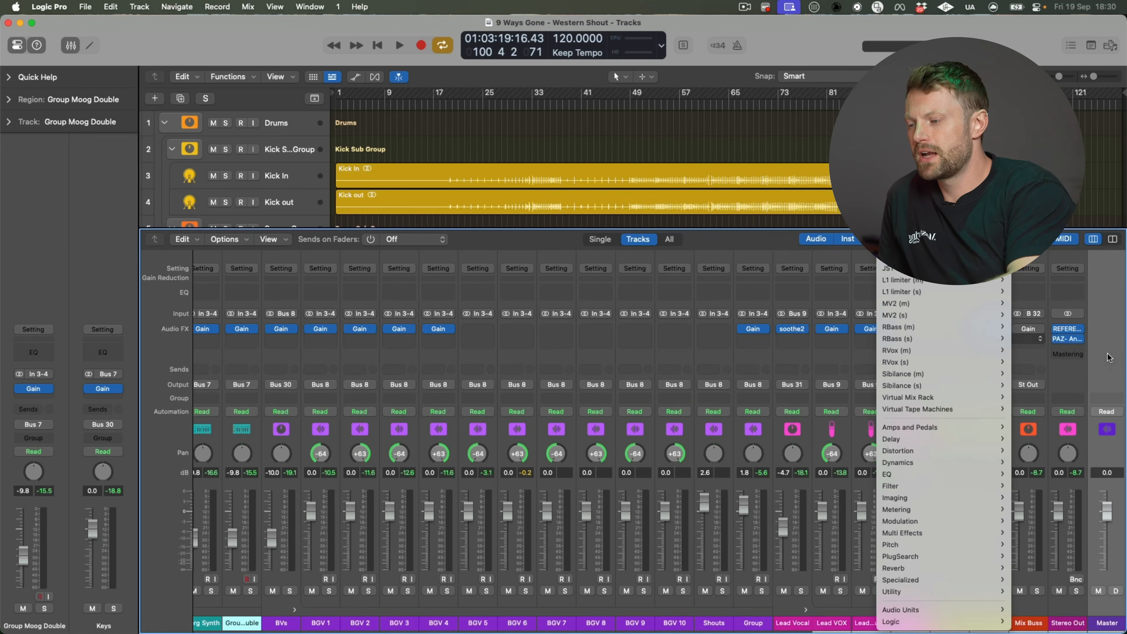
{"action": "left_click", "coordinate": [1108, 358]}
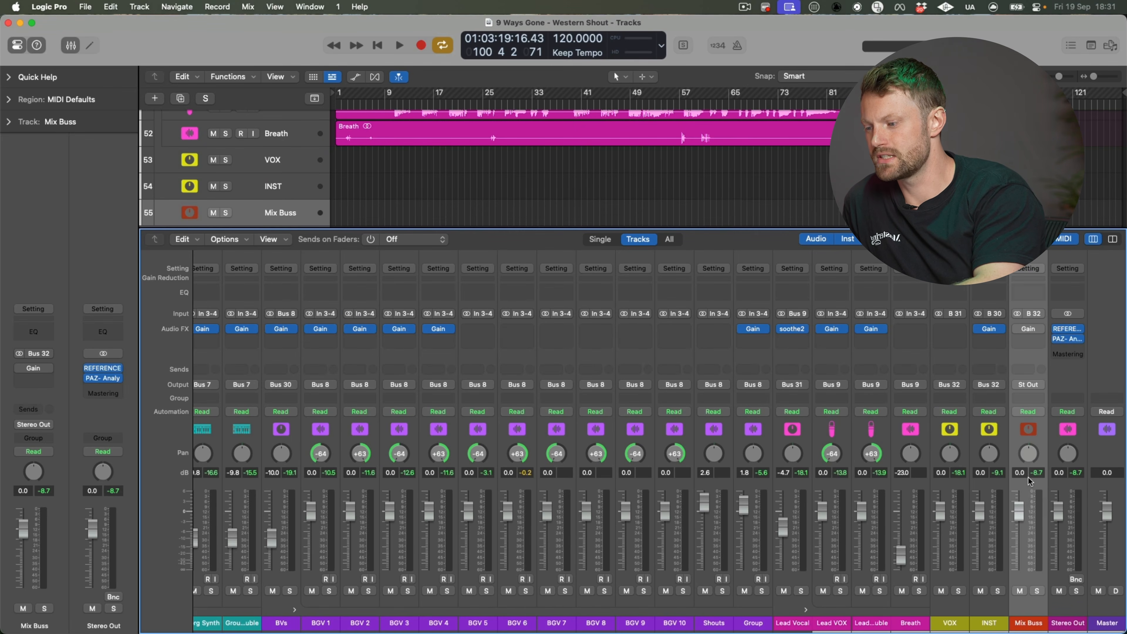
{"action": "key", "text": "space"}
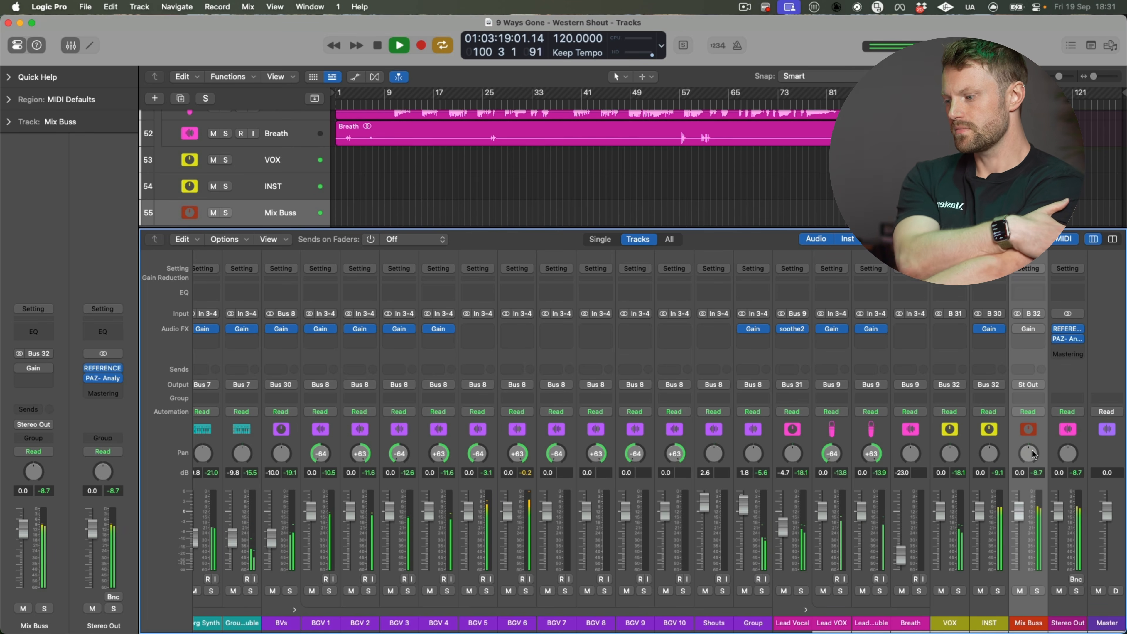
{"action": "key", "text": "space"}
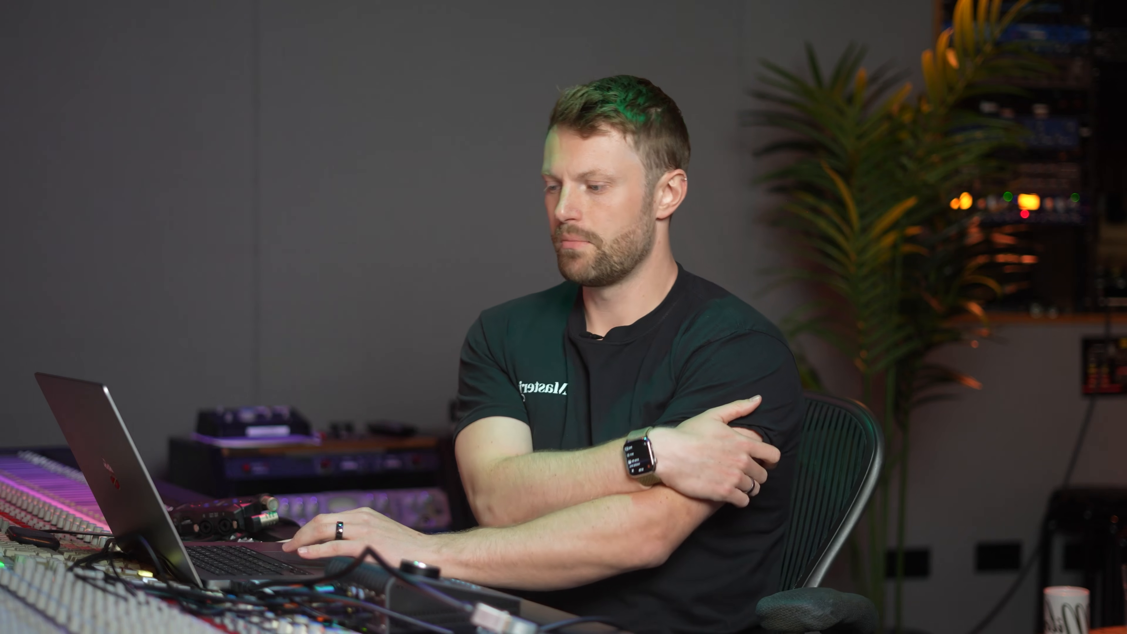
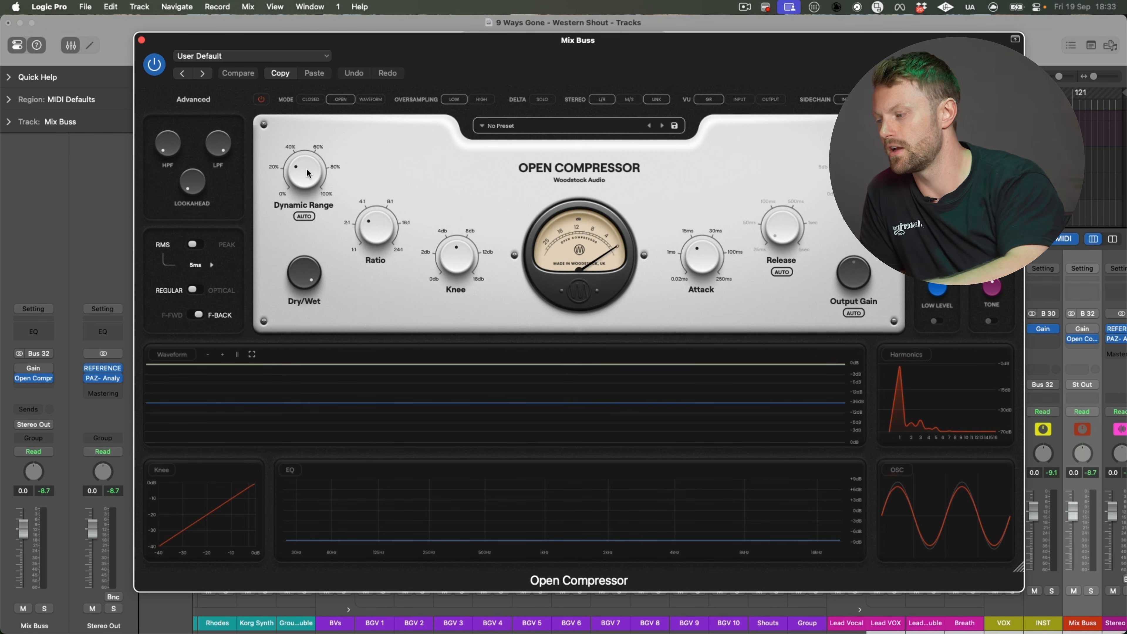
Step: Play the mix and compare it with Open Compressor on the Mix Buss bypassed and re-enabled
{"action": "key", "text": "space"}
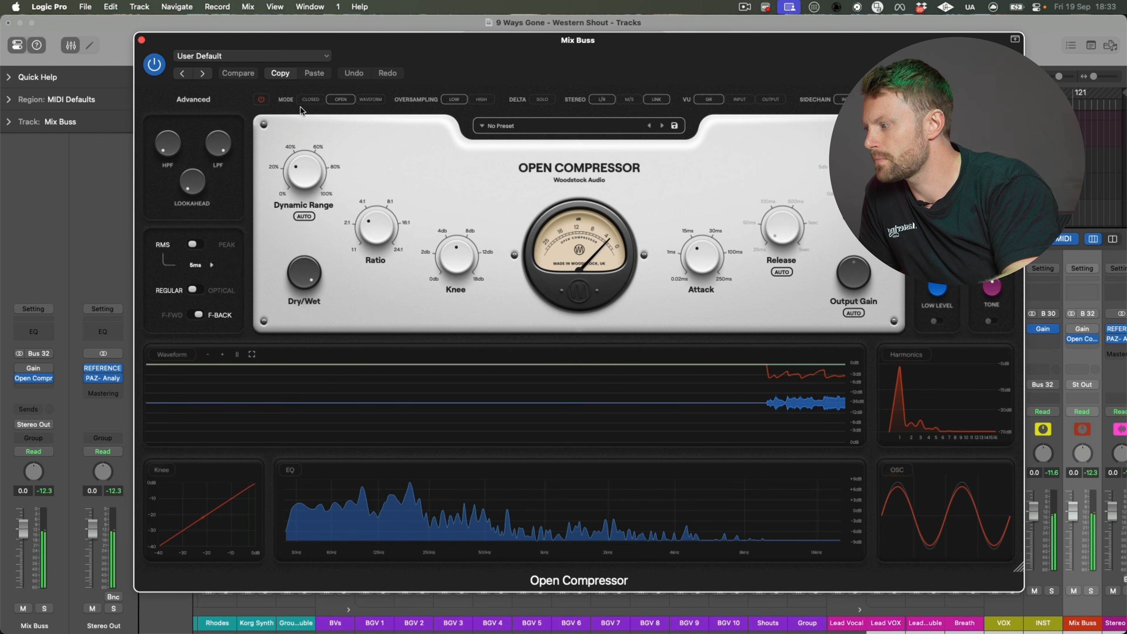
{"action": "left_click", "coordinate": [261, 99]}
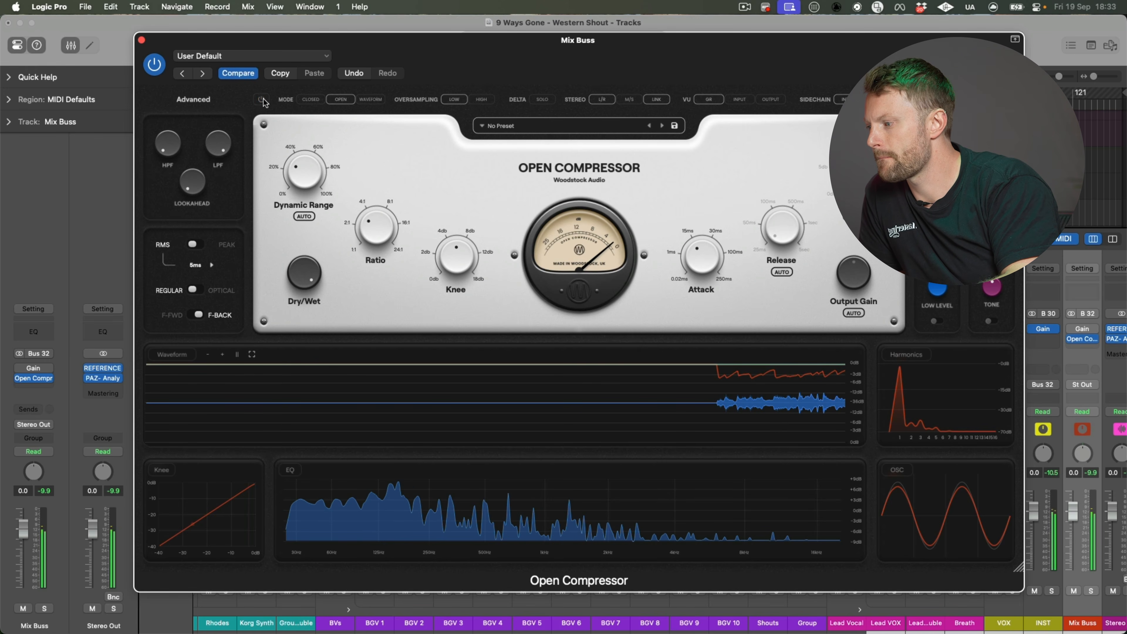
{"action": "left_click", "coordinate": [262, 100]}
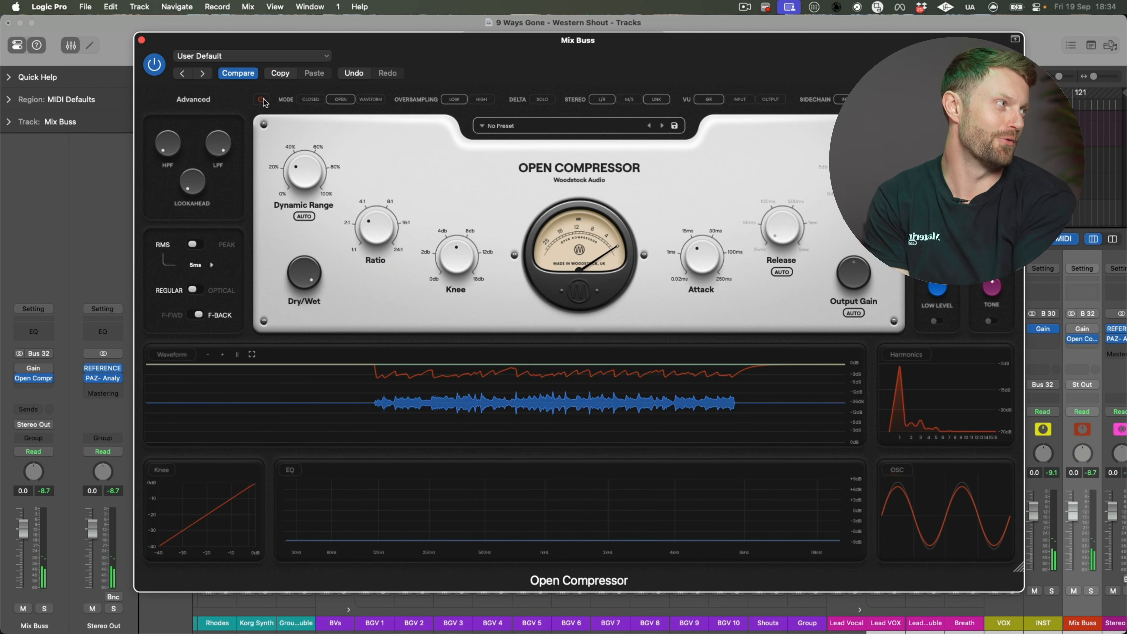
Step: Audition the mix in short passes through Open Compressor on the Mix Buss and review its detector filter controls
{"action": "left_click_drag", "start_coordinate": [797, 65], "coordinate": [788, 67]}
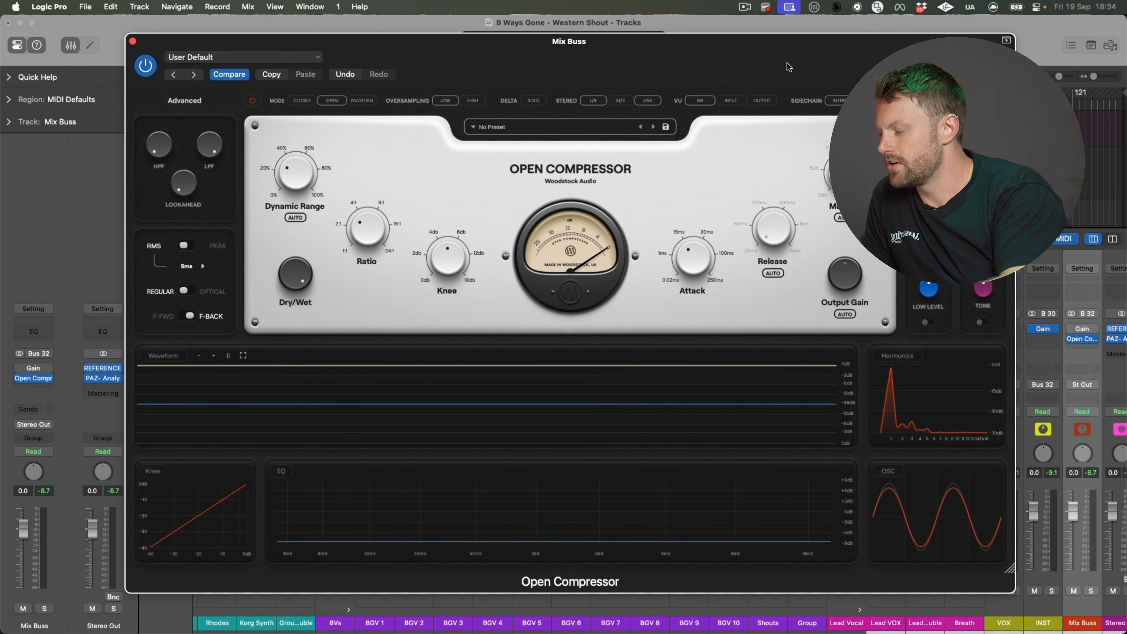
{"action": "key", "text": "space"}
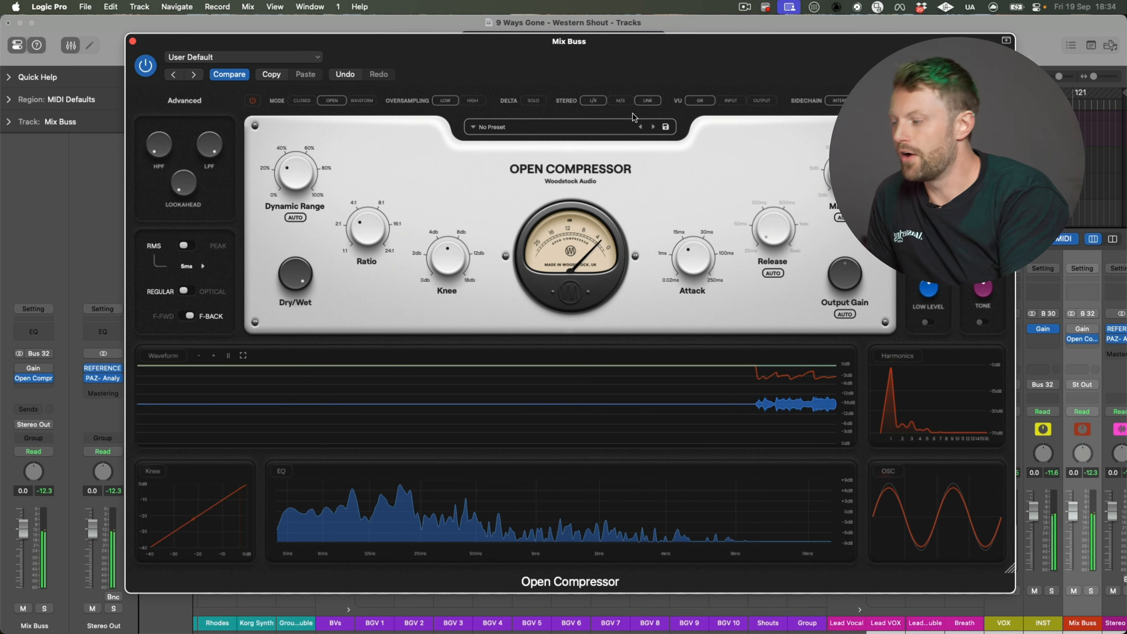
{"action": "key", "text": "space"}
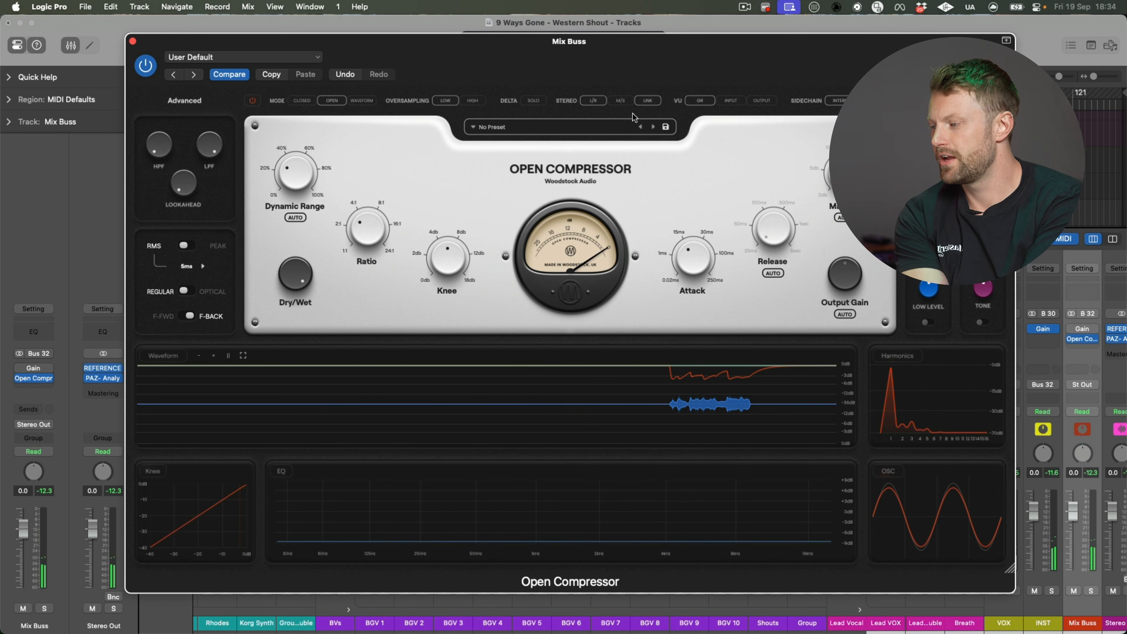
{"action": "left_click_drag", "start_coordinate": [691, 70], "coordinate": [691, 69]}
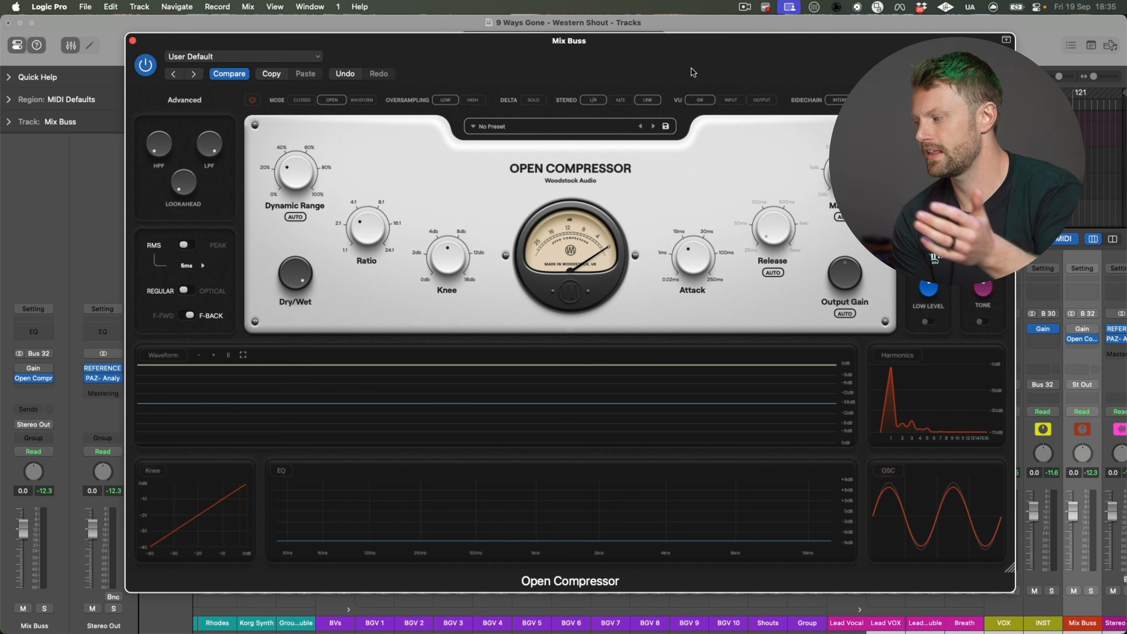
{"action": "mouse_move", "coordinate": [288, 160]}
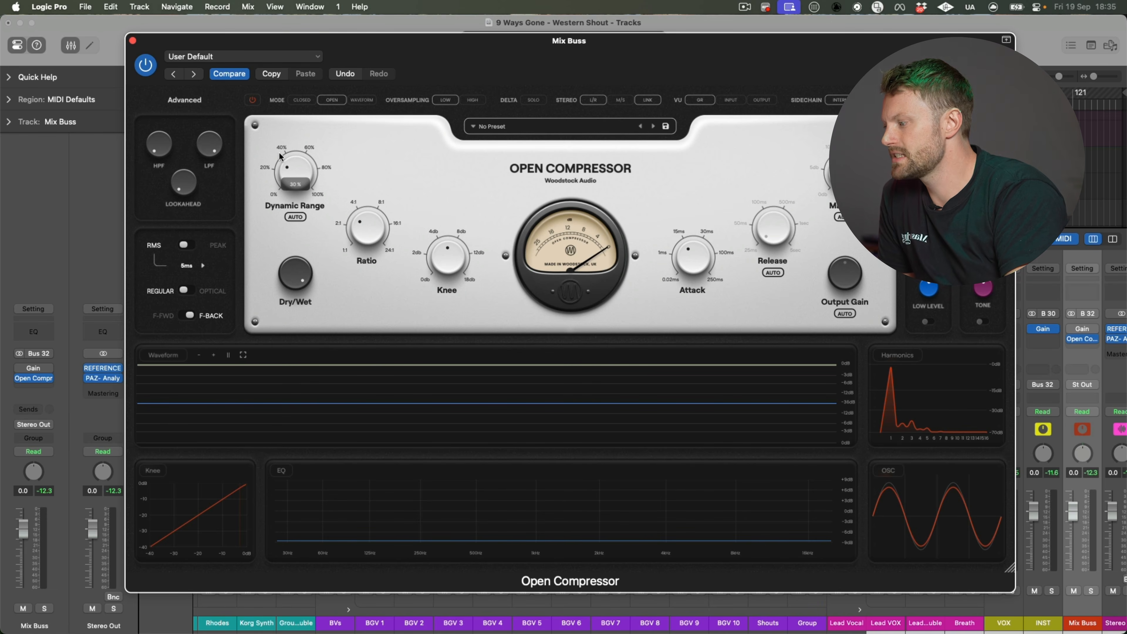
{"action": "key", "text": "space"}
{"action": "mouse_move", "coordinate": [173, 154]}
{"action": "left_click_drag", "start_coordinate": [174, 154], "coordinate": [151, 117]}
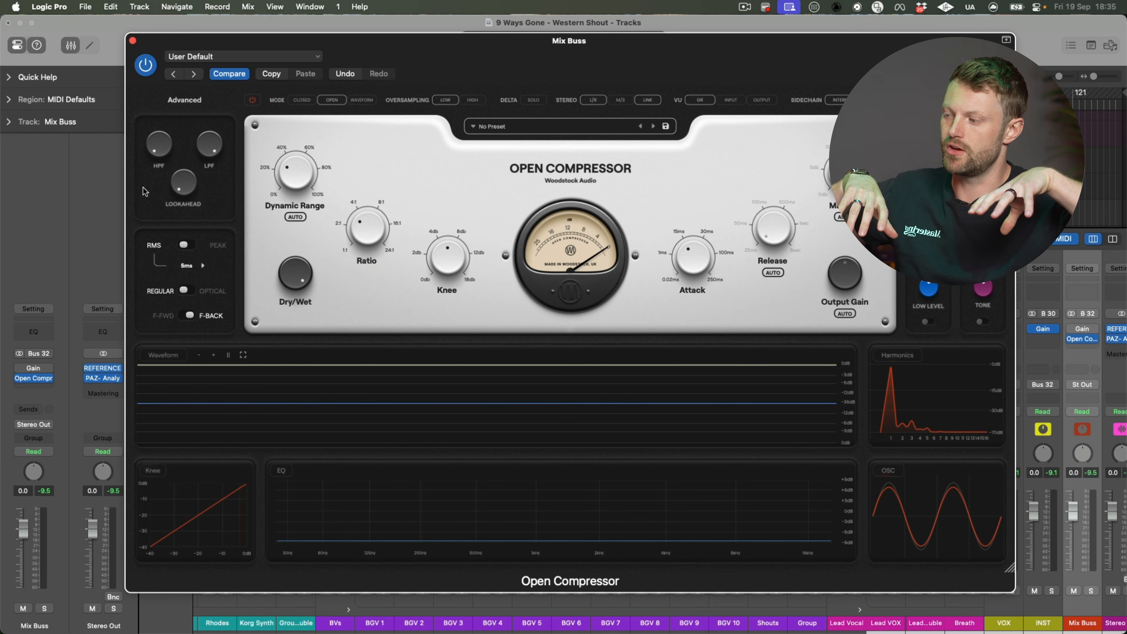
{"action": "left_click_drag", "start_coordinate": [526, 73], "coordinate": [523, 74]}
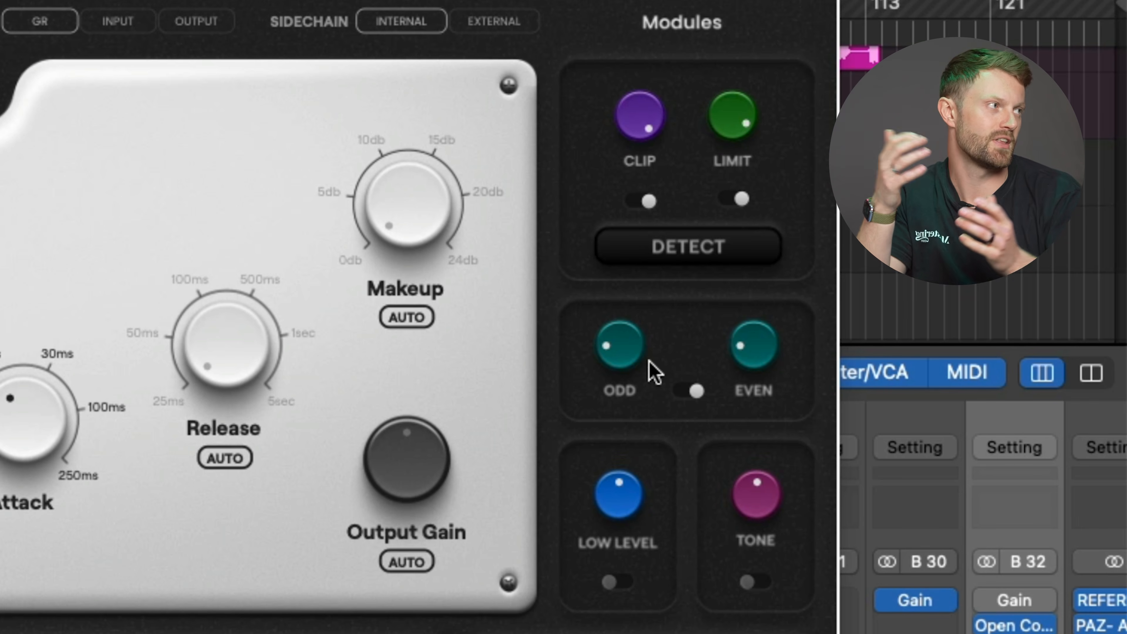
Step: Examine Open Compressor's harmonics modules and browse its preset list
{"action": "mouse_move", "coordinate": [761, 358]}
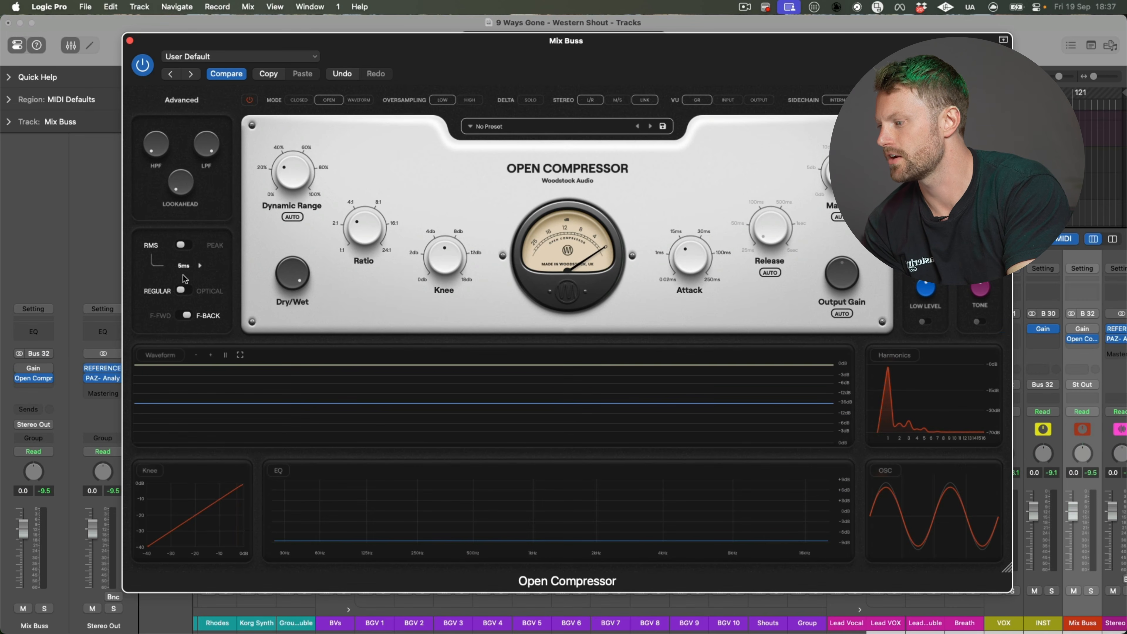
{"action": "left_click", "coordinate": [497, 125]}
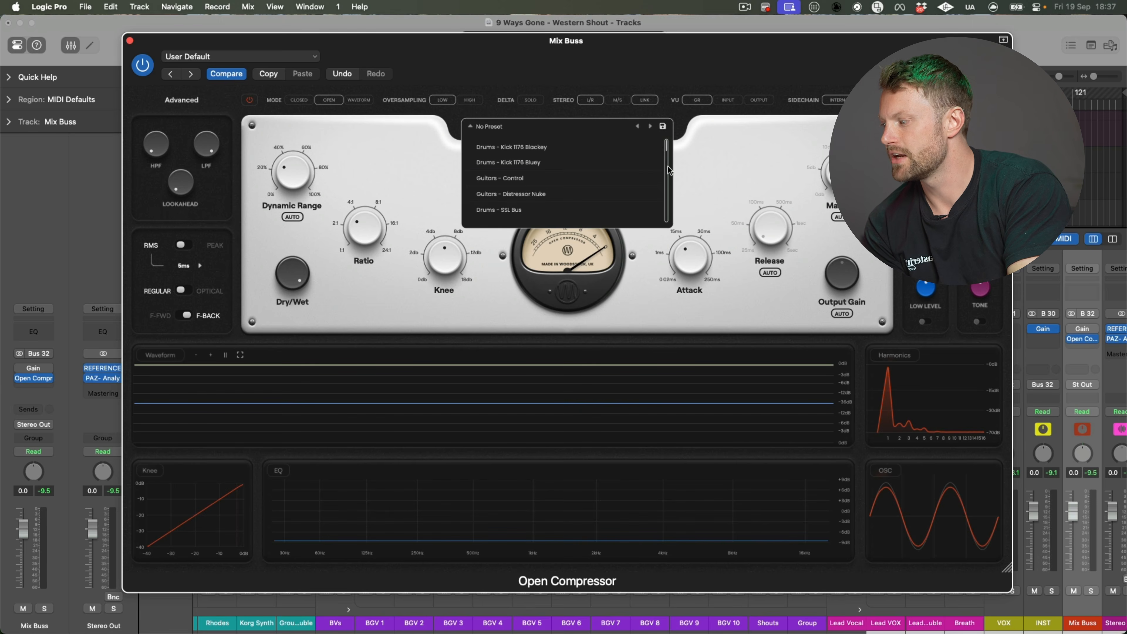
{"action": "scroll", "coordinate": [667, 148], "scroll_direction": "up", "scroll_amount": 3}
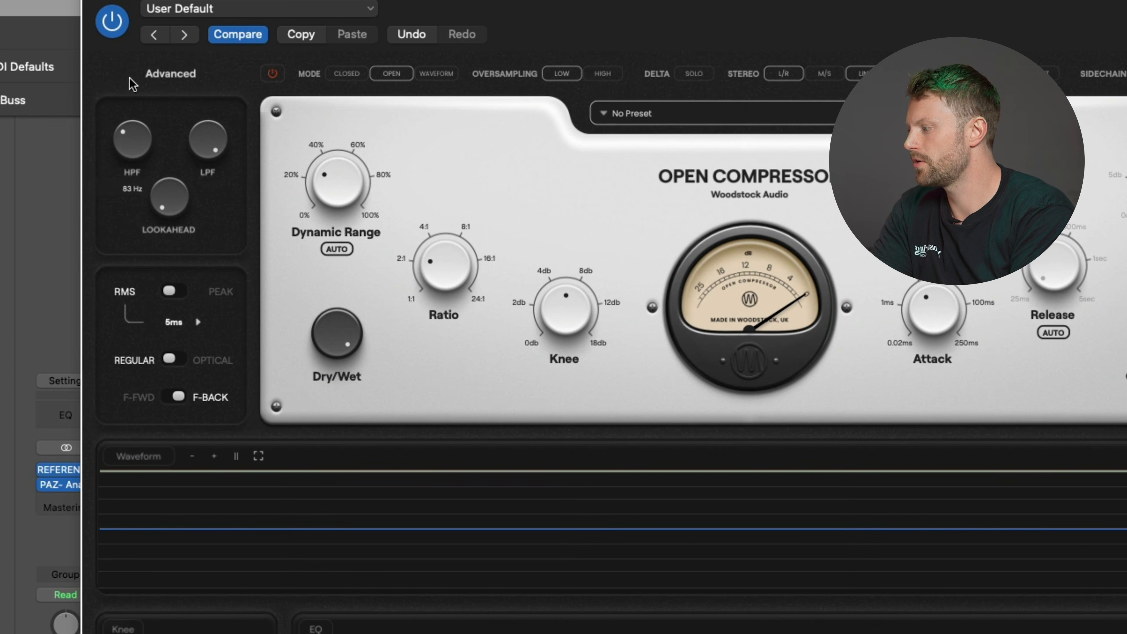
Step: Return Open Compressor's HPF to 20 Hz
{"action": "left_click_drag", "start_coordinate": [145, 138], "coordinate": [133, 201]}
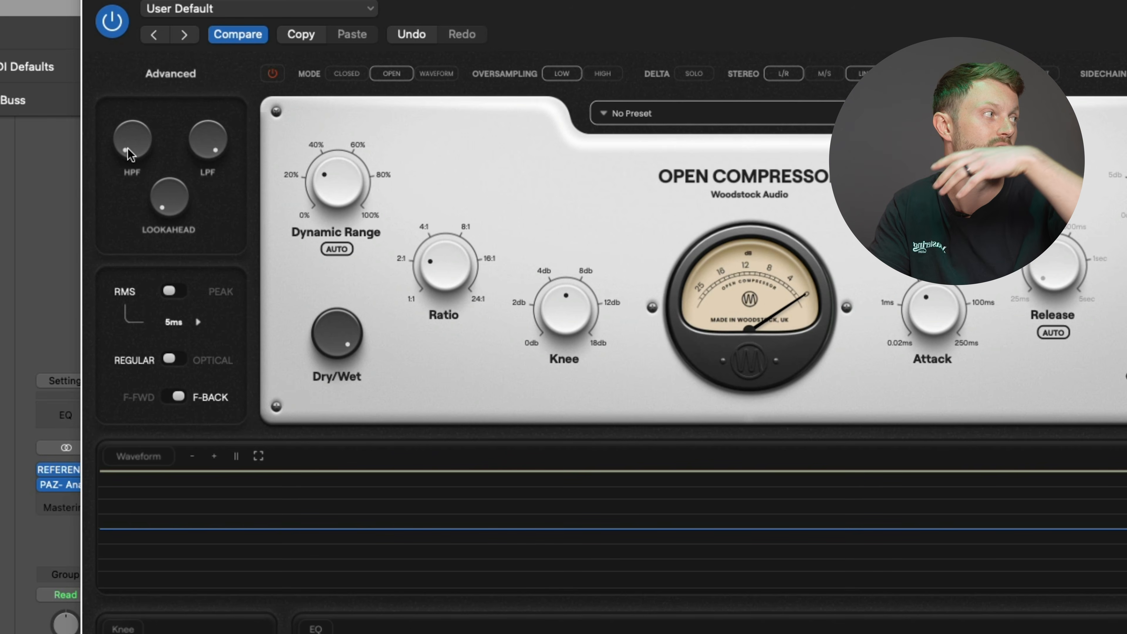
{"action": "mouse_move", "coordinate": [128, 155]}
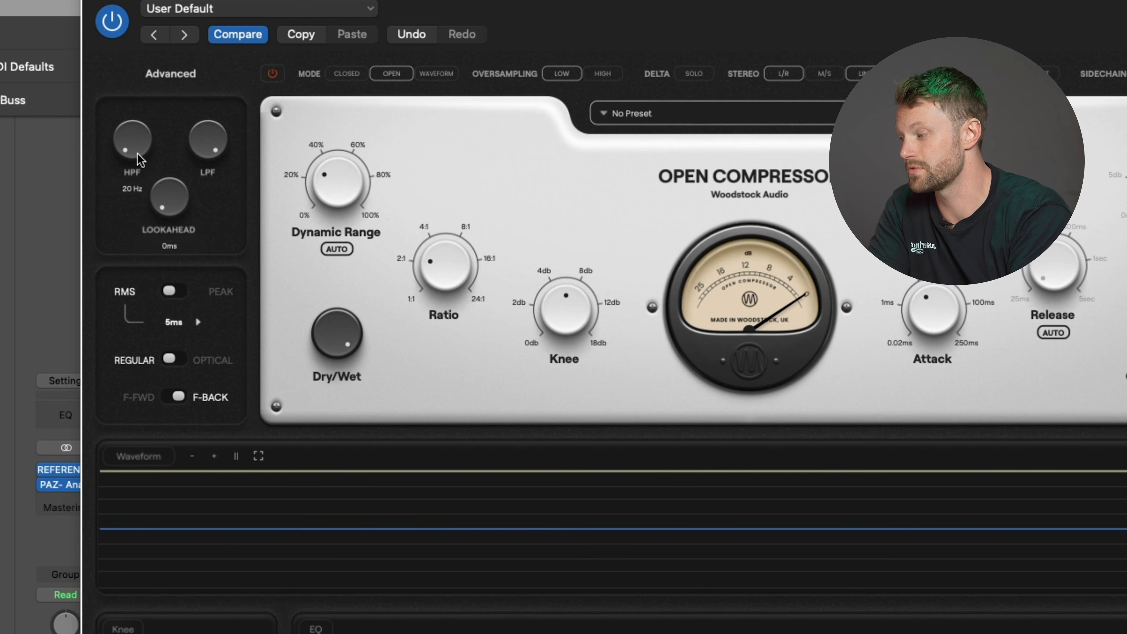
{"action": "left_click_drag", "start_coordinate": [722, 8], "coordinate": [708, 8]}
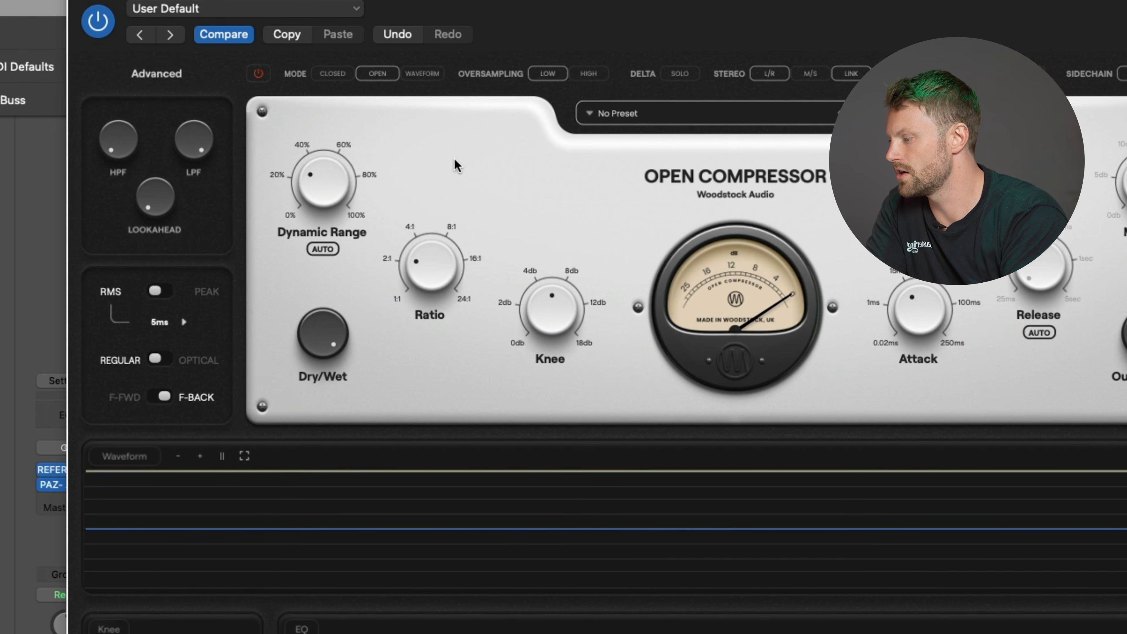
Step: Try Open Compressor's HPF at 100 Hz, and reset it to its default
{"action": "mouse_move", "coordinate": [104, 146]}
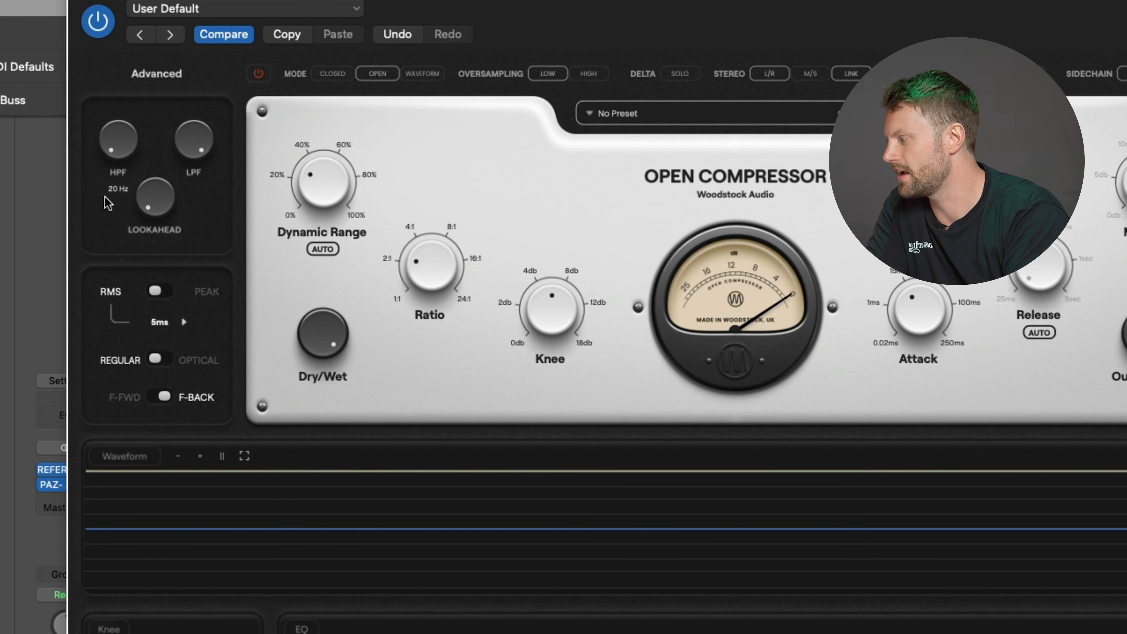
{"action": "double_click", "coordinate": [116, 153]}
{"action": "type", "text": "10"}
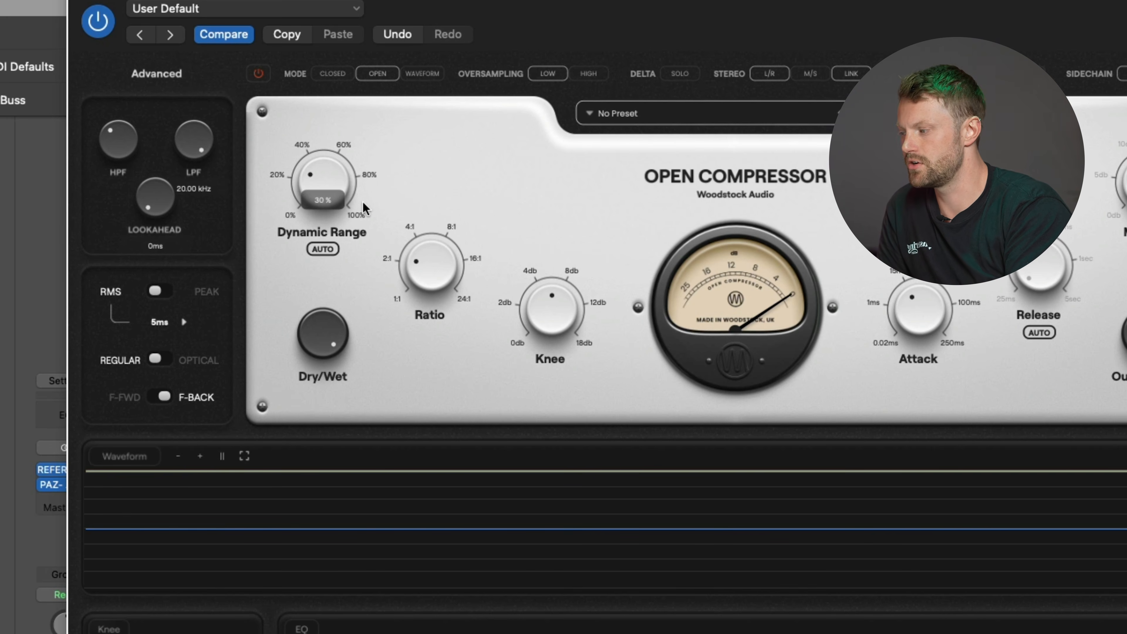
{"action": "left_click", "coordinate": [126, 143], "text": "alt"}
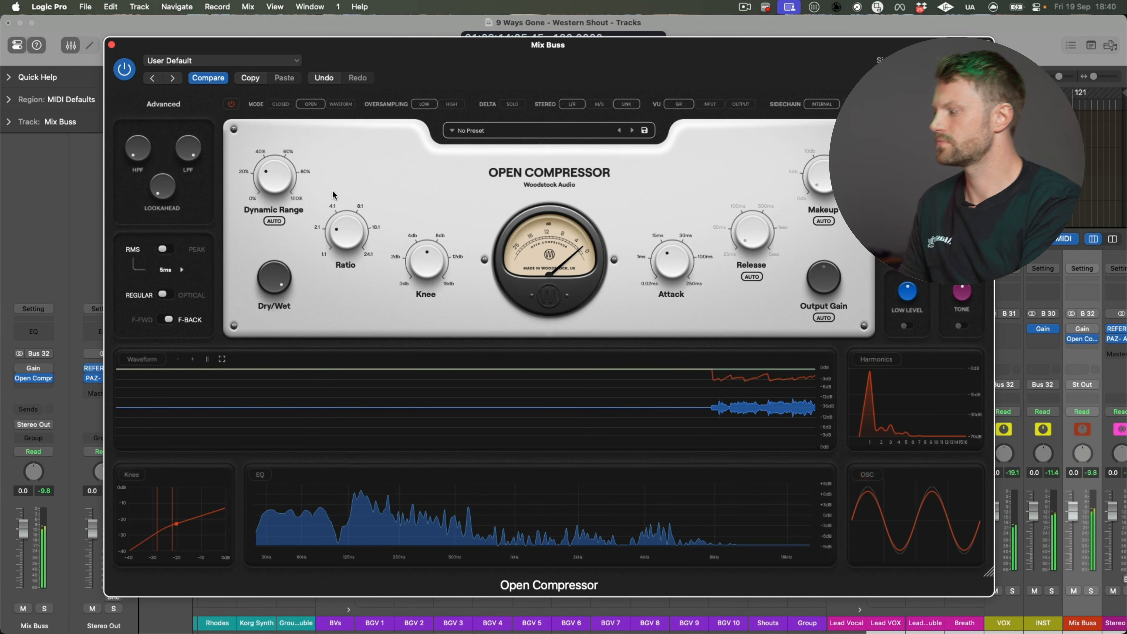
Step: Compare the playing mix with Open Compressor's HPF at 100 Hz against its default setting
{"action": "double_click", "coordinate": [144, 151]}
{"action": "type", "text": "100"}
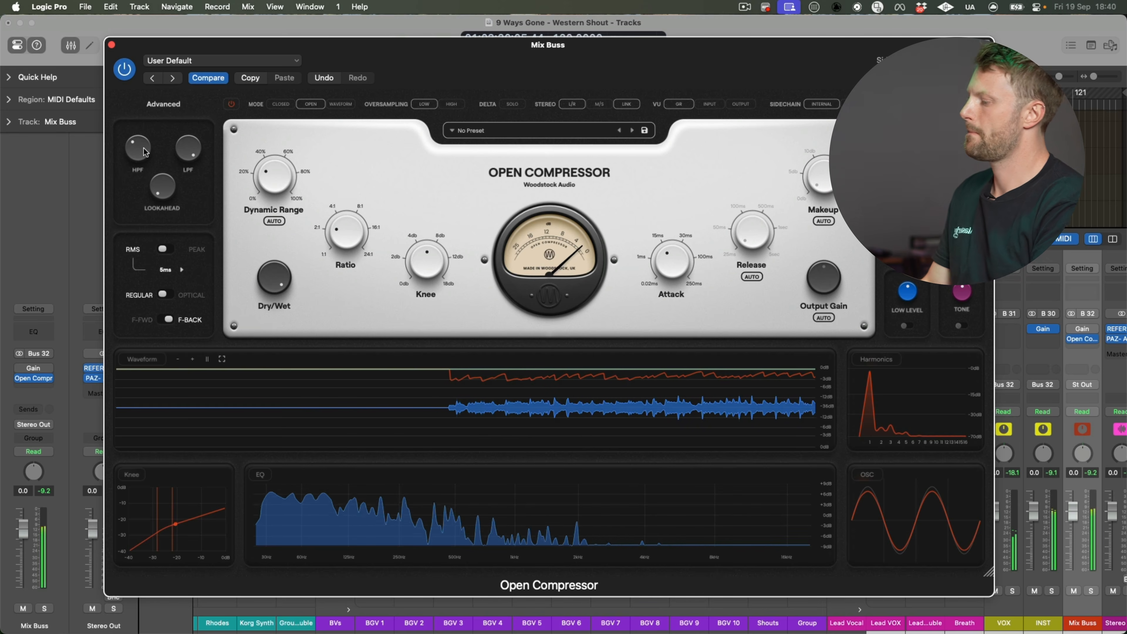
{"action": "left_click", "coordinate": [144, 152], "text": "alt"}
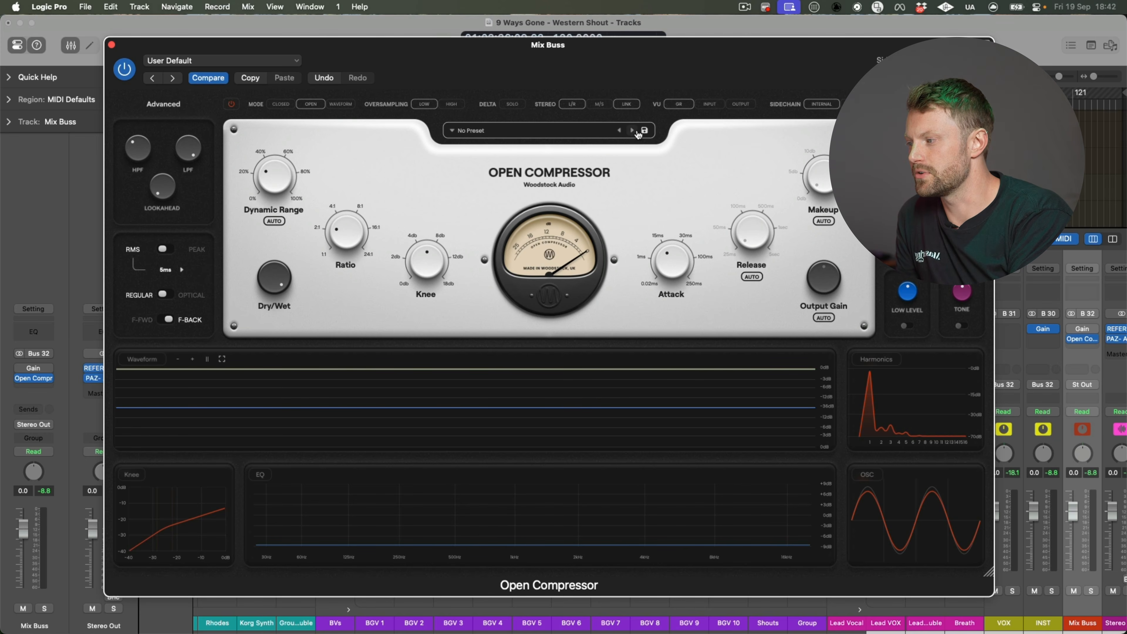
{"action": "left_click_drag", "start_coordinate": [679, 52], "coordinate": [682, 51]}
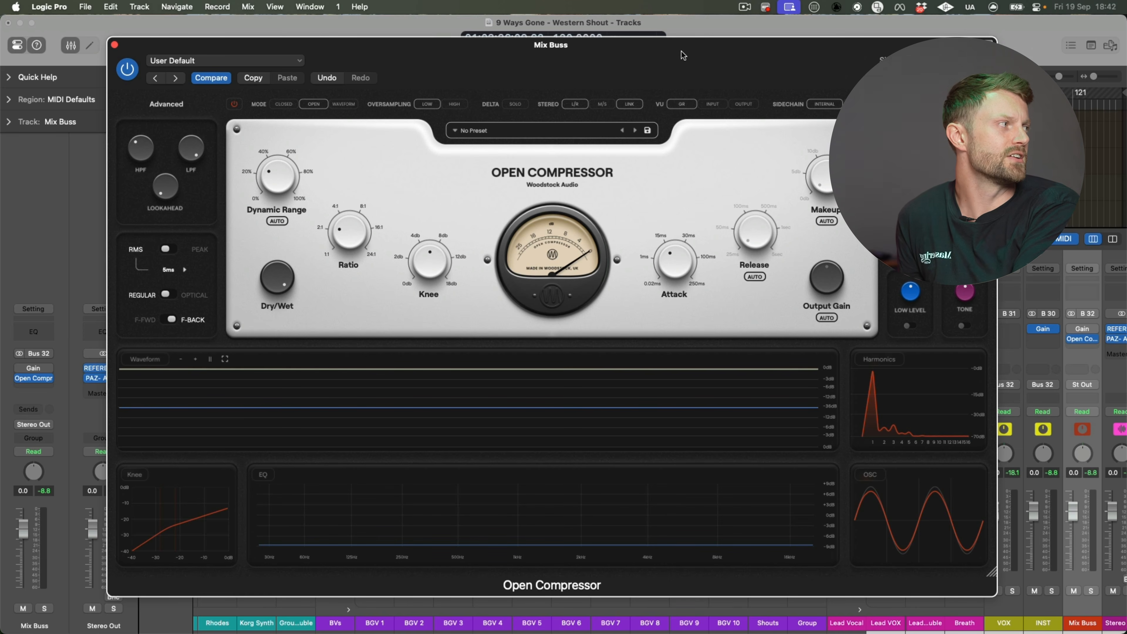
Step: Replay the mix while alternating Open Compressor's HPF between 20 Hz and 100 Hz to hear the difference
{"action": "mouse_move", "coordinate": [137, 151]}
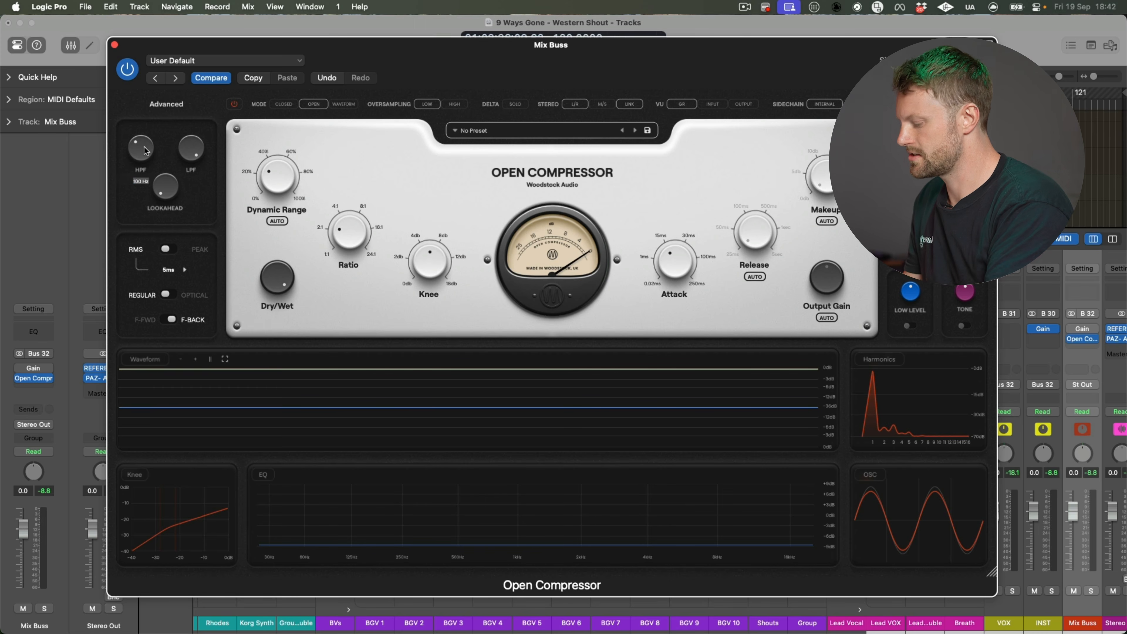
{"action": "key", "text": "space"}
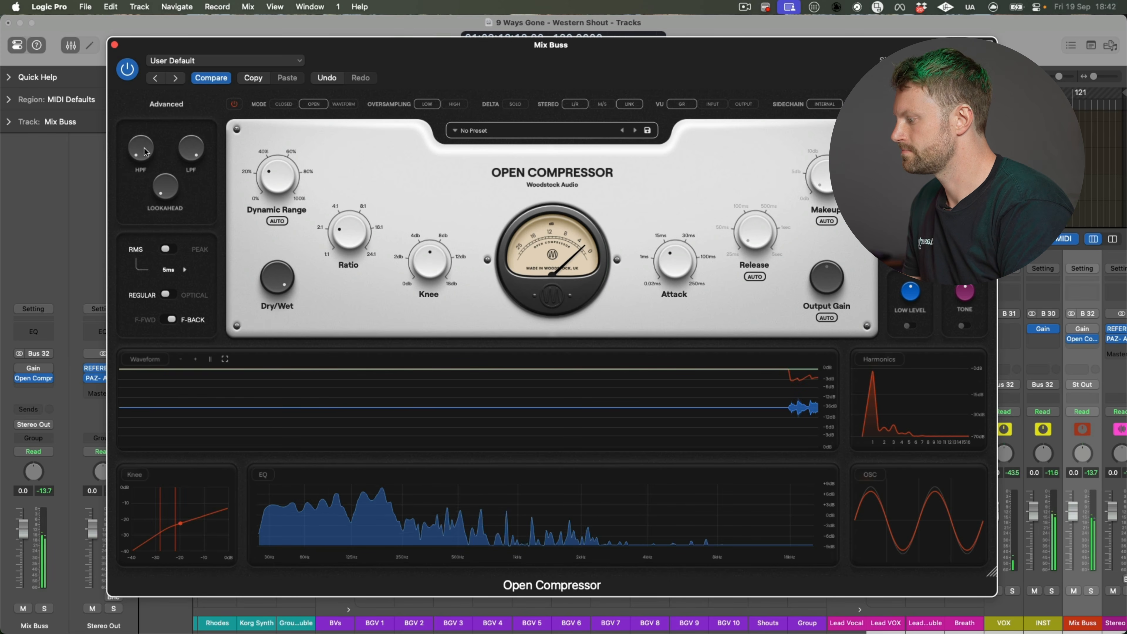
{"action": "left_click", "coordinate": [146, 152]}
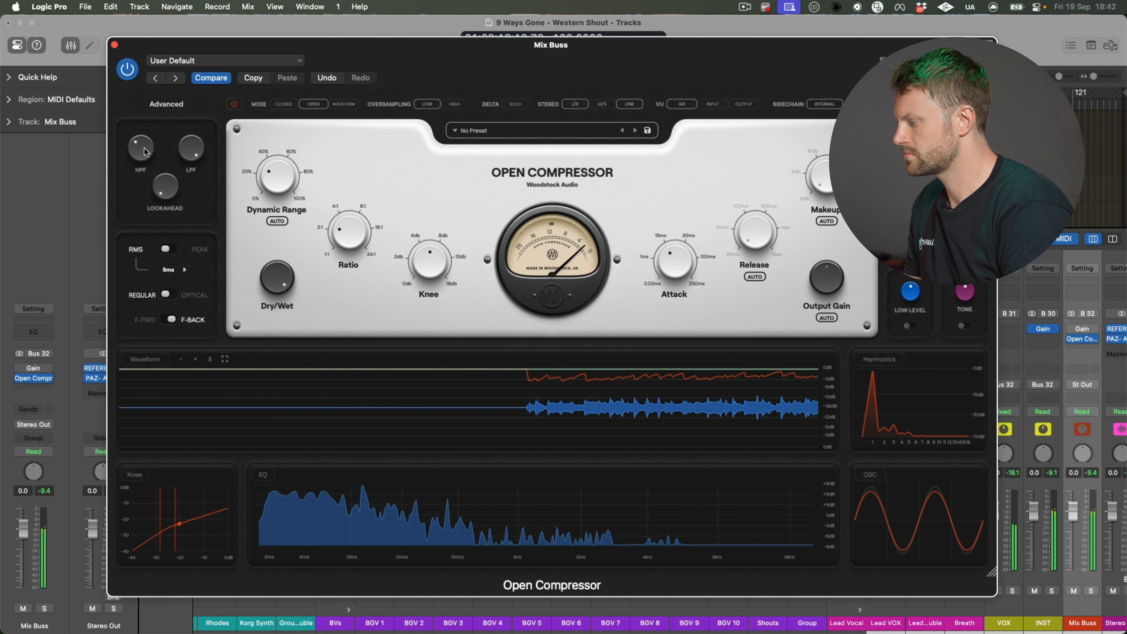
{"action": "double_click", "coordinate": [144, 148]}
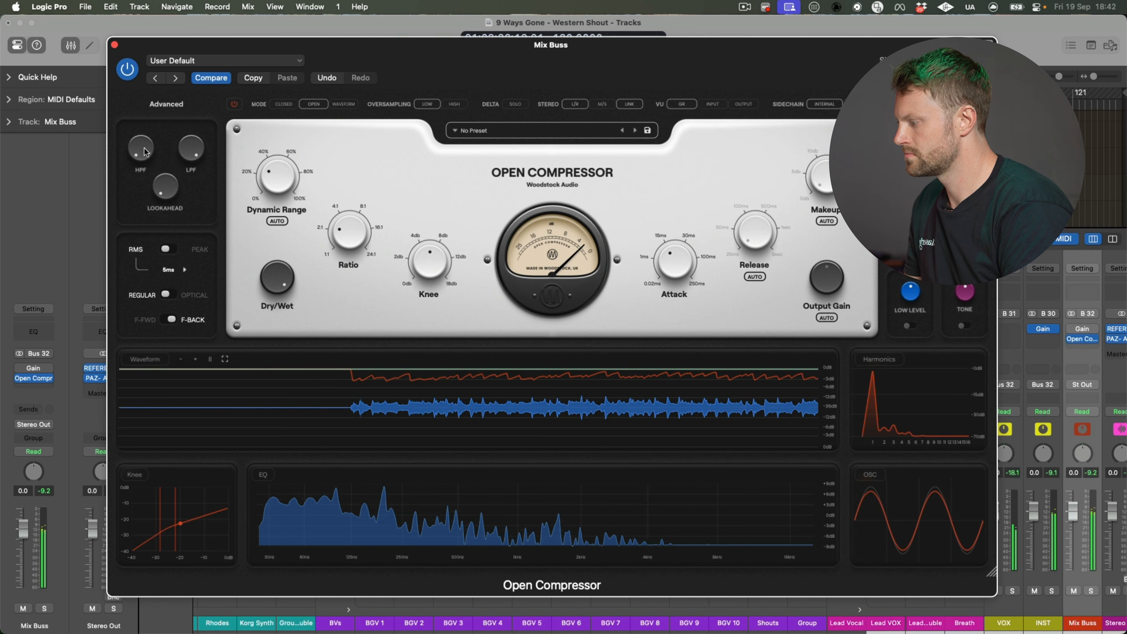
{"action": "scroll", "coordinate": [144, 151], "scroll_direction": "up", "scroll_amount": 3}
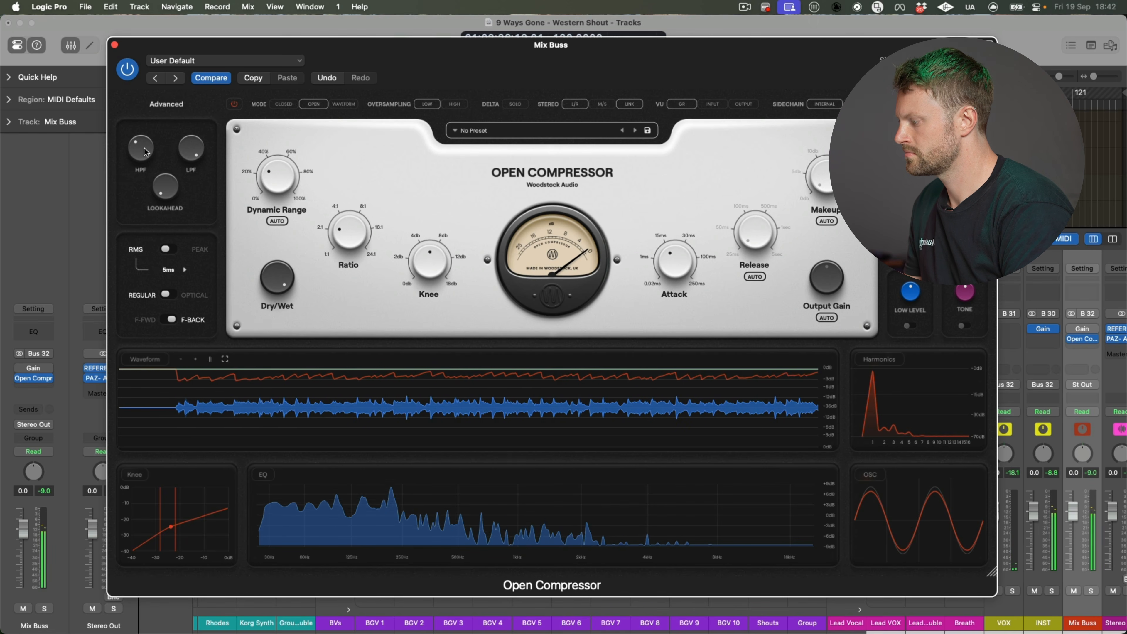
{"action": "scroll", "coordinate": [144, 150], "scroll_direction": "up", "scroll_amount": 1}
{"action": "scroll", "coordinate": [144, 150], "scroll_direction": "down", "scroll_amount": 3}
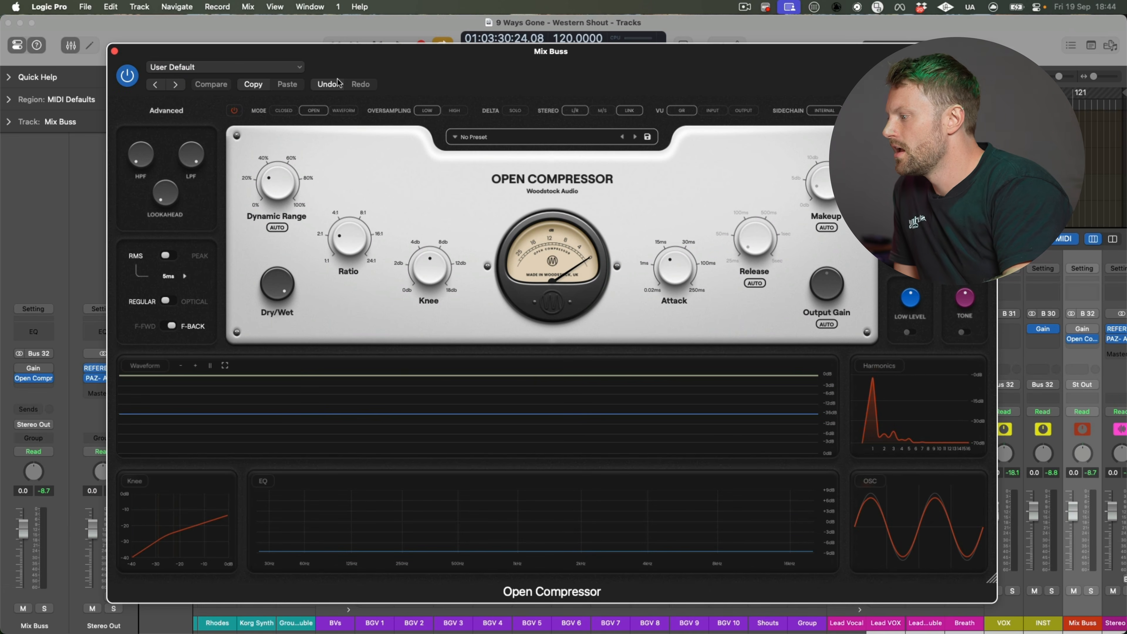
Step: Play the mix from around bar 97 and set the HPF to 100 Hz in the Mix Buss Open Compressor
{"action": "left_click", "coordinate": [114, 52]}
{"action": "key", "text": "space"}
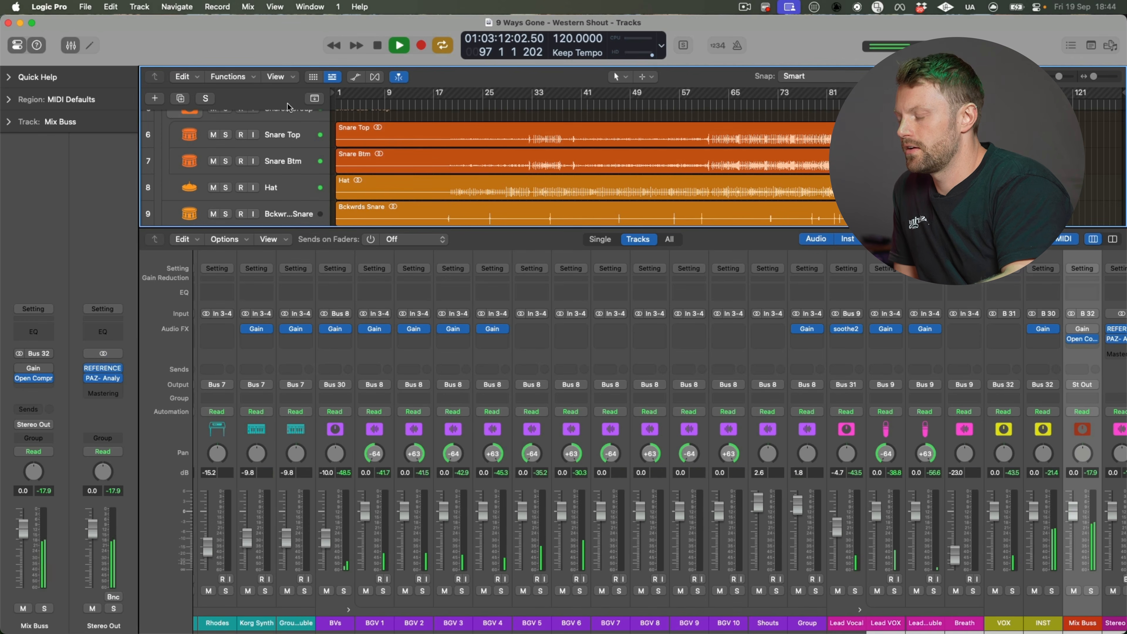
{"action": "scroll", "coordinate": [977, 346], "scroll_direction": "right", "scroll_amount": 2}
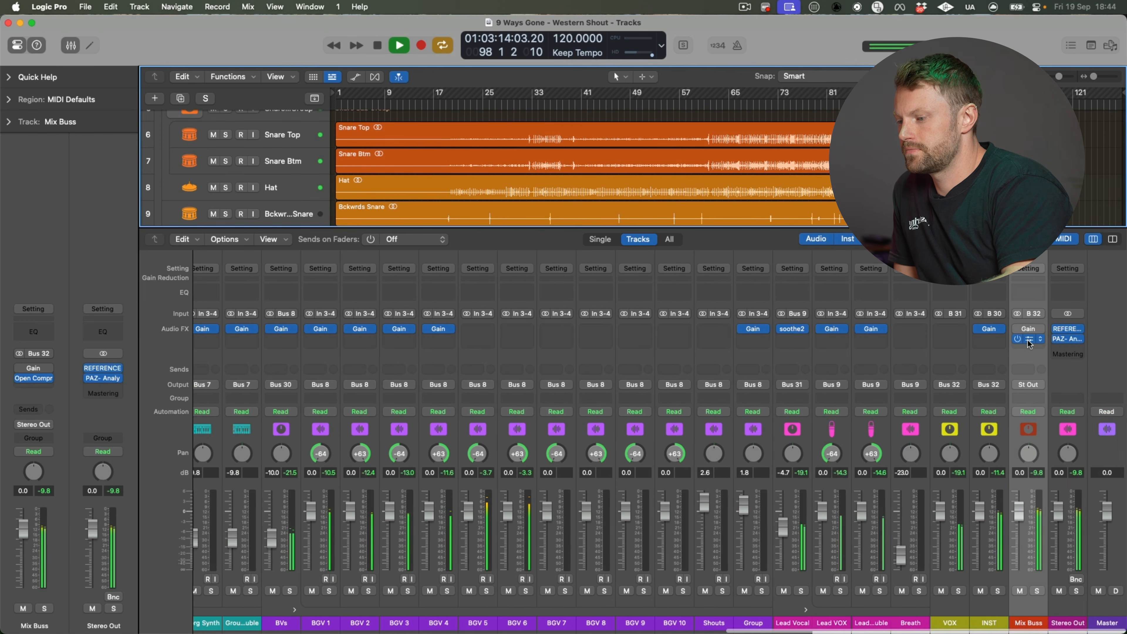
{"action": "left_click", "coordinate": [1029, 342]}
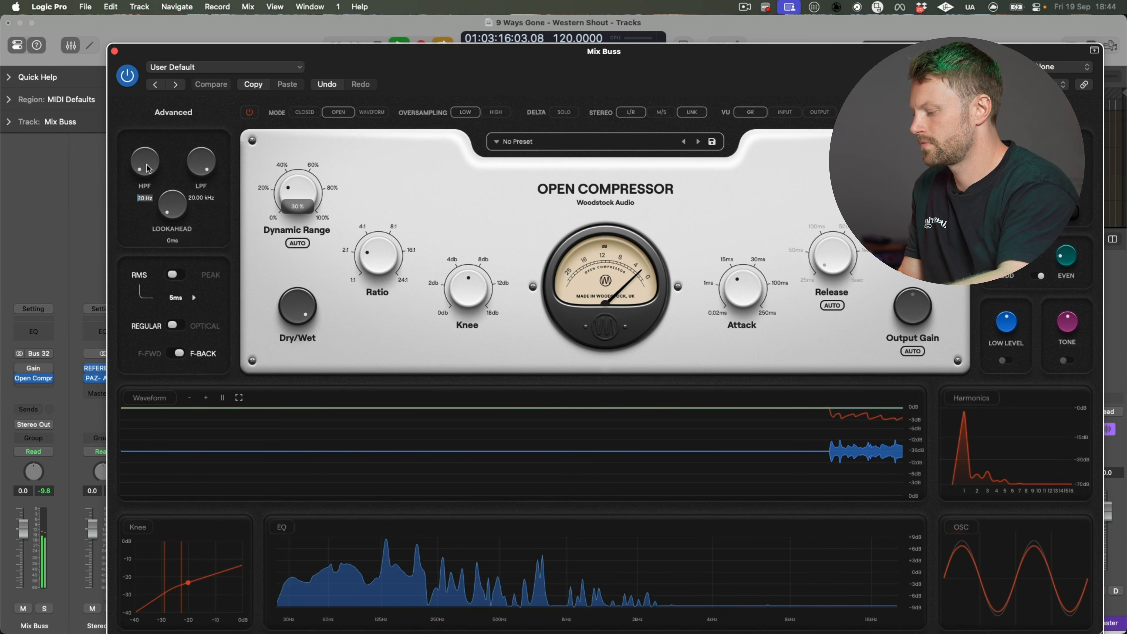
{"action": "left_click_drag", "start_coordinate": [147, 179], "coordinate": [149, 168]}
{"action": "left_click_drag", "start_coordinate": [479, 73], "coordinate": [450, 54]}
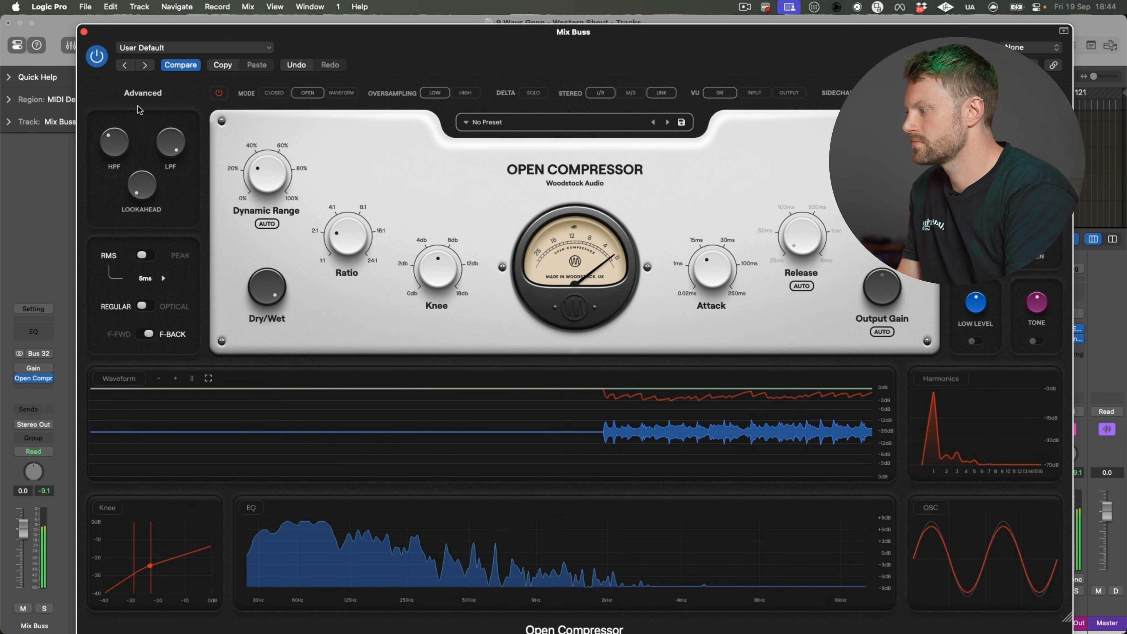
Step: Reset the HPF to its default for comparison, and set it back to 100 Hz
{"action": "double_click", "coordinate": [121, 145]}
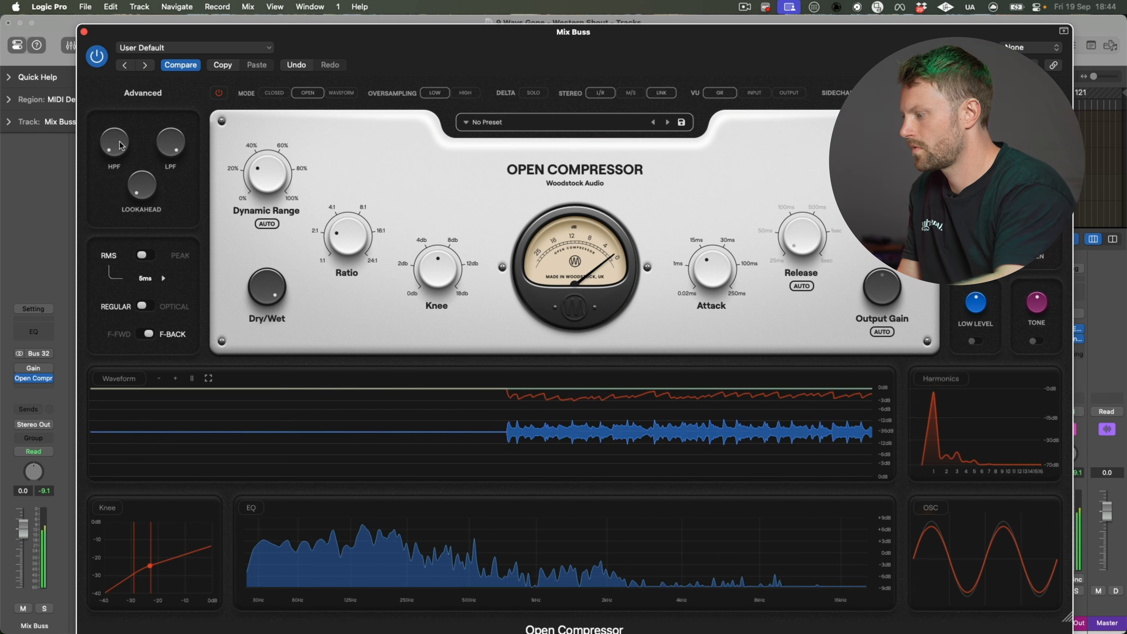
{"action": "double_click", "coordinate": [121, 145]}
{"action": "type", "text": "100"}
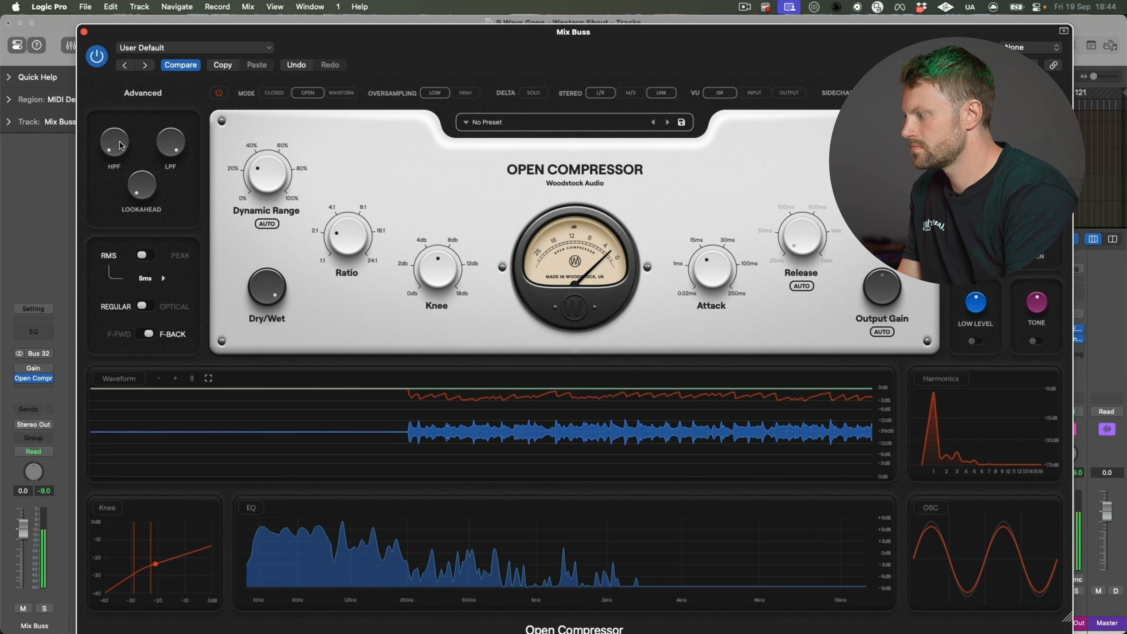
{"action": "key", "text": "Return"}
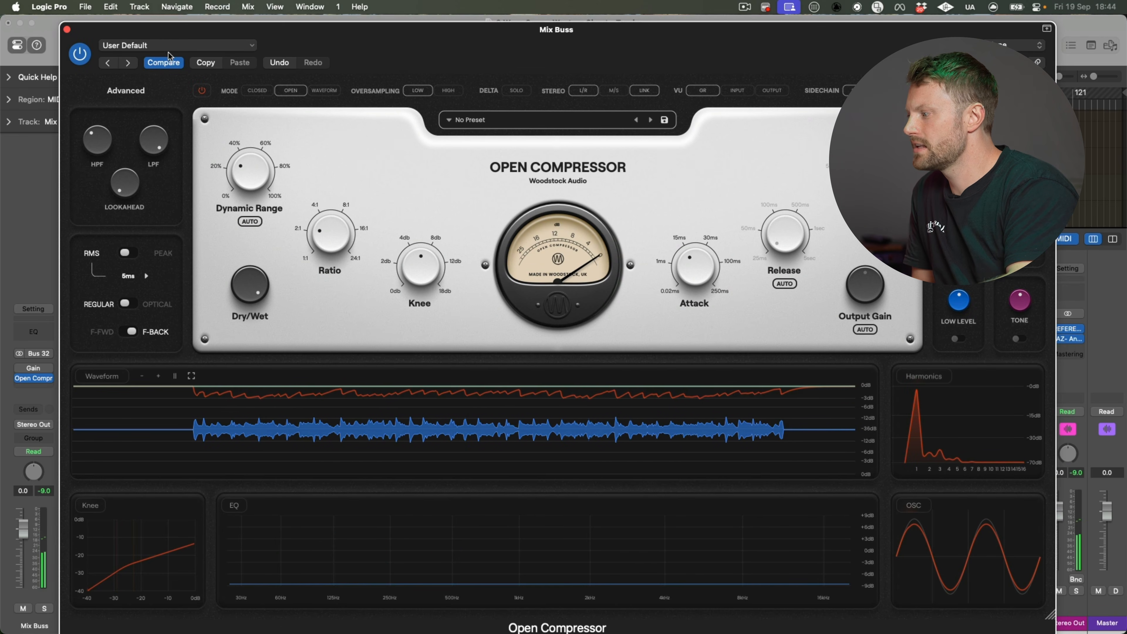
Step: Close Open Compressor, hide the mixer, and play the arrangement from around bar 49
{"action": "key", "text": "super+w"}
{"action": "key", "text": "space"}
{"action": "left_click", "coordinate": [632, 116]}
{"action": "key", "text": "space"}
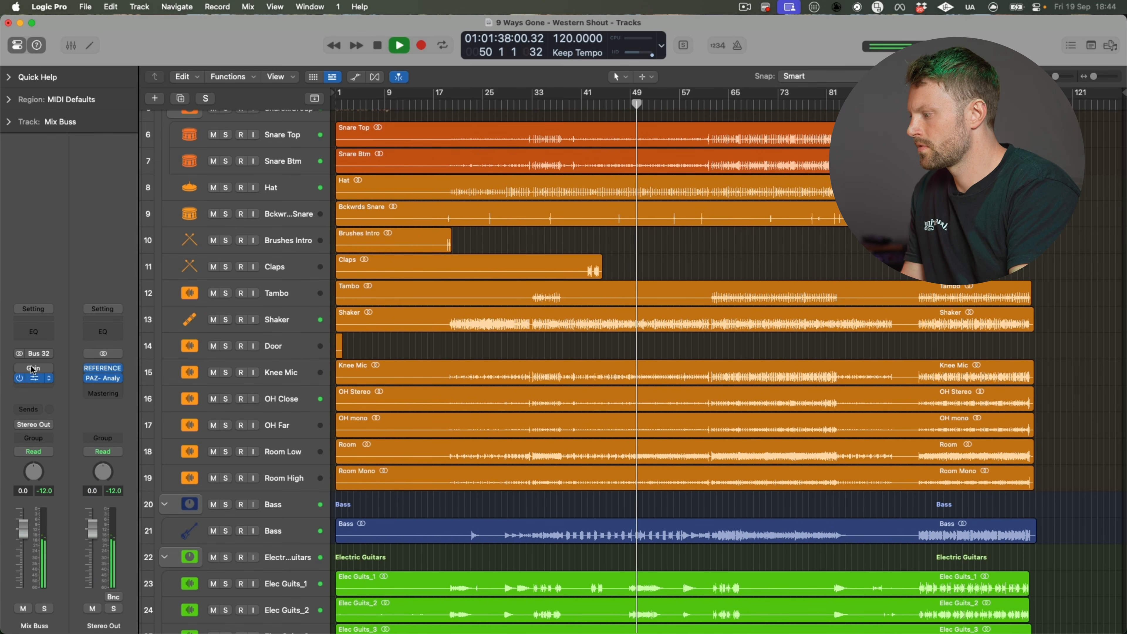
Step: Set the HPF to 100 Hz in the Mix Buss Open Compressor, and close the plug-in window and the mixer
{"action": "left_click", "coordinate": [33, 378]}
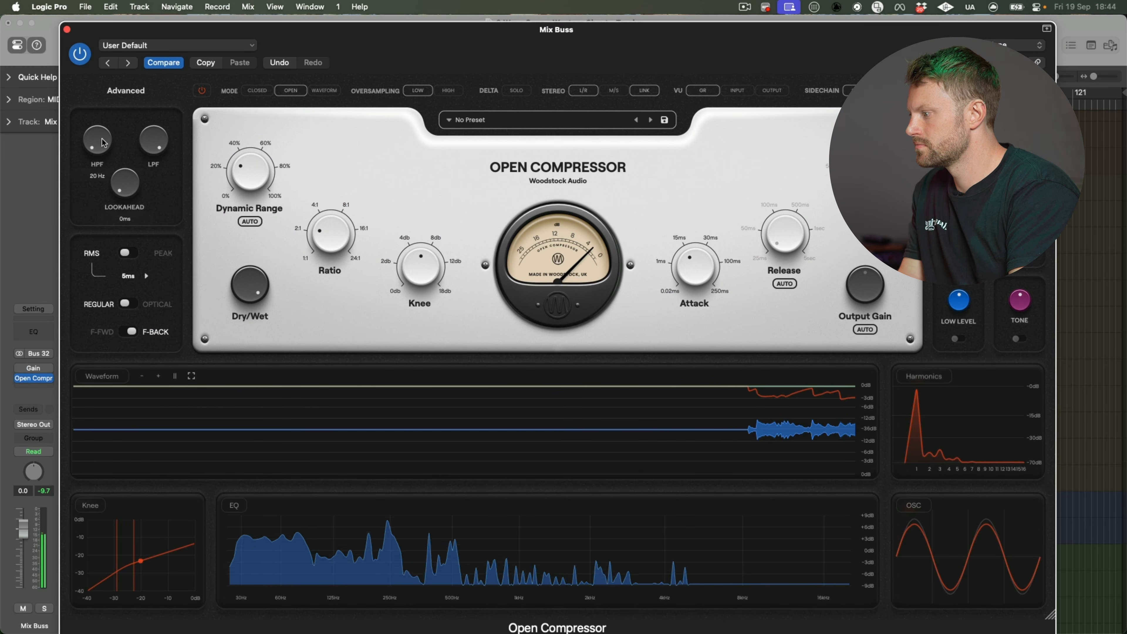
{"action": "left_click_drag", "start_coordinate": [103, 142], "coordinate": [103, 133]}
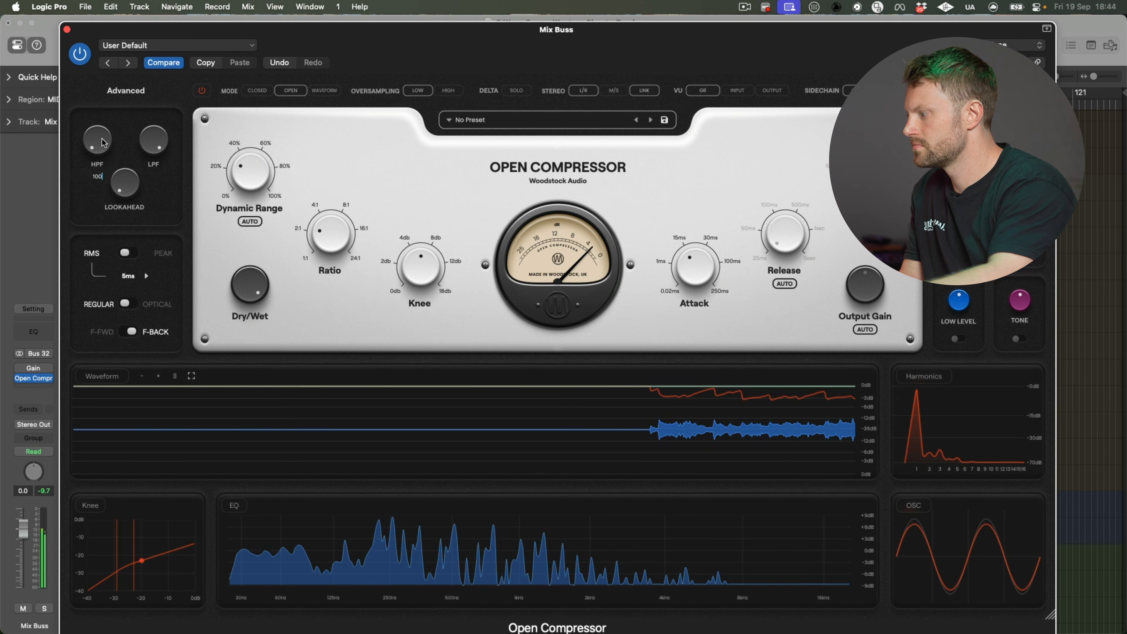
{"action": "left_click", "coordinate": [67, 29]}
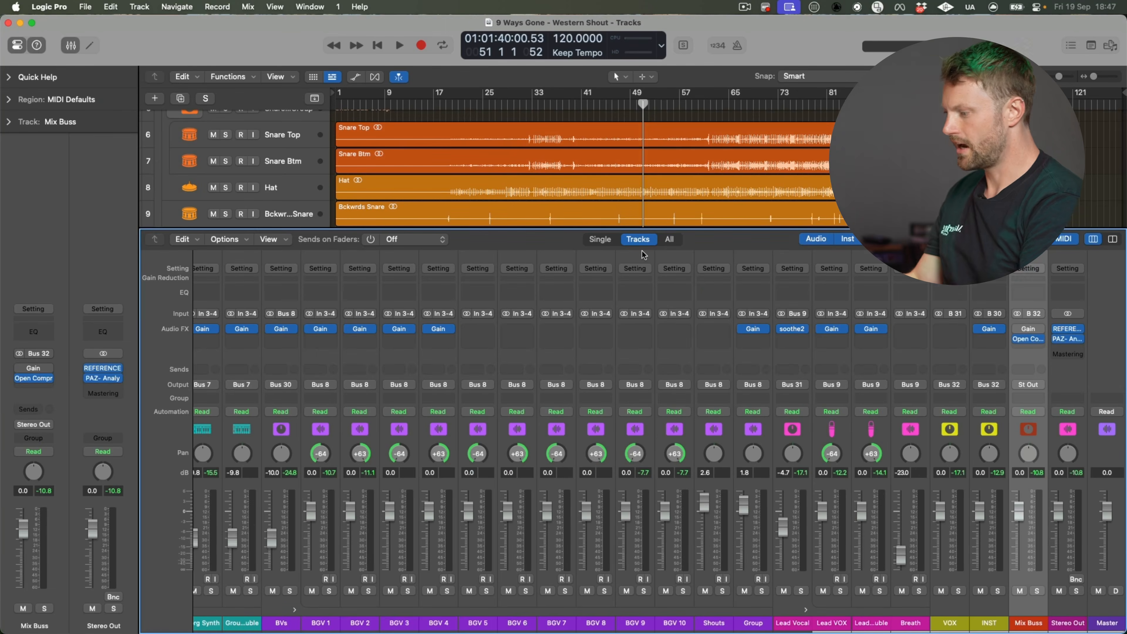
{"action": "key", "text": "x"}
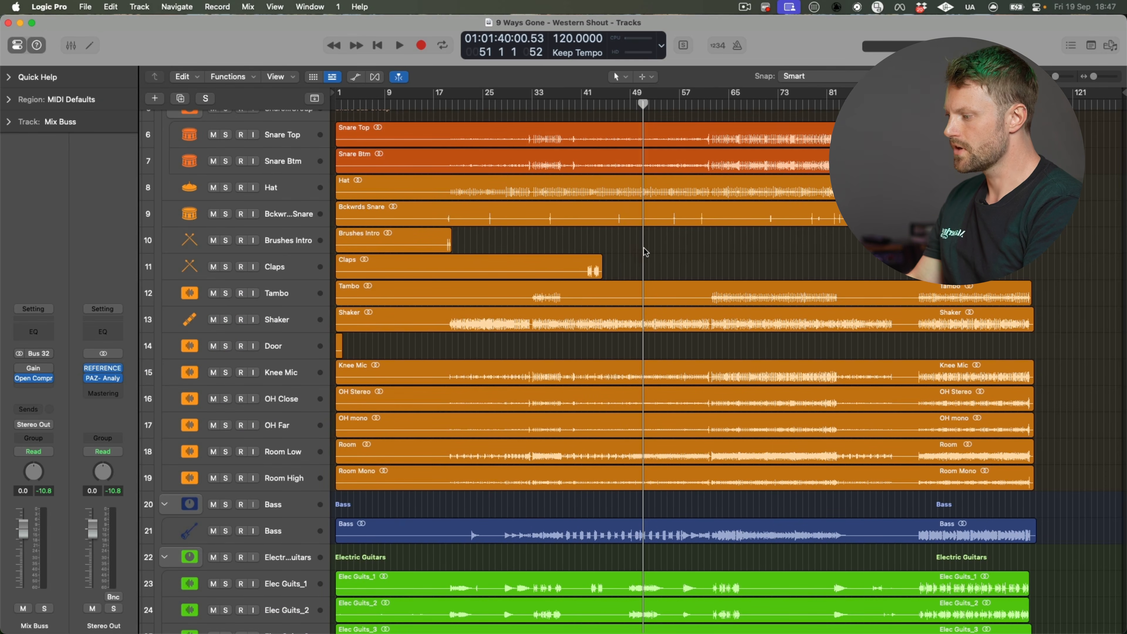
Step: Examine the Lead Vocal and Kick out tracks and look through the rest of the arrangement
{"action": "scroll", "coordinate": [644, 248], "scroll_direction": "down", "scroll_amount": 15}
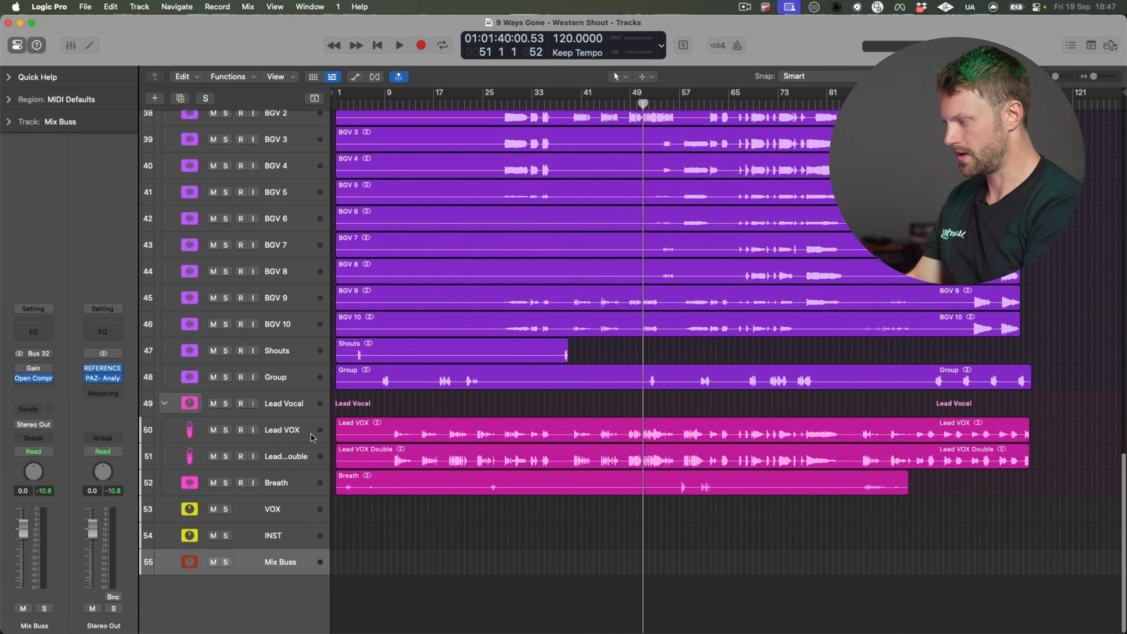
{"action": "left_click", "coordinate": [291, 431]}
{"action": "left_click", "coordinate": [285, 413]}
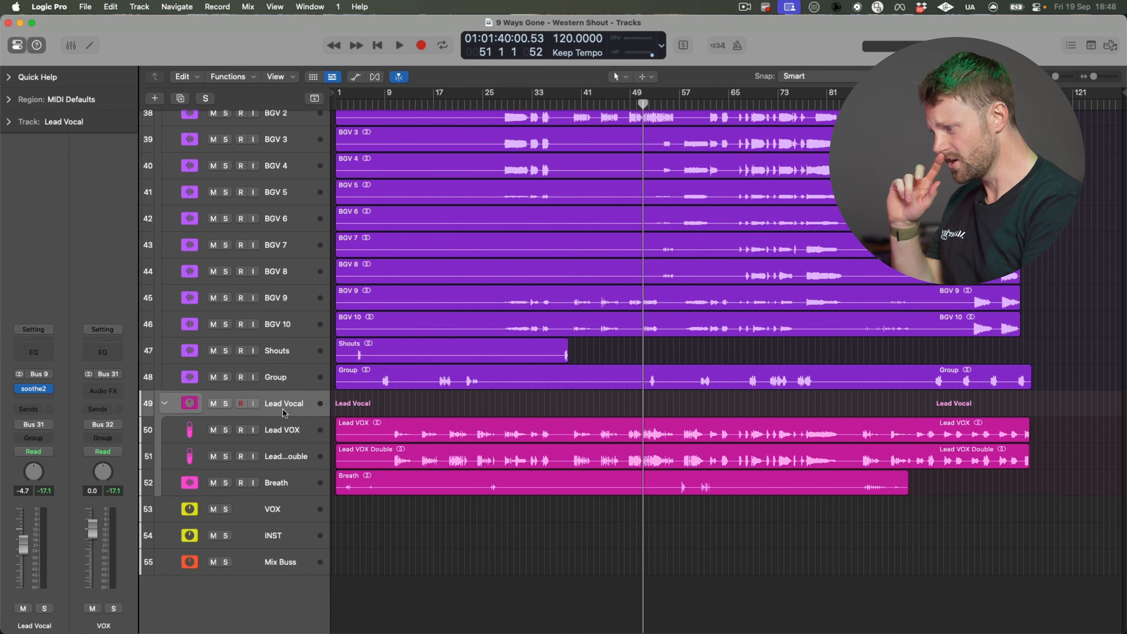
{"action": "scroll", "coordinate": [449, 384], "scroll_direction": "up", "scroll_amount": 20}
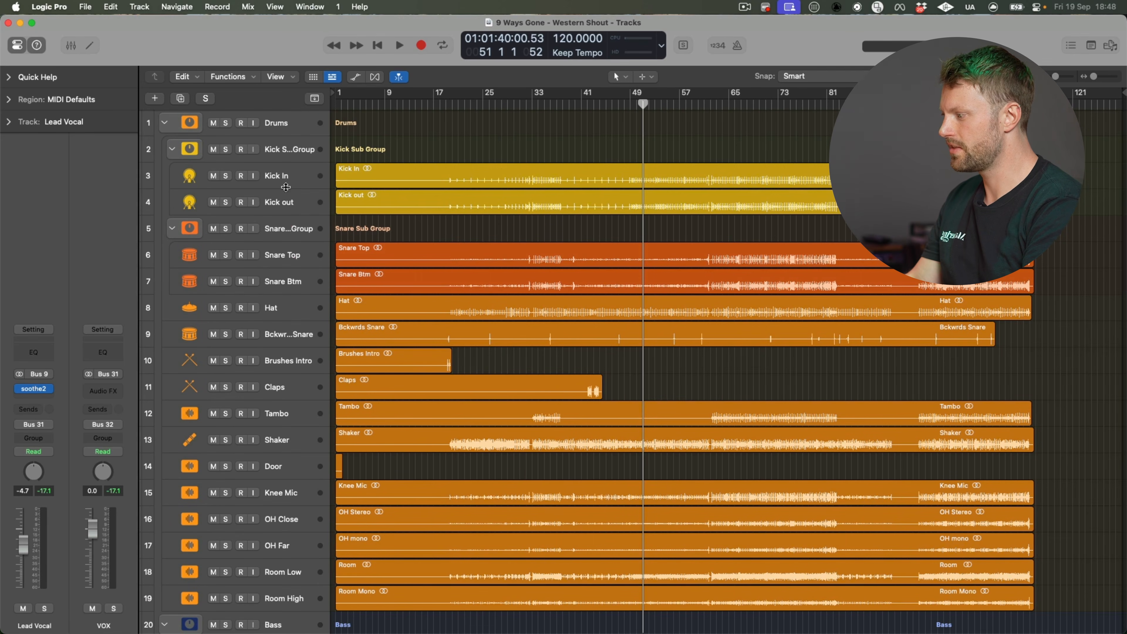
{"action": "left_click", "coordinate": [285, 187]}
{"action": "left_click", "coordinate": [285, 198]}
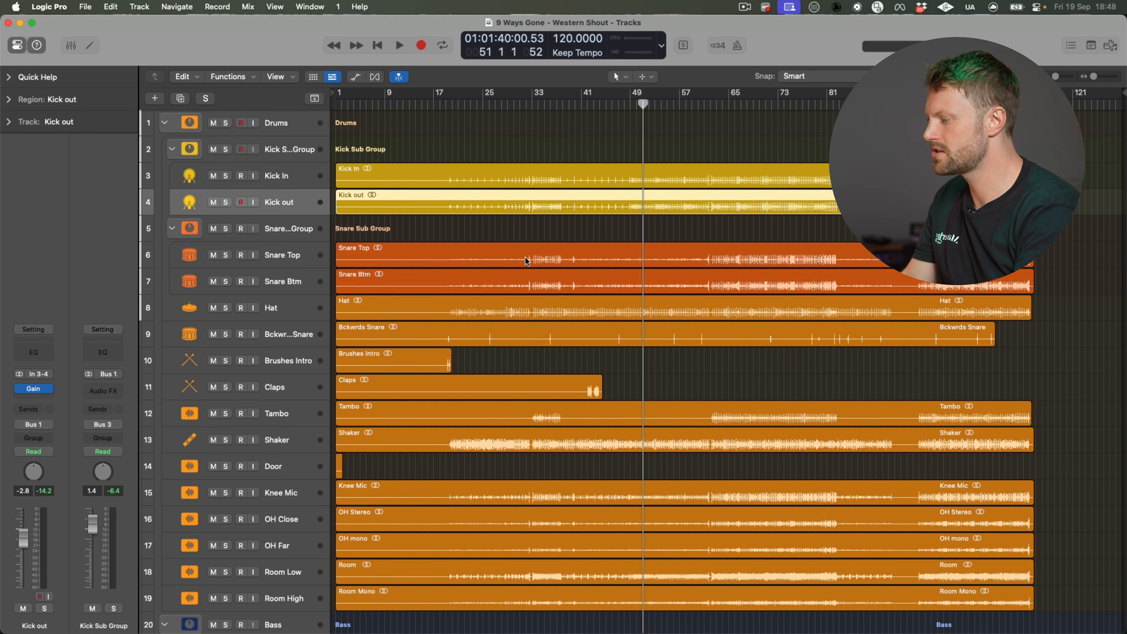
{"action": "scroll", "coordinate": [525, 256], "scroll_direction": "down", "scroll_amount": 10}
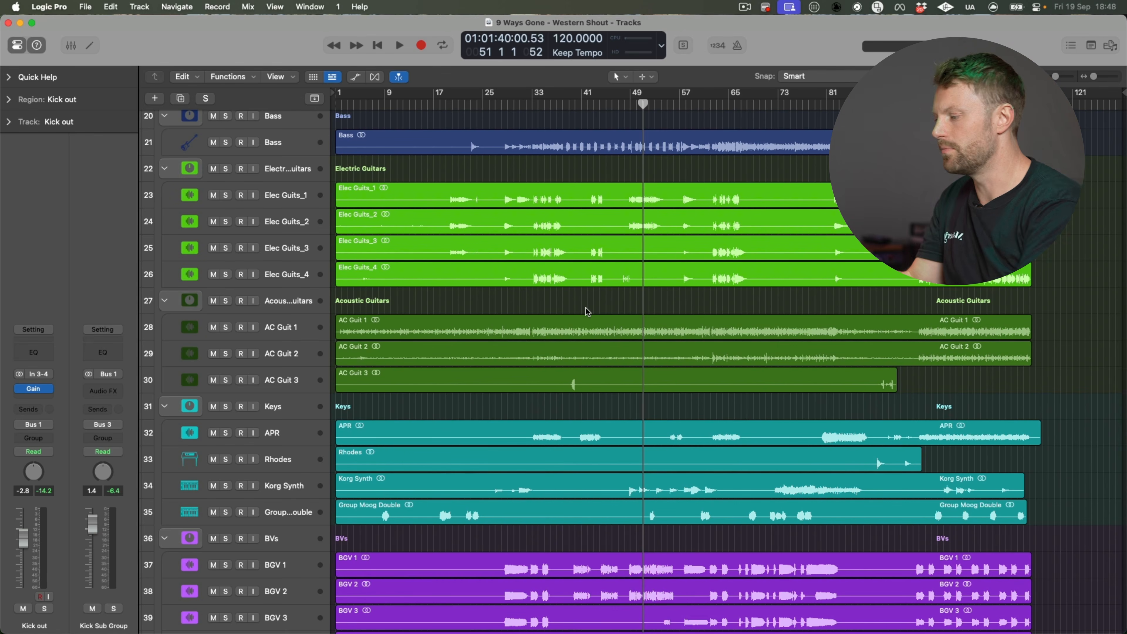
{"action": "scroll", "coordinate": [570, 253], "scroll_direction": "up", "scroll_amount": 10}
Step: Play the mix from around bar 21 while checking the Lead Vocal track and the drum channels in the mixer
{"action": "left_click", "coordinate": [467, 105]}
{"action": "key", "text": "space"}
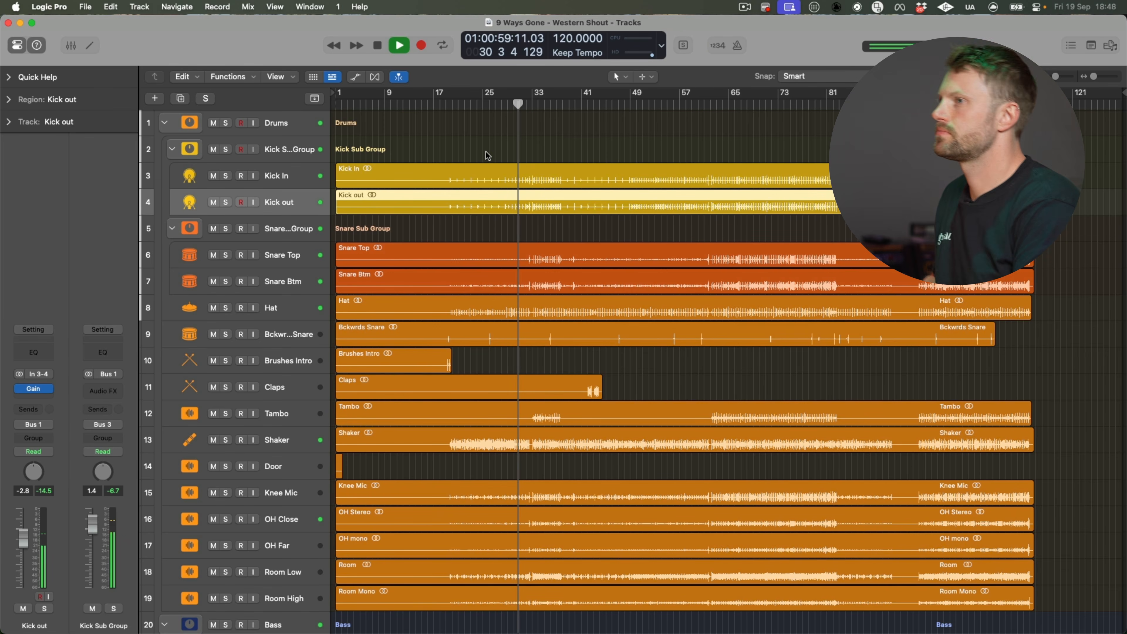
{"action": "scroll", "coordinate": [633, 251], "scroll_direction": "down", "scroll_amount": 20}
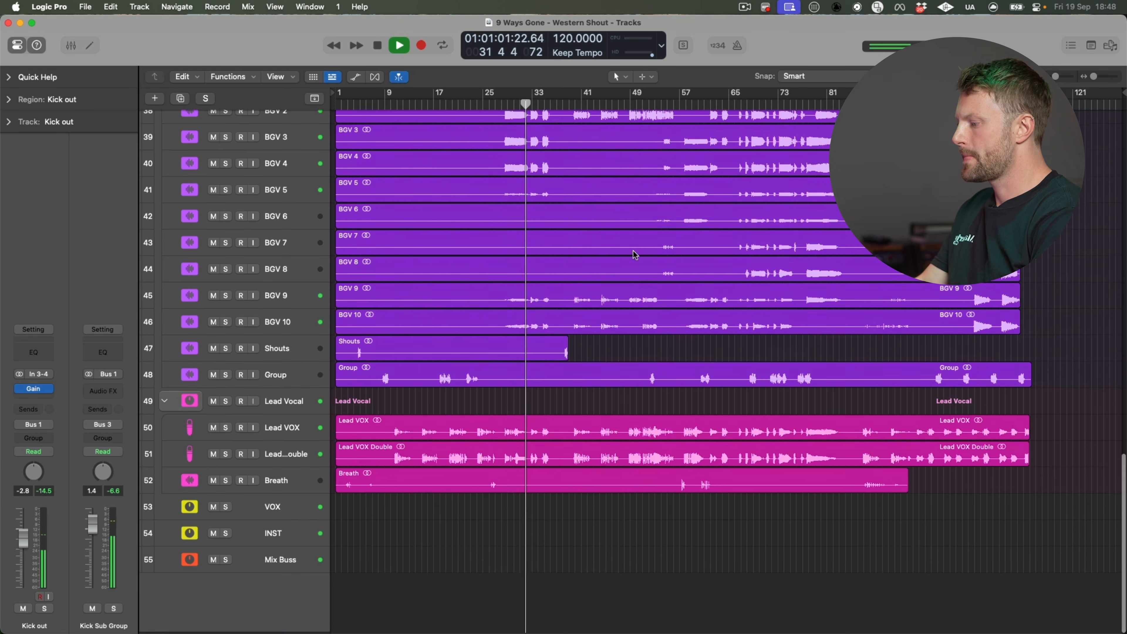
{"action": "left_click", "coordinate": [296, 403]}
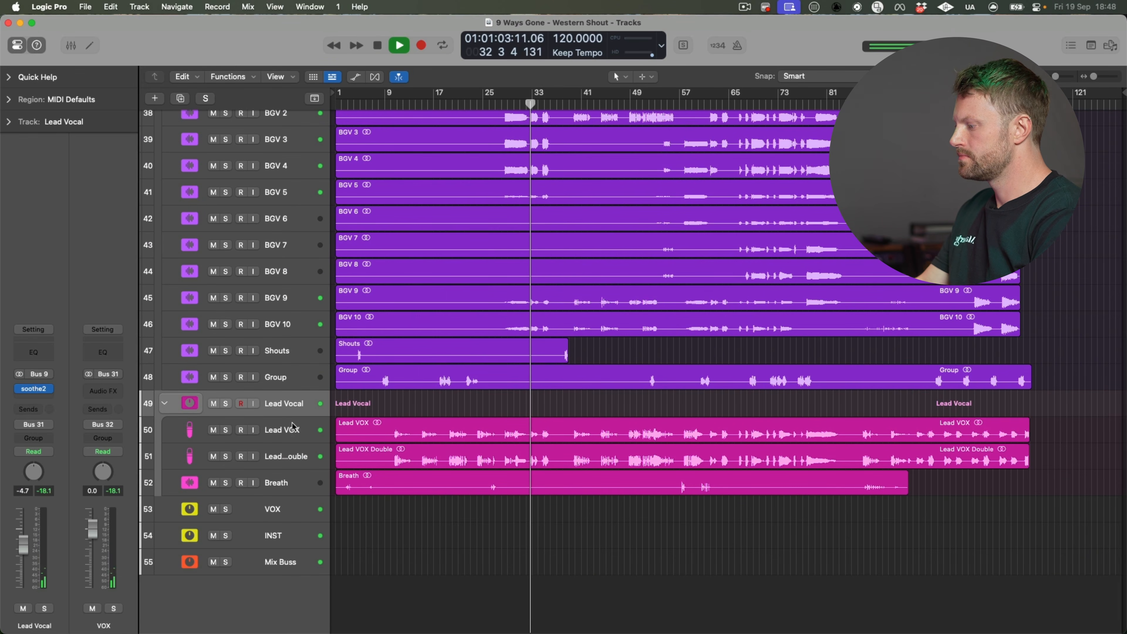
{"action": "scroll", "coordinate": [542, 338], "scroll_direction": "up", "scroll_amount": 20}
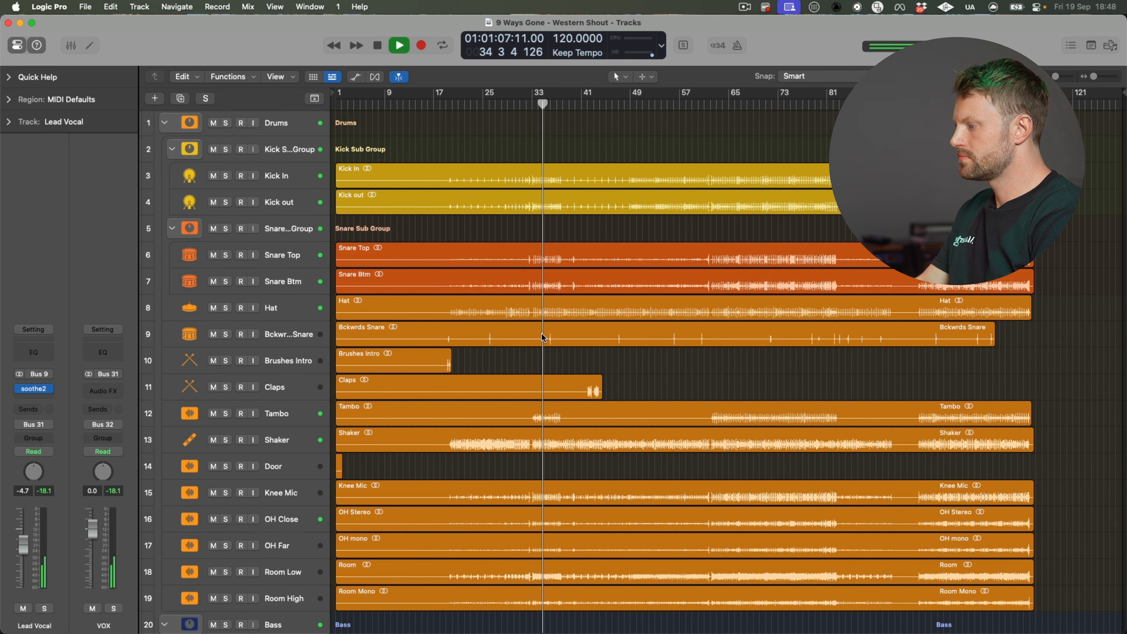
{"action": "key", "text": "x"}
{"action": "scroll", "coordinate": [308, 498], "scroll_direction": "left", "scroll_amount": 10}
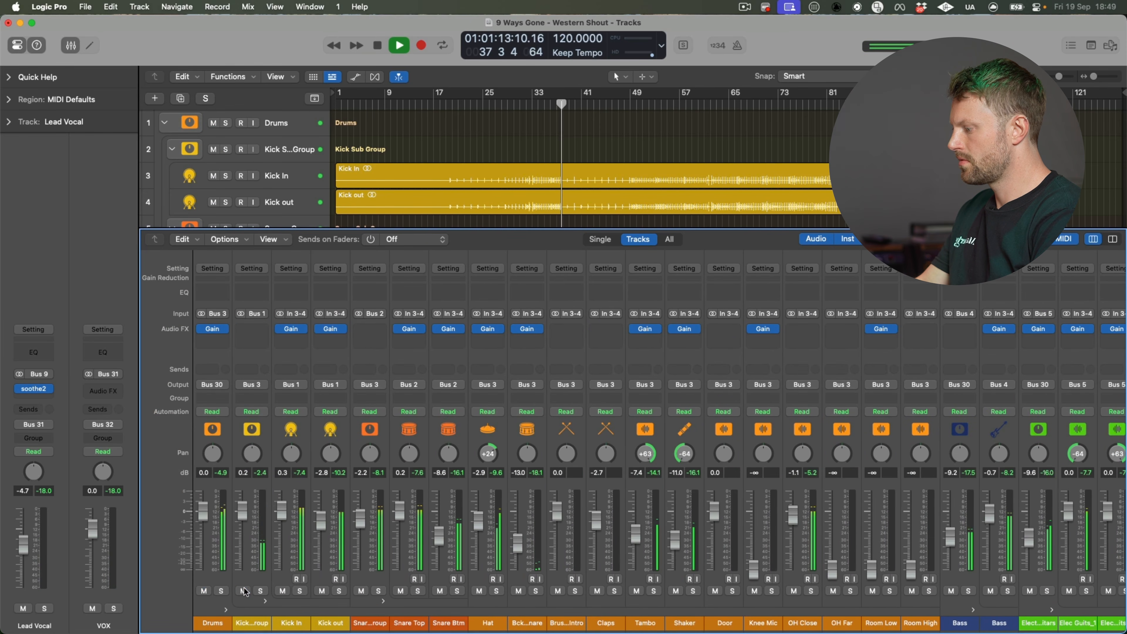
{"action": "key", "text": "x"}
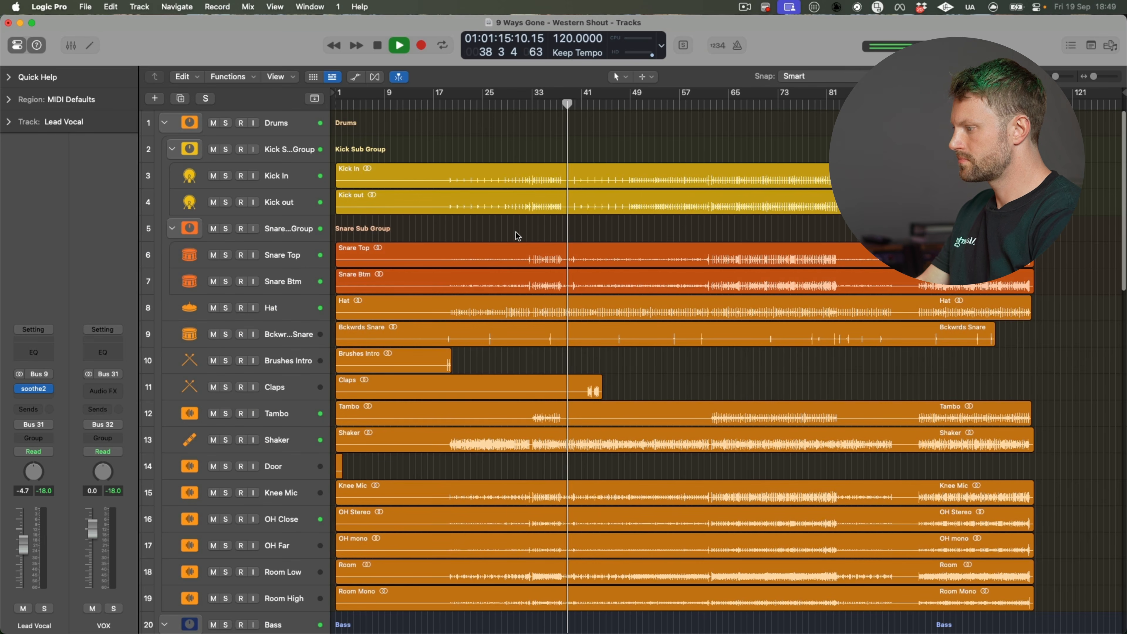
Step: Insert Open Compressor after Gain on the Lead VOX channel, close its window, stop playback, and hide the mixer
{"action": "scroll", "coordinate": [587, 240], "scroll_direction": "down", "scroll_amount": 6}
{"action": "scroll", "coordinate": [562, 335], "scroll_direction": "down", "scroll_amount": 5}
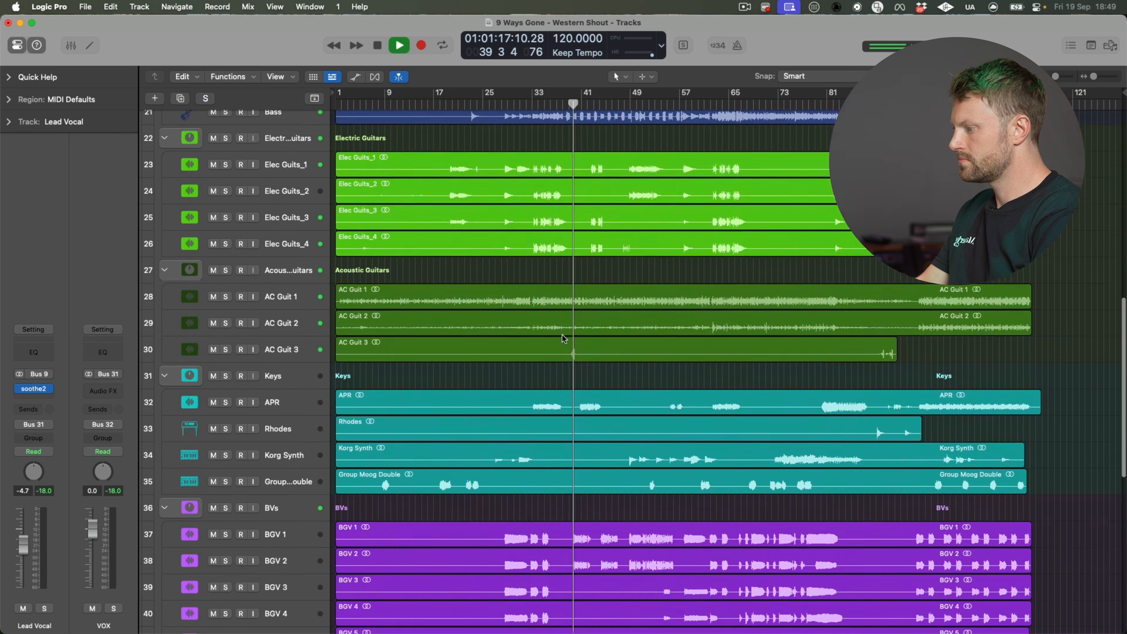
{"action": "scroll", "coordinate": [565, 333], "scroll_direction": "down", "scroll_amount": 8}
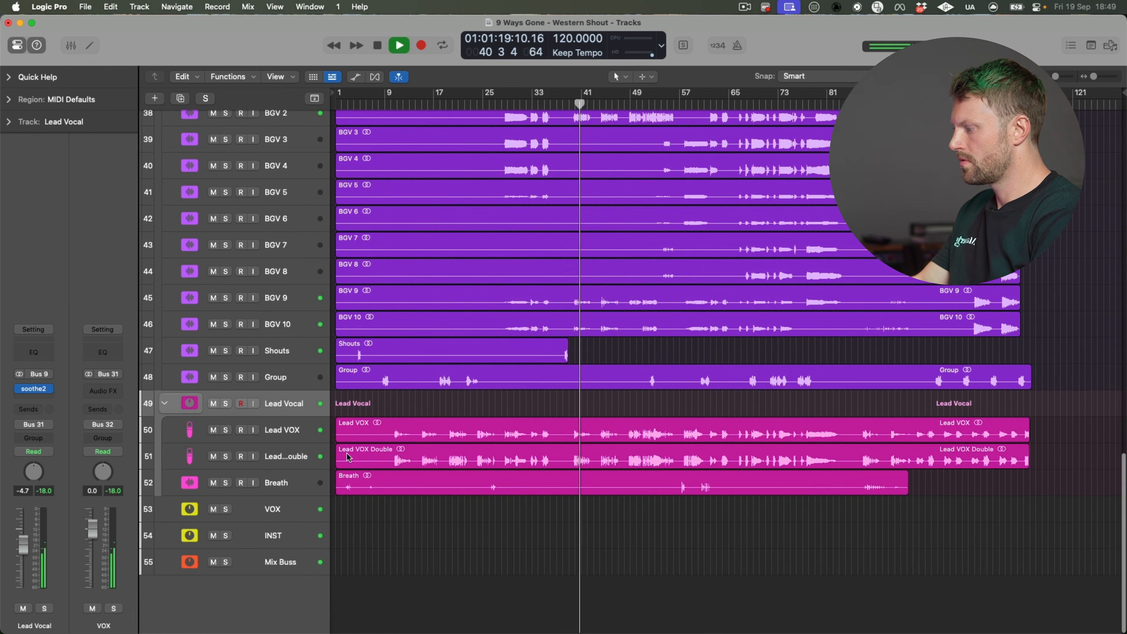
{"action": "left_click", "coordinate": [289, 435]}
{"action": "key", "text": "x"}
{"action": "scroll", "coordinate": [916, 370], "scroll_direction": "right", "scroll_amount": 5}
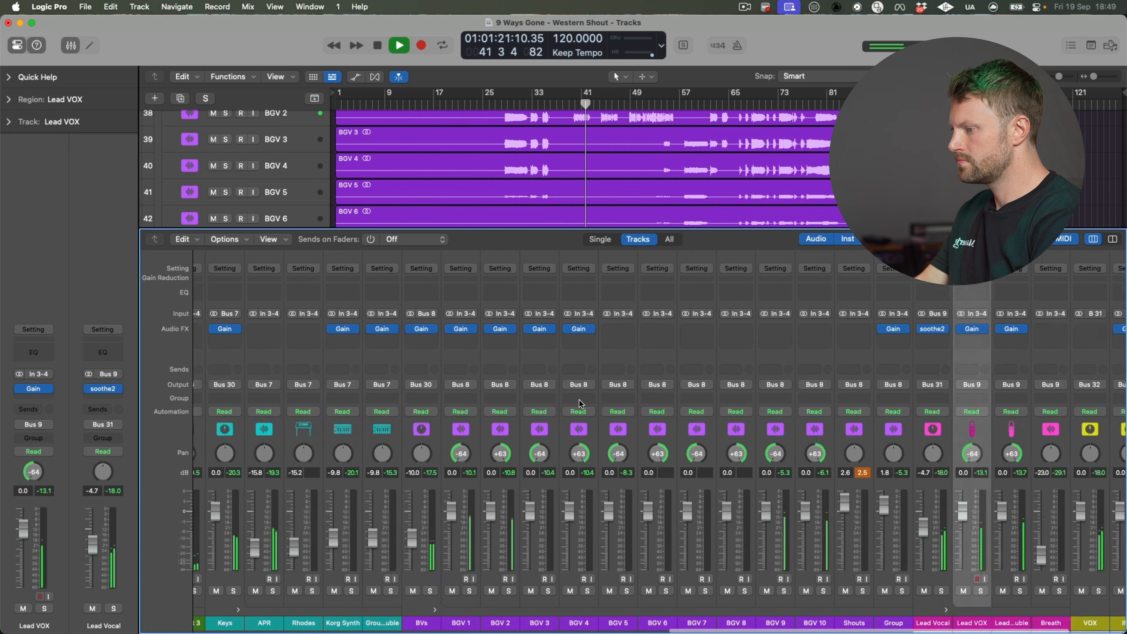
{"action": "left_click", "coordinate": [841, 341]}
{"action": "type", "text": "open"}
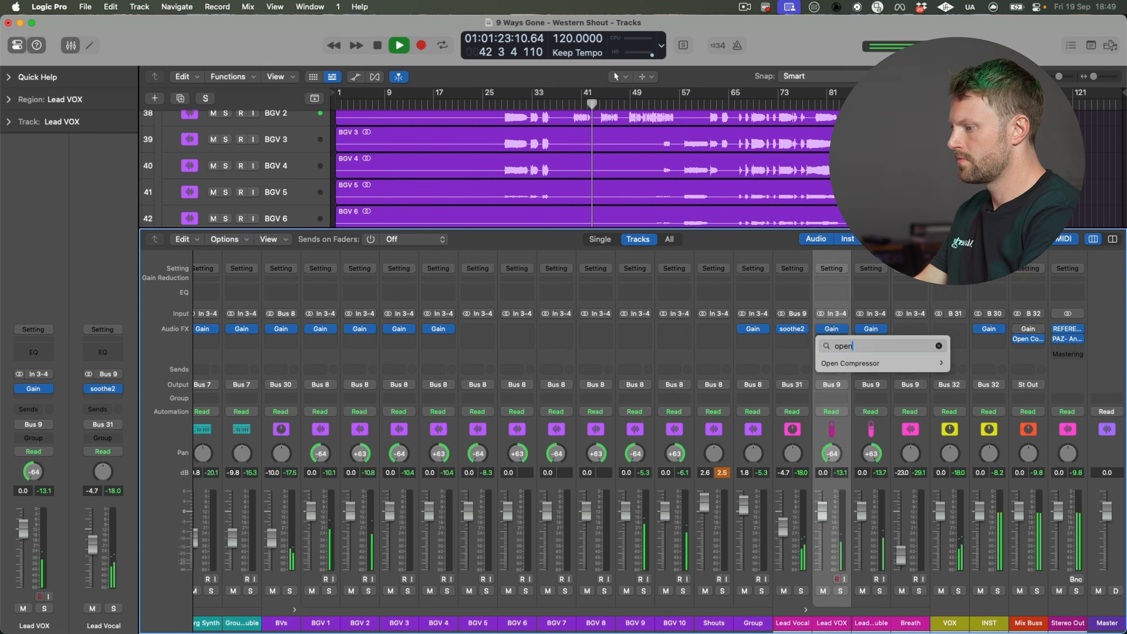
{"action": "left_click", "coordinate": [855, 361]}
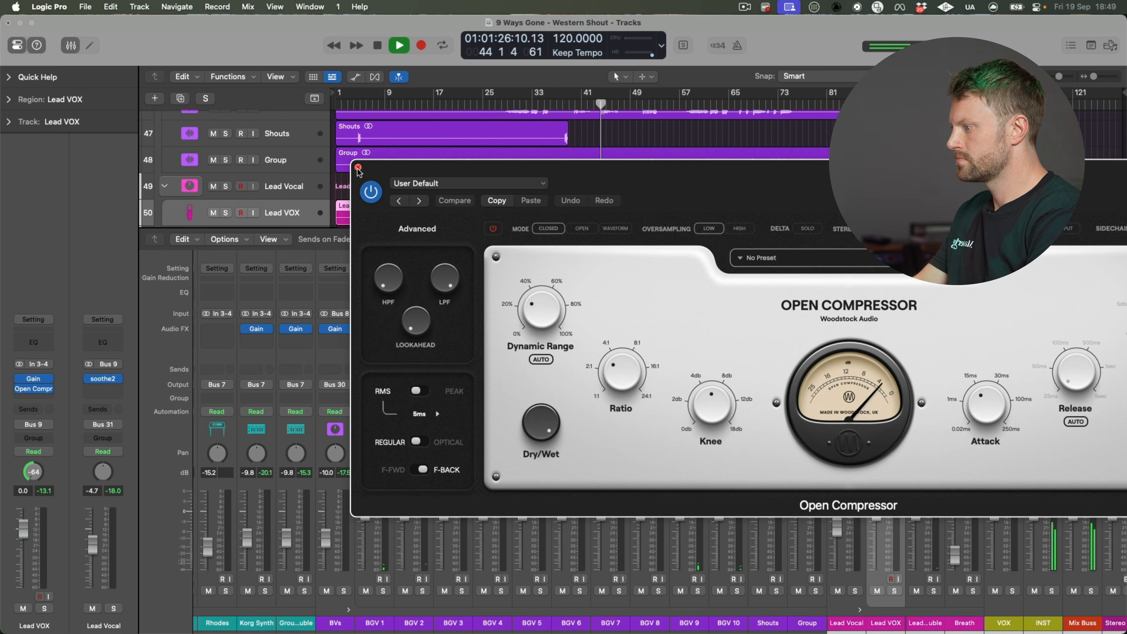
{"action": "left_click", "coordinate": [358, 170]}
{"action": "key", "text": "space"}
{"action": "key", "text": "x"}
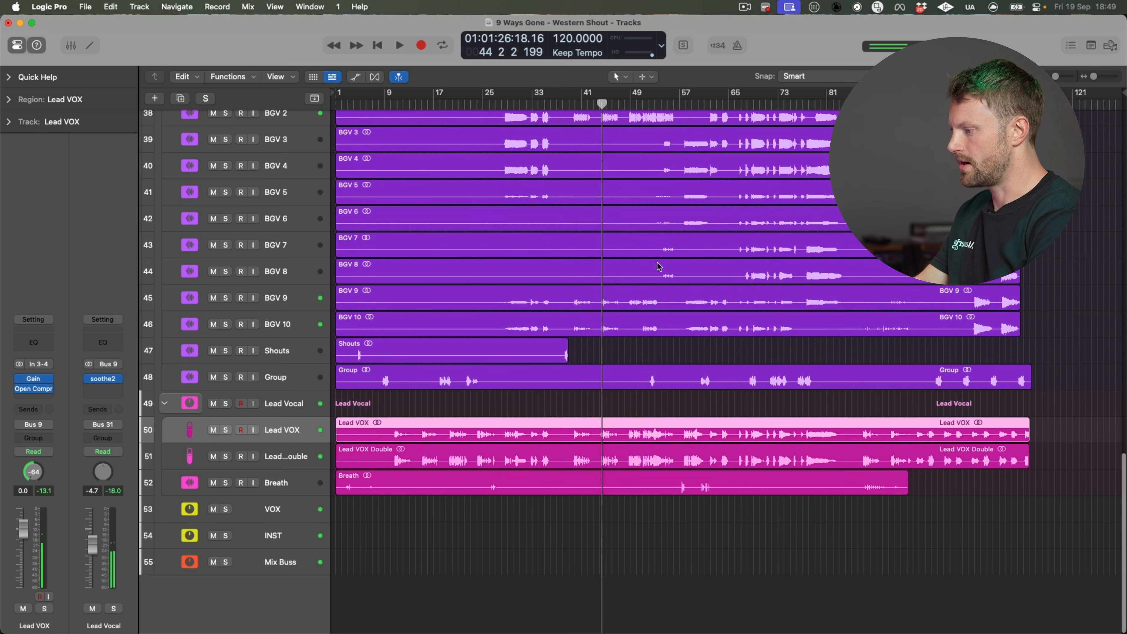
Step: Play the claps section from around bar 39 and lower the Claps track's volume to -14.4 dB
{"action": "scroll", "coordinate": [656, 242], "scroll_direction": "up", "scroll_amount": 10}
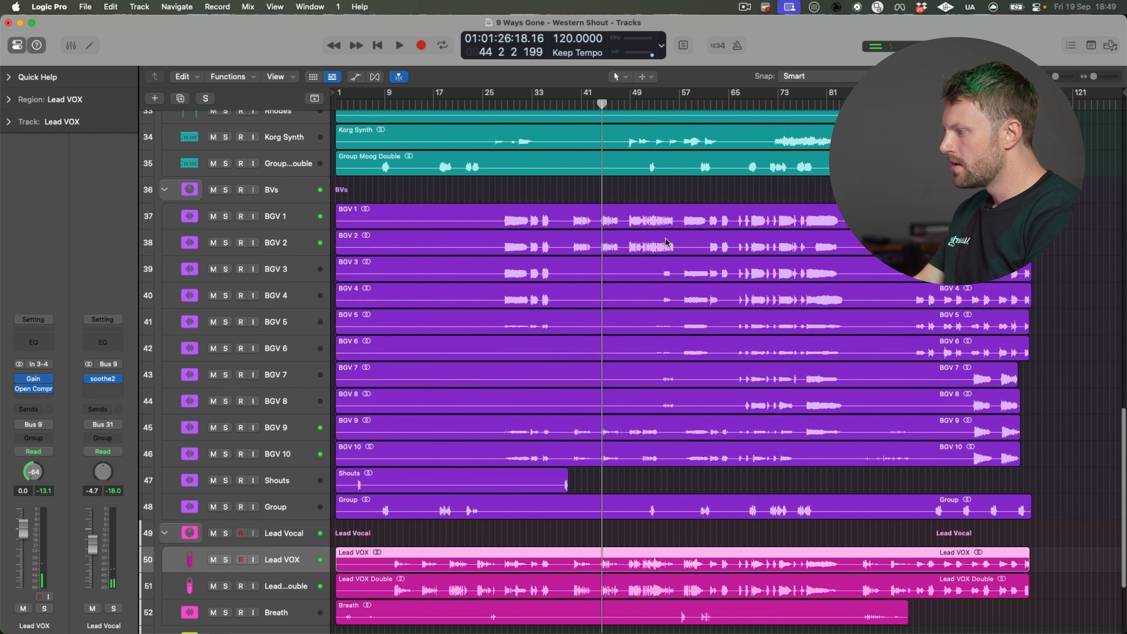
{"action": "scroll", "coordinate": [648, 232], "scroll_direction": "up", "scroll_amount": 9}
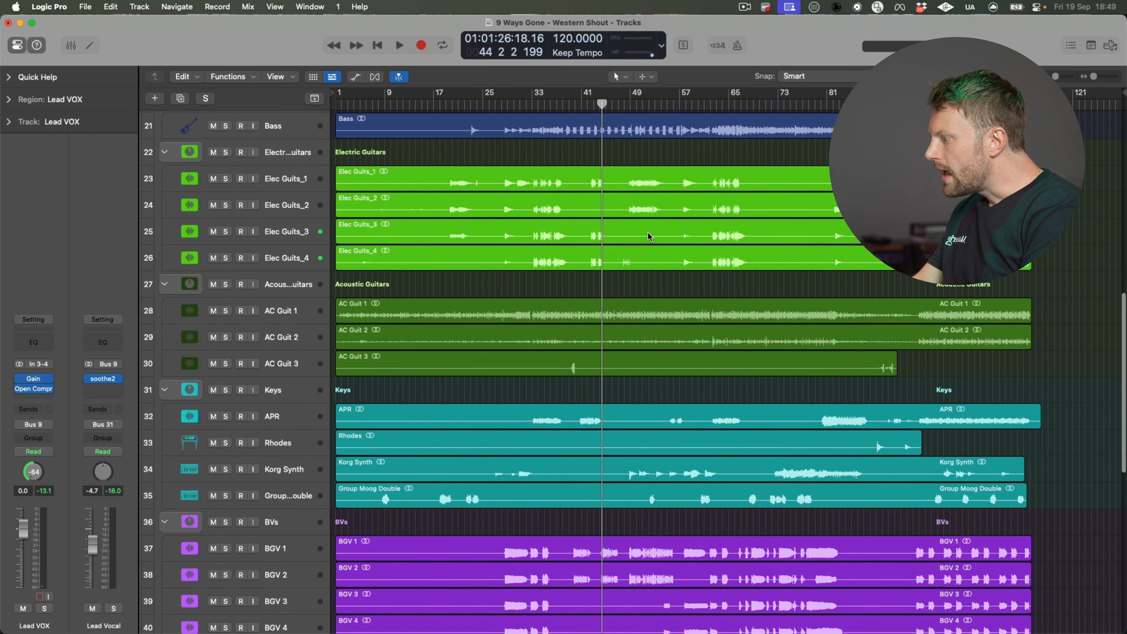
{"action": "scroll", "coordinate": [650, 230], "scroll_direction": "up", "scroll_amount": 9}
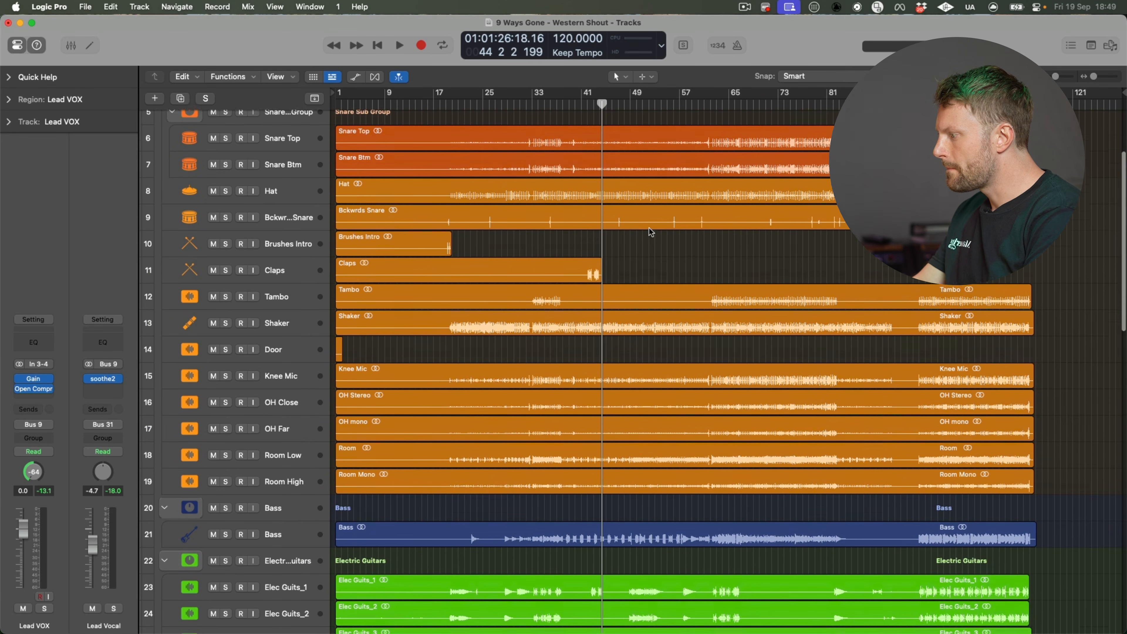
{"action": "left_click", "coordinate": [577, 100]}
{"action": "key", "text": "super+Right"}
{"action": "left_click", "coordinate": [293, 284]}
{"action": "key", "text": "space"}
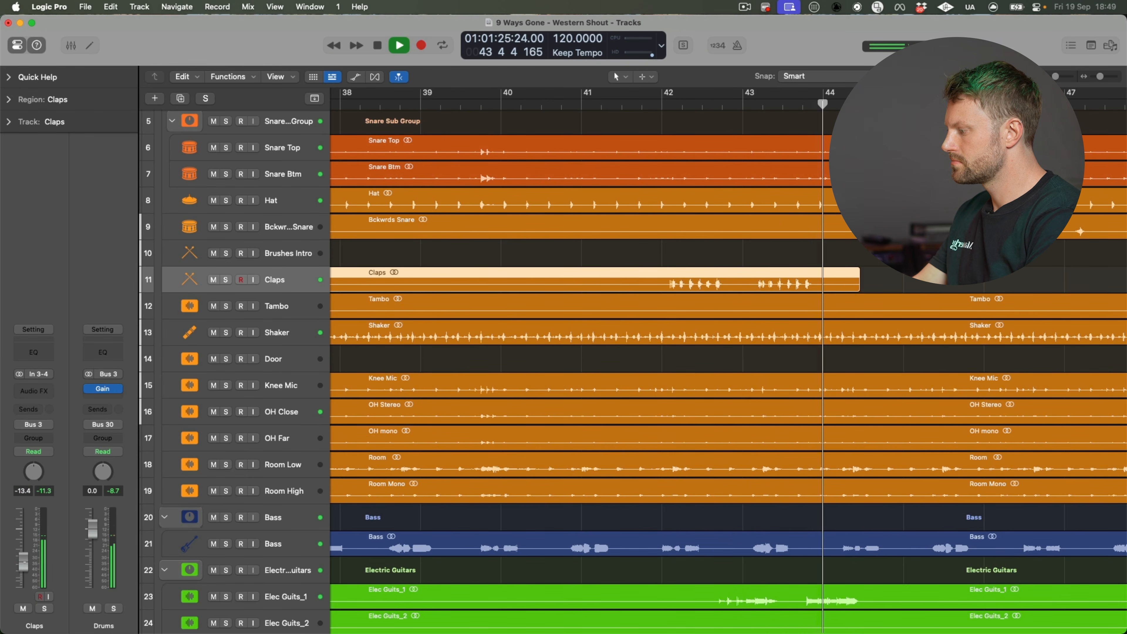
{"action": "left_click_drag", "start_coordinate": [25, 564], "coordinate": [25, 568]}
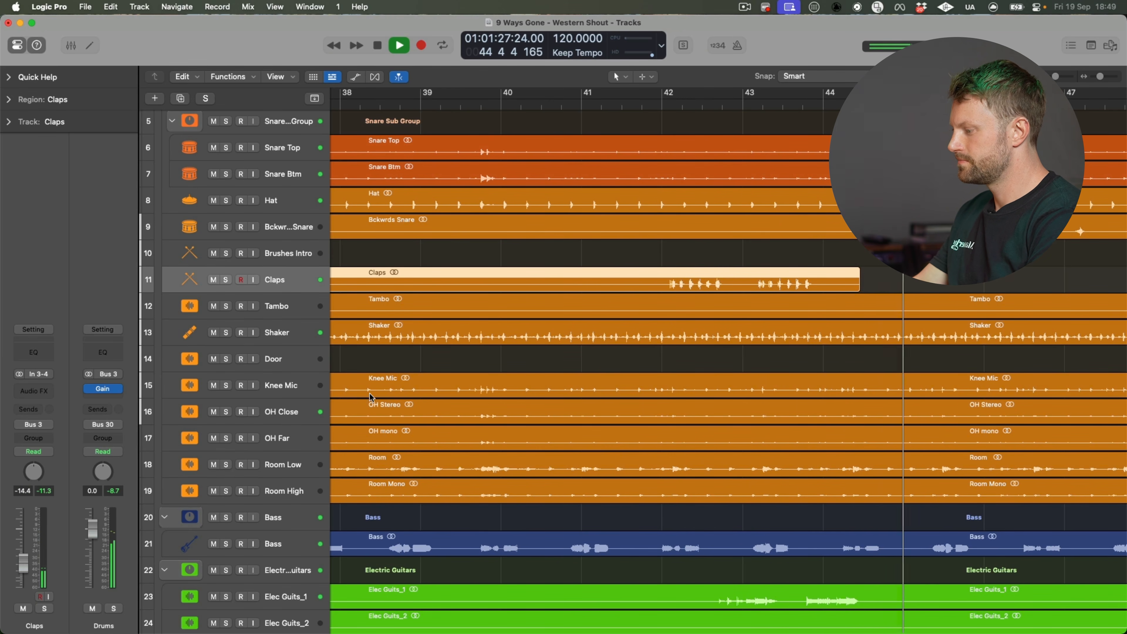
Step: Set Open Compressor on the Lead VOX channel to Optical and Peak with playback stopped, and shrink its expanded window
{"action": "key", "text": "x"}
{"action": "scroll", "coordinate": [744, 437], "scroll_direction": "right", "scroll_amount": 3}
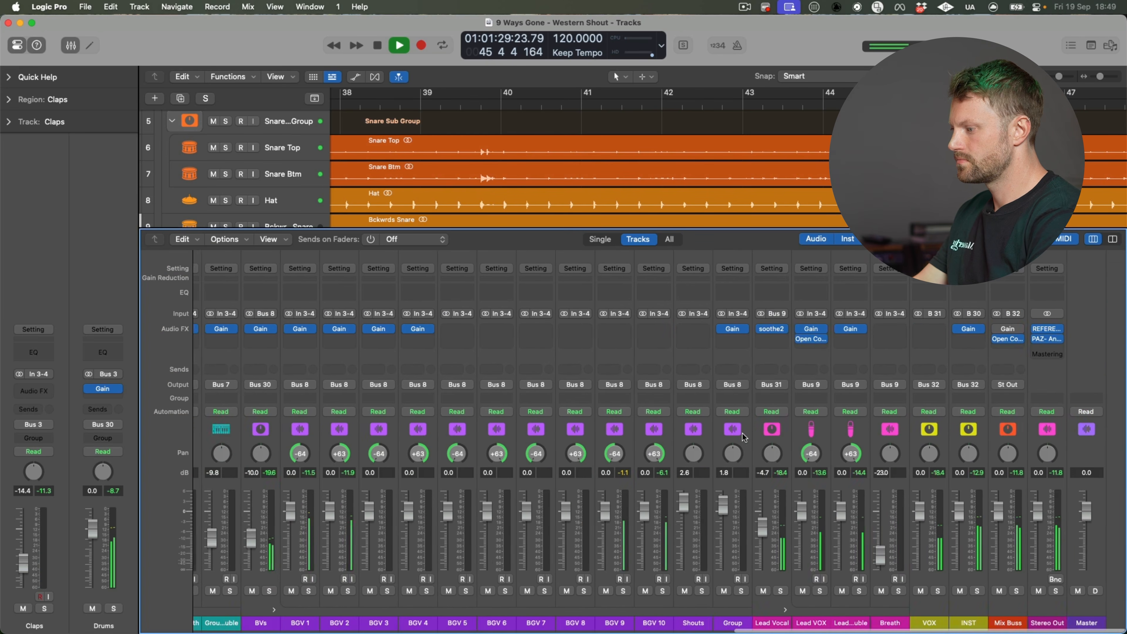
{"action": "left_click", "coordinate": [832, 340]}
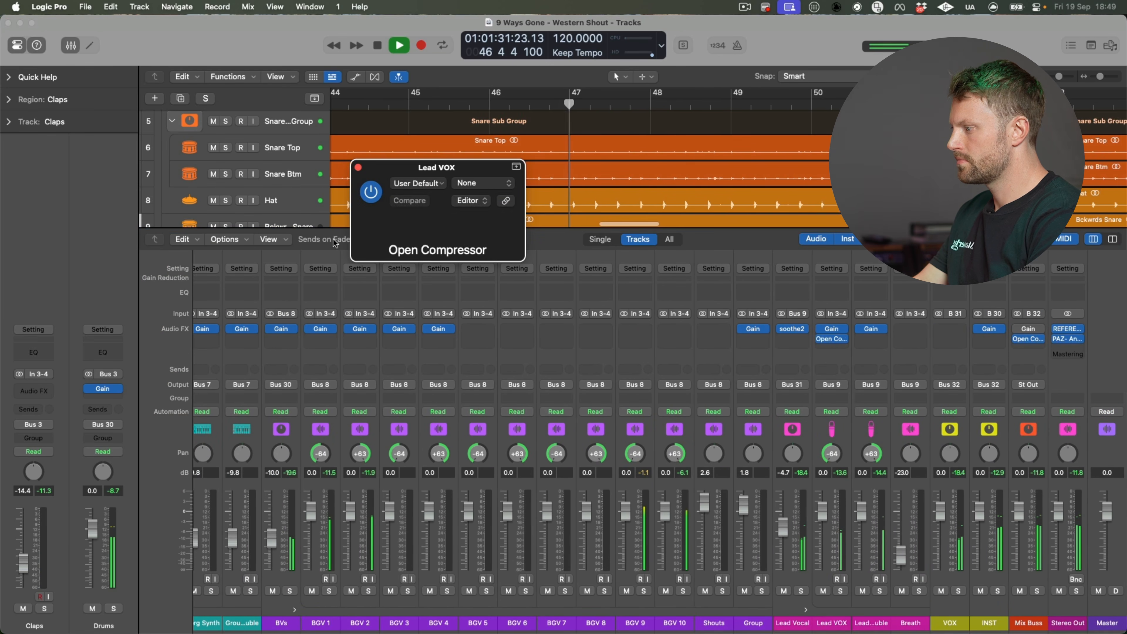
{"action": "key", "text": "space"}
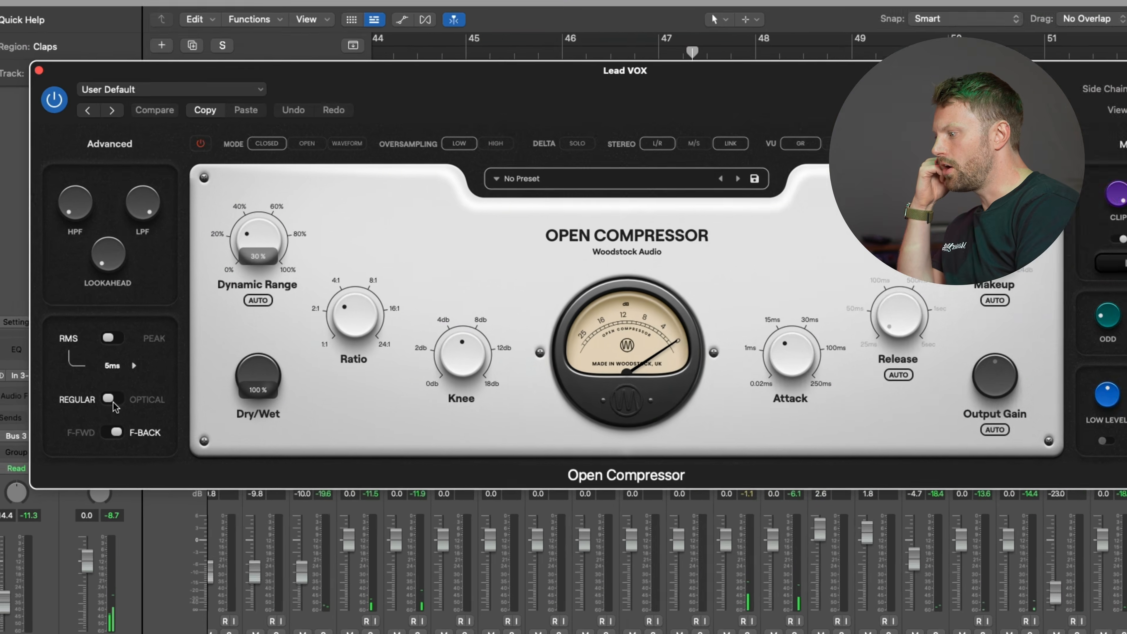
{"action": "left_click", "coordinate": [113, 394]}
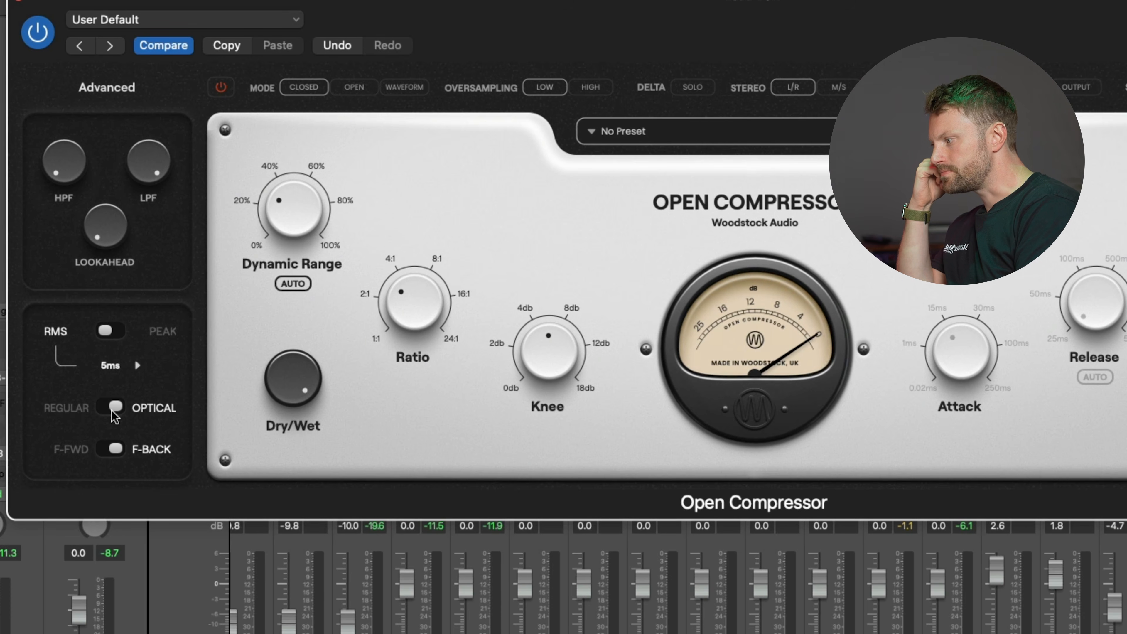
{"action": "left_click", "coordinate": [114, 330]}
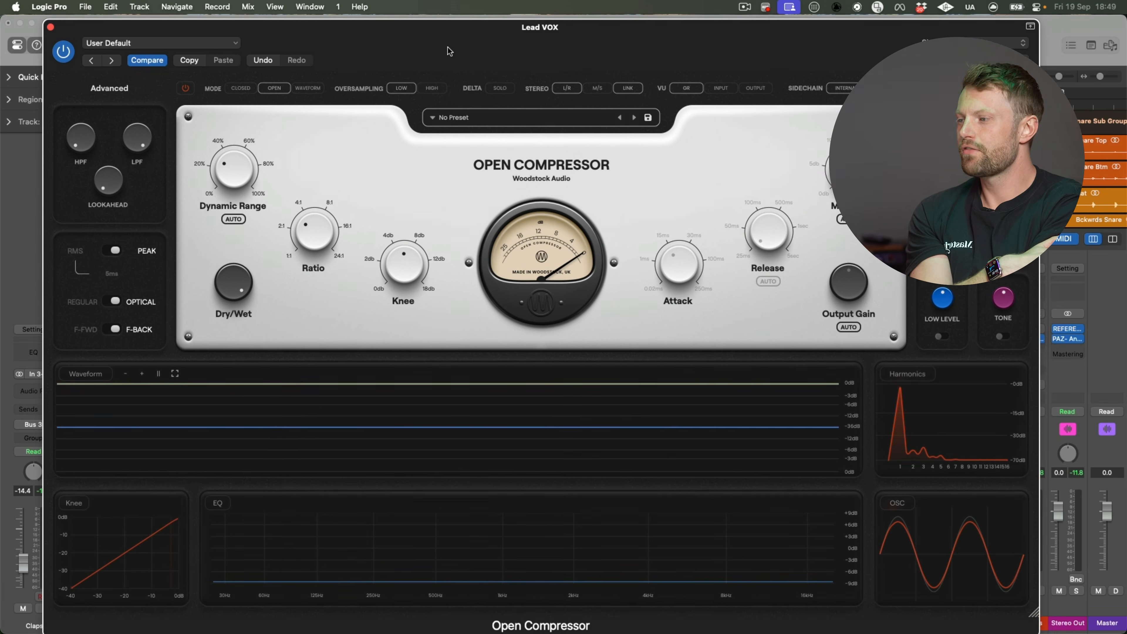
{"action": "left_click_drag", "start_coordinate": [1044, 611], "coordinate": [870, 566]}
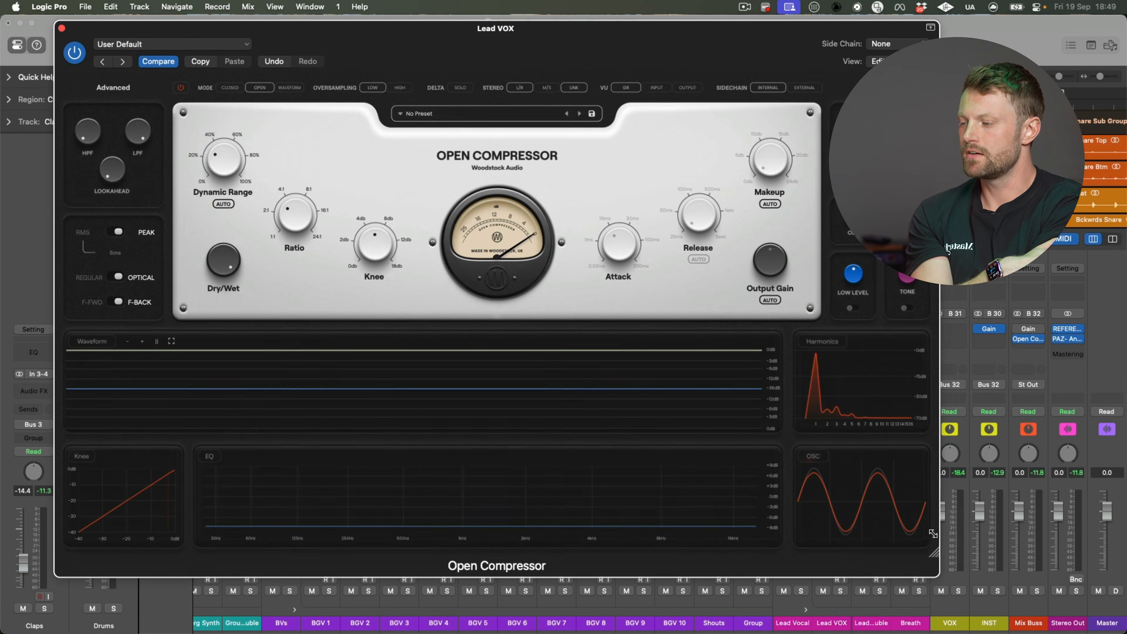
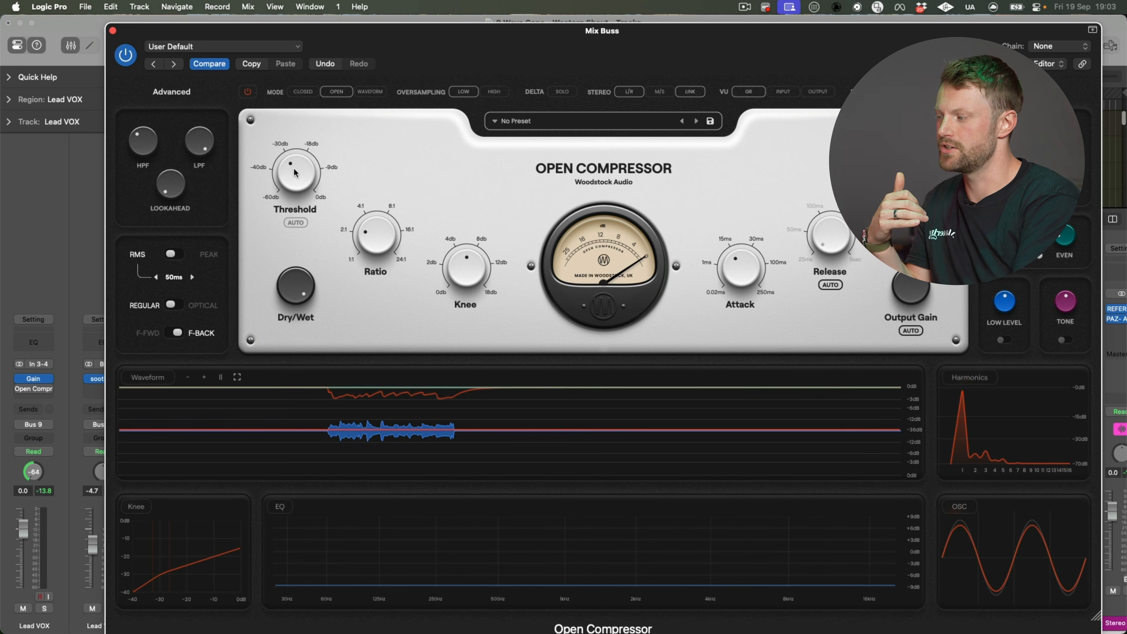
Step: Lower the Threshold of the Mix Buss compressor, set its Knee to minimum, and raise its Ratio to about 15.75:1 during playback
{"action": "left_click_drag", "start_coordinate": [295, 173], "coordinate": [294, 179]}
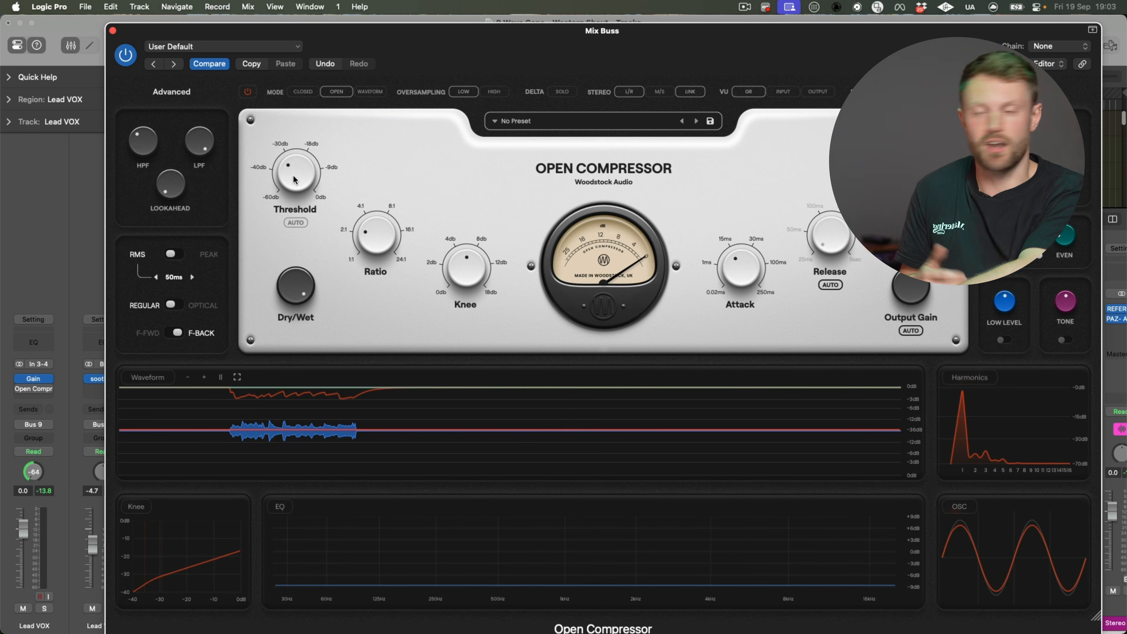
{"action": "left_click_drag", "start_coordinate": [294, 179], "coordinate": [300, 202]}
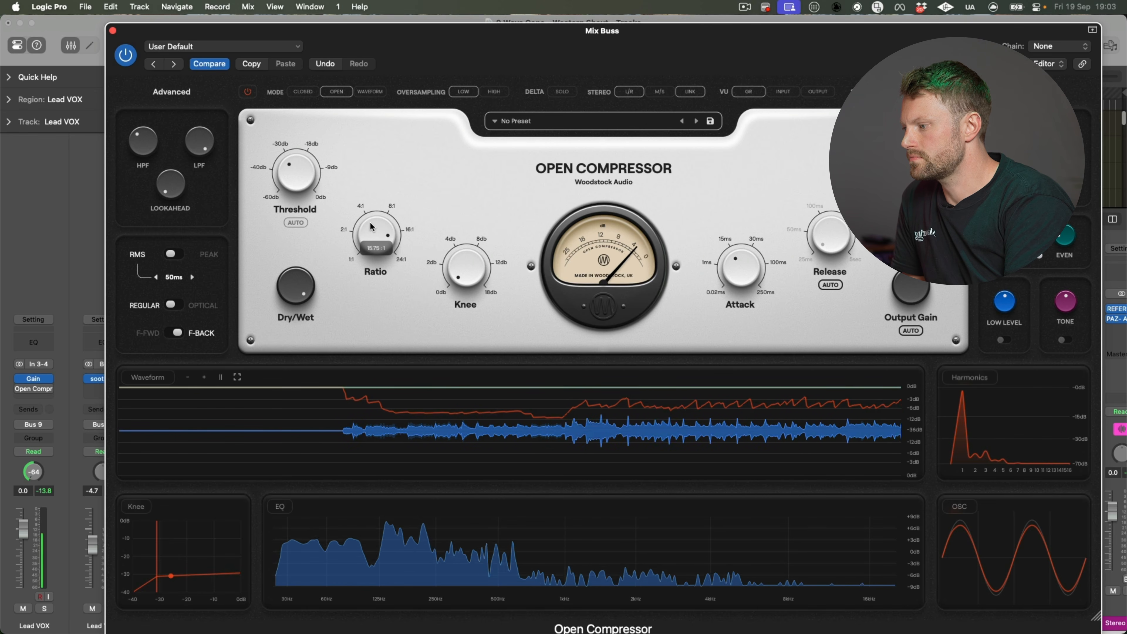
{"action": "left_click_drag", "start_coordinate": [361, 268], "coordinate": [372, 221]}
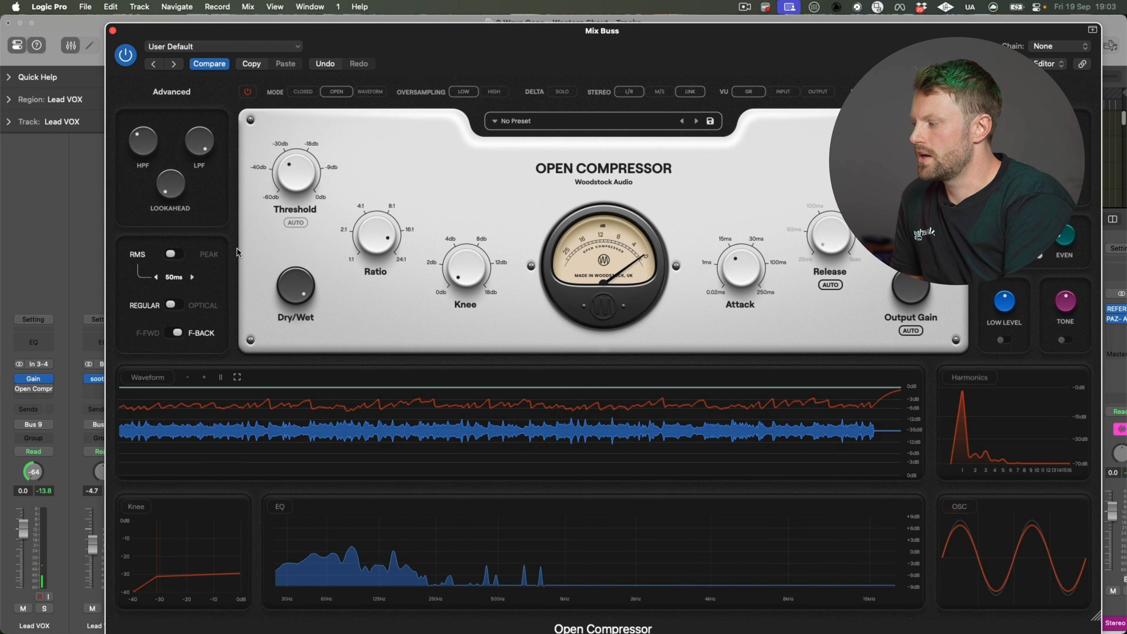
{"action": "key", "text": "space"}
Step: Compare RMS with Peak detection and feed-forward with feed-back on the Mix Buss compressor while the mix plays
{"action": "left_click", "coordinate": [172, 254]}
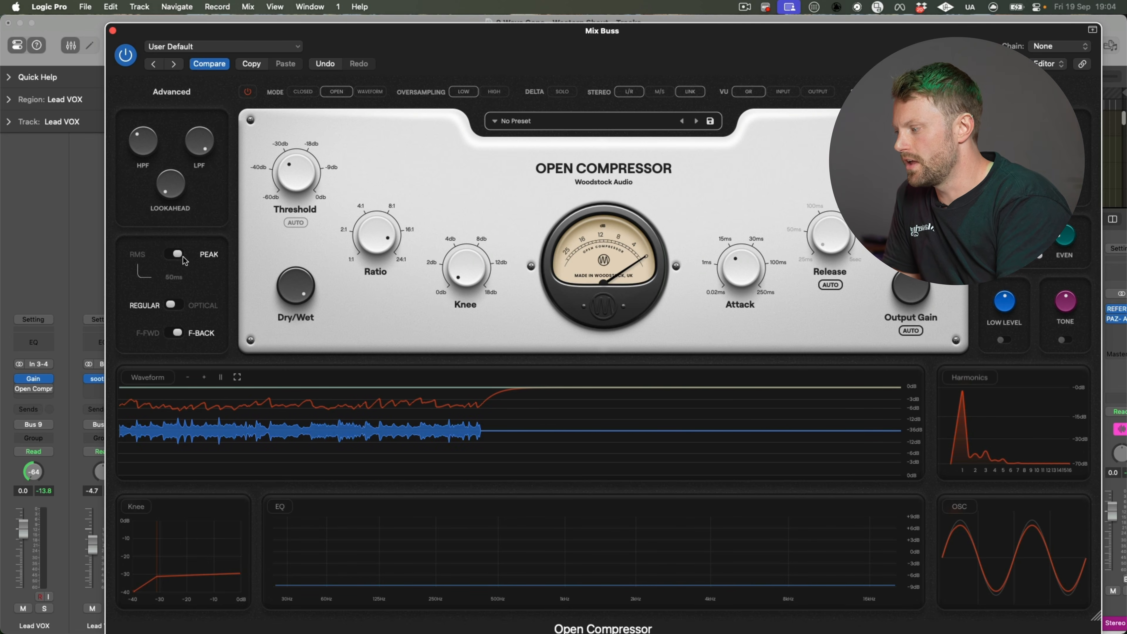
{"action": "left_click", "coordinate": [172, 334]}
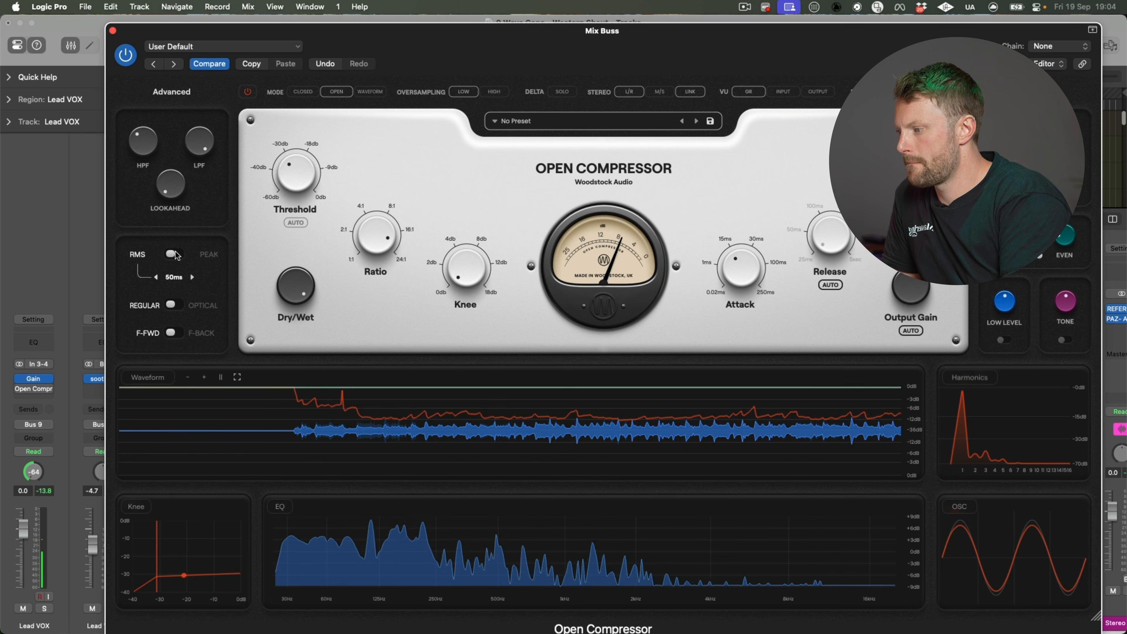
{"action": "left_click", "coordinate": [176, 255]}
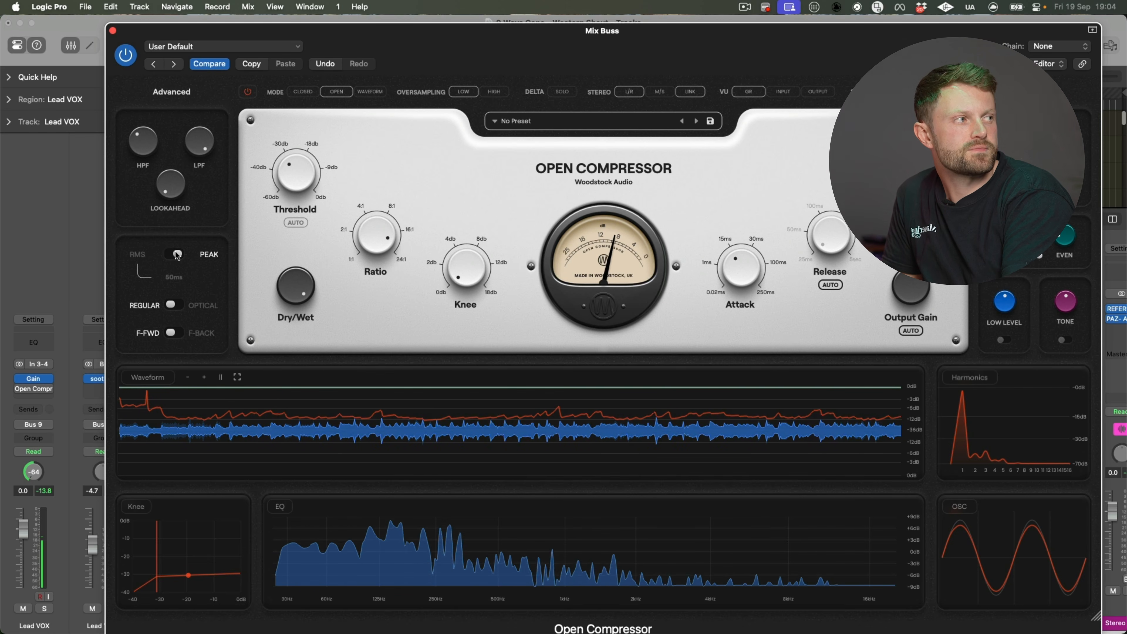
{"action": "left_click", "coordinate": [176, 255]}
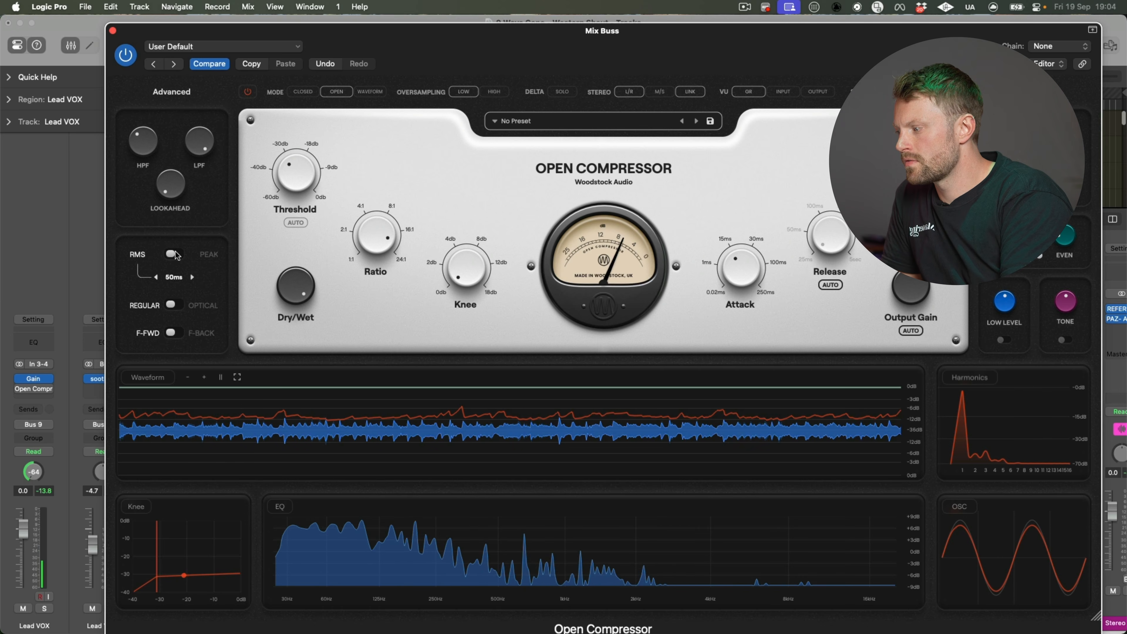
{"action": "left_click", "coordinate": [175, 255]}
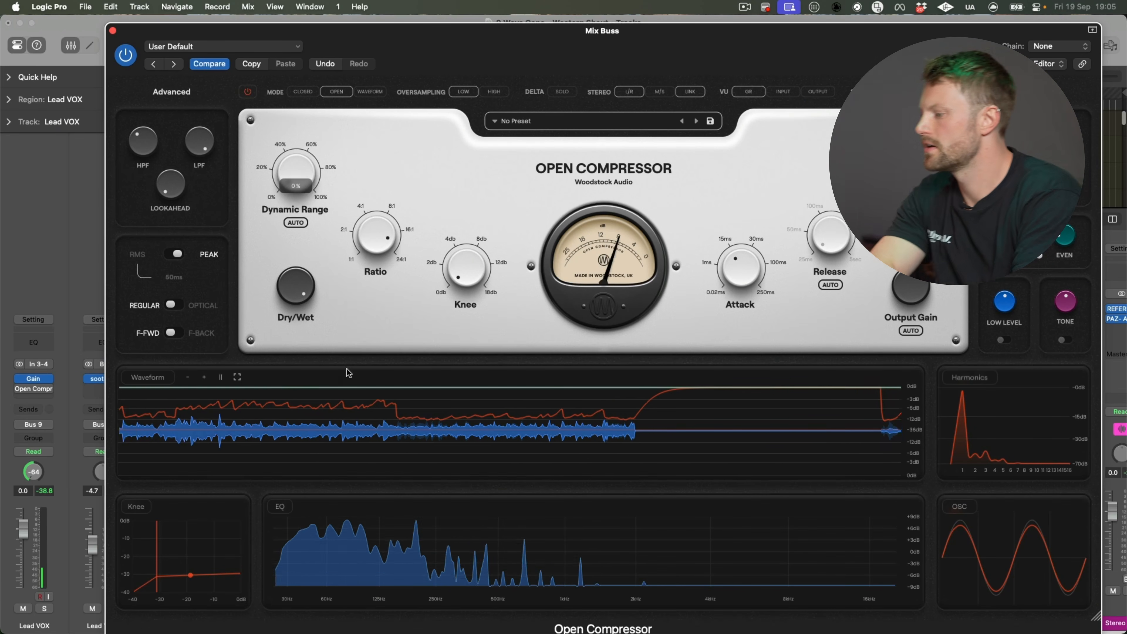
{"action": "left_click", "coordinate": [174, 334]}
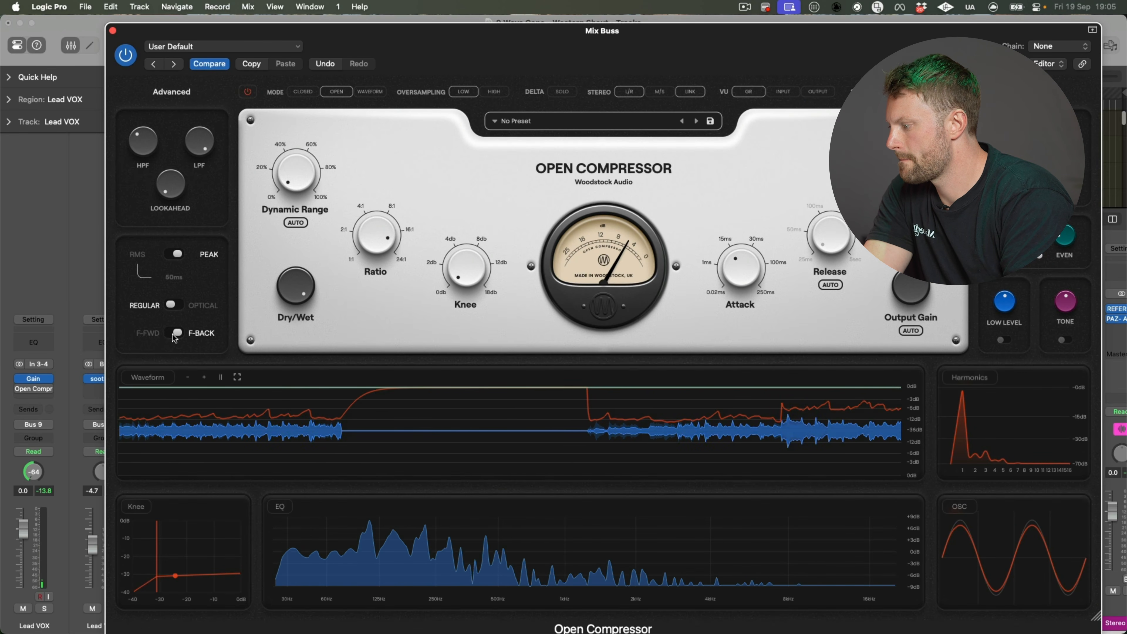
{"action": "left_click", "coordinate": [172, 334]}
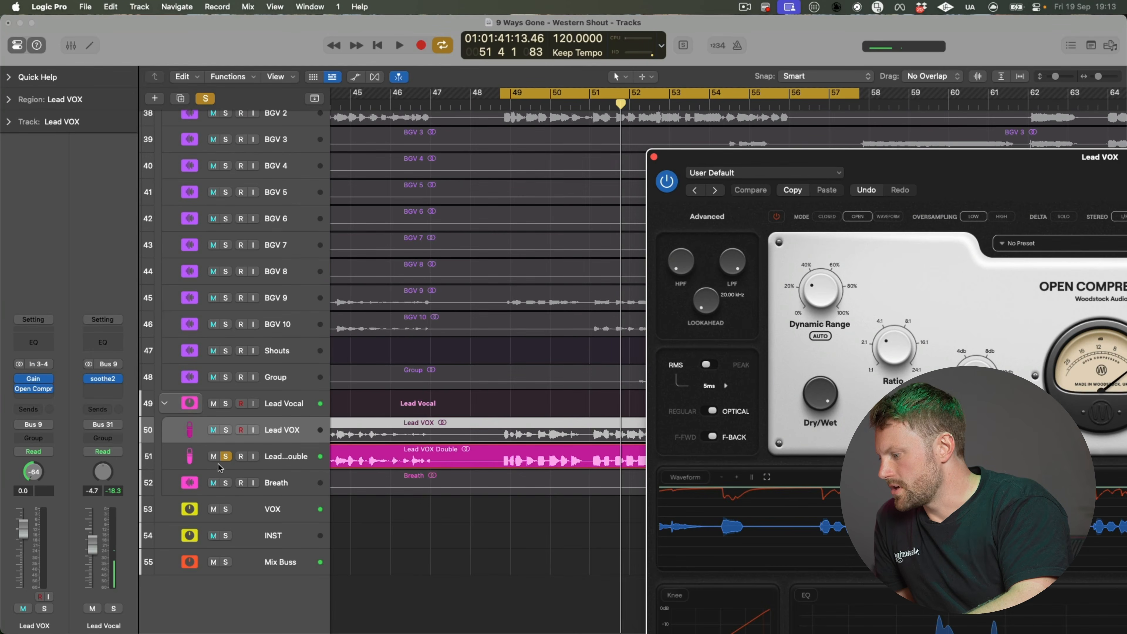
Step: Move the solo from Lead VOX Double to Lead VOX and play it with its full compressor window in view
{"action": "left_click", "coordinate": [226, 457]}
{"action": "left_click", "coordinate": [225, 430]}
{"action": "left_click_drag", "start_coordinate": [1018, 187], "coordinate": [523, 108]}
{"action": "key", "text": "space"}
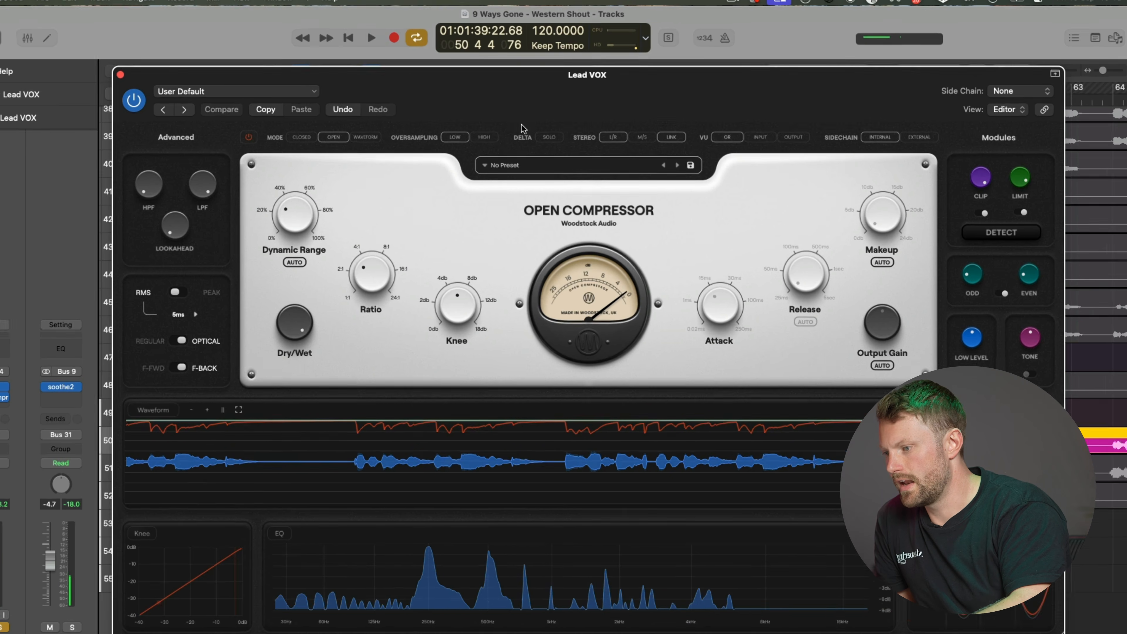
Step: Set the Lead VOX compressor's Limit to -14.45 dB alongside the detected Clip level, and switch off its odd/even harmonics module
{"action": "mouse_move", "coordinate": [972, 177]}
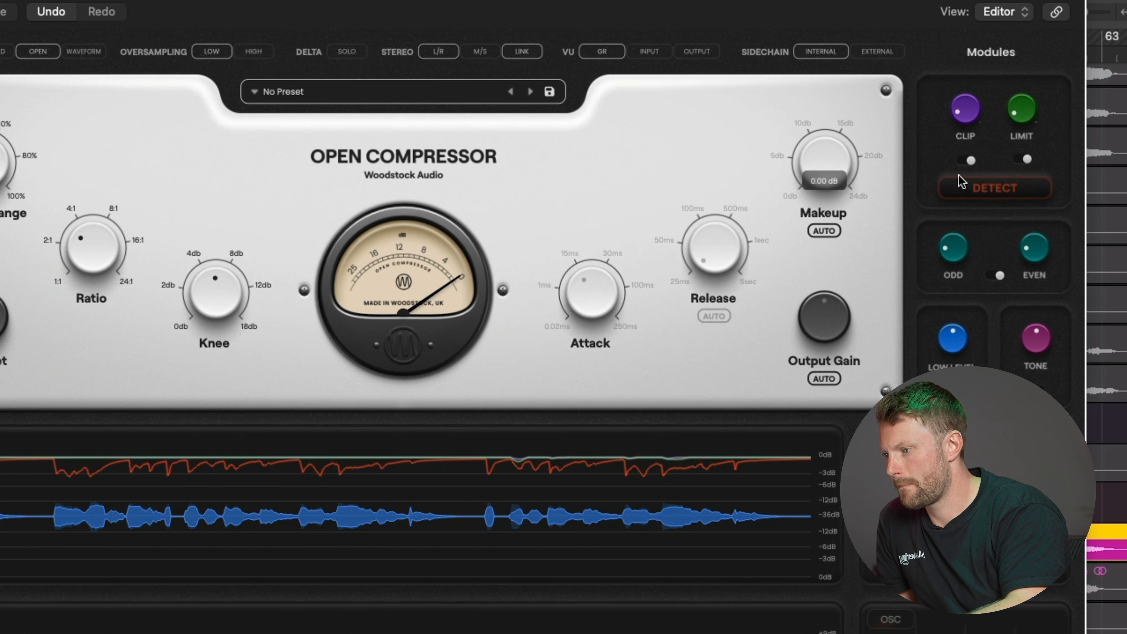
{"action": "mouse_move", "coordinate": [1023, 117]}
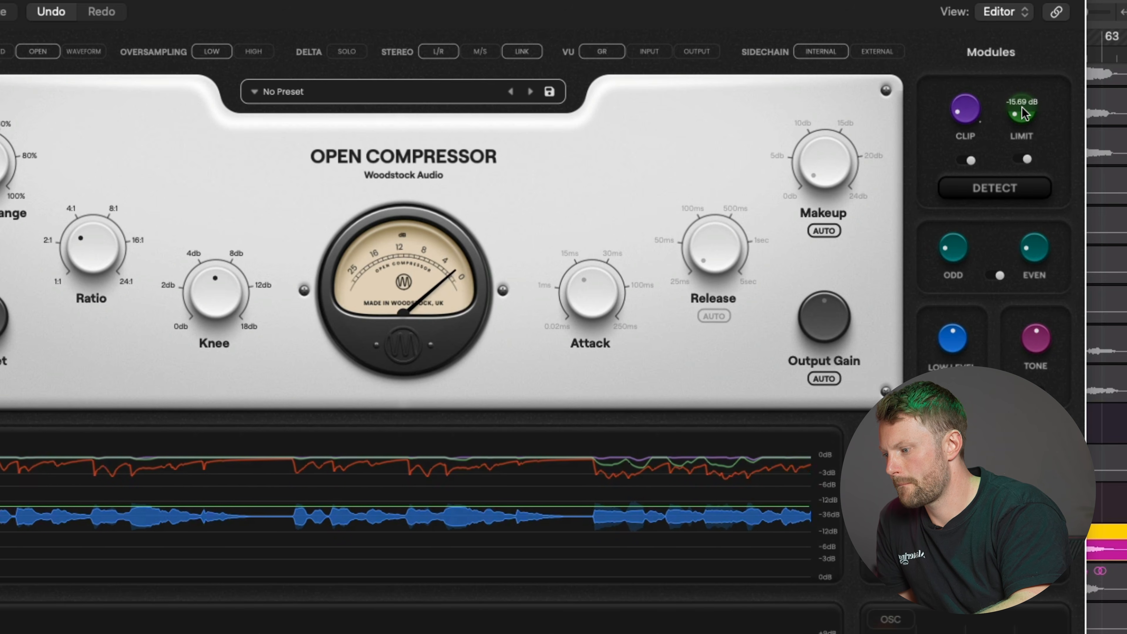
{"action": "left_click_drag", "start_coordinate": [1022, 104], "coordinate": [1021, 96]}
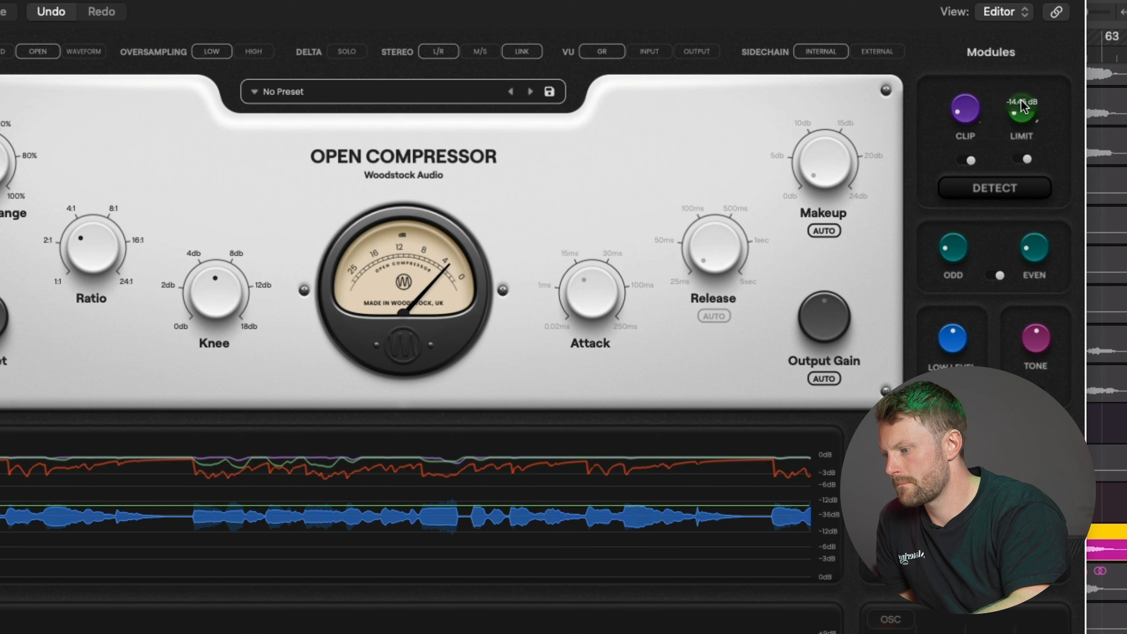
{"action": "left_click", "coordinate": [965, 109]}
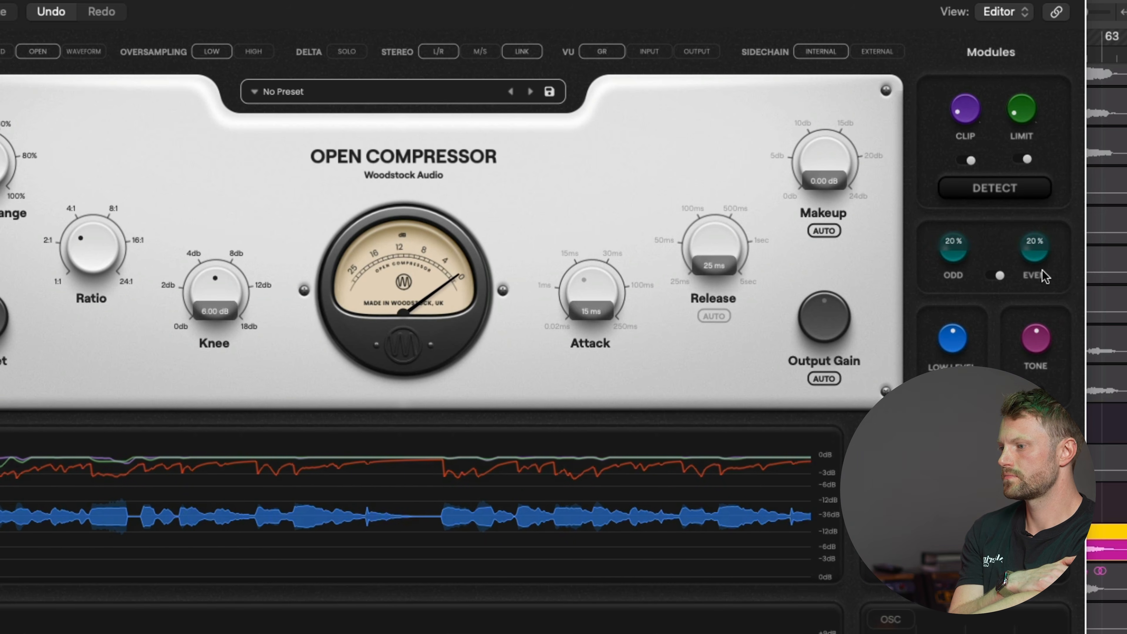
{"action": "left_click", "coordinate": [996, 275]}
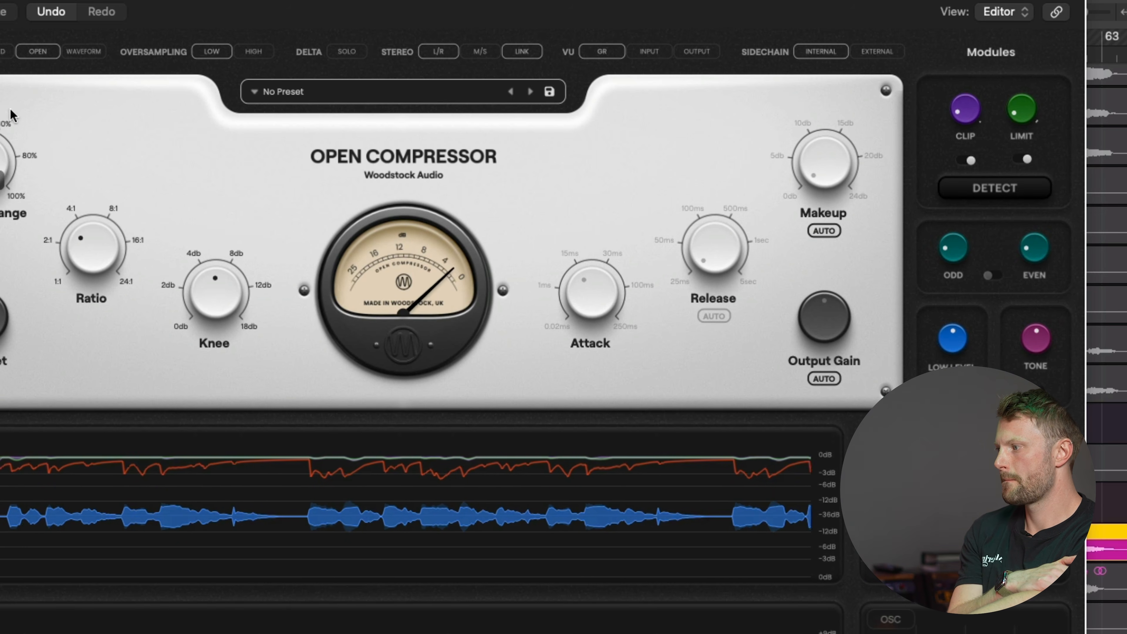
Step: Fine-tune Limit to -14.68 dB and Clip to -13.69 dB in the compressor's Waveform mode, and return to Open mode
{"action": "left_click", "coordinate": [83, 51]}
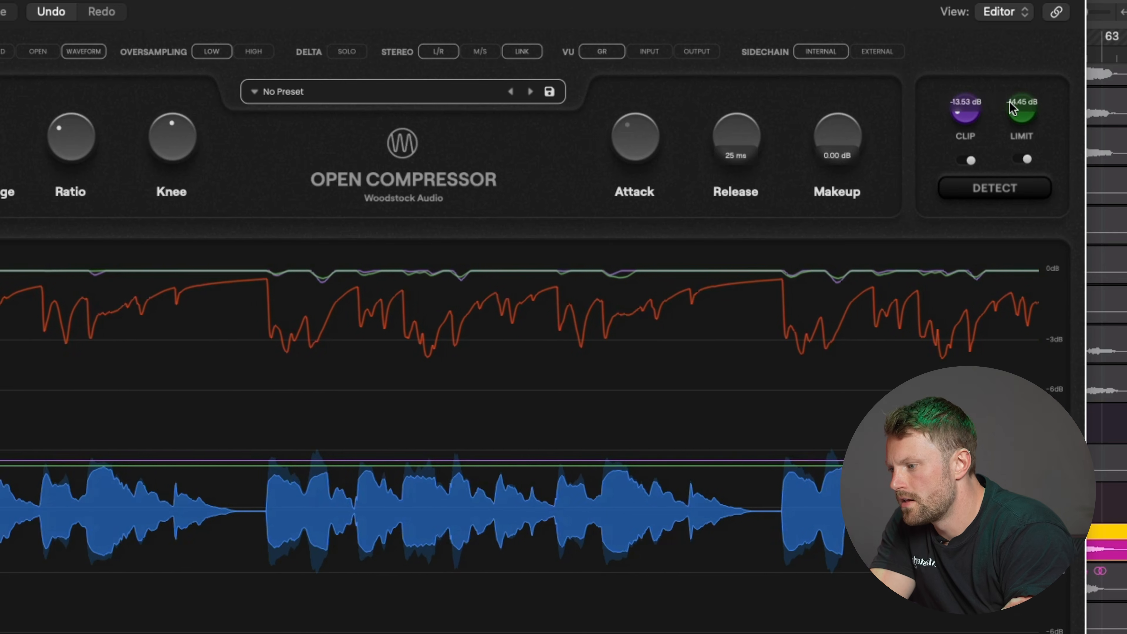
{"action": "mouse_move", "coordinate": [1030, 110]}
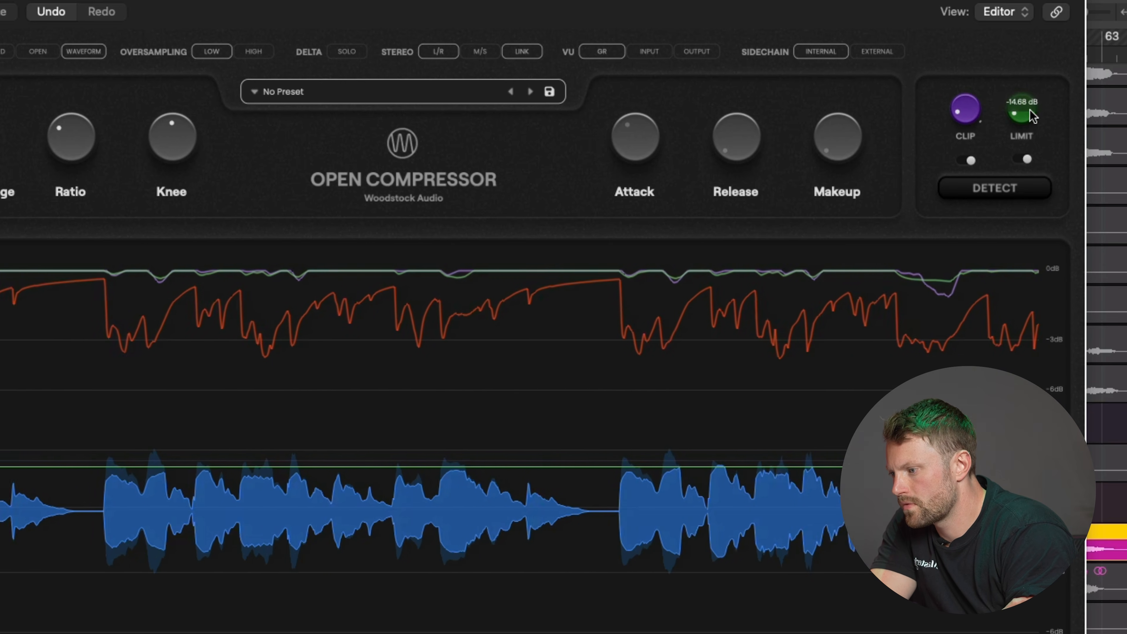
{"action": "mouse_move", "coordinate": [963, 113]}
{"action": "left_click_drag", "start_coordinate": [961, 103], "coordinate": [960, 112]}
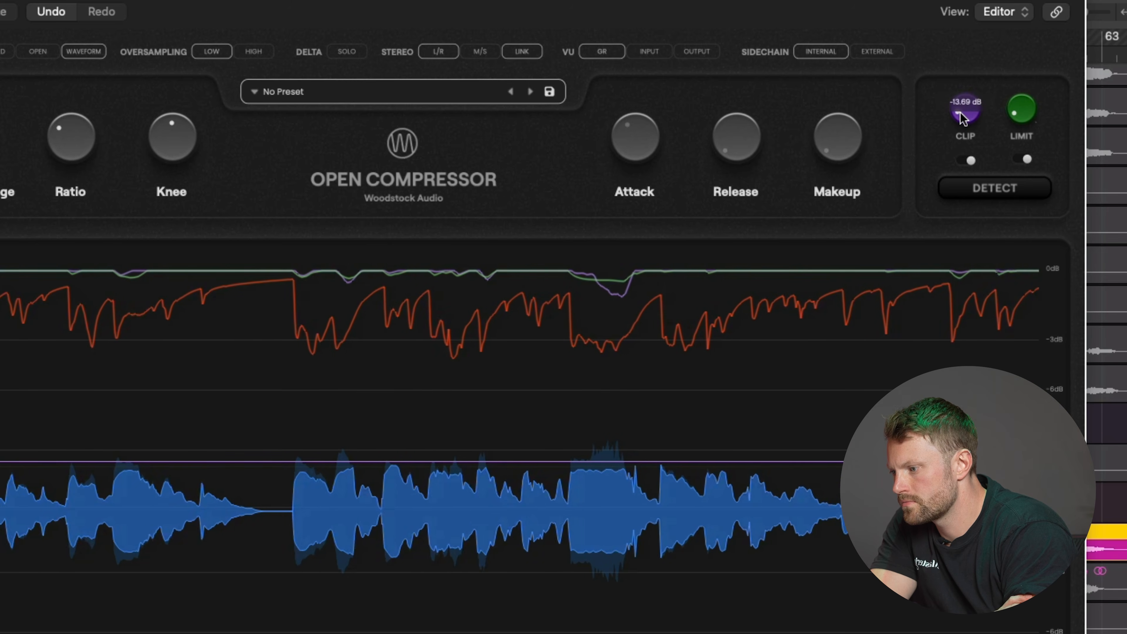
{"action": "left_click", "coordinate": [44, 54]}
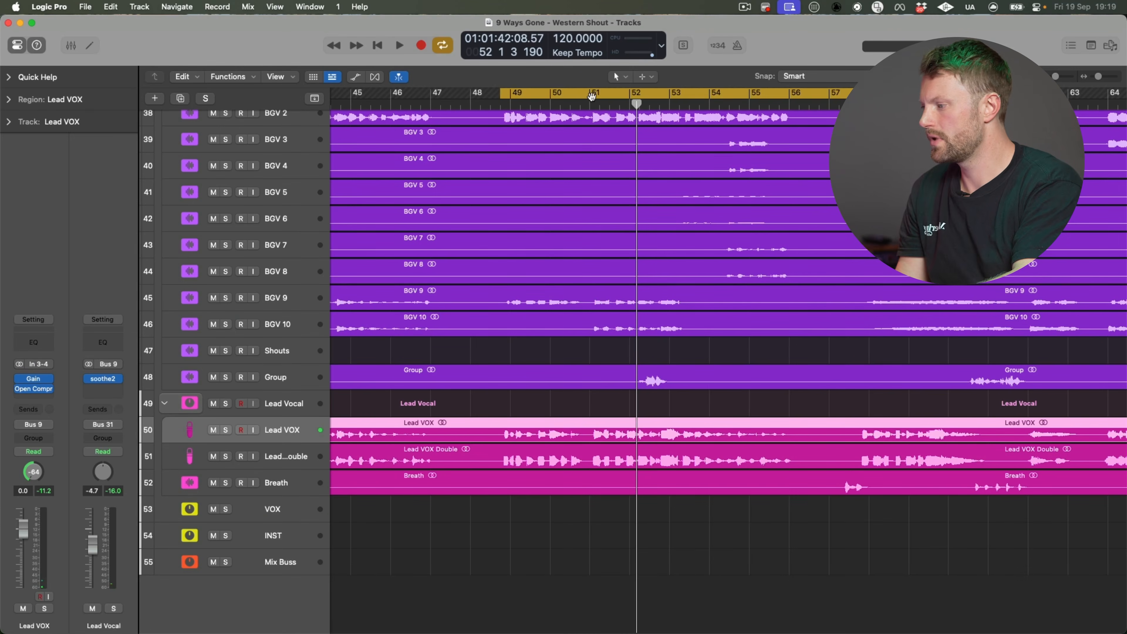
Step: Select the Lead VOX Double track and insert Open Compressor after Gain on its mixer channel
{"action": "scroll", "coordinate": [554, 134], "scroll_direction": "down", "scroll_amount": 3}
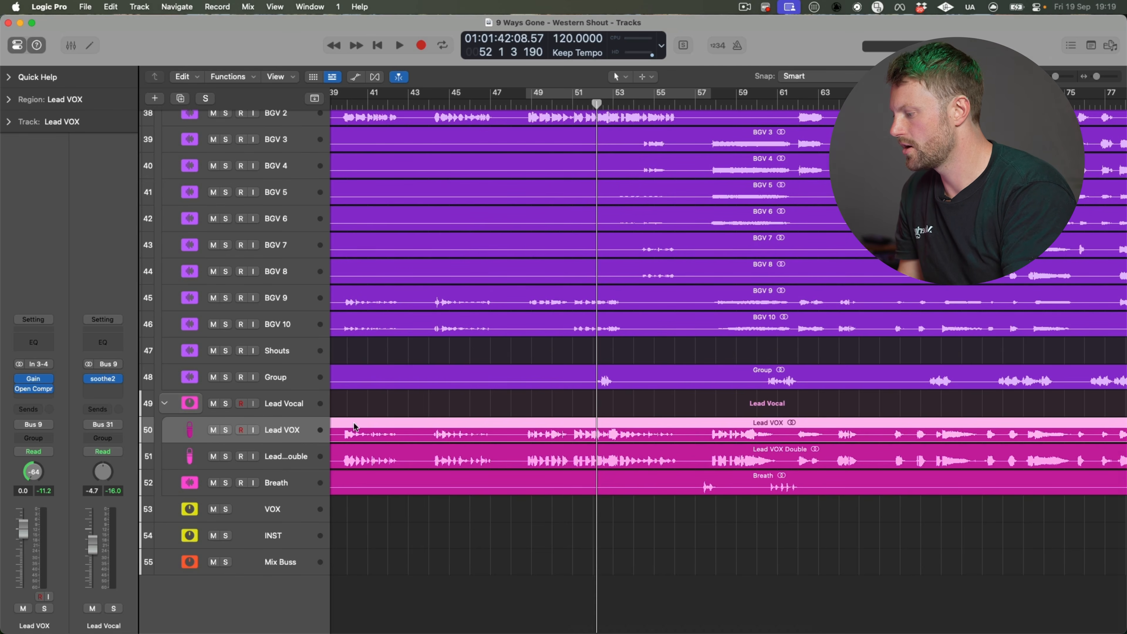
{"action": "left_click", "coordinate": [294, 459]}
{"action": "key", "text": "x"}
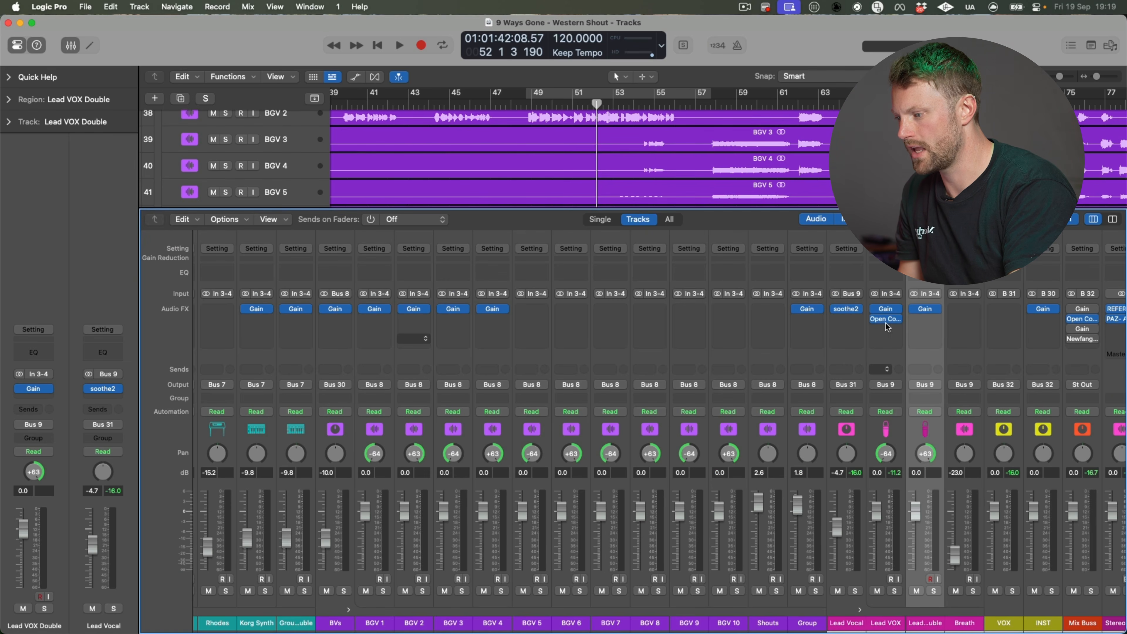
{"action": "left_click_drag", "start_coordinate": [927, 322], "coordinate": [927, 318]}
{"action": "left_click", "coordinate": [927, 318]}
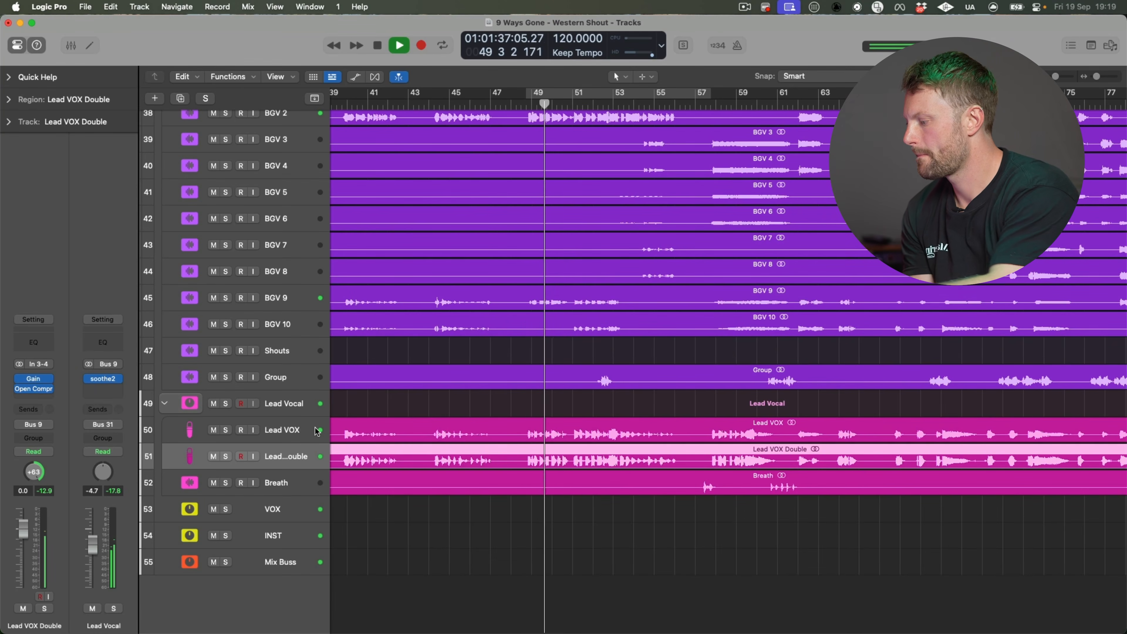
Step: Lower the Lead Vocal channel's volume to -6.2 dB in the mixer during playback, and hide the mixer
{"action": "key", "text": "x"}
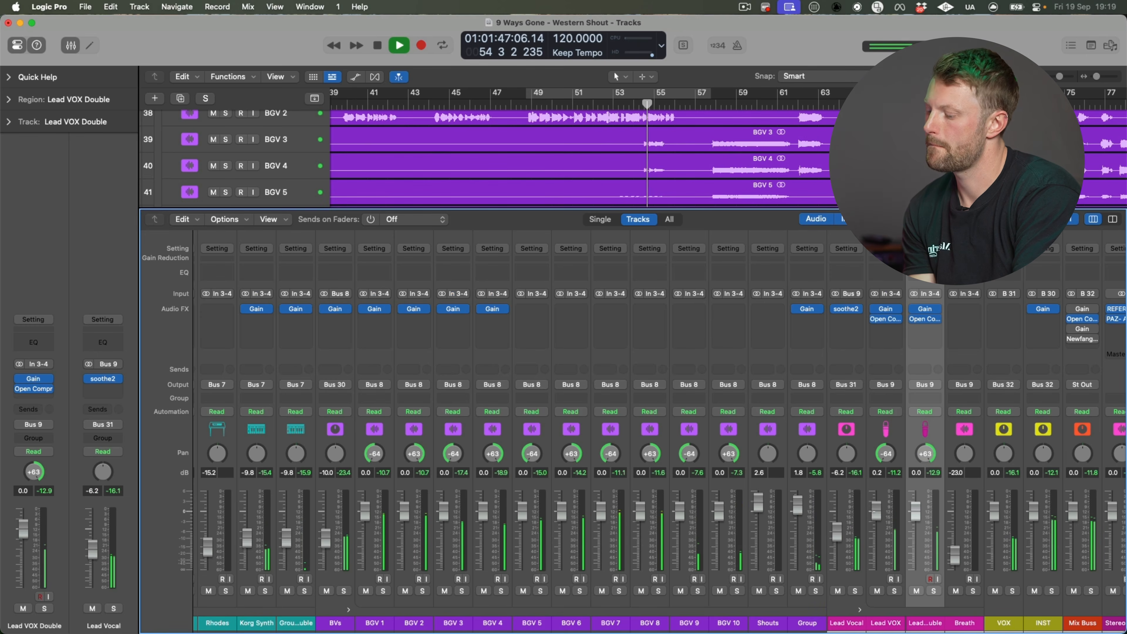
{"action": "key", "text": "x"}
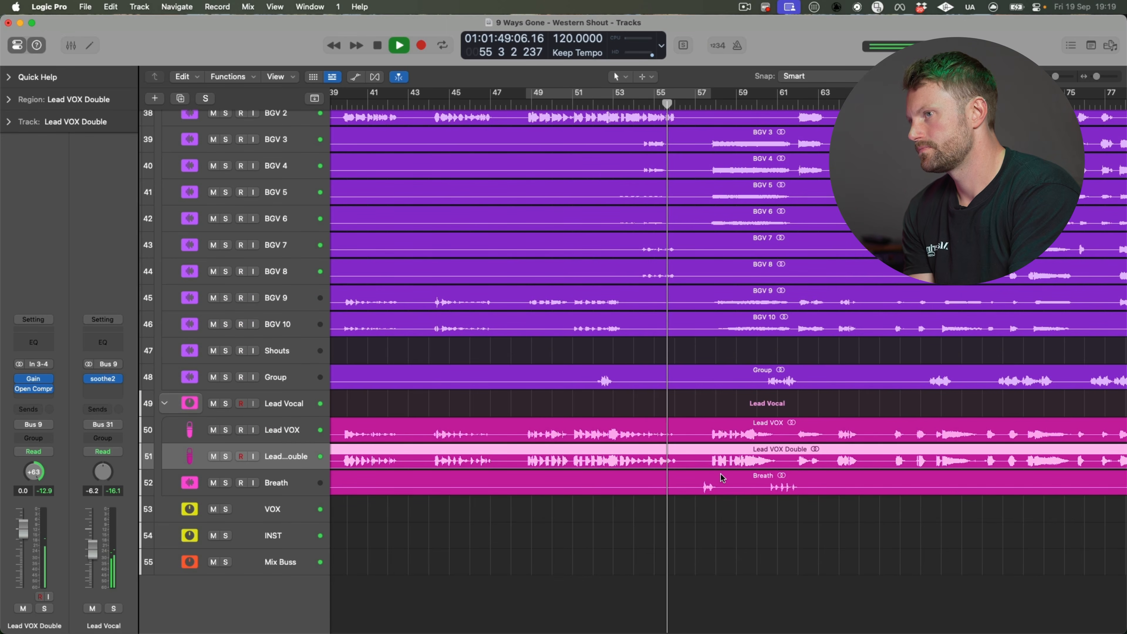
{"action": "key", "text": "space"}
Step: Set the Lead VOX track's volume to 0.3 dB and lower its Open Compressor's Dynamic Range to about 10%
{"action": "key", "text": "Up"}
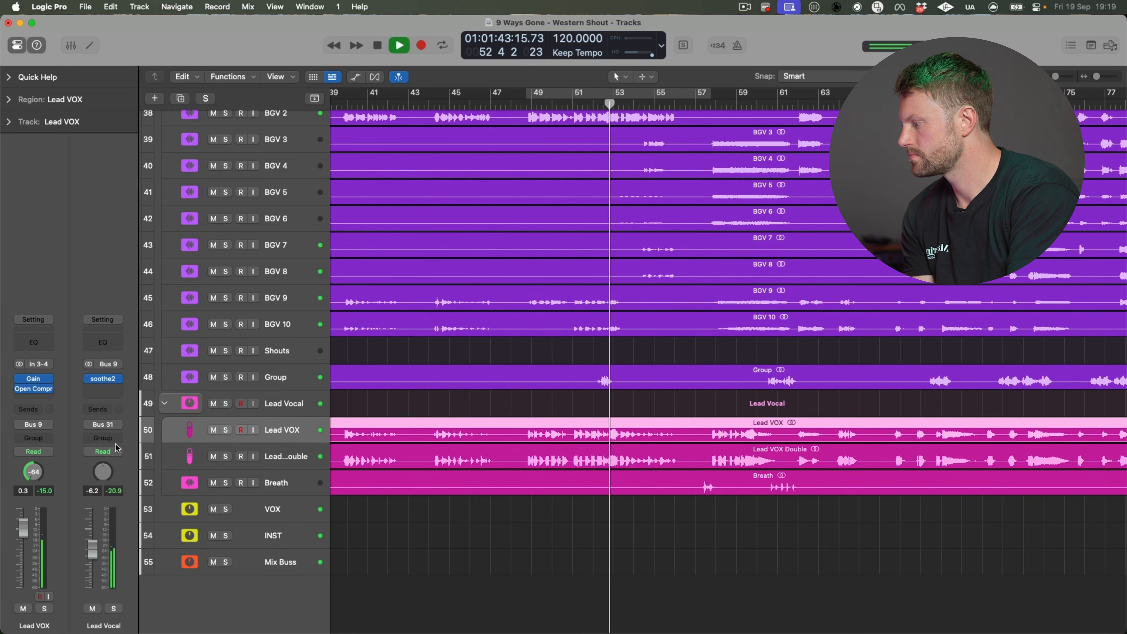
{"action": "left_click", "coordinate": [38, 386]}
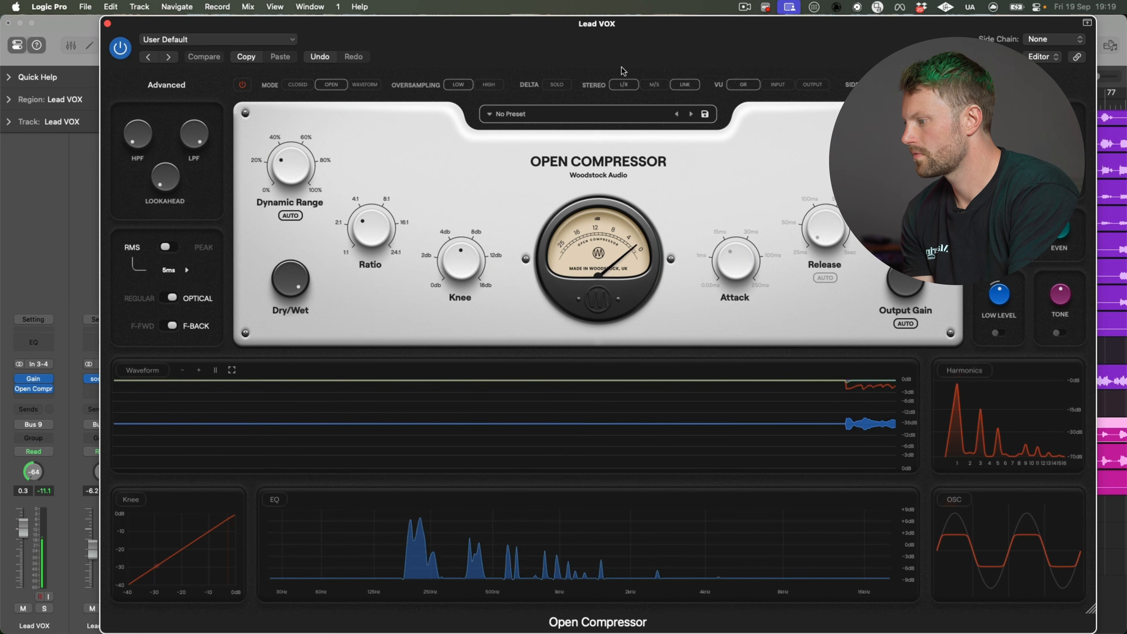
{"action": "mouse_move", "coordinate": [302, 177]}
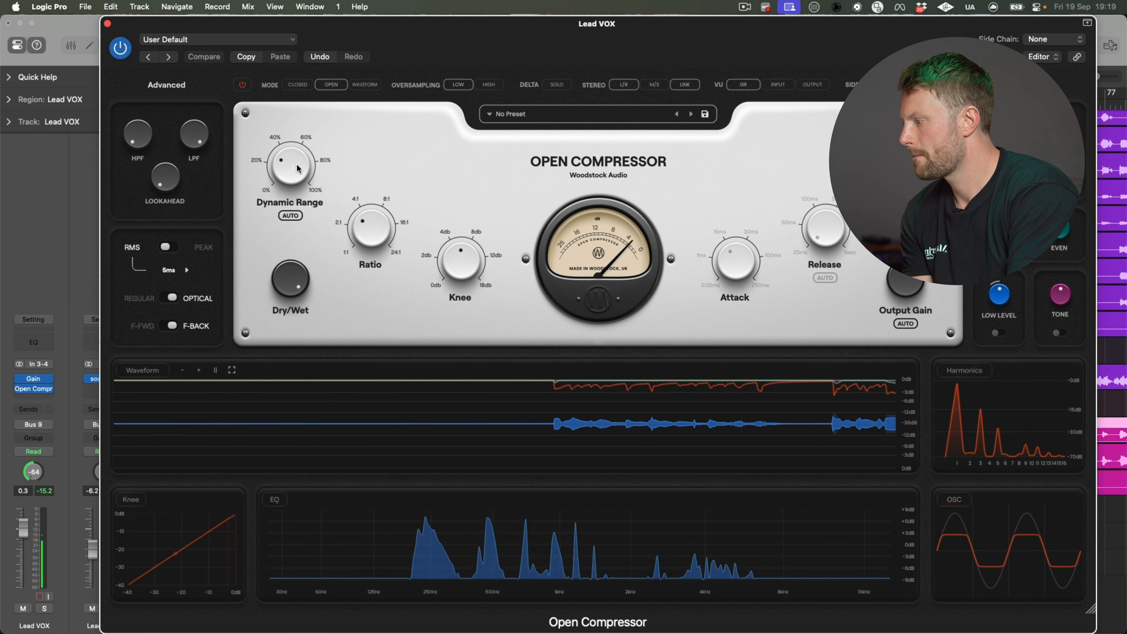
{"action": "left_click_drag", "start_coordinate": [297, 168], "coordinate": [295, 266]}
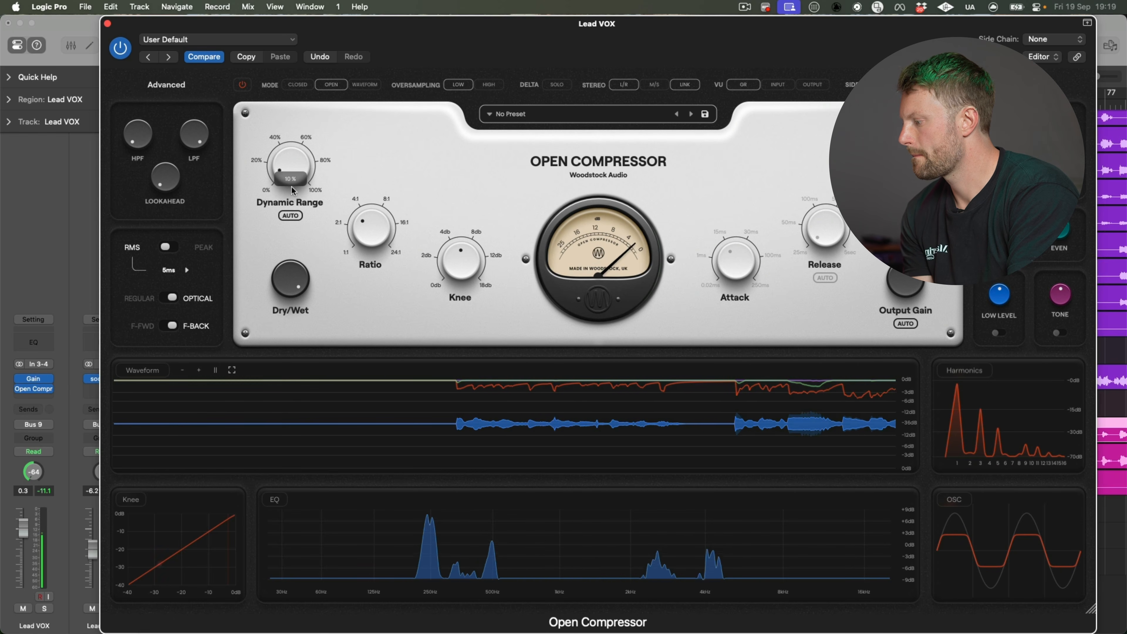
Step: Set the Dynamic Range of Open Compressor on Lead VOX Double to 7%, and close both compressor windows
{"action": "left_click_drag", "start_coordinate": [225, 251], "coordinate": [380, 252]}
{"action": "left_click", "coordinate": [173, 456]}
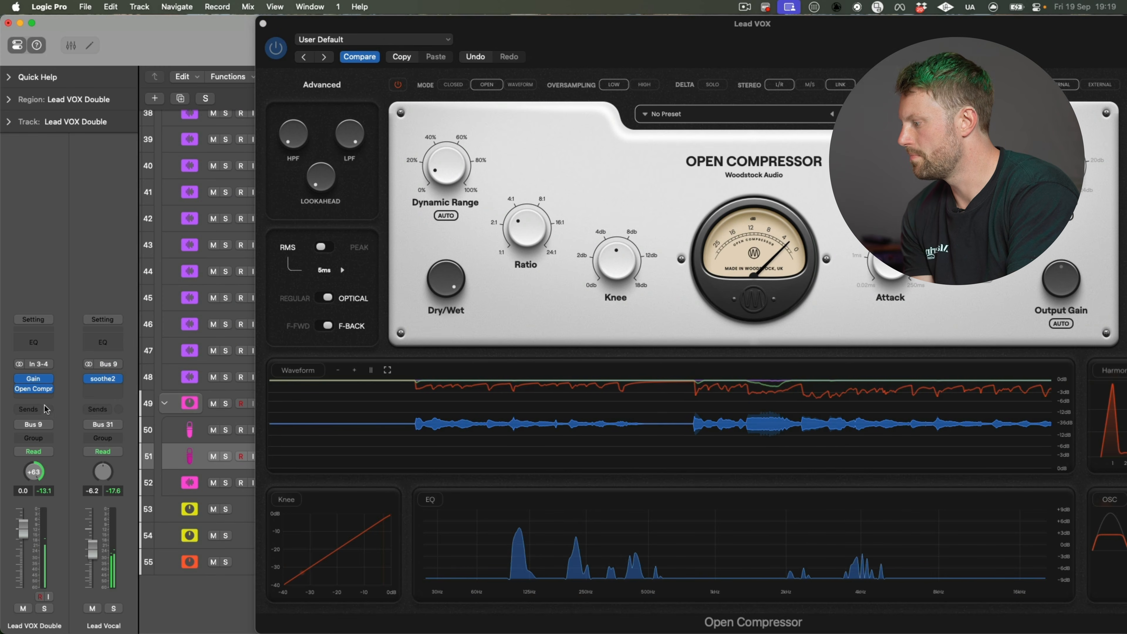
{"action": "left_click", "coordinate": [32, 389]}
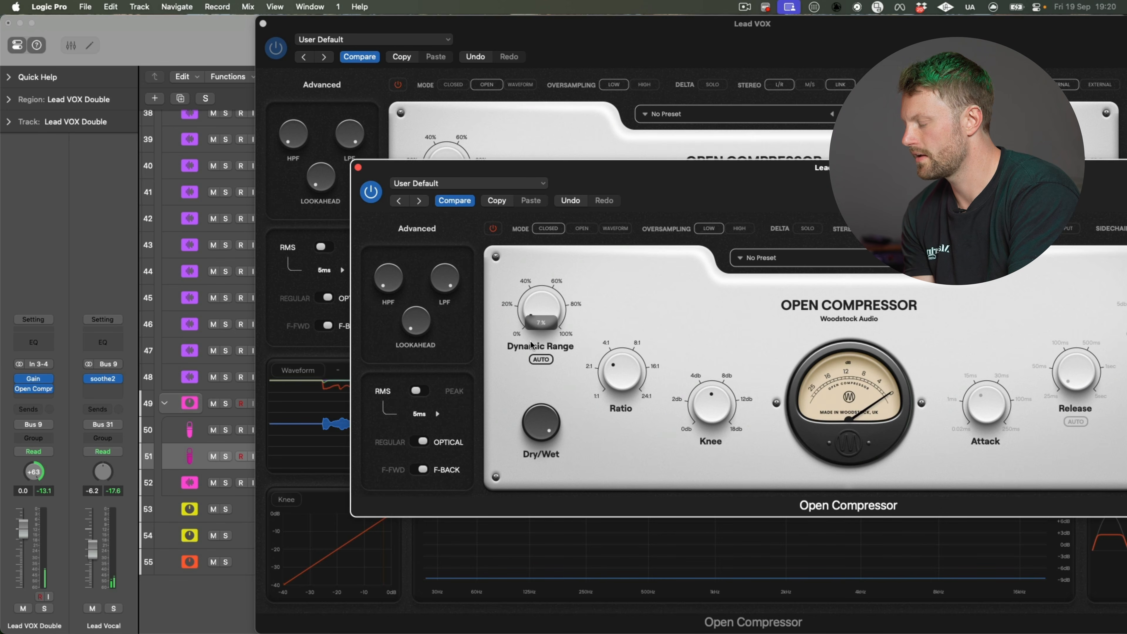
{"action": "left_click", "coordinate": [358, 169]}
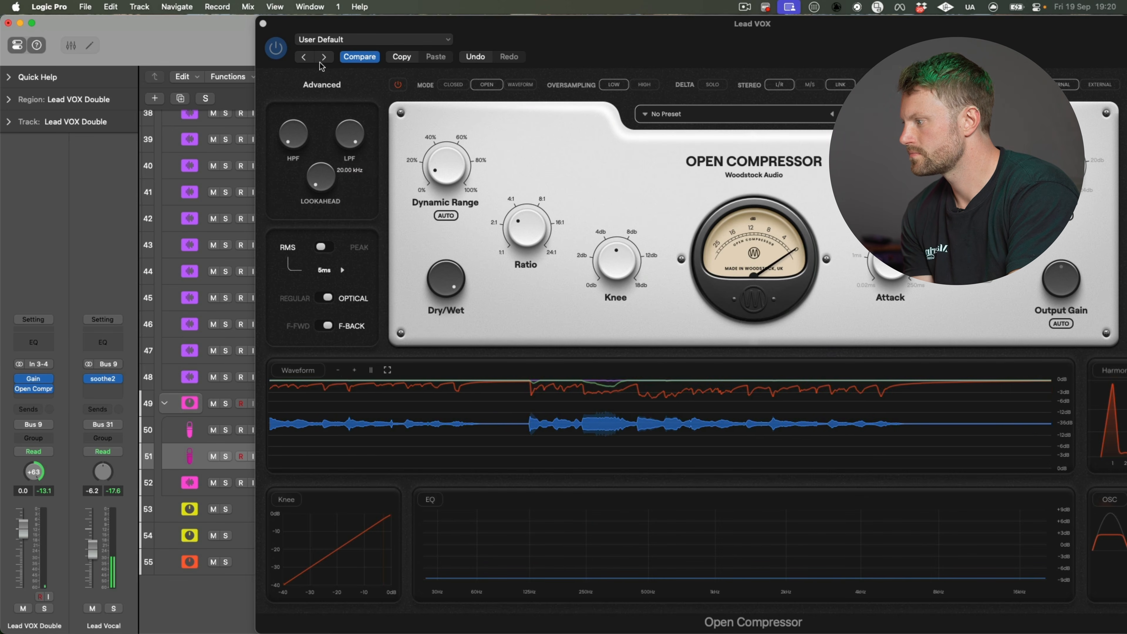
{"action": "left_click", "coordinate": [263, 24]}
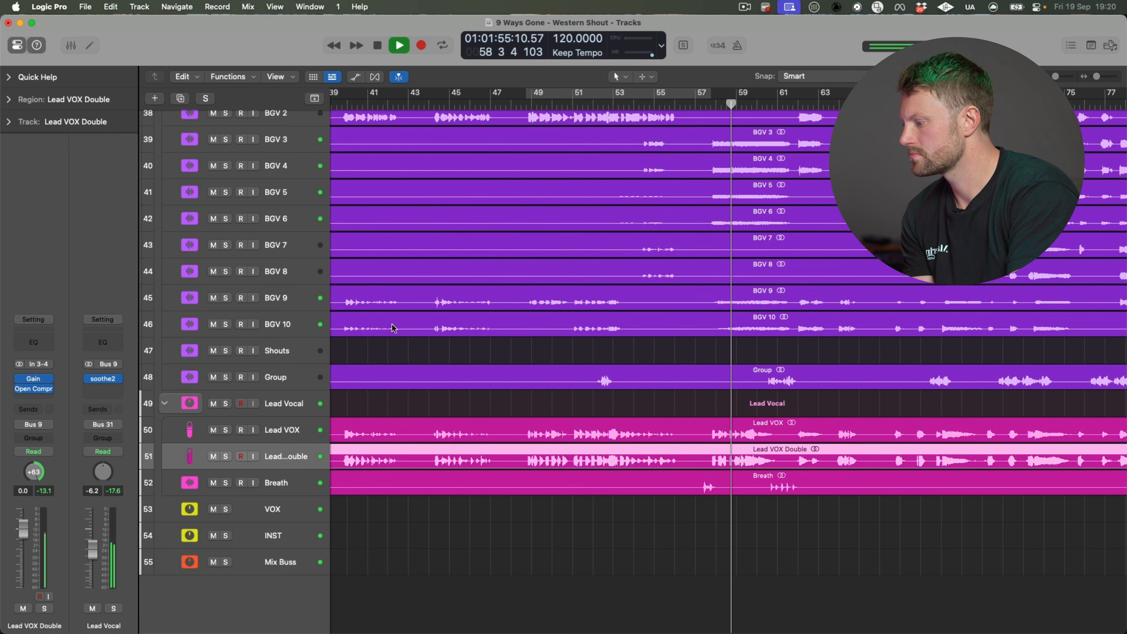
Step: Select the Lead Vocal track and replay the section from around bars 51 to 54 to check the vocal level
{"action": "left_click", "coordinate": [291, 407]}
{"action": "left_click", "coordinate": [638, 105]}
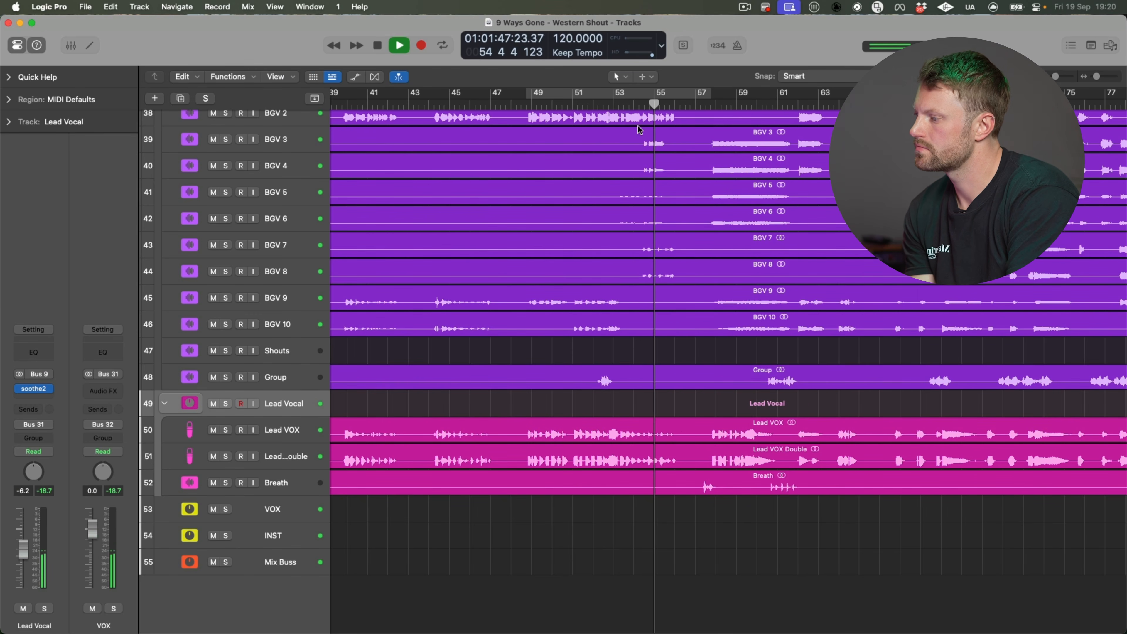
{"action": "left_click", "coordinate": [582, 104]}
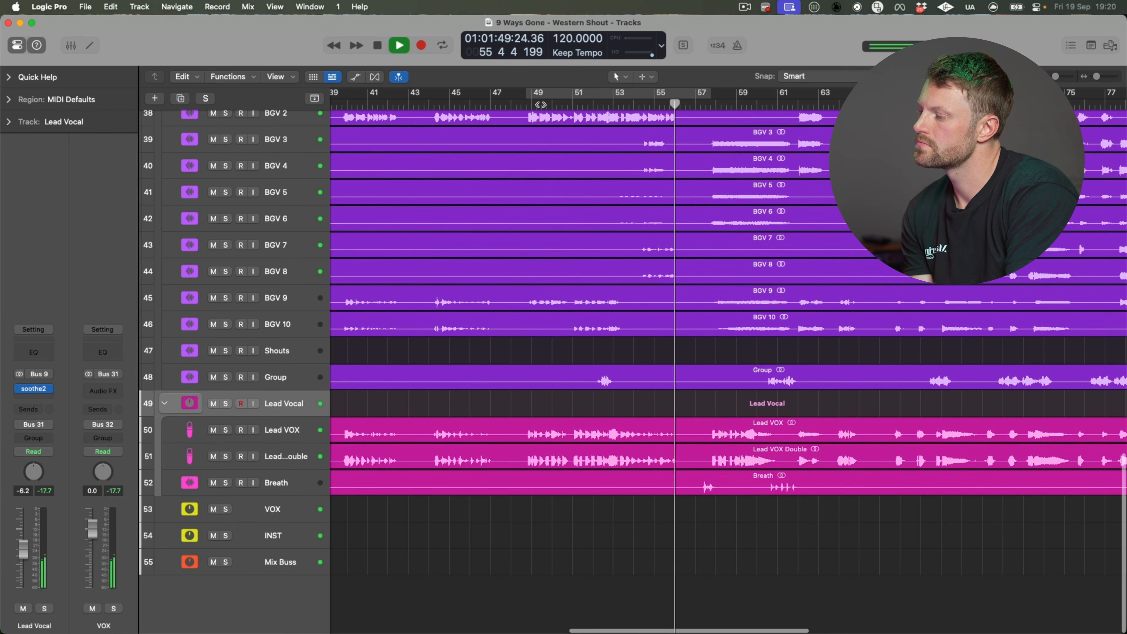
Step: Stop playback and replay the song from around bar 45
{"action": "key", "text": "space"}
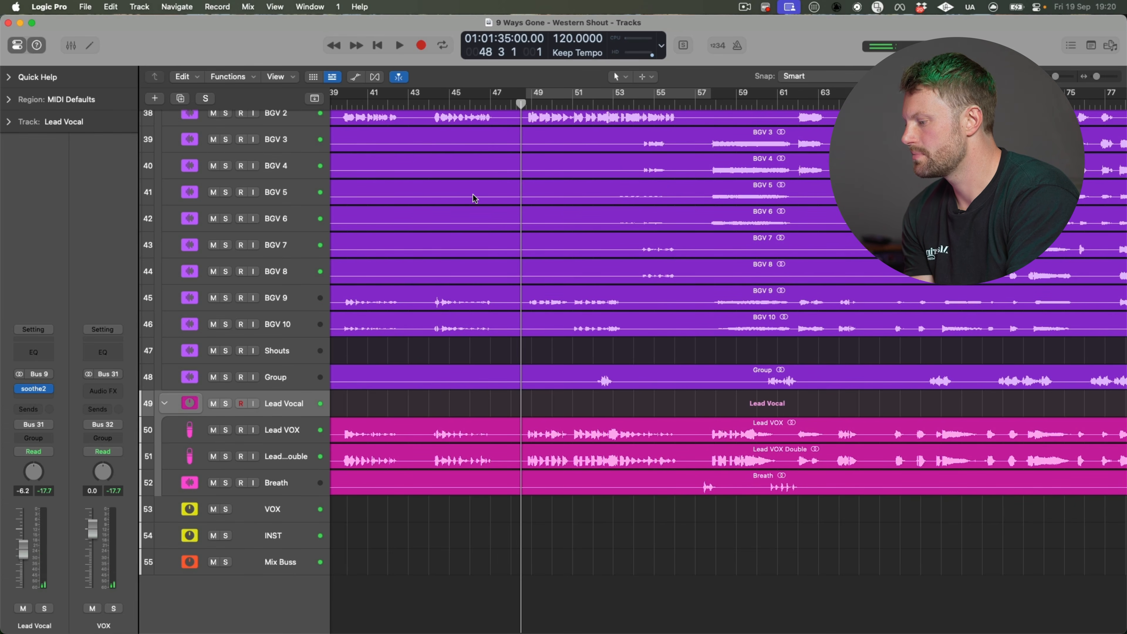
{"action": "key", "text": "Return"}
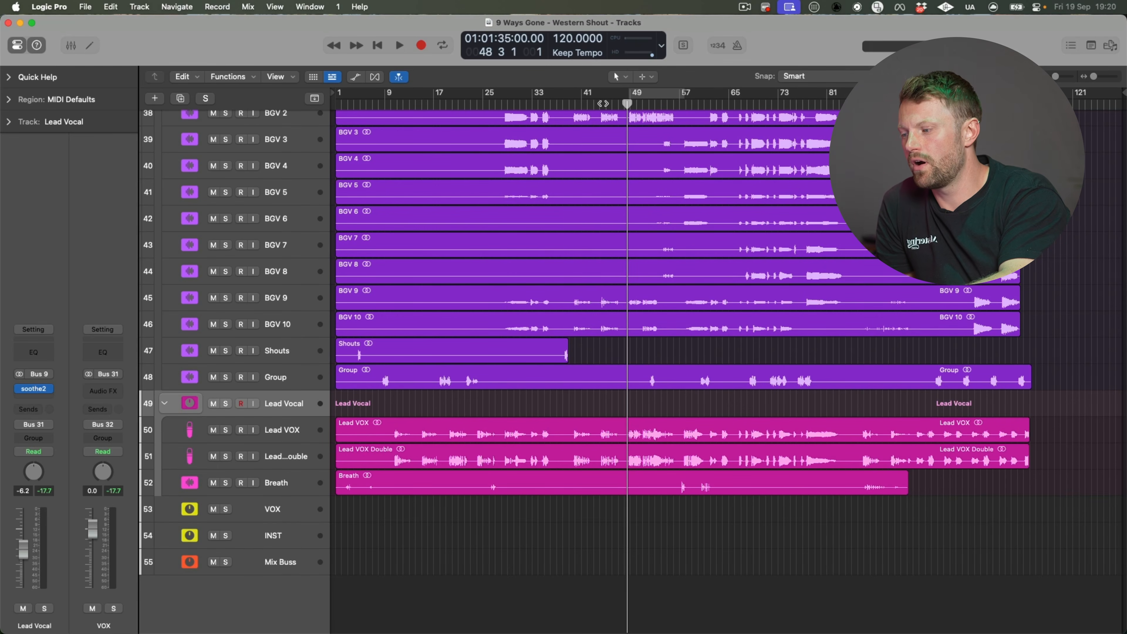
{"action": "left_click", "coordinate": [603, 103]}
{"action": "key", "text": "space"}
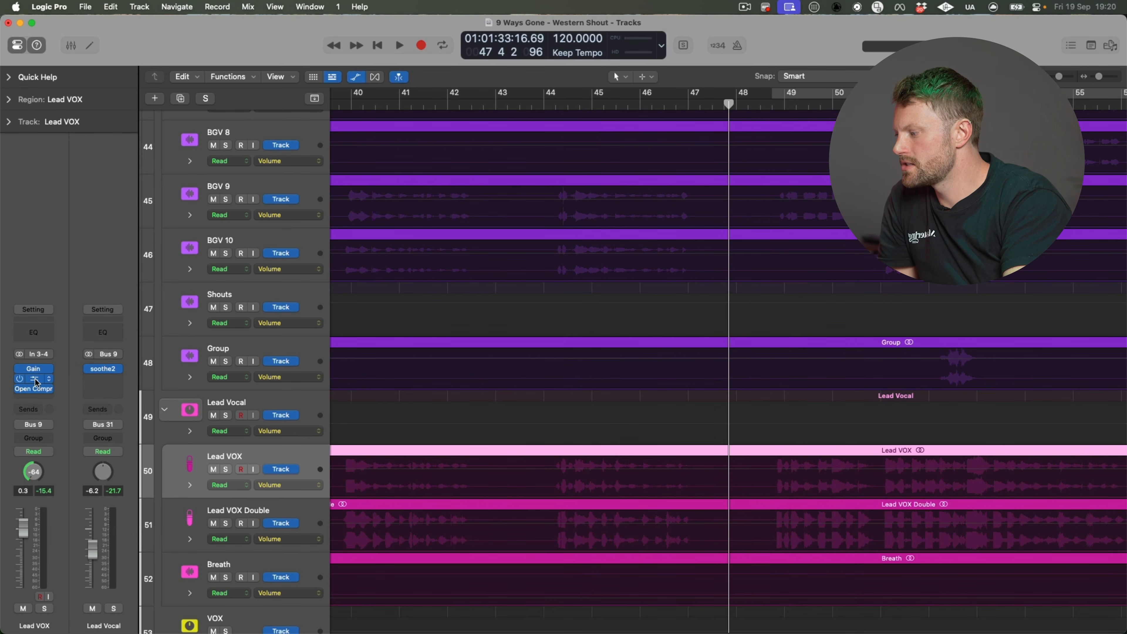
Step: Open Vocal Rider on Lead VOX, solo the track and raise the upper Range limit to 12.0 during playback
{"action": "left_click", "coordinate": [36, 380]}
{"action": "left_click_drag", "start_coordinate": [469, 168], "coordinate": [463, 96]}
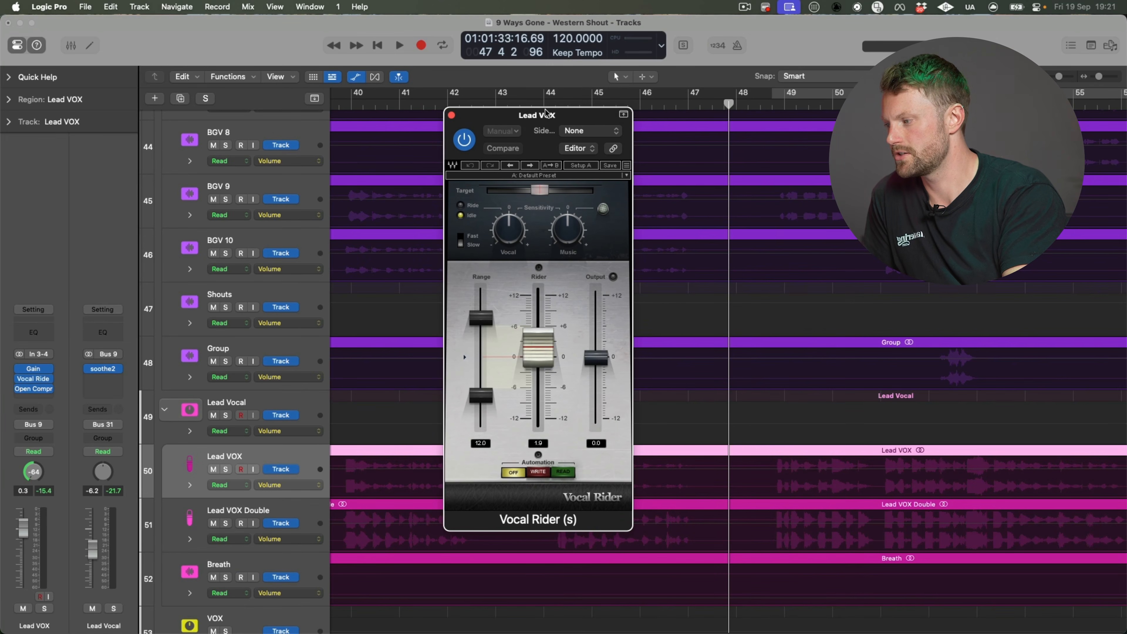
{"action": "left_click_drag", "start_coordinate": [538, 113], "coordinate": [546, 115]}
{"action": "key", "text": "s"}
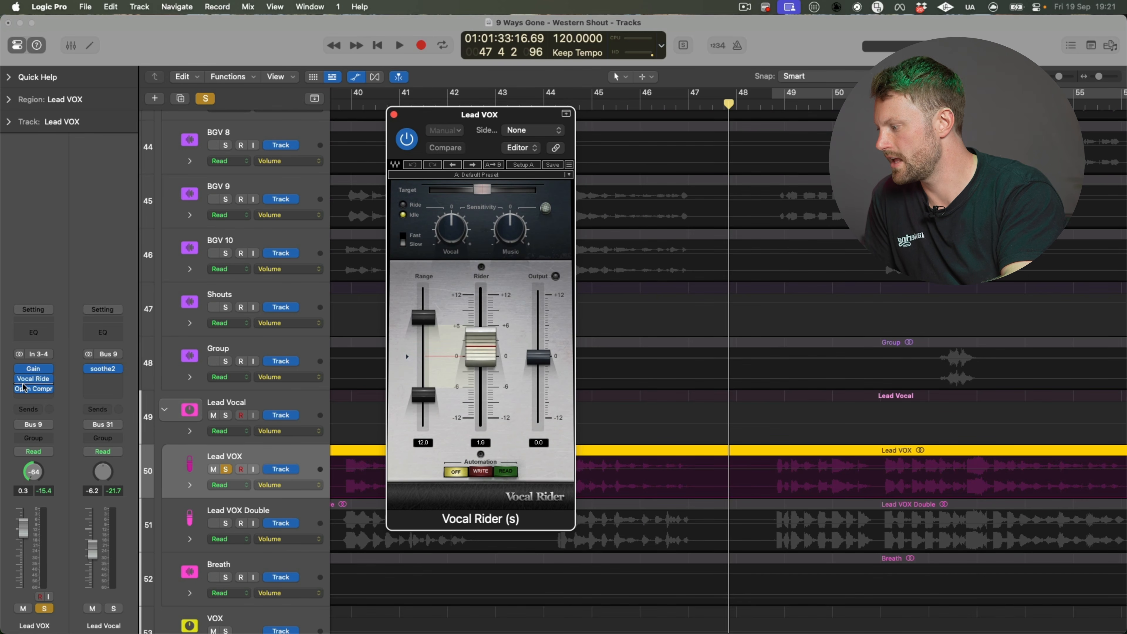
{"action": "key", "text": "space"}
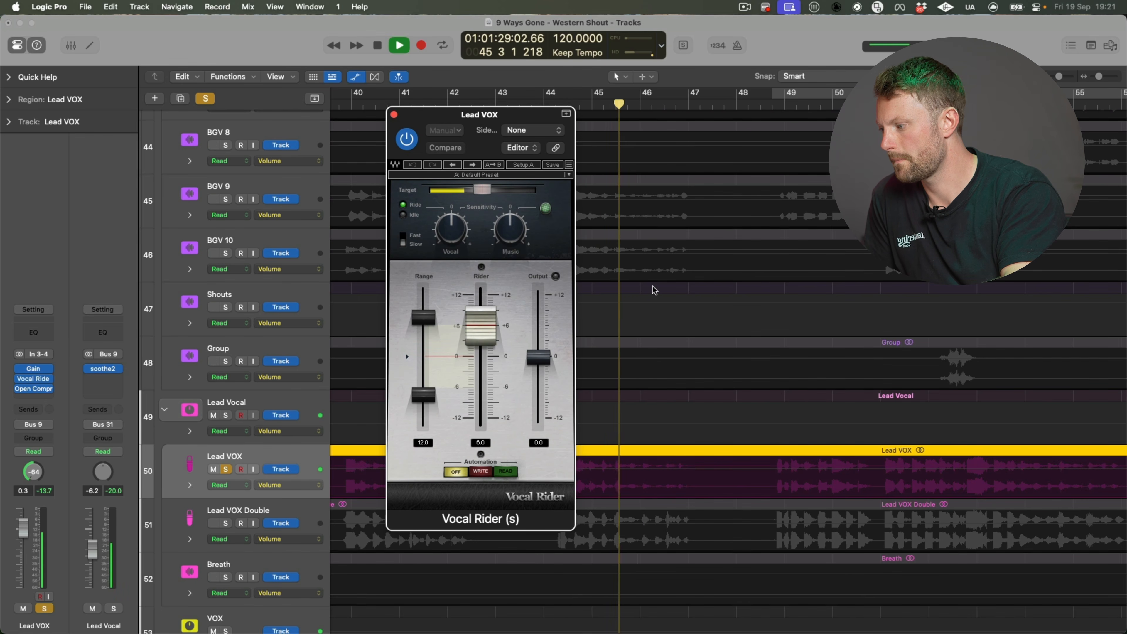
{"action": "left_click_drag", "start_coordinate": [424, 317], "coordinate": [424, 286]}
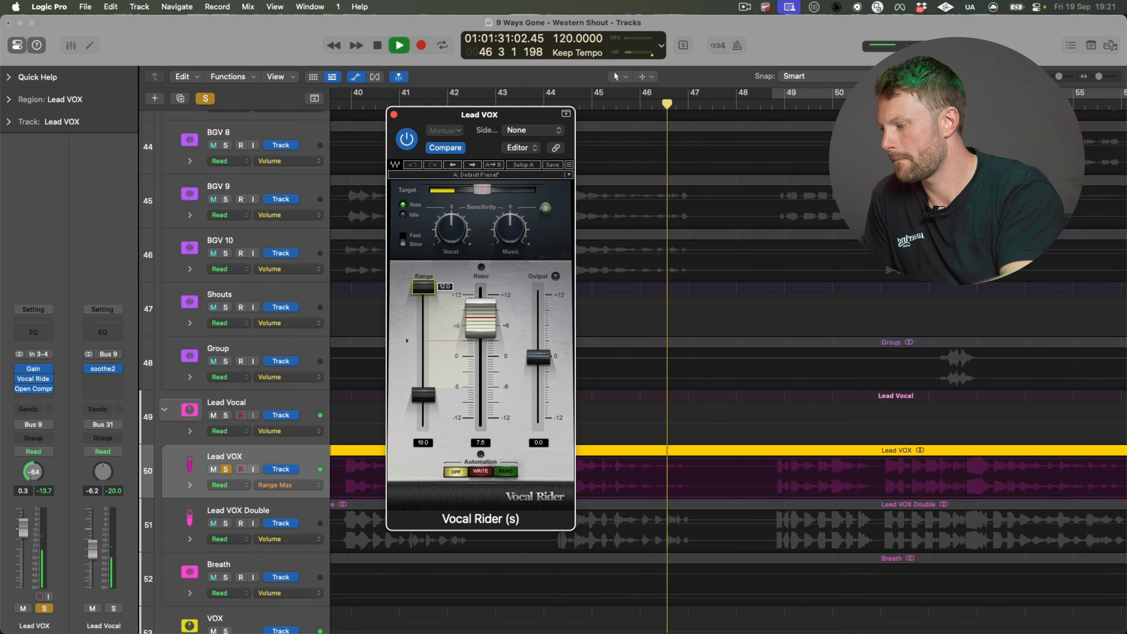
Step: Lower Vocal Rider's Target on Lead VOX to about -28 while replaying the phrase from around bar 44
{"action": "left_click_drag", "start_coordinate": [510, 114], "coordinate": [435, 179]}
{"action": "left_click", "coordinate": [565, 103]}
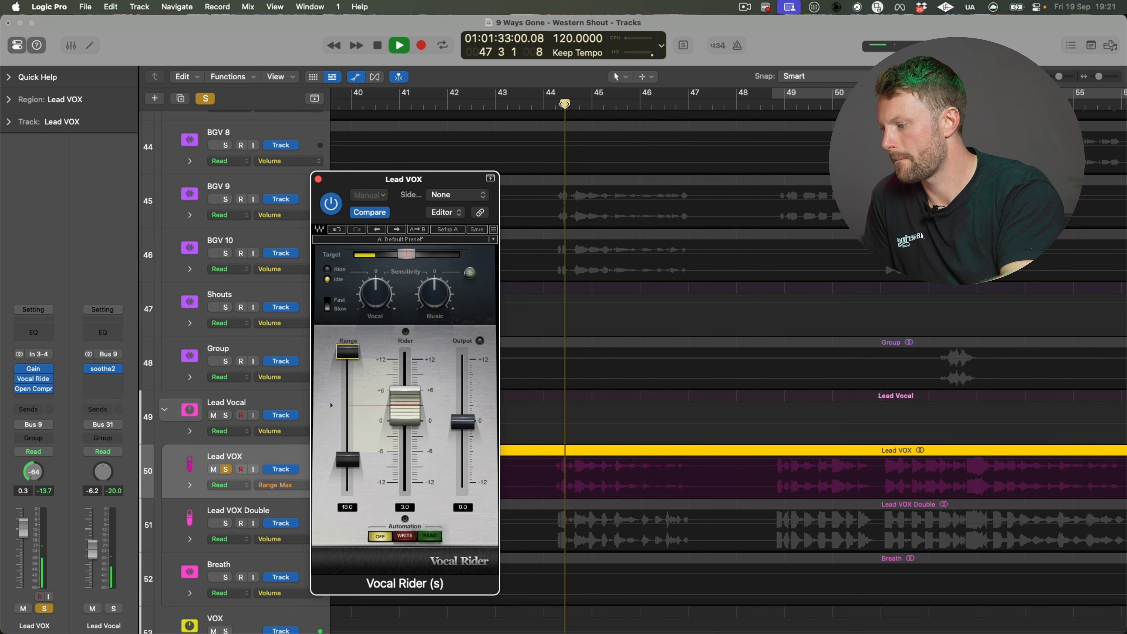
{"action": "left_click_drag", "start_coordinate": [406, 254], "coordinate": [387, 254]}
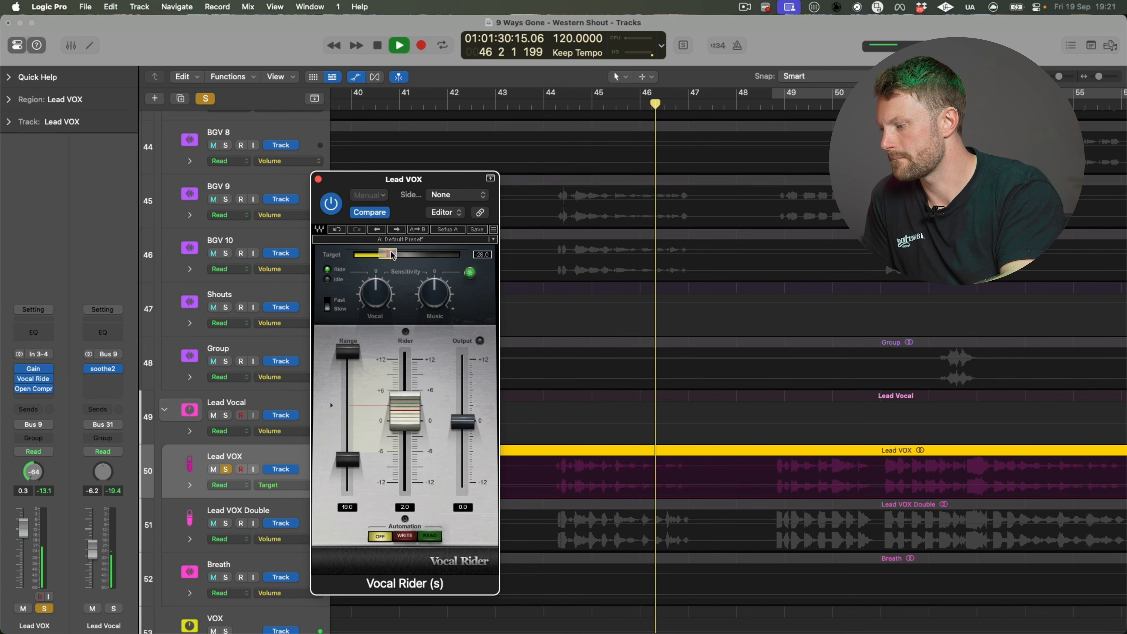
{"action": "left_click", "coordinate": [556, 103]}
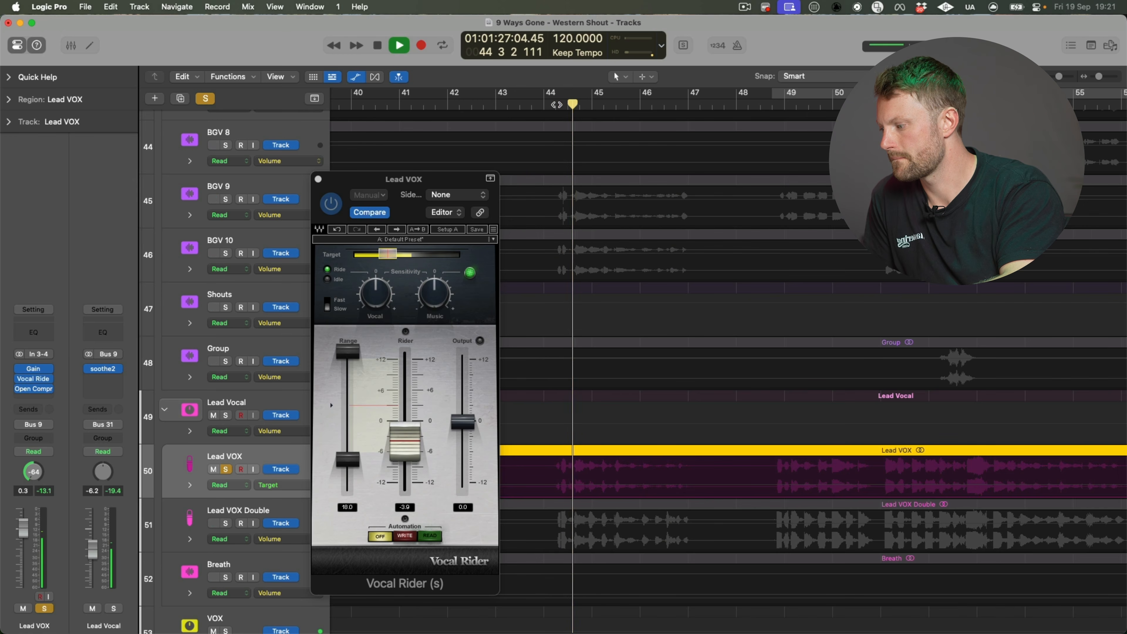
{"action": "left_click", "coordinate": [393, 257]}
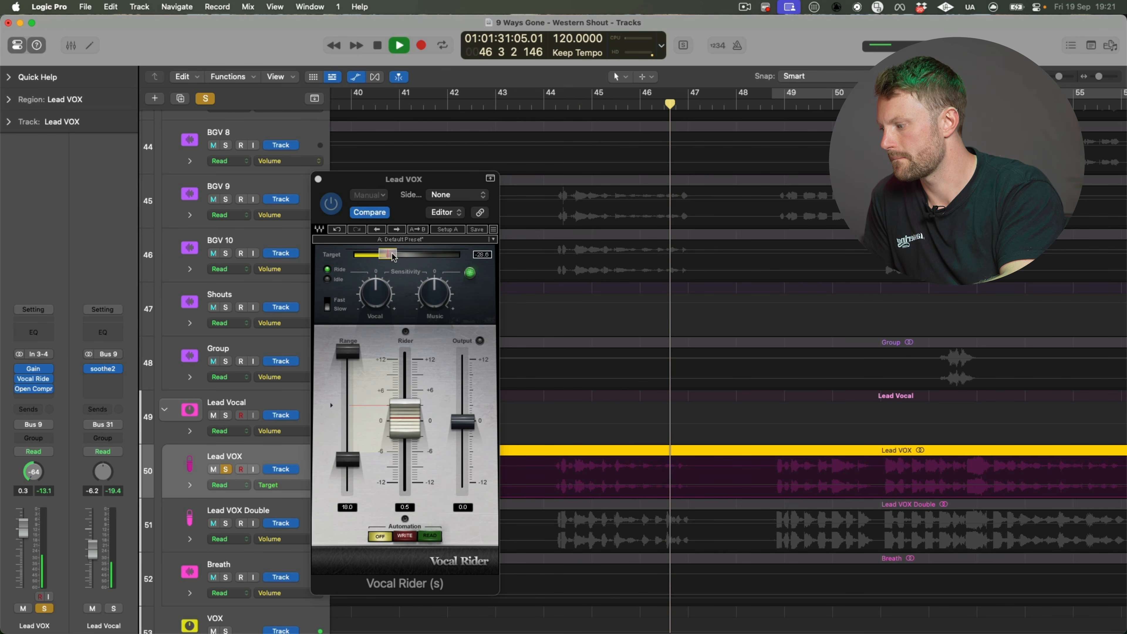
{"action": "left_click_drag", "start_coordinate": [392, 256], "coordinate": [395, 257]}
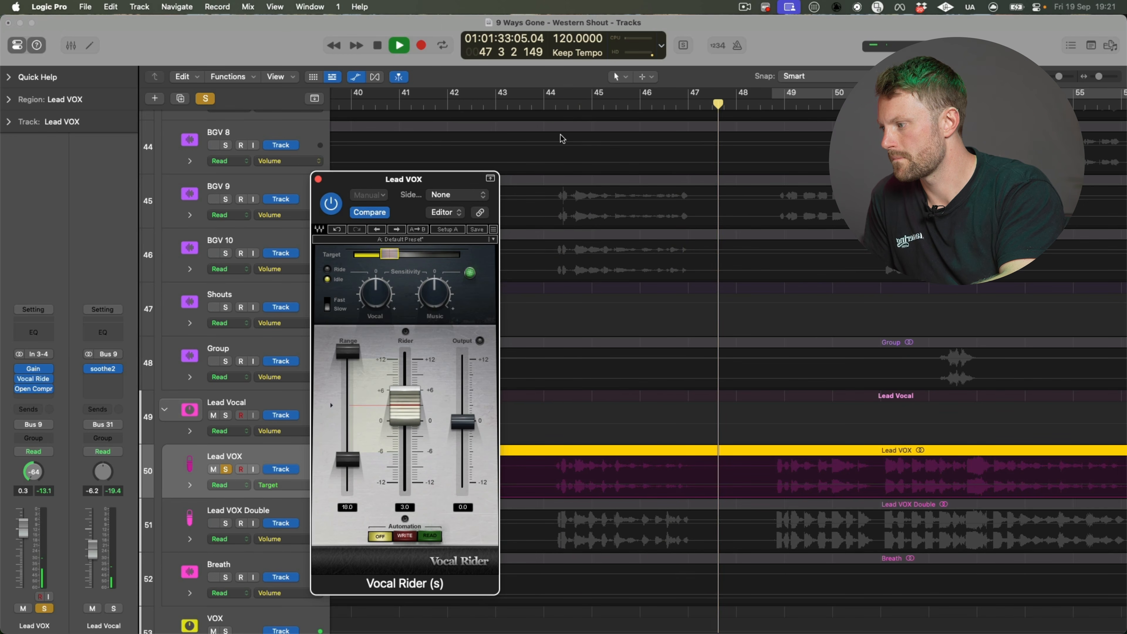
{"action": "left_click", "coordinate": [543, 102]}
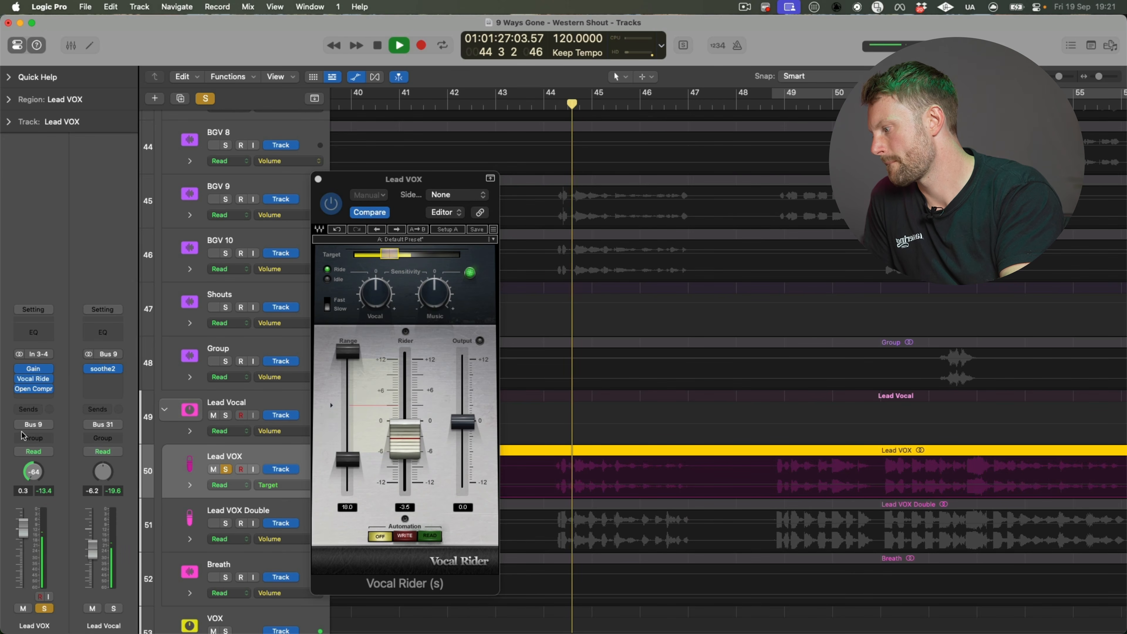
Step: Bypass Vocal Rider on Lead VOX and switch Open Compressor from auto to a manual threshold between -40 and -30 dB
{"action": "left_click", "coordinate": [331, 203]}
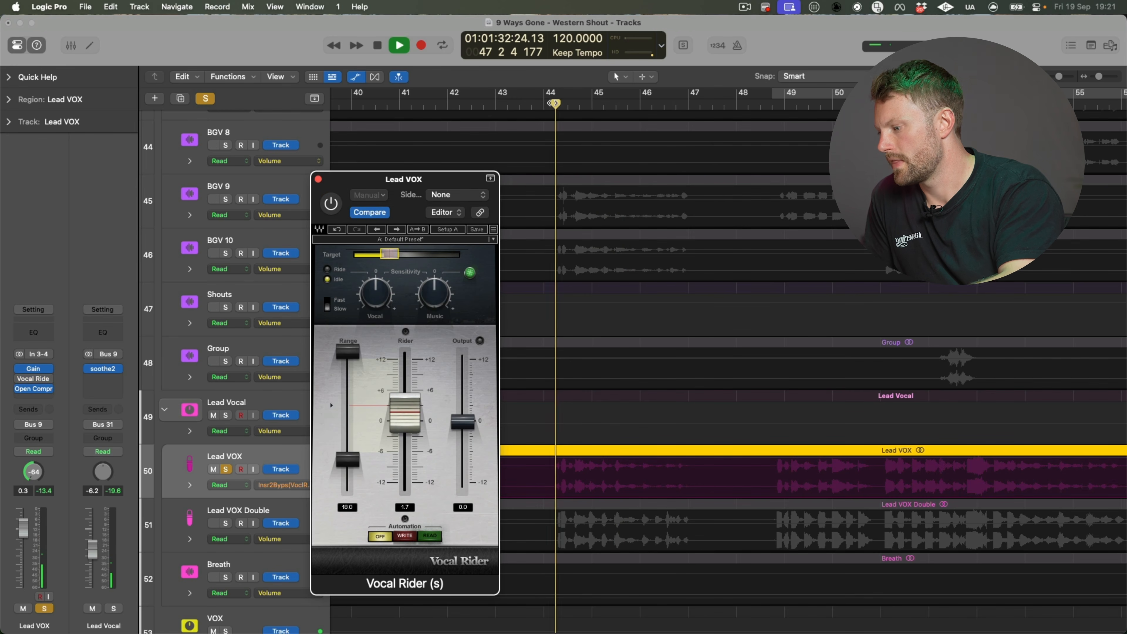
{"action": "key", "text": "space"}
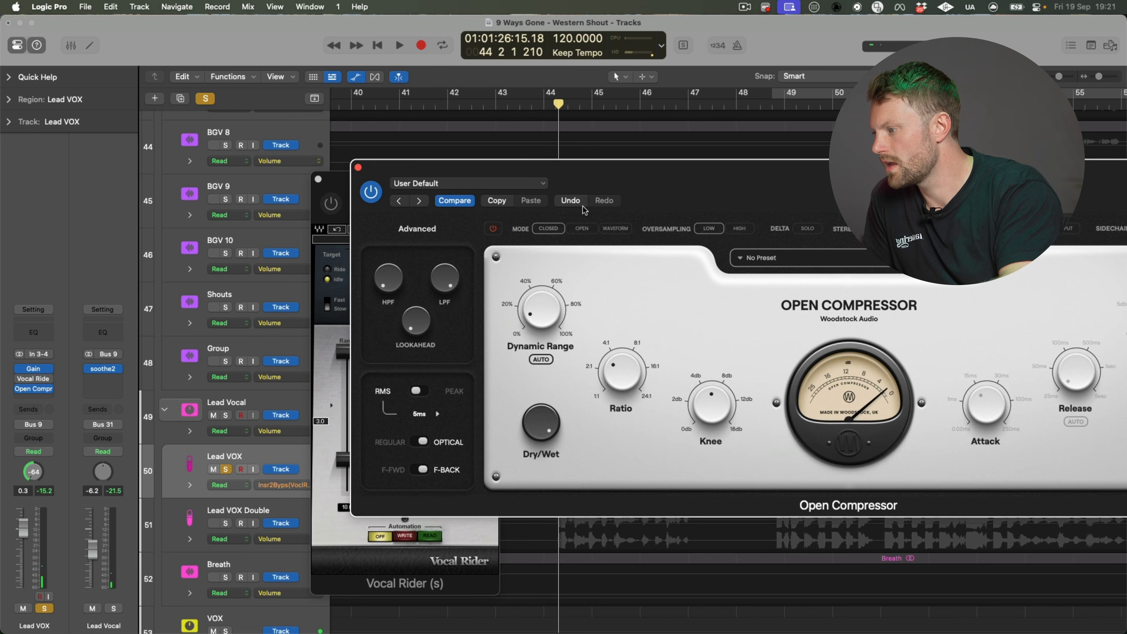
{"action": "left_click", "coordinate": [541, 360]}
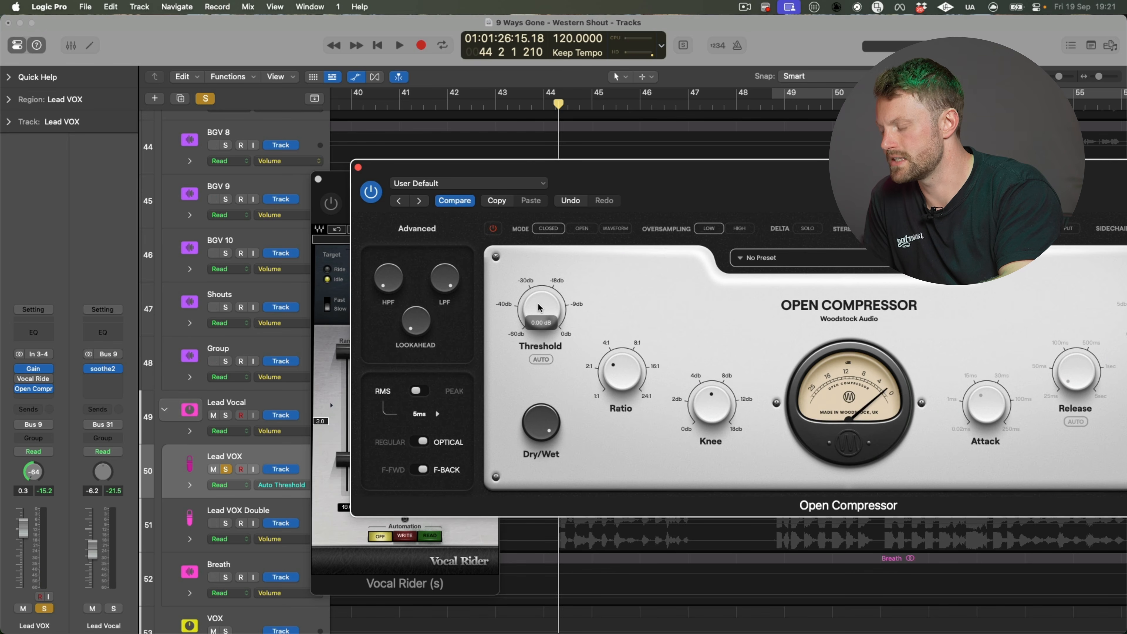
{"action": "left_click_drag", "start_coordinate": [776, 192], "coordinate": [666, 189]}
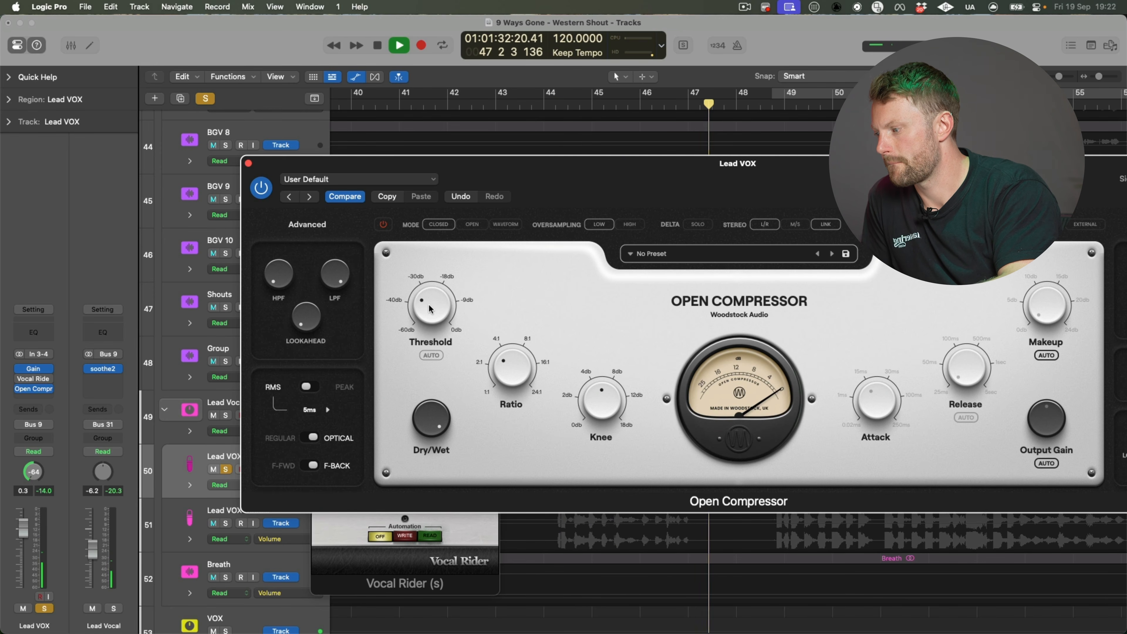
{"action": "left_click_drag", "start_coordinate": [753, 183], "coordinate": [605, 454]}
{"action": "left_click", "coordinate": [318, 179]}
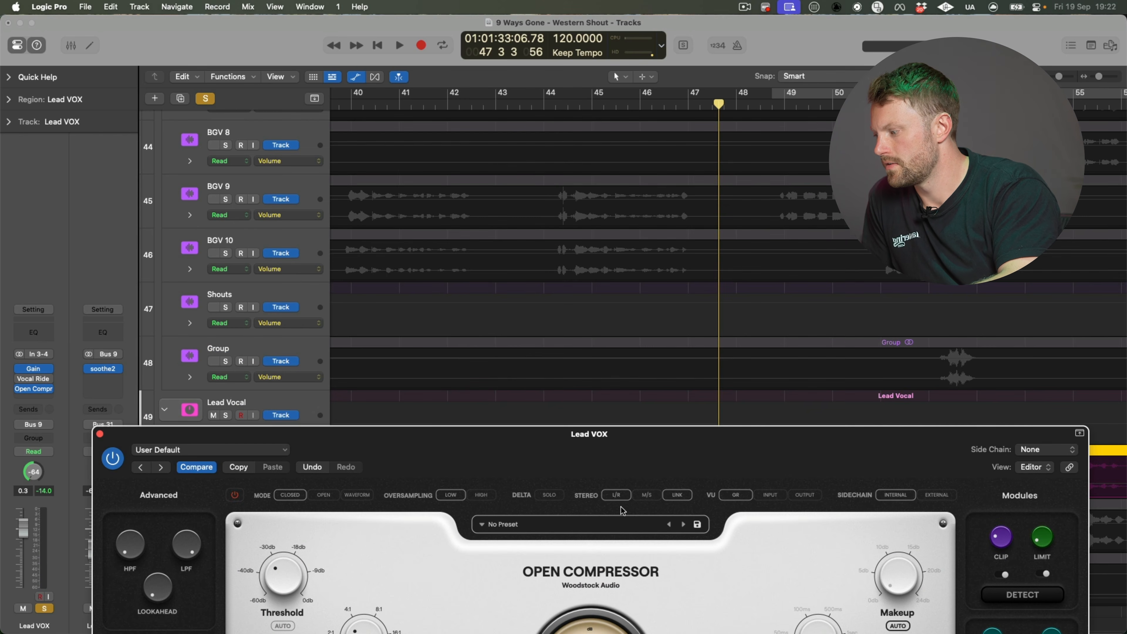
{"action": "left_click", "coordinate": [100, 434]}
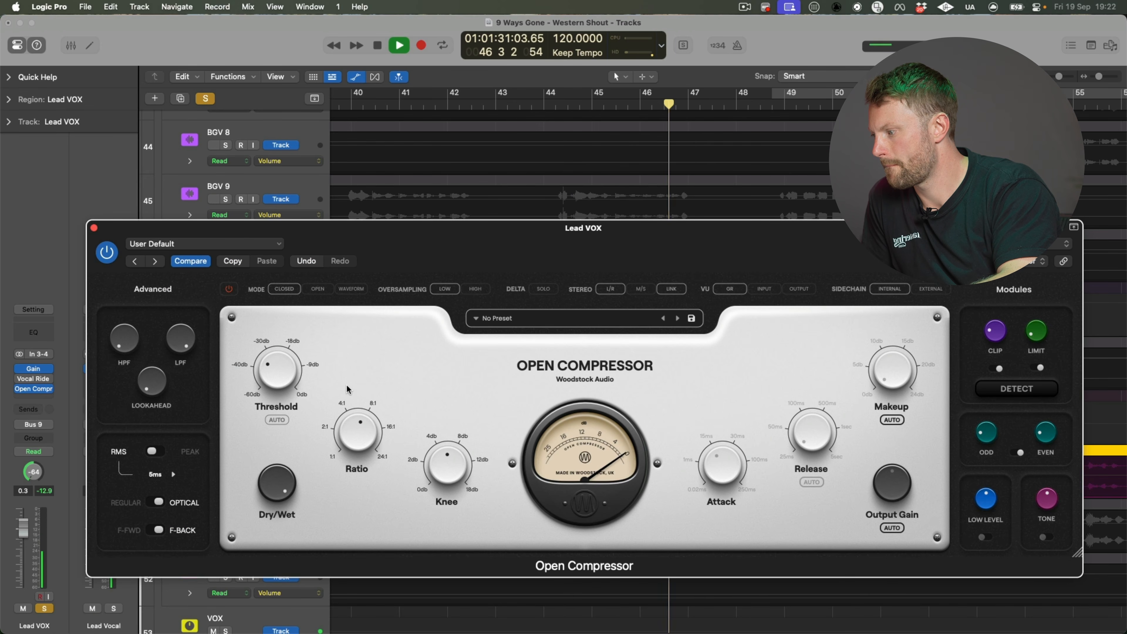
Step: Swap Open Compressor for Vocal Rider on Lead VOX to compare them in solo playback, and unsolo the track
{"action": "key", "text": "space"}
{"action": "left_click", "coordinate": [21, 389]}
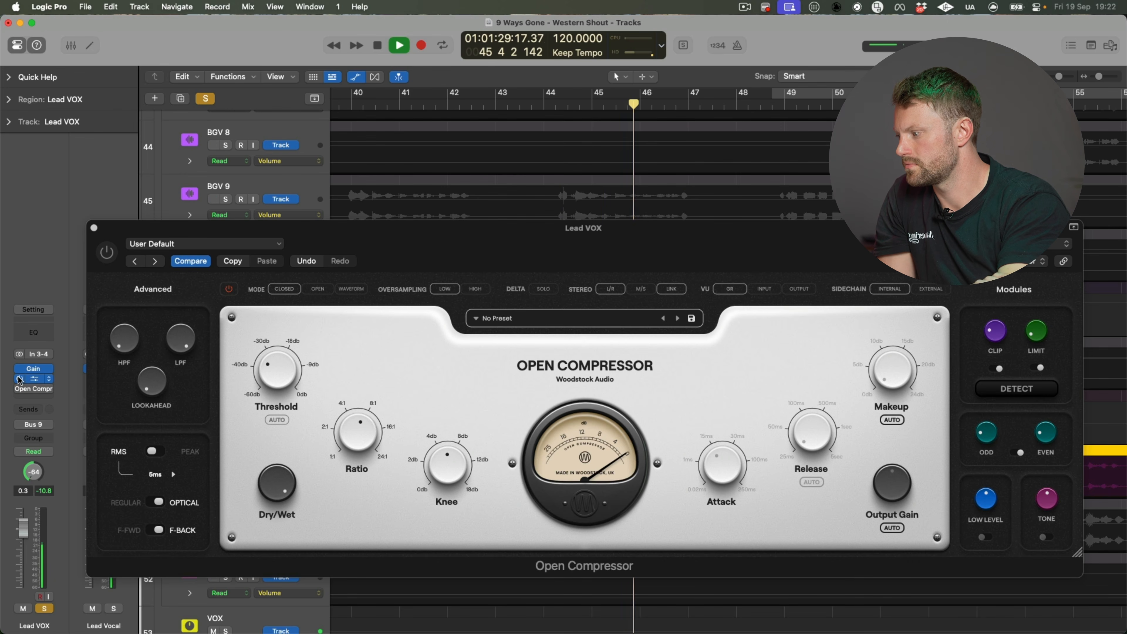
{"action": "left_click", "coordinate": [94, 228]}
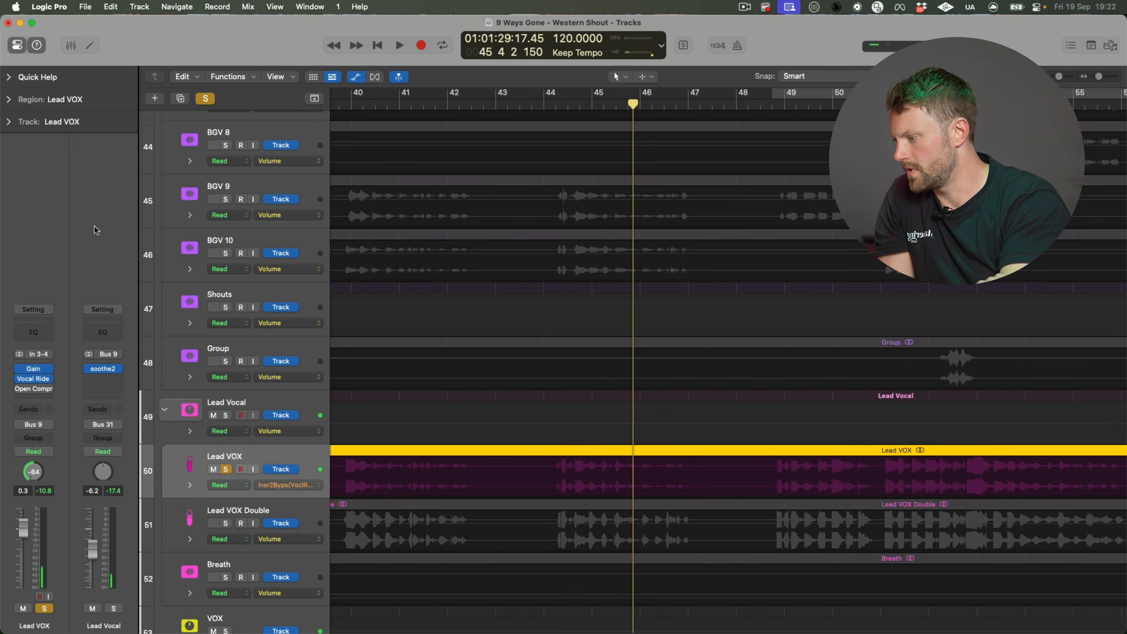
{"action": "left_click", "coordinate": [227, 472]}
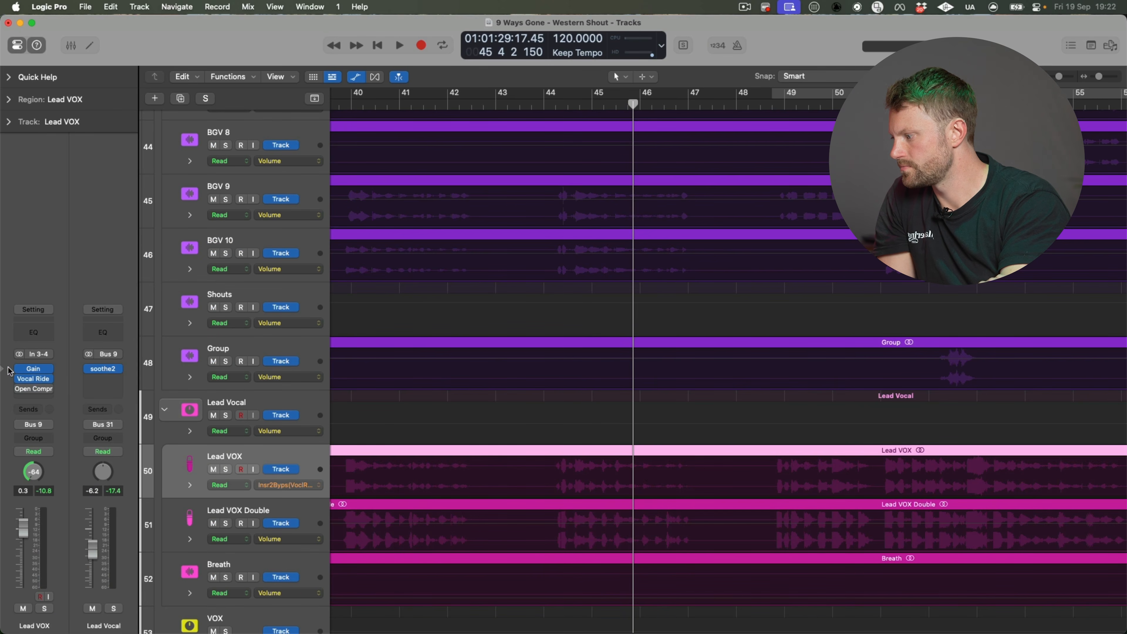
Step: Mute Lead VOX Double and compare Vocal Rider with Open Compressor on Lead VOX in the full mix, leaving Open Compressor active
{"action": "key", "text": "space"}
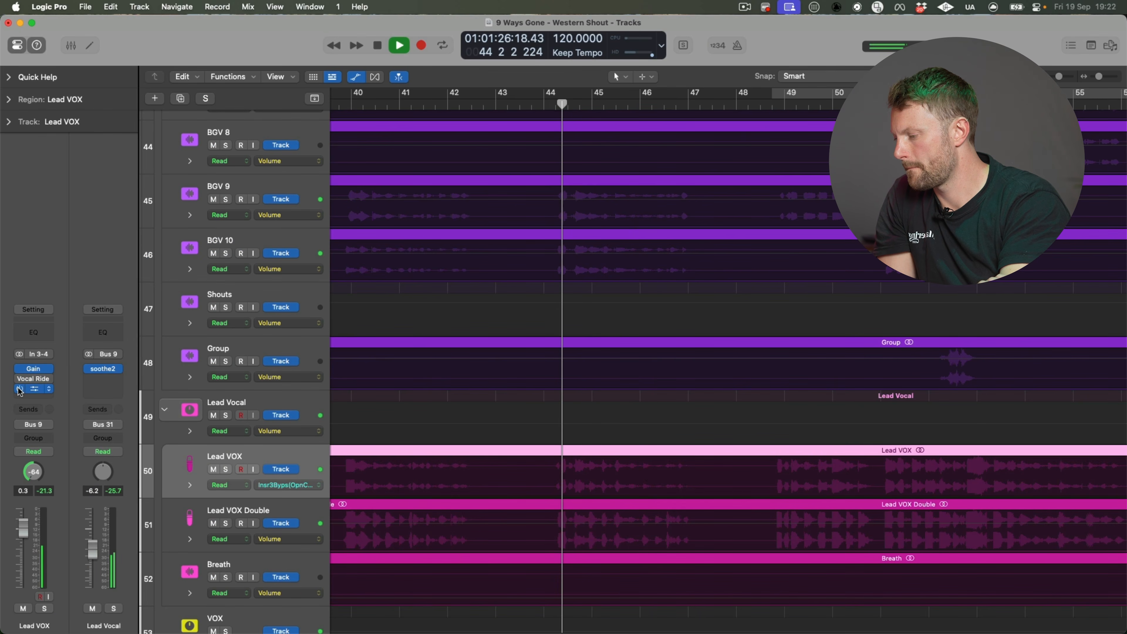
{"action": "left_click", "coordinate": [213, 525]}
{"action": "key", "text": "space"}
{"action": "key", "text": "space"}
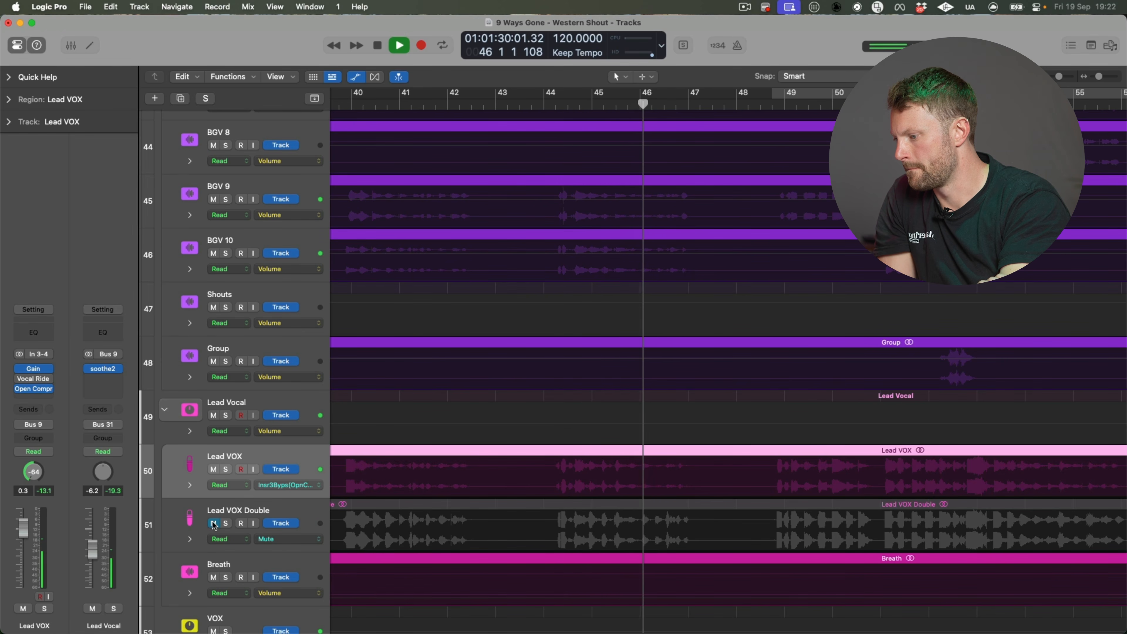
{"action": "key", "text": "space"}
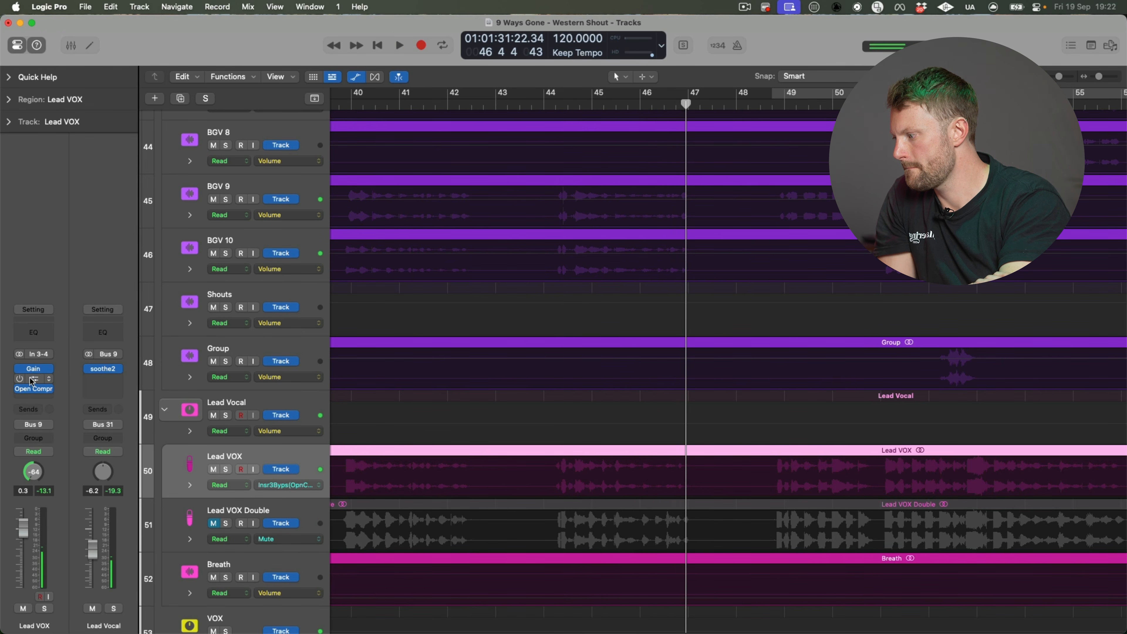
{"action": "left_click", "coordinate": [20, 389]}
{"action": "key", "text": "space"}
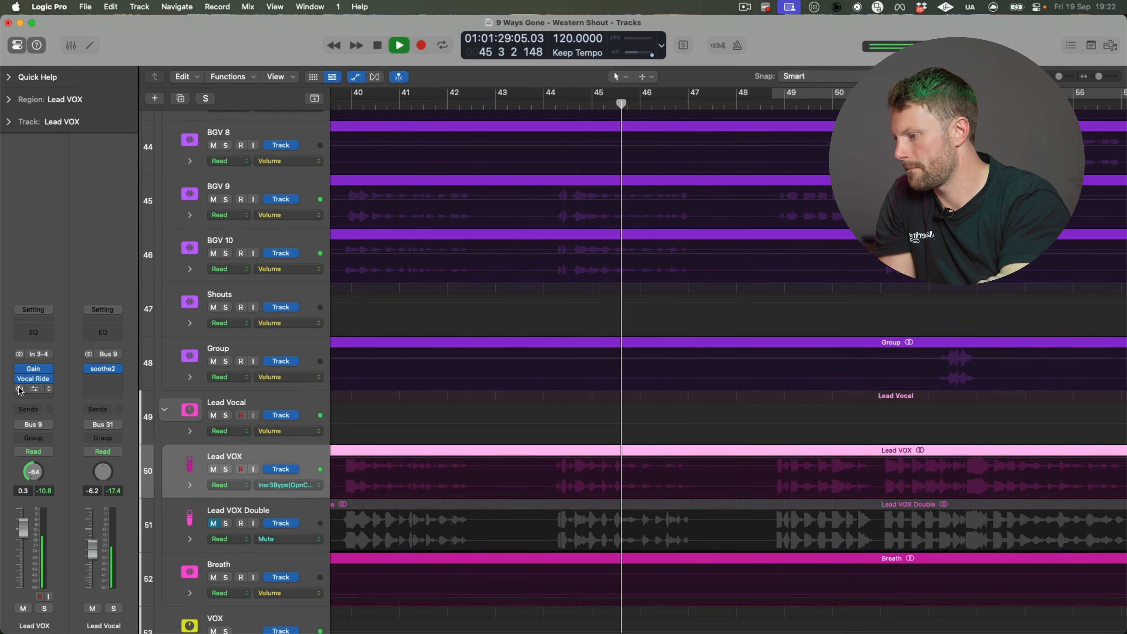
{"action": "key", "text": "space"}
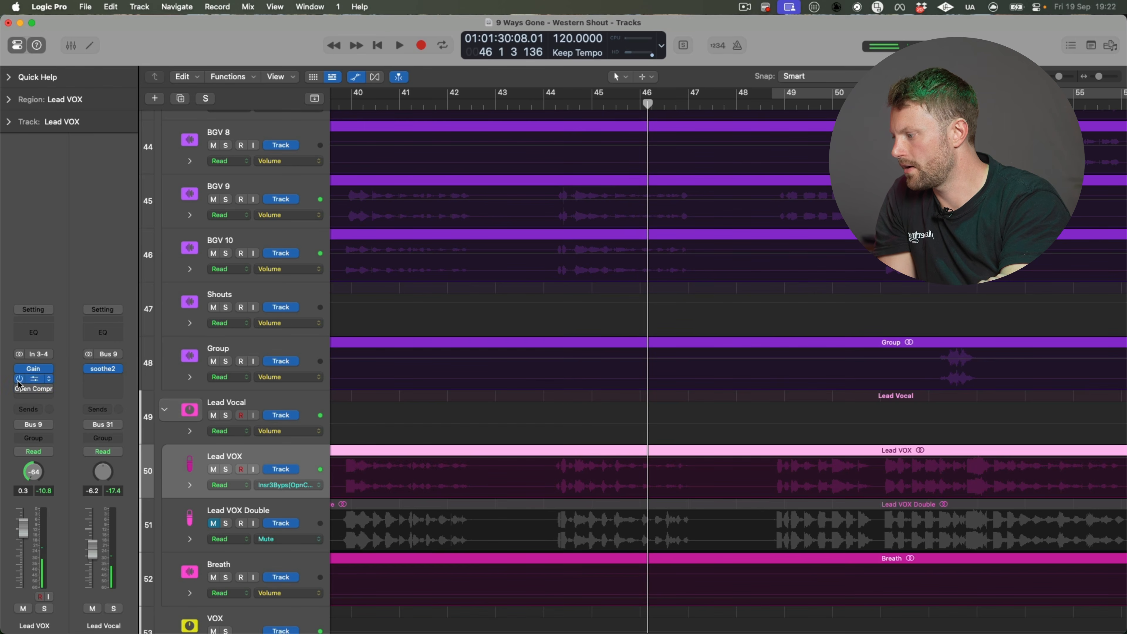
{"action": "left_click", "coordinate": [19, 390]}
{"action": "left_click", "coordinate": [35, 390]}
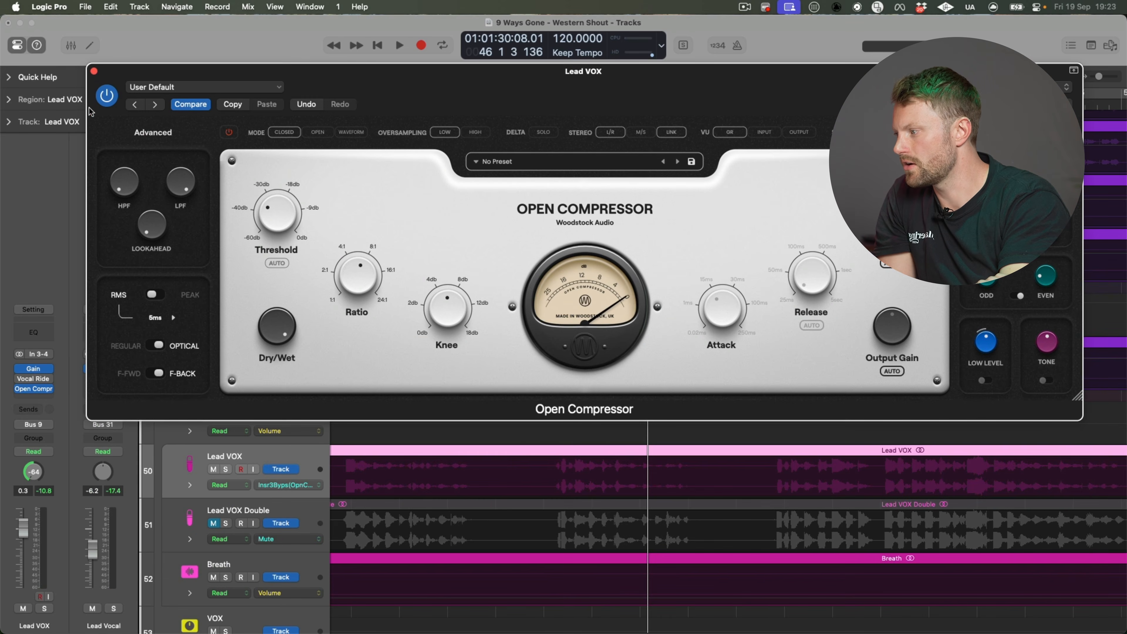
{"action": "left_click", "coordinate": [93, 71]}
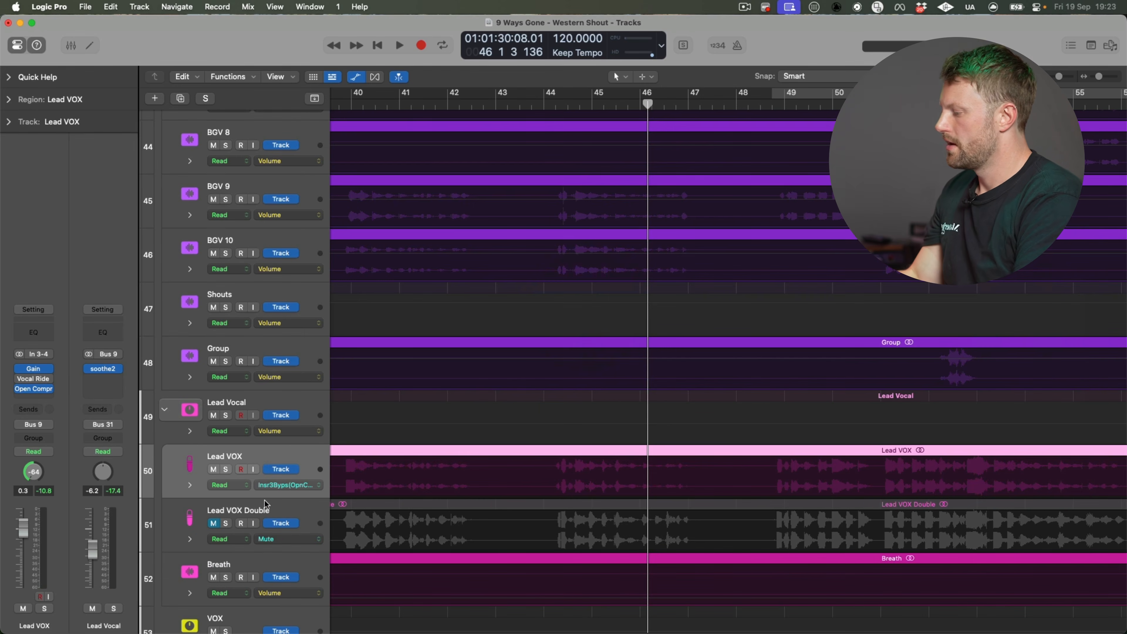
Step: Unmute Lead VOX Double and solo the Lead Vocal stack
{"action": "left_click", "coordinate": [287, 514]}
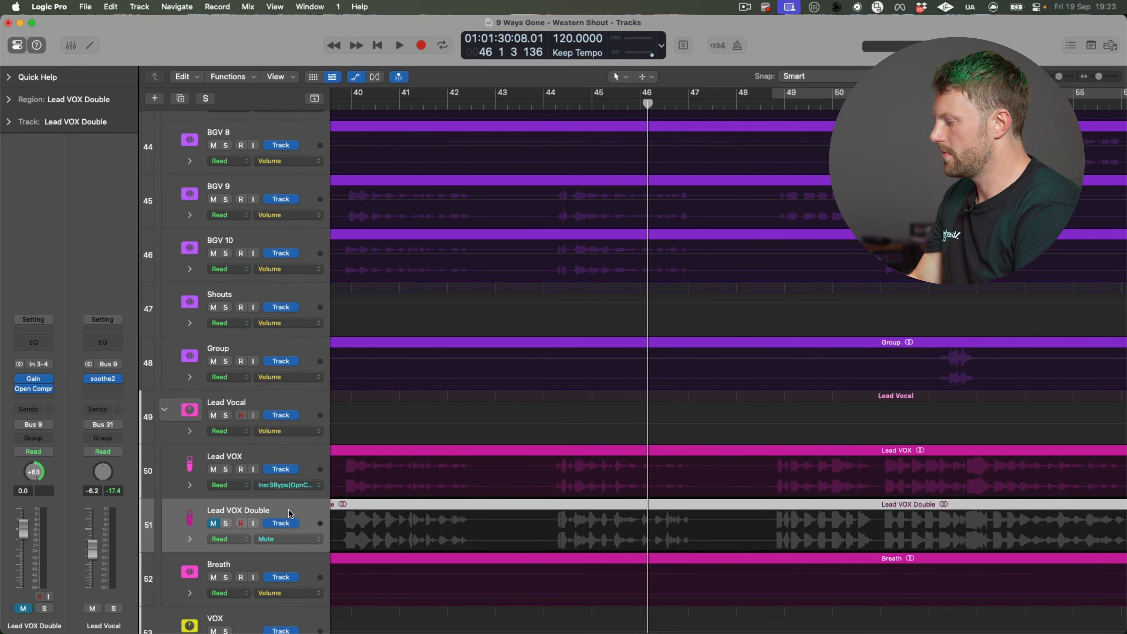
{"action": "left_click", "coordinate": [215, 523]}
{"action": "left_click", "coordinate": [226, 415]}
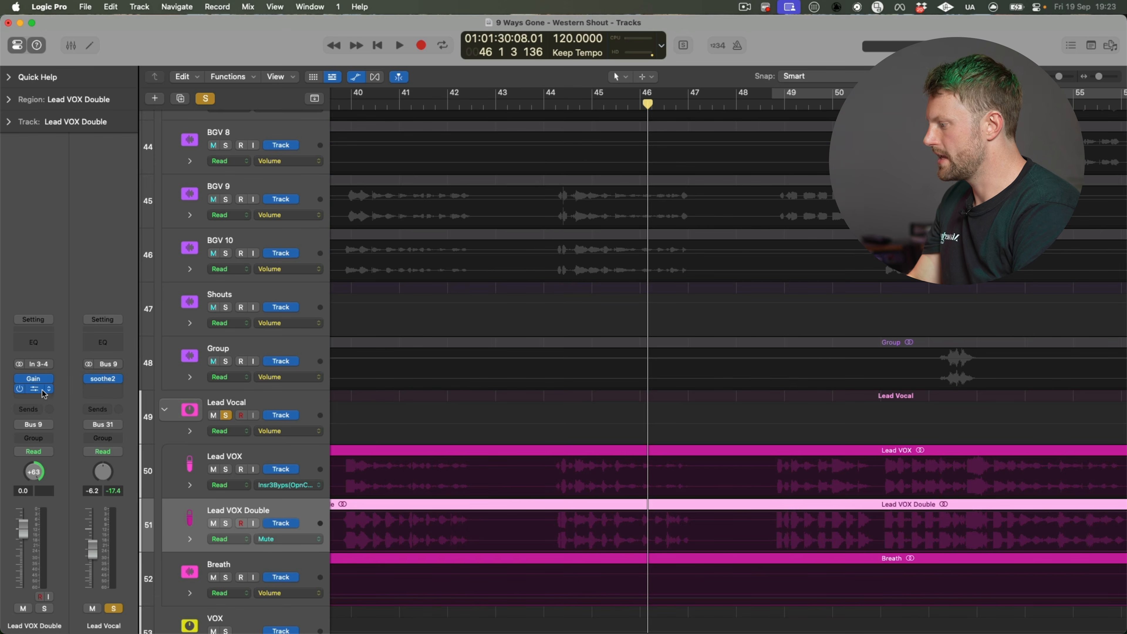
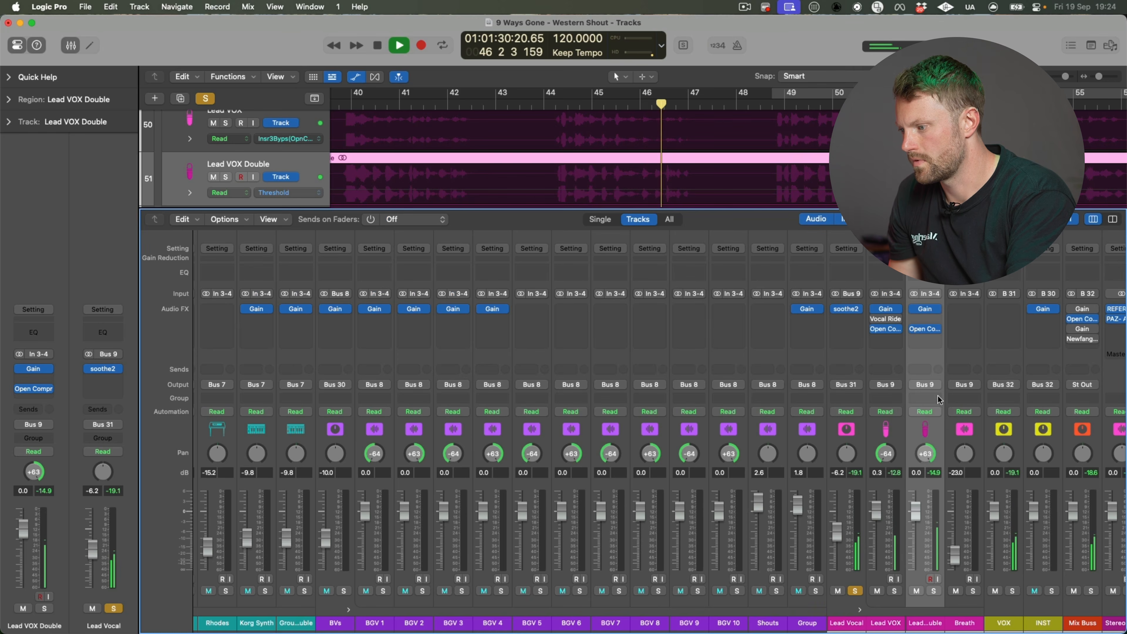
Step: Raise the Open Compressor threshold to about -31 dB on Lead VOX and about -28 dB on Lead VOX Double
{"action": "left_click", "coordinate": [885, 328]}
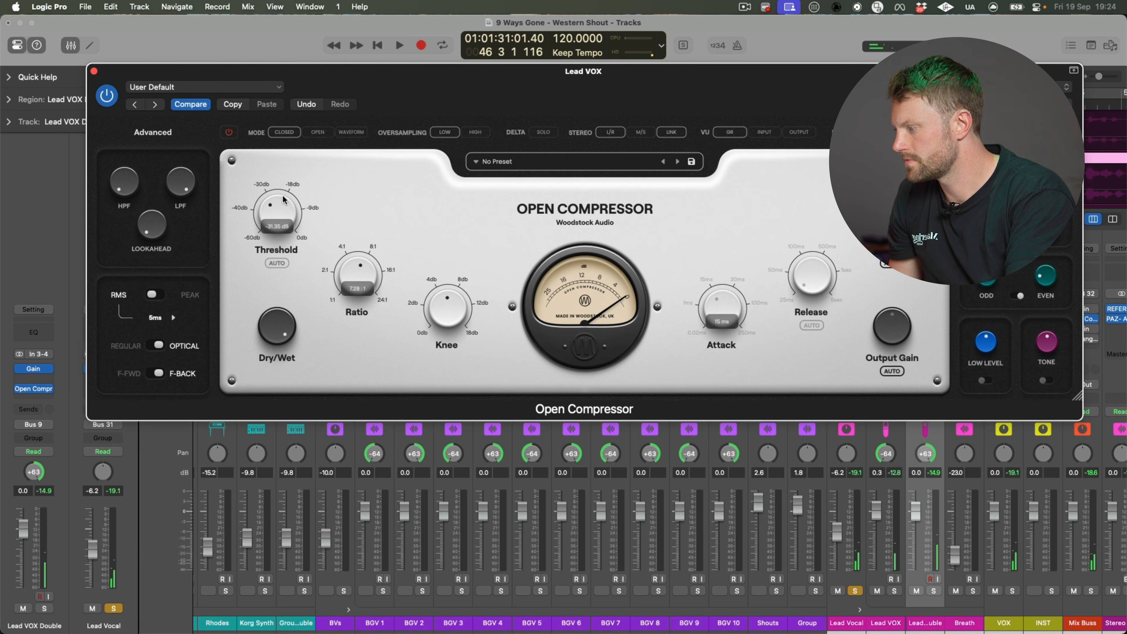
{"action": "key", "text": "space"}
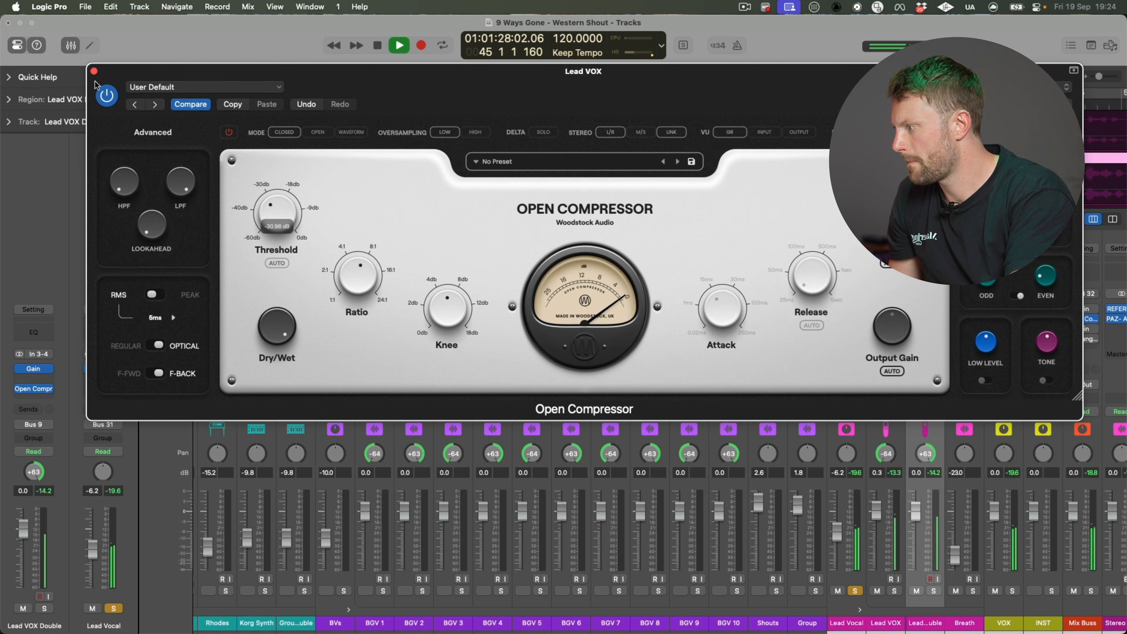
{"action": "left_click", "coordinate": [94, 71]}
{"action": "left_click", "coordinate": [926, 329]}
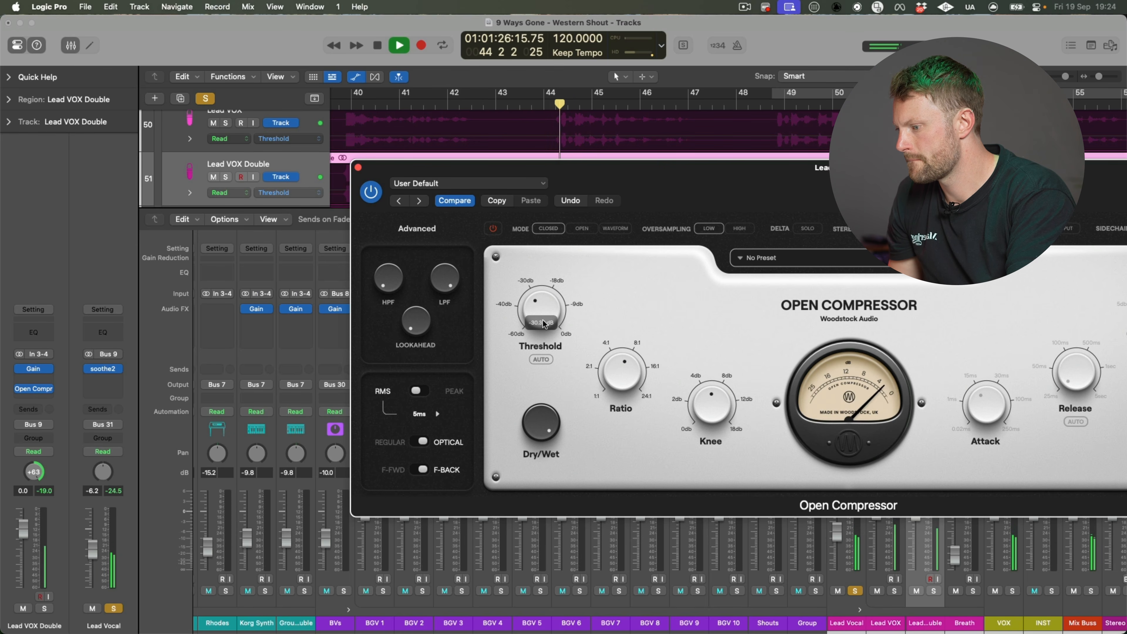
{"action": "left_click_drag", "start_coordinate": [542, 319], "coordinate": [540, 314]}
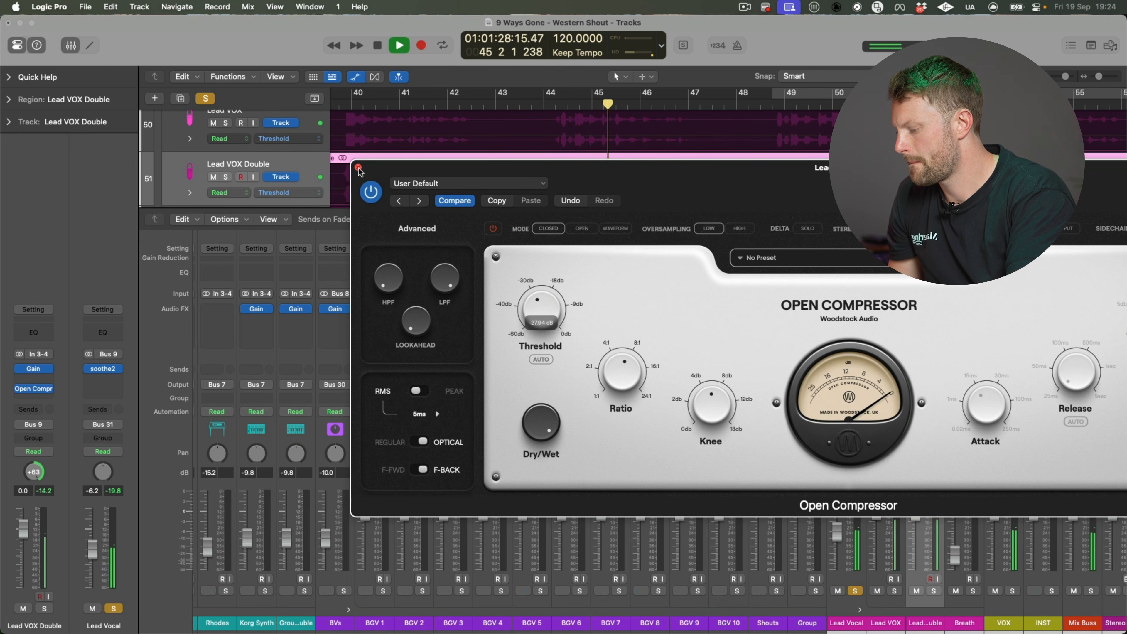
{"action": "left_click", "coordinate": [358, 167]}
Step: Unsolo Lead Vocal, hide the mixer and play the full mix from about bar 44
{"action": "key", "text": "x"}
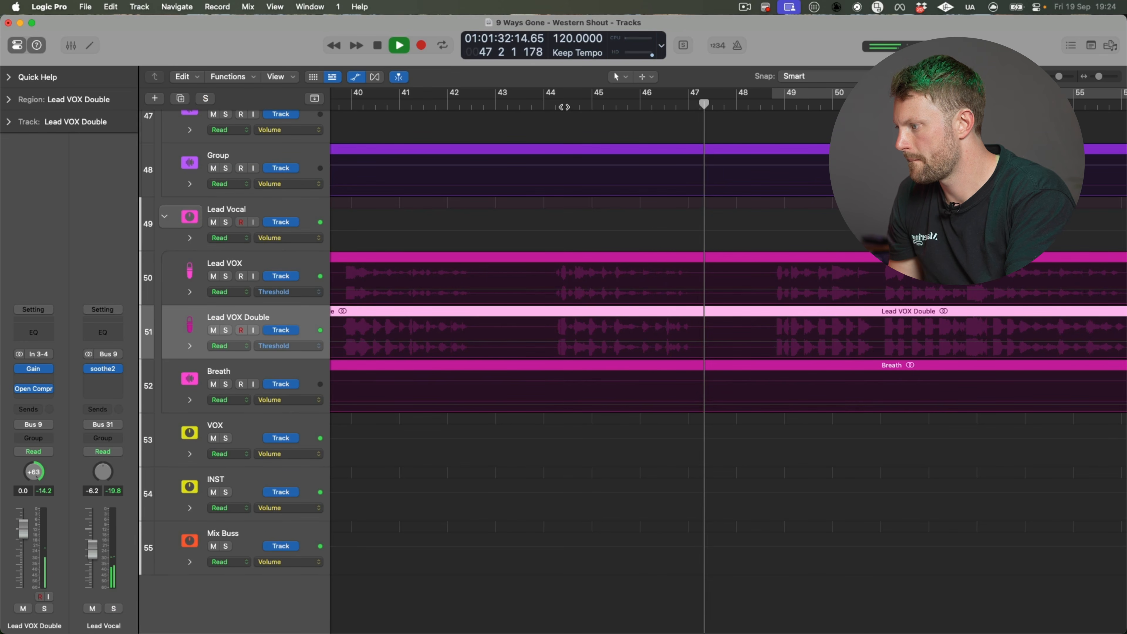
{"action": "left_click", "coordinate": [542, 100]}
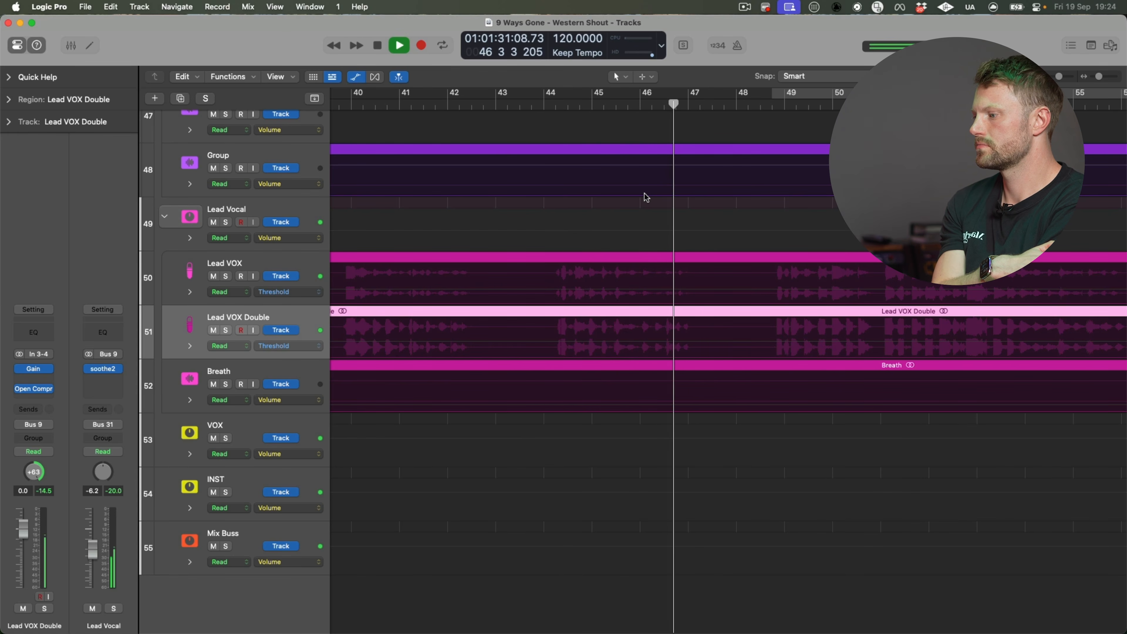
{"action": "key", "text": "super+Up"}
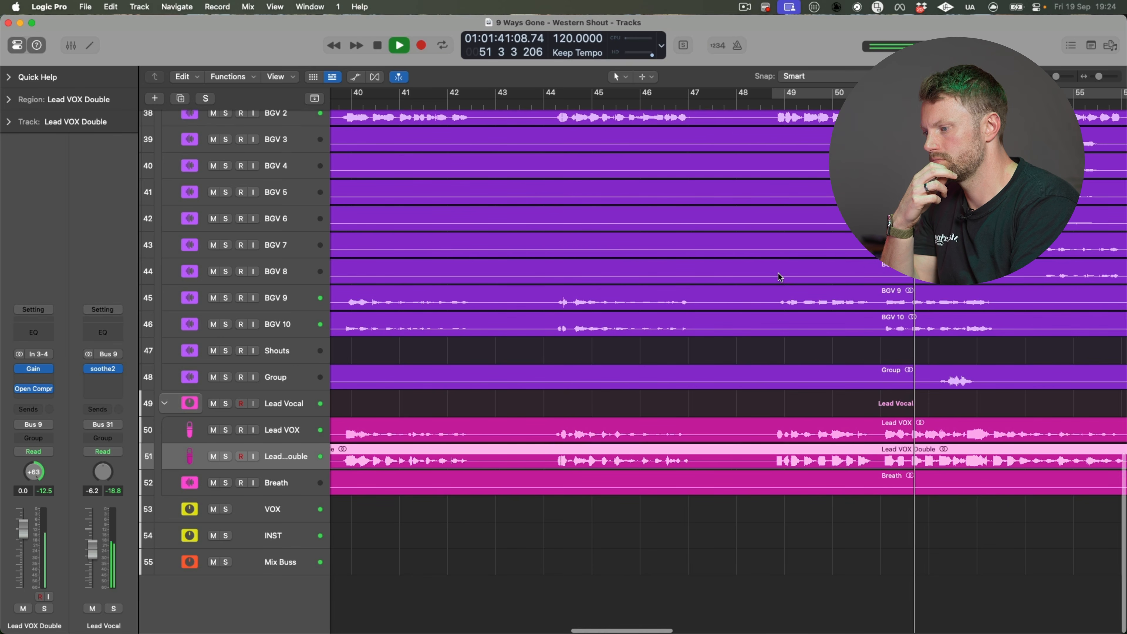
{"action": "scroll", "coordinate": [779, 273], "scroll_direction": "right", "scroll_amount": 5}
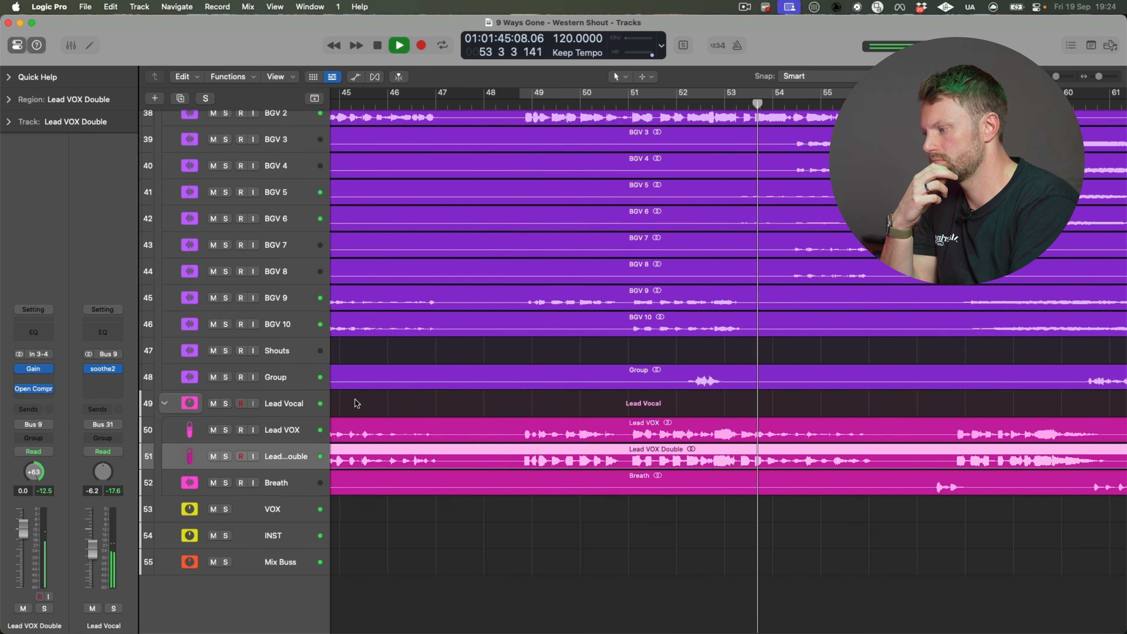
Step: Select the Lead Vocal stack and show the track automation lanes
{"action": "left_click", "coordinate": [293, 404]}
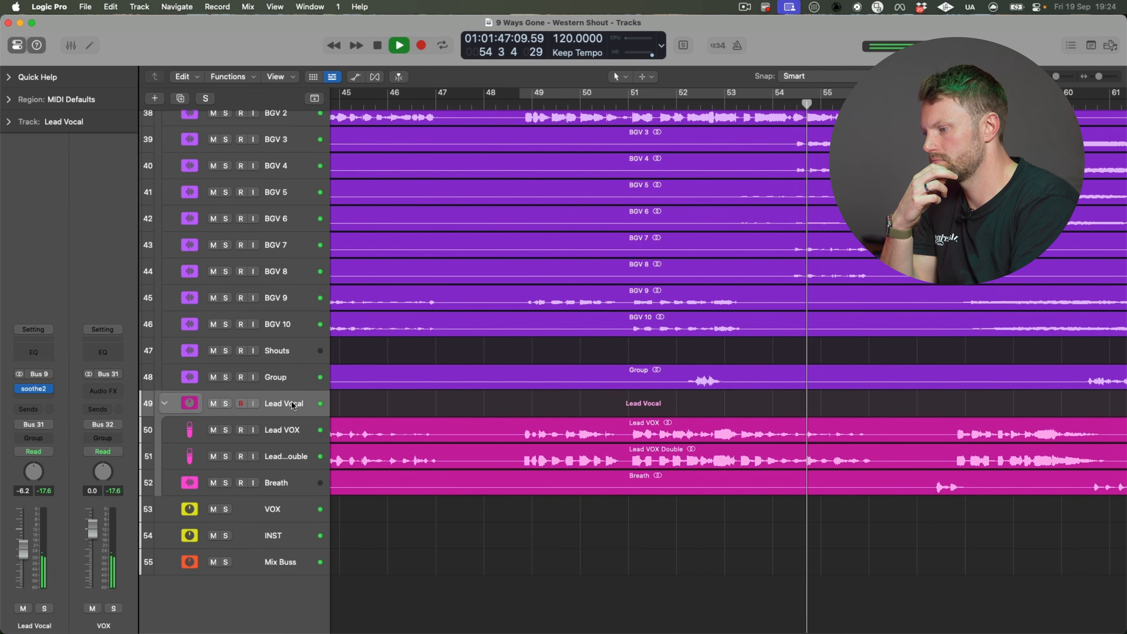
{"action": "key", "text": "a"}
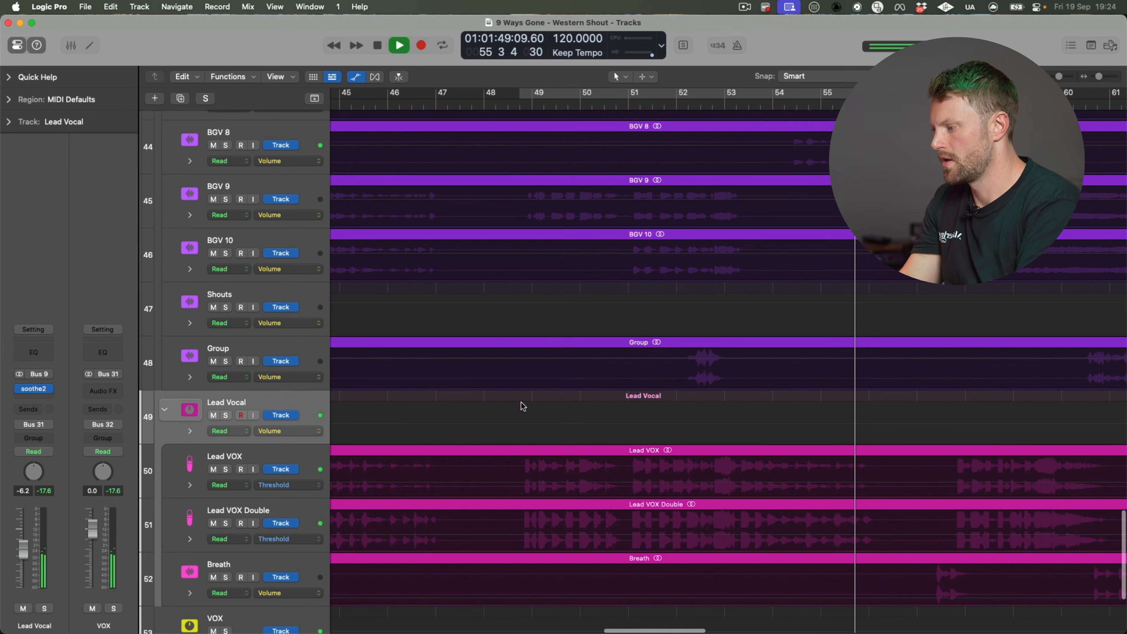
{"action": "left_click", "coordinate": [288, 485]}
{"action": "left_click", "coordinate": [236, 457]}
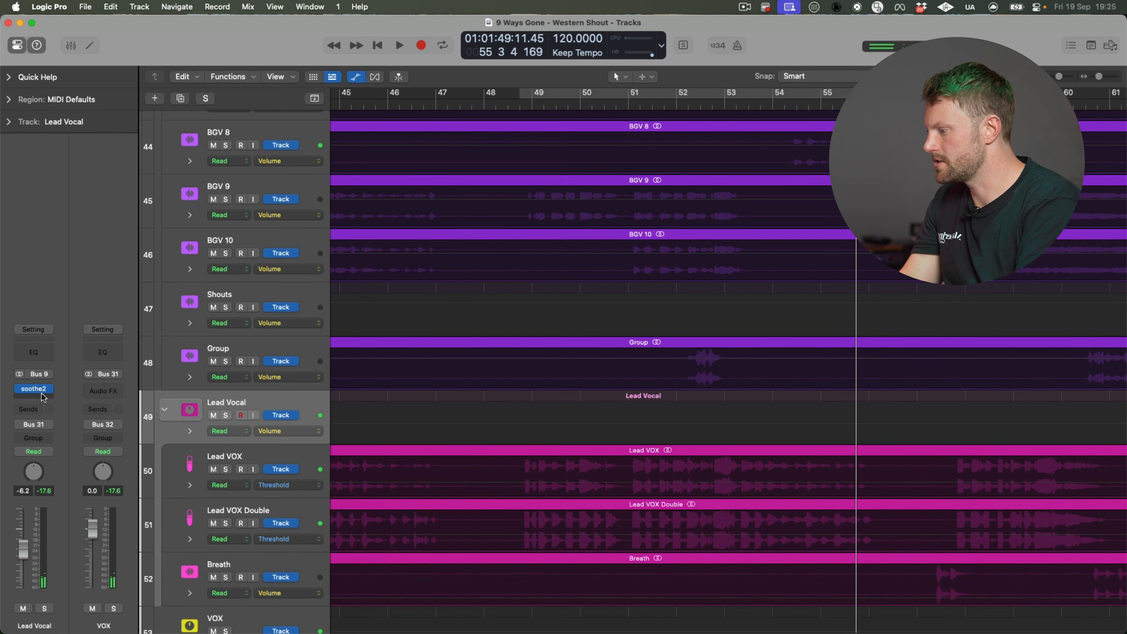
{"action": "left_click", "coordinate": [253, 461]}
{"action": "left_click", "coordinate": [279, 405]}
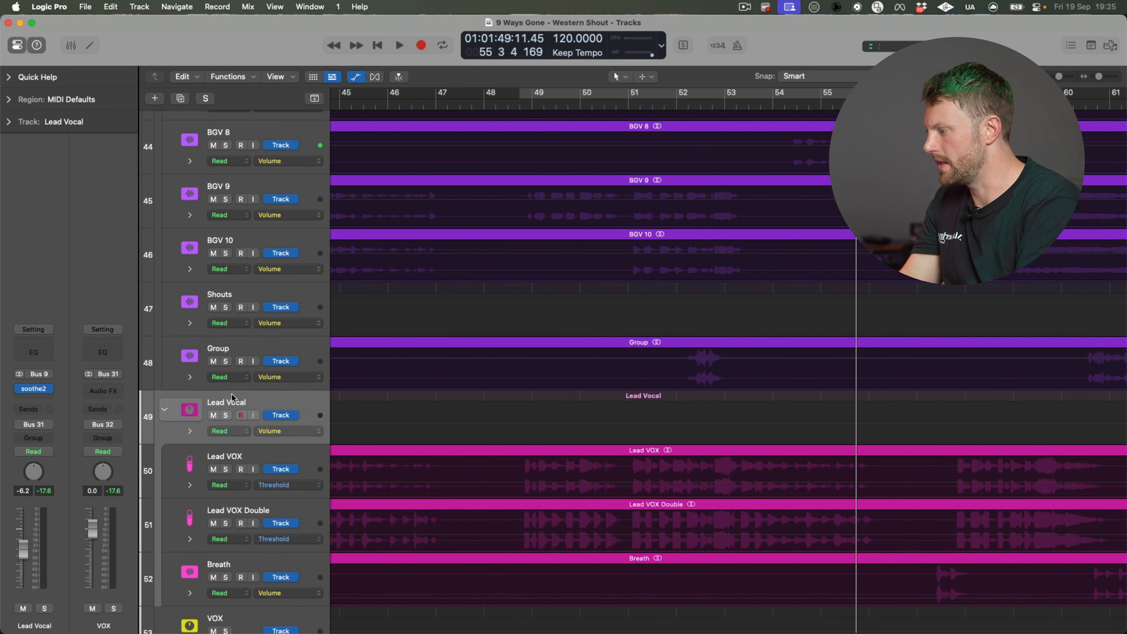
Step: Insert the Gain plug-in after soothe2 on the Lead Vocal stack and close its window
{"action": "left_click", "coordinate": [45, 395]}
{"action": "type", "text": "gain"}
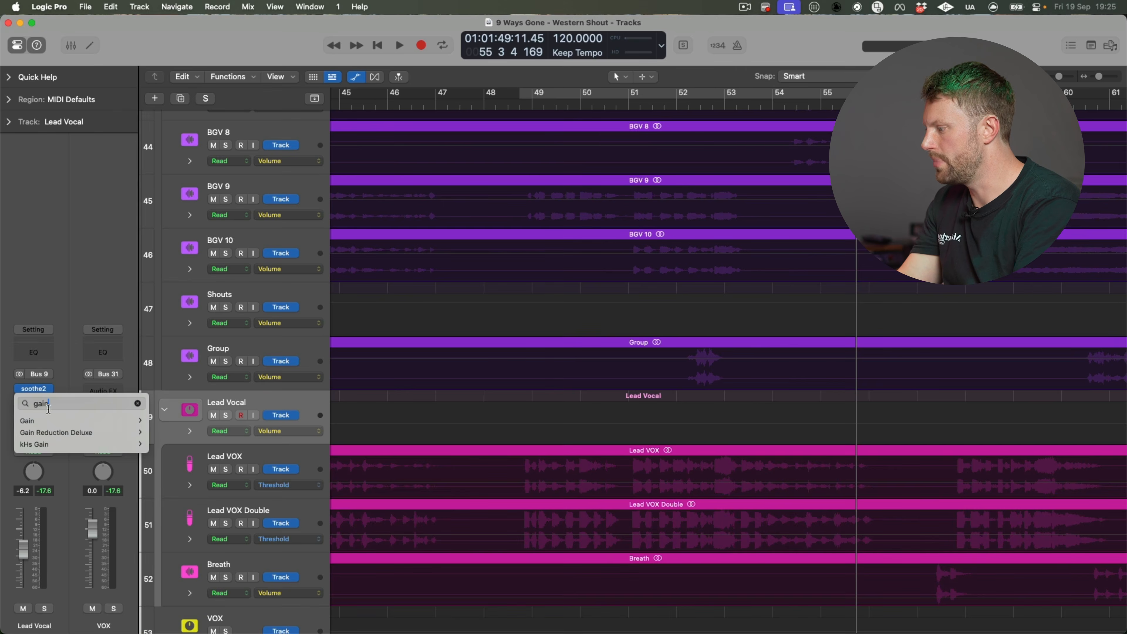
{"action": "mouse_move", "coordinate": [89, 421]}
{"action": "left_click", "coordinate": [165, 420]}
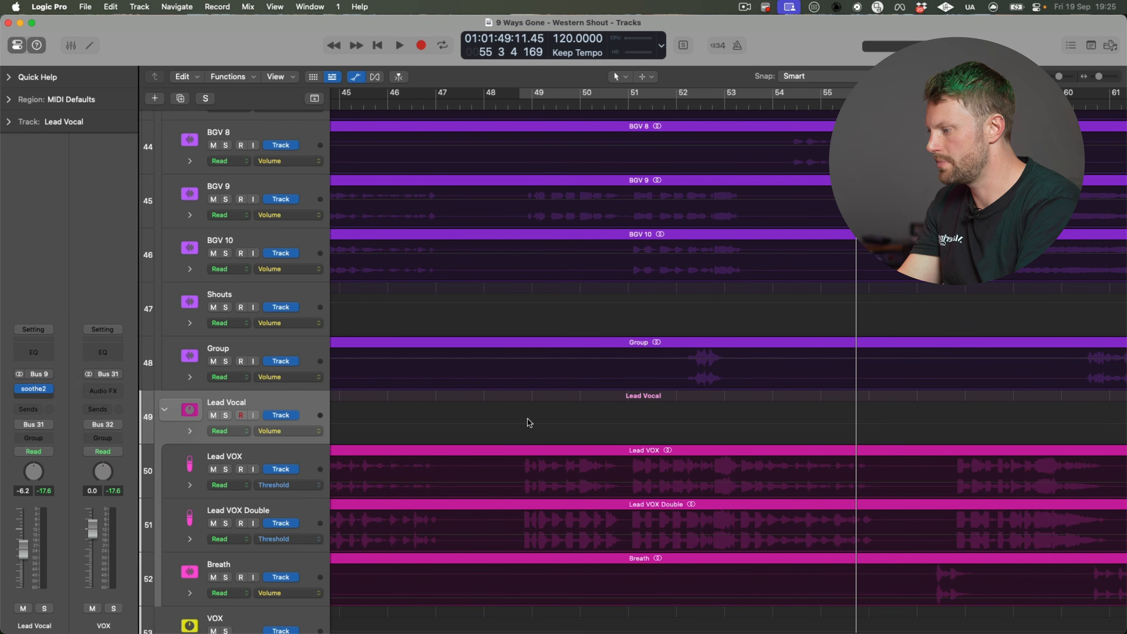
{"action": "left_click", "coordinate": [358, 167]}
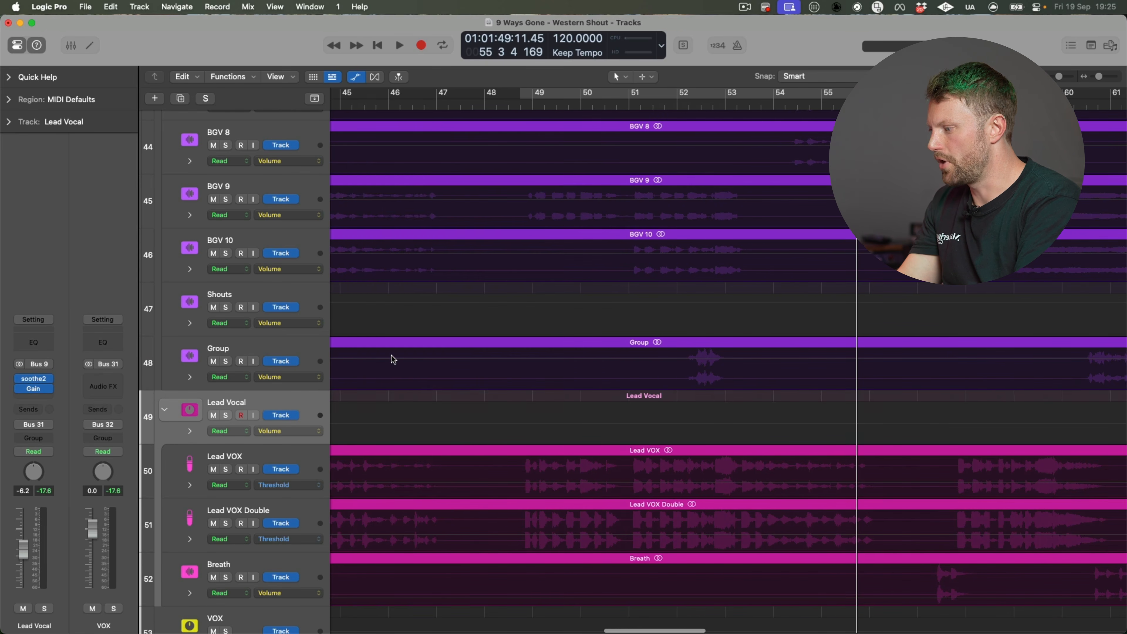
{"action": "left_click", "coordinate": [35, 390]}
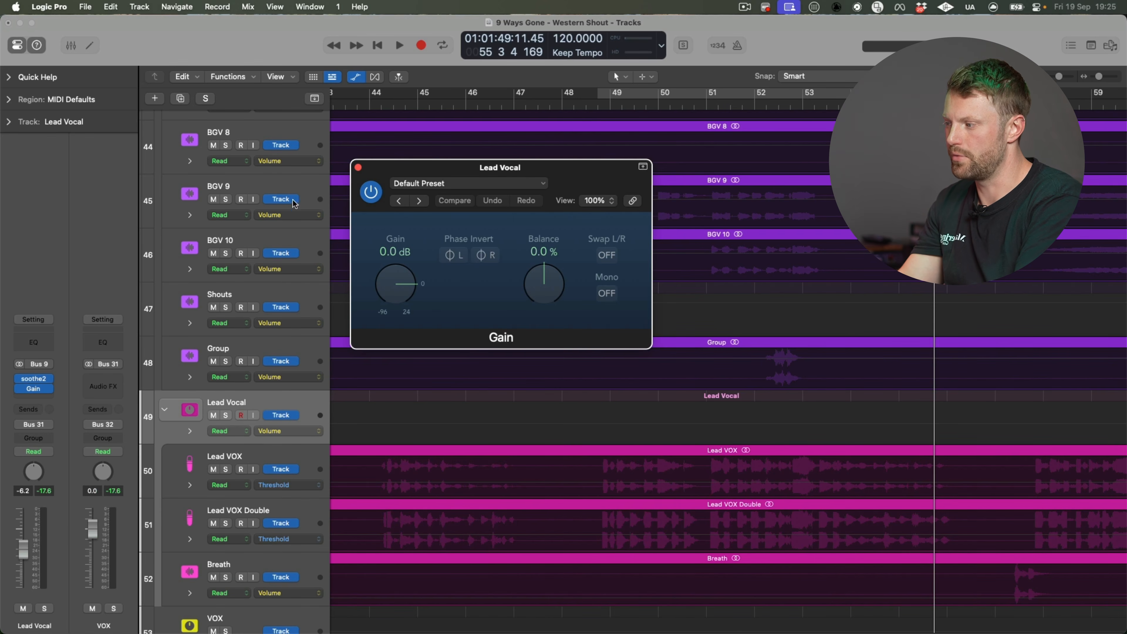
{"action": "left_click", "coordinate": [358, 168]}
Step: Set Lead Vocal's automation lane to the Gain parameter of the Gain plug-in
{"action": "left_click", "coordinate": [284, 431]}
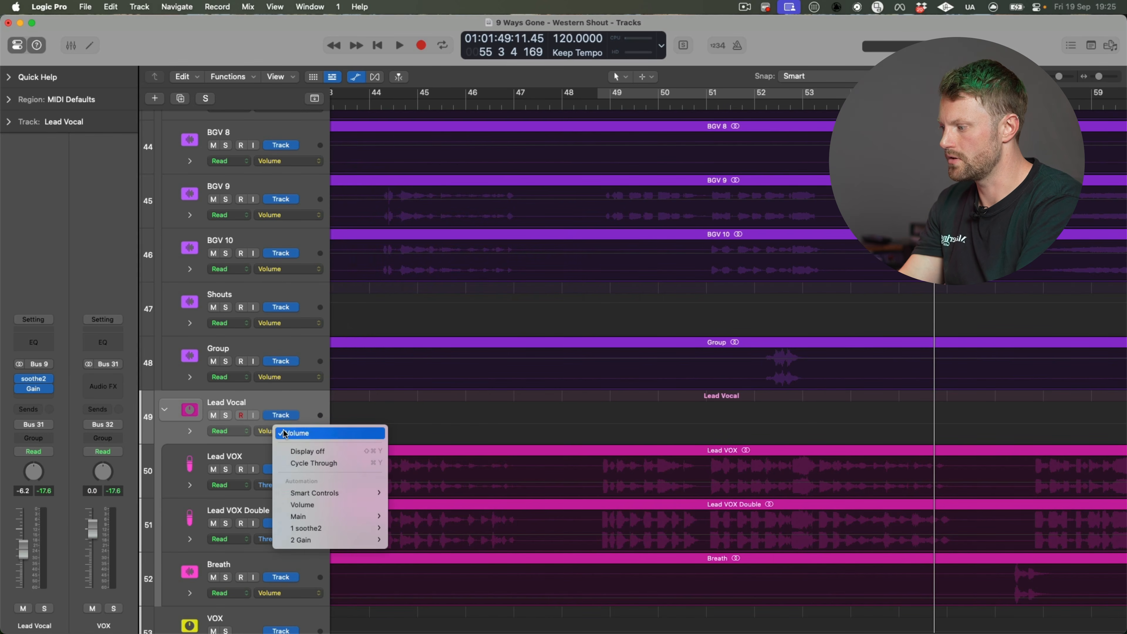
{"action": "mouse_move", "coordinate": [323, 517]}
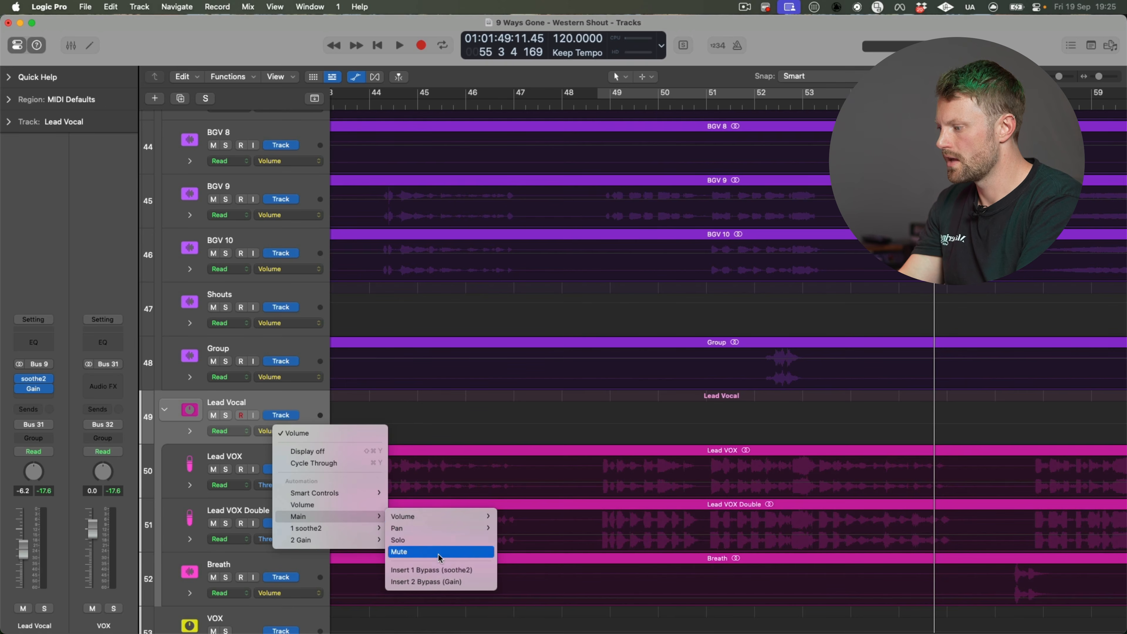
{"action": "mouse_move", "coordinate": [340, 540]}
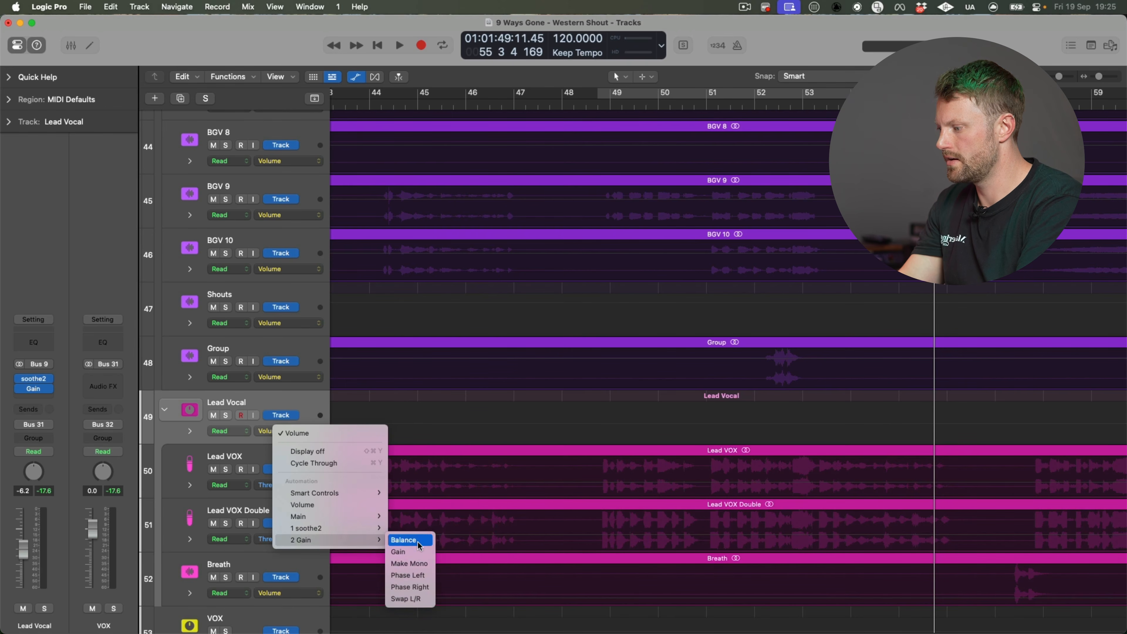
{"action": "left_click", "coordinate": [410, 553]}
Step: Draw a Gain automation ramp on Lead Vocal from 0 dB before bar 42 up to about +21 dB, returning to 0 dB just before bar 43
{"action": "scroll", "coordinate": [586, 423], "scroll_direction": "left", "scroll_amount": 5}
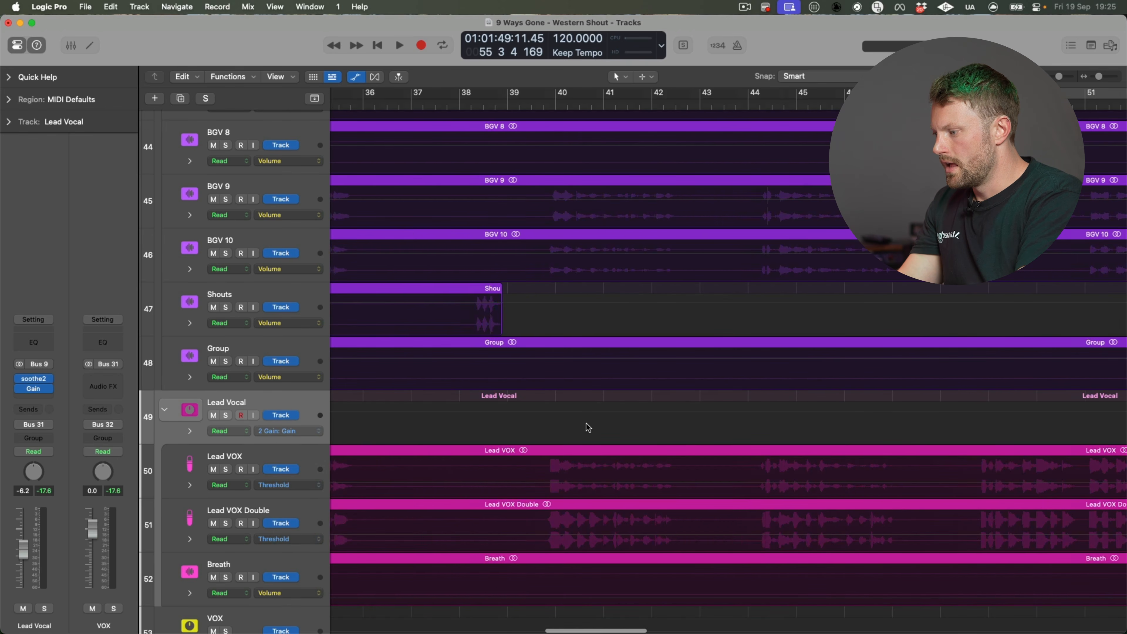
{"action": "scroll", "coordinate": [587, 423], "scroll_direction": "down", "scroll_amount": 5}
{"action": "scroll", "coordinate": [586, 423], "scroll_direction": "up", "scroll_amount": 3}
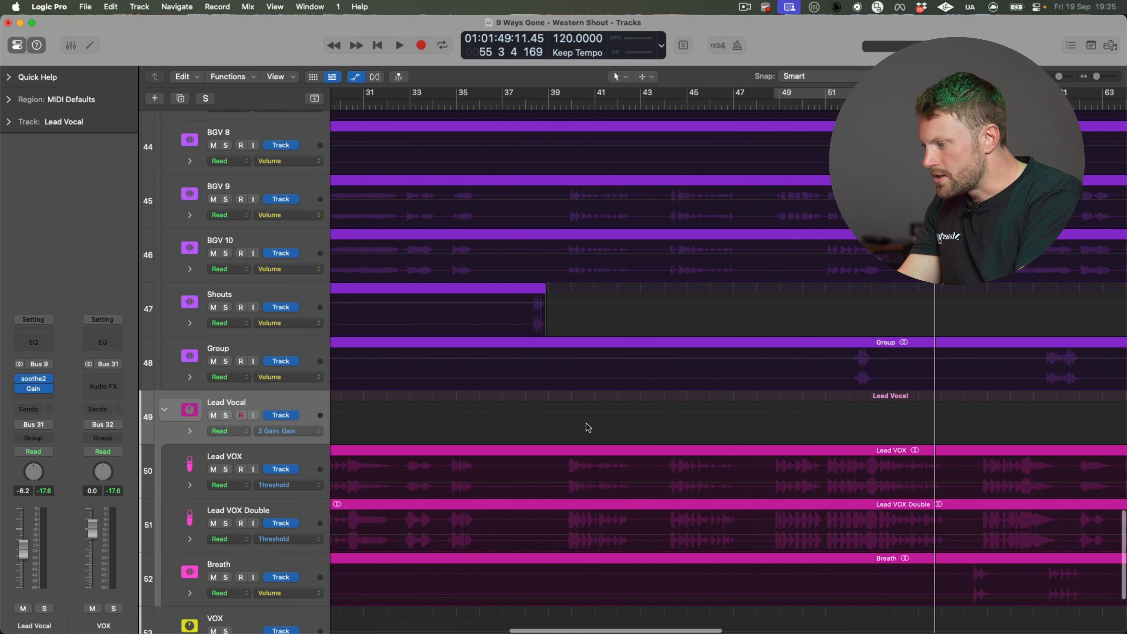
{"action": "scroll", "coordinate": [587, 424], "scroll_direction": "up", "scroll_amount": 4}
{"action": "left_click", "coordinate": [624, 413]}
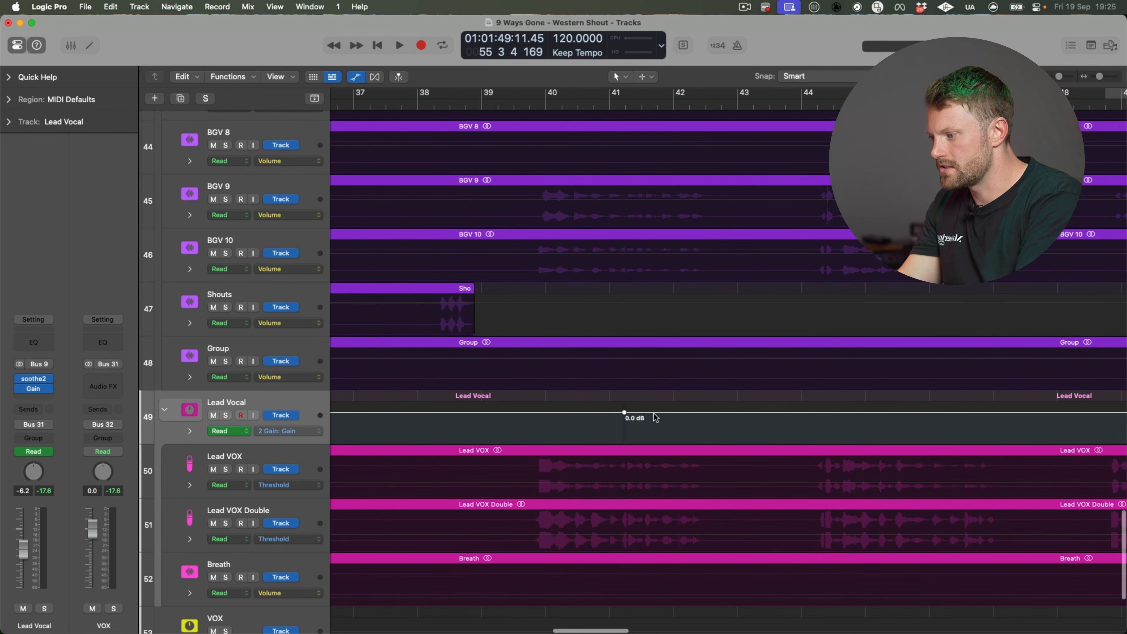
{"action": "left_click", "coordinate": [712, 413]}
{"action": "left_click_drag", "start_coordinate": [712, 413], "coordinate": [715, 405]}
Step: Play back the phrase while moving the gain ramp's start to about bar 41 and lowering its peak to +1.7 dB
{"action": "double_click", "coordinate": [550, 106]}
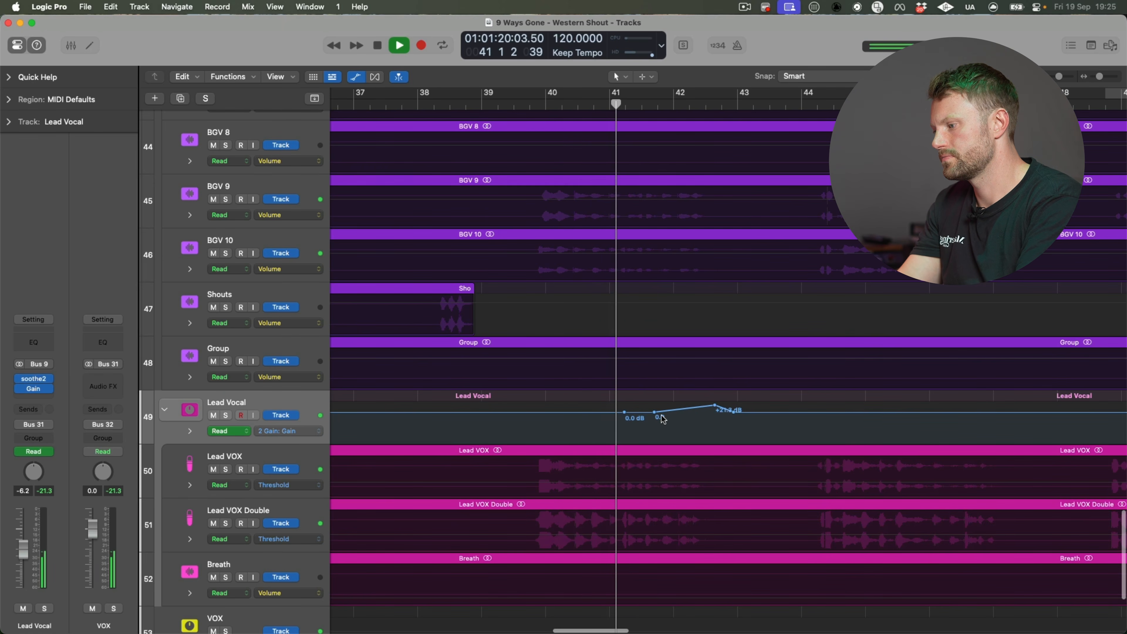
{"action": "left_click_drag", "start_coordinate": [655, 413], "coordinate": [612, 413]}
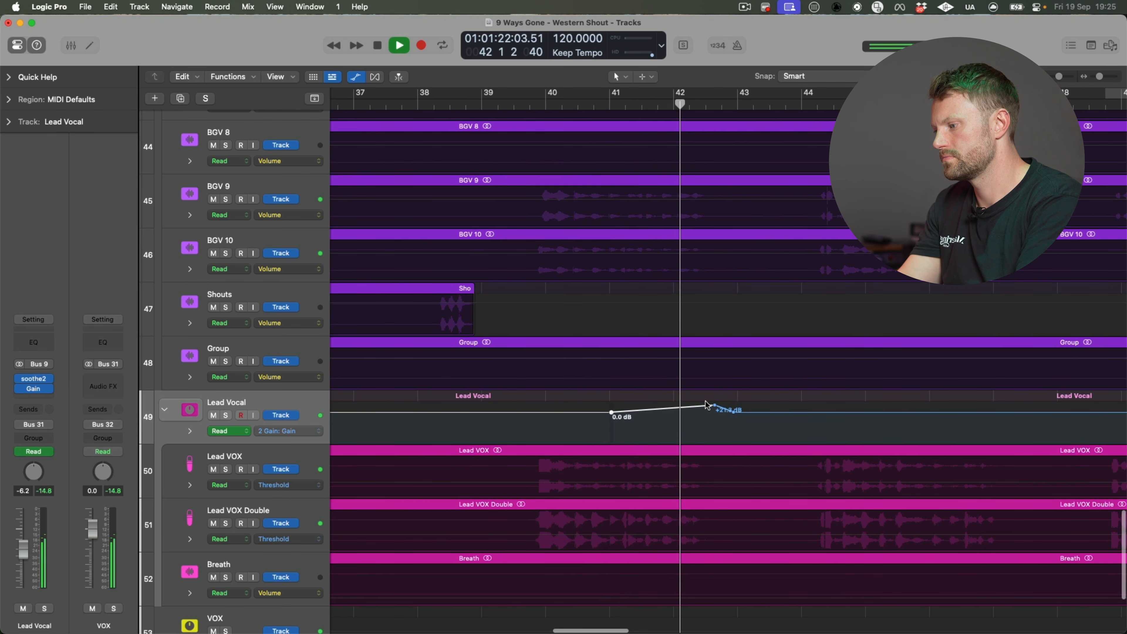
{"action": "left_click", "coordinate": [733, 412]}
{"action": "left_click", "coordinate": [570, 103]}
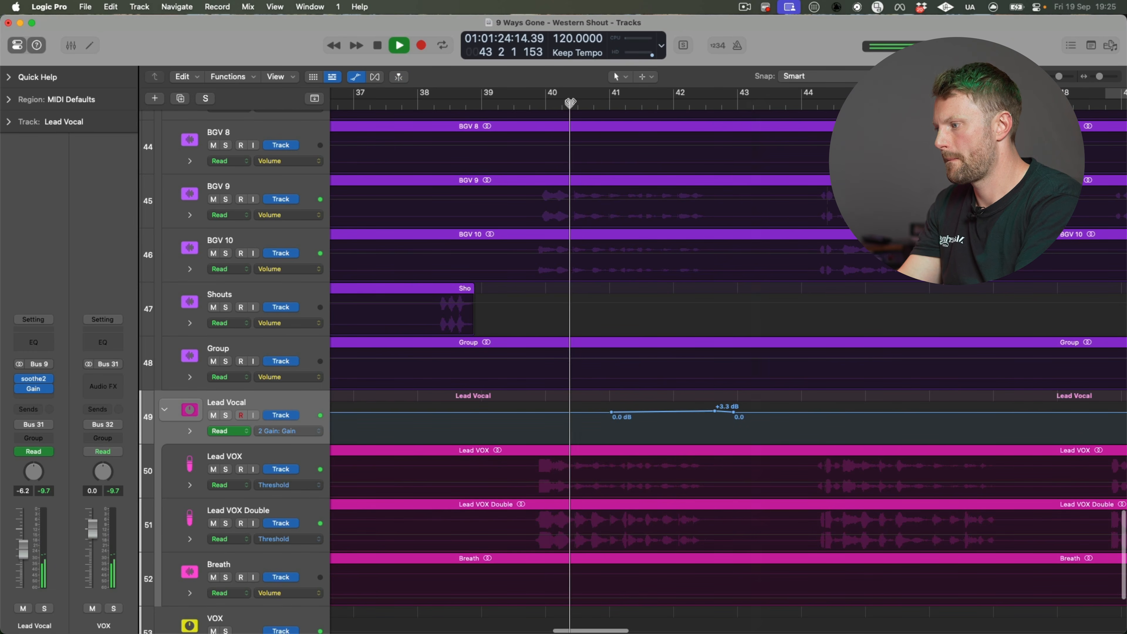
{"action": "left_click", "coordinate": [715, 411]}
{"action": "left_click_drag", "start_coordinate": [715, 411], "coordinate": [714, 411]}
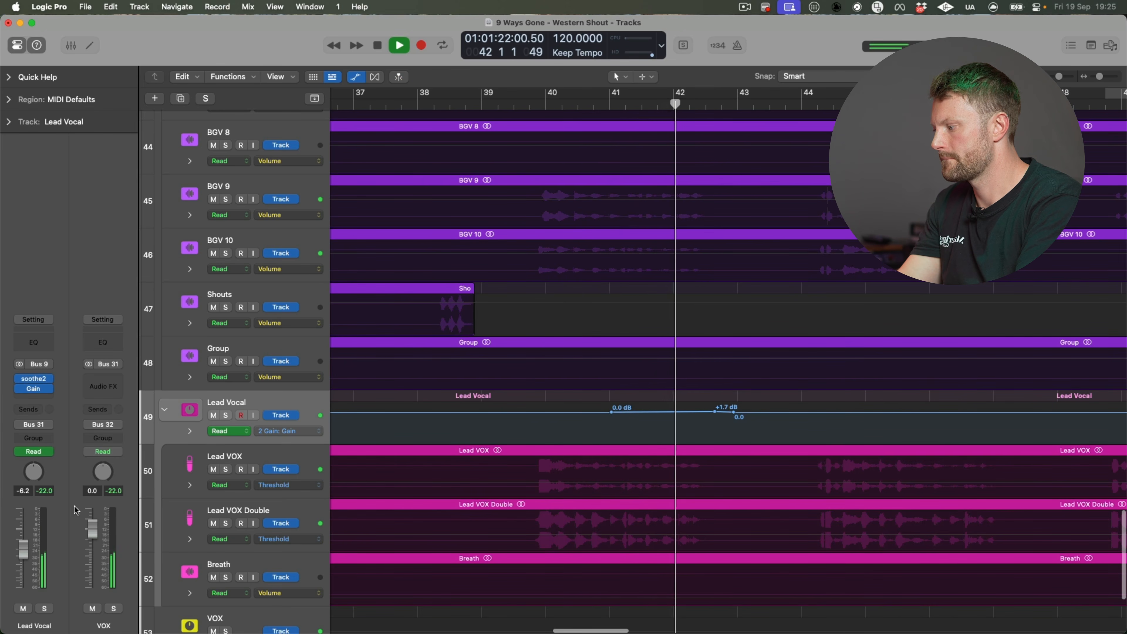
Step: Set the Lead Vocal fader to -5.2 dB, replay the phrase and show the Gain automation on the track again
{"action": "left_click_drag", "start_coordinate": [32, 555], "coordinate": [32, 550]}
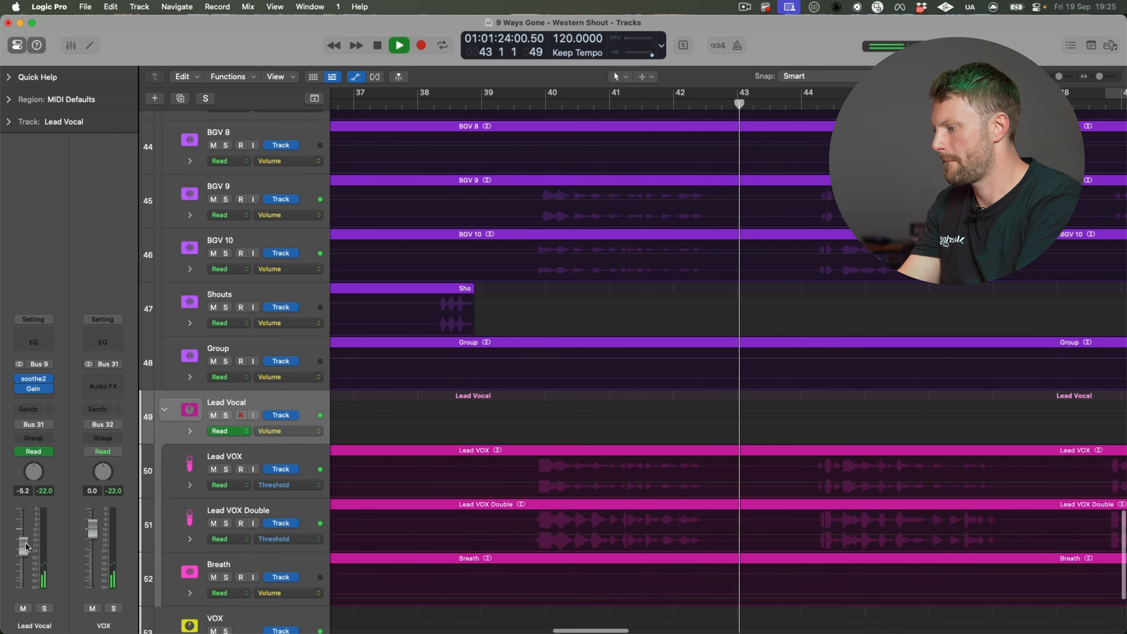
{"action": "left_click", "coordinate": [525, 106]}
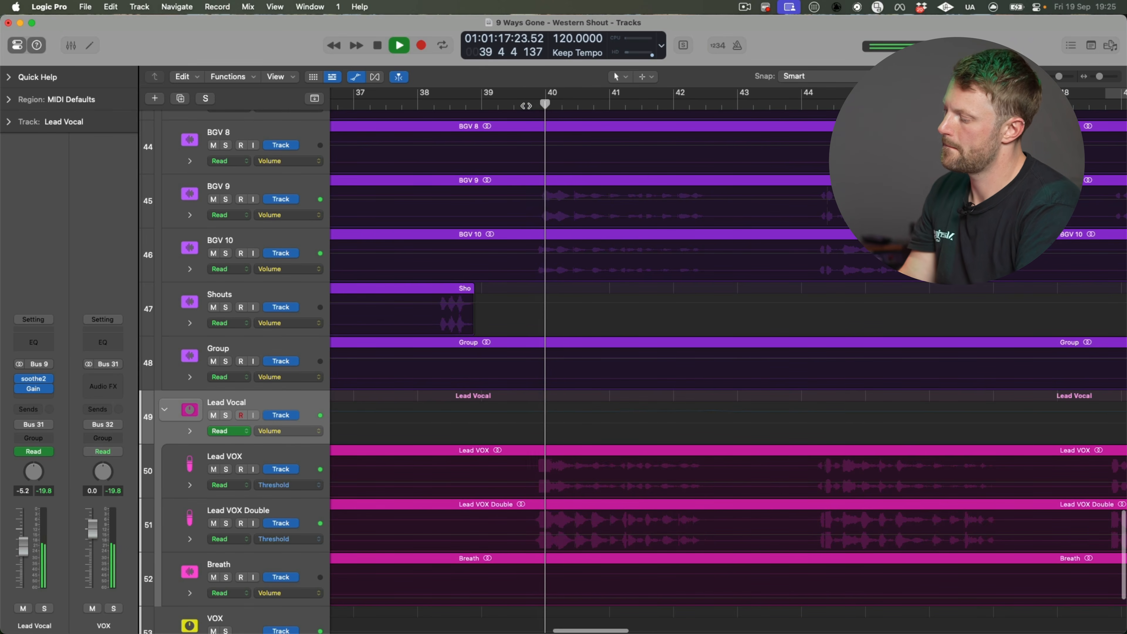
{"action": "left_click", "coordinate": [306, 431]}
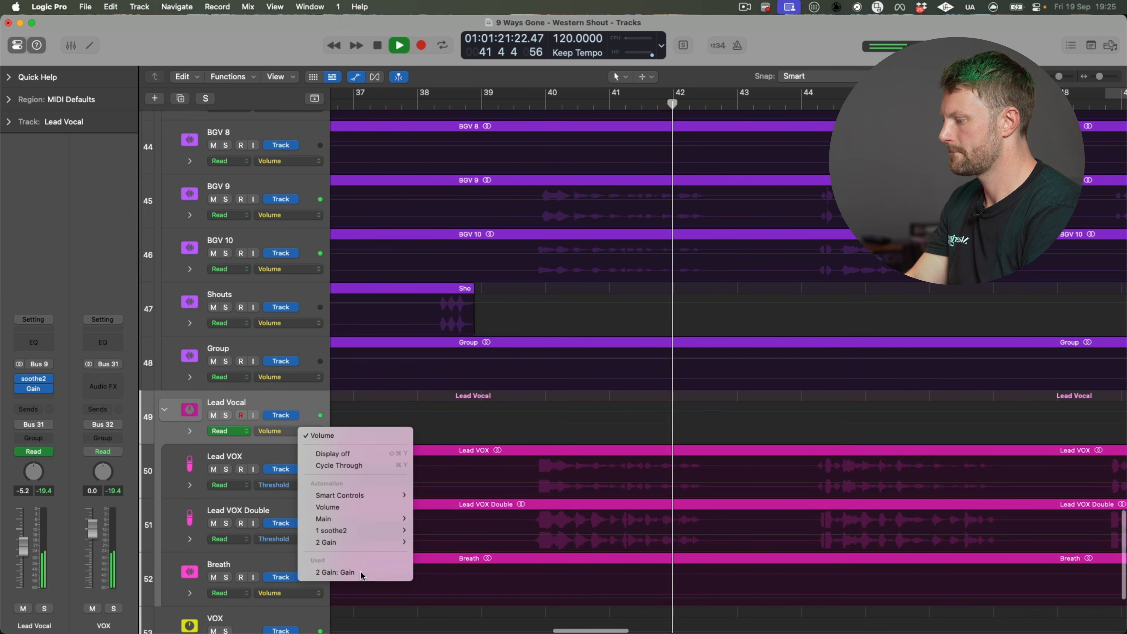
{"action": "left_click", "coordinate": [350, 572]}
Step: Start the gain ramp at about bar 40.4 and lift its raised section to +3.4 dB and +4.9 dB
{"action": "left_click_drag", "start_coordinate": [611, 412], "coordinate": [594, 411]}
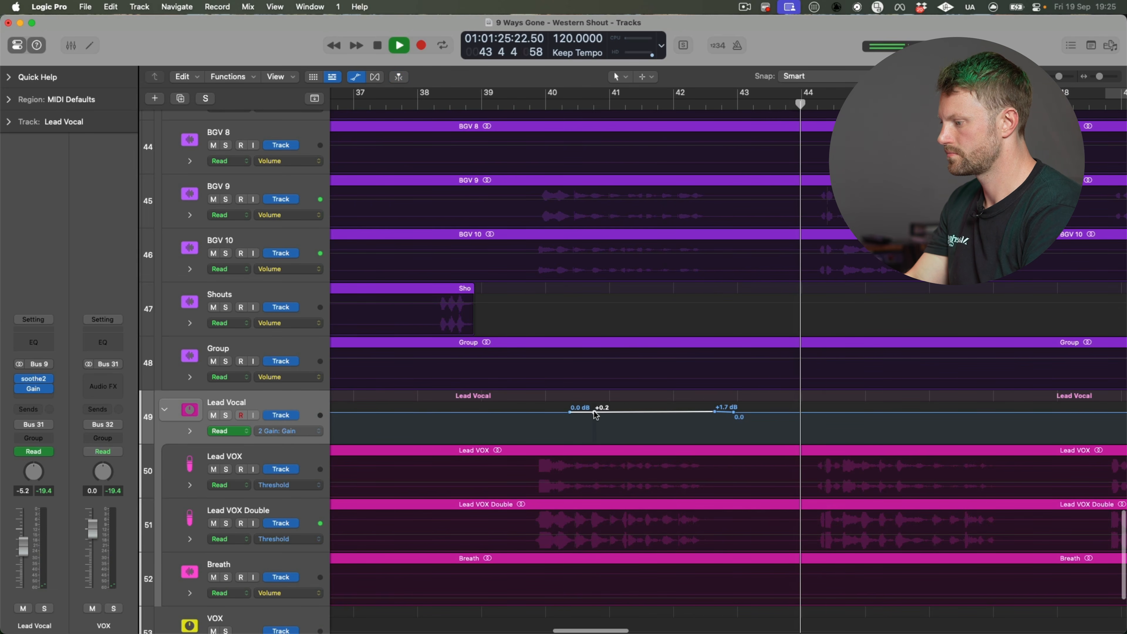
{"action": "key", "text": "super+Down"}
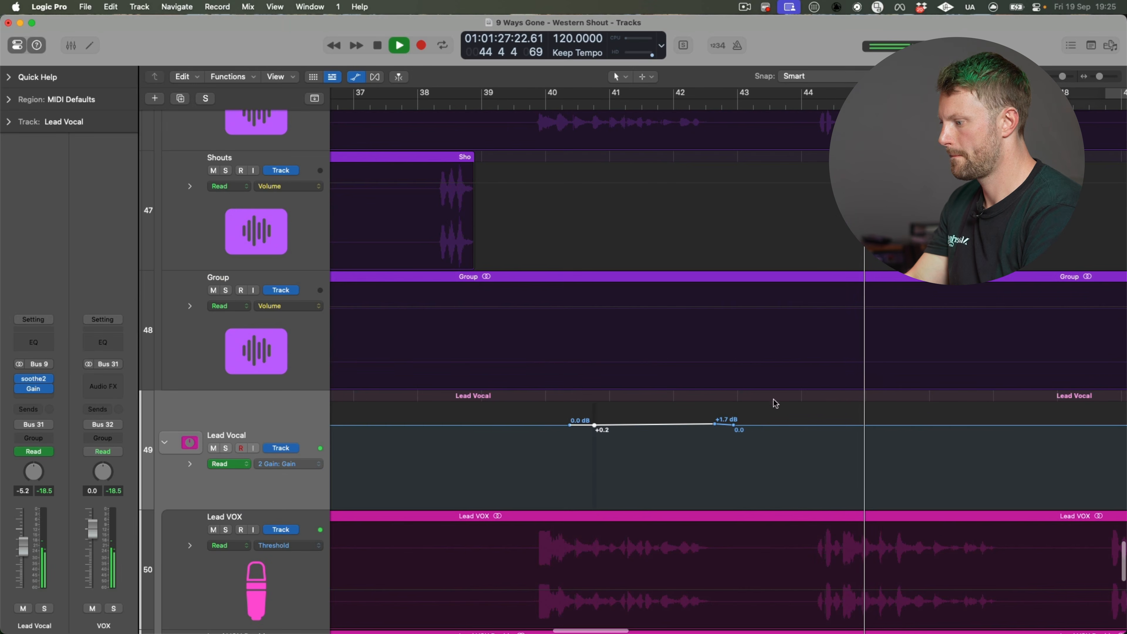
{"action": "left_click_drag", "start_coordinate": [621, 429], "coordinate": [622, 424]}
Step: Loop about bars 39.5 to 44 and shift the +3.4 dB point to about bar 41.5 and the +4.9 dB point to just before bar 43
{"action": "left_click_drag", "start_coordinate": [518, 105], "coordinate": [802, 105]}
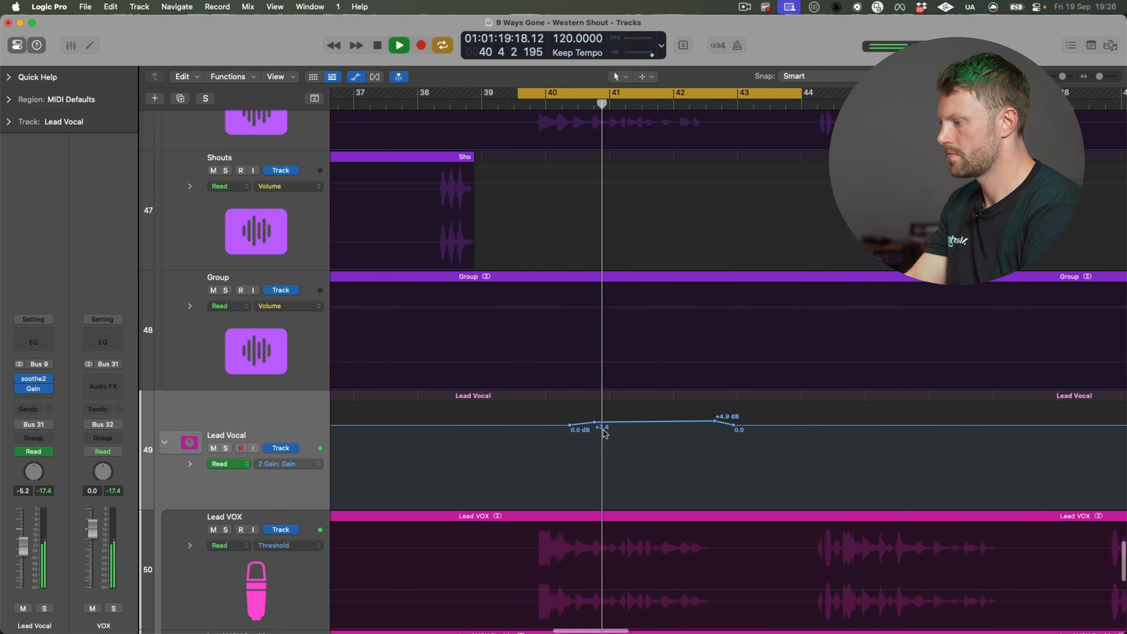
{"action": "left_click_drag", "start_coordinate": [597, 425], "coordinate": [646, 423]}
{"action": "left_click_drag", "start_coordinate": [715, 422], "coordinate": [730, 421]}
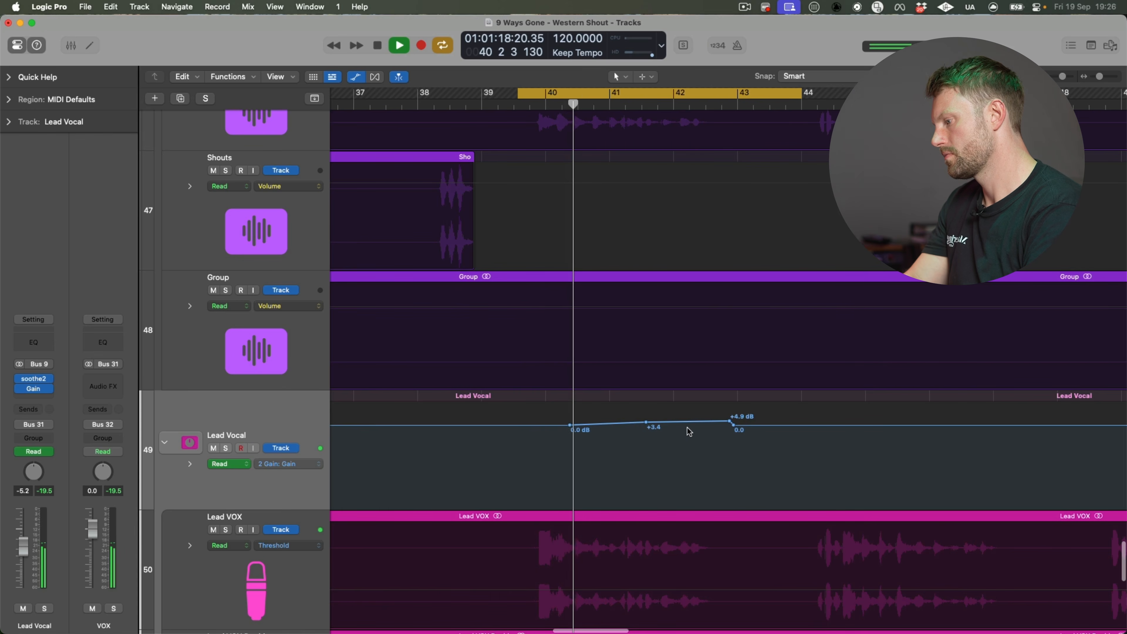
{"action": "left_click", "coordinate": [632, 424]}
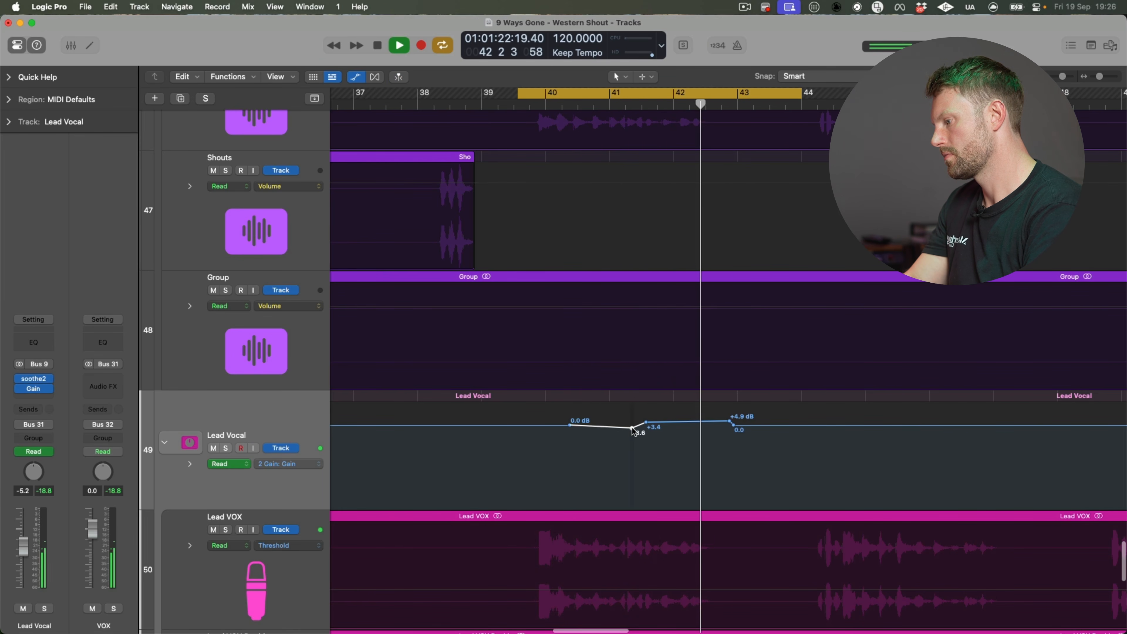
Step: Raise the Lead Vocal's Gain automation point just after bar 41 to +6.5 dB while auditioning the phrase
{"action": "key", "text": "space"}
{"action": "key", "text": "space"}
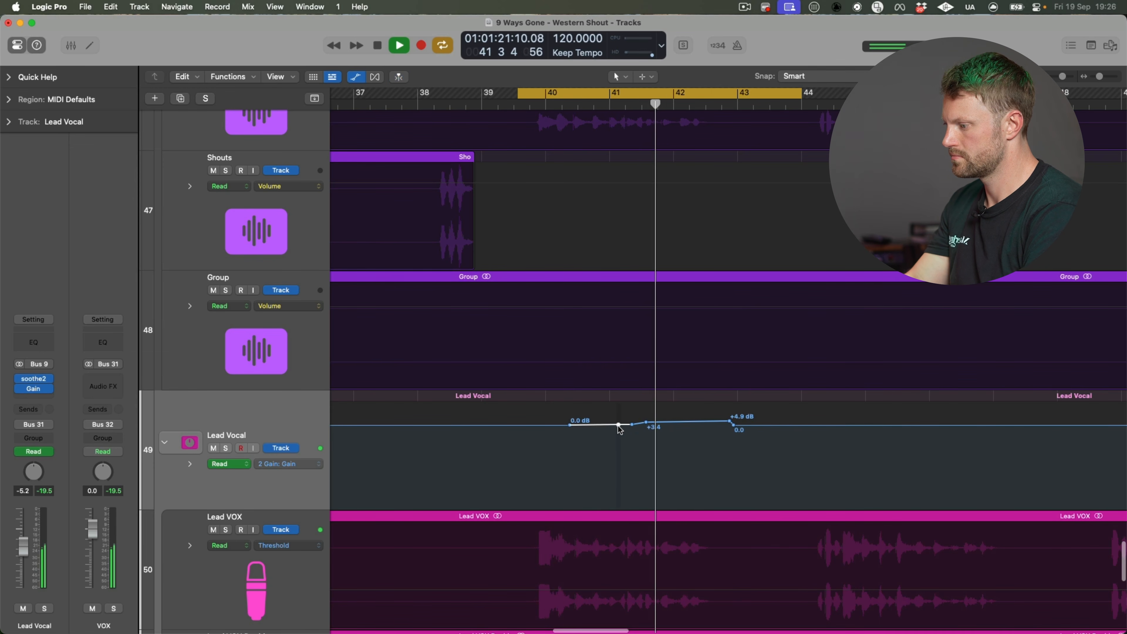
{"action": "left_click_drag", "start_coordinate": [619, 425], "coordinate": [619, 420]}
{"action": "key", "text": "space"}
{"action": "key", "text": "space"}
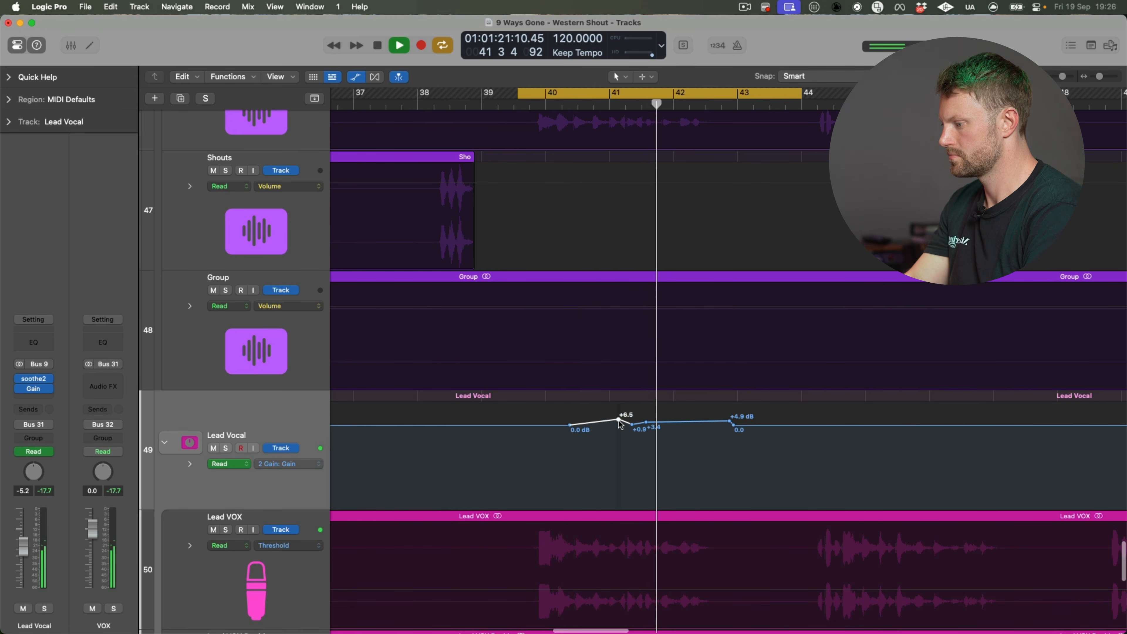
{"action": "key", "text": "space"}
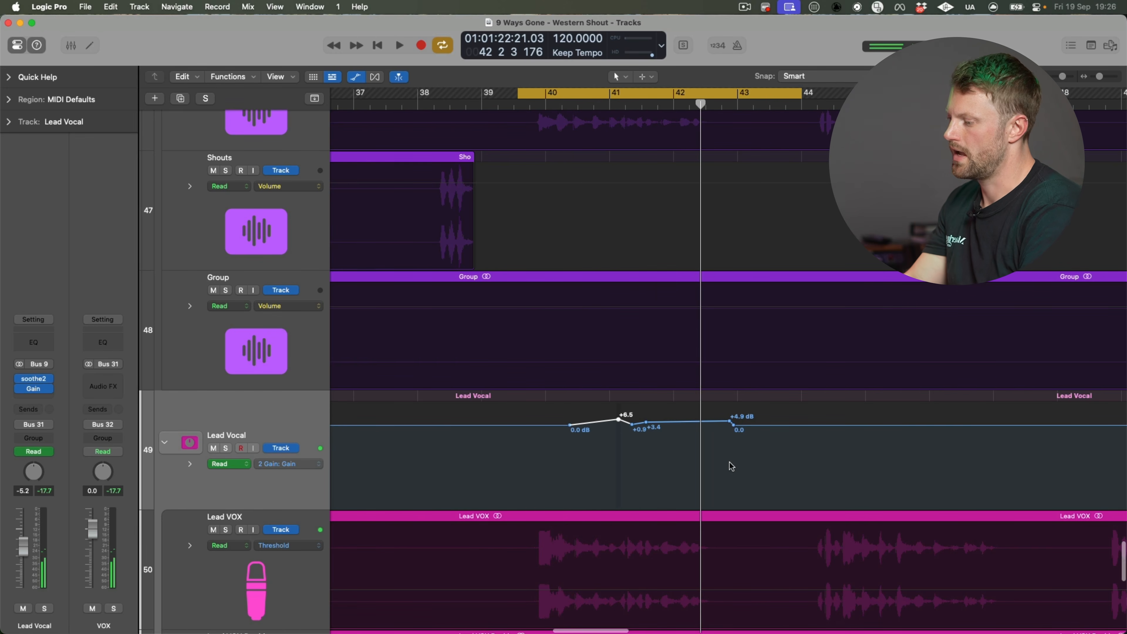
Step: Turn off the cycle range and replay the lead vocal phrase around bars 40 to 43
{"action": "key", "text": "super+Left"}
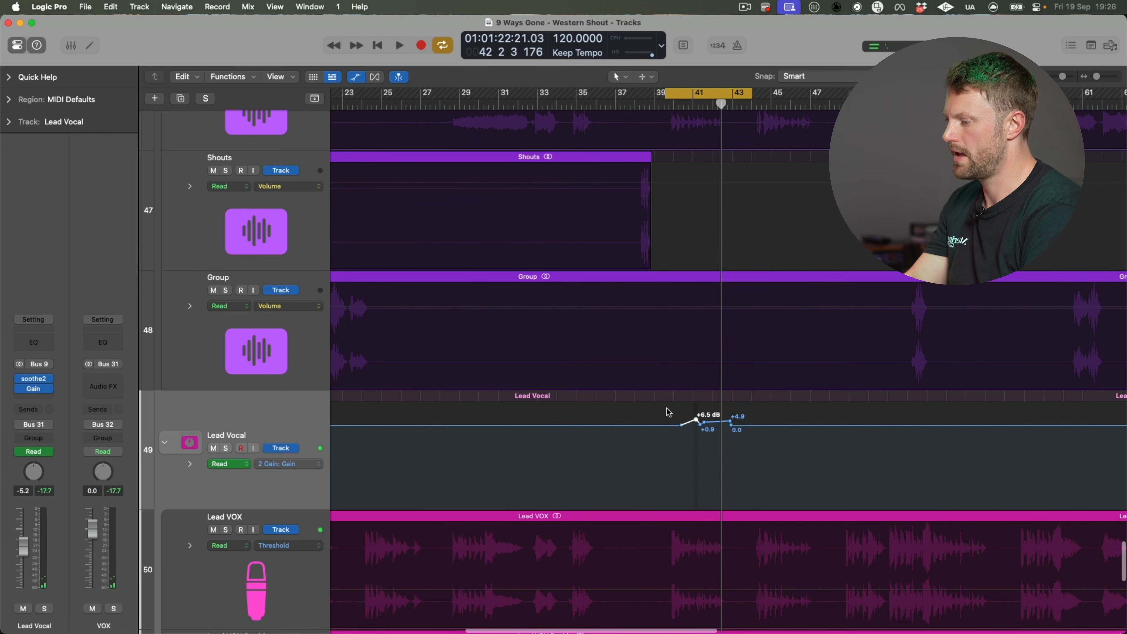
{"action": "left_click", "coordinate": [677, 95]}
{"action": "left_click", "coordinate": [670, 102]}
{"action": "key", "text": "a"}
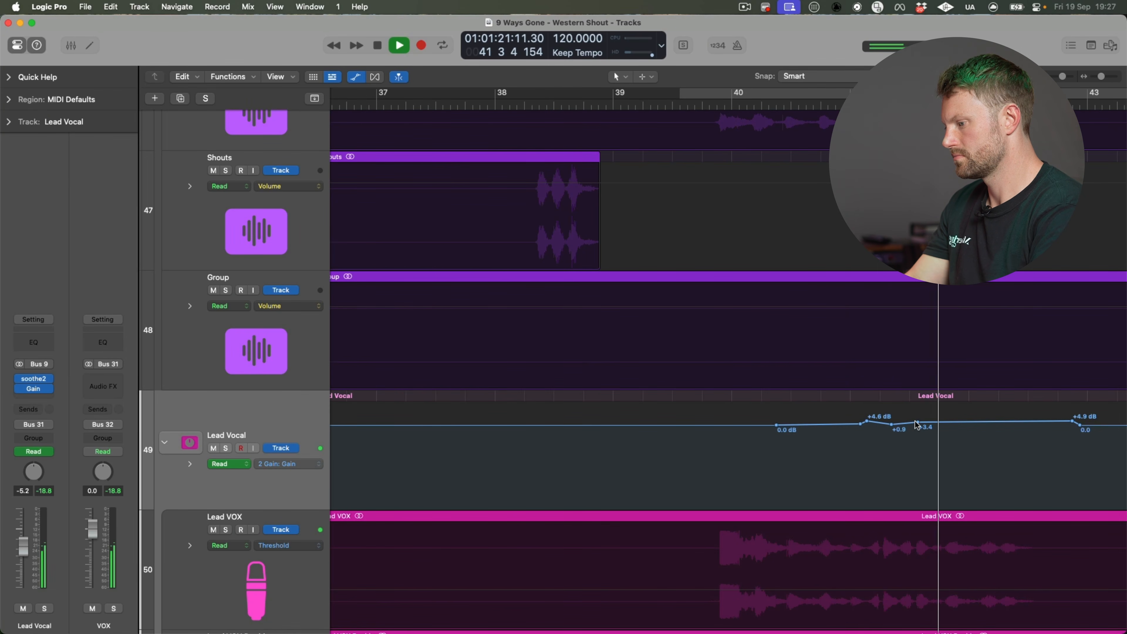
{"action": "key", "text": "comma"}
{"action": "key", "text": "space"}
{"action": "left_click", "coordinate": [215, 464]}
{"action": "left_click", "coordinate": [220, 478]}
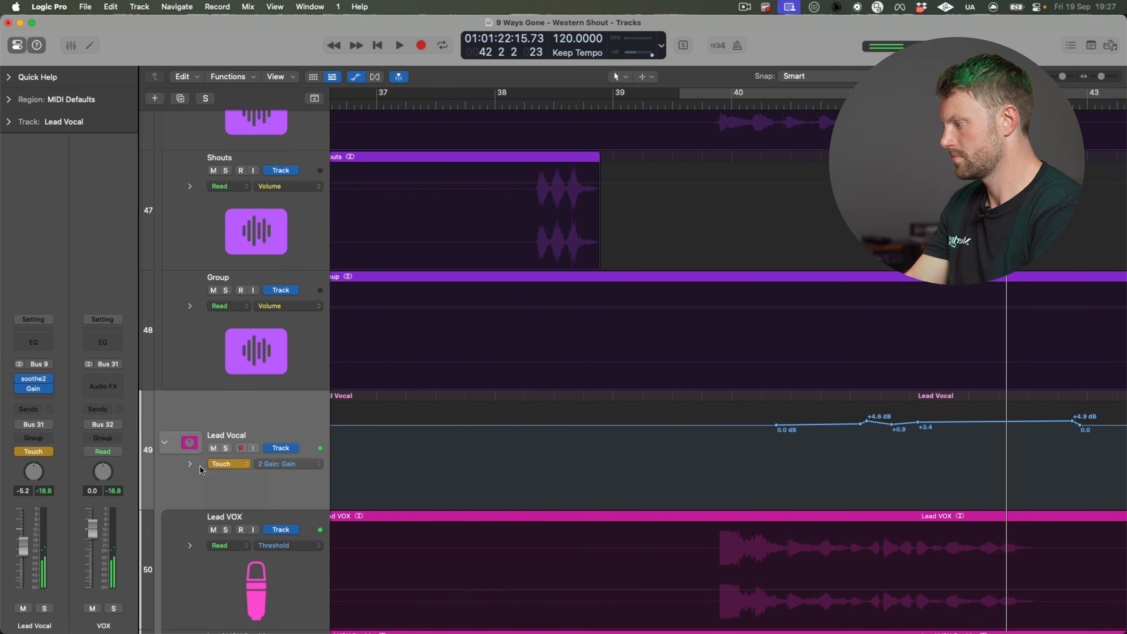
{"action": "left_click", "coordinate": [215, 464]}
{"action": "left_click", "coordinate": [220, 449]}
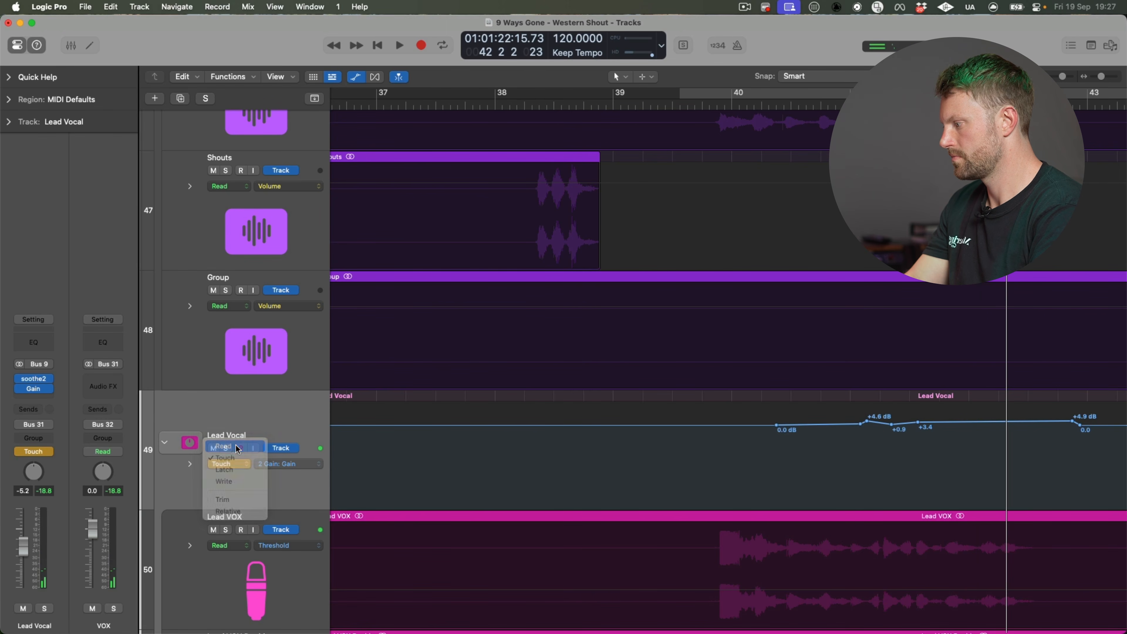
Step: Replay the vocal phrase with the Lead Vocal's automation switched off and on to compare the gain changes
{"action": "left_click", "coordinate": [20, 452]}
{"action": "key", "text": "comma"}
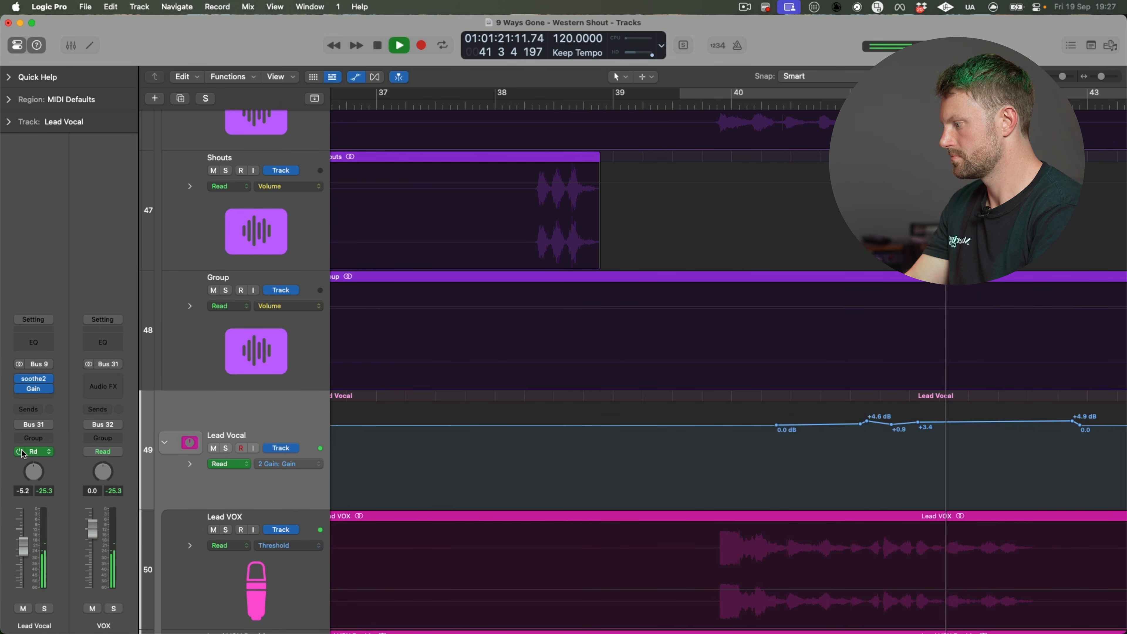
{"action": "left_click", "coordinate": [20, 452]}
{"action": "key", "text": "comma"}
{"action": "left_click", "coordinate": [21, 451]}
{"action": "key", "text": "comma"}
{"action": "key", "text": "space"}
{"action": "left_click", "coordinate": [21, 452]}
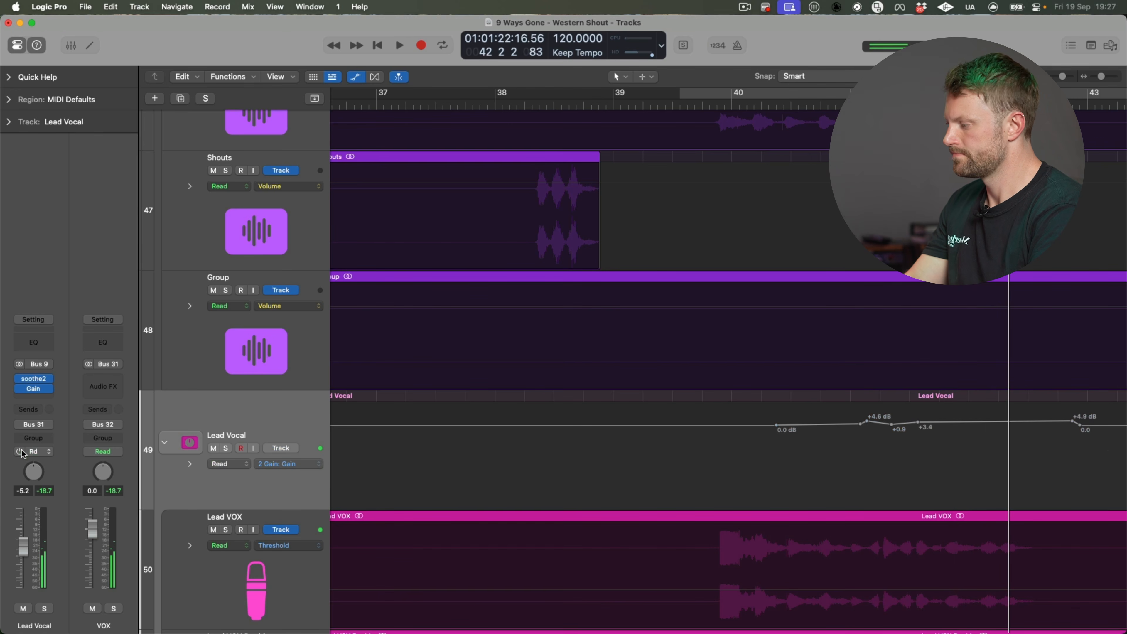
{"action": "left_click", "coordinate": [22, 451]}
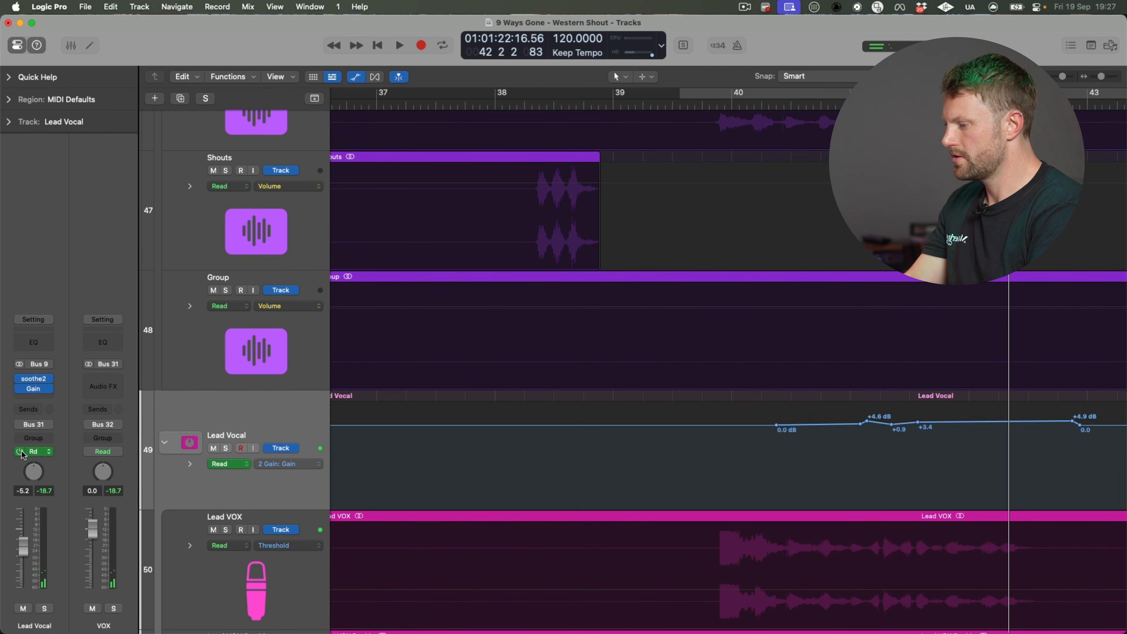
Step: Raise the Lead Vocal's Gain automation segment ending before bar 43 to +7.2 and +8.7 dB, and audition it with automation on and off
{"action": "left_click_drag", "start_coordinate": [998, 423], "coordinate": [998, 419]}
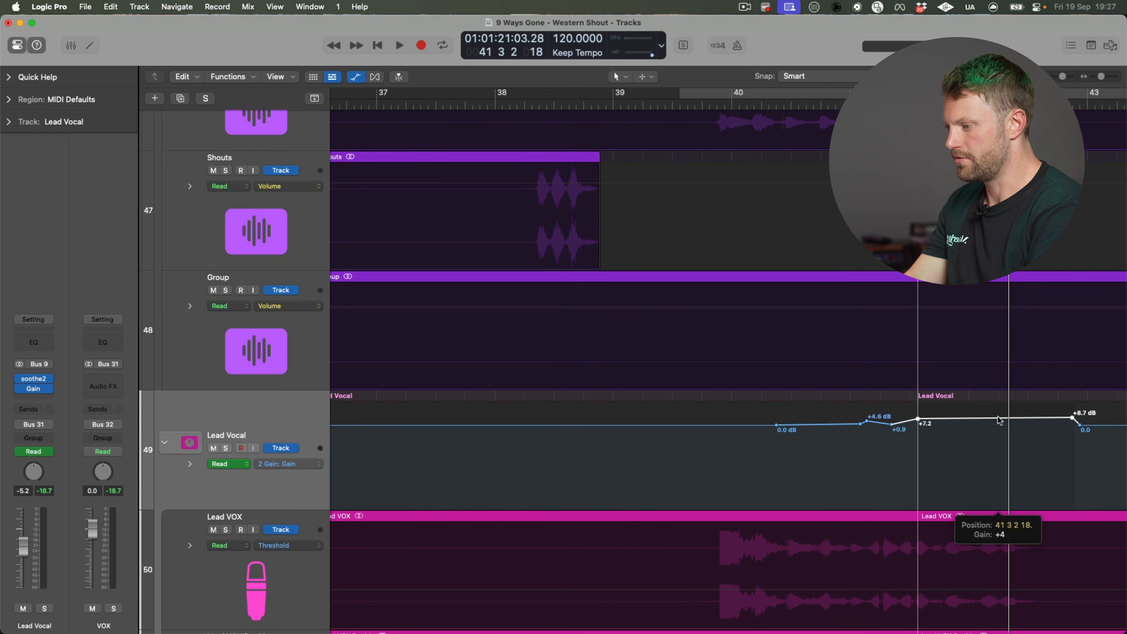
{"action": "key", "text": "space"}
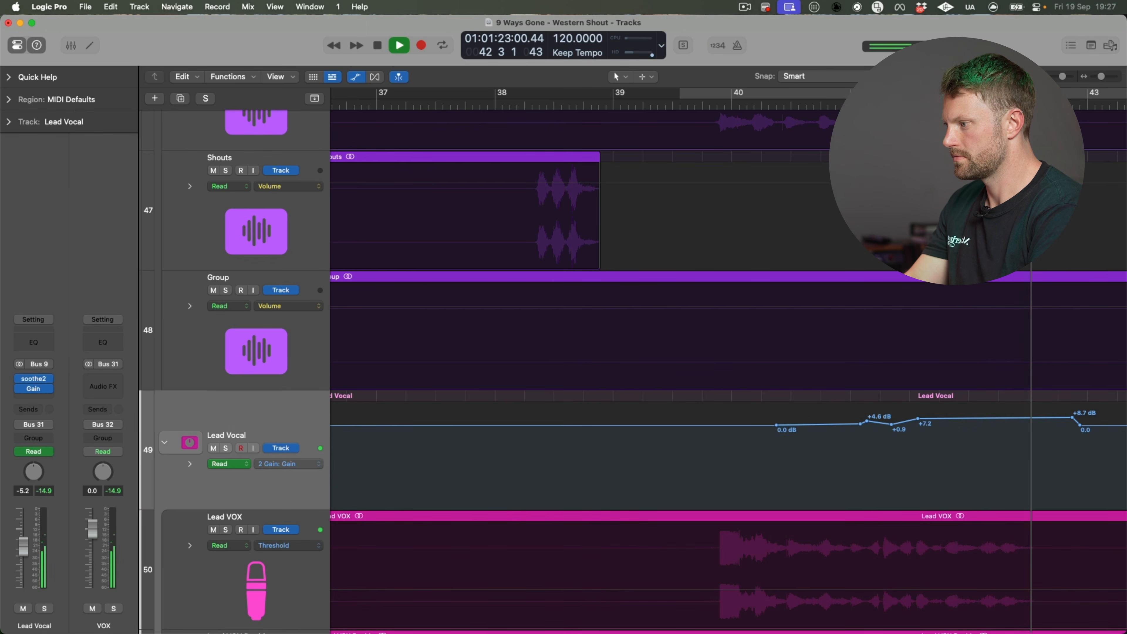
{"action": "key", "text": "comma"}
{"action": "key", "text": "comma"}
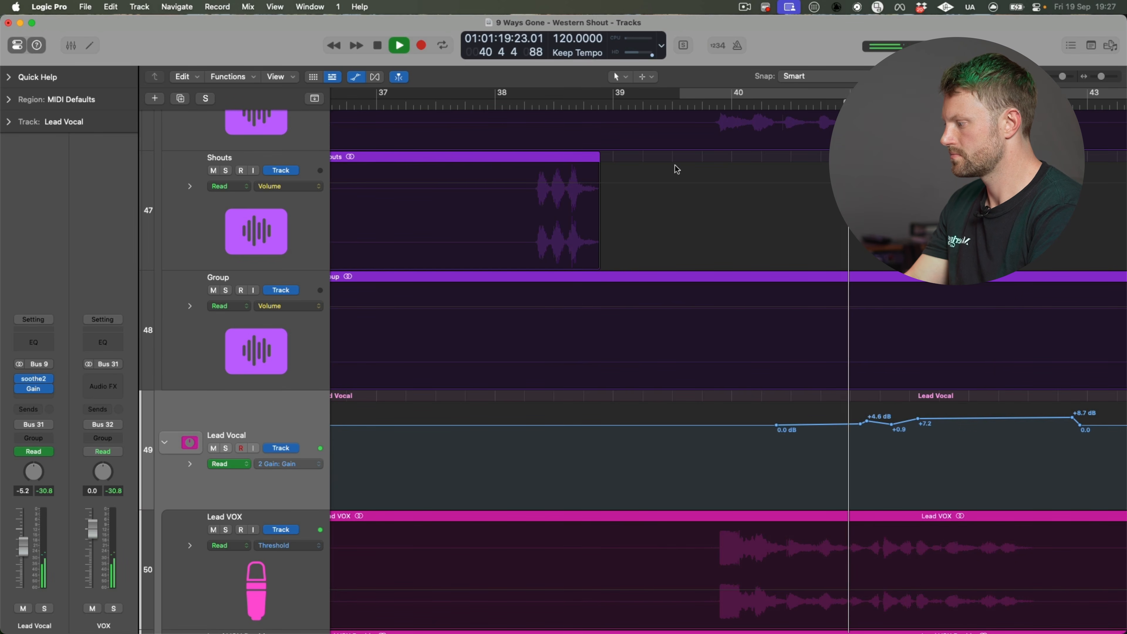
{"action": "left_click", "coordinate": [20, 452]}
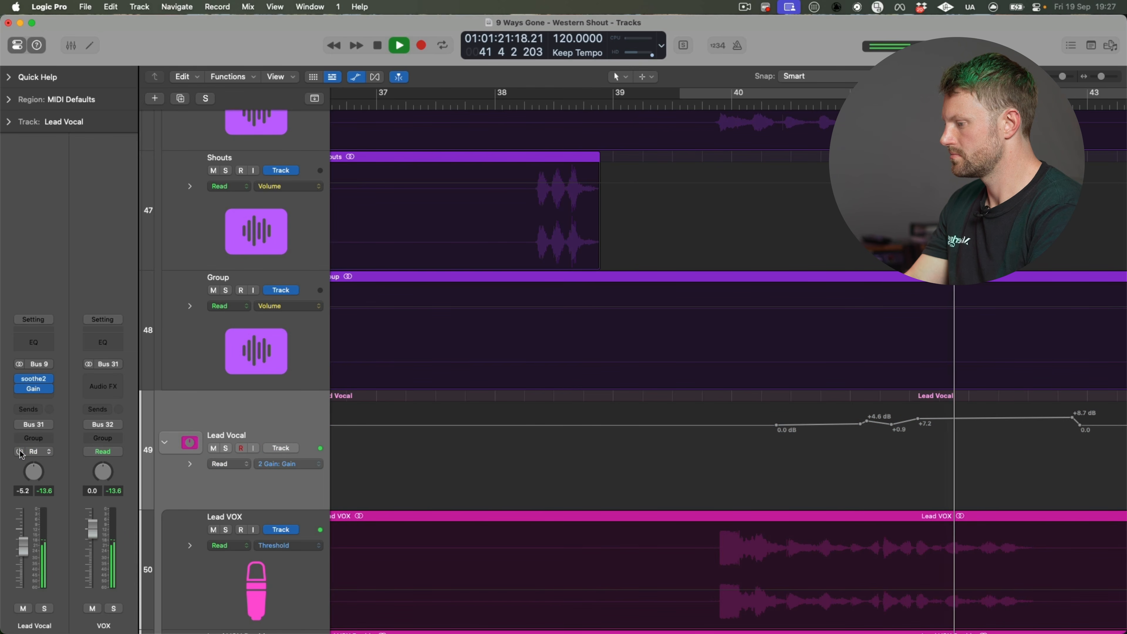
{"action": "key", "text": "space"}
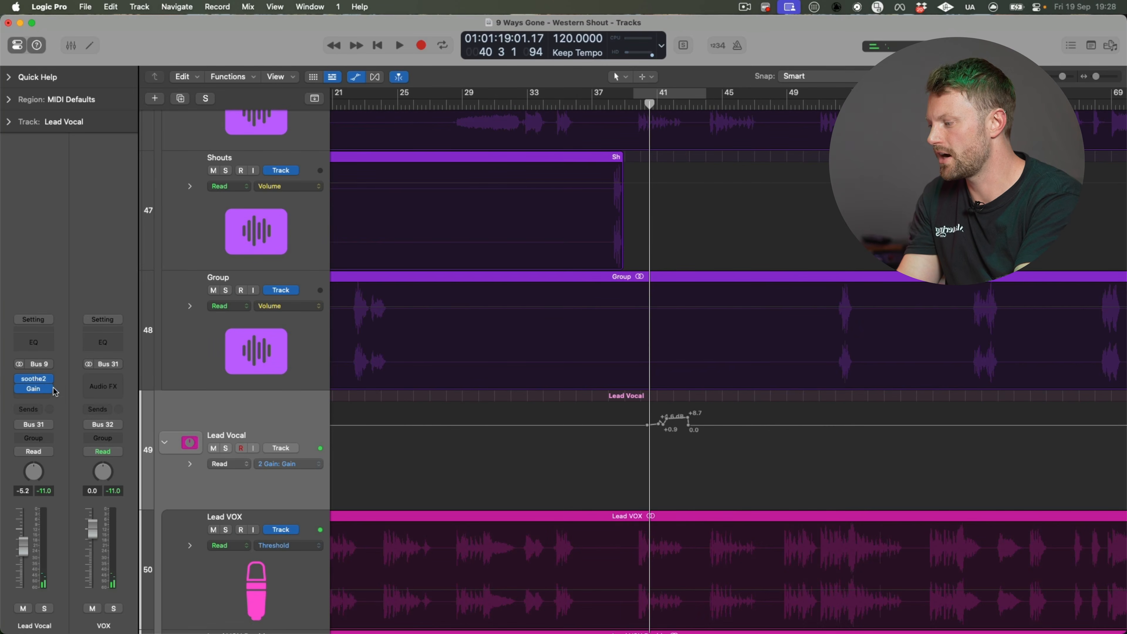
Step: Check the Lead Vocal's Gain plug-in, then compare the phrase with the plug-in bypassed and the channel's automation re-enabled
{"action": "left_click", "coordinate": [33, 389]}
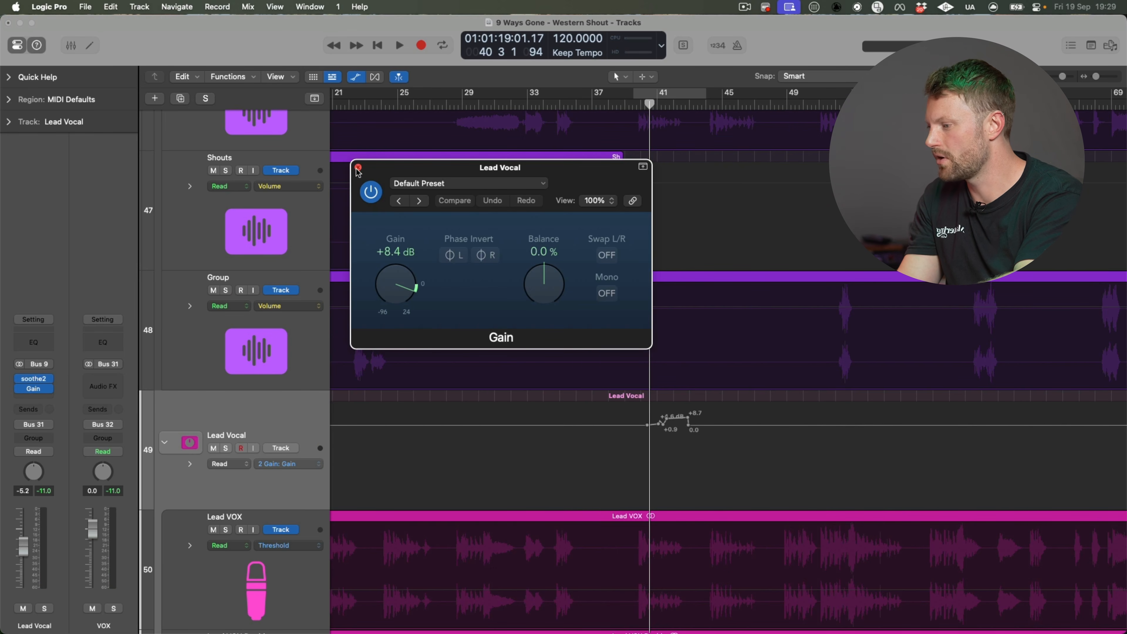
{"action": "key", "text": "super+w"}
{"action": "left_click", "coordinate": [23, 389]}
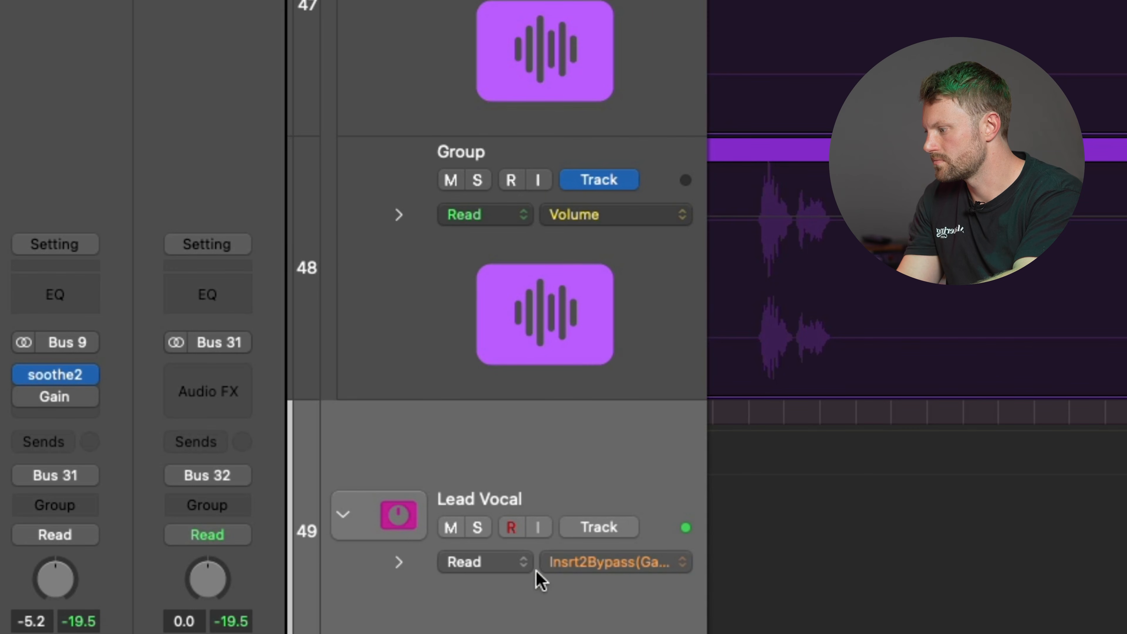
{"action": "left_click", "coordinate": [28, 534]}
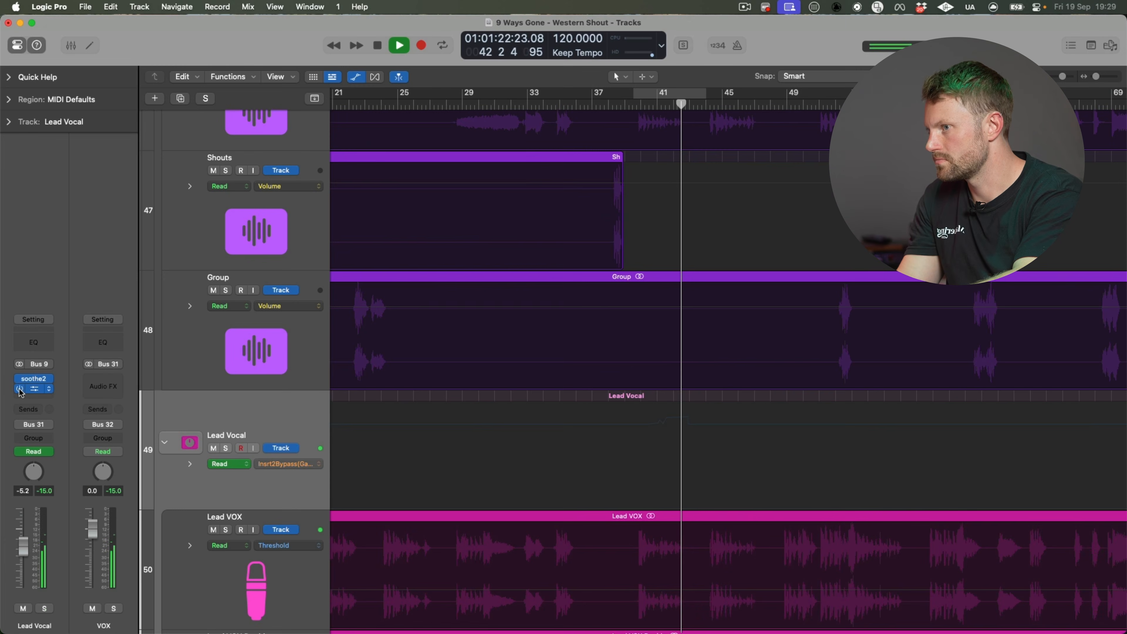
{"action": "key", "text": "space"}
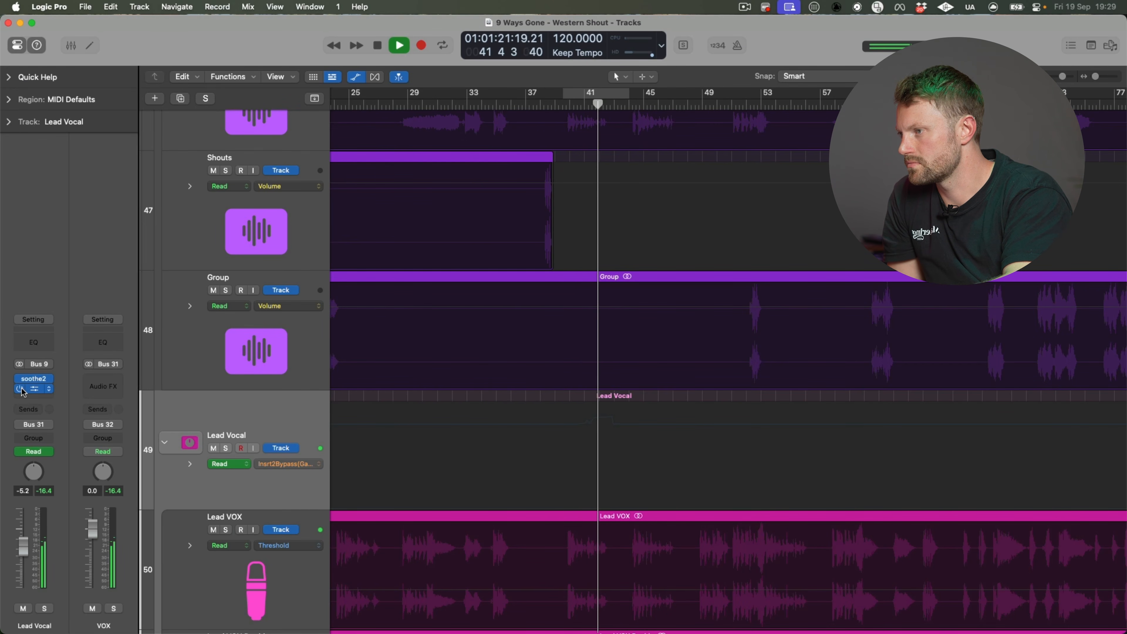
{"action": "left_click", "coordinate": [566, 100]}
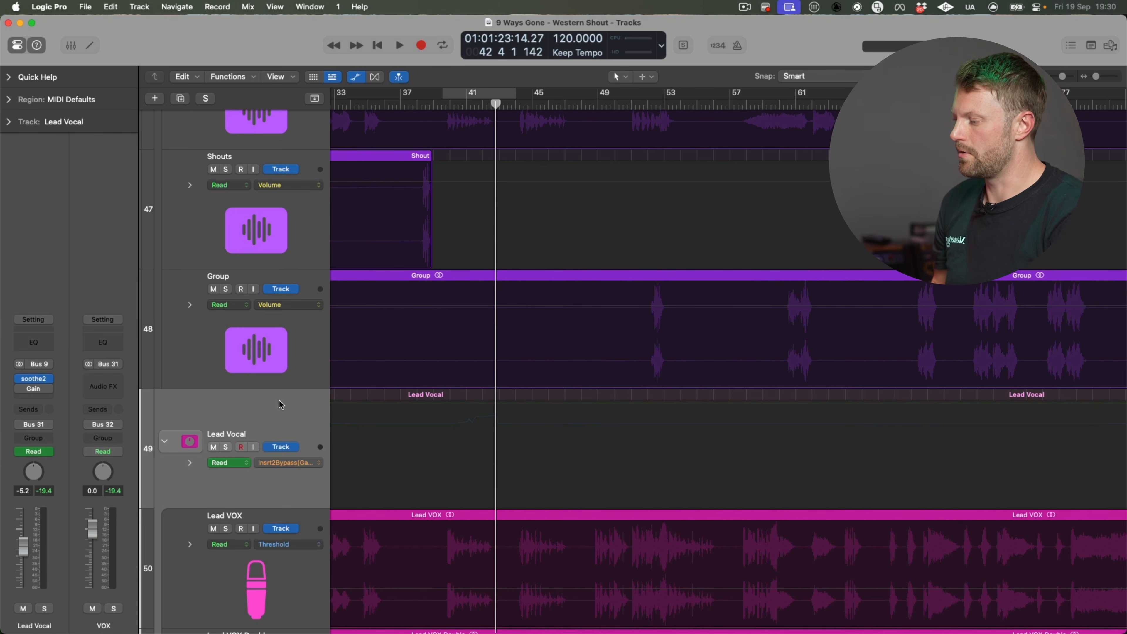
Step: Fit the whole arrangement in view, hide the track automation and show the mixer
{"action": "key", "text": "z"}
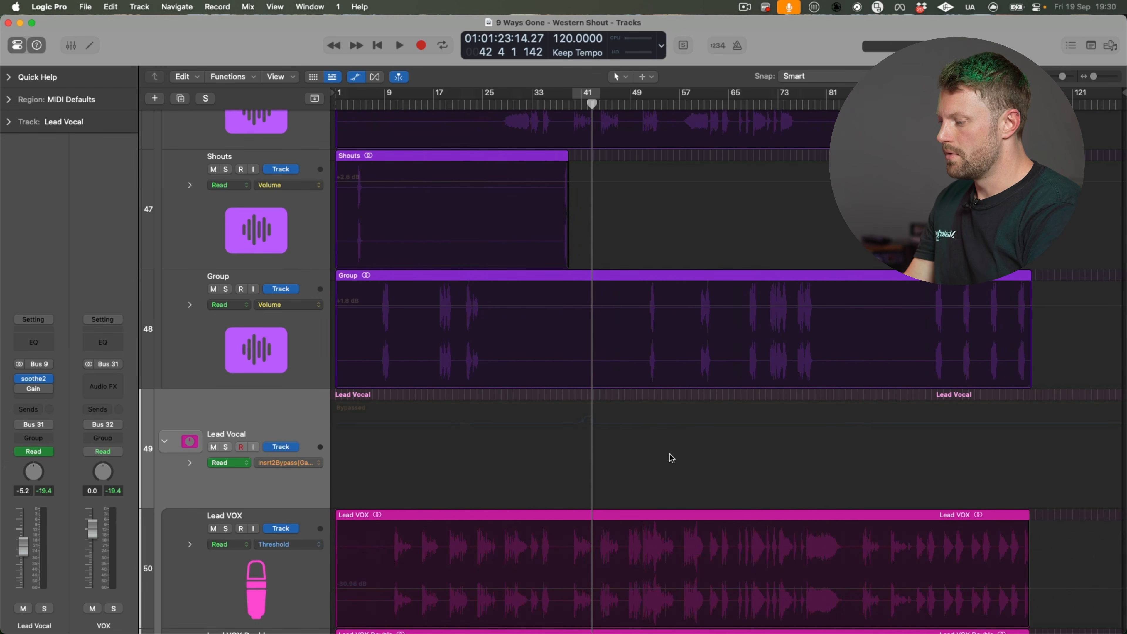
{"action": "key", "text": "a"}
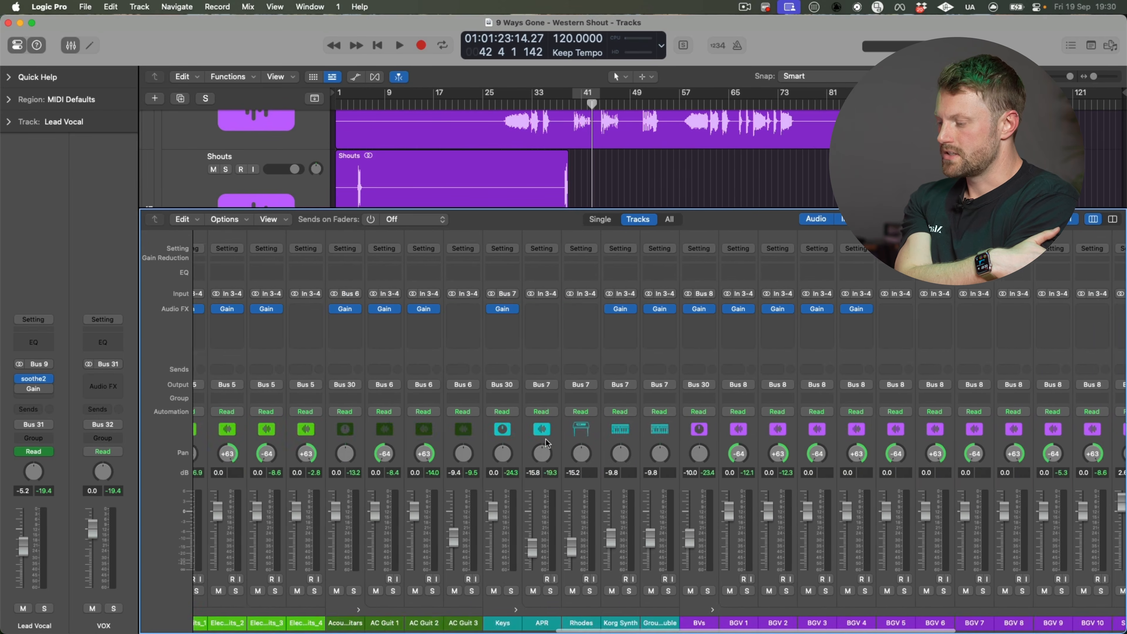
{"action": "scroll", "coordinate": [545, 439], "scroll_direction": "left", "scroll_amount": 1}
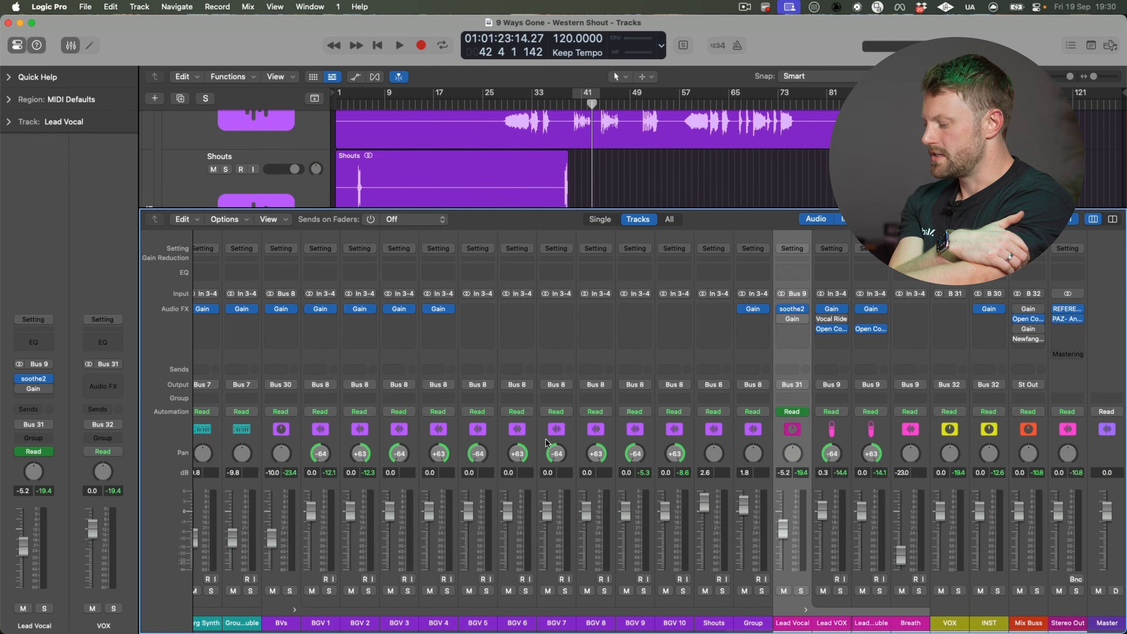
{"action": "key", "text": "x"}
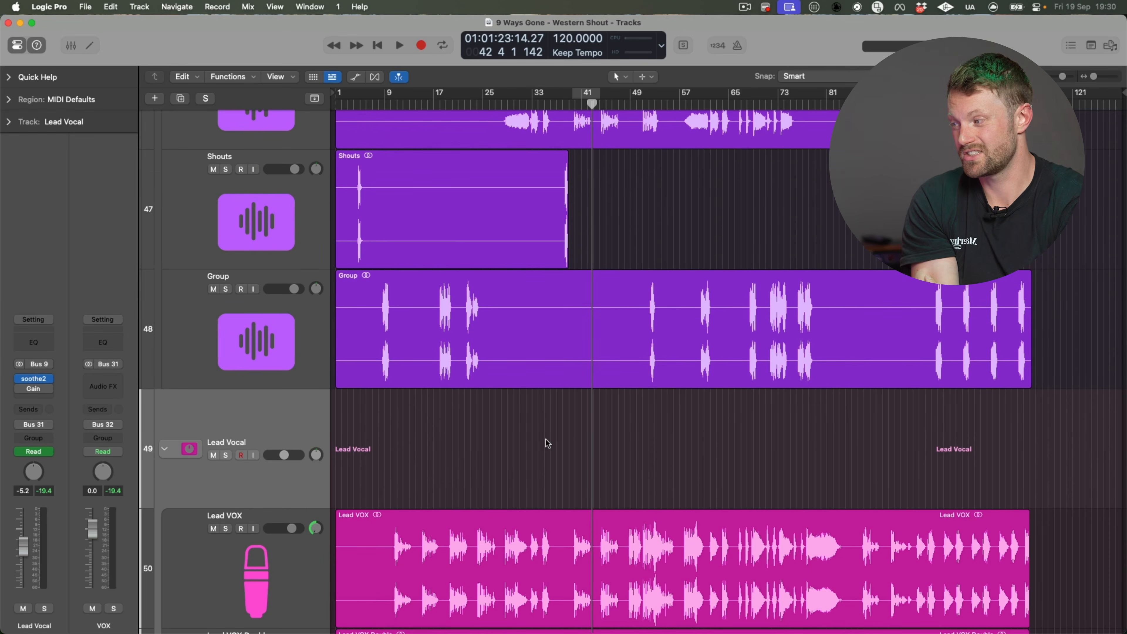
{"action": "key", "text": "x"}
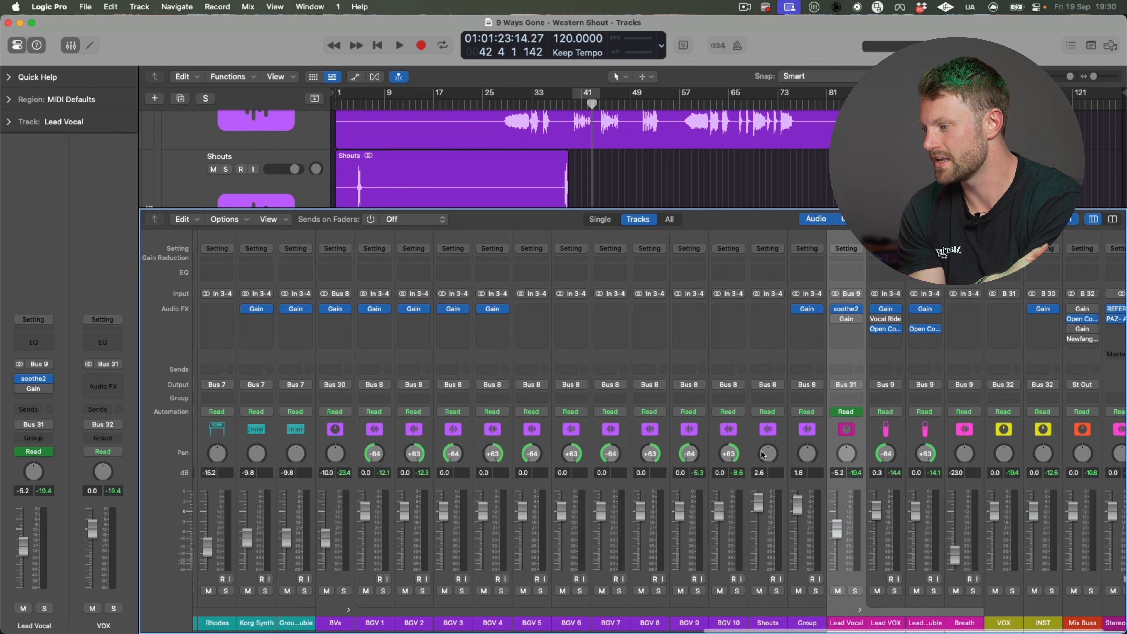
Step: Look through the mixer's channels and inspect the third Audio FX plug-in on the Lead VOX channel
{"action": "scroll", "coordinate": [761, 451], "scroll_direction": "left", "scroll_amount": 10}
{"action": "scroll", "coordinate": [762, 454], "scroll_direction": "right", "scroll_amount": 15}
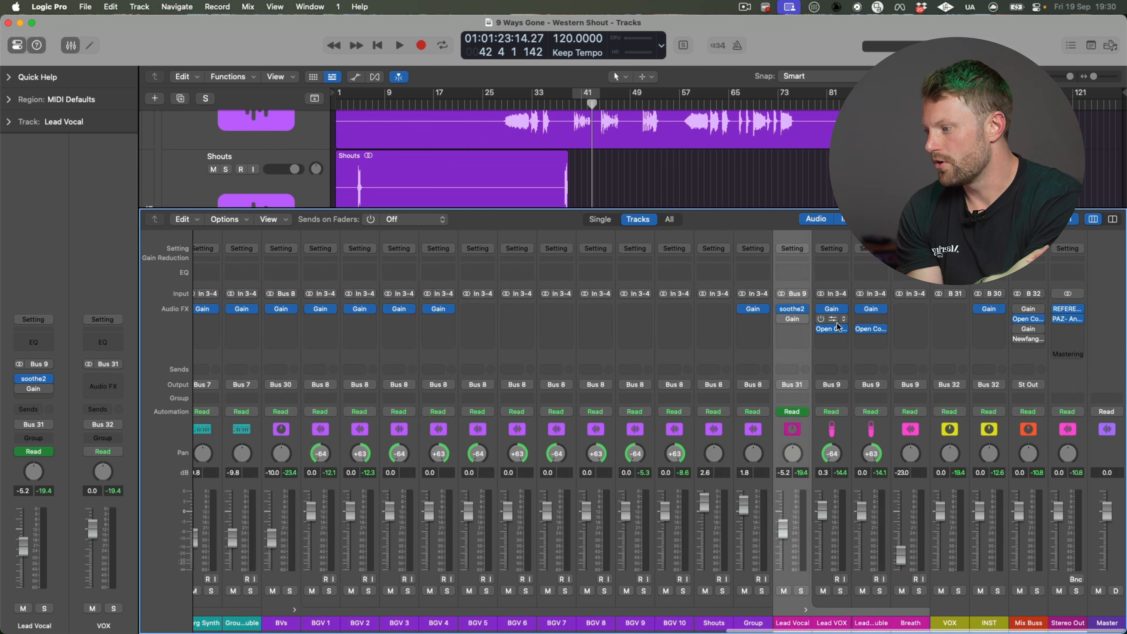
{"action": "left_click", "coordinate": [834, 329]}
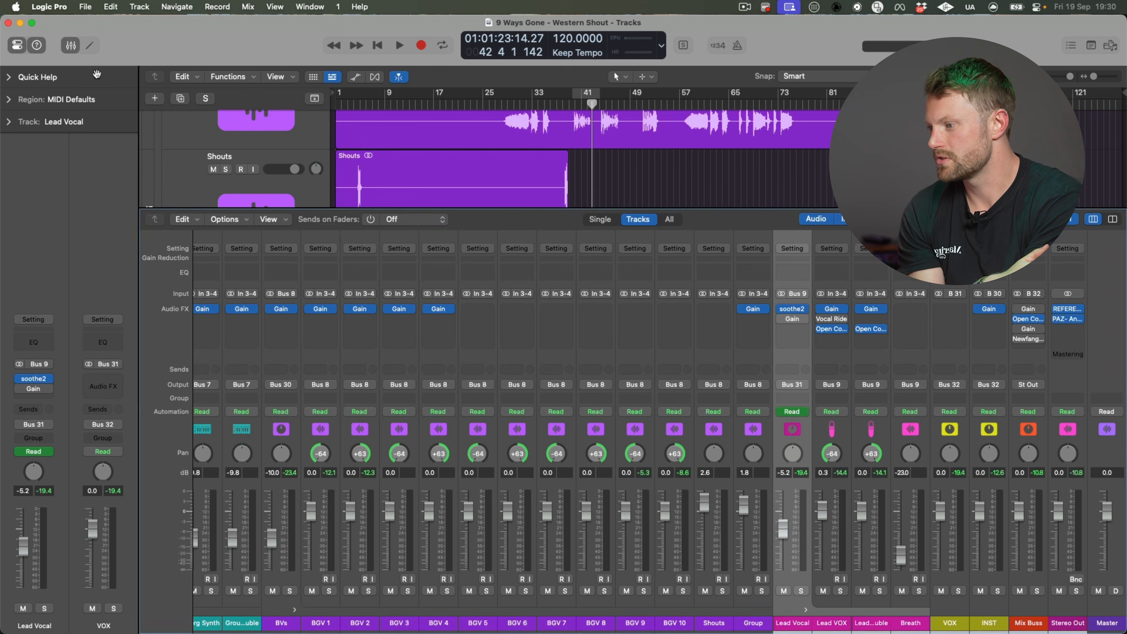
{"action": "left_click", "coordinate": [94, 71]}
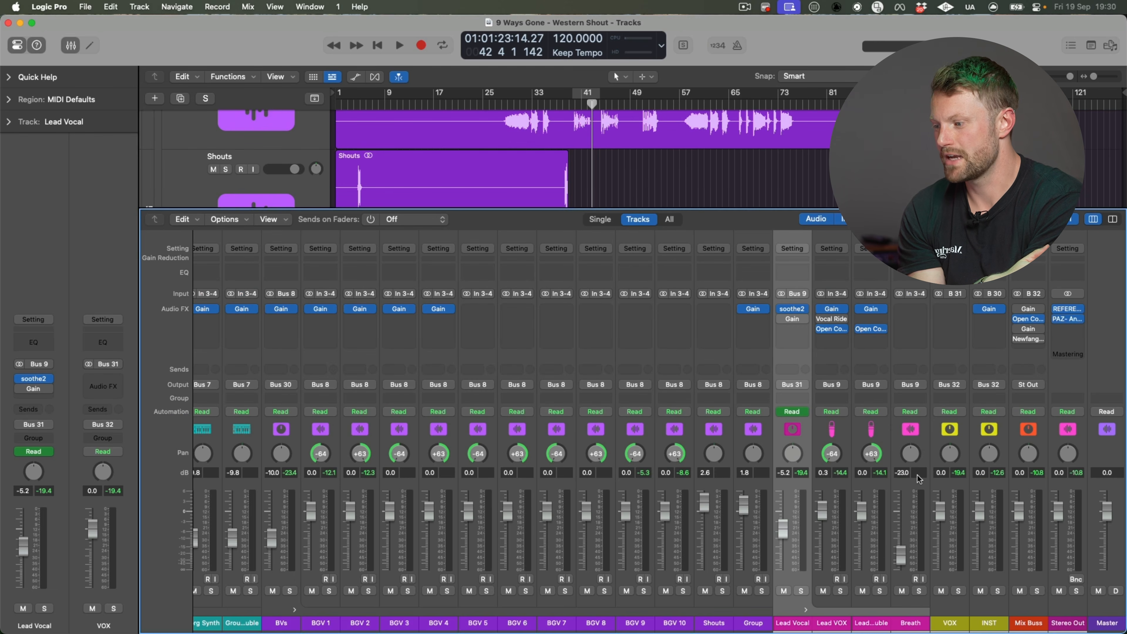
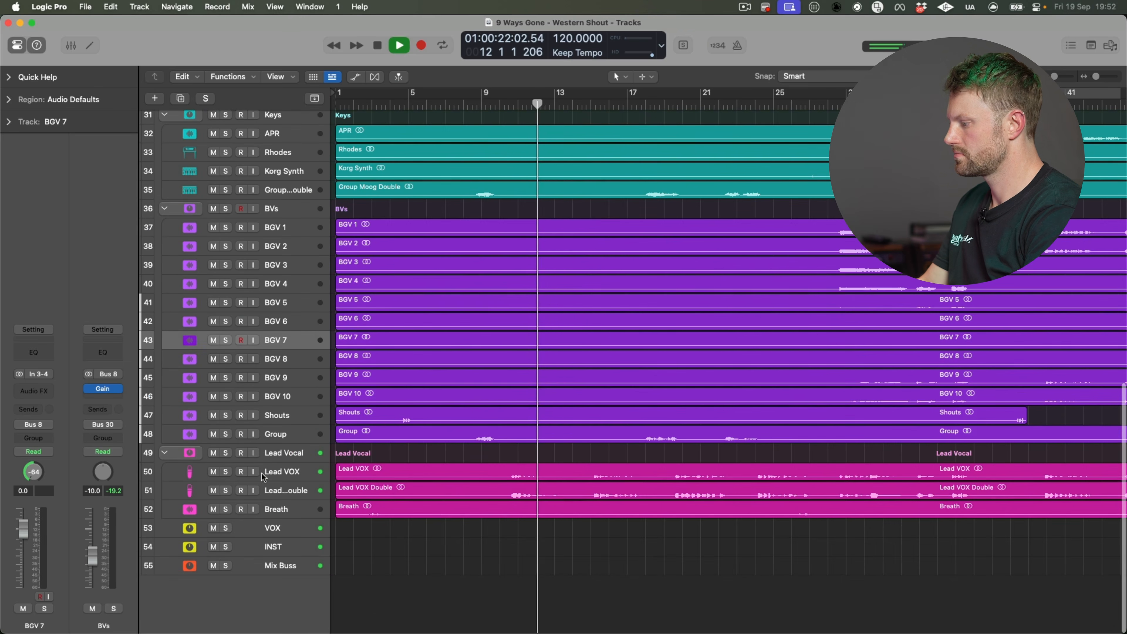
Step: Show automation for the Lead Vocal track and set its Insert 2 Bypass lane so the Gain plug-in is active
{"action": "left_click", "coordinate": [293, 452]}
{"action": "key", "text": "a"}
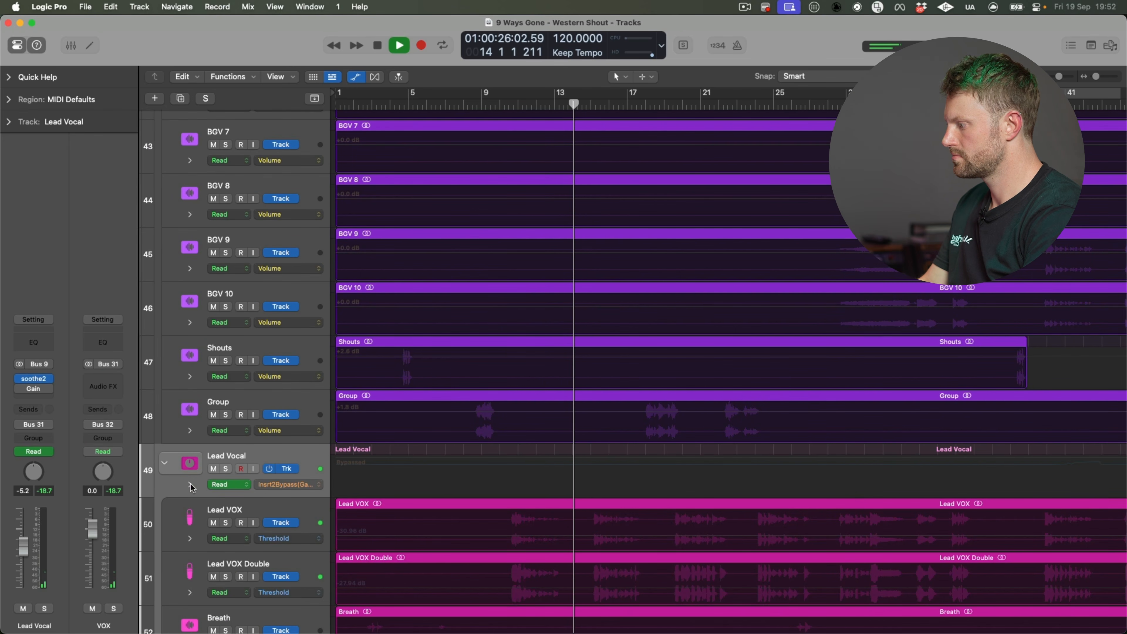
{"action": "left_click", "coordinate": [289, 484]}
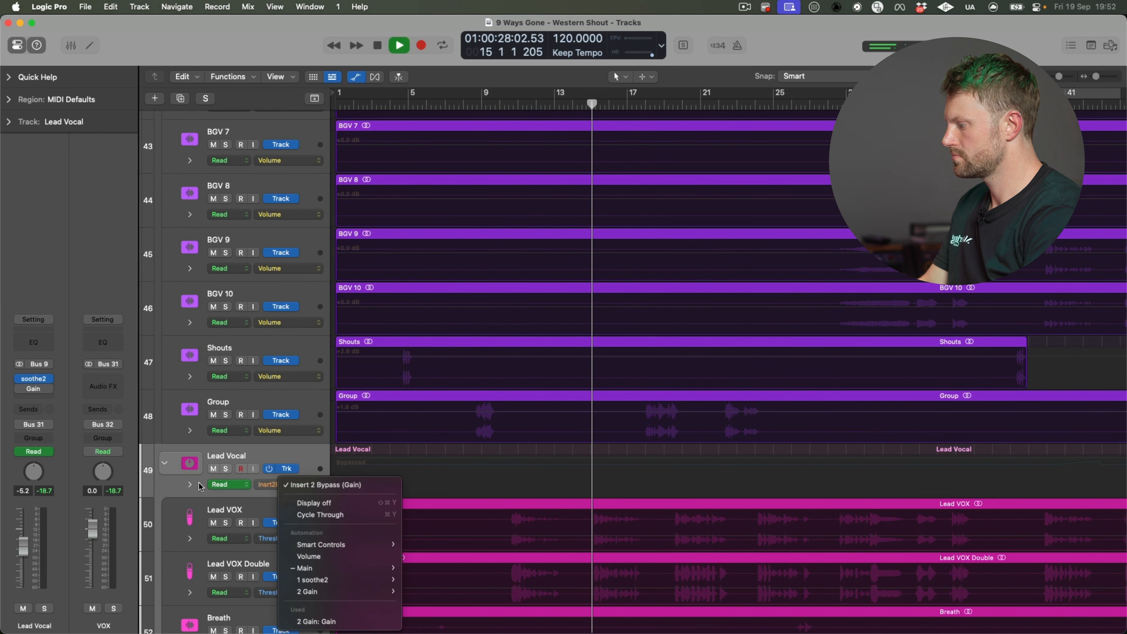
{"action": "left_click", "coordinate": [405, 474]}
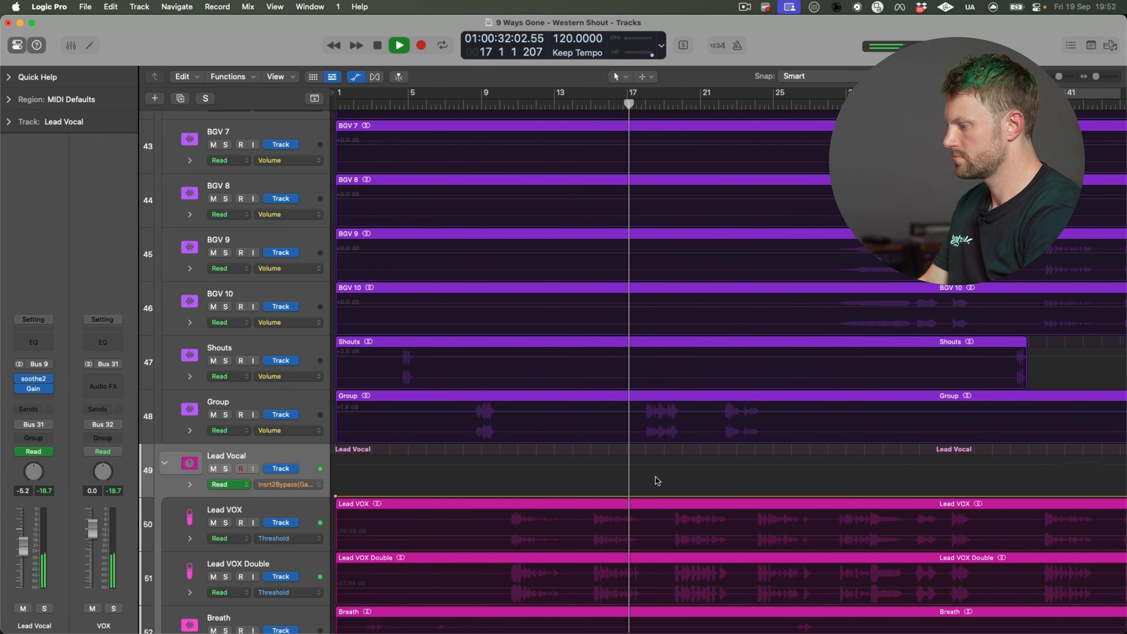
Step: Display the 2 Gain: Gain automation parameter on the Lead Vocal track and review the tracks around it
{"action": "left_click", "coordinate": [300, 483]}
{"action": "left_click", "coordinate": [328, 476]}
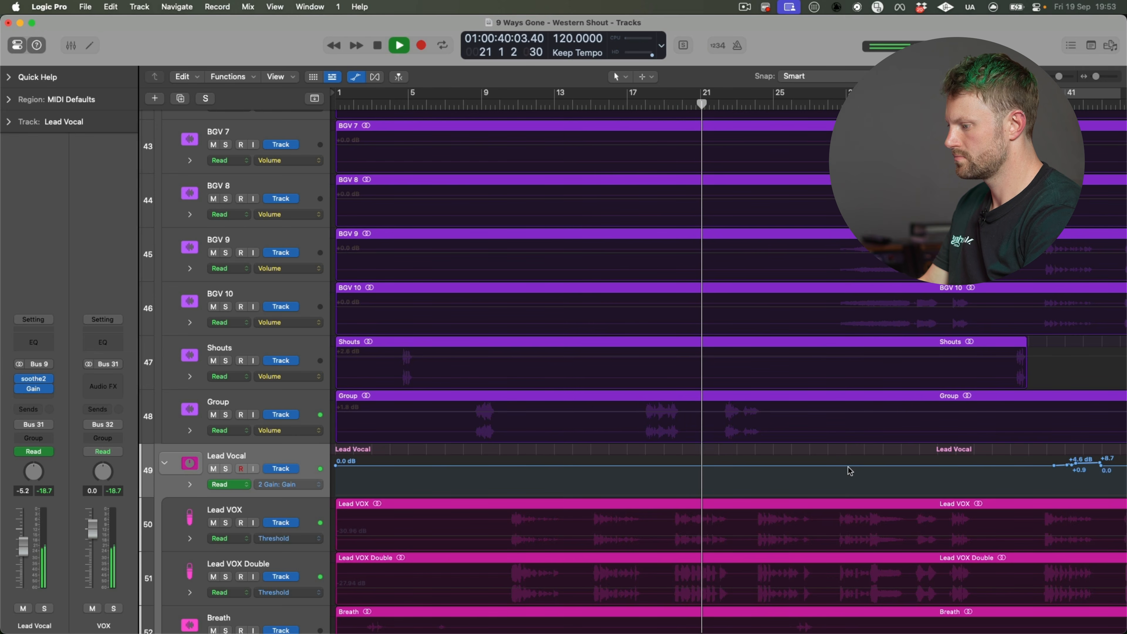
{"action": "scroll", "coordinate": [840, 469], "scroll_direction": "up", "scroll_amount": 15}
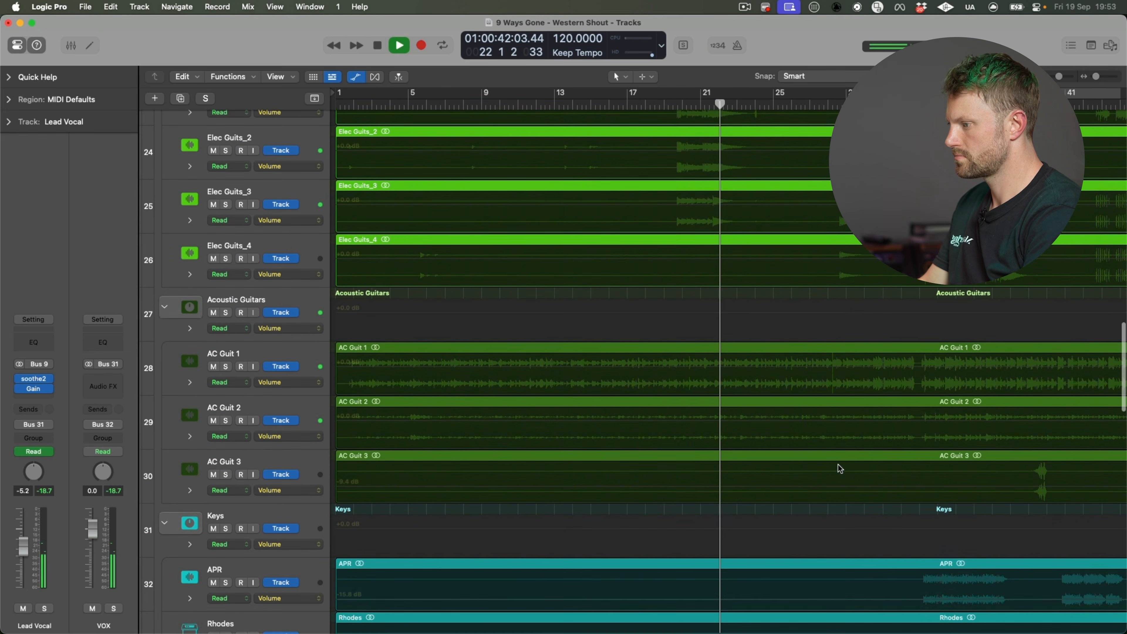
{"action": "scroll", "coordinate": [847, 463], "scroll_direction": "down", "scroll_amount": 18}
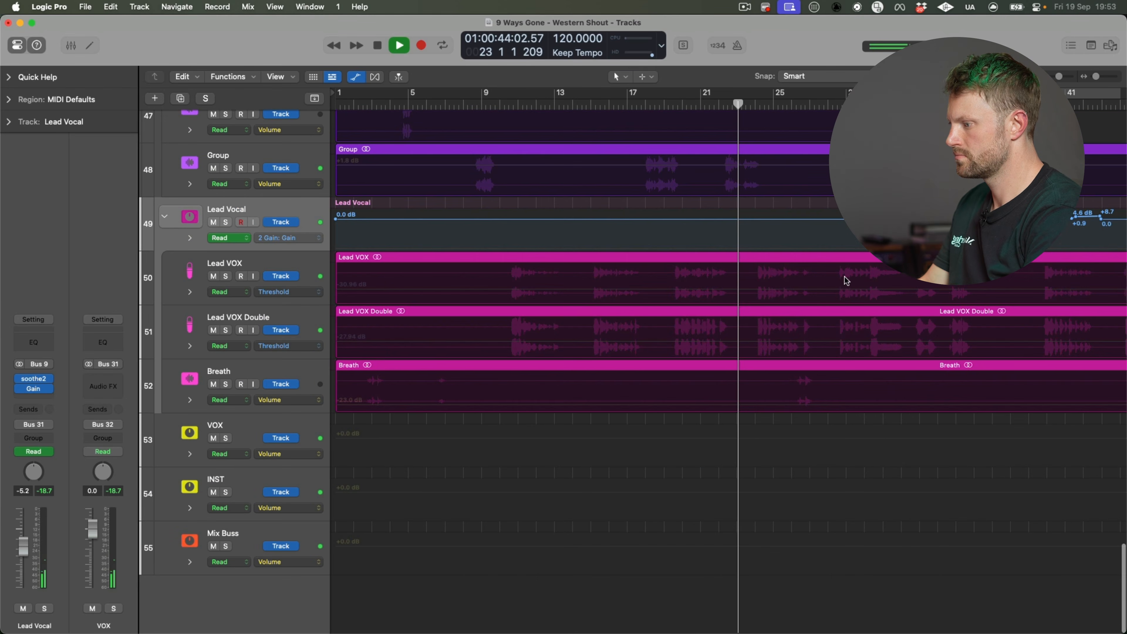
Step: Add a Gain automation point near bar 28 on the Lead Vocal track, lower the section before it to -9.8 dB and replay from bar 18
{"action": "scroll", "coordinate": [841, 318], "scroll_direction": "up", "scroll_amount": 1}
{"action": "left_click", "coordinate": [835, 248]}
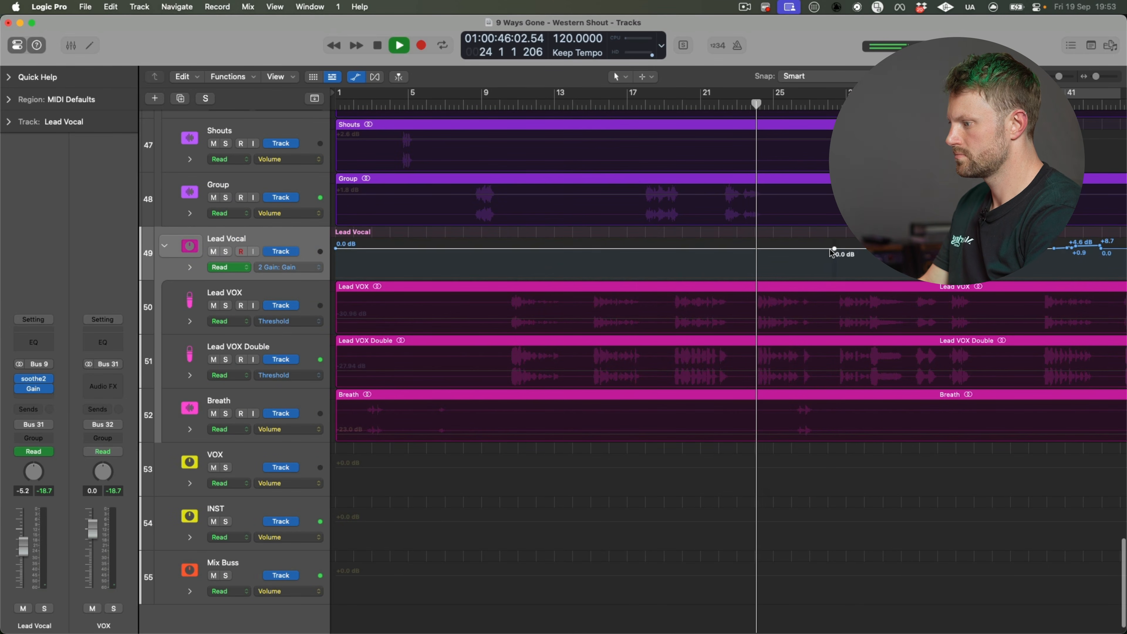
{"action": "left_click_drag", "start_coordinate": [823, 253], "coordinate": [822, 253]}
{"action": "key", "text": "space"}
{"action": "left_click", "coordinate": [655, 106]}
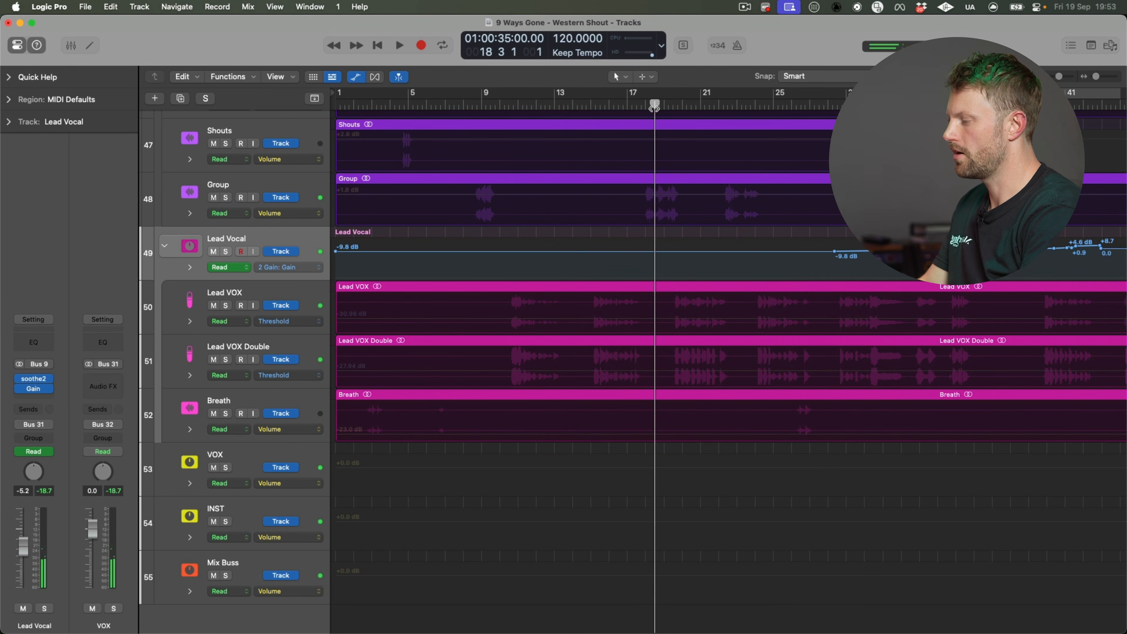
Step: Look through all tracks from the lead vocals up to the drums, hiding the track automation for an overview
{"action": "scroll", "coordinate": [690, 247], "scroll_direction": "up", "scroll_amount": 5}
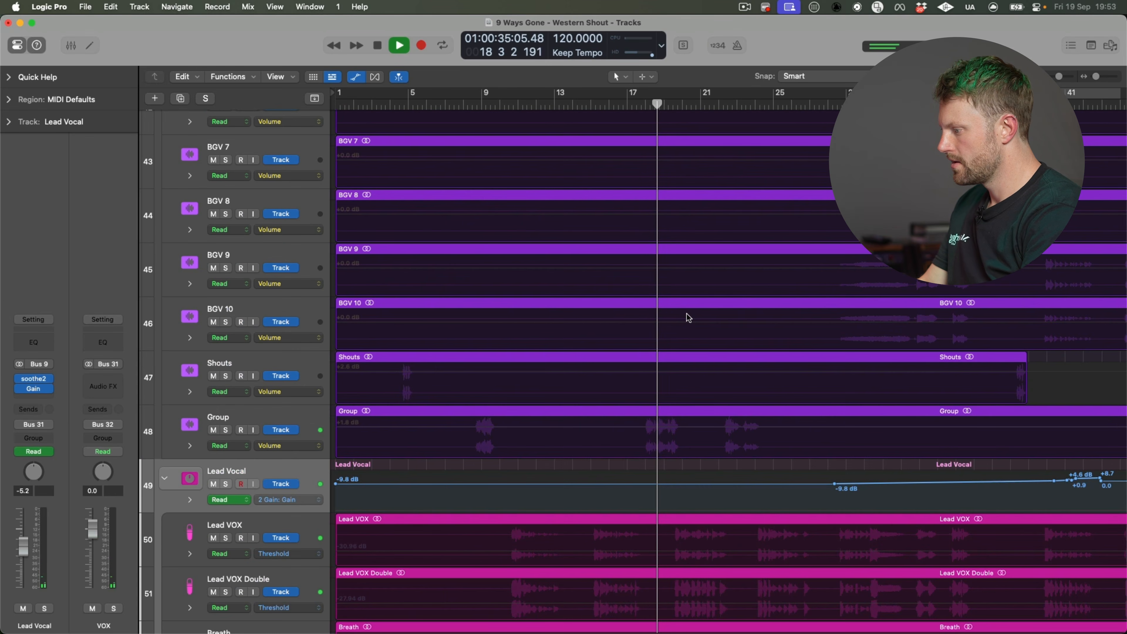
{"action": "scroll", "coordinate": [687, 318], "scroll_direction": "up", "scroll_amount": 15}
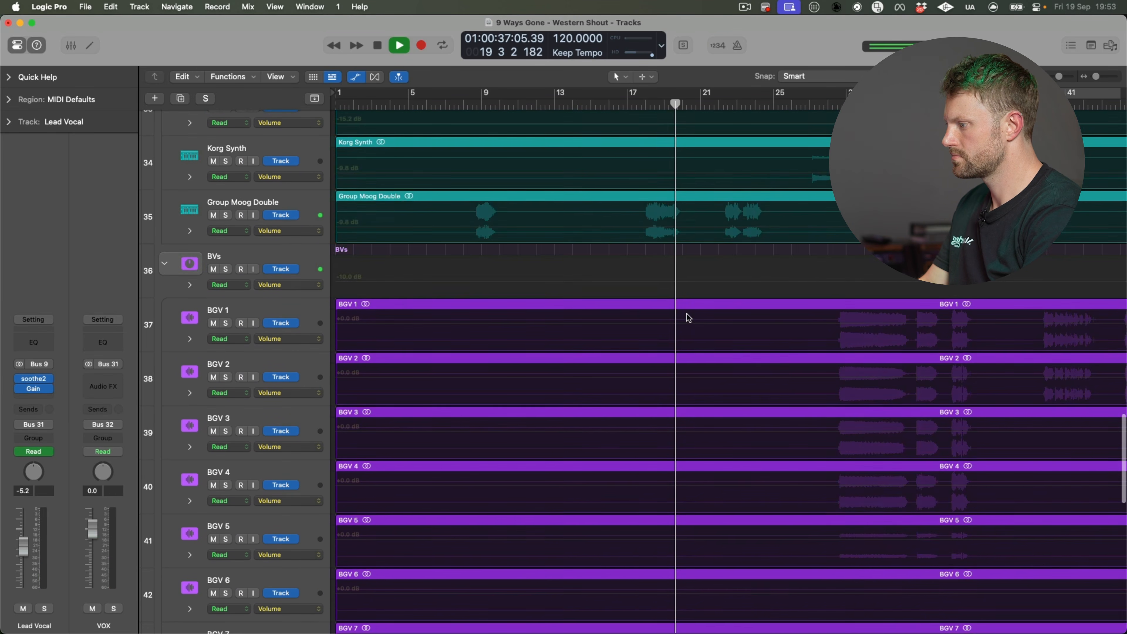
{"action": "key", "text": "space"}
{"action": "key", "text": "super+Up"}
{"action": "scroll", "coordinate": [683, 320], "scroll_direction": "up", "scroll_amount": 10}
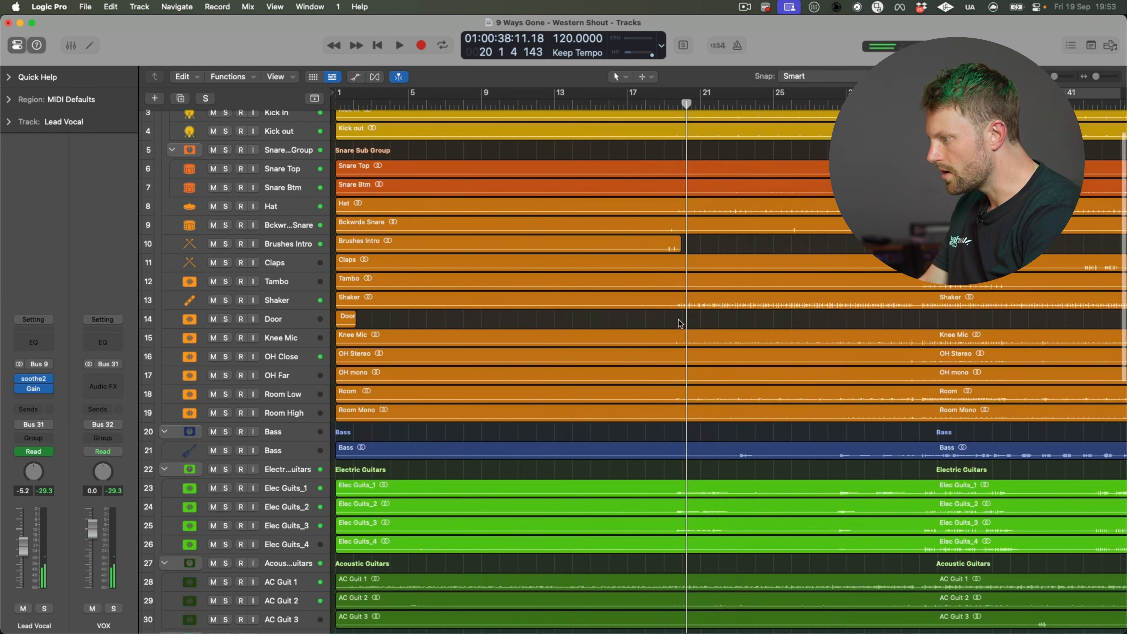
{"action": "scroll", "coordinate": [679, 326], "scroll_direction": "down", "scroll_amount": 2}
{"action": "scroll", "coordinate": [680, 326], "scroll_direction": "down", "scroll_amount": 8}
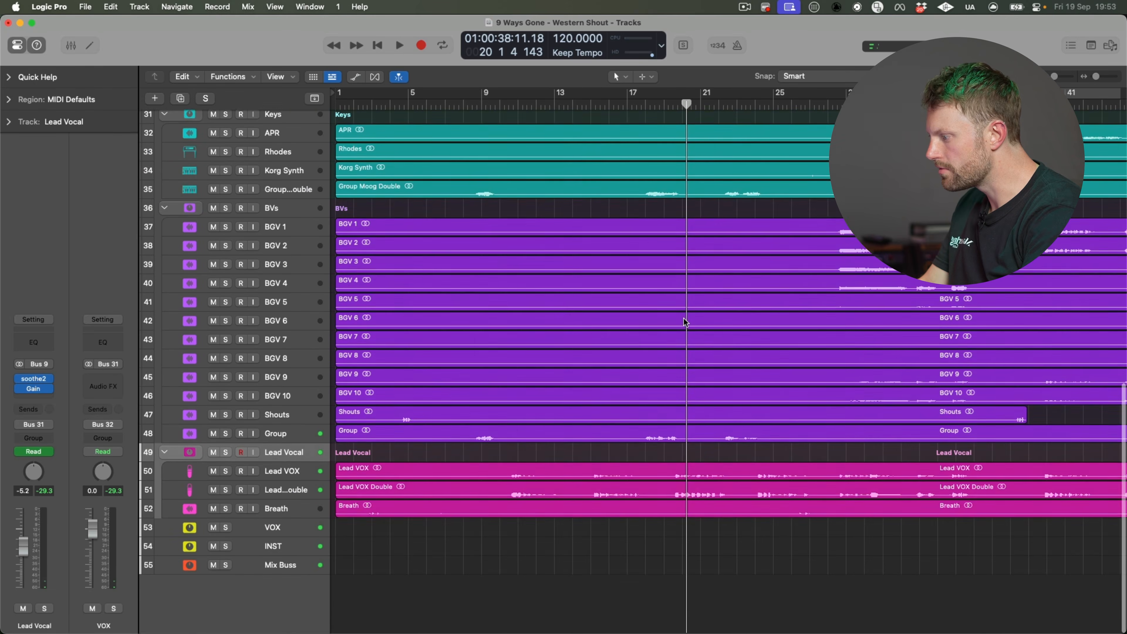
{"action": "scroll", "coordinate": [683, 324], "scroll_direction": "up", "scroll_amount": 15}
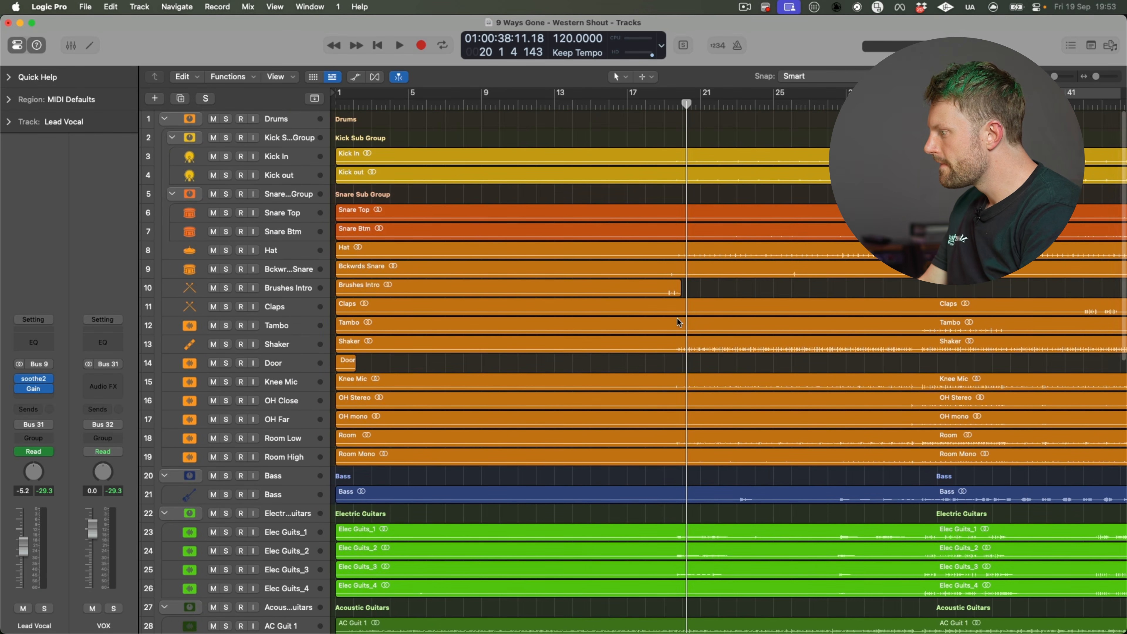
Step: Inspect the Bckwrds Snare and Brushes Intro tracks with a closer horizontal view and listen from bar 18
{"action": "left_click", "coordinate": [303, 276]}
{"action": "scroll", "coordinate": [525, 273], "scroll_direction": "up", "scroll_amount": 3}
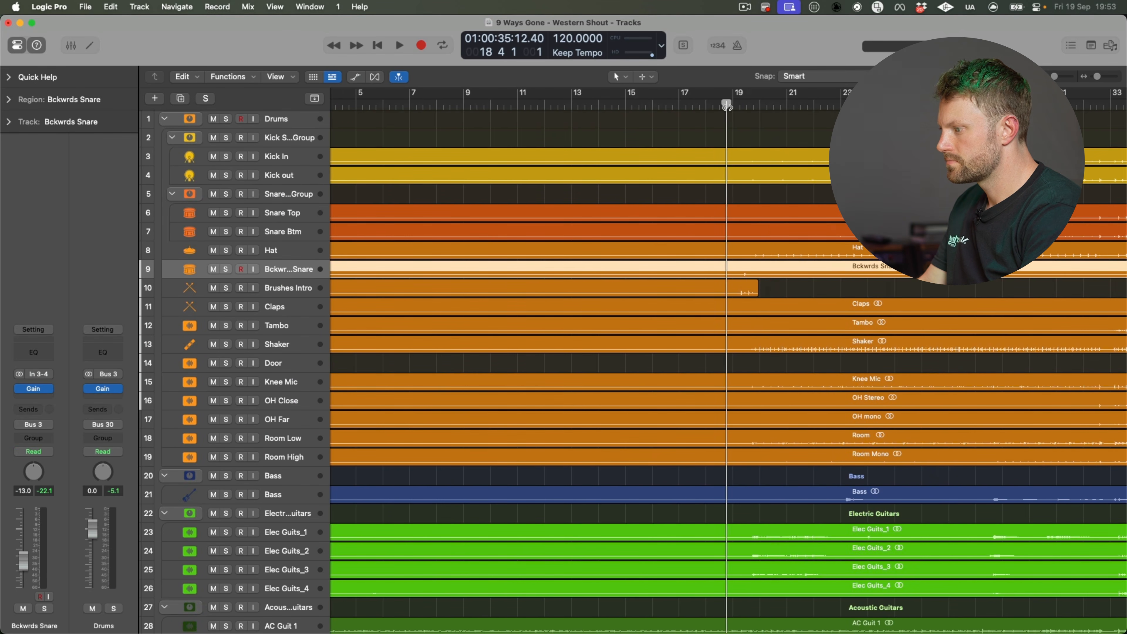
{"action": "left_click", "coordinate": [272, 294]}
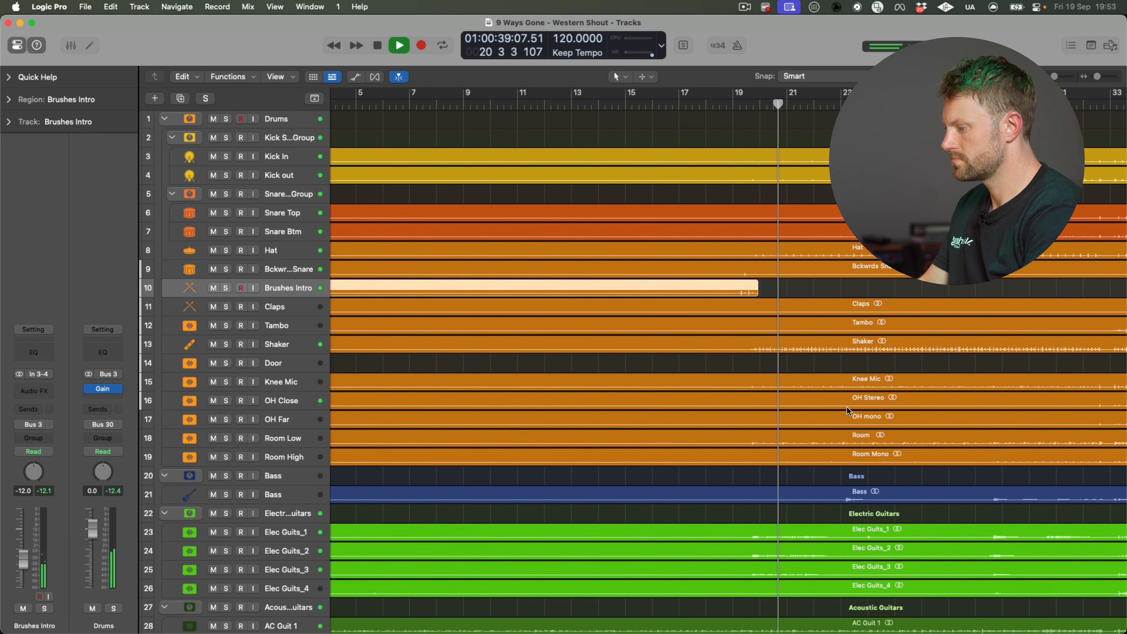
Step: Show the automation again and set the Lead Vocal's opening Gain section, up to bar 28, to -1.9 dB during playback
{"action": "scroll", "coordinate": [843, 411], "scroll_direction": "down", "scroll_amount": 15}
{"action": "key", "text": "a"}
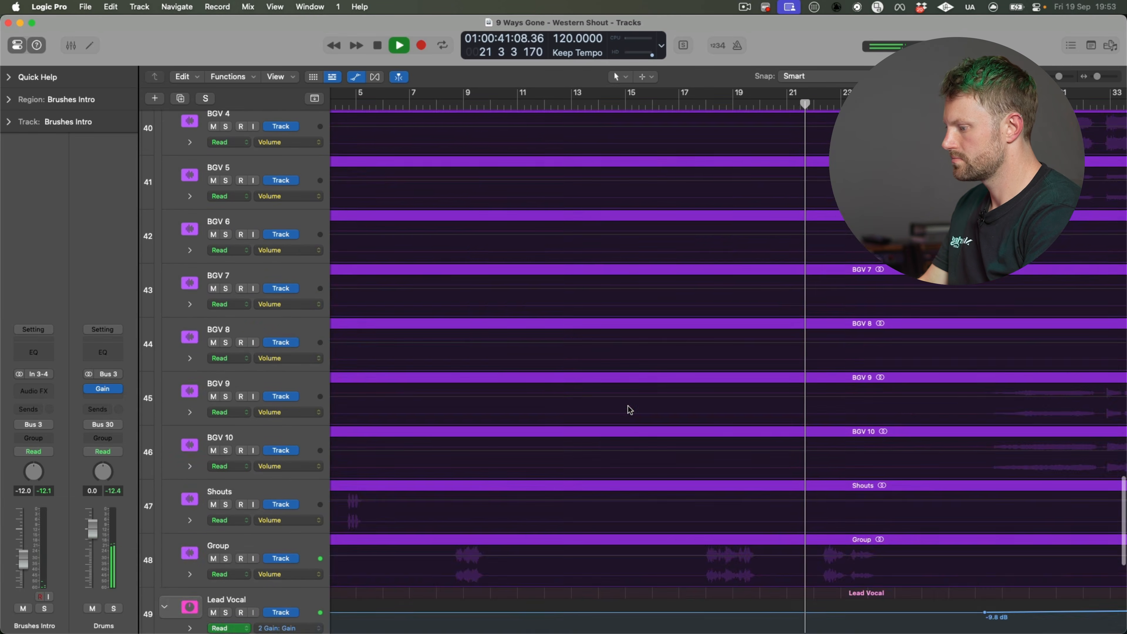
{"action": "scroll", "coordinate": [629, 409], "scroll_direction": "down", "scroll_amount": 8}
{"action": "left_click", "coordinate": [846, 238]}
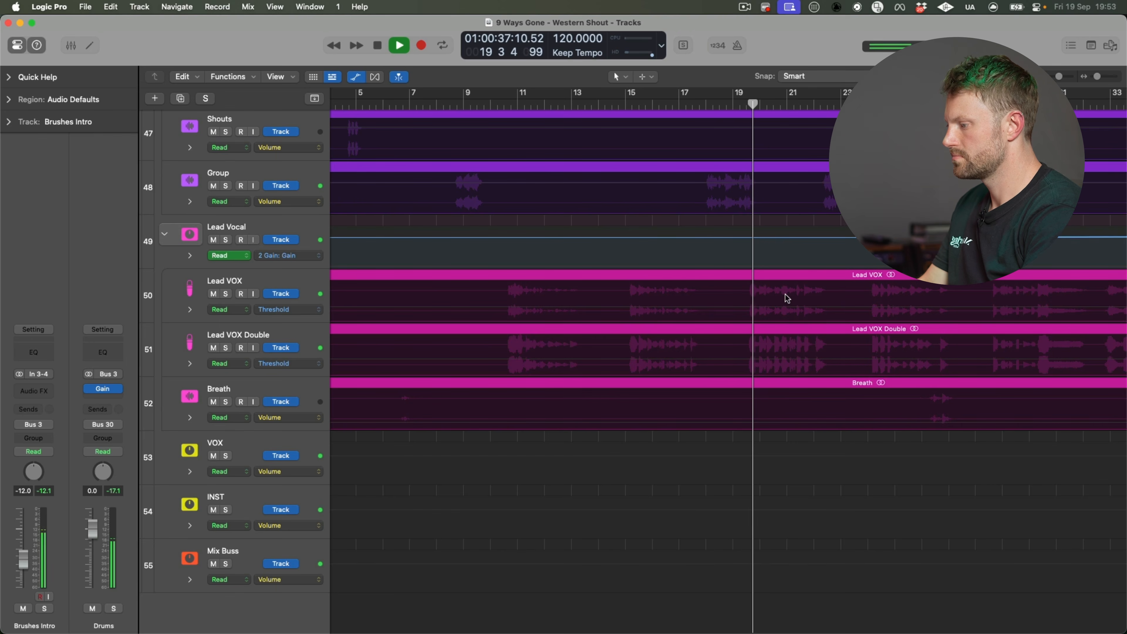
{"action": "left_click", "coordinate": [846, 240]}
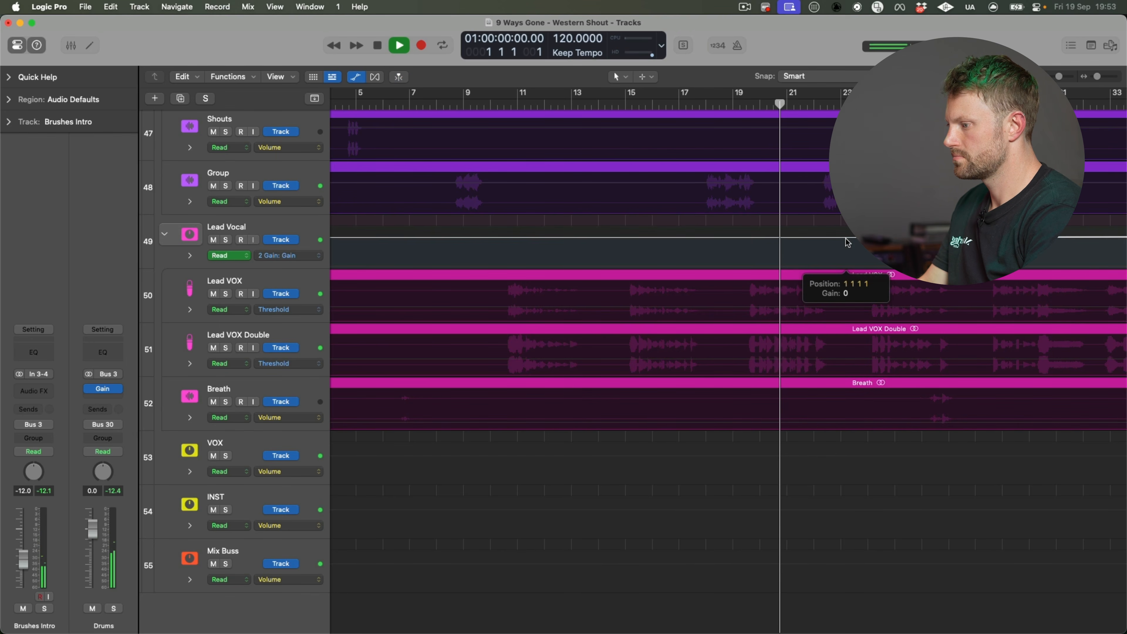
{"action": "left_click_drag", "start_coordinate": [846, 242], "coordinate": [846, 243]}
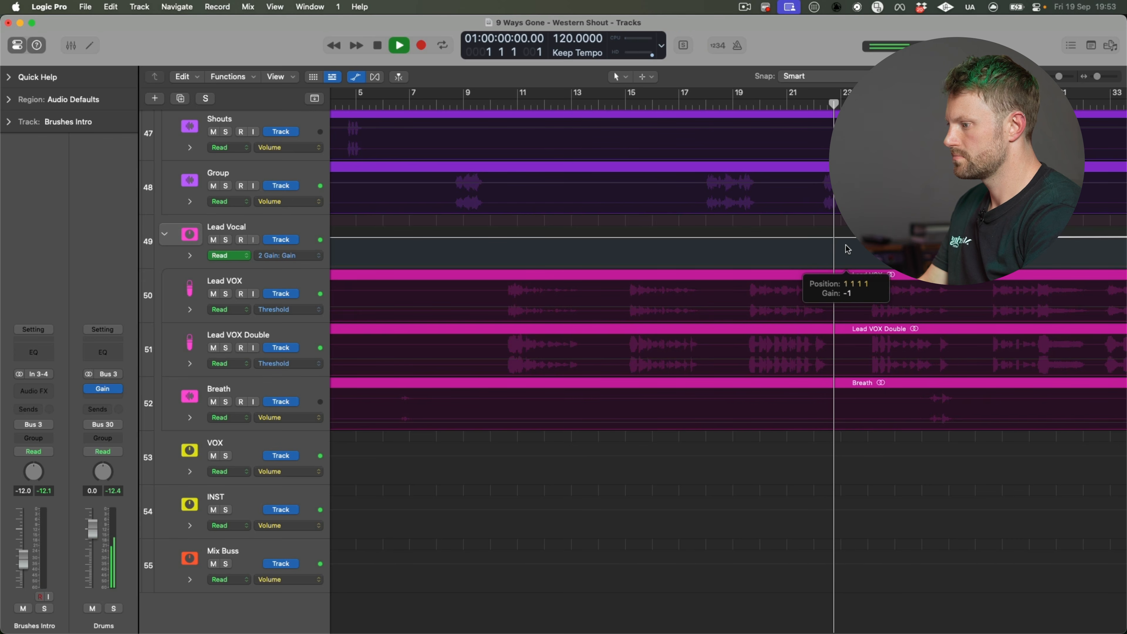
{"action": "left_click_drag", "start_coordinate": [844, 271], "coordinate": [844, 271]}
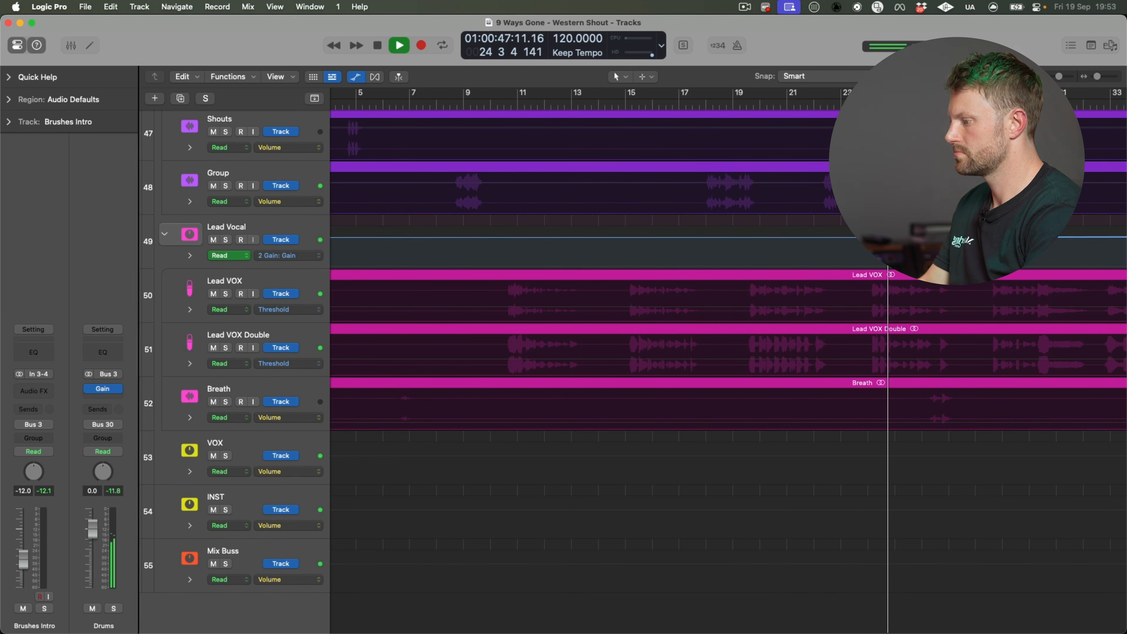
Step: Look through the mixer's channels from the VOX bus back to the drum tracks during playback, then hide the mixer and stop
{"action": "key", "text": "x"}
{"action": "key", "text": "x"}
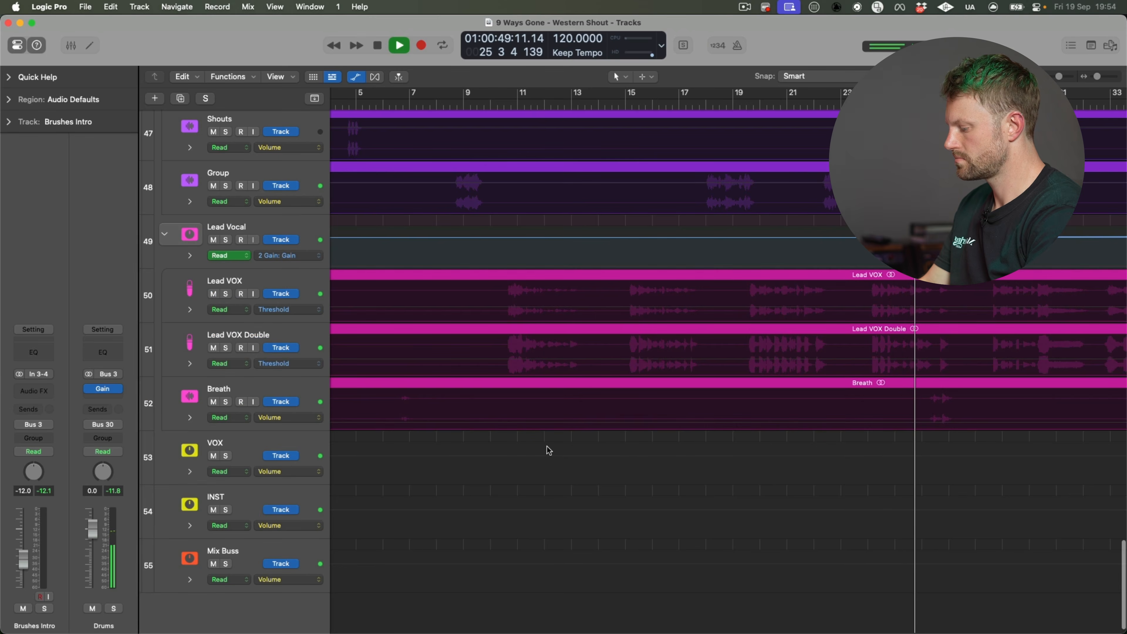
{"action": "key", "text": "x"}
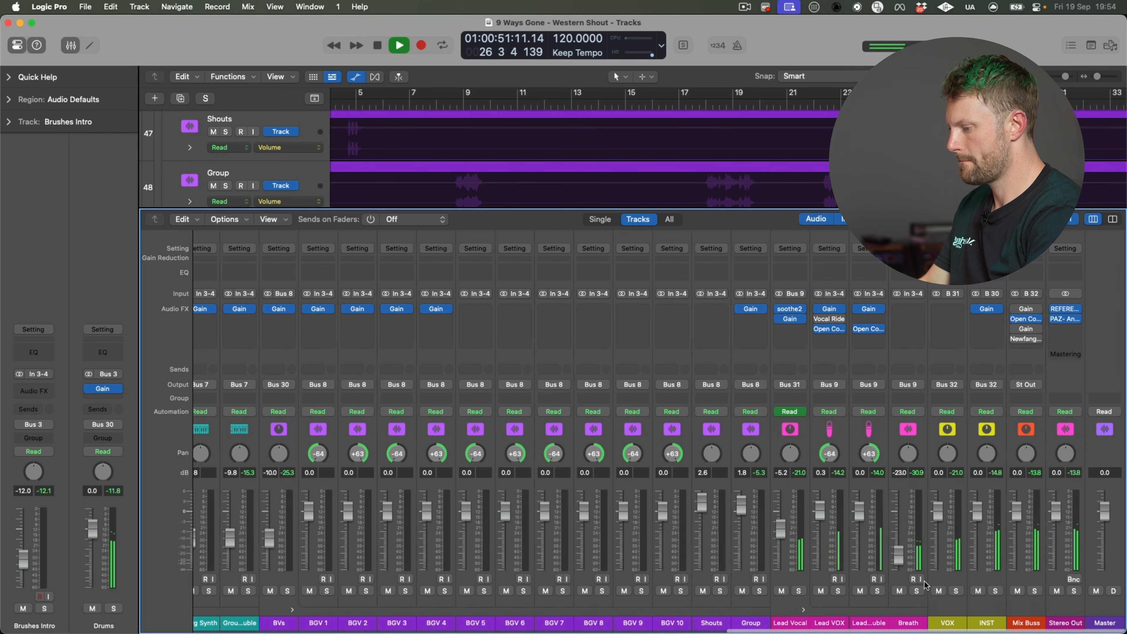
{"action": "left_click", "coordinate": [948, 602]}
{"action": "scroll", "coordinate": [948, 600], "scroll_direction": "left", "scroll_amount": 5}
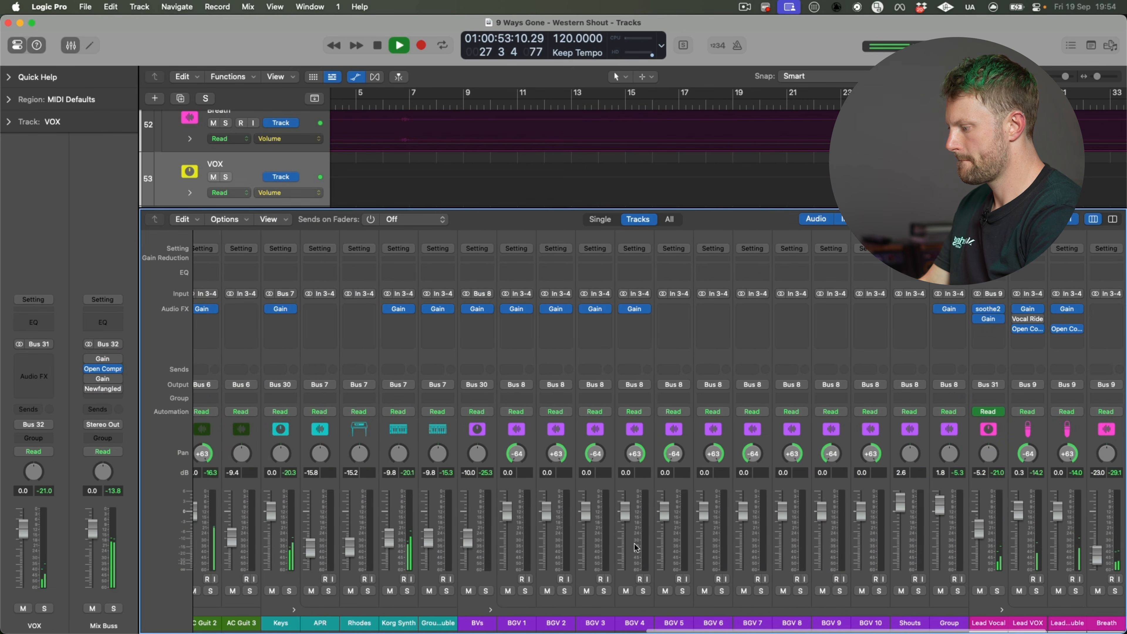
{"action": "scroll", "coordinate": [634, 547], "scroll_direction": "left", "scroll_amount": 5}
{"action": "scroll", "coordinate": [516, 511], "scroll_direction": "left", "scroll_amount": 5}
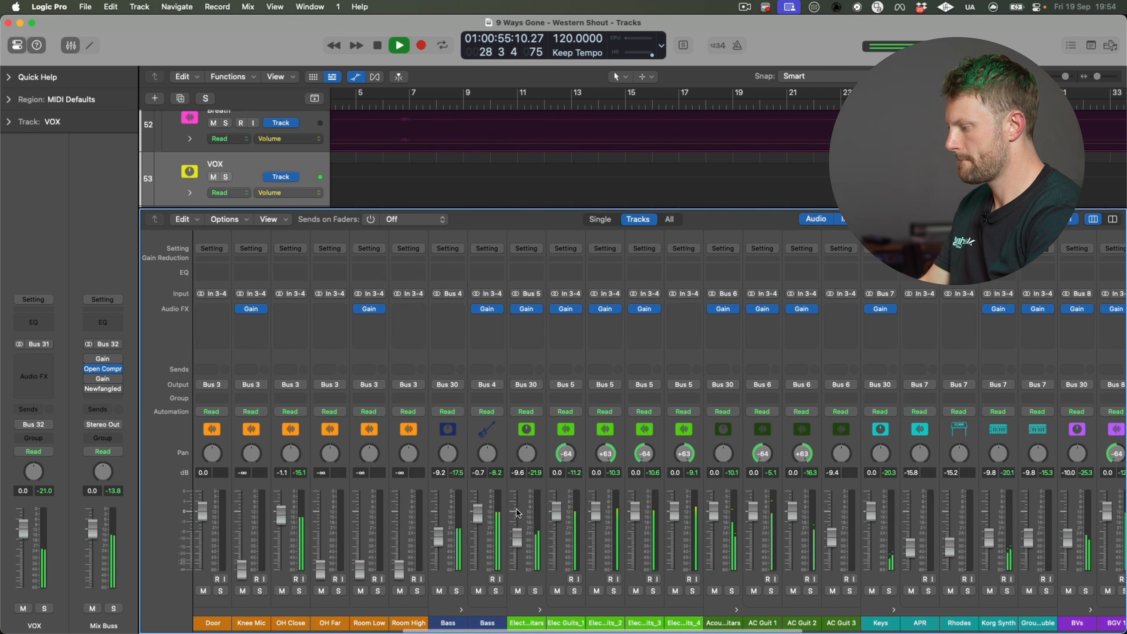
{"action": "key", "text": "x"}
{"action": "key", "text": "space"}
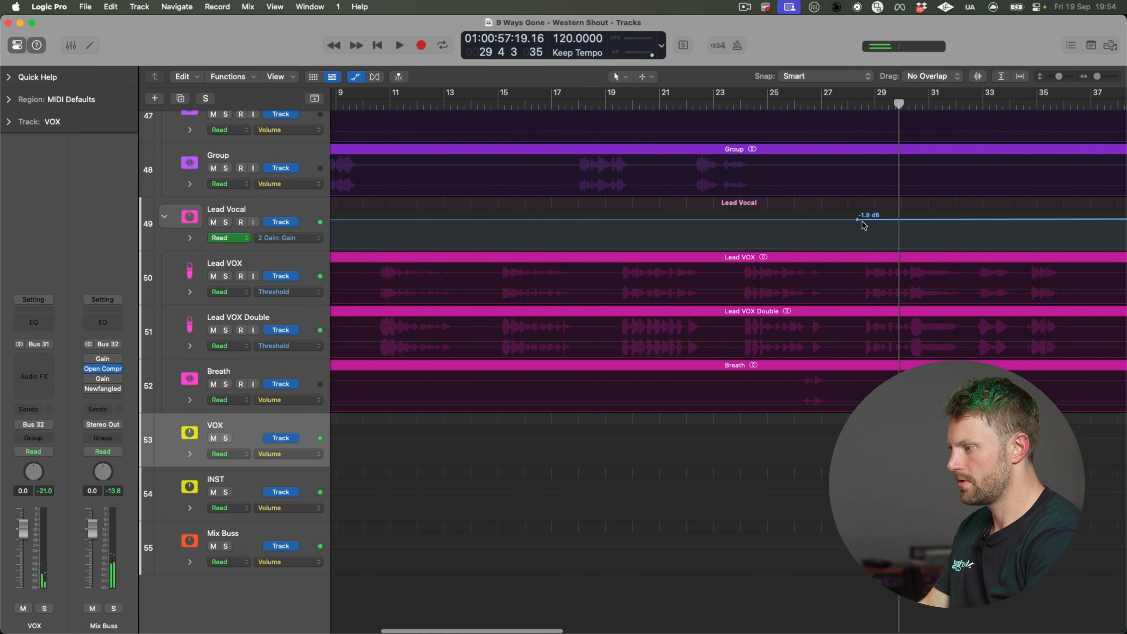
Step: Add a Gain automation point at bar 28 3 2 on the Lead Vocal track, set it to -0.3 dB and start playback
{"action": "left_click", "coordinate": [865, 220]}
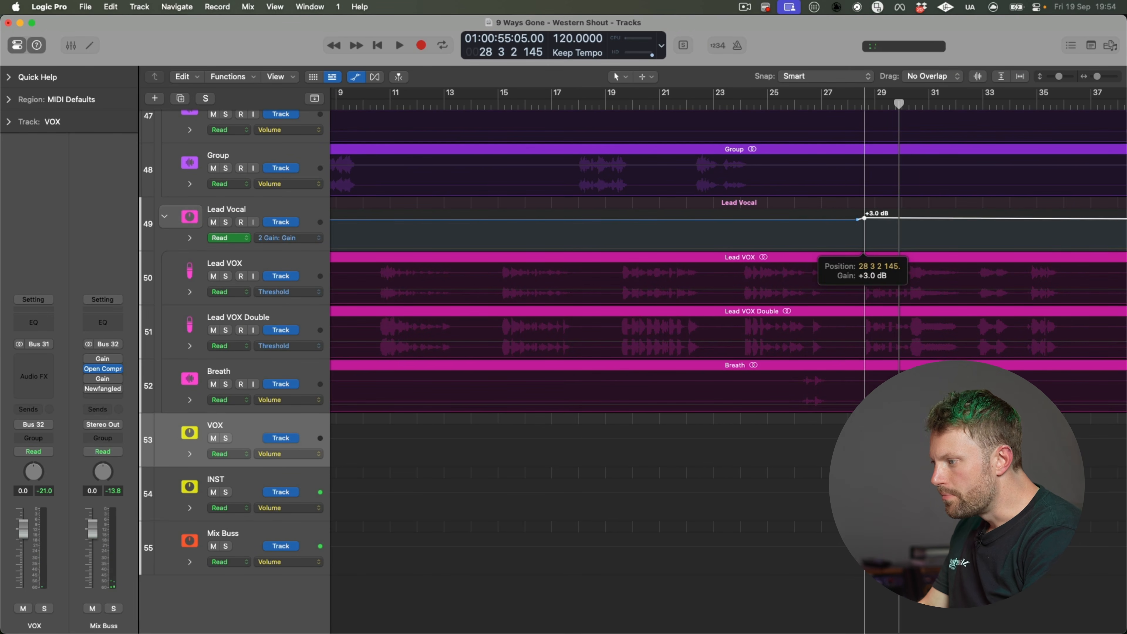
{"action": "left_click_drag", "start_coordinate": [864, 219], "coordinate": [823, 233]}
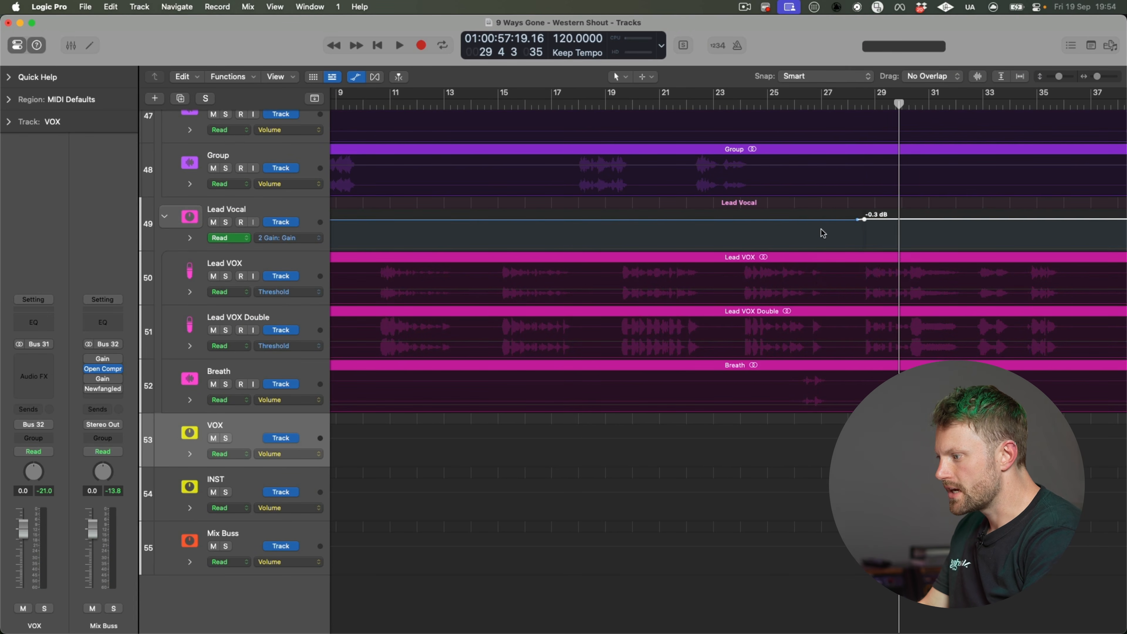
{"action": "key", "text": "space"}
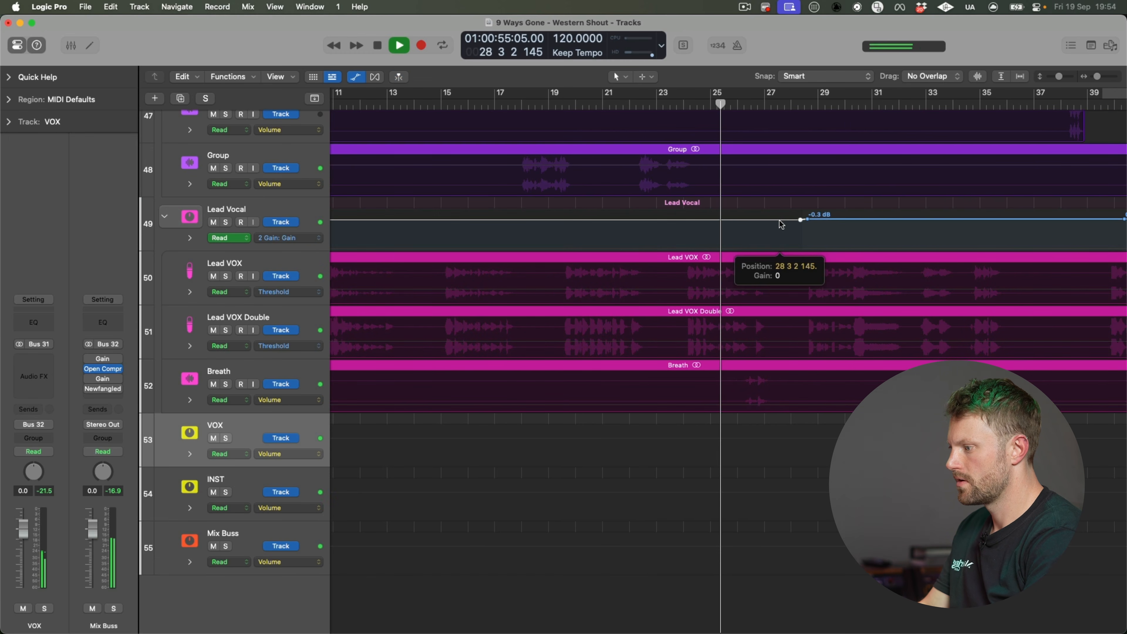
Step: Review the Lead Vocal's Gain automation from the song's start and audition the gain change around bars 28 to 30
{"action": "key", "text": "space"}
{"action": "scroll", "coordinate": [774, 223], "scroll_direction": "left", "scroll_amount": 5}
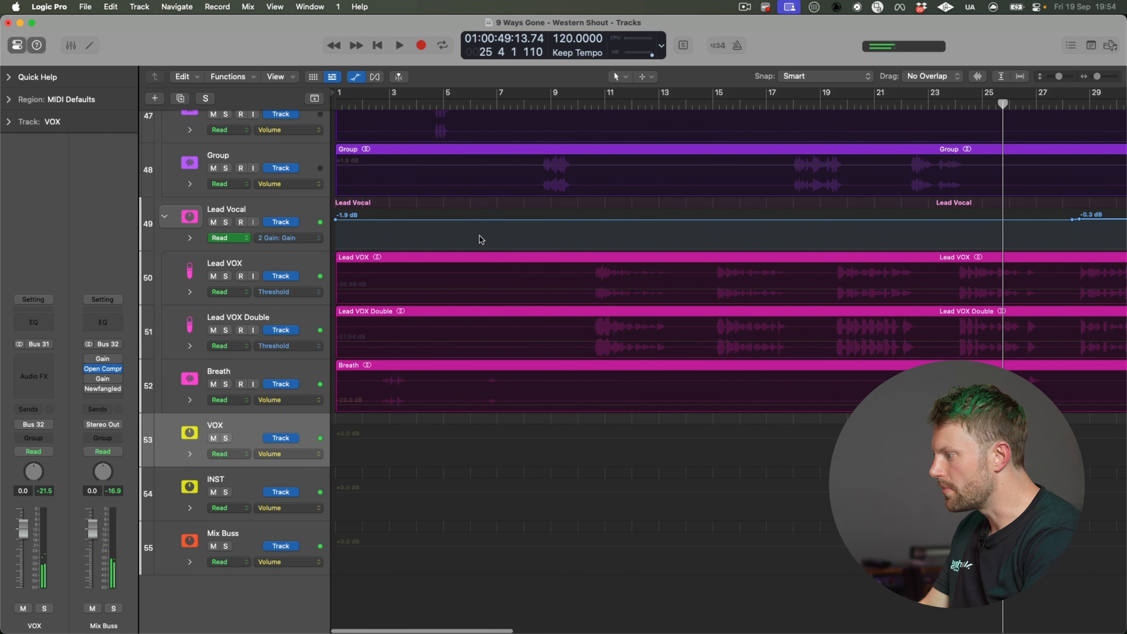
{"action": "key", "text": "space"}
{"action": "left_click", "coordinate": [841, 103]}
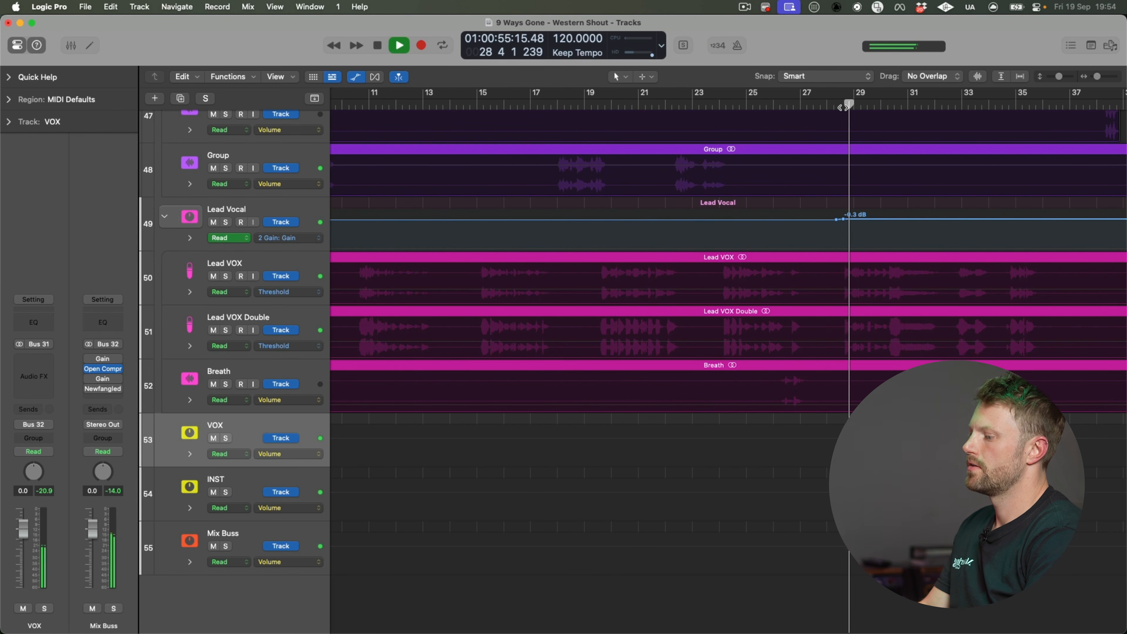
{"action": "scroll", "coordinate": [861, 229], "scroll_direction": "right", "scroll_amount": 5}
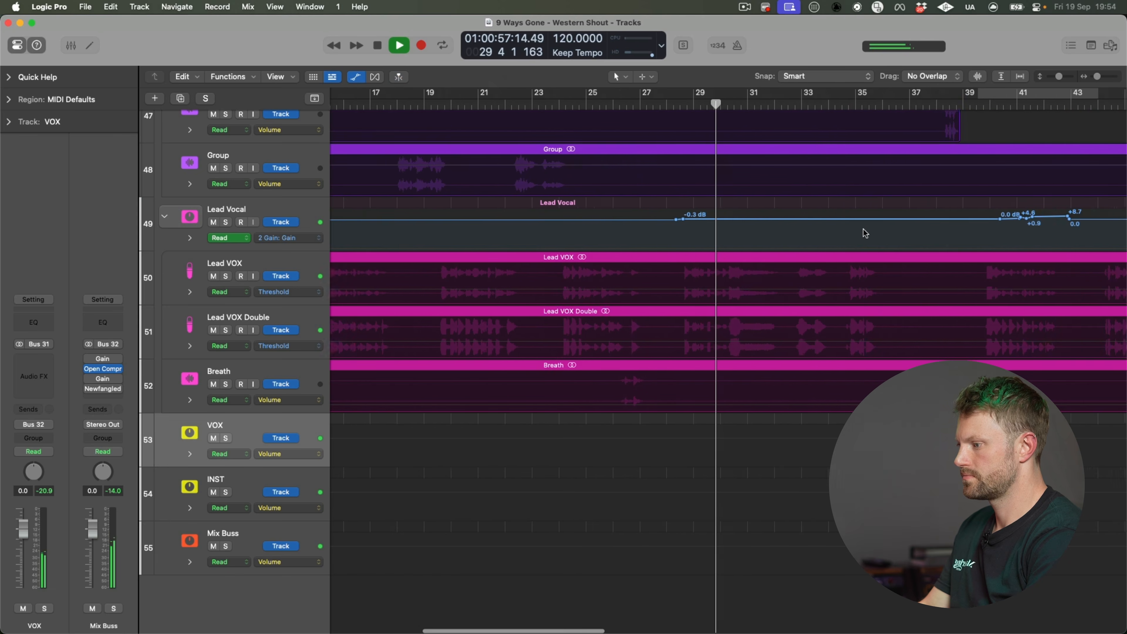
{"action": "key", "text": "space"}
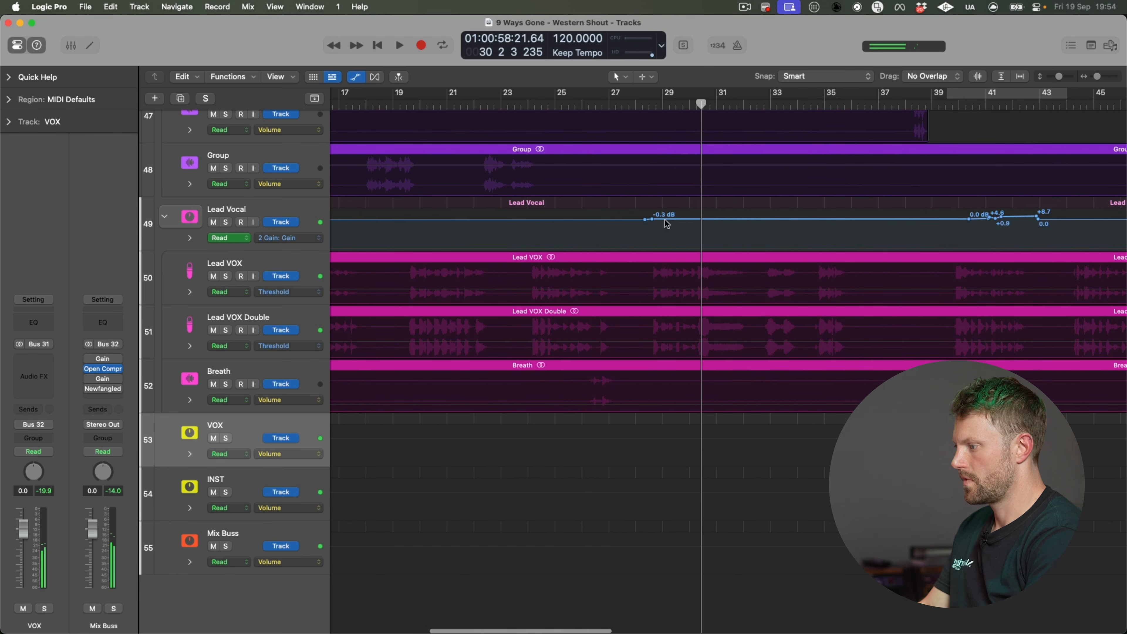
Step: Raise the Lead Vocal's Gain section after bar 28 to +2.0 dB, making the tracks taller and auditioning from bar 28
{"action": "left_click", "coordinate": [667, 224]}
{"action": "left_click_drag", "start_coordinate": [667, 224], "coordinate": [667, 222]}
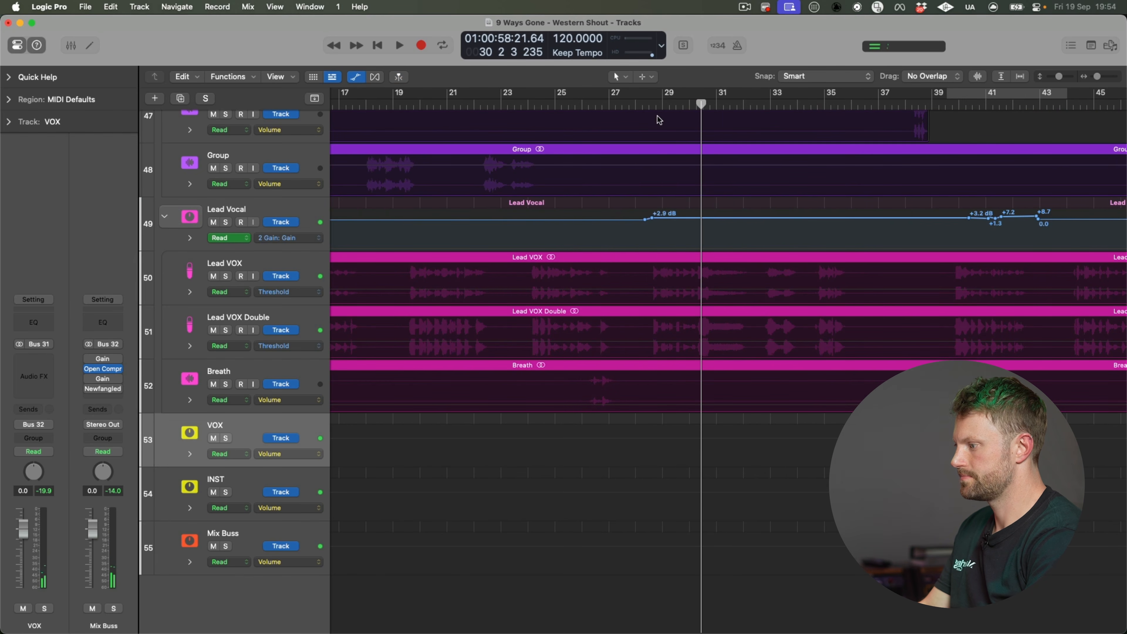
{"action": "left_click_drag", "start_coordinate": [1061, 76], "coordinate": [1063, 77]}
{"action": "left_click_drag", "start_coordinate": [679, 189], "coordinate": [680, 191]}
{"action": "left_click", "coordinate": [648, 105]}
{"action": "key", "text": "space"}
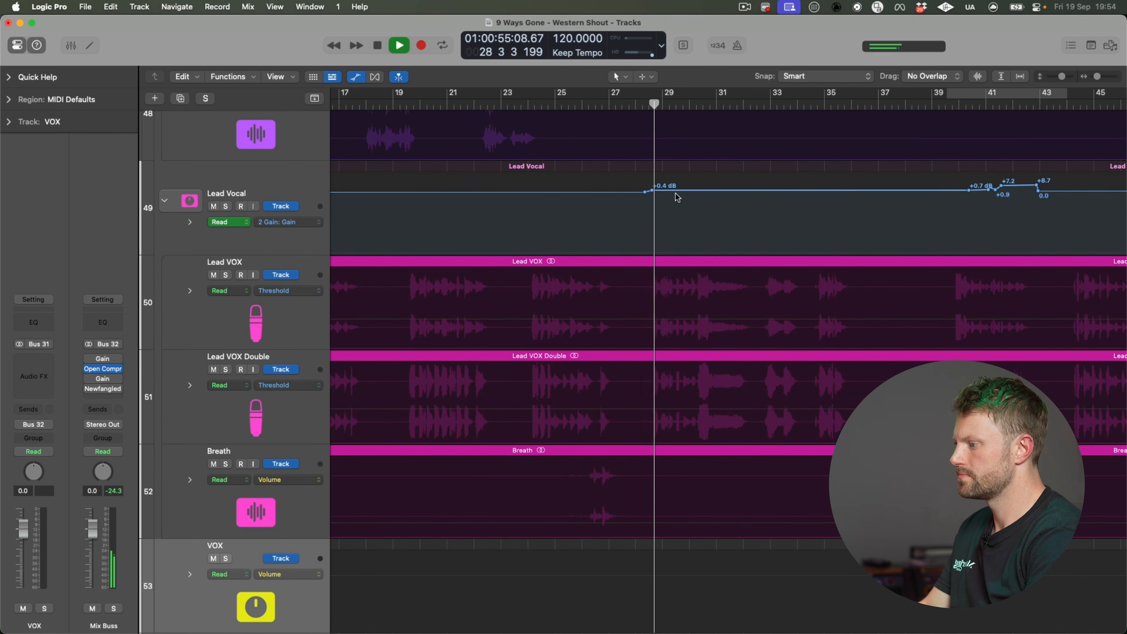
{"action": "left_click_drag", "start_coordinate": [678, 191], "coordinate": [678, 190]}
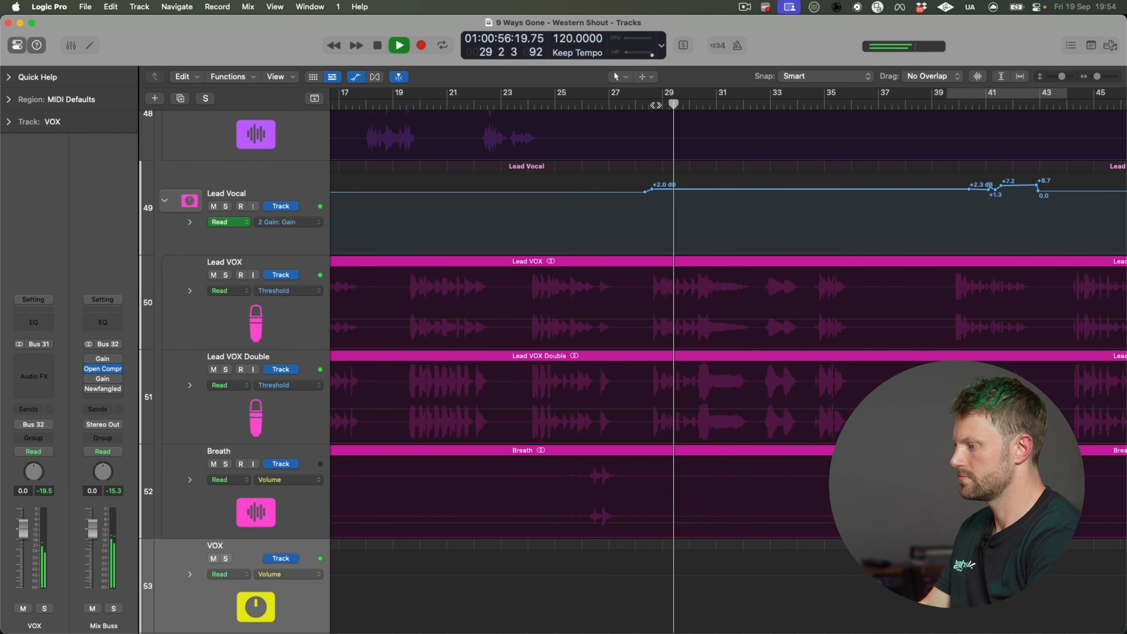
Step: Add Gain automation points near bars 31 and 32 on the Lead Vocal track and raise the second one to +9.7 dB
{"action": "left_click", "coordinate": [725, 189]}
{"action": "left_click", "coordinate": [753, 189]}
{"action": "left_click_drag", "start_coordinate": [754, 191], "coordinate": [753, 184]}
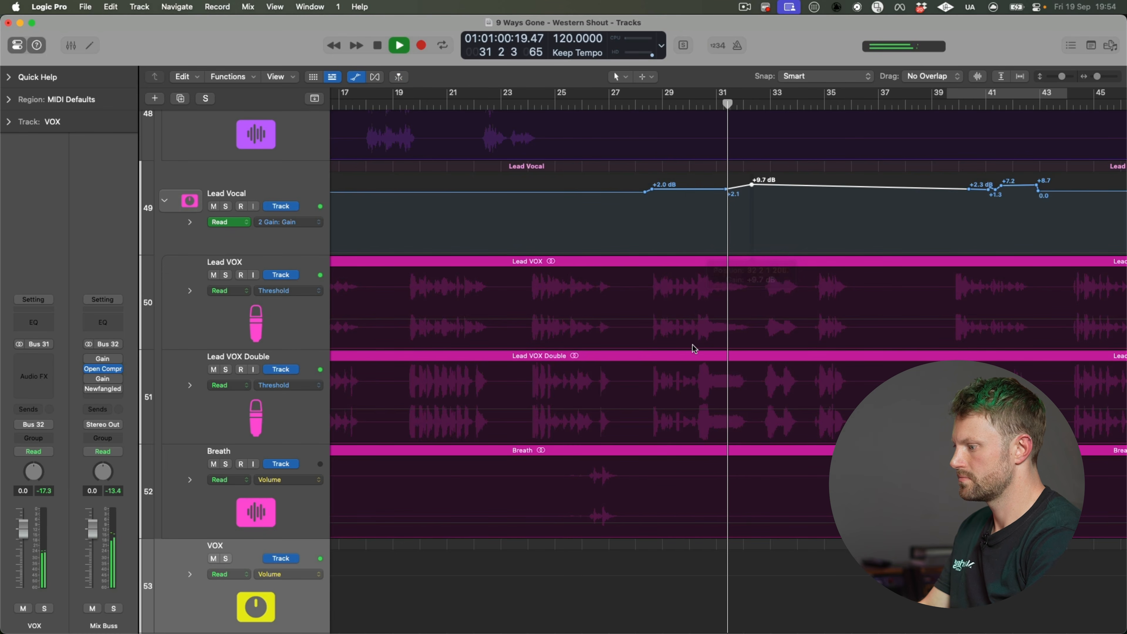
Step: Hide the automation, insert a stereo Gain plug-in after the Open Compressor on the Lead VOX Double track and close its window
{"action": "left_click", "coordinate": [338, 378]}
{"action": "key", "text": "a"}
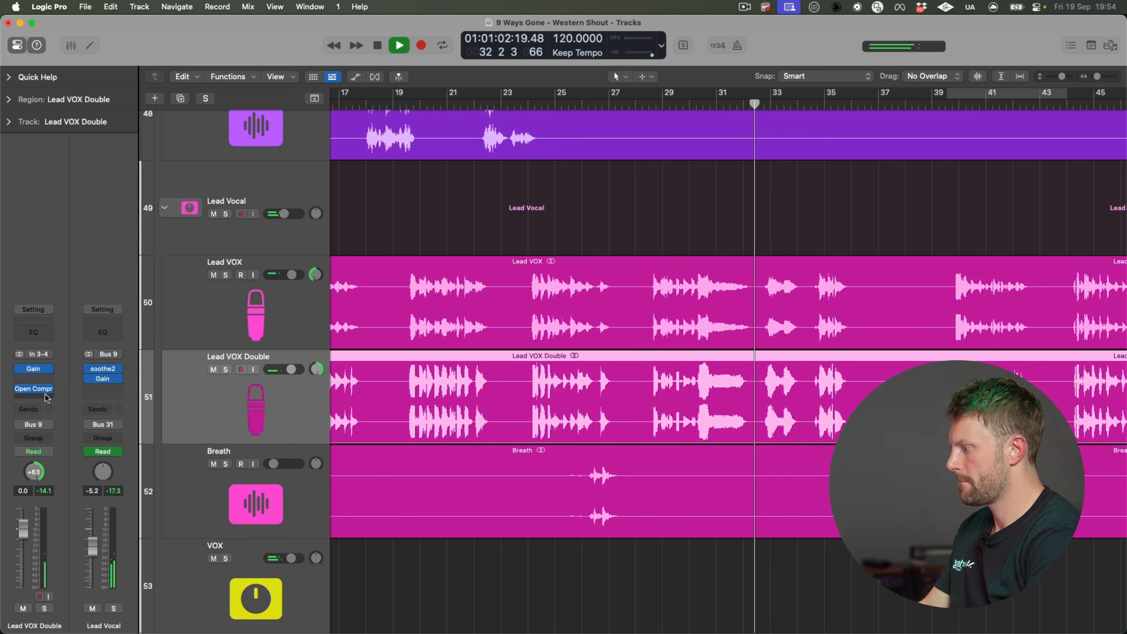
{"action": "left_click", "coordinate": [38, 397]}
{"action": "type", "text": "gain"}
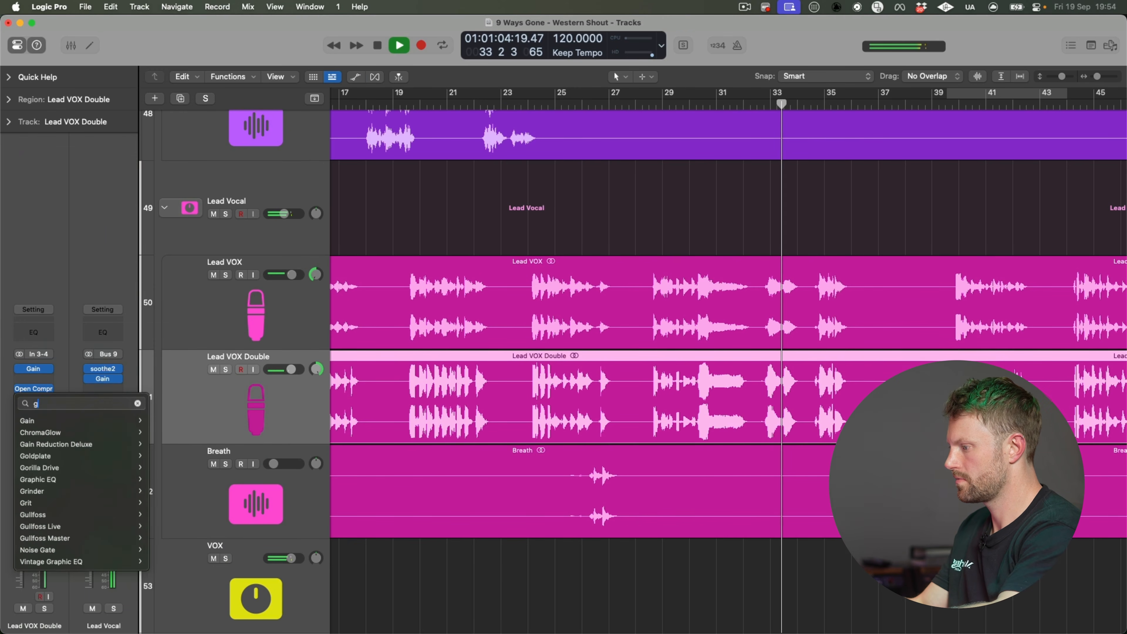
{"action": "mouse_move", "coordinate": [67, 420]}
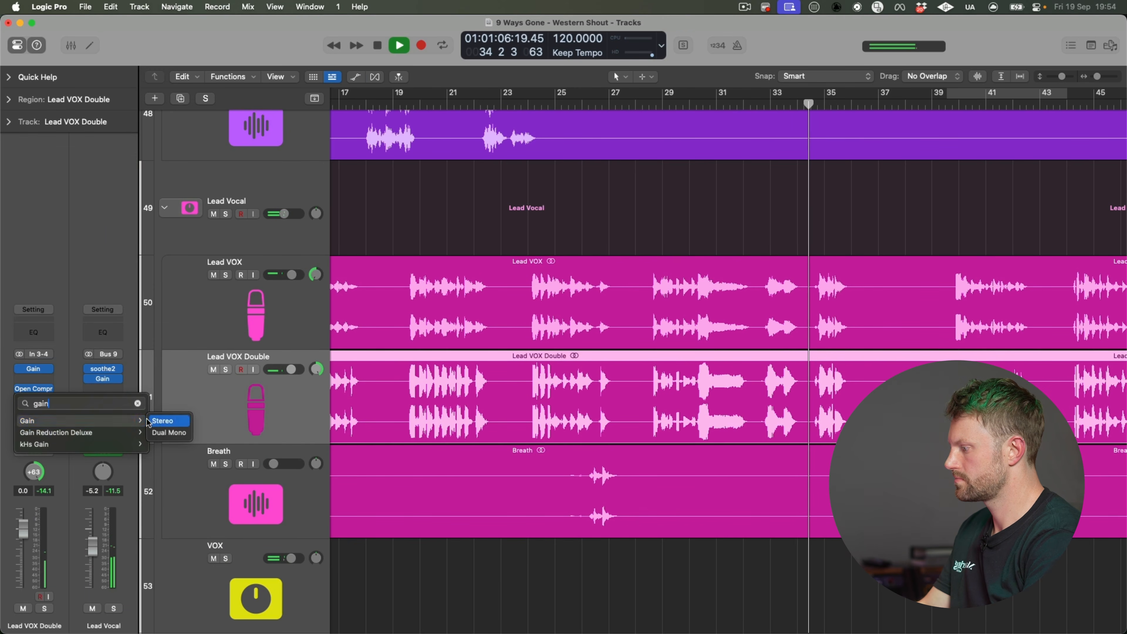
{"action": "left_click", "coordinate": [164, 420]}
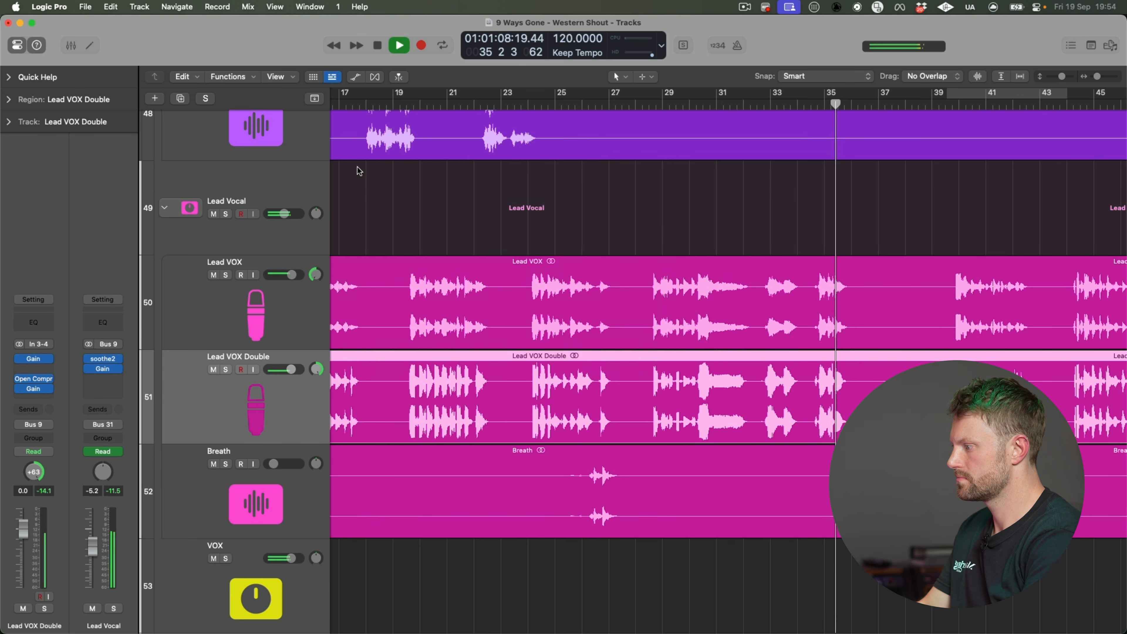
{"action": "key", "text": "cmd+w"}
Step: Select the Lead Vocal track and show its 2 Gain: Gain automation again
{"action": "scroll", "coordinate": [440, 226], "scroll_direction": "up", "scroll_amount": 3}
{"action": "left_click", "coordinate": [297, 263]}
{"action": "key", "text": "a"}
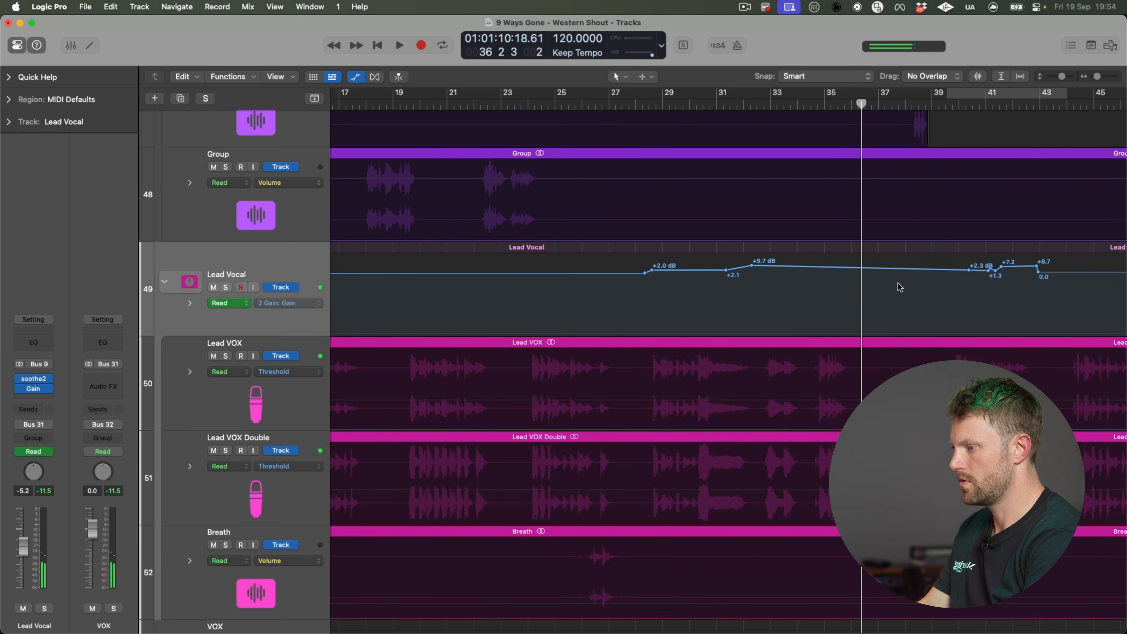
Step: Undo the +9.7 dB Gain point on the Lead Vocal, keeping the Lead VOX Double's new Gain plug-in, and audition from bar 32
{"action": "key", "text": "super+z"}
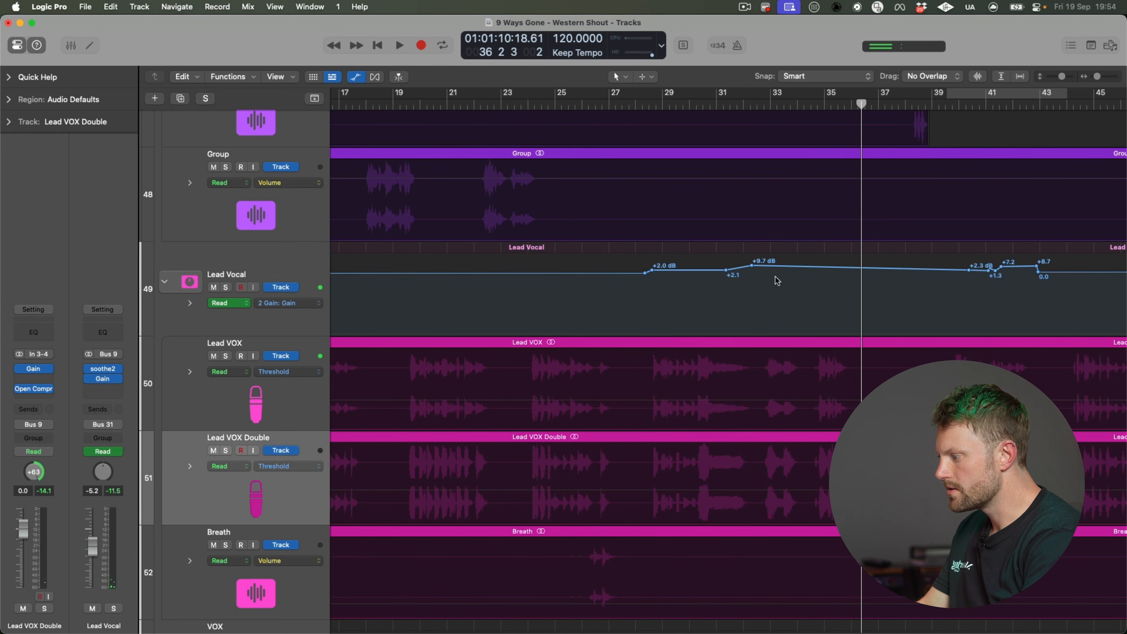
{"action": "key", "text": "super+shift+z"}
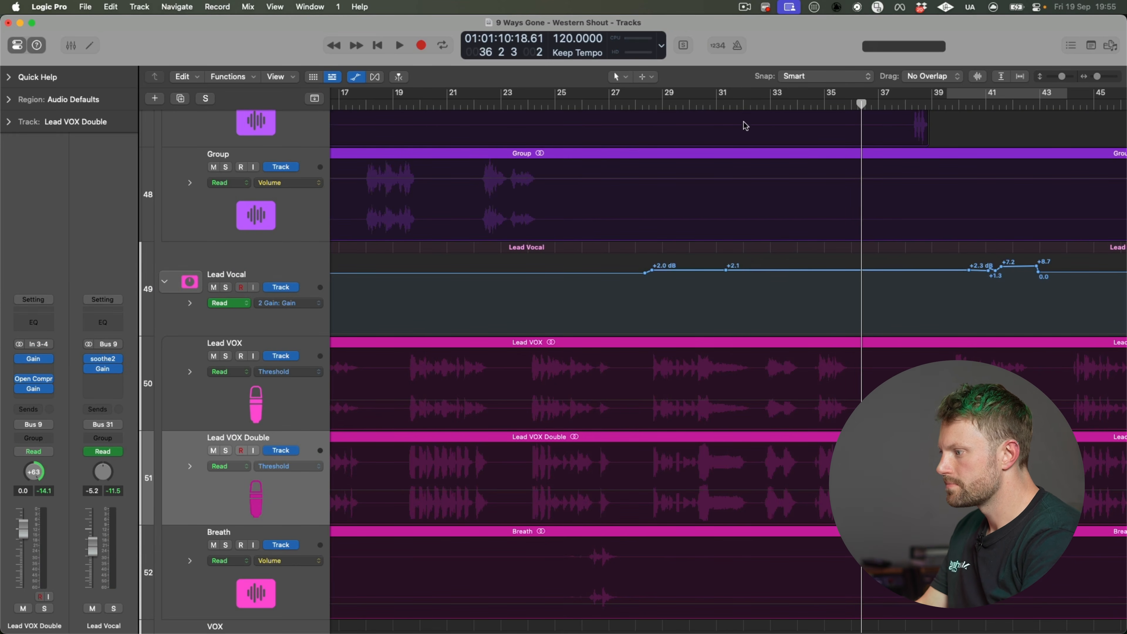
{"action": "left_click", "coordinate": [750, 103]}
{"action": "key", "text": "space"}
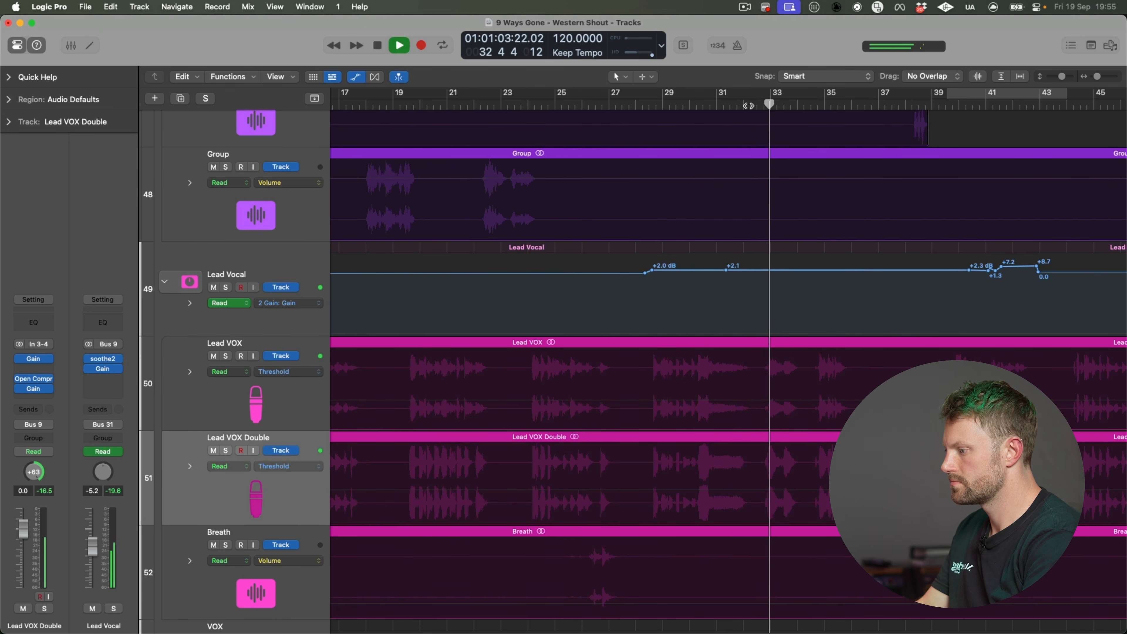
Step: Show the 4 Gain: Gain automation on Lead VOX Double and lower a short section after bar 30 to -5.2 dB, then audition it
{"action": "scroll", "coordinate": [676, 312], "scroll_direction": "down", "scroll_amount": 2}
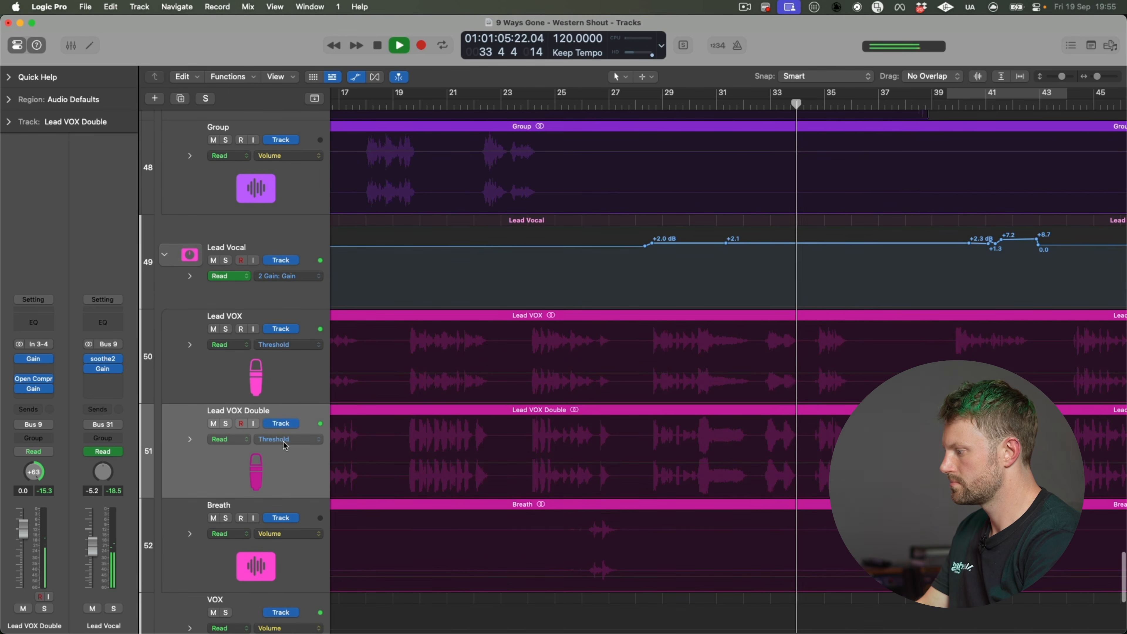
{"action": "left_click", "coordinate": [295, 435]}
{"action": "mouse_move", "coordinate": [342, 561]}
{"action": "left_click", "coordinate": [412, 574]}
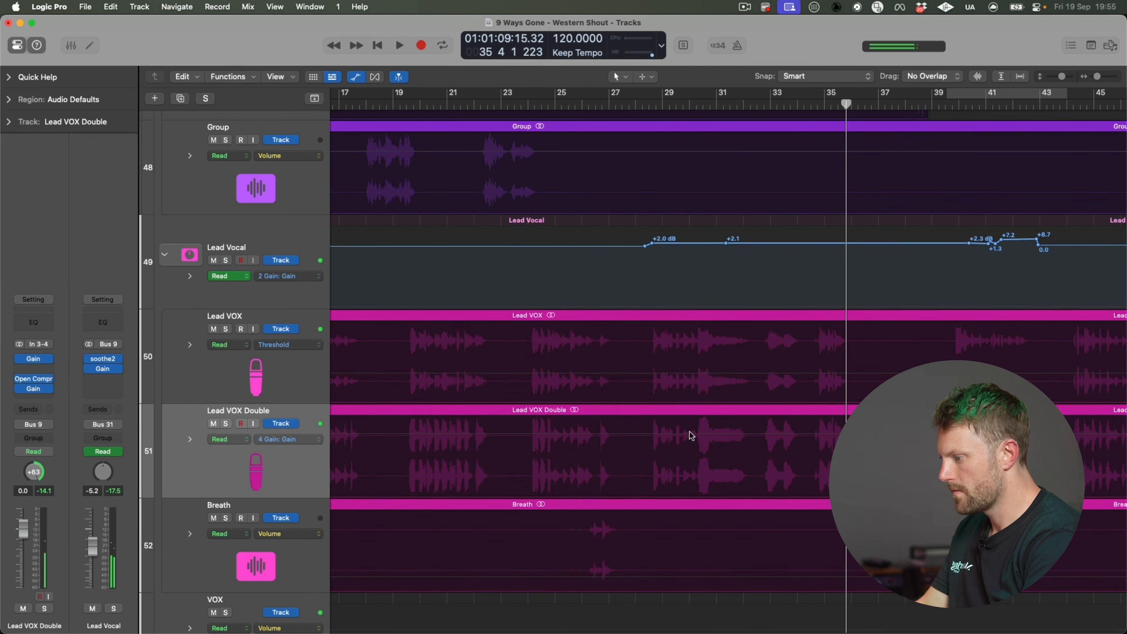
{"action": "mouse_move", "coordinate": [697, 424]}
{"action": "left_mouse_down"}
{"action": "mouse_move", "coordinate": [710, 423]}
{"action": "mouse_move", "coordinate": [706, 435]}
{"action": "left_mouse_up"}
{"action": "key", "text": "space"}
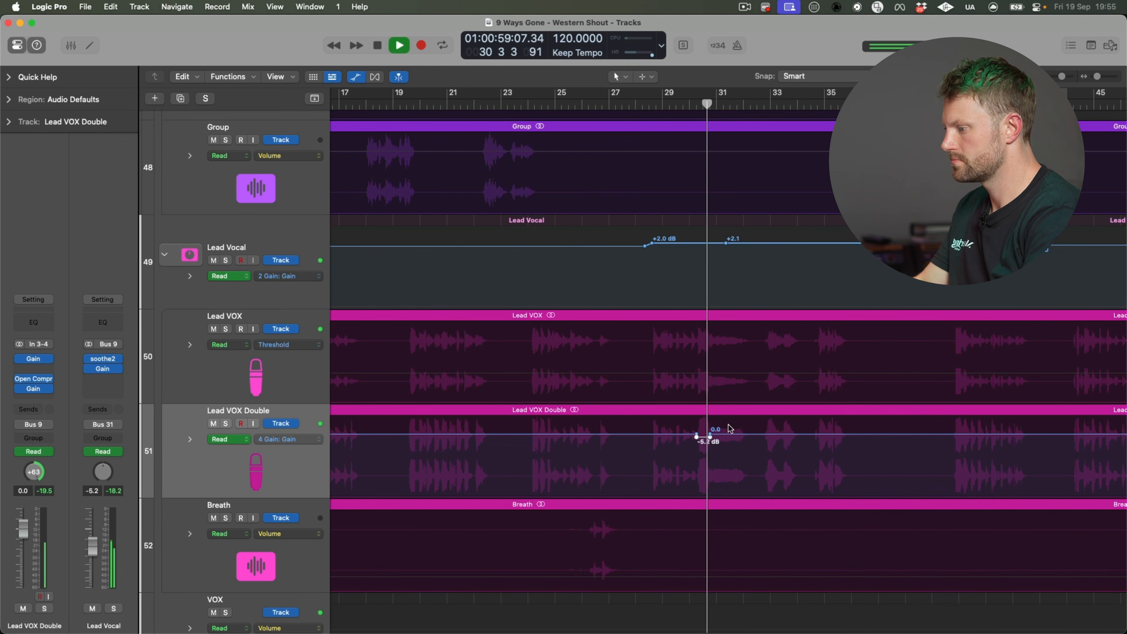
Step: Raise the lowered Gain section on Lead VOX Double to -3.6 dB, auditioning from around bar 30
{"action": "scroll", "coordinate": [747, 395], "scroll_direction": "up", "scroll_amount": 3}
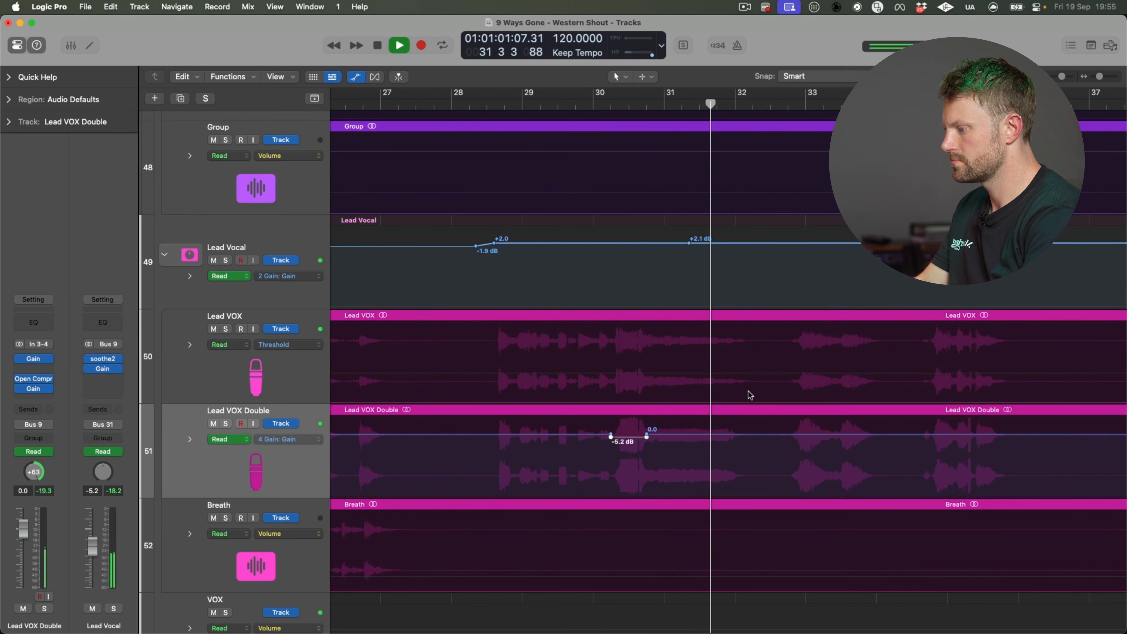
{"action": "left_click", "coordinate": [586, 109]}
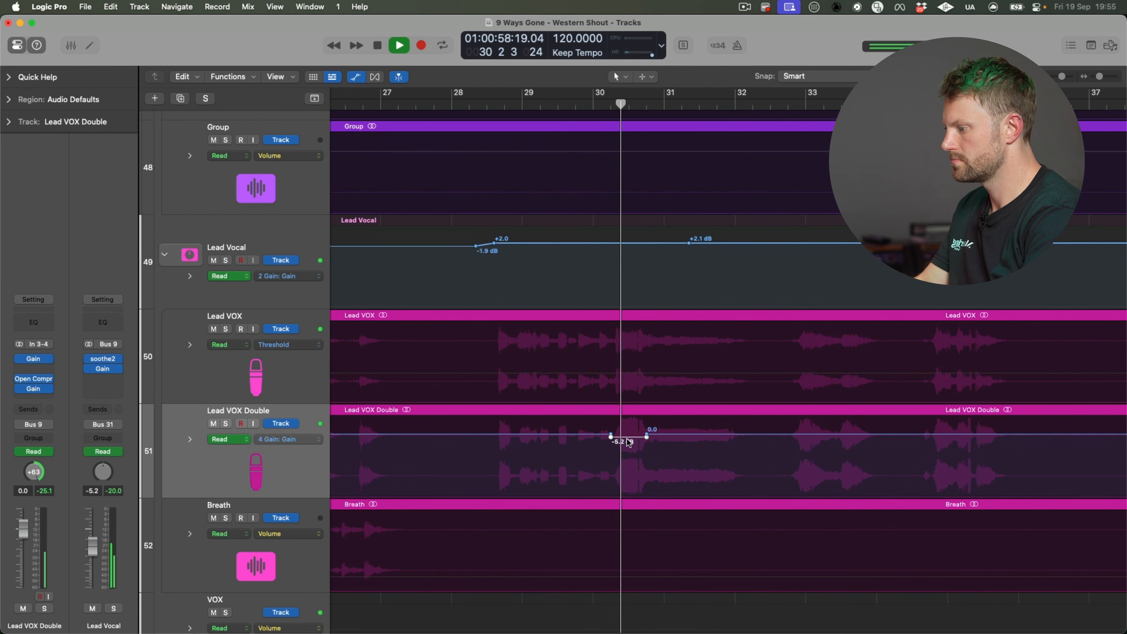
{"action": "left_click_drag", "start_coordinate": [628, 441], "coordinate": [628, 439]}
{"action": "left_click", "coordinate": [605, 107]}
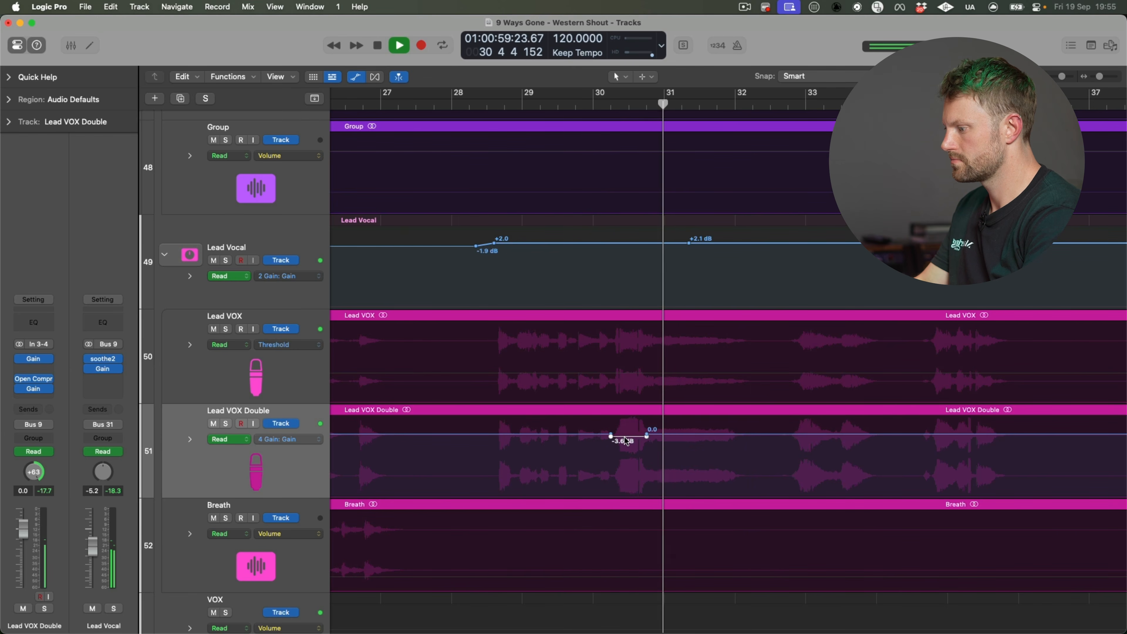
Step: Shape a short ramp into the -3.6 dB section of the Lead VOX Double Gain automation and audition from just after bar 30
{"action": "scroll", "coordinate": [612, 439], "scroll_direction": "up", "scroll_amount": 5}
{"action": "scroll", "coordinate": [616, 440], "scroll_direction": "right", "scroll_amount": 5}
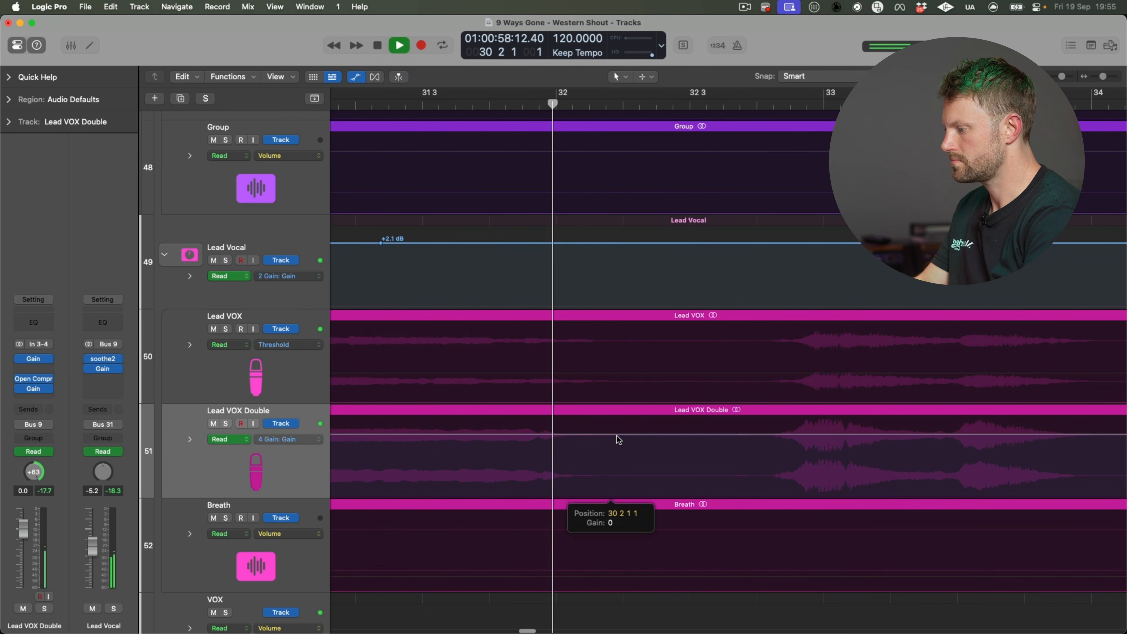
{"action": "key", "text": "space"}
{"action": "scroll", "coordinate": [620, 439], "scroll_direction": "down", "scroll_amount": 5}
{"action": "left_click_drag", "start_coordinate": [490, 439], "coordinate": [495, 438]}
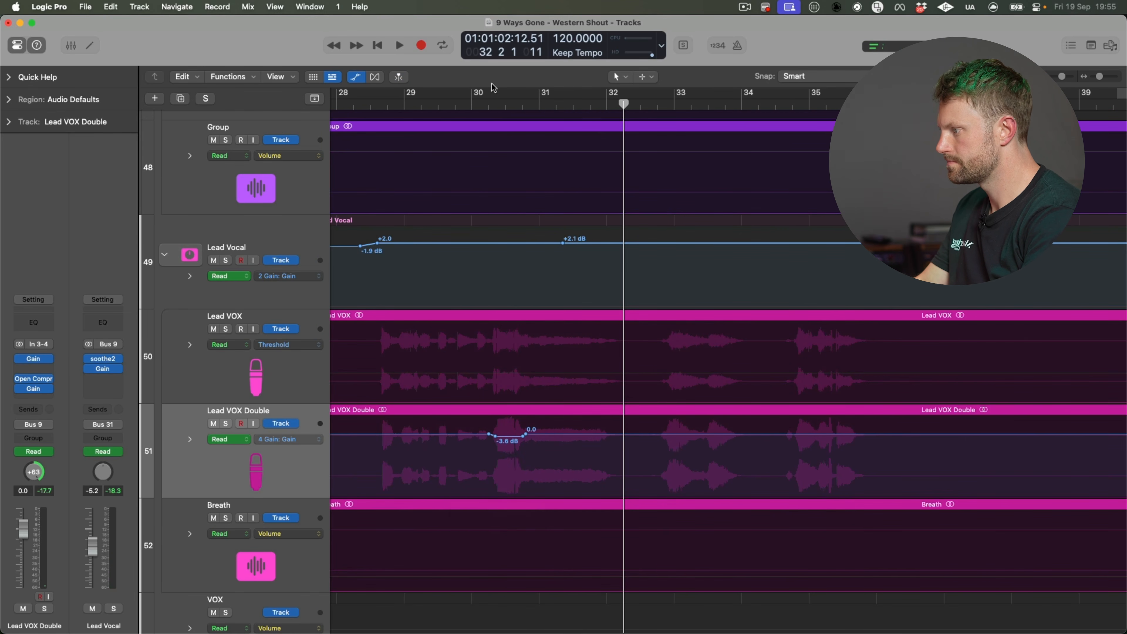
{"action": "double_click", "coordinate": [486, 103]}
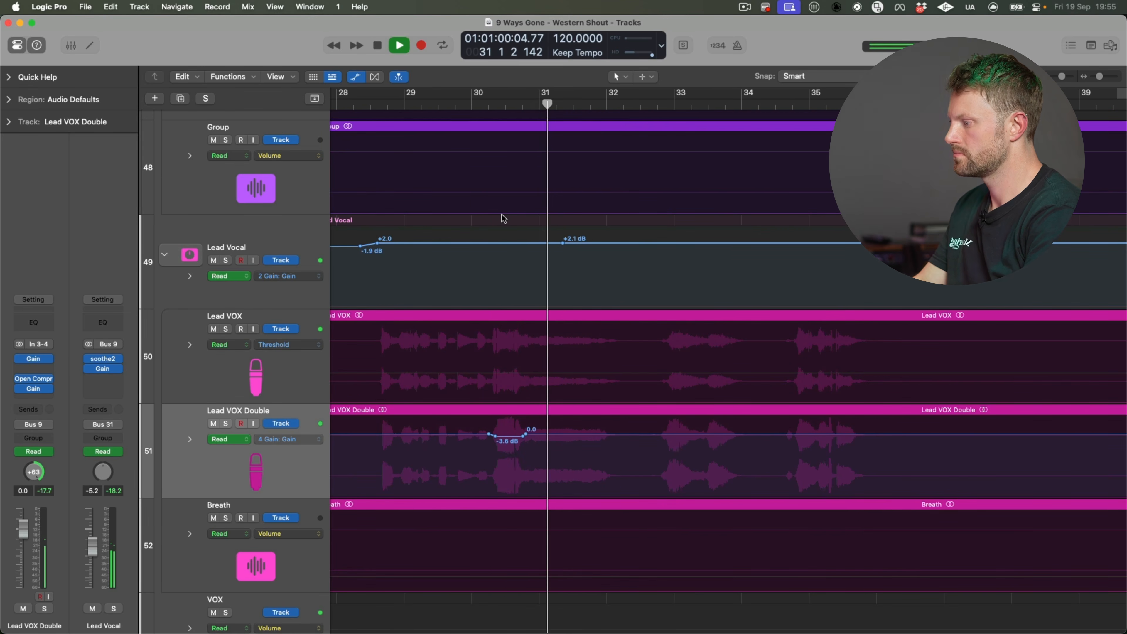
{"action": "scroll", "coordinate": [533, 311], "scroll_direction": "up", "scroll_amount": 2}
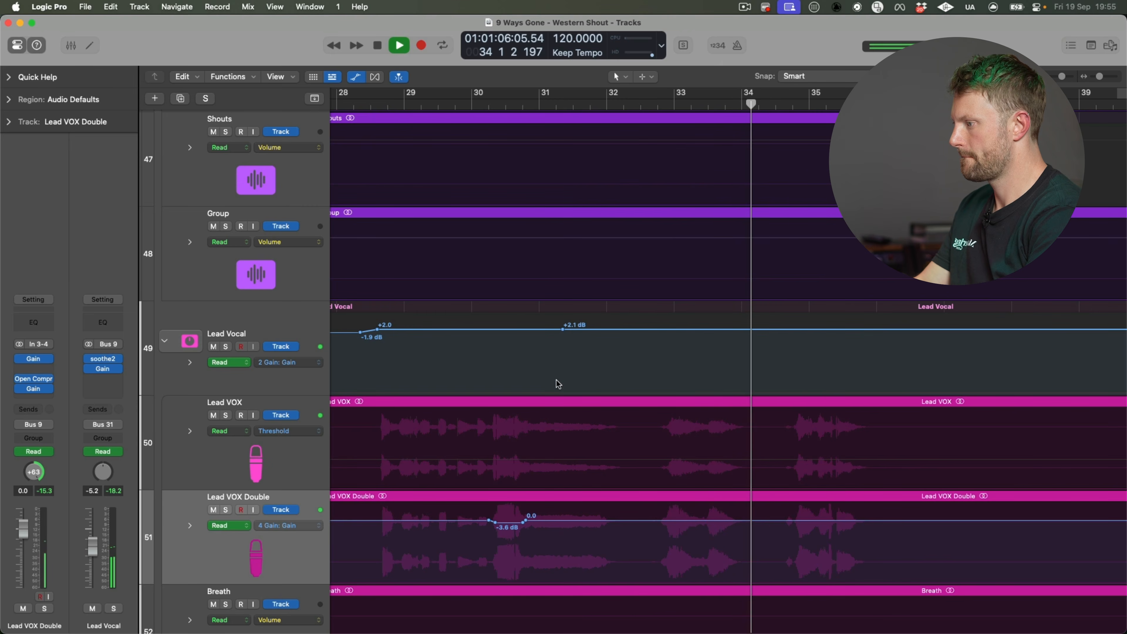
Step: Stop playback, hide the automation and set the cycle range from bar 33 to about bar 38
{"action": "key", "text": "x"}
{"action": "key", "text": "space"}
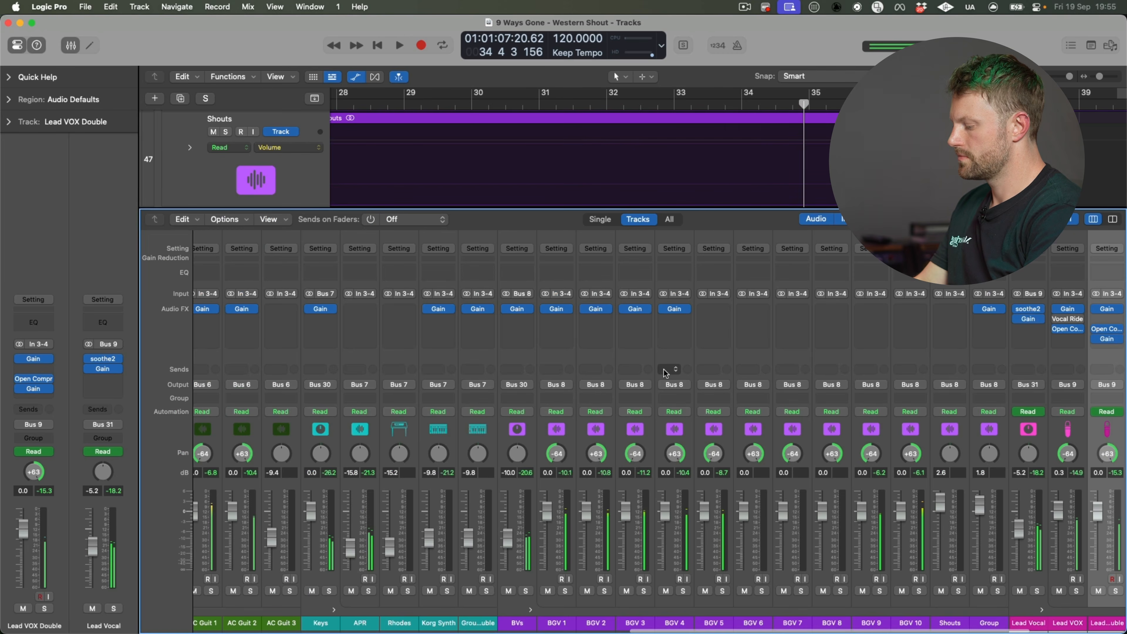
{"action": "key", "text": "x"}
{"action": "scroll", "coordinate": [585, 224], "scroll_direction": "up", "scroll_amount": 10}
{"action": "scroll", "coordinate": [585, 225], "scroll_direction": "down", "scroll_amount": 5}
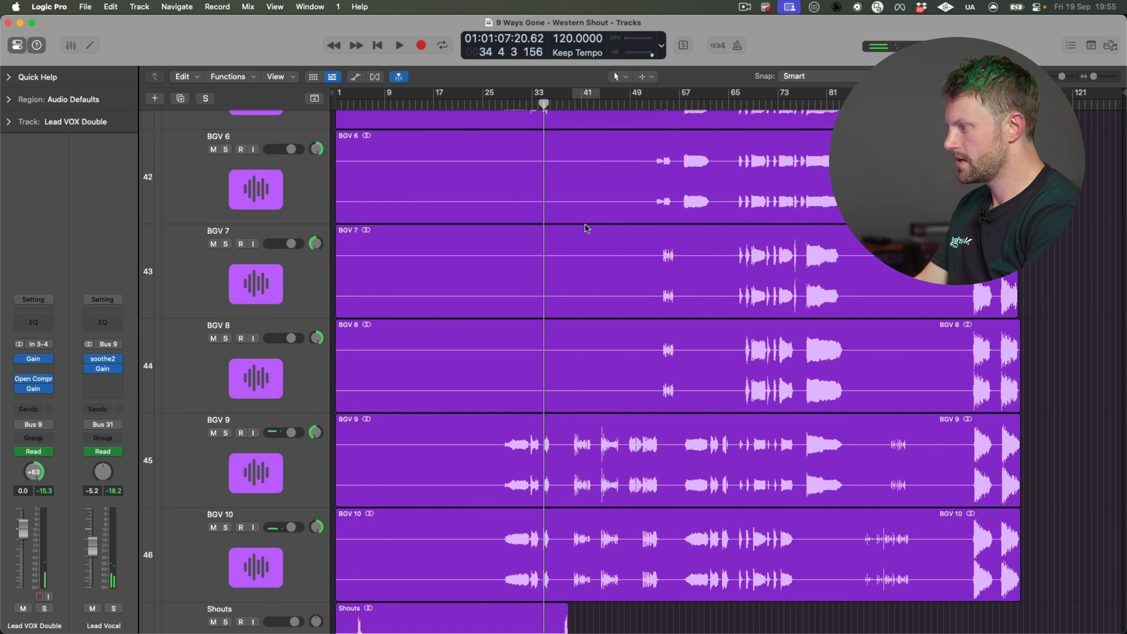
{"action": "scroll", "coordinate": [585, 224], "scroll_direction": "up", "scroll_amount": 20}
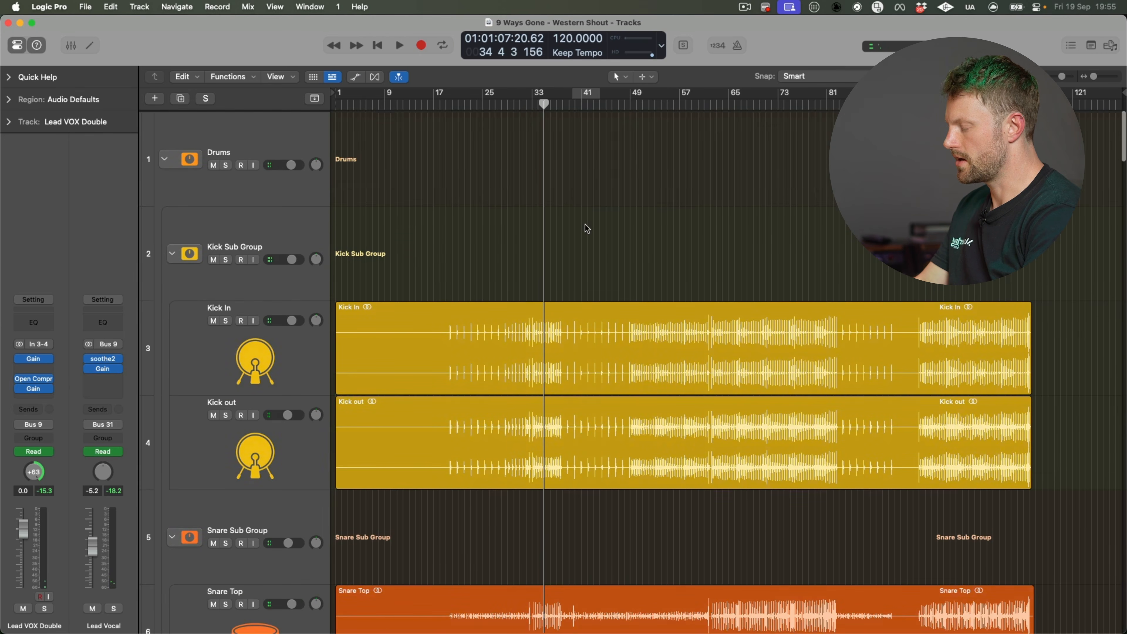
{"action": "scroll", "coordinate": [491, 197], "scroll_direction": "up", "scroll_amount": 2}
{"action": "scroll", "coordinate": [491, 198], "scroll_direction": "up", "scroll_amount": 3}
{"action": "left_click_drag", "start_coordinate": [587, 93], "coordinate": [661, 92]}
Step: Open the mixer, solo the Lead Vocal channel and select its channel strip
{"action": "key", "text": "x"}
{"action": "scroll", "coordinate": [715, 458], "scroll_direction": "right", "scroll_amount": 8}
{"action": "scroll", "coordinate": [778, 592], "scroll_direction": "left", "scroll_amount": 10}
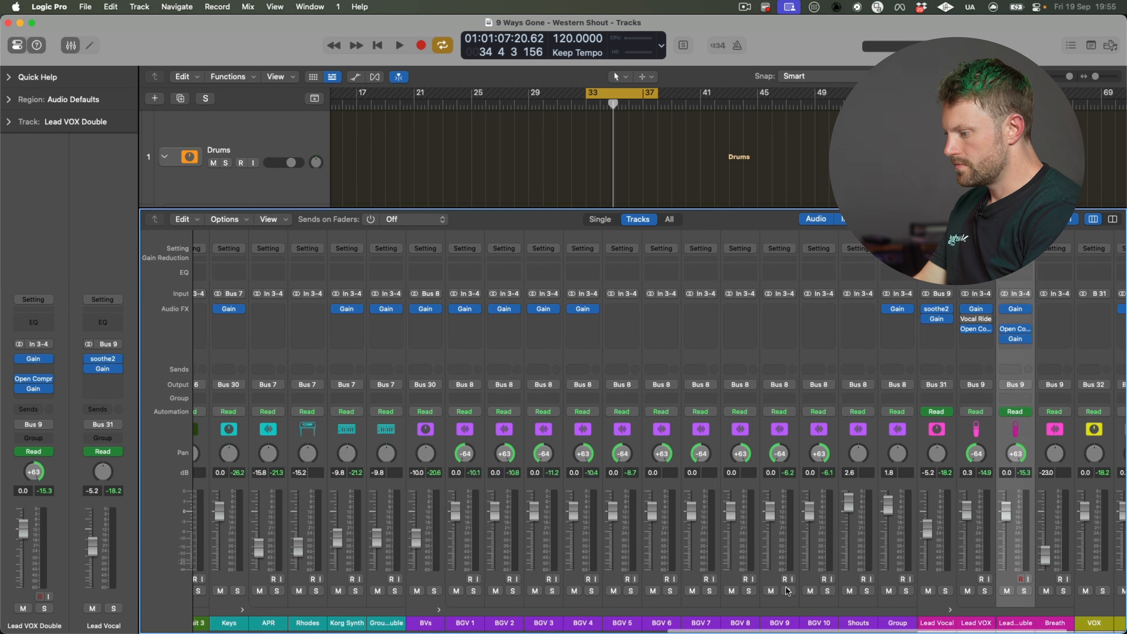
{"action": "scroll", "coordinate": [786, 592], "scroll_direction": "right", "scroll_amount": 10}
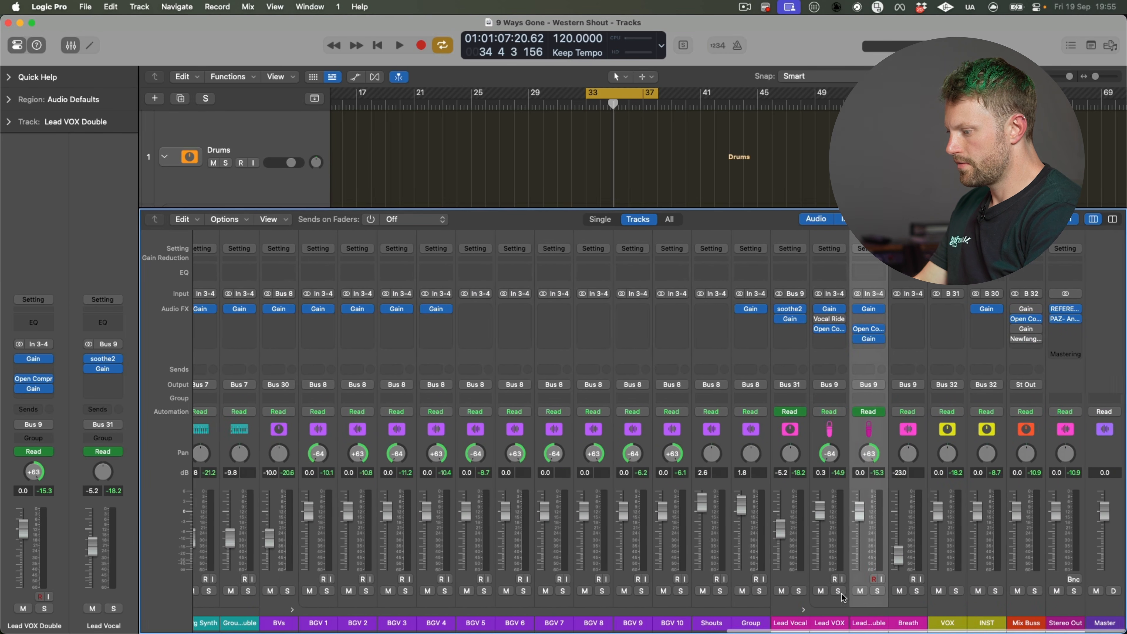
{"action": "left_click", "coordinate": [825, 581]}
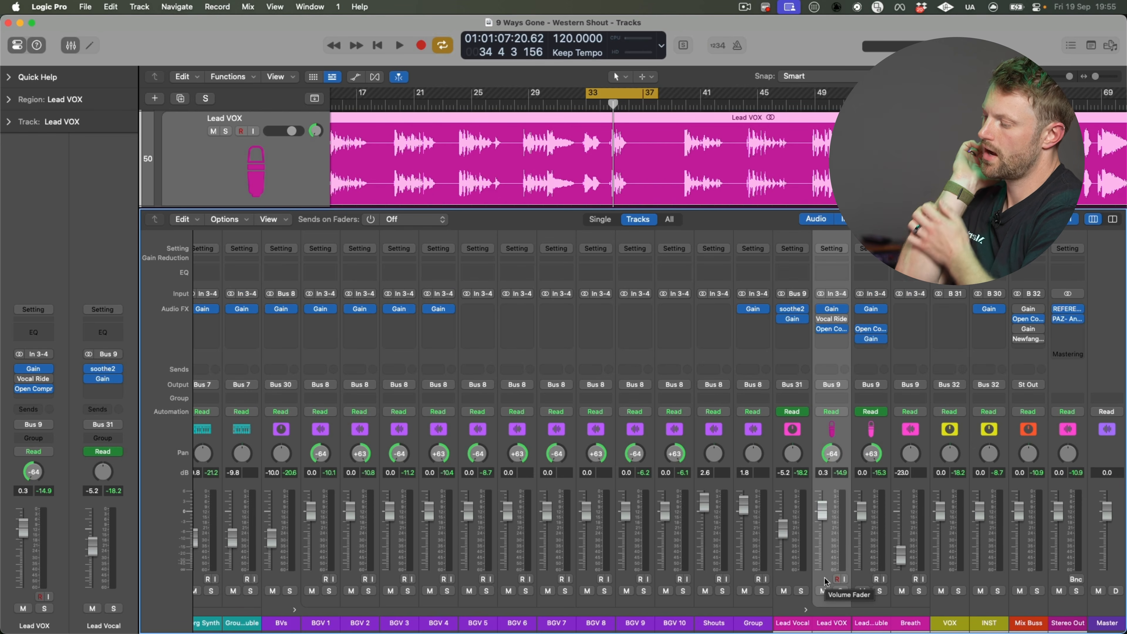
{"action": "left_click", "coordinate": [781, 538]}
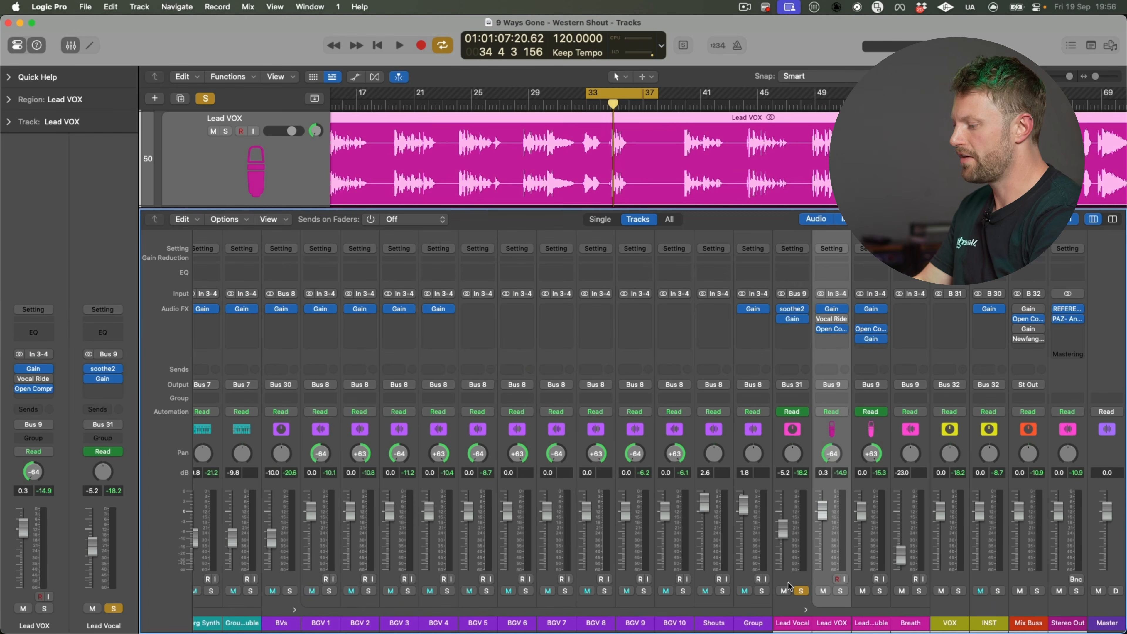
{"action": "left_click", "coordinate": [788, 586]}
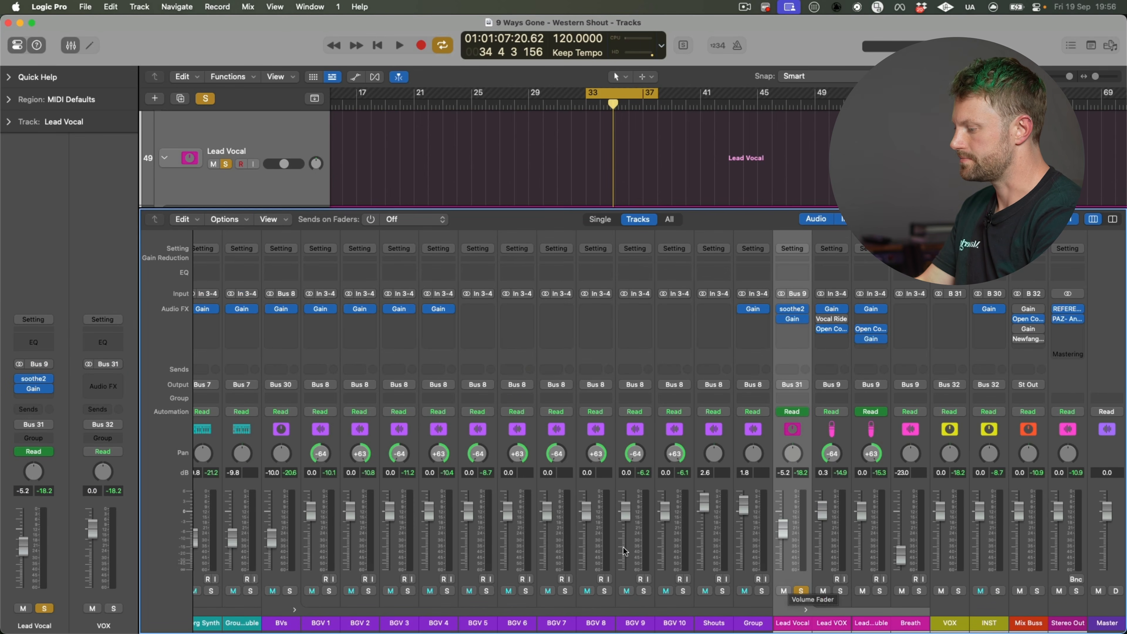
Step: Select the BVs stack, close the mixer, play the cycle range with all tracks and solo the BVs
{"action": "scroll", "coordinate": [624, 550], "scroll_direction": "left", "scroll_amount": 5}
{"action": "left_click", "coordinate": [510, 577]}
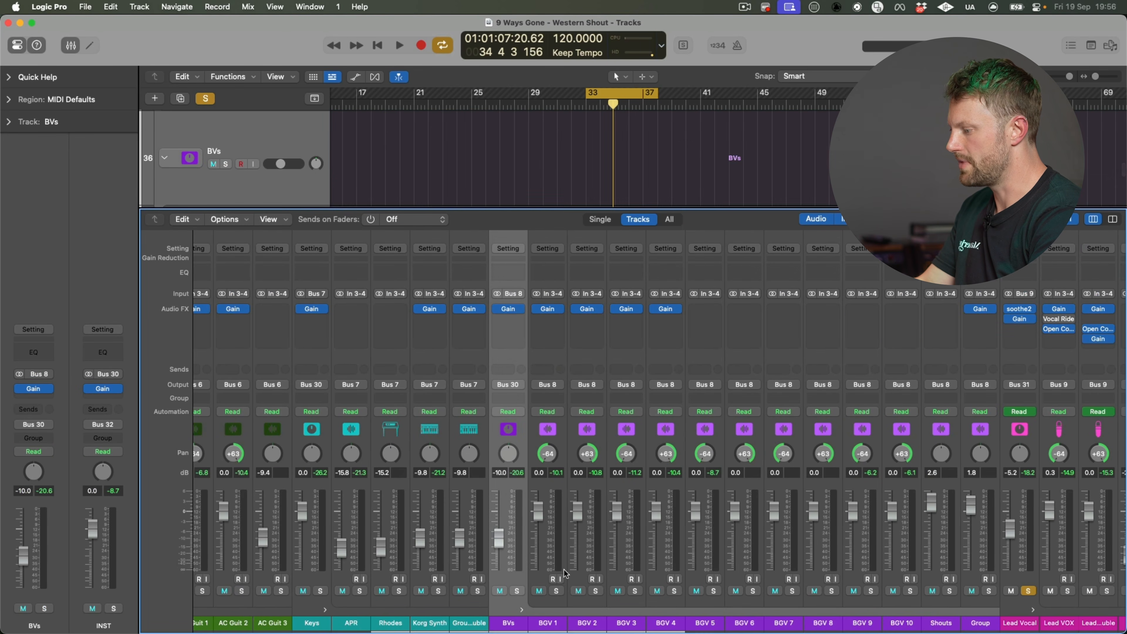
{"action": "key", "text": "x"}
{"action": "scroll", "coordinate": [652, 360], "scroll_direction": "up", "scroll_amount": 4}
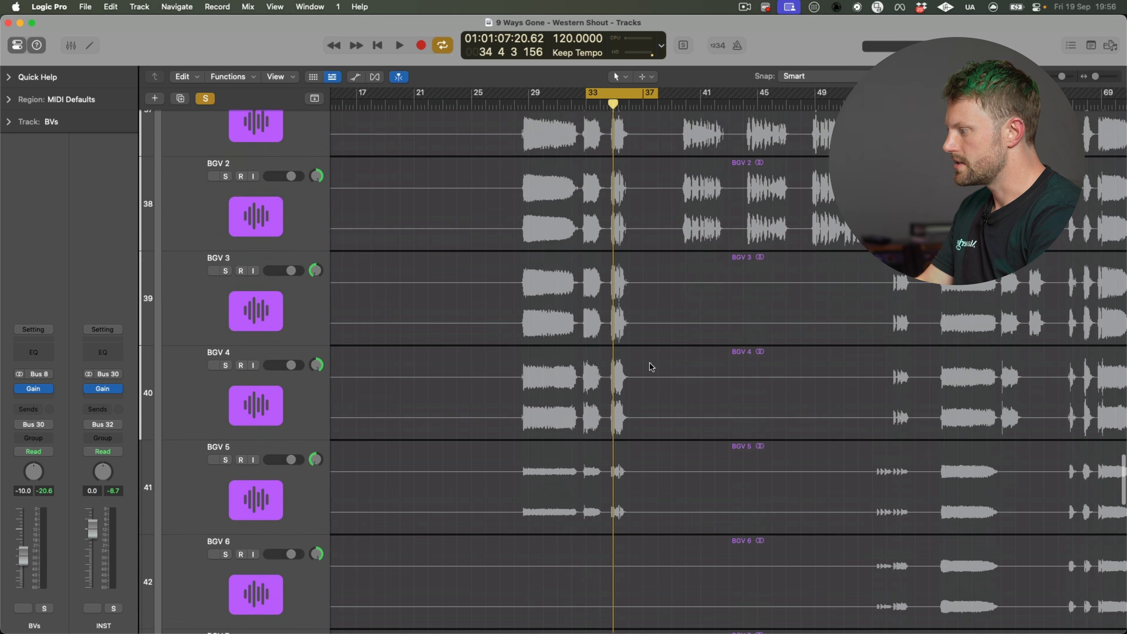
{"action": "key", "text": "space"}
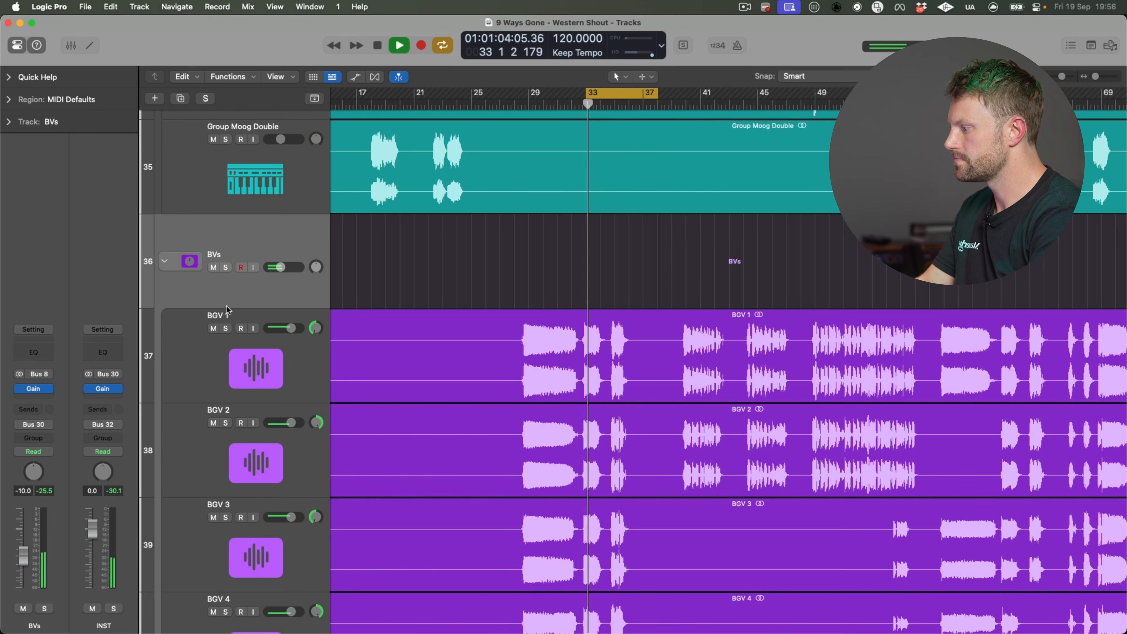
{"action": "left_click", "coordinate": [225, 267]}
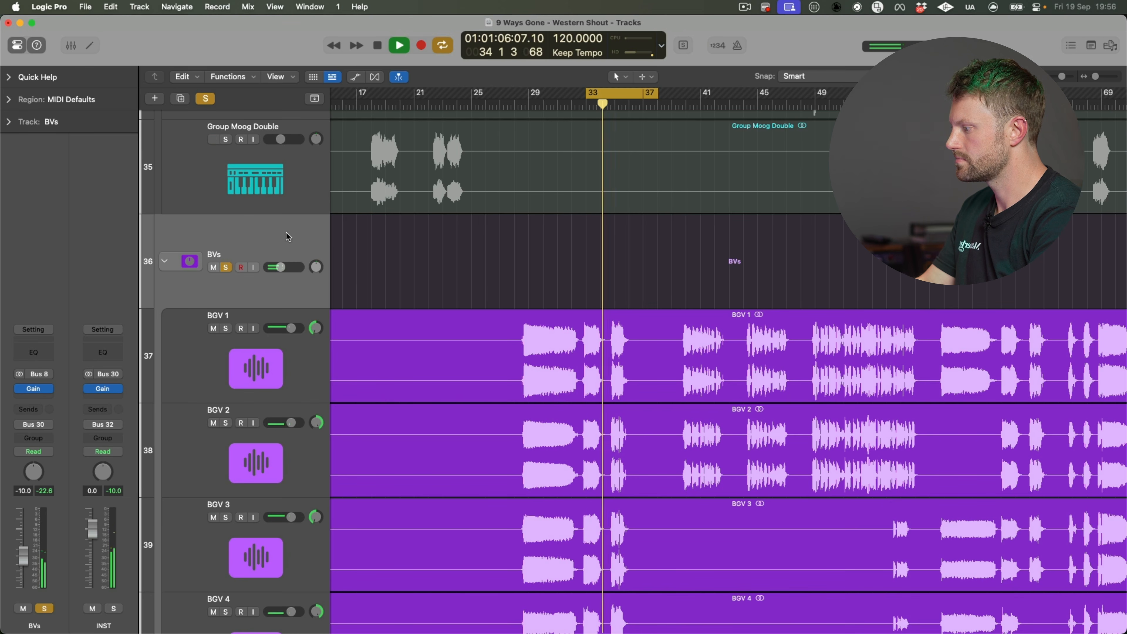
Step: Add a send to Bus 20 on the BVs stack, stop playback and rename the new Aux 13 channel as Reverb
{"action": "left_click", "coordinate": [33, 409]}
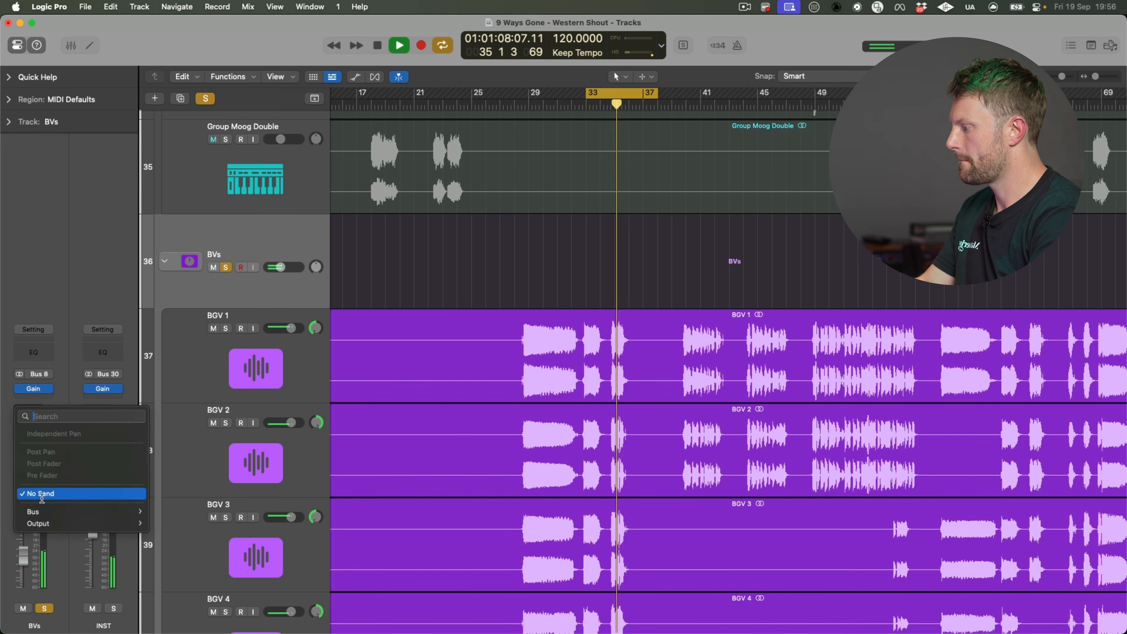
{"action": "mouse_move", "coordinate": [85, 511]}
{"action": "left_click", "coordinate": [163, 392]}
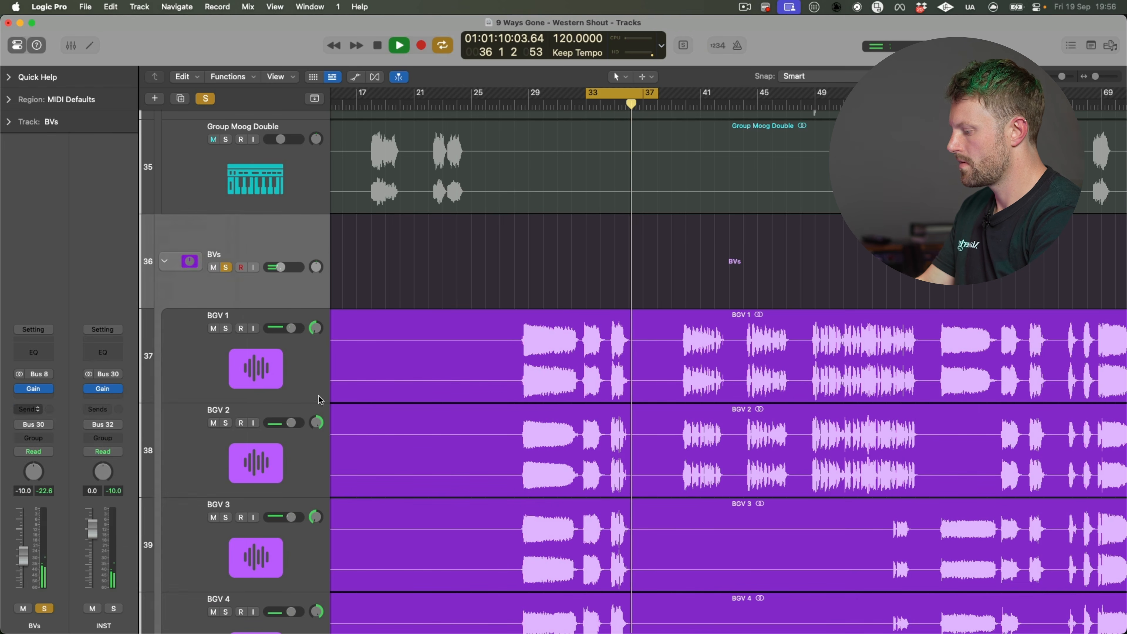
{"action": "key", "text": "space"}
{"action": "key", "text": "x"}
{"action": "scroll", "coordinate": [651, 398], "scroll_direction": "right", "scroll_amount": 7}
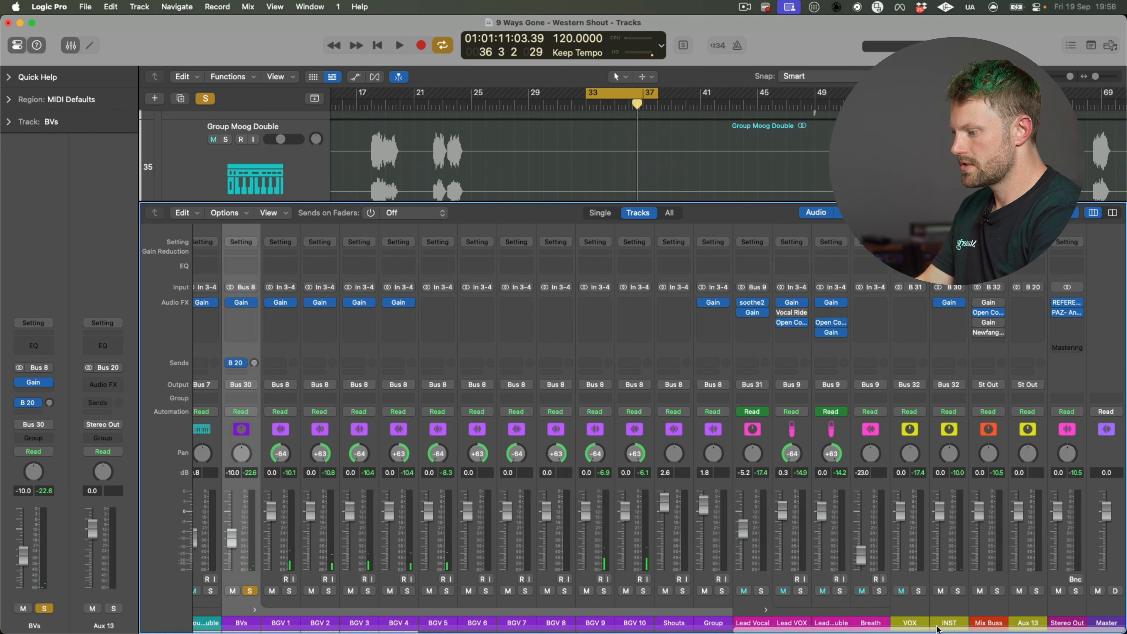
{"action": "double_click", "coordinate": [1029, 623]}
{"action": "type", "text": "Reverb"}
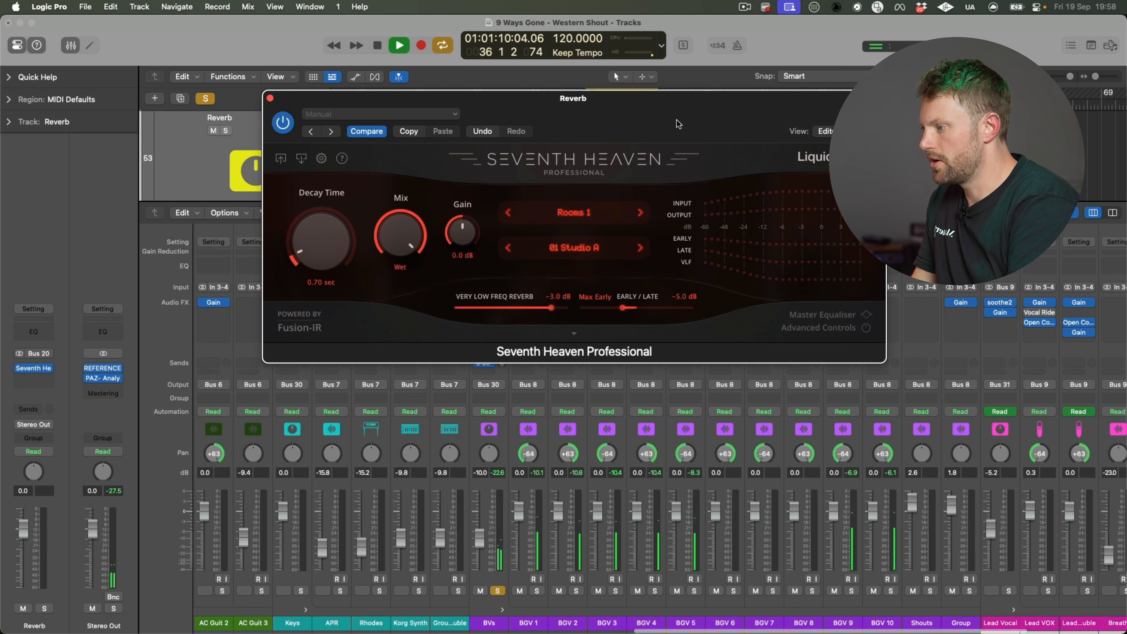
Step: Move the Seventh Heaven window off the BVs channel, raise its B 20 send level and play the cycle
{"action": "left_click_drag", "start_coordinate": [635, 118], "coordinate": [256, 119]}
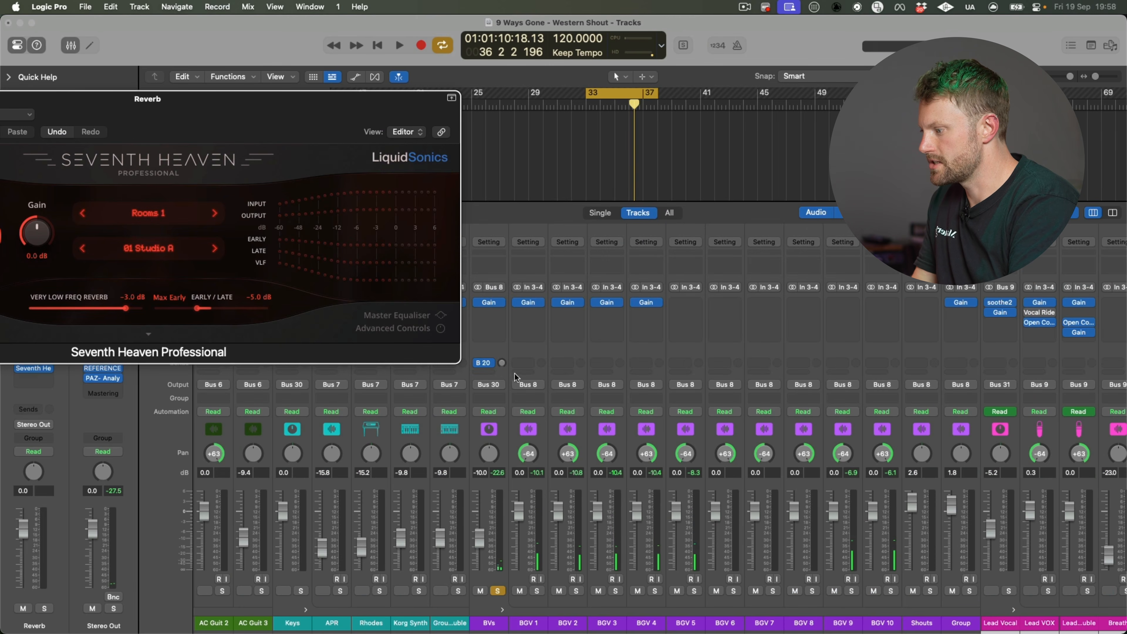
{"action": "left_click_drag", "start_coordinate": [502, 366], "coordinate": [507, 367]}
{"action": "key", "text": "space"}
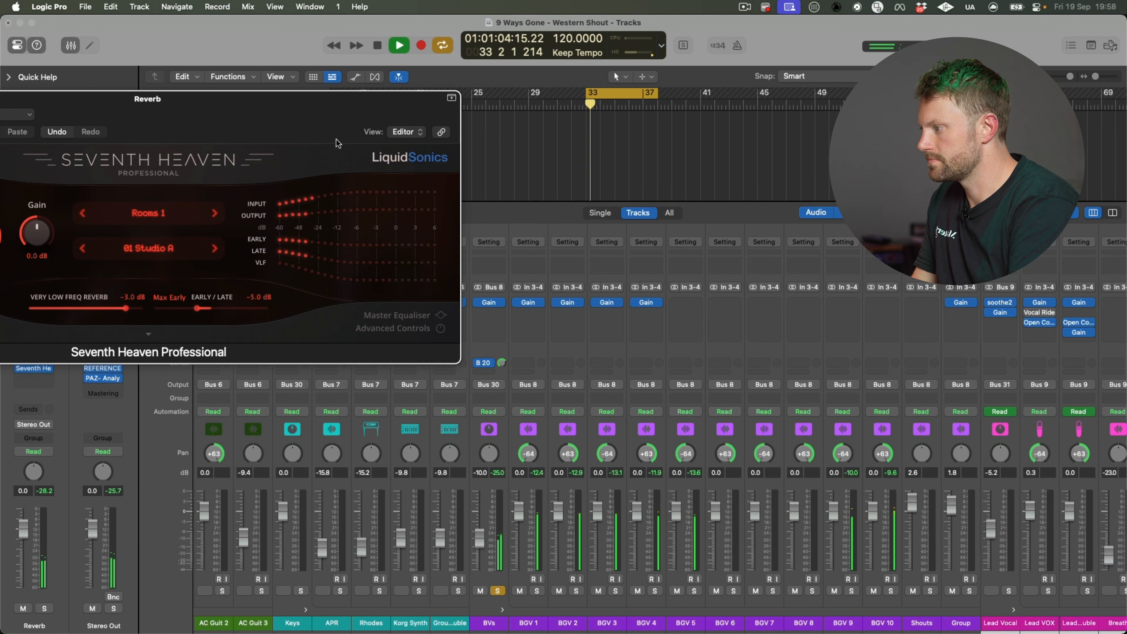
Step: Solo the Reverb channel, audition the cycle with the Seventh Heaven window clear of the BVs channel strips, and stop playback
{"action": "left_click_drag", "start_coordinate": [337, 143], "coordinate": [689, 149]}
{"action": "key", "text": "space"}
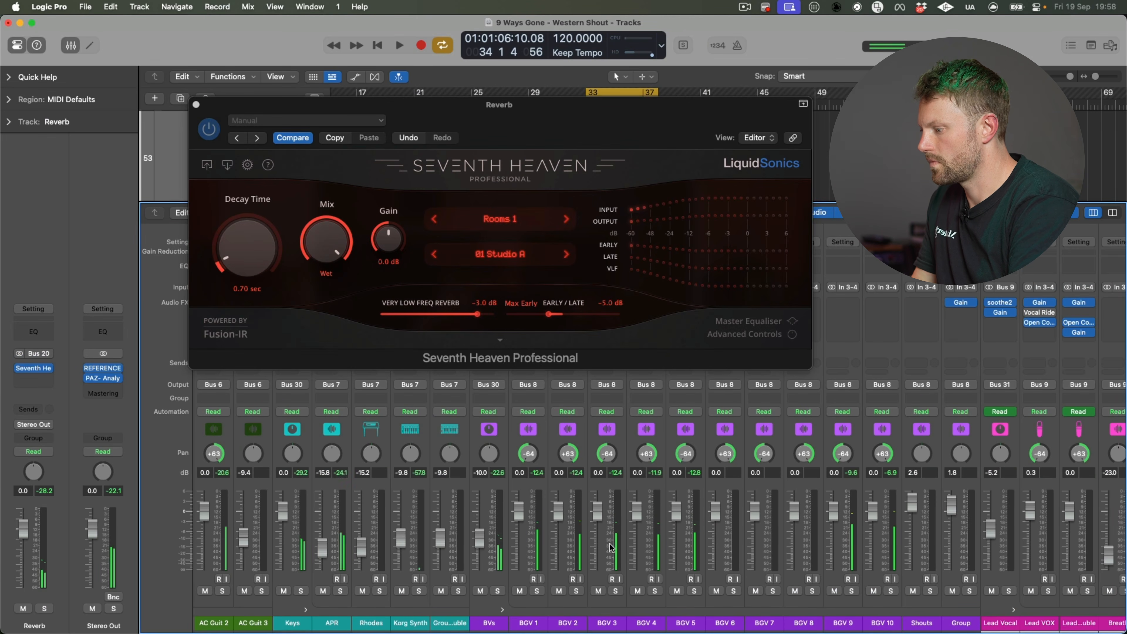
{"action": "scroll", "coordinate": [710, 592], "scroll_direction": "right", "scroll_amount": 6}
{"action": "left_click", "coordinate": [919, 591]}
{"action": "key", "text": "space"}
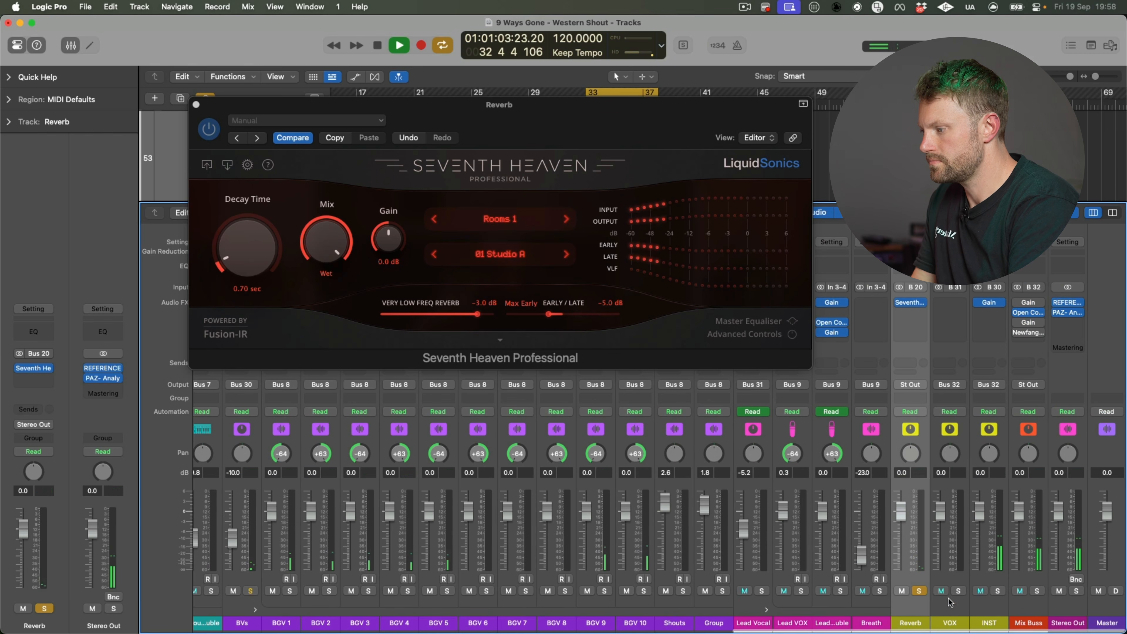
{"action": "left_click_drag", "start_coordinate": [621, 105], "coordinate": [966, 112]}
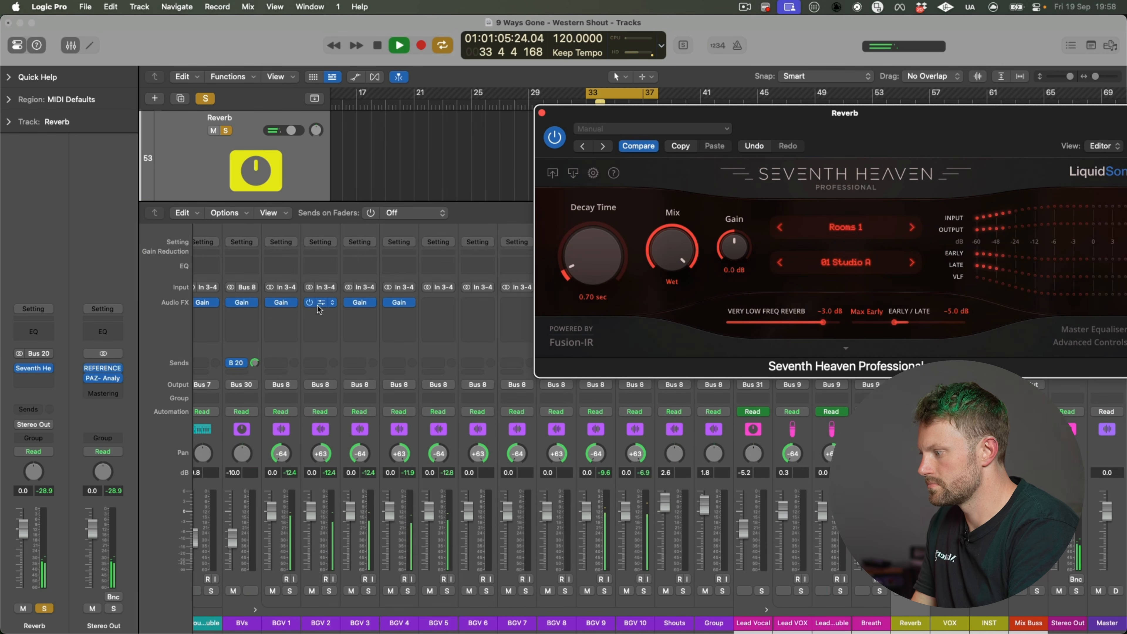
{"action": "key", "text": "space"}
{"action": "scroll", "coordinate": [444, 399], "scroll_direction": "left", "scroll_amount": 9}
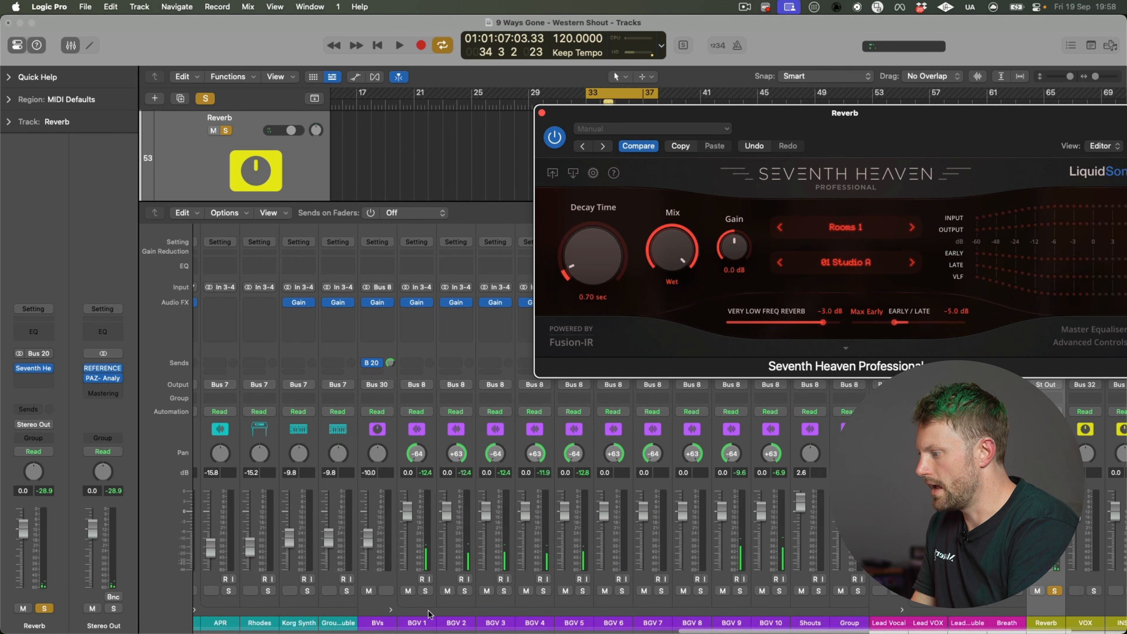
Step: Add a send on the Drums stack and switch its destination from Bus 21 to the Reverb bus
{"action": "scroll", "coordinate": [451, 403], "scroll_direction": "left", "scroll_amount": 20}
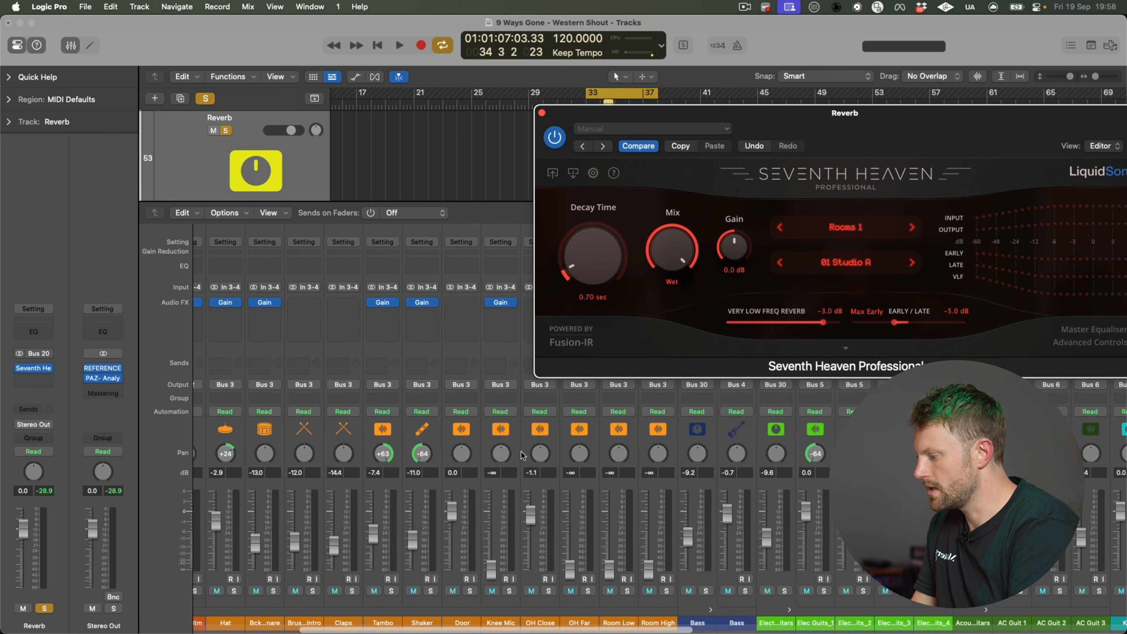
{"action": "left_click", "coordinate": [209, 362]}
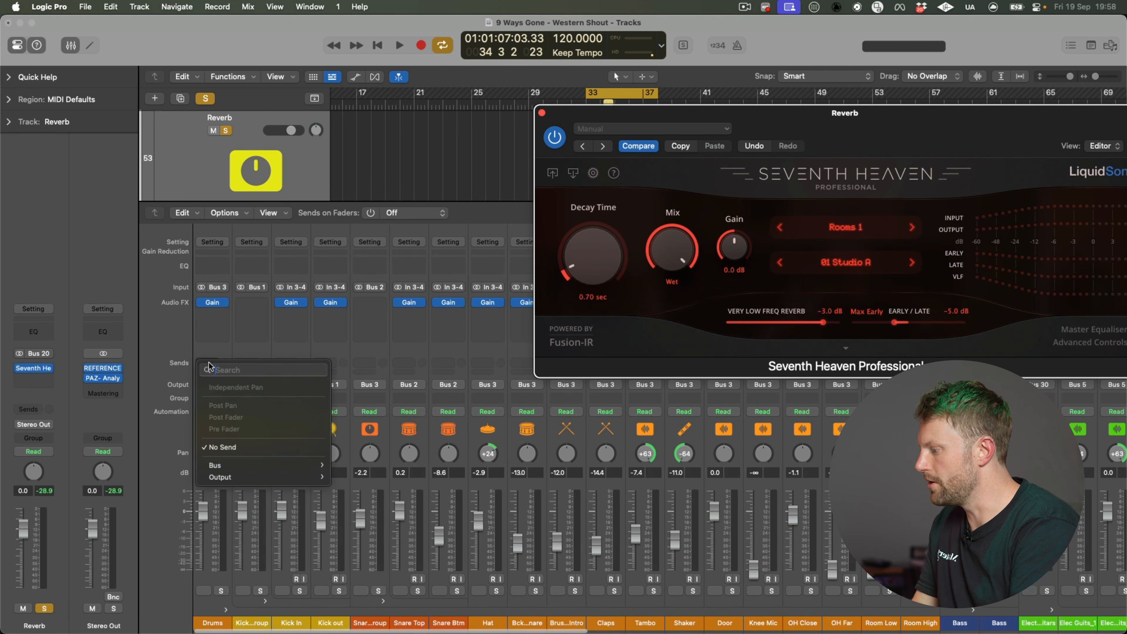
{"action": "mouse_move", "coordinate": [235, 466]}
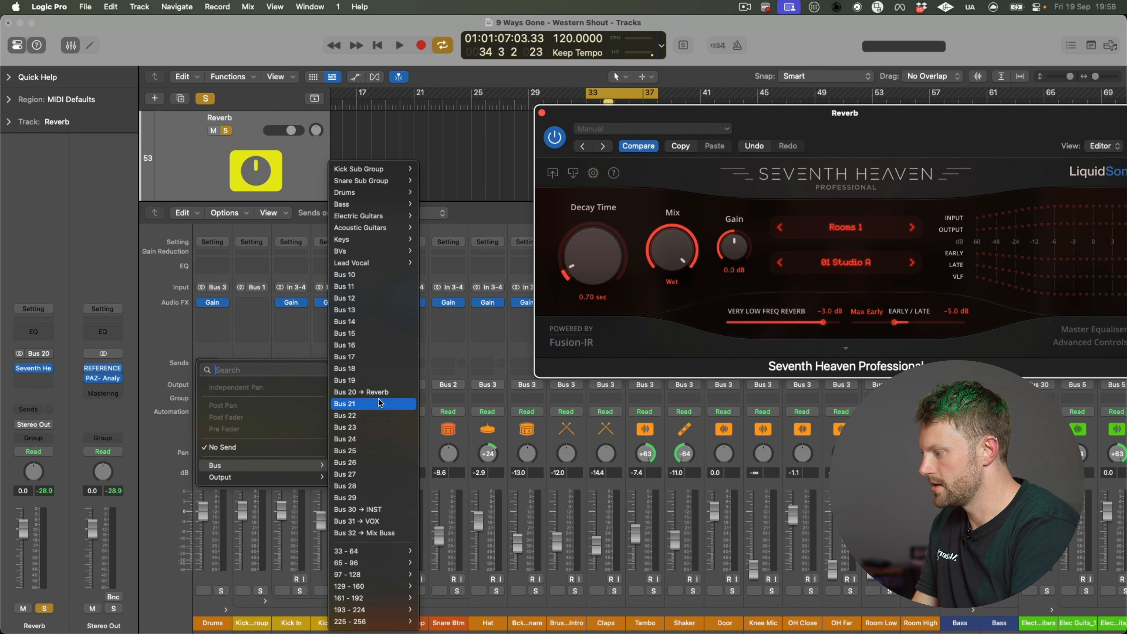
{"action": "left_click", "coordinate": [350, 403]}
{"action": "left_click", "coordinate": [213, 363]}
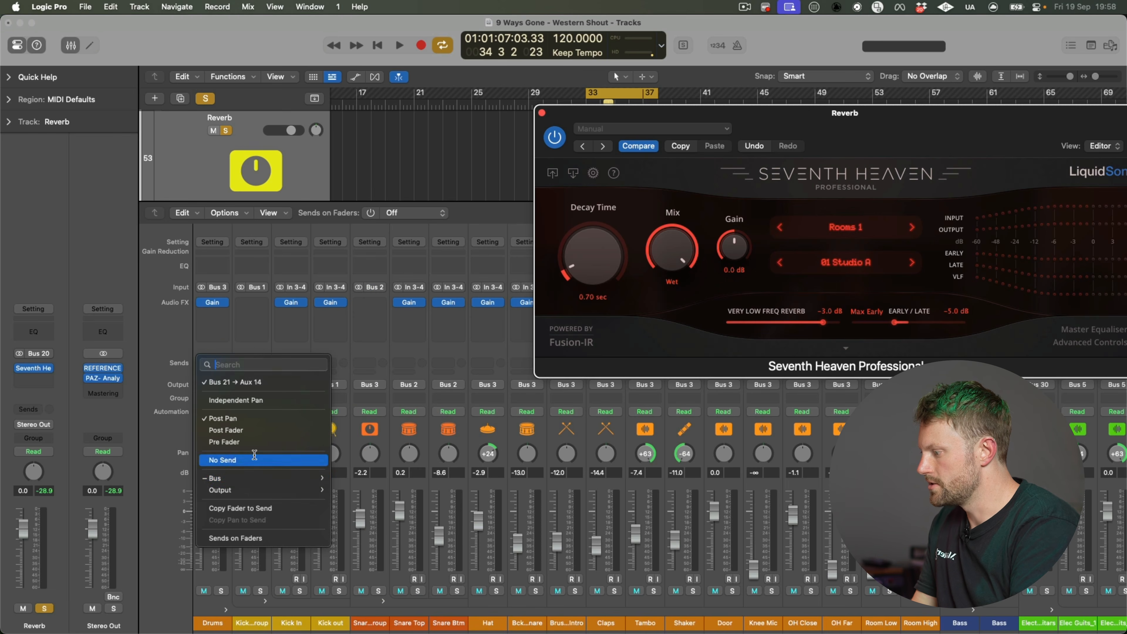
{"action": "mouse_move", "coordinate": [247, 478]}
{"action": "left_click", "coordinate": [413, 375]}
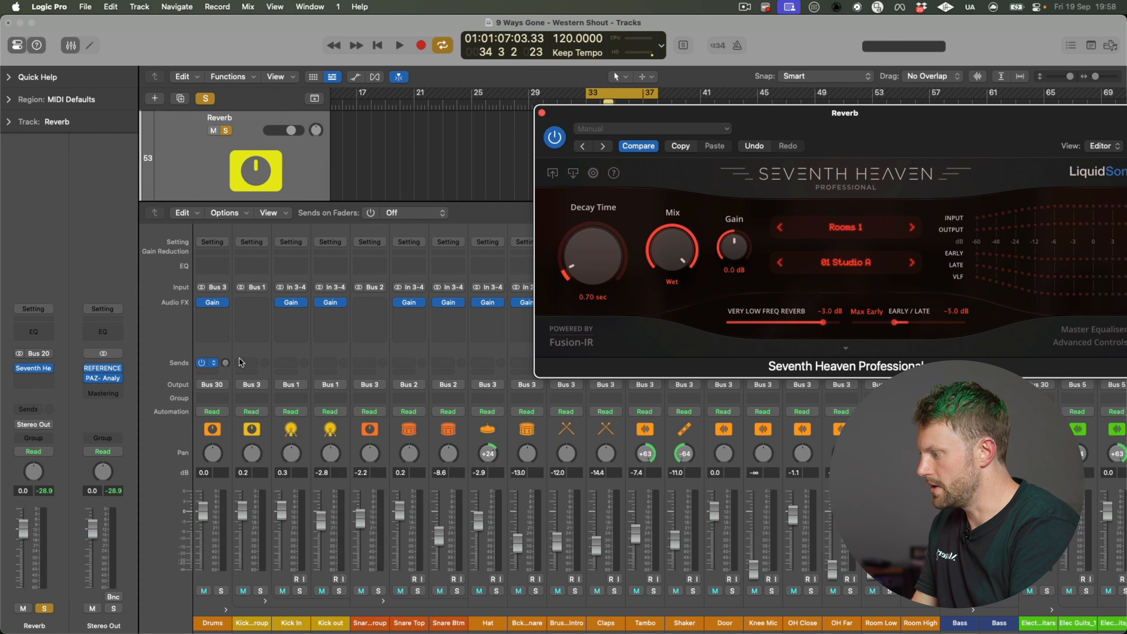
Step: Play the cycle range with the Reverb channel still soloed and check the channels across the mixer
{"action": "scroll", "coordinate": [493, 475], "scroll_direction": "right", "scroll_amount": 10}
{"action": "key", "text": "space"}
{"action": "scroll", "coordinate": [750, 516], "scroll_direction": "right", "scroll_amount": 1}
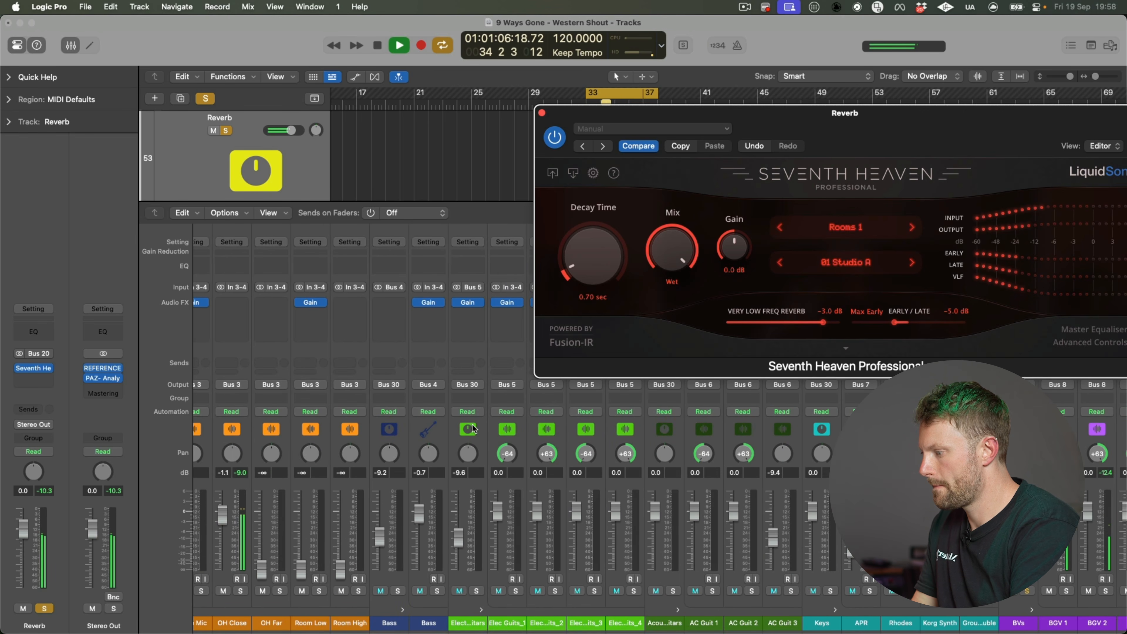
{"action": "scroll", "coordinate": [473, 427], "scroll_direction": "right", "scroll_amount": 10}
Step: Close the mixer and the Seventh Heaven window and turn off the cycle range
{"action": "key", "text": "x"}
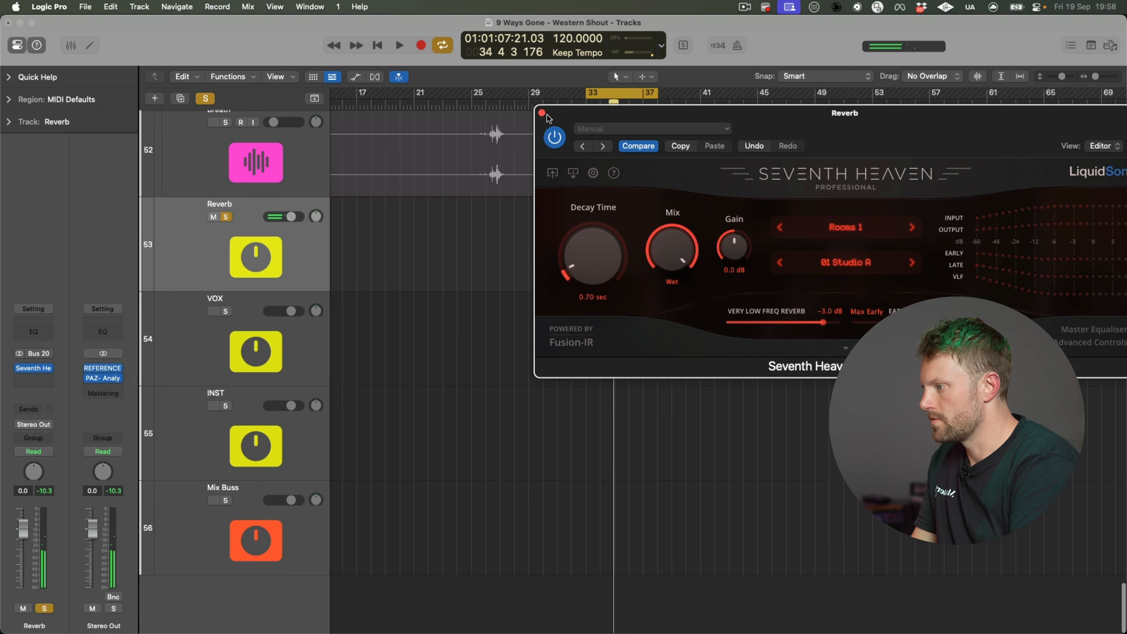
{"action": "left_click", "coordinate": [541, 113]}
{"action": "left_click", "coordinate": [604, 97]}
Step: Clear all solos, audition the Acoustic Guitars stack in solo and return to the full mix during playback
{"action": "scroll", "coordinate": [598, 219], "scroll_direction": "up", "scroll_amount": 20}
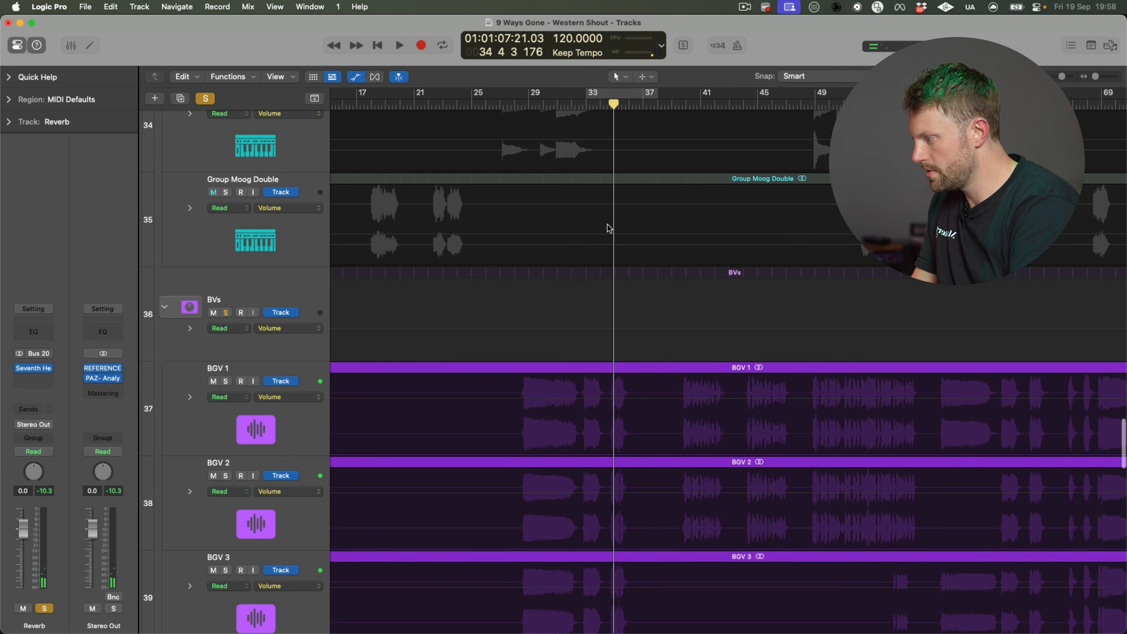
{"action": "scroll", "coordinate": [609, 229], "scroll_direction": "up", "scroll_amount": 5}
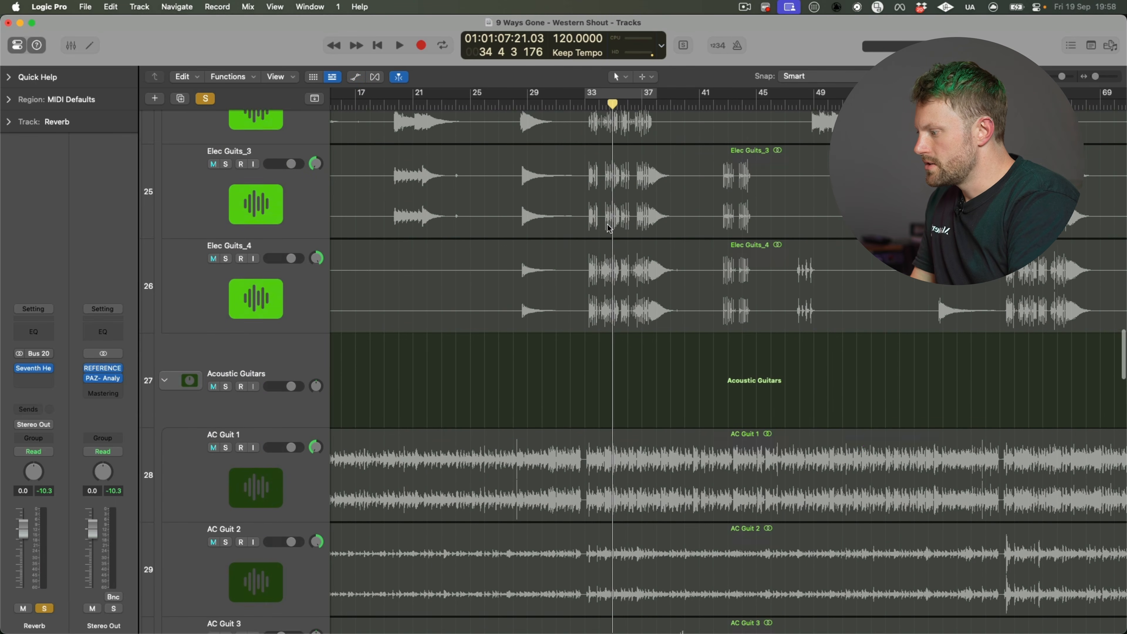
{"action": "key", "text": "super+a"}
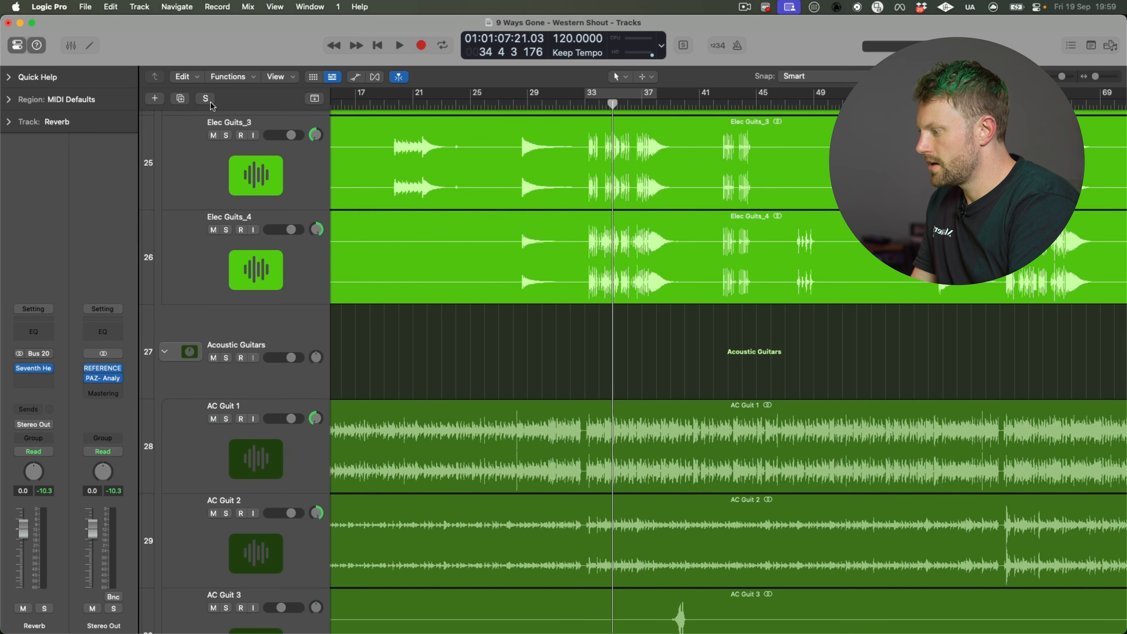
{"action": "left_click", "coordinate": [226, 357]}
{"action": "key", "text": "space"}
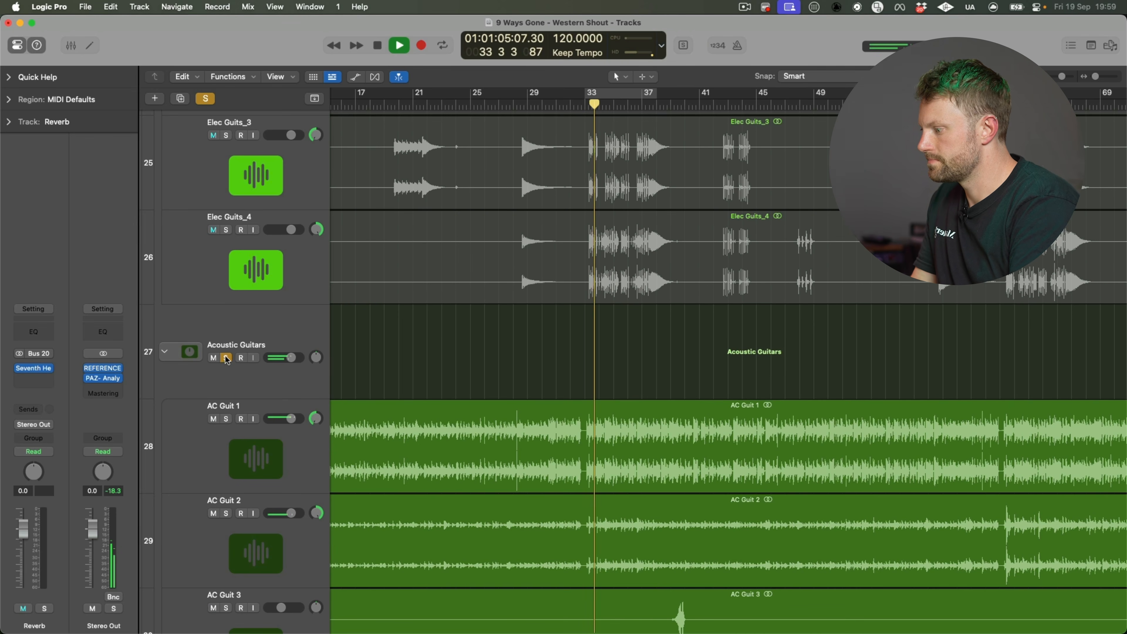
{"action": "left_click", "coordinate": [225, 358]}
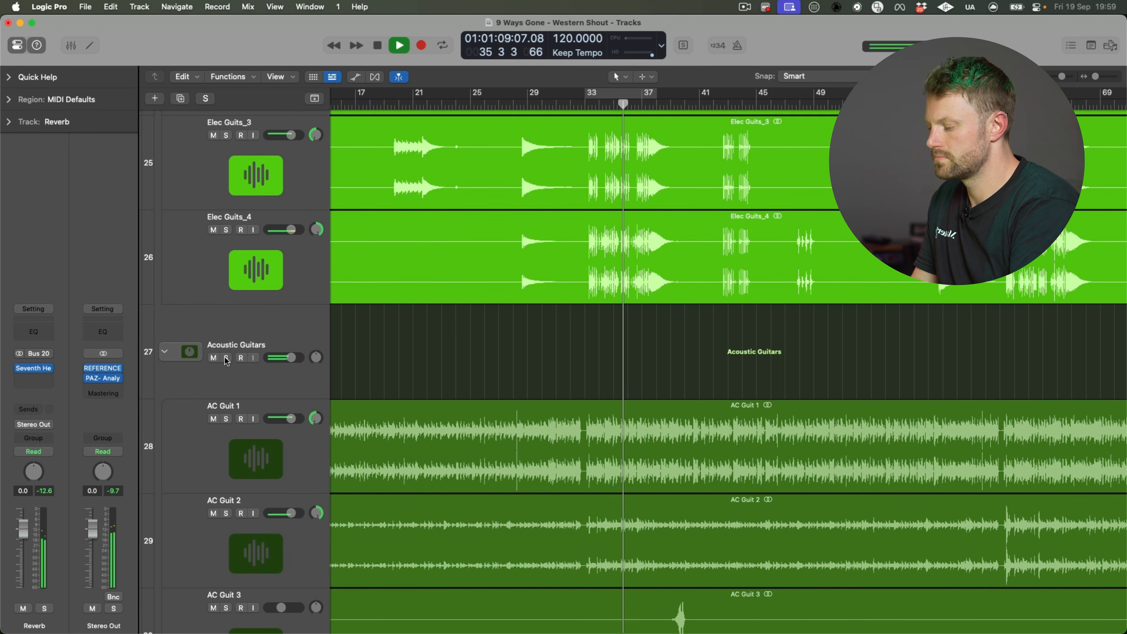
Step: Add a send to Bus 20 (Reverb) on the Acoustic Guitars stack and set its level to 0.0 dB
{"action": "left_click", "coordinate": [288, 336]}
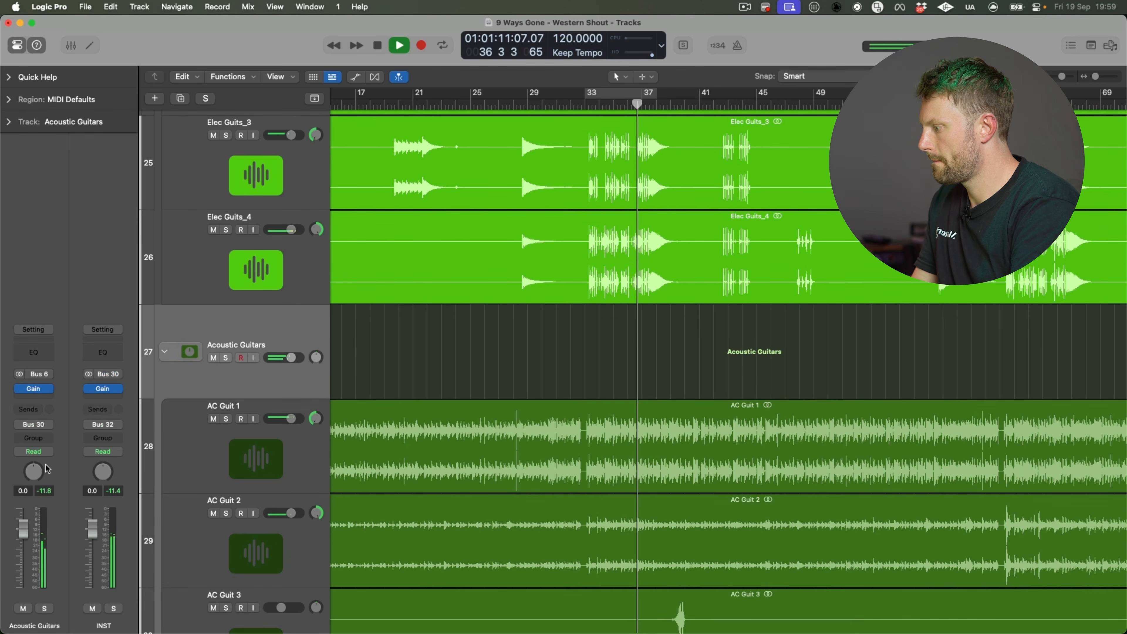
{"action": "left_click", "coordinate": [31, 415]}
{"action": "mouse_move", "coordinate": [40, 511]}
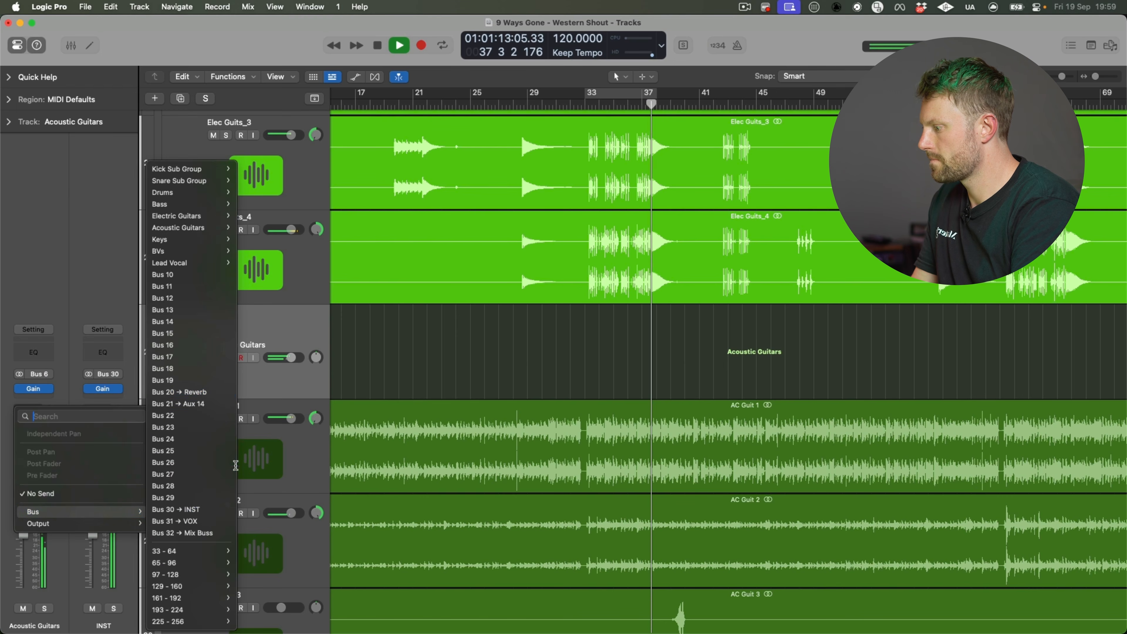
{"action": "left_click", "coordinate": [196, 393]}
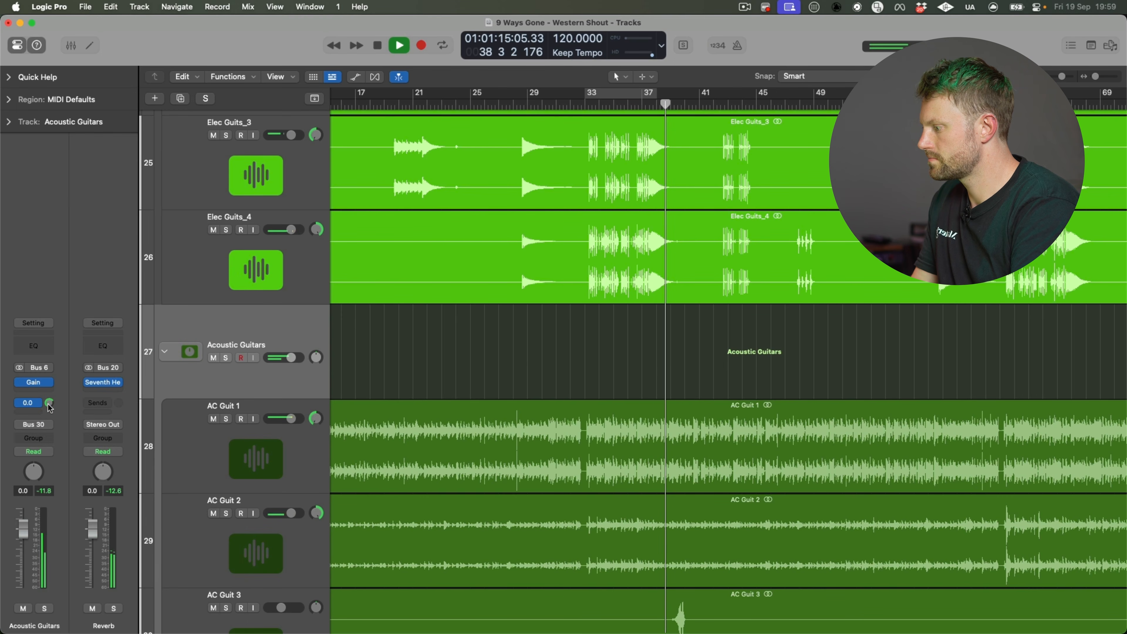
Step: Reopen the mixer and raise the Reverb channel's fader to 2.1 dB
{"action": "key", "text": "x"}
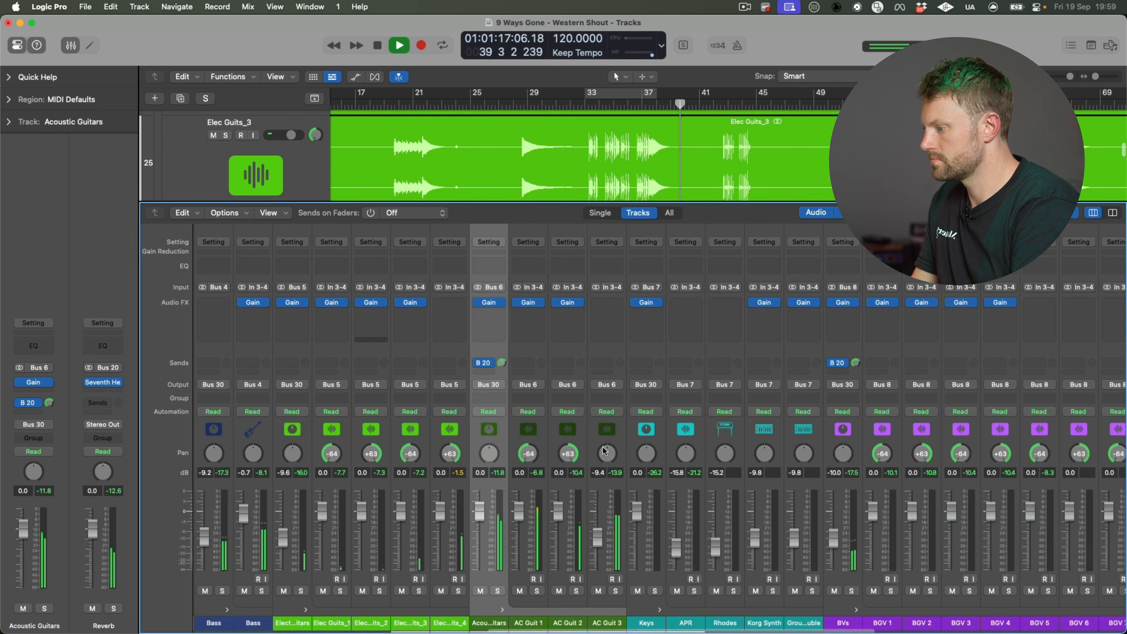
{"action": "scroll", "coordinate": [949, 347], "scroll_direction": "right", "scroll_amount": 10}
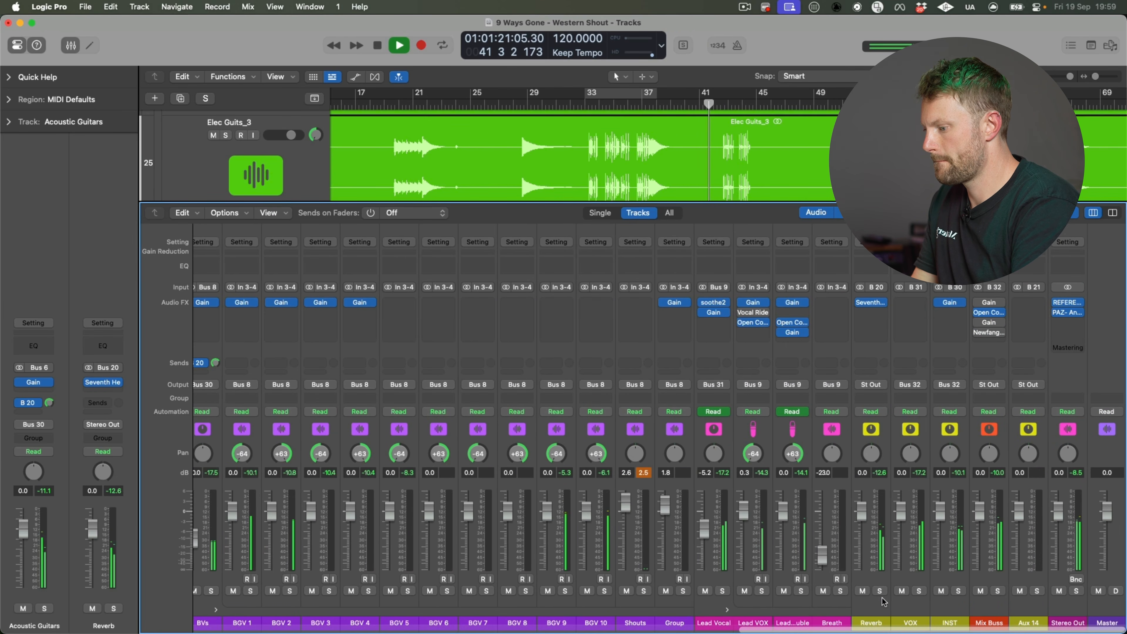
{"action": "left_click_drag", "start_coordinate": [865, 509], "coordinate": [866, 504]}
Step: Open Seventh Heaven on the Reverb channel, move its window into clear view and step through the Rooms 1 presets past 02 Studio B Close
{"action": "left_click", "coordinate": [871, 302]}
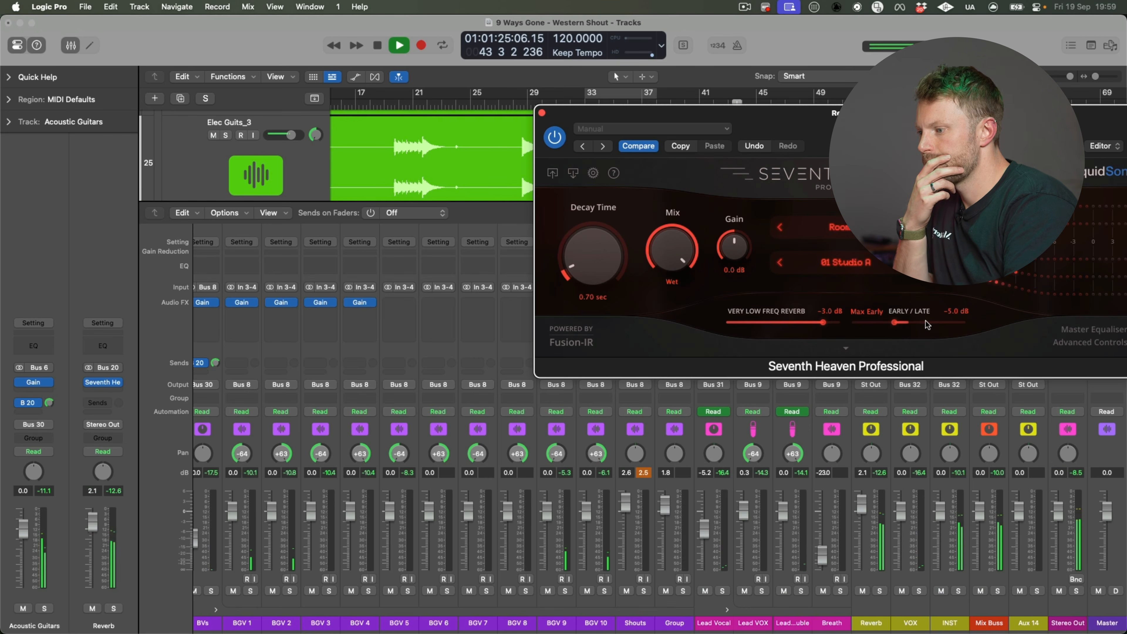
{"action": "left_click", "coordinate": [913, 262]}
{"action": "left_click_drag", "start_coordinate": [939, 262], "coordinate": [568, 262]}
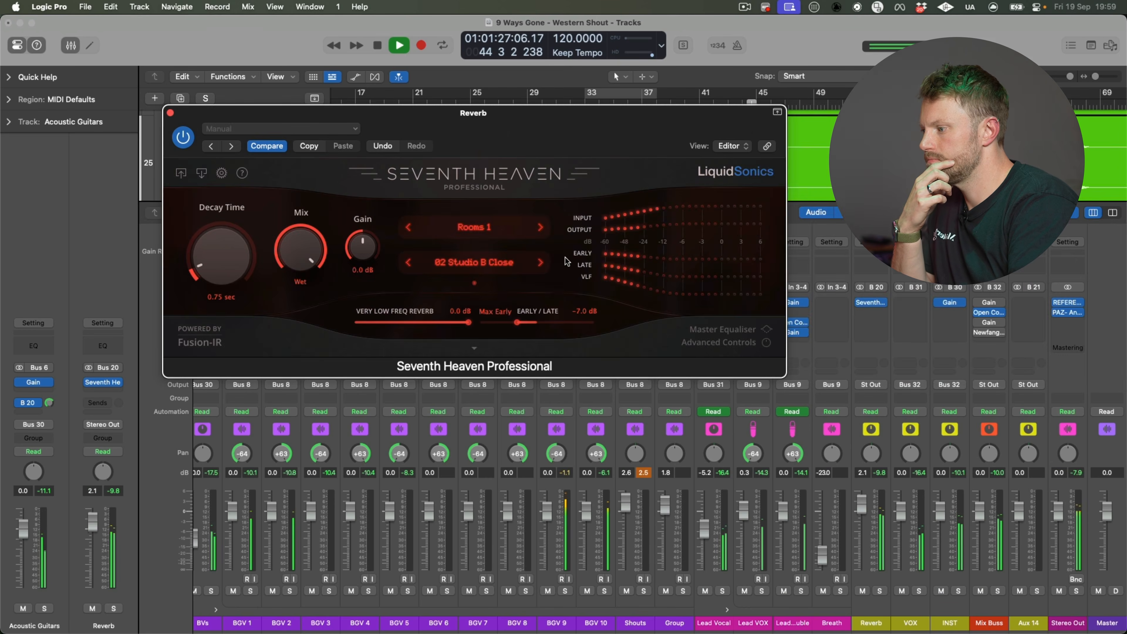
{"action": "left_click", "coordinate": [540, 262]}
Step: Audition the Chambers 1 and Halls 1 banks in Seventh Heaven and switch to the Rooms 2 bank
{"action": "left_click", "coordinate": [501, 235]}
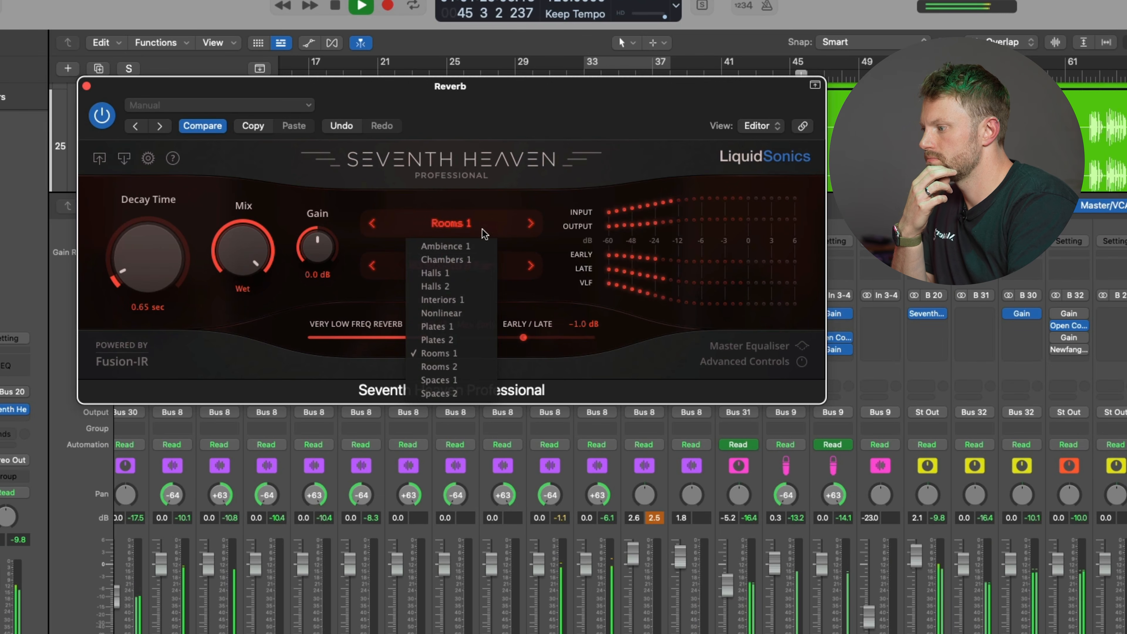
{"action": "left_click", "coordinate": [475, 259]}
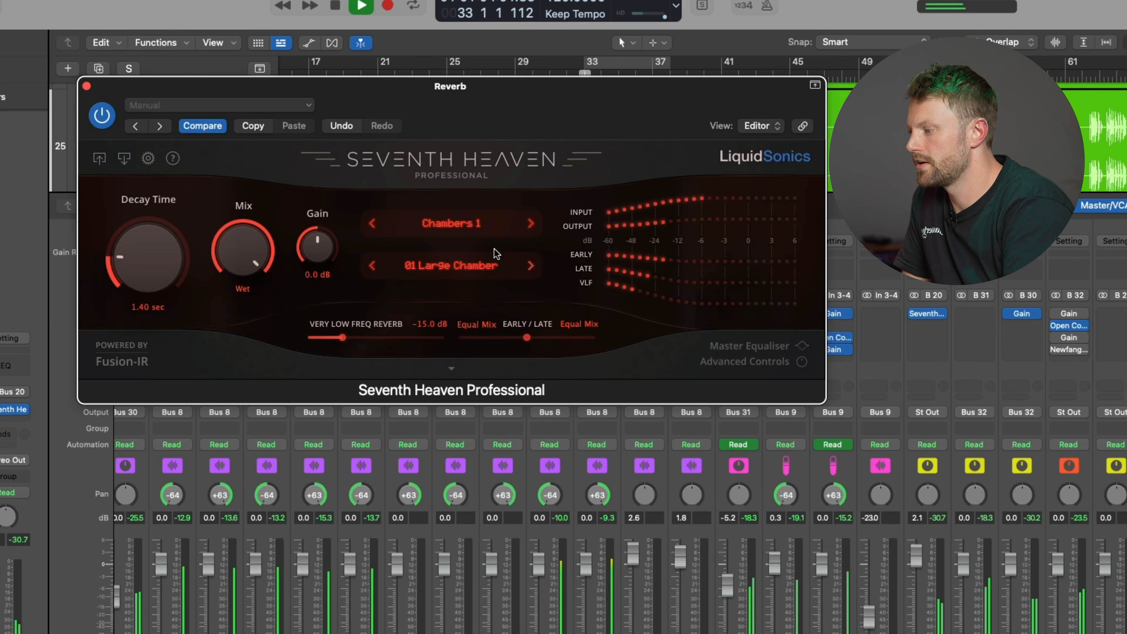
{"action": "left_click", "coordinate": [476, 228]}
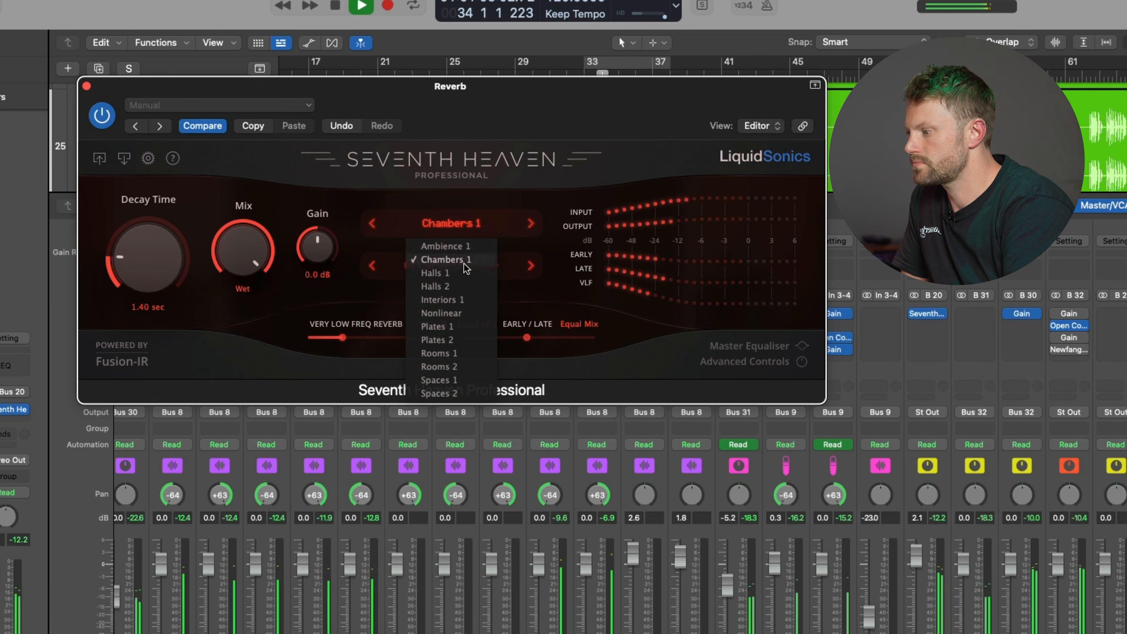
{"action": "left_click", "coordinate": [471, 272]}
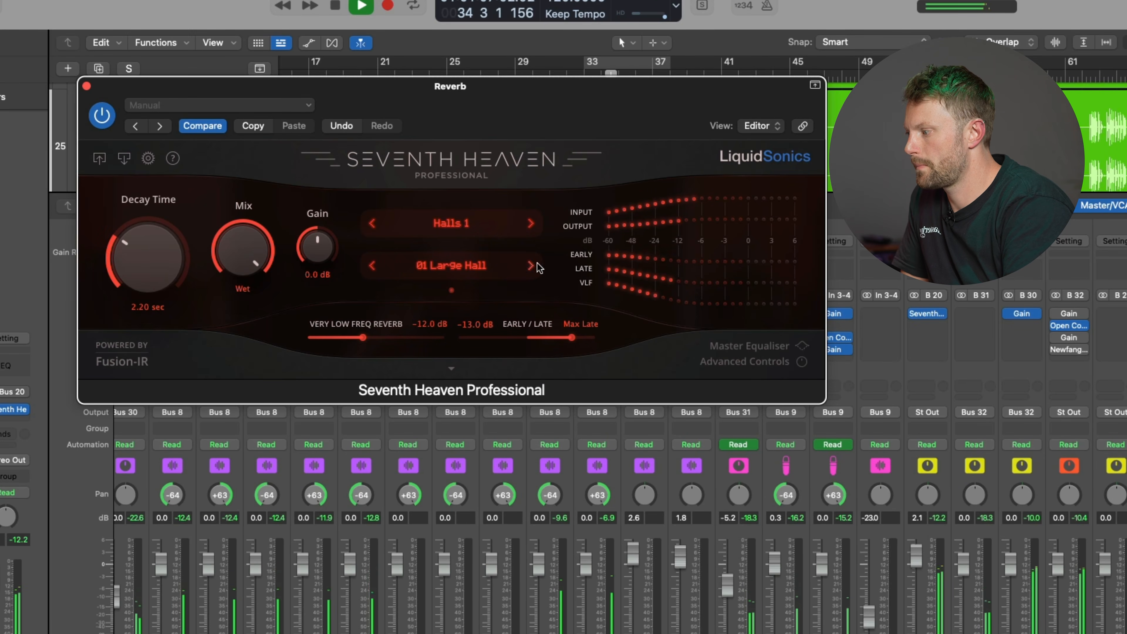
{"action": "left_click", "coordinate": [470, 222]}
{"action": "left_click", "coordinate": [449, 369]}
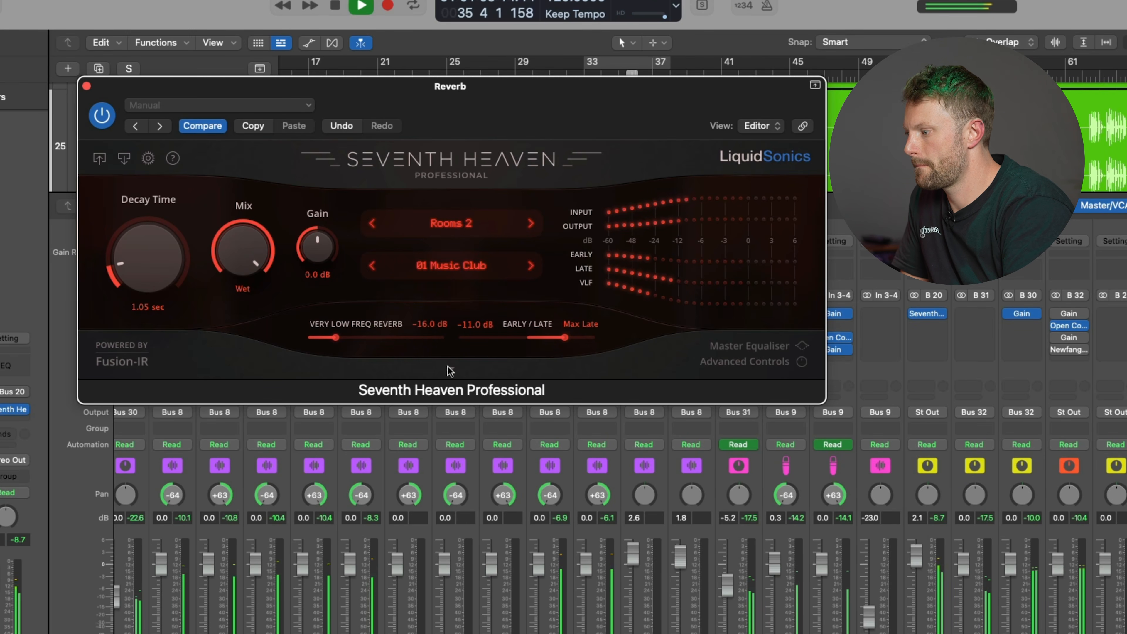
Step: Audition the 02 Large Room and 03 Med Room presets, stopping and restarting playback
{"action": "left_click", "coordinate": [531, 265]}
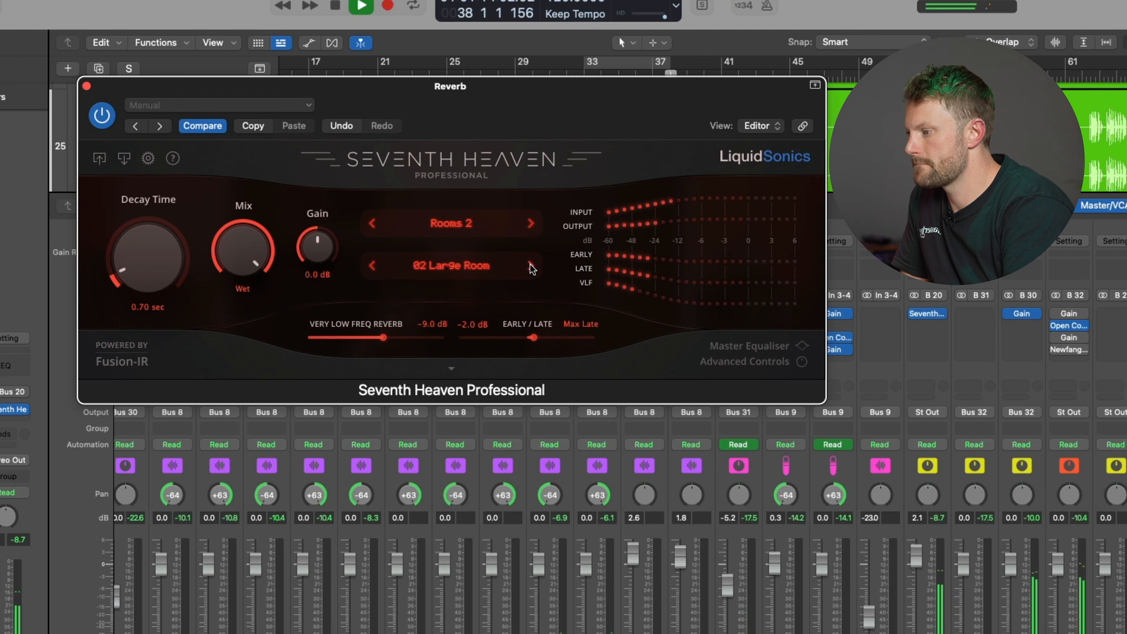
{"action": "key", "text": "space"}
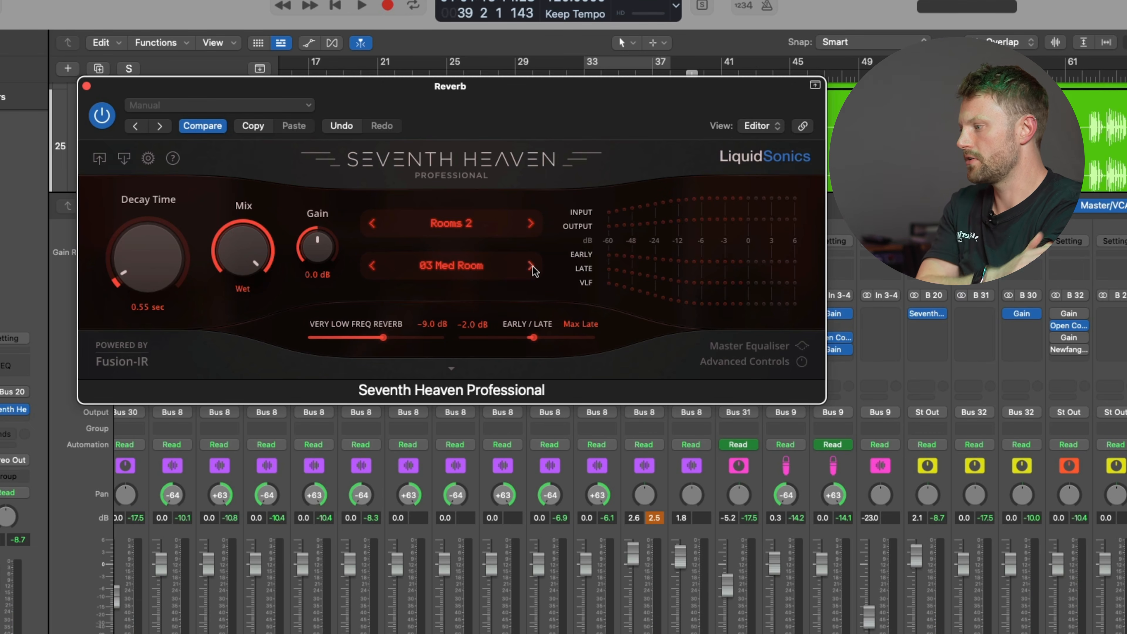
{"action": "left_click", "coordinate": [531, 266]}
{"action": "key", "text": "space"}
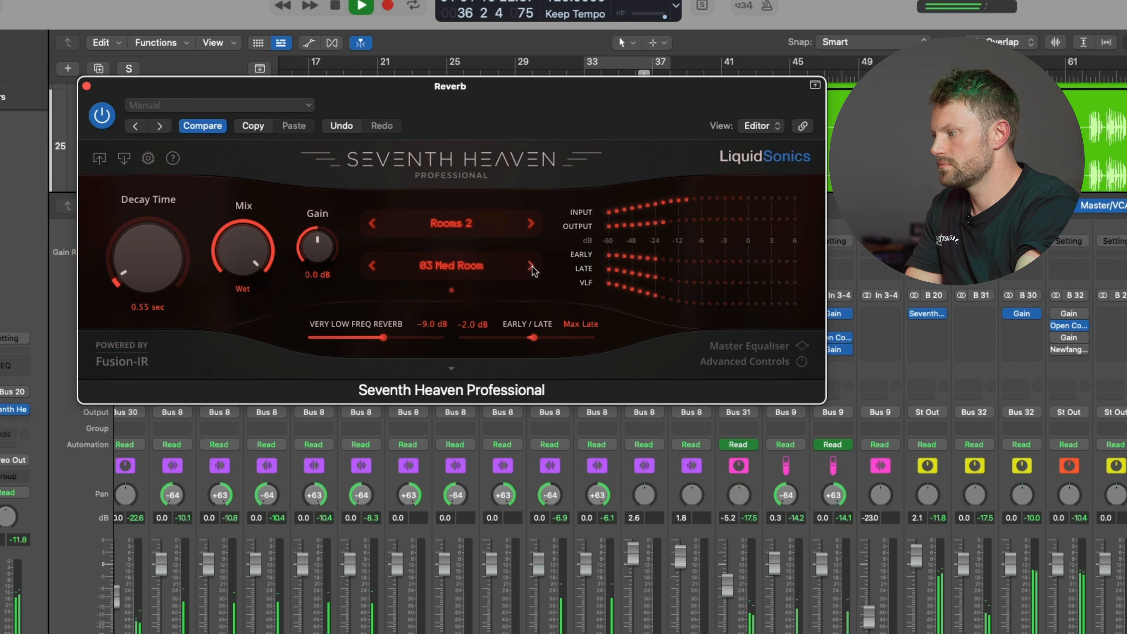
Step: Step through the Rooms 2 presets from 04 Small Room to 08 Small Chamber during playback
{"action": "left_click", "coordinate": [531, 266]}
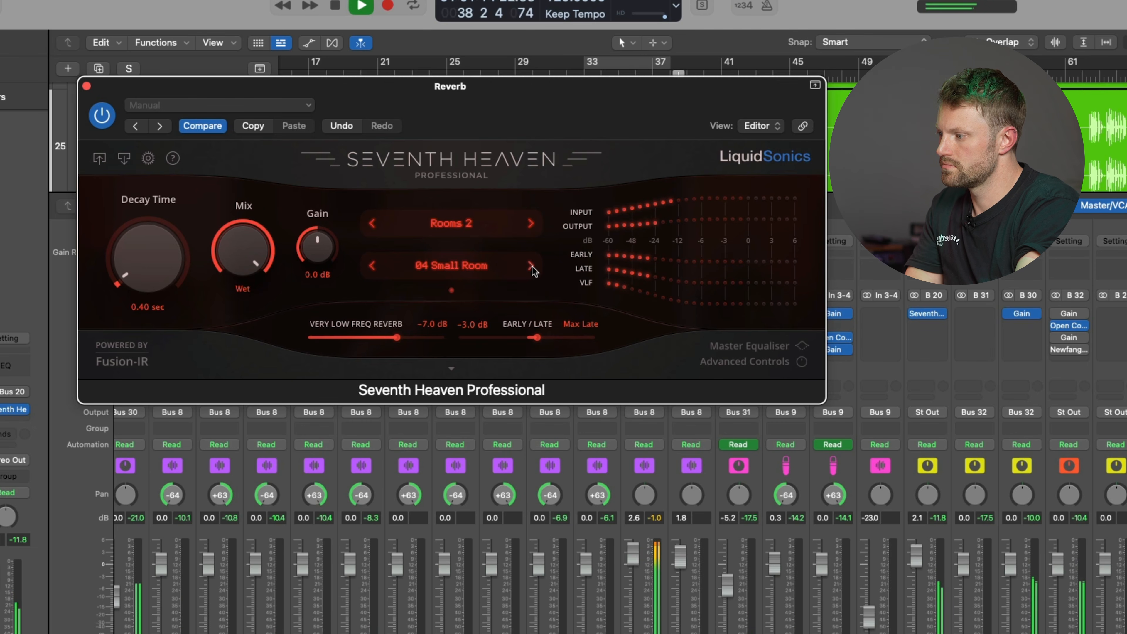
{"action": "left_click", "coordinate": [532, 268]}
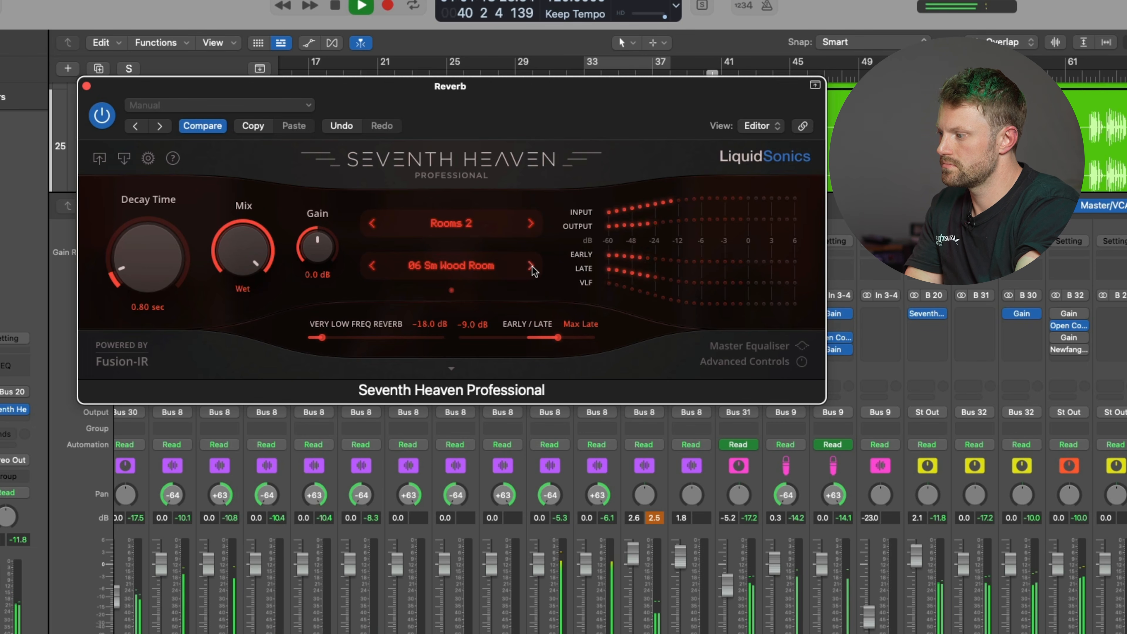
{"action": "left_click", "coordinate": [531, 267]}
{"action": "left_click", "coordinate": [373, 267]}
{"action": "left_click", "coordinate": [532, 268]}
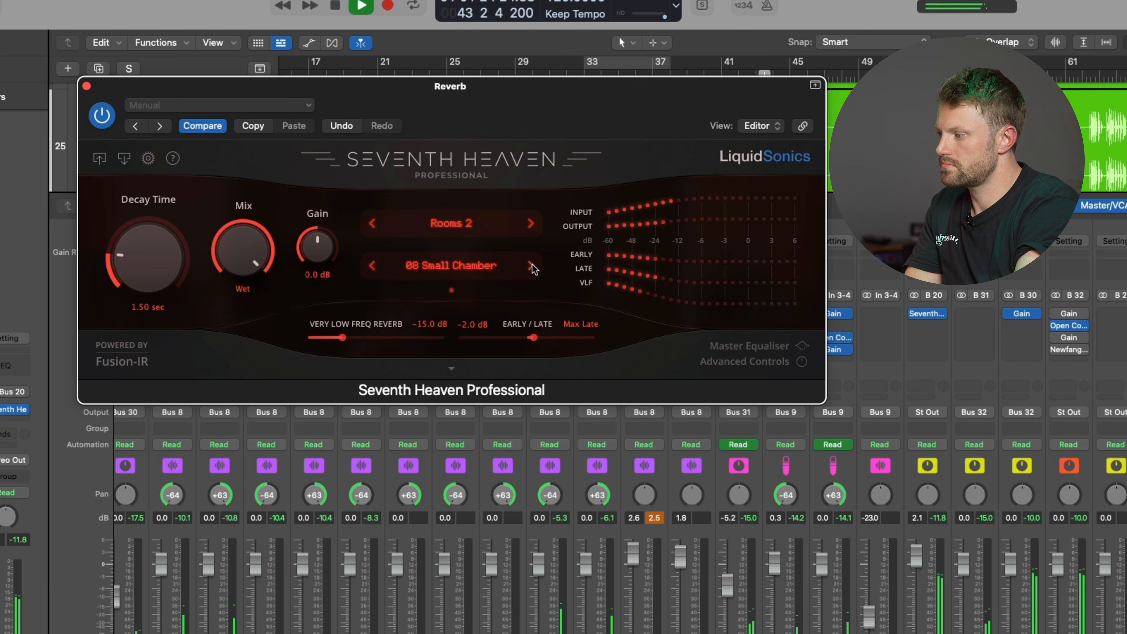
Step: Audition the Rooms 2 studio presets, including 13 Studio 2 and 15 Studio 4
{"action": "left_click", "coordinate": [469, 272]}
{"action": "left_click", "coordinate": [456, 440]}
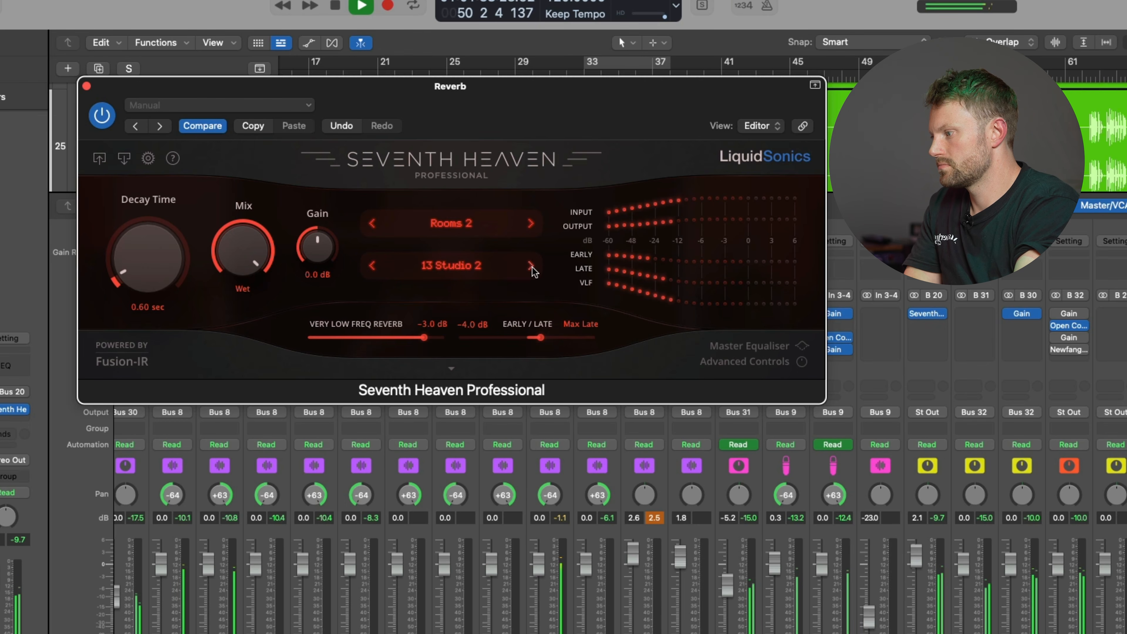
{"action": "left_click", "coordinate": [449, 269]}
{"action": "left_click", "coordinate": [443, 465]}
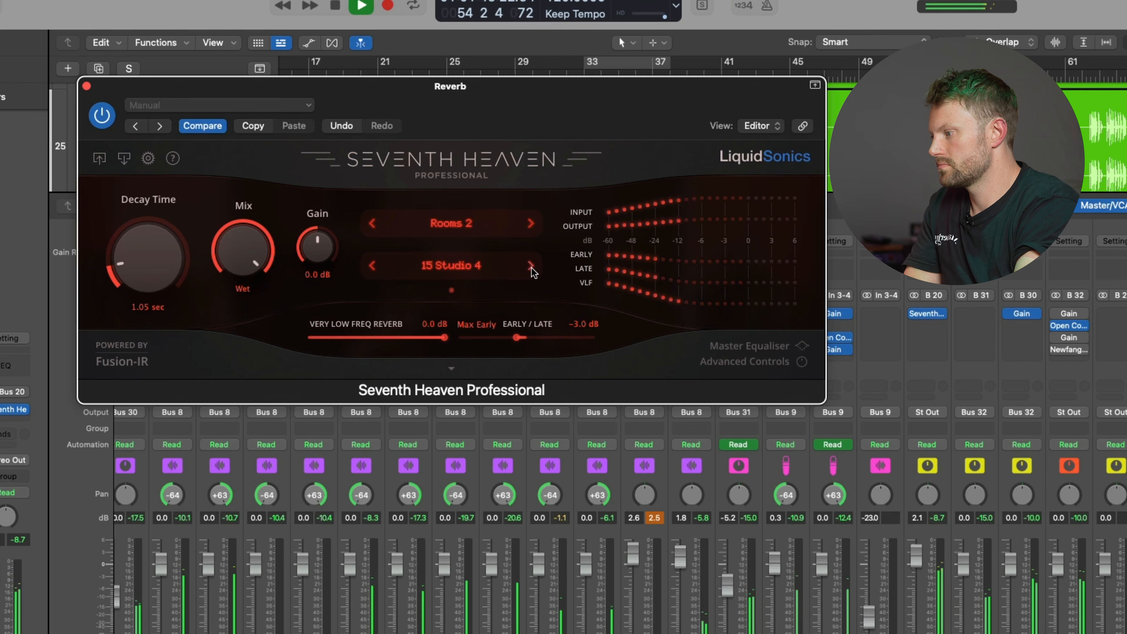
Step: Audition the Rooms 2 presets 20 Vocal Chamber and 21 Wide Room, comparing the reverb against bypass
{"action": "left_click", "coordinate": [498, 271]}
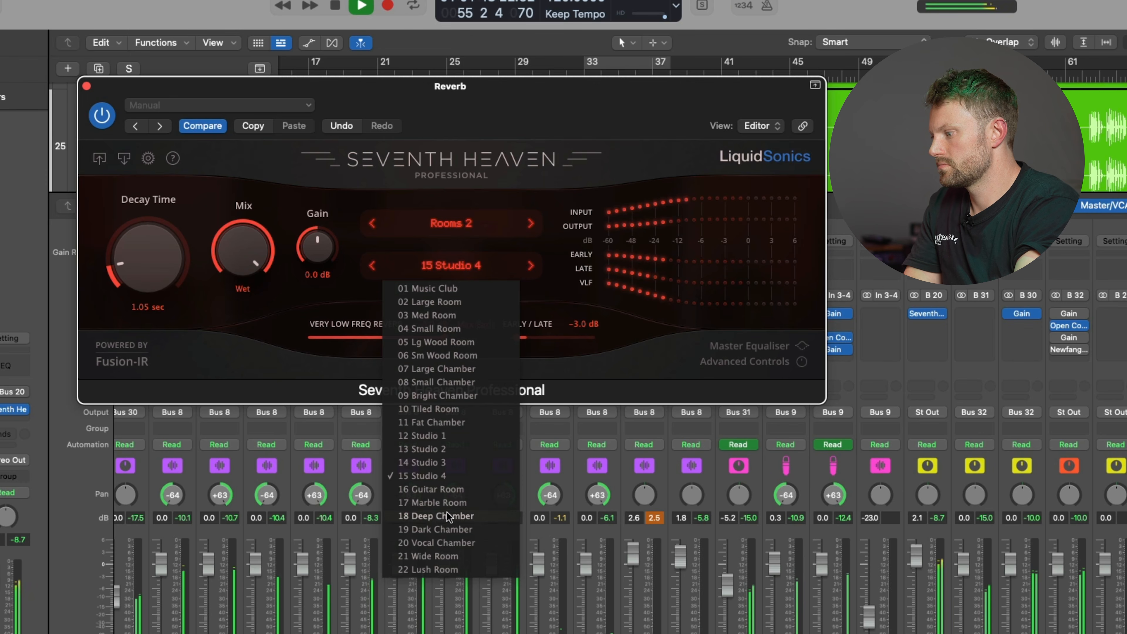
{"action": "left_click", "coordinate": [460, 546]}
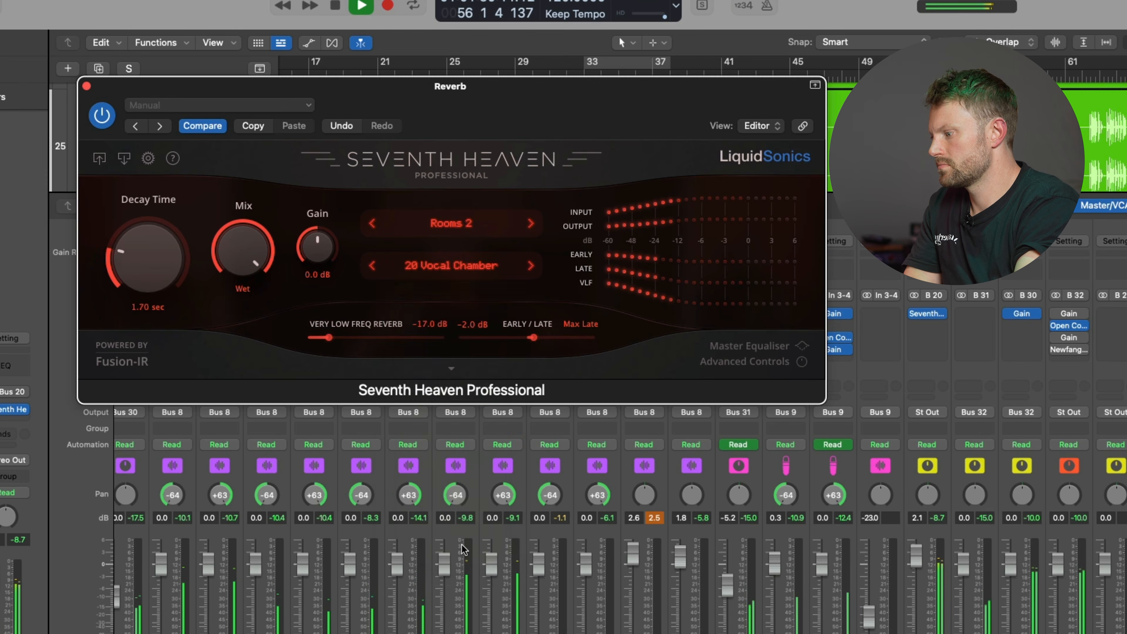
{"action": "left_click", "coordinate": [484, 278]}
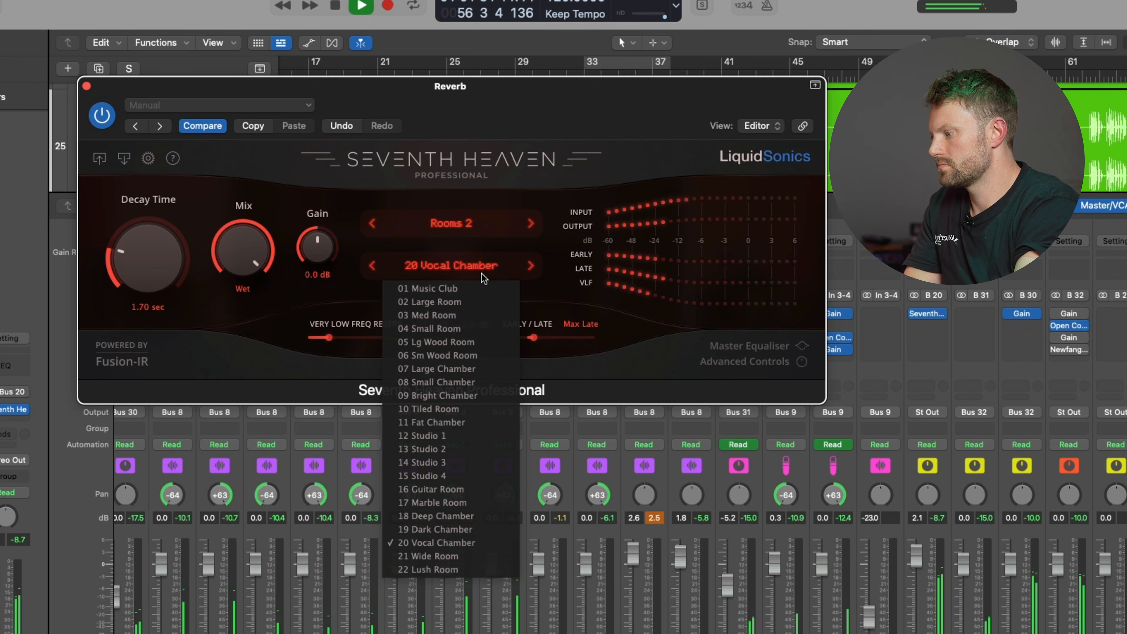
{"action": "left_click", "coordinate": [453, 558]}
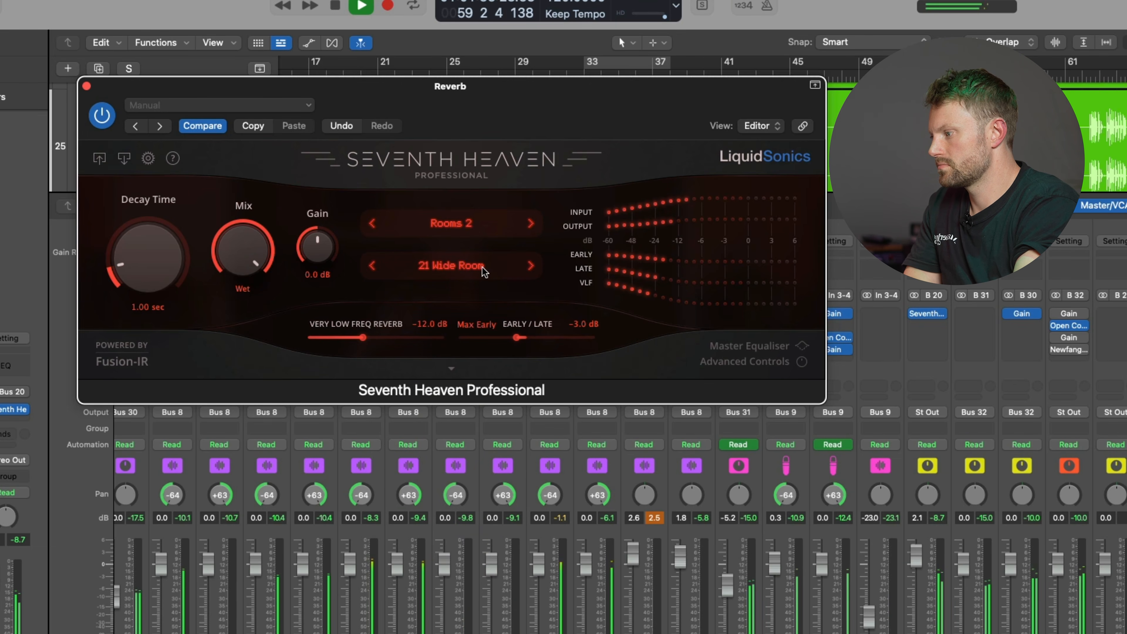
{"action": "left_click", "coordinate": [103, 116]}
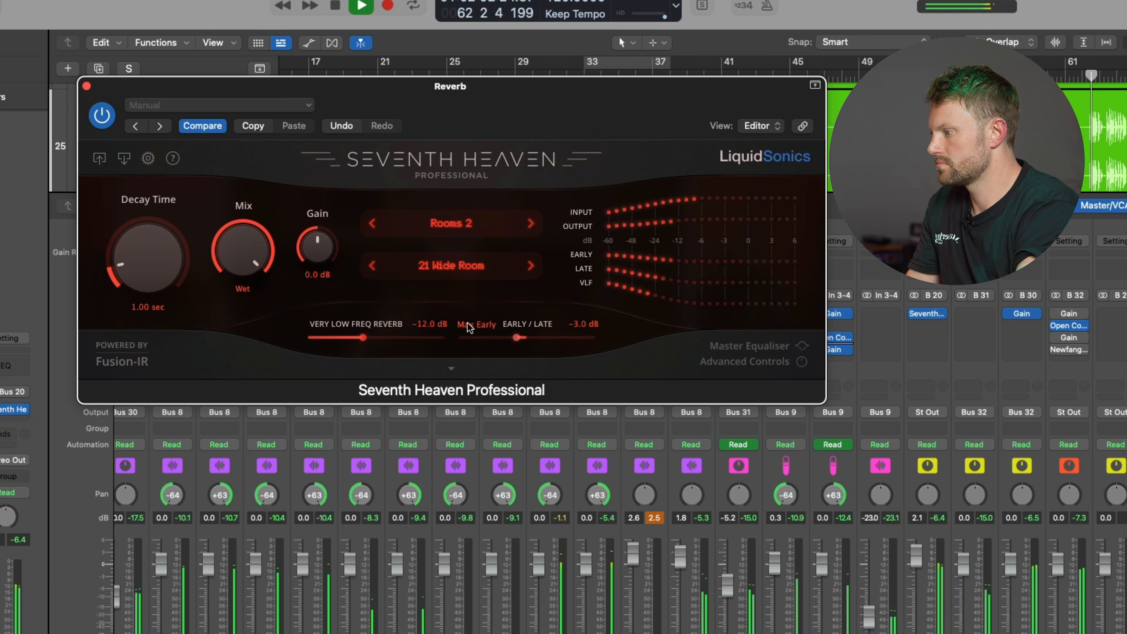
Step: Audition the 02 Large Room and 03 Med Room presets and stop playback
{"action": "left_click", "coordinate": [451, 265]}
{"action": "left_click", "coordinate": [435, 230]}
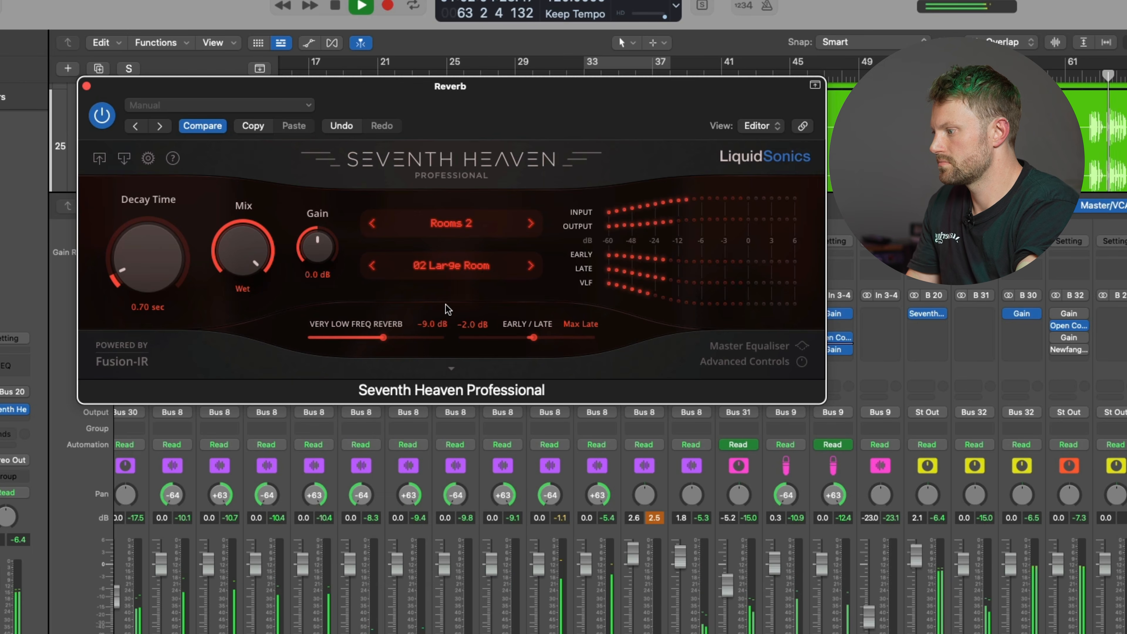
{"action": "left_click", "coordinate": [483, 267]}
{"action": "left_click", "coordinate": [455, 318]}
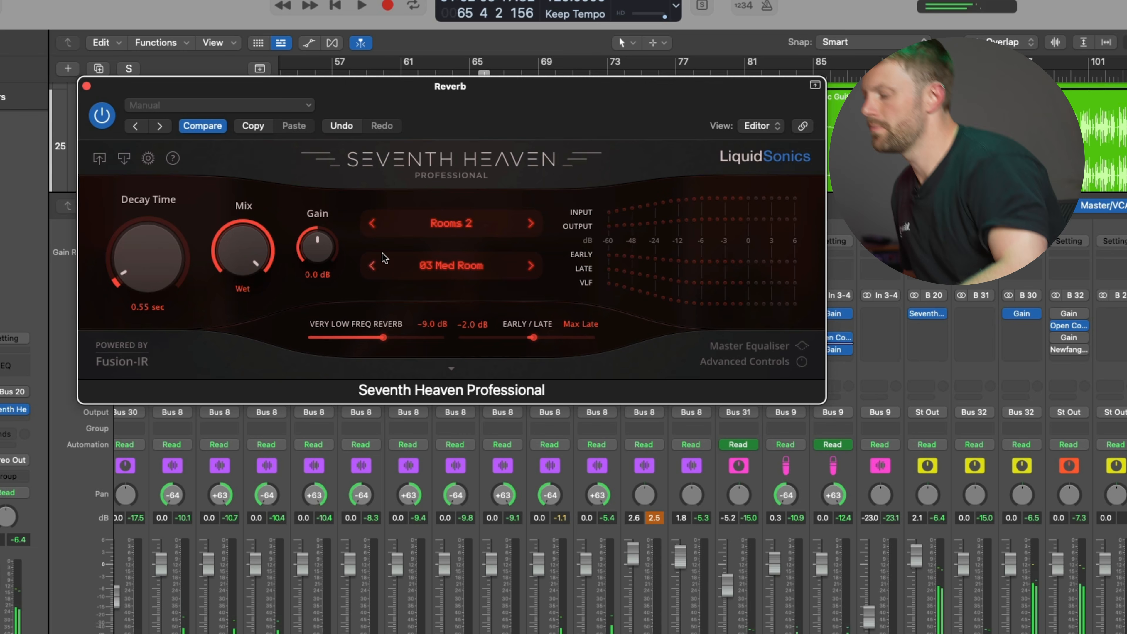
{"action": "left_click", "coordinate": [446, 272]}
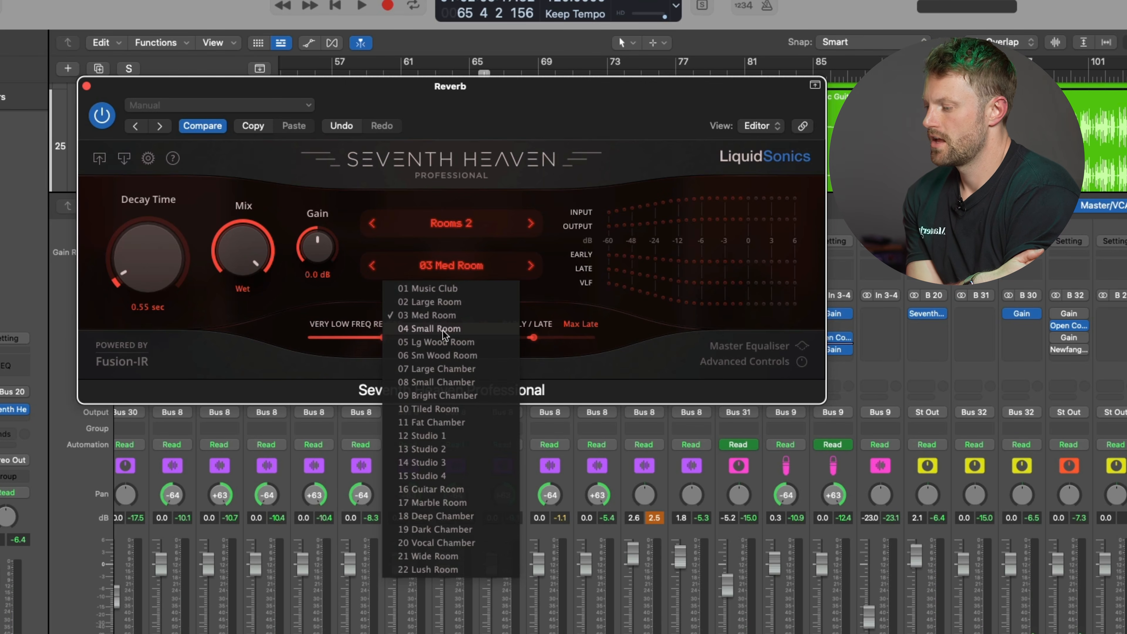
{"action": "left_click", "coordinate": [531, 129]}
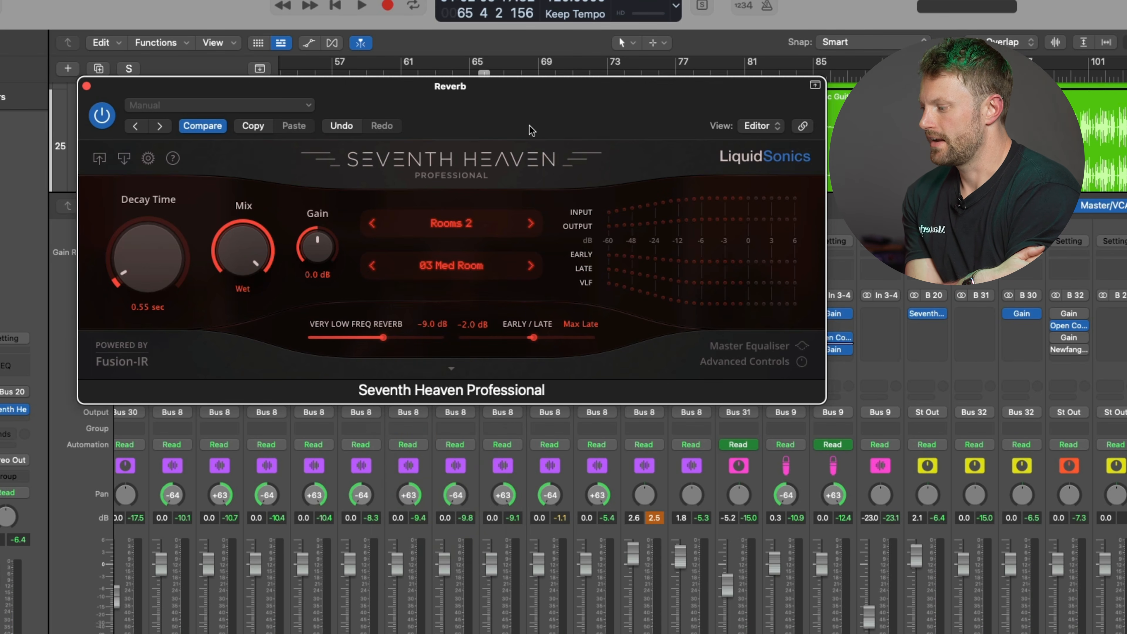
Step: Try the 04 Small Room preset, settle on 03 Med Room, restart playback and close the reverb window
{"action": "left_click", "coordinate": [475, 277]}
{"action": "left_click", "coordinate": [460, 331]}
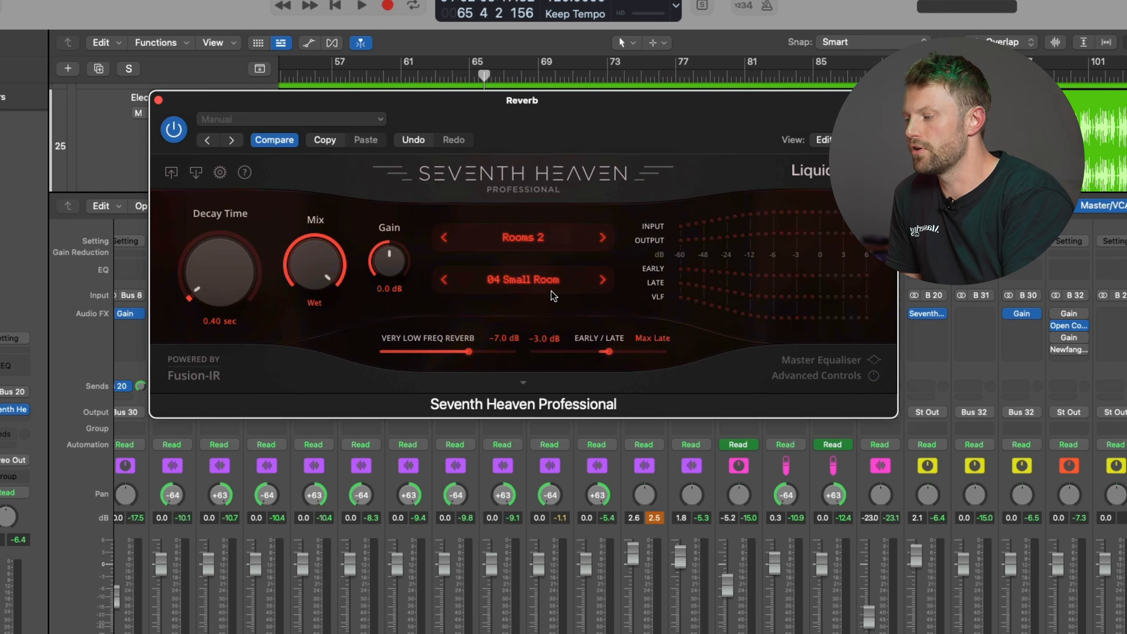
{"action": "left_click", "coordinate": [523, 280]}
{"action": "left_click", "coordinate": [534, 337]}
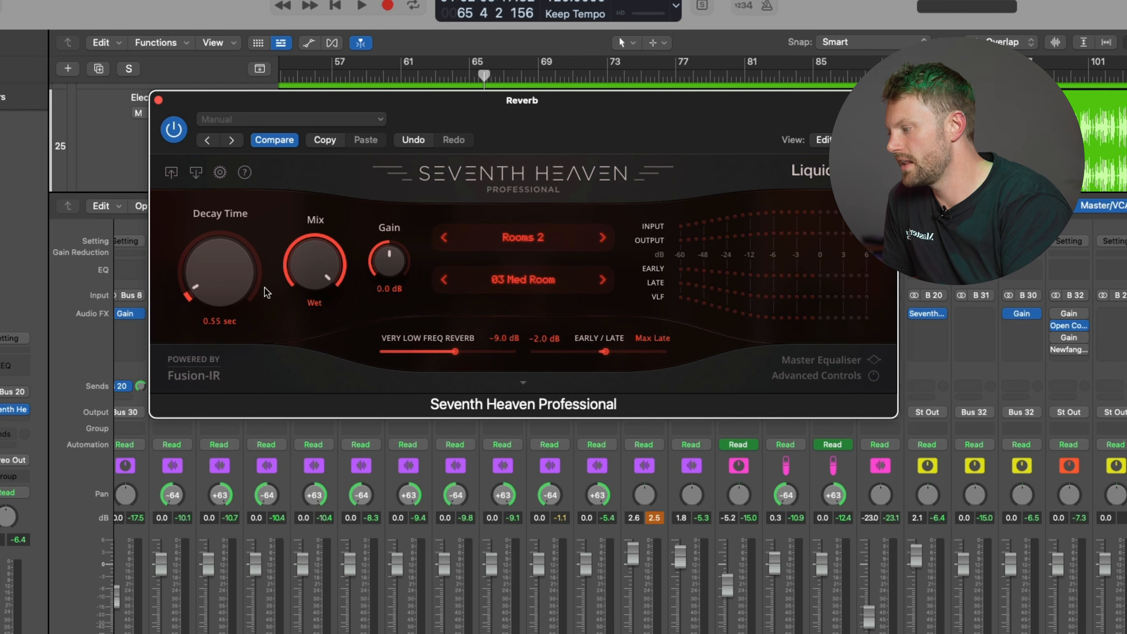
{"action": "key", "text": "space"}
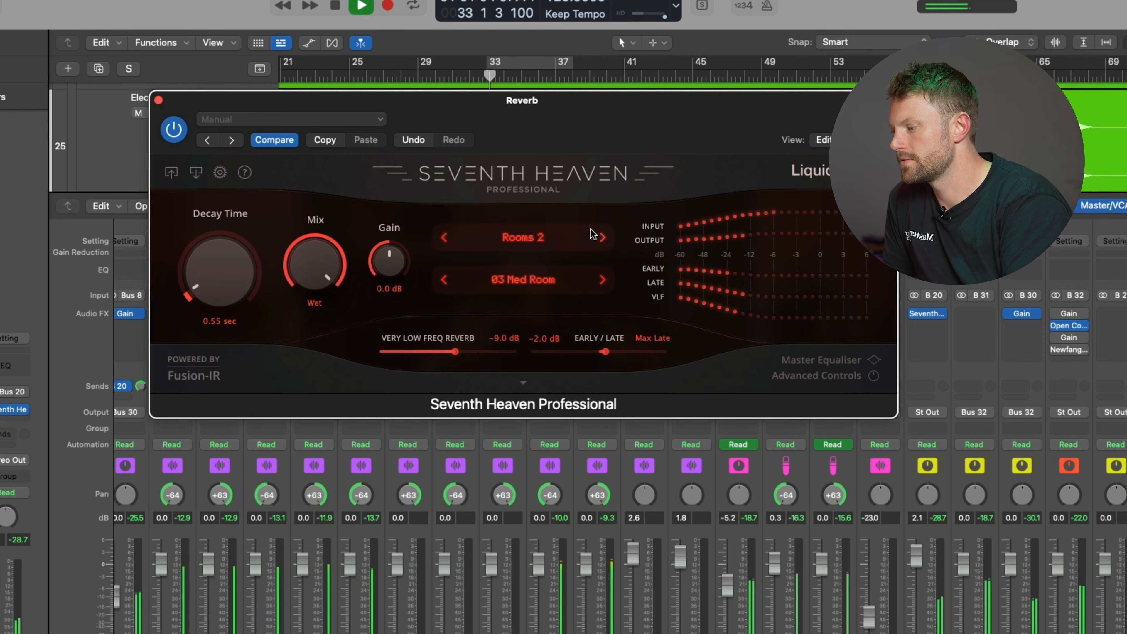
{"action": "left_click", "coordinate": [158, 100]}
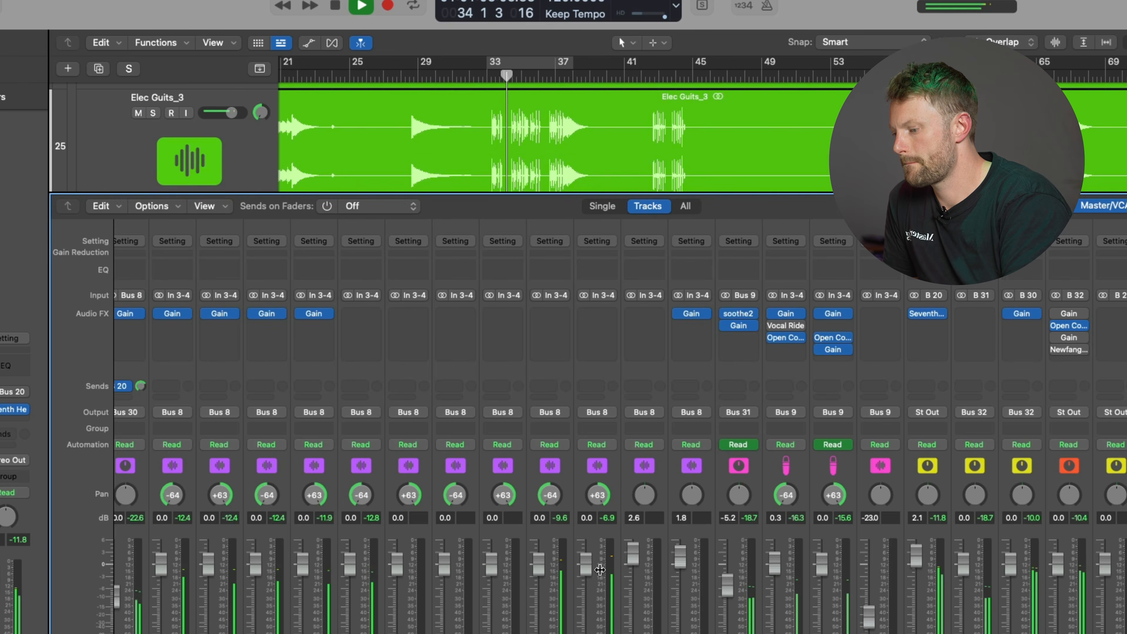
Step: Add a Bus 20 reverb send to the Electric Guitars group channel during playback
{"action": "scroll", "coordinate": [602, 572], "scroll_direction": "left", "scroll_amount": 10}
{"action": "scroll", "coordinate": [602, 573], "scroll_direction": "right", "scroll_amount": 2}
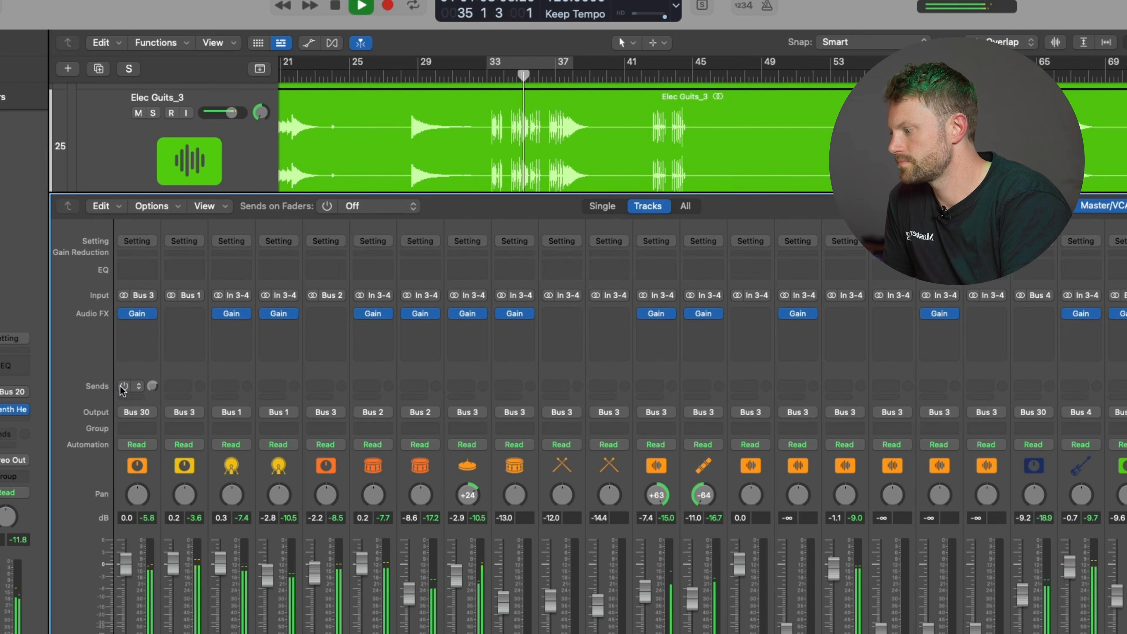
{"action": "scroll", "coordinate": [490, 410], "scroll_direction": "right", "scroll_amount": 10}
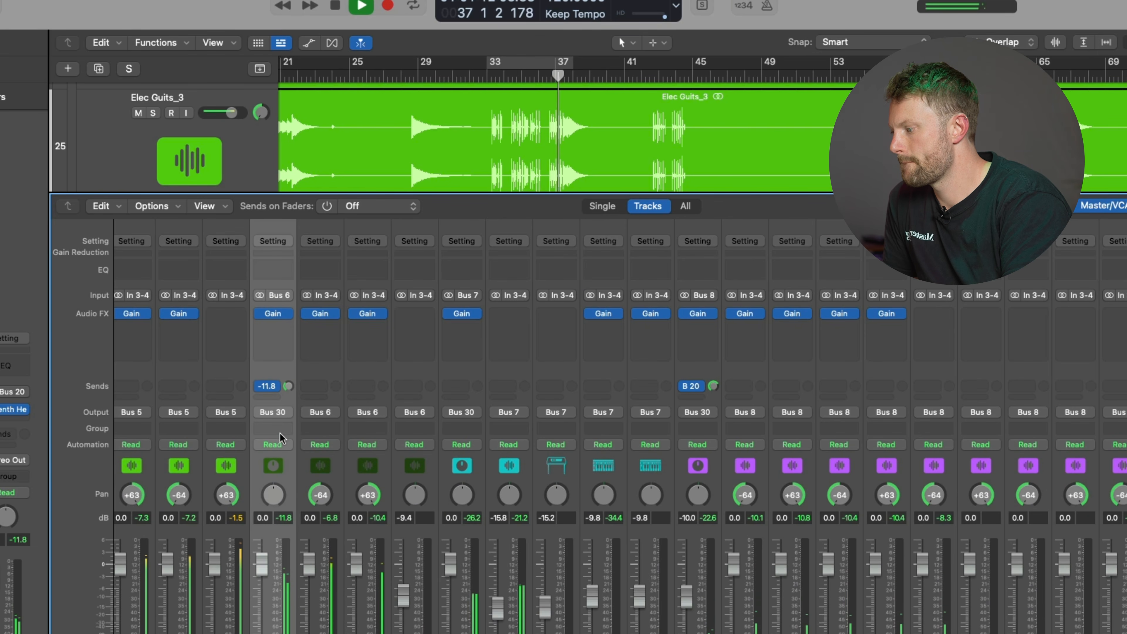
{"action": "scroll", "coordinate": [478, 533], "scroll_direction": "left", "scroll_amount": 7}
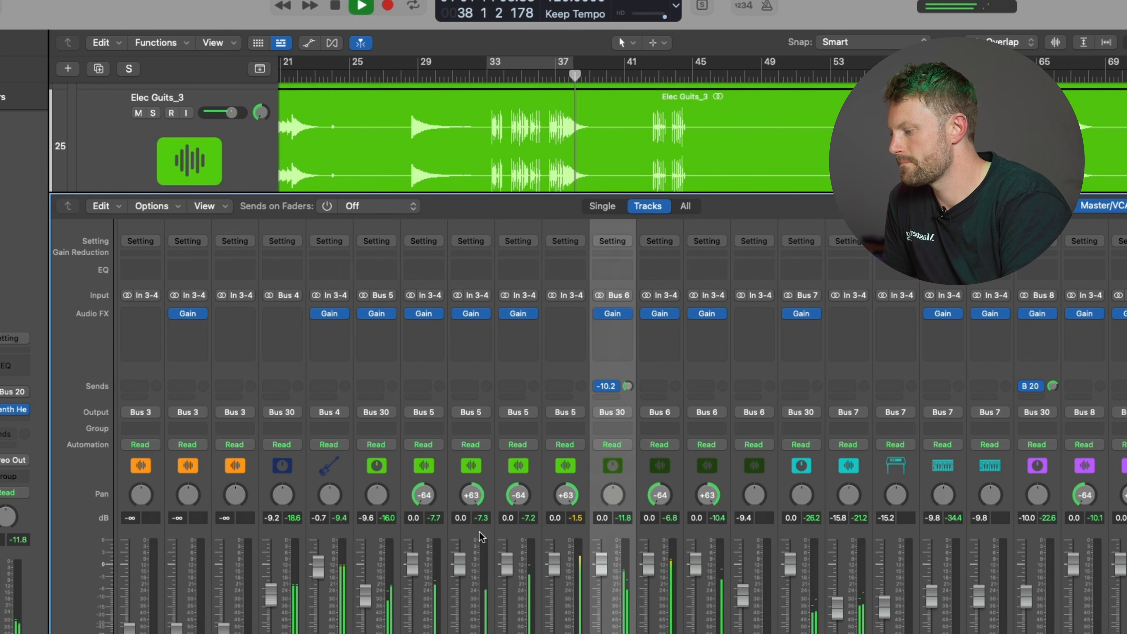
{"action": "left_click", "coordinate": [368, 385]}
{"action": "mouse_move", "coordinate": [393, 506]}
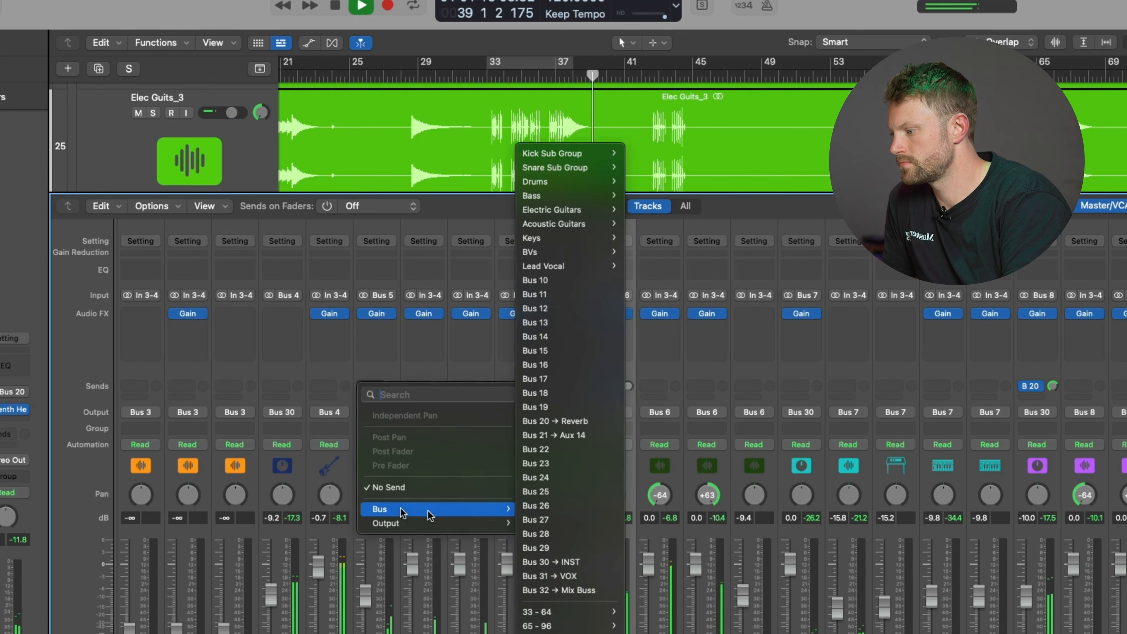
{"action": "left_click", "coordinate": [577, 143]}
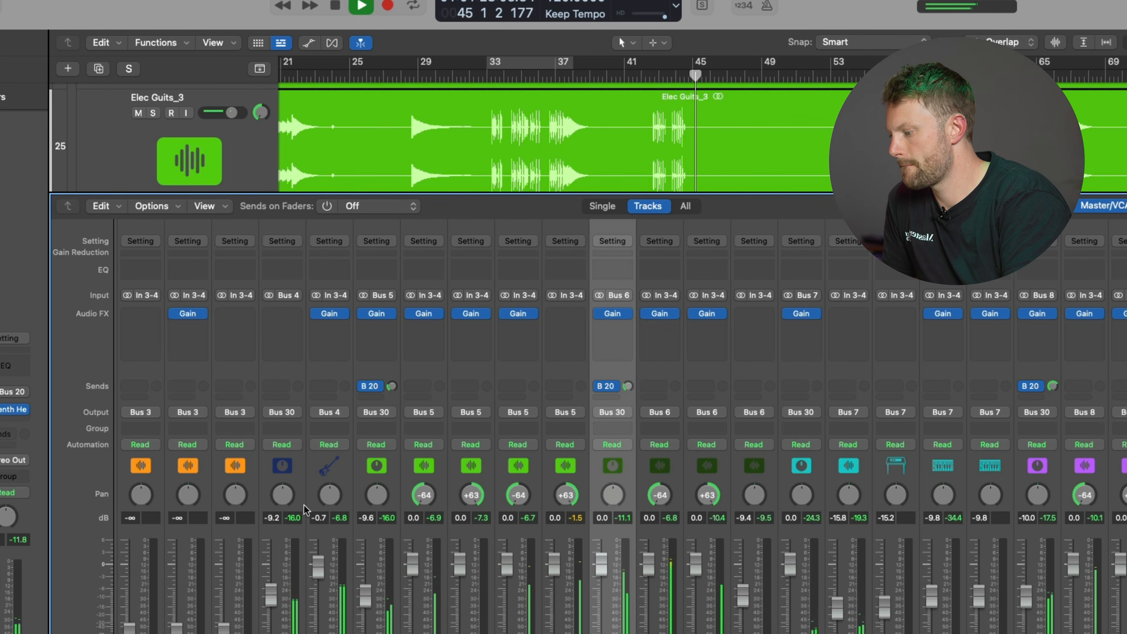
Step: Set the Drums group's Bus 20 reverb send to -18.1 dB and compare it on and off during playback
{"action": "scroll", "coordinate": [305, 509], "scroll_direction": "left", "scroll_amount": 10}
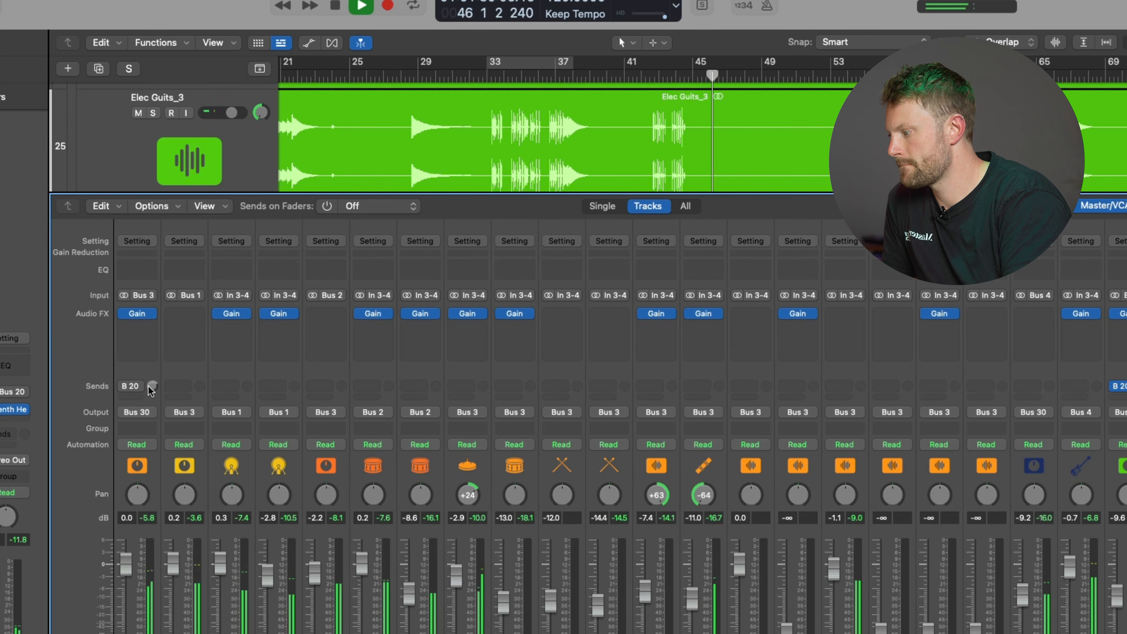
{"action": "left_click_drag", "start_coordinate": [152, 386], "coordinate": [147, 447]}
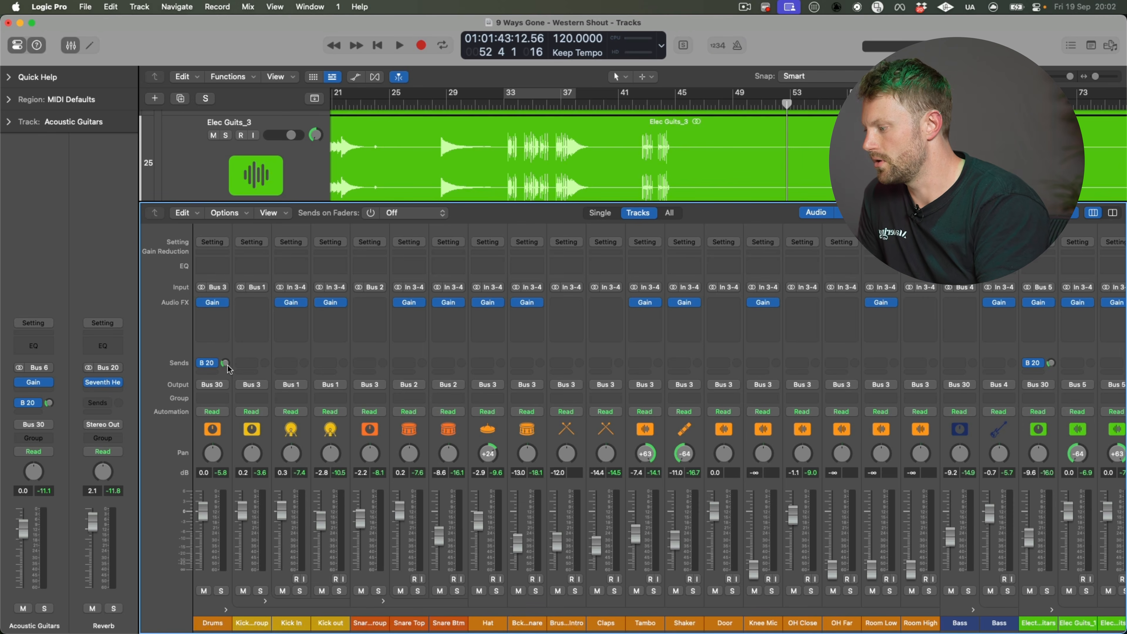
{"action": "key", "text": "space"}
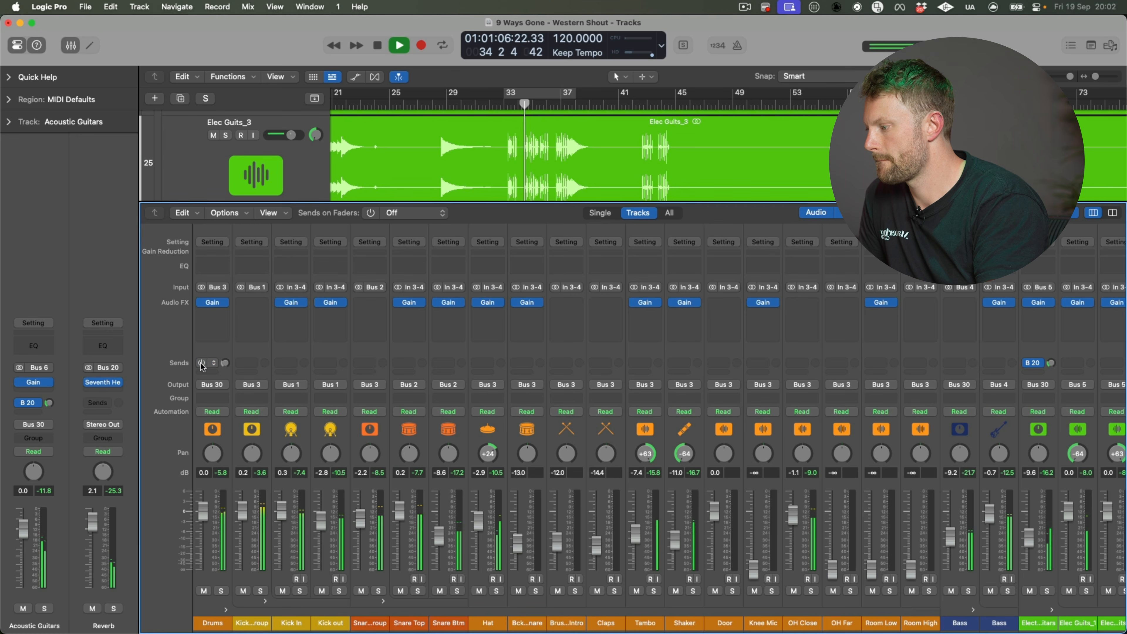
{"action": "left_click", "coordinate": [228, 366]}
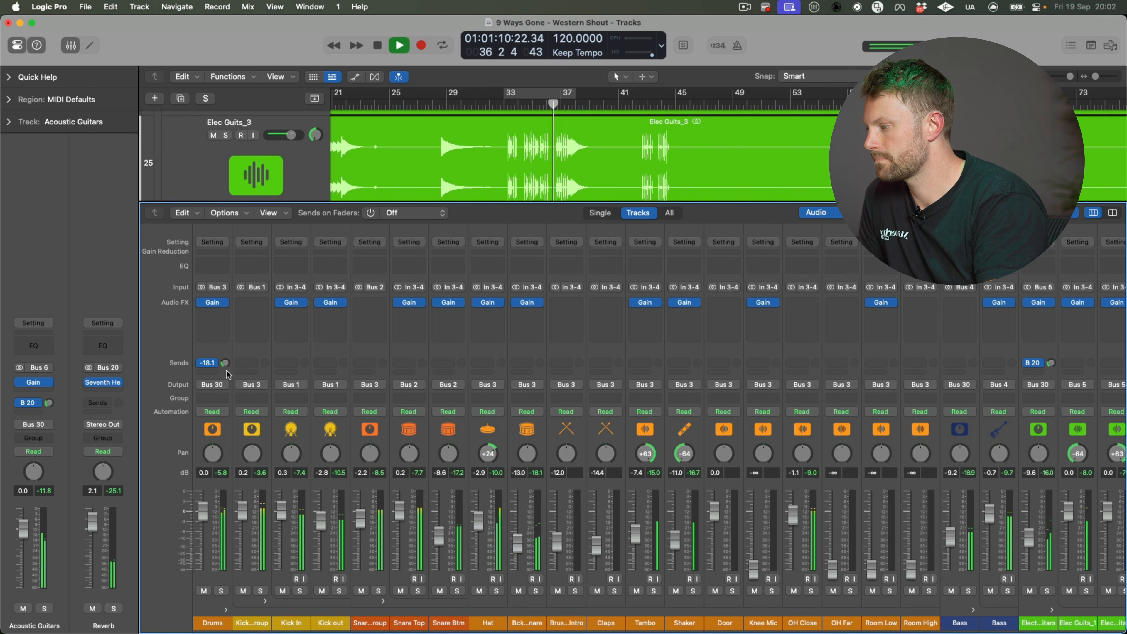
{"action": "mouse_move", "coordinate": [199, 367]}
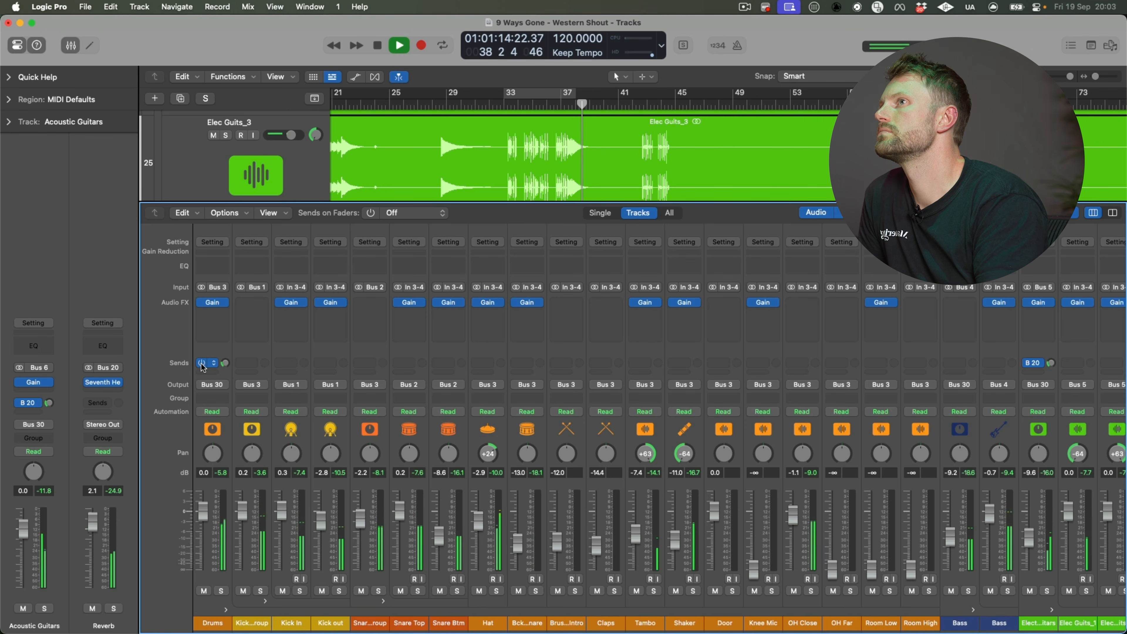
Step: Add a Bus 20 → Reverb send to the Keys group channel and adjust its level
{"action": "scroll", "coordinate": [588, 440], "scroll_direction": "right", "scroll_amount": 15}
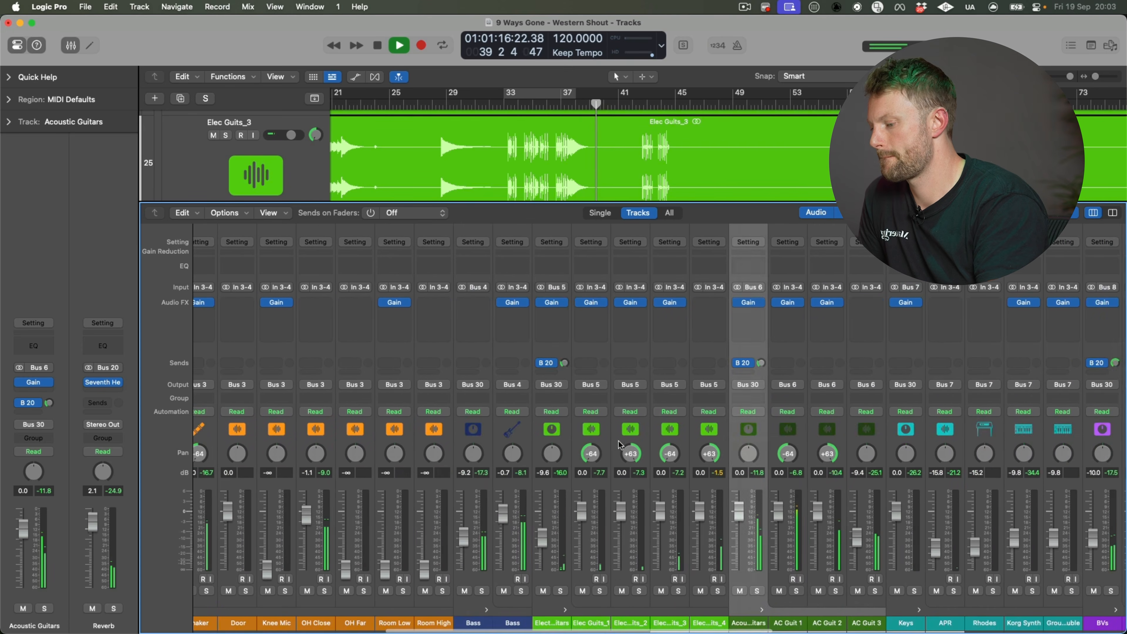
{"action": "scroll", "coordinate": [670, 451], "scroll_direction": "right", "scroll_amount": 4}
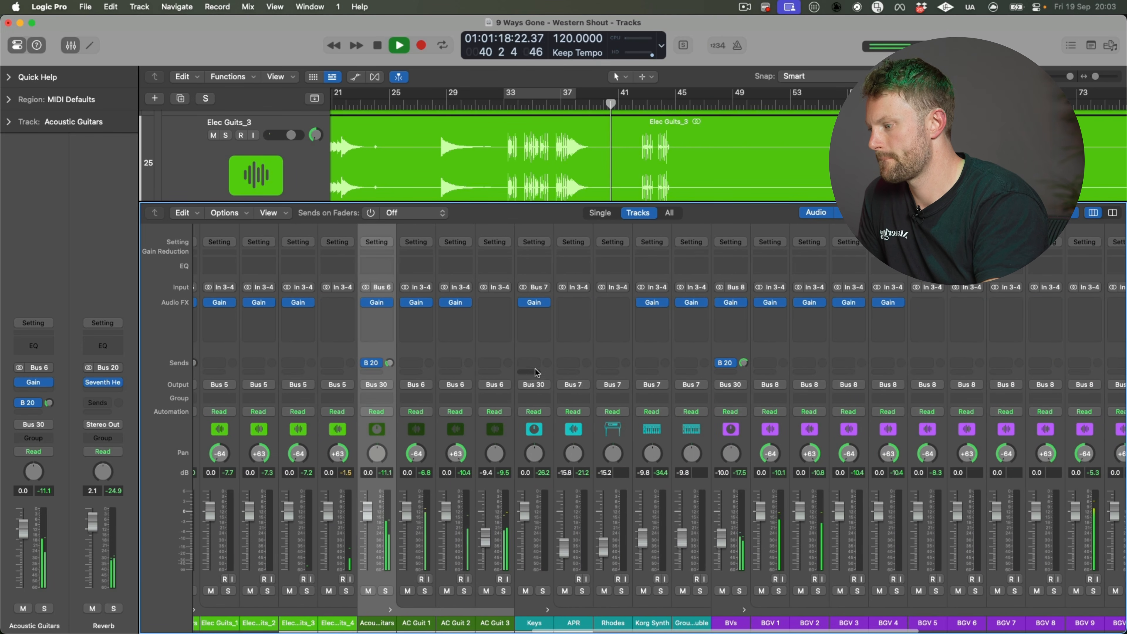
{"action": "left_click", "coordinate": [530, 365]}
{"action": "mouse_move", "coordinate": [586, 465]}
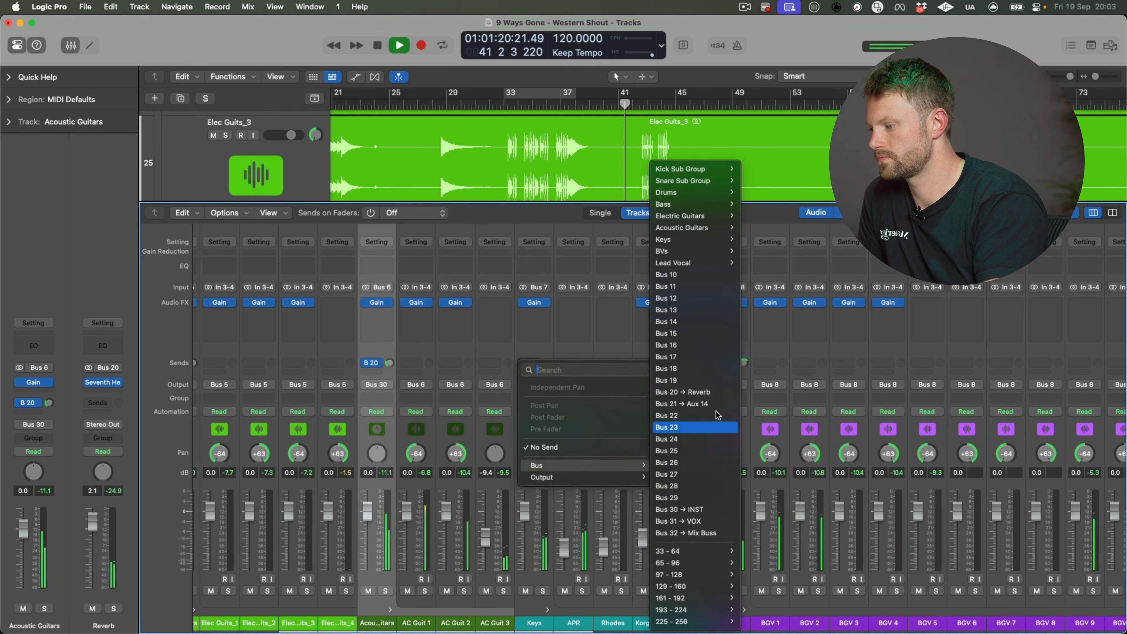
{"action": "left_click", "coordinate": [701, 392]}
{"action": "left_click_drag", "start_coordinate": [552, 297], "coordinate": [545, 327]}
Step: Zoom out the arrangement, cycle playback in the song's final section and bring the mixer back into view
{"action": "scroll", "coordinate": [653, 412], "scroll_direction": "left", "scroll_amount": 5}
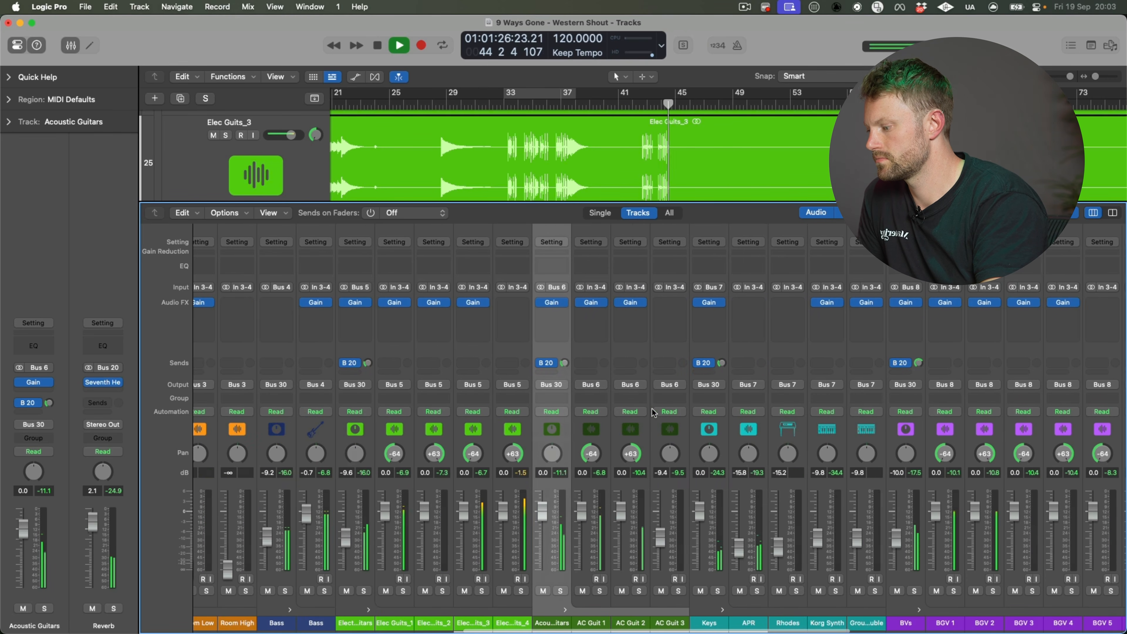
{"action": "key", "text": "x"}
{"action": "key", "text": "super+Left"}
{"action": "key", "text": "super+Left"}
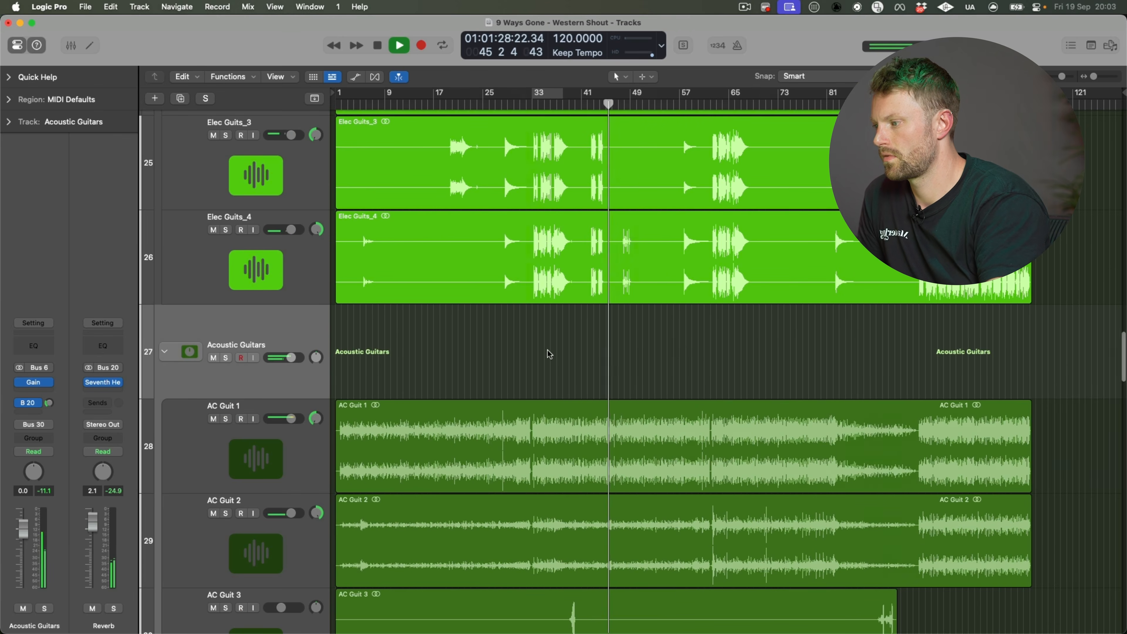
{"action": "scroll", "coordinate": [769, 185], "scroll_direction": "up", "scroll_amount": 15}
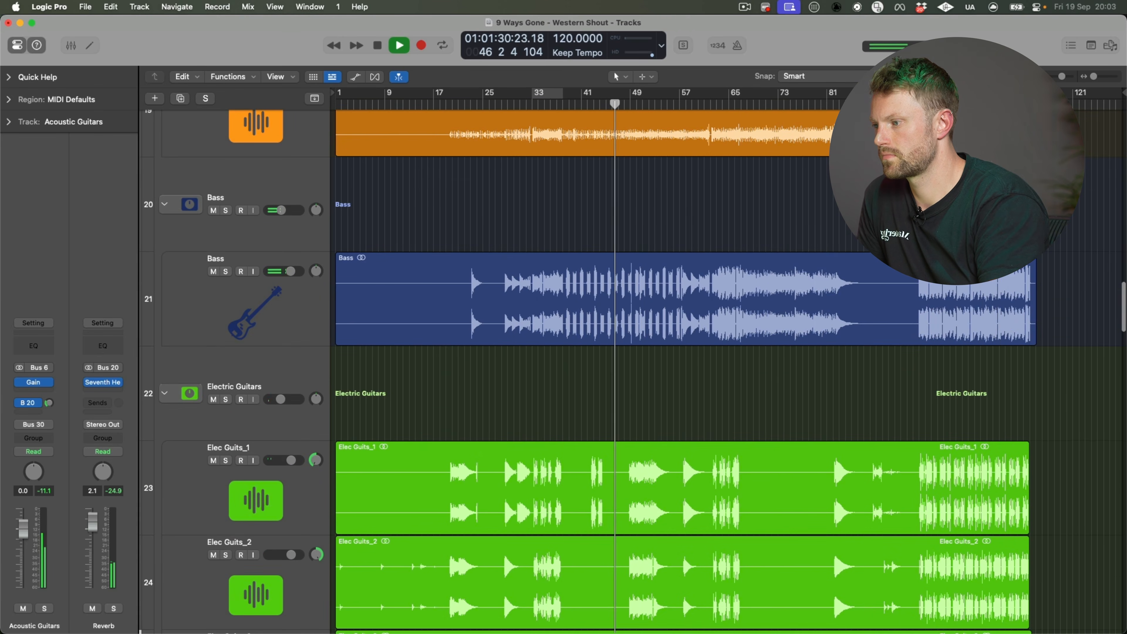
{"action": "key", "text": "c"}
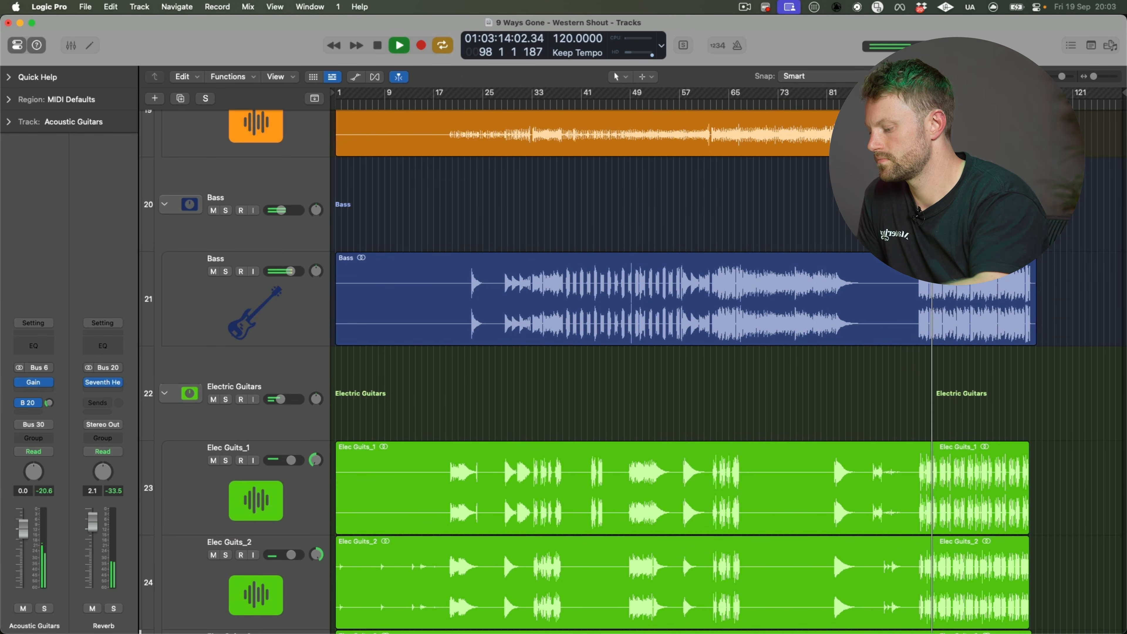
{"action": "key", "text": "x"}
{"action": "scroll", "coordinate": [409, 613], "scroll_direction": "right", "scroll_amount": 5}
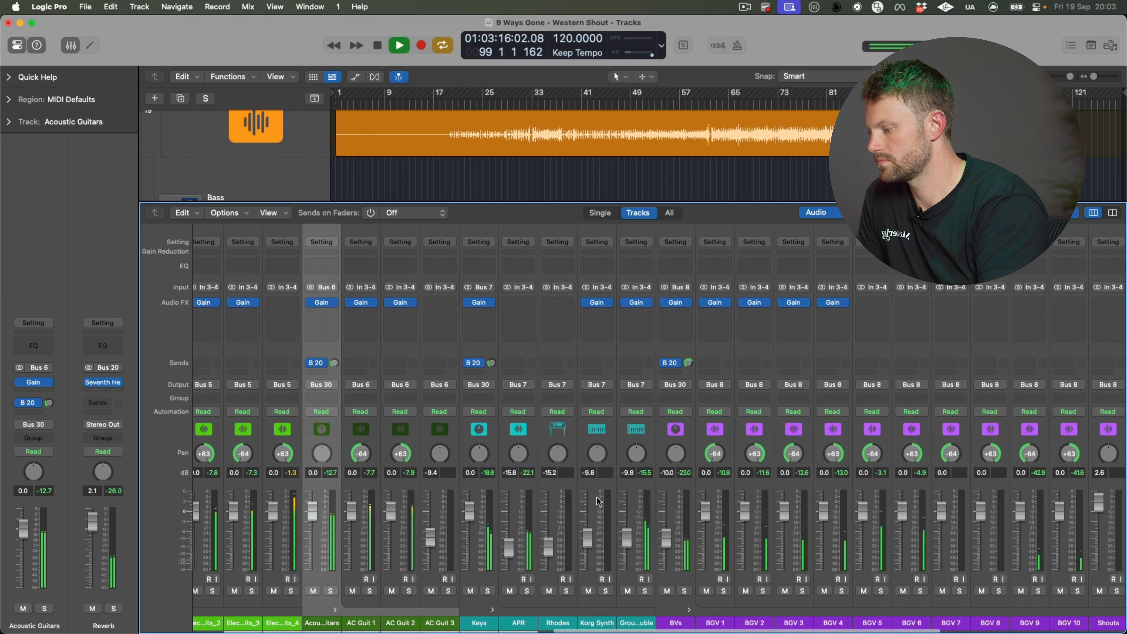
Step: Solo the Acoustic Guitars and Keys groups in turn to check each one's reverb send, clearing both solos
{"action": "left_click", "coordinate": [393, 591]}
{"action": "left_click", "coordinate": [374, 363]}
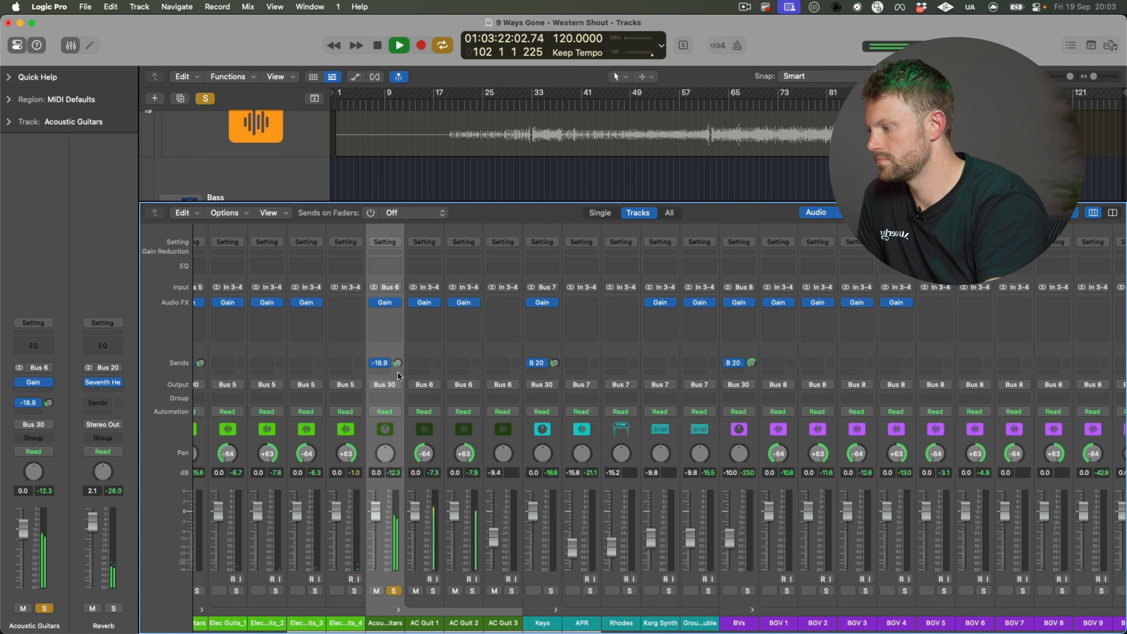
{"action": "left_click", "coordinate": [394, 591]}
{"action": "left_click", "coordinate": [551, 590]}
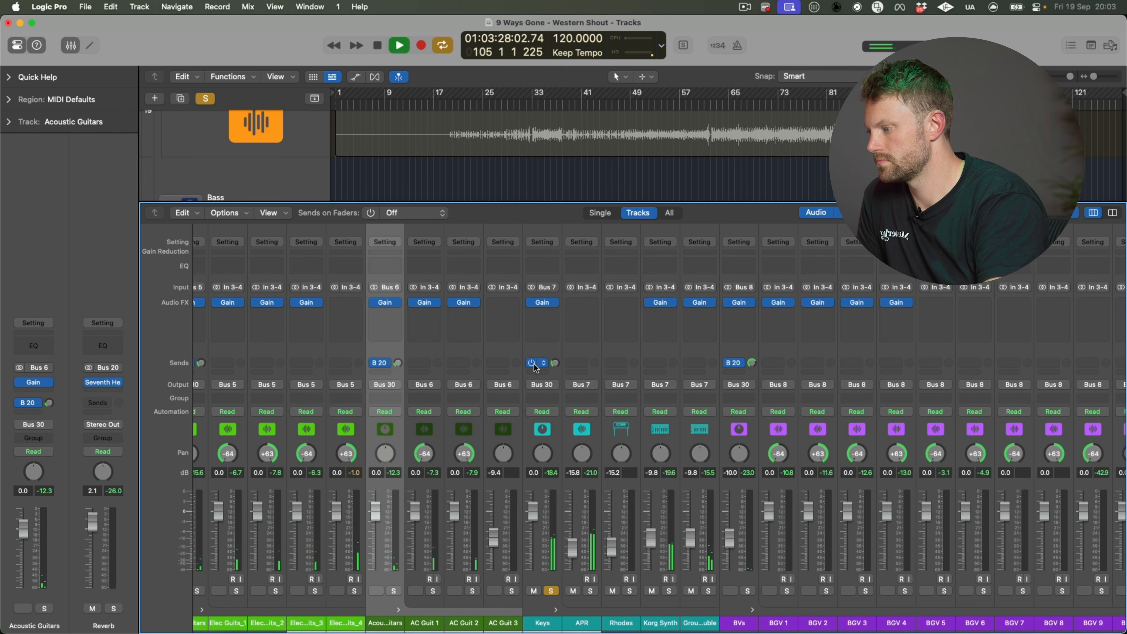
{"action": "left_click", "coordinate": [550, 591]}
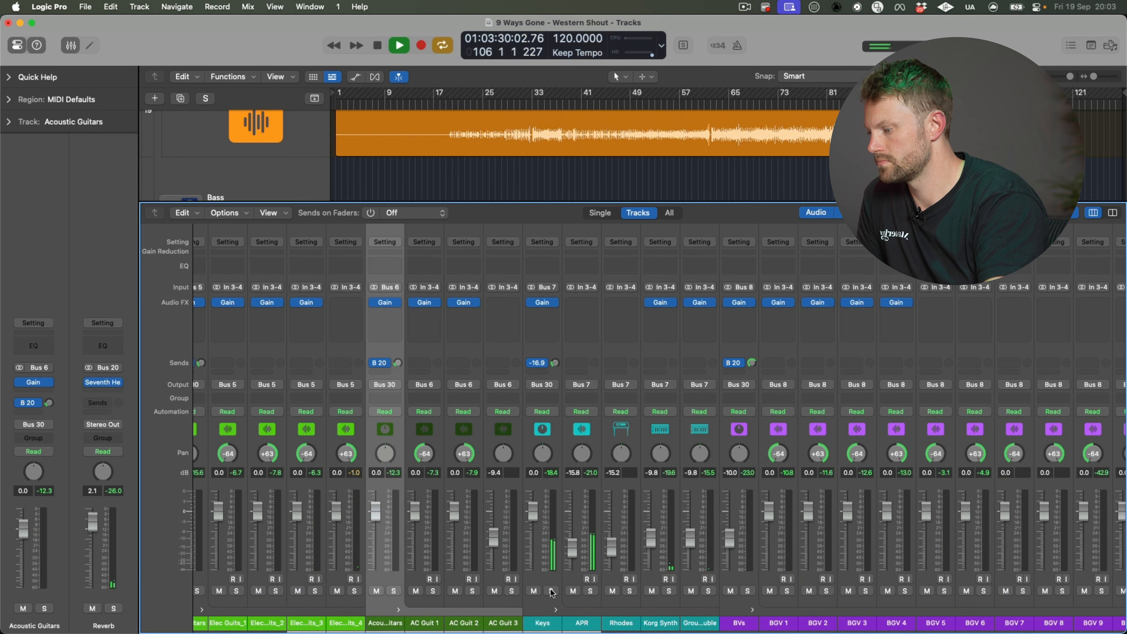
Step: Solo the BVs group, compare its Bus 20 reverb send on and off, and clear the solo
{"action": "scroll", "coordinate": [621, 589], "scroll_direction": "right", "scroll_amount": 5}
{"action": "left_click", "coordinate": [620, 591]}
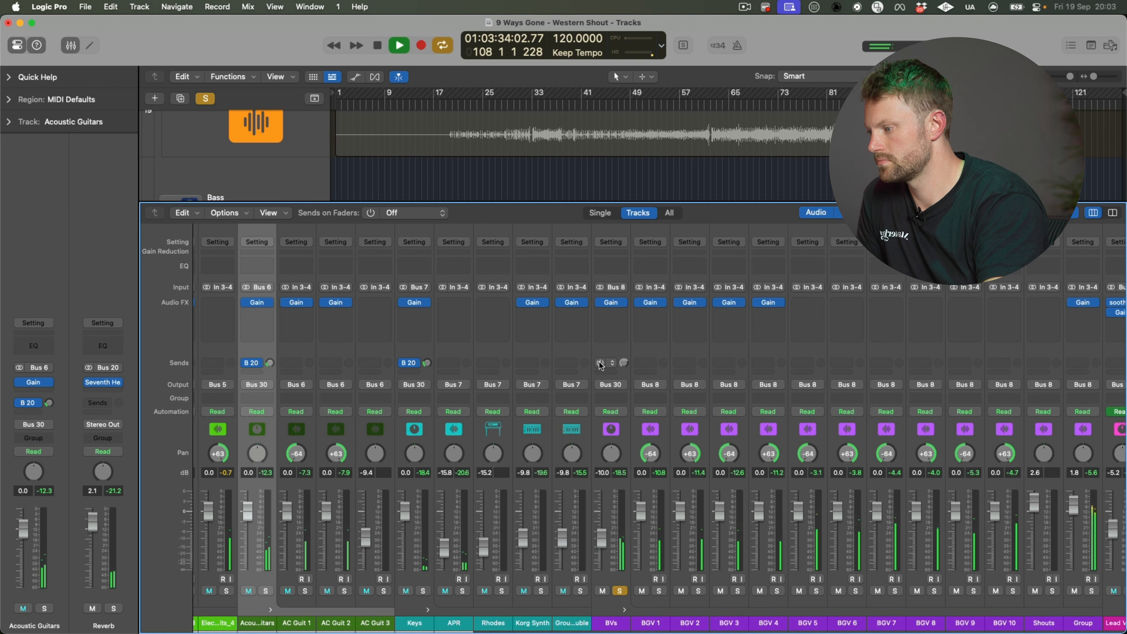
{"action": "left_click_drag", "start_coordinate": [624, 377], "coordinate": [632, 574]}
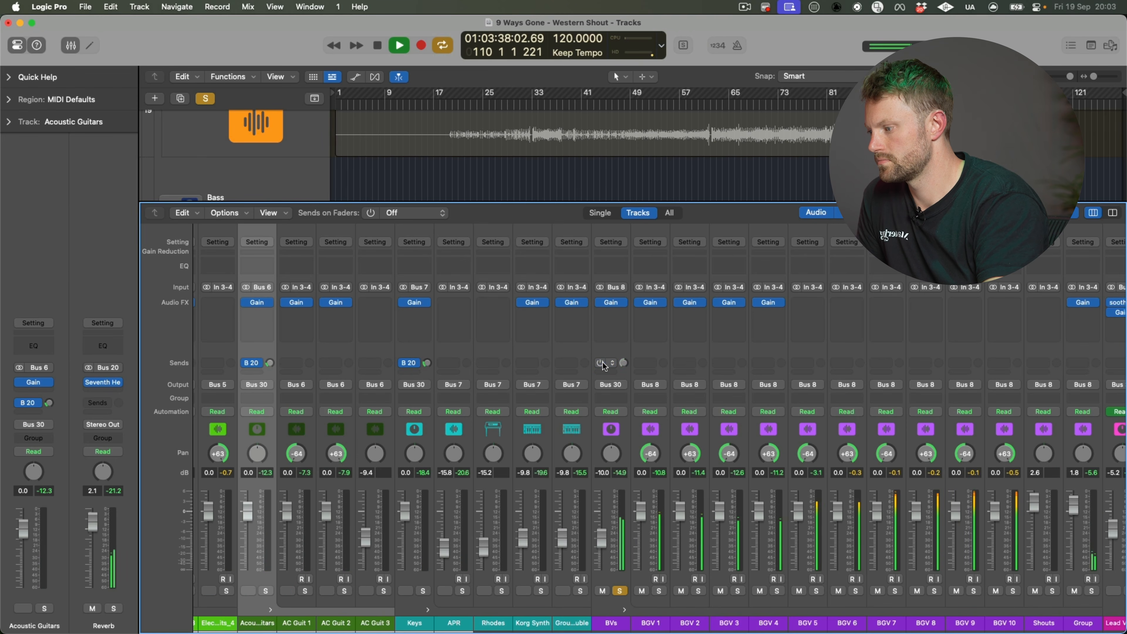
{"action": "left_click", "coordinate": [620, 591]}
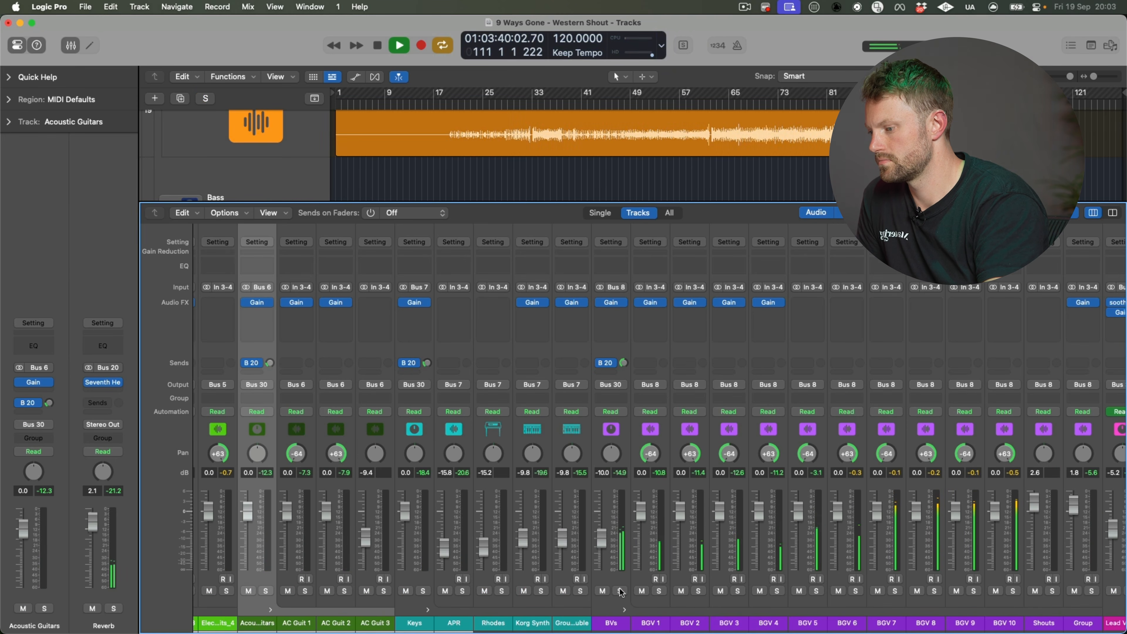
Step: Lower the Kick Sub Group fader to -1.0 dB and the Bass track fader to -1.1 dB
{"action": "scroll", "coordinate": [621, 590], "scroll_direction": "right", "scroll_amount": 10}
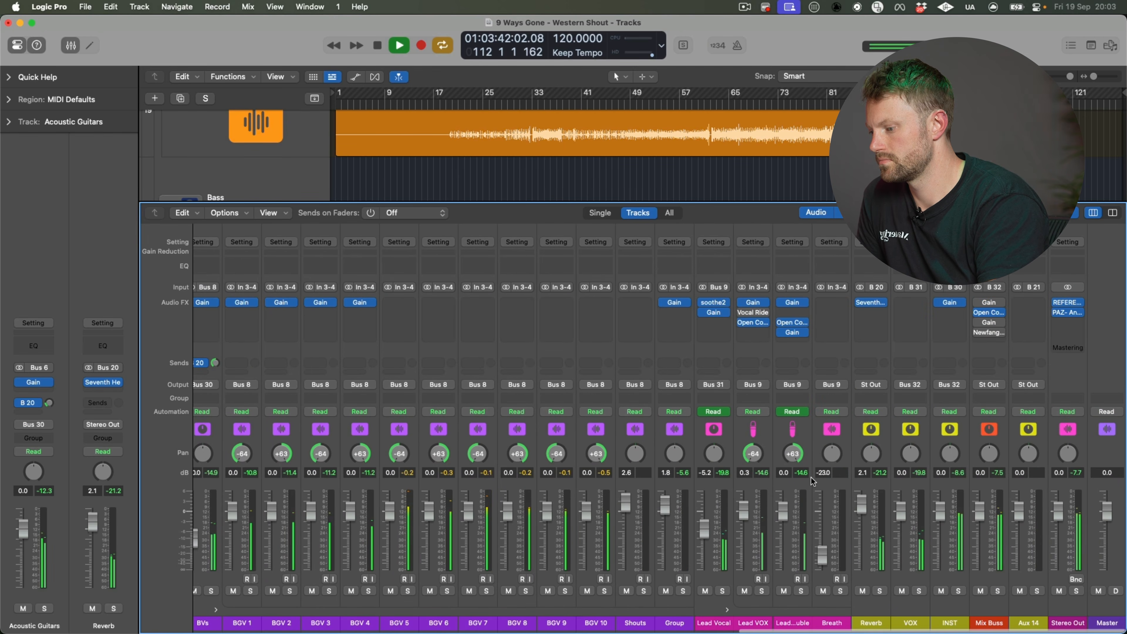
{"action": "scroll", "coordinate": [811, 478], "scroll_direction": "left", "scroll_amount": 15}
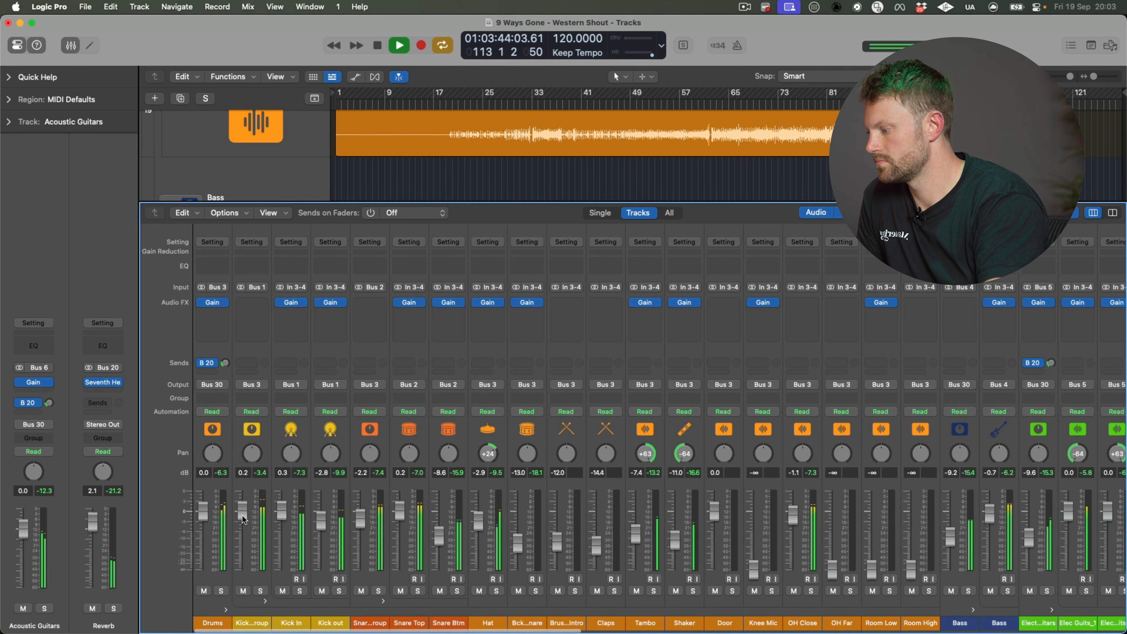
{"action": "left_click_drag", "start_coordinate": [242, 513], "coordinate": [243, 526]}
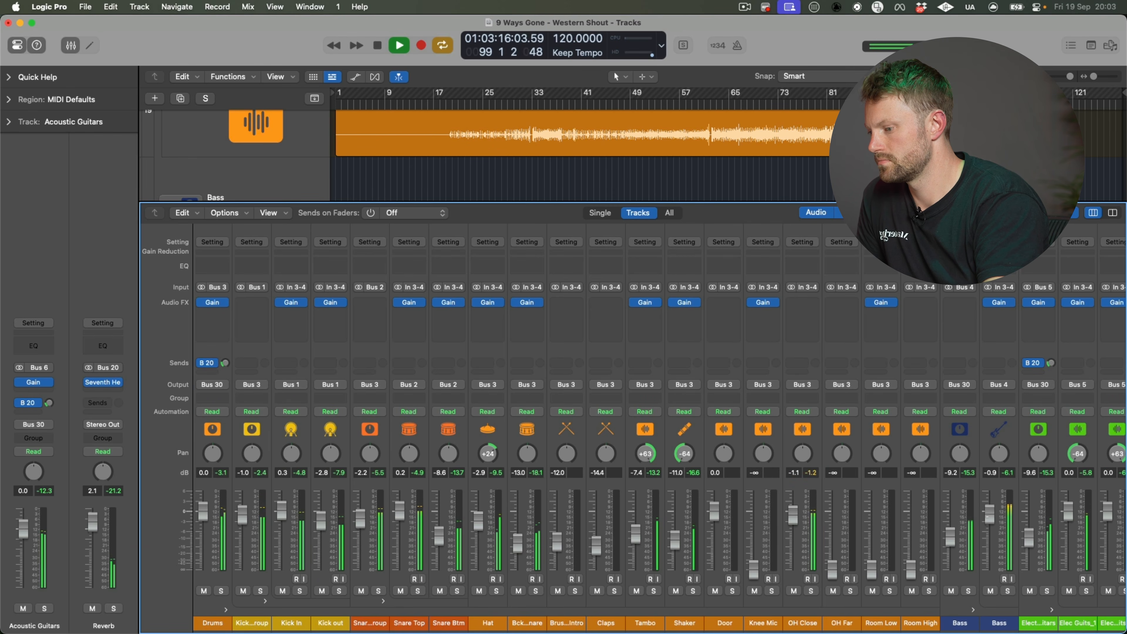
{"action": "left_click_drag", "start_coordinate": [988, 517], "coordinate": [987, 520]}
{"action": "key", "text": "x"}
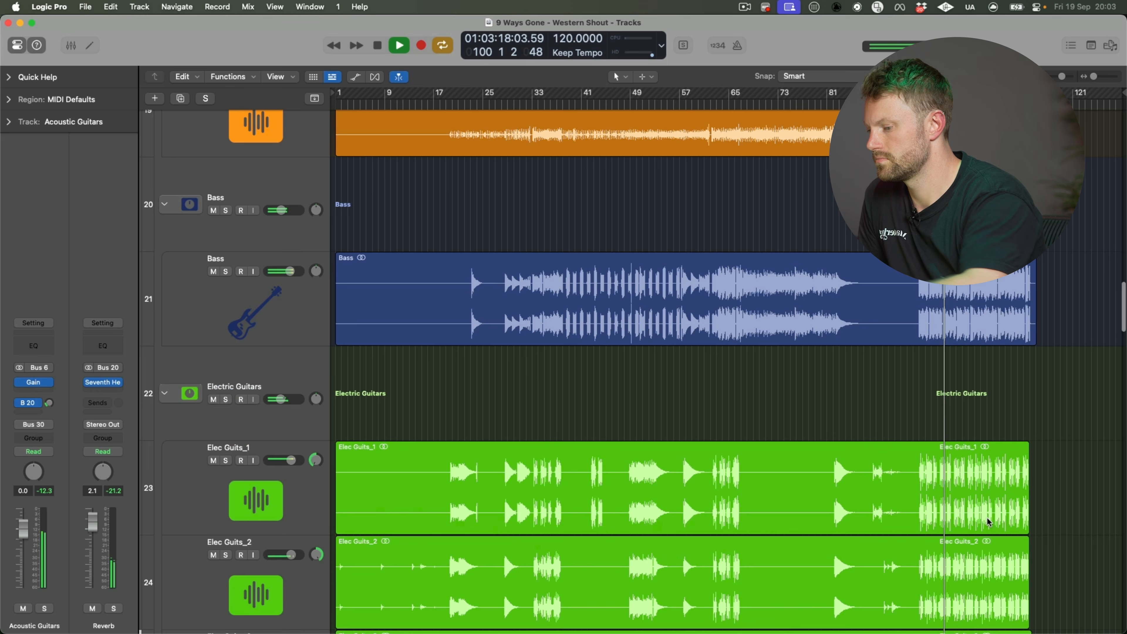
{"action": "key", "text": "x"}
Step: Lower the Reverb return fader to 0.9 dB and compare the mix with the reverb muted and unmuted
{"action": "scroll", "coordinate": [968, 560], "scroll_direction": "right", "scroll_amount": 15}
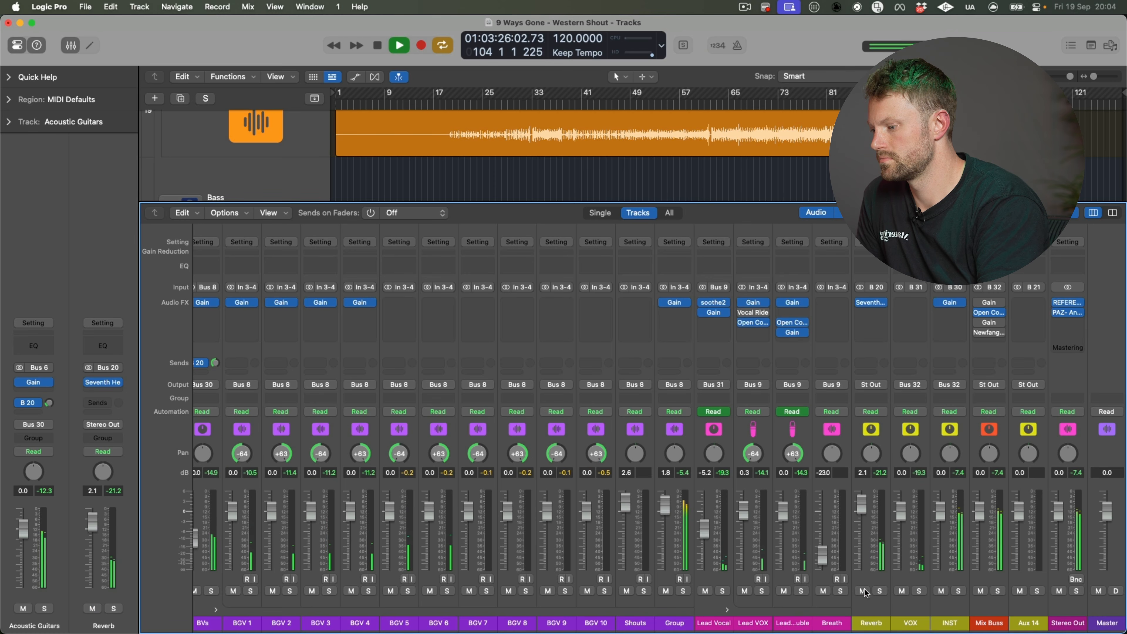
{"action": "left_click_drag", "start_coordinate": [861, 504], "coordinate": [862, 516]}
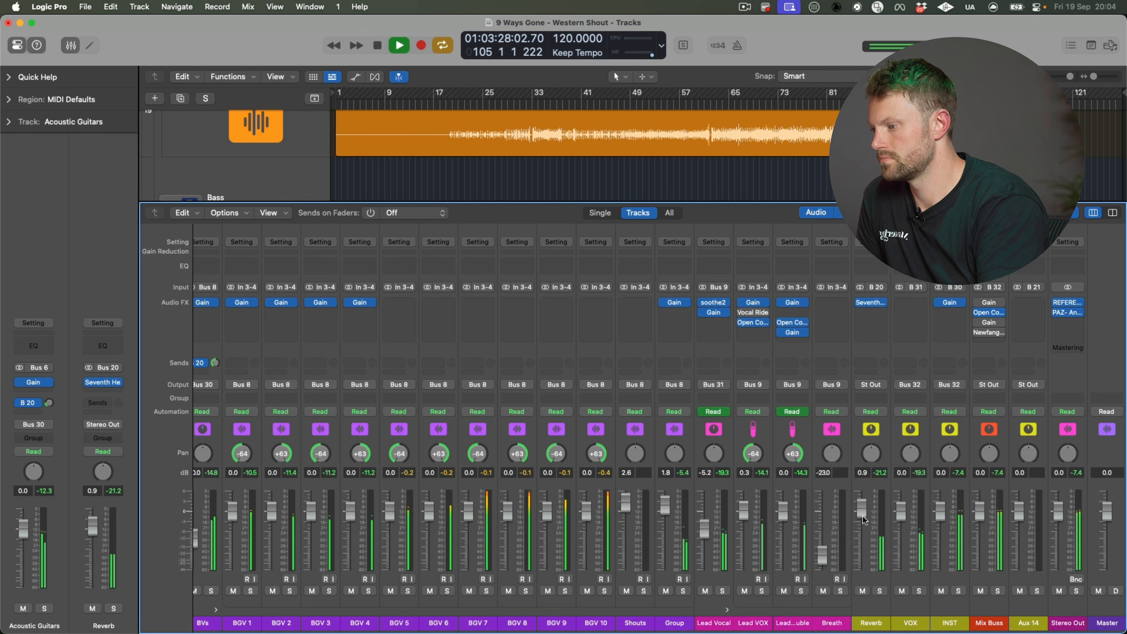
{"action": "left_click", "coordinate": [861, 594]}
{"action": "left_click", "coordinate": [862, 591]}
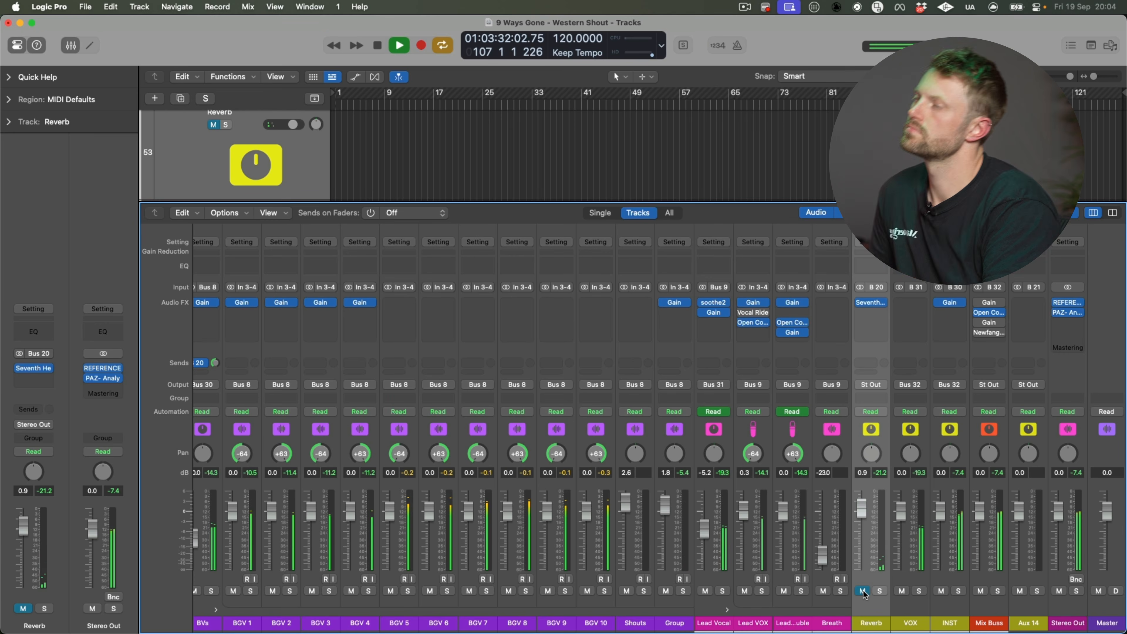
{"action": "left_click", "coordinate": [862, 591]}
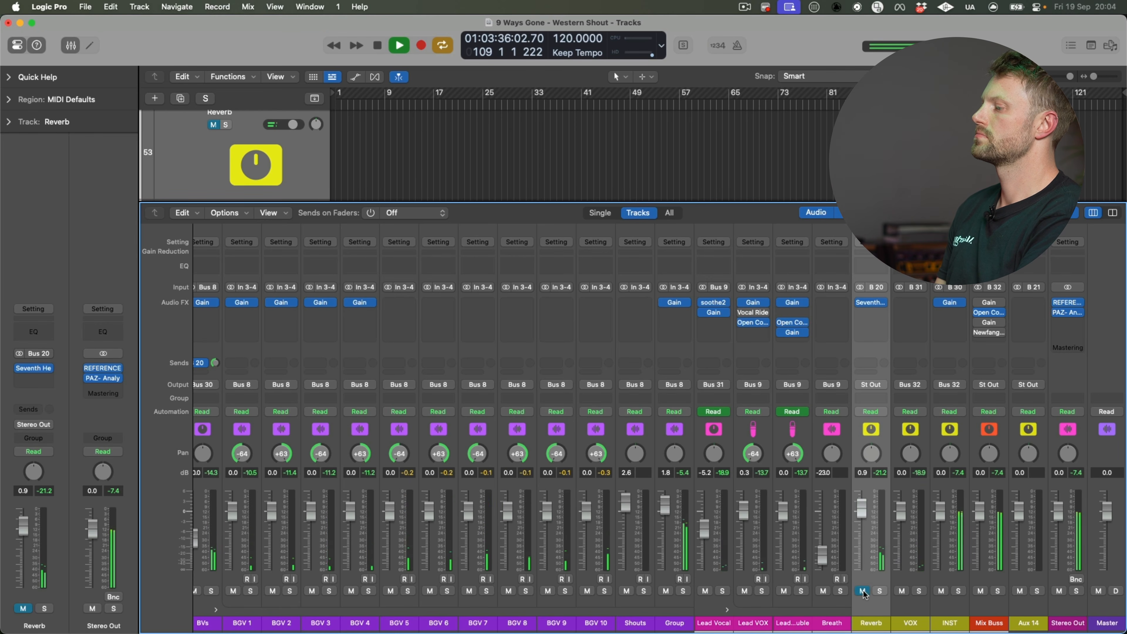
Step: Stop playback and insert Pro-Q 3 after Seventh Heaven on the Reverb channel
{"action": "left_click", "coordinate": [868, 315]}
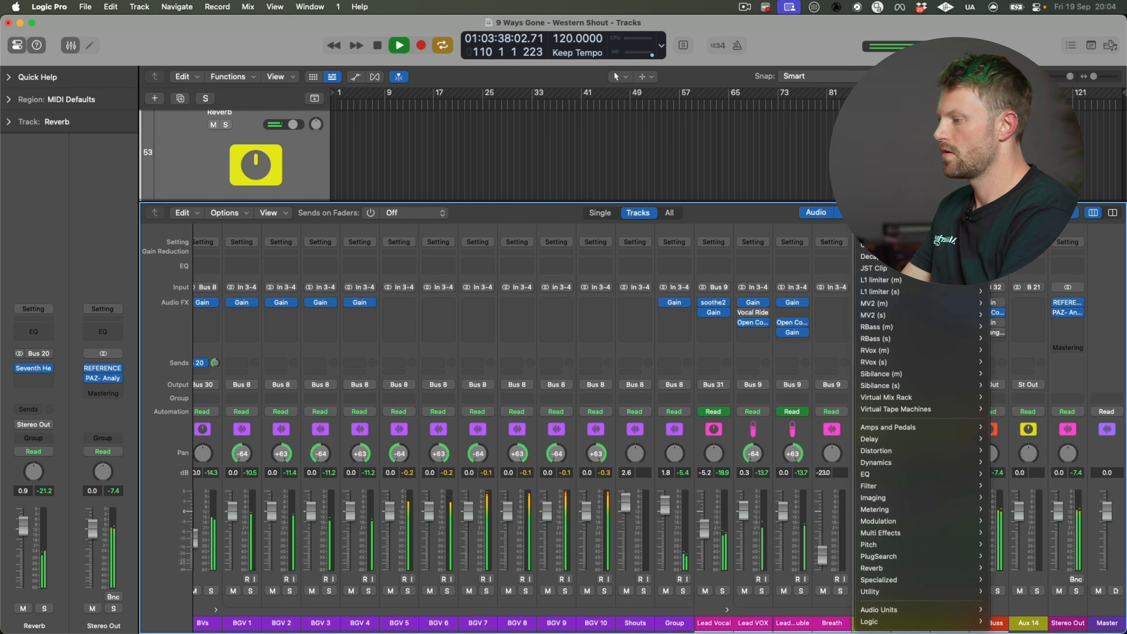
{"action": "key", "text": "space"}
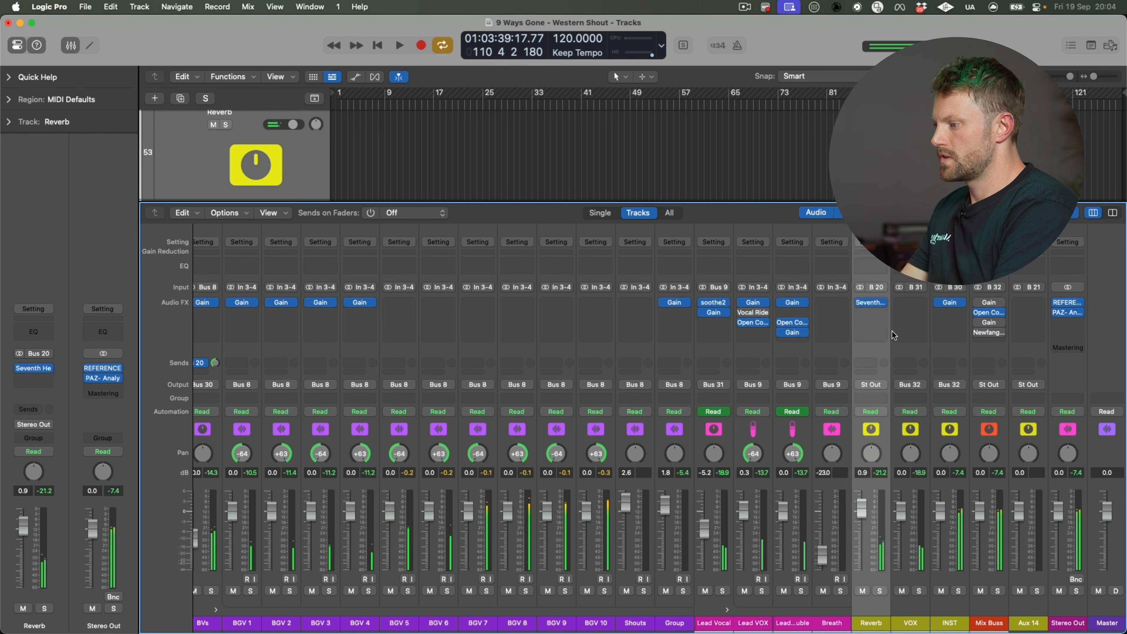
{"action": "mouse_move", "coordinate": [871, 315]}
{"action": "type", "text": "pro"}
{"action": "mouse_move", "coordinate": [955, 338]}
{"action": "left_click", "coordinate": [1013, 336]}
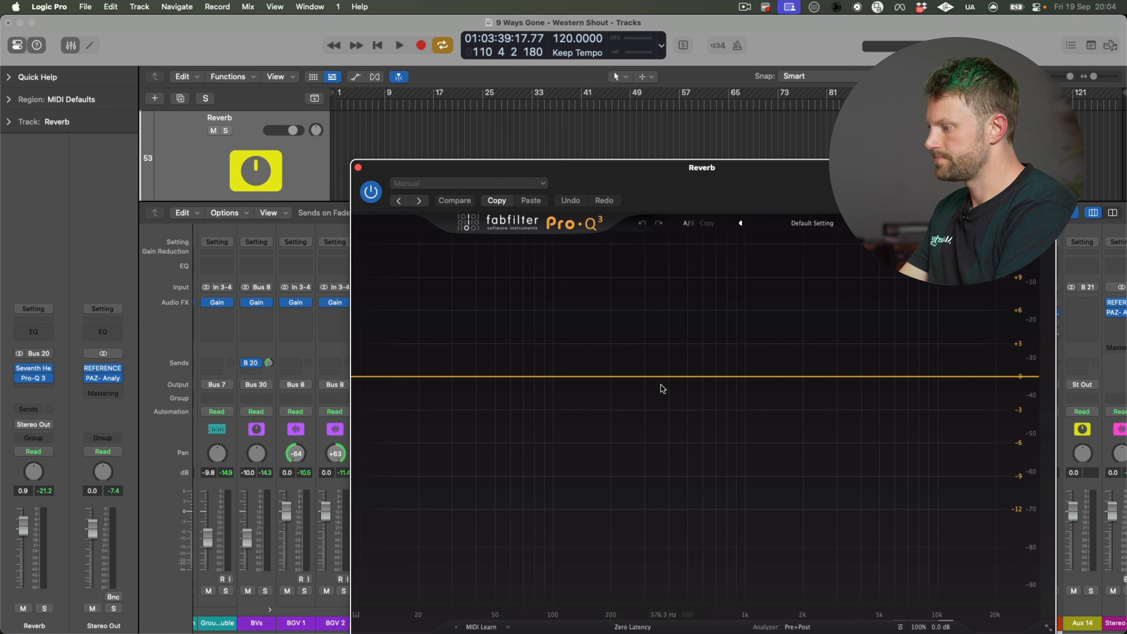
Step: Add a gentle bell cut of about 1 dB between 200 and 500 Hz in the Reverb EQ, compare it bypassed and close the plug-in
{"action": "left_click_drag", "start_coordinate": [653, 378], "coordinate": [654, 391]}
{"action": "left_click_drag", "start_coordinate": [654, 167], "coordinate": [535, 115]}
{"action": "key", "text": "space"}
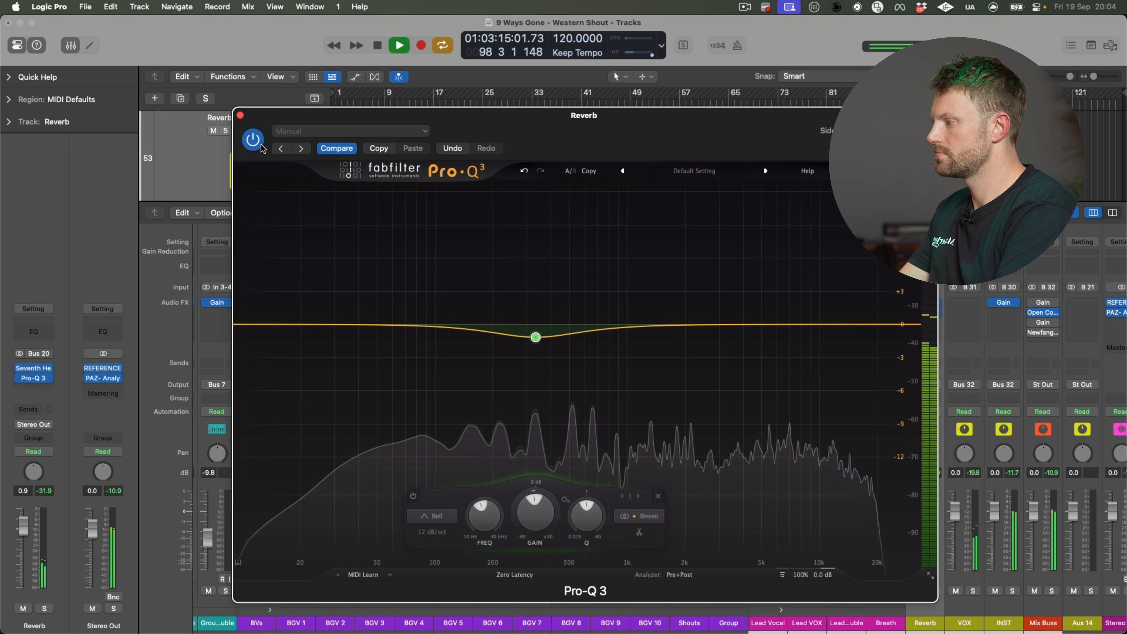
{"action": "left_click_drag", "start_coordinate": [594, 121], "coordinate": [517, 119]}
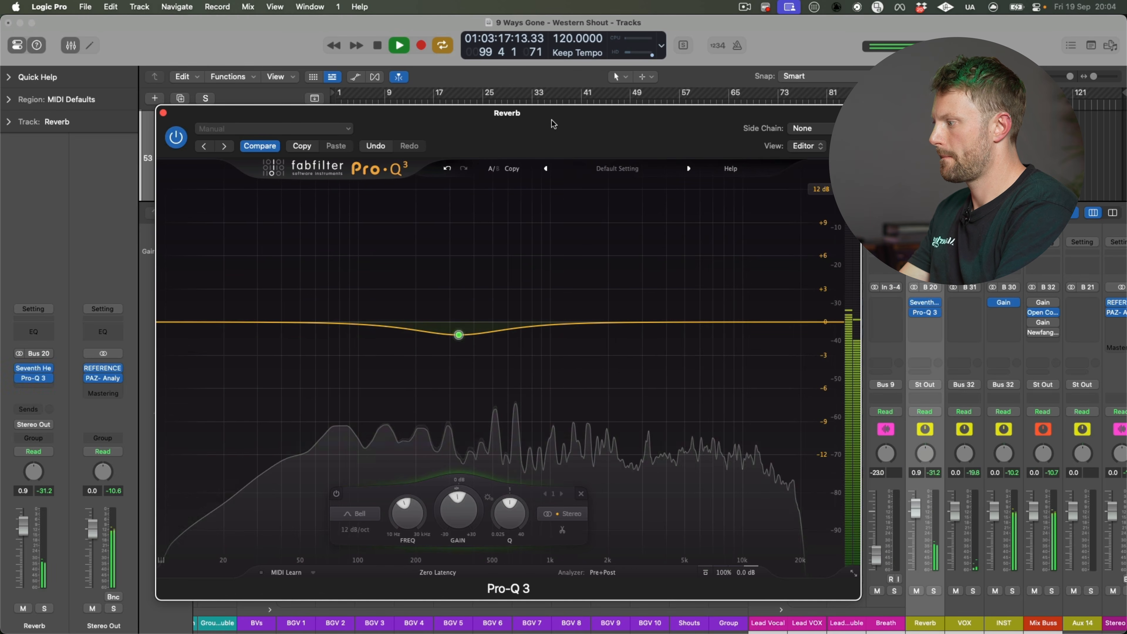
{"action": "left_click", "coordinate": [176, 139]}
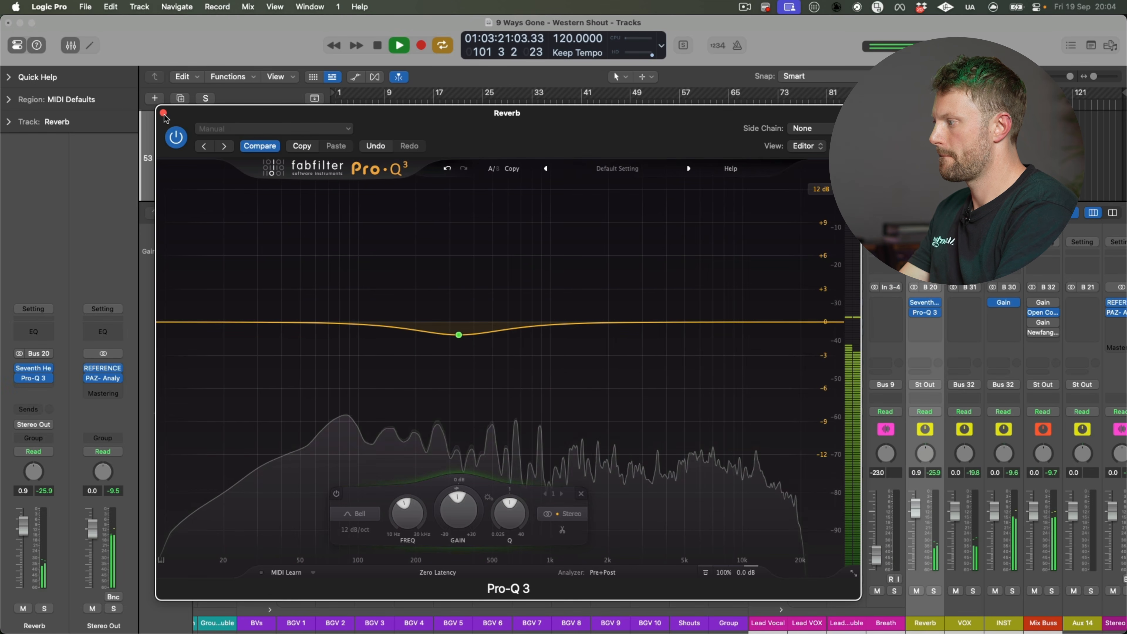
{"action": "key", "text": "super+w"}
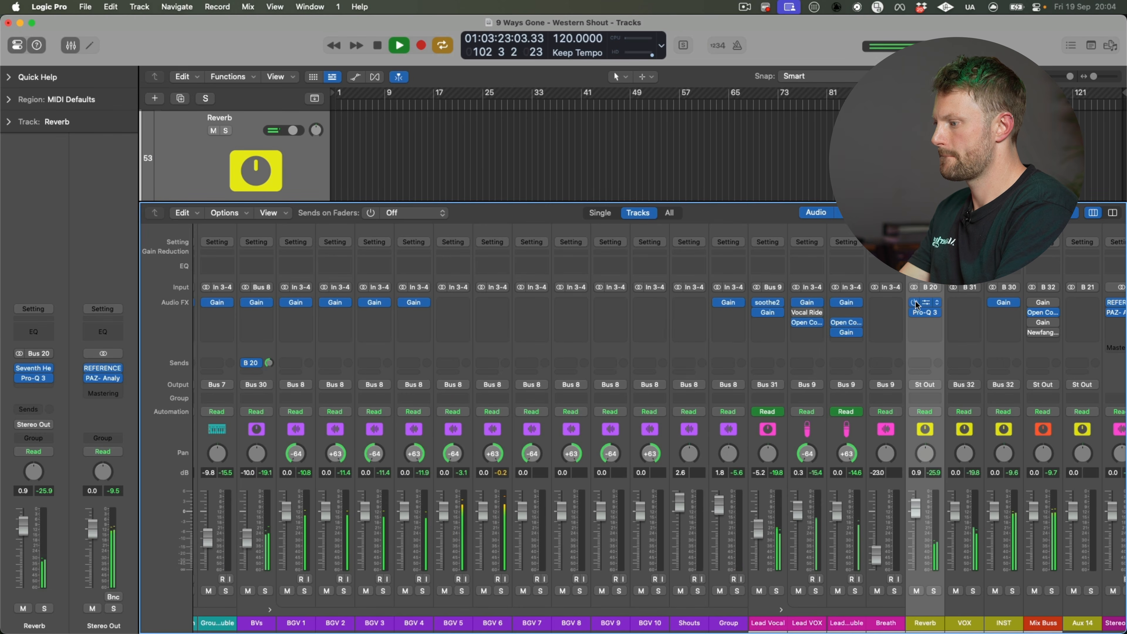
Step: Check the Bass and Kick Sub Group in solo, lower the Kick out fader to -4.3 dB and save the project
{"action": "scroll", "coordinate": [764, 378], "scroll_direction": "left", "scroll_amount": 3}
{"action": "scroll", "coordinate": [764, 373], "scroll_direction": "right", "scroll_amount": 1}
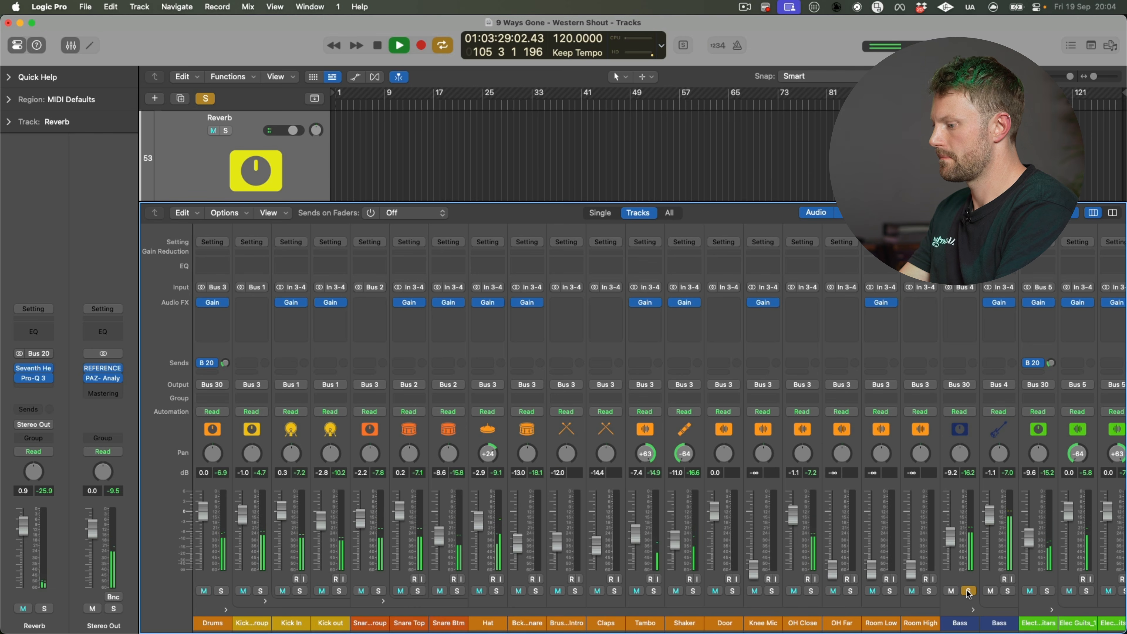
{"action": "left_click", "coordinate": [261, 590]}
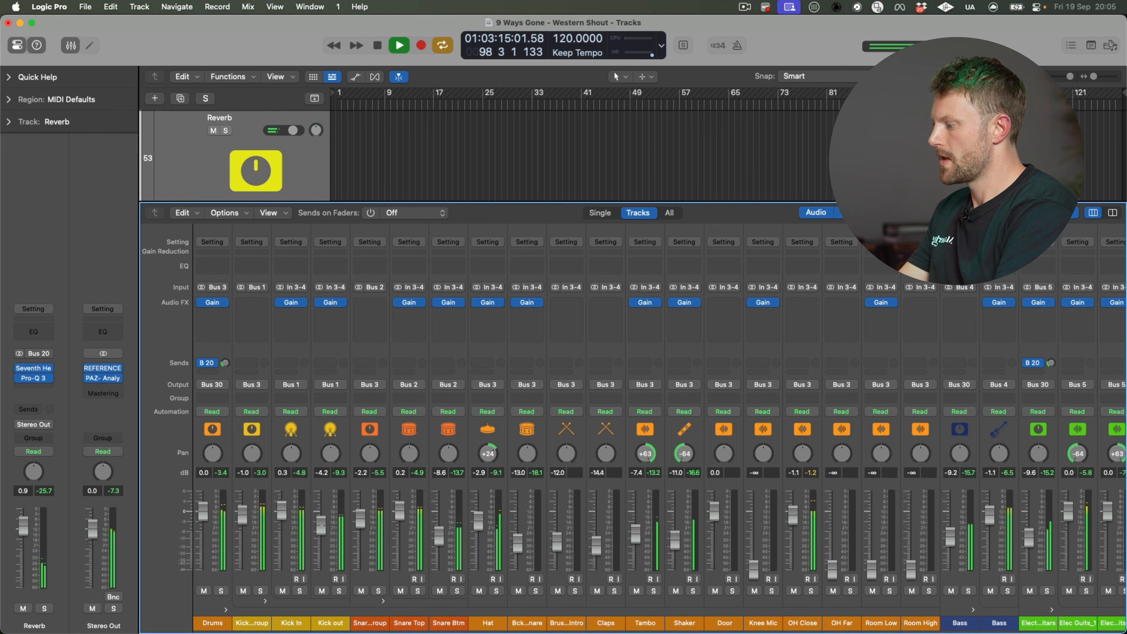
{"action": "key", "text": "space"}
{"action": "key", "text": "super+s"}
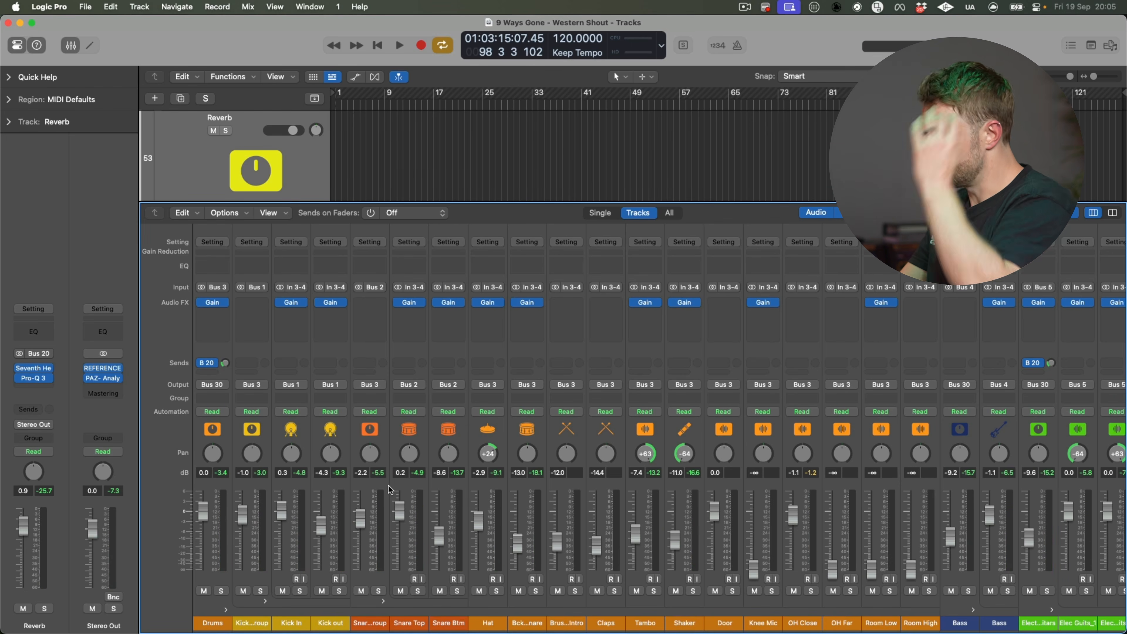
Step: Insert Pro-Q 3 on the Kick Sub Group and play the song with the Drums group soloed
{"action": "left_click", "coordinate": [260, 306]}
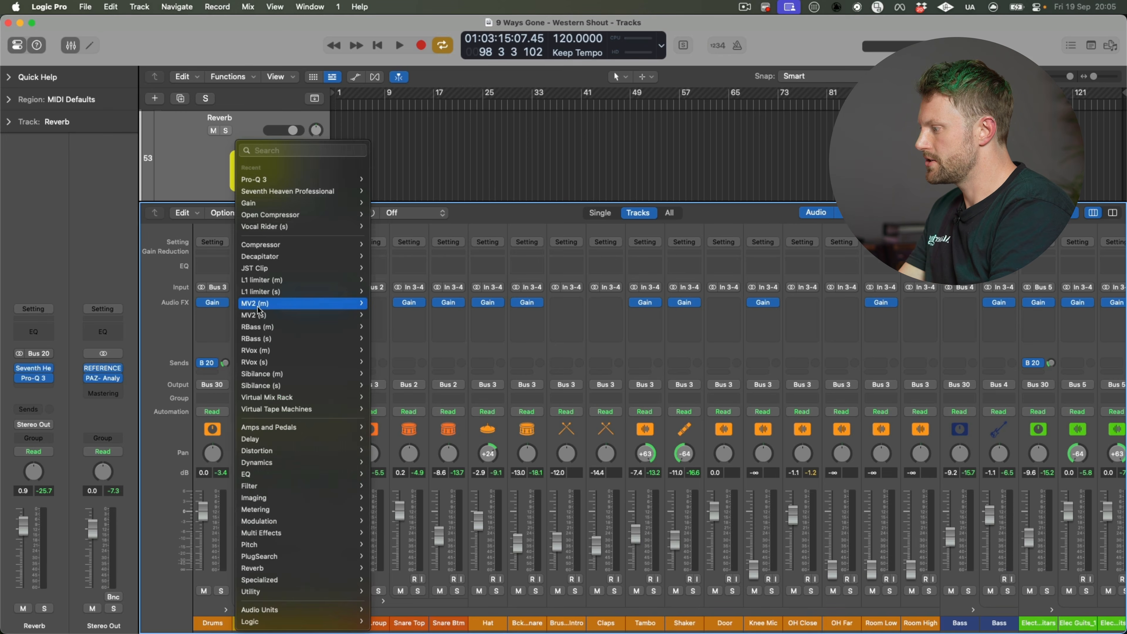
{"action": "mouse_move", "coordinate": [310, 180]}
{"action": "left_click", "coordinate": [384, 180]}
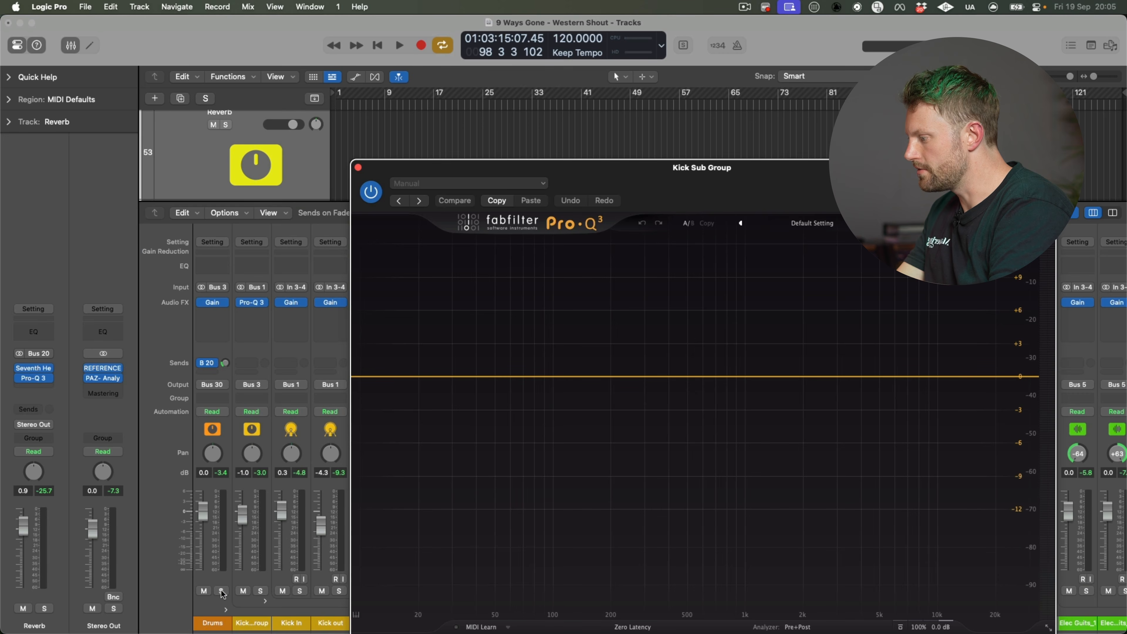
{"action": "left_click", "coordinate": [221, 591]}
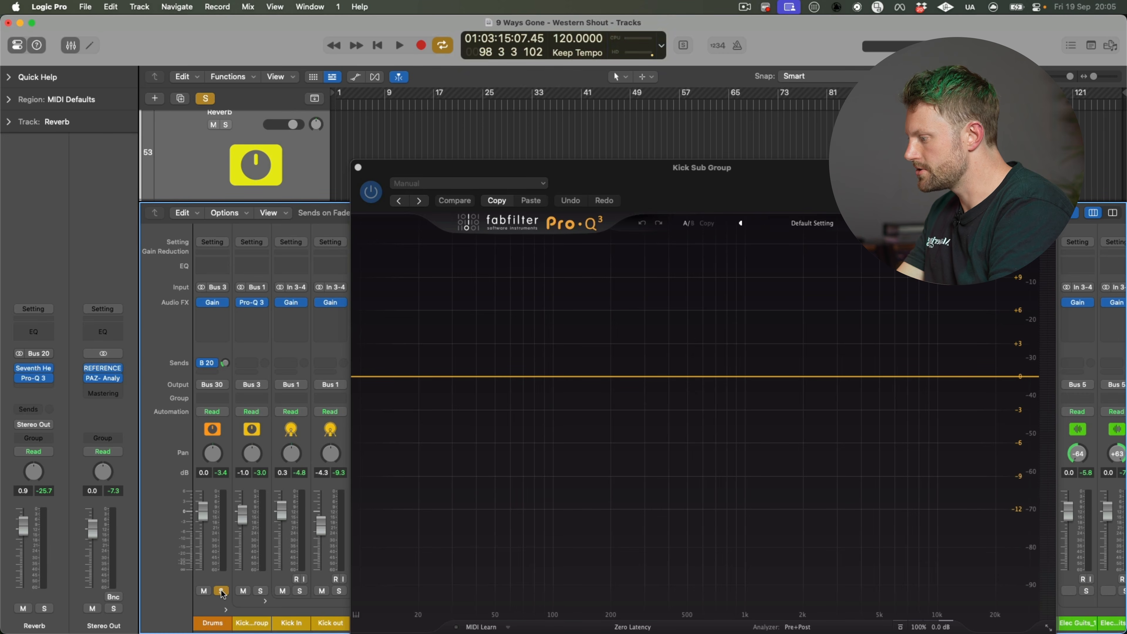
{"action": "left_click", "coordinate": [222, 591]}
{"action": "key", "text": "space"}
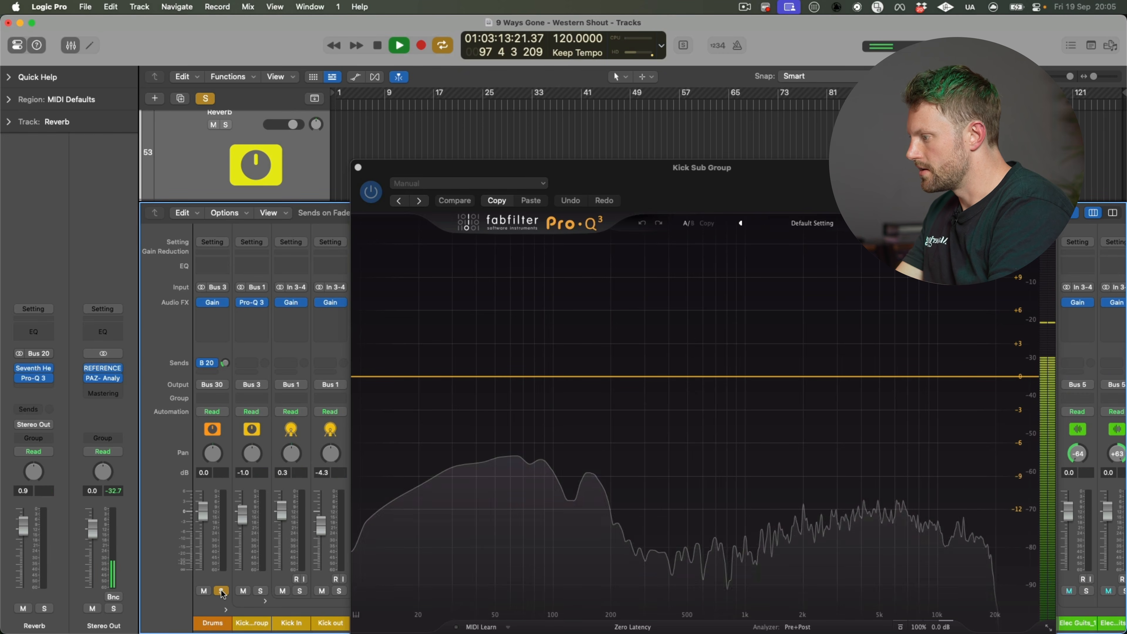
Step: Add a bell band at about 69 Hz to the kick's Pro-Q 3 while listening to the Kick Sub Group in solo
{"action": "left_click", "coordinate": [561, 376]}
{"action": "left_click_drag", "start_coordinate": [561, 377], "coordinate": [551, 399]}
{"action": "left_click", "coordinate": [578, 399]}
{"action": "left_click", "coordinate": [260, 591]}
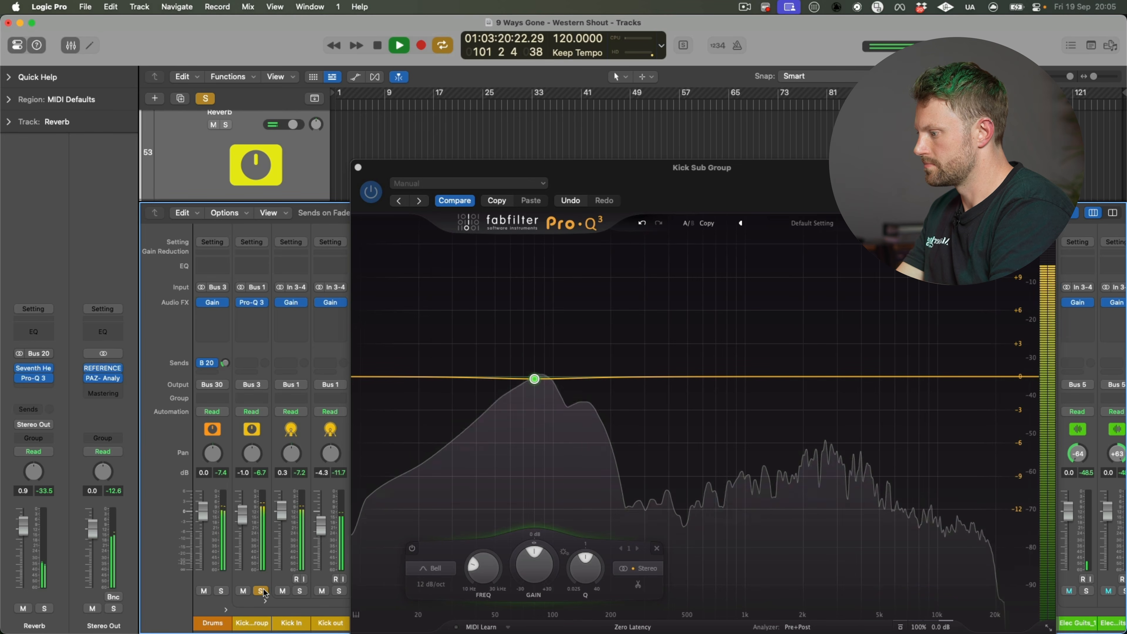
{"action": "left_click", "coordinate": [548, 407]}
{"action": "left_click_drag", "start_coordinate": [550, 399], "coordinate": [538, 395]}
Step: Set the kick EQ band's gain to about -0.92 dB with the Drums group soloed, stop playback and close the EQ
{"action": "left_click", "coordinate": [260, 590]}
{"action": "left_click", "coordinate": [221, 591]}
{"action": "key", "text": "space"}
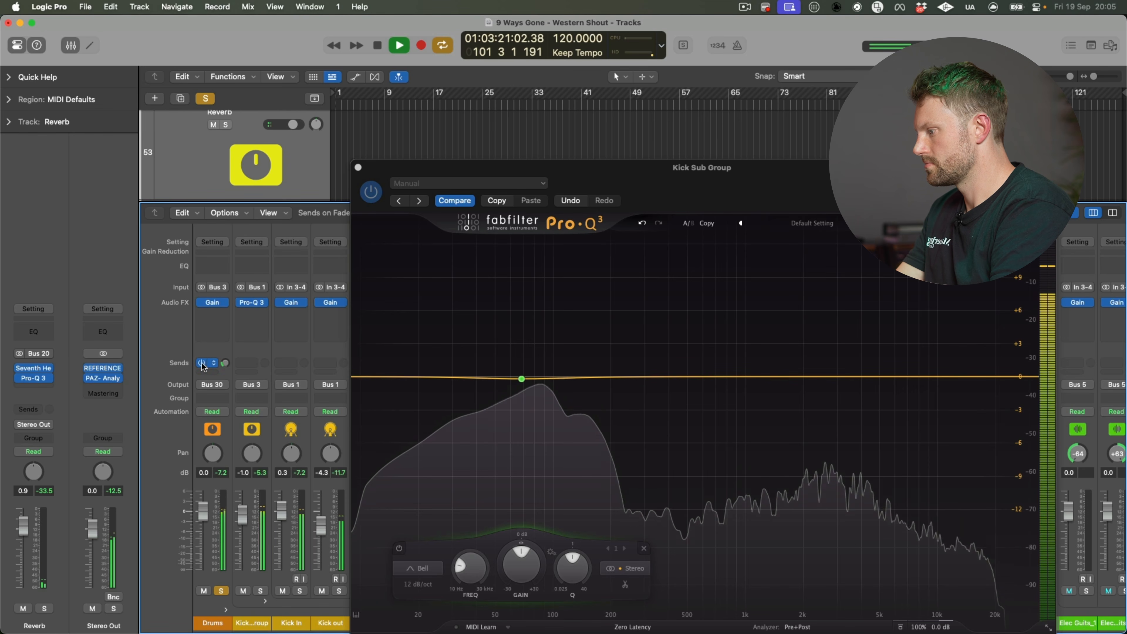
{"action": "left_click_drag", "start_coordinate": [522, 378], "coordinate": [522, 388]}
{"action": "key", "text": "space"}
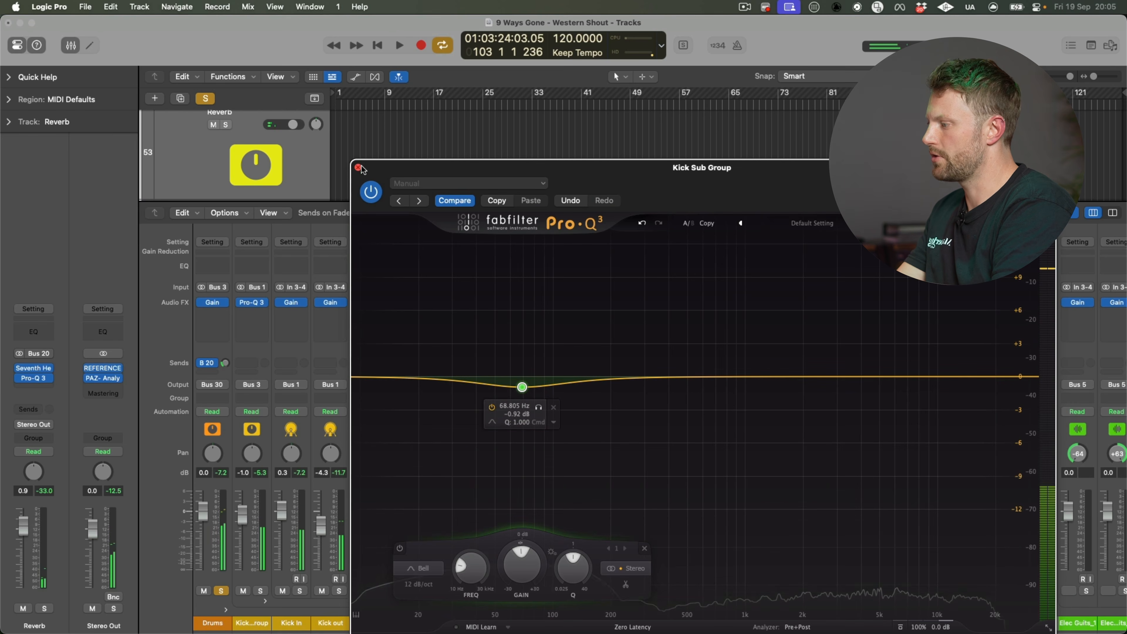
{"action": "left_click", "coordinate": [358, 167]}
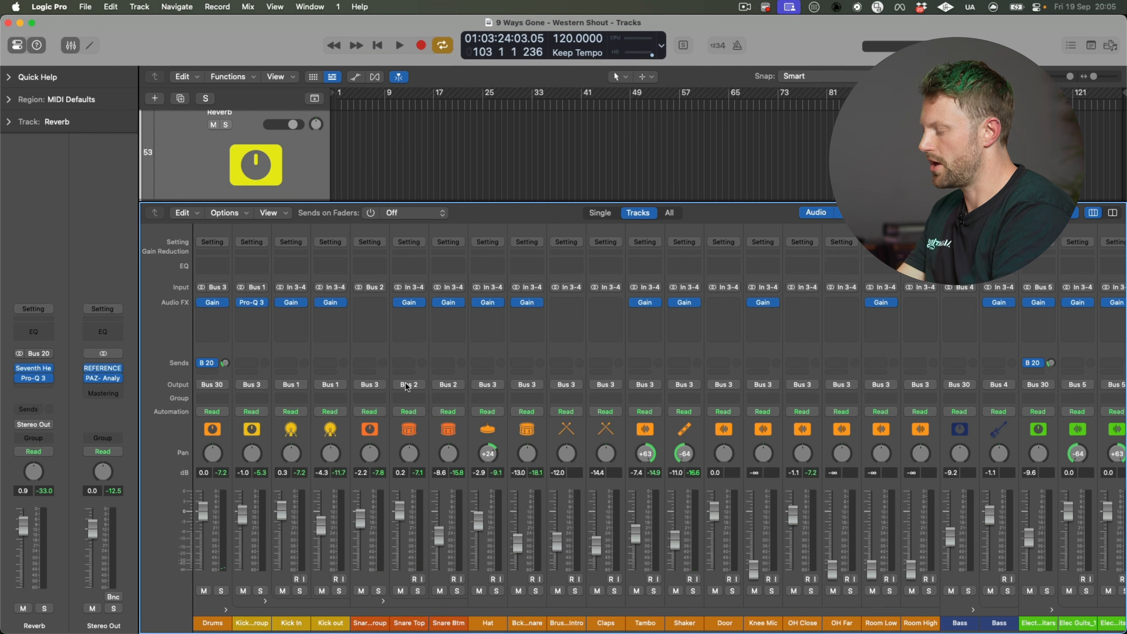
Step: Bypass the Drums group's Bus 20 reverb send and the Kick Sub Group's Pro-Q 3, with playback stopped
{"action": "key", "text": "space"}
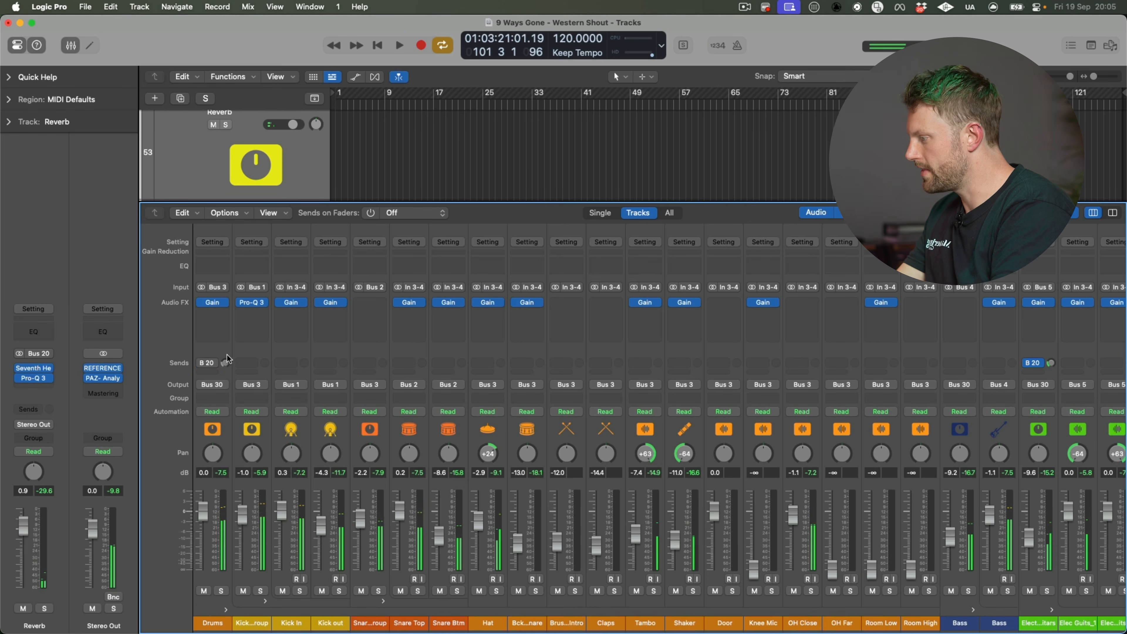
{"action": "left_click", "coordinate": [260, 279]}
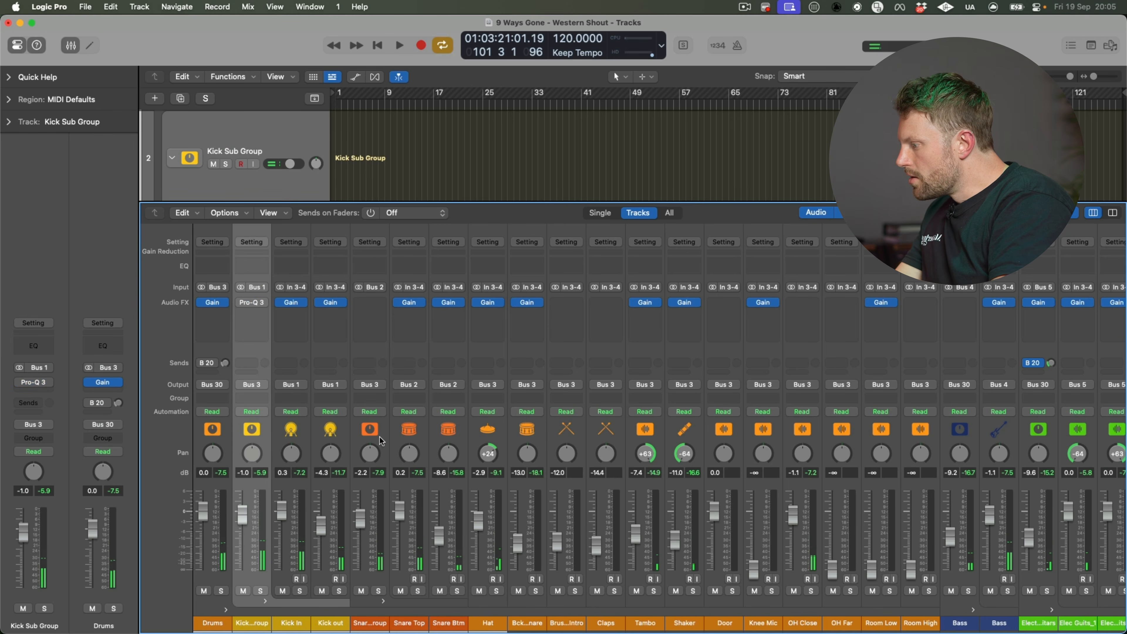
Step: Add a Bus 20 → Reverb send at about -2.9 dB to the Snare Sub Group and solo it during playback
{"action": "left_click", "coordinate": [376, 363]}
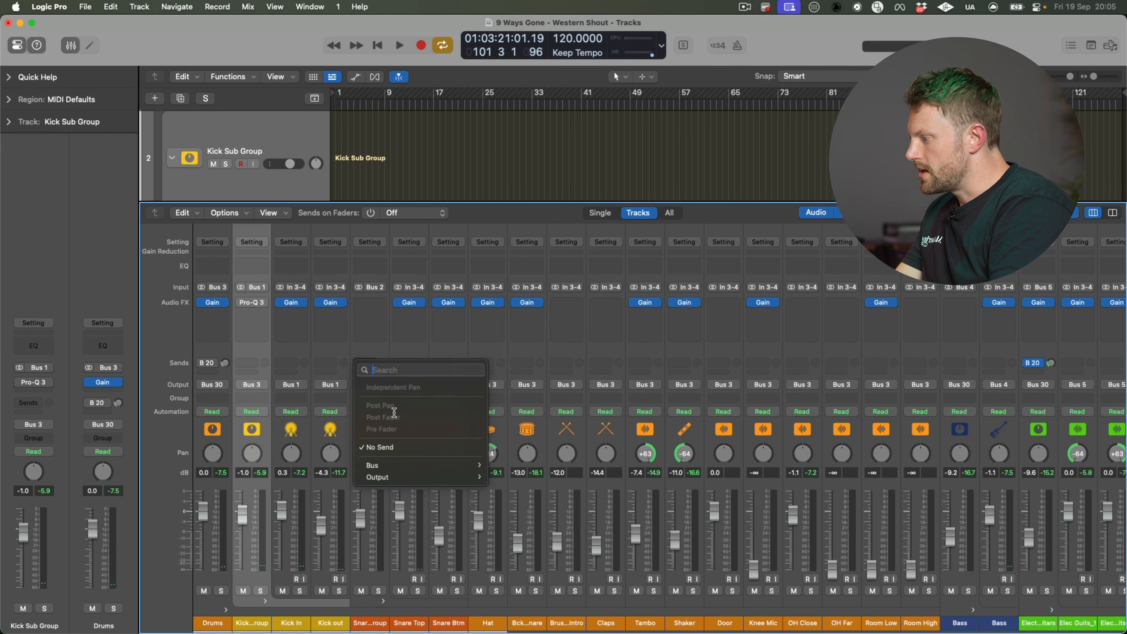
{"action": "mouse_move", "coordinate": [377, 466]}
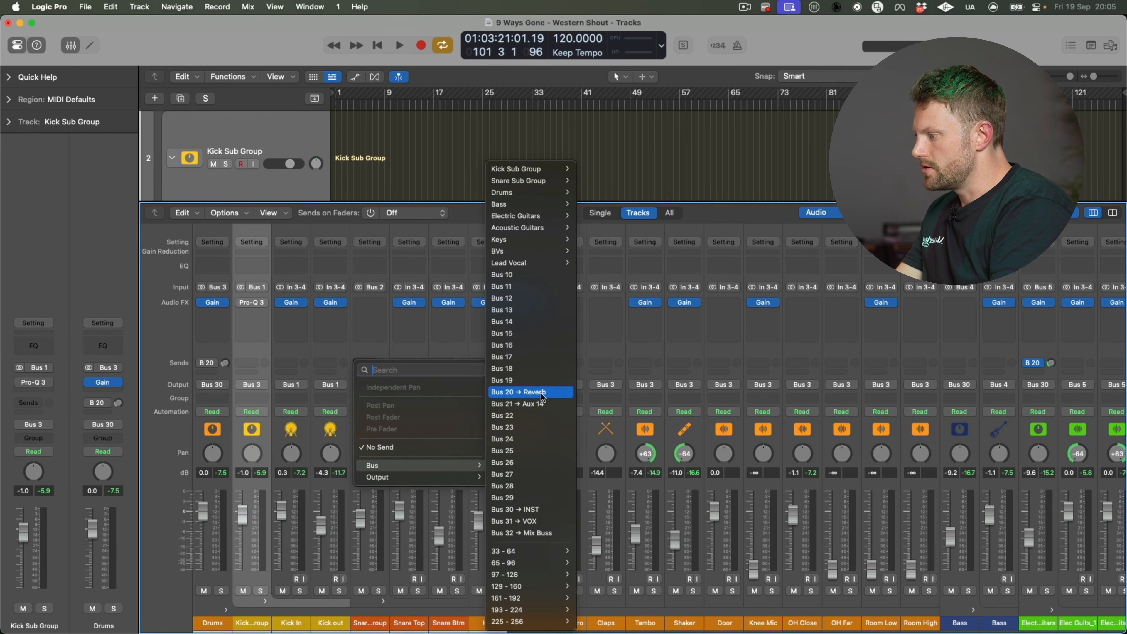
{"action": "left_click", "coordinate": [516, 392]}
{"action": "key", "text": "space"}
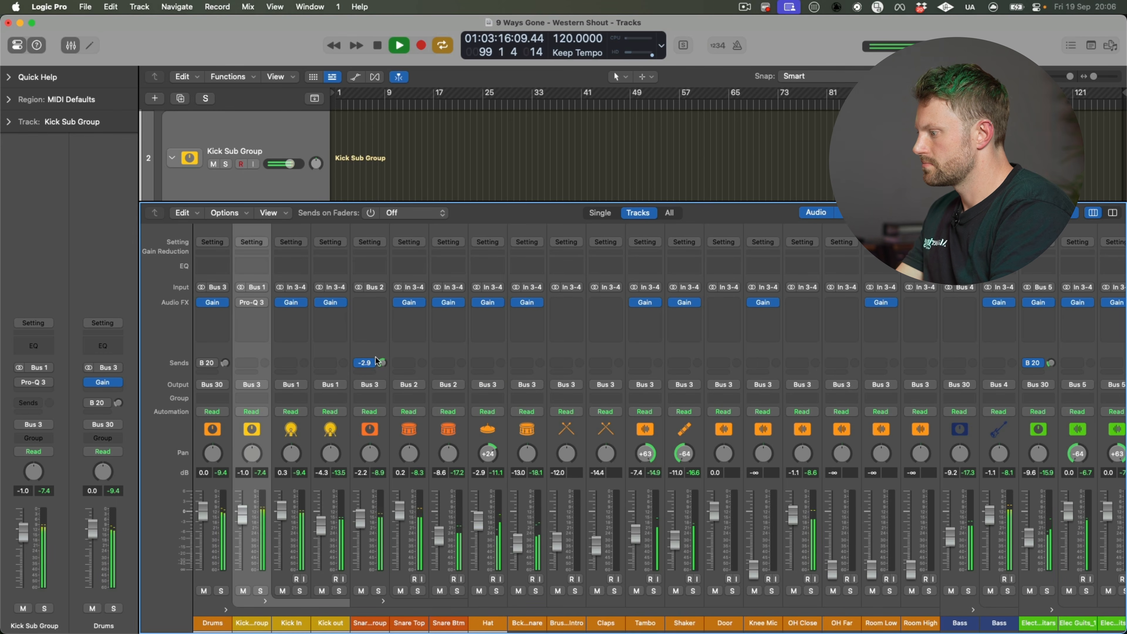
{"action": "left_click", "coordinate": [379, 591]}
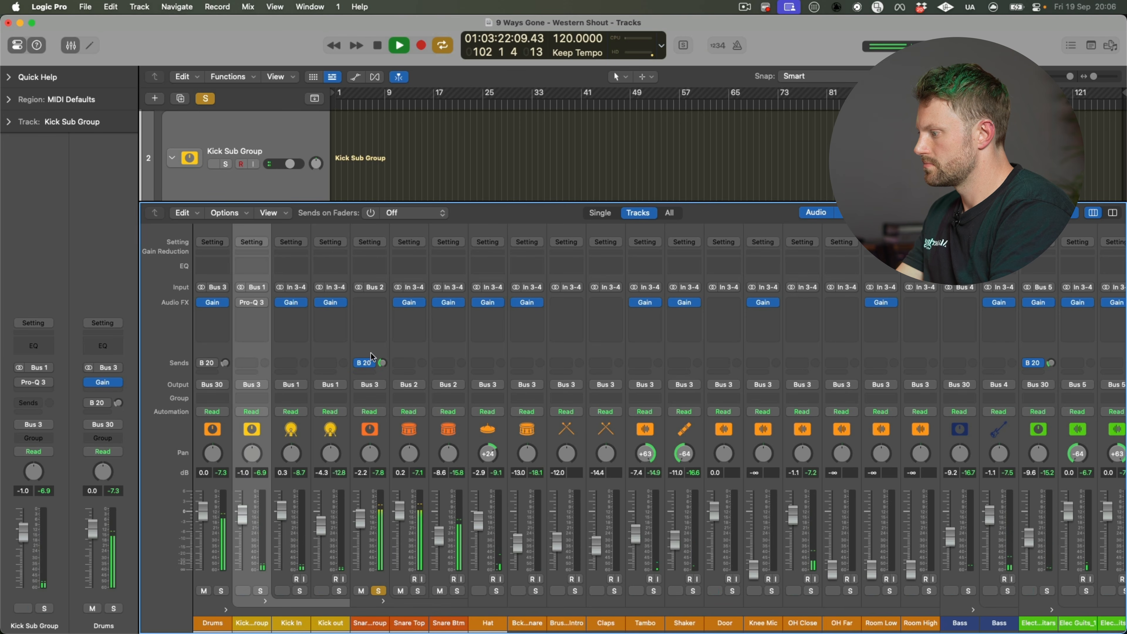
Step: Unsolo the Snare Sub Group and lower its fader to about -2.9 dB while the full mix plays
{"action": "left_click", "coordinate": [379, 591]}
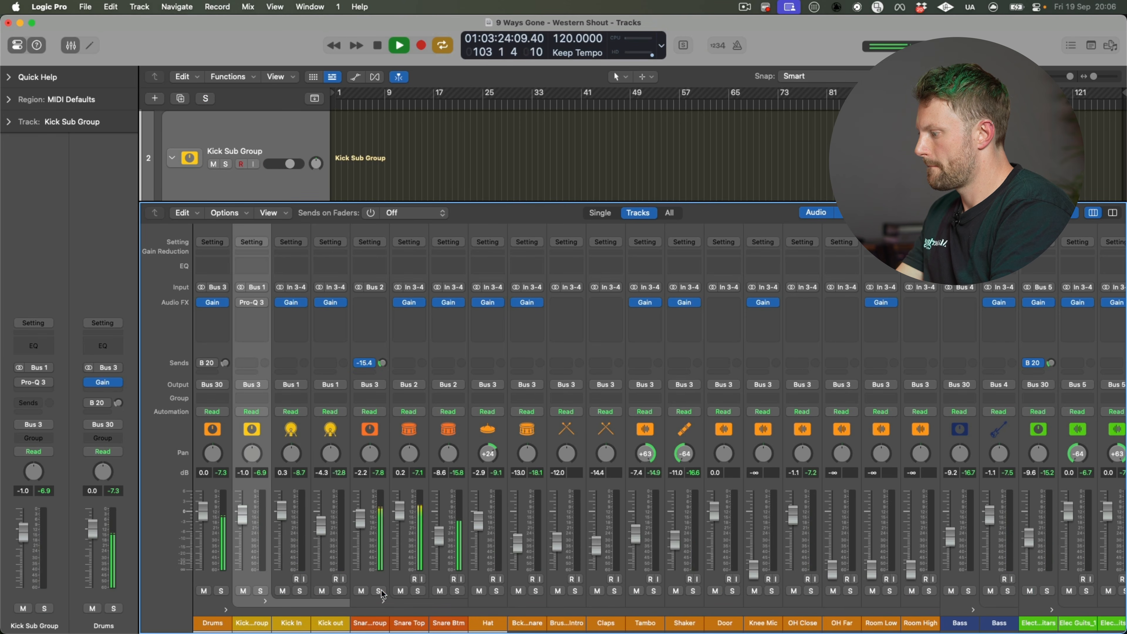
{"action": "scroll", "coordinate": [536, 422], "scroll_direction": "right", "scroll_amount": 10}
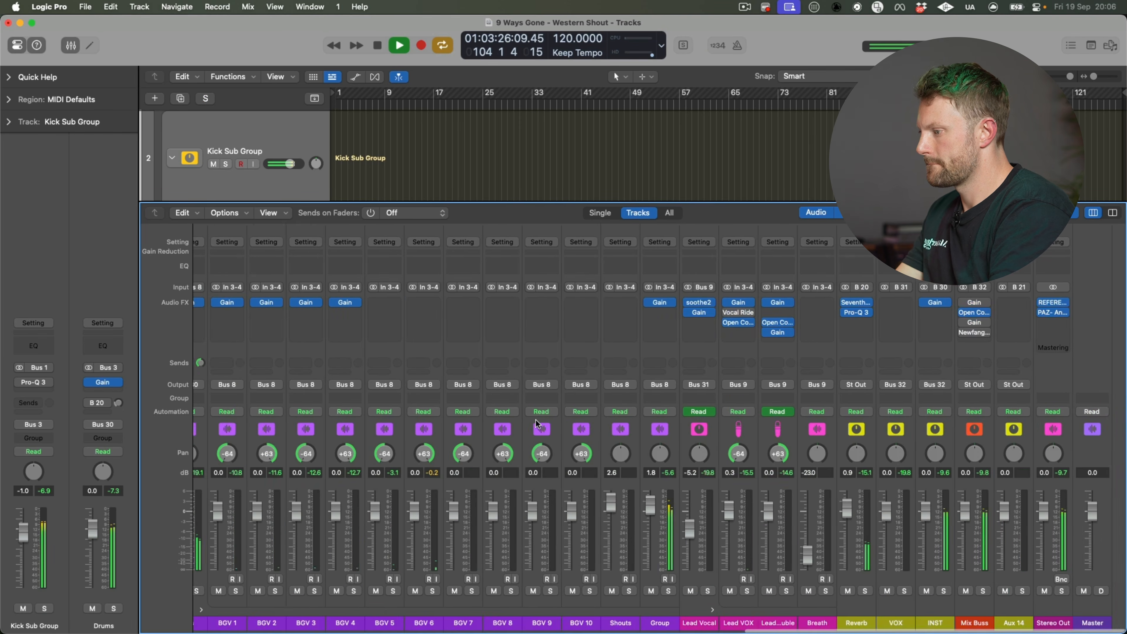
{"action": "scroll", "coordinate": [536, 421], "scroll_direction": "left", "scroll_amount": 10}
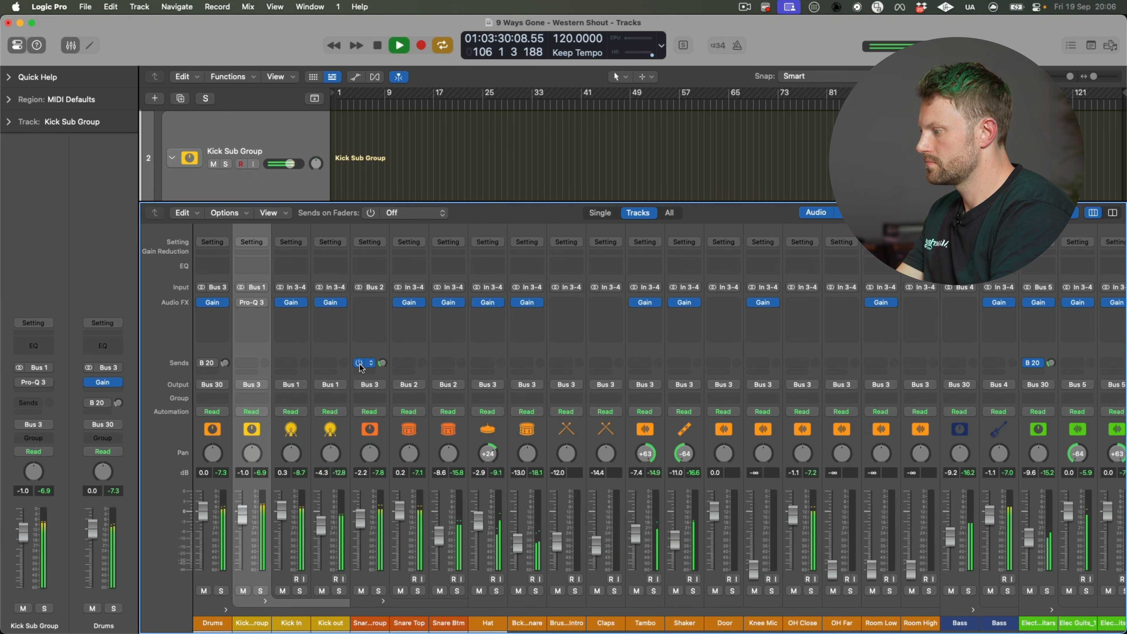
{"action": "left_click_drag", "start_coordinate": [361, 518], "coordinate": [363, 531]}
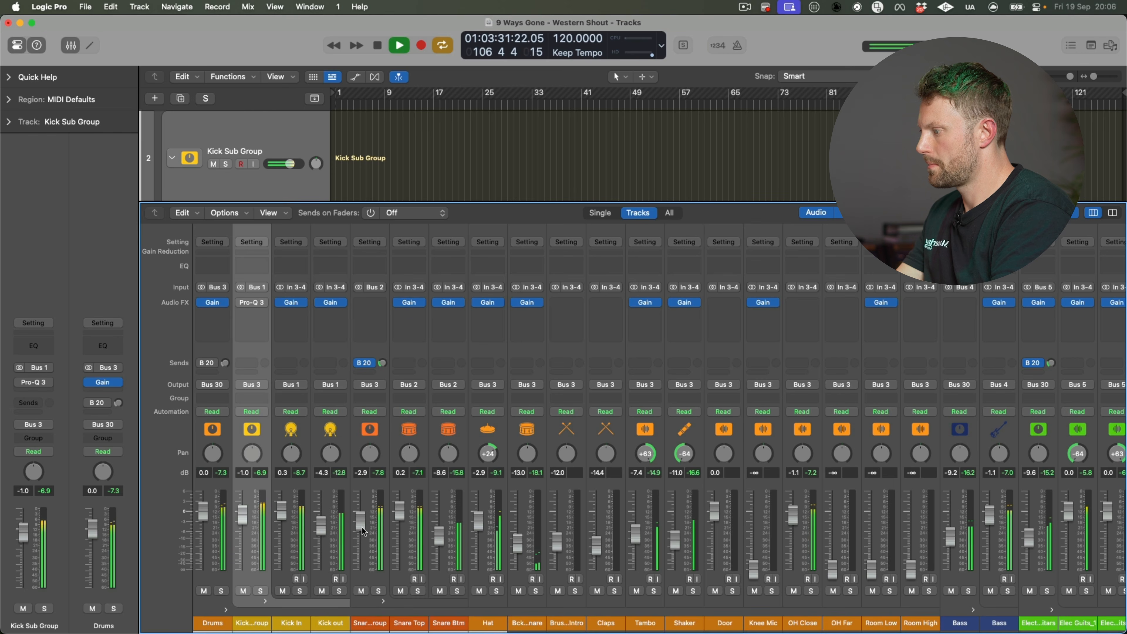
Step: Insert a stereo Pro-Q 3 on the Snare Sub Group and cut about 4.06 dB with a bell band at about 468 Hz
{"action": "left_click", "coordinate": [376, 315]}
{"action": "type", "text": "pro"}
{"action": "mouse_move", "coordinate": [425, 334]}
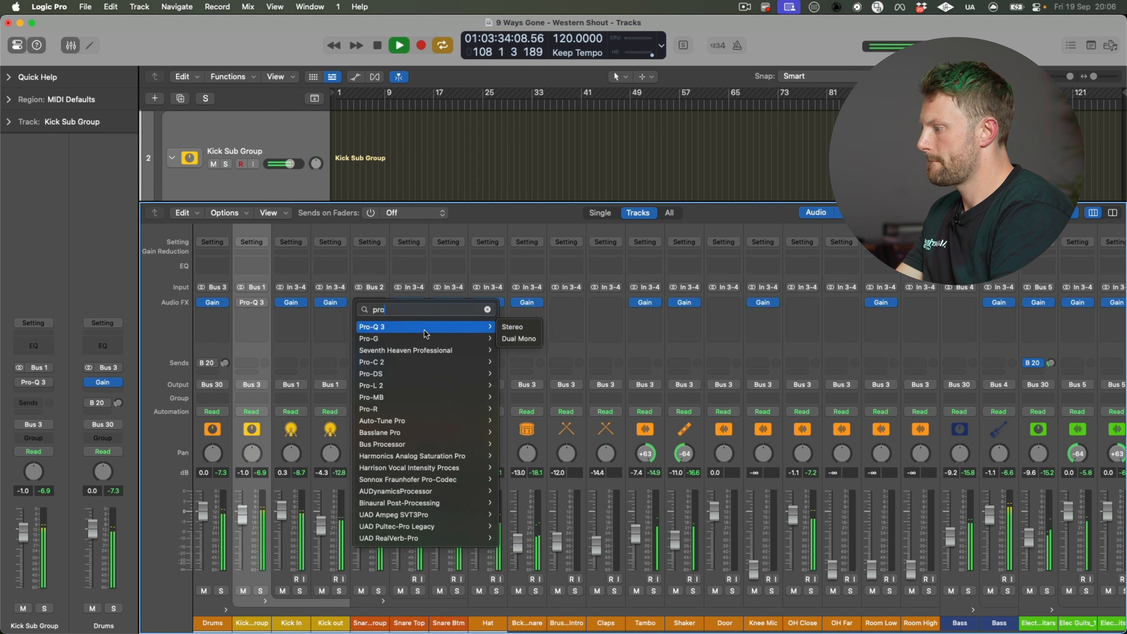
{"action": "left_click", "coordinate": [512, 326]}
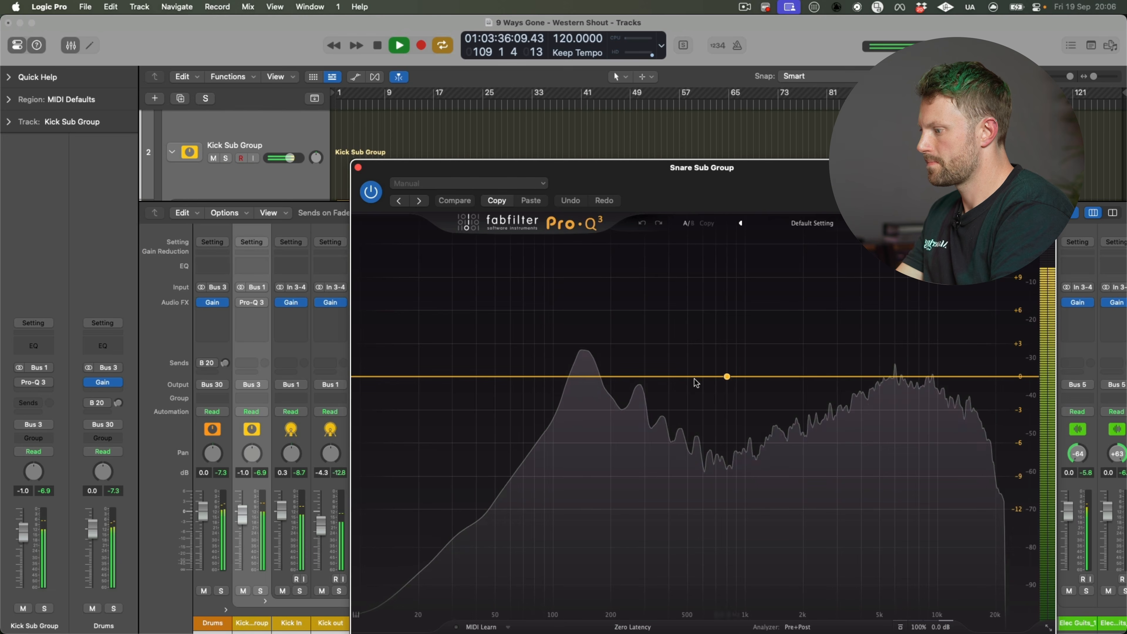
{"action": "left_click_drag", "start_coordinate": [724, 378], "coordinate": [679, 425]}
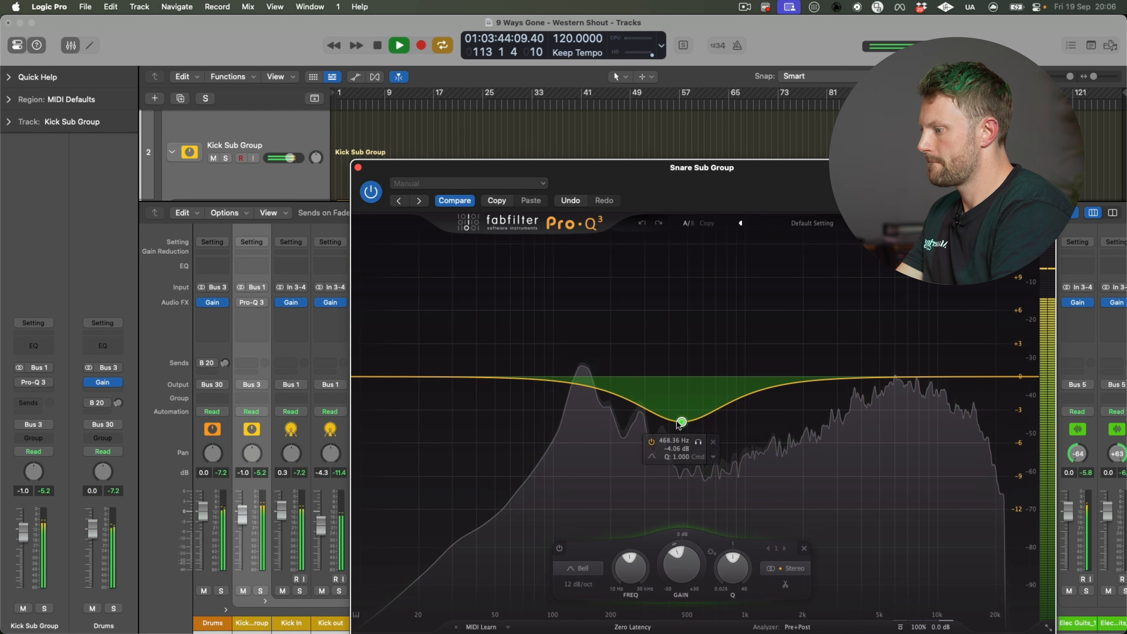
Step: Add a high-shelf band to the snare's Pro-Q 3 at about 10959 Hz with about +3.95 dB of gain
{"action": "left_click_drag", "start_coordinate": [905, 375], "coordinate": [974, 338]}
{"action": "left_click", "coordinate": [942, 317]}
{"action": "left_click", "coordinate": [979, 329]}
{"action": "left_click_drag", "start_coordinate": [973, 351], "coordinate": [945, 349]}
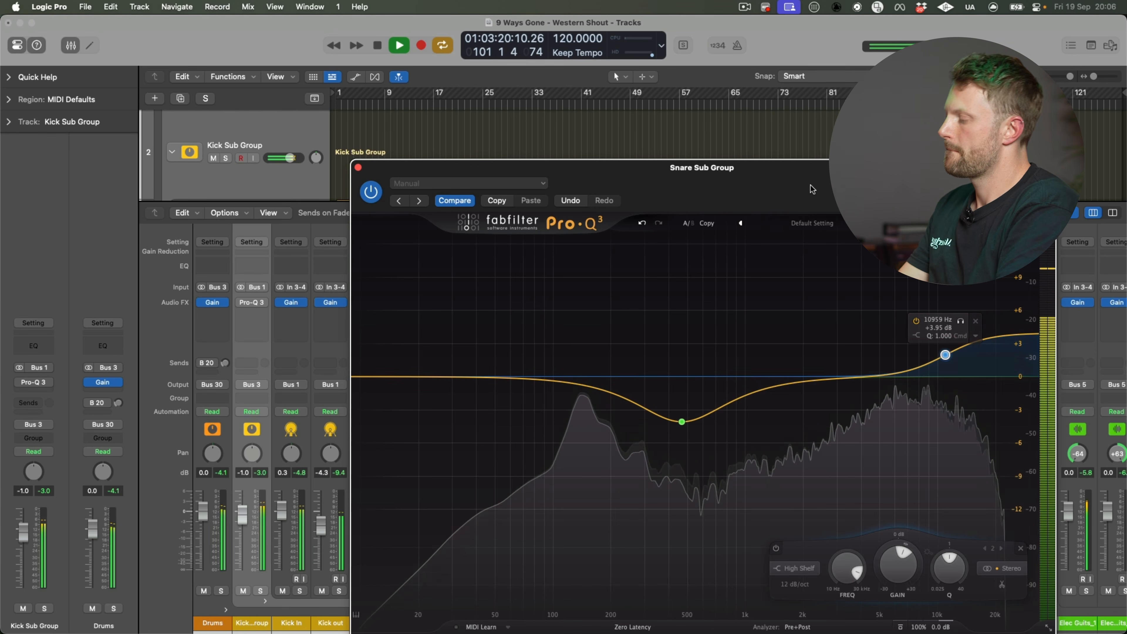
Step: Compare the mix with the snare EQ bypassed and active, then stop playback and close the EQ
{"action": "left_click_drag", "start_coordinate": [811, 194], "coordinate": [684, 217]}
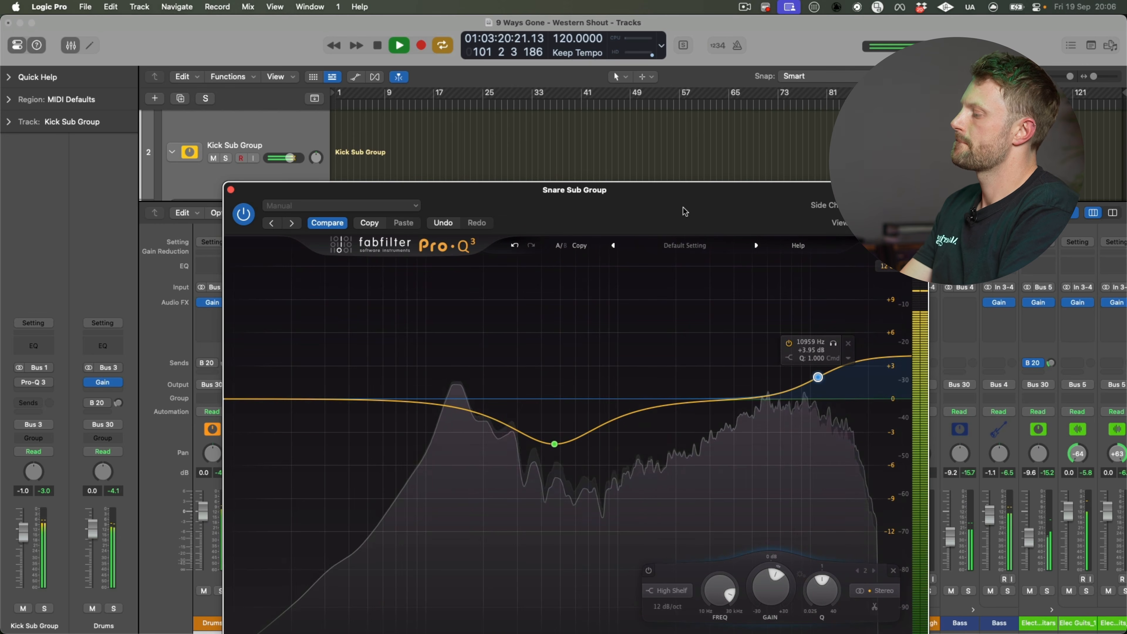
{"action": "left_click", "coordinate": [244, 213]}
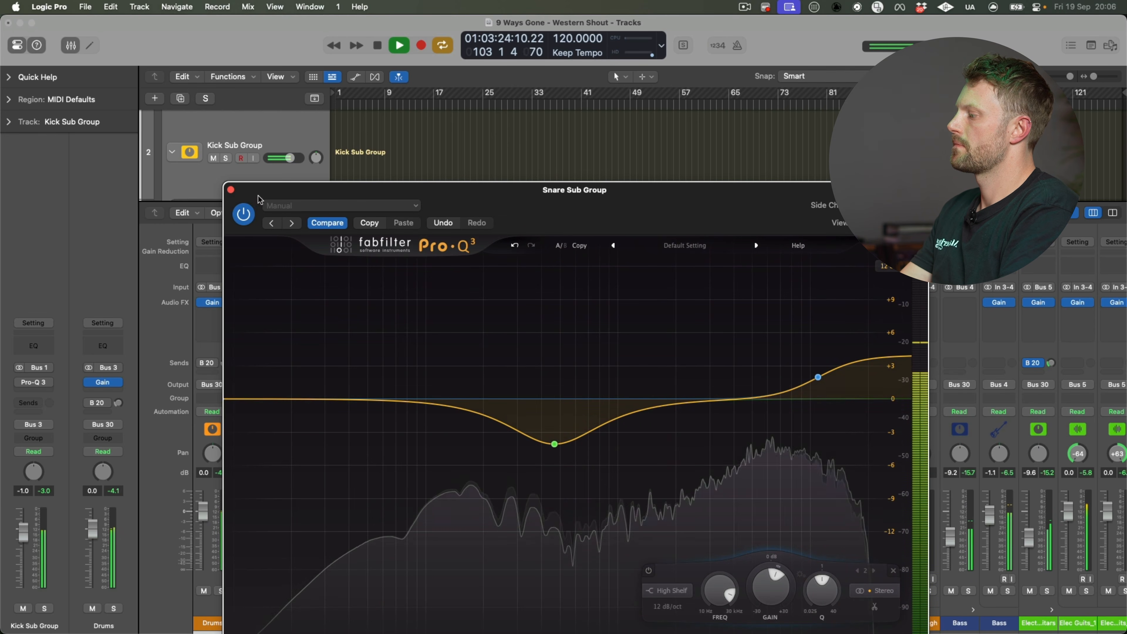
{"action": "key", "text": "space"}
{"action": "left_click", "coordinate": [230, 189]}
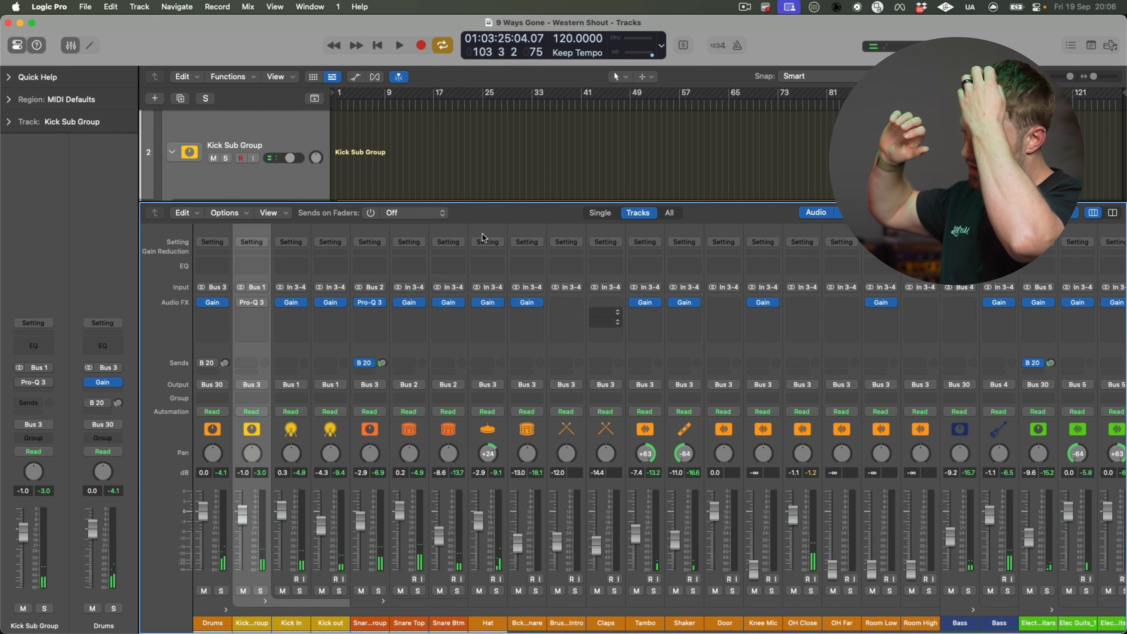
Step: Open REFERENCE 2 on the Stereo Out and compare the playing mix with the "04 - How to Disappear" reference track
{"action": "scroll", "coordinate": [751, 386], "scroll_direction": "right", "scroll_amount": 10}
{"action": "scroll", "coordinate": [750, 384], "scroll_direction": "right", "scroll_amount": 15}
{"action": "left_click", "coordinate": [1068, 303]}
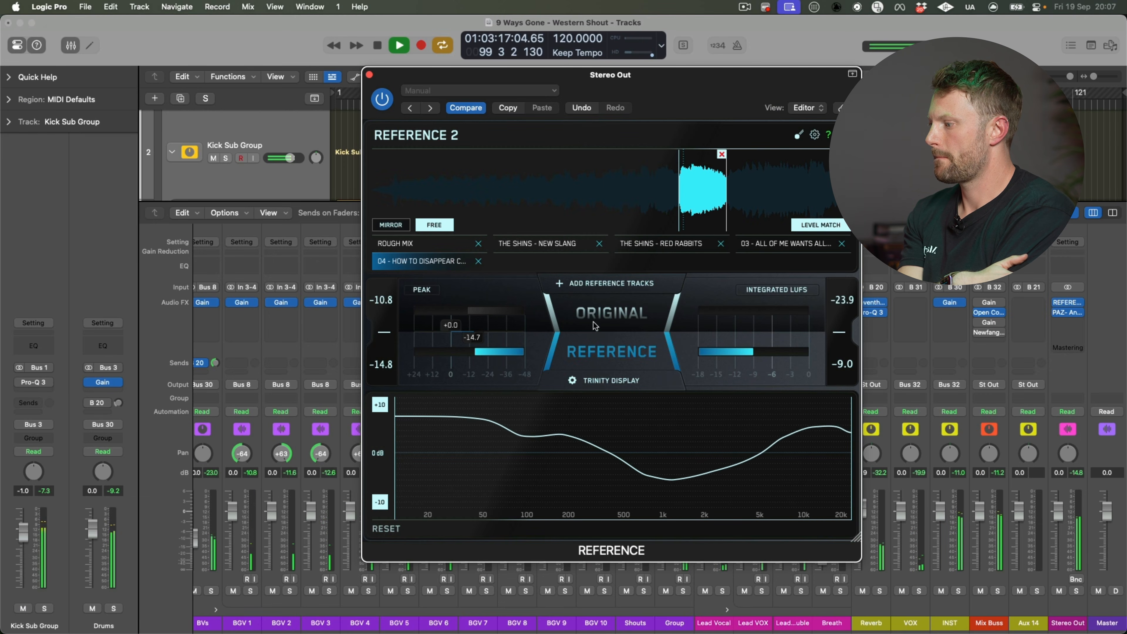
{"action": "left_click", "coordinate": [592, 300]}
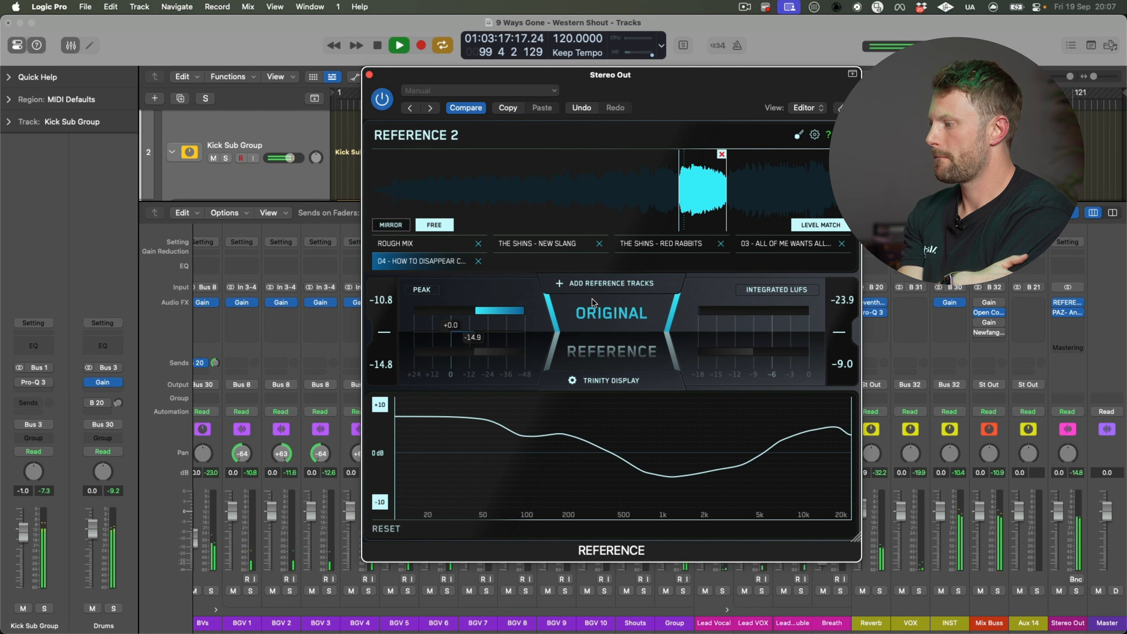
{"action": "left_click", "coordinate": [611, 349]}
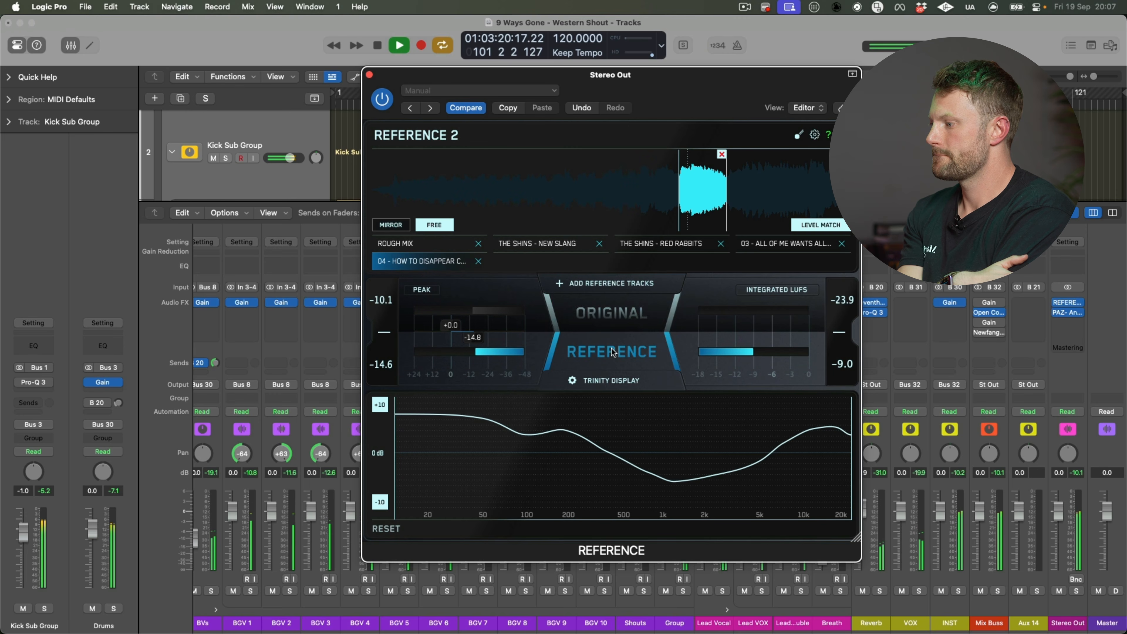
{"action": "left_click", "coordinate": [634, 320]}
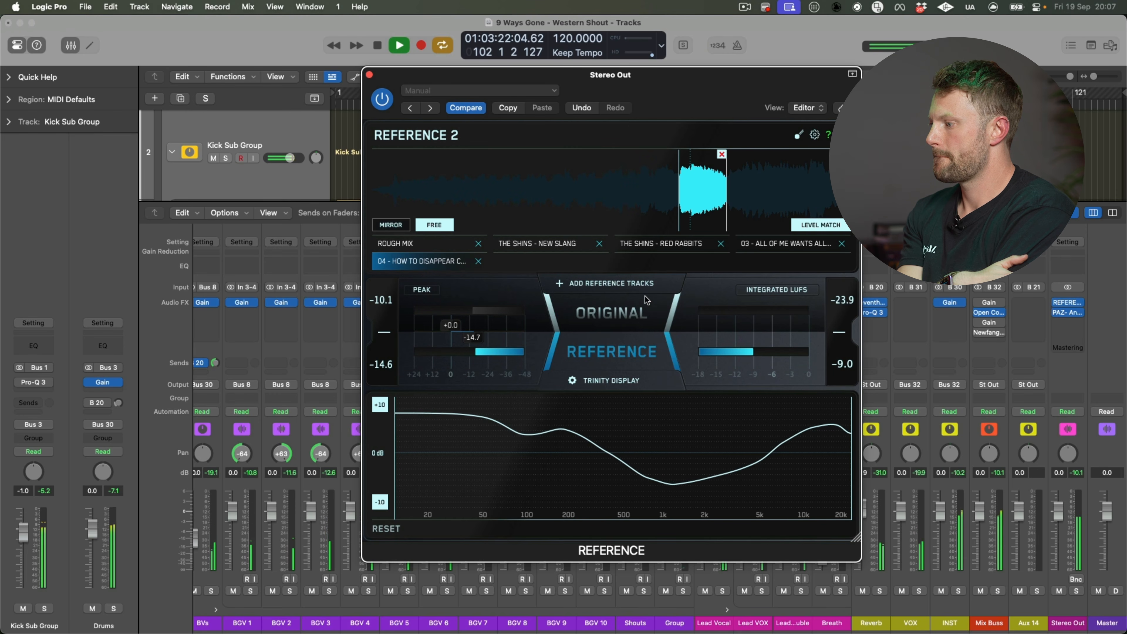
Step: Compare the original mix with the "The Shins - New Slang" reference track
{"action": "left_click", "coordinate": [549, 245]}
{"action": "left_click", "coordinate": [624, 355]}
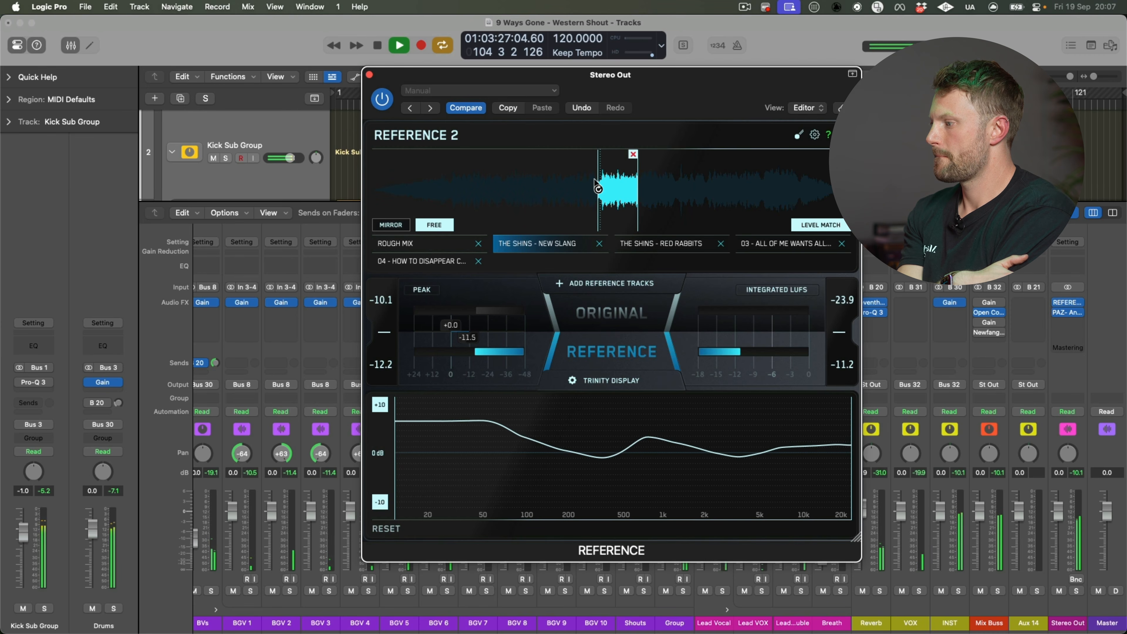
{"action": "left_click", "coordinate": [590, 308]}
Step: Compare the mix repeatedly with "The Shins - Red Rabbits", ending on the original, then close REFERENCE and stop playback
{"action": "left_click", "coordinate": [669, 242]}
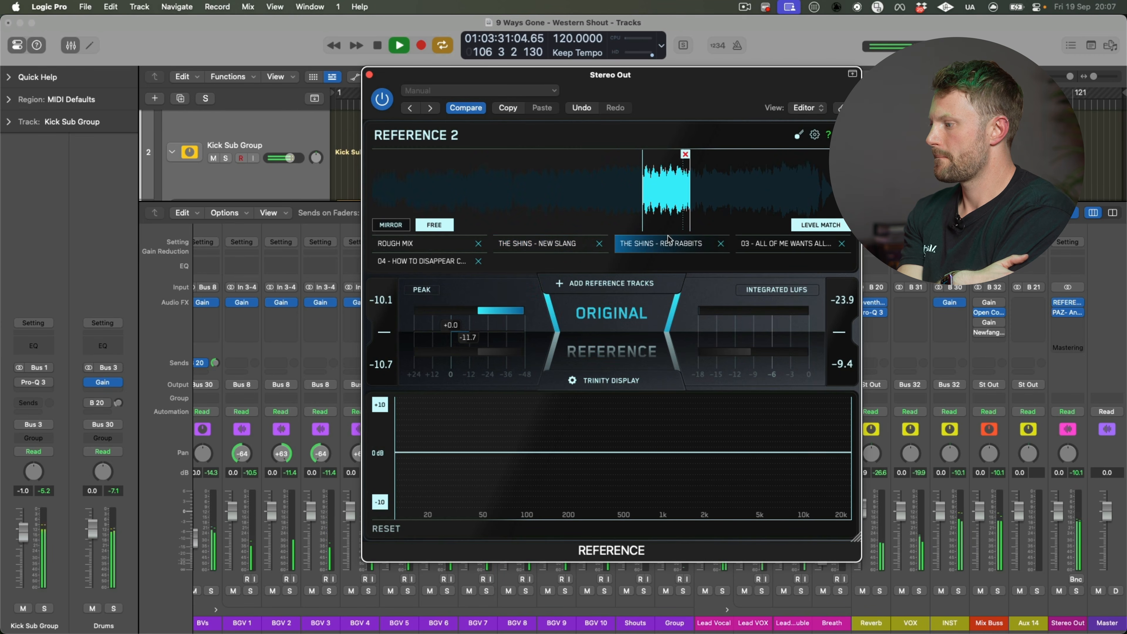
{"action": "left_click", "coordinate": [638, 322]}
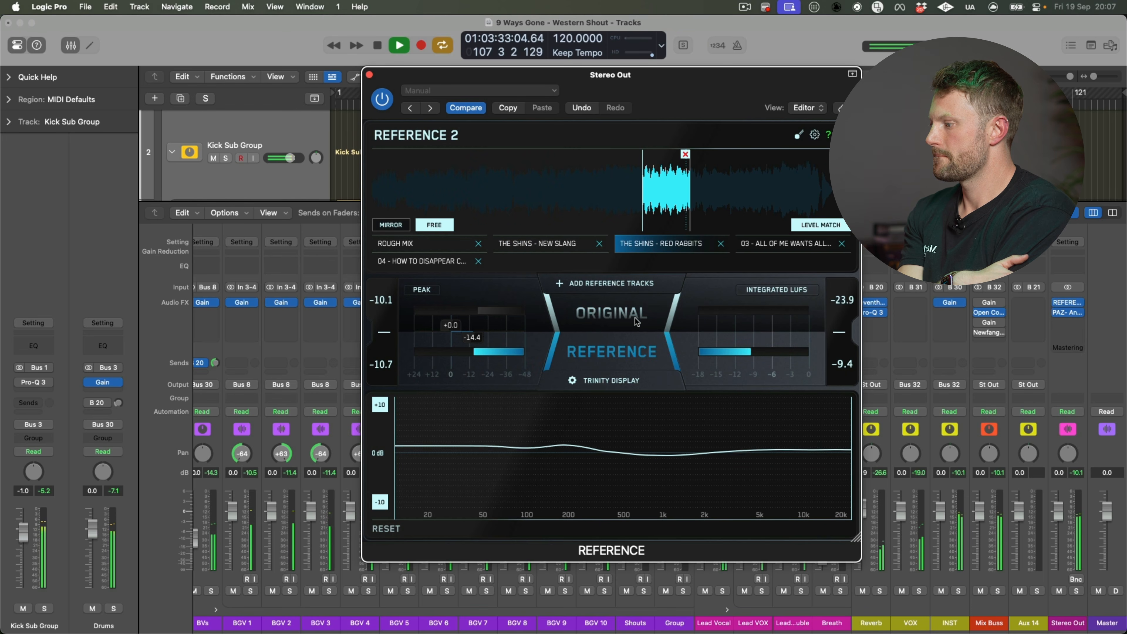
{"action": "left_click", "coordinate": [614, 319]}
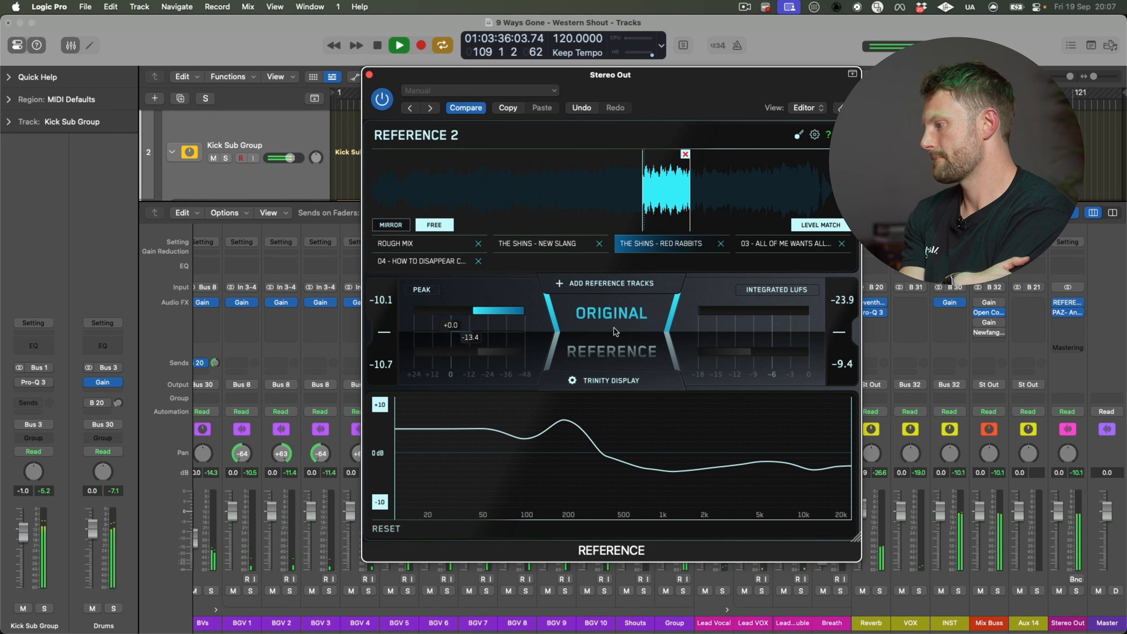
{"action": "left_click", "coordinate": [602, 354]}
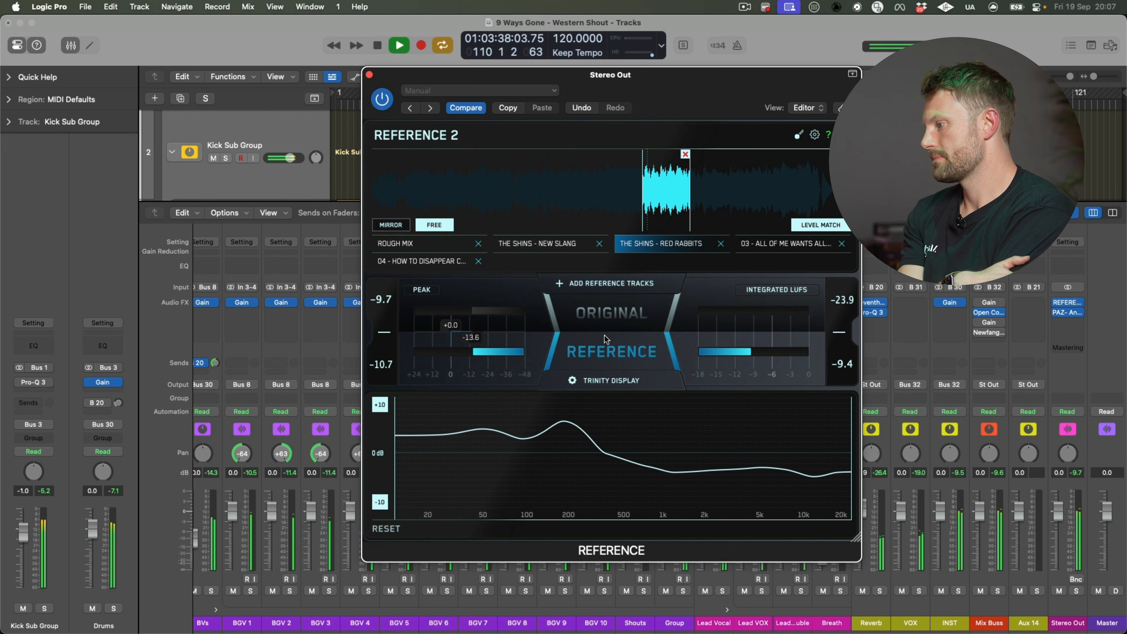
{"action": "left_click", "coordinate": [616, 318]}
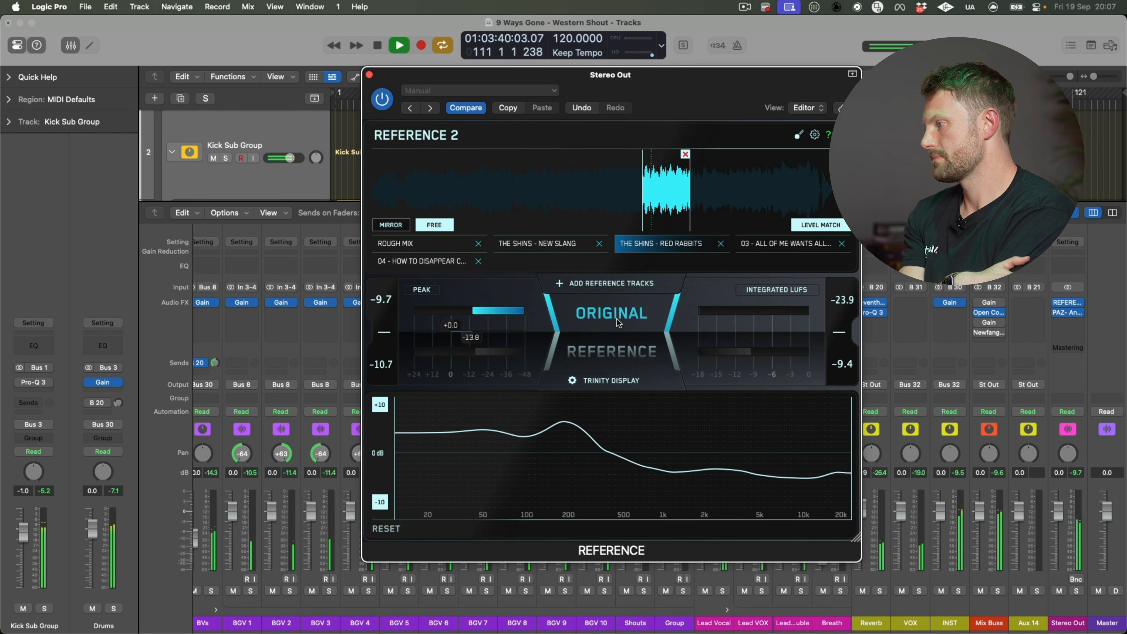
{"action": "left_click", "coordinate": [369, 74]}
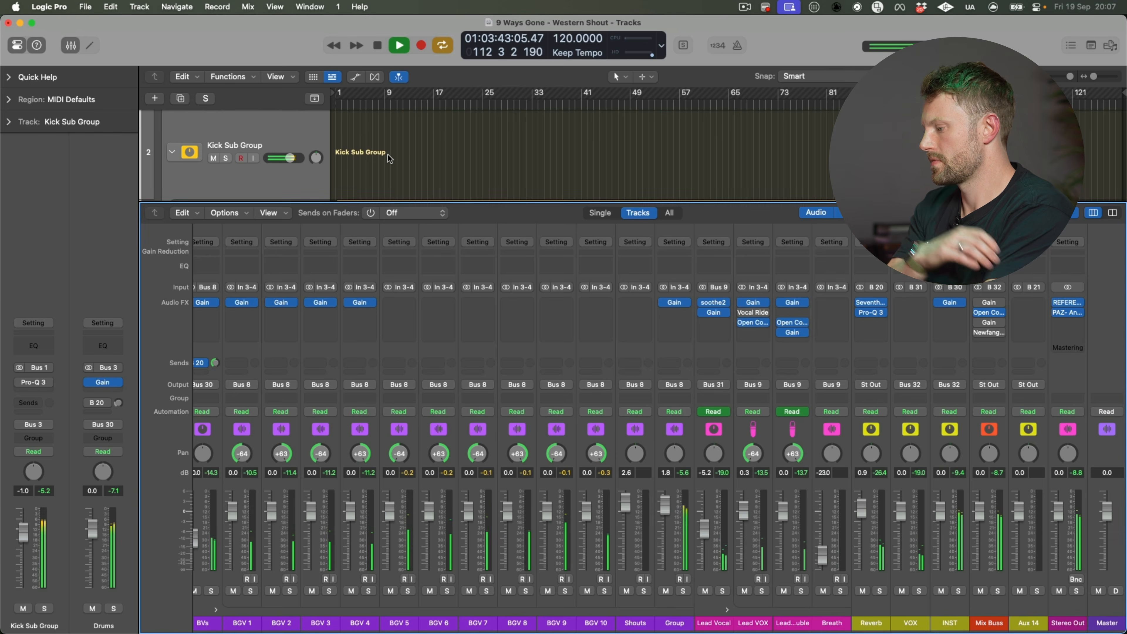
{"action": "key", "text": "space"}
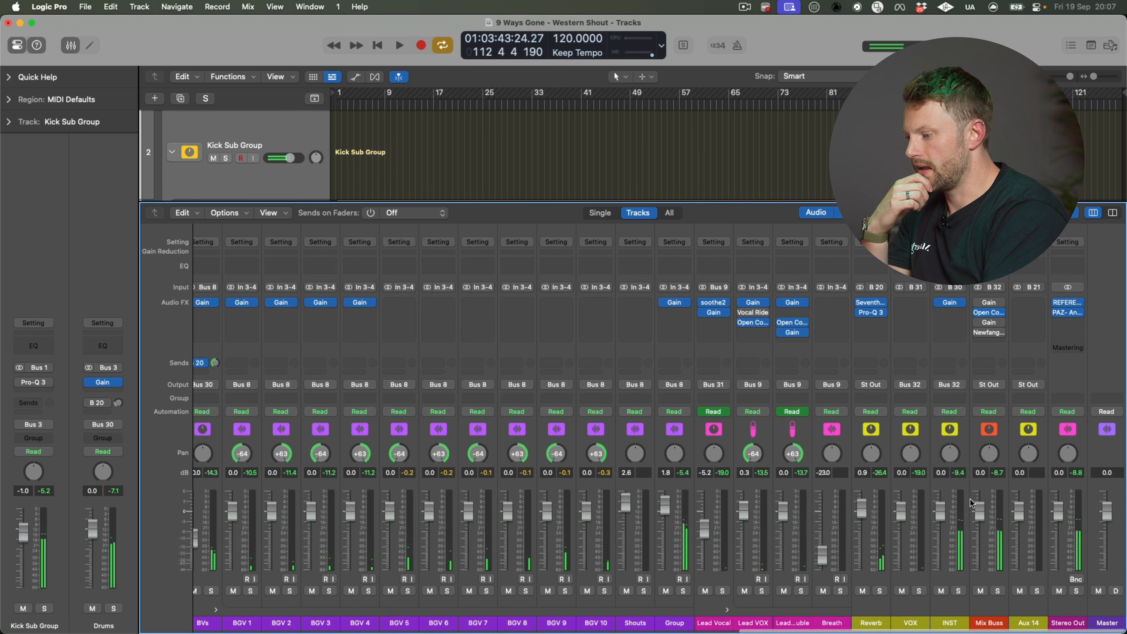
Step: Insert a Pro-Q 3 on the INST bus, add a bell cut of about -1.15 dB at about 305 Hz and start playback
{"action": "left_click", "coordinate": [950, 312]}
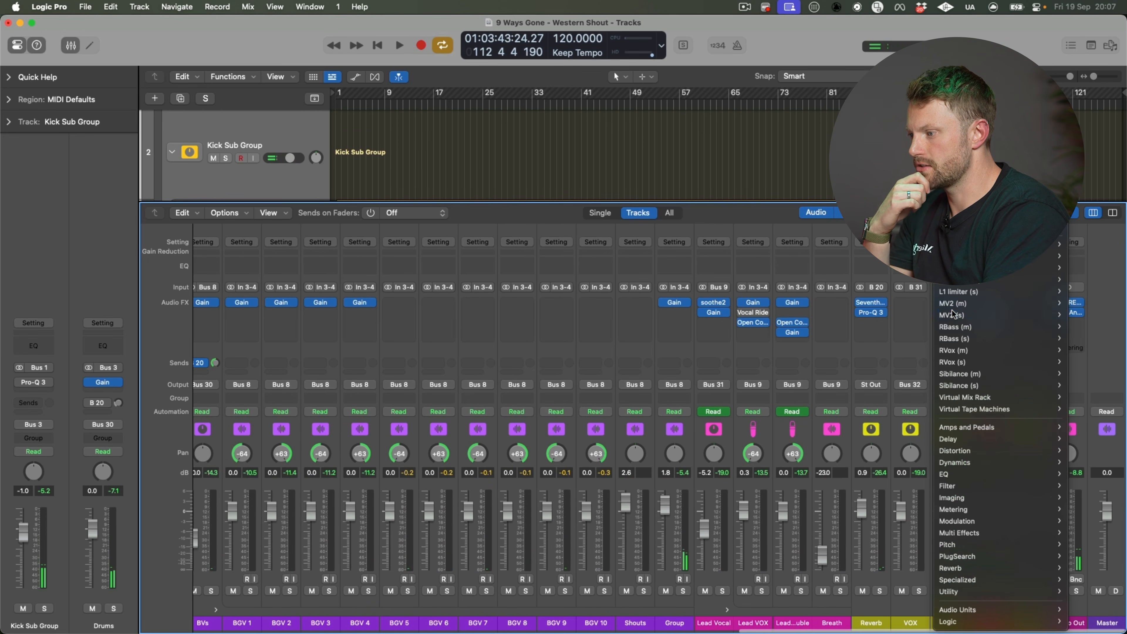
{"action": "mouse_move", "coordinate": [972, 180]}
{"action": "left_click", "coordinate": [1095, 180]}
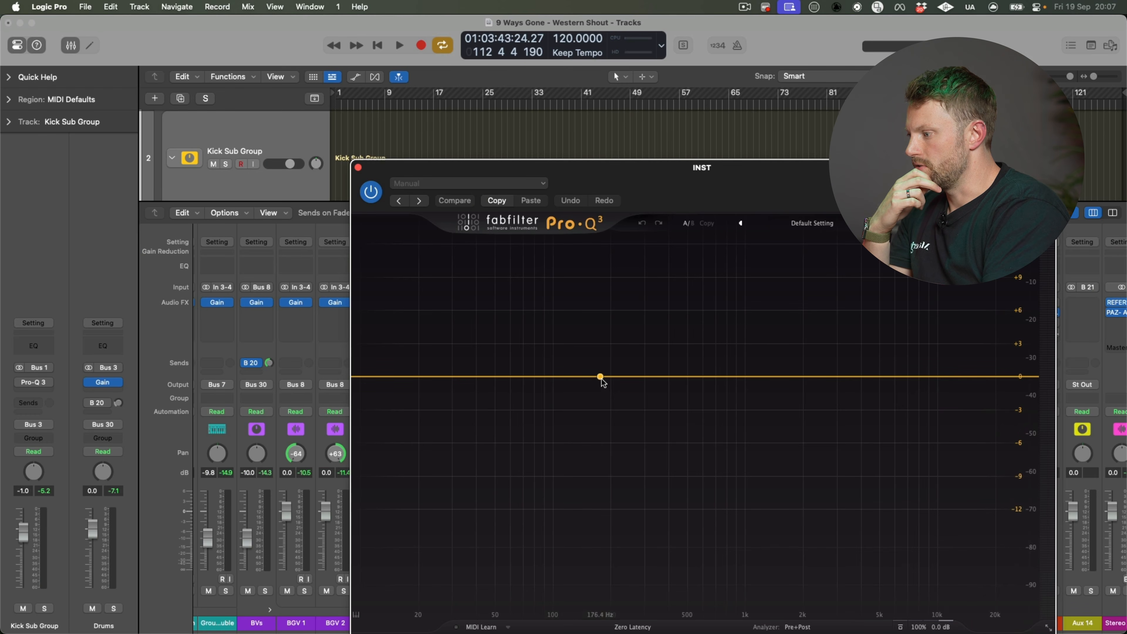
{"action": "left_click_drag", "start_coordinate": [606, 378], "coordinate": [647, 389]}
{"action": "key", "text": "space"}
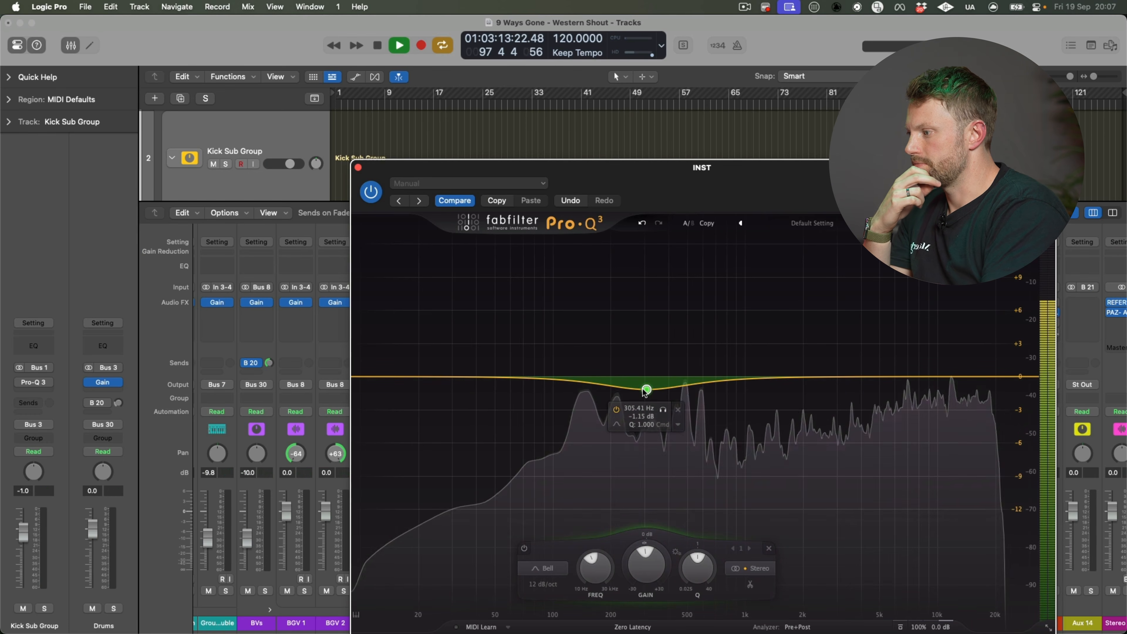
Step: Move the INST band to about 343 Hz and make it dynamic, with about -0.21 dB gain and -3.28 dB dynamic range
{"action": "left_click_drag", "start_coordinate": [765, 186], "coordinate": [647, 90]}
{"action": "mouse_move", "coordinate": [528, 293]}
{"action": "left_mouse_down"}
{"action": "mouse_move", "coordinate": [535, 396]}
{"action": "mouse_move", "coordinate": [535, 304]}
{"action": "left_mouse_up"}
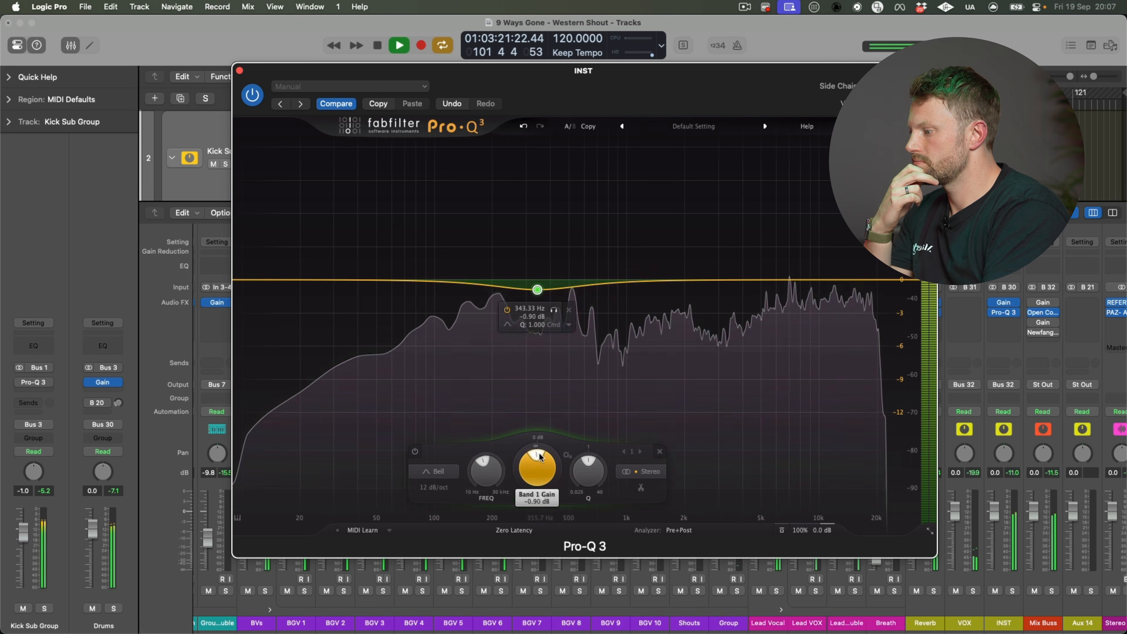
{"action": "left_click_drag", "start_coordinate": [535, 446], "coordinate": [537, 452]}
{"action": "mouse_move", "coordinate": [537, 295]}
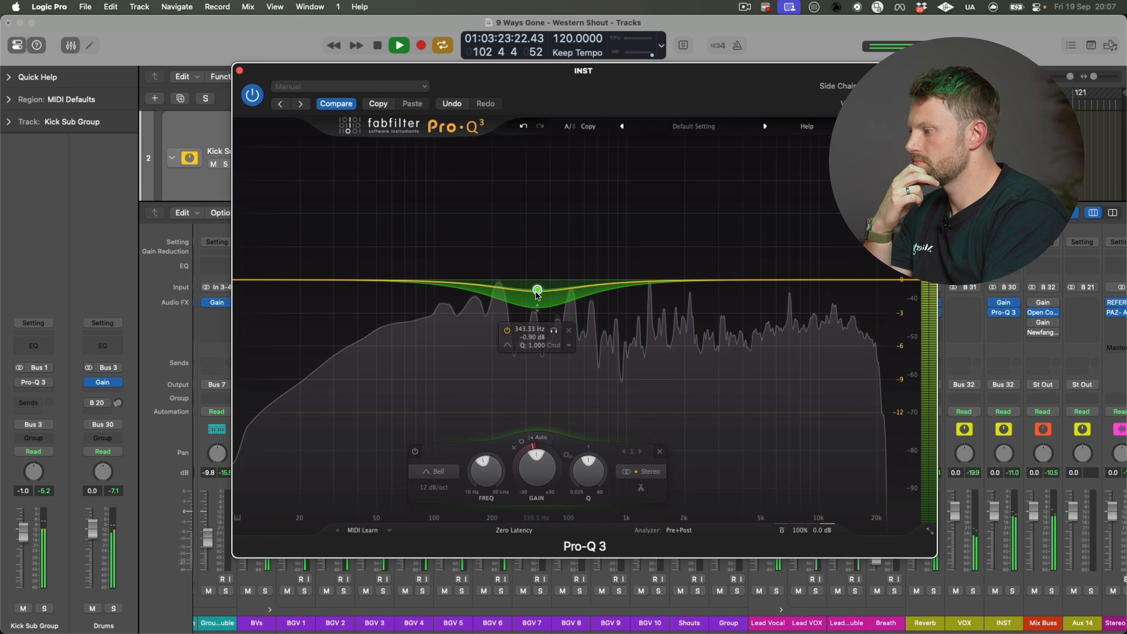
{"action": "left_click_drag", "start_coordinate": [536, 285], "coordinate": [537, 285]}
{"action": "mouse_move", "coordinate": [544, 464]}
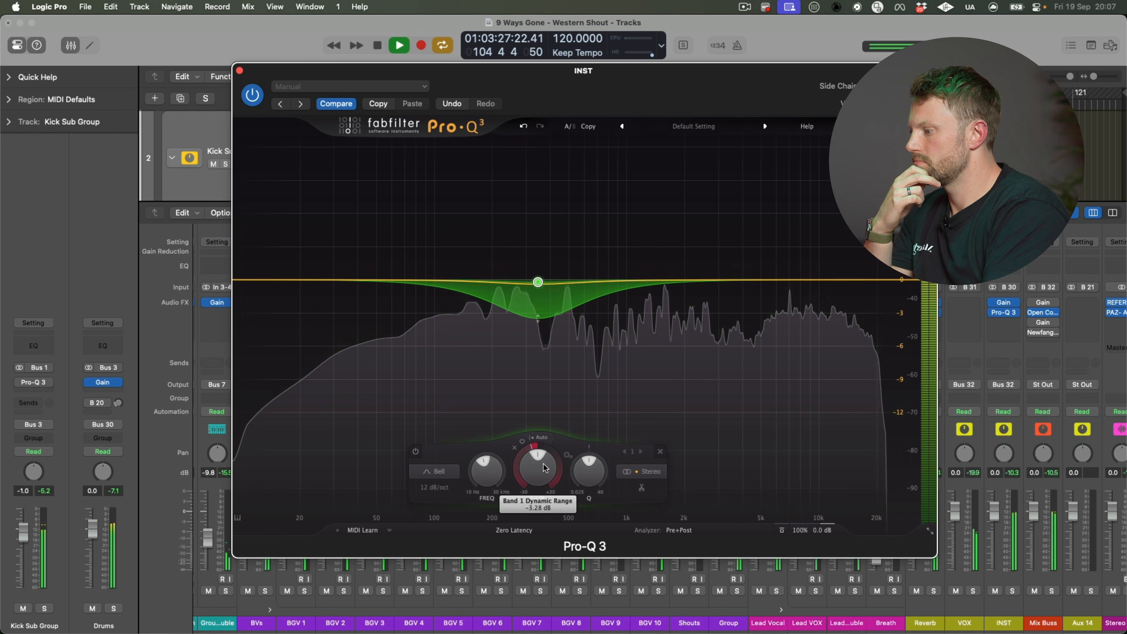
Step: Reduce the INST band's dynamic range slightly, comparing the mix with the EQ bypassed and active, then close the EQ
{"action": "left_click", "coordinate": [253, 95]}
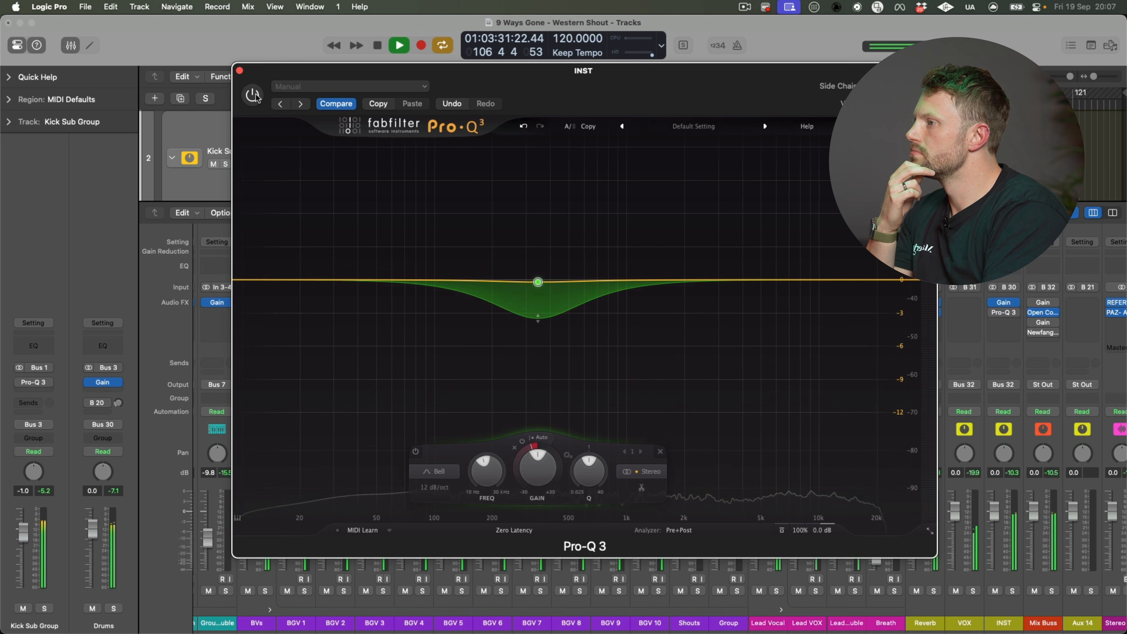
{"action": "left_click", "coordinate": [255, 96]}
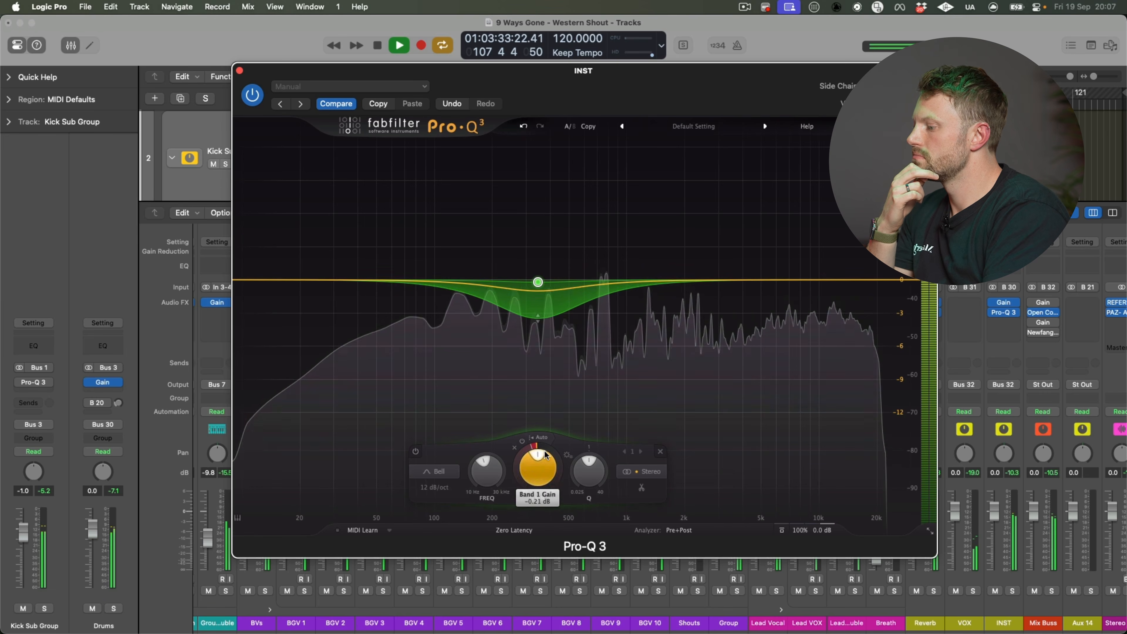
{"action": "mouse_move", "coordinate": [548, 438]}
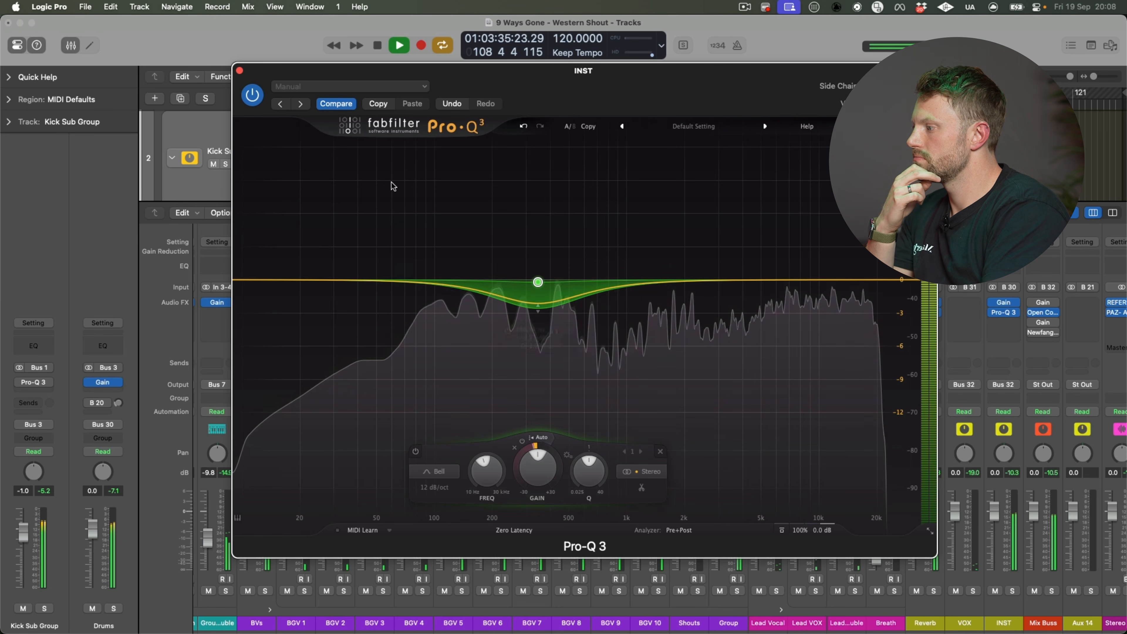
{"action": "left_click", "coordinate": [253, 95]}
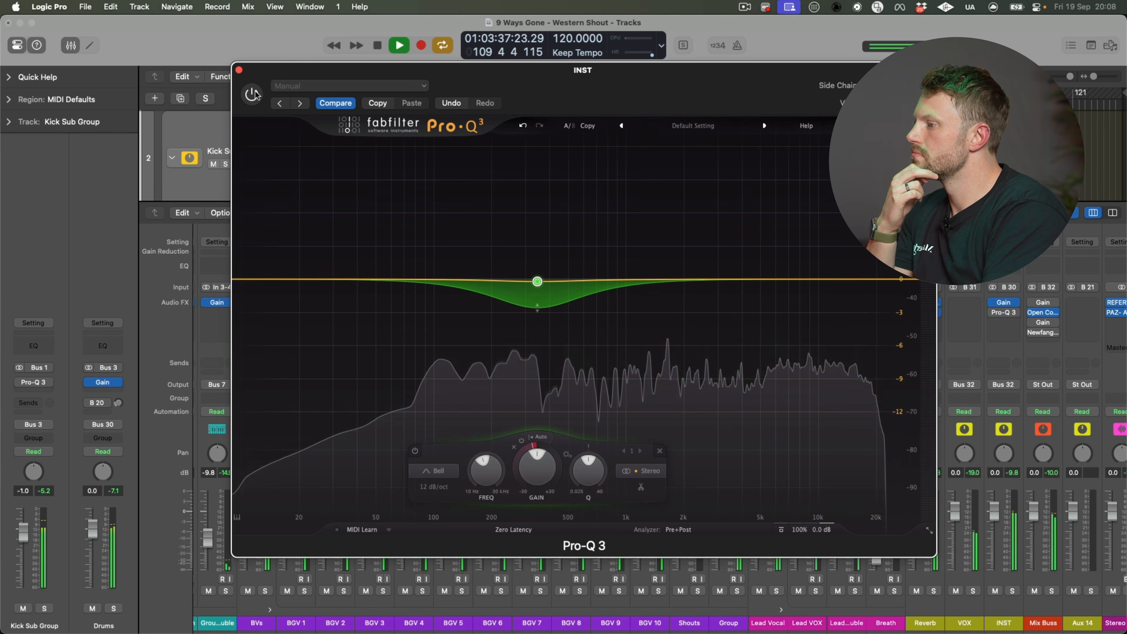
{"action": "left_click", "coordinate": [253, 94]}
{"action": "left_click", "coordinate": [238, 70]}
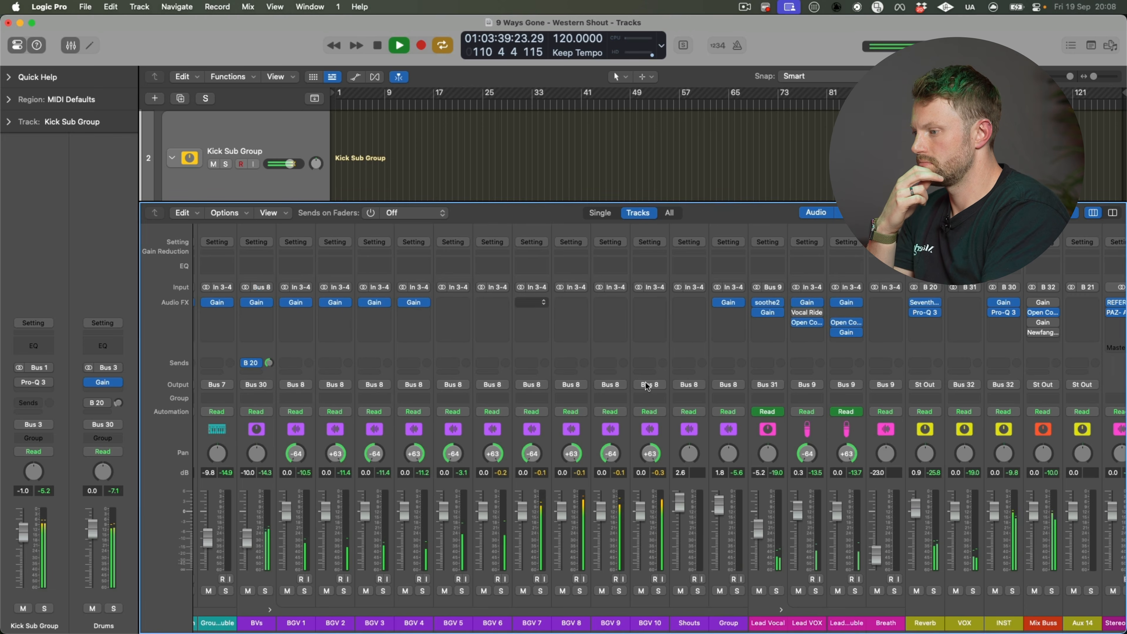
{"action": "scroll", "coordinate": [1076, 312], "scroll_direction": "right", "scroll_amount": 3}
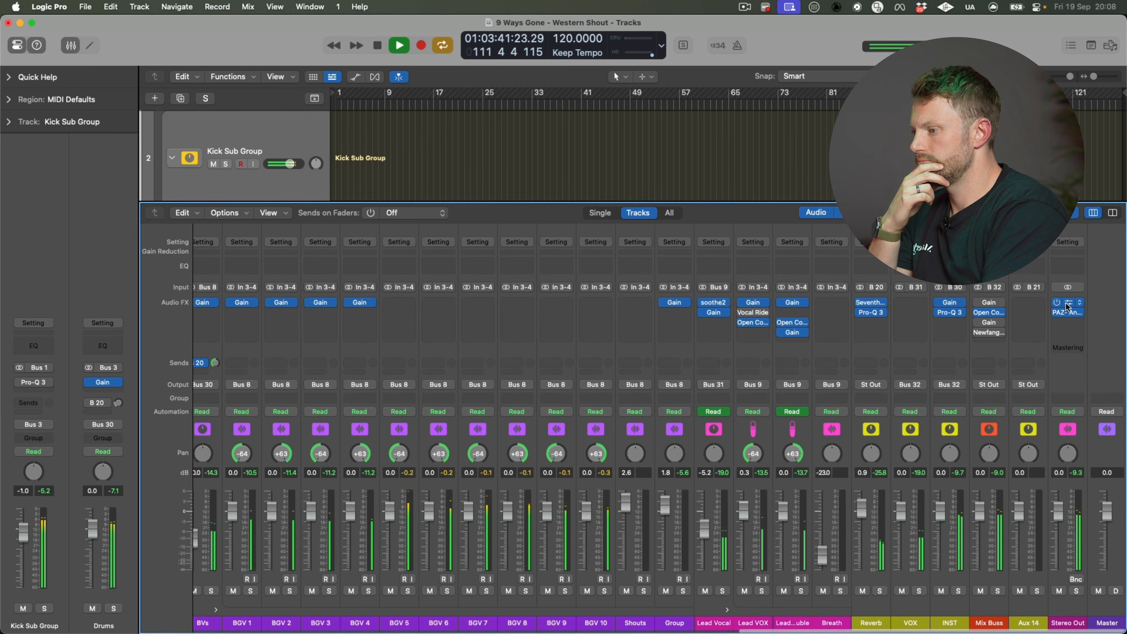
Step: Compare the mix against "The Shins - Red Rabbits" in REFERENCE, ending on the original, and close the plug-in
{"action": "left_click", "coordinate": [1068, 306]}
{"action": "left_click", "coordinate": [591, 355]}
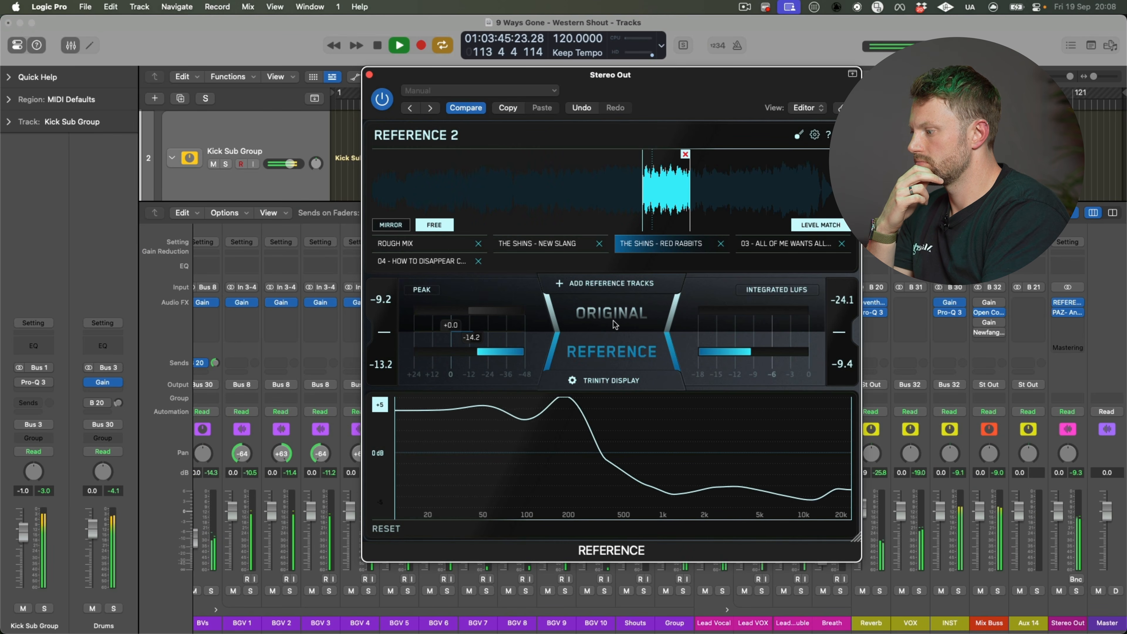
{"action": "left_click", "coordinate": [614, 323]}
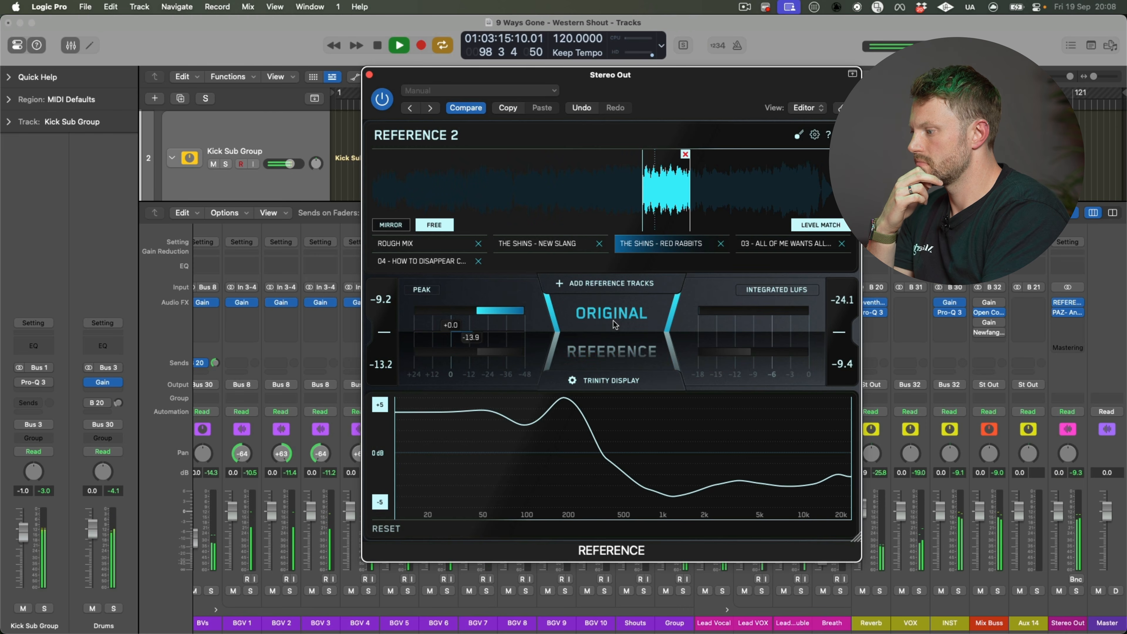
{"action": "left_click", "coordinate": [615, 348]}
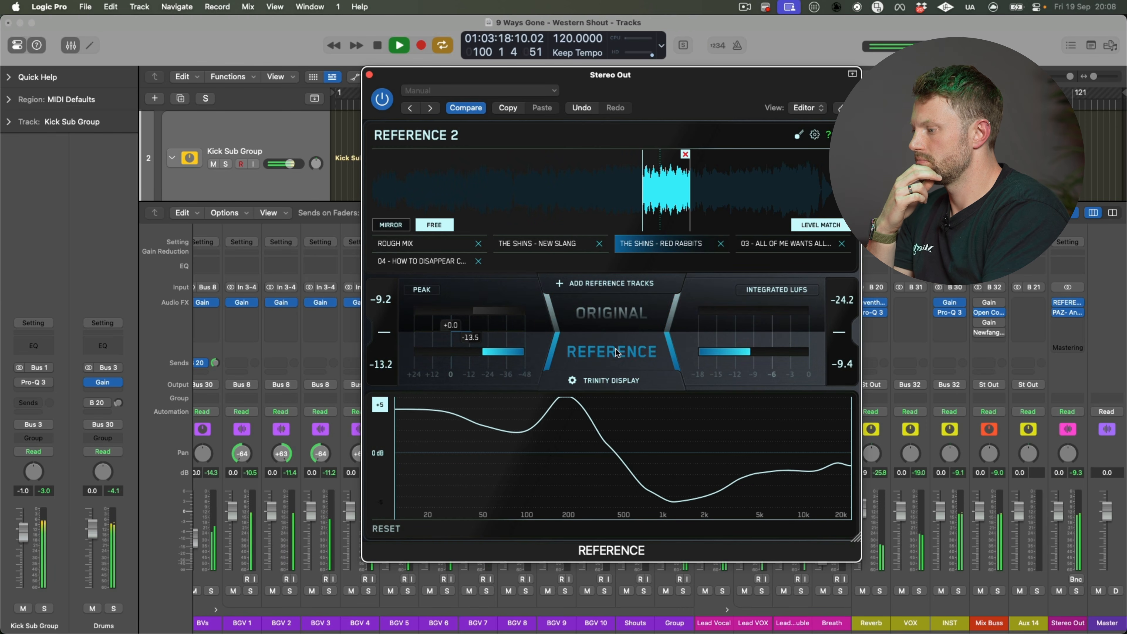
{"action": "left_click", "coordinate": [614, 320]}
{"action": "left_click", "coordinate": [368, 75]}
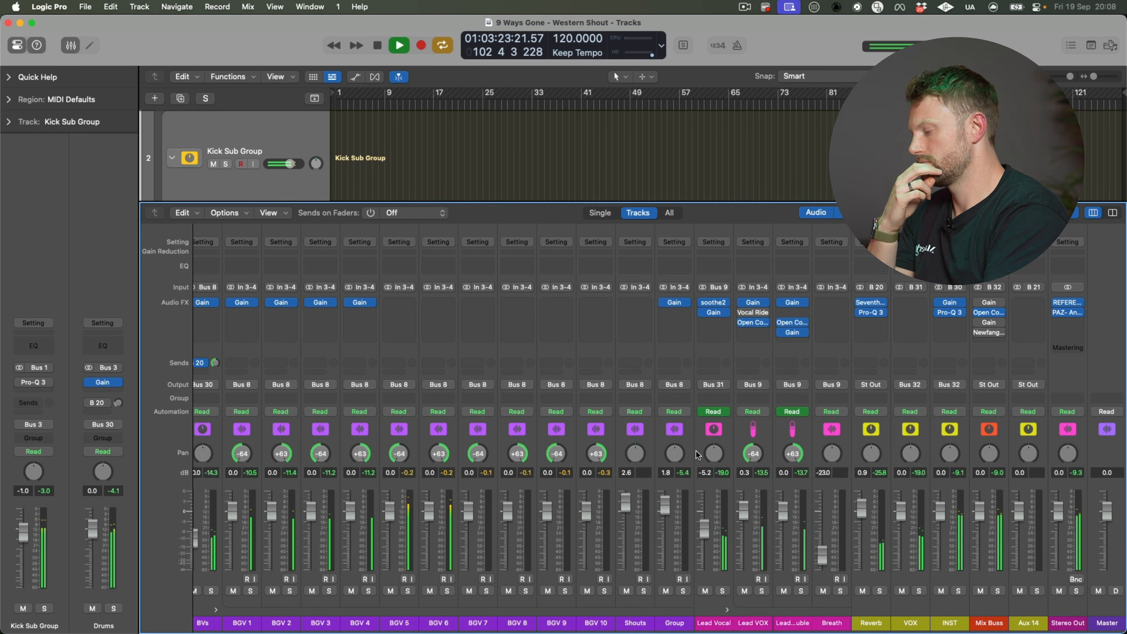
{"action": "scroll", "coordinate": [696, 451], "scroll_direction": "right", "scroll_amount": 3}
{"action": "scroll", "coordinate": [696, 453], "scroll_direction": "left", "scroll_amount": 3}
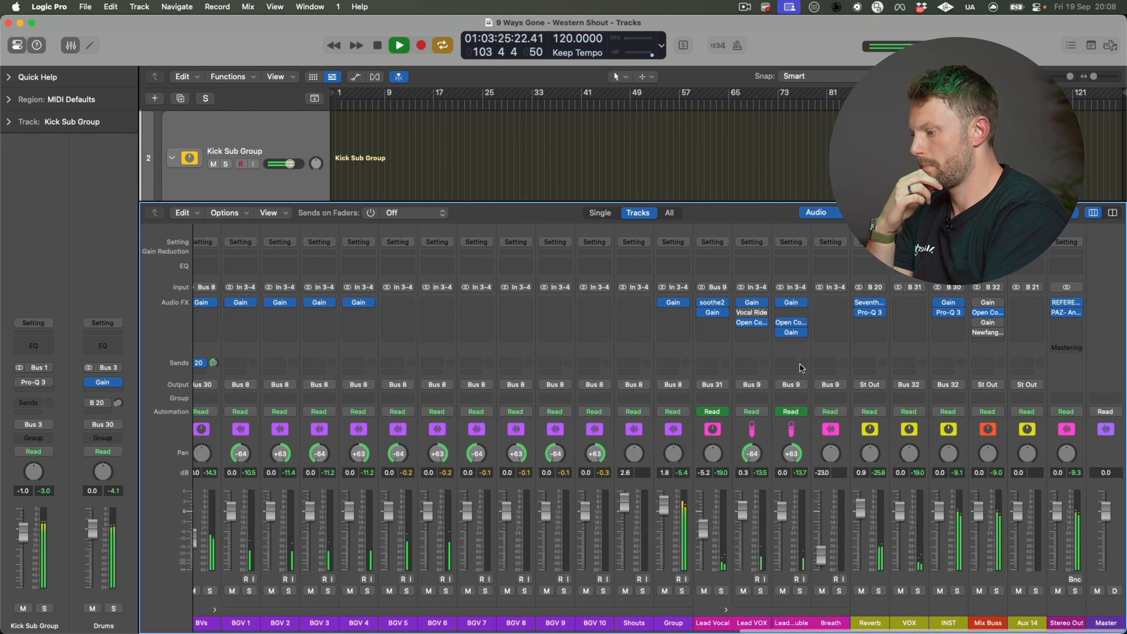
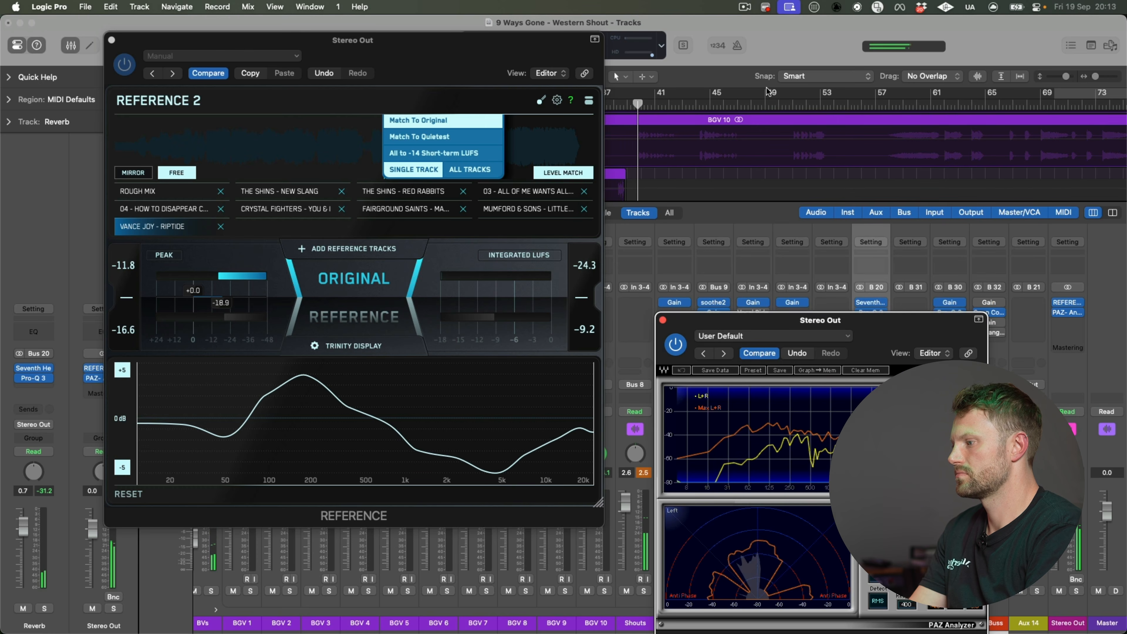
Step: Compare the mix with "Vance Joy - Riptide", move the PAZ Analyzer clear of the mixer and select the Bass group channel
{"action": "left_click", "coordinate": [365, 317]}
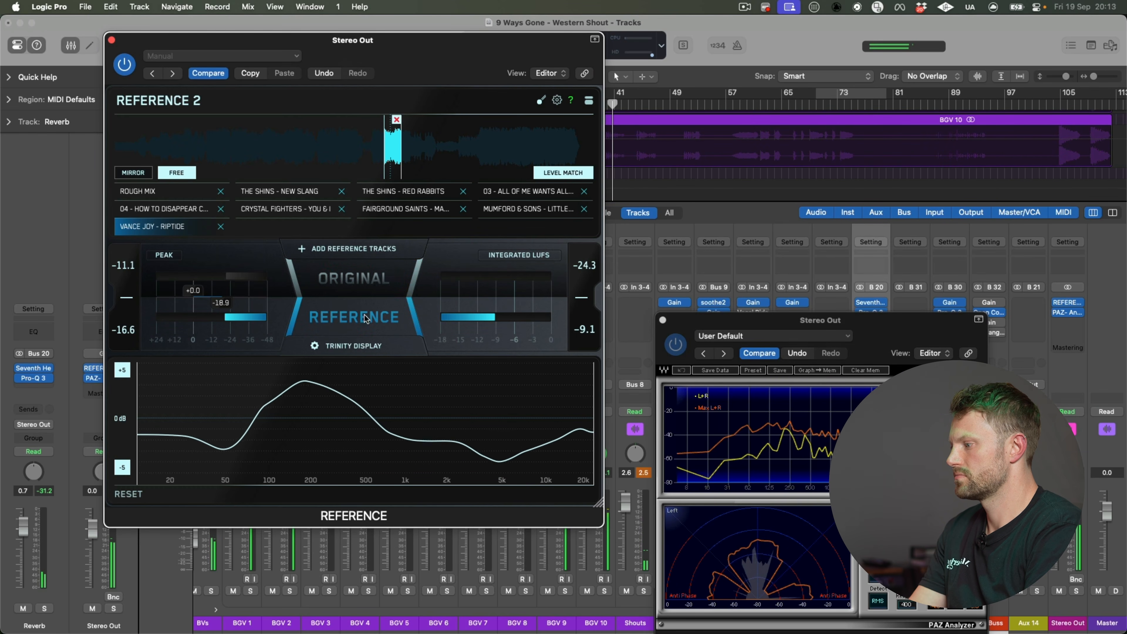
{"action": "left_click", "coordinate": [358, 290]}
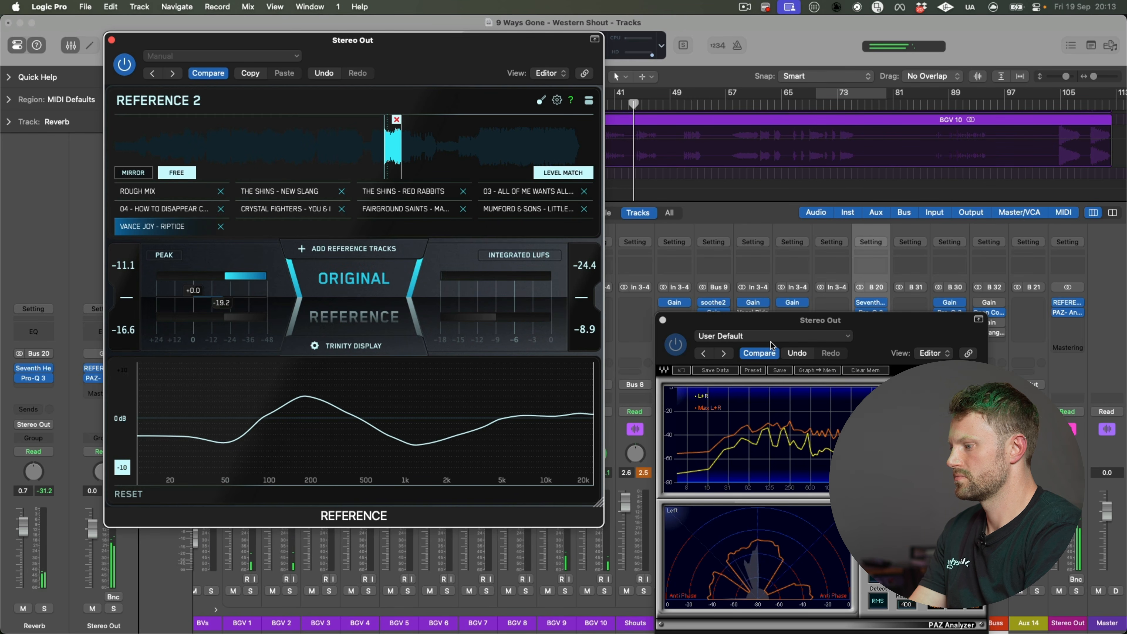
{"action": "scroll", "coordinate": [623, 472], "scroll_direction": "left", "scroll_amount": 15}
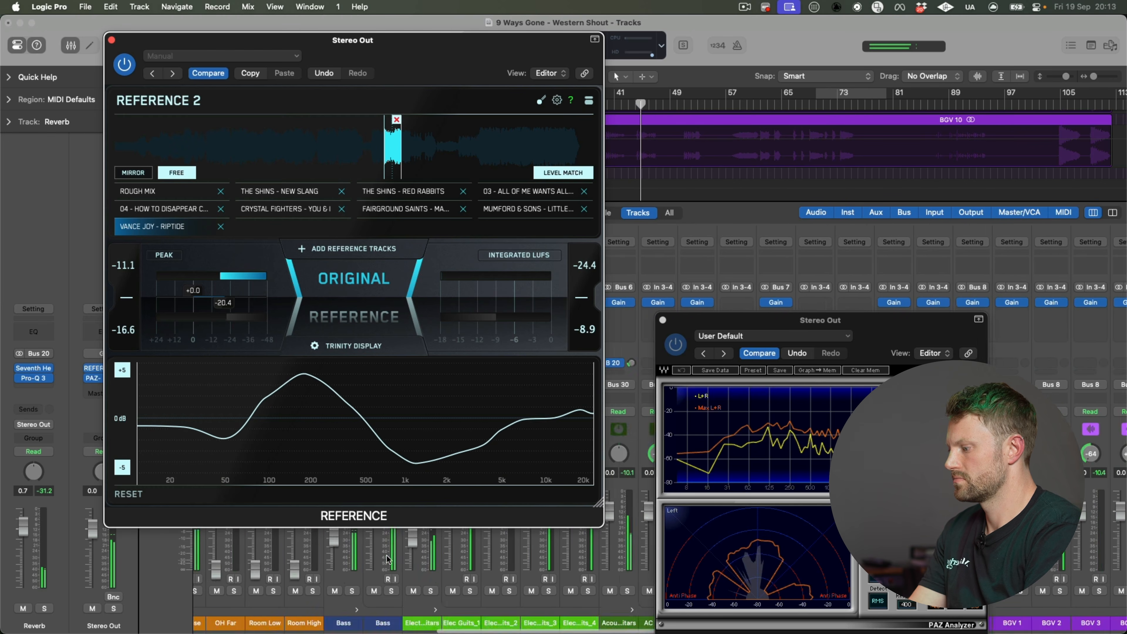
{"action": "left_click_drag", "start_coordinate": [871, 341], "coordinate": [870, 84]}
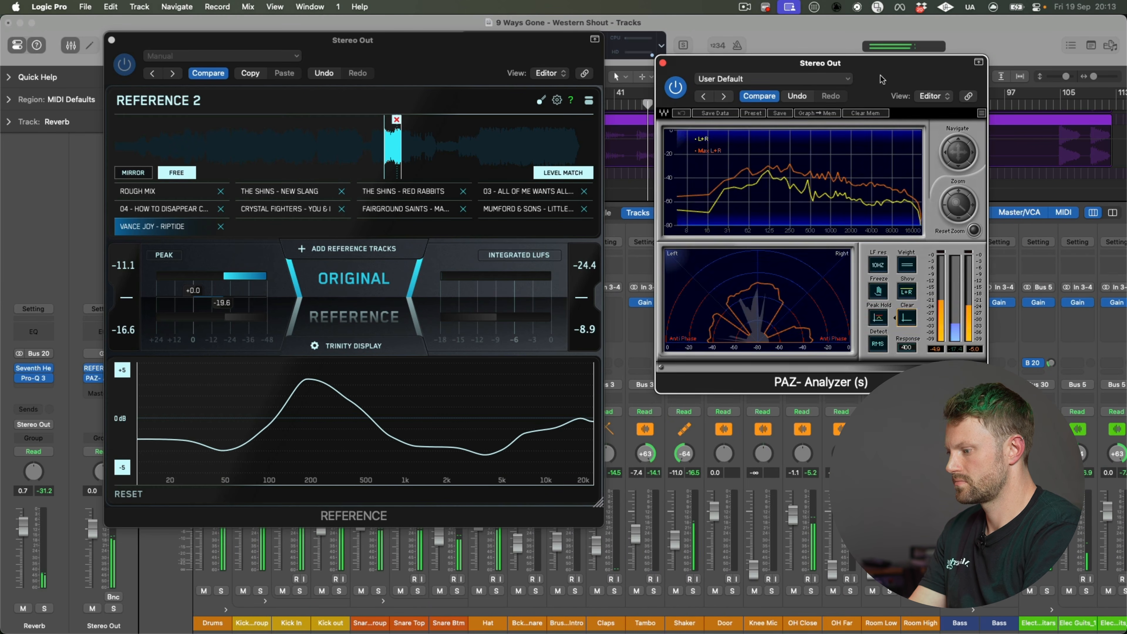
{"action": "left_click", "coordinate": [960, 623]}
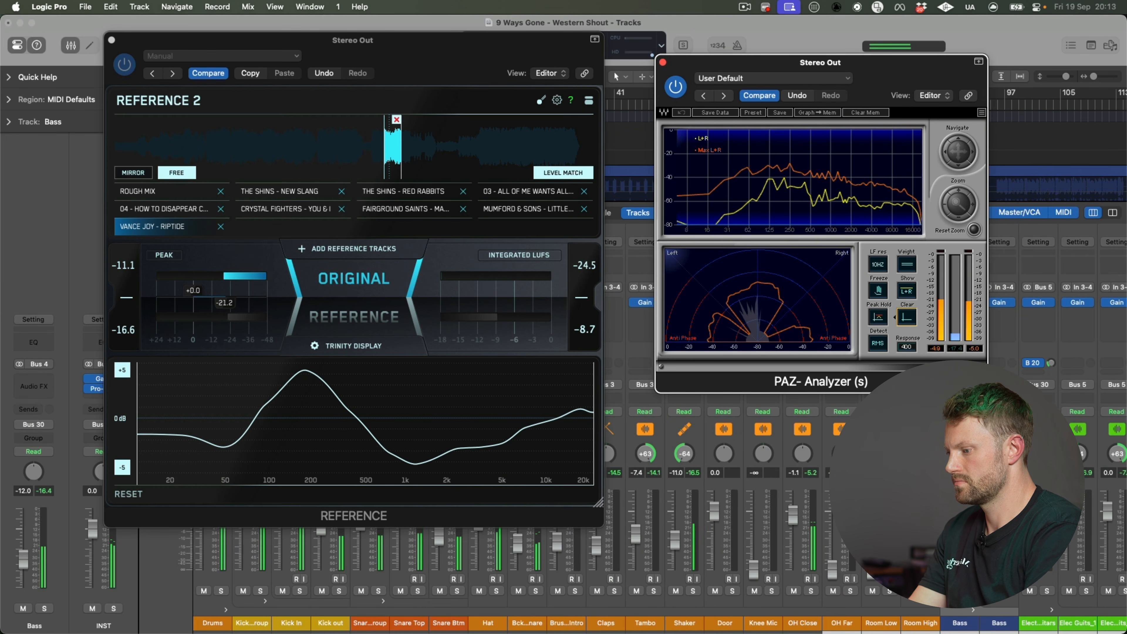
{"action": "left_click", "coordinate": [950, 541]}
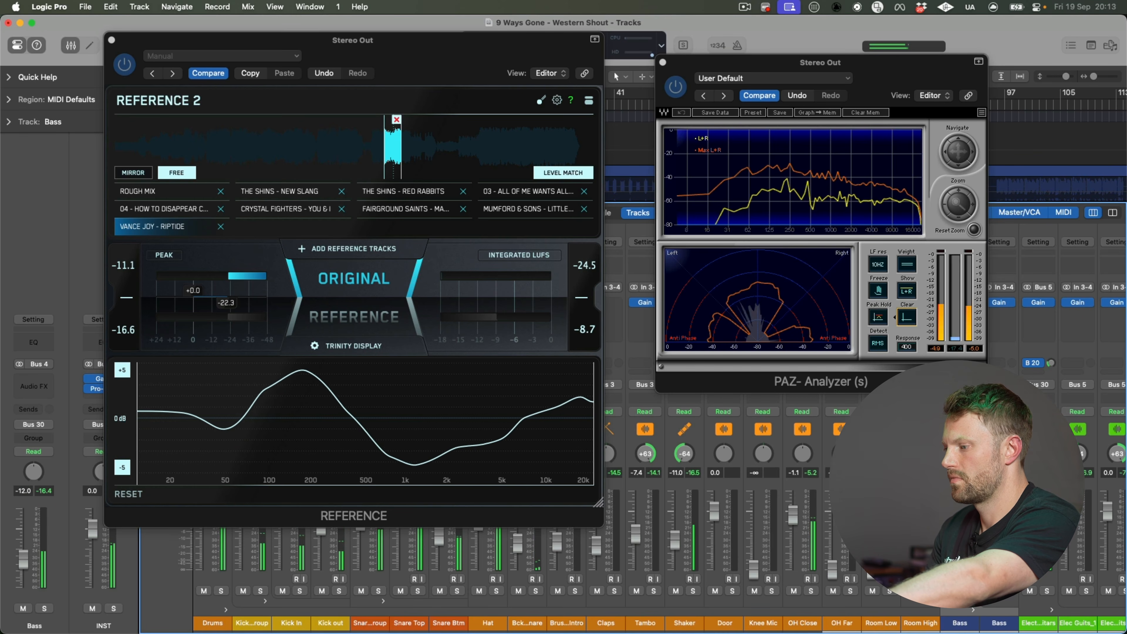
Step: Check the level matching for "Vance Joy - Riptide", compare it once more with the original and close REFERENCE
{"action": "left_click", "coordinate": [563, 172]}
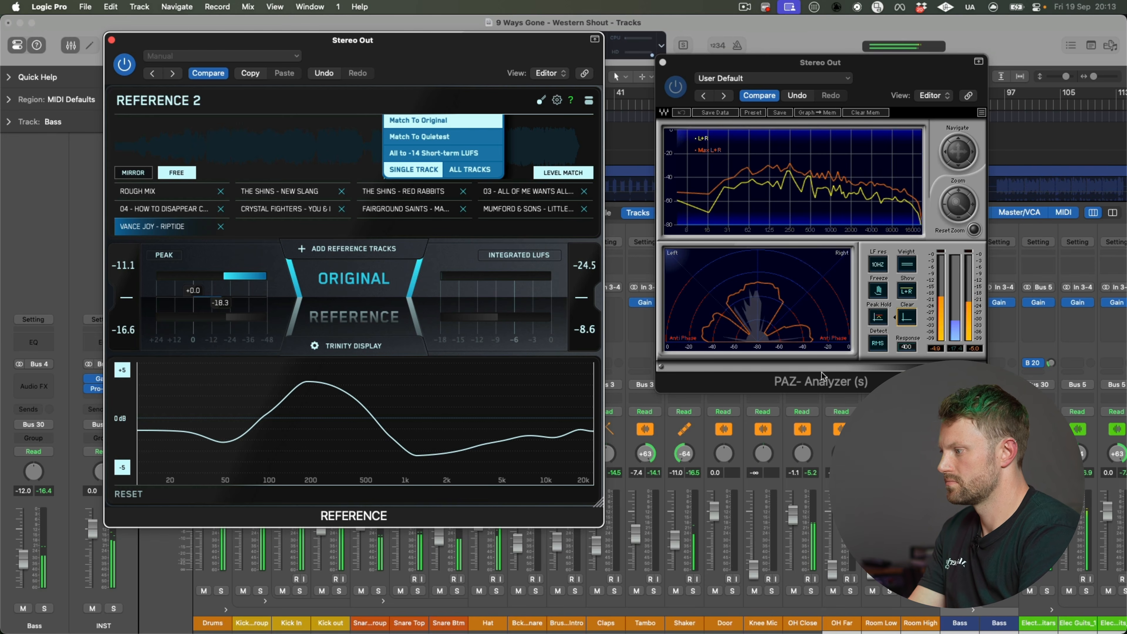
{"action": "left_click", "coordinate": [347, 314]}
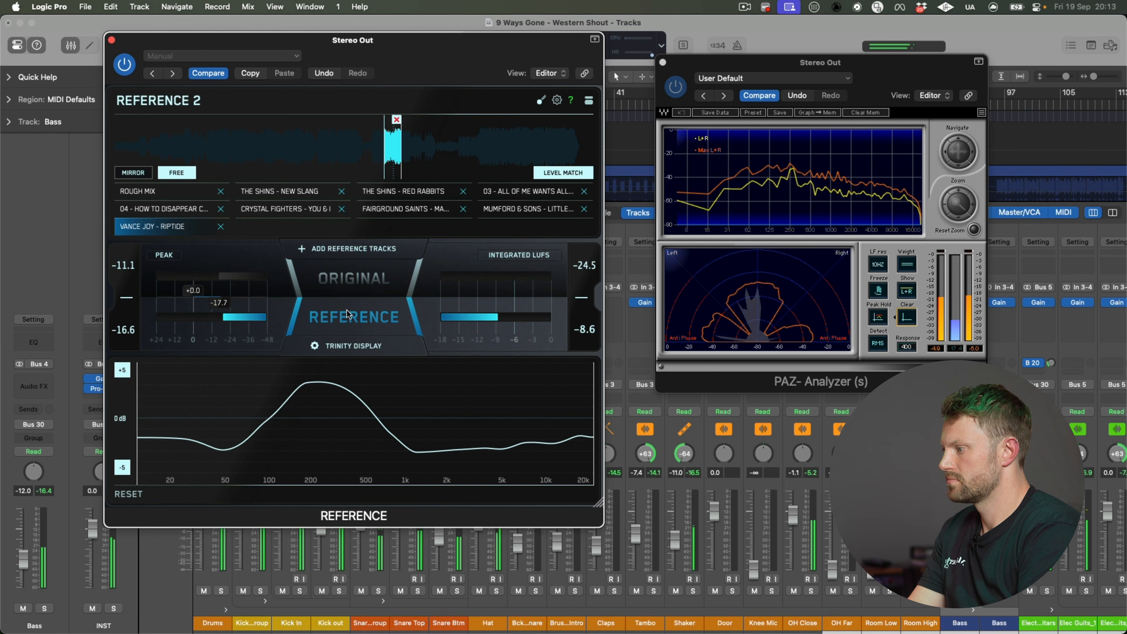
{"action": "left_click", "coordinate": [335, 293]}
{"action": "left_click", "coordinate": [111, 41]}
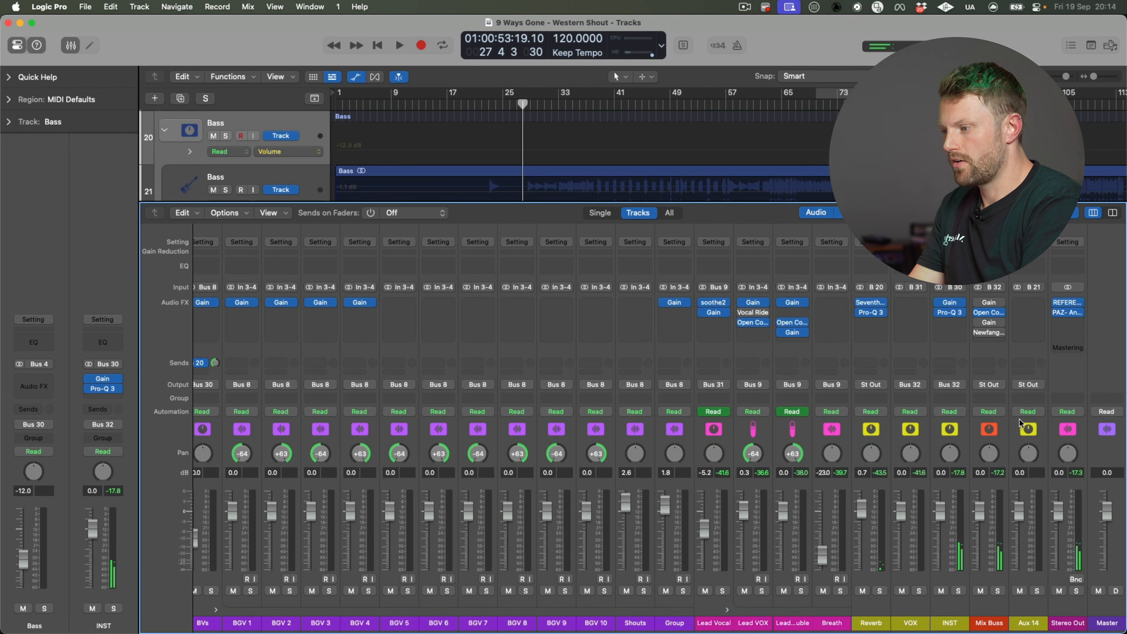
Step: Insert a Pro-Q 3 on the Mix Buss and add a flat bell band at about 382 Hz
{"action": "left_click", "coordinate": [988, 341]}
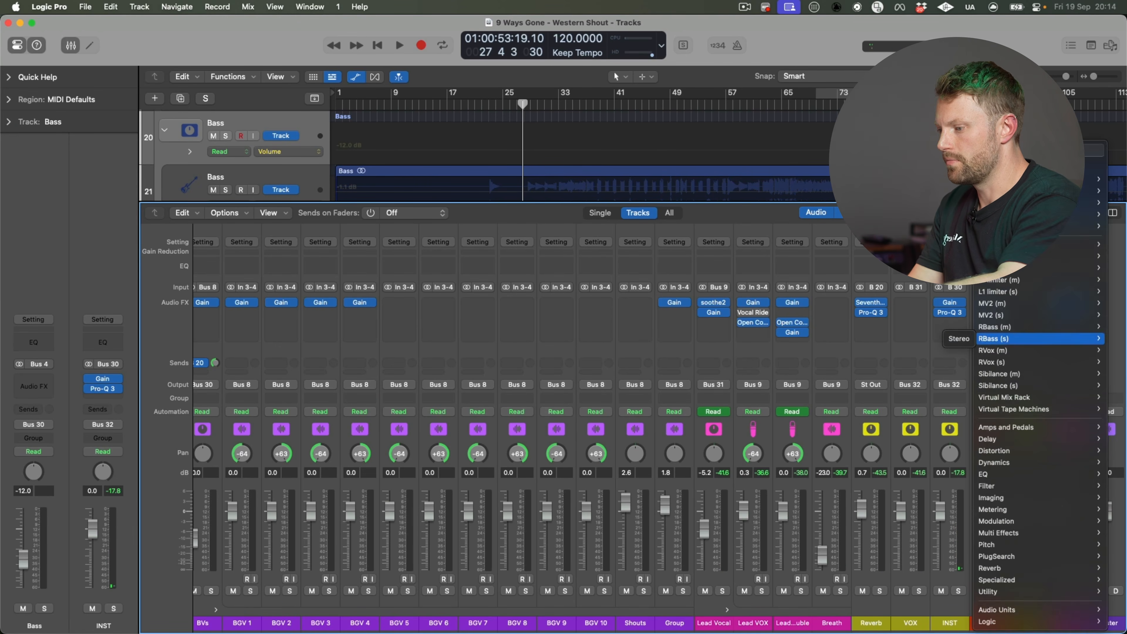
{"action": "type", "text": "pro"}
{"action": "left_click", "coordinate": [962, 368]}
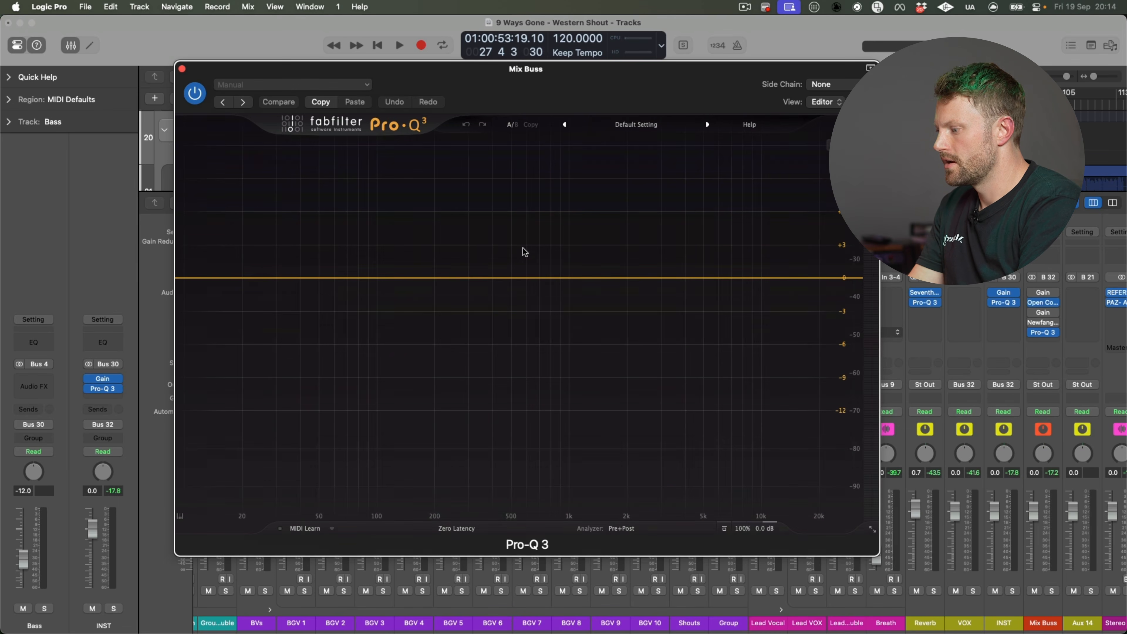
{"action": "left_click", "coordinate": [471, 282]}
{"action": "left_click_drag", "start_coordinate": [473, 284], "coordinate": [490, 281]}
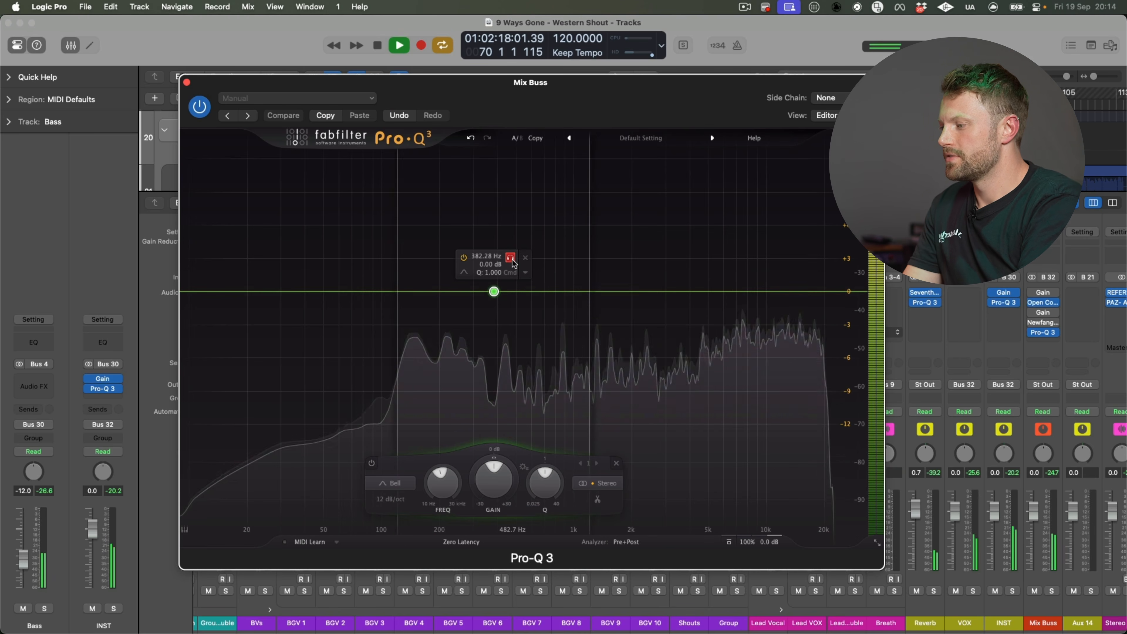
Step: Audition the Mix Buss EQ band in solo while moving it to about 204 Hz, stop playback and close the EQ
{"action": "left_click_drag", "start_coordinate": [510, 257], "coordinate": [458, 261]}
{"action": "key", "text": "space"}
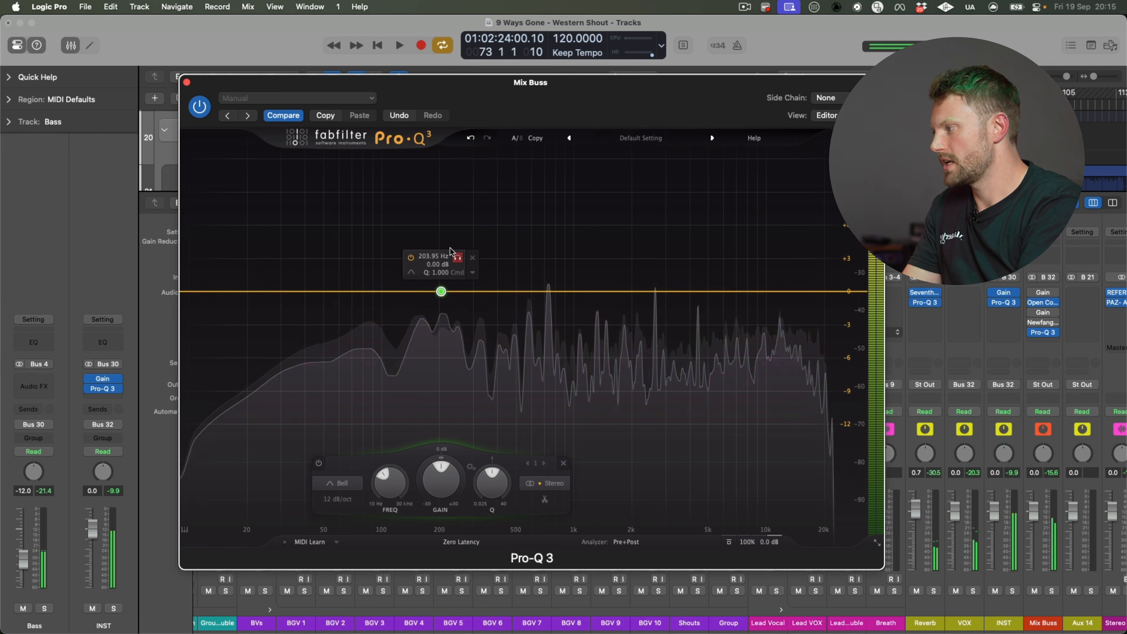
{"action": "key", "text": "super+w"}
Step: Reopen the Mix Buss Pro-Q 3 and audition its soloed 204 Hz band during playback, then stop playback
{"action": "scroll", "coordinate": [1098, 412], "scroll_direction": "right", "scroll_amount": 3}
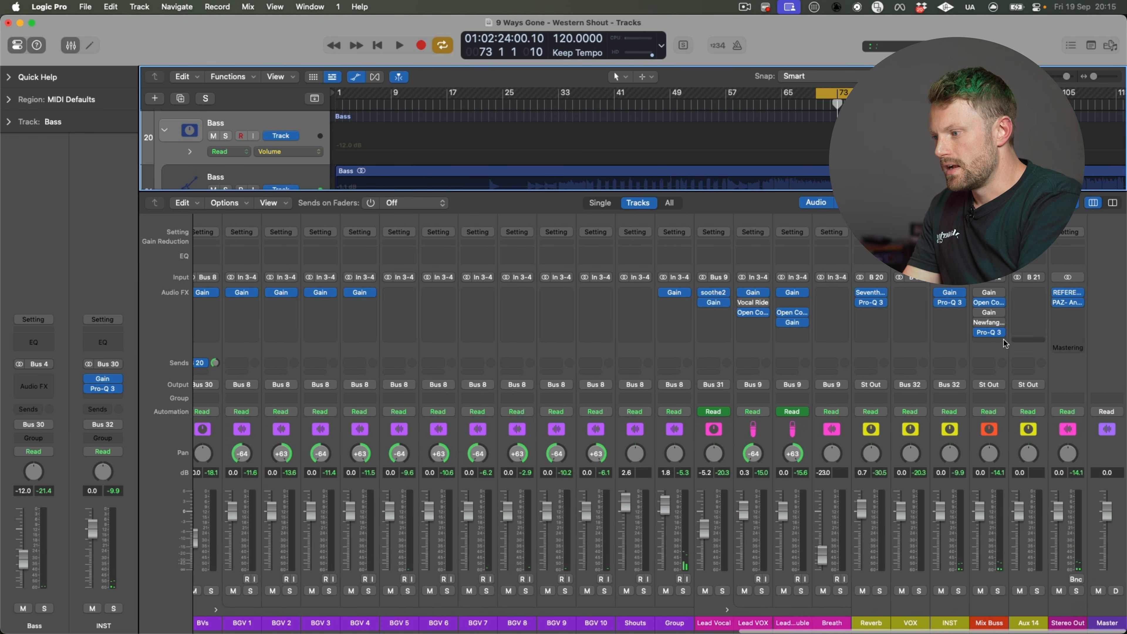
{"action": "left_click", "coordinate": [989, 333]}
{"action": "key", "text": "space"}
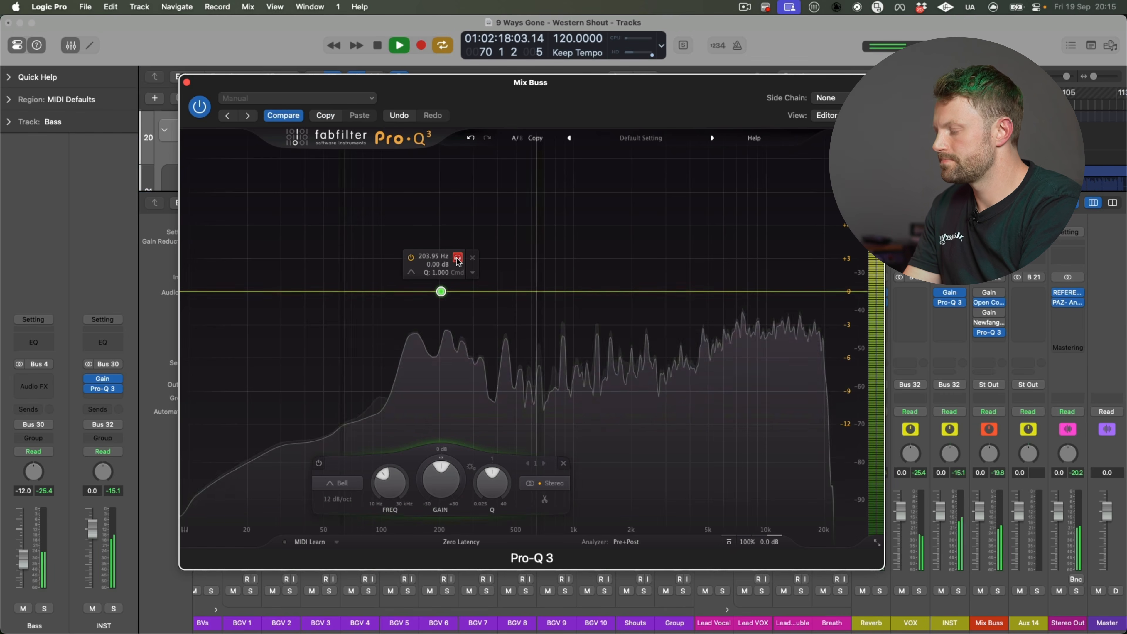
{"action": "left_click_drag", "start_coordinate": [458, 260], "coordinate": [458, 261]}
{"action": "key", "text": "space"}
{"action": "key", "text": "space"}
{"action": "key", "text": "space"}
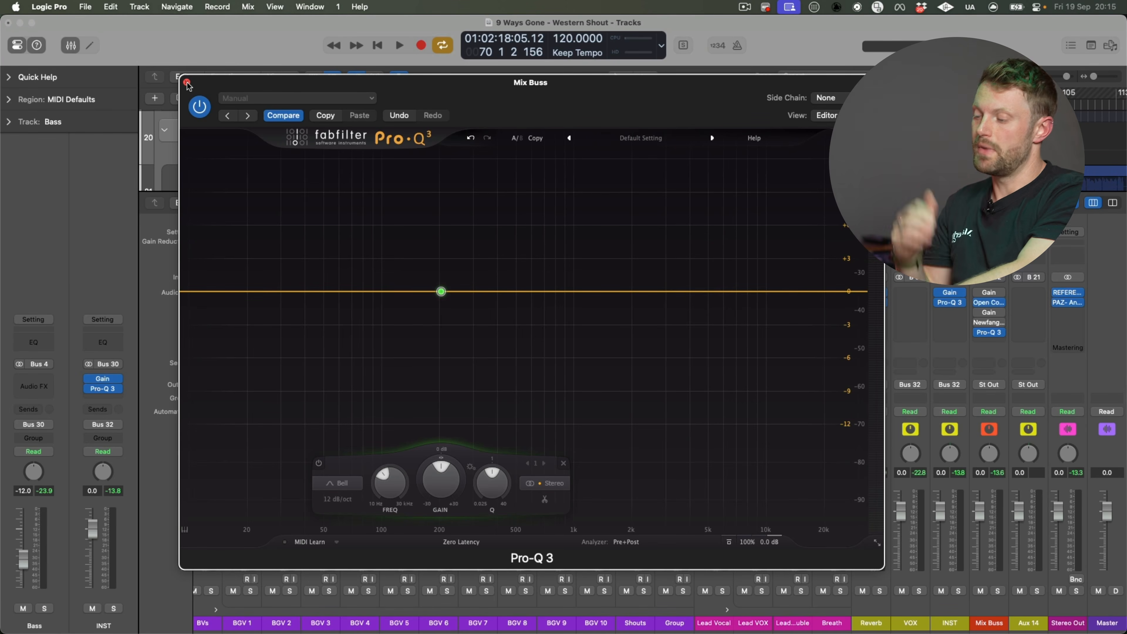
Step: Compare the Mix Buss's soloed 204 Hz band with the full mix, stop playback and hide the plug-in windows
{"action": "mouse_move", "coordinate": [441, 289]}
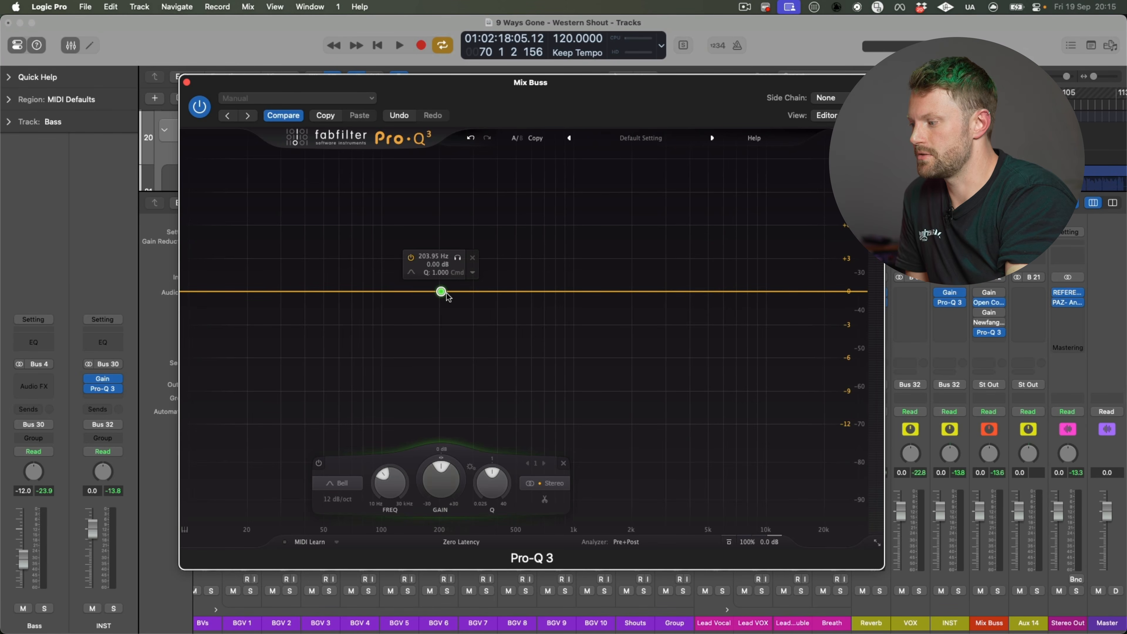
{"action": "left_click", "coordinate": [458, 258]}
{"action": "key", "text": "space"}
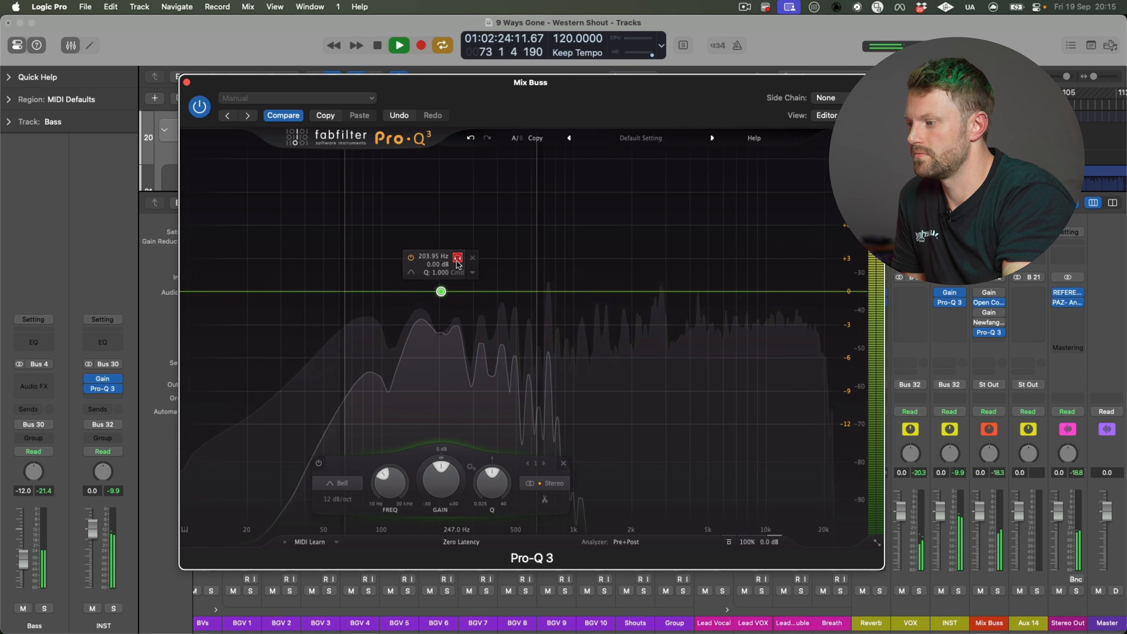
{"action": "left_click", "coordinate": [457, 260]}
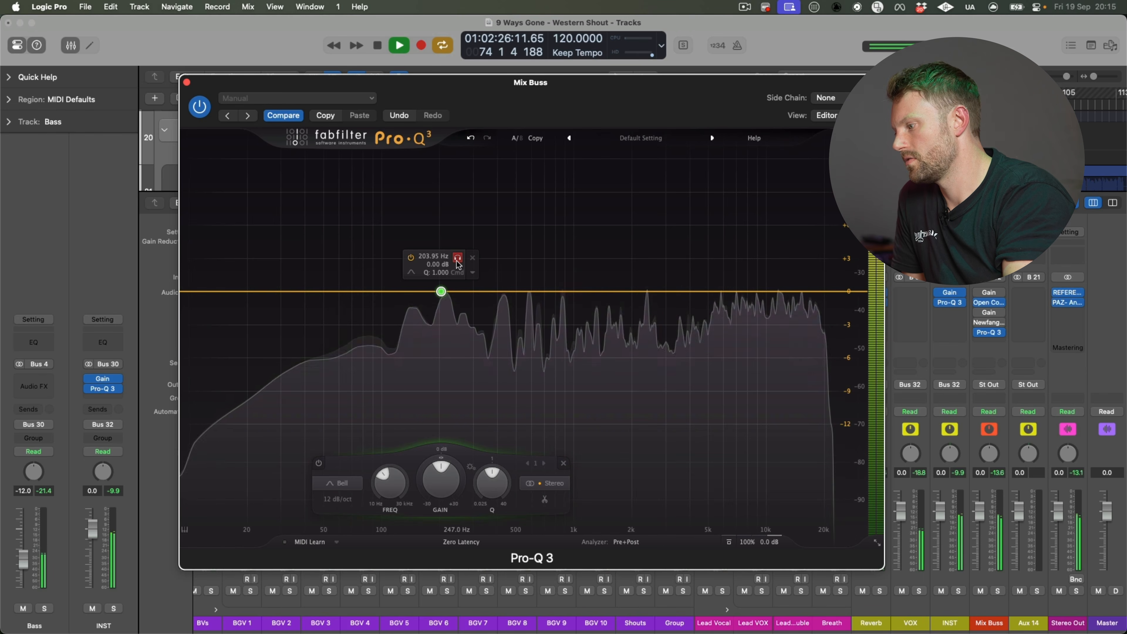
{"action": "left_click", "coordinate": [458, 258]}
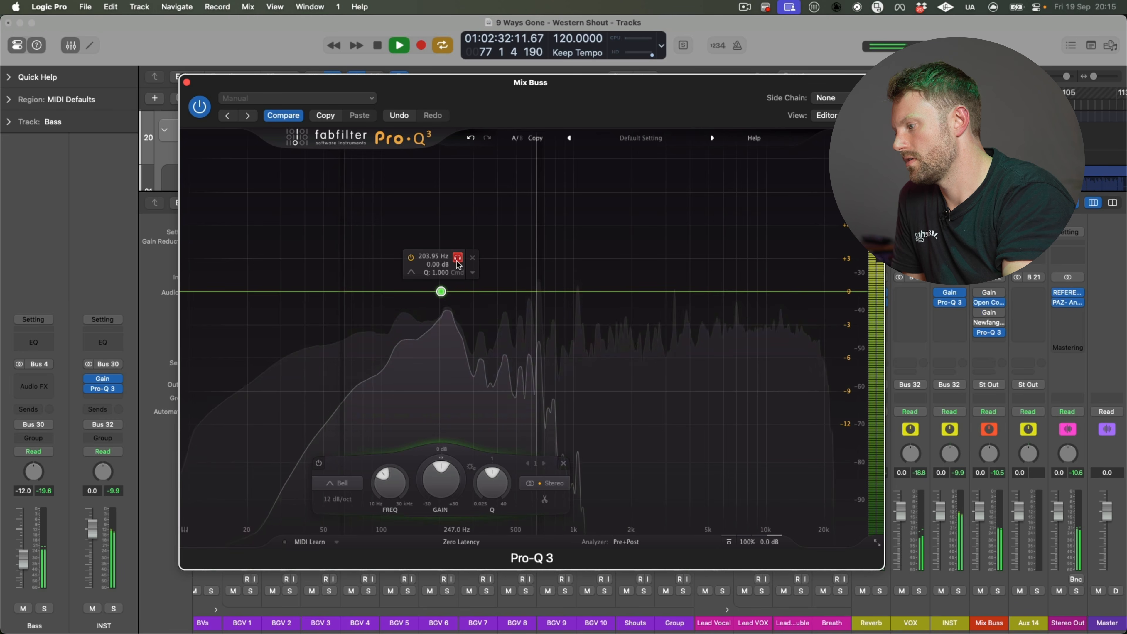
{"action": "left_click", "coordinate": [458, 259]}
{"action": "key", "text": "space"}
{"action": "key", "text": "v"}
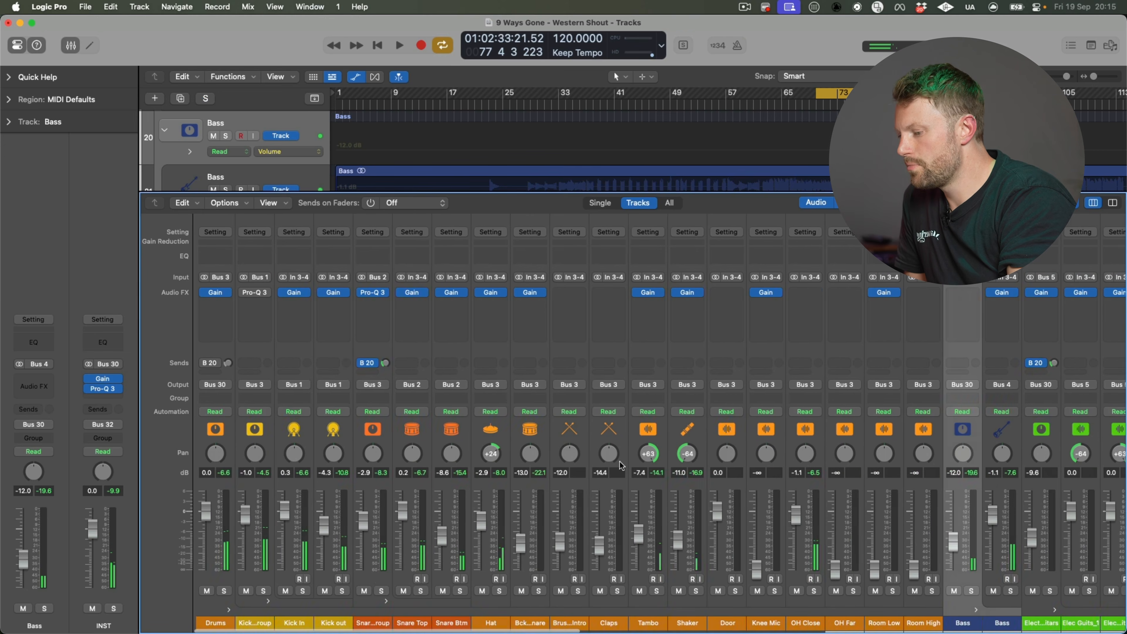
Step: Play the loop, compare the Bass group in solo with the full mix and leave the Bass group soloed
{"action": "key", "text": "space"}
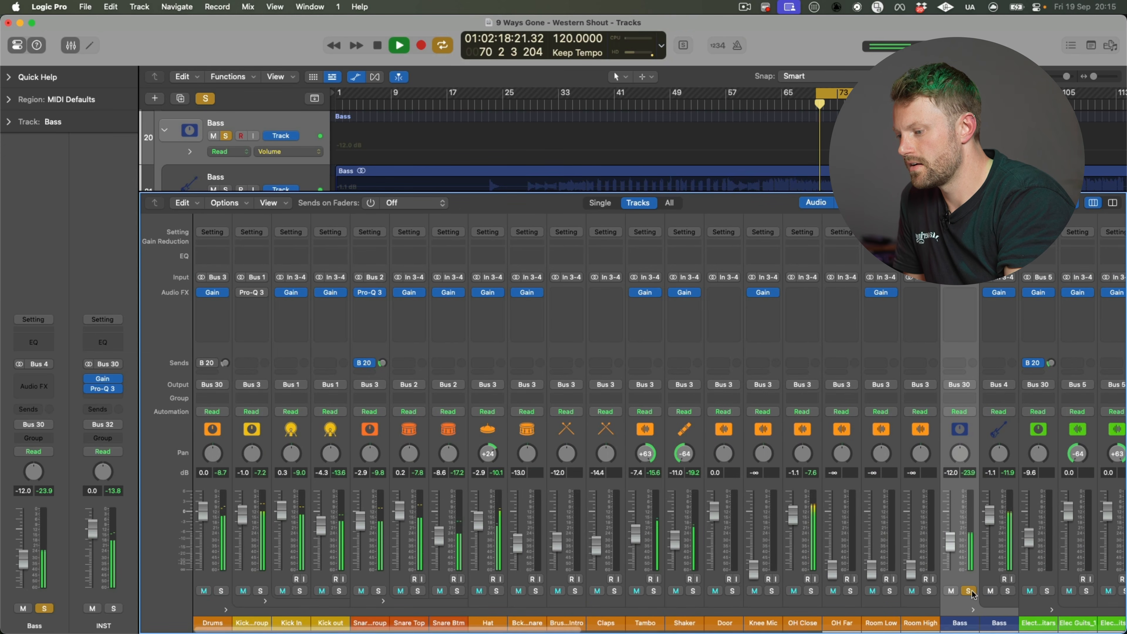
{"action": "scroll", "coordinate": [941, 573], "scroll_direction": "right", "scroll_amount": 10}
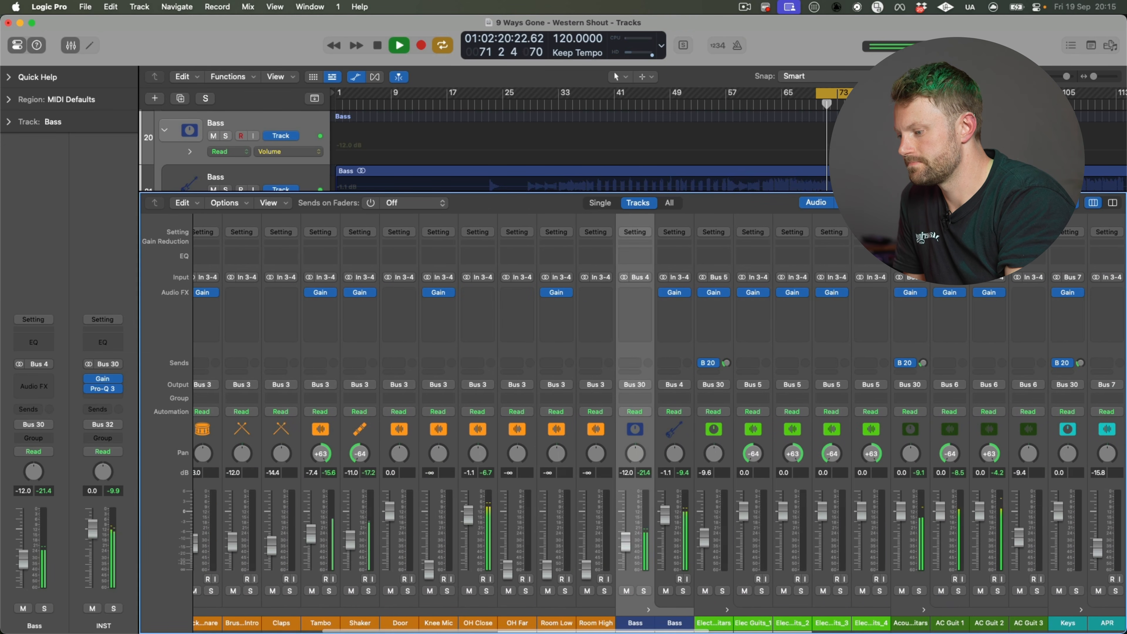
{"action": "scroll", "coordinate": [809, 568], "scroll_direction": "right", "scroll_amount": 4}
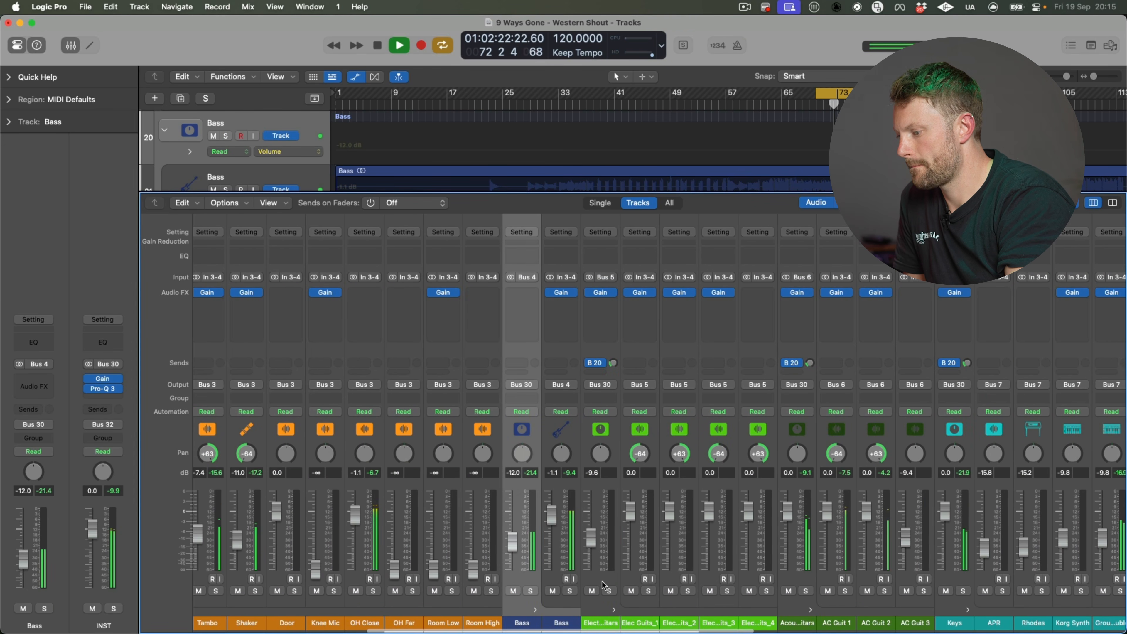
{"action": "left_click", "coordinate": [531, 591]}
Step: Insert a Pro-Q 3 in the first effect slot of the Bass group channel
{"action": "left_click", "coordinate": [521, 302]}
{"action": "key", "text": "Escape"}
{"action": "left_click", "coordinate": [522, 293]}
{"action": "type", "text": "pro"}
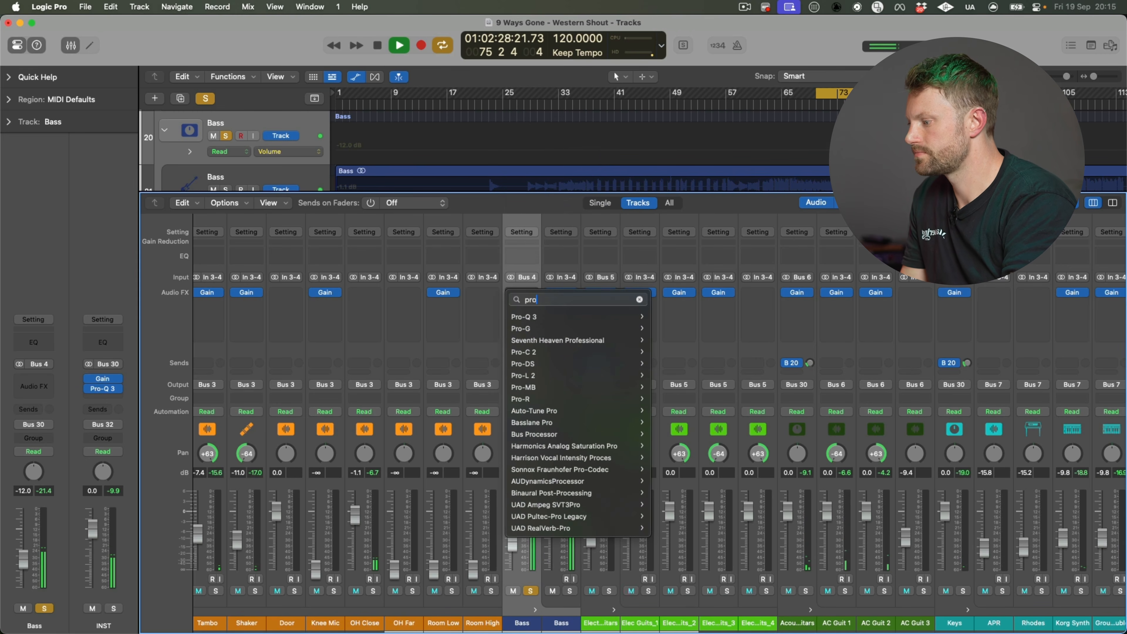
{"action": "mouse_move", "coordinate": [572, 317]}
{"action": "left_click", "coordinate": [664, 317]}
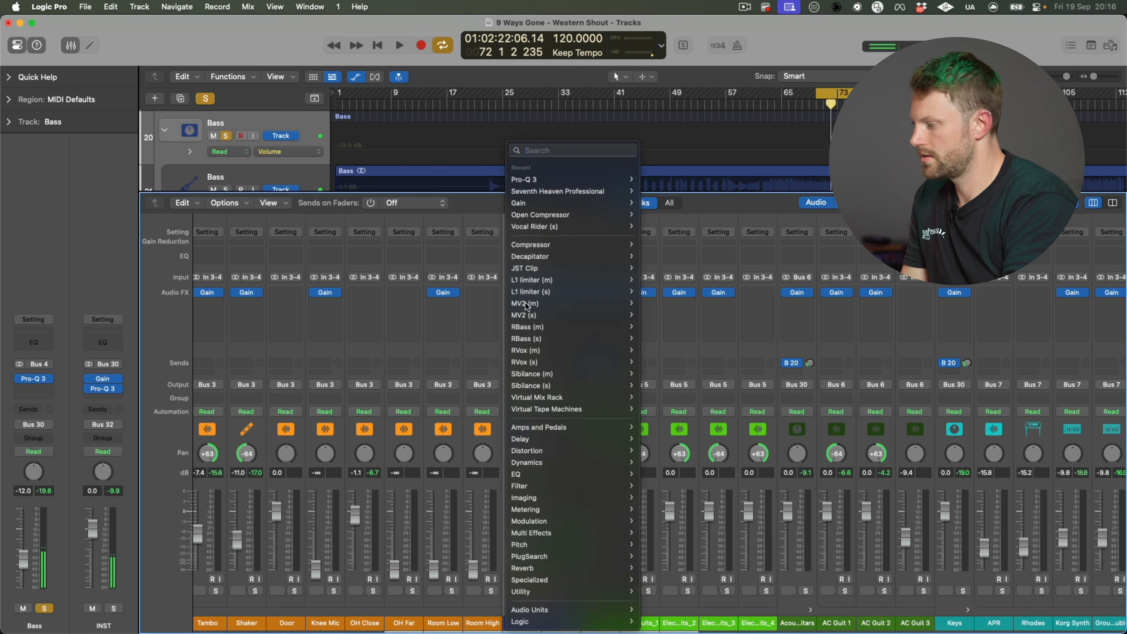
Step: Insert the Ampeg SVTVR Classic after the Pro-Q 3 on the Bass group and start playback
{"action": "mouse_move", "coordinate": [526, 305]}
{"action": "type", "text": "ampeg"}
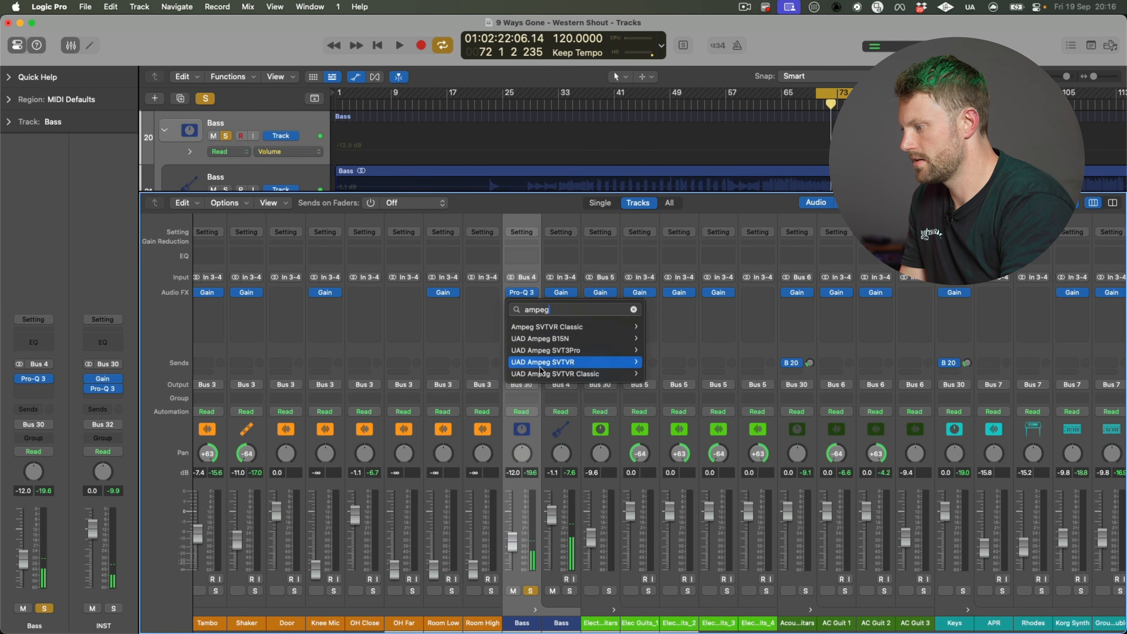
{"action": "left_click", "coordinate": [652, 328]}
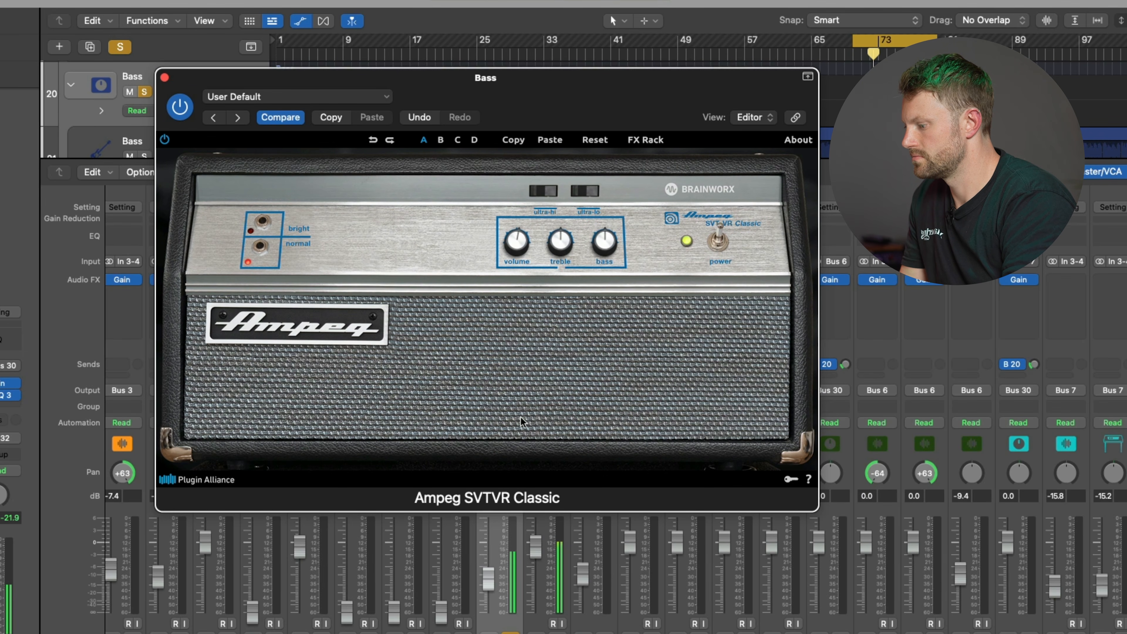
{"action": "key", "text": "space"}
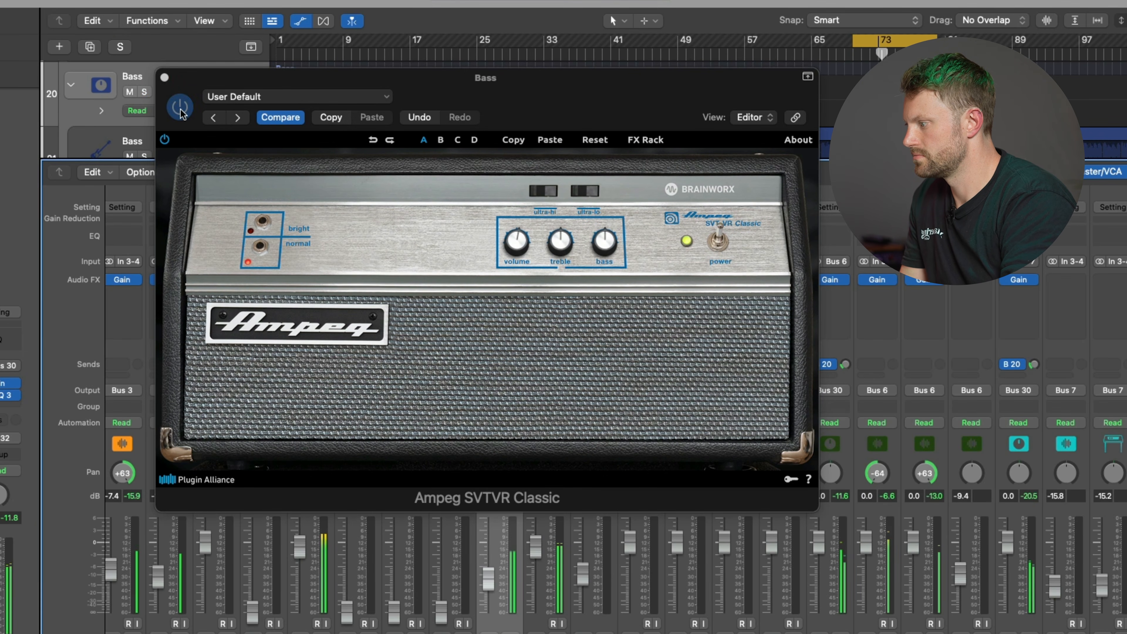
Step: Compare the Ampeg SVTVR Classic bypassed and active on the Bass group, both in solo and in the full mix
{"action": "left_click", "coordinate": [181, 114]}
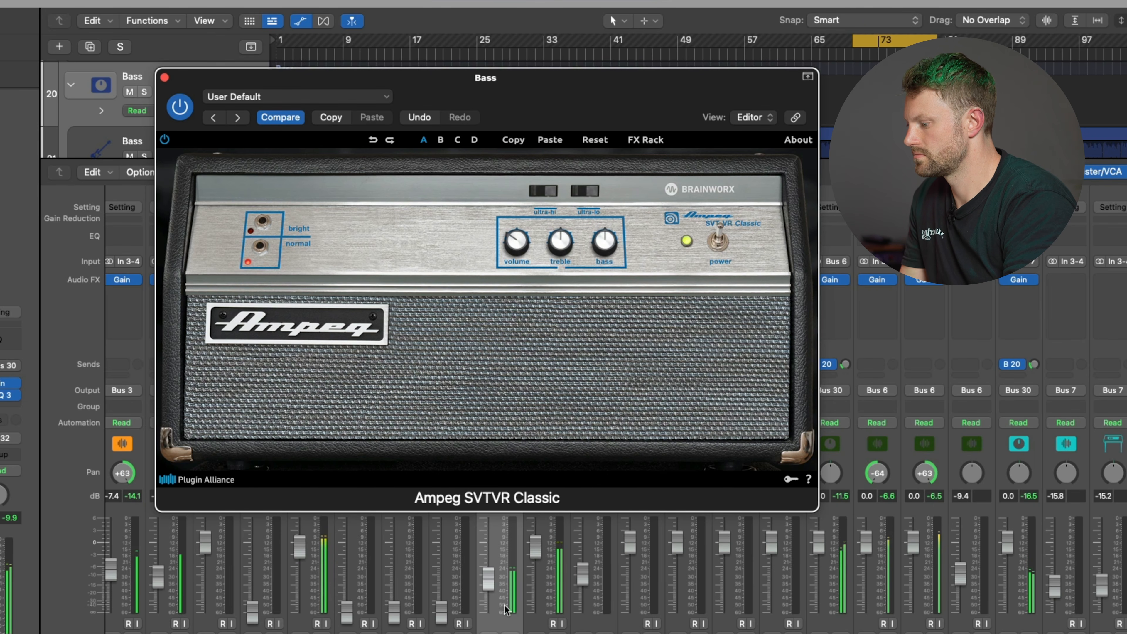
{"action": "key", "text": "s"}
{"action": "left_click", "coordinate": [182, 108]}
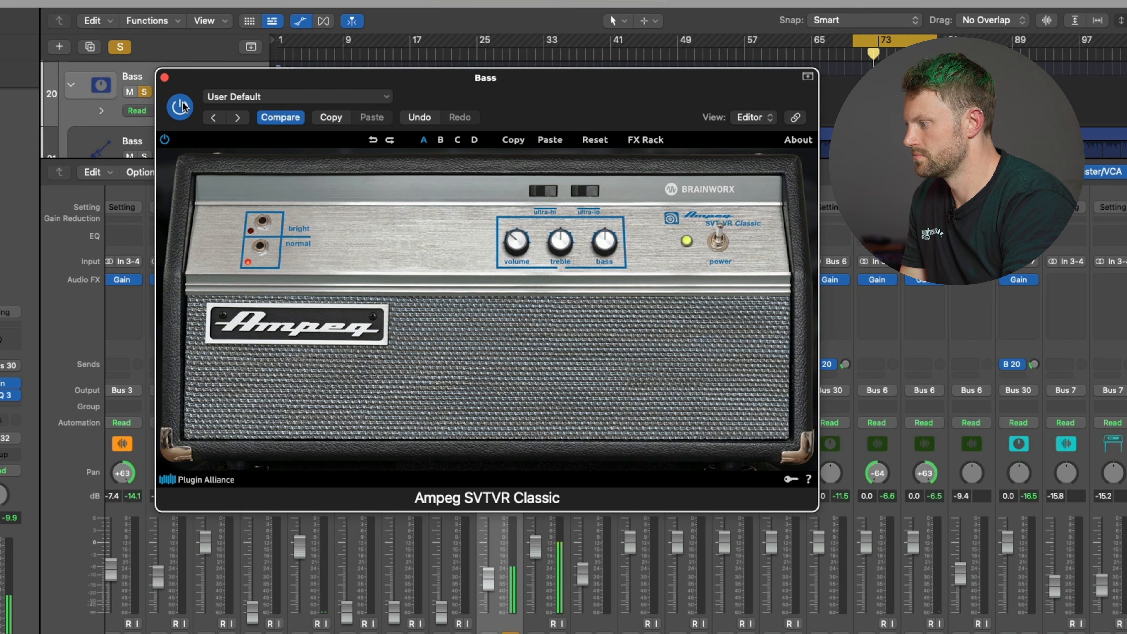
{"action": "key", "text": "s"}
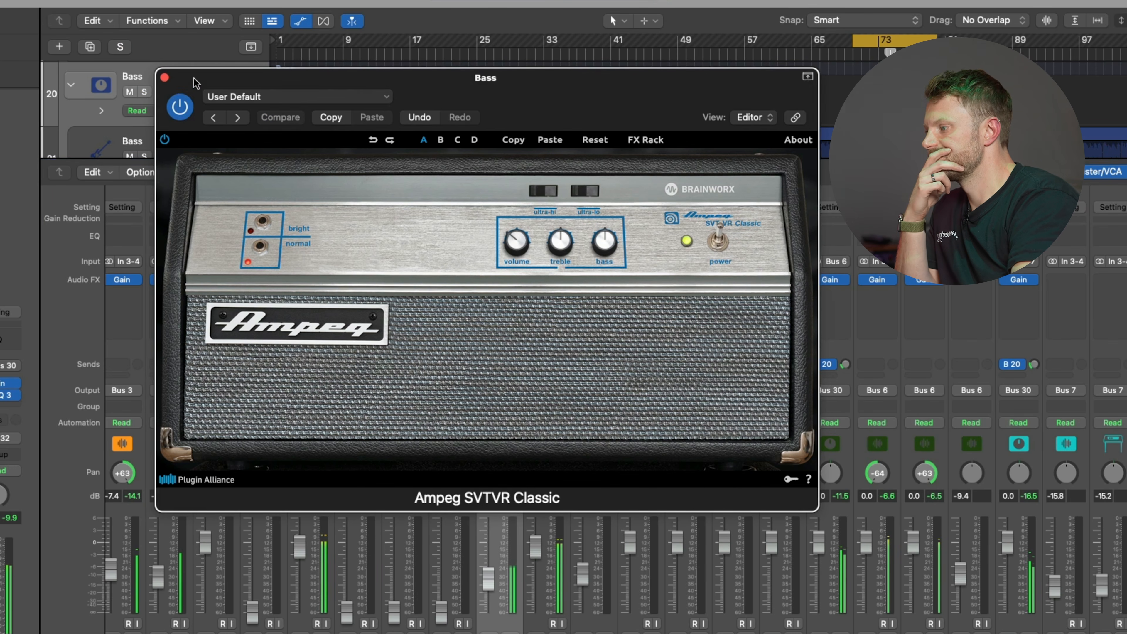
{"action": "left_click_drag", "start_coordinate": [199, 117], "coordinate": [277, 117]}
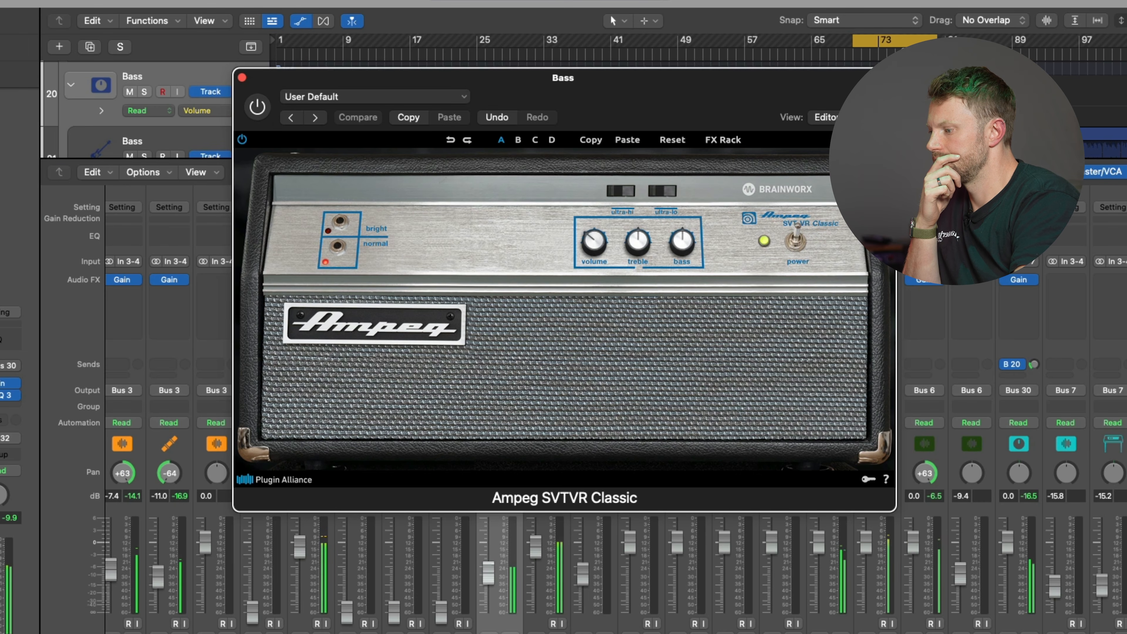
{"action": "left_click", "coordinate": [242, 78]}
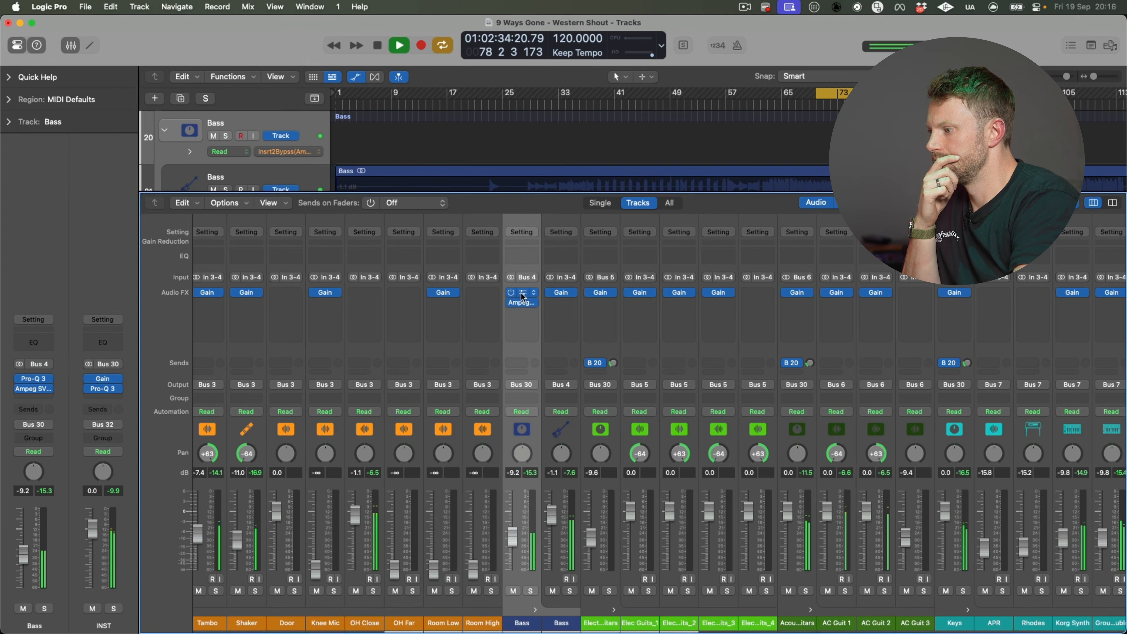
Step: Move the Bass group's Pro-Q 3 to the slot after the Ampeg SVTVR Classic and open it
{"action": "left_click", "coordinate": [523, 296]}
{"action": "key", "text": "super+w"}
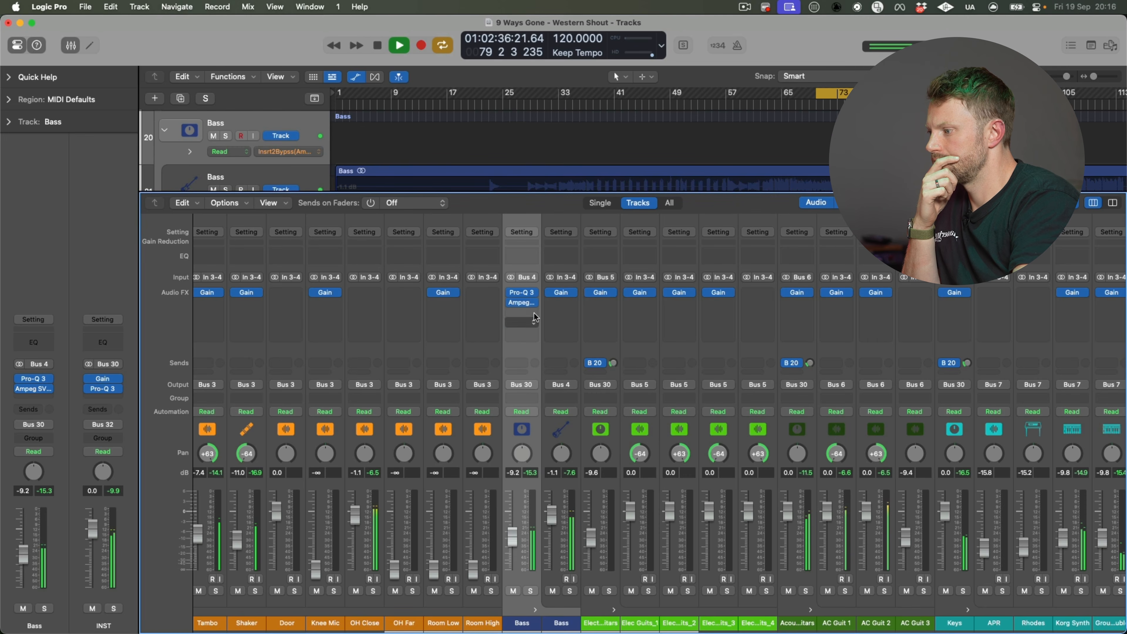
{"action": "left_click_drag", "start_coordinate": [528, 324], "coordinate": [524, 312]}
{"action": "left_click", "coordinate": [522, 302]}
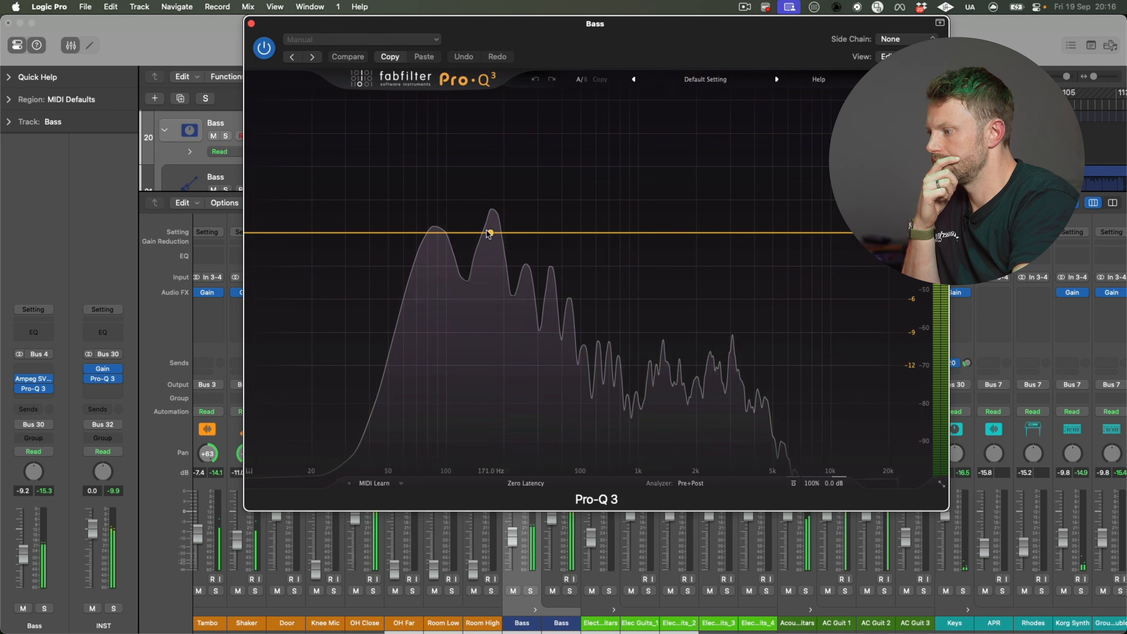
Step: Cut 3.27 dB at about 232 Hz and add a gentle bell boost below 100 Hz in the Bass group's Pro-Q 3
{"action": "left_click_drag", "start_coordinate": [487, 234], "coordinate": [516, 268]}
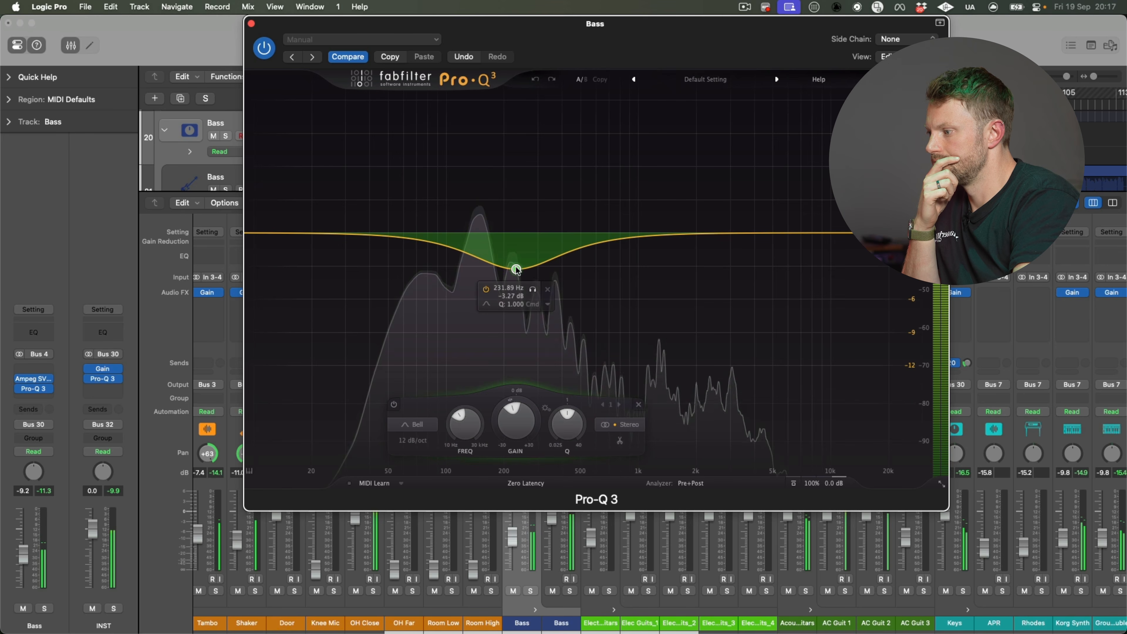
{"action": "mouse_move", "coordinate": [410, 233]}
{"action": "left_mouse_down"}
{"action": "mouse_move", "coordinate": [428, 196]}
{"action": "mouse_move", "coordinate": [423, 218]}
{"action": "left_mouse_up"}
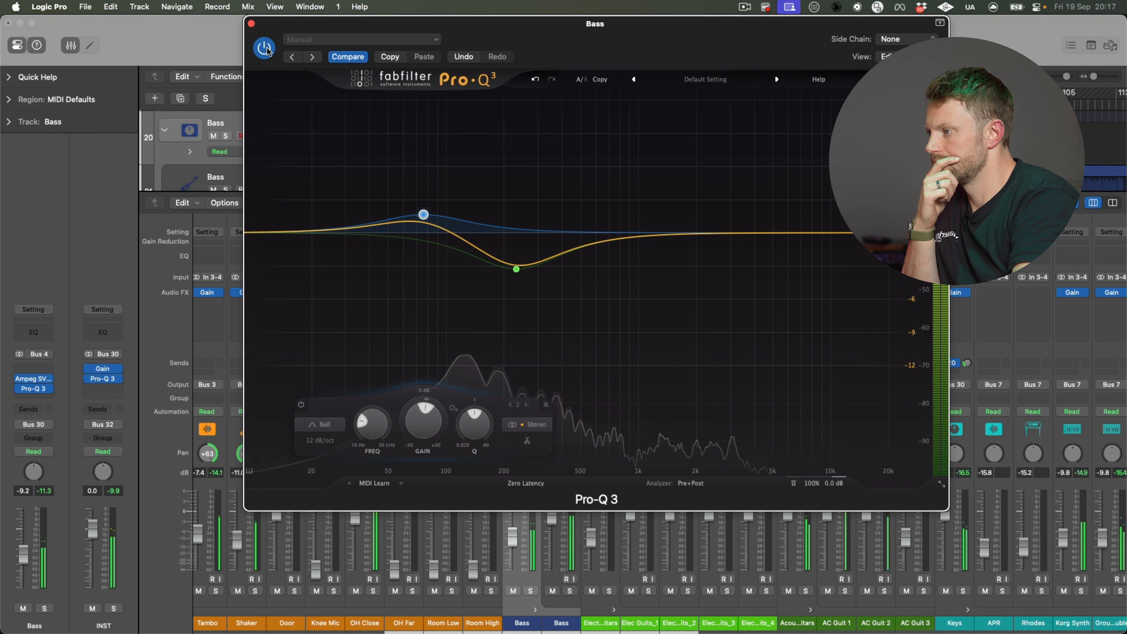
{"action": "key", "text": "super+w"}
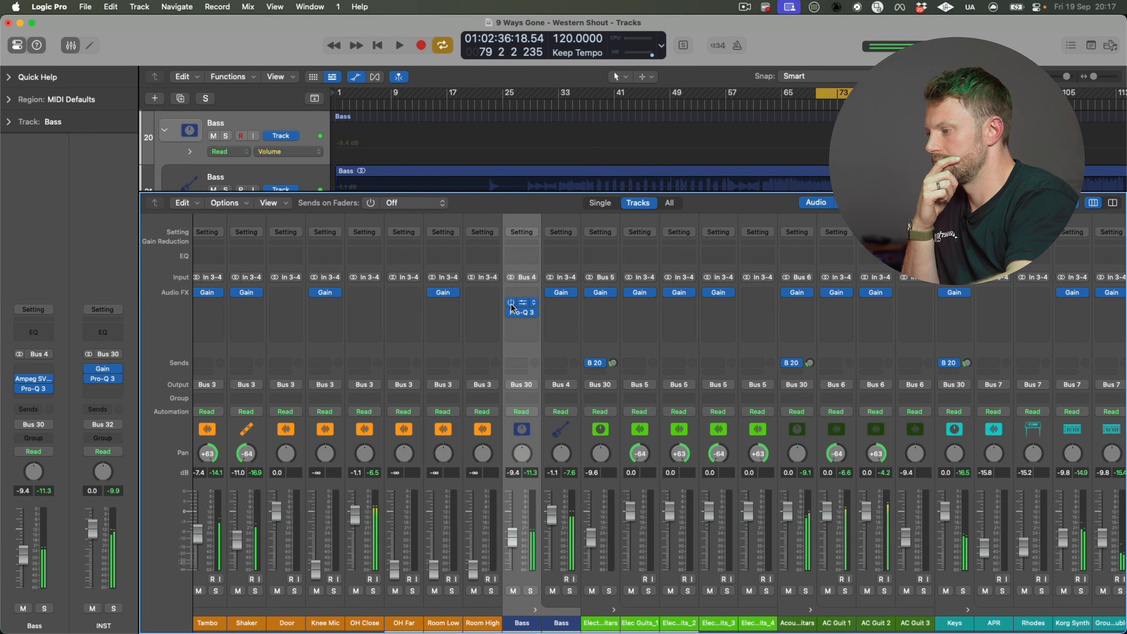
Step: Compare the Bass group with its Ampeg and Pro-Q 3 bypassed and active, in the full mix and in solo
{"action": "left_click_drag", "start_coordinate": [511, 304], "coordinate": [510, 313]}
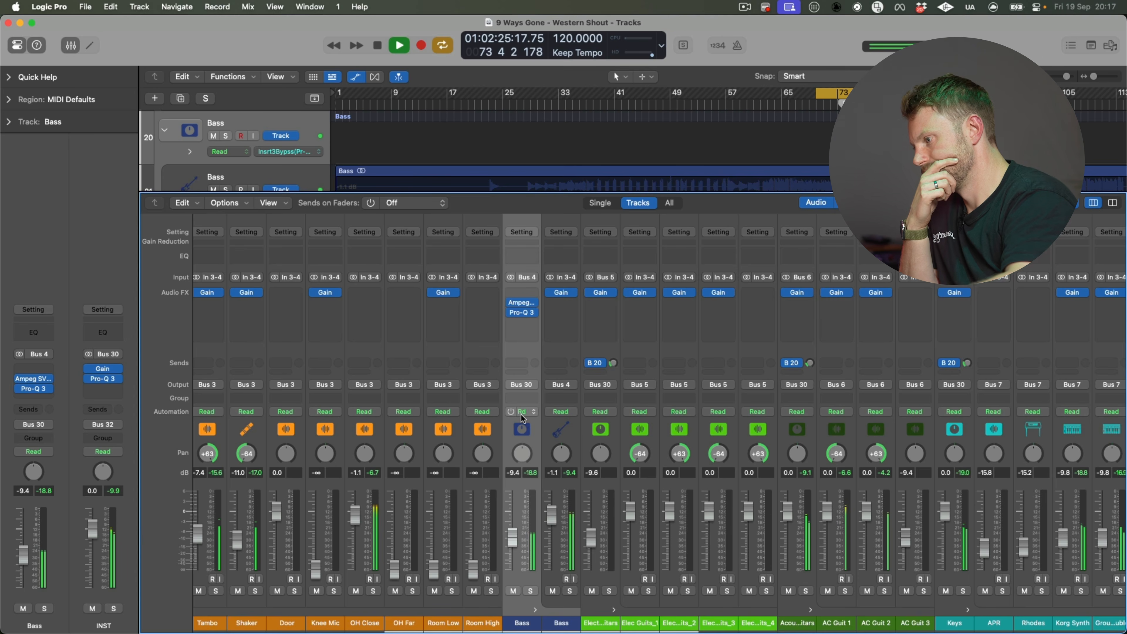
{"action": "scroll", "coordinate": [577, 399], "scroll_direction": "right", "scroll_amount": 10}
{"action": "key", "text": "space"}
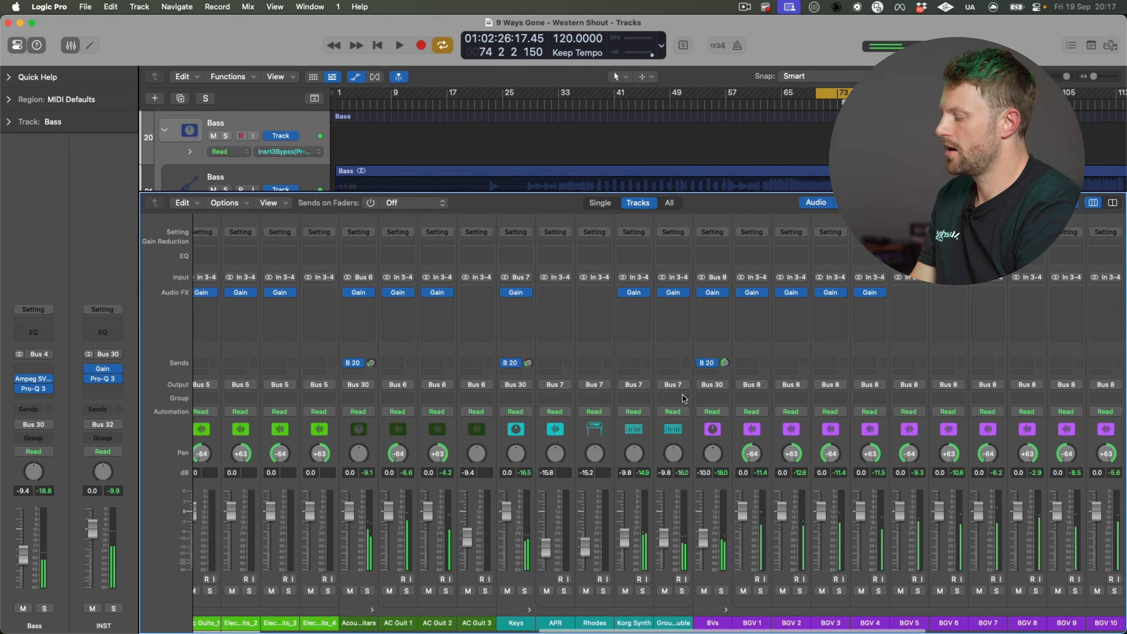
{"action": "scroll", "coordinate": [682, 399], "scroll_direction": "left", "scroll_amount": 14}
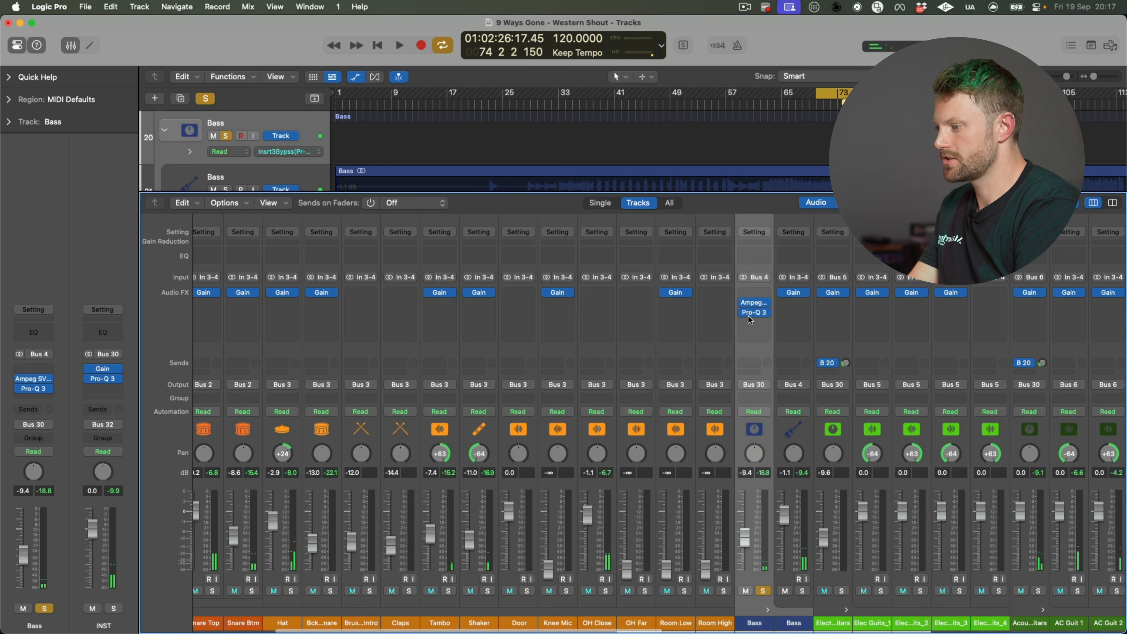
{"action": "key", "text": "space"}
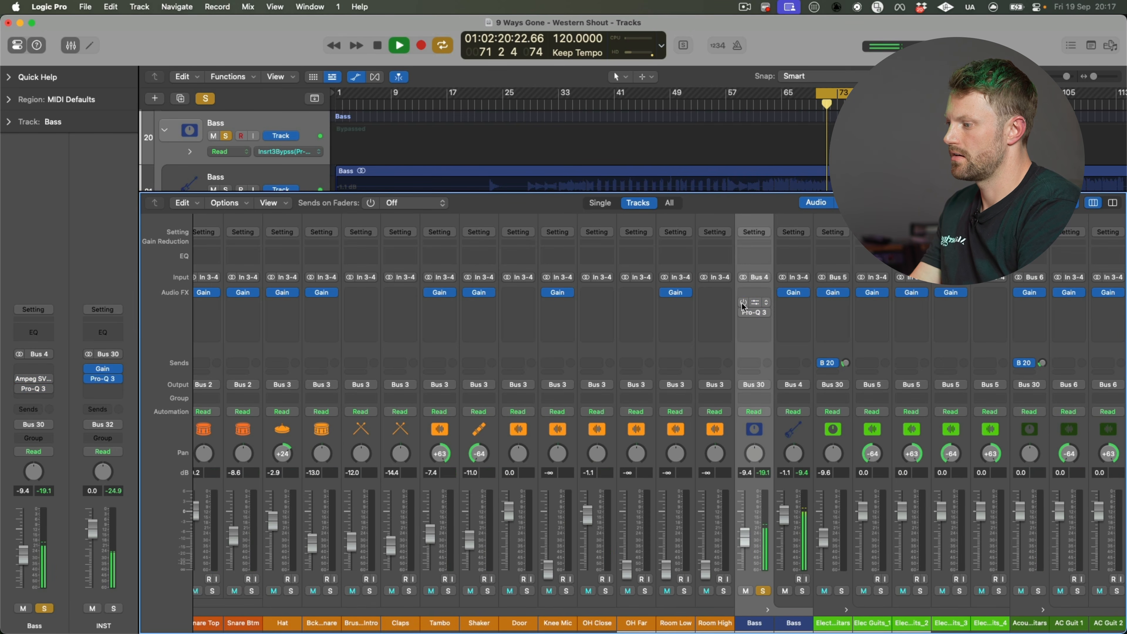
{"action": "key", "text": "space"}
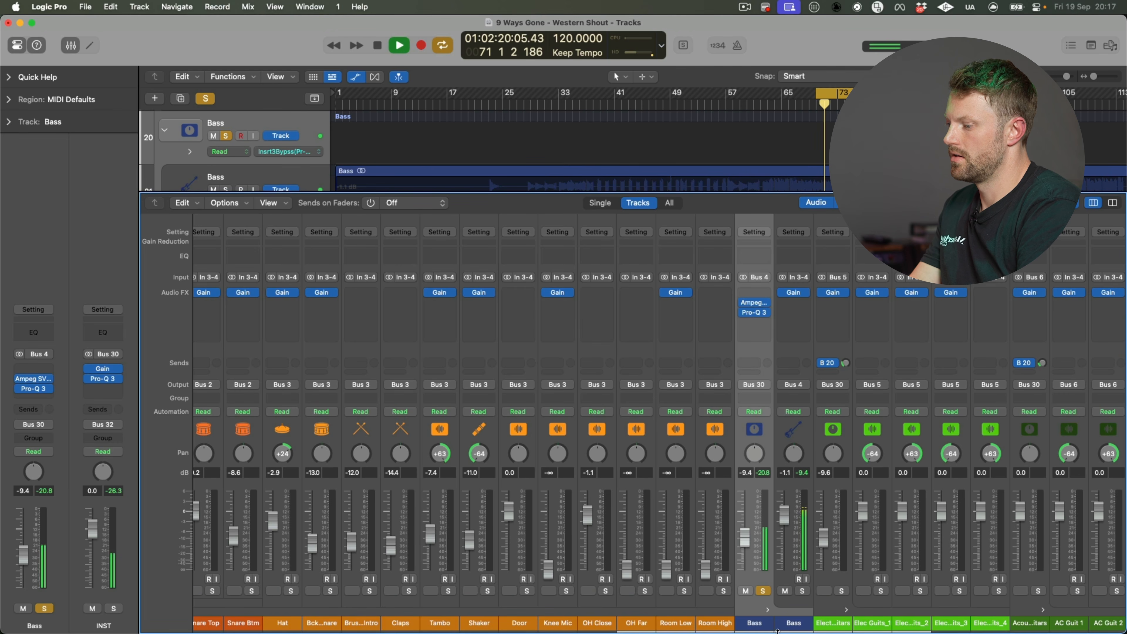
Step: Unsolo the Bass group and lower its fader to -11.8 dB
{"action": "left_click", "coordinate": [764, 592]}
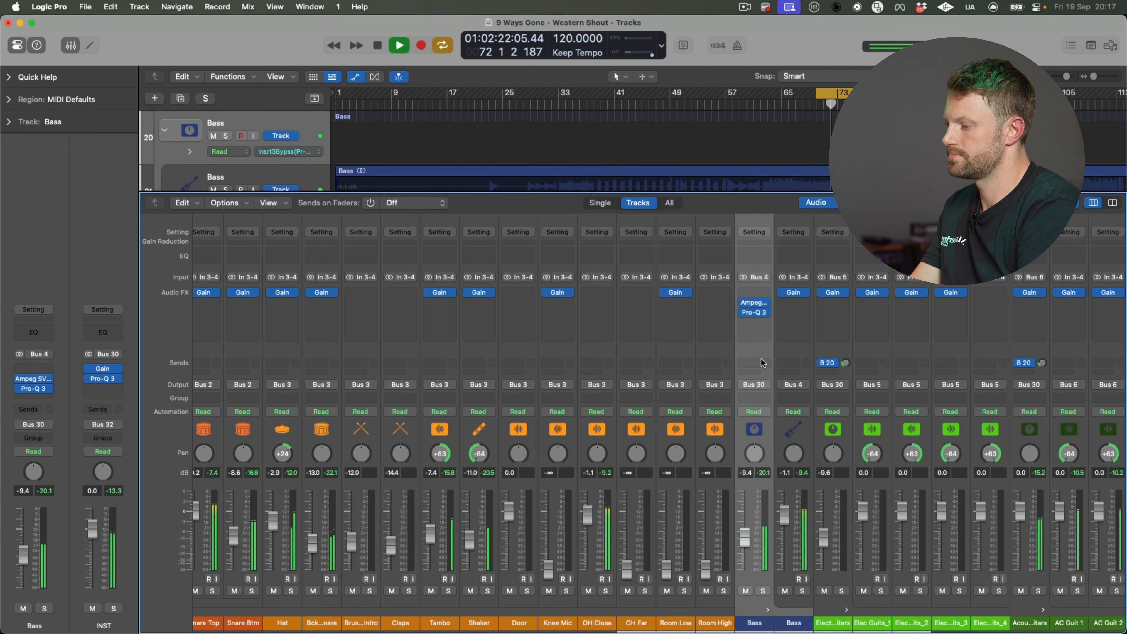
{"action": "left_click_drag", "start_coordinate": [745, 538], "coordinate": [745, 545]}
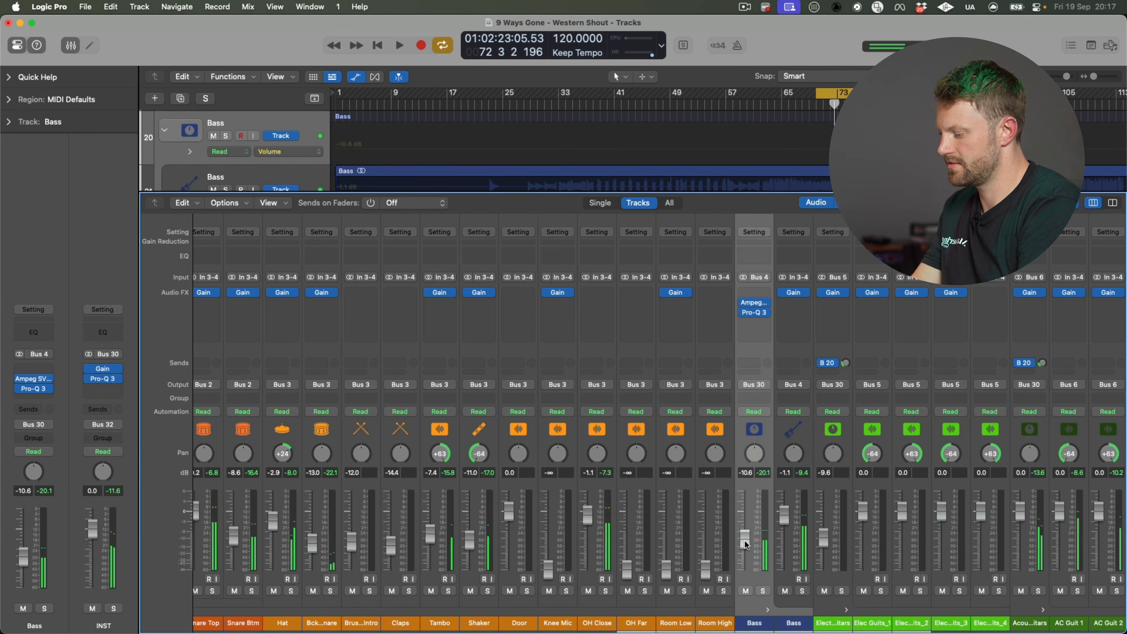
{"action": "key", "text": "x"}
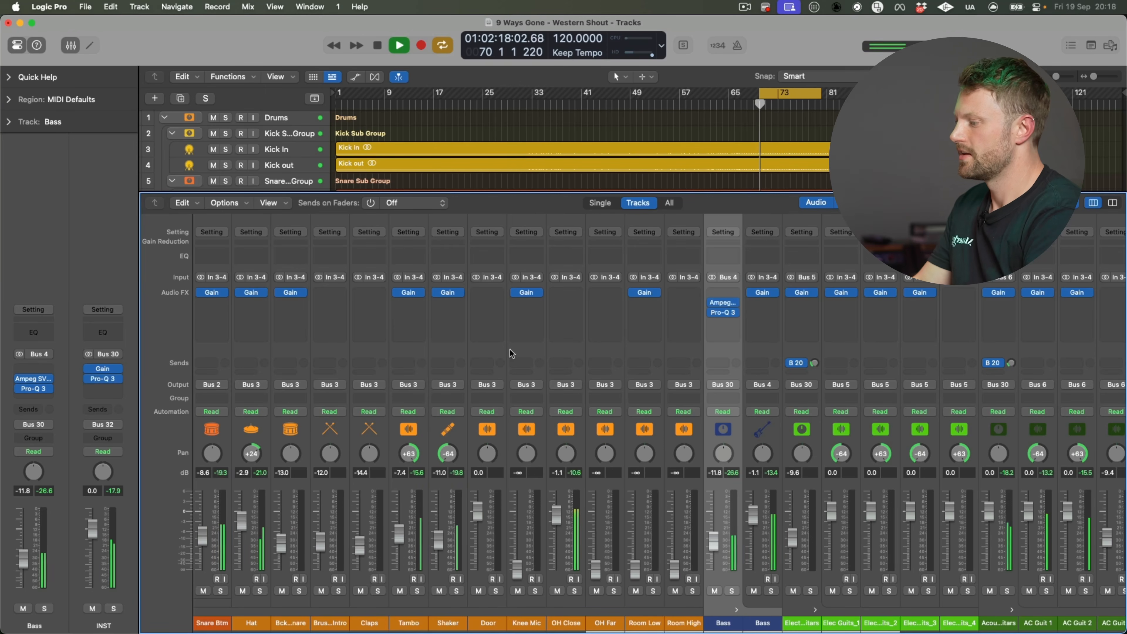
Step: Check the mix against the Vance Joy - Riptide track in the Stereo Out's REFERENCE plug-in
{"action": "scroll", "coordinate": [817, 366], "scroll_direction": "right", "scroll_amount": 15}
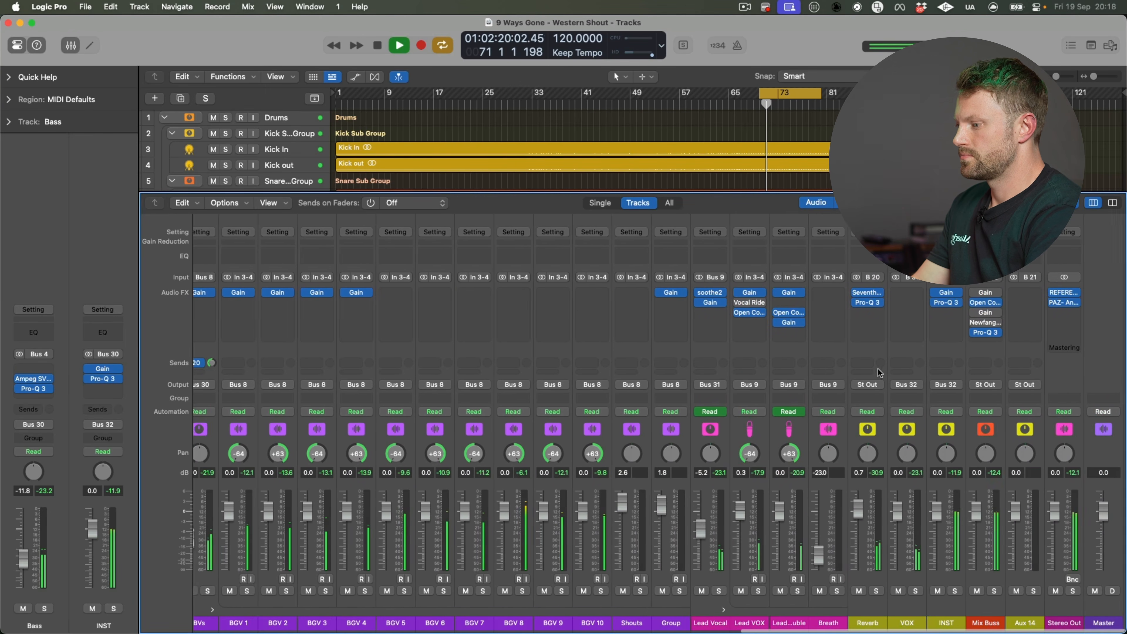
{"action": "mouse_move", "coordinate": [1070, 295]}
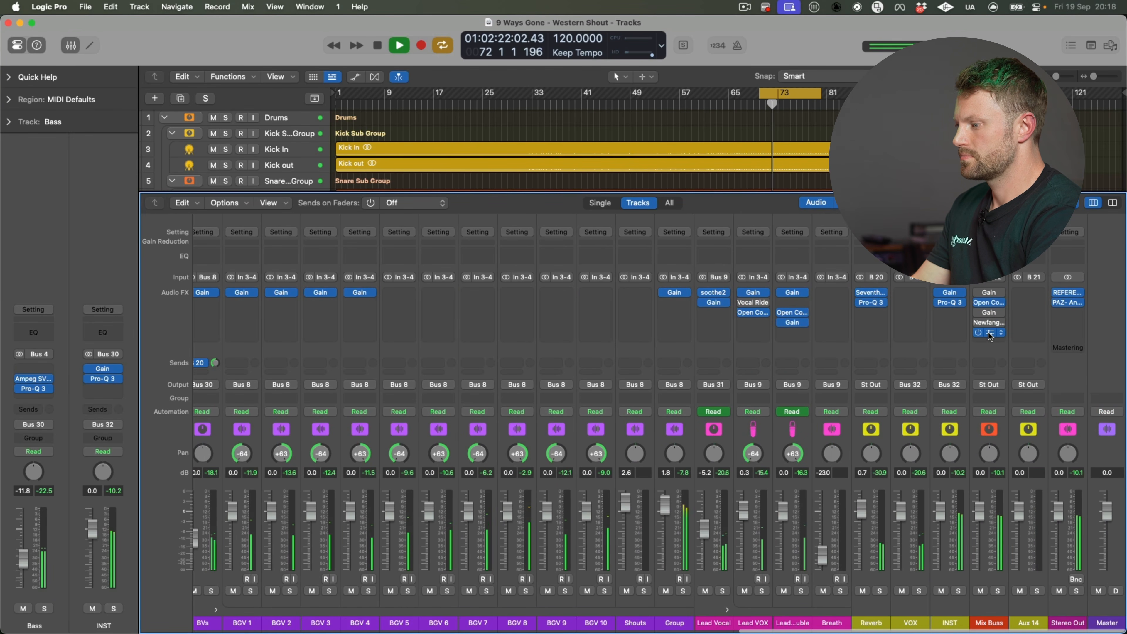
{"action": "left_click", "coordinate": [1069, 293]}
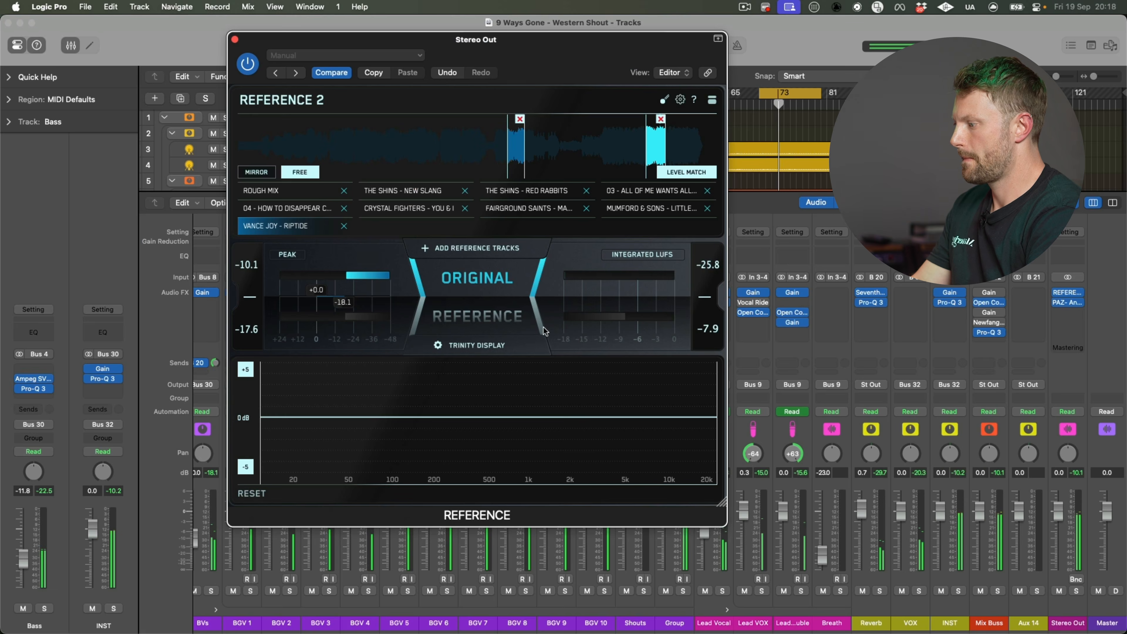
{"action": "left_click", "coordinate": [474, 286]}
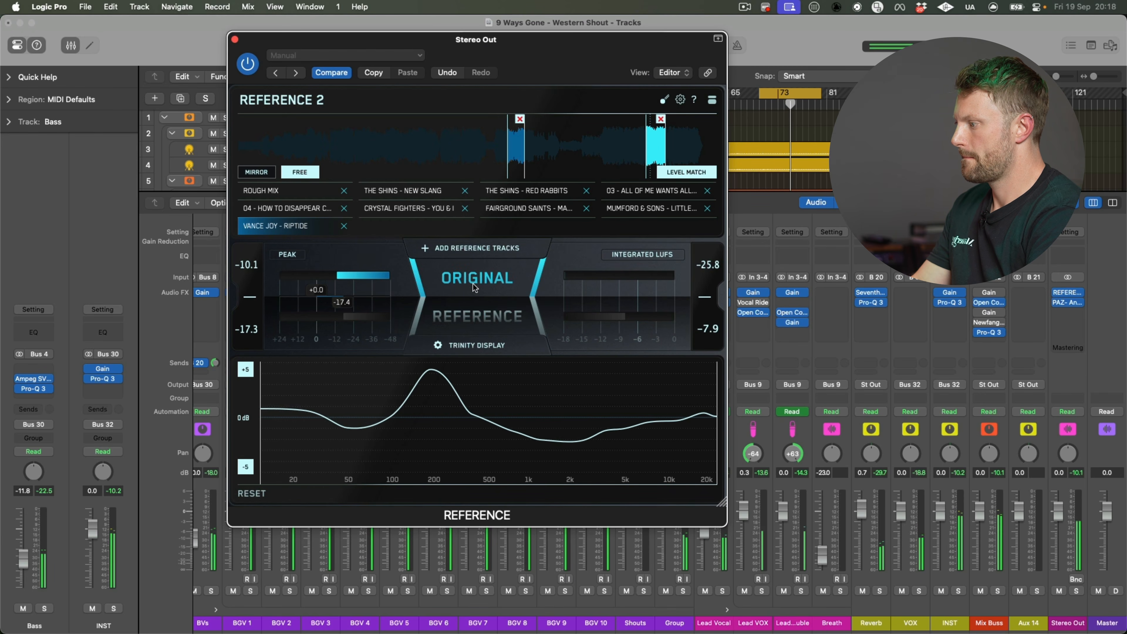
{"action": "left_click", "coordinate": [236, 40]}
Step: Cut 2.34 dB at about 233 Hz and gently boost the lows in the Snare Sub Group's Pro-Q 3, comparing with bypass
{"action": "scroll", "coordinate": [442, 493], "scroll_direction": "left", "scroll_amount": 15}
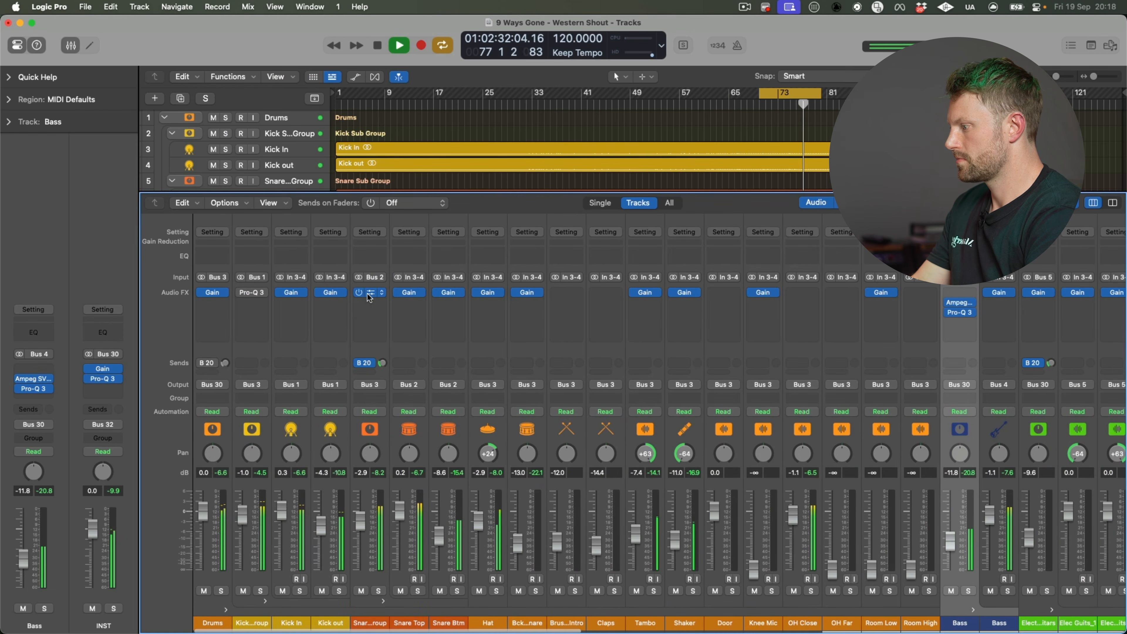
{"action": "left_click", "coordinate": [367, 294]}
{"action": "left_click_drag", "start_coordinate": [554, 422], "coordinate": [497, 428]}
{"action": "left_click_drag", "start_coordinate": [414, 408], "coordinate": [415, 379]}
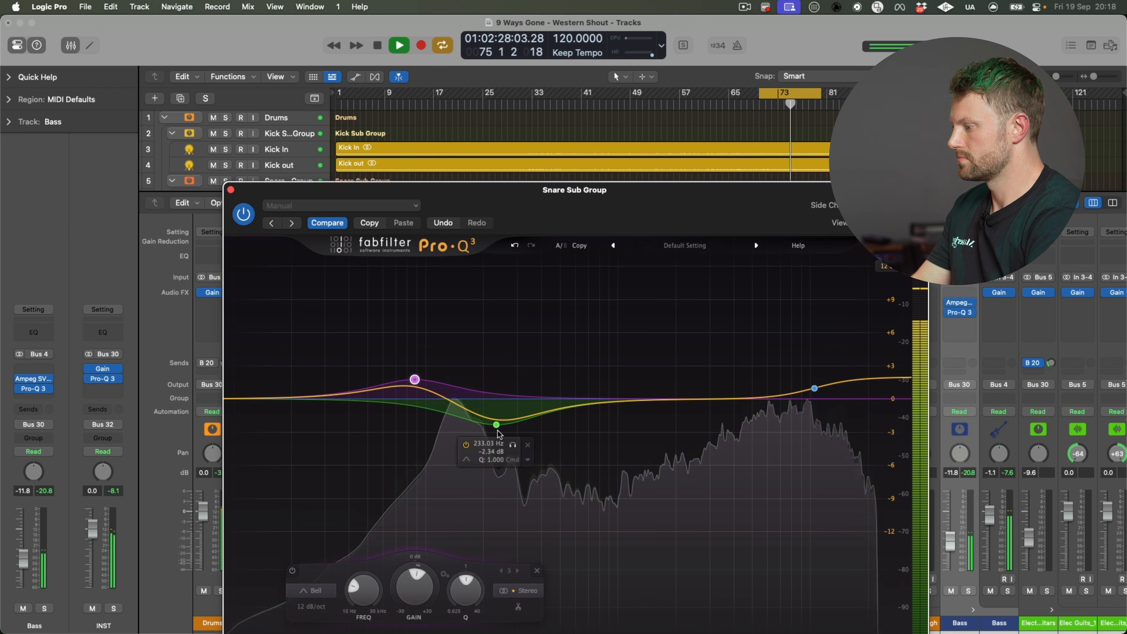
{"action": "left_click", "coordinate": [244, 213]}
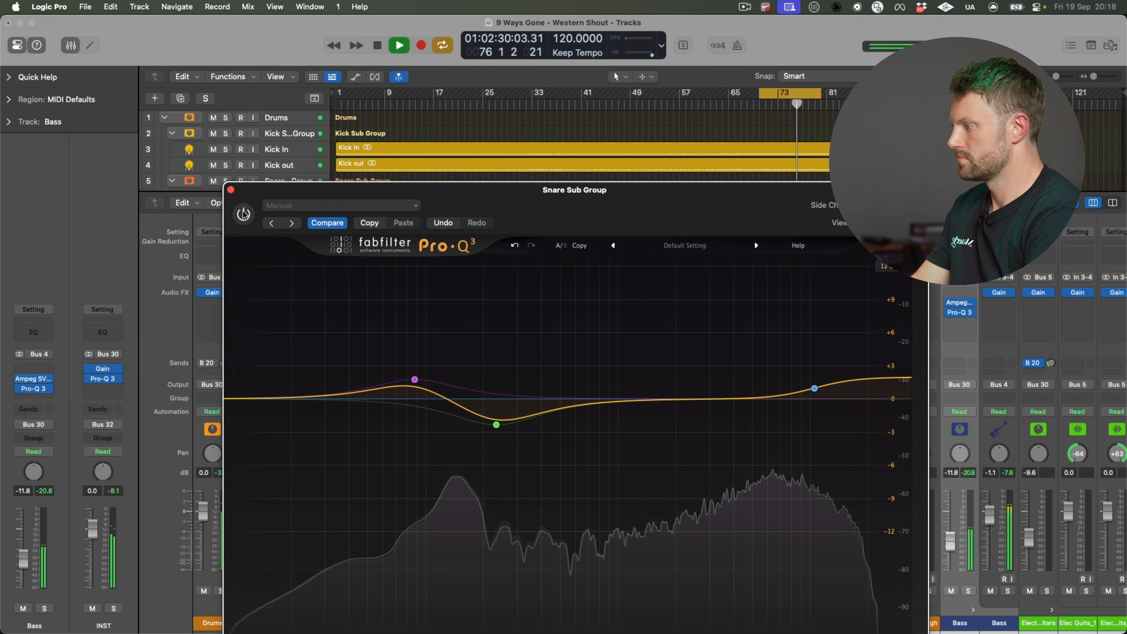
{"action": "left_click", "coordinate": [231, 189]}
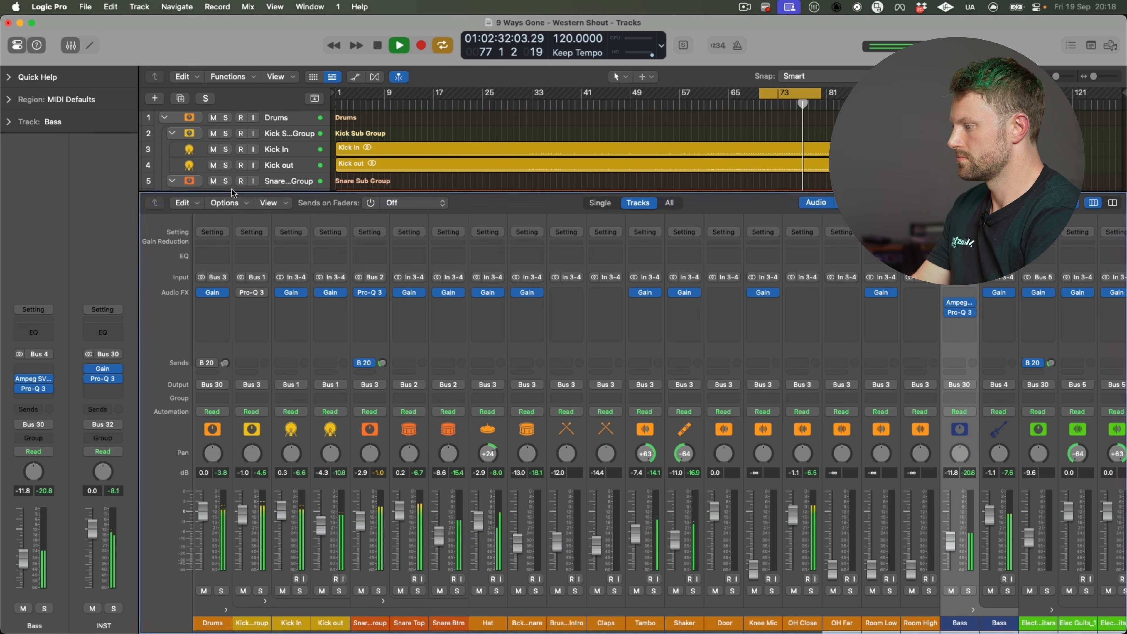
Step: Insert a Pro-Q 3 after the Gain plug-in on the Lead Vocal group channel
{"action": "scroll", "coordinate": [827, 438], "scroll_direction": "right", "scroll_amount": 5}
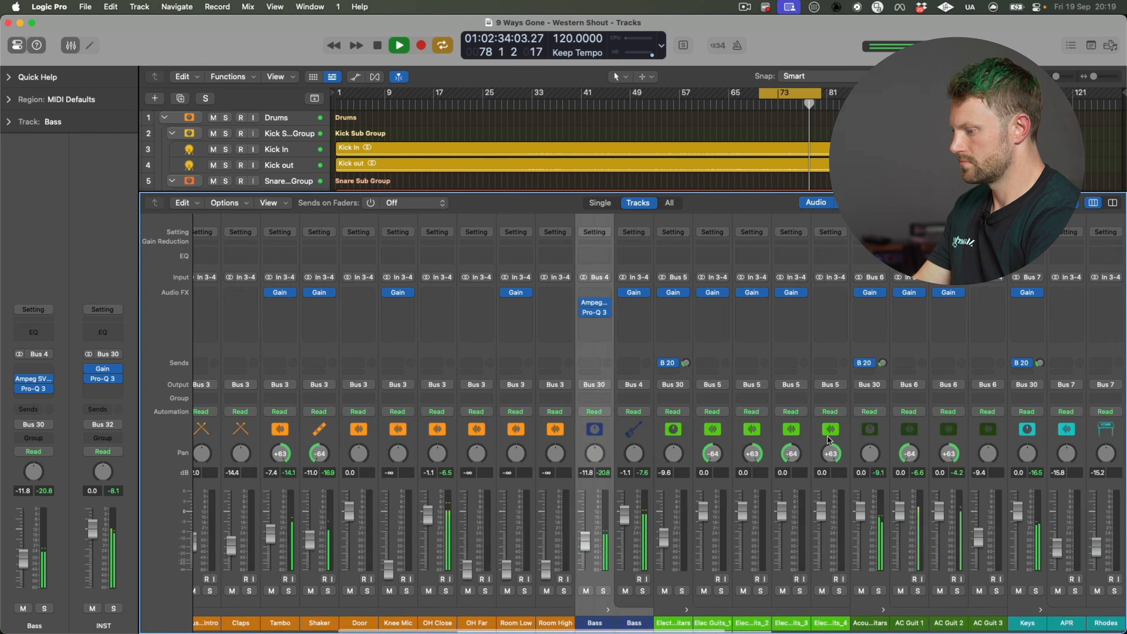
{"action": "scroll", "coordinate": [723, 440], "scroll_direction": "right", "scroll_amount": 10}
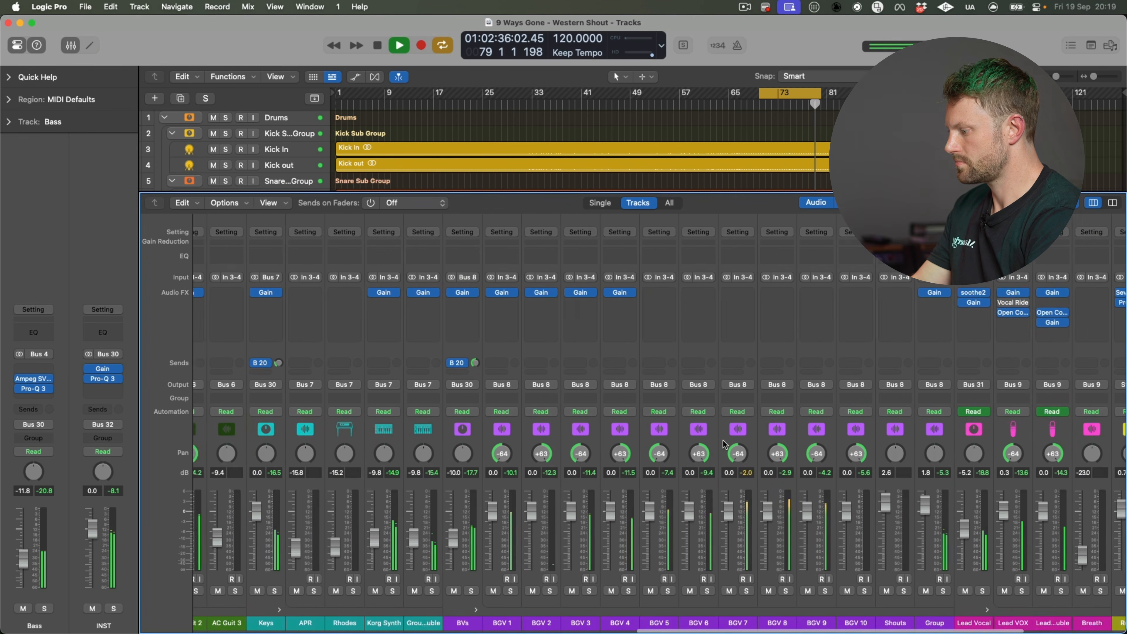
{"action": "scroll", "coordinate": [577, 504], "scroll_direction": "left", "scroll_amount": 3}
{"action": "scroll", "coordinate": [499, 387], "scroll_direction": "left", "scroll_amount": 2}
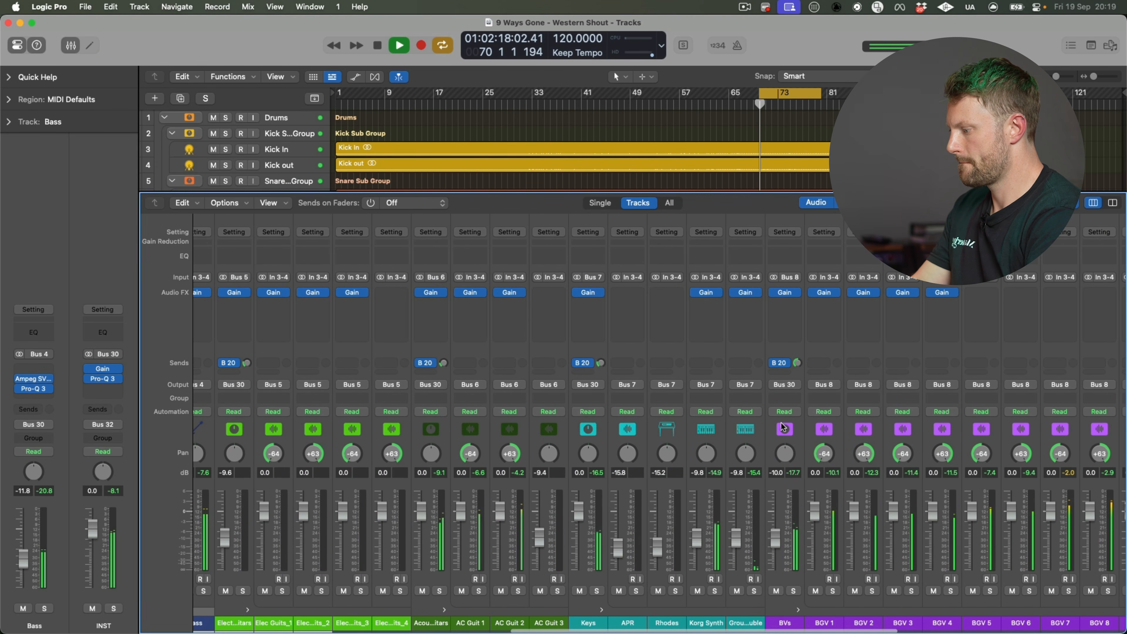
{"action": "scroll", "coordinate": [783, 427], "scroll_direction": "right", "scroll_amount": 7}
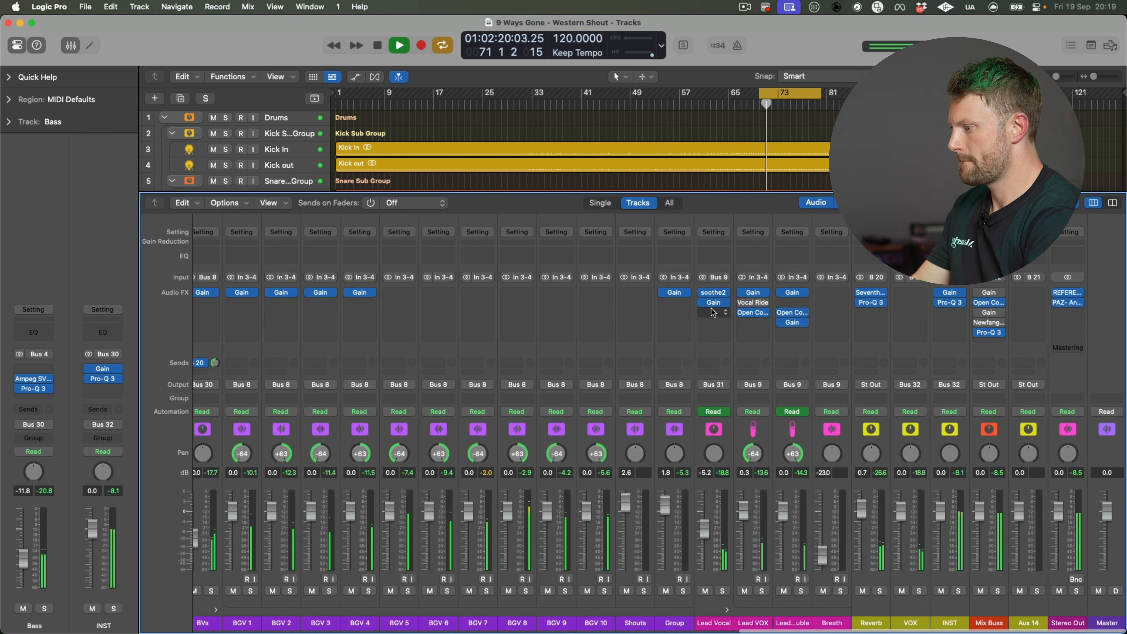
{"action": "left_click", "coordinate": [711, 312]}
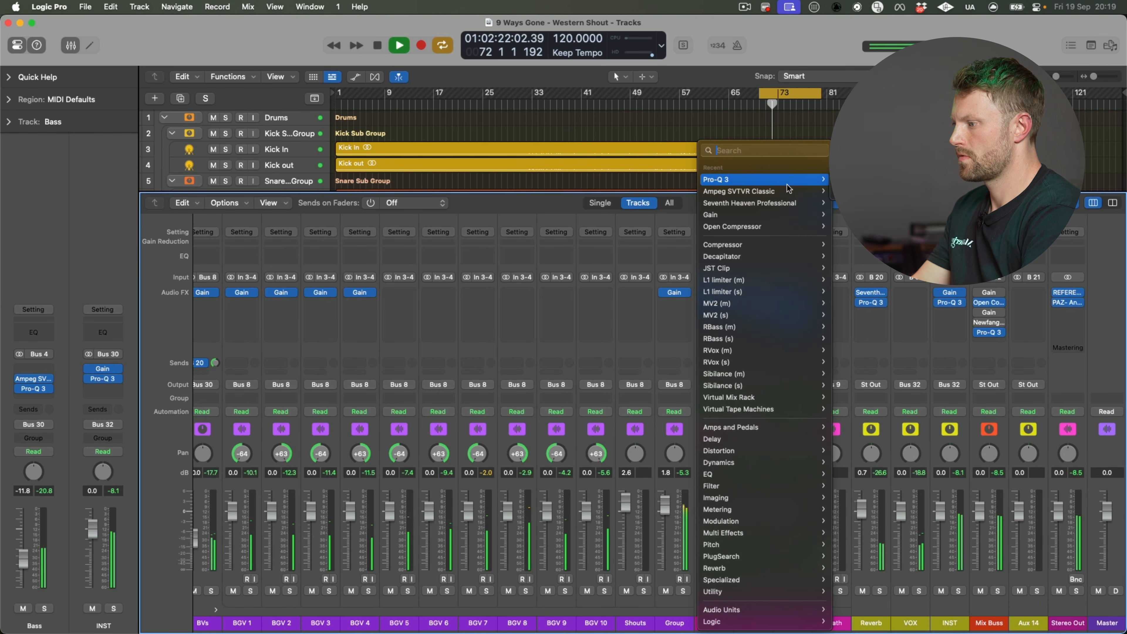
{"action": "left_click", "coordinate": [728, 179]}
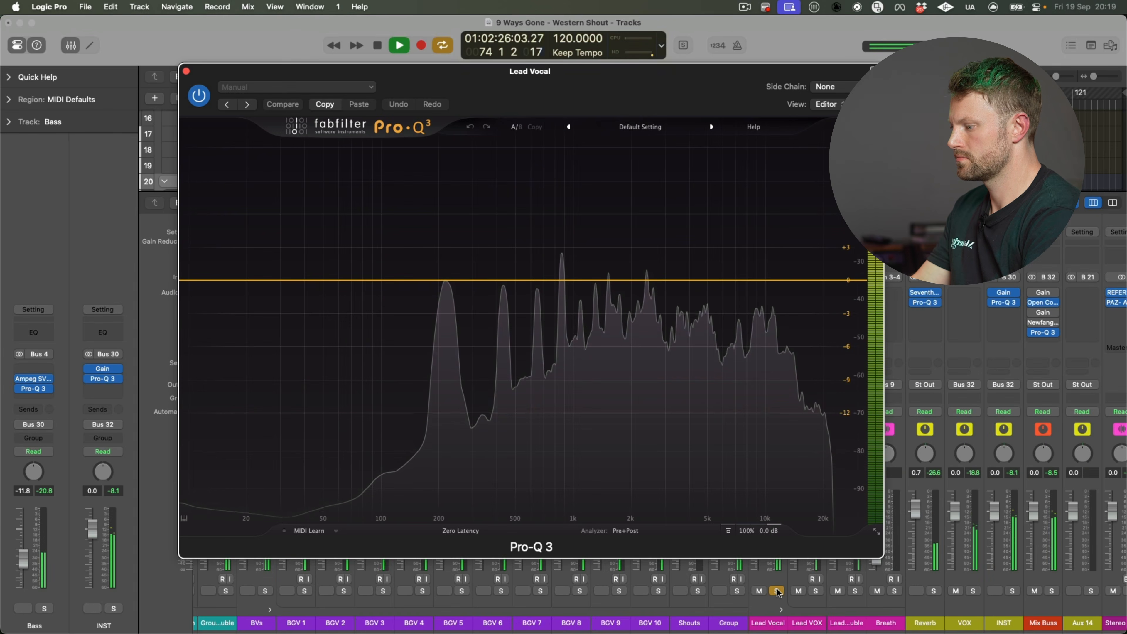
Step: Cut 2.34 dB at about 328 Hz in the Lead Vocal group's Pro-Q 3 and return to its mixer channel
{"action": "left_click_drag", "start_coordinate": [508, 278], "coordinate": [481, 306]}
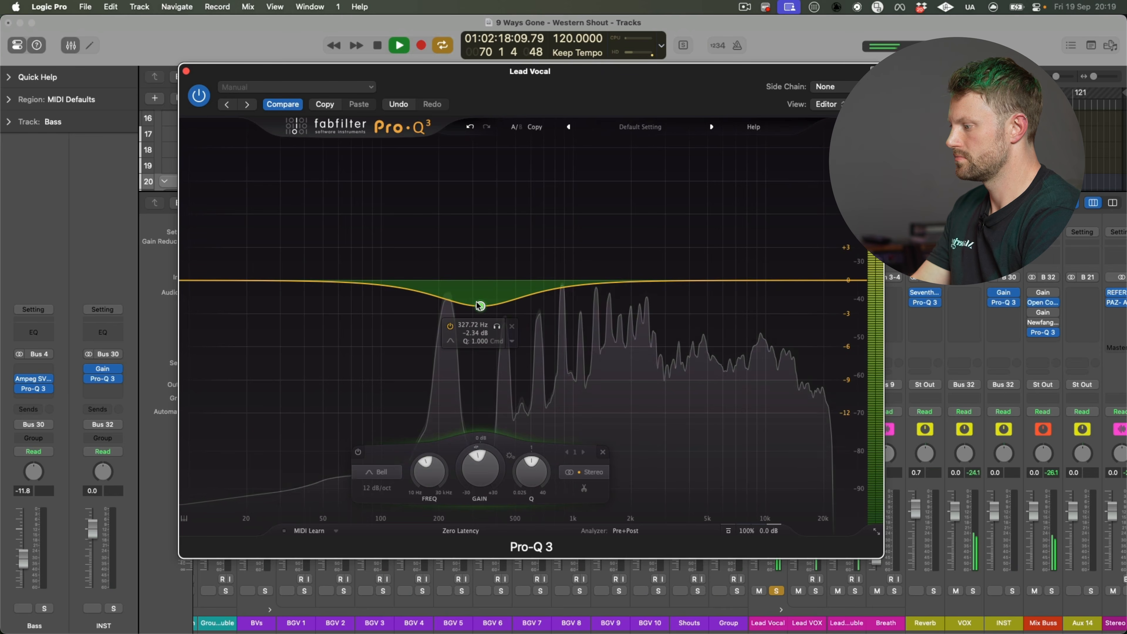
{"action": "key", "text": "x"}
{"action": "left_click", "coordinate": [185, 71]}
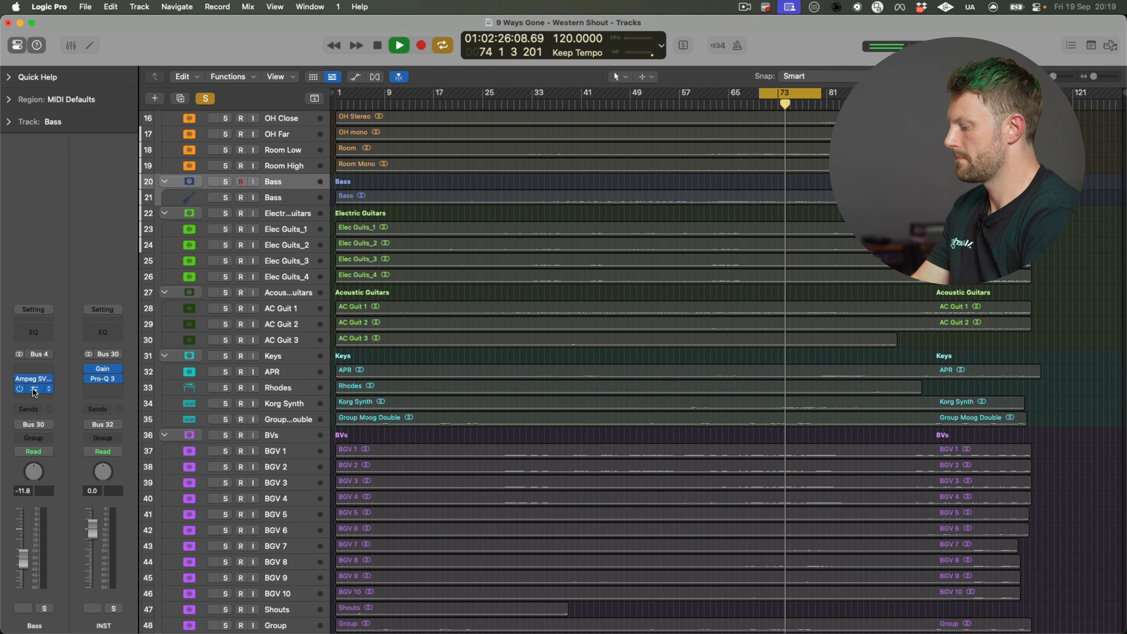
{"action": "key", "text": "x"}
{"action": "scroll", "coordinate": [819, 609], "scroll_direction": "right", "scroll_amount": 10}
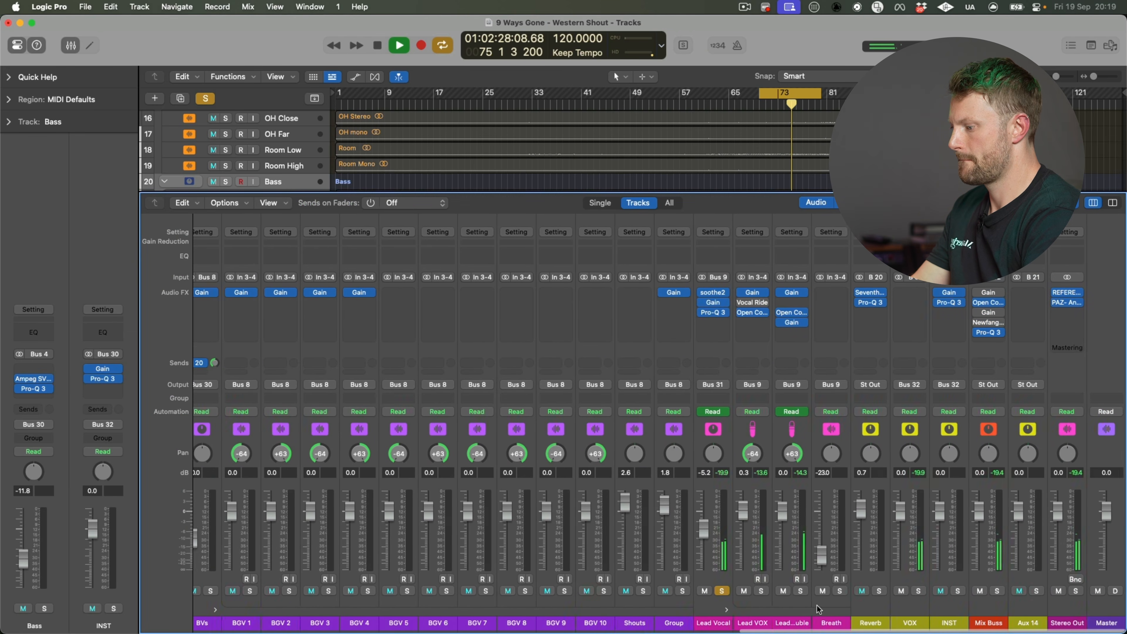
Step: Unsolo the Lead Vocal group and compare the full mix with the ROUGH MIX track in the Stereo Out's REFERENCE plug-in
{"action": "left_click", "coordinate": [722, 591]}
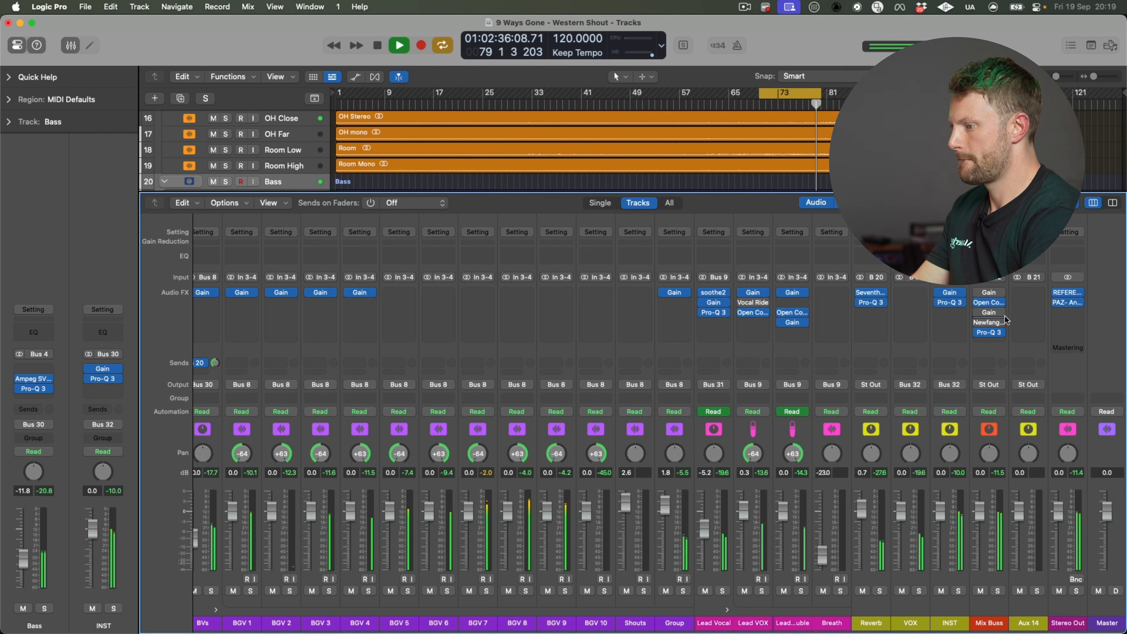
{"action": "left_click", "coordinate": [1065, 293]}
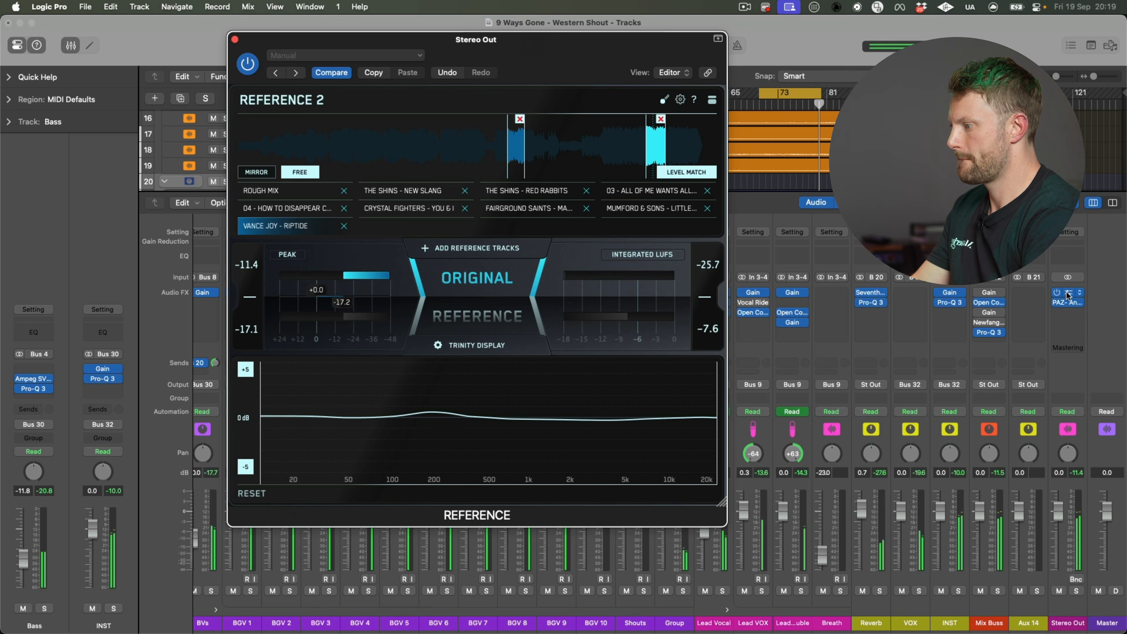
{"action": "left_click", "coordinate": [295, 196]}
{"action": "left_click", "coordinate": [481, 286]}
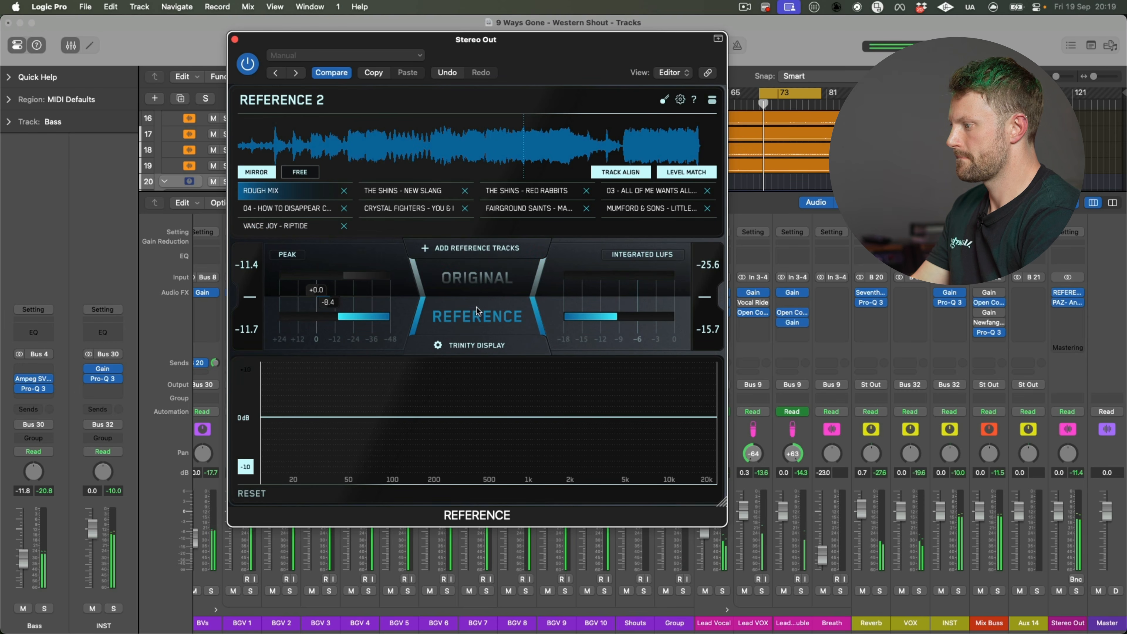
{"action": "left_click", "coordinate": [483, 288]}
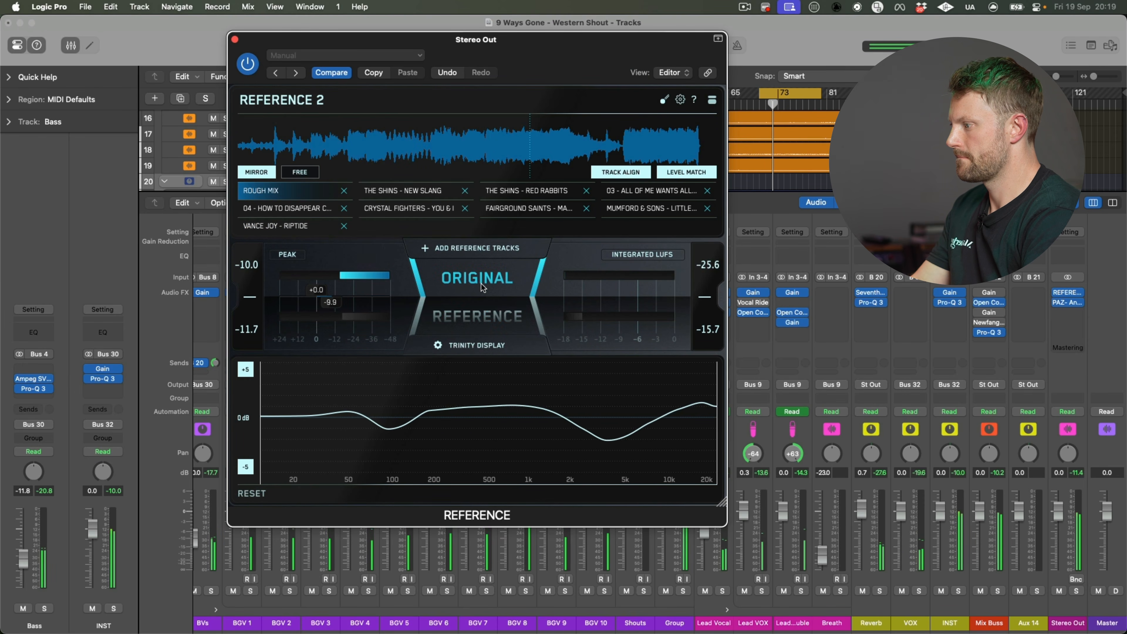
{"action": "left_click", "coordinate": [481, 316]}
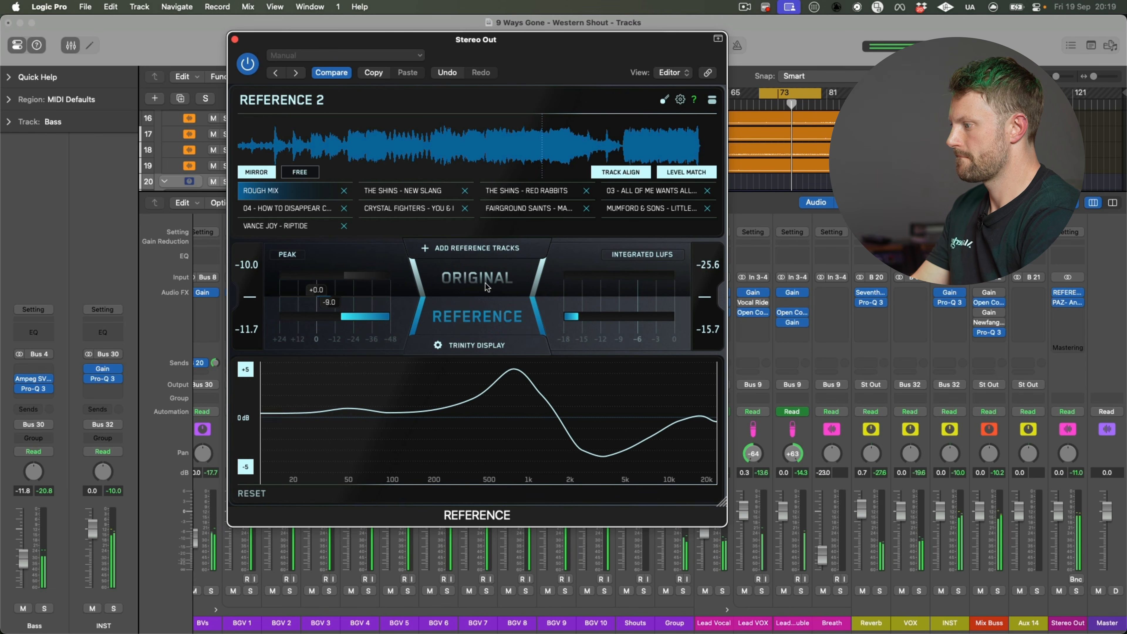
{"action": "left_click", "coordinate": [485, 284]}
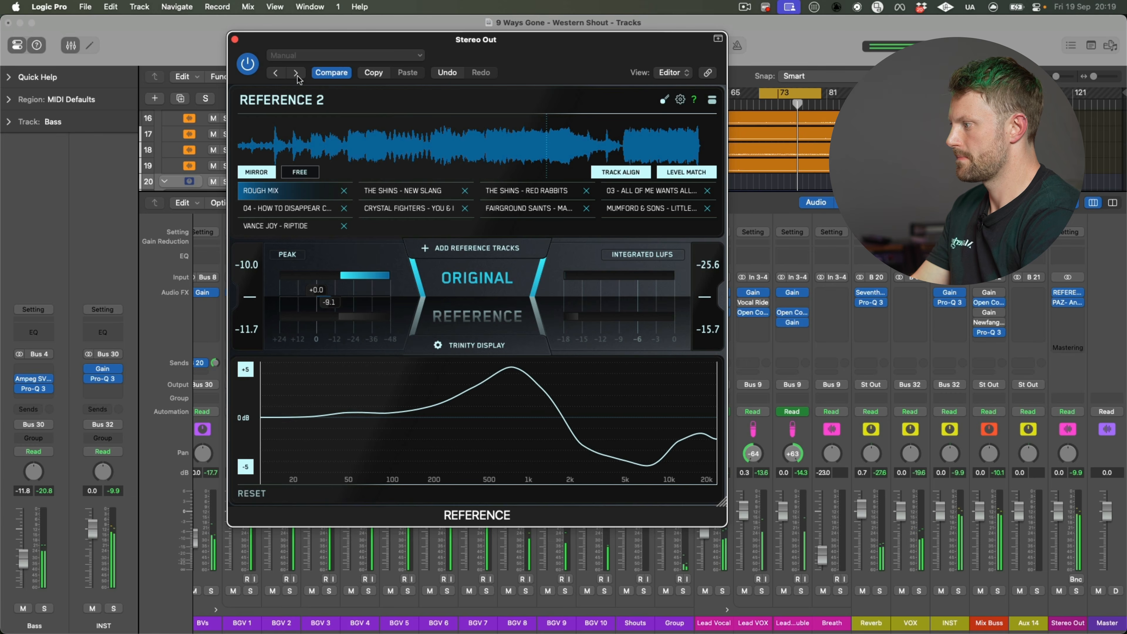
{"action": "left_click", "coordinate": [235, 40]}
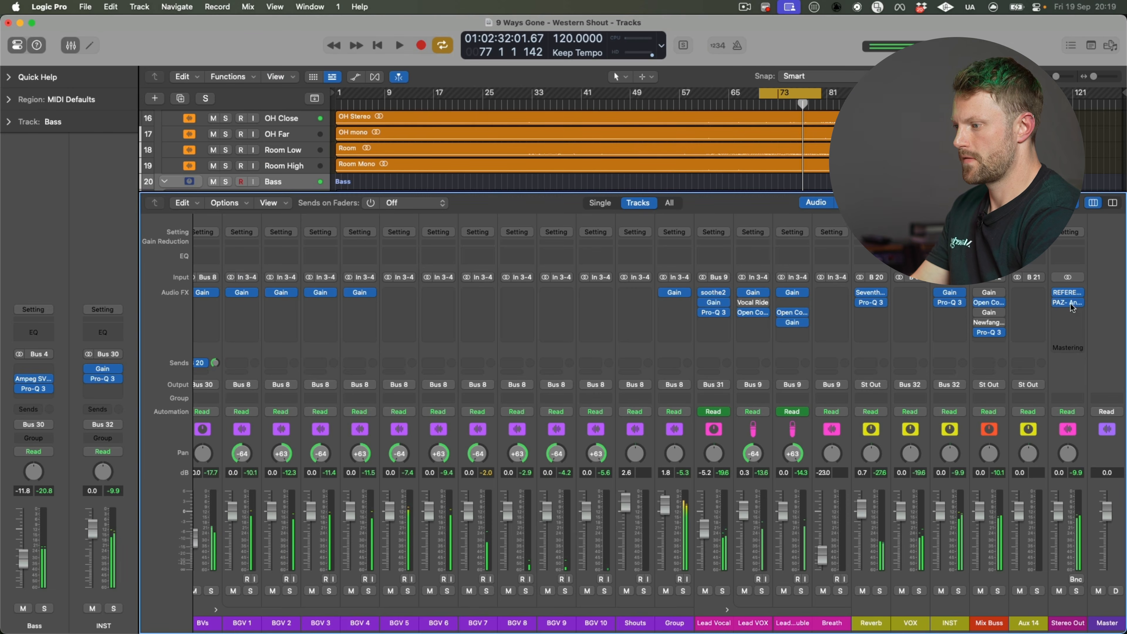
Step: Play the Crystal Fighters reference track in the Stereo Out's REFERENCE plug-in and view it in the PAZ Analyzer
{"action": "left_click", "coordinate": [1067, 293]}
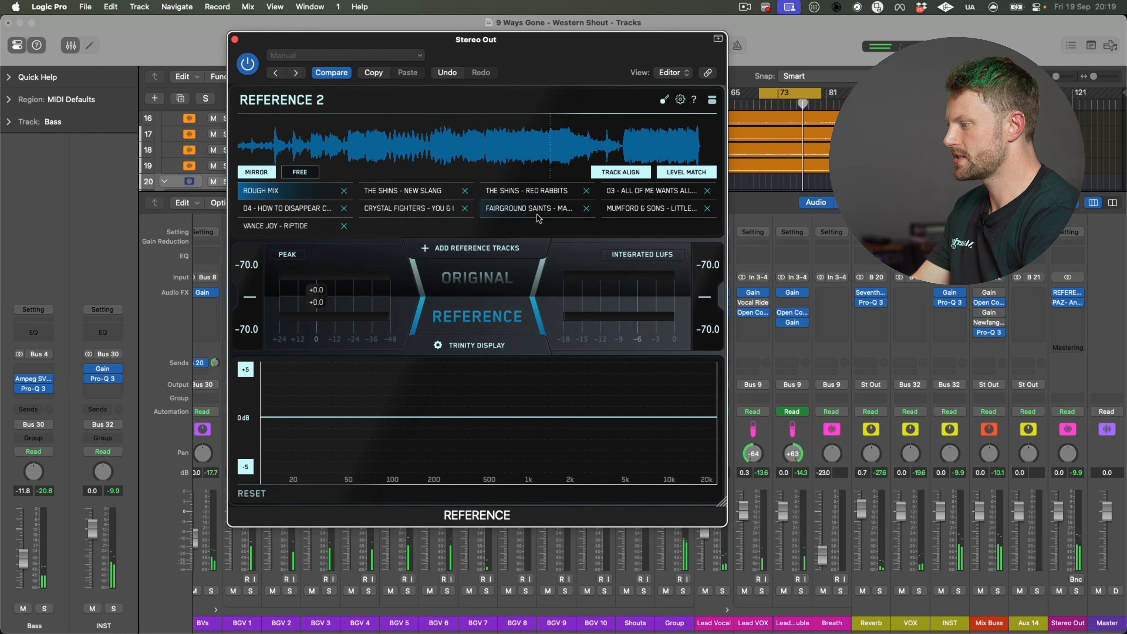
{"action": "left_click", "coordinate": [412, 213]}
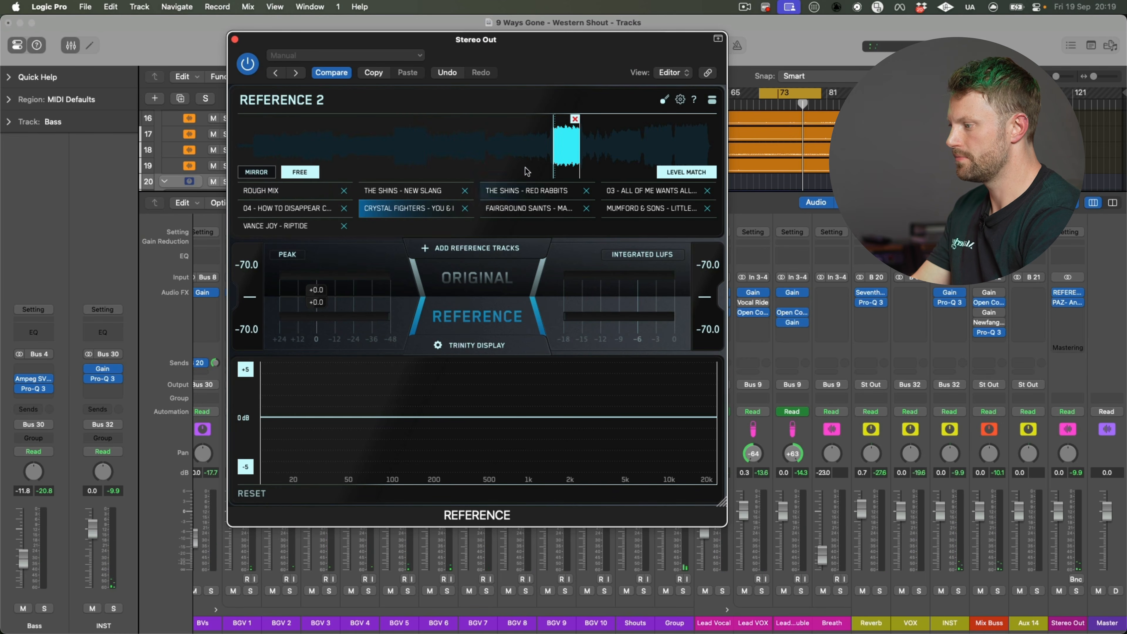
{"action": "key", "text": "space"}
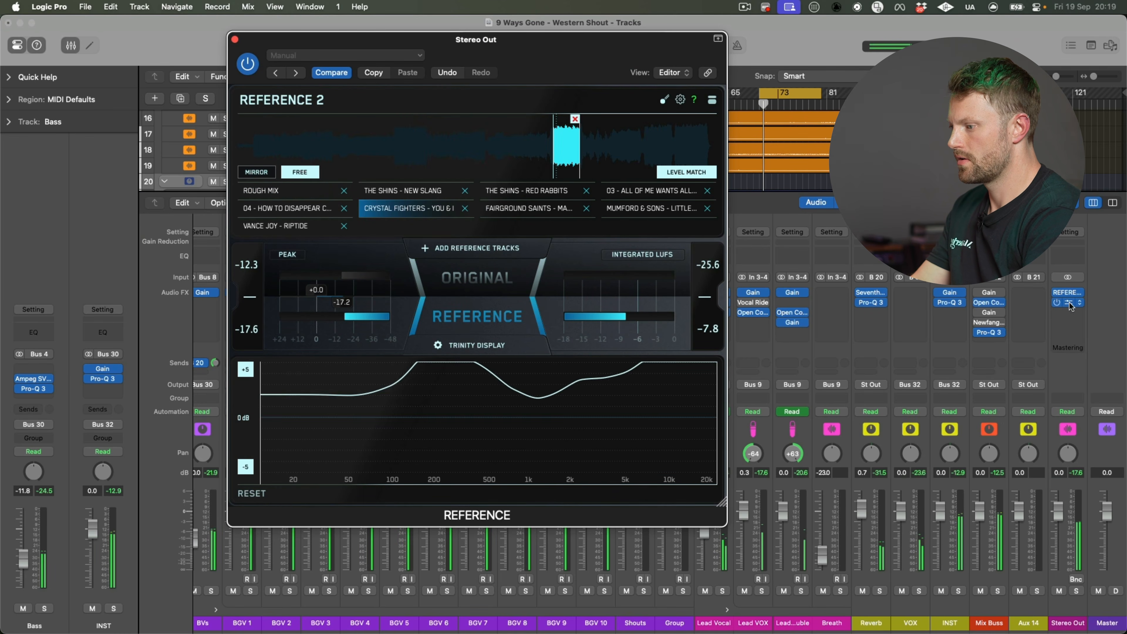
{"action": "left_click", "coordinate": [1068, 302]}
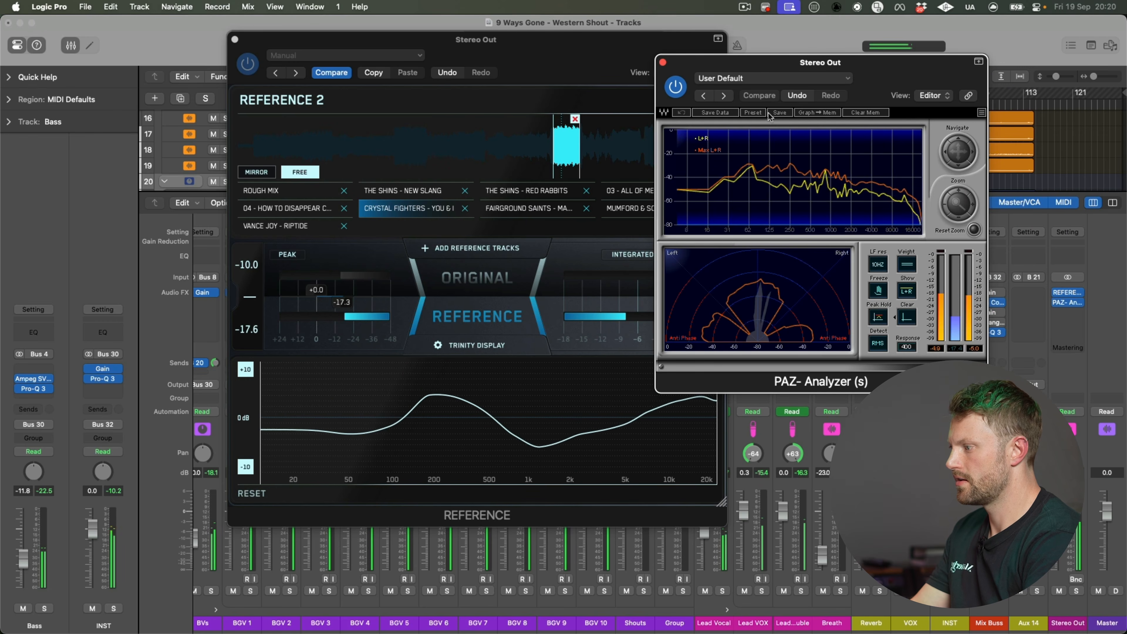
Step: Switch the reference to VANCE JOY - RIPTIDE, clear the PAZ Analyzer's memory and arrange both plug-in windows side by side
{"action": "left_click", "coordinate": [273, 227]}
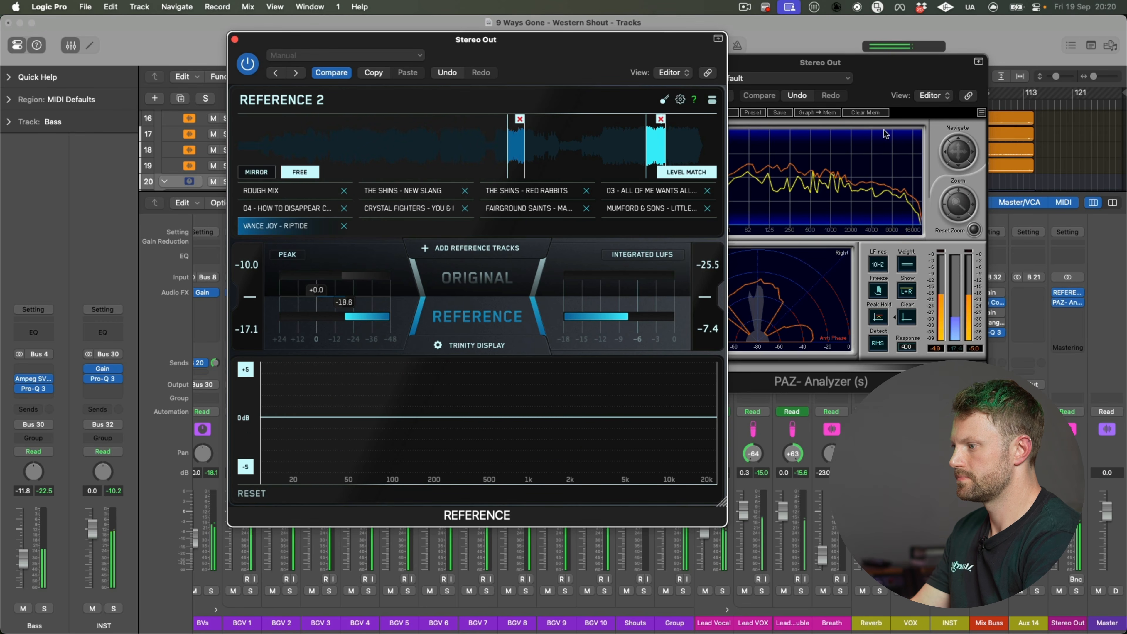
{"action": "left_click", "coordinate": [877, 115]}
{"action": "left_click", "coordinate": [845, 78]}
{"action": "left_click", "coordinate": [885, 74]}
{"action": "left_click_drag", "start_coordinate": [885, 73], "coordinate": [966, 72]}
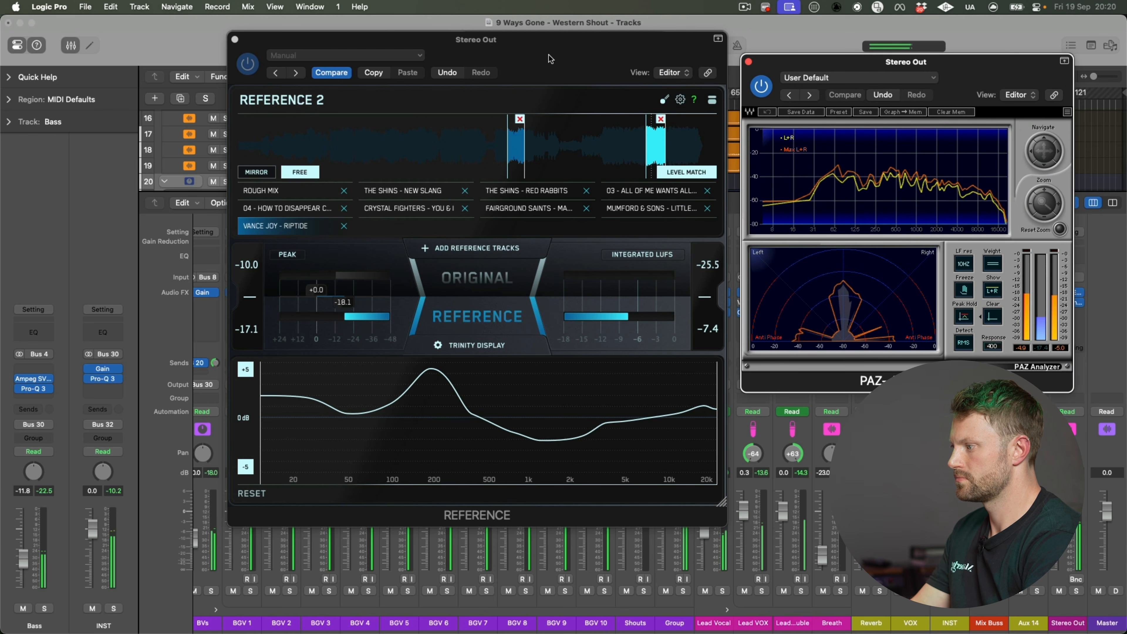
{"action": "left_click_drag", "start_coordinate": [544, 55], "coordinate": [449, 55]}
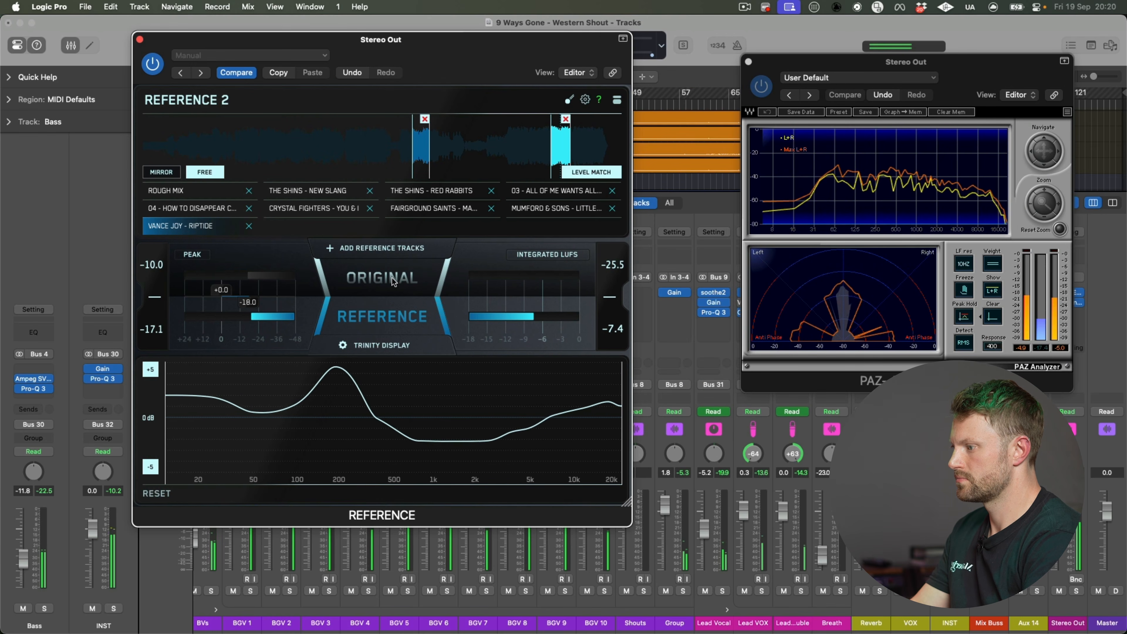
Step: Clear the analyzer's memory again, compare the Riptide spectrum with the original mix, then close REFERENCE and stop playback
{"action": "left_click", "coordinate": [948, 113]}
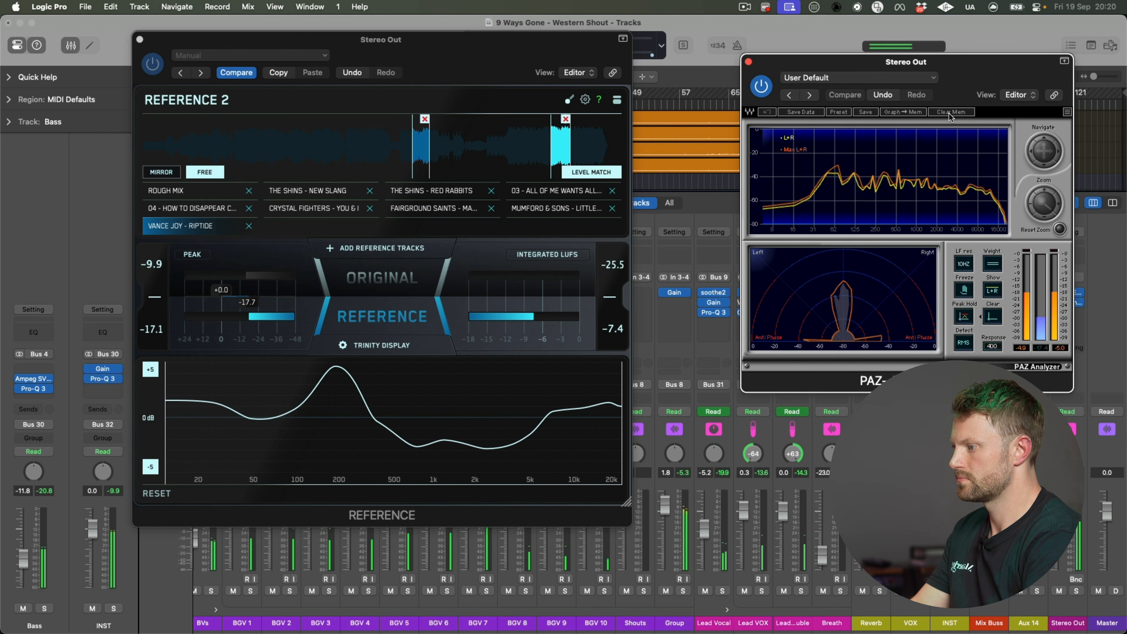
{"action": "left_click", "coordinate": [388, 281]}
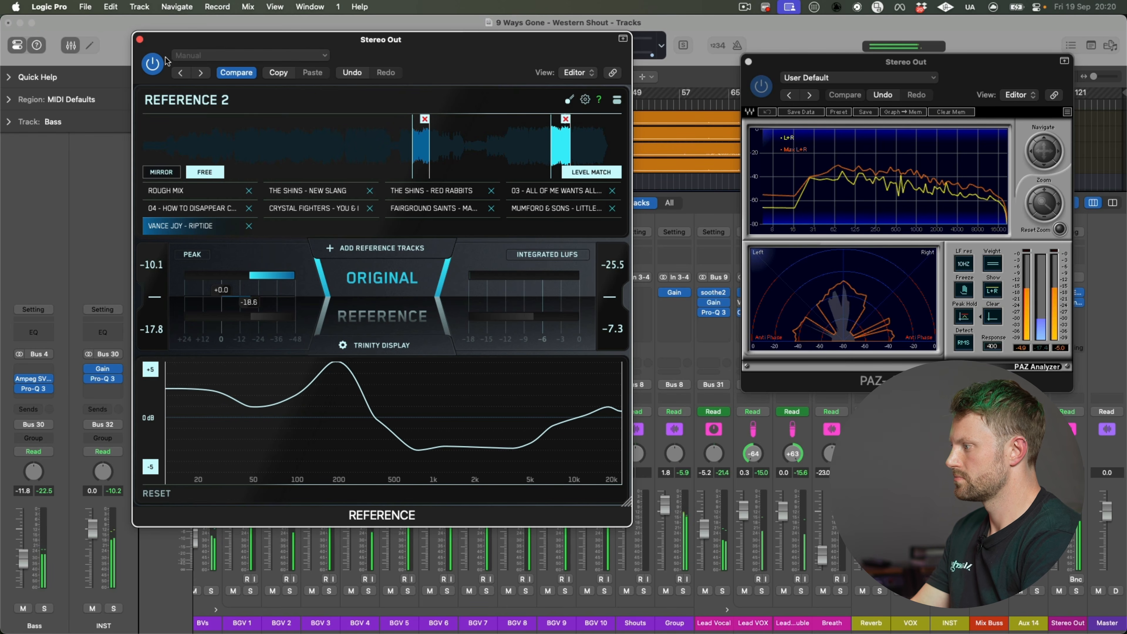
{"action": "left_click", "coordinate": [139, 39]}
{"action": "key", "text": "space"}
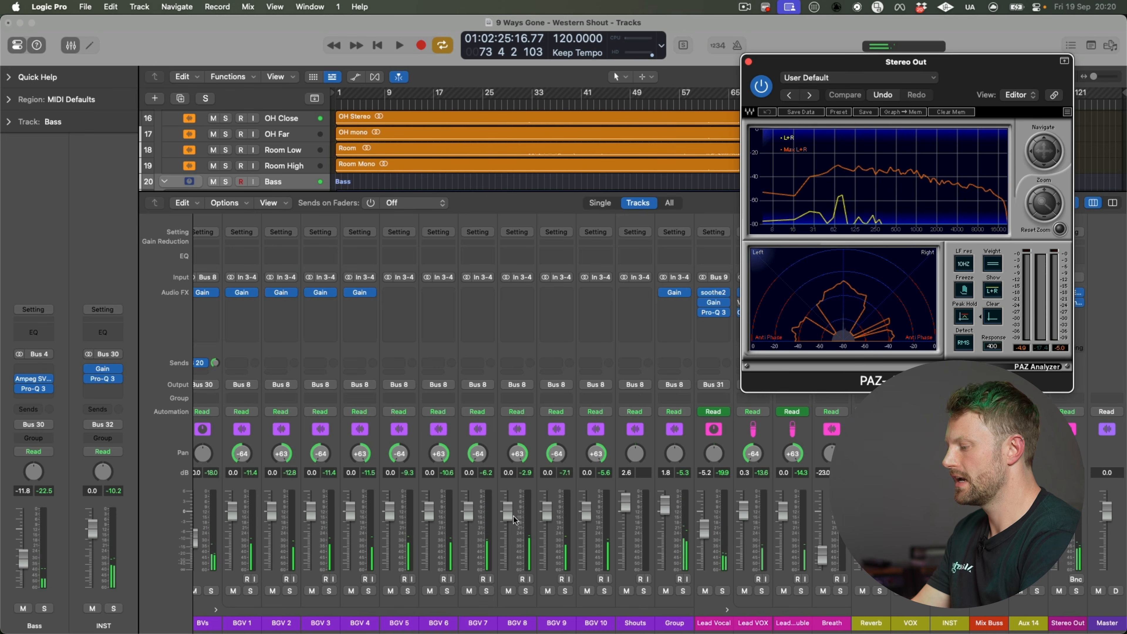
Step: Solo the Kick Sub Group during playback and enable its bypassed Pro-Q 3
{"action": "scroll", "coordinate": [275, 516], "scroll_direction": "left", "scroll_amount": 10}
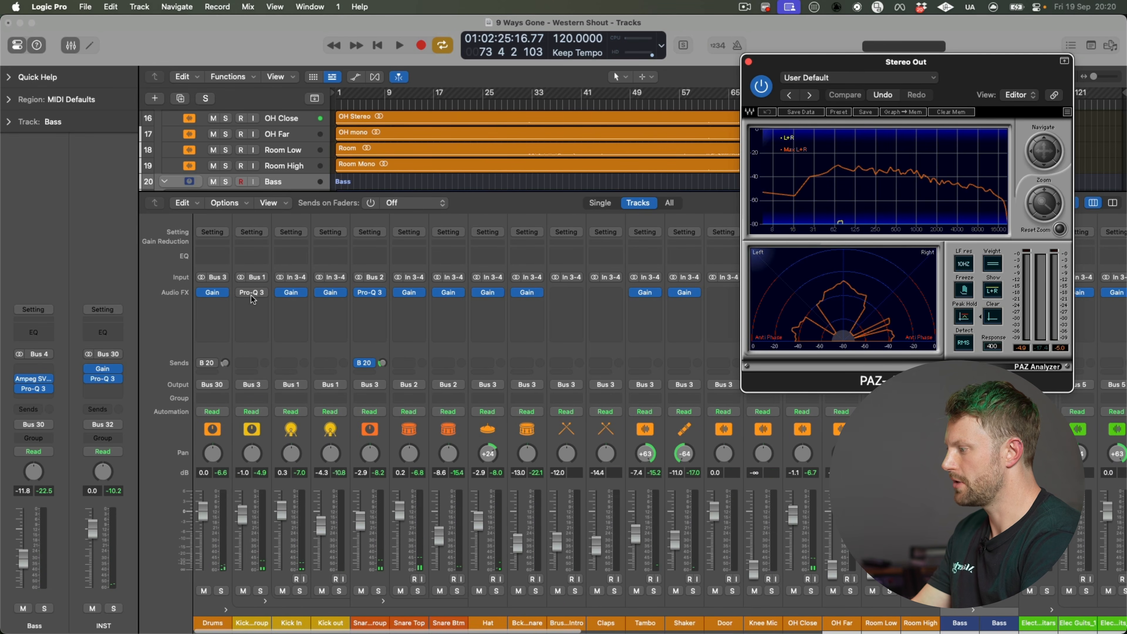
{"action": "left_click", "coordinate": [251, 292]}
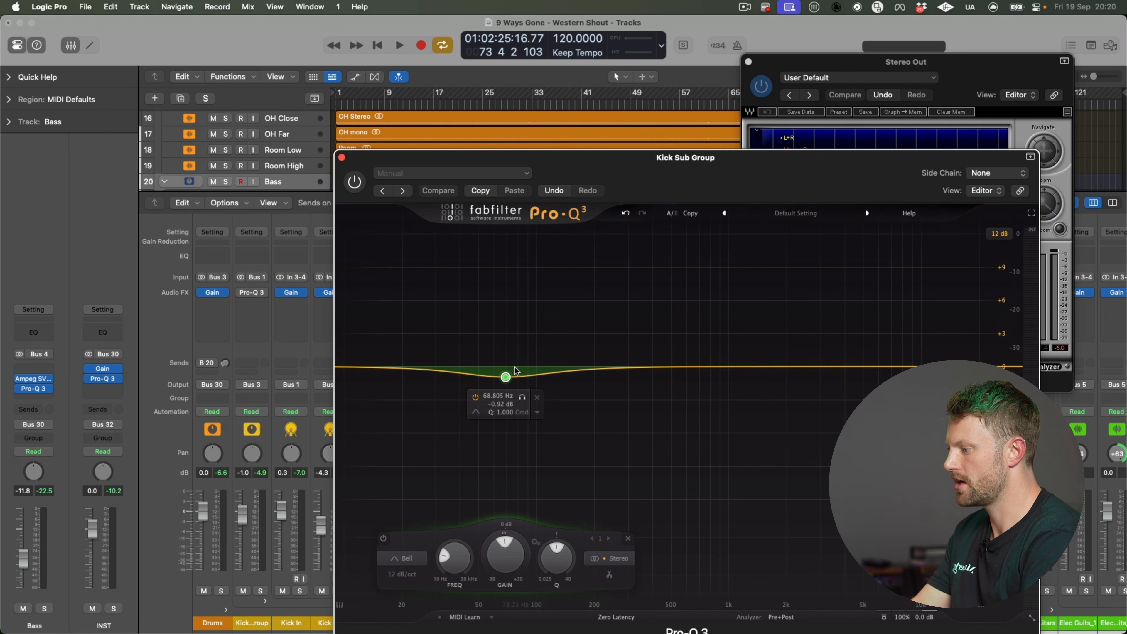
{"action": "key", "text": "space"}
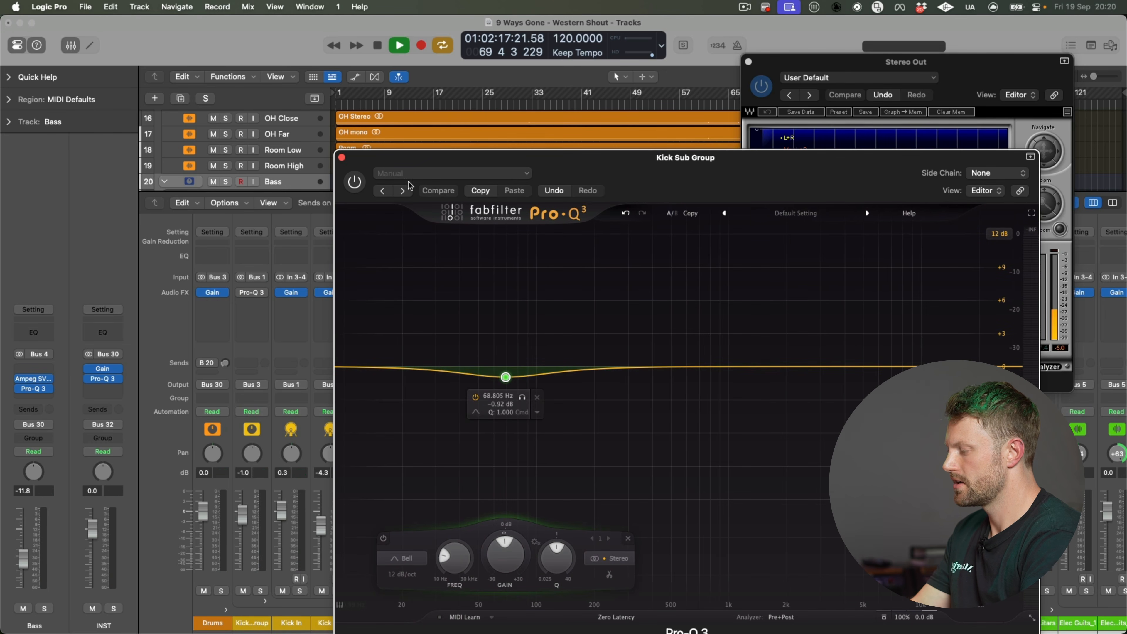
{"action": "left_click", "coordinate": [262, 591]}
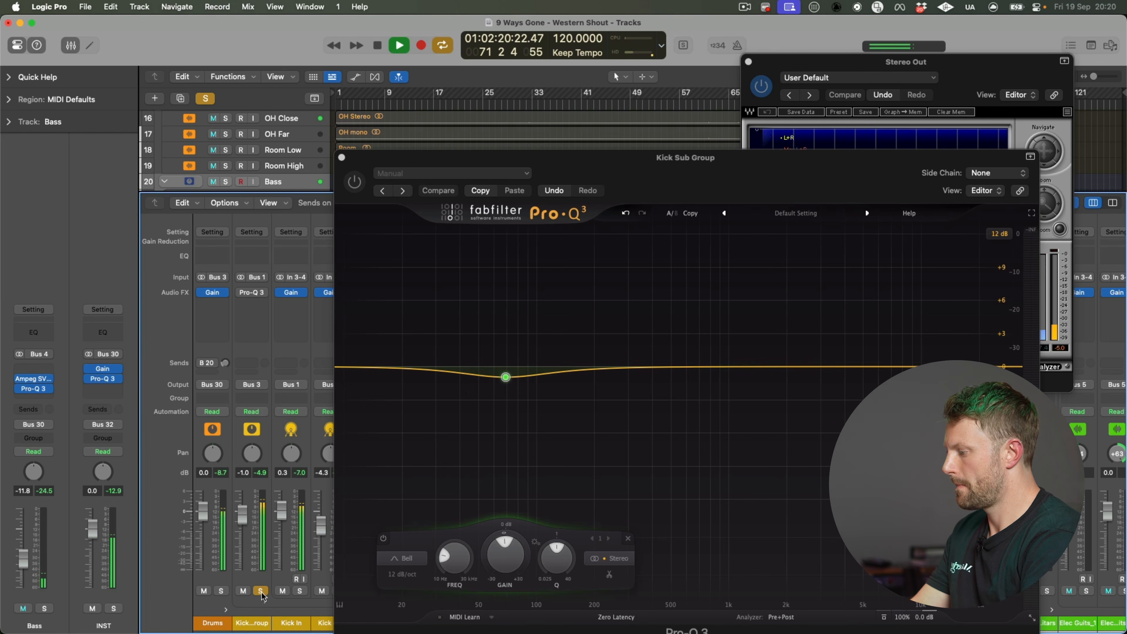
{"action": "left_click", "coordinate": [373, 247]}
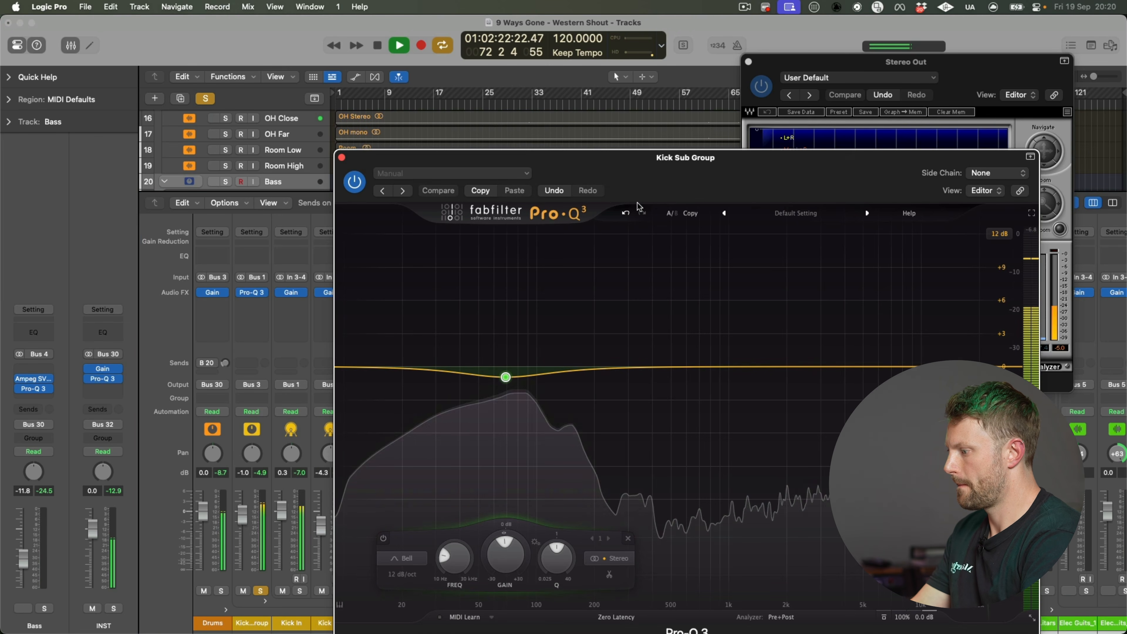
Step: In the kick EQ, cut 5.21 dB at 151.88 Hz, boost 3.01 dB at 71.258 Hz and add a low cut near 20 Hz; unsolo the group
{"action": "left_click_drag", "start_coordinate": [505, 377], "coordinate": [571, 431]}
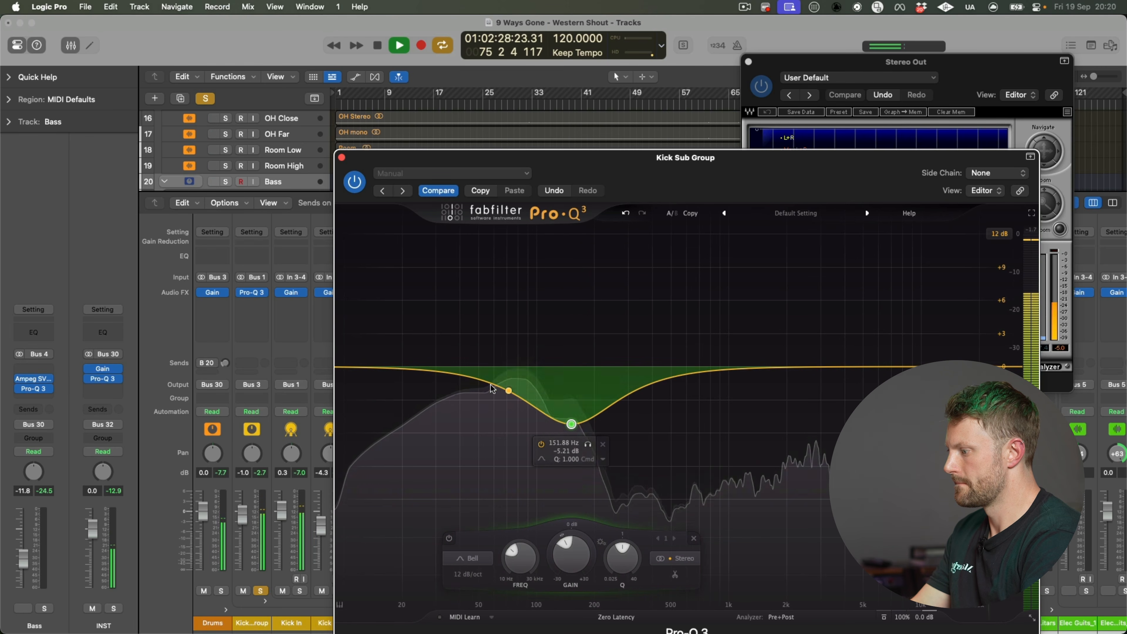
{"action": "left_click_drag", "start_coordinate": [508, 384], "coordinate": [509, 334]}
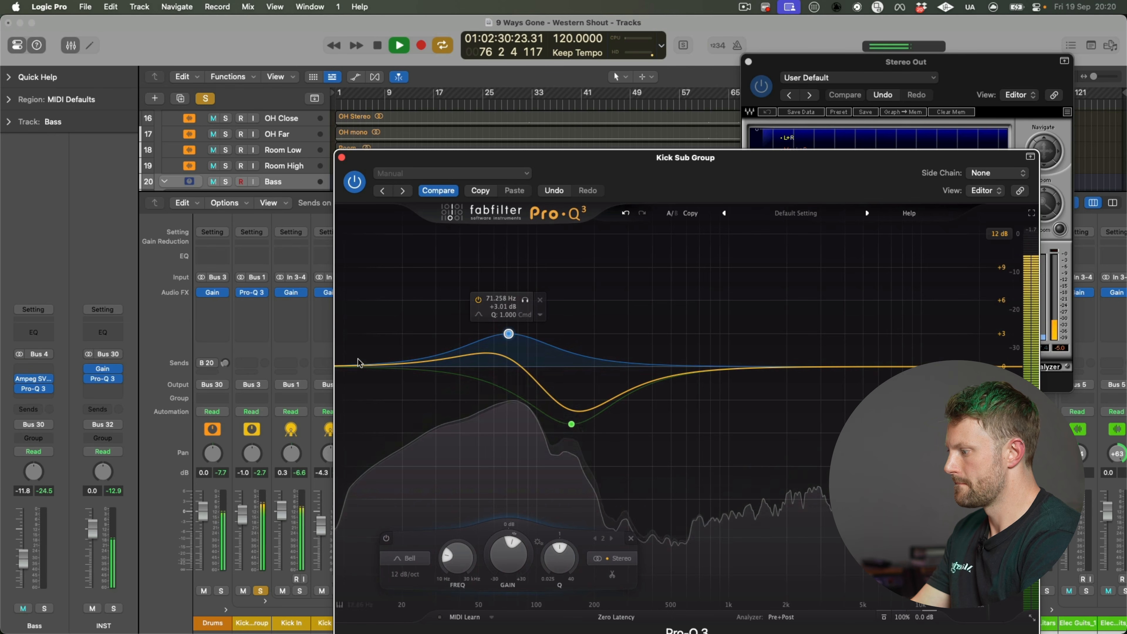
{"action": "left_click_drag", "start_coordinate": [362, 362], "coordinate": [404, 363]}
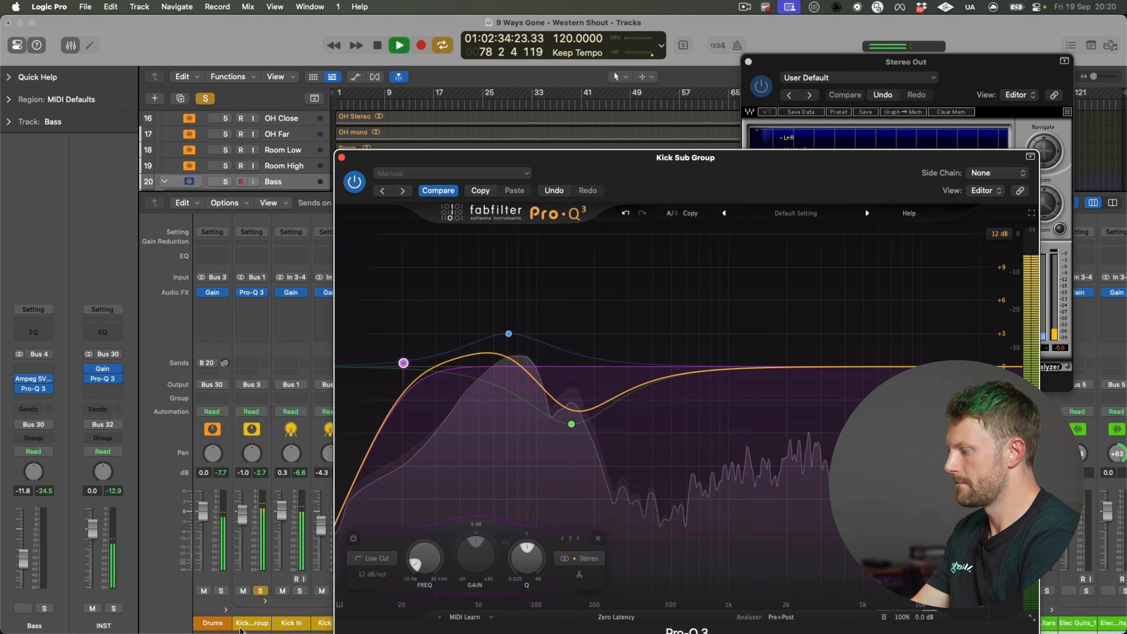
{"action": "left_click", "coordinate": [260, 591]}
{"action": "left_click", "coordinate": [341, 157]}
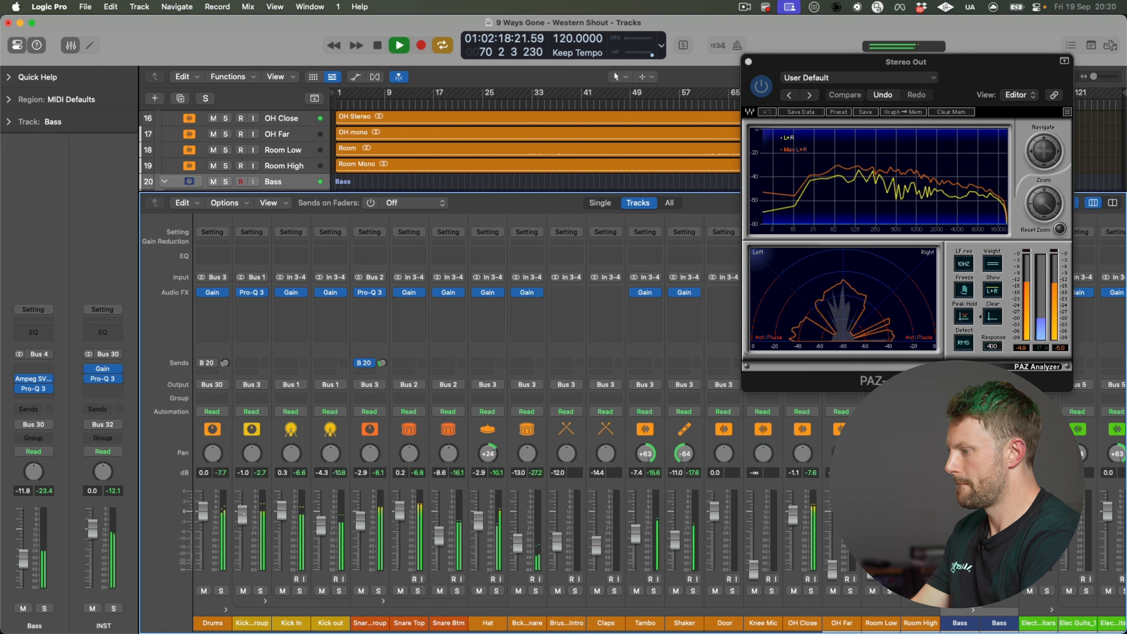
Step: Raise the Bass group's level to -11.4 dB and insert a stereo RBass after its Pro-Q 3, keeping the analyzer in view
{"action": "scroll", "coordinate": [444, 421], "scroll_direction": "right", "scroll_amount": 5}
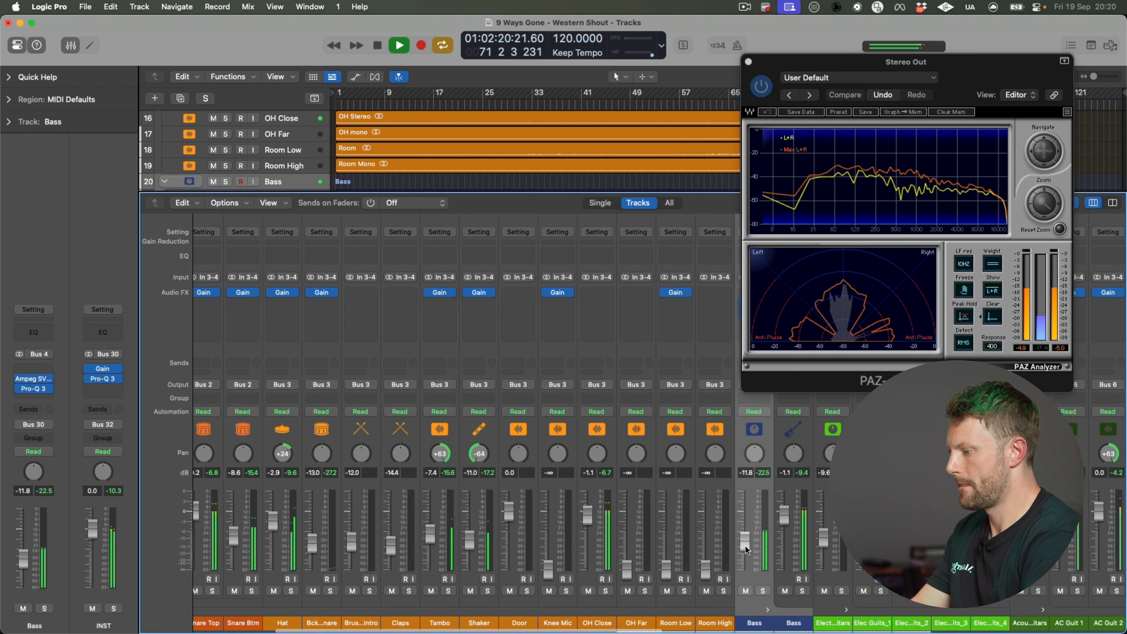
{"action": "left_click_drag", "start_coordinate": [905, 62], "coordinate": [286, 81]}
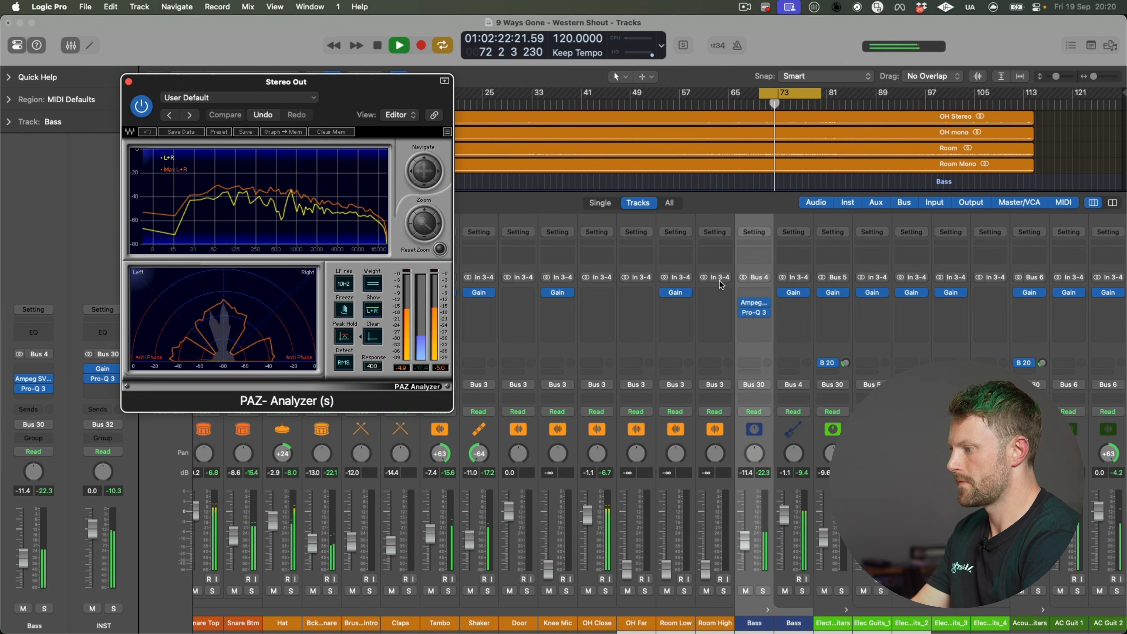
{"action": "left_click", "coordinate": [757, 324]}
{"action": "type", "text": "rbas"}
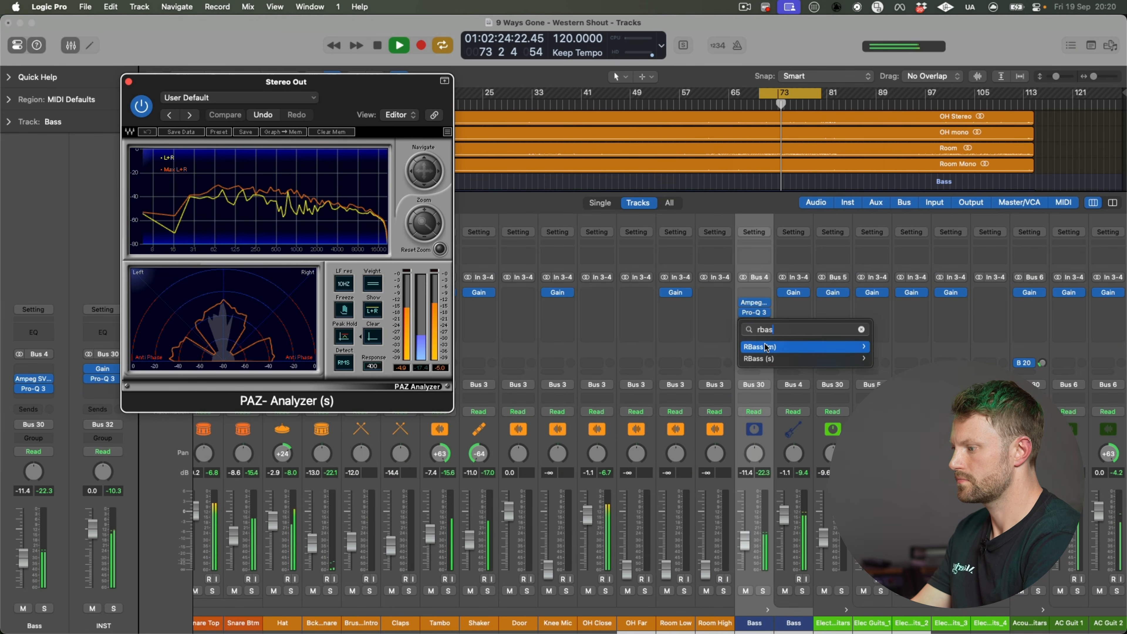
{"action": "mouse_move", "coordinate": [807, 358]}
{"action": "left_click", "coordinate": [885, 359]}
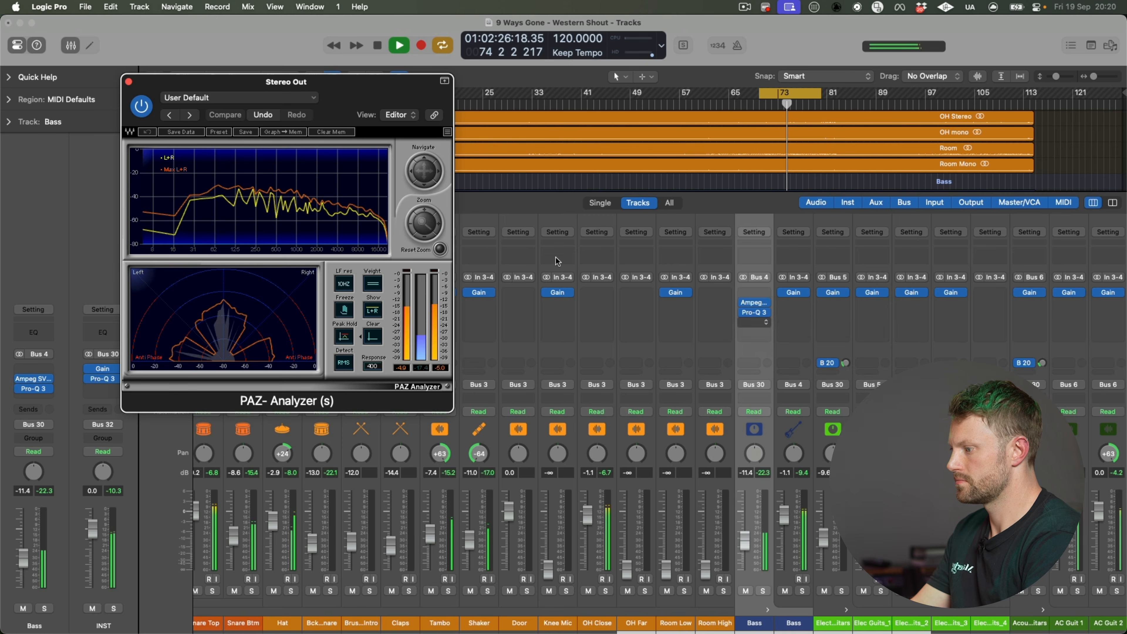
Step: Set the RBass frequency to 57 Hz on the Bass group, compare it with bypass and solo the channel
{"action": "left_click_drag", "start_coordinate": [431, 418], "coordinate": [450, 418]}
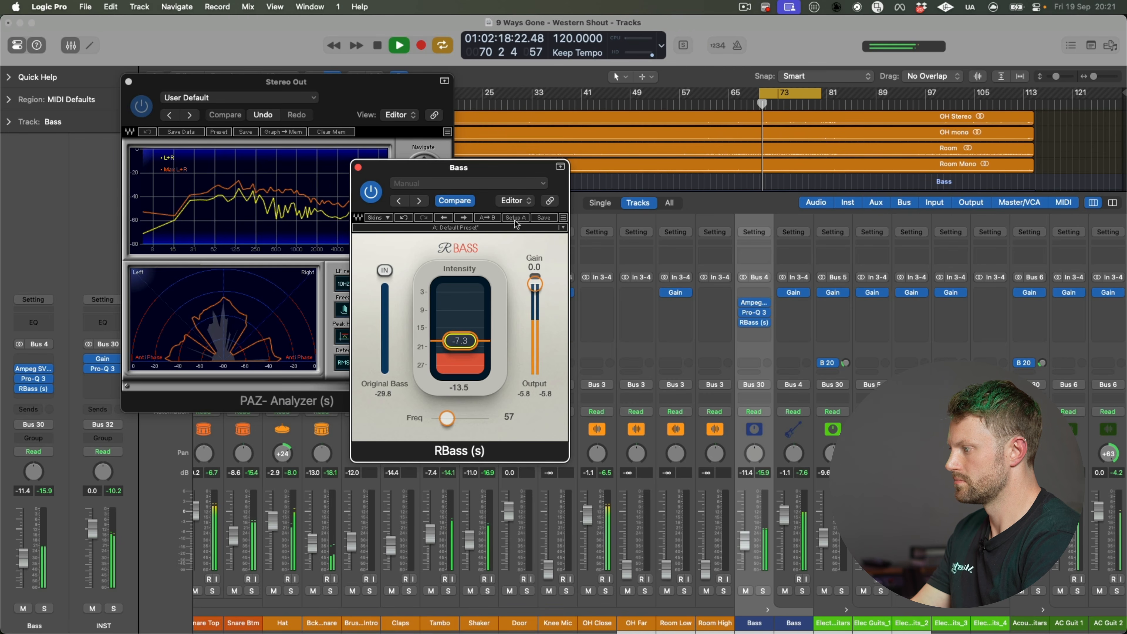
{"action": "left_click", "coordinate": [370, 192]}
{"action": "left_click", "coordinate": [763, 591]}
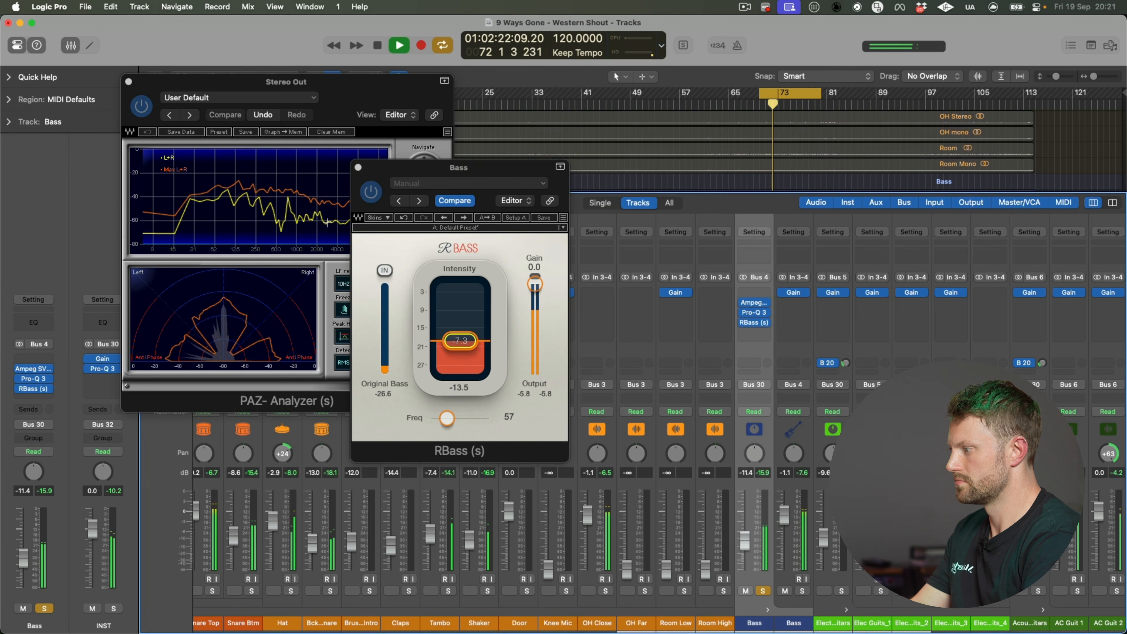
Step: Compare the Bass channel with RBass bypassed and active, leave it active, close the plug-in and unsolo the channel
{"action": "left_click", "coordinate": [371, 192]}
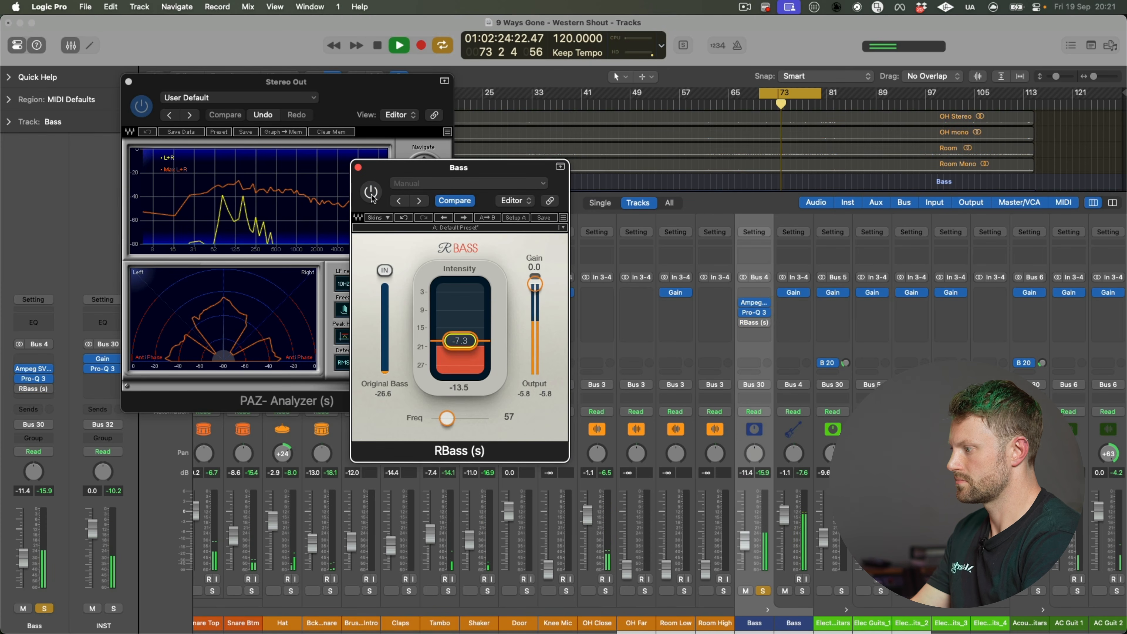
{"action": "left_click", "coordinate": [358, 168]}
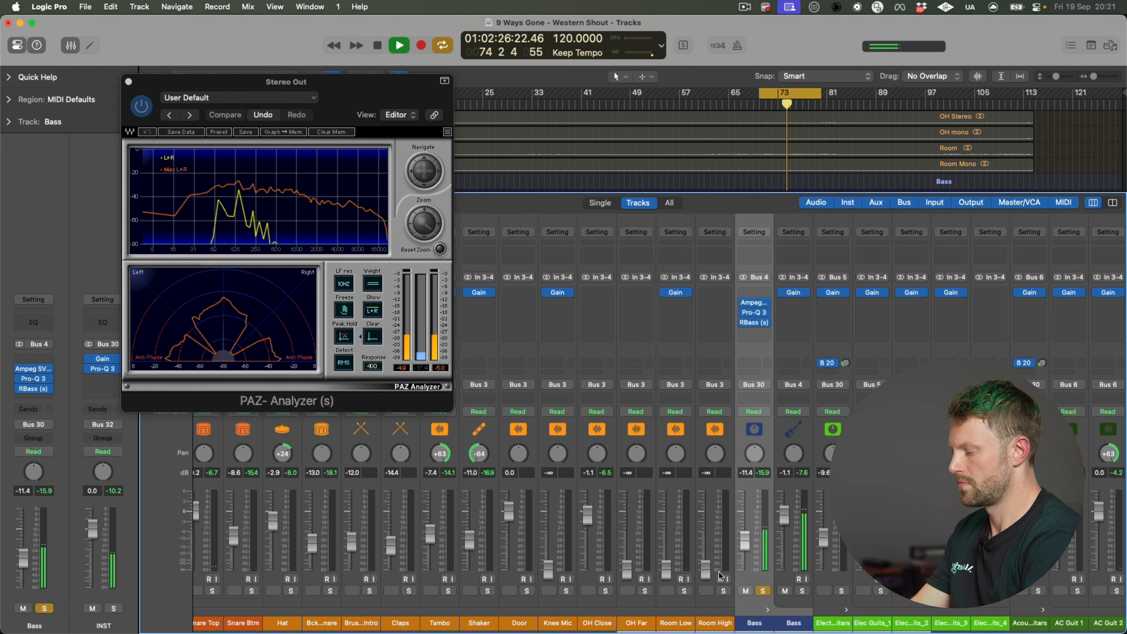
{"action": "left_click", "coordinate": [764, 591]}
Step: Move the PAZ Analyzer clear of the drum channels and lower the kick sub group fader to -3.0 dB
{"action": "scroll", "coordinate": [174, 563], "scroll_direction": "left", "scroll_amount": 5}
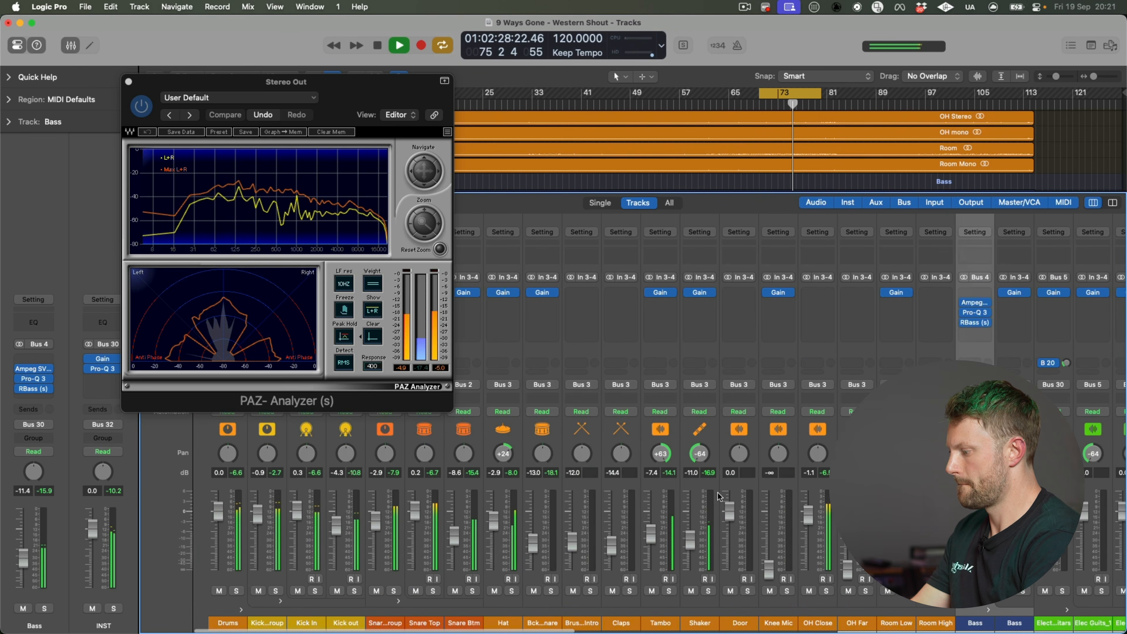
{"action": "left_click_drag", "start_coordinate": [348, 81], "coordinate": [723, 81]}
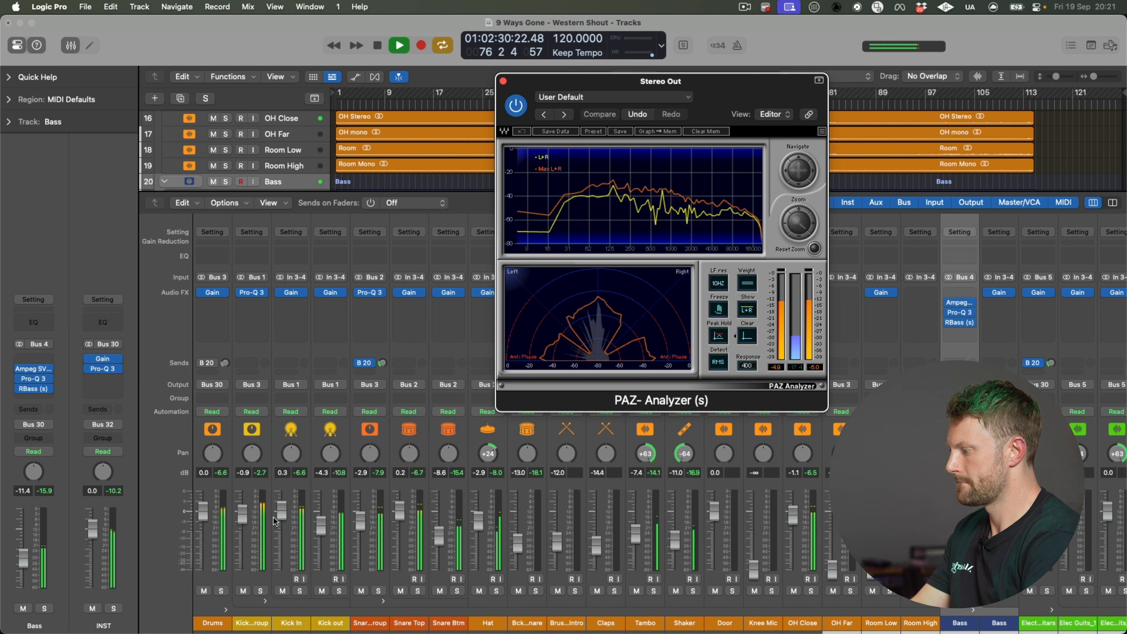
{"action": "left_click", "coordinate": [1078, 328]}
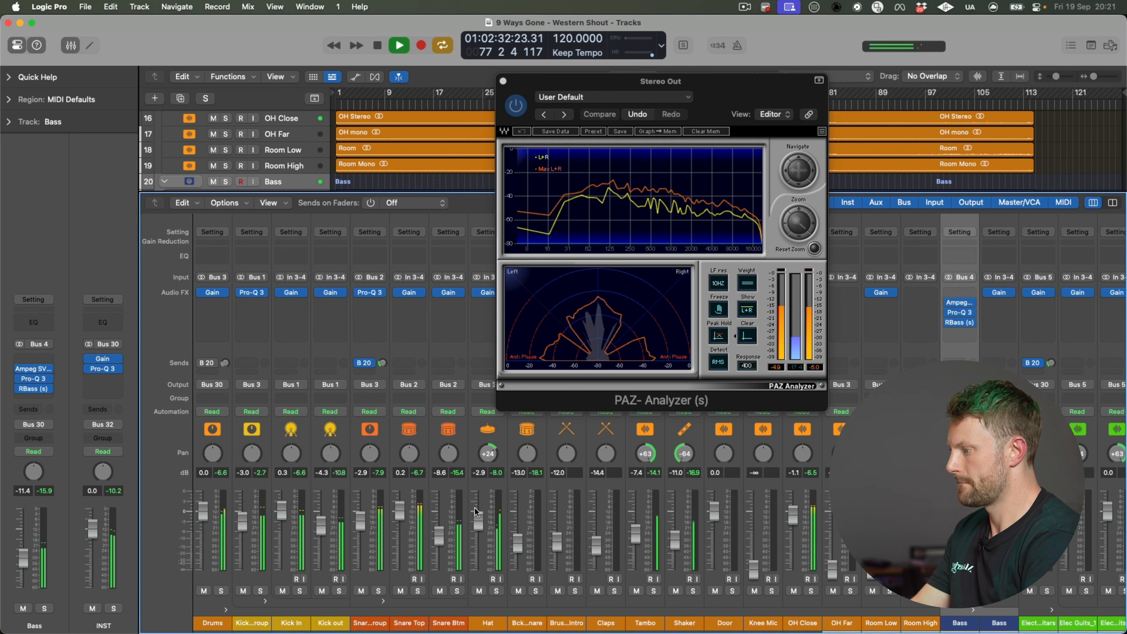
Step: Open REFERENCE on the Stereo Out, compare the mix with the Vance Joy - Riptide track, return to the original and close the plug-in
{"action": "scroll", "coordinate": [1078, 328], "scroll_direction": "right", "scroll_amount": 15}
{"action": "left_click", "coordinate": [1065, 292]}
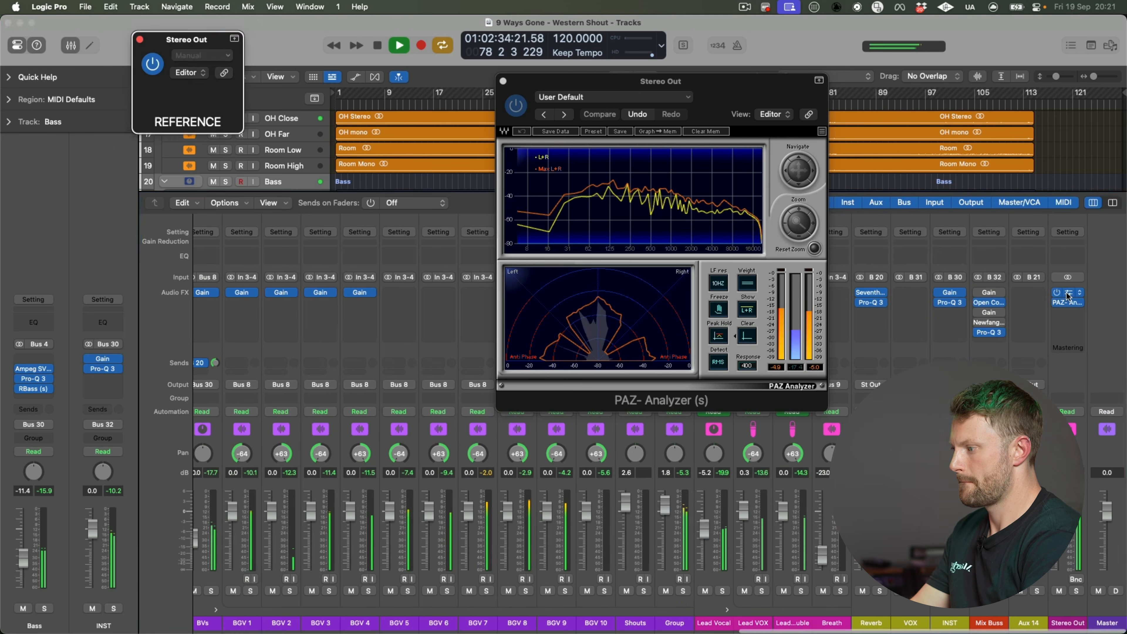
{"action": "left_click_drag", "start_coordinate": [746, 99], "coordinate": [944, 132]}
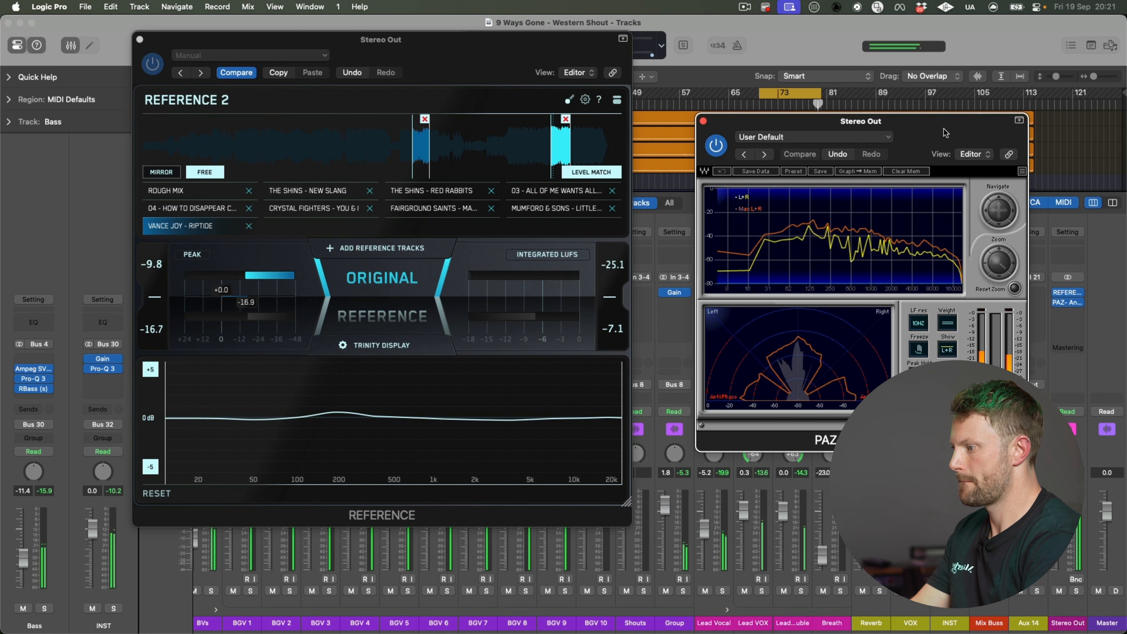
{"action": "left_click", "coordinate": [392, 293]}
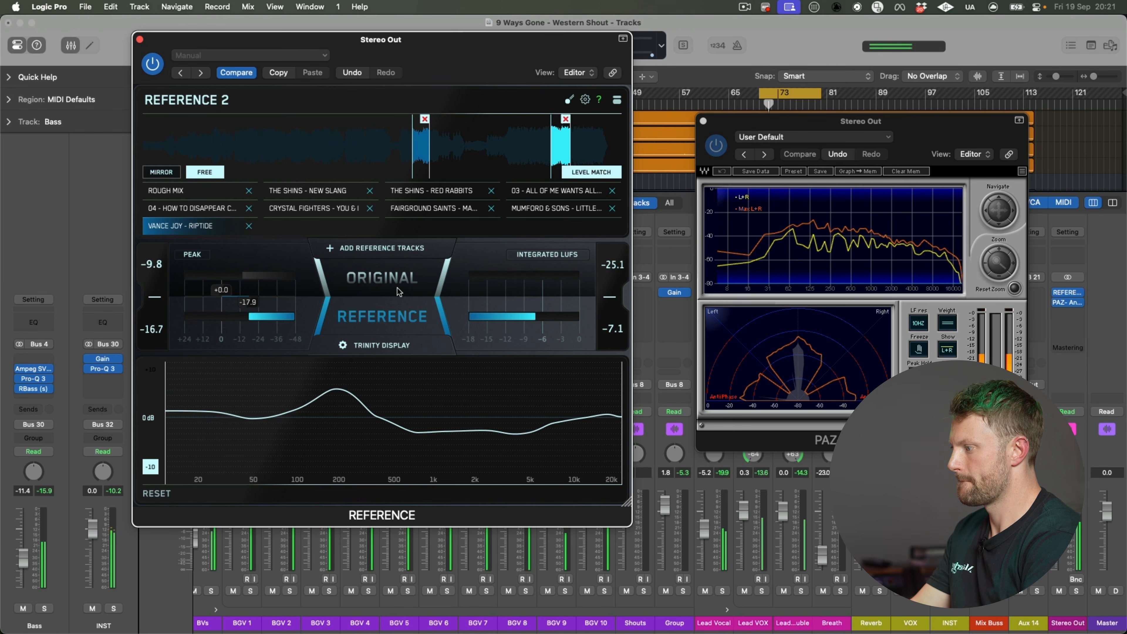
{"action": "left_click", "coordinate": [397, 288]}
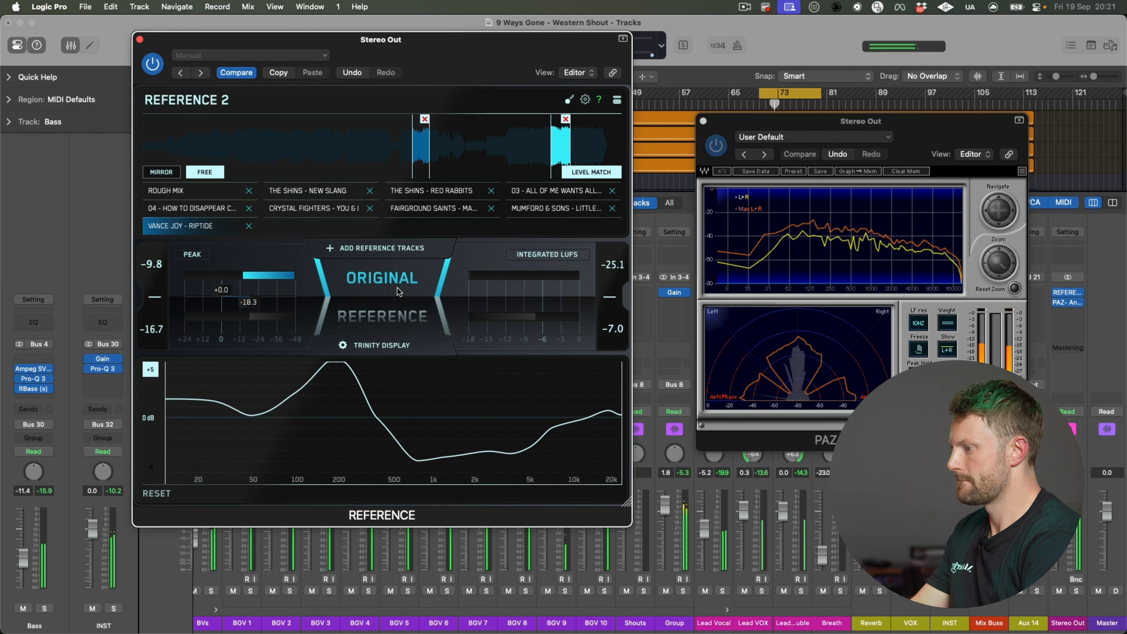
{"action": "left_click", "coordinate": [140, 39]}
Step: Lower the selected Bass channel fader to -14.0 dB, checking the level during looped playback
{"action": "scroll", "coordinate": [745, 591], "scroll_direction": "left", "scroll_amount": 10}
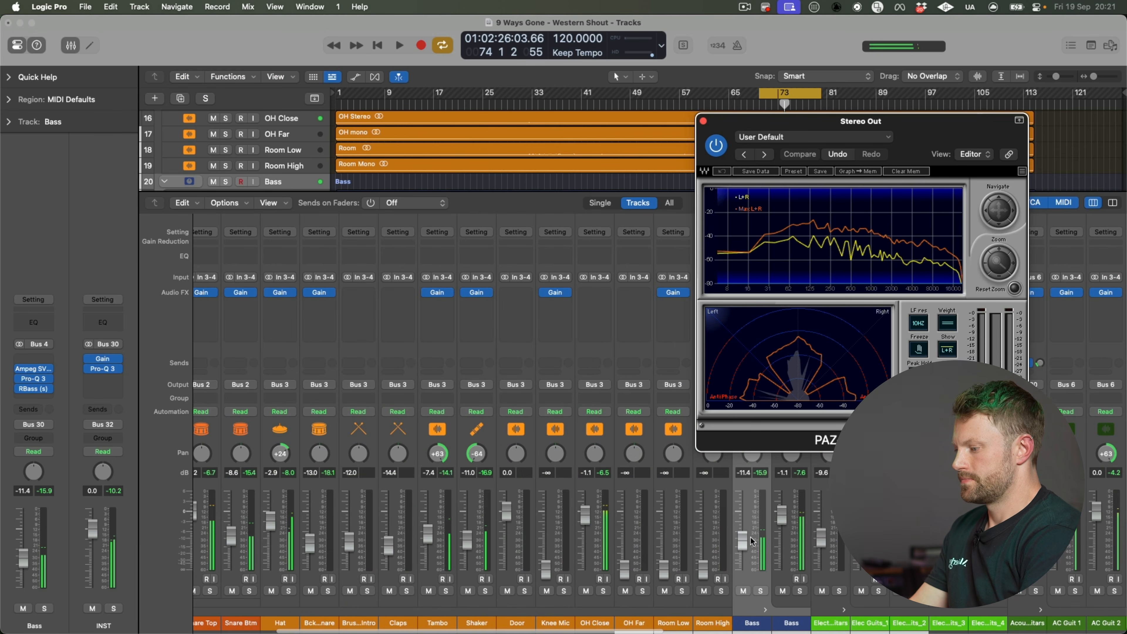
{"action": "left_click_drag", "start_coordinate": [743, 541], "coordinate": [742, 546]}
{"action": "key", "text": "space"}
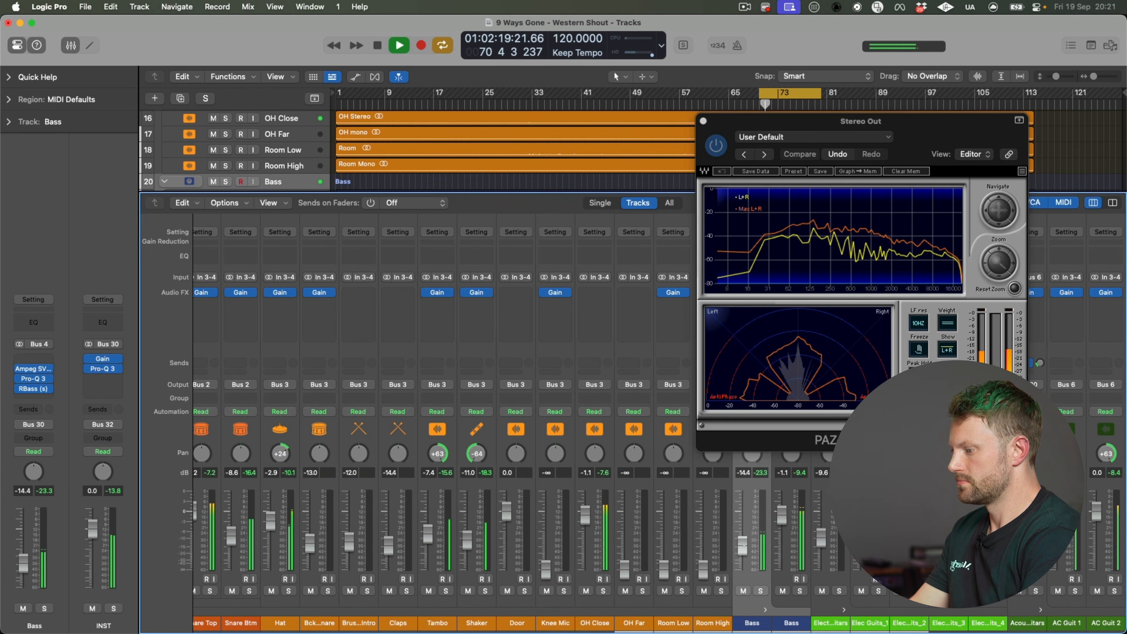
{"action": "left_click_drag", "start_coordinate": [742, 549], "coordinate": [744, 548]}
Step: Reopen REFERENCE on the Stereo Out, switch to reference playback and choose The Shins - Red Rabbits as the comparison track
{"action": "scroll", "coordinate": [744, 548], "scroll_direction": "right", "scroll_amount": 10}
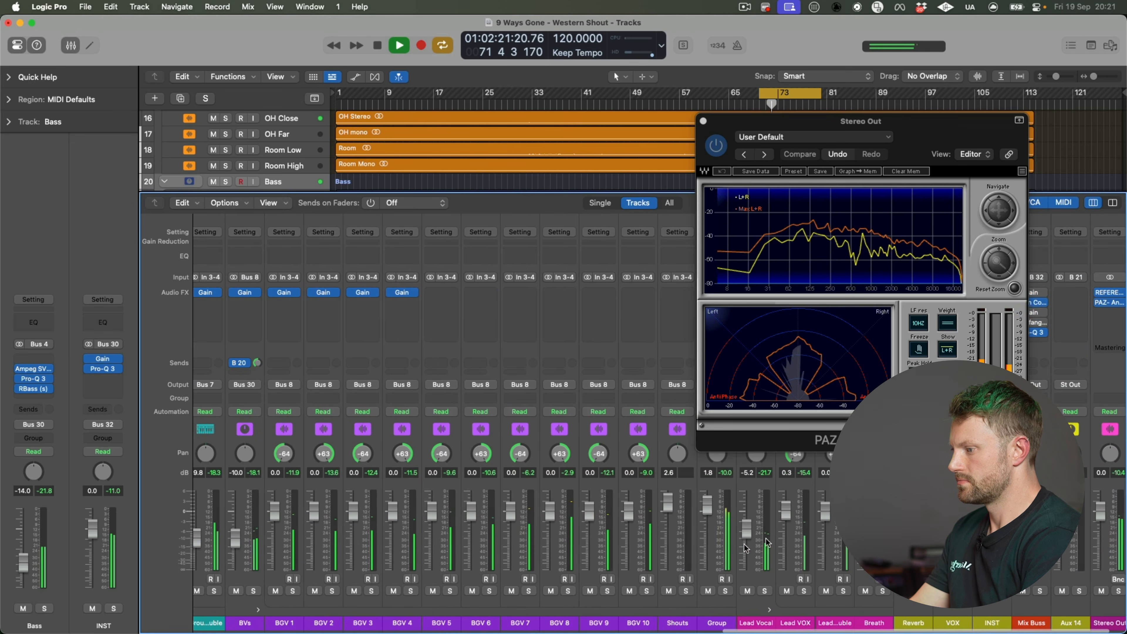
{"action": "left_click_drag", "start_coordinate": [861, 120], "coordinate": [538, 121]}
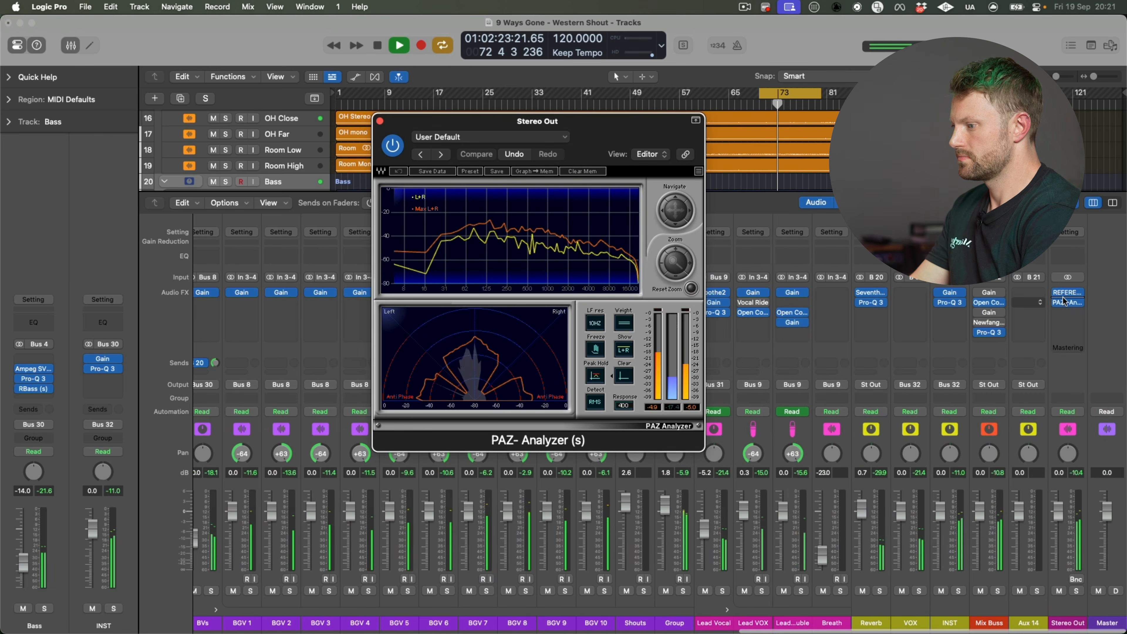
{"action": "left_click", "coordinate": [1067, 292]}
{"action": "left_click", "coordinate": [352, 310]}
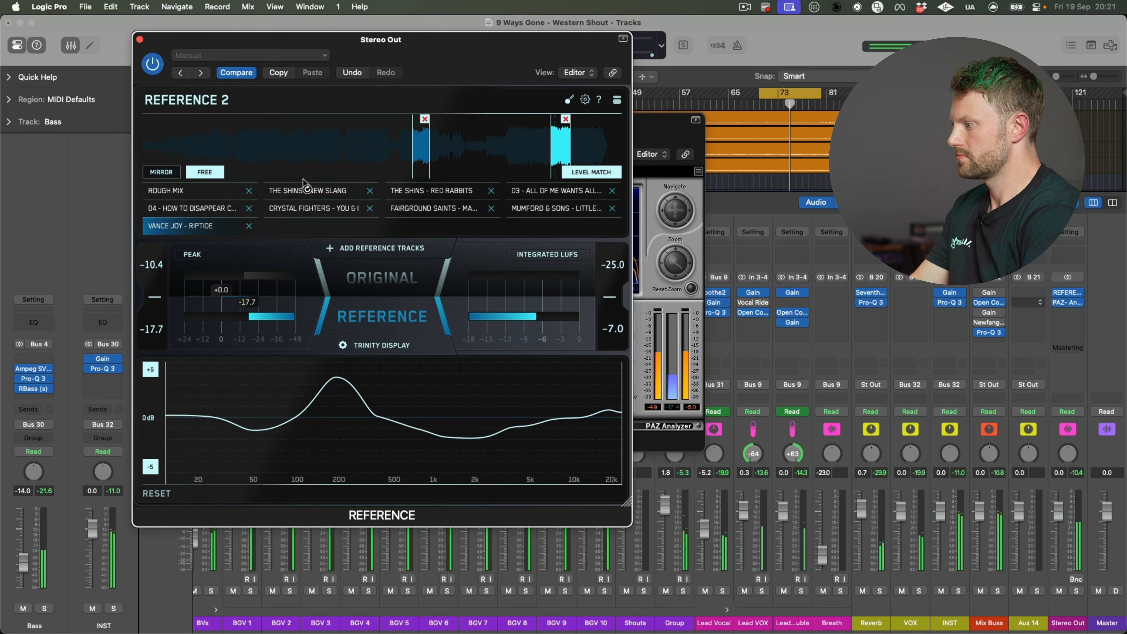
{"action": "left_click", "coordinate": [317, 192]}
{"action": "left_click", "coordinate": [397, 193]}
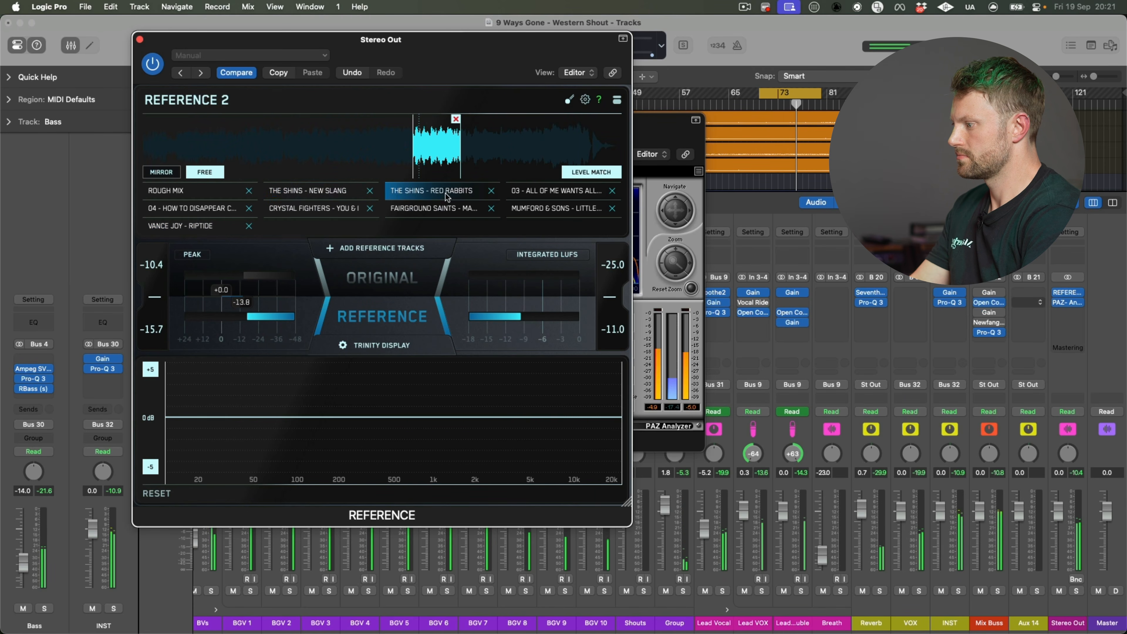
Step: Alternate between the original mix and The Shins - Red Rabbits reference, finish on the original and close REFERENCE
{"action": "left_click", "coordinate": [413, 274]}
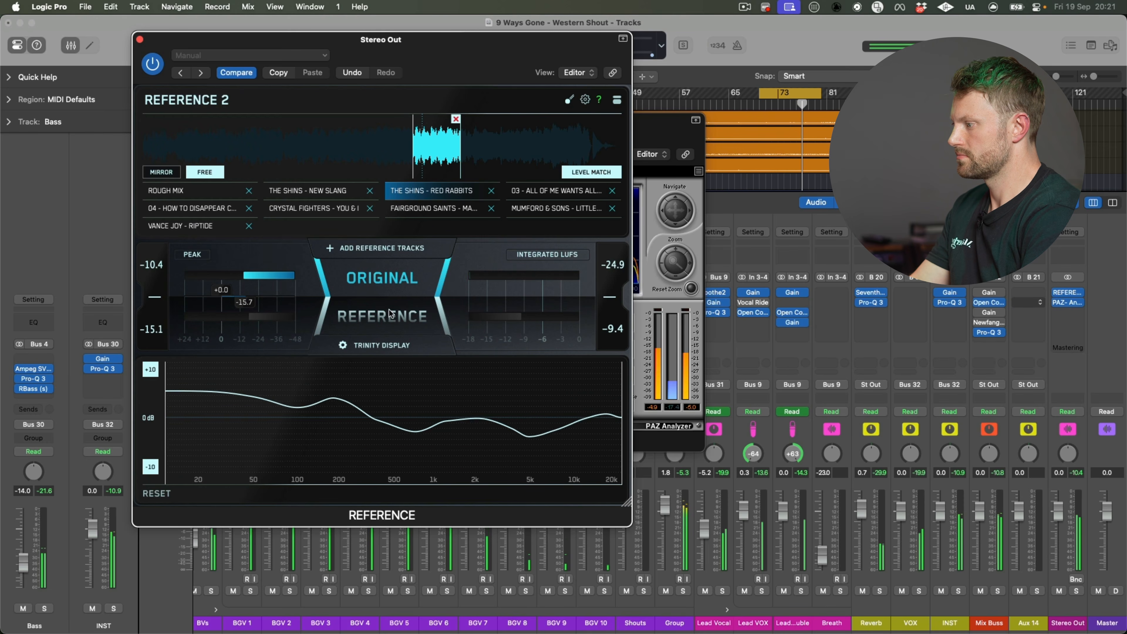
{"action": "left_click", "coordinate": [386, 316]}
{"action": "left_click", "coordinate": [396, 288]}
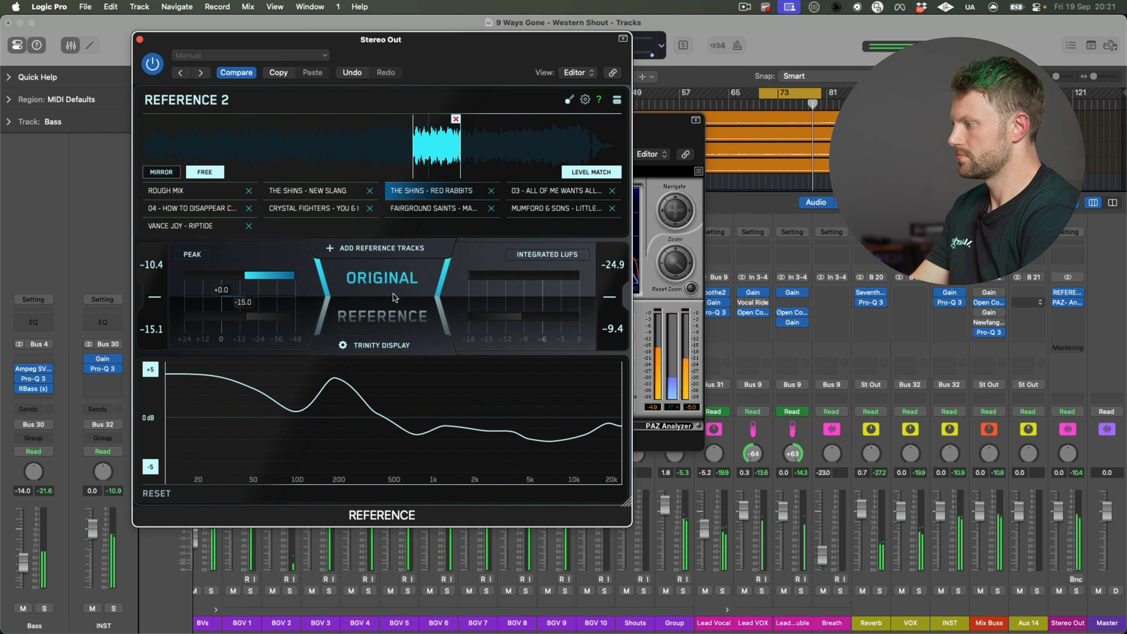
{"action": "left_click", "coordinate": [390, 317]}
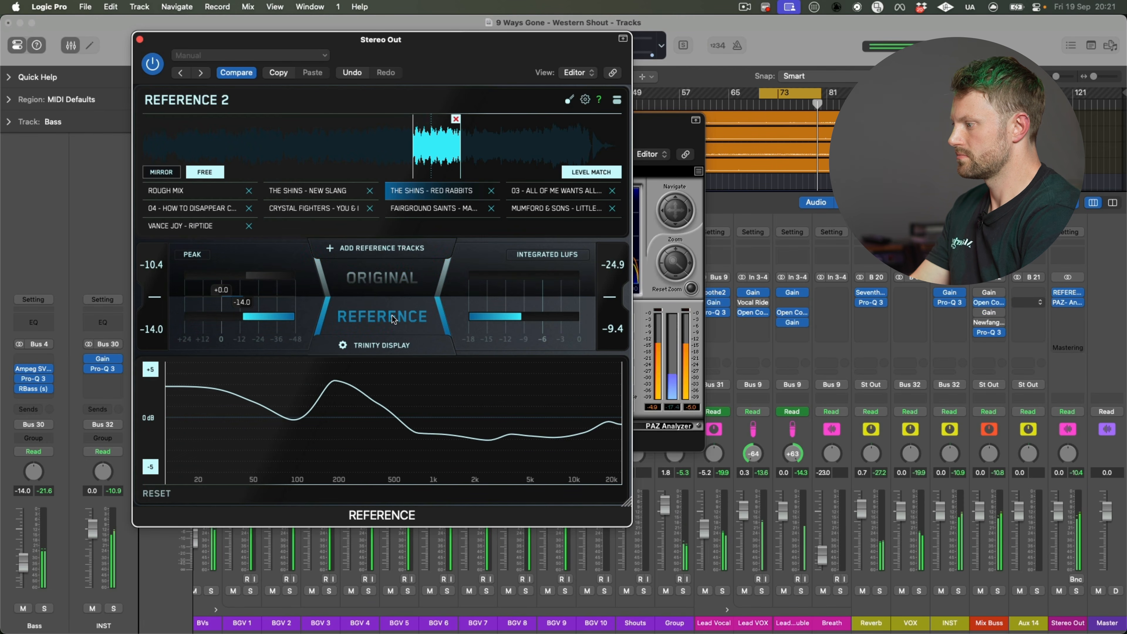
{"action": "left_click", "coordinate": [390, 290]}
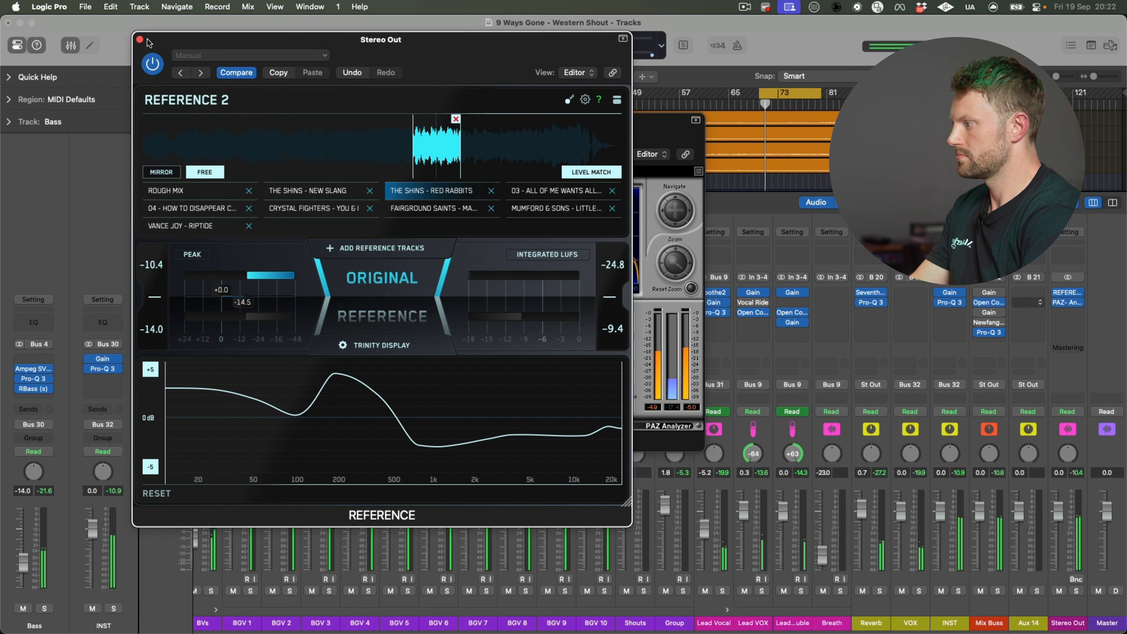
{"action": "left_click", "coordinate": [382, 316]}
{"action": "left_click", "coordinate": [380, 263]}
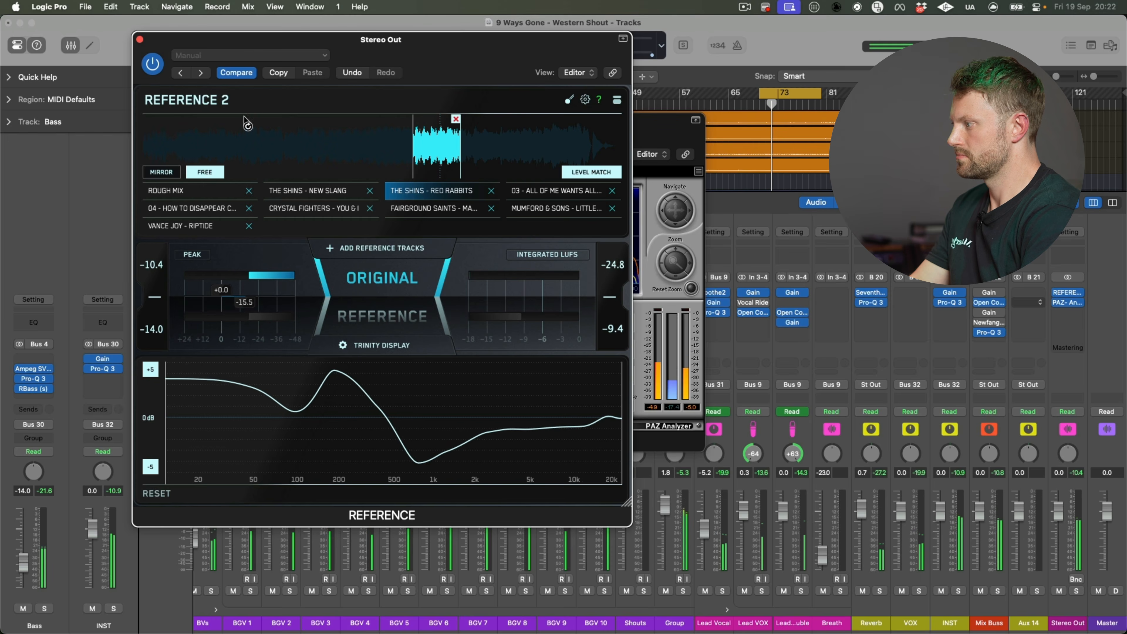
{"action": "key", "text": "super+w"}
Step: Open Pro-Q 3 on the Snare Sub Group, uncover the channel faders, solo the snare group and start playback
{"action": "left_click", "coordinate": [380, 122]}
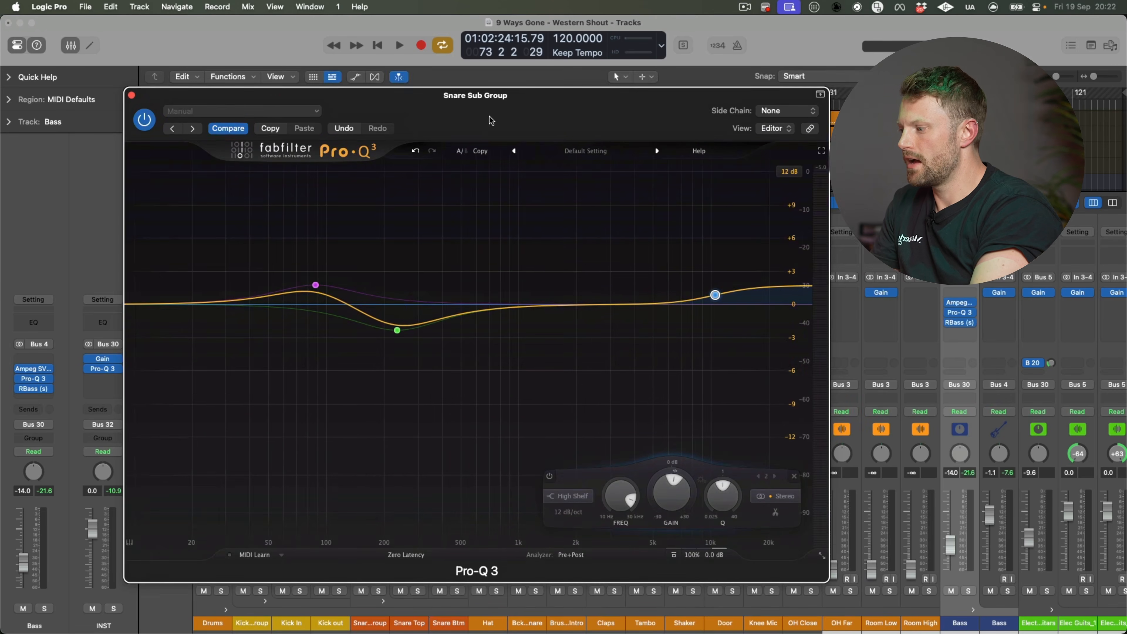
{"action": "left_click_drag", "start_coordinate": [511, 104], "coordinate": [768, 49]}
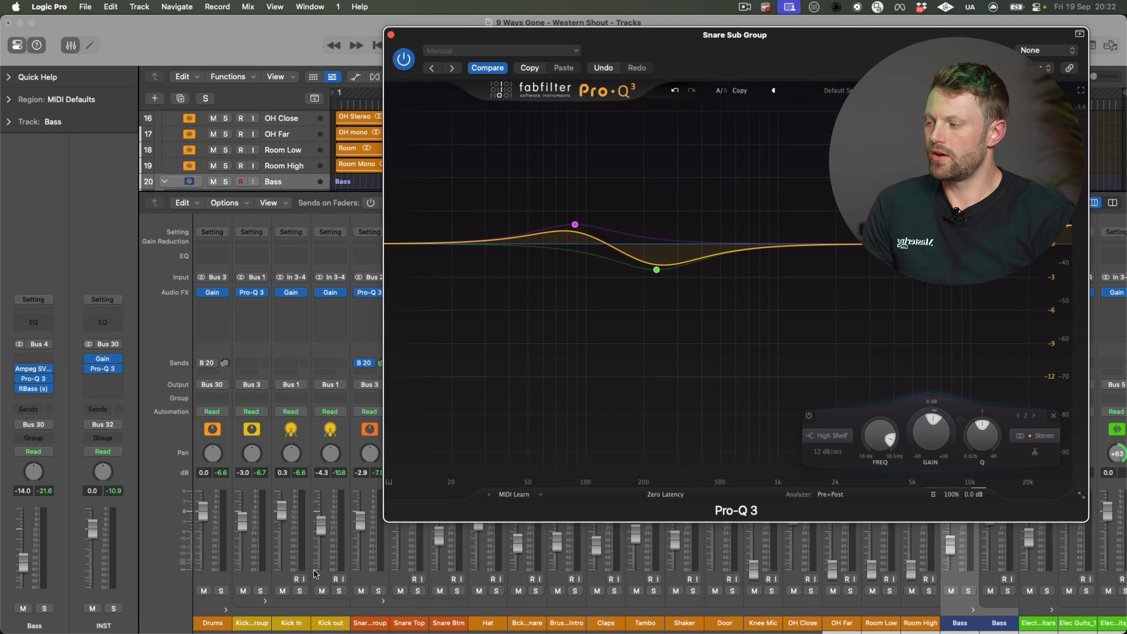
{"action": "mouse_move", "coordinate": [657, 270]}
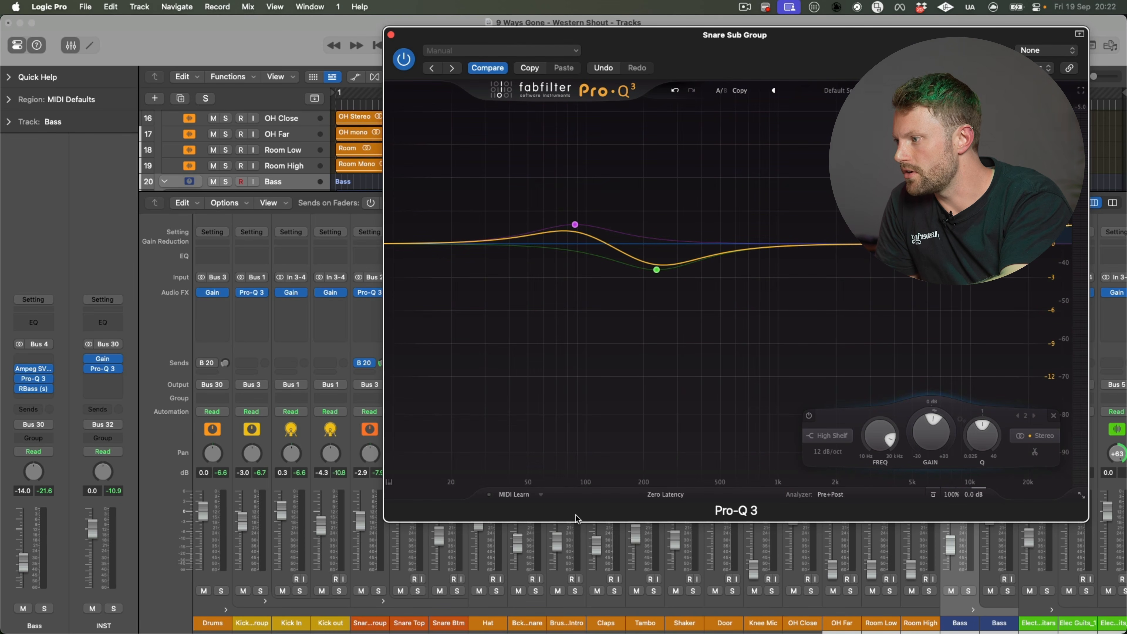
{"action": "left_click", "coordinate": [378, 590]}
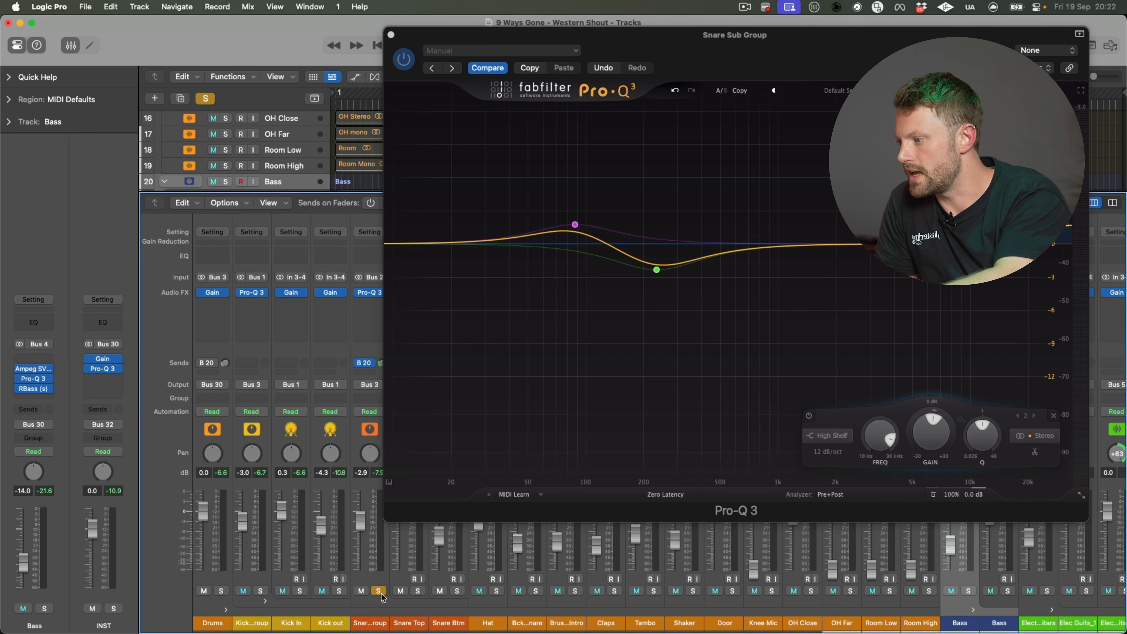
{"action": "key", "text": "space"}
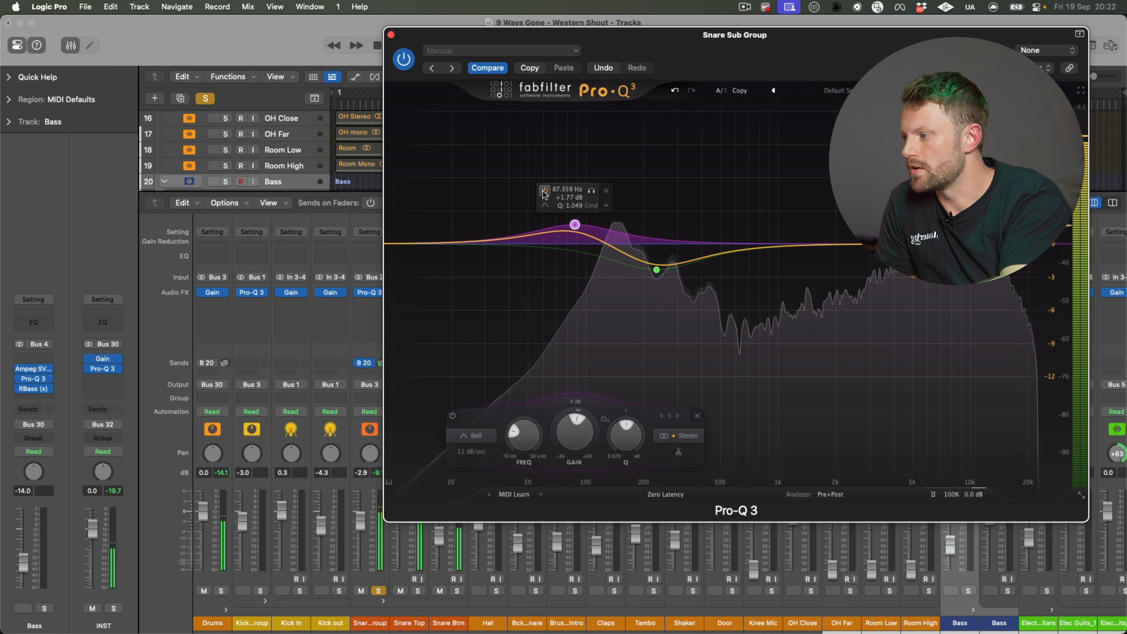
Step: Bypass the snare EQ bands, then audition the 233 Hz cut by toggling it on and off, leaving it enabled
{"action": "double_click", "coordinate": [655, 270]}
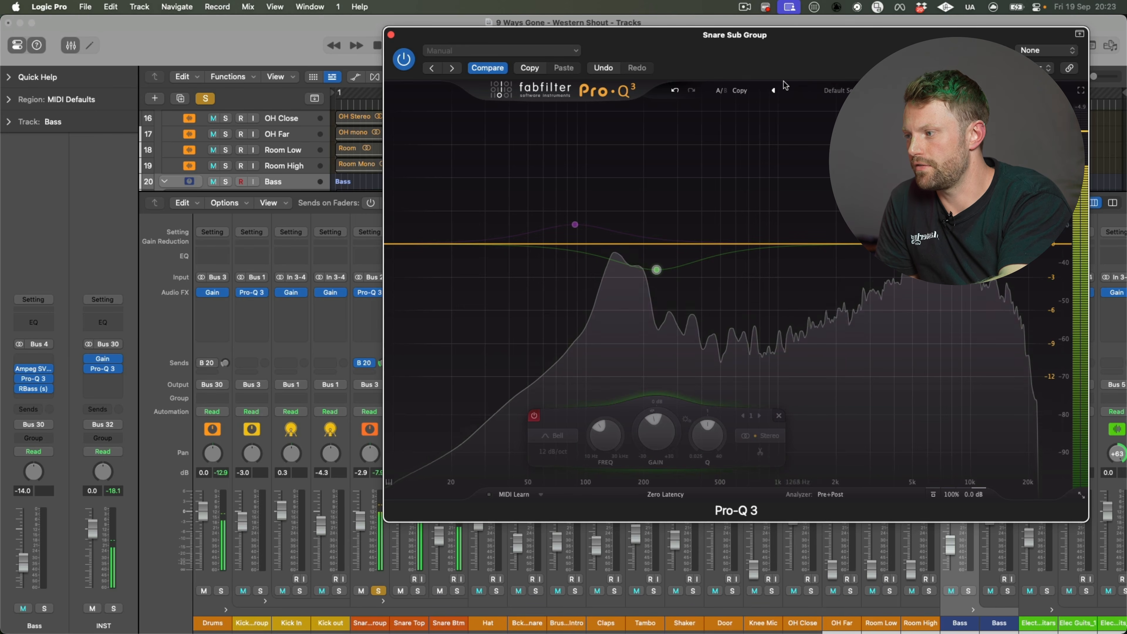
{"action": "left_click_drag", "start_coordinate": [780, 64], "coordinate": [658, 77]}
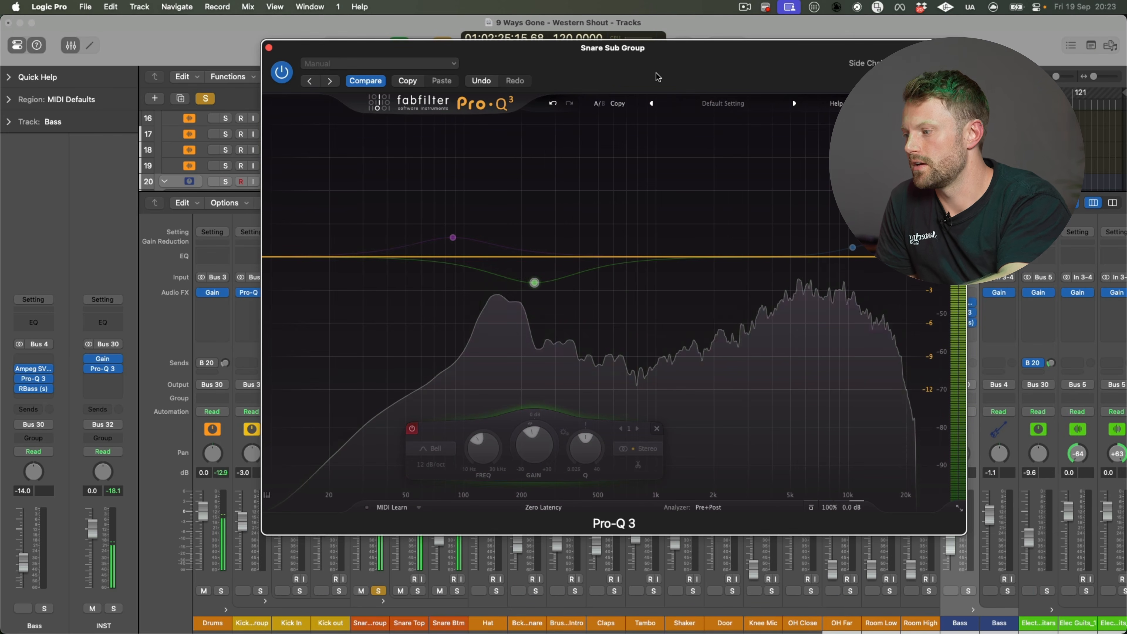
{"action": "left_click", "coordinate": [503, 304]}
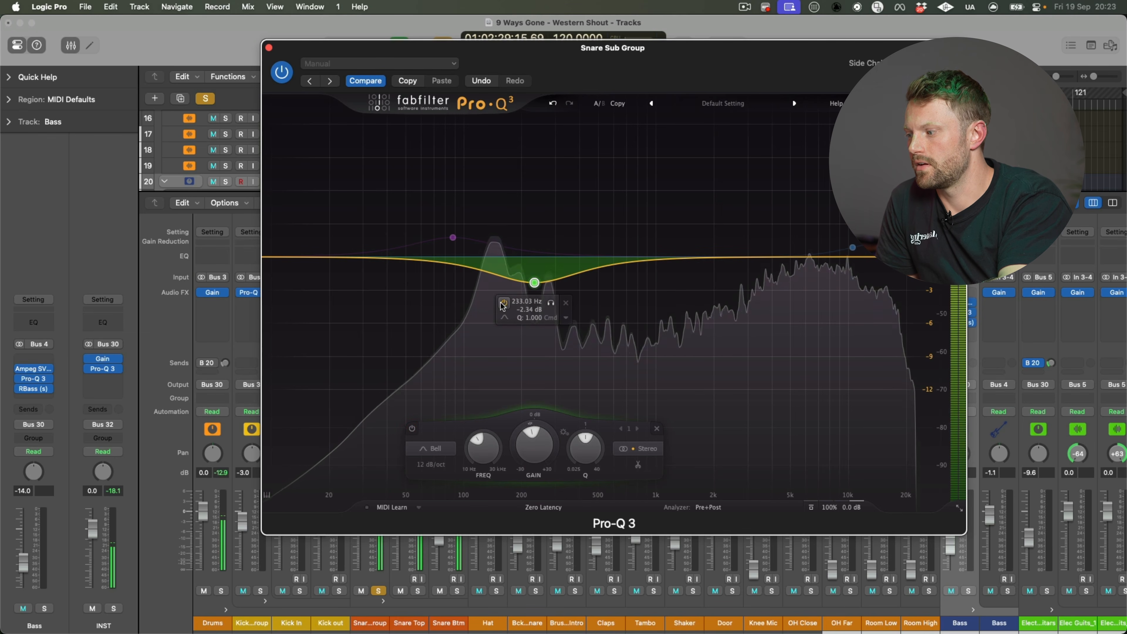
{"action": "left_click", "coordinate": [503, 304]}
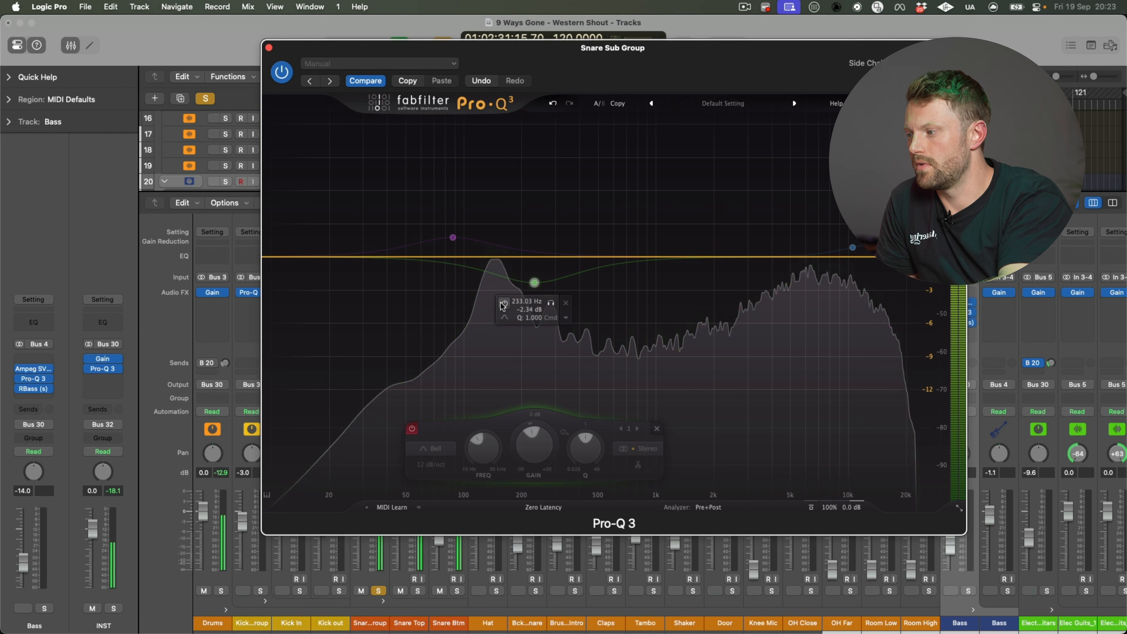
{"action": "left_click", "coordinate": [503, 304]}
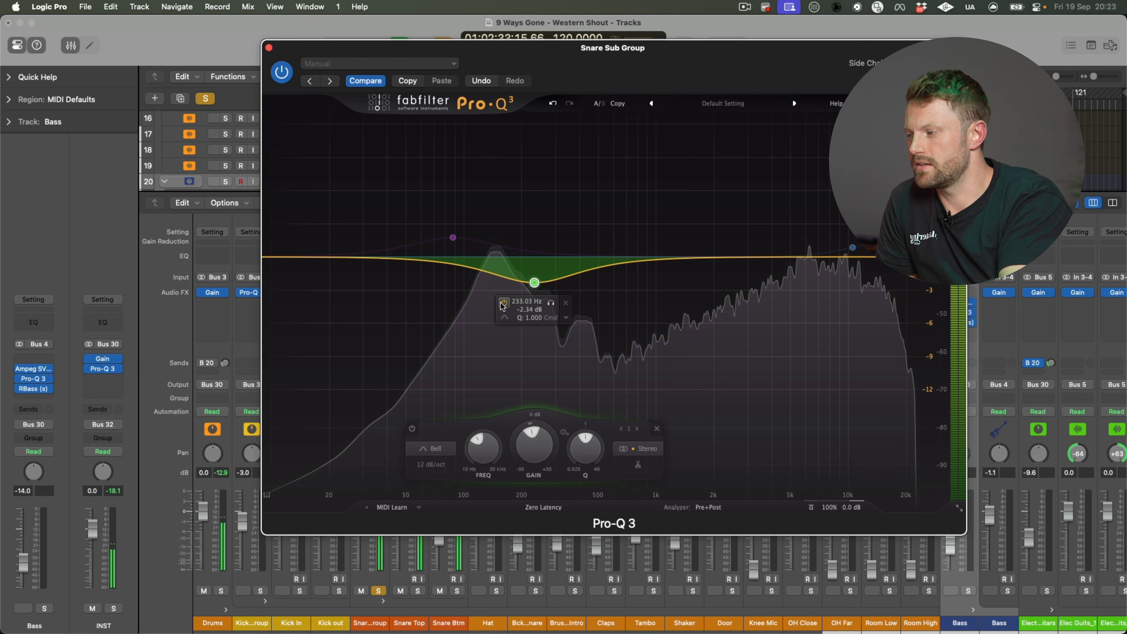
Step: Audition the snare EQ's 87 Hz boost by toggling it repeatedly, leave it enabled and turn the high shelf band back on
{"action": "left_click", "coordinate": [422, 204]}
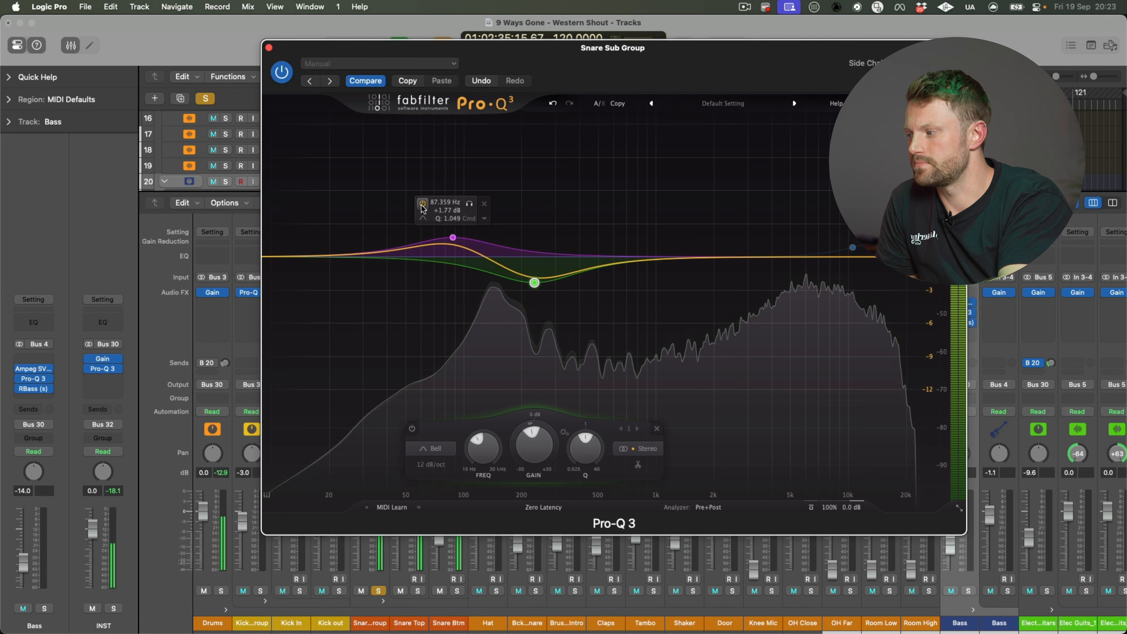
{"action": "left_click", "coordinate": [422, 205]}
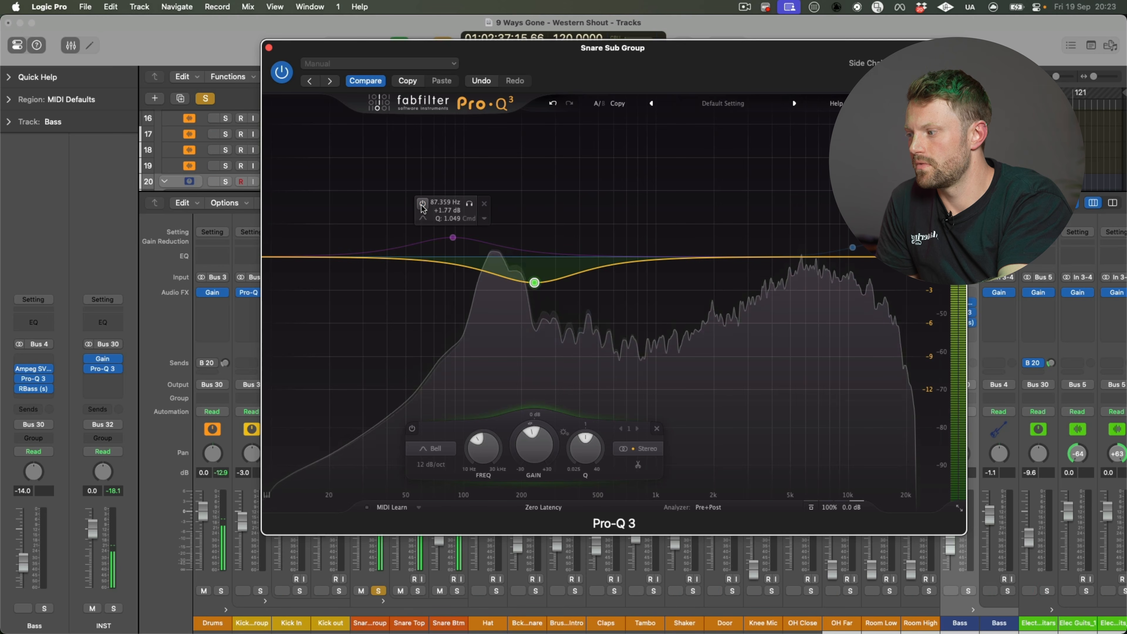
{"action": "left_click", "coordinate": [422, 204]}
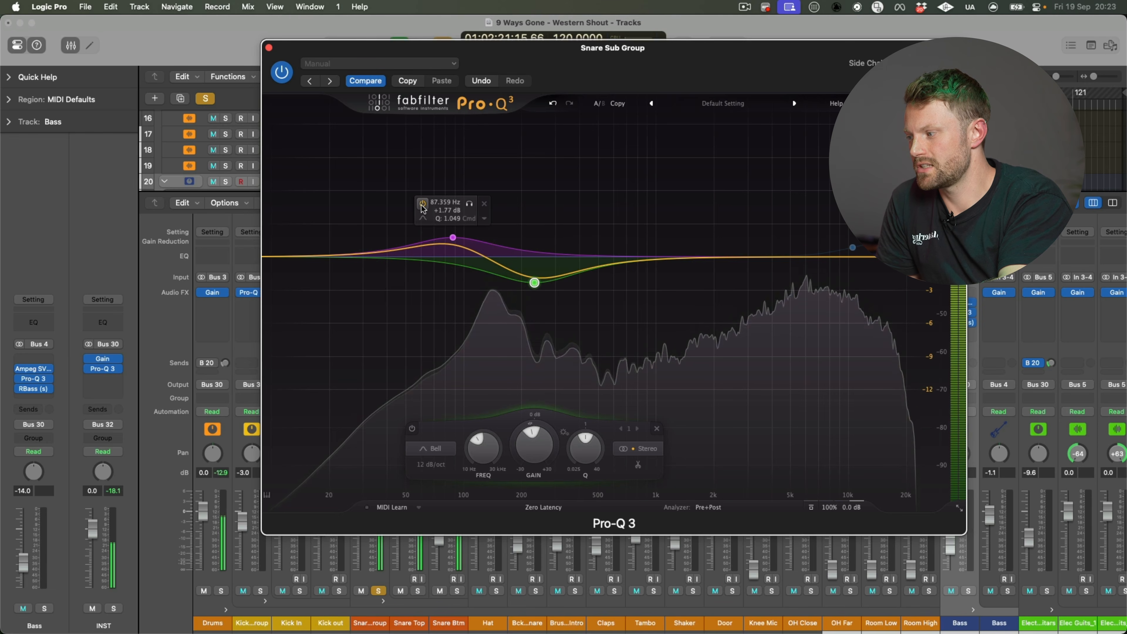
{"action": "left_click", "coordinate": [422, 204]}
{"action": "left_click", "coordinate": [422, 205]}
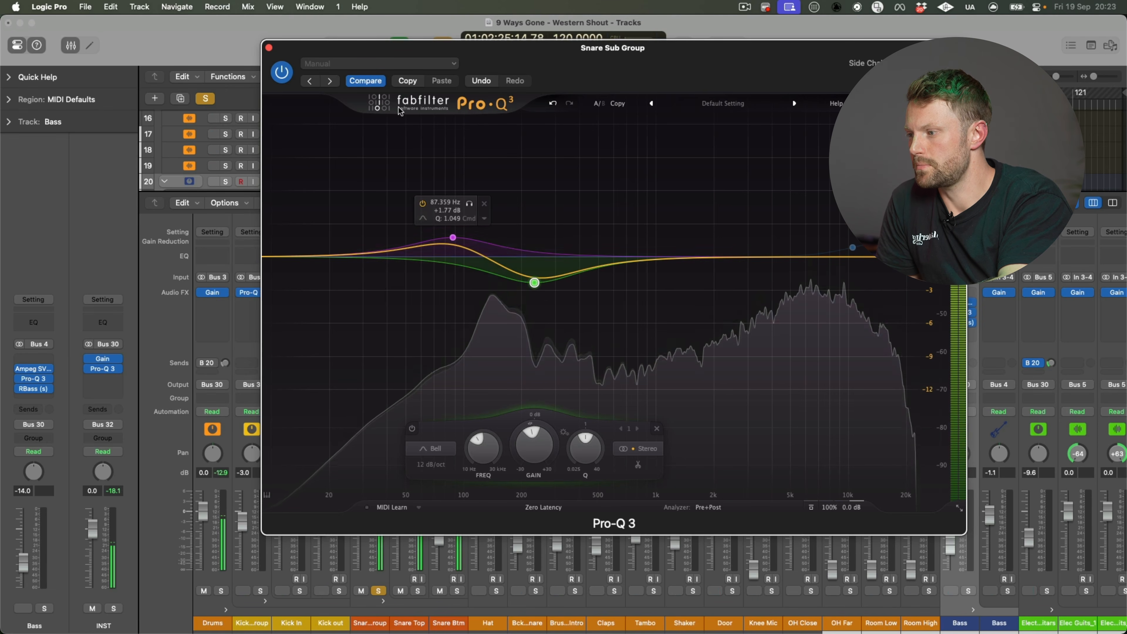
{"action": "mouse_move", "coordinate": [833, 220]}
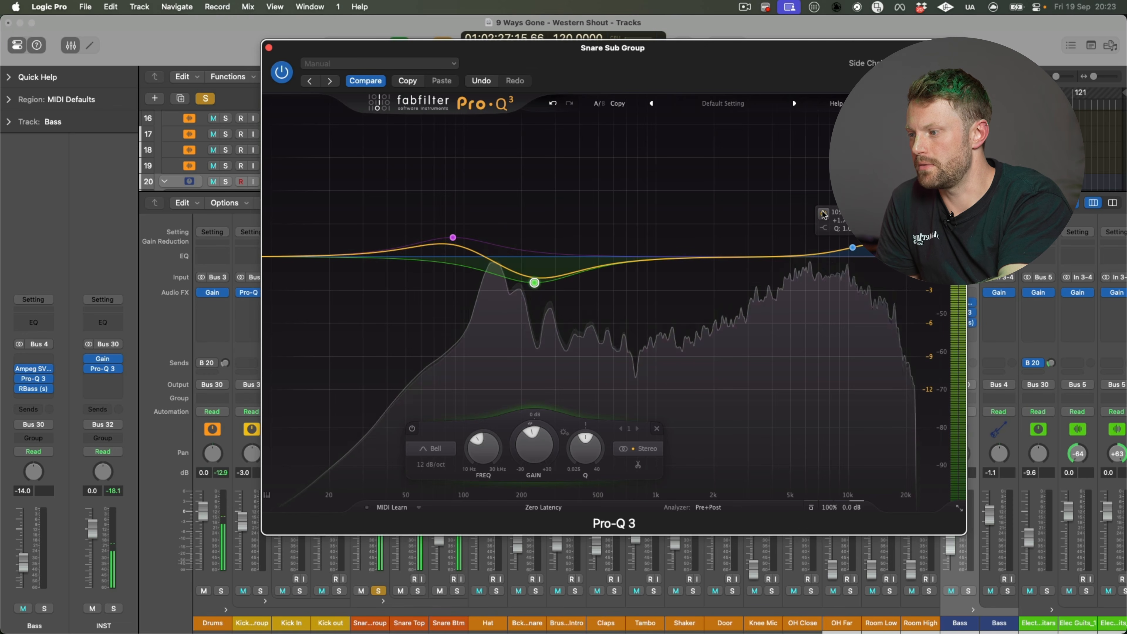
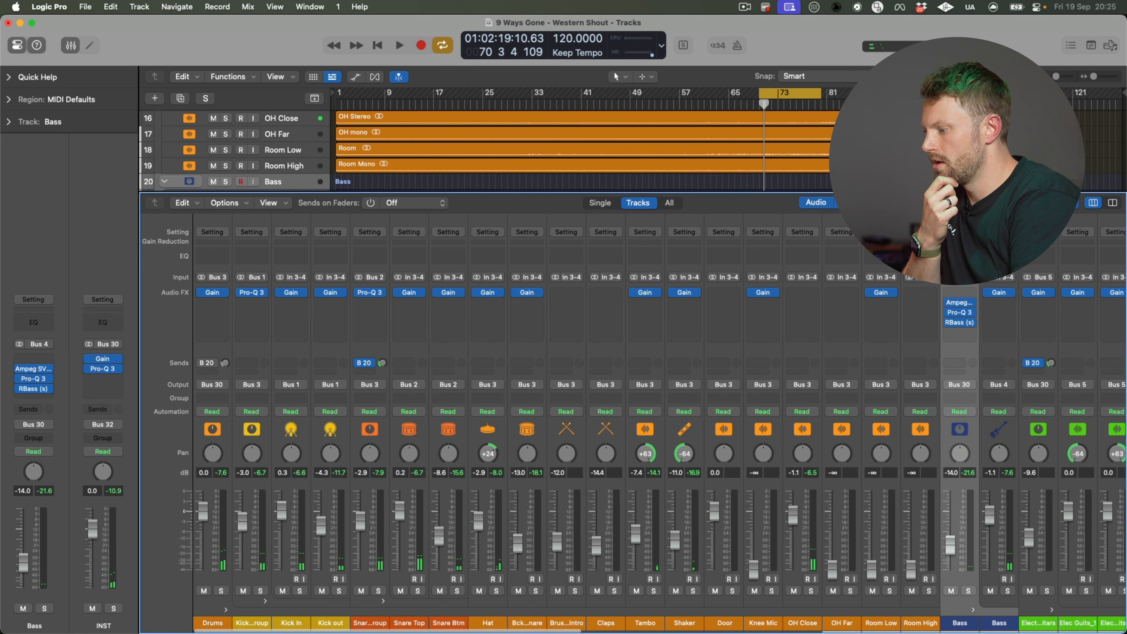
Step: Open Pro-Q 3 on the Snare Sub Group, bypass its 10500 Hz high shelf and start playback
{"action": "left_click", "coordinate": [370, 293]}
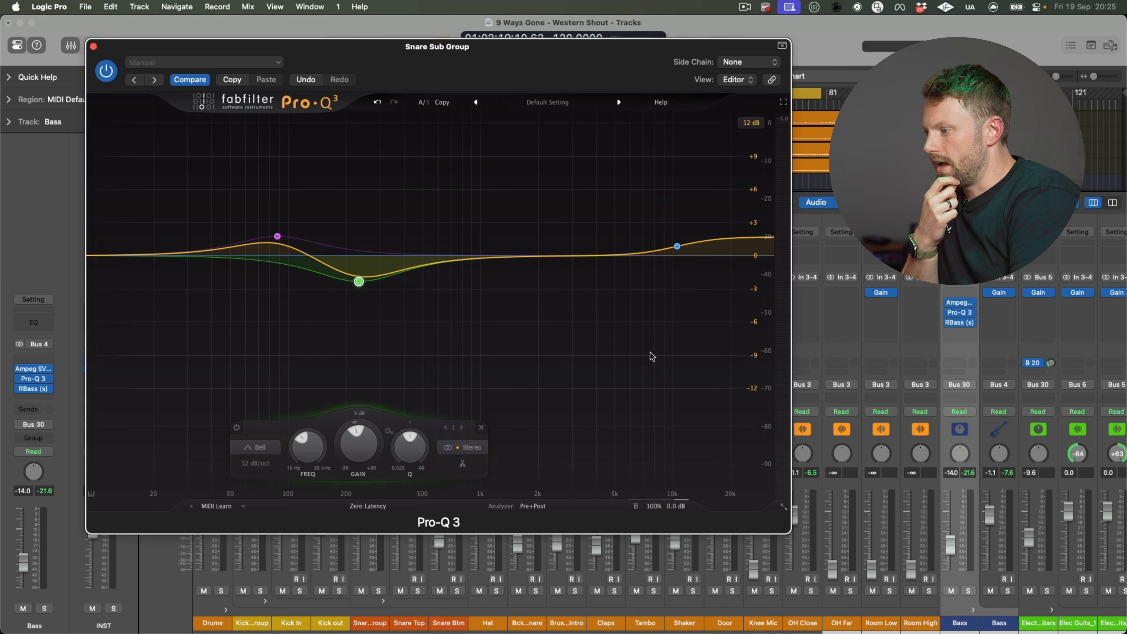
{"action": "left_click", "coordinate": [648, 214]}
{"action": "key", "text": "space"}
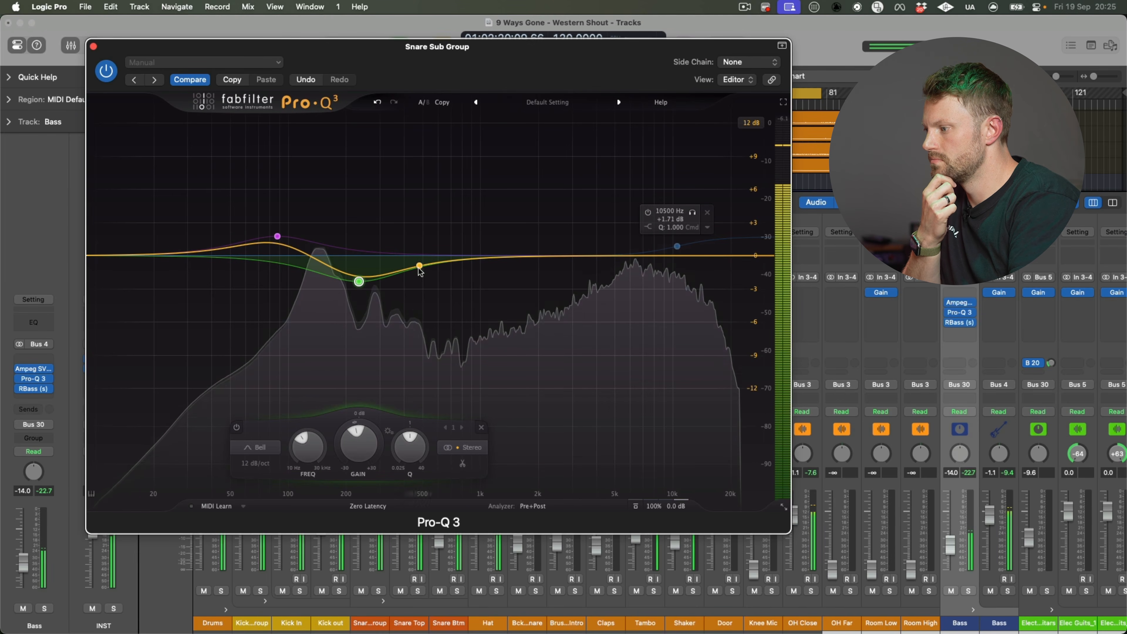
Step: Add a shallow cut just above 5 kHz to the snare group EQ, re-enable the high shelf, compare against bypass and close the plug-in
{"action": "left_click_drag", "start_coordinate": [414, 70], "coordinate": [579, 76]}
{"action": "left_click_drag", "start_coordinate": [731, 262], "coordinate": [787, 279]}
{"action": "left_click", "coordinate": [841, 251]}
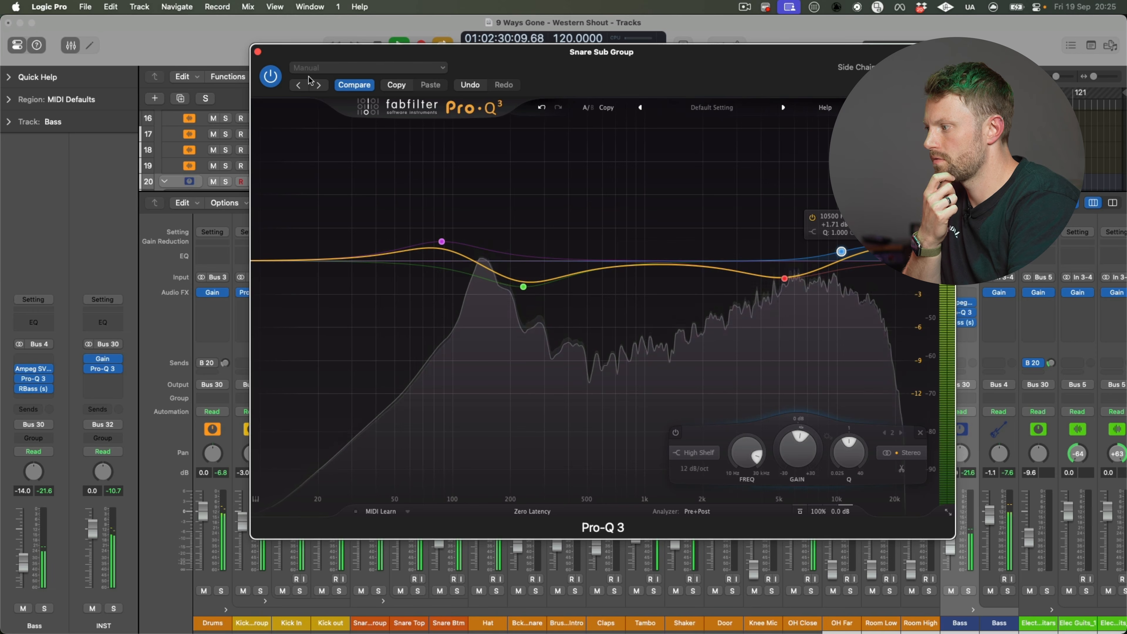
{"action": "left_click", "coordinate": [279, 79]}
{"action": "left_click", "coordinate": [257, 52]}
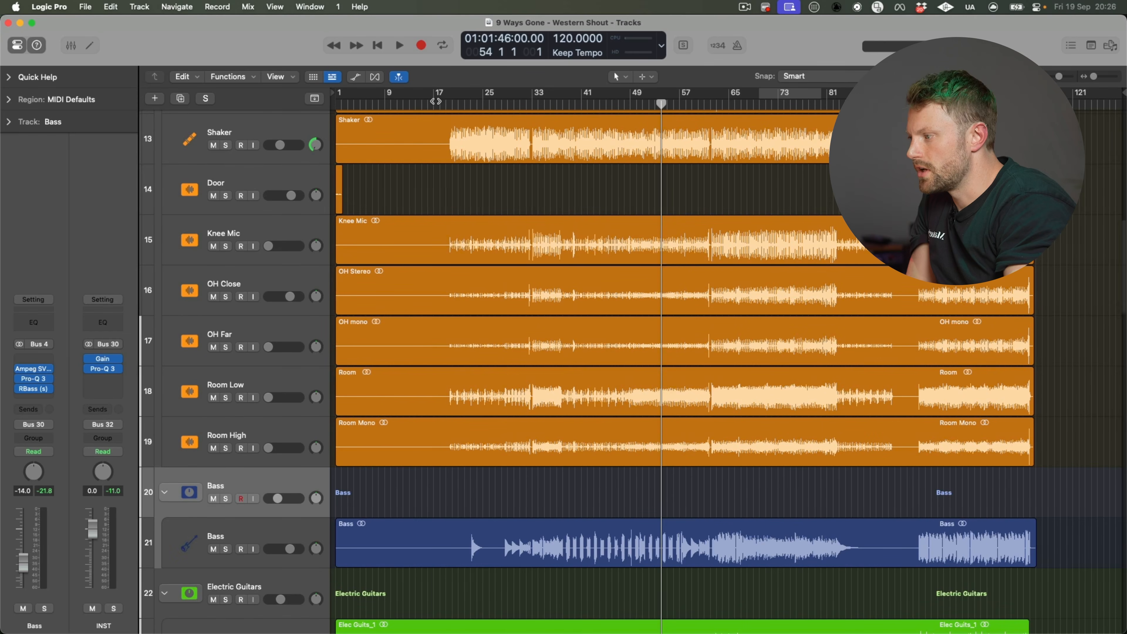
Step: Look over the arrangement from the drums to the lead vocals, then play the song from bar 18 with the mixer shown
{"action": "left_click", "coordinate": [434, 102]}
{"action": "scroll", "coordinate": [518, 147], "scroll_direction": "up", "scroll_amount": 15}
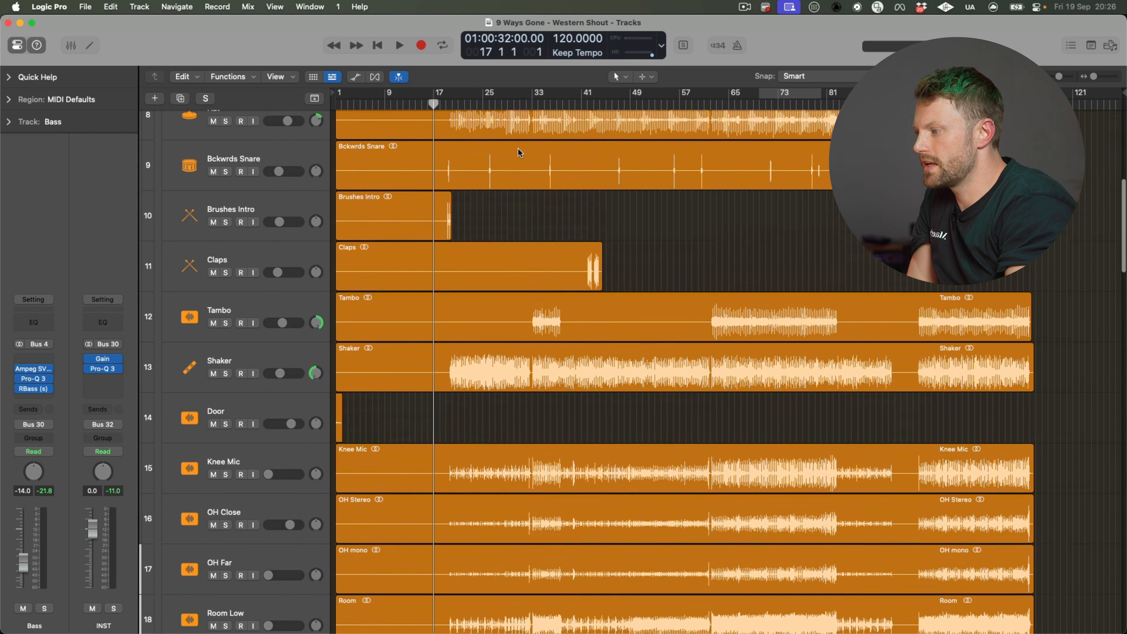
{"action": "scroll", "coordinate": [550, 293], "scroll_direction": "down", "scroll_amount": 20}
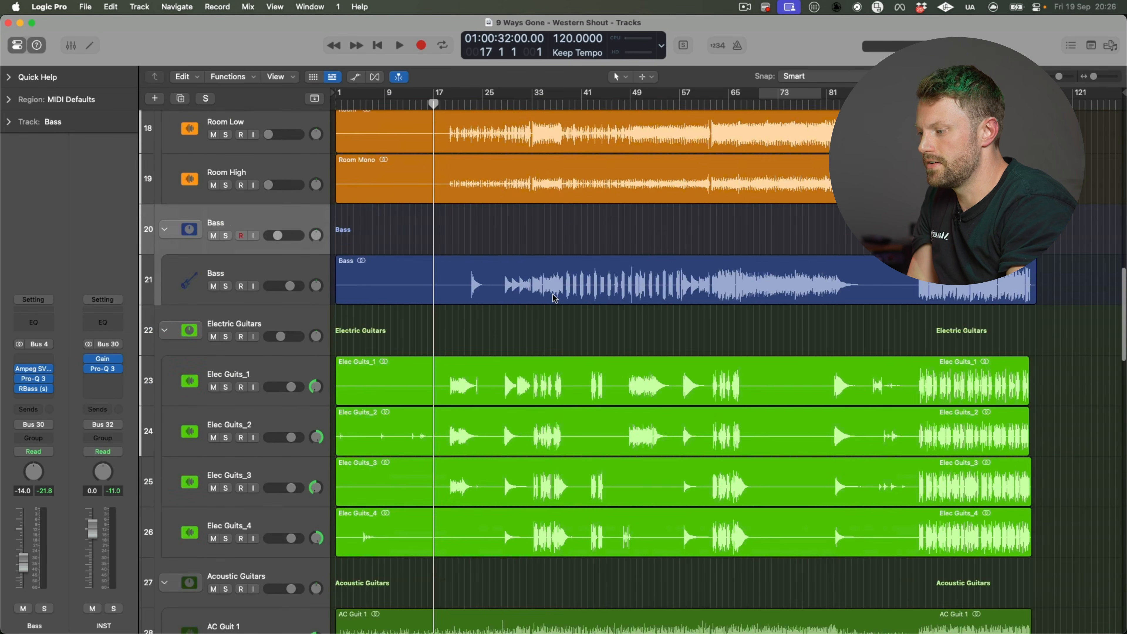
{"action": "scroll", "coordinate": [557, 290], "scroll_direction": "down", "scroll_amount": 10}
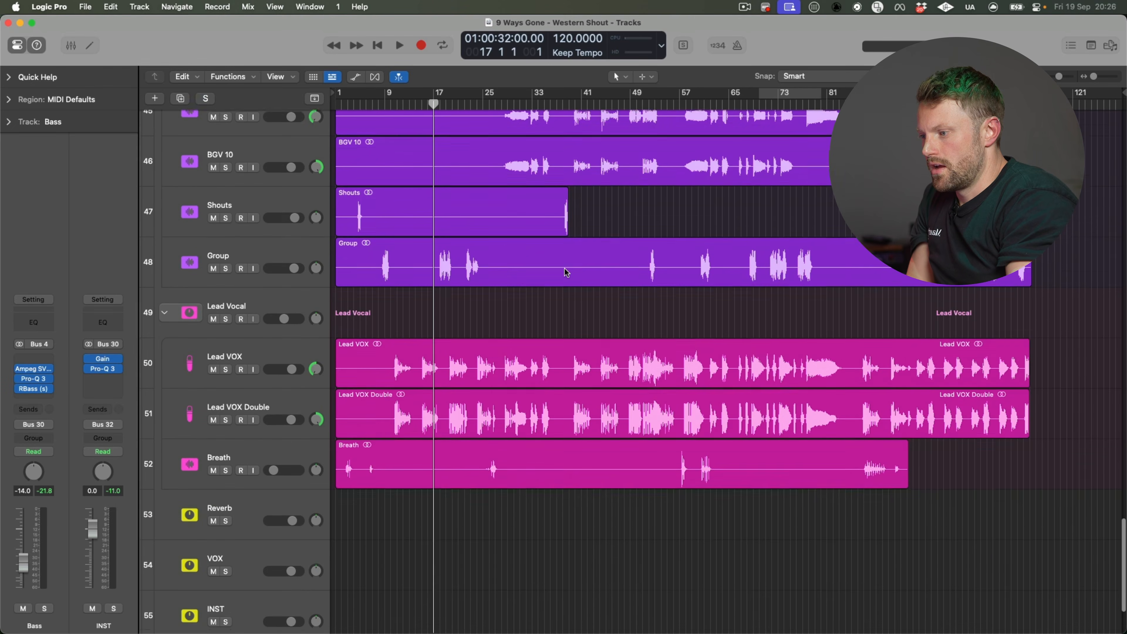
{"action": "scroll", "coordinate": [590, 240], "scroll_direction": "up", "scroll_amount": 1}
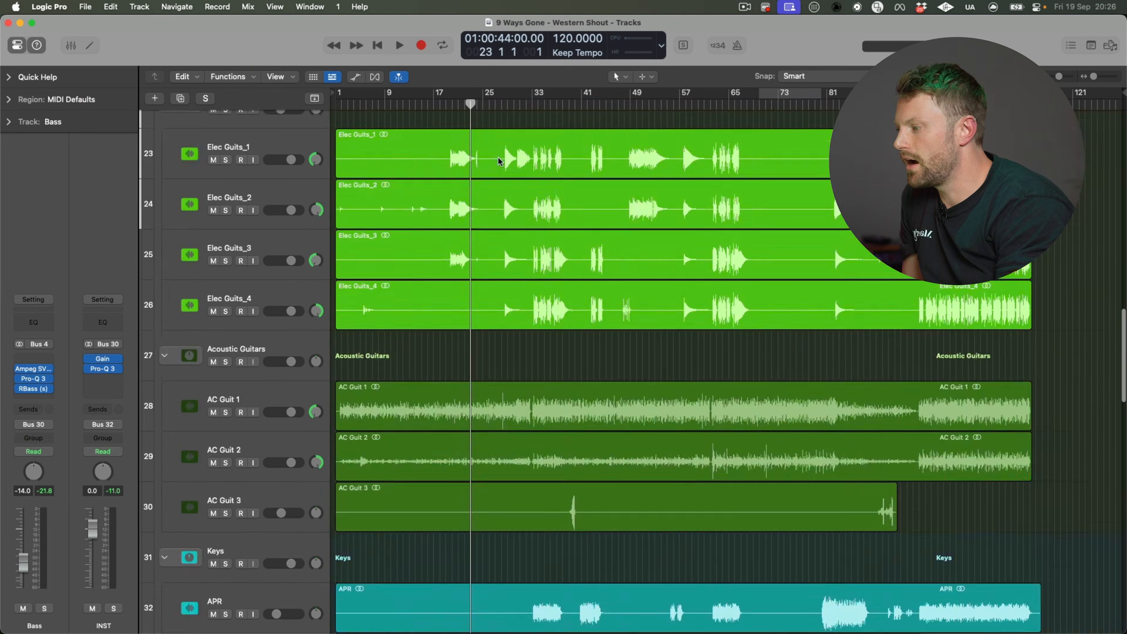
{"action": "scroll", "coordinate": [497, 155], "scroll_direction": "up", "scroll_amount": 15}
{"action": "left_click_drag", "start_coordinate": [447, 107], "coordinate": [433, 106]}
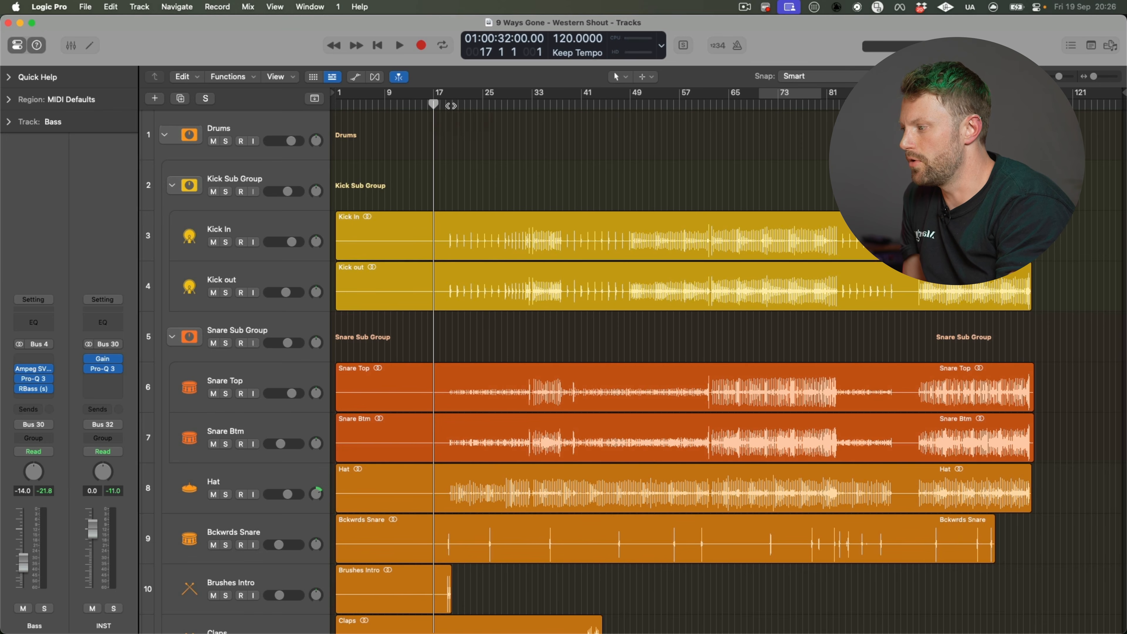
{"action": "left_click_drag", "start_coordinate": [433, 105], "coordinate": [440, 104]}
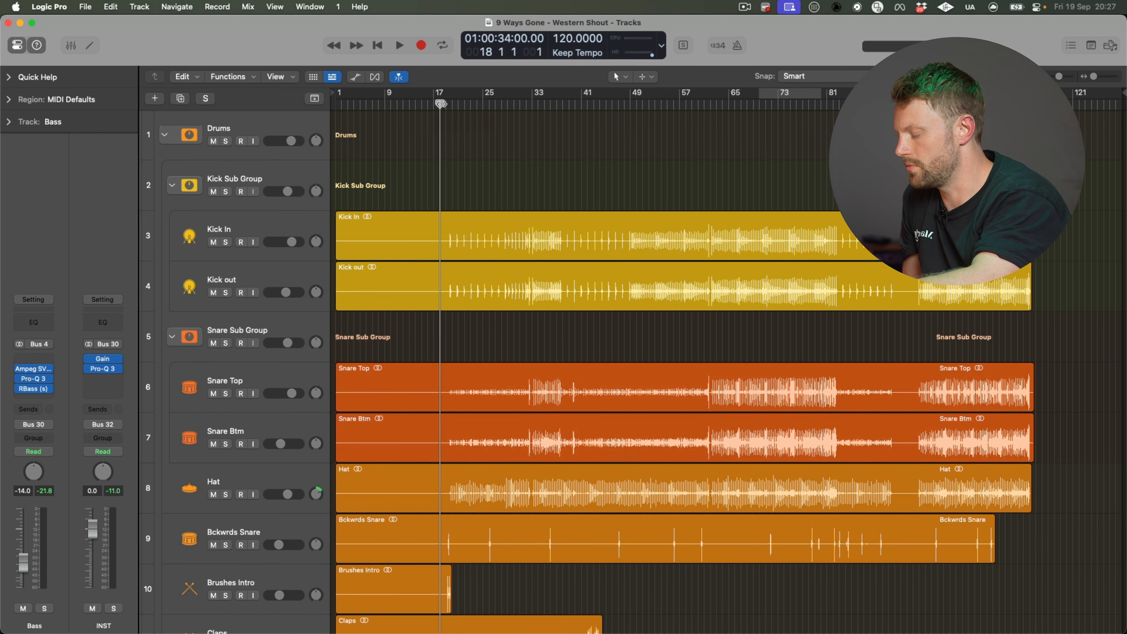
{"action": "key", "text": "x"}
{"action": "key", "text": "space"}
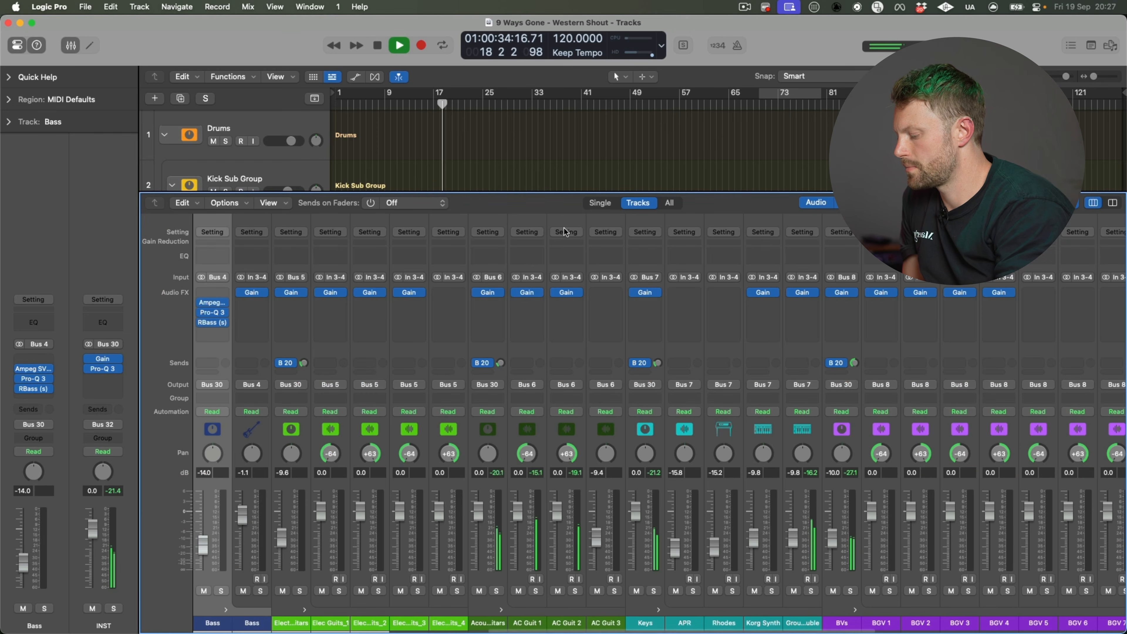
Step: During playback, lower the Electric Guitars group to -11.6 dB and Elec Guits_2 to -1.3 dB in the mixer
{"action": "key", "text": "x"}
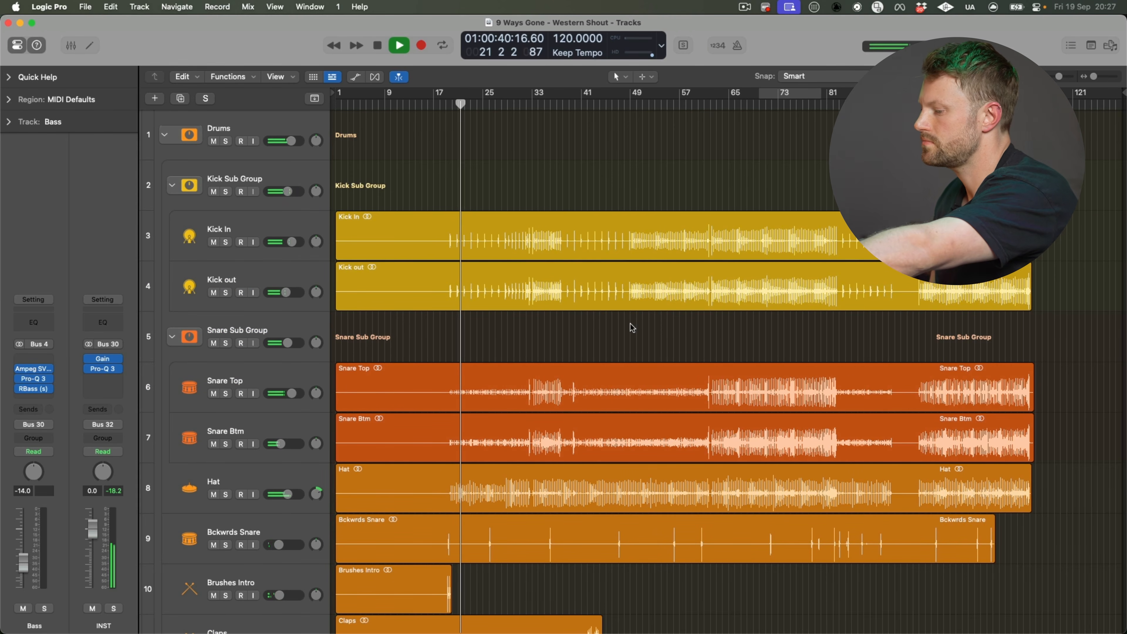
{"action": "key", "text": "x"}
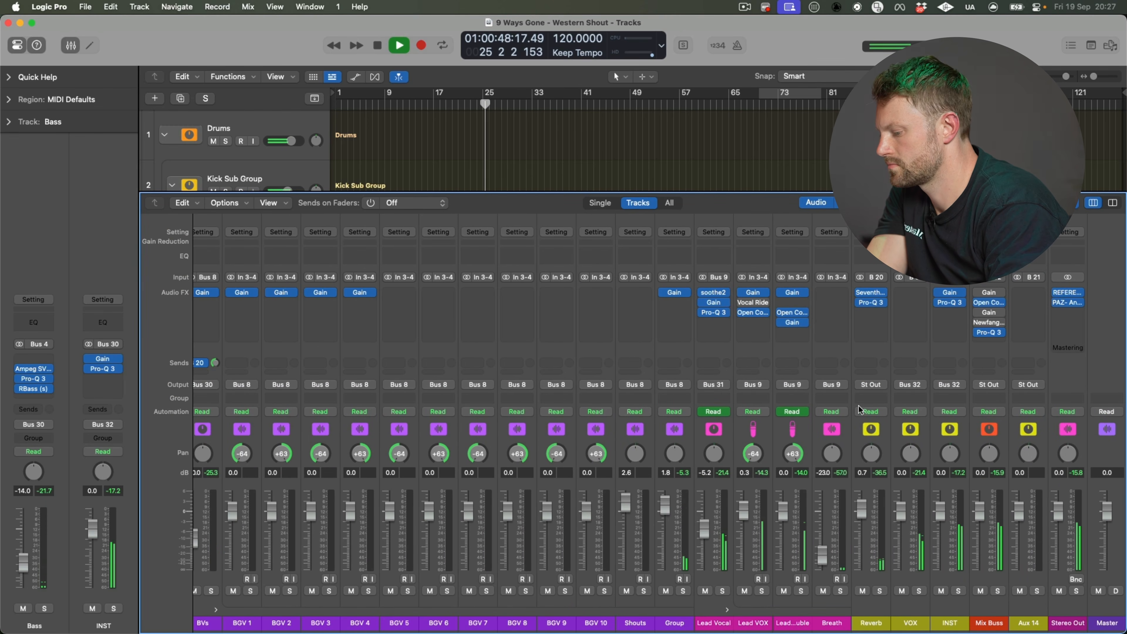
{"action": "scroll", "coordinate": [758, 499], "scroll_direction": "left", "scroll_amount": 3}
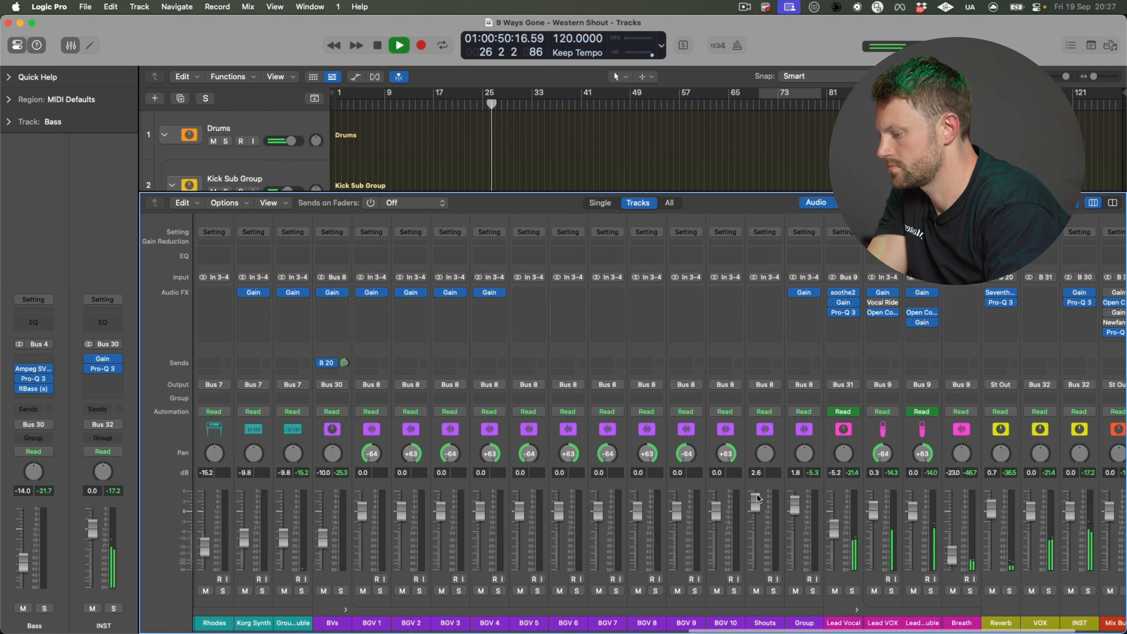
{"action": "scroll", "coordinate": [758, 499], "scroll_direction": "right", "scroll_amount": 3}
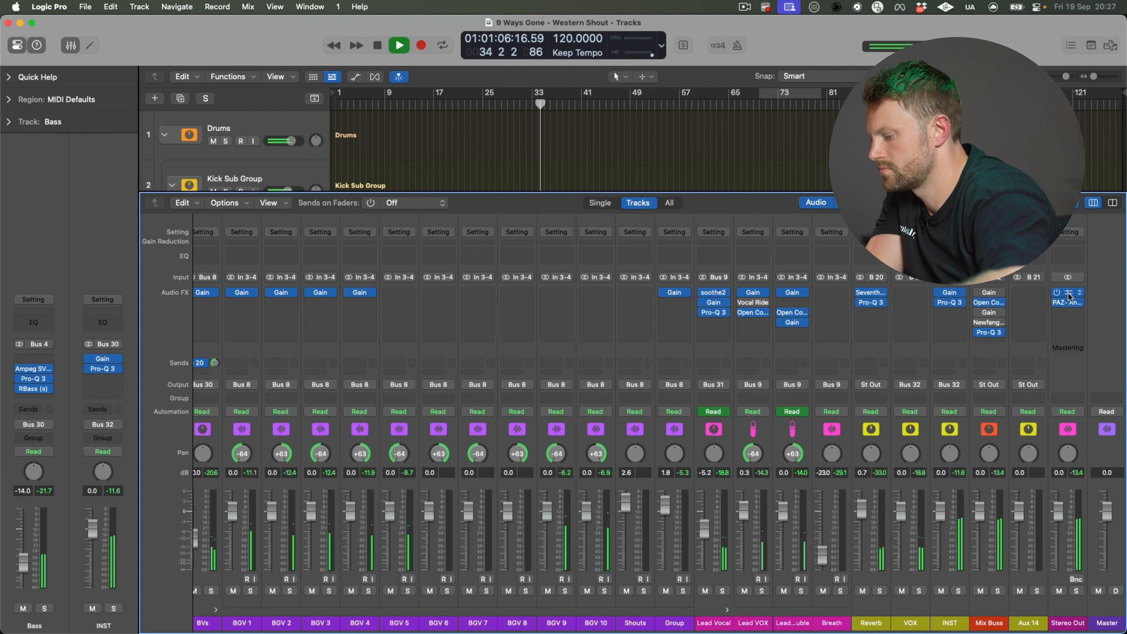
{"action": "scroll", "coordinate": [686, 524], "scroll_direction": "left", "scroll_amount": 20}
{"action": "scroll", "coordinate": [686, 524], "scroll_direction": "right", "scroll_amount": 7}
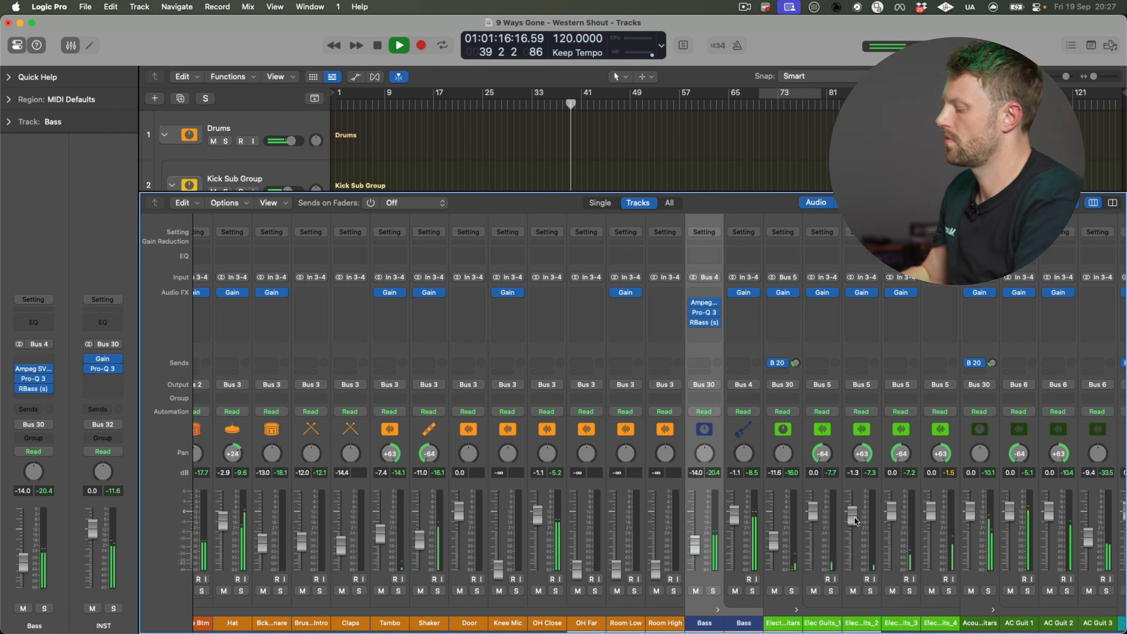
{"action": "key", "text": "x"}
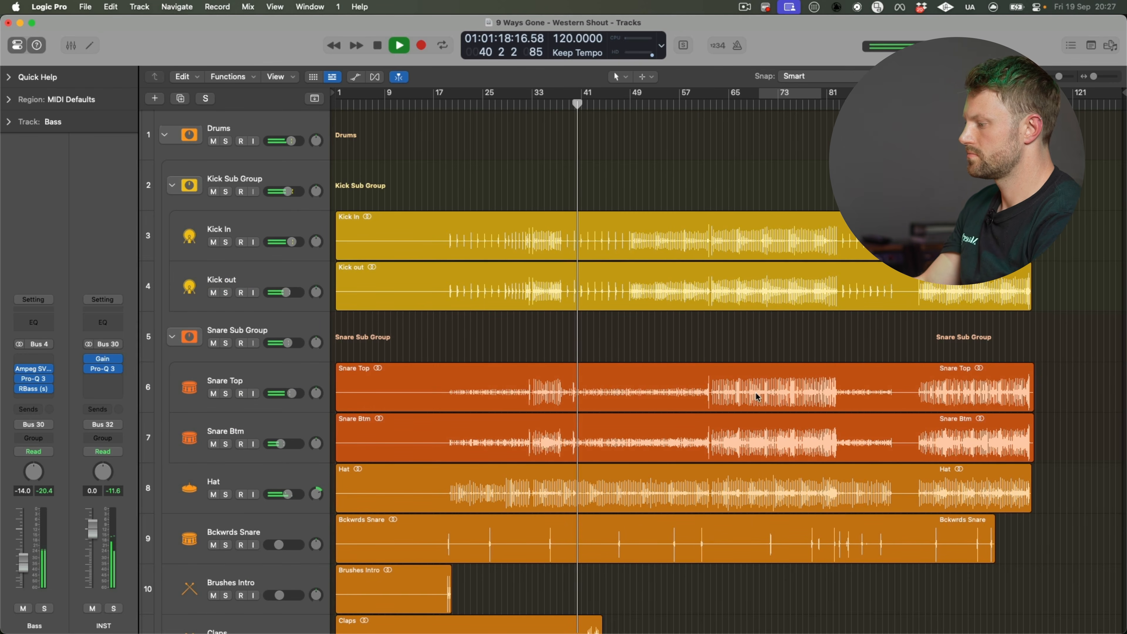
Step: Add a send from the Claps track to Bus 20 (Reverb) and set the track's volume to -14.8 dB
{"action": "scroll", "coordinate": [689, 364], "scroll_direction": "up", "scroll_amount": 3, "text": "alt"}
{"action": "scroll", "coordinate": [690, 364], "scroll_direction": "down", "scroll_amount": 5}
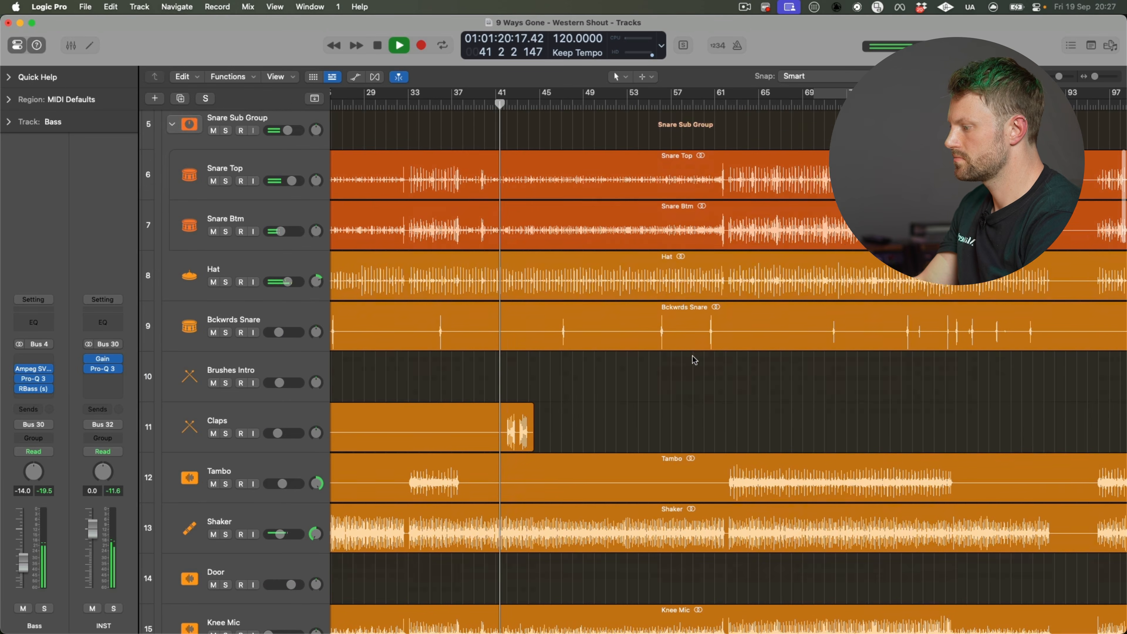
{"action": "left_click", "coordinate": [310, 393]}
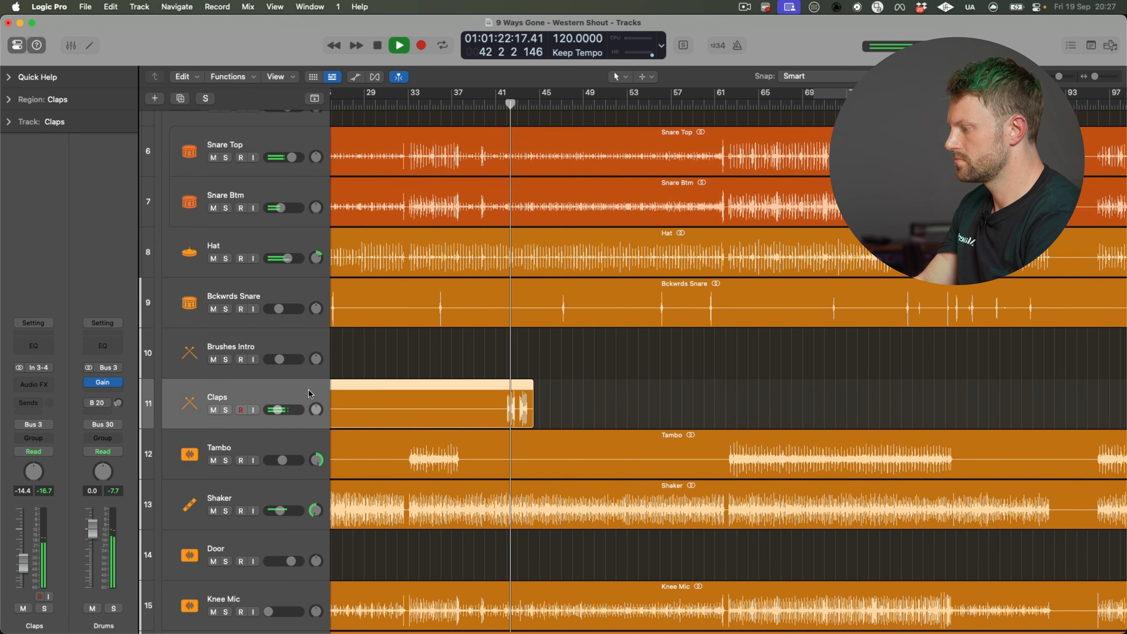
{"action": "left_click", "coordinate": [31, 402]}
{"action": "mouse_move", "coordinate": [80, 505]}
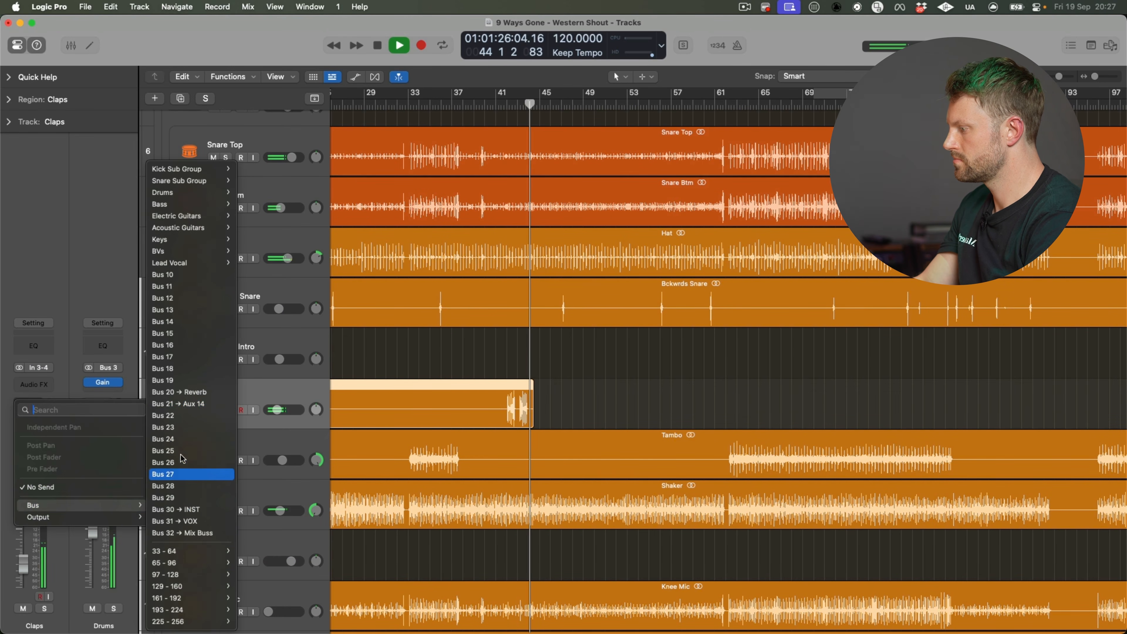
{"action": "left_click", "coordinate": [191, 403]}
{"action": "left_click", "coordinate": [37, 403]}
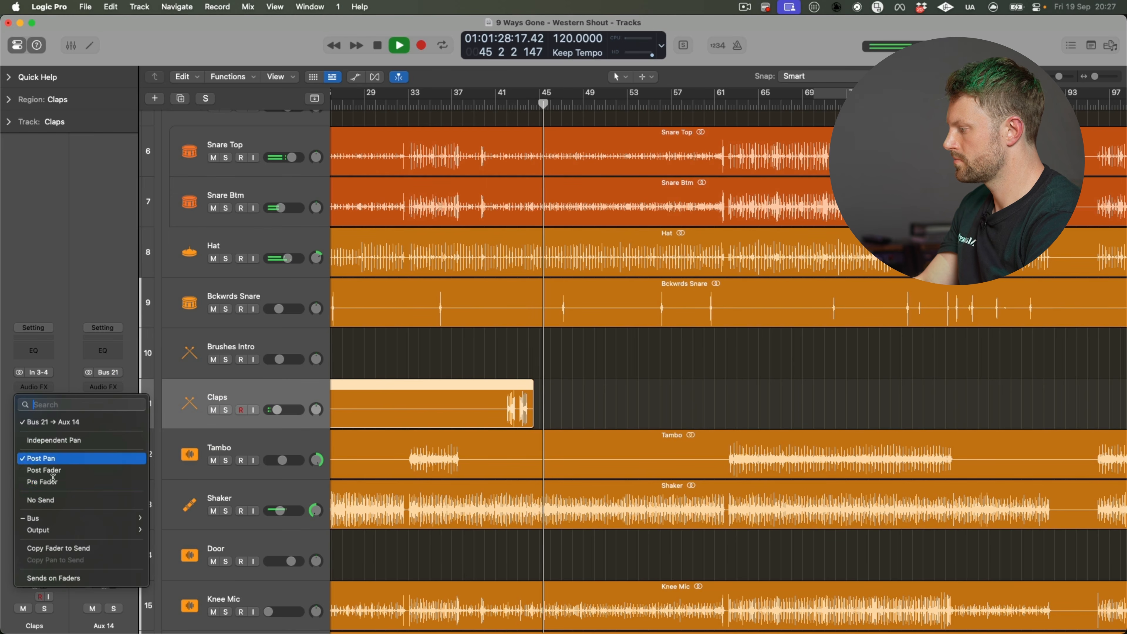
{"action": "mouse_move", "coordinate": [80, 517]}
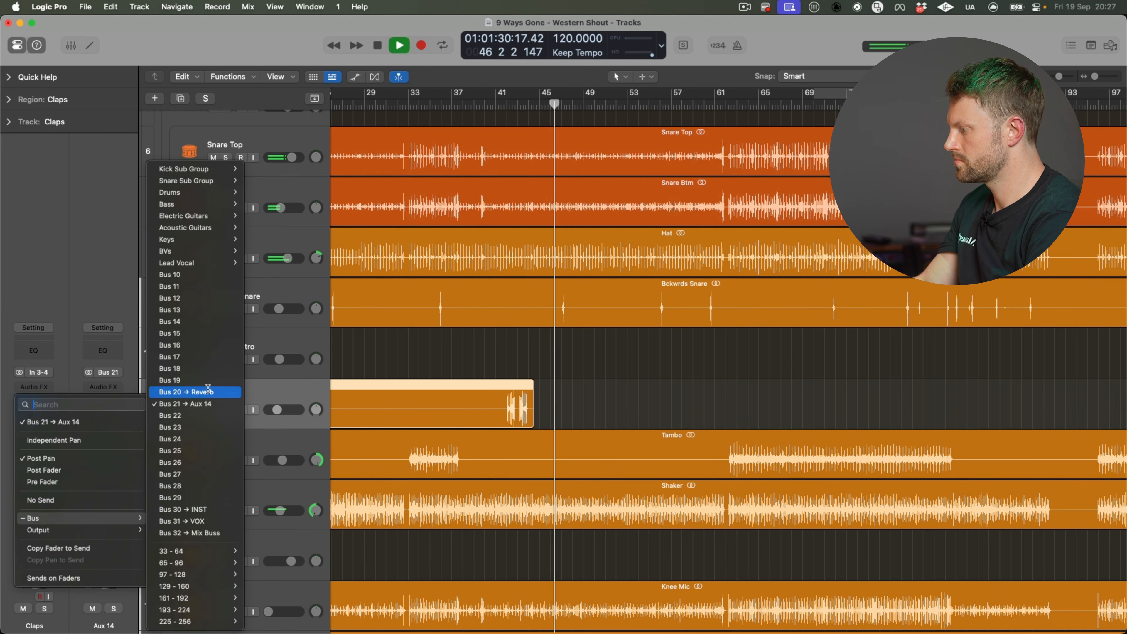
{"action": "left_click", "coordinate": [187, 391]}
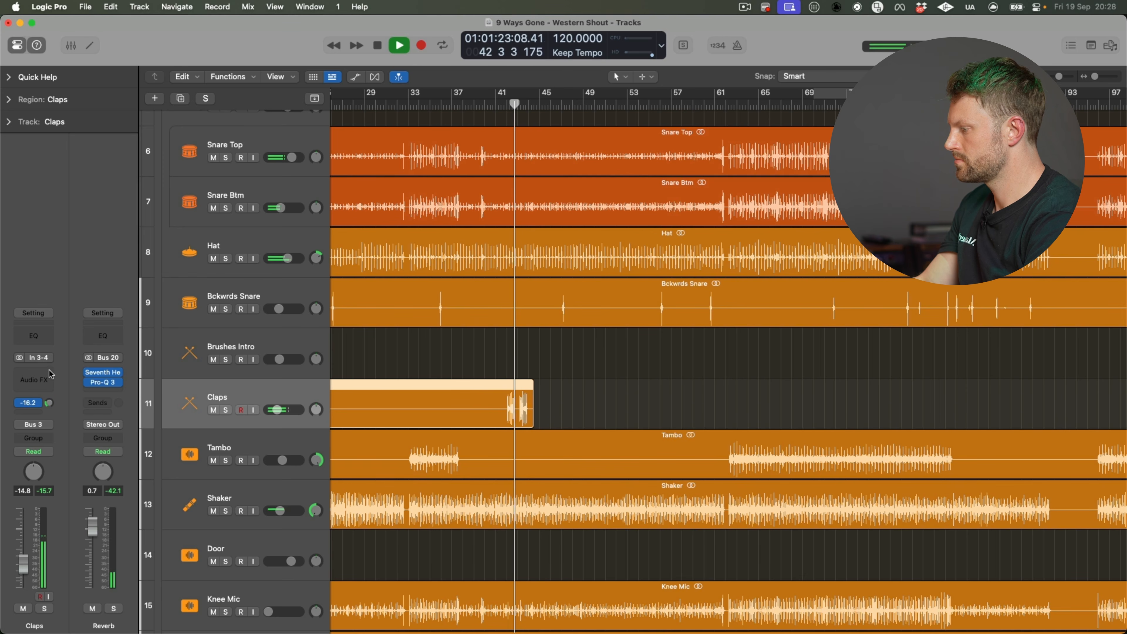
Step: Raise the Claps track's reverb send and fine-tune it while replaying the claps from bar 41
{"action": "left_click_drag", "start_coordinate": [48, 373], "coordinate": [53, 359]}
{"action": "left_click", "coordinate": [497, 102]}
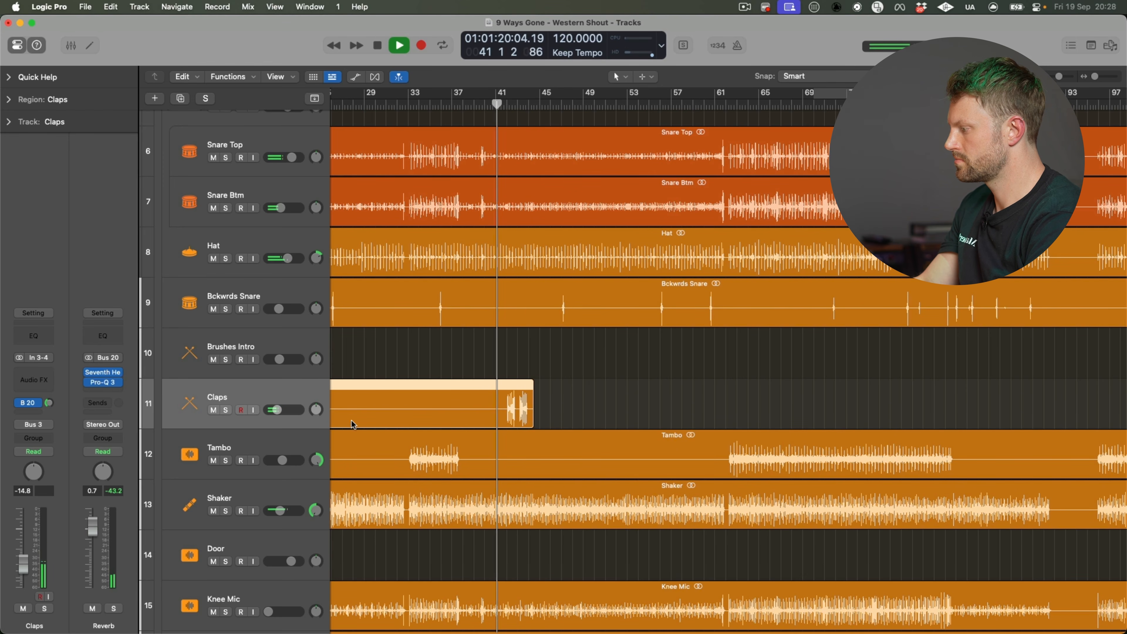
{"action": "key", "text": "super+Right"}
{"action": "left_click_drag", "start_coordinate": [51, 407], "coordinate": [50, 399]}
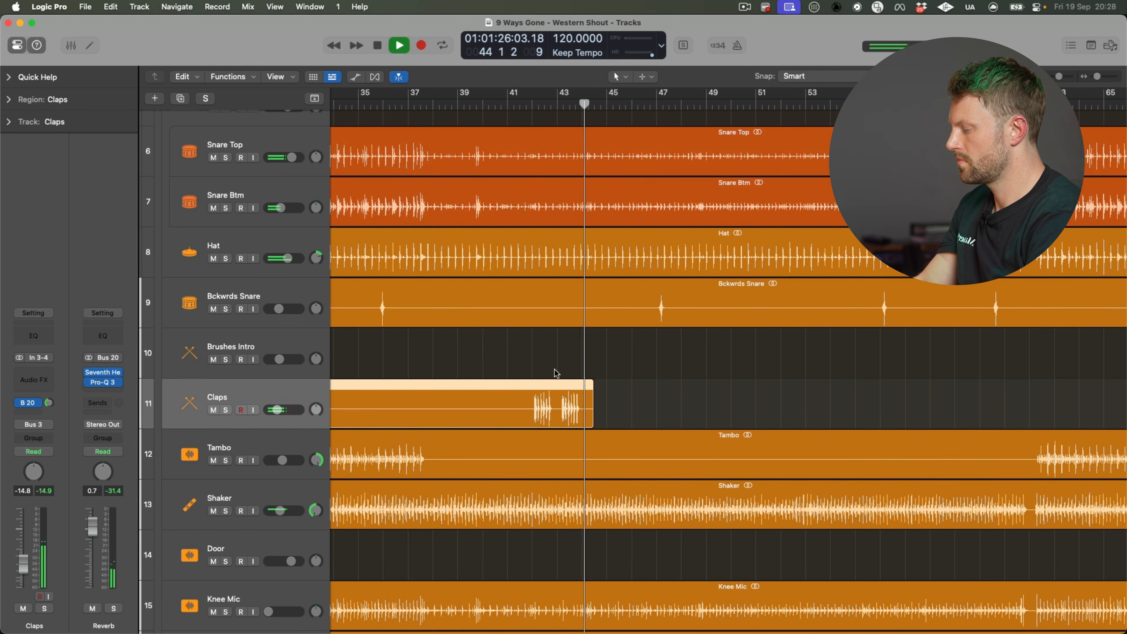
{"action": "key", "text": "x"}
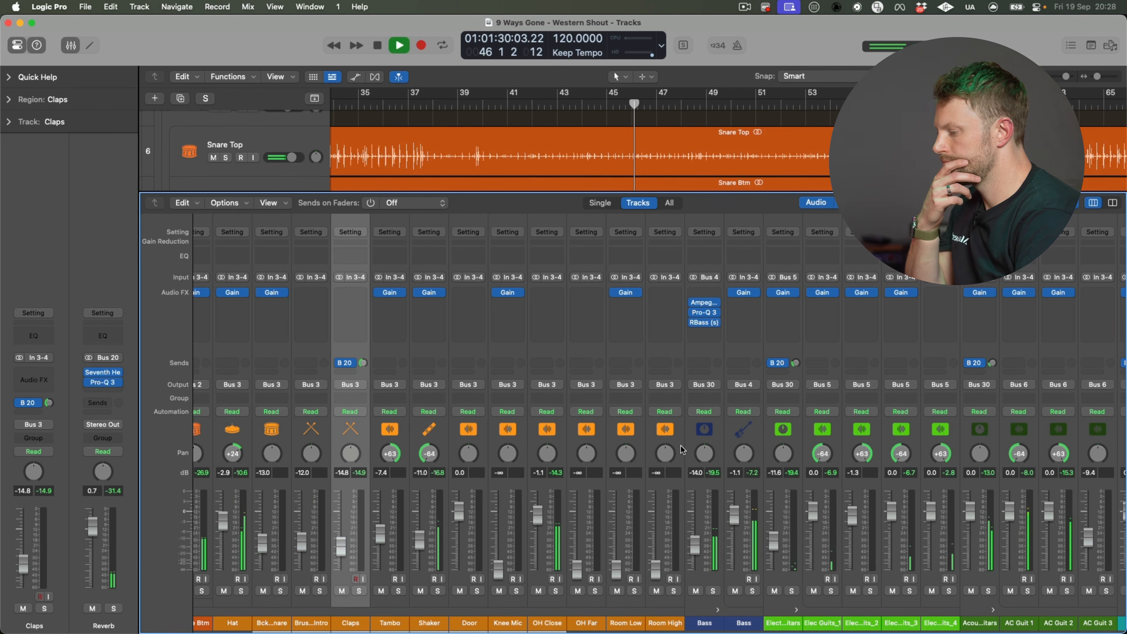
{"action": "scroll", "coordinate": [532, 479], "scroll_direction": "left", "scroll_amount": 6}
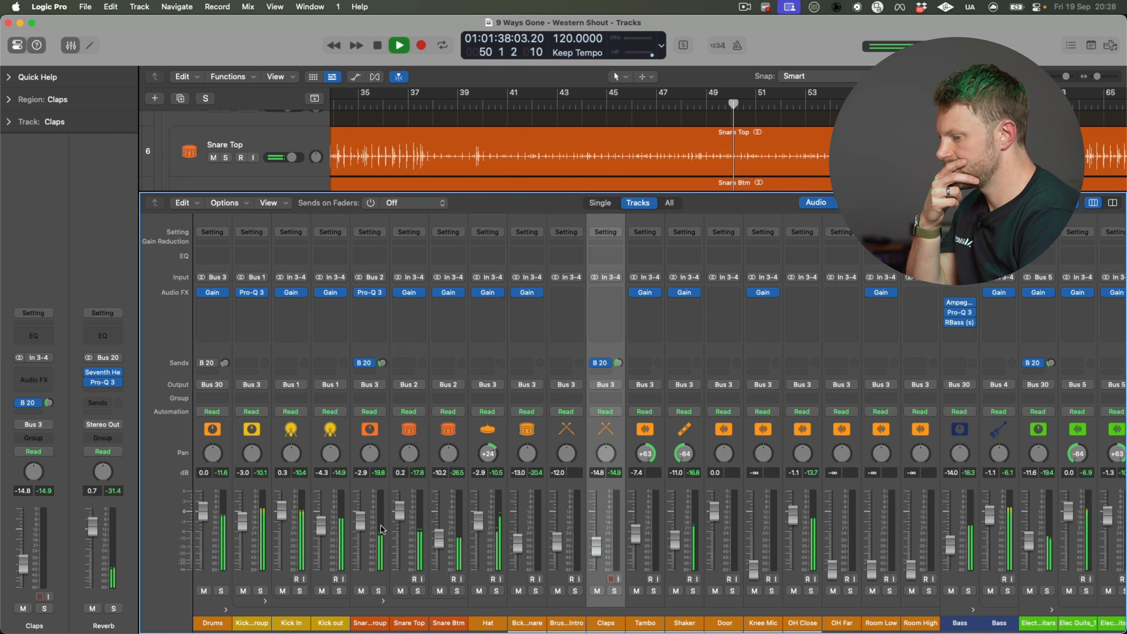
{"action": "scroll", "coordinate": [541, 548], "scroll_direction": "right", "scroll_amount": 10}
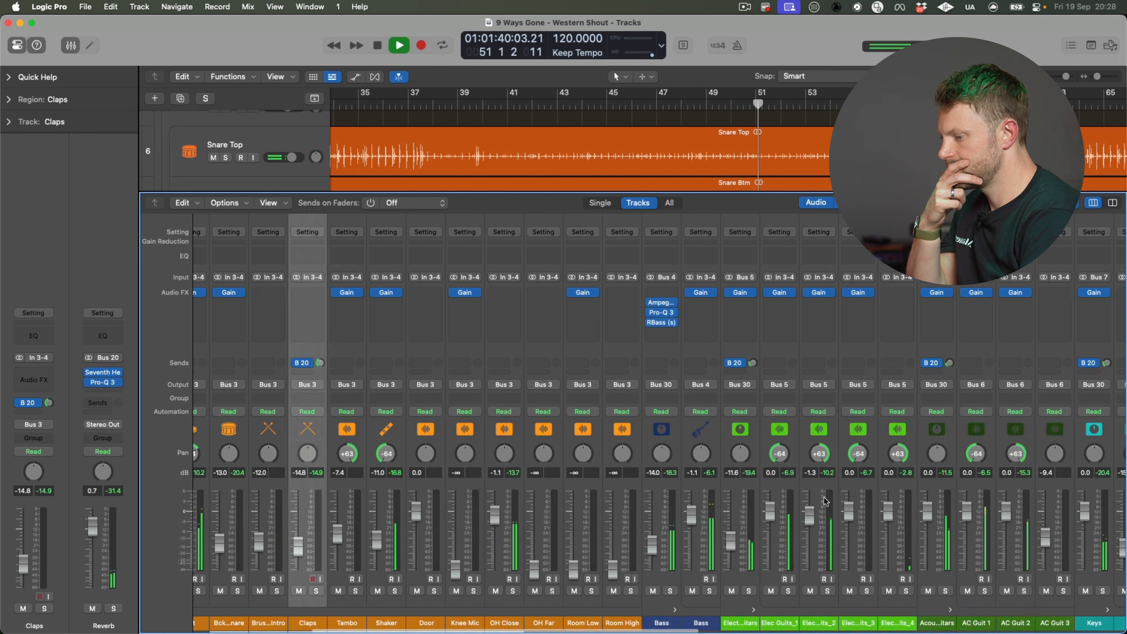
Step: Automate a rise in the Lead Vocal's 2 Gain: Gain from 0.0 dB at bar 54 to about +4.9 dB at bar 56, then hide automation
{"action": "key", "text": "a"}
{"action": "key", "text": "x"}
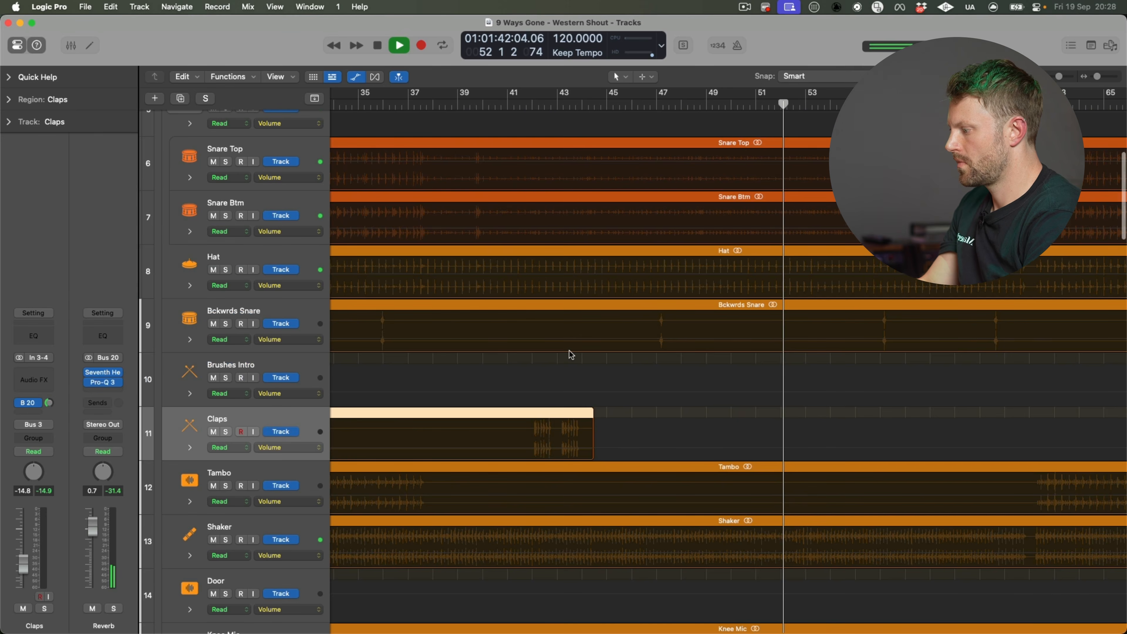
{"action": "scroll", "coordinate": [569, 351], "scroll_direction": "down", "scroll_amount": 20}
{"action": "scroll", "coordinate": [600, 332], "scroll_direction": "down", "scroll_amount": 15}
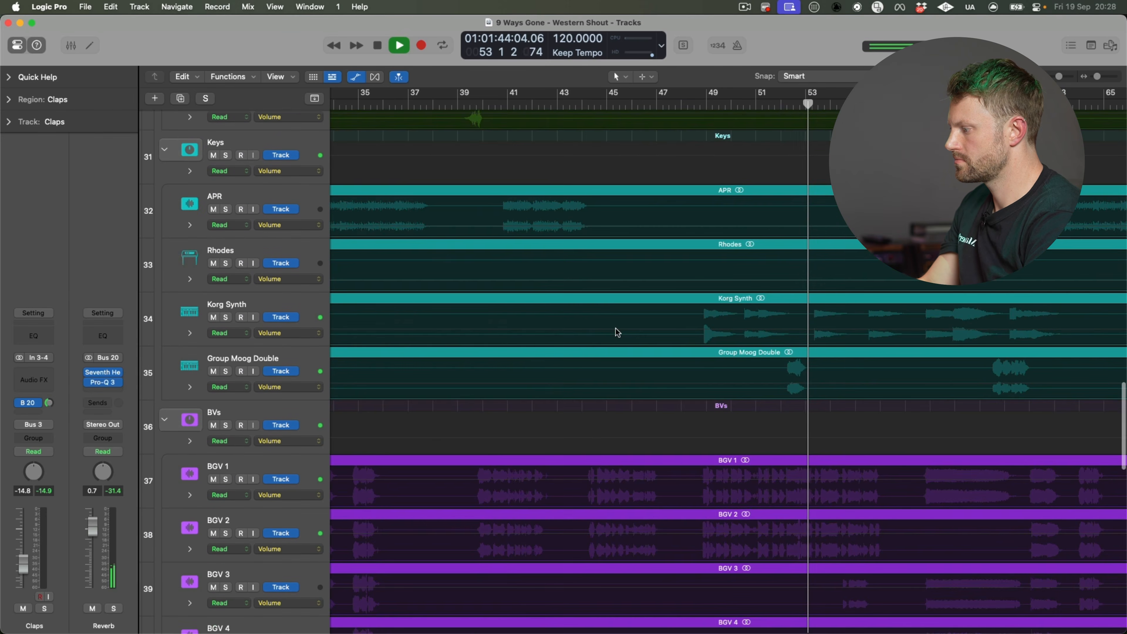
{"action": "scroll", "coordinate": [645, 305], "scroll_direction": "down", "scroll_amount": 3}
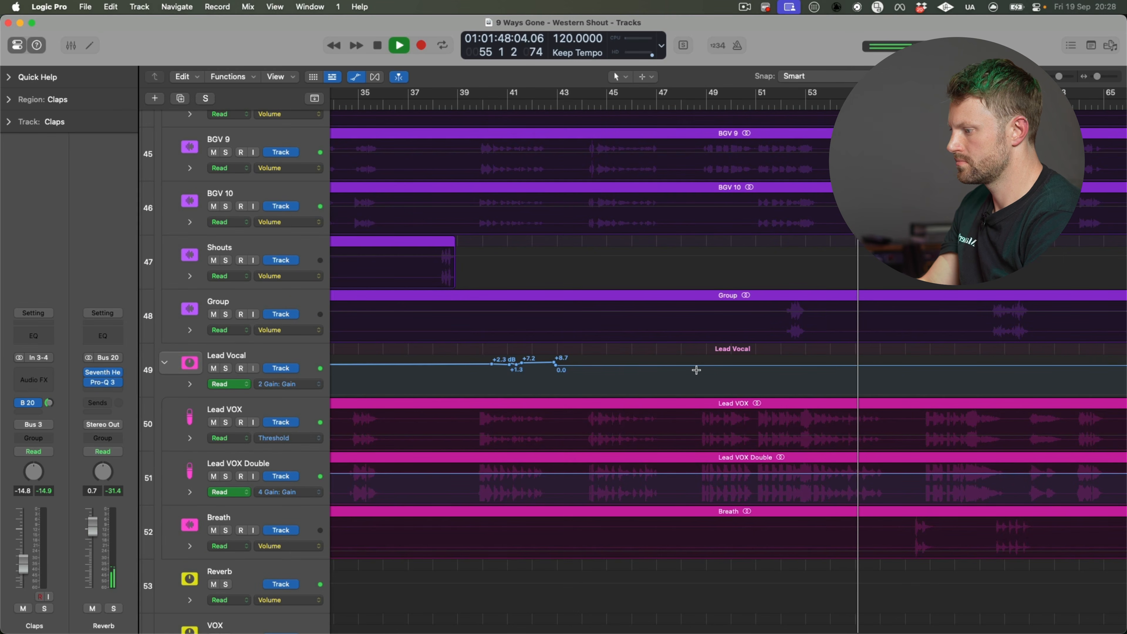
{"action": "left_click", "coordinate": [836, 366]}
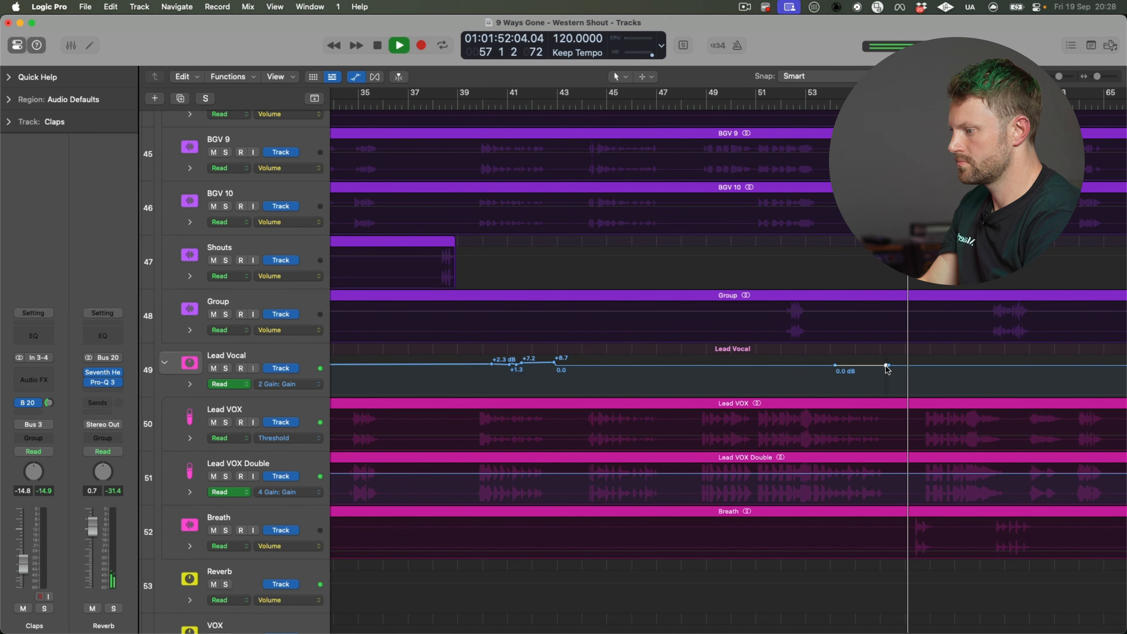
{"action": "left_click_drag", "start_coordinate": [887, 367], "coordinate": [887, 364]}
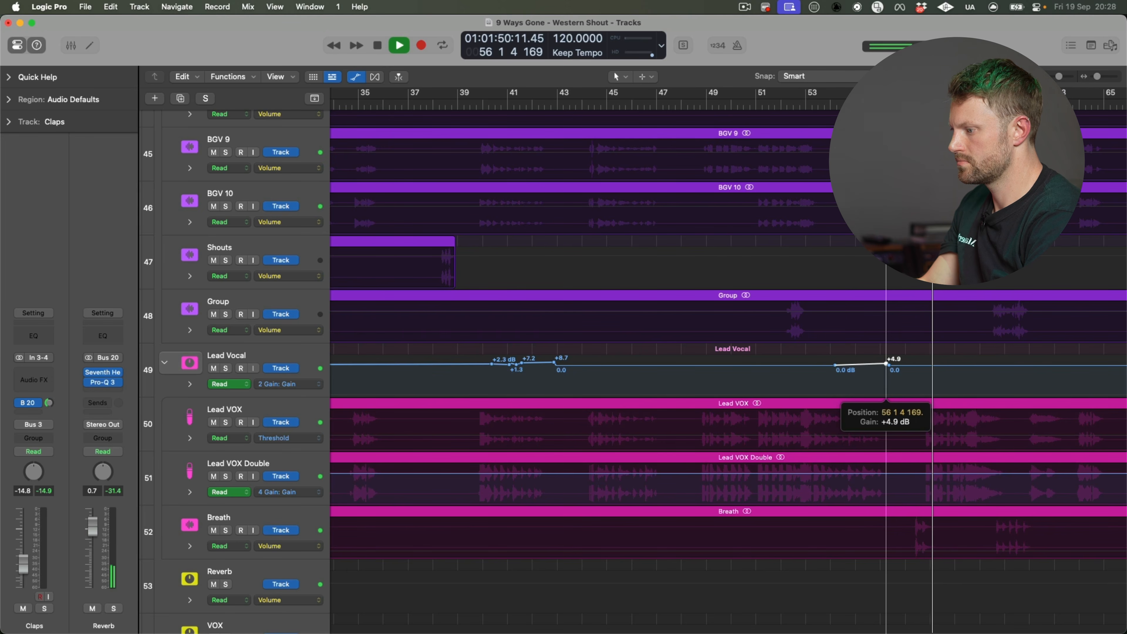
{"action": "left_click_drag", "start_coordinate": [887, 363], "coordinate": [886, 365]}
{"action": "scroll", "coordinate": [880, 370], "scroll_direction": "up", "scroll_amount": 20}
{"action": "scroll", "coordinate": [880, 369], "scroll_direction": "right", "scroll_amount": 8}
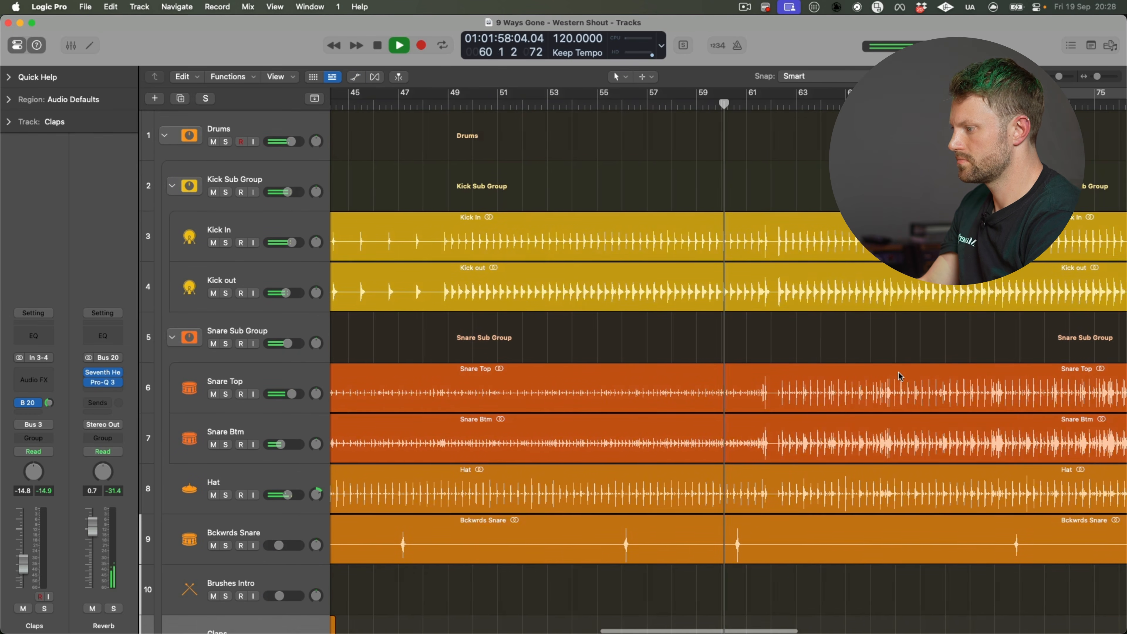
Step: Set the Hat track's volume to -3.5 dB while the song plays
{"action": "scroll", "coordinate": [898, 371], "scroll_direction": "down", "scroll_amount": 1}
{"action": "scroll", "coordinate": [831, 364], "scroll_direction": "down", "scroll_amount": 3}
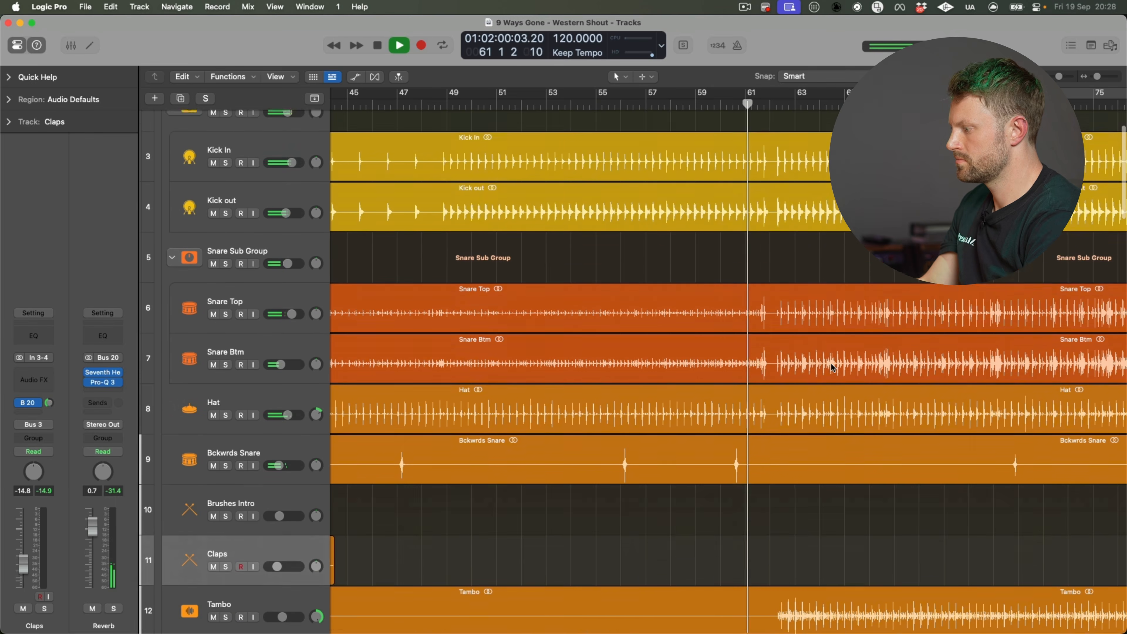
{"action": "left_click", "coordinate": [831, 364]}
{"action": "left_click_drag", "start_coordinate": [23, 536], "coordinate": [21, 542]}
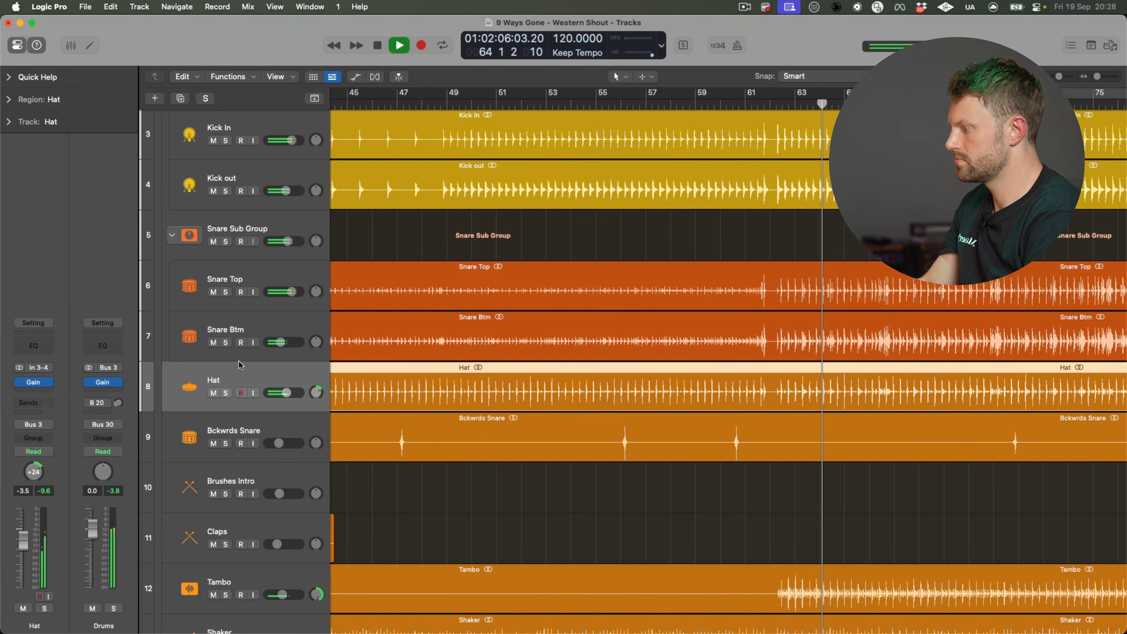
Step: Compare the snare sound in the mix by briefly muting Snare Top, Snare Btm and the Snare Sub Group in turn
{"action": "left_click", "coordinate": [256, 325]}
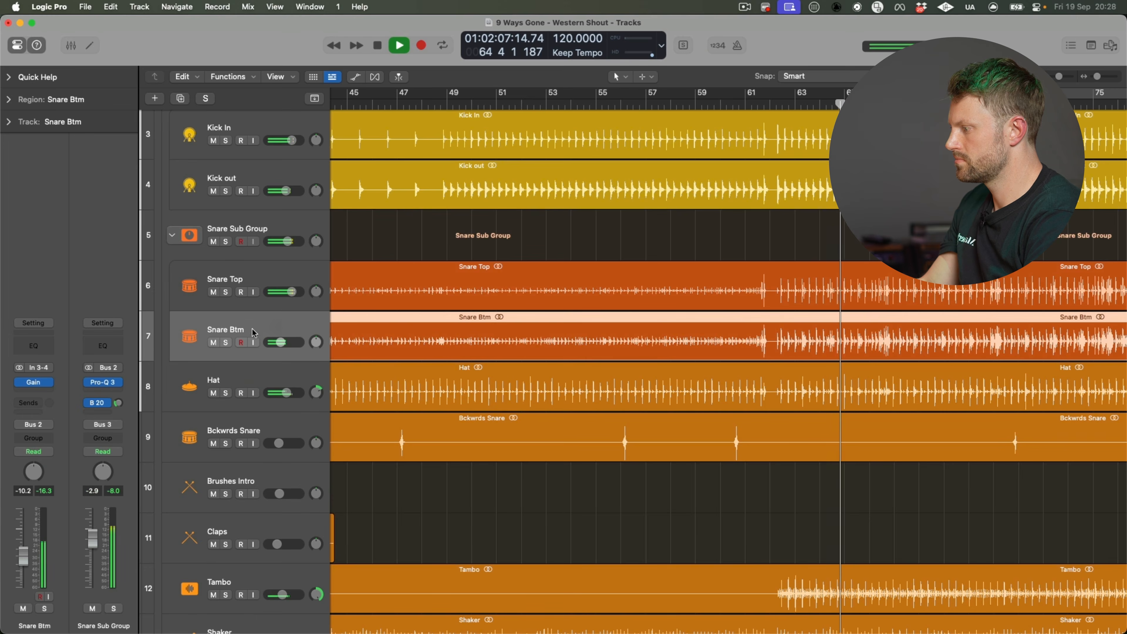
{"action": "left_click", "coordinate": [214, 292]}
{"action": "left_click", "coordinate": [213, 292]}
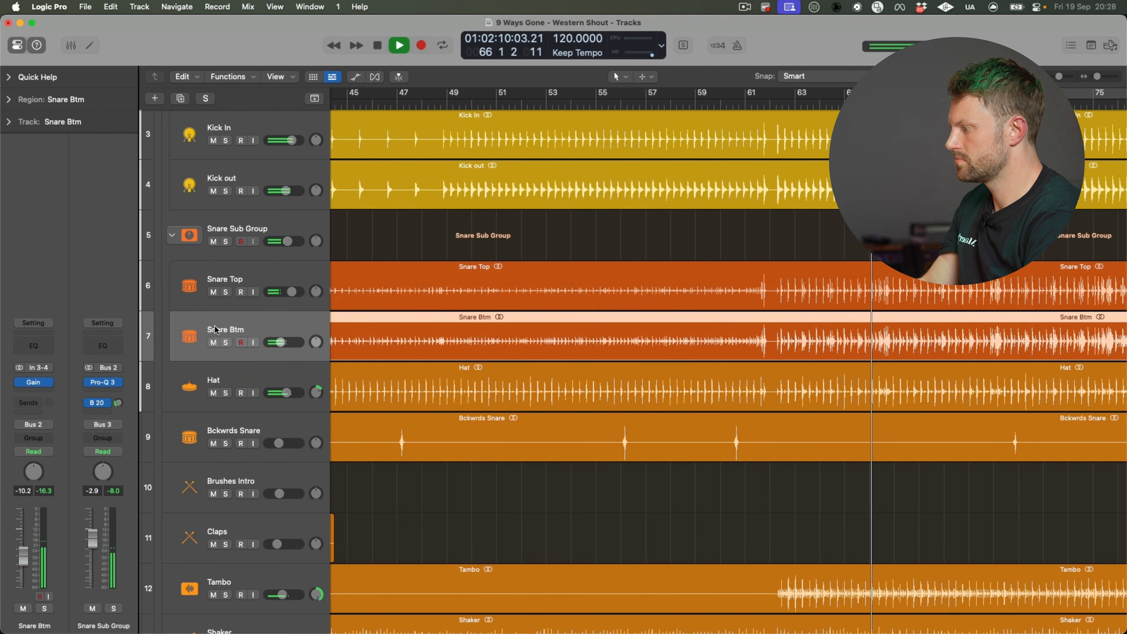
{"action": "left_click", "coordinate": [213, 342]}
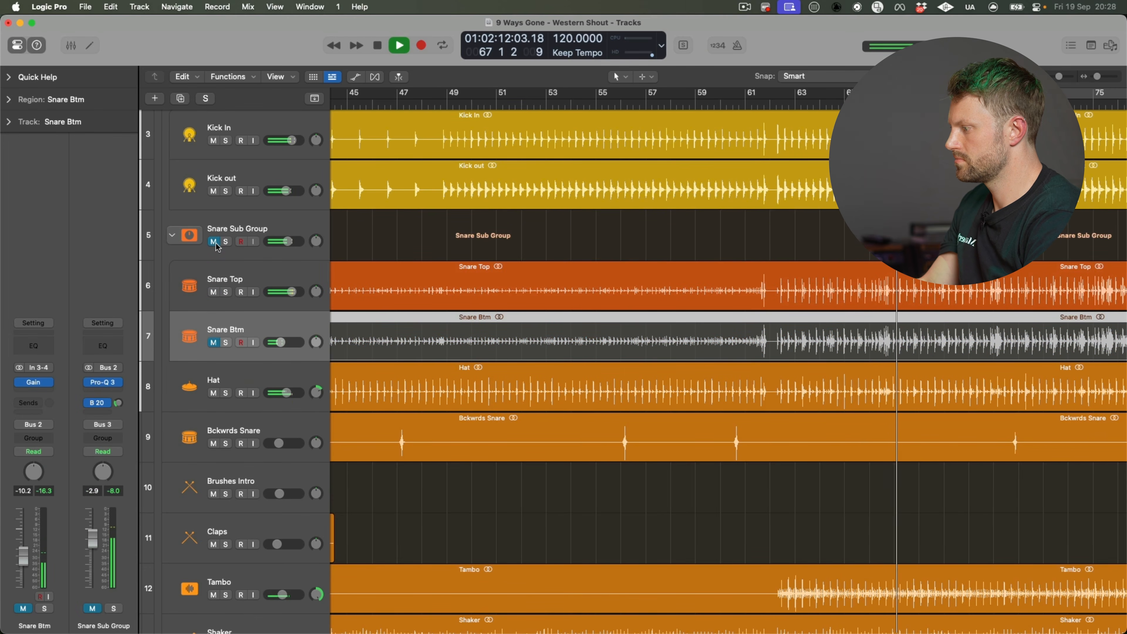
{"action": "left_click", "coordinate": [214, 342]}
{"action": "left_click", "coordinate": [213, 292]}
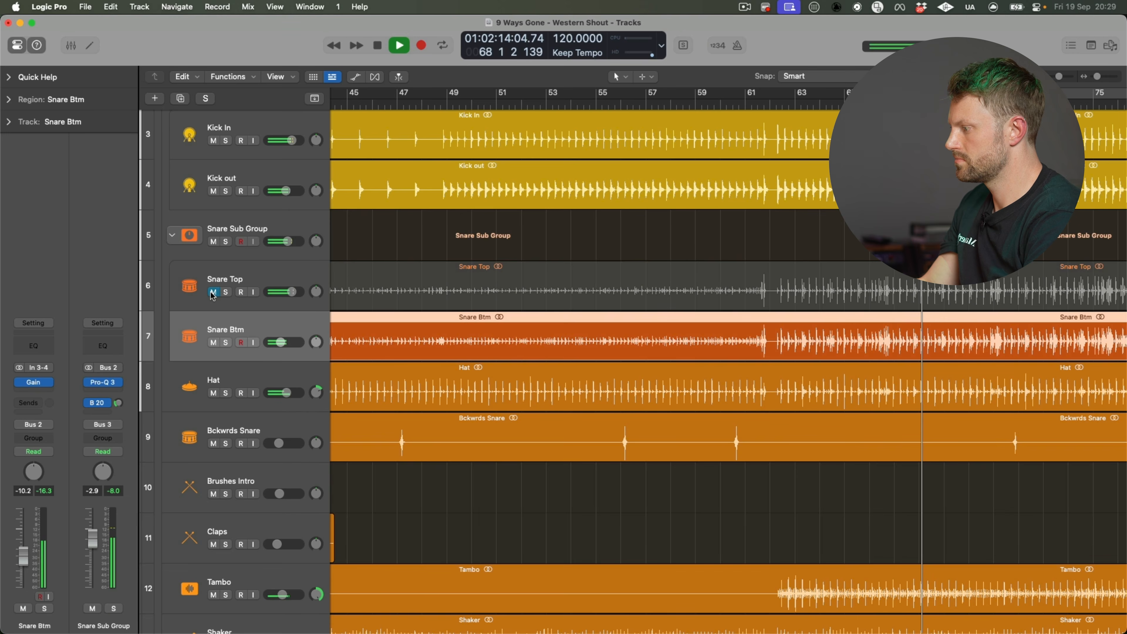
{"action": "left_click", "coordinate": [214, 291]}
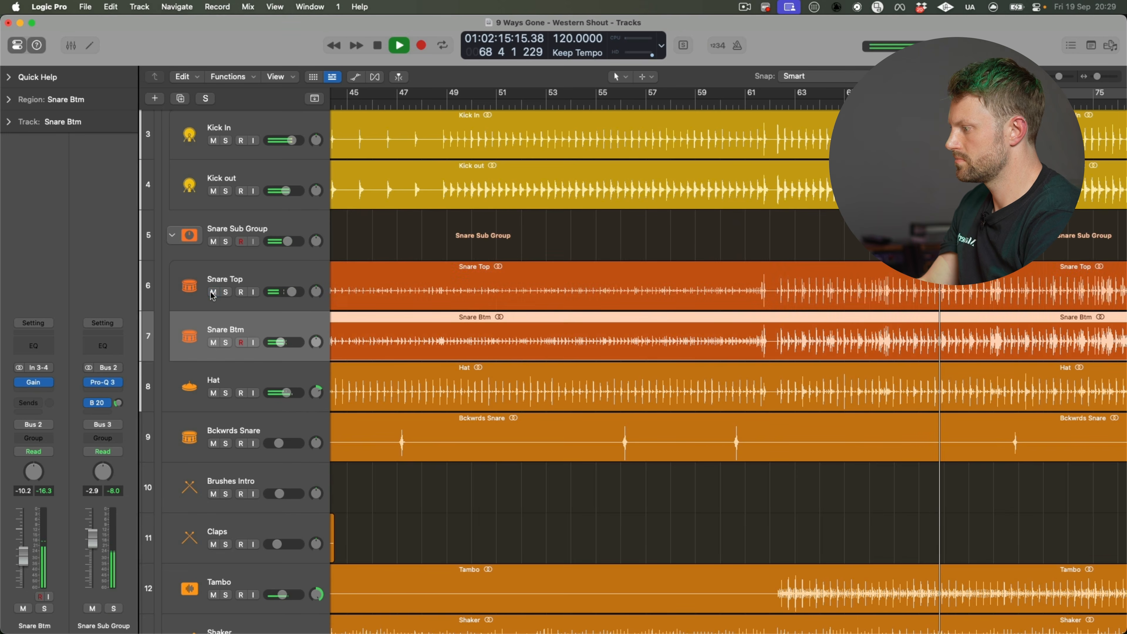
{"action": "left_click", "coordinate": [271, 272]}
{"action": "left_click", "coordinate": [213, 242]}
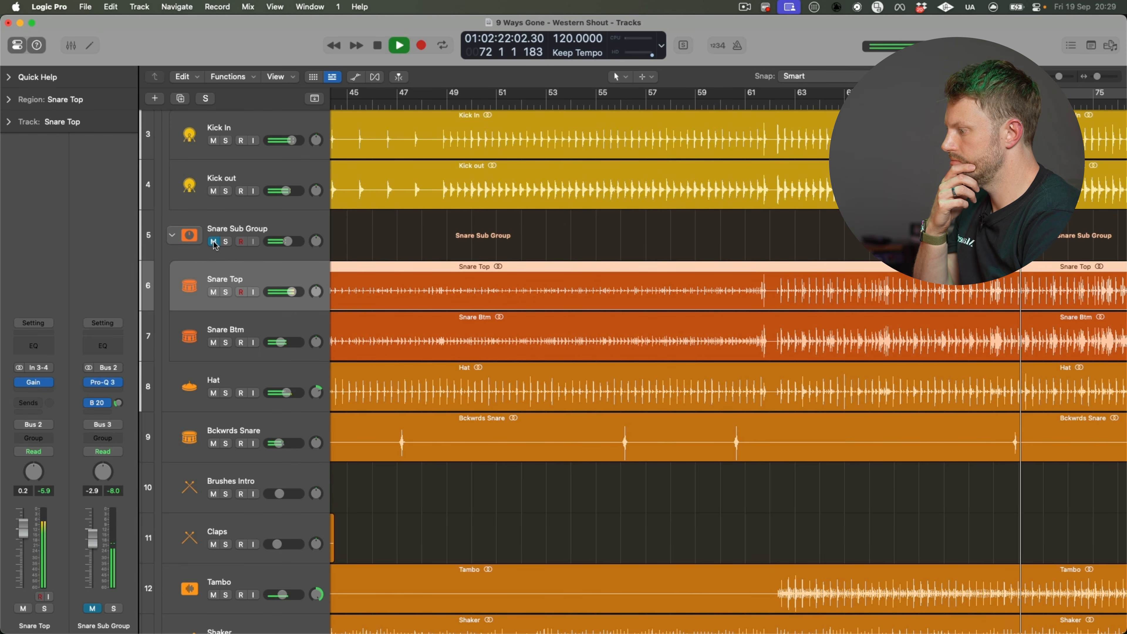
Step: Audition the OH Close track by briefly muting it, and lower its volume to -3.6 dB
{"action": "scroll", "coordinate": [250, 370], "scroll_direction": "down", "scroll_amount": 10}
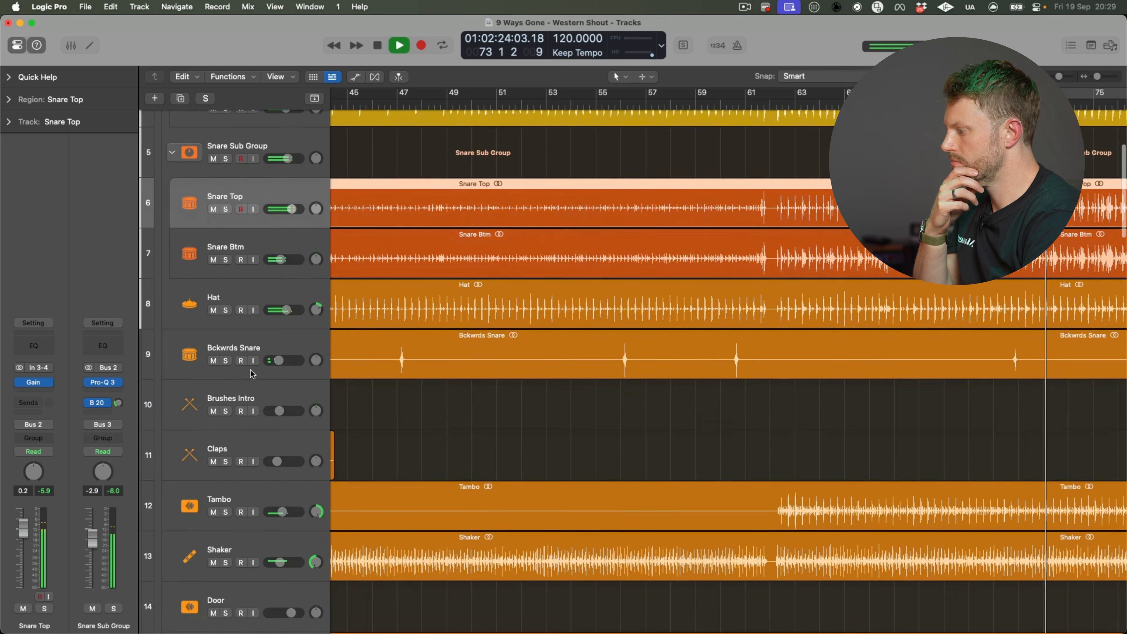
{"action": "scroll", "coordinate": [284, 399], "scroll_direction": "down", "scroll_amount": 3}
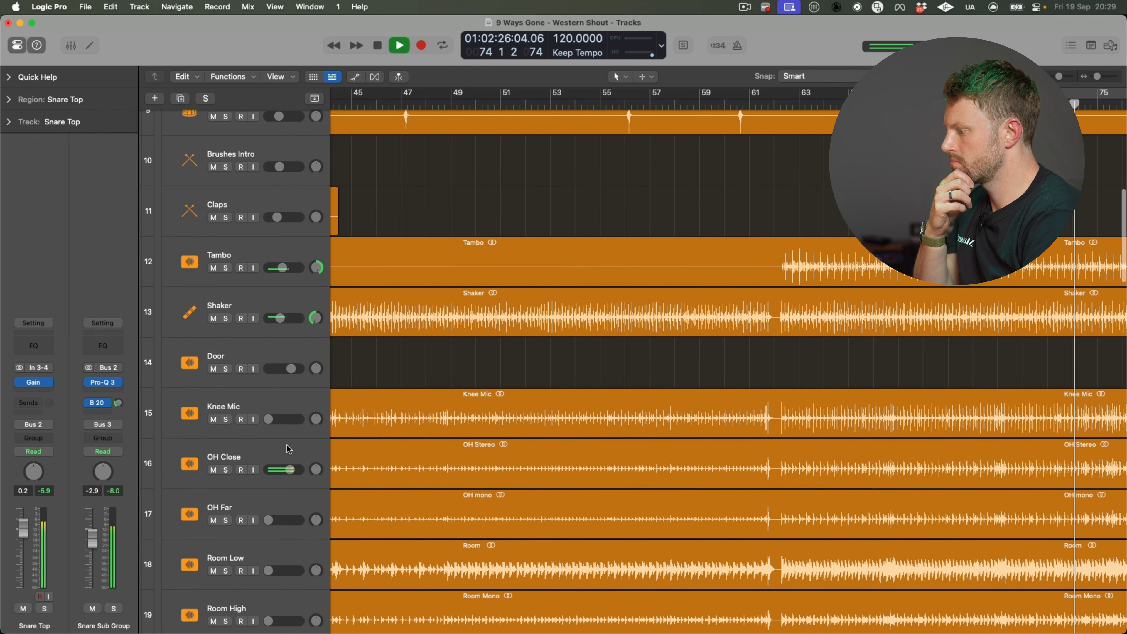
{"action": "left_click", "coordinate": [288, 395]}
{"action": "scroll", "coordinate": [289, 395], "scroll_direction": "down", "scroll_amount": 2}
{"action": "left_click", "coordinate": [214, 420]}
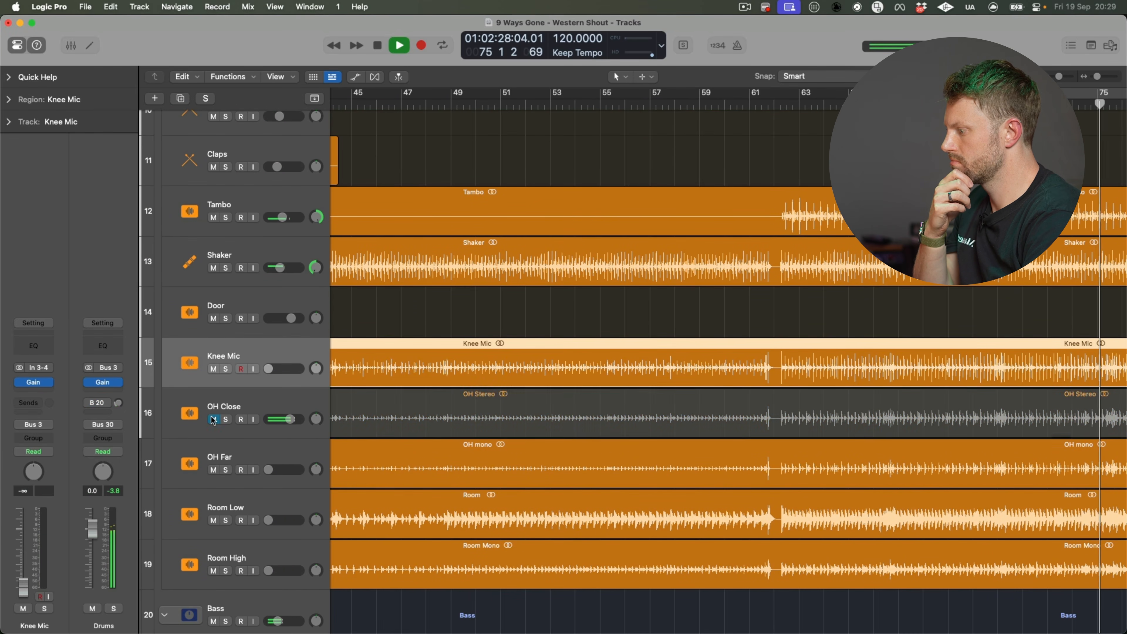
{"action": "left_click", "coordinate": [274, 402]}
{"action": "left_click", "coordinate": [215, 420]}
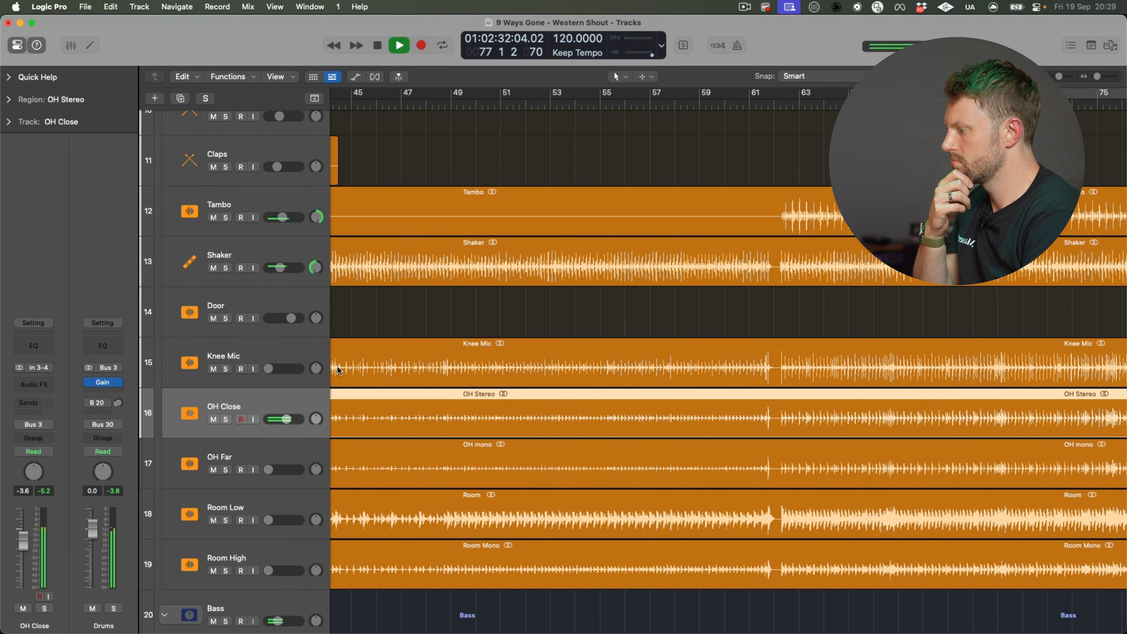
Step: Fine-tune the Snare Sub Group's volume to -2.8 dB
{"action": "scroll", "coordinate": [338, 367], "scroll_direction": "up", "scroll_amount": 10}
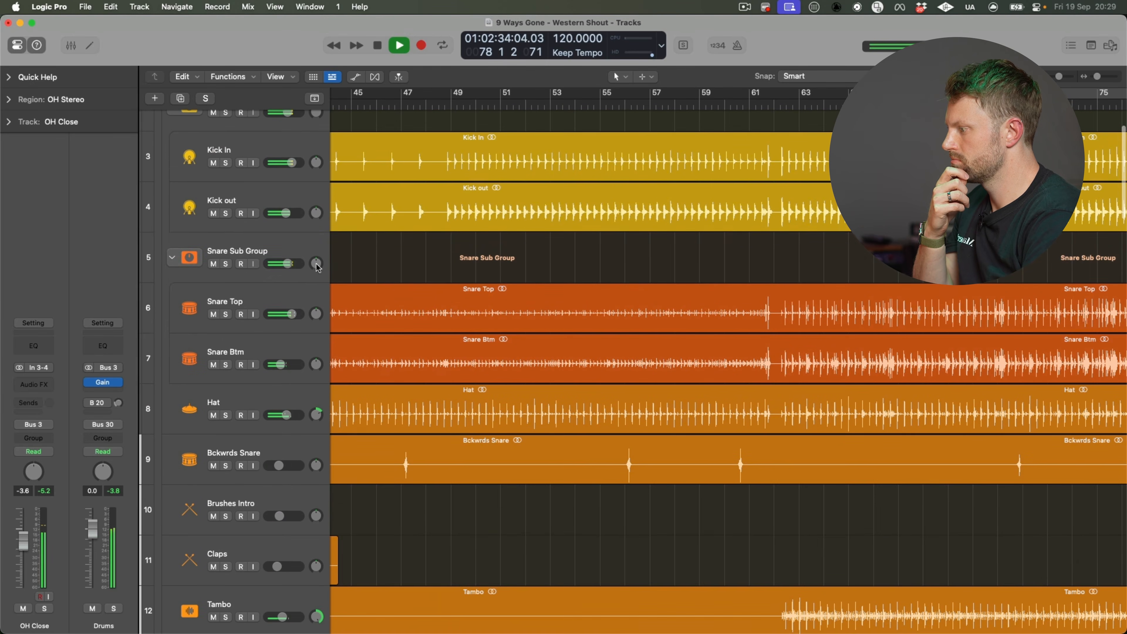
{"action": "left_click", "coordinate": [305, 245]}
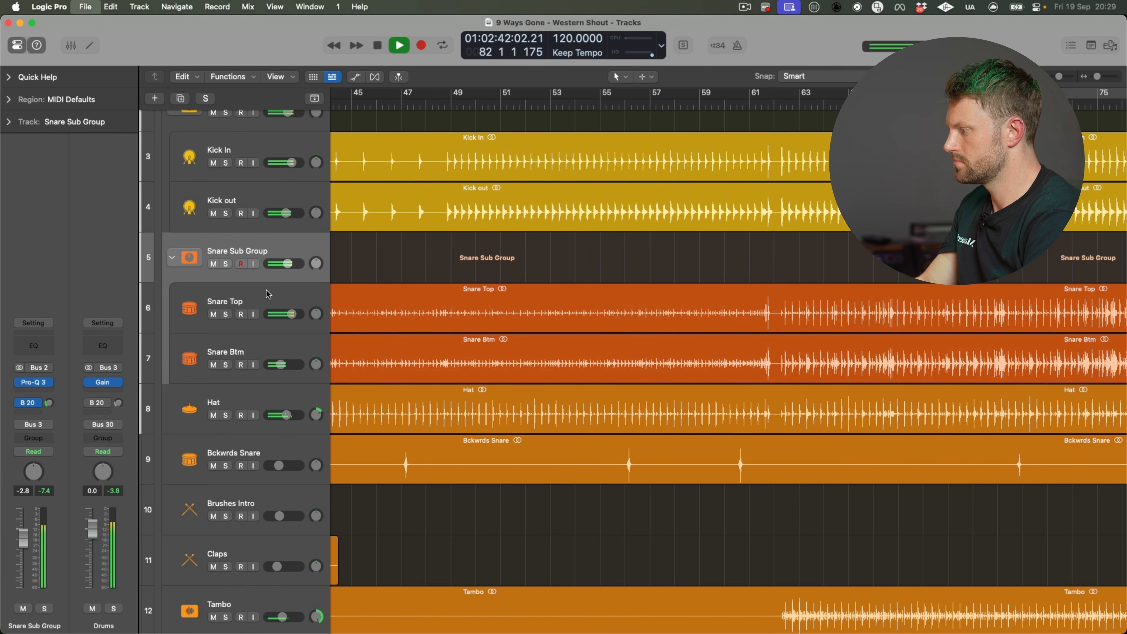
{"action": "left_click", "coordinate": [276, 297]}
{"action": "left_click", "coordinate": [289, 249]}
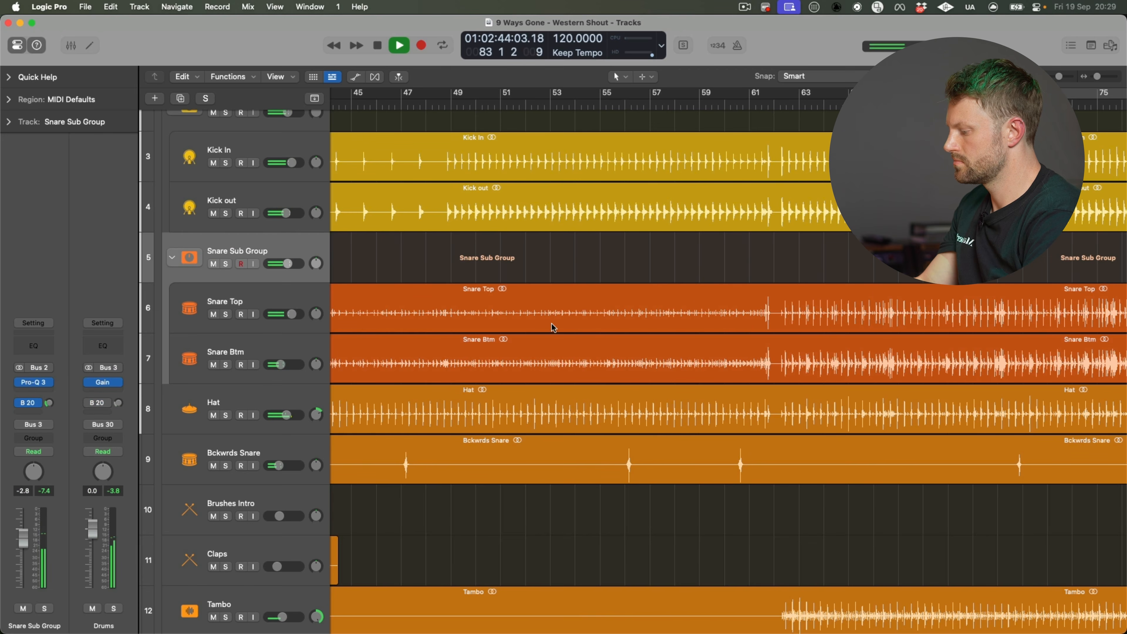
Step: Look through the arrangement from the drums to the lead vocal during playback and check the Rhodes track
{"action": "key", "text": "super+Left"}
{"action": "key", "text": "super+Left"}
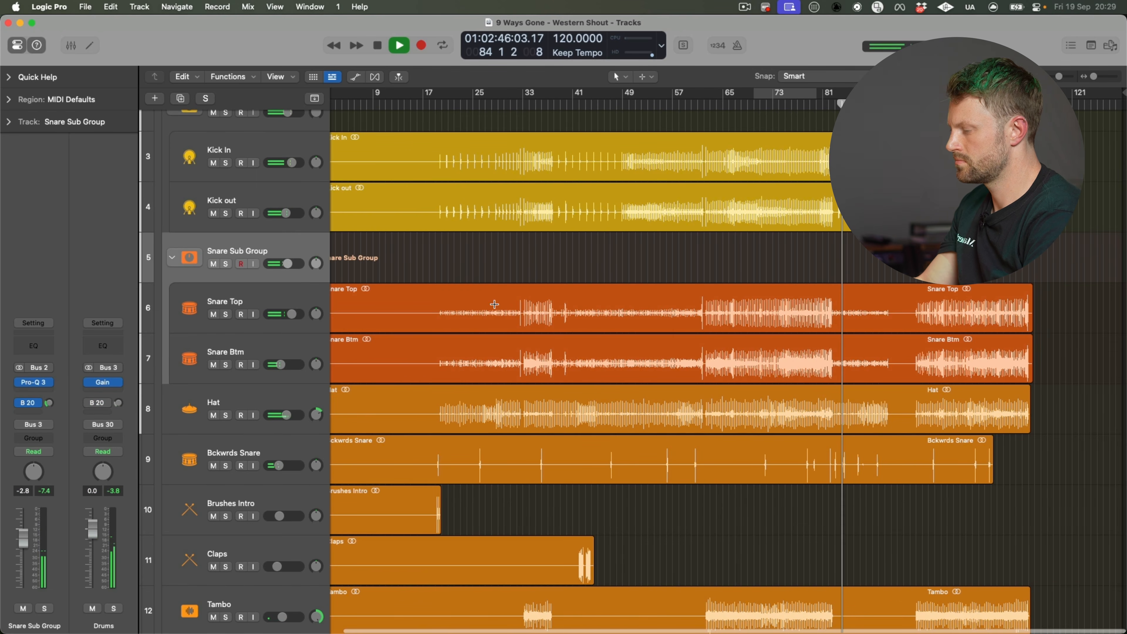
{"action": "scroll", "coordinate": [686, 284], "scroll_direction": "down", "scroll_amount": 10}
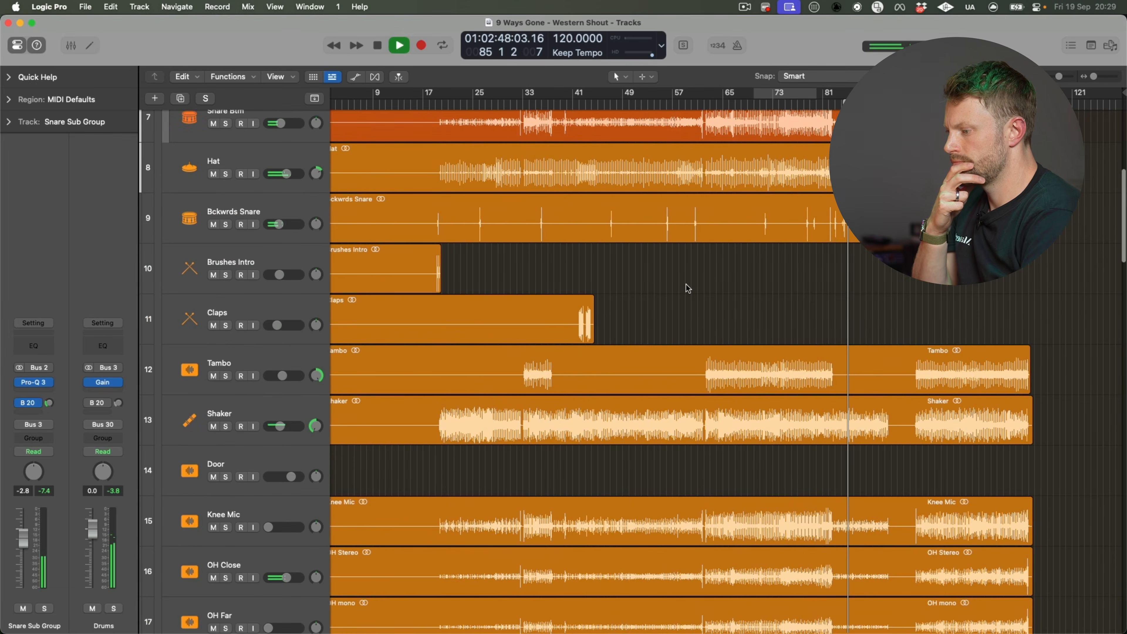
{"action": "scroll", "coordinate": [692, 280], "scroll_direction": "down", "scroll_amount": 14}
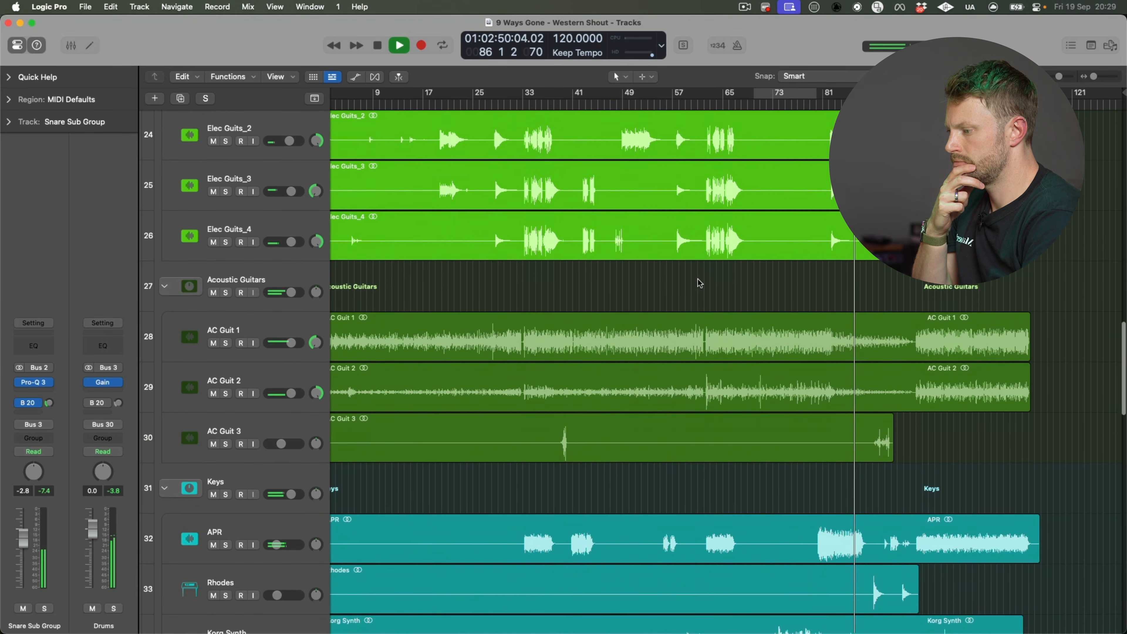
{"action": "scroll", "coordinate": [701, 280], "scroll_direction": "down", "scroll_amount": 2}
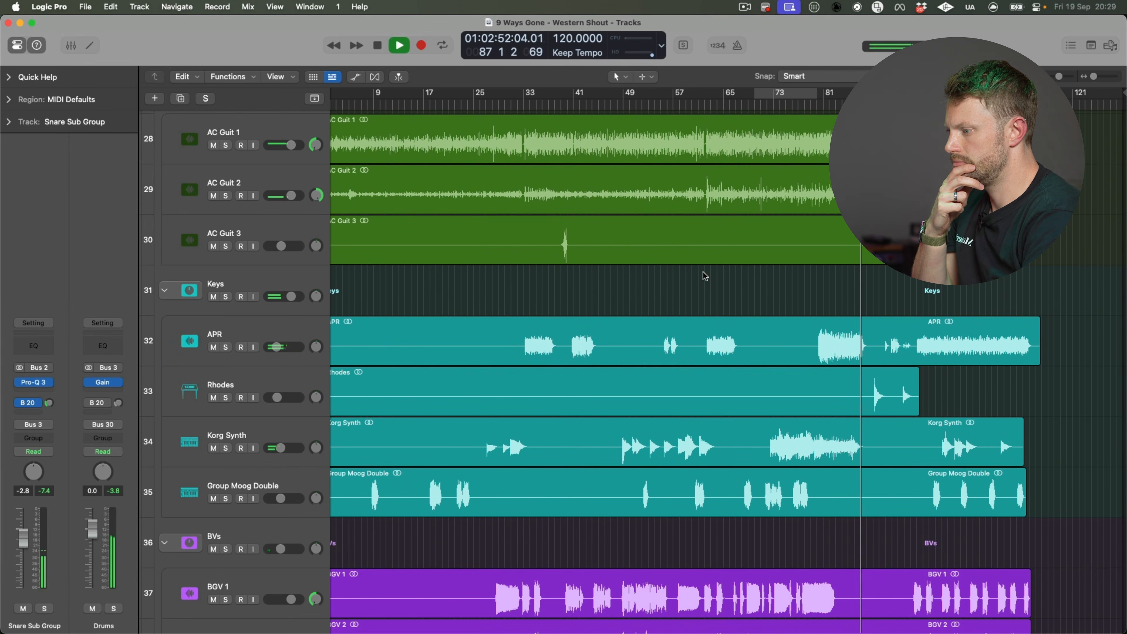
{"action": "scroll", "coordinate": [705, 276], "scroll_direction": "down", "scroll_amount": 2}
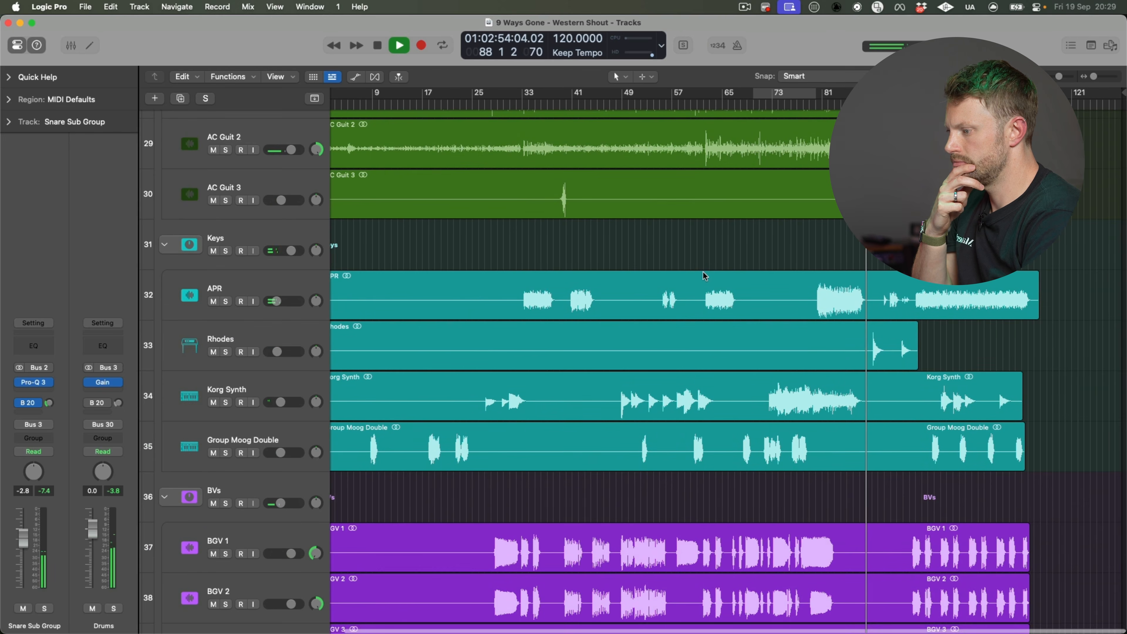
{"action": "scroll", "coordinate": [709, 262], "scroll_direction": "down", "scroll_amount": 4}
{"action": "scroll", "coordinate": [710, 256], "scroll_direction": "down", "scroll_amount": 1}
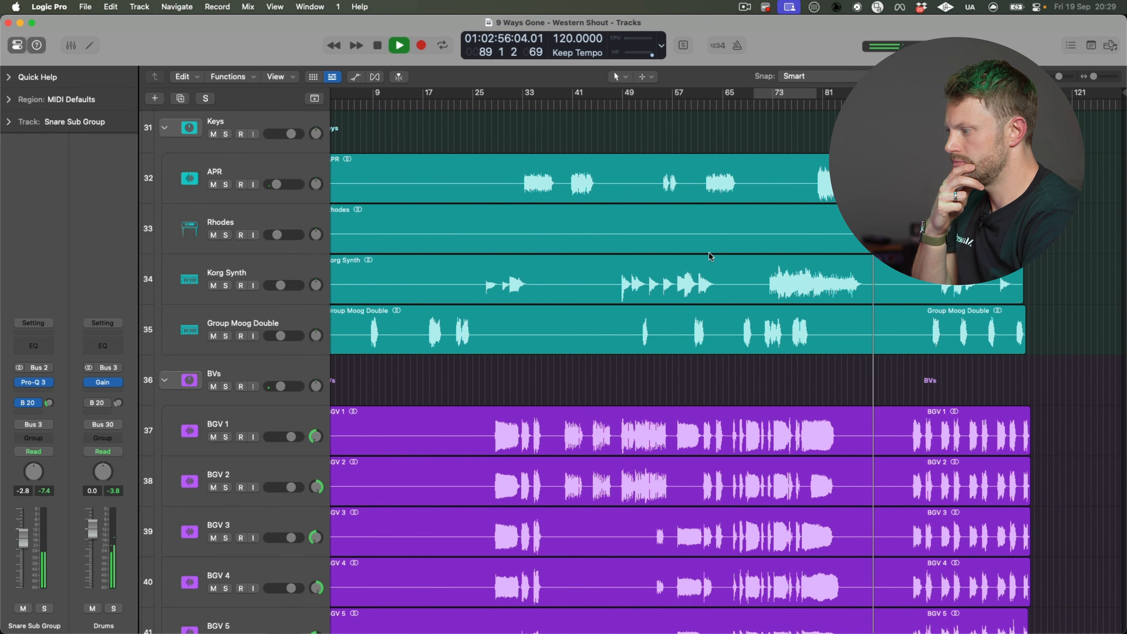
{"action": "left_click", "coordinate": [282, 221]}
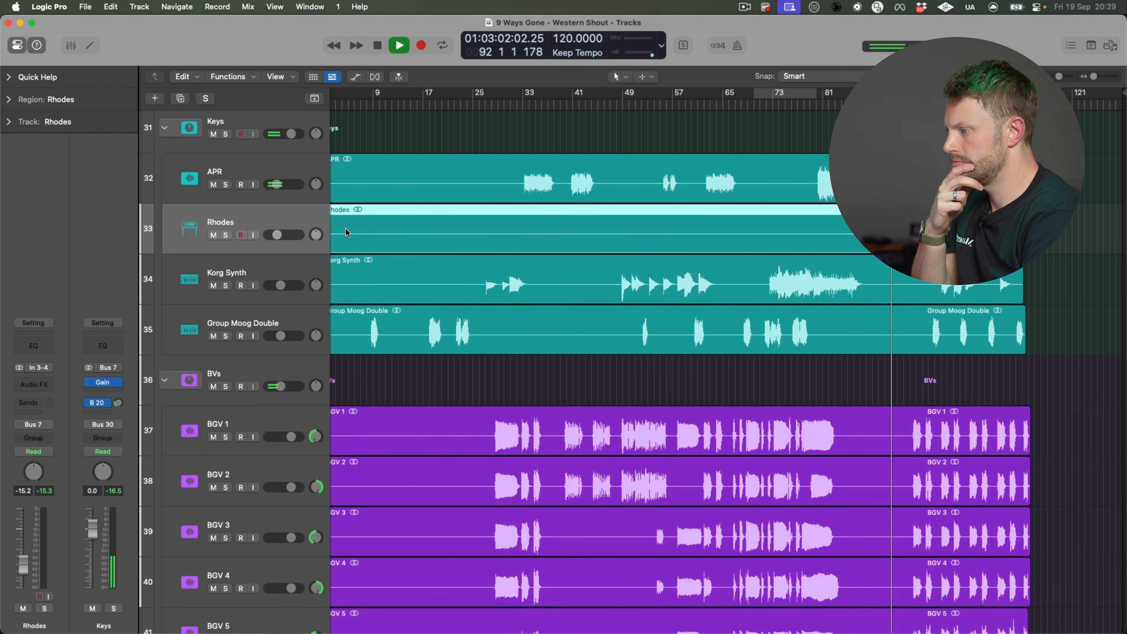
{"action": "scroll", "coordinate": [419, 241], "scroll_direction": "down", "scroll_amount": 10}
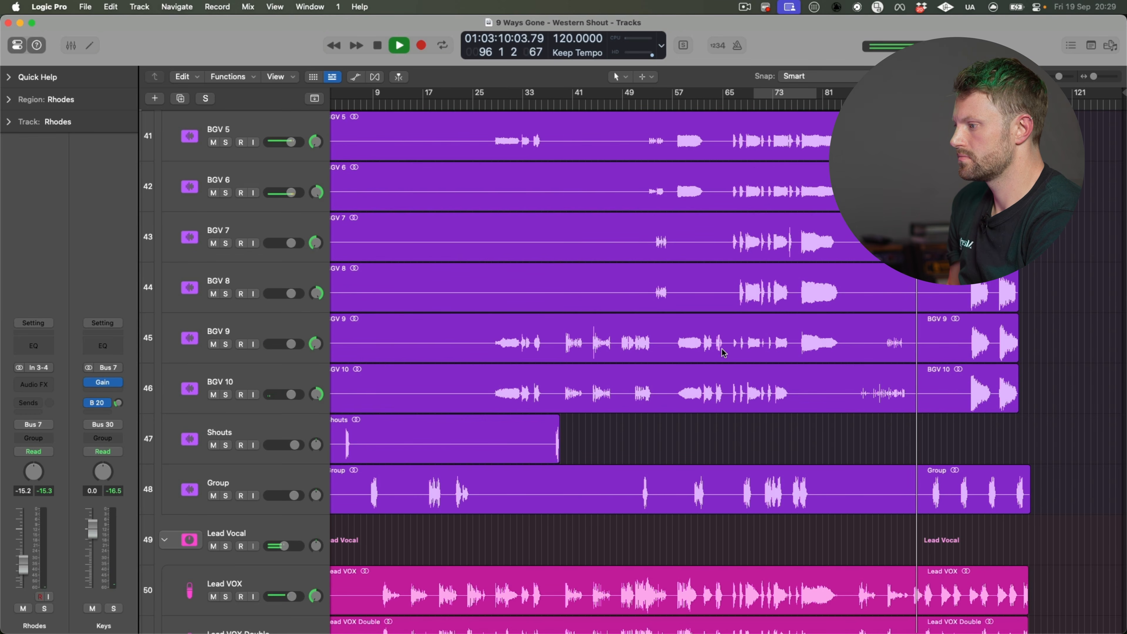
Step: Raise the Snare Sub Group's volume to -1.7 dB
{"action": "key", "text": "super+Right"}
{"action": "scroll", "coordinate": [724, 353], "scroll_direction": "up", "scroll_amount": 10}
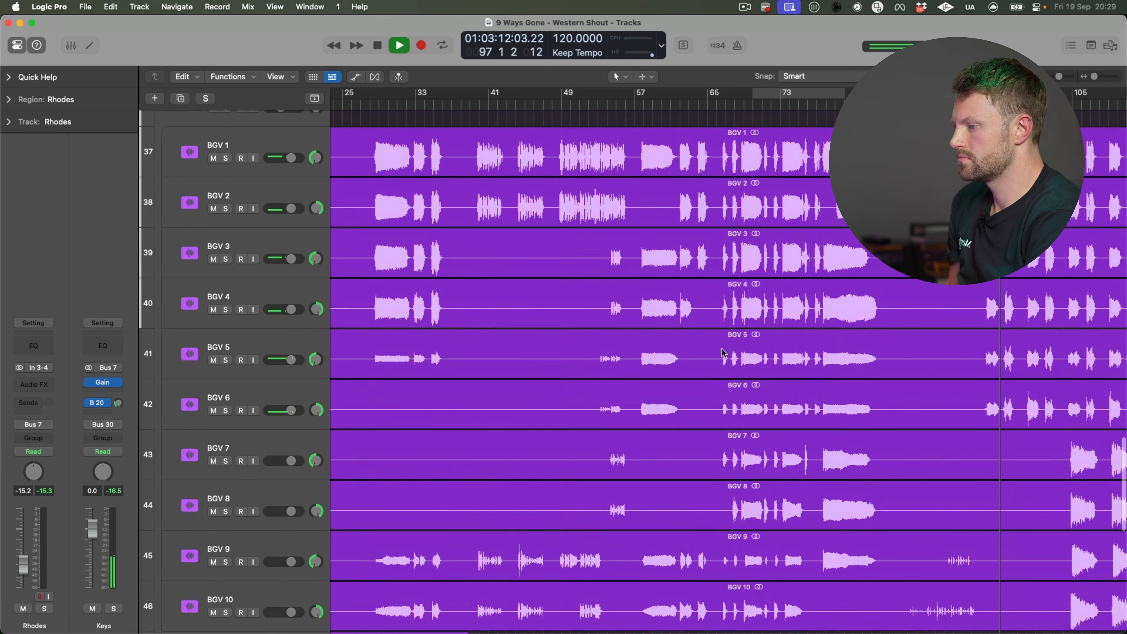
{"action": "scroll", "coordinate": [721, 348], "scroll_direction": "up", "scroll_amount": 7}
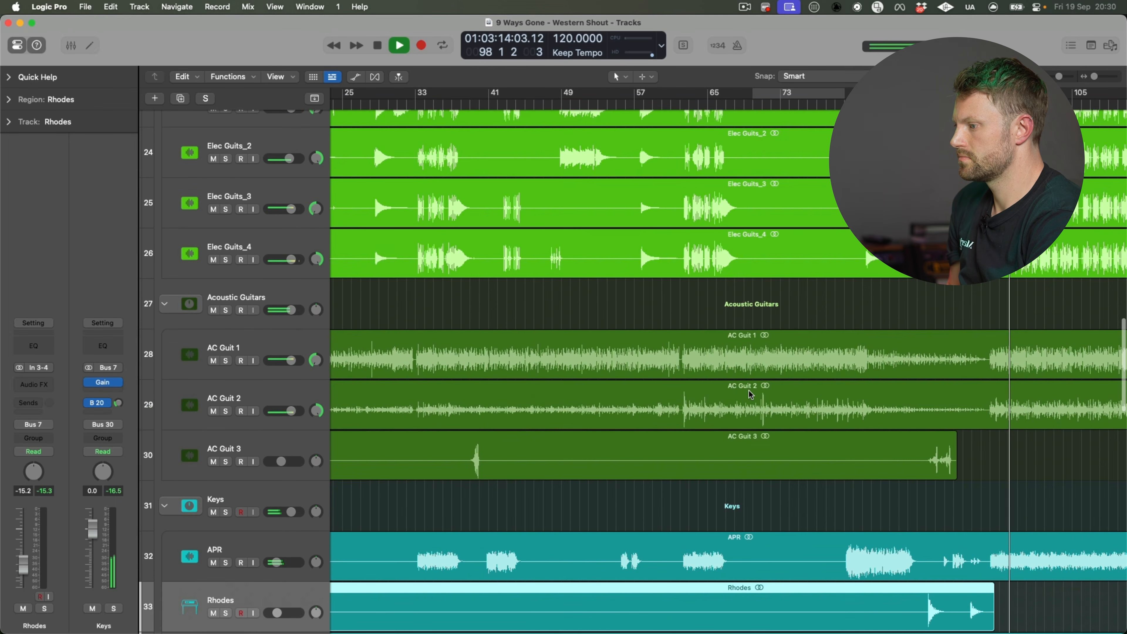
{"action": "scroll", "coordinate": [750, 394], "scroll_direction": "up", "scroll_amount": 13}
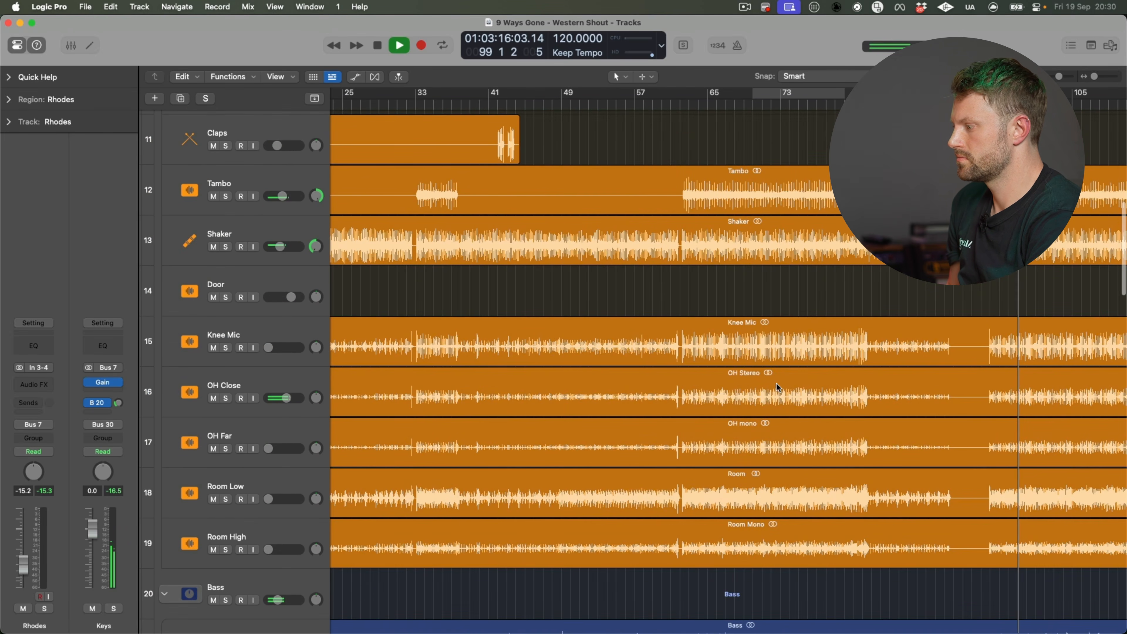
{"action": "scroll", "coordinate": [266, 282], "scroll_direction": "up", "scroll_amount": 10}
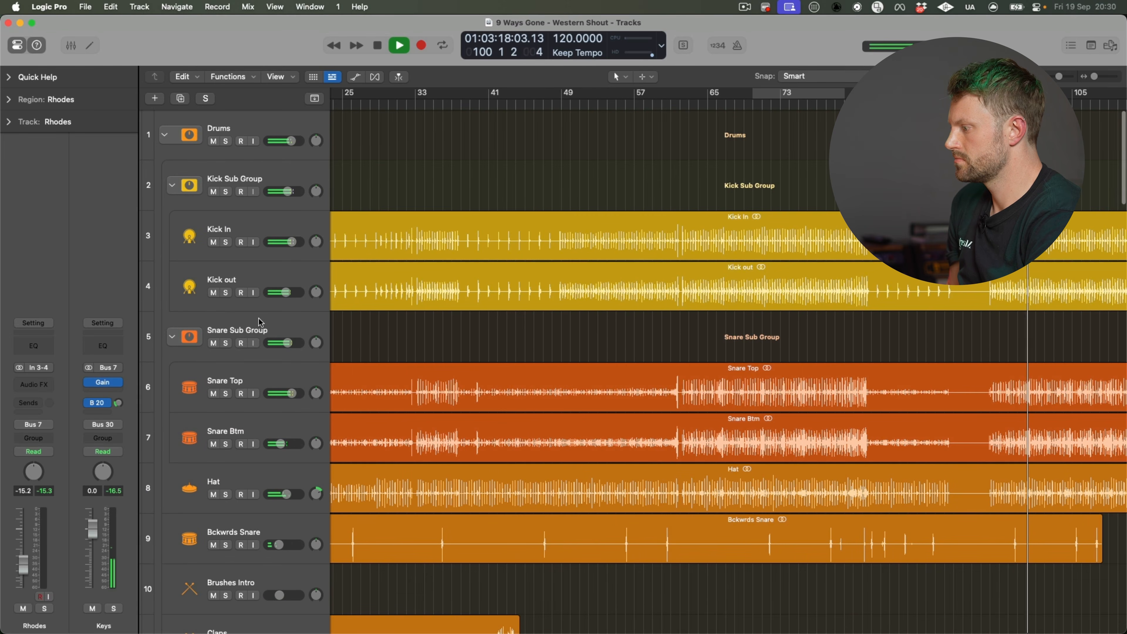
{"action": "left_click", "coordinate": [259, 319]}
{"action": "left_click_drag", "start_coordinate": [289, 343], "coordinate": [289, 343]}
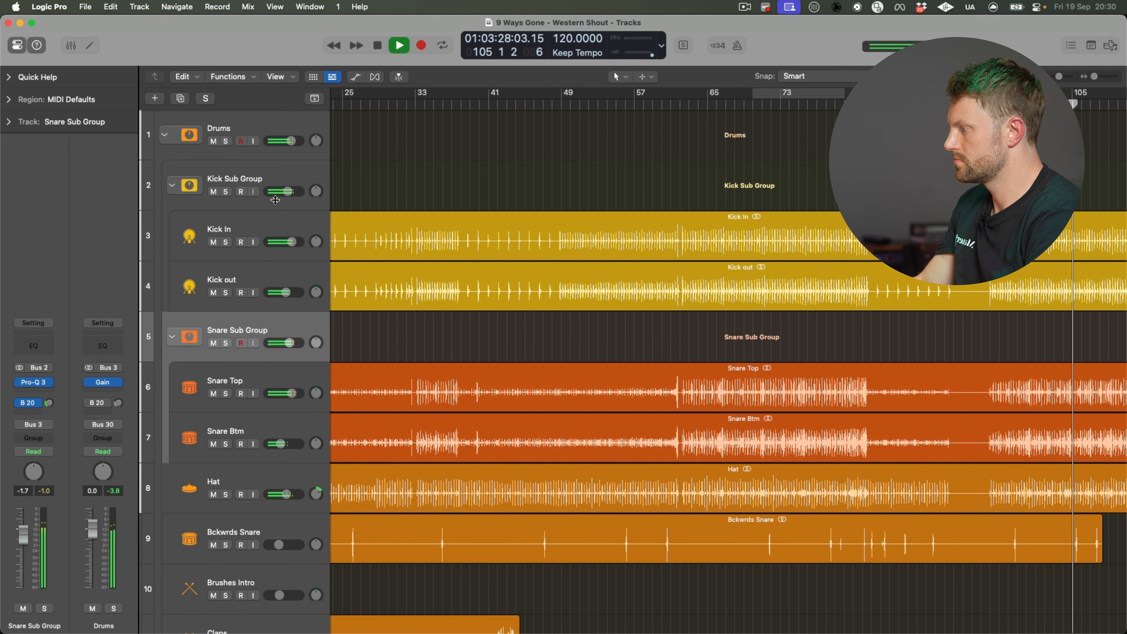
Step: Audition the Kick Sub Group and set its volume to -2.9 dB
{"action": "left_click", "coordinate": [291, 178]}
{"action": "left_click", "coordinate": [214, 191]}
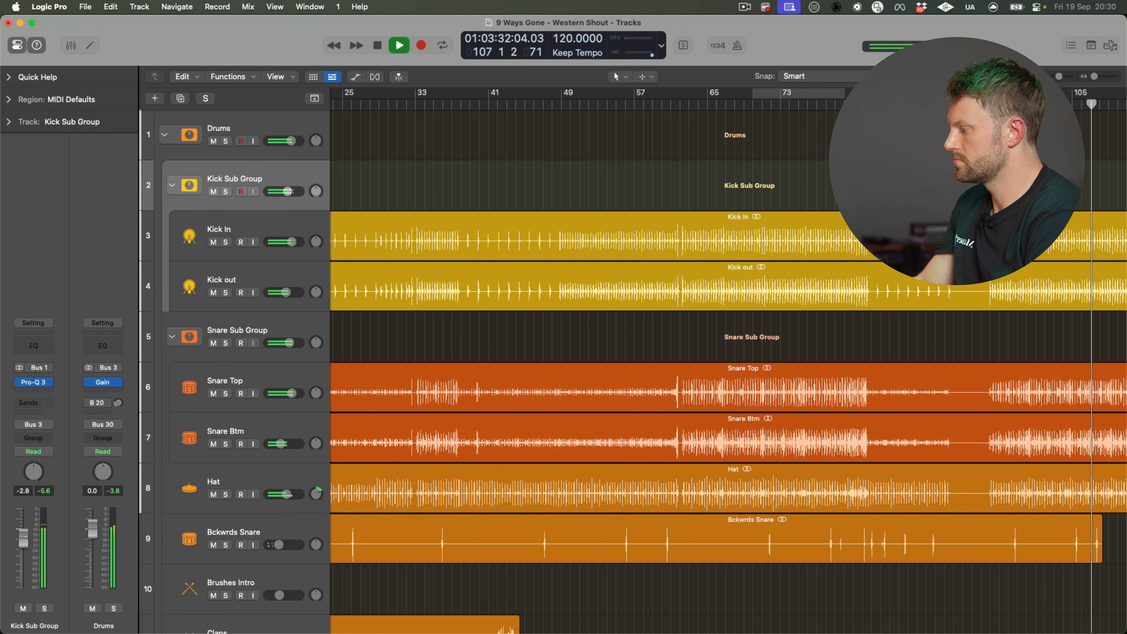
{"action": "left_click_drag", "start_coordinate": [25, 542], "coordinate": [26, 540]}
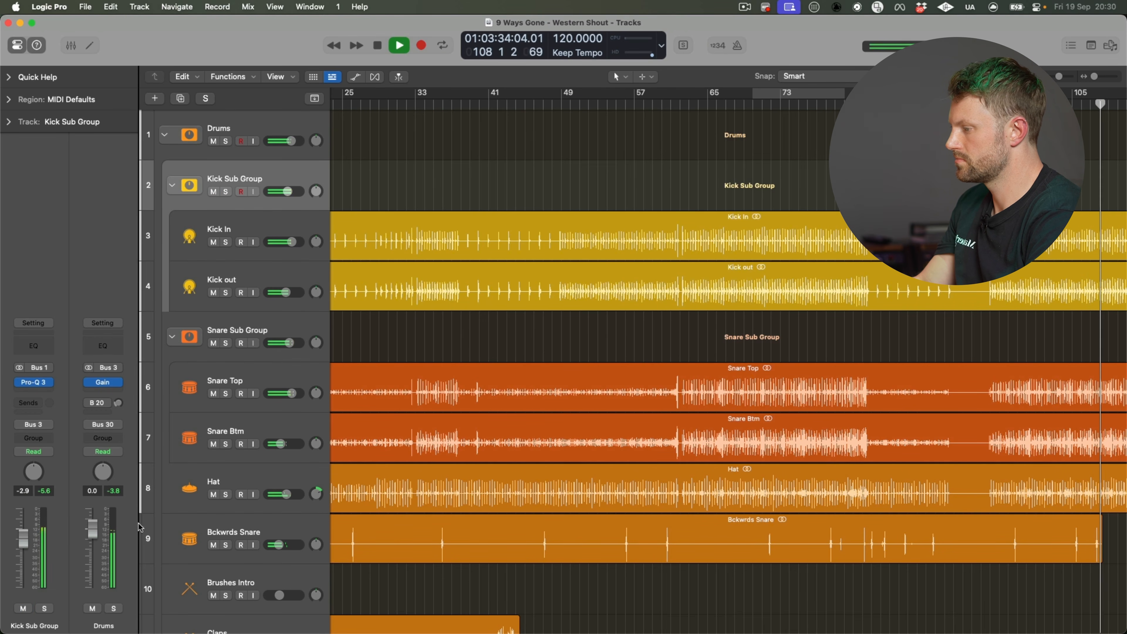
Step: Fit the whole song in view, show the mixer and solo the Acoustic Guitars group
{"action": "key", "text": "z"}
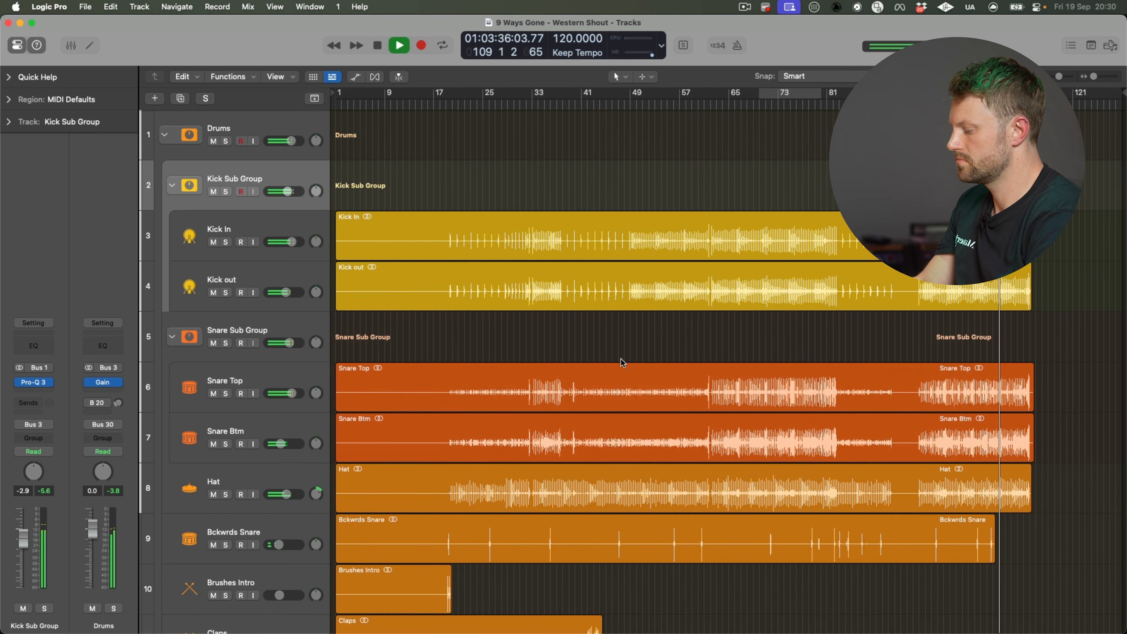
{"action": "key", "text": "x"}
{"action": "scroll", "coordinate": [536, 452], "scroll_direction": "right", "scroll_amount": 10}
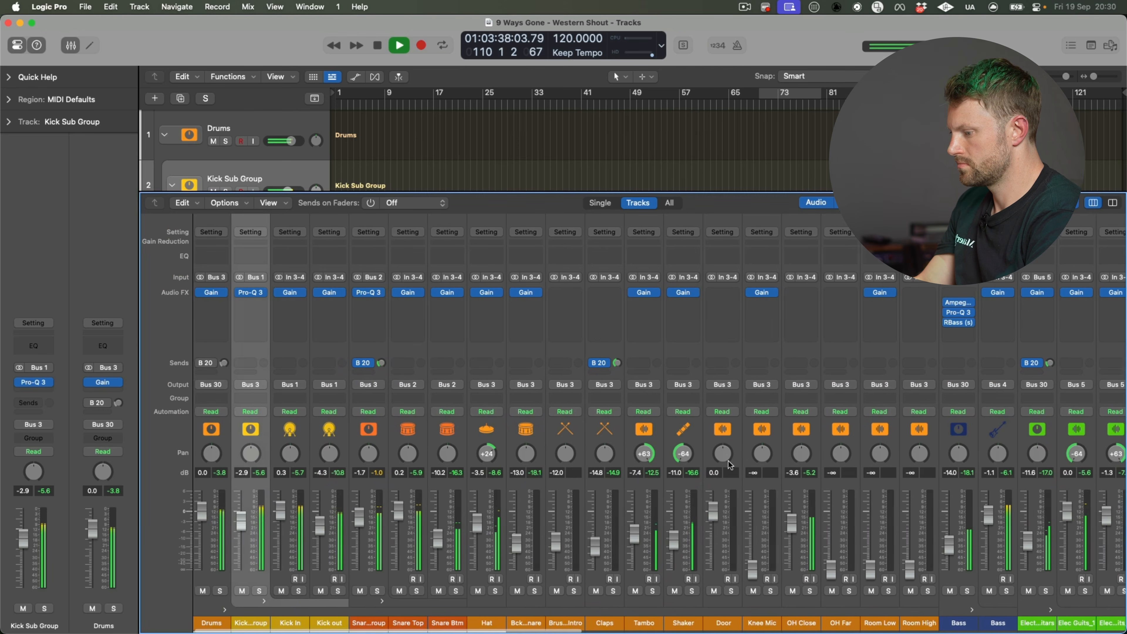
{"action": "left_click", "coordinate": [763, 591]}
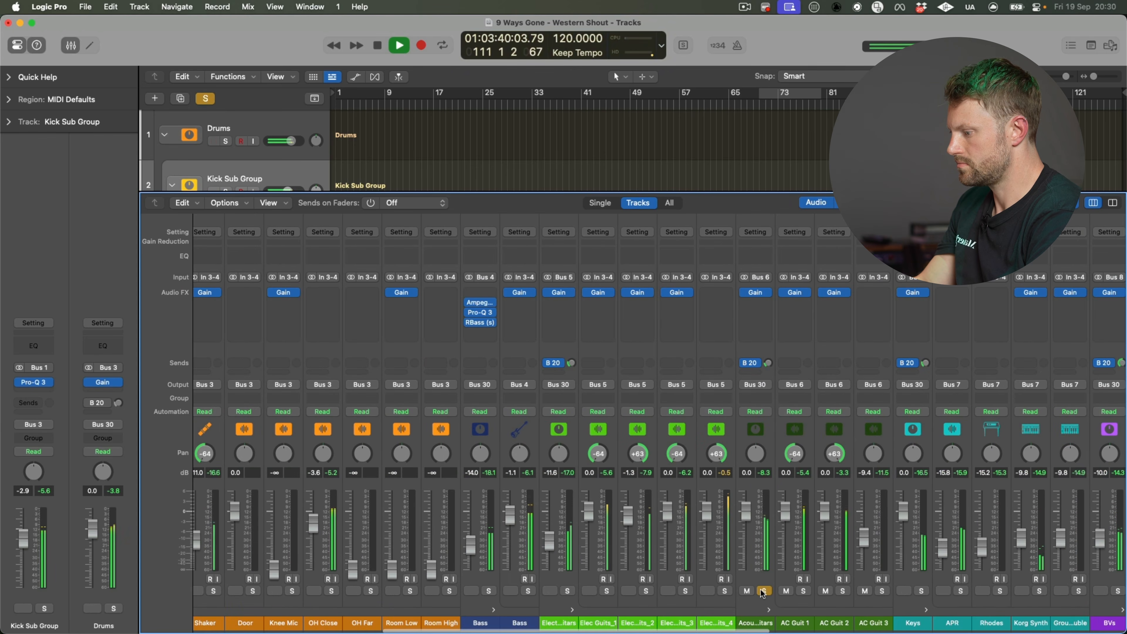
Step: Insert the Open Compressor plug-in on the Acoustic Guitars group, reposition its window and start playback
{"action": "left_click", "coordinate": [762, 311]}
{"action": "left_click", "coordinate": [732, 317]}
{"action": "left_click", "coordinate": [759, 303]}
{"action": "type", "text": "open"}
{"action": "mouse_move", "coordinate": [796, 330]}
{"action": "left_click", "coordinate": [882, 324]}
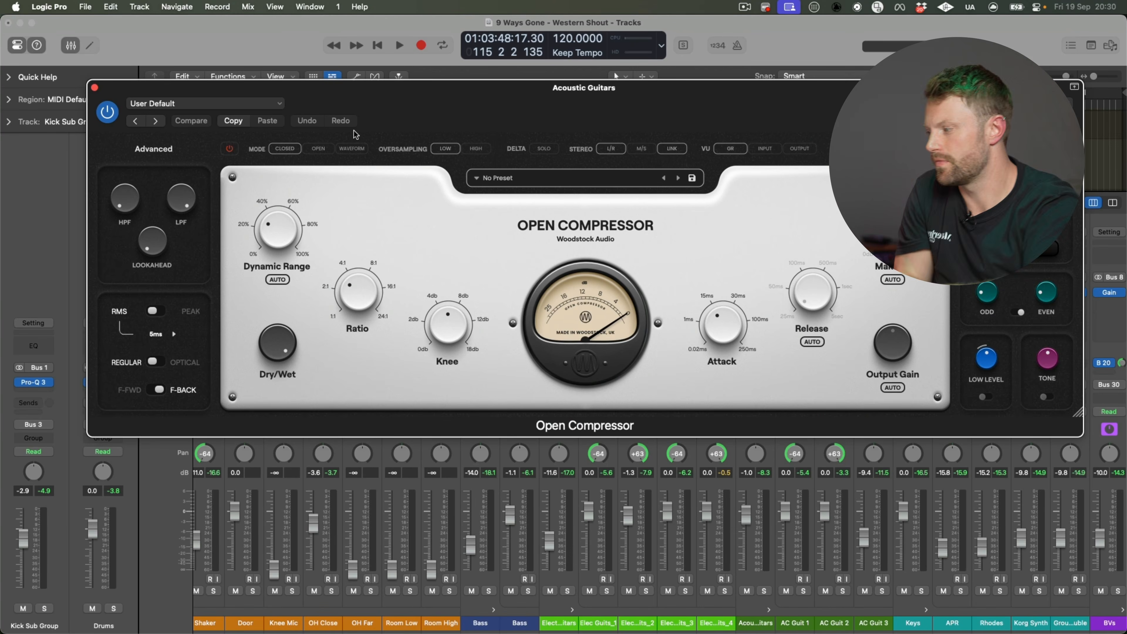
{"action": "mouse_move", "coordinate": [433, 103]}
{"action": "left_mouse_down"}
{"action": "mouse_move", "coordinate": [380, 189]}
{"action": "mouse_move", "coordinate": [438, 116]}
{"action": "left_mouse_up"}
{"action": "key", "text": "space"}
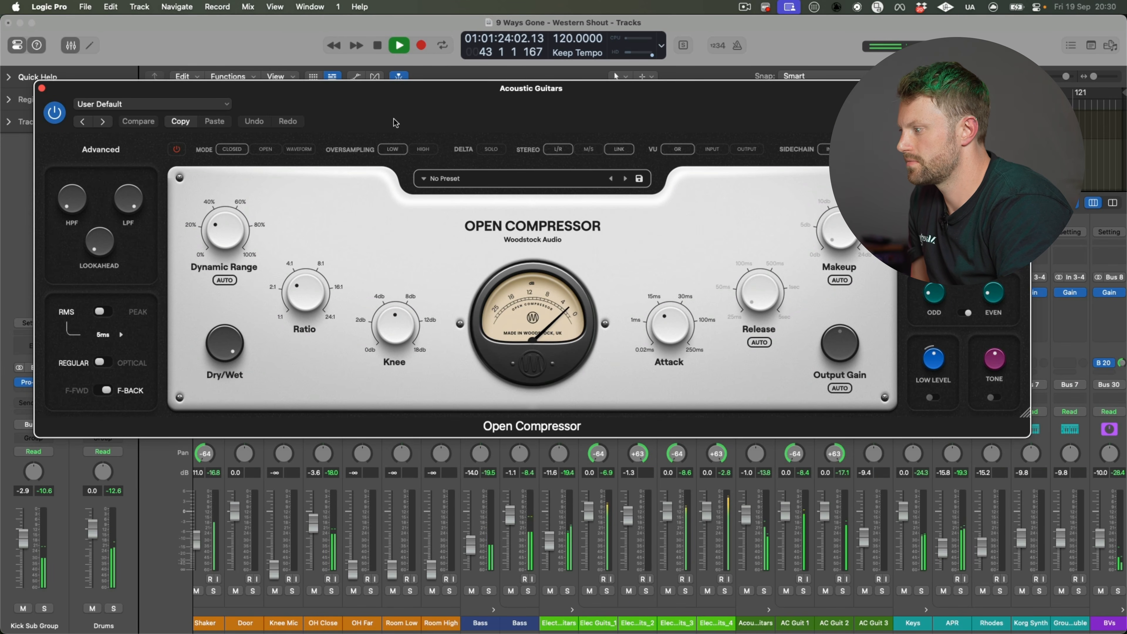
Step: Toggle the Open Compressor's processing on the Acoustic Guitars group, stop playback and close its window
{"action": "left_click", "coordinate": [176, 149]}
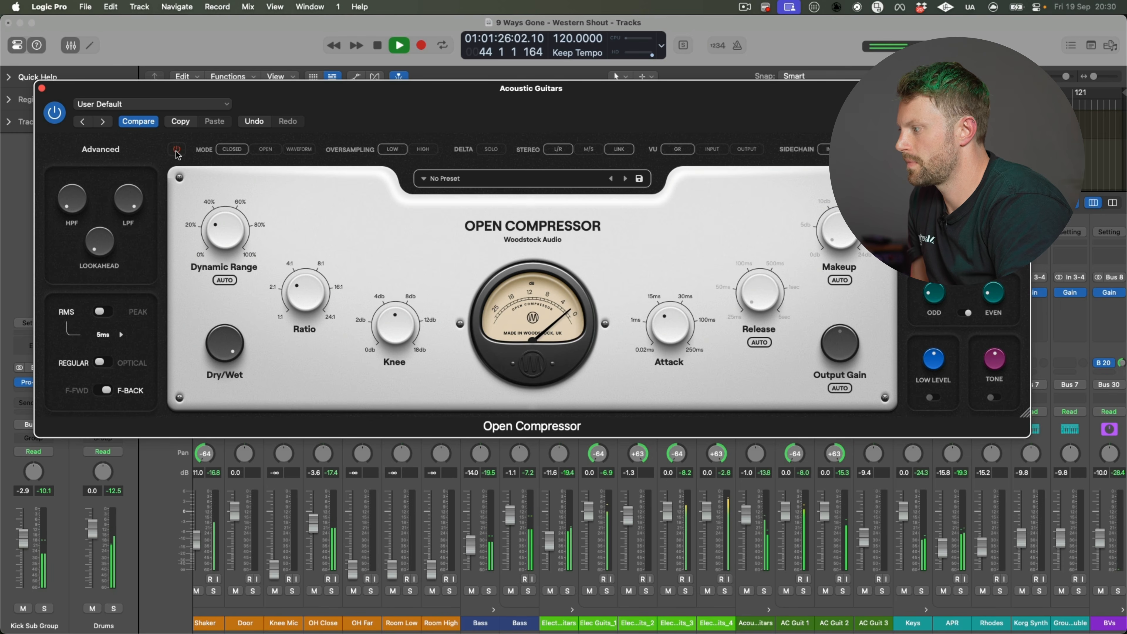
{"action": "key", "text": "space"}
{"action": "key", "text": "super+w"}
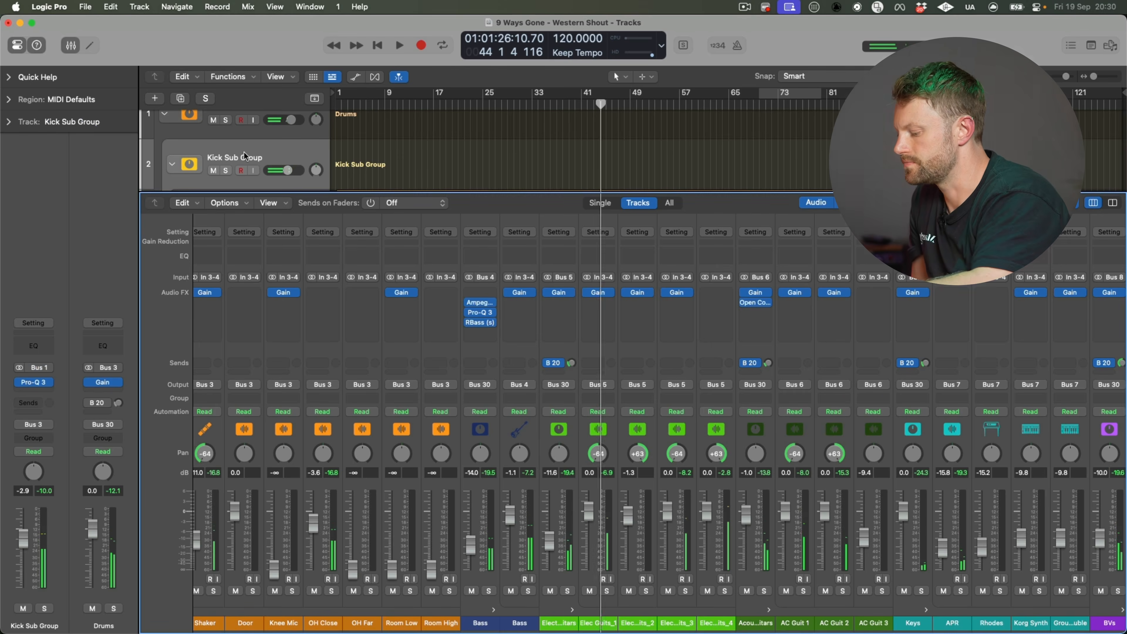
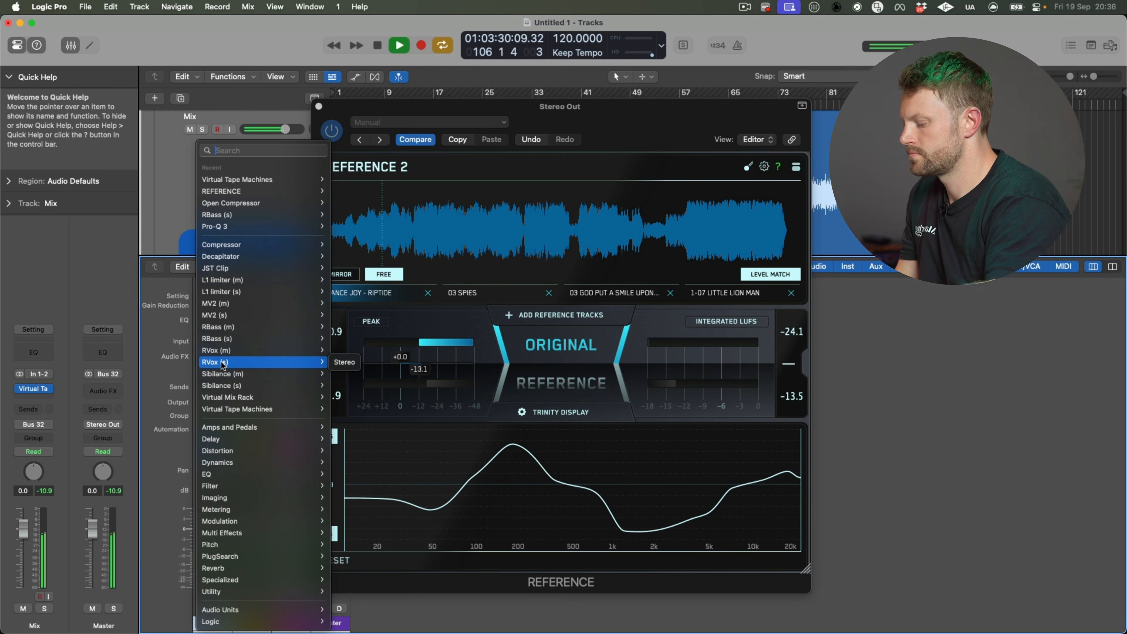
{"action": "type", "text": "massive"}
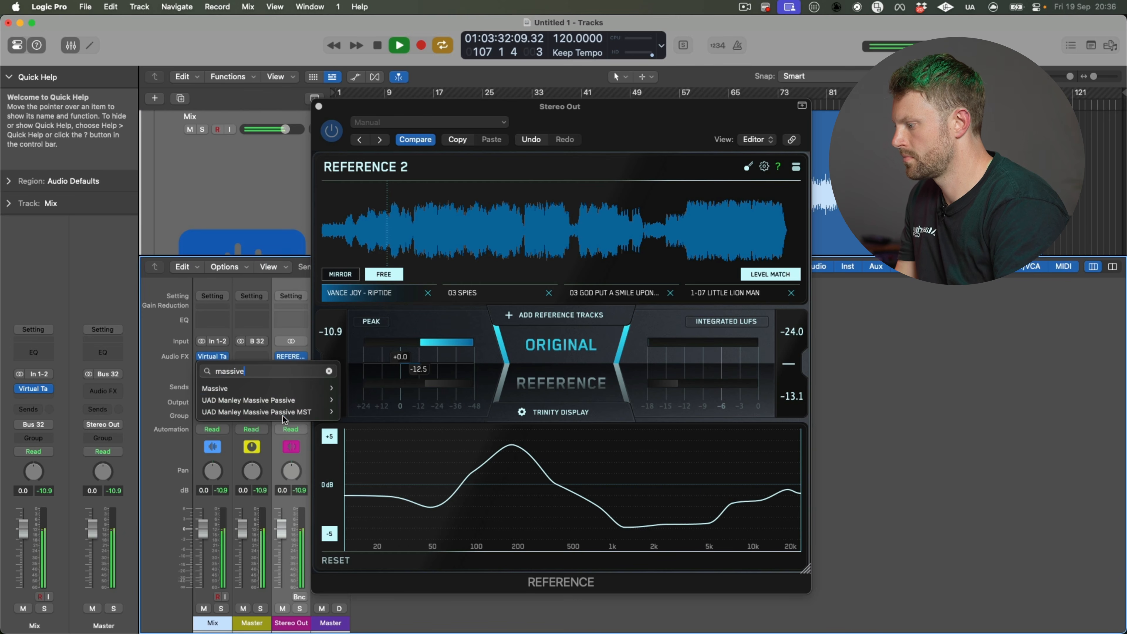
{"action": "mouse_move", "coordinate": [296, 392]}
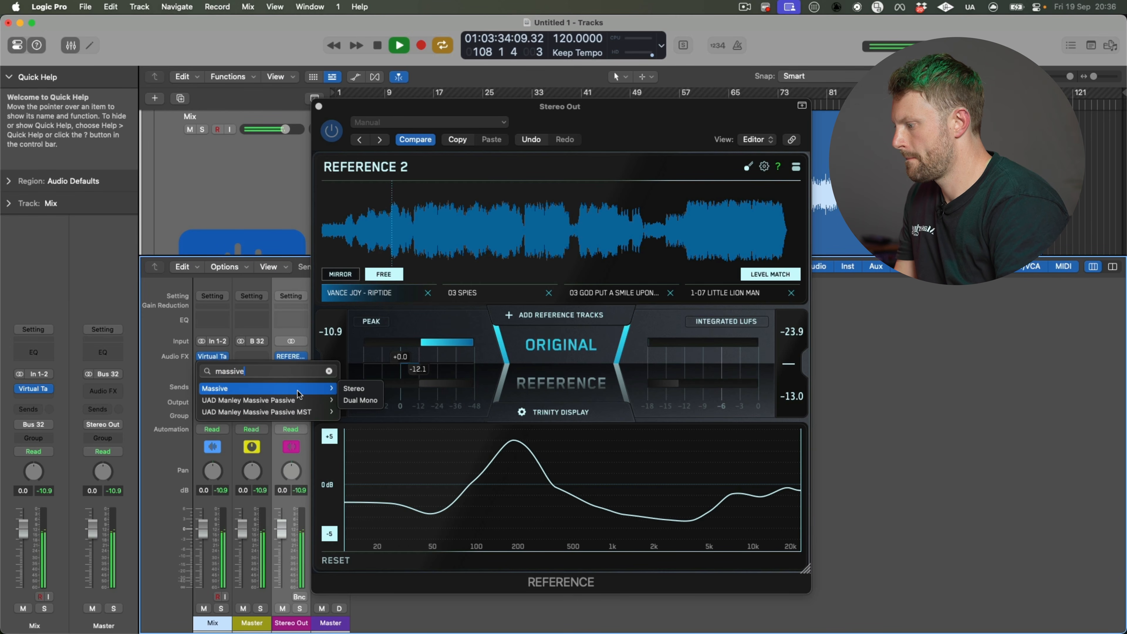
{"action": "key", "text": "BackSpace"}
{"action": "key", "text": "BackSpace"}
{"action": "key", "text": "BackSpace"}
{"action": "key", "text": "BackSpace"}
{"action": "key", "text": "BackSpace"}
{"action": "key", "text": "BackSpace"}
{"action": "key", "text": "BackSpace"}
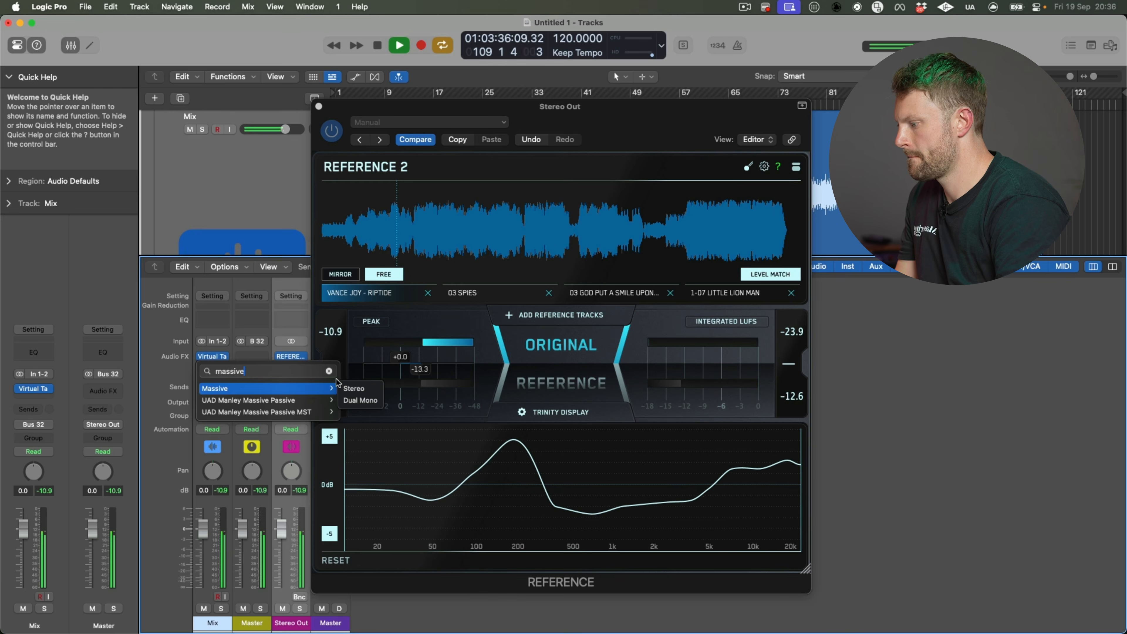
Step: Insert the Pulsar Massive EQ after the tape plug-in on the Mix track, close the Reference window and enlarge Massive's window
{"action": "mouse_move", "coordinate": [257, 610]}
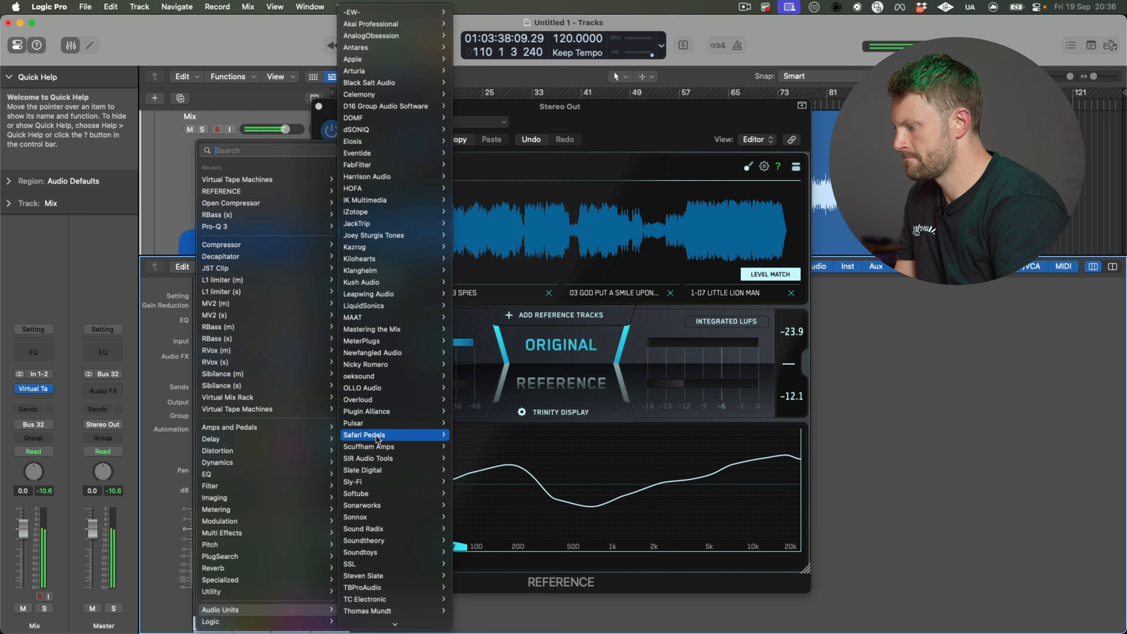
{"action": "left_click", "coordinate": [519, 447]}
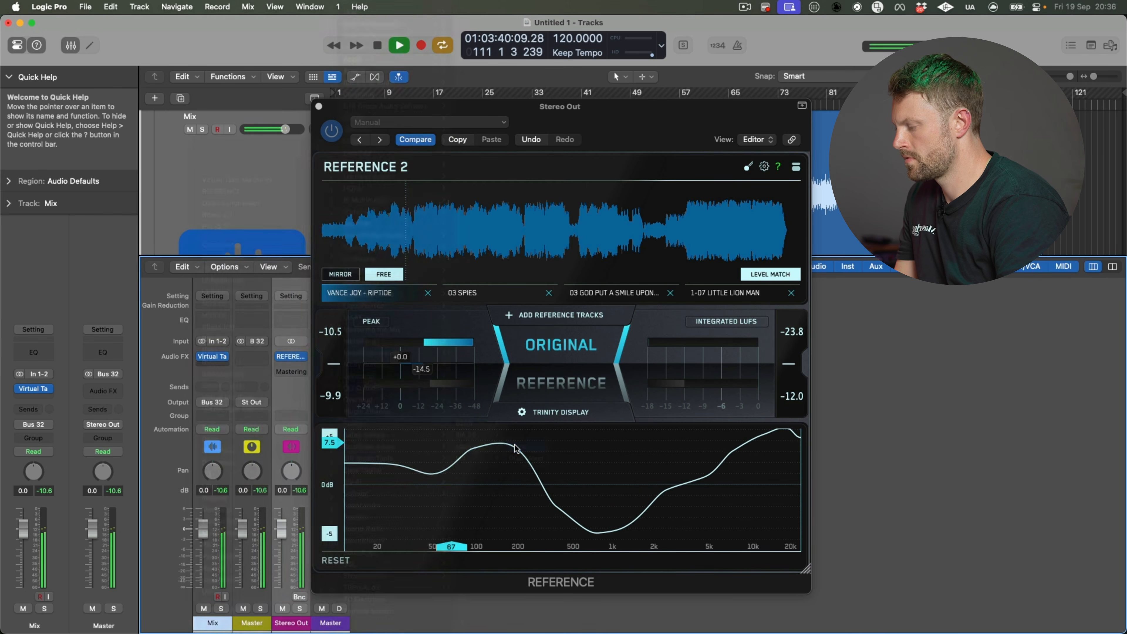
{"action": "left_click_drag", "start_coordinate": [618, 177], "coordinate": [475, 139]}
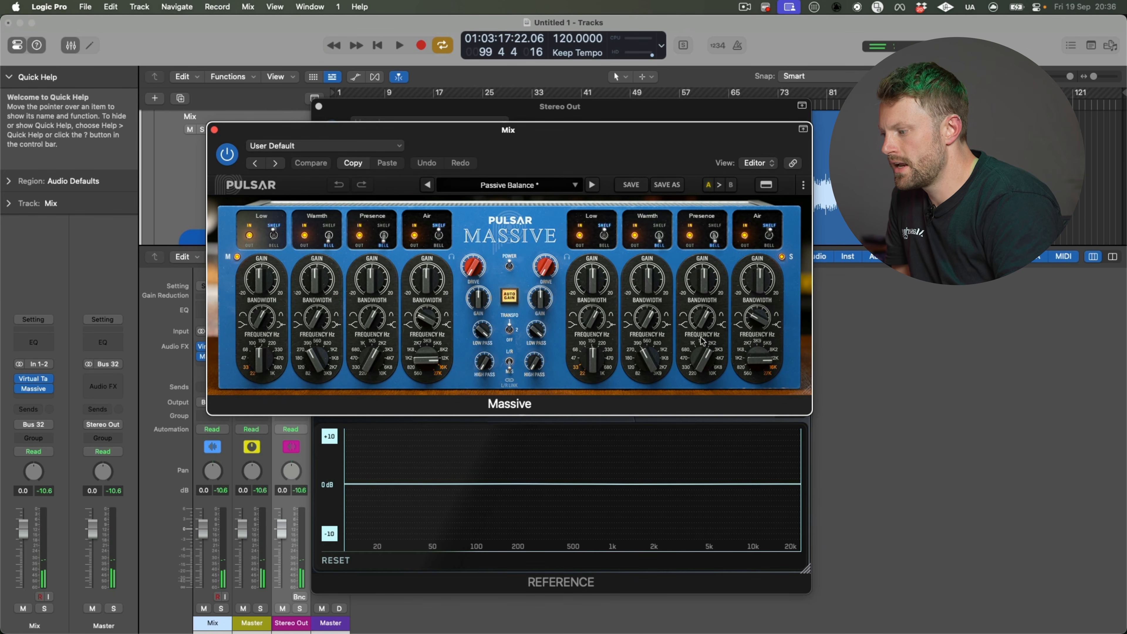
{"action": "left_click", "coordinate": [621, 107]}
{"action": "key", "text": "cmd+w"}
{"action": "left_click_drag", "start_coordinate": [807, 390], "coordinate": [1012, 493]}
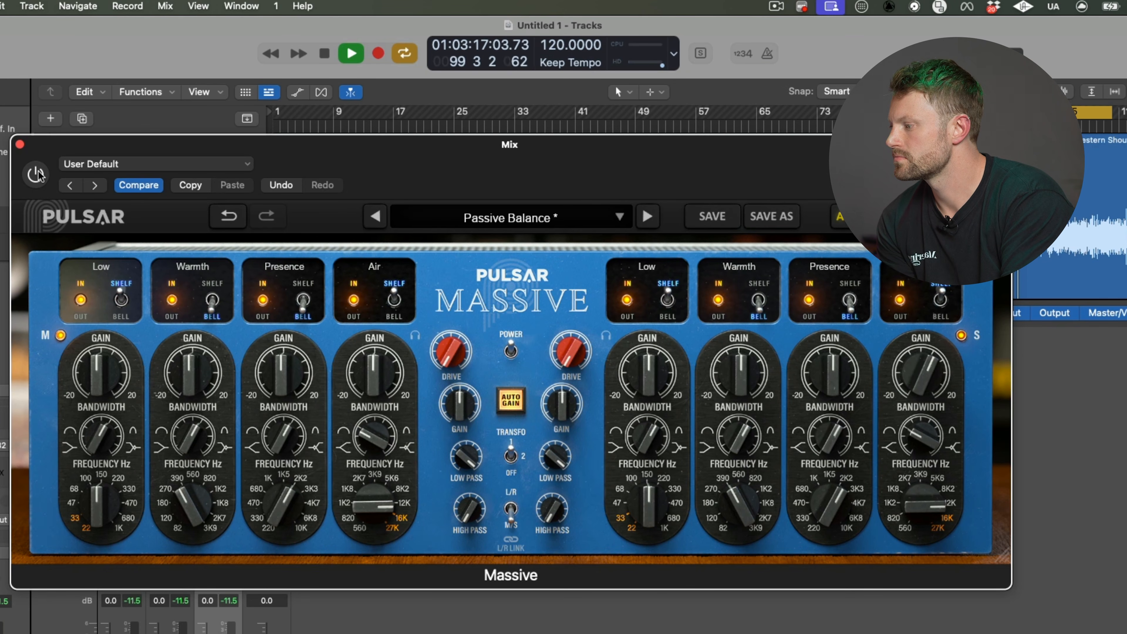
Step: Compare the mix with Massive bypassed and engaged, and slightly lower the Air band gain on the side channel
{"action": "left_click", "coordinate": [36, 174]}
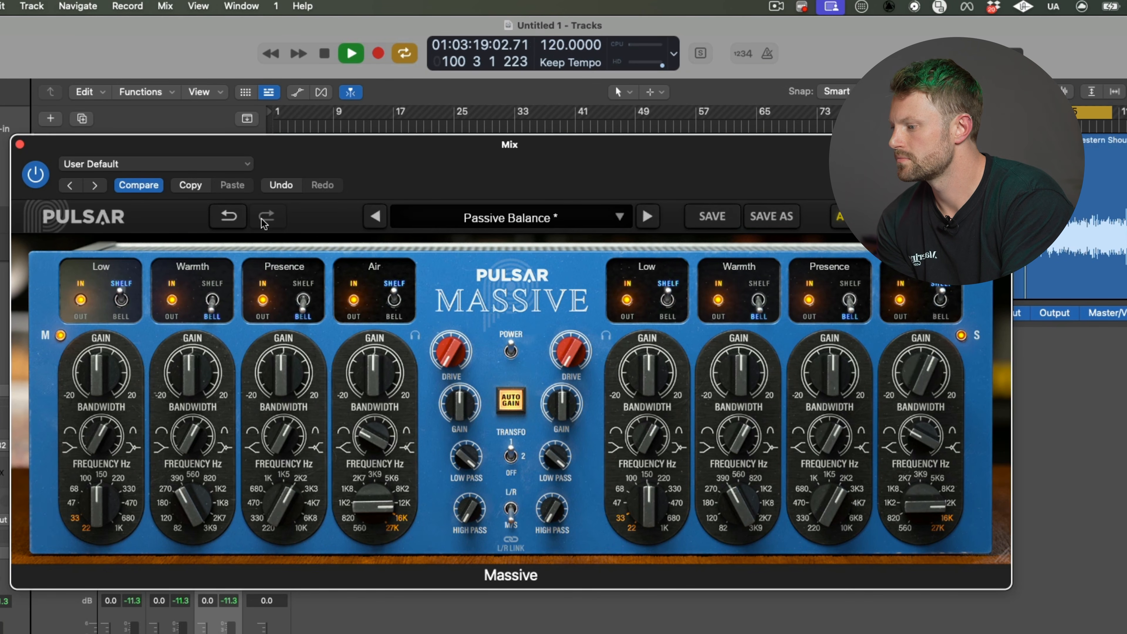
{"action": "left_click", "coordinate": [39, 175]}
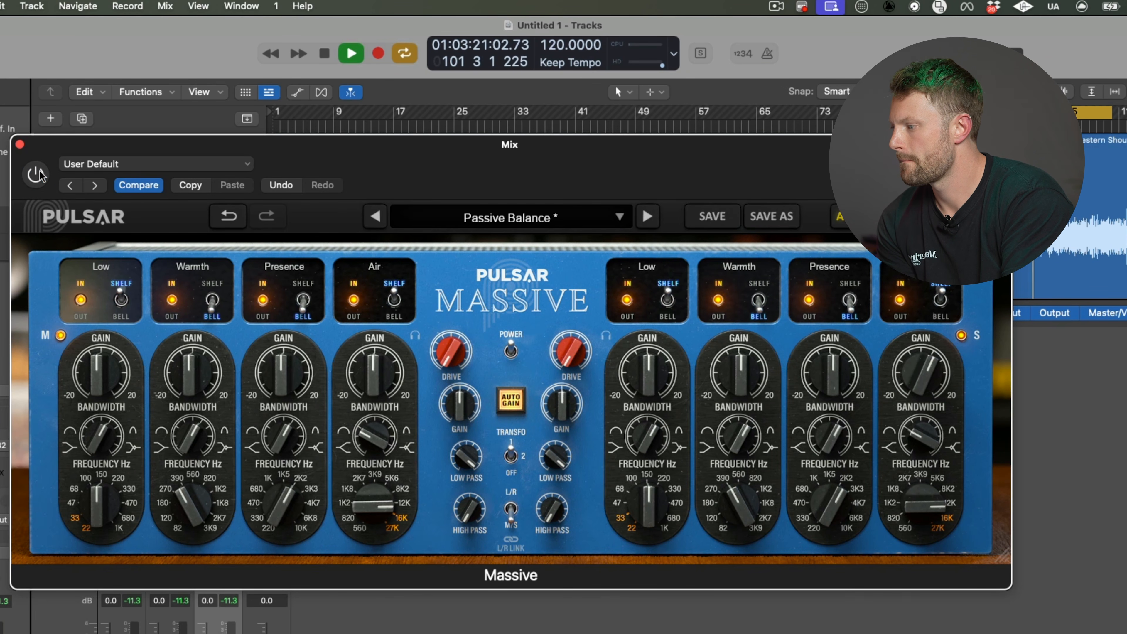
{"action": "left_click", "coordinate": [39, 175]}
{"action": "left_click_drag", "start_coordinate": [929, 397], "coordinate": [929, 407]}
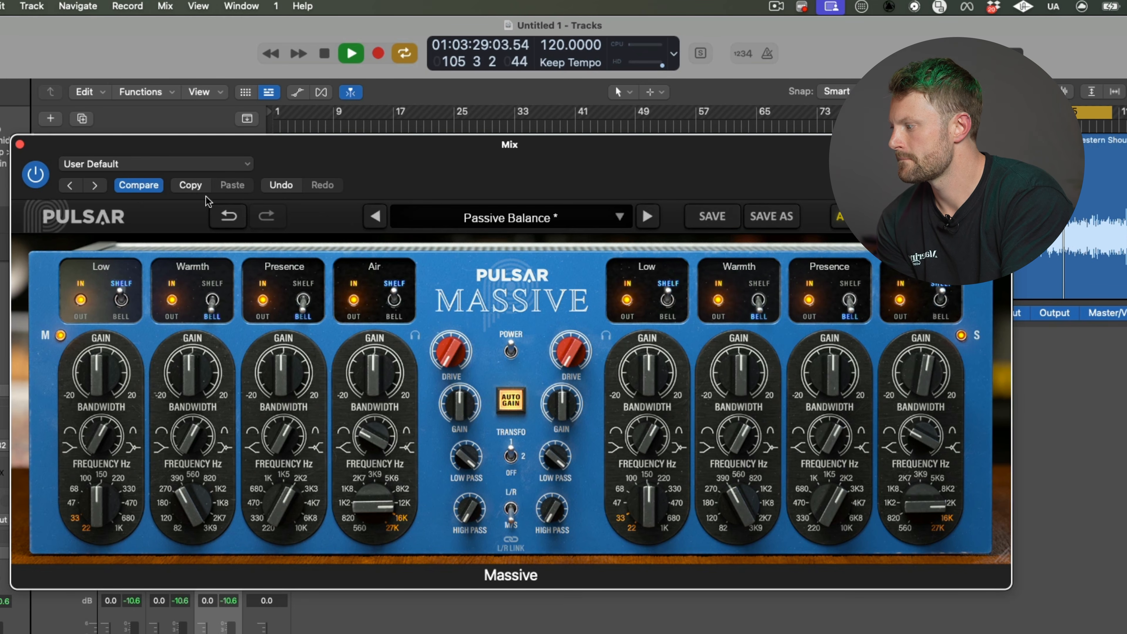
Step: Audition Massive with its transformer switched off, and compare the mix with the EQ bypassed and engaged
{"action": "left_click", "coordinate": [39, 177]}
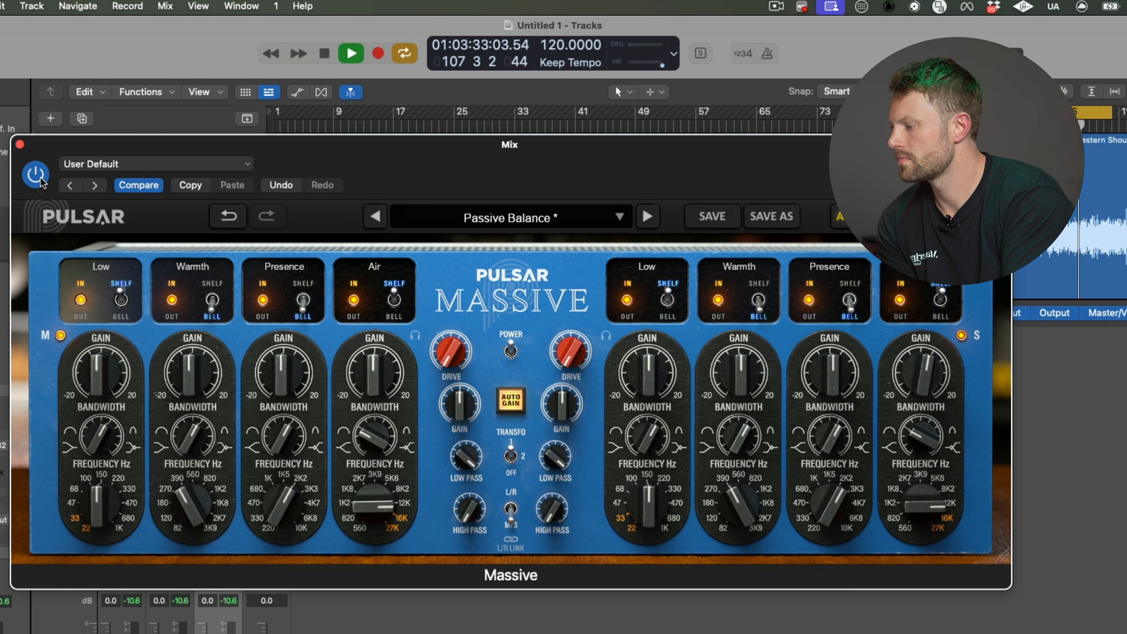
{"action": "left_click", "coordinate": [511, 458]}
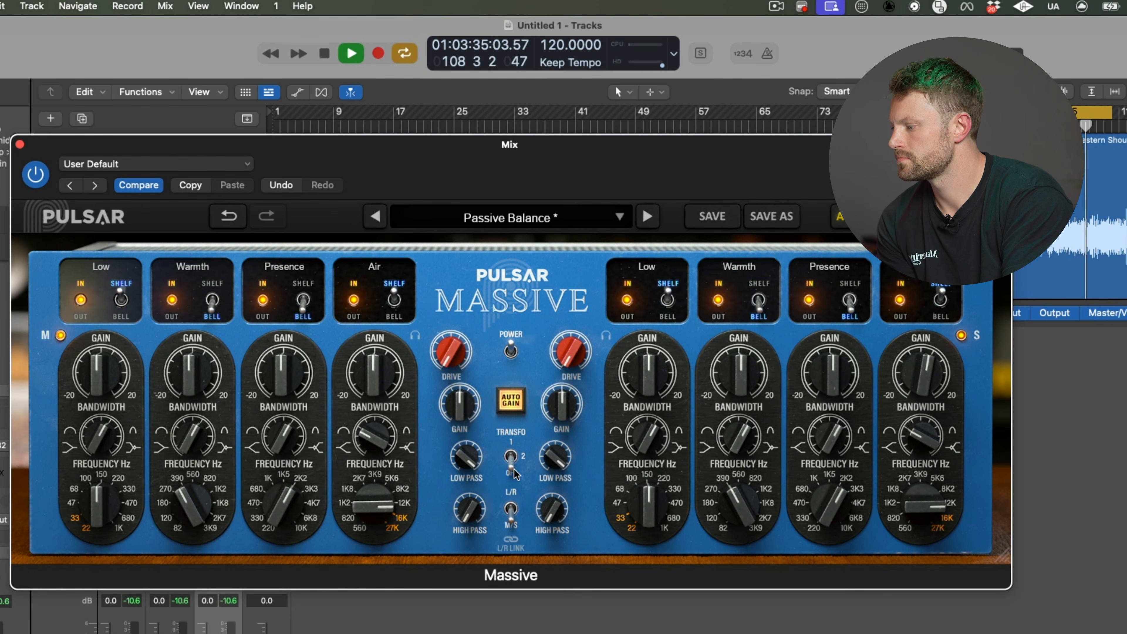
{"action": "left_click", "coordinate": [38, 181]}
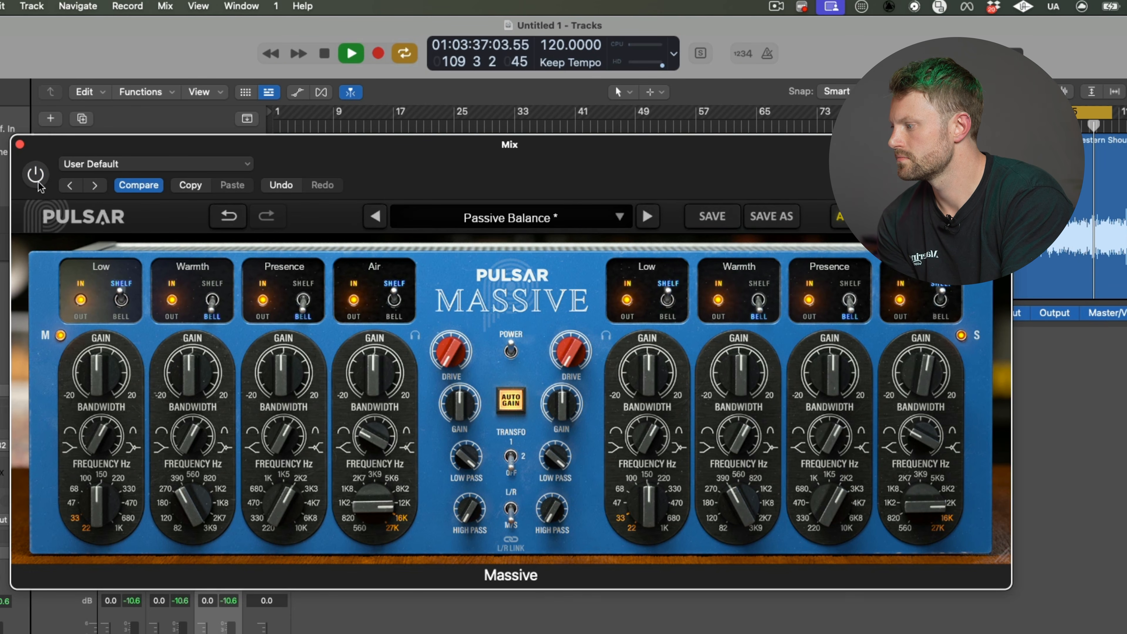
{"action": "left_click", "coordinate": [37, 180]}
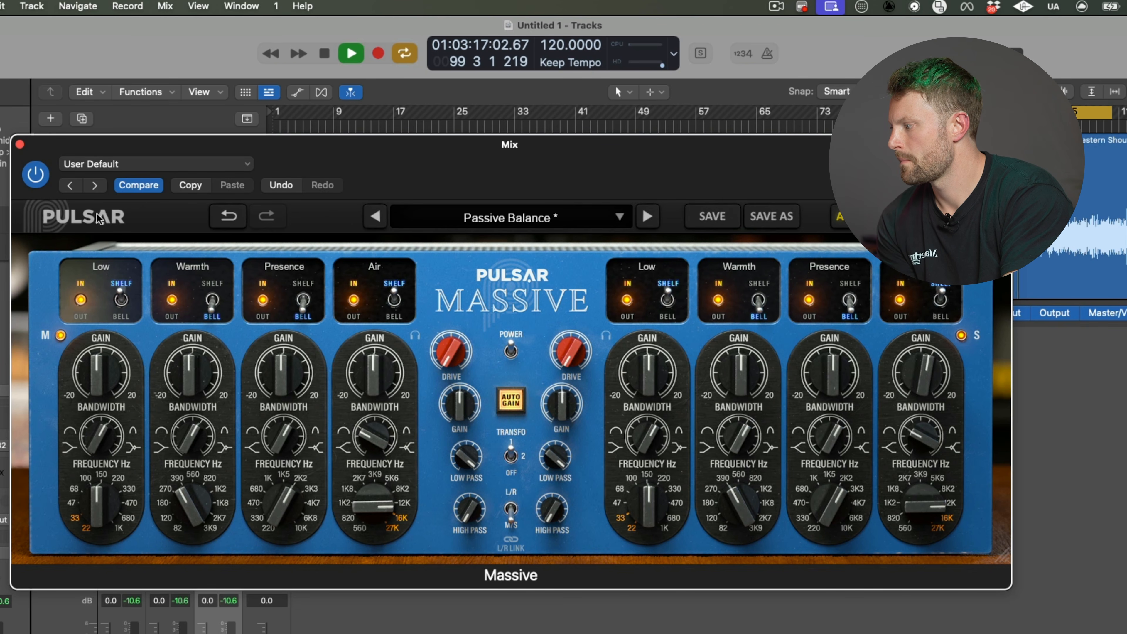
{"action": "left_click", "coordinate": [37, 174]}
{"action": "left_click", "coordinate": [36, 174]}
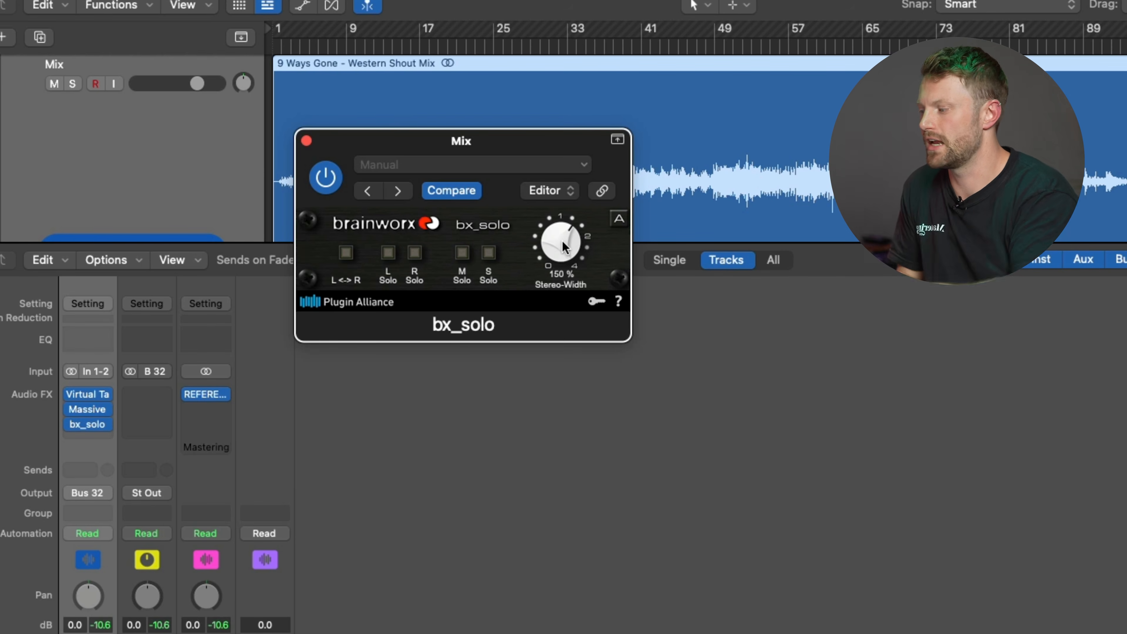
Step: Try bx_solo at 150% stereo width on the Mix track, compare it bypassed and engaged, and close its window
{"action": "left_click_drag", "start_coordinate": [562, 239], "coordinate": [562, 263]}
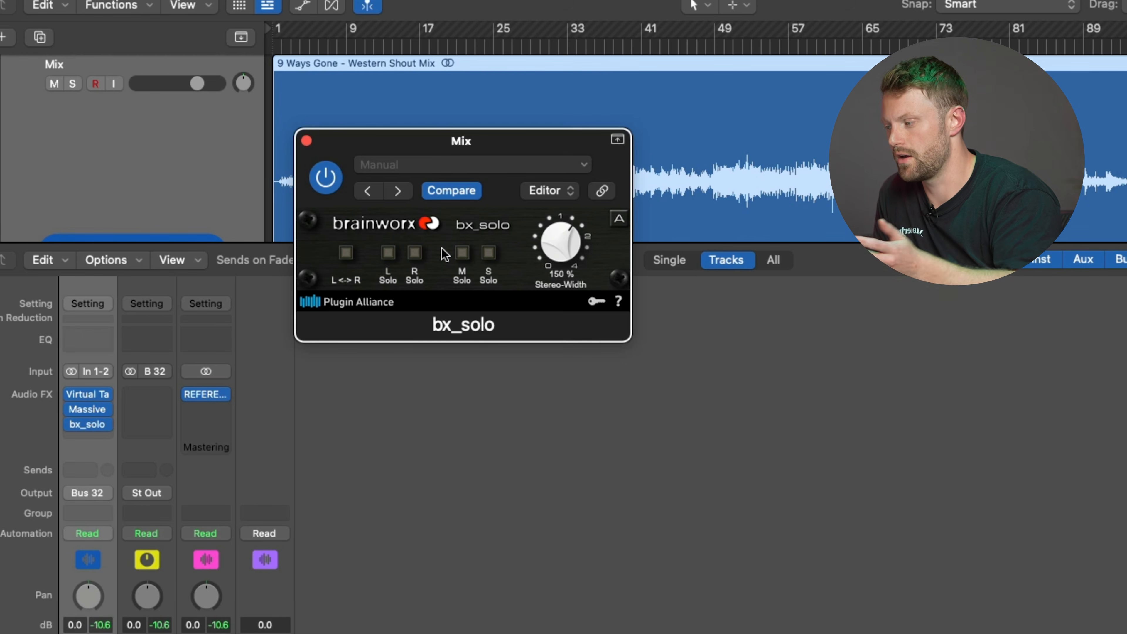
{"action": "left_click", "coordinate": [335, 181]}
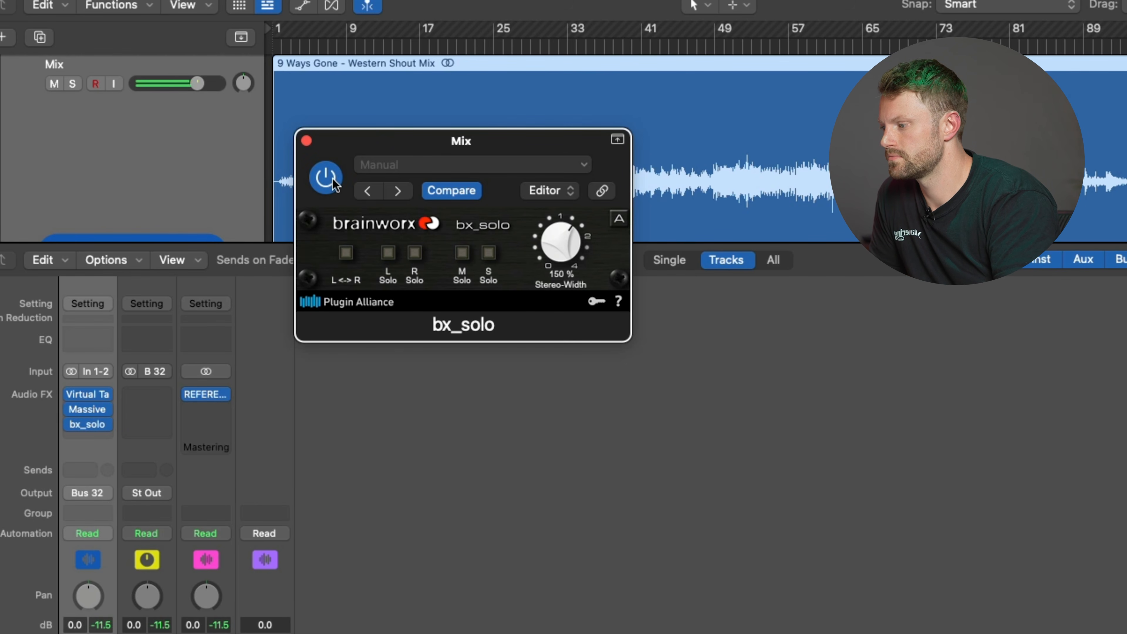
{"action": "left_click", "coordinate": [335, 183]}
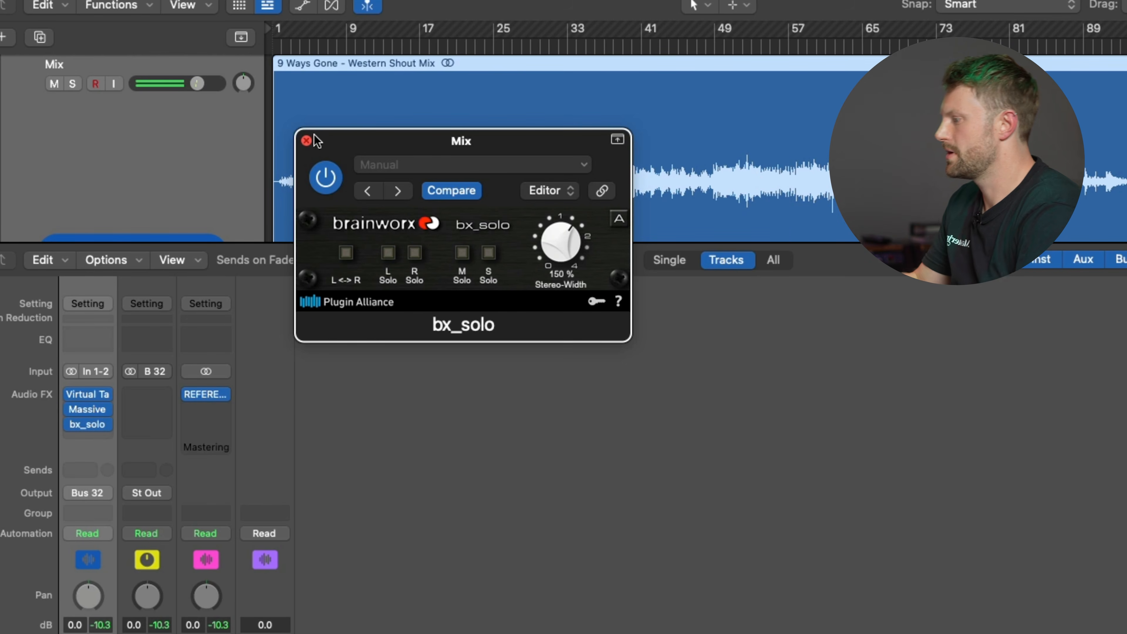
{"action": "left_click", "coordinate": [306, 141]}
Step: Replace bx_solo on the Mix track with Pro-Q 3, shift its mid/side output pan toward the sides and start playback
{"action": "left_click", "coordinate": [103, 425]}
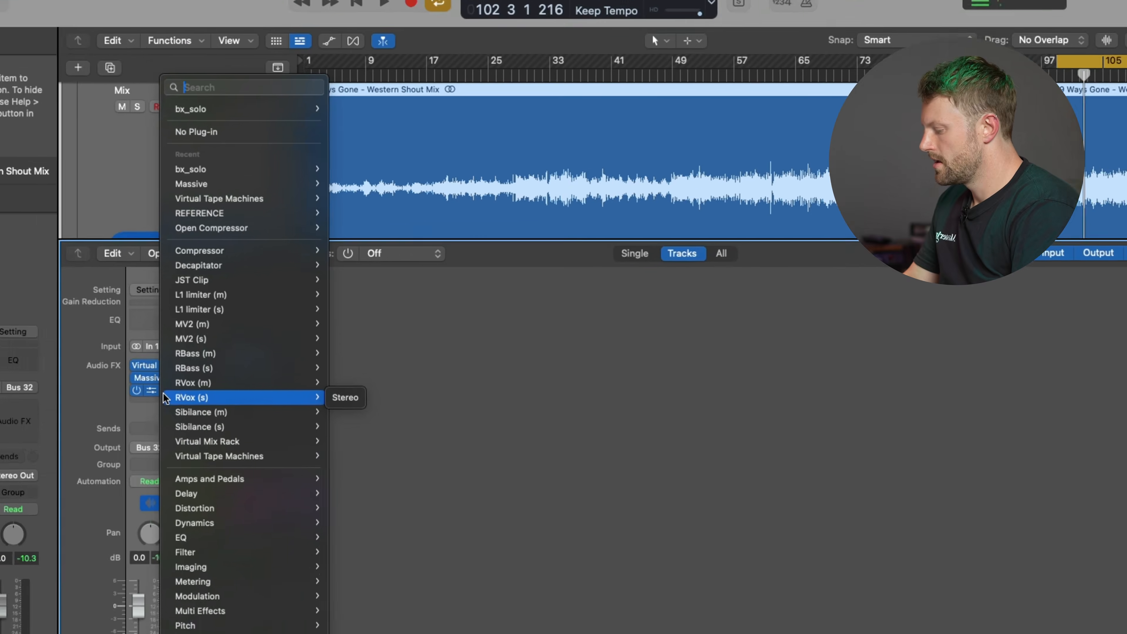
{"action": "type", "text": "fab"}
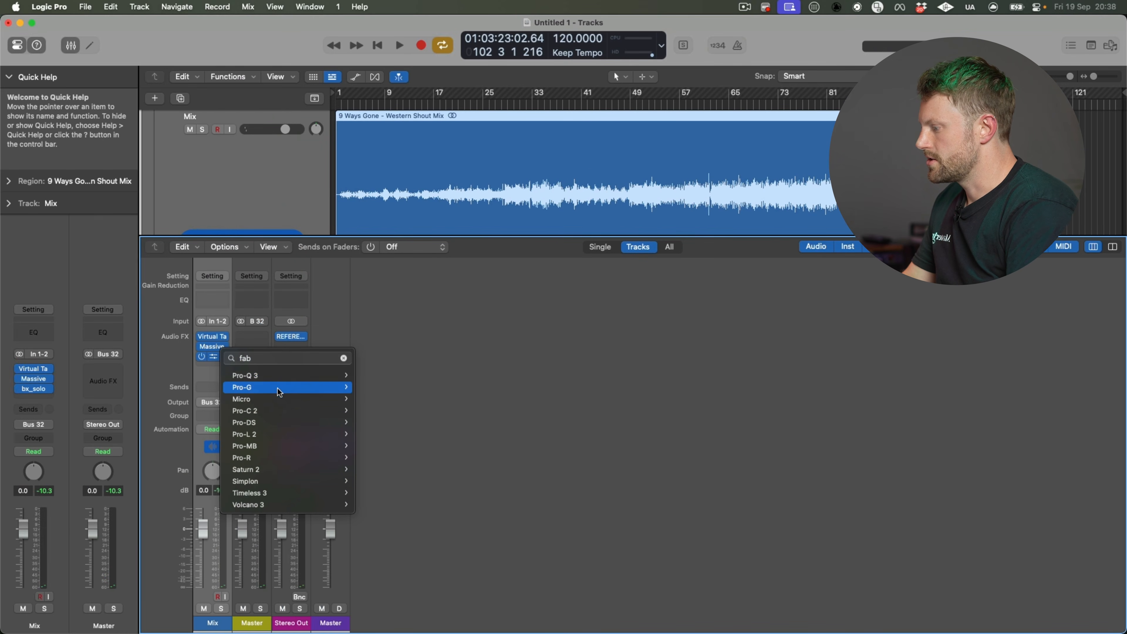
{"action": "mouse_move", "coordinate": [286, 378]}
{"action": "left_click", "coordinate": [367, 371]}
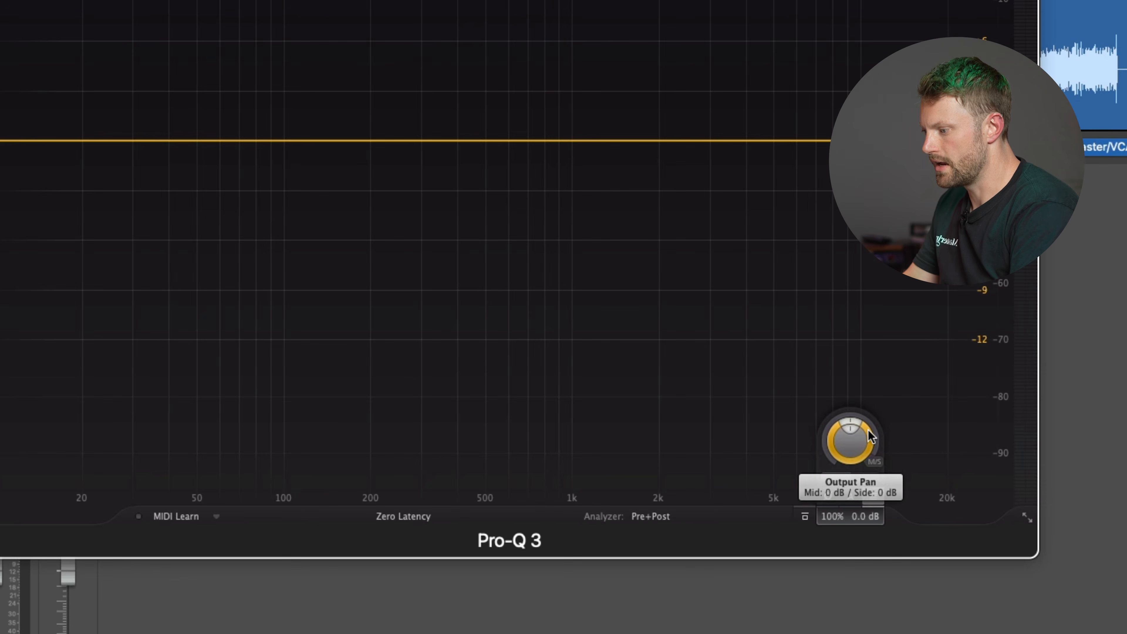
{"action": "left_click_drag", "start_coordinate": [870, 432], "coordinate": [869, 407]}
{"action": "key", "text": "space"}
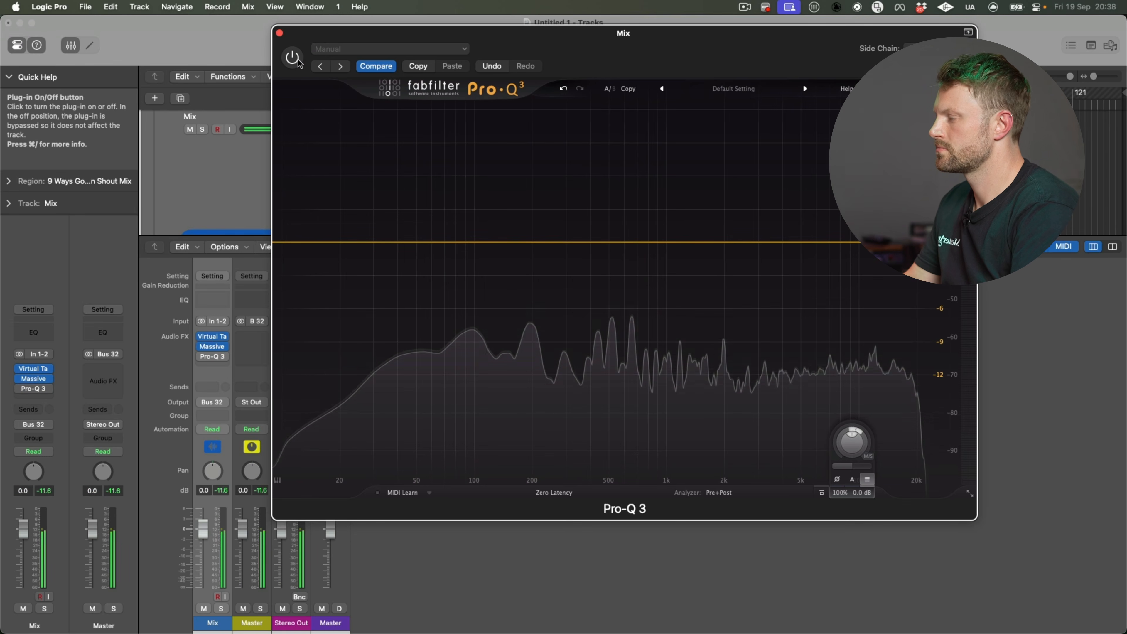
Step: Compare the mix with Pro-Q 3 bypassed and engaged during playback
{"action": "left_click", "coordinate": [299, 62]}
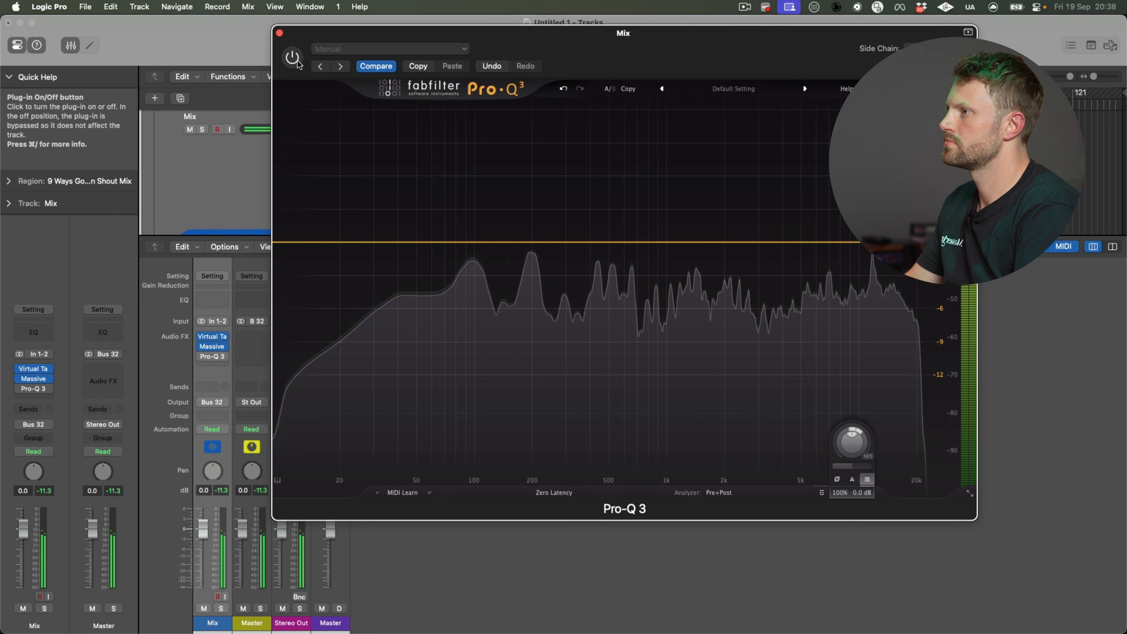
{"action": "left_click", "coordinate": [299, 62]}
{"action": "left_click", "coordinate": [299, 62]}
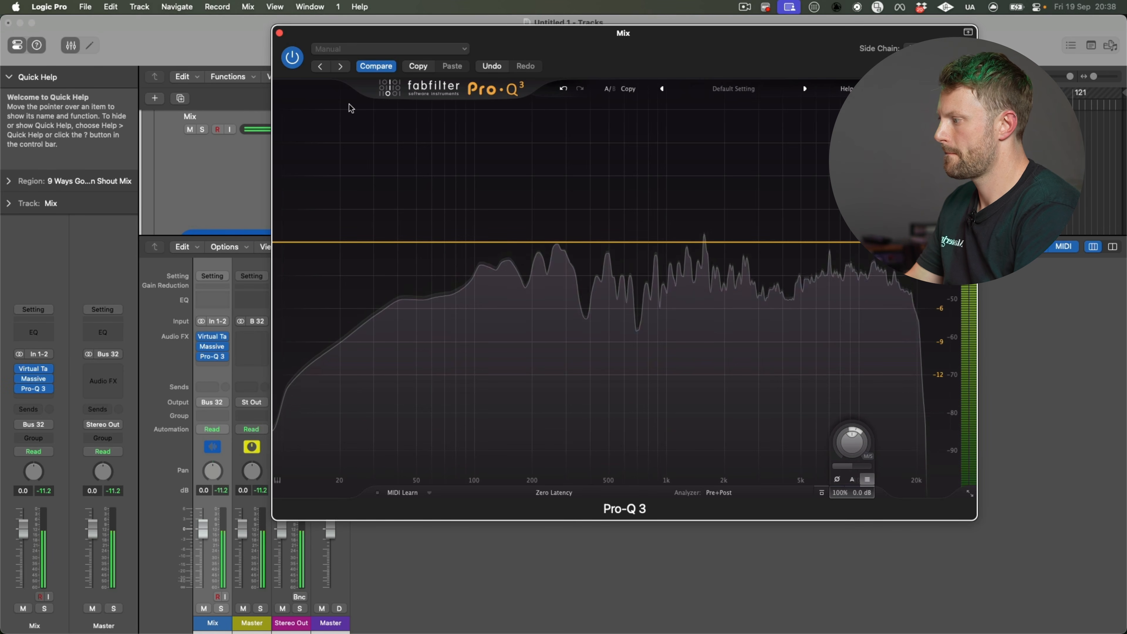
{"action": "left_click", "coordinate": [293, 56]}
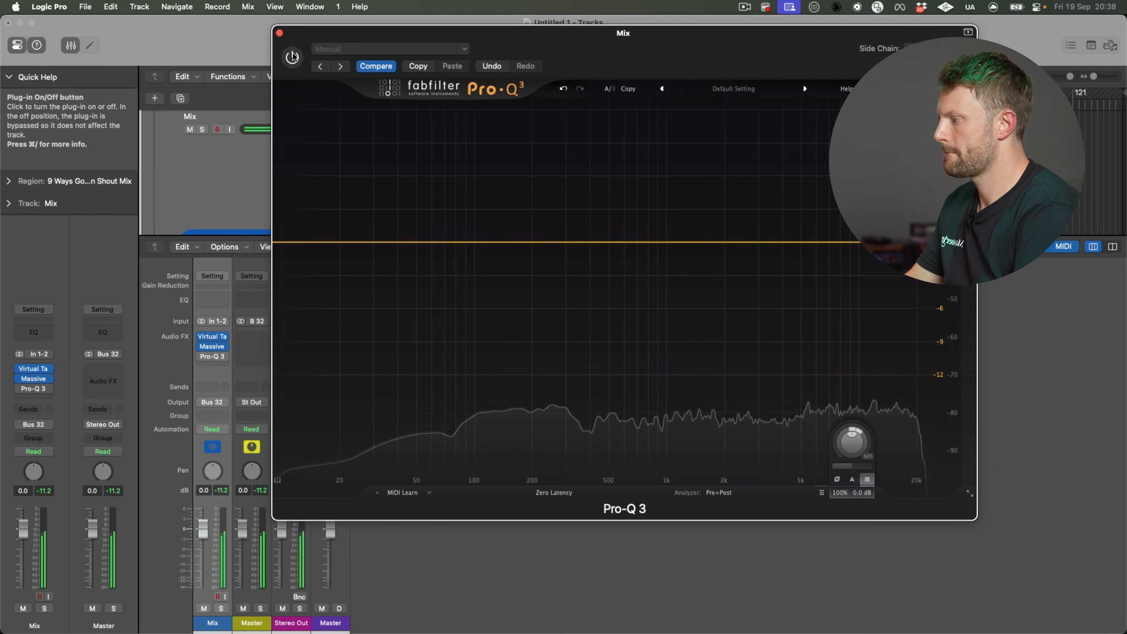
{"action": "left_click", "coordinate": [292, 57]}
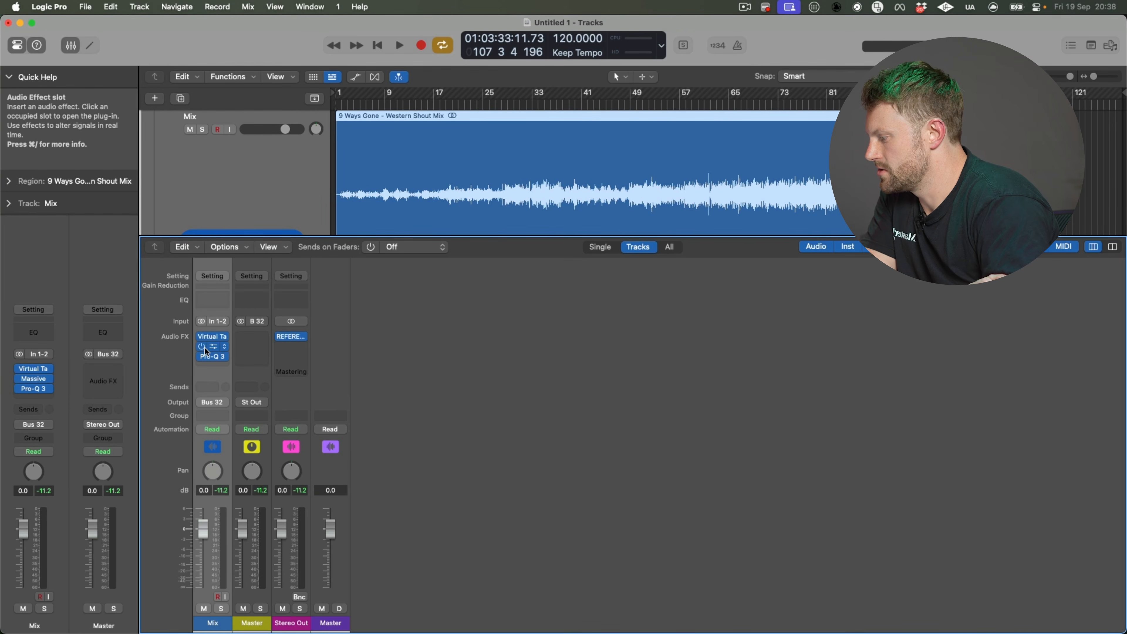
Step: Bypass all three Mix track plug-ins, play the loop, re-enable them to compare, and stop playback
{"action": "left_click", "coordinate": [201, 349]}
{"action": "key", "text": "space"}
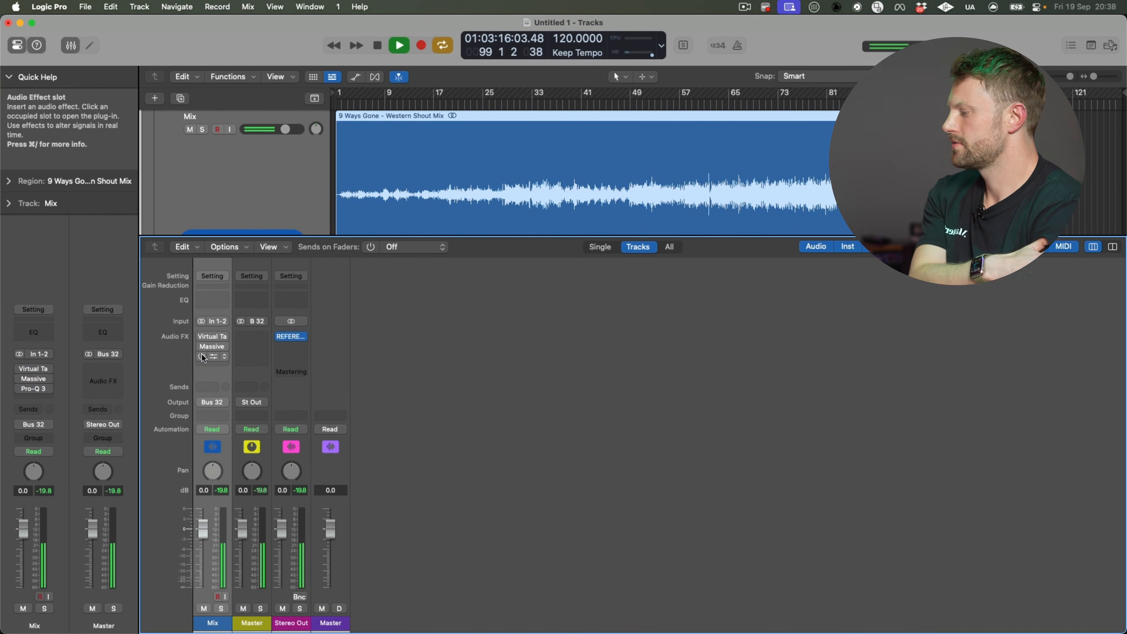
{"action": "left_click", "coordinate": [200, 336]}
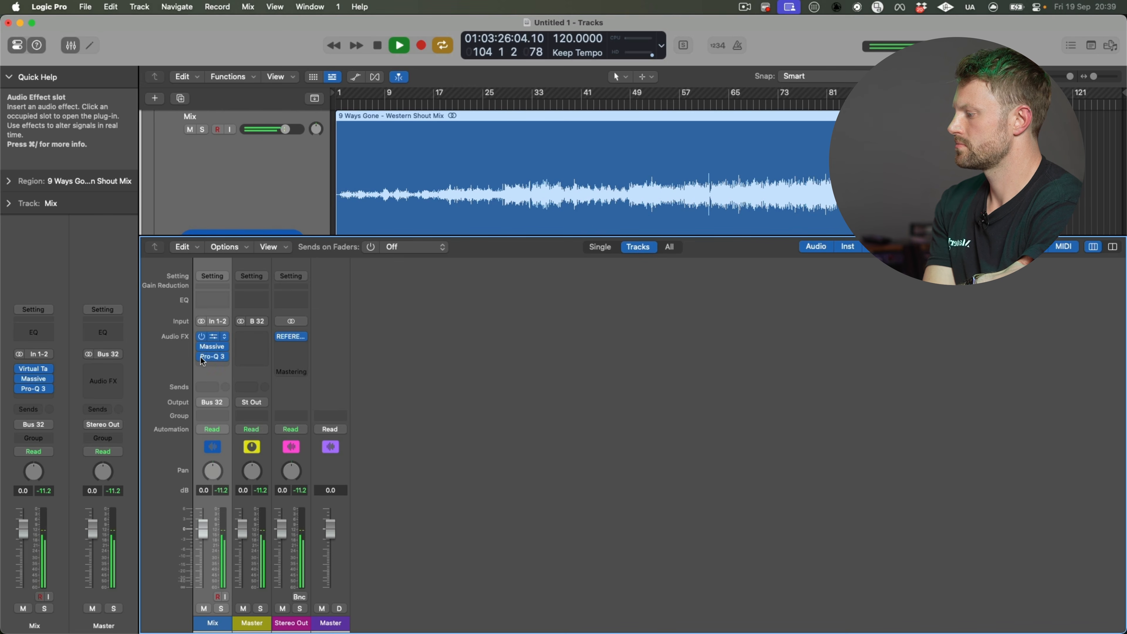
{"action": "key", "text": "space"}
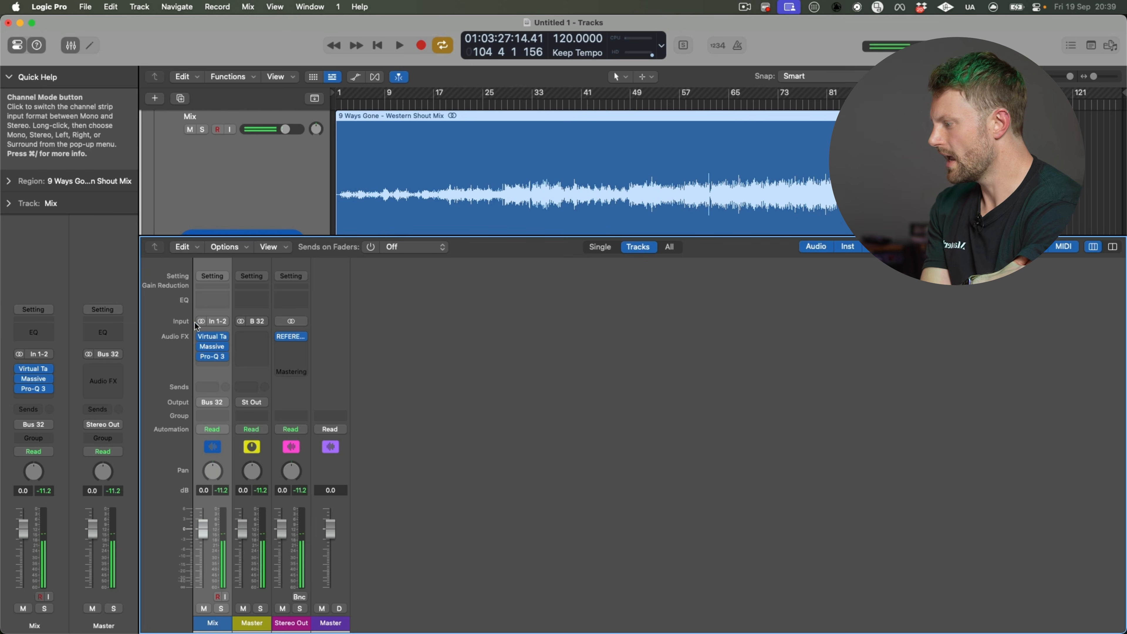
Step: Open Virtual Tape Machines and Massive on the Mix track to review their settings, and close Massive
{"action": "left_click", "coordinate": [213, 337]}
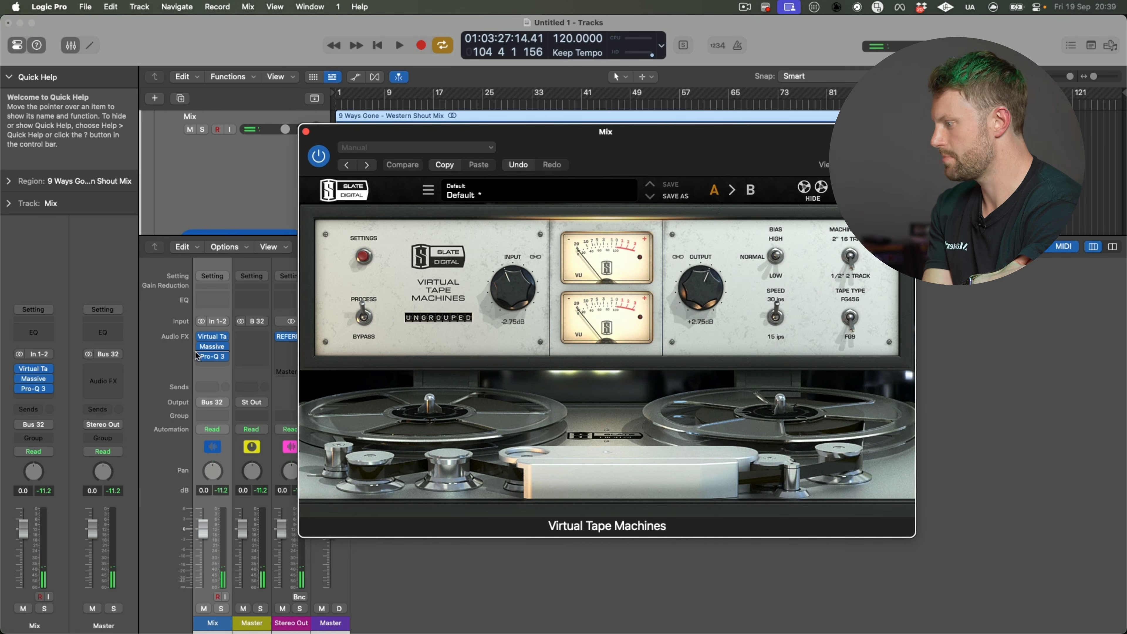
{"action": "left_click", "coordinate": [212, 347]}
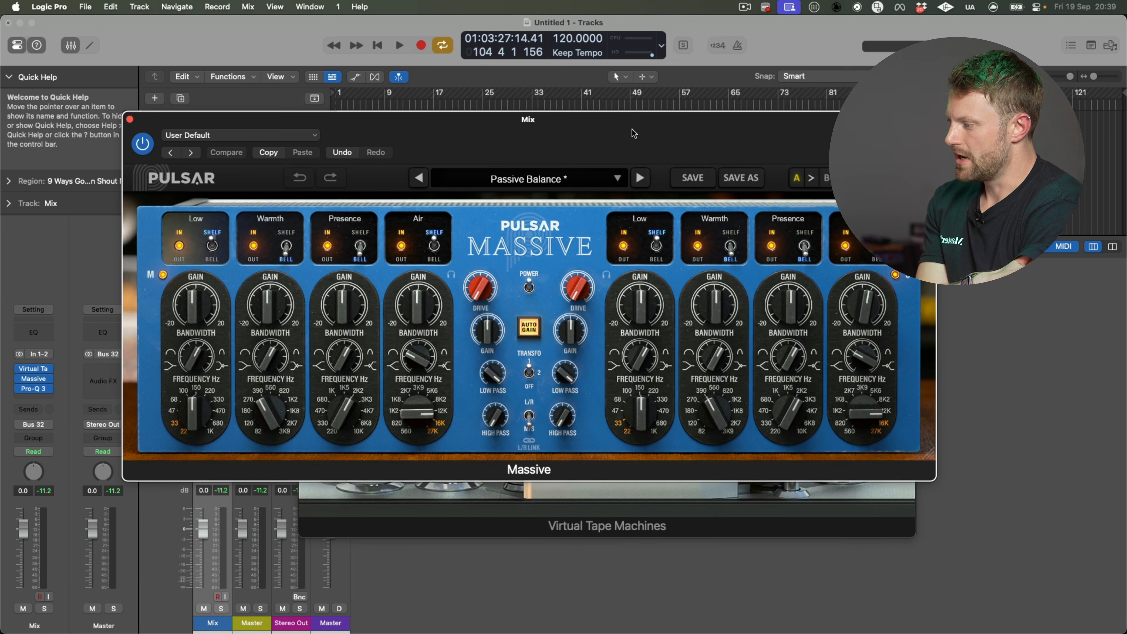
{"action": "left_click_drag", "start_coordinate": [632, 130], "coordinate": [668, 173]}
{"action": "left_click", "coordinate": [167, 165]}
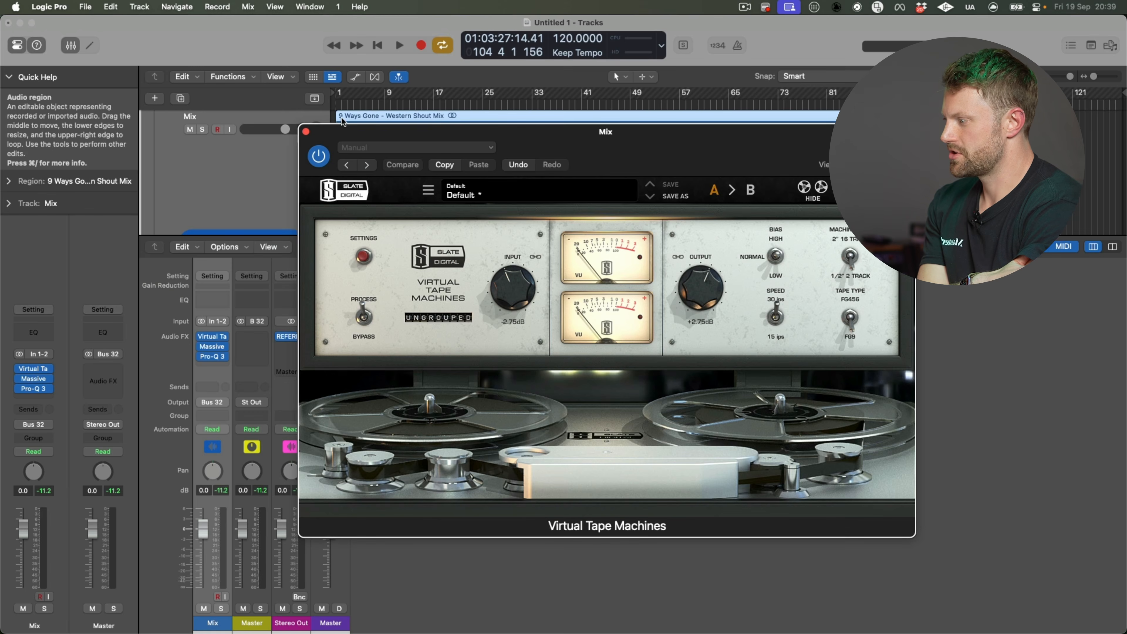
Step: Switch to PluginDoctor to analyse the Virtual Tape Machines plug-in
{"action": "left_click", "coordinate": [306, 131]}
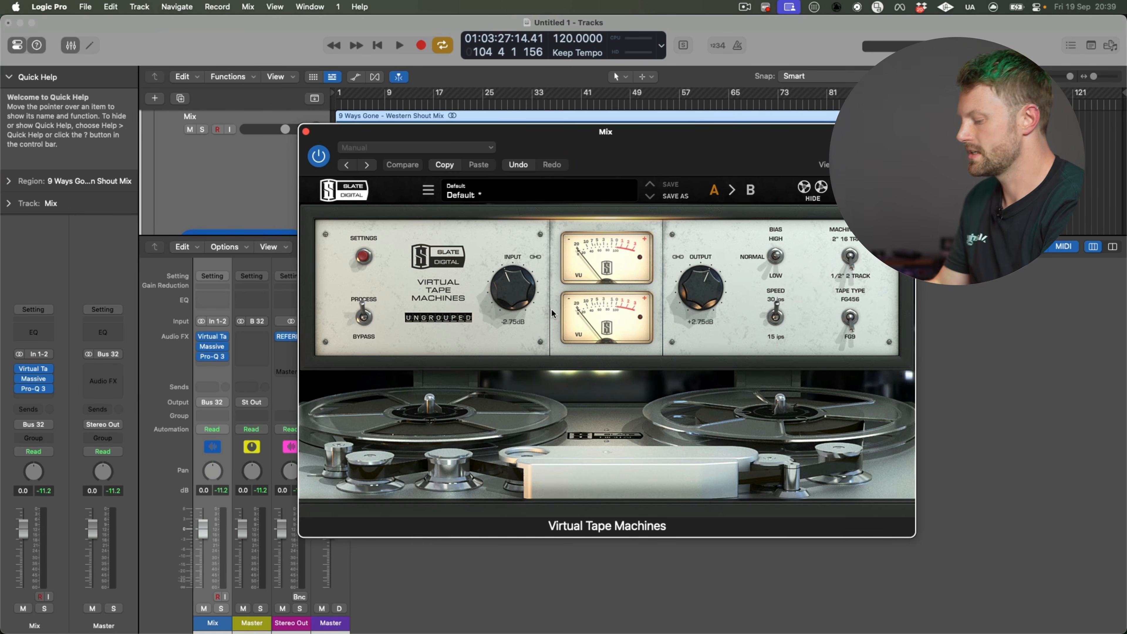
{"action": "key", "text": "super+space"}
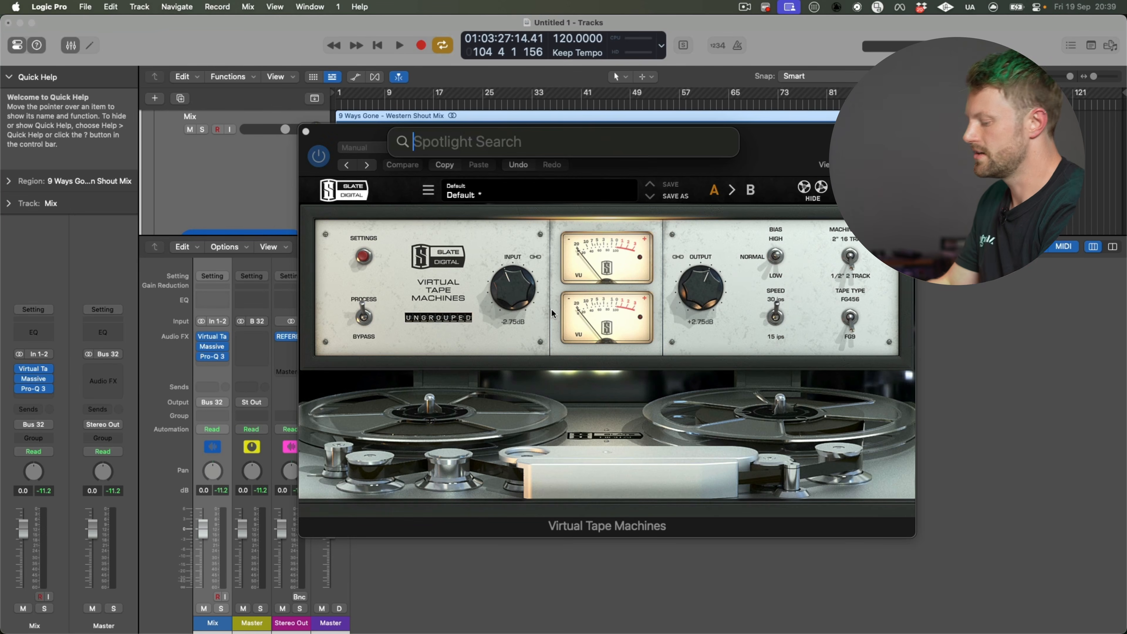
{"action": "type", "text": "pluginDoctor"}
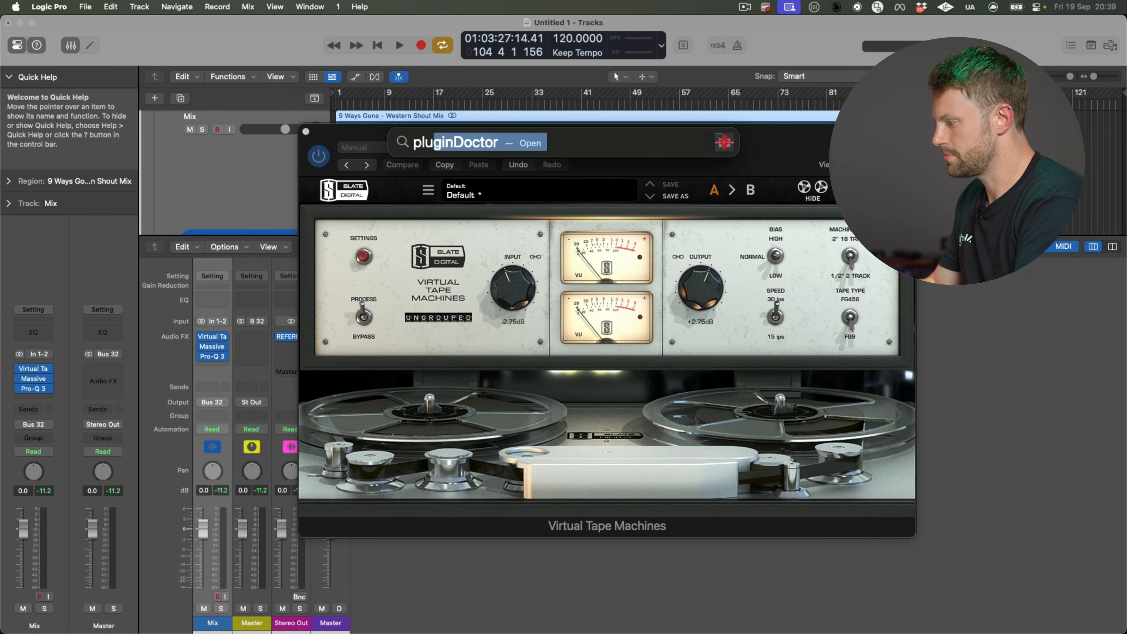
{"action": "key", "text": "Return"}
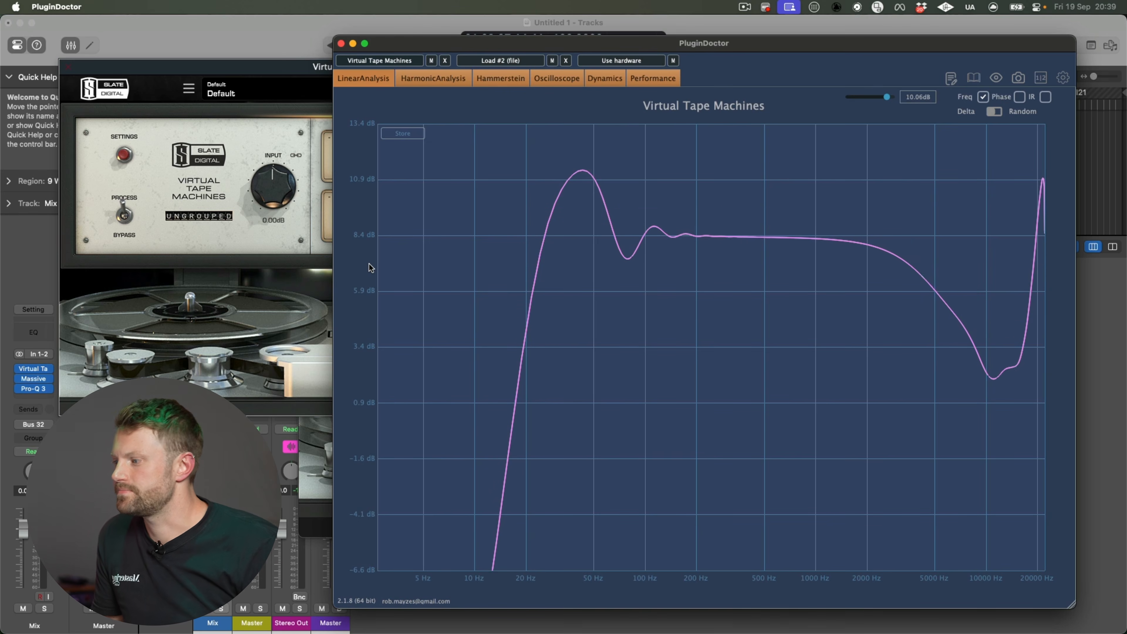
Step: Lower the Virtual Tape Machines input to -18.0 dB in PluginDoctor and examine the change in its linear frequency response
{"action": "scroll", "coordinate": [367, 227], "scroll_direction": "up", "scroll_amount": 3}
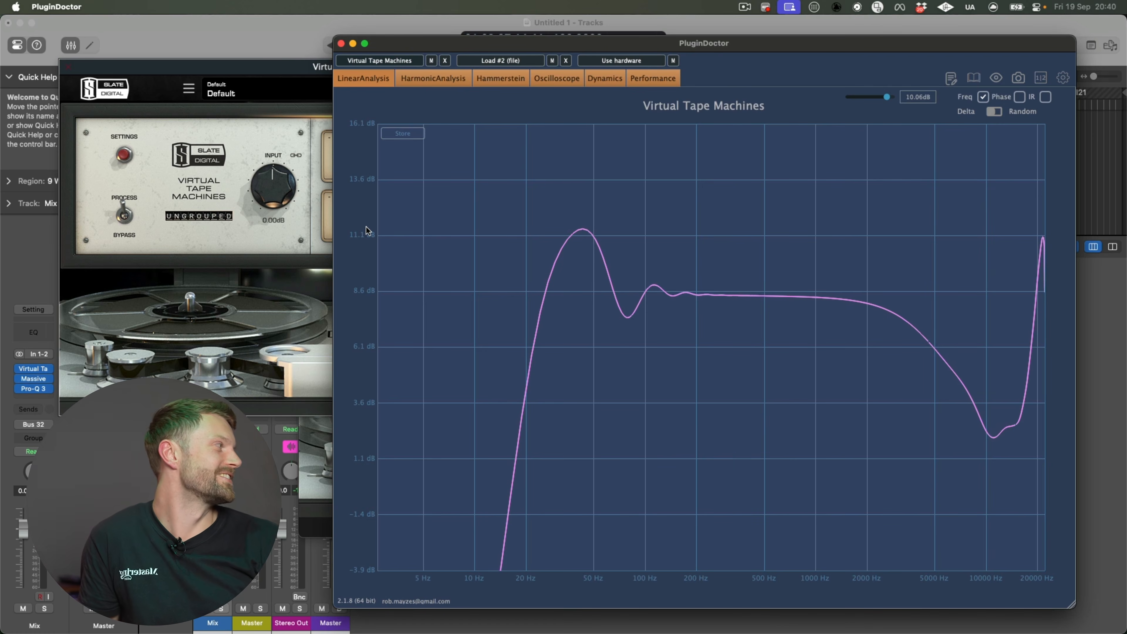
{"action": "left_click_drag", "start_coordinate": [273, 186], "coordinate": [272, 262]}
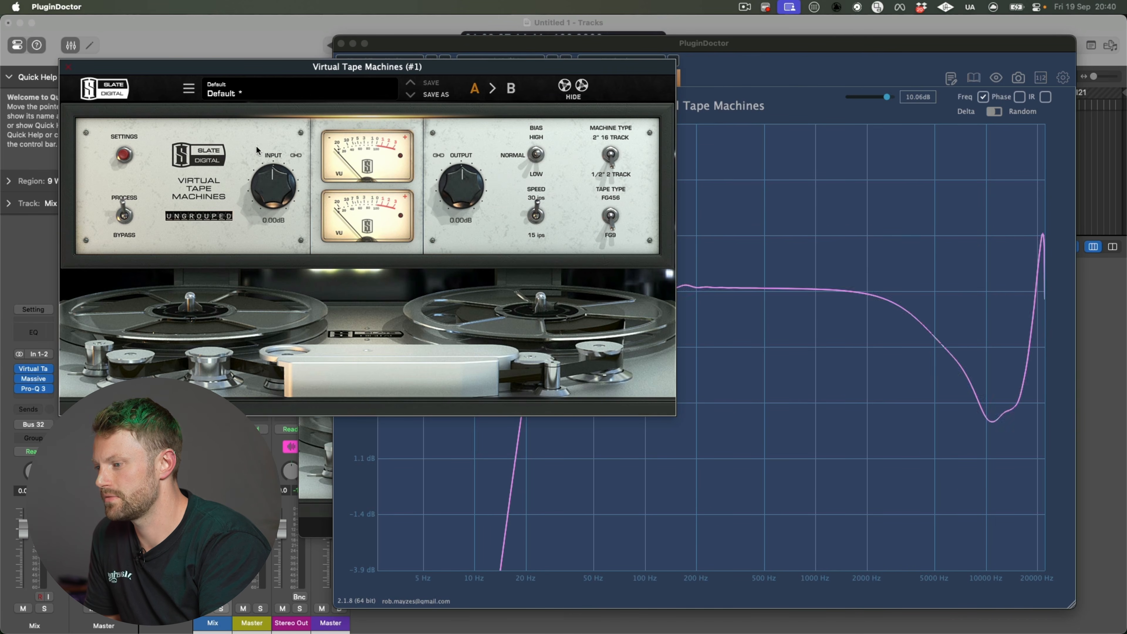
{"action": "left_click", "coordinate": [744, 54]}
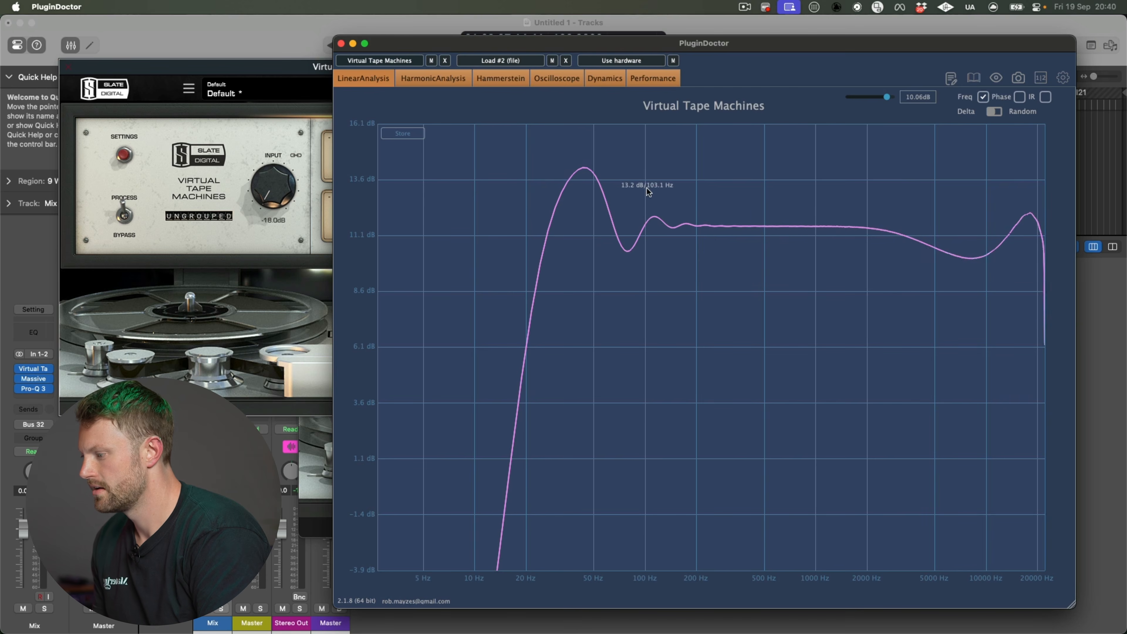
Step: Examine the harmonic analysis of Virtual Tape Machines in PluginDoctor at different input gains
{"action": "left_click", "coordinate": [446, 84]}
{"action": "left_click", "coordinate": [270, 123]}
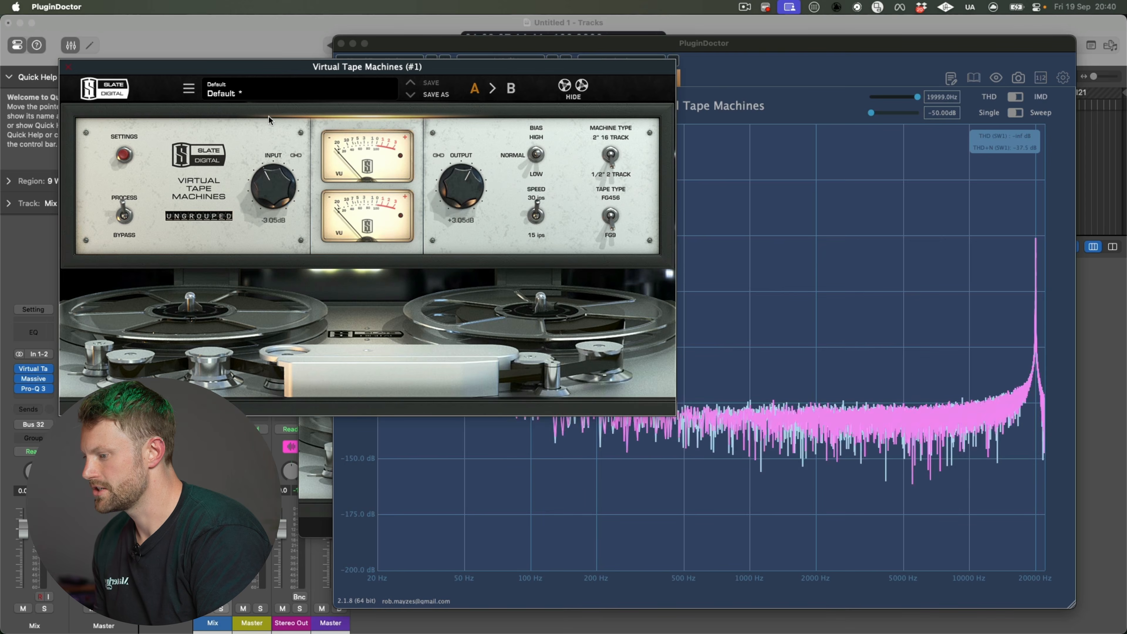
{"action": "left_click", "coordinate": [802, 66]}
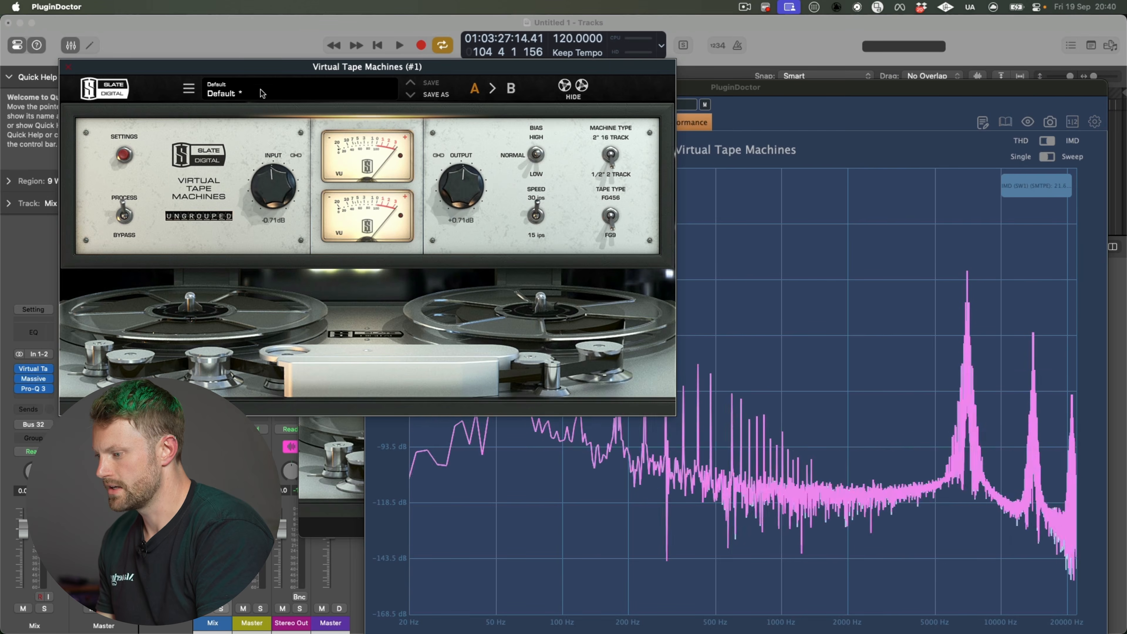
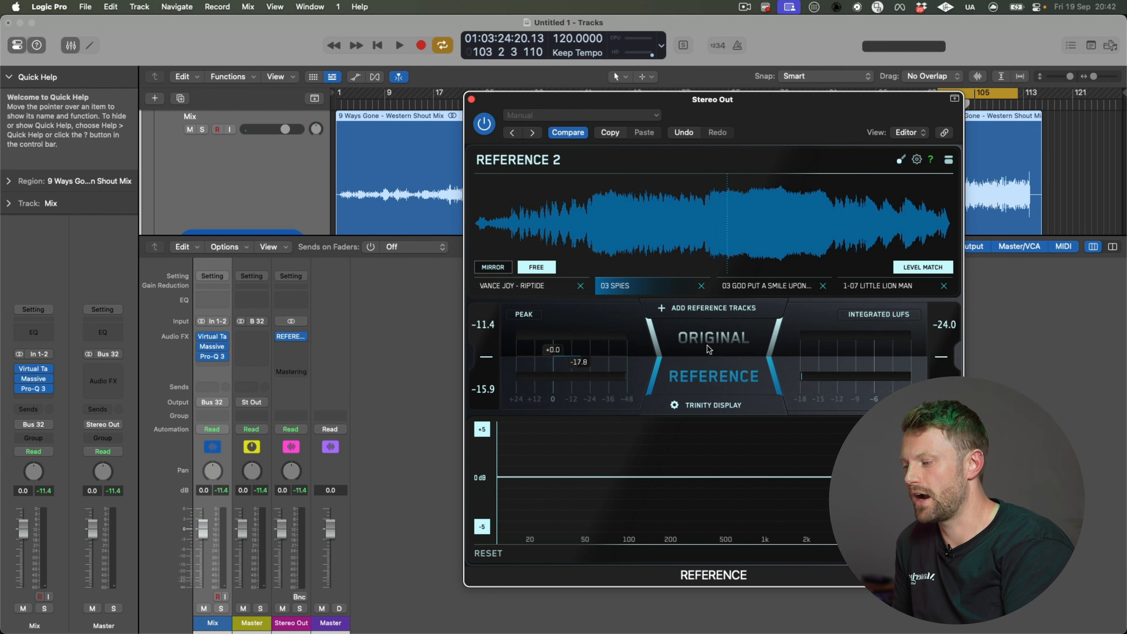
Step: Loop a loud section past the middle of 03 SPIES in REFERENCE, compare it with the original mix during playback, and stop
{"action": "left_click_drag", "start_coordinate": [755, 229], "coordinate": [789, 230]}
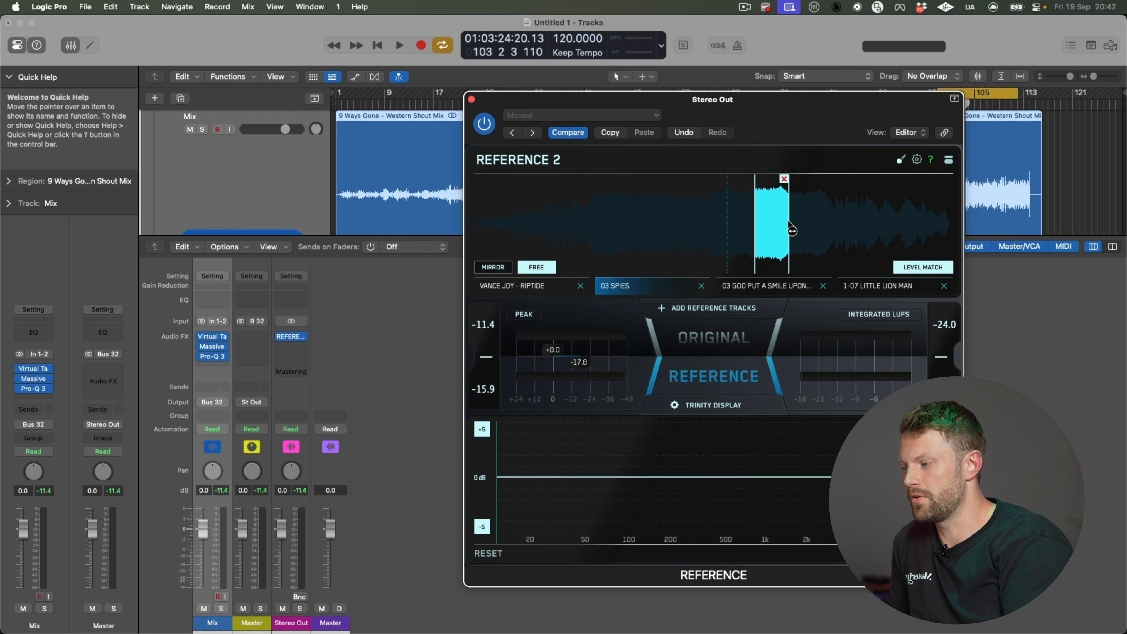
{"action": "left_click", "coordinate": [764, 220]}
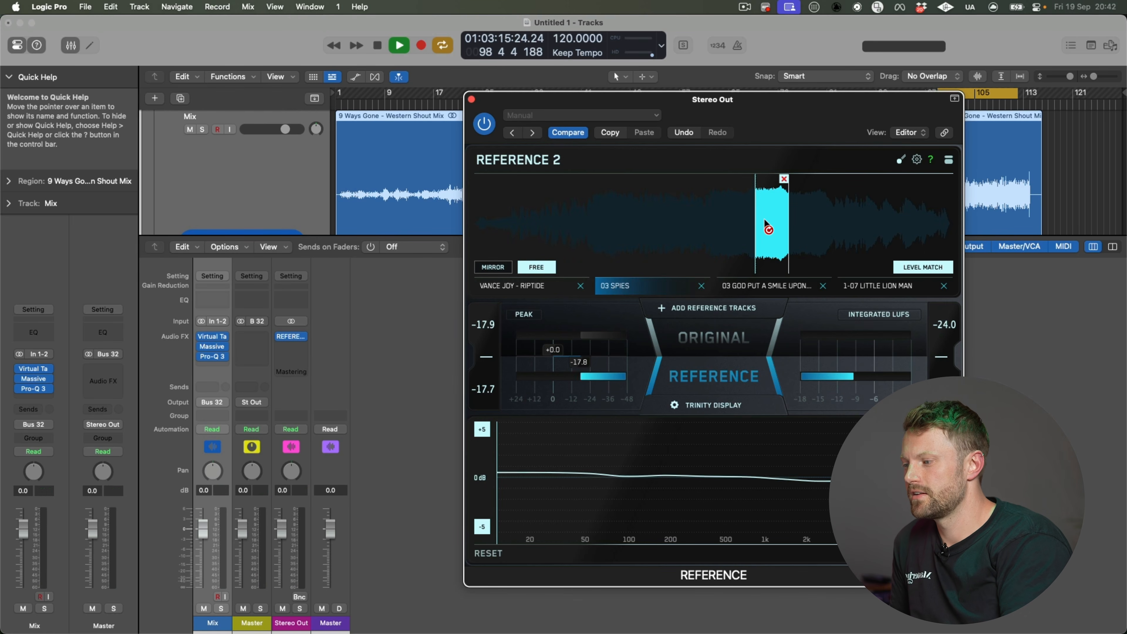
{"action": "left_click", "coordinate": [716, 343]}
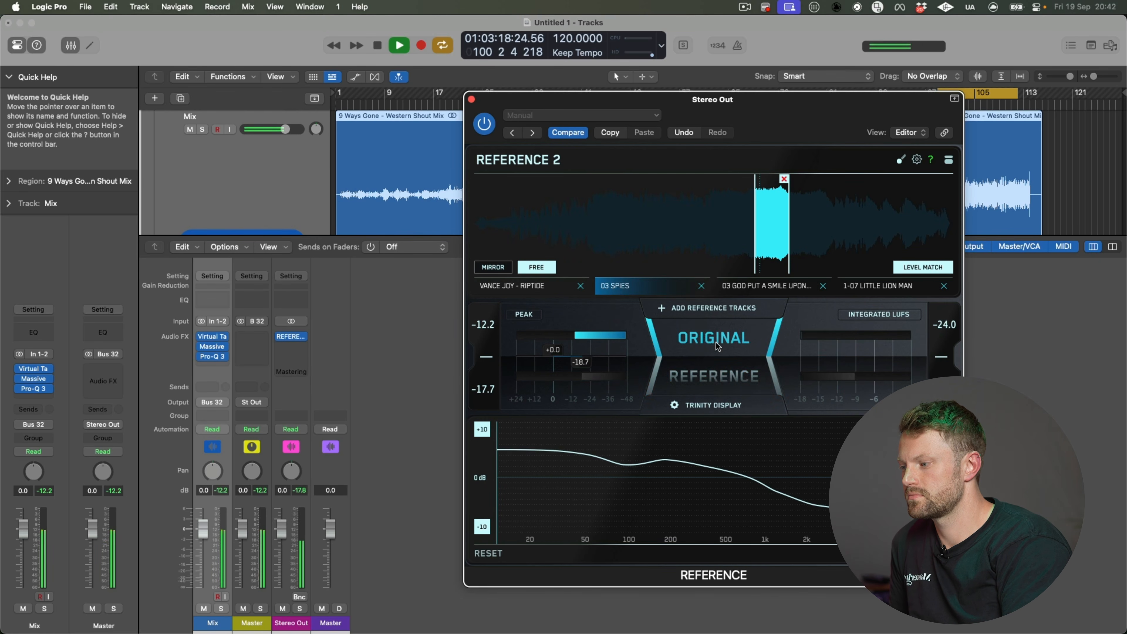
{"action": "left_click", "coordinate": [715, 381]}
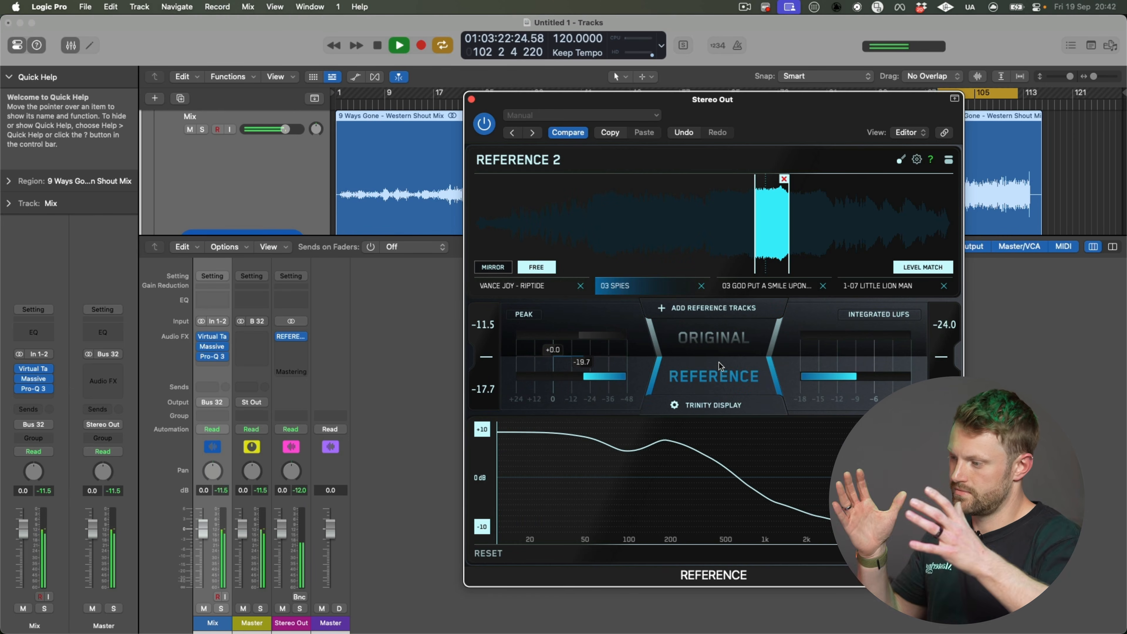
{"action": "left_click", "coordinate": [717, 352]}
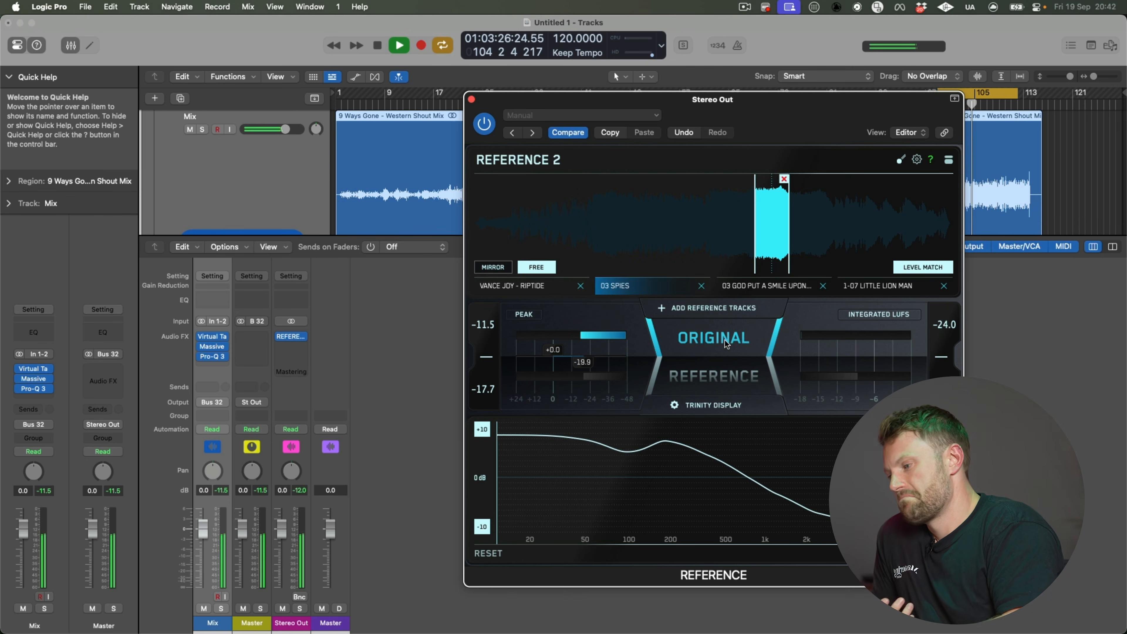
{"action": "key", "text": "space"}
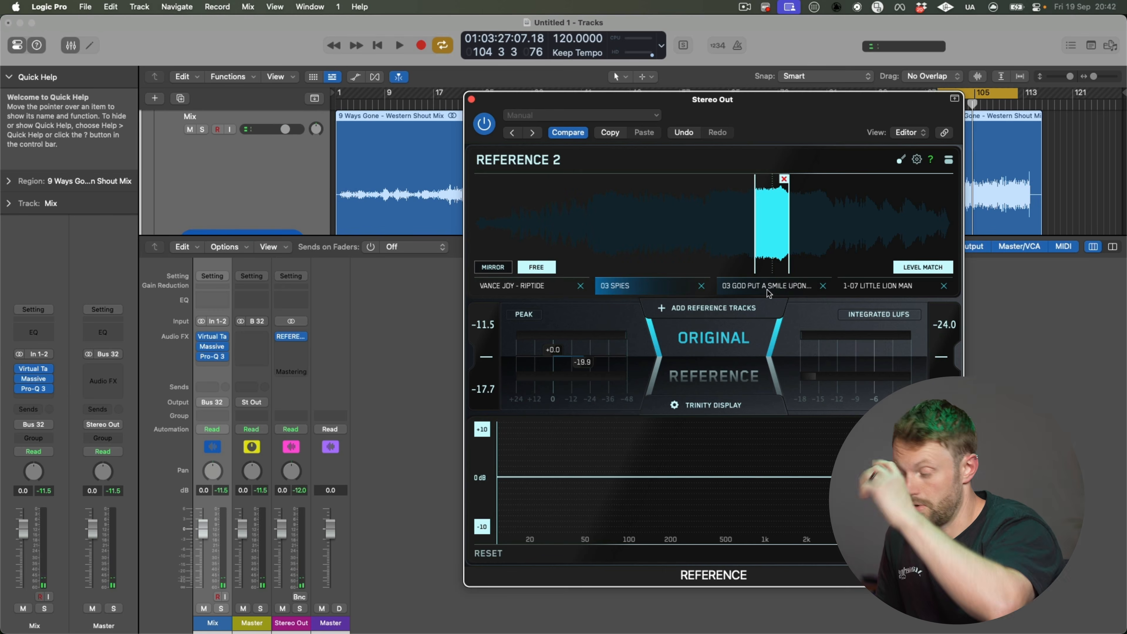
Step: Resume playback and compare the original mix with the 03 GOD PUT A SMILE UPON... reference track
{"action": "key", "text": "space"}
{"action": "left_click", "coordinate": [768, 291]}
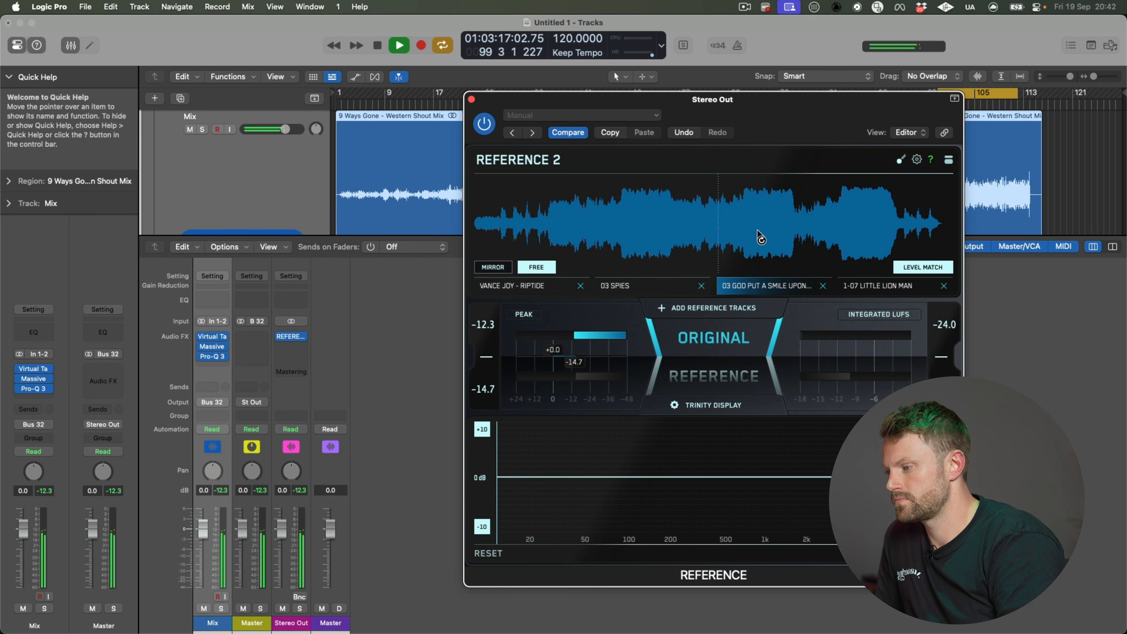
{"action": "left_click", "coordinate": [745, 383]}
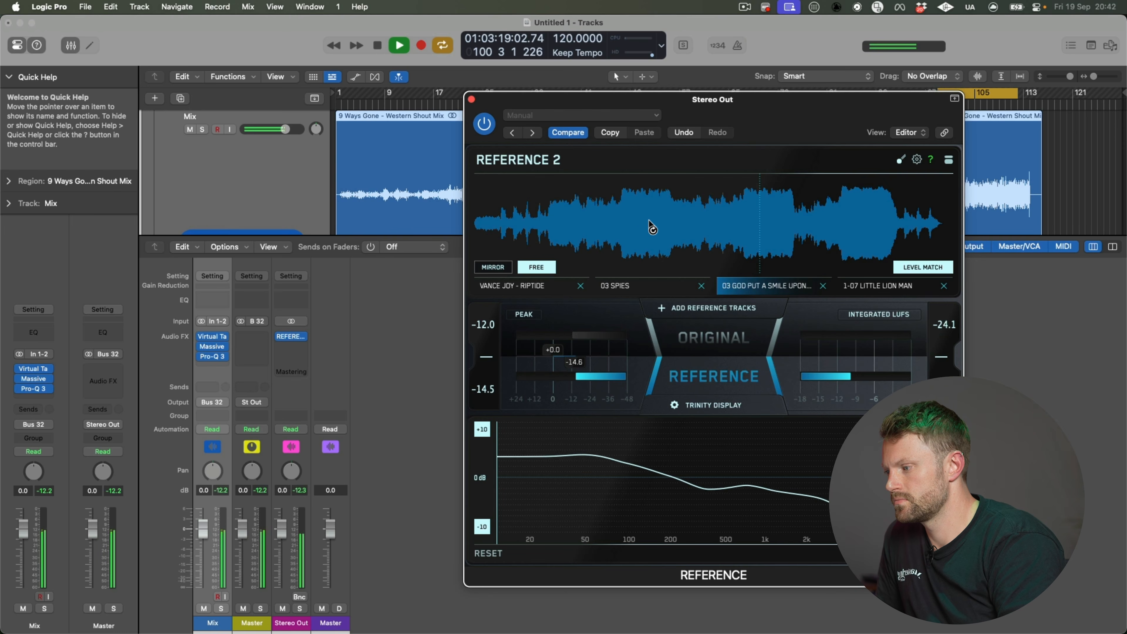
{"action": "left_click", "coordinate": [701, 340]}
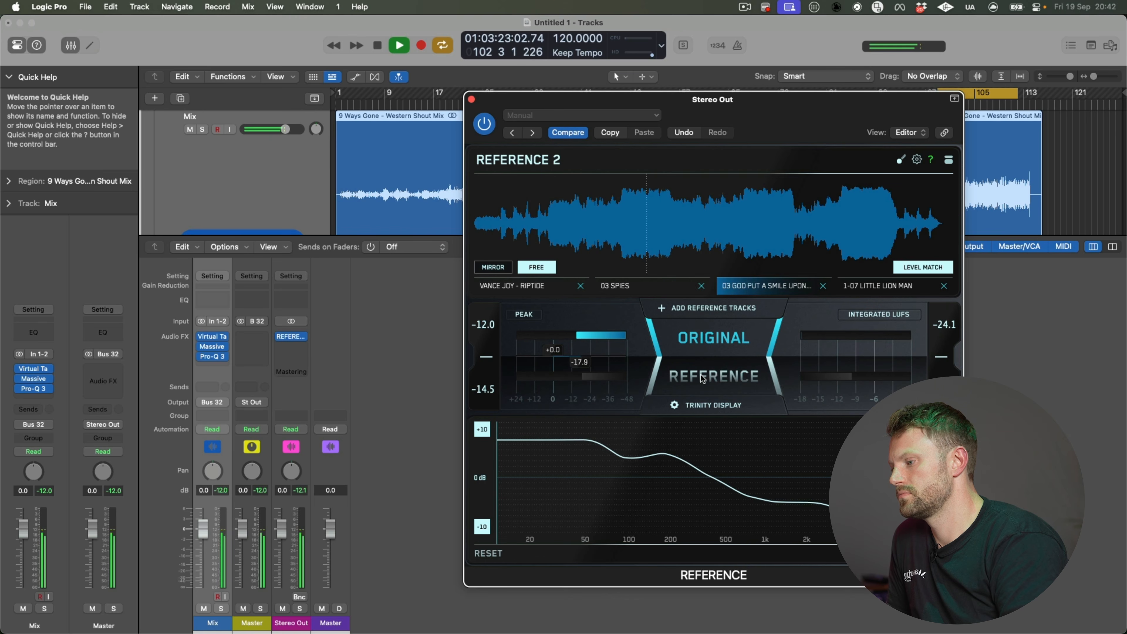
{"action": "left_click", "coordinate": [716, 377]}
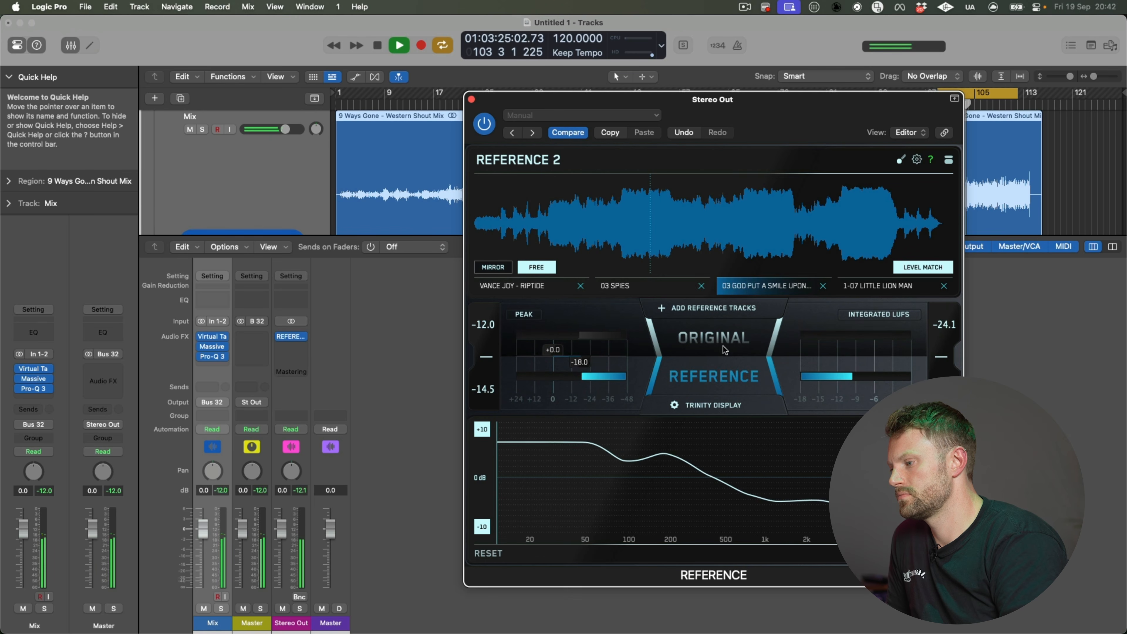
{"action": "left_click", "coordinate": [715, 341]}
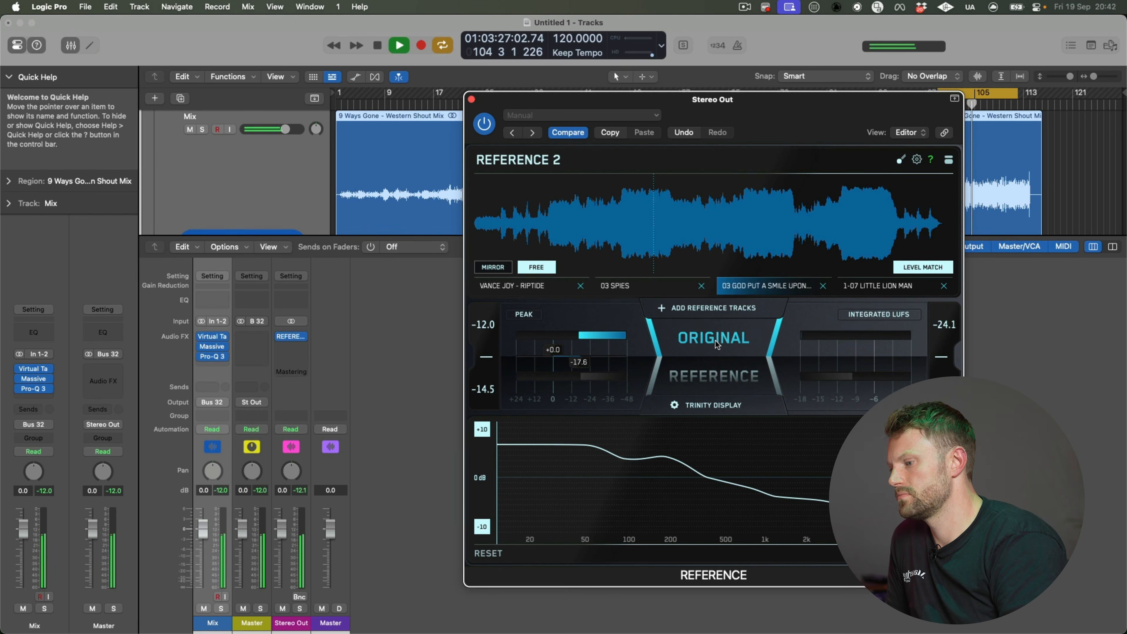
Step: Compare the original mix with the 1-07 LITTLE LION MAN reference track by alternating between them during playback
{"action": "left_click", "coordinate": [874, 287]}
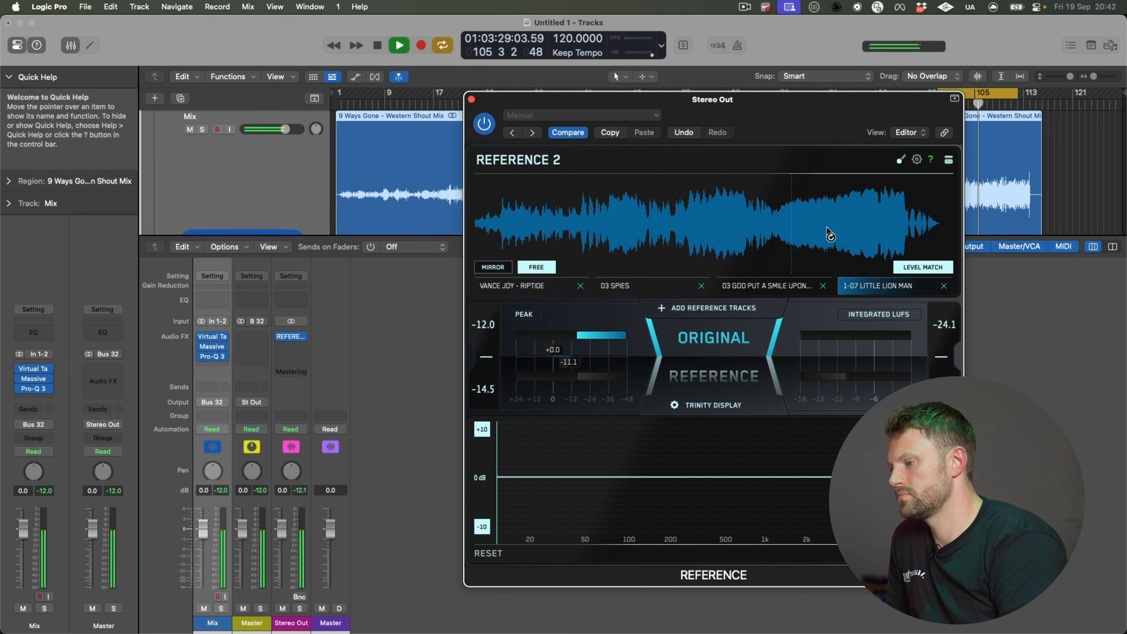
{"action": "left_click", "coordinate": [749, 378]}
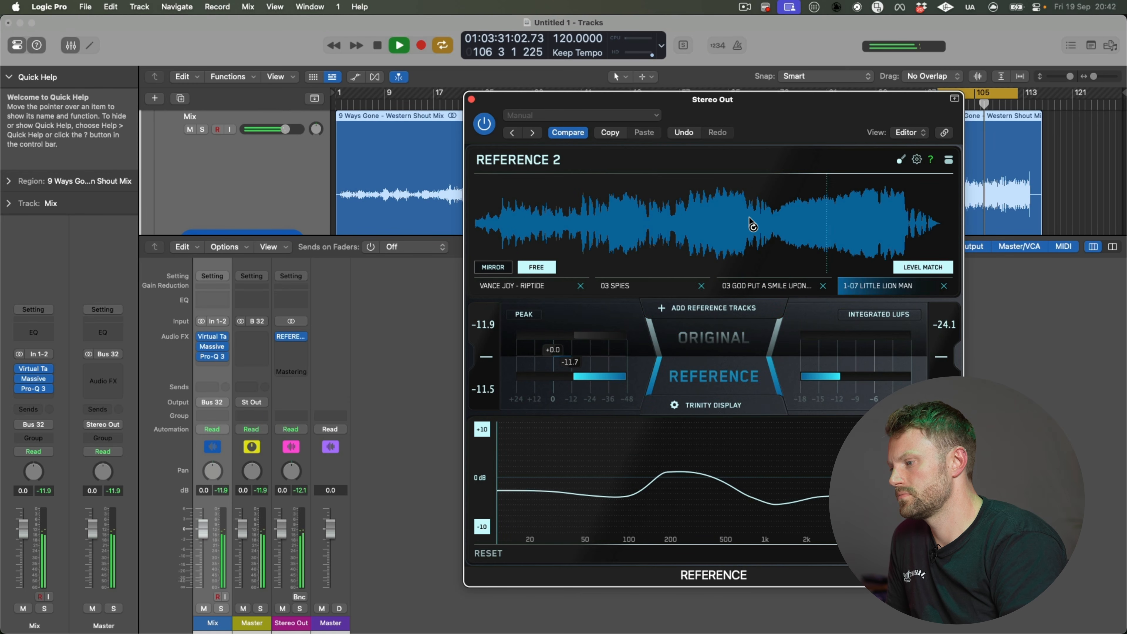
{"action": "left_click", "coordinate": [723, 363]}
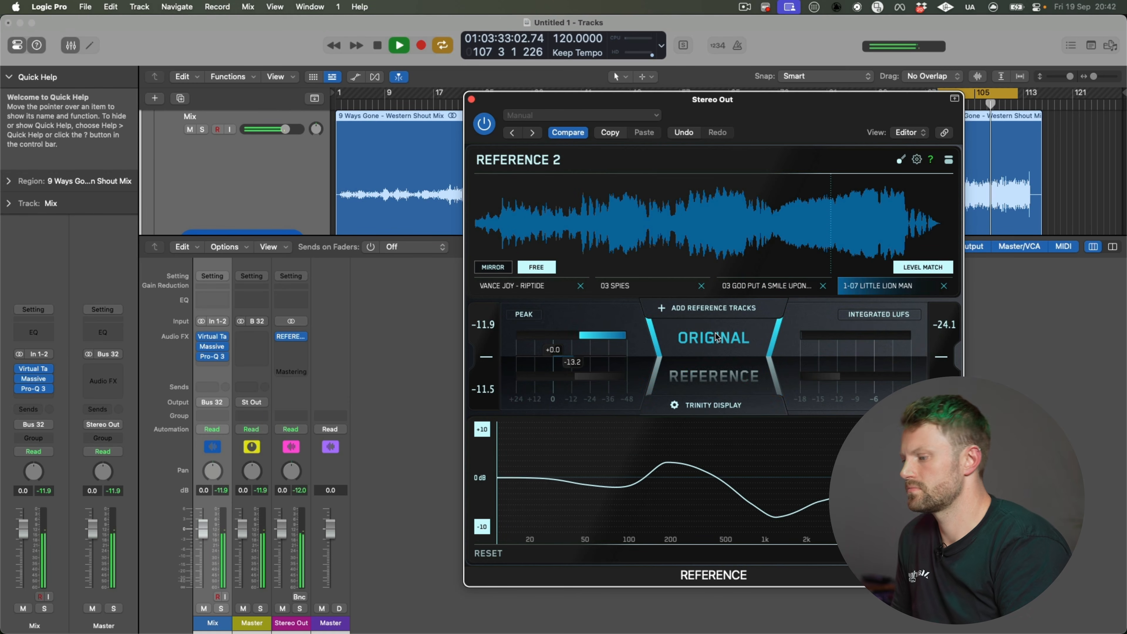
{"action": "left_click", "coordinate": [719, 366]}
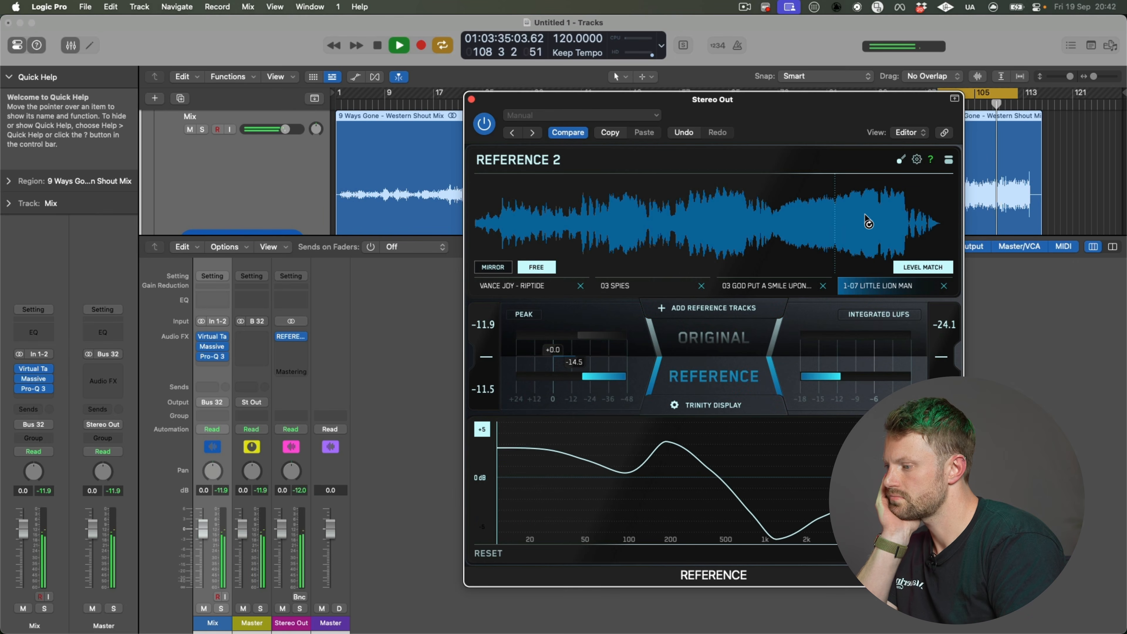
{"action": "left_click", "coordinate": [717, 344]}
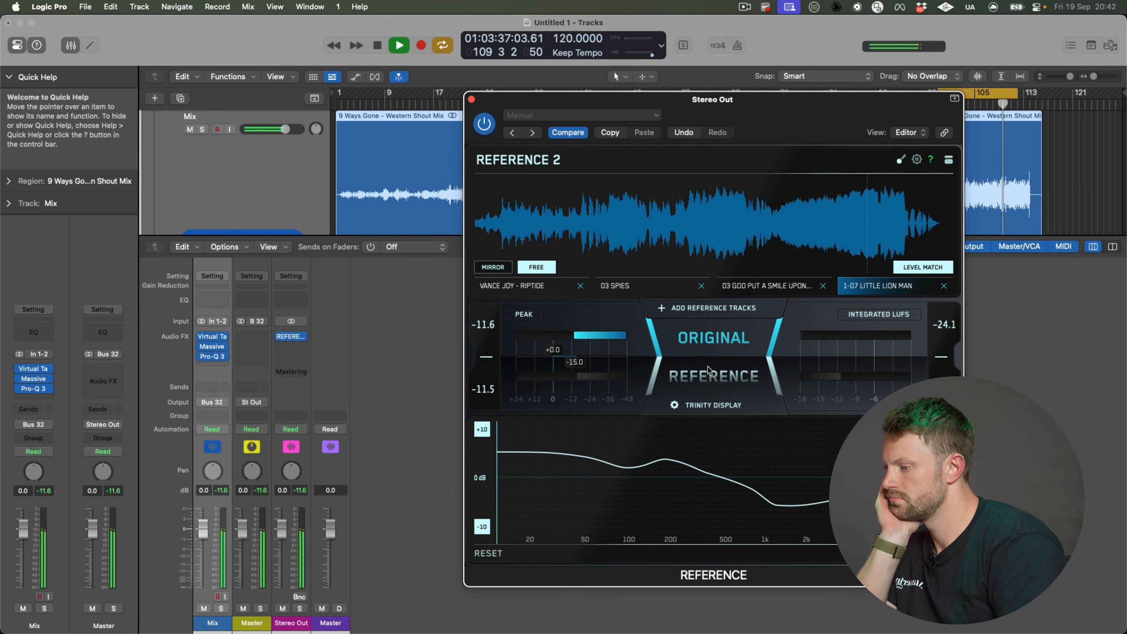
{"action": "left_click", "coordinate": [704, 374]}
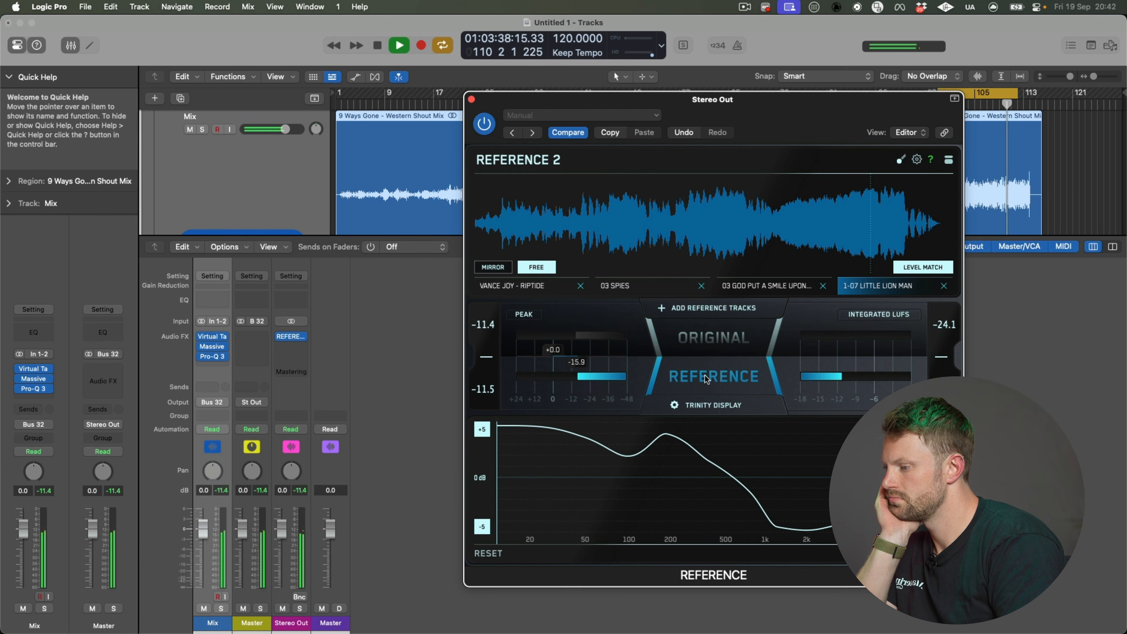
{"action": "left_click", "coordinate": [717, 346]}
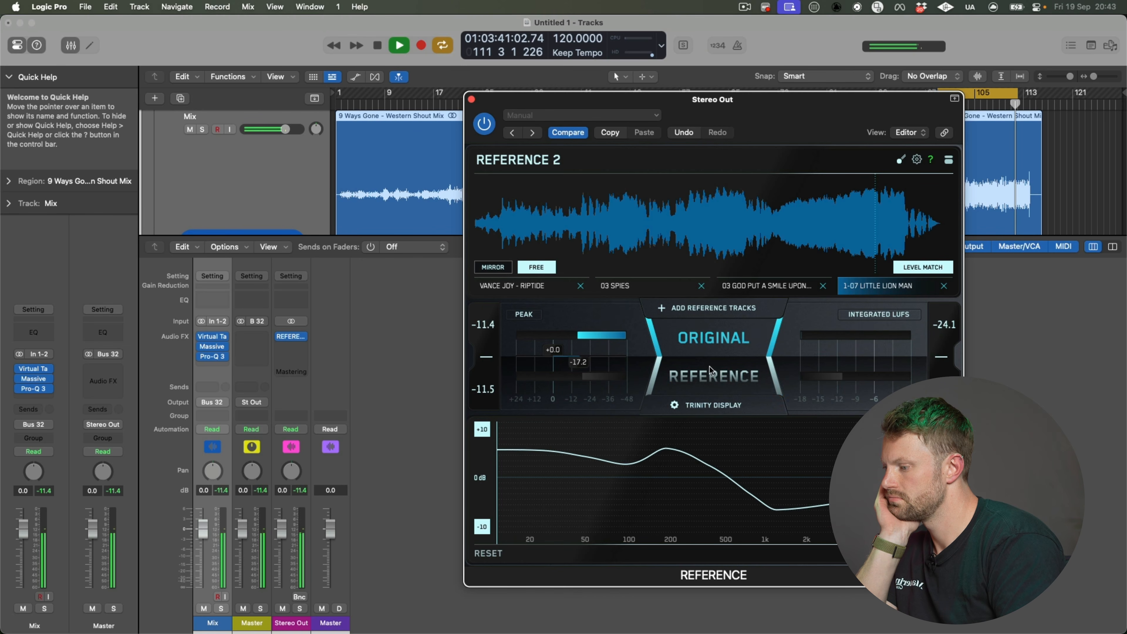
Step: Audition the GOD PUT A SMILE UPON..., LITTLE LION MAN and VANCE JOY - RIPTIDE references against each other, and stop playback
{"action": "left_click", "coordinate": [720, 356]}
{"action": "left_click", "coordinate": [763, 290]}
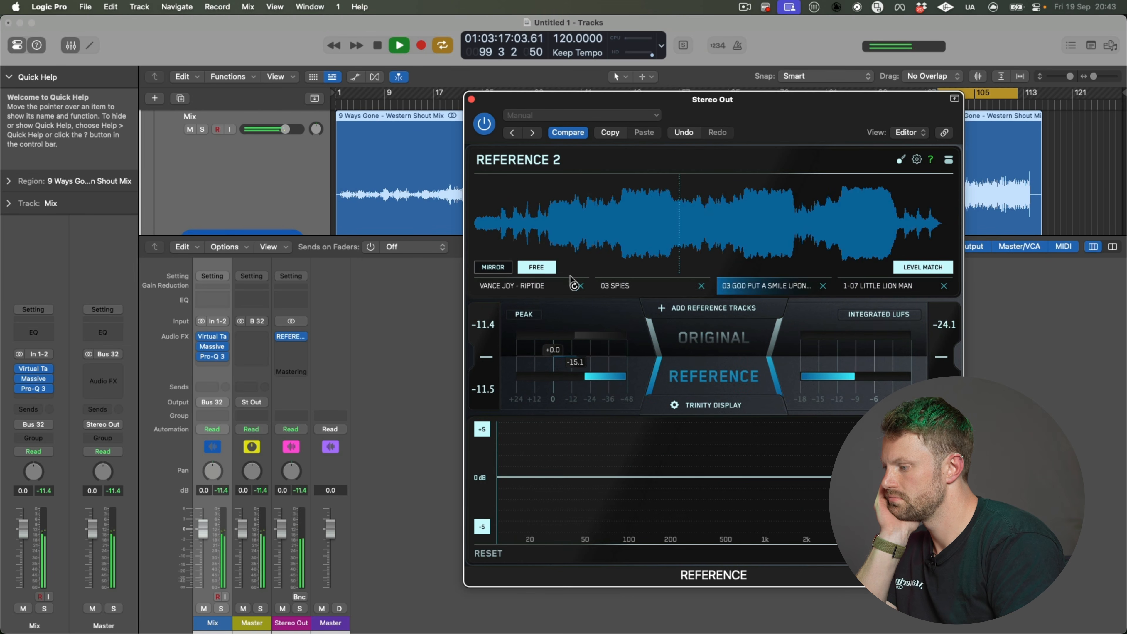
{"action": "left_click", "coordinate": [576, 284]}
{"action": "left_click", "coordinate": [891, 287]}
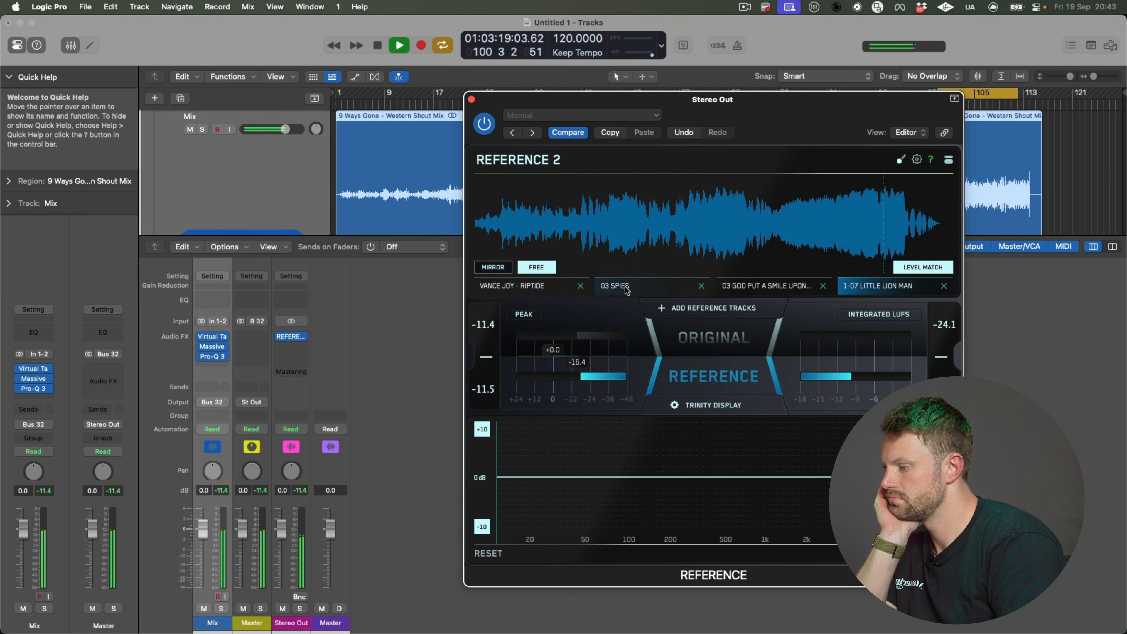
{"action": "left_click", "coordinate": [552, 286]}
{"action": "key", "text": "space"}
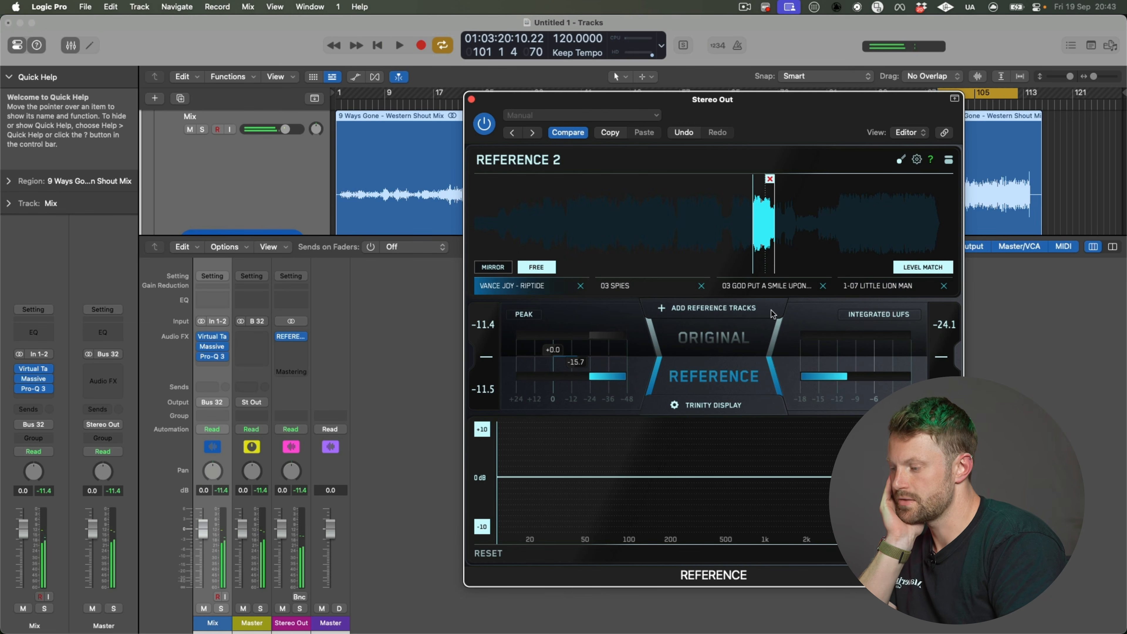
Step: Loop a loud section near the end of 1-07 LITTLE LION MAN, start playback, and add a second loop section late in VANCE JOY - RIPTIDE
{"action": "left_click", "coordinate": [861, 289]}
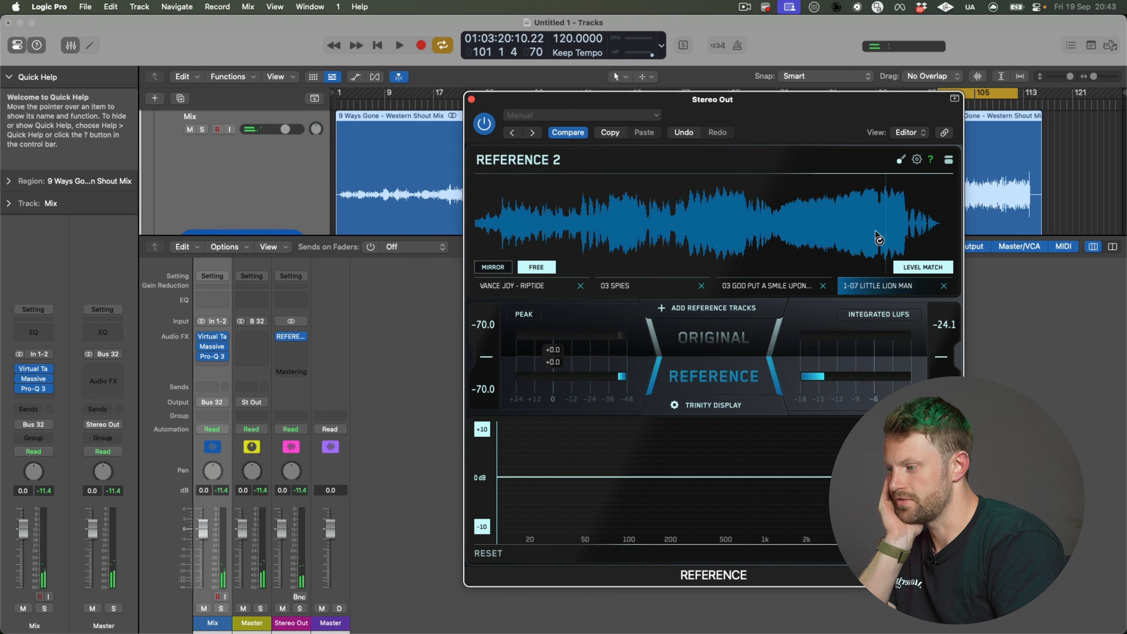
{"action": "left_click_drag", "start_coordinate": [887, 233], "coordinate": [883, 257]}
{"action": "key", "text": "space"}
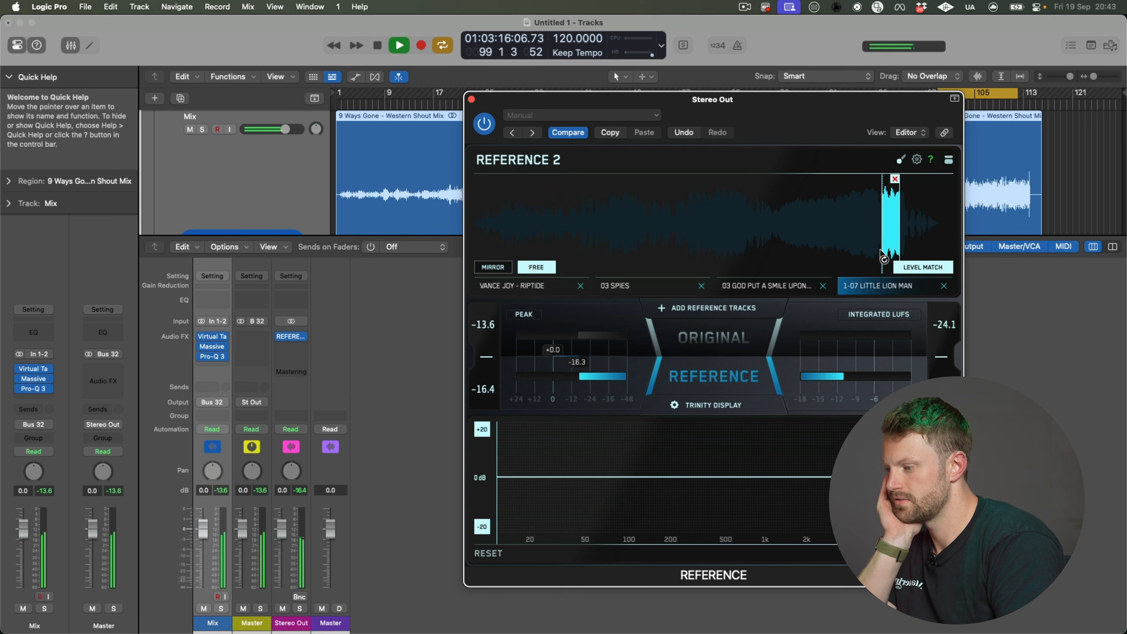
{"action": "left_click", "coordinate": [558, 289]}
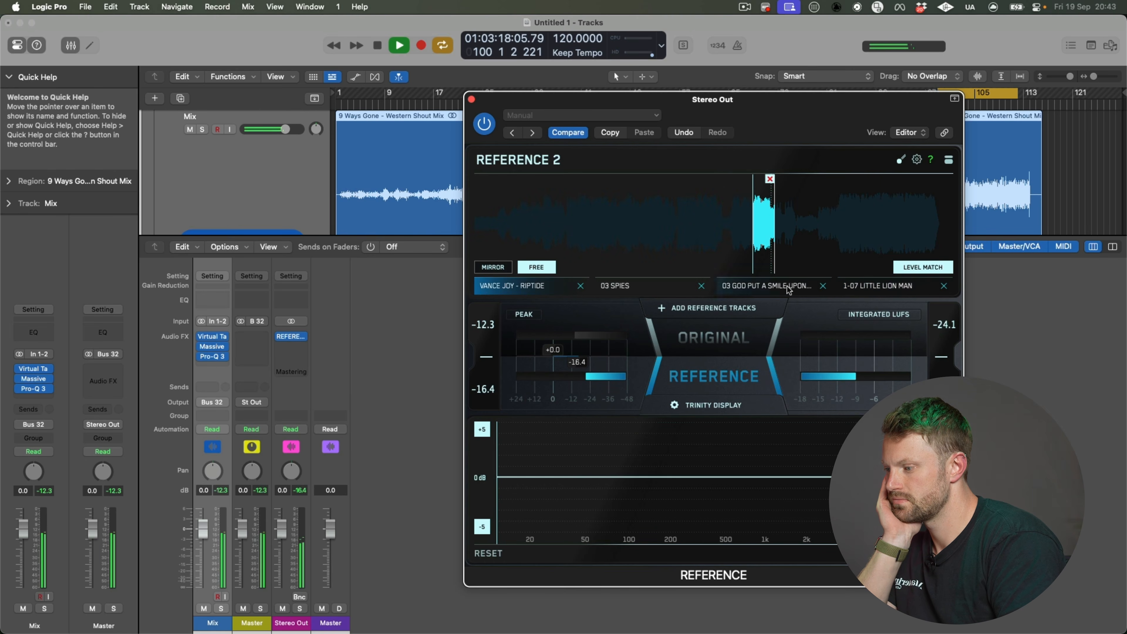
{"action": "left_click", "coordinate": [870, 222]}
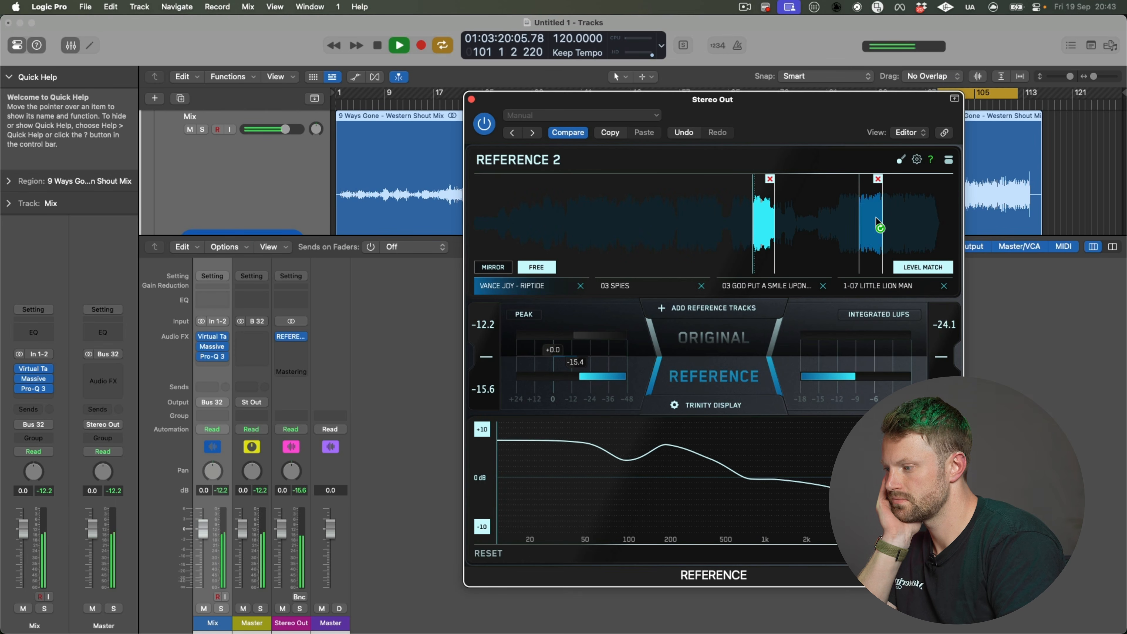
Step: Audition the 1-07 LITTLE LION MAN and VANCE JOY - RIPTIDE references against each other, and stop playback
{"action": "left_click", "coordinate": [873, 288]}
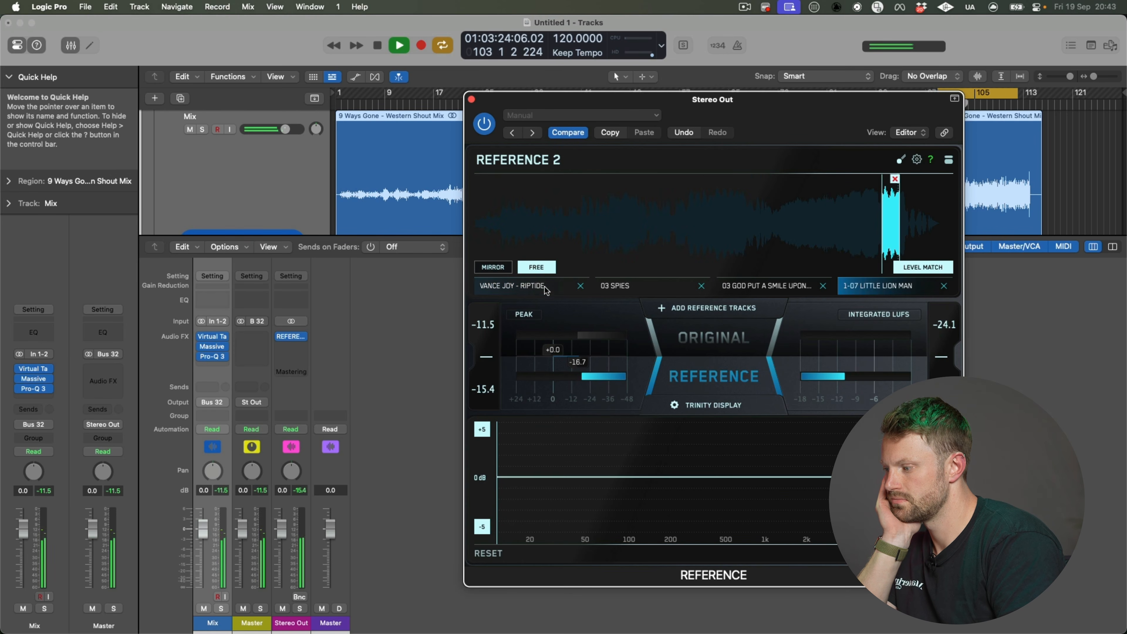
{"action": "left_click", "coordinate": [544, 290]}
{"action": "left_click", "coordinate": [868, 289]}
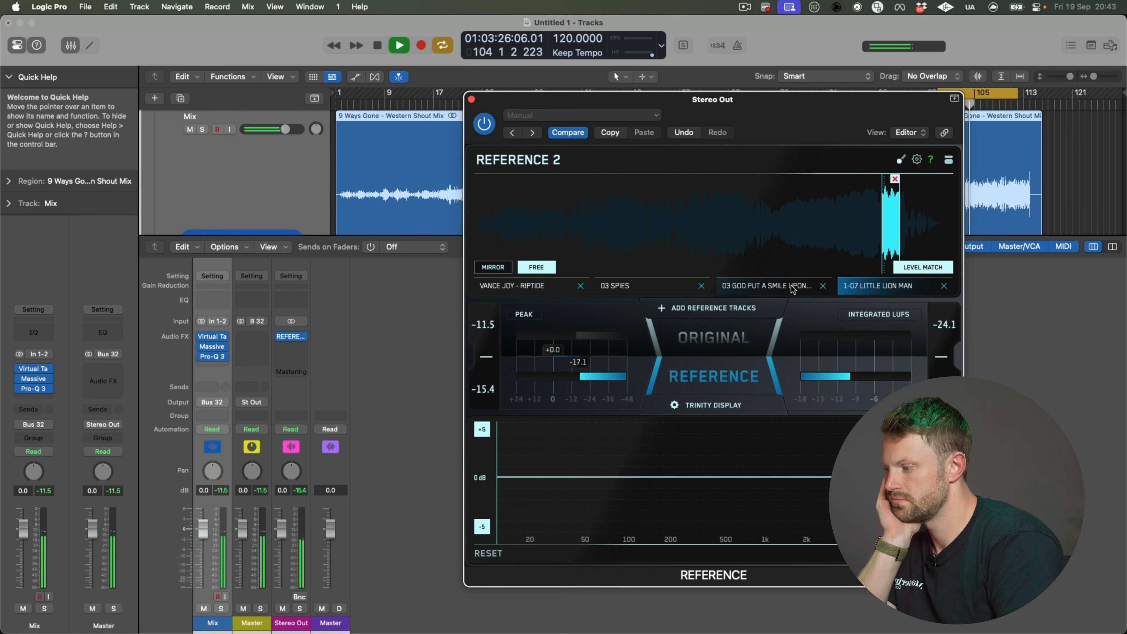
{"action": "key", "text": "space"}
Step: Insert a stereo PAZ- Analyzer after REFERENCE on the Stereo Out channel and clear its held peaks during playback
{"action": "left_click_drag", "start_coordinate": [684, 95], "coordinate": [858, 73]}
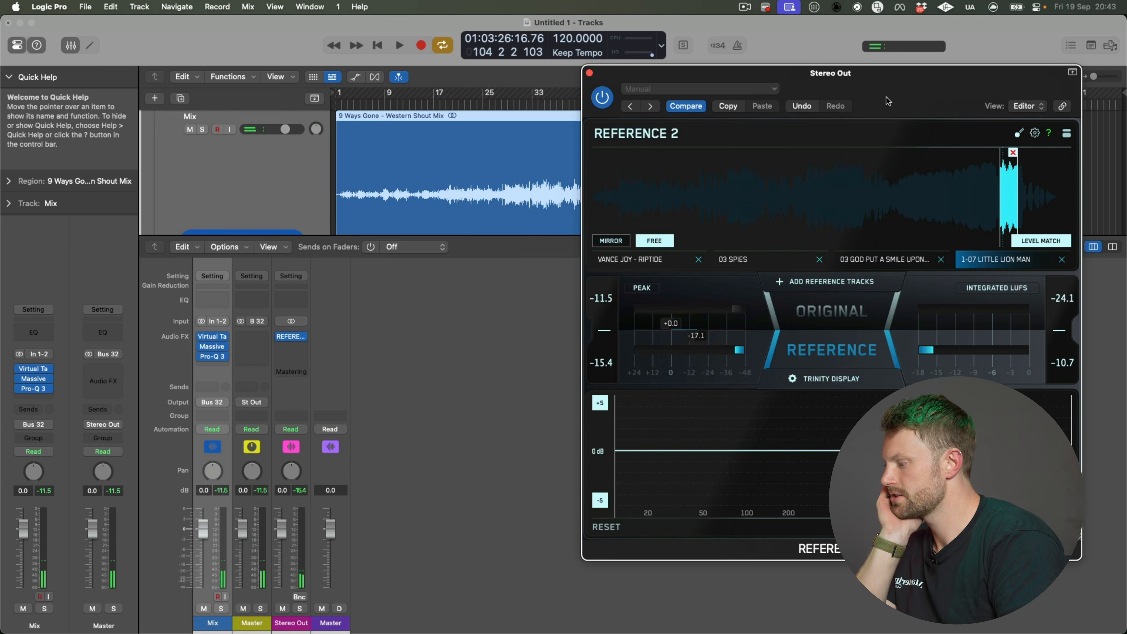
{"action": "left_click", "coordinate": [299, 346]}
{"action": "type", "text": "paz"}
{"action": "mouse_move", "coordinate": [351, 375]}
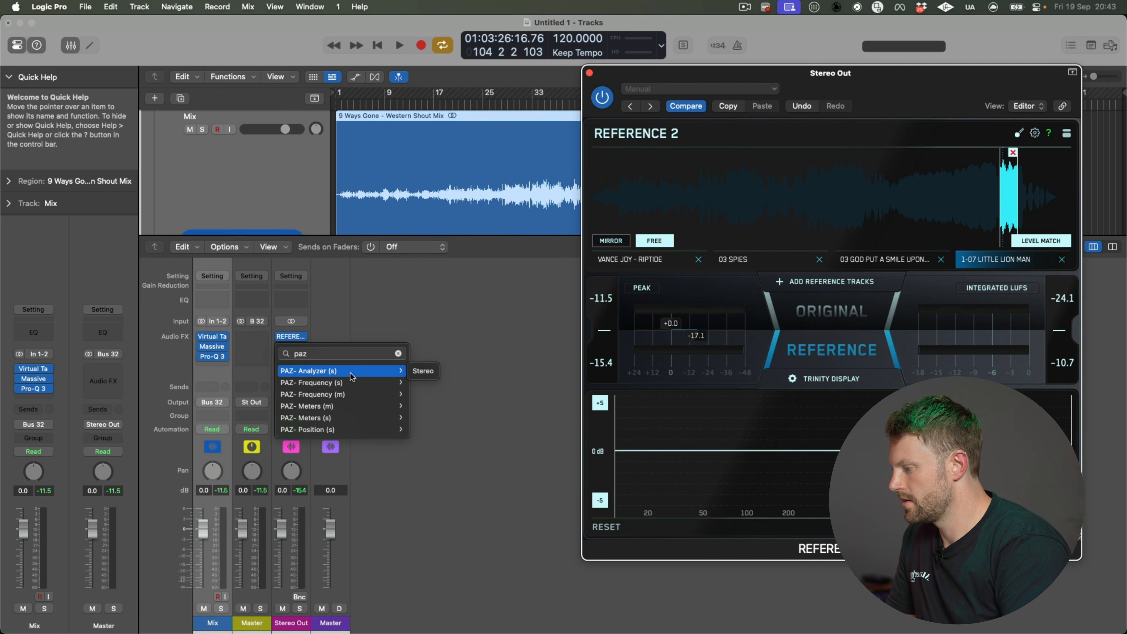
{"action": "left_click", "coordinate": [423, 371]}
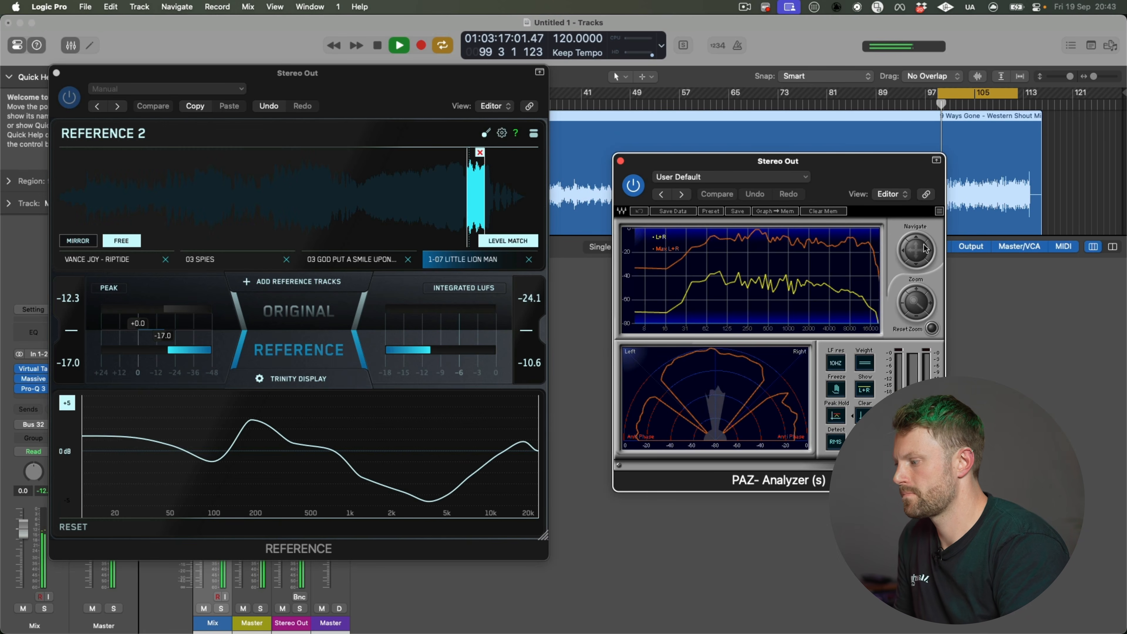
{"action": "left_click", "coordinate": [835, 211]}
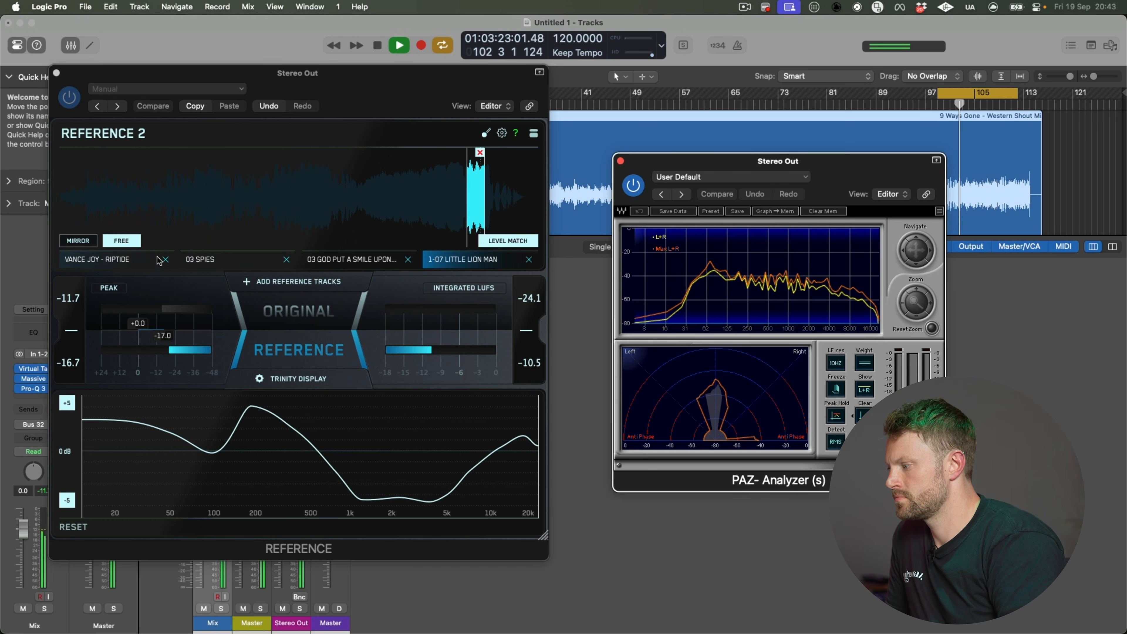
Step: Compare the frequency and stereo displays of VANCE JOY - RIPTIDE and 1-07 LITTLE LION MAN by alternating between them during playback
{"action": "left_click", "coordinate": [129, 262]}
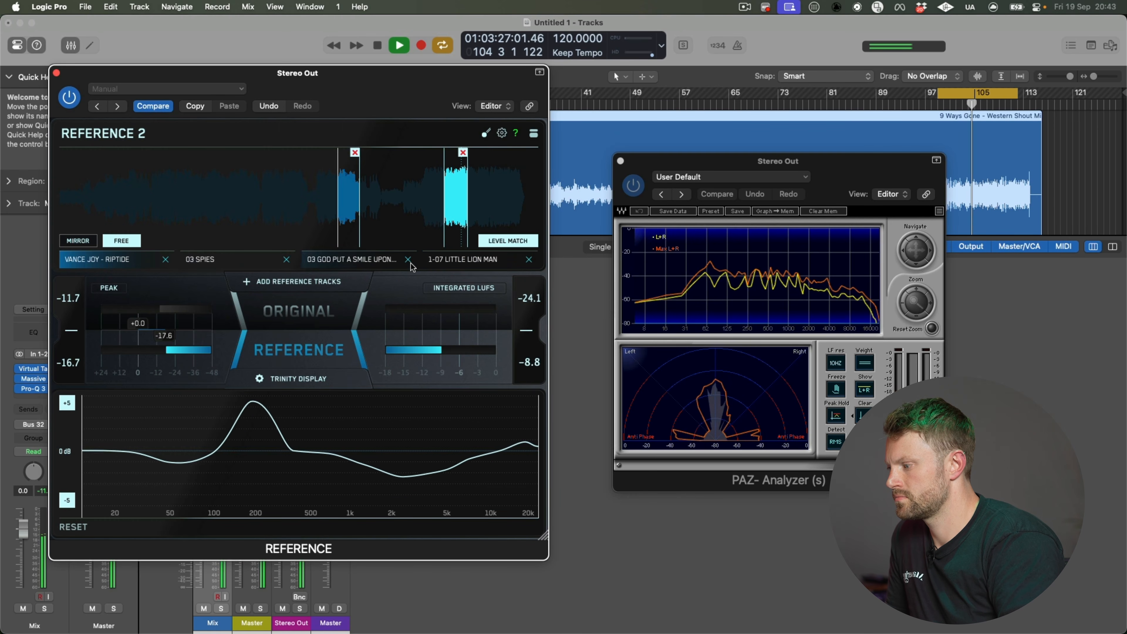
{"action": "left_click", "coordinate": [459, 262]}
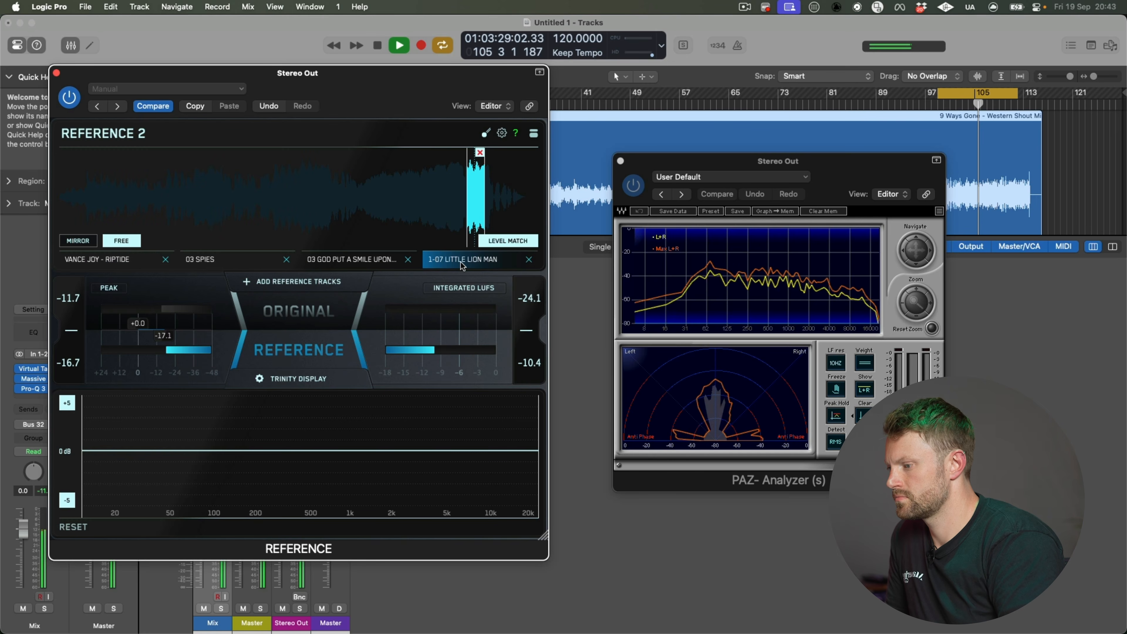
{"action": "left_click", "coordinate": [127, 264]}
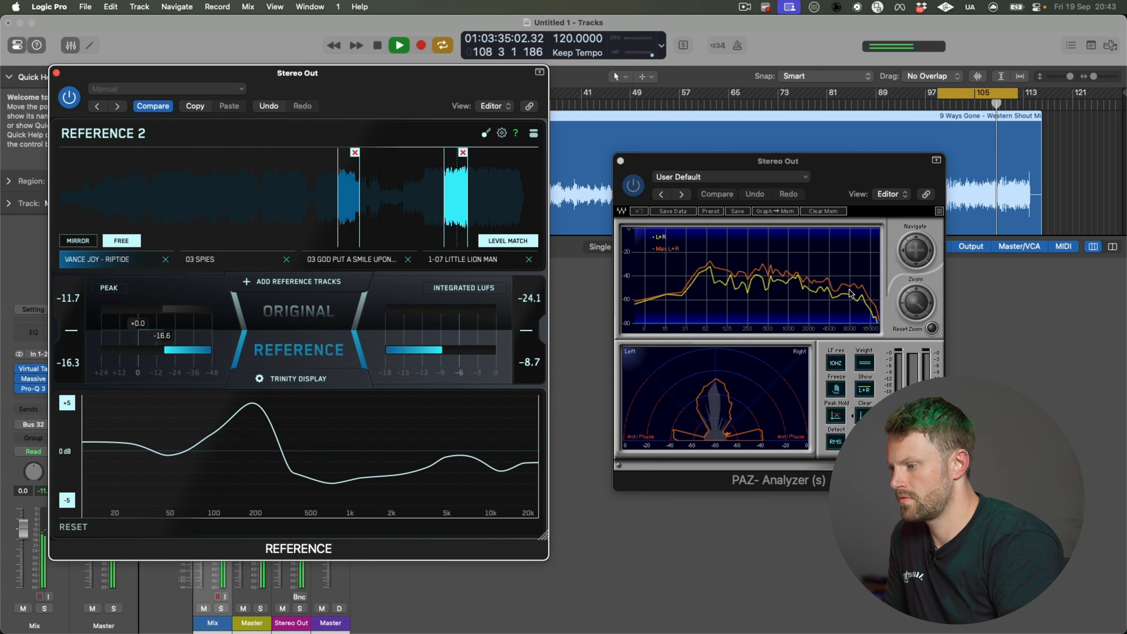
{"action": "left_click", "coordinate": [452, 257]}
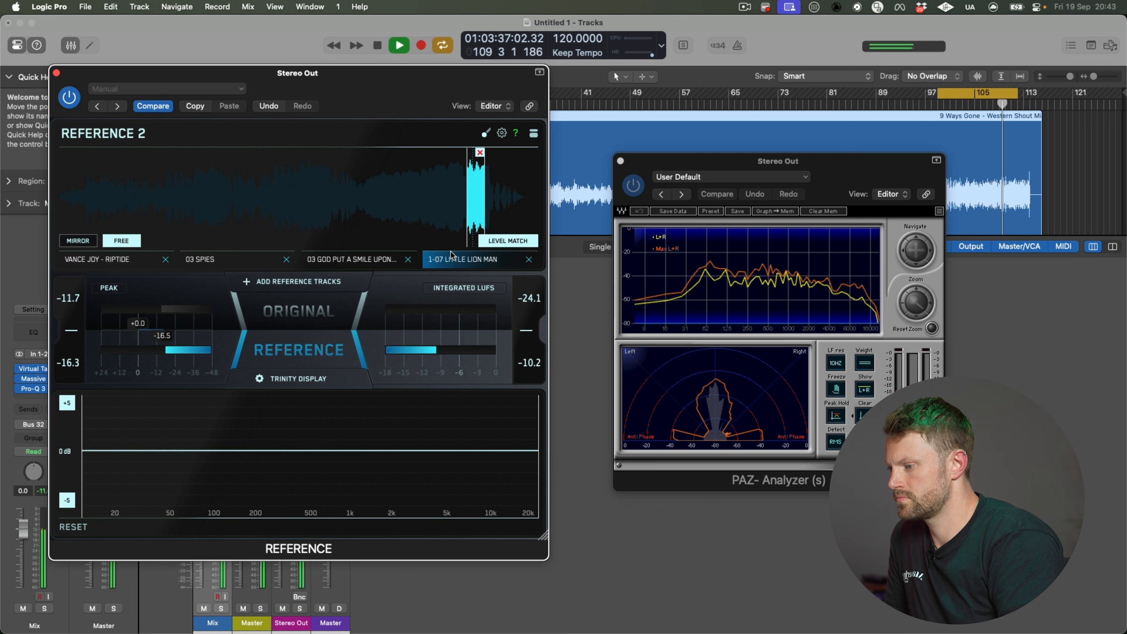
{"action": "left_click", "coordinate": [136, 260]}
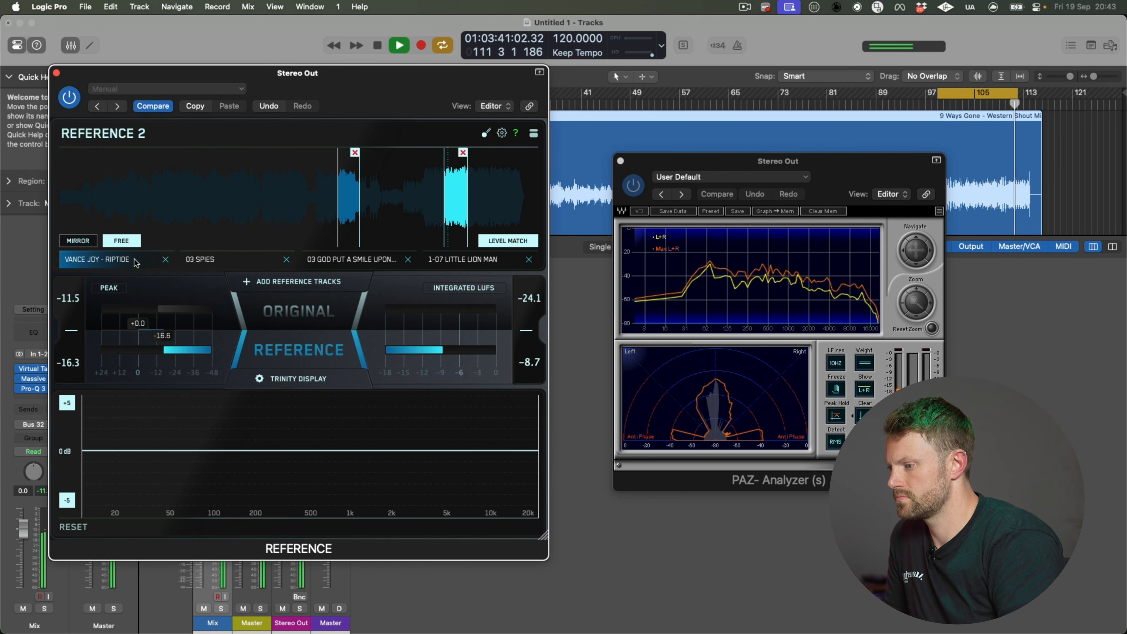
{"action": "key", "text": "space"}
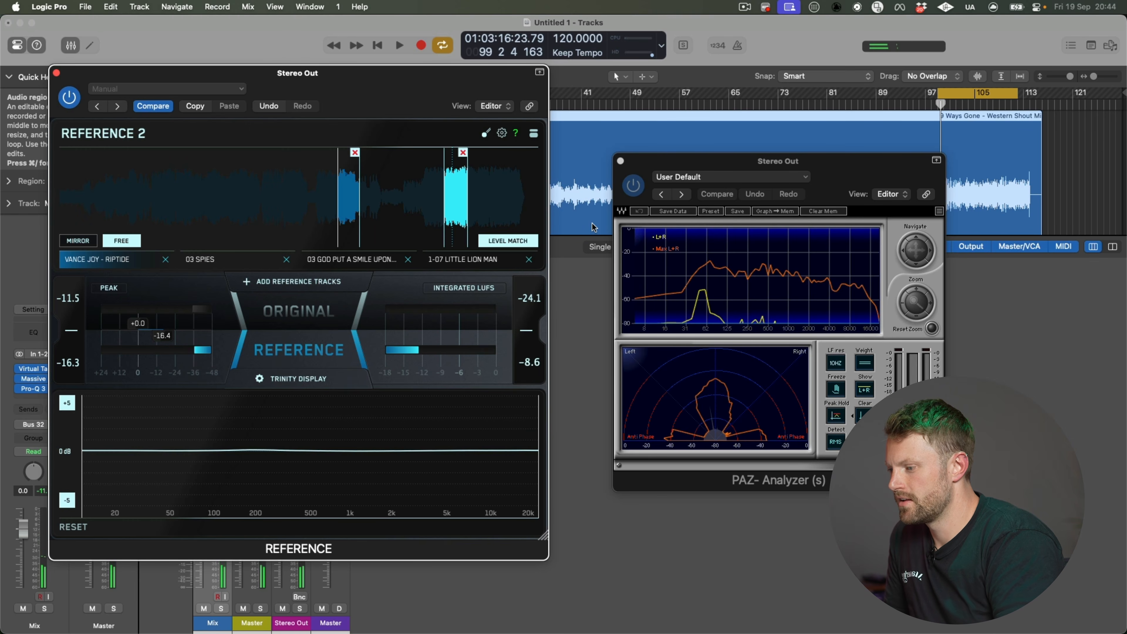
{"action": "key", "text": "space"}
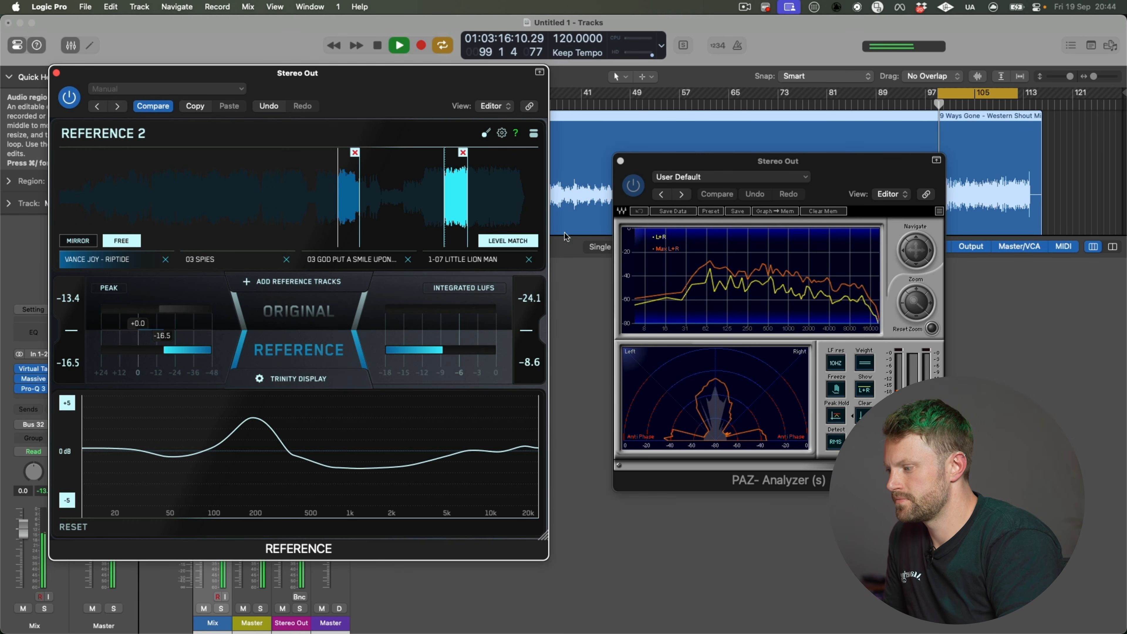
{"action": "left_click", "coordinate": [454, 261]}
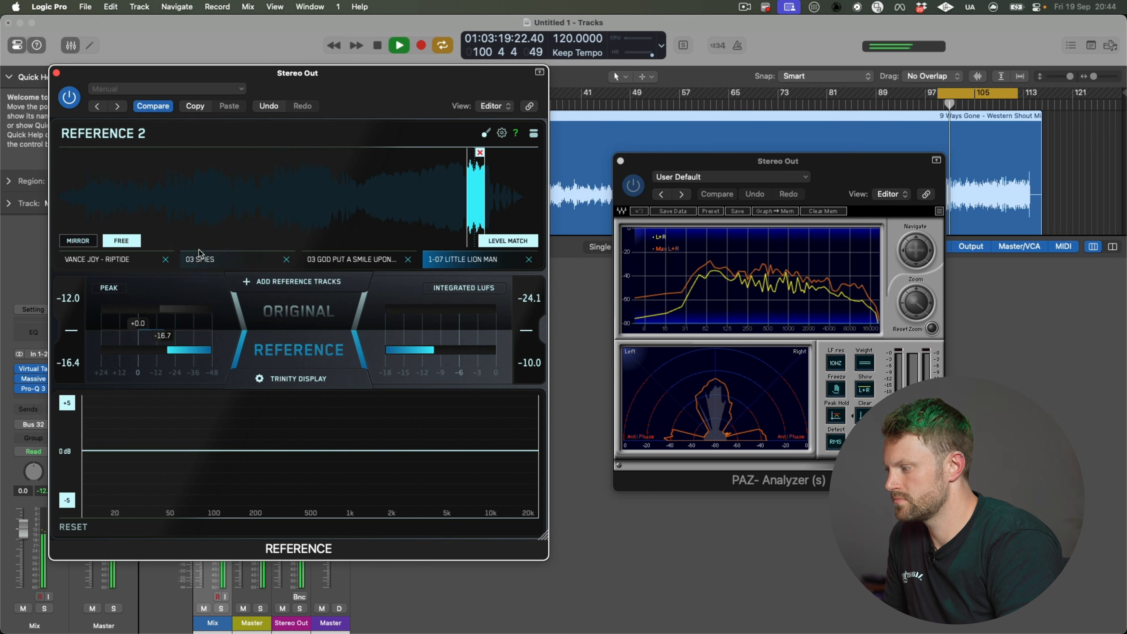
{"action": "left_click", "coordinate": [98, 259]}
Step: Compare the original mix with VANCE JOY - RIPTIDE and 1-07 LITTLE LION MAN on the analyzer, and stop playback
{"action": "left_click", "coordinate": [333, 318]}
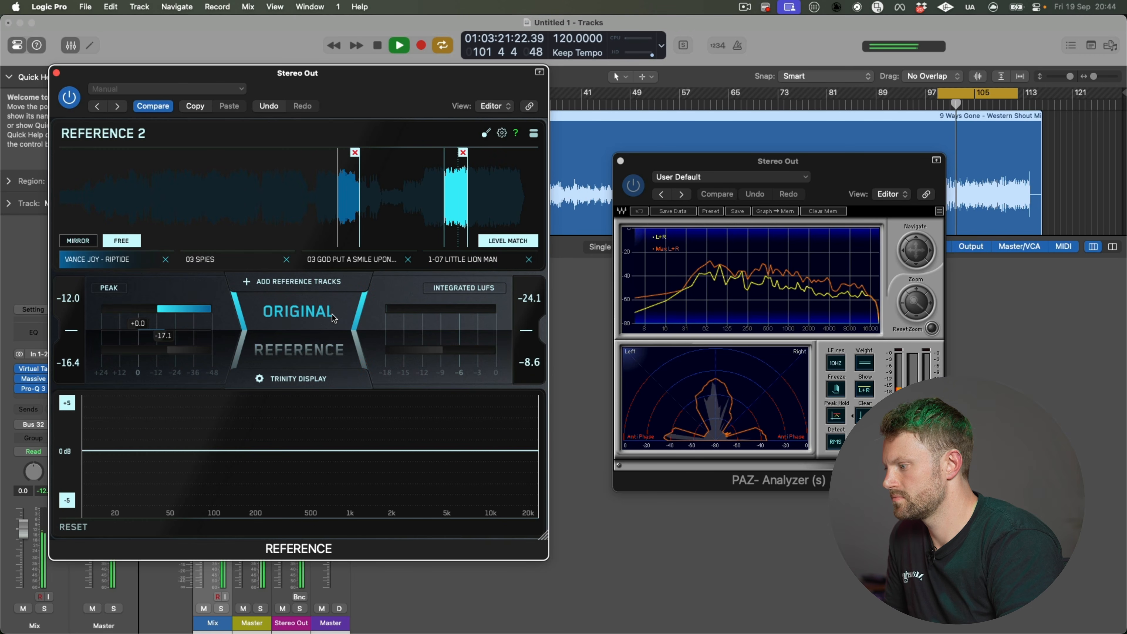
{"action": "left_click", "coordinate": [306, 322]}
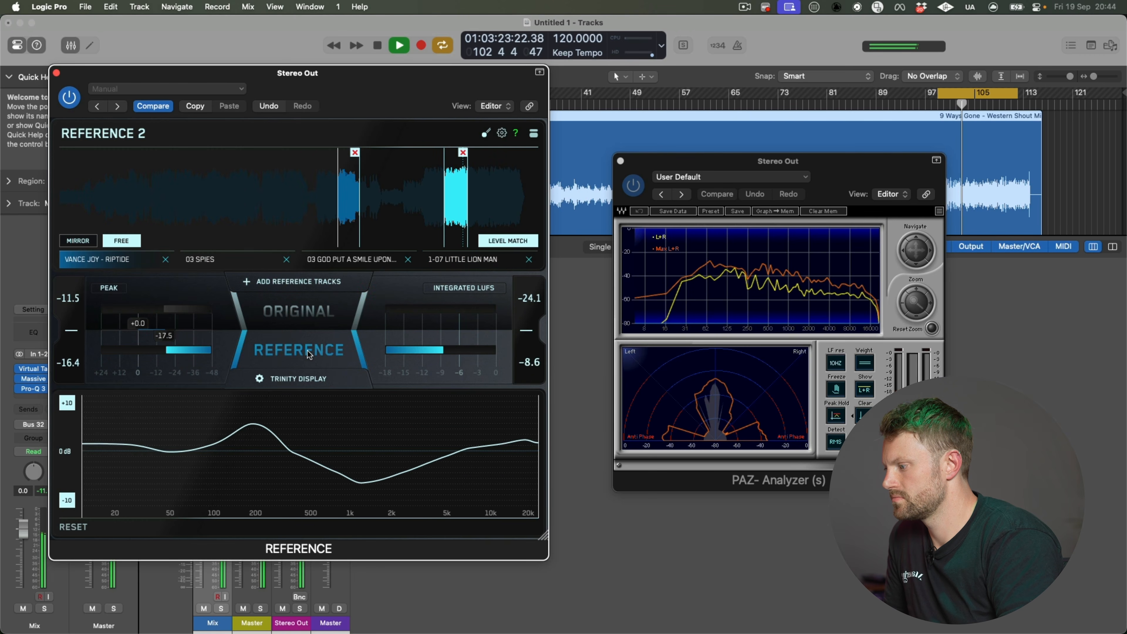
{"action": "left_click", "coordinate": [466, 261]}
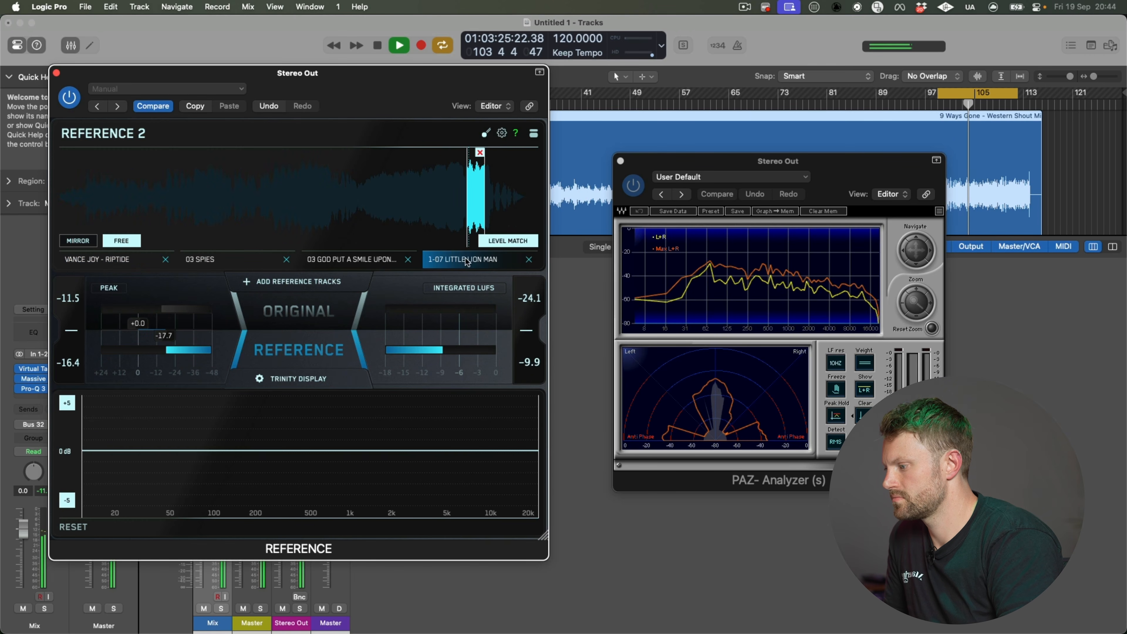
{"action": "left_click", "coordinate": [301, 315]}
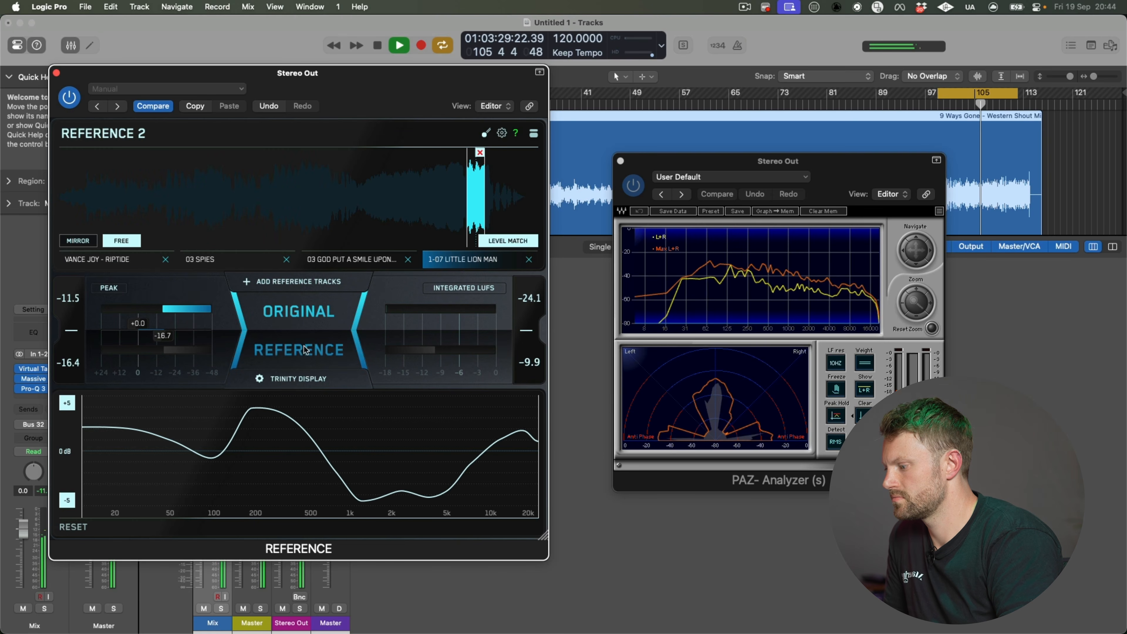
{"action": "left_click", "coordinate": [312, 327]}
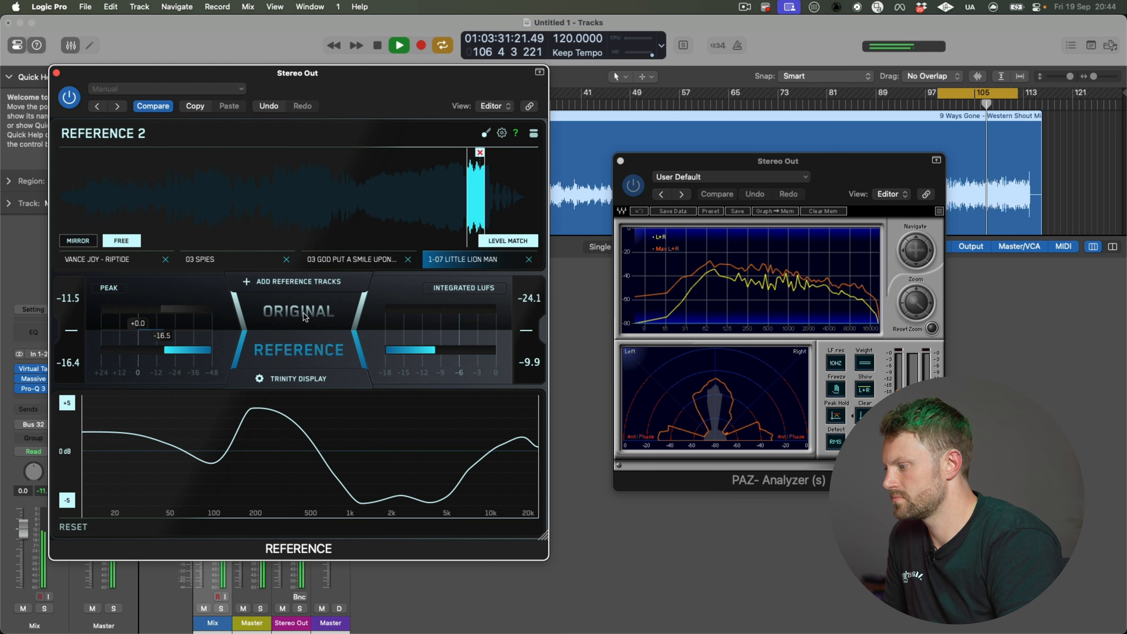
{"action": "left_click", "coordinate": [304, 316]}
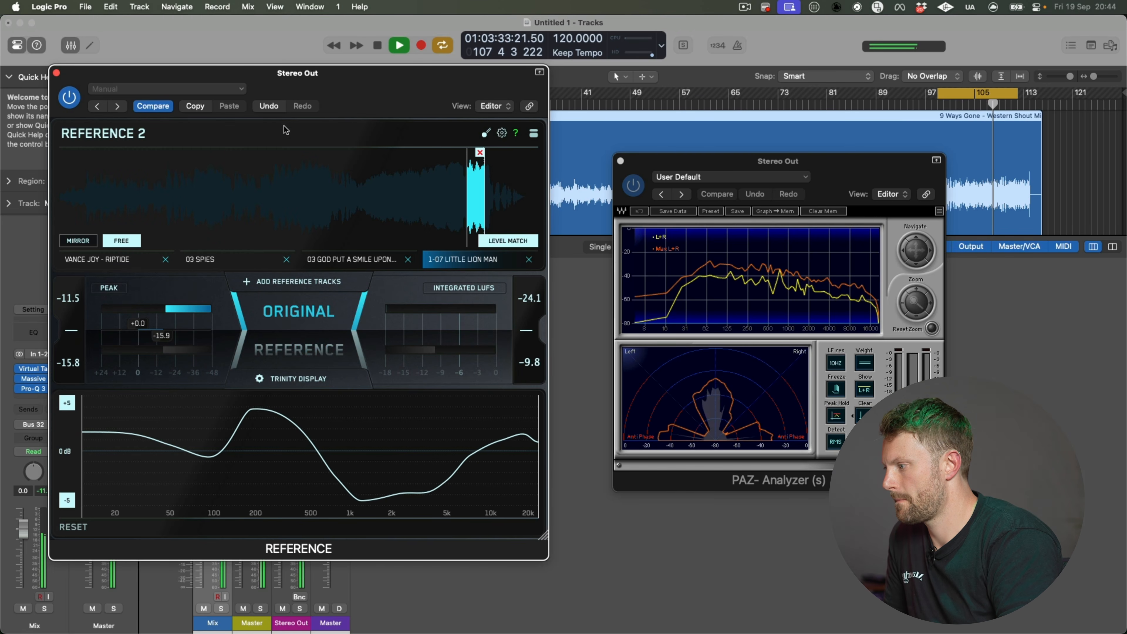
{"action": "left_click_drag", "start_coordinate": [366, 102], "coordinate": [590, 101]}
{"action": "key", "text": "space"}
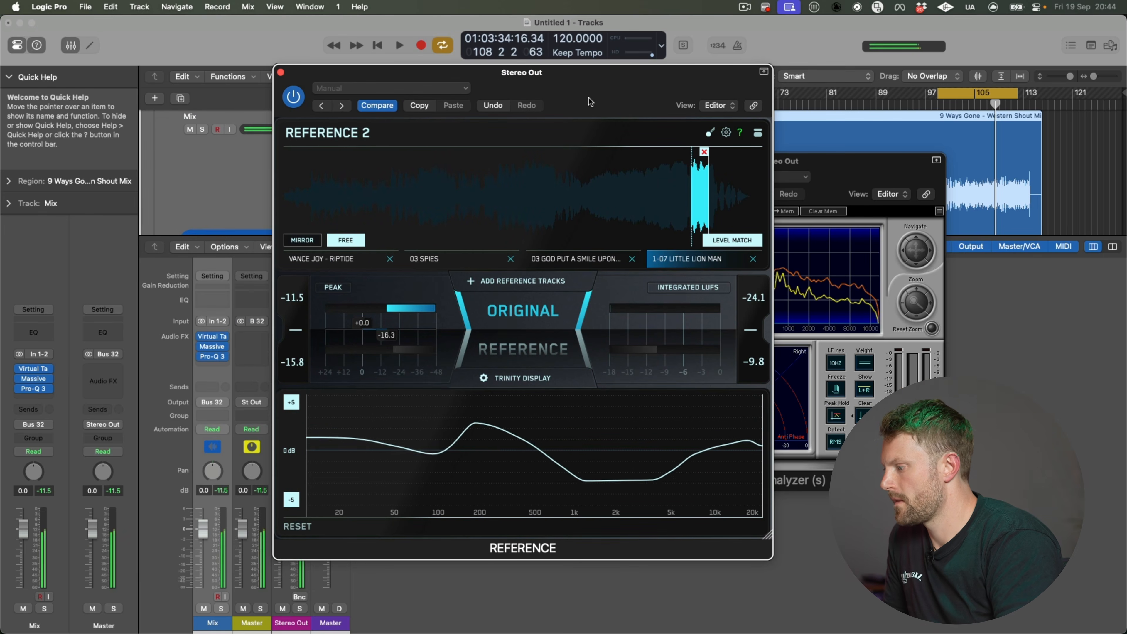
Step: Set the Mix channel's Virtual Tape Machines input to -18.0 dB, audition the plug-in on and off, and leave it bypassed
{"action": "left_click", "coordinate": [211, 336]}
{"action": "left_click_drag", "start_coordinate": [526, 281], "coordinate": [508, 289]}
{"action": "key", "text": "space"}
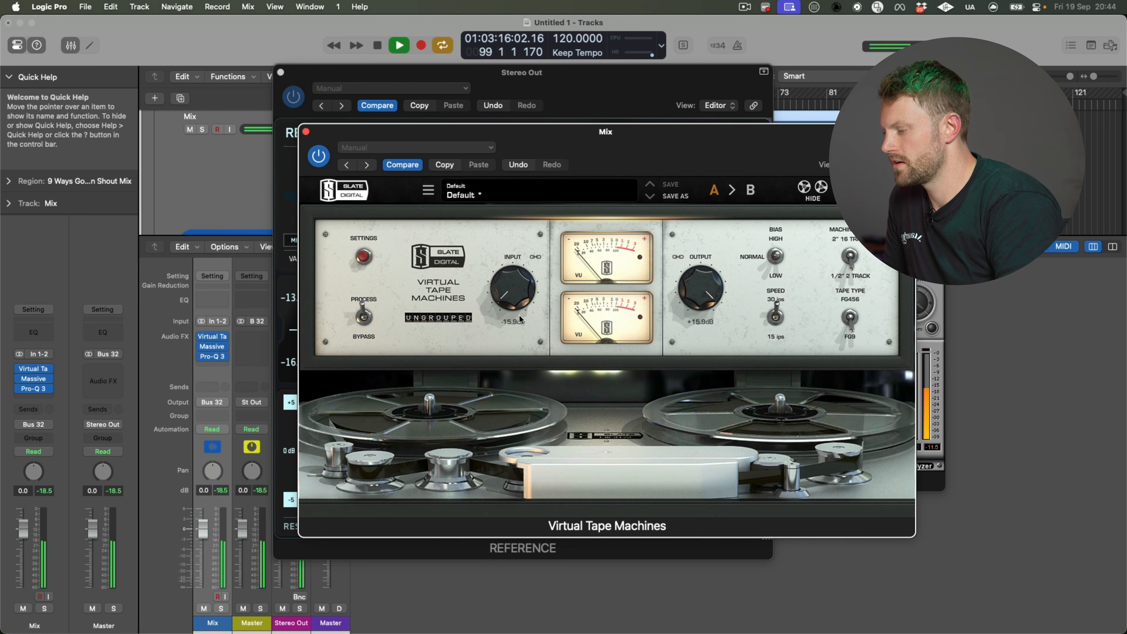
{"action": "left_click", "coordinate": [319, 157]}
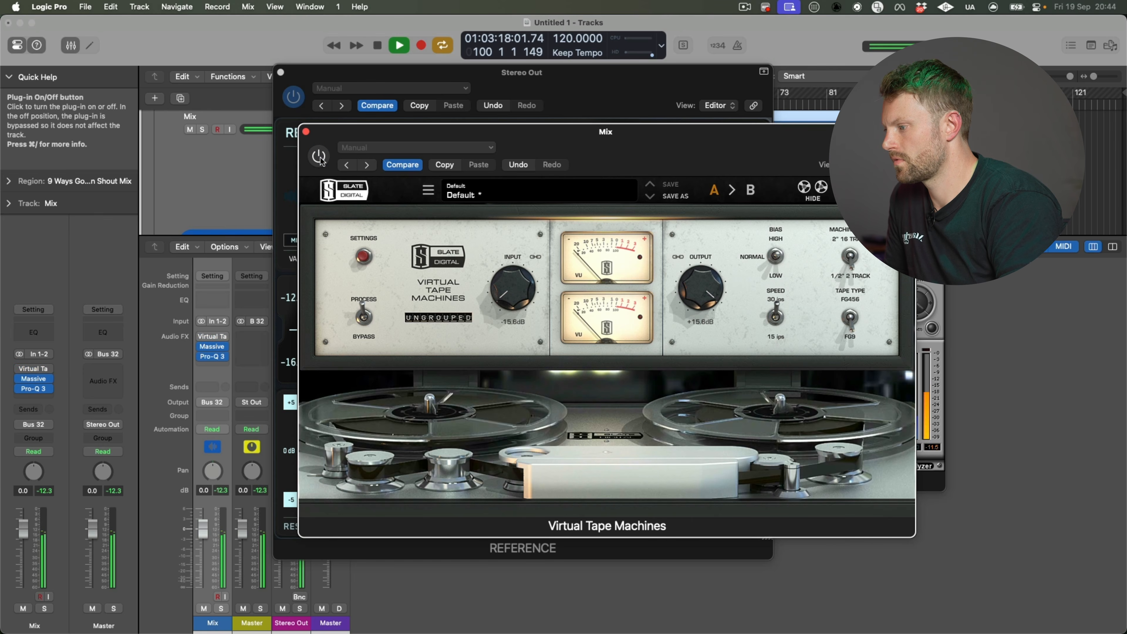
{"action": "left_click", "coordinate": [320, 158]}
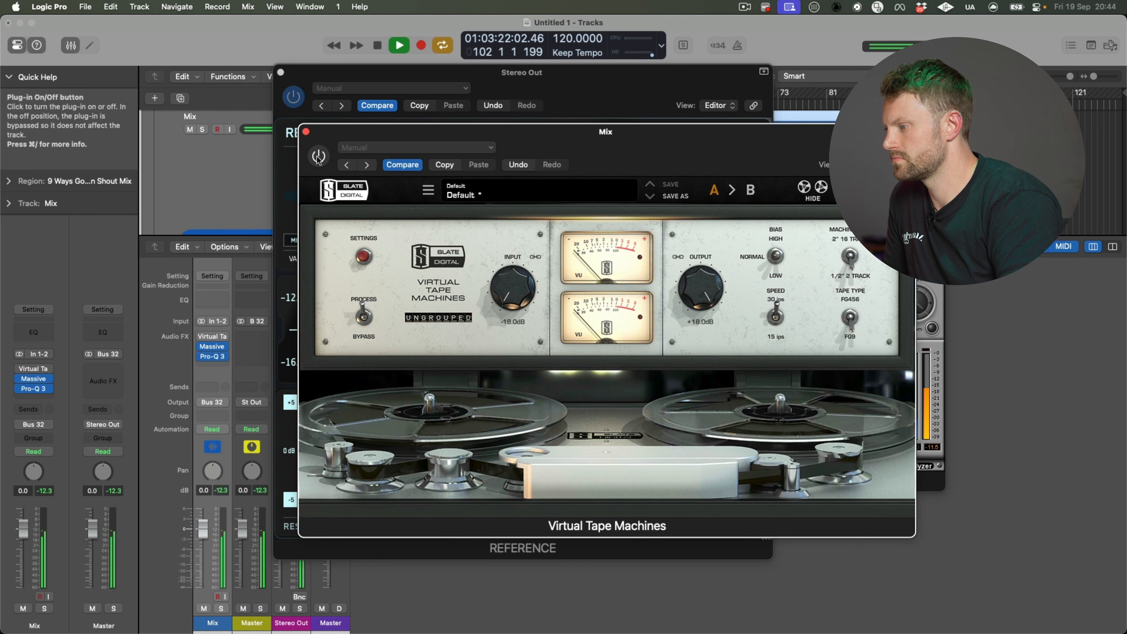
{"action": "key", "text": "space"}
Step: Insert Saturn 2 directly after Virtual Tape Machines on the Mix channel
{"action": "left_click", "coordinate": [212, 346]}
{"action": "type", "text": "saturm"}
{"action": "key", "text": "BackSpace"}
{"action": "key", "text": "BackSpace"}
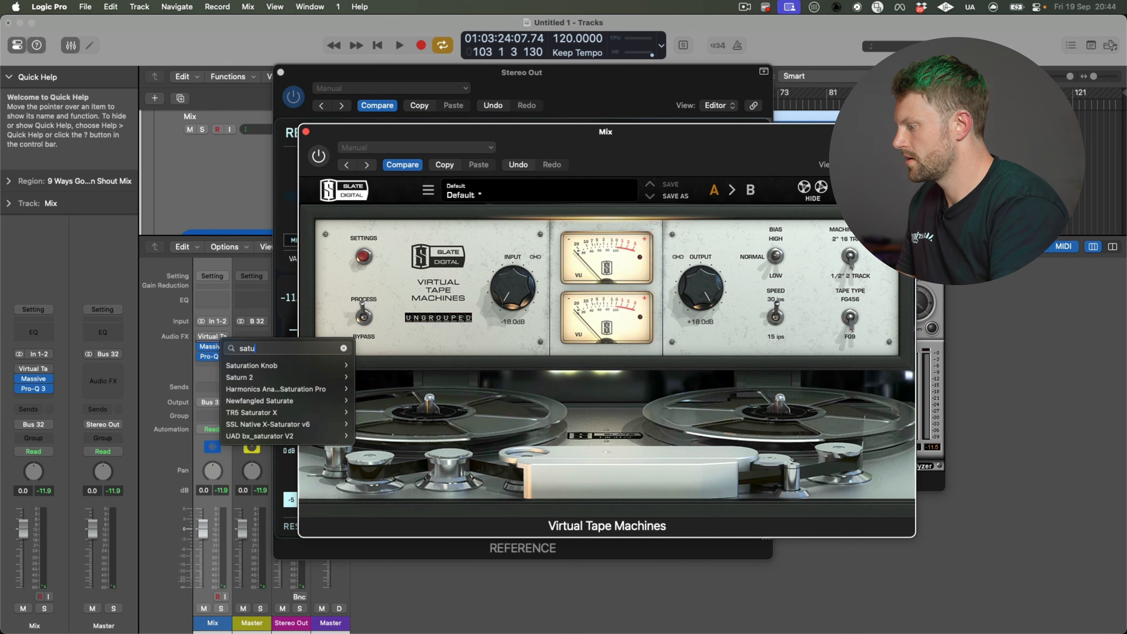
{"action": "left_click", "coordinate": [371, 377]}
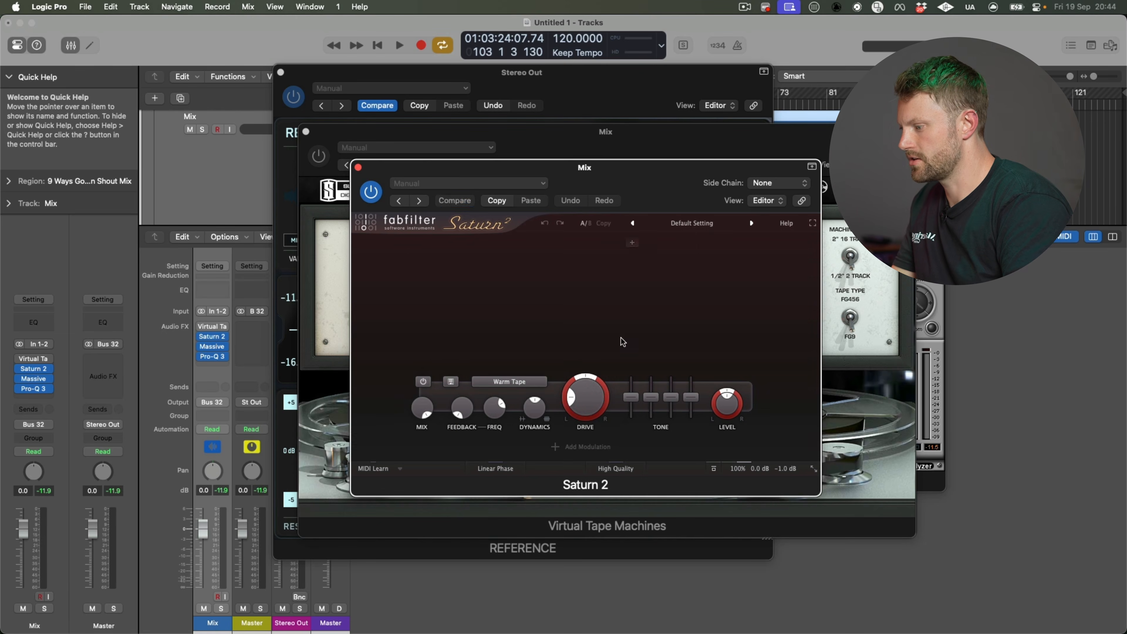
Step: Turn down Saturn 2's Drive and audition the plug-in on and off during playback
{"action": "key", "text": "space"}
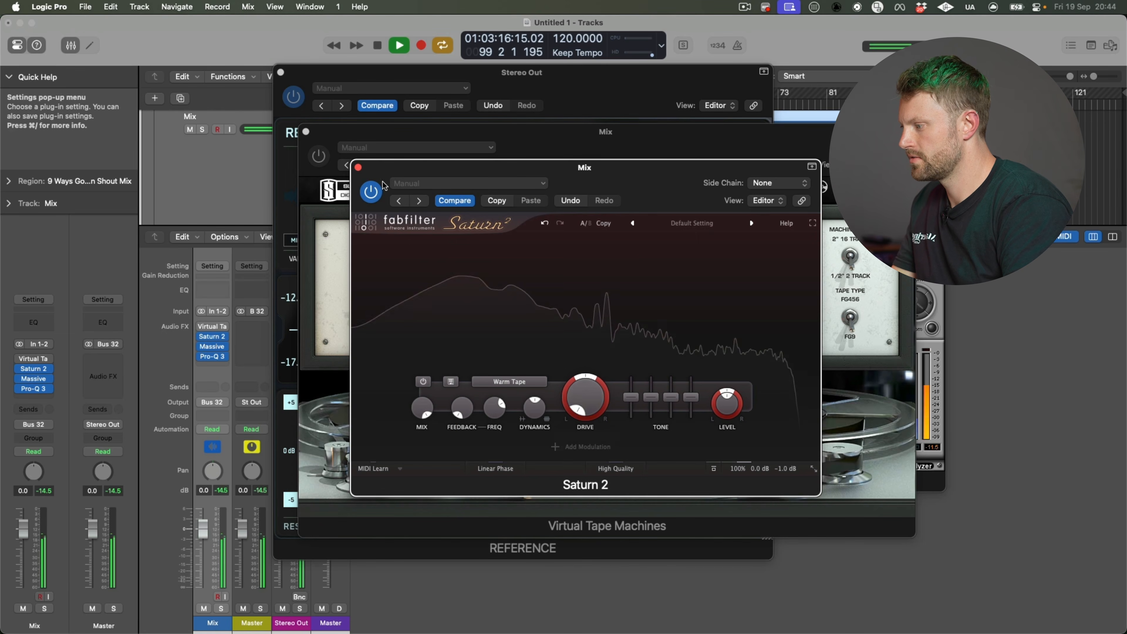
{"action": "left_click", "coordinate": [372, 190]}
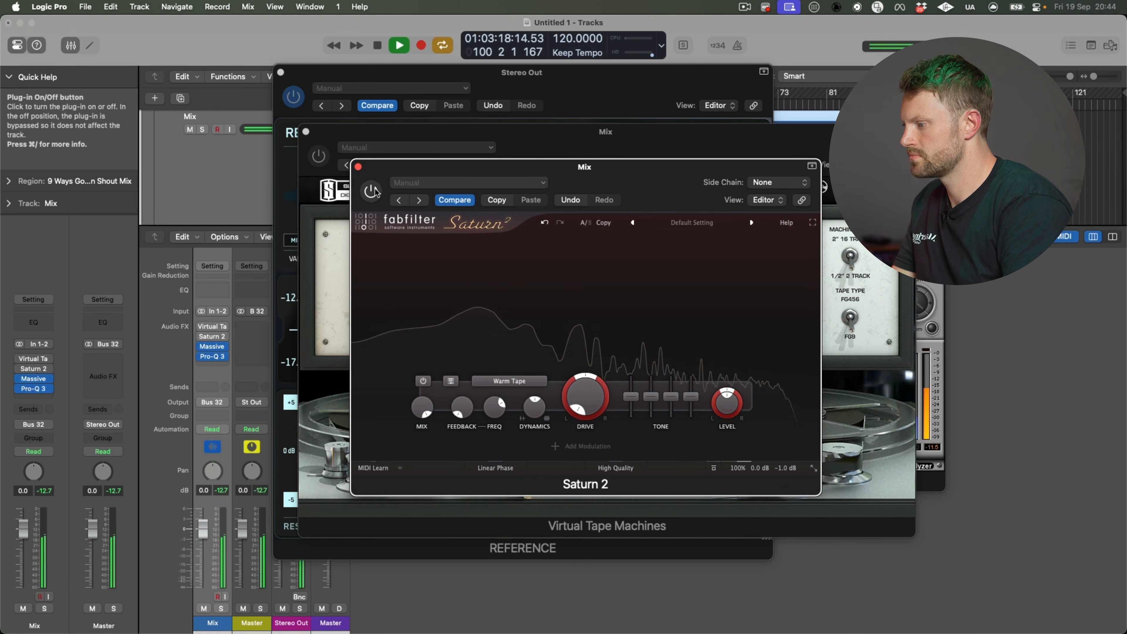
{"action": "left_click", "coordinate": [372, 191]}
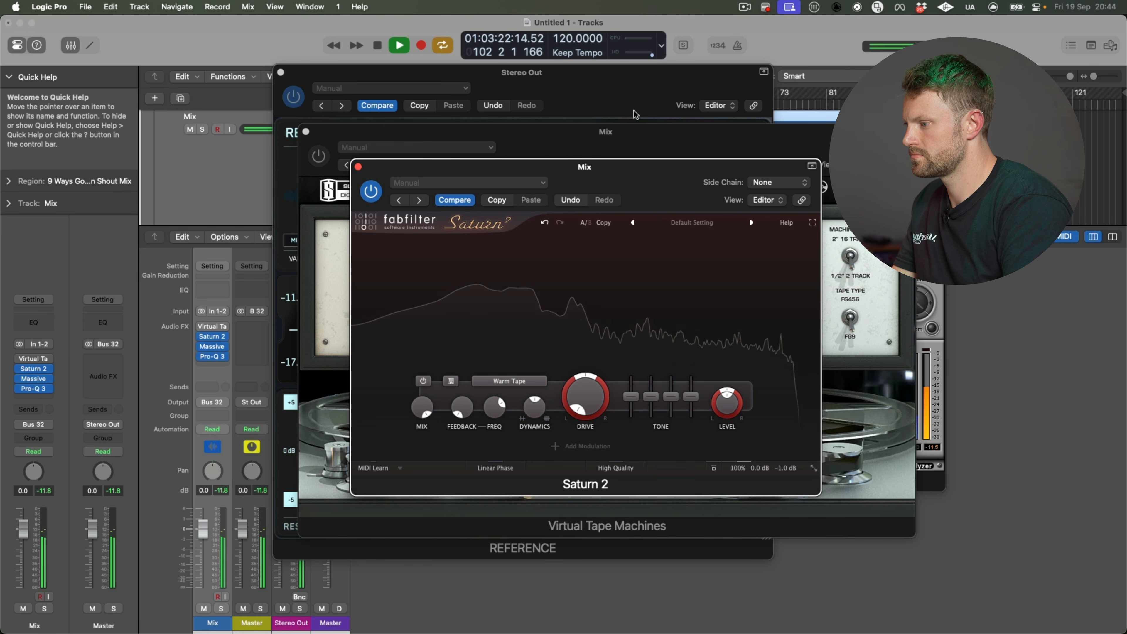
Step: Compare the original mix with the 1-07 LITTLE LION MAN reference while Saturn 2 is active
{"action": "left_click", "coordinate": [648, 114]}
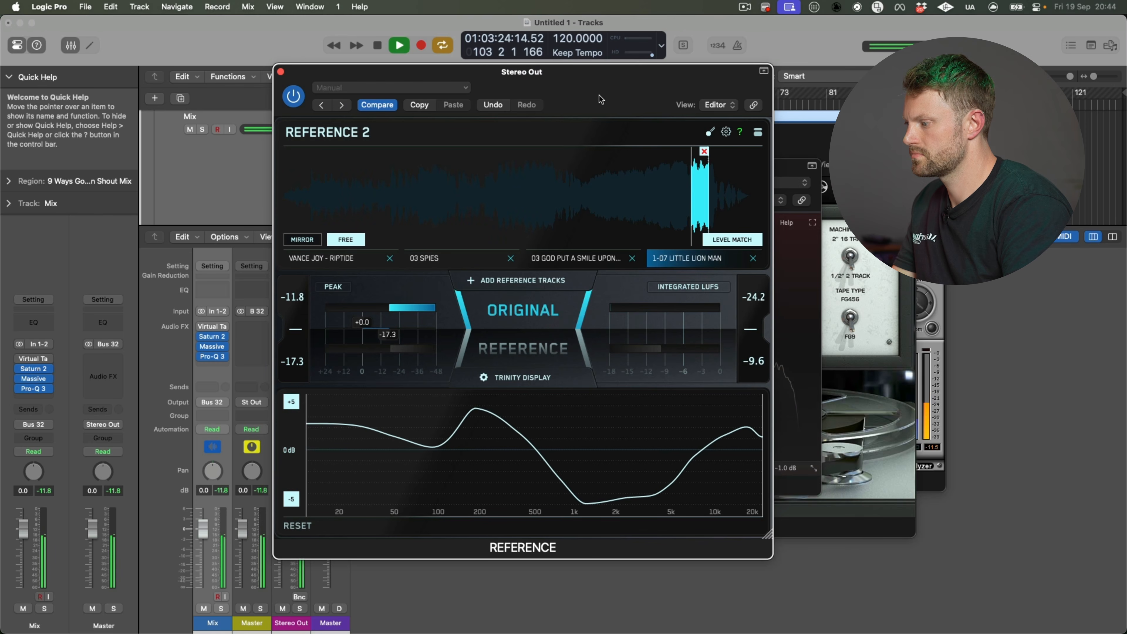
{"action": "left_click", "coordinate": [525, 336]}
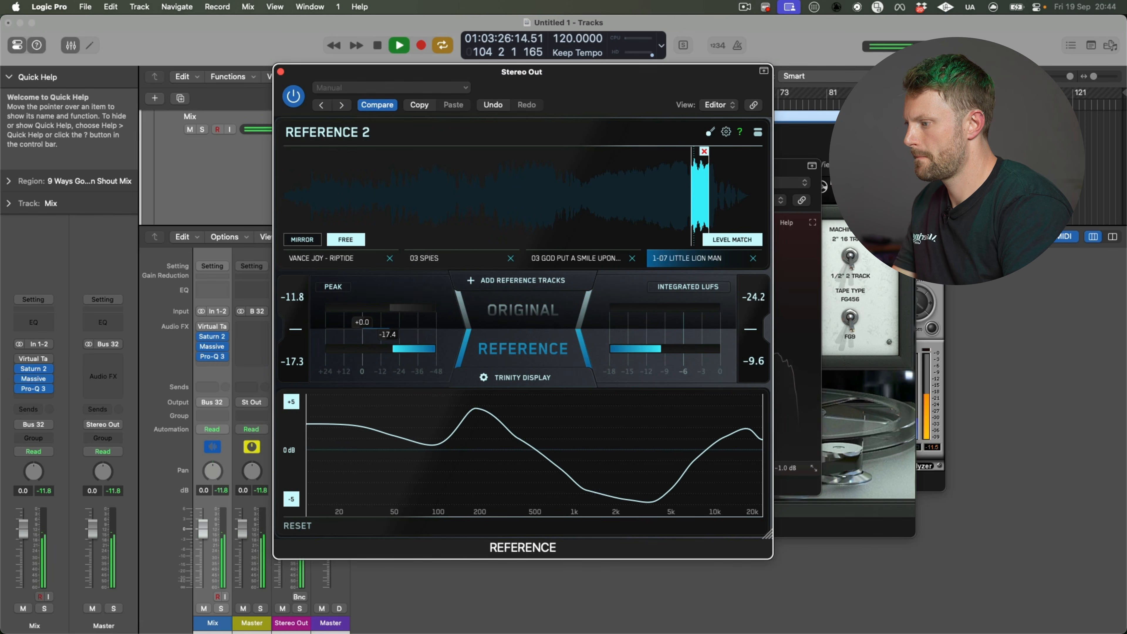
{"action": "left_click", "coordinate": [801, 164]}
{"action": "left_click_drag", "start_coordinate": [586, 183], "coordinate": [761, 151]}
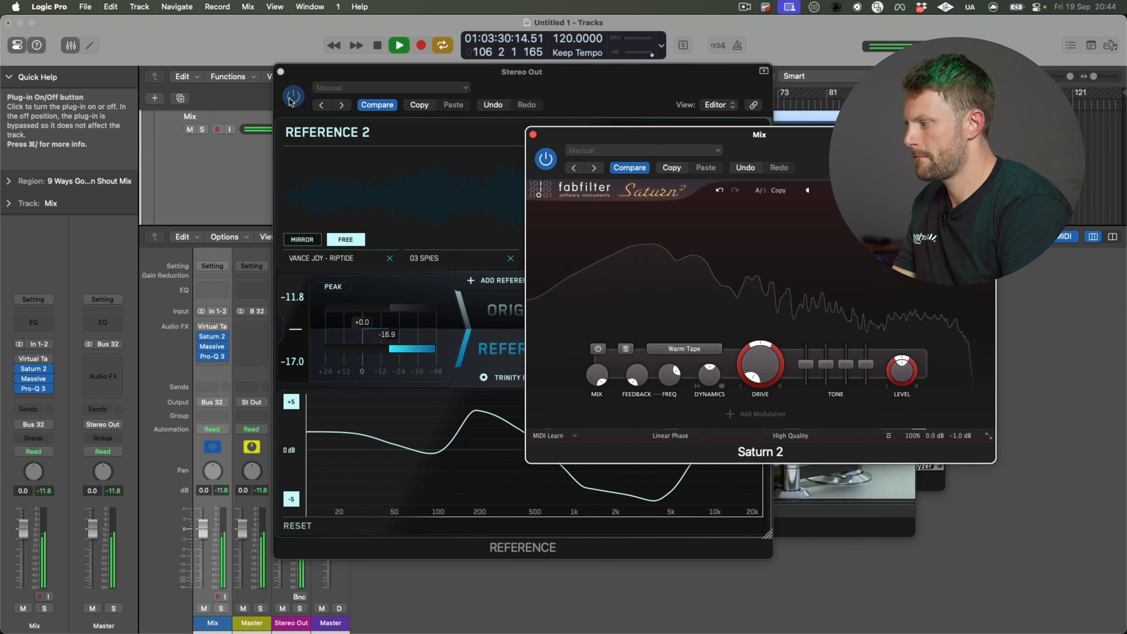
{"action": "left_click", "coordinate": [506, 310]}
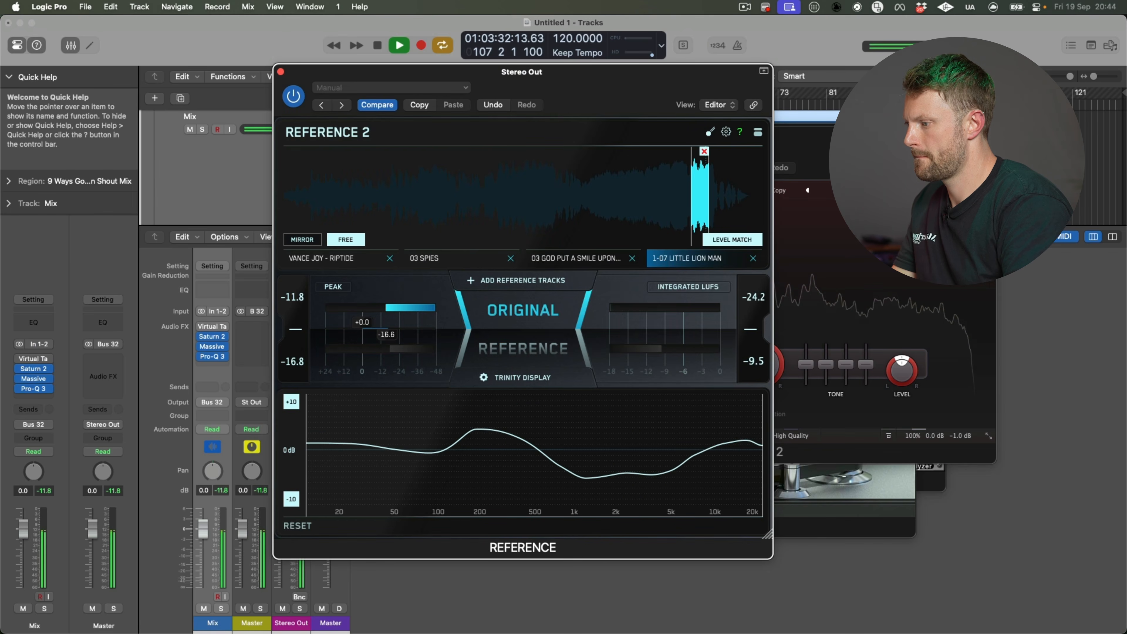
Step: Close Saturn 2 and compare the original mix with the 1-07 LITTLE LION MAN reference with Saturn 2 and Massive bypassed, re-enabling only Massive
{"action": "left_click", "coordinate": [836, 153]}
{"action": "left_click", "coordinate": [532, 134]}
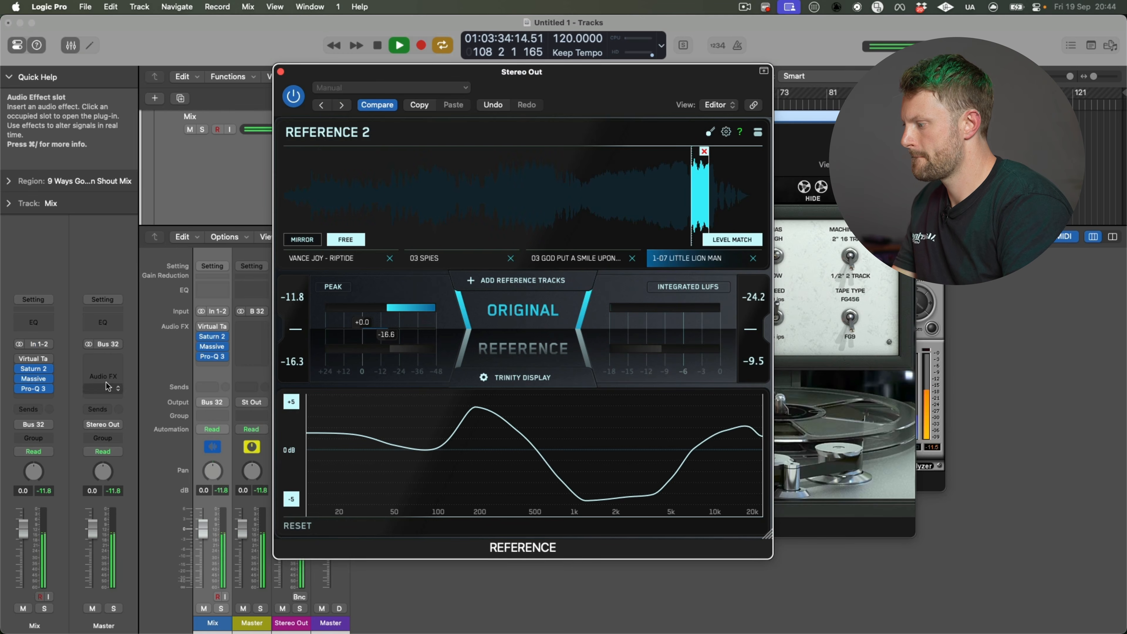
{"action": "left_click", "coordinate": [205, 349]}
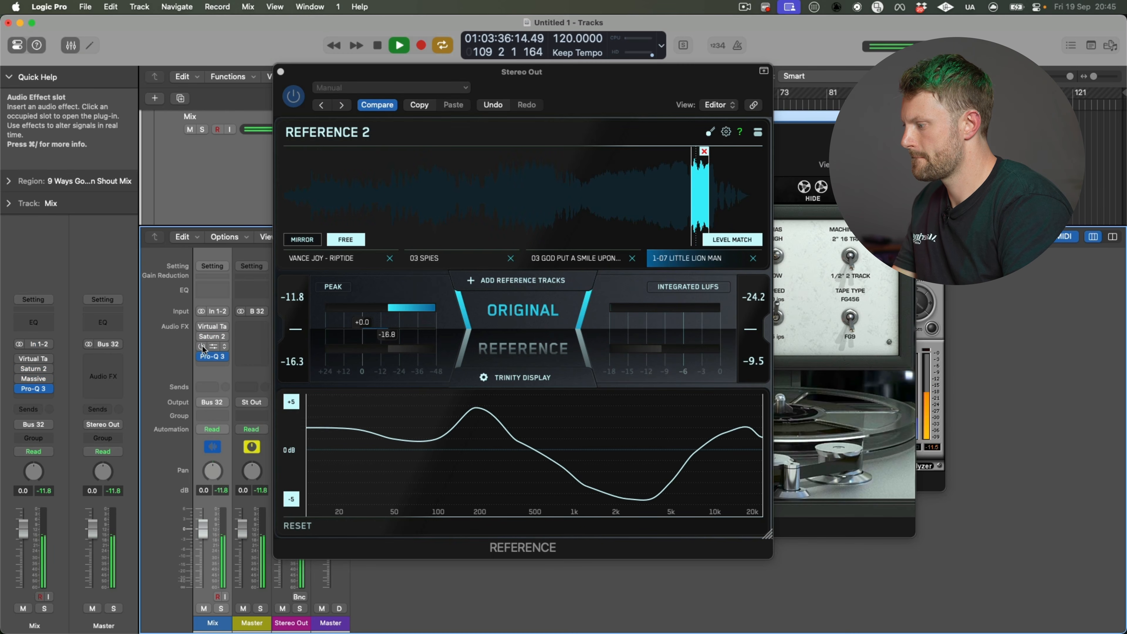
{"action": "left_click", "coordinate": [526, 333]}
{"action": "left_click", "coordinate": [538, 321]}
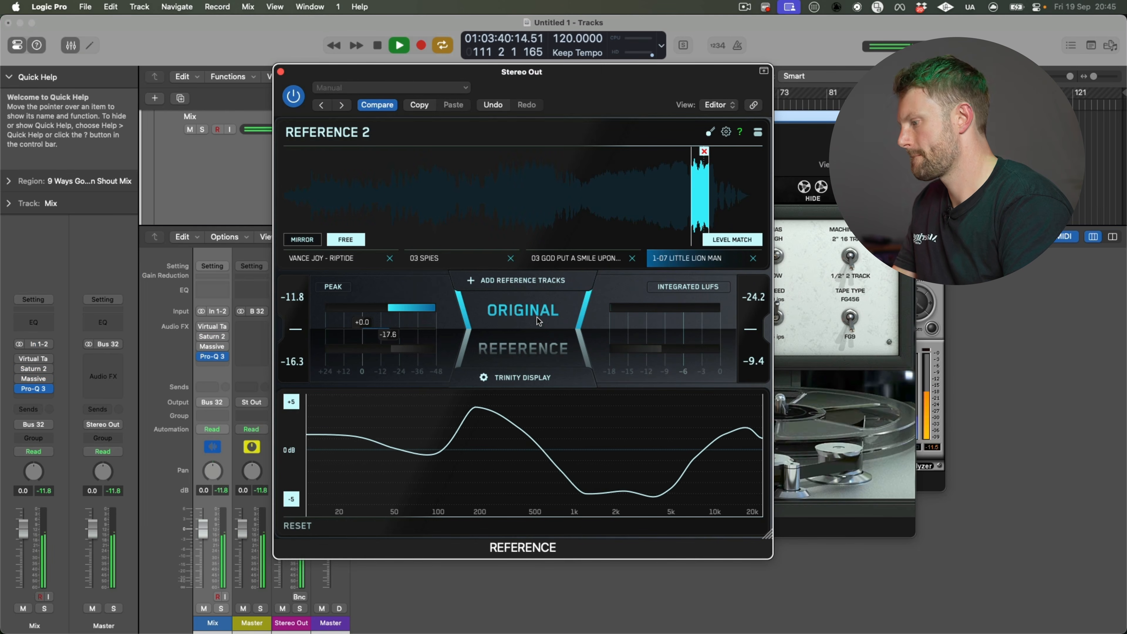
{"action": "left_click", "coordinate": [508, 344]}
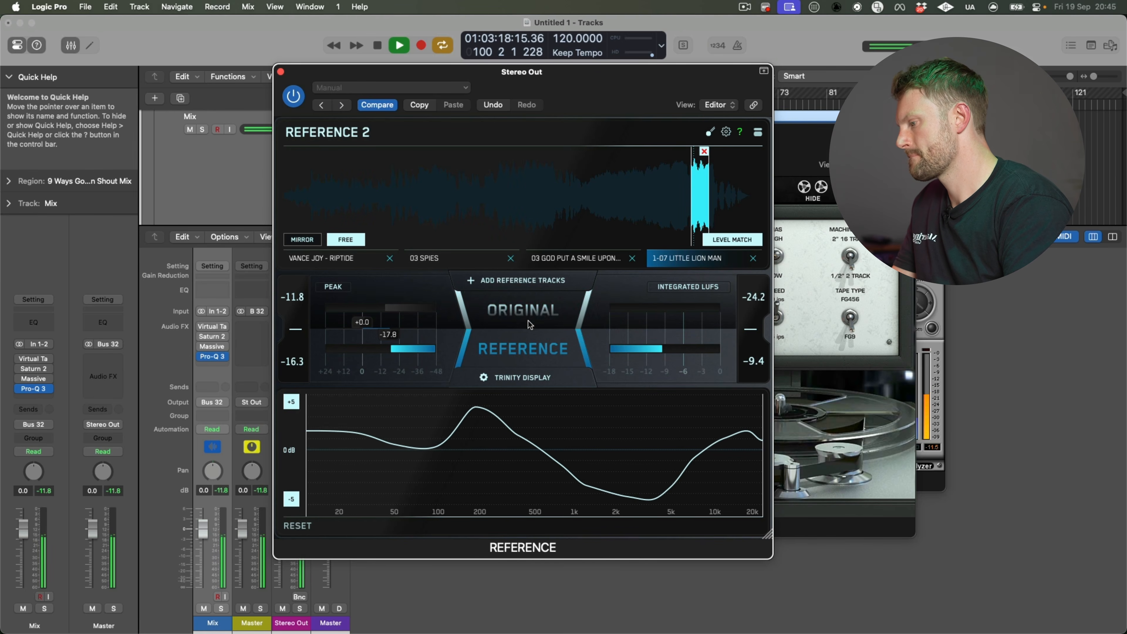
{"action": "left_click", "coordinate": [201, 346]}
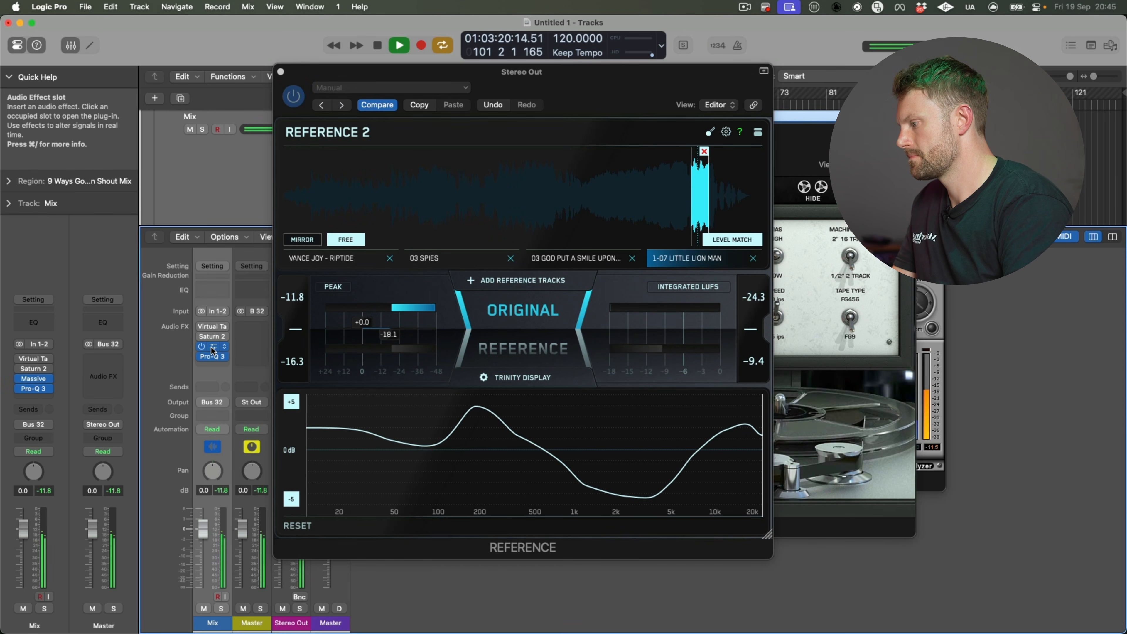
Step: Check Massive on the Mix channel during playback, and close it along with the Reference, Virtual Tape Machines and PAZ Analyzer windows
{"action": "left_click", "coordinate": [212, 351]}
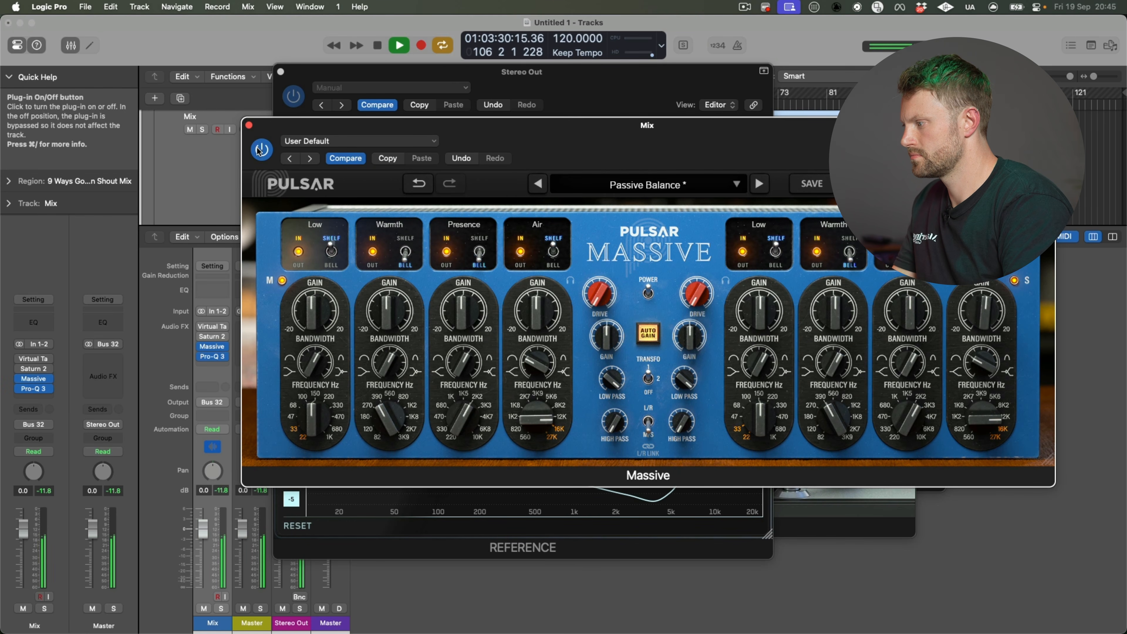
{"action": "left_click", "coordinate": [249, 126]}
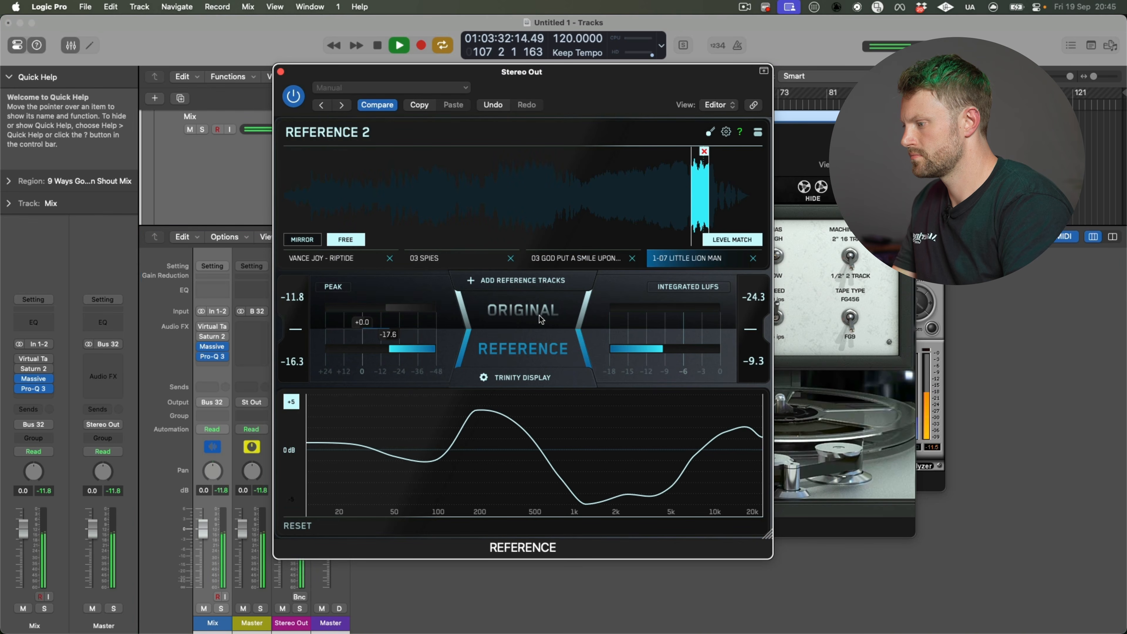
{"action": "key", "text": "super+w"}
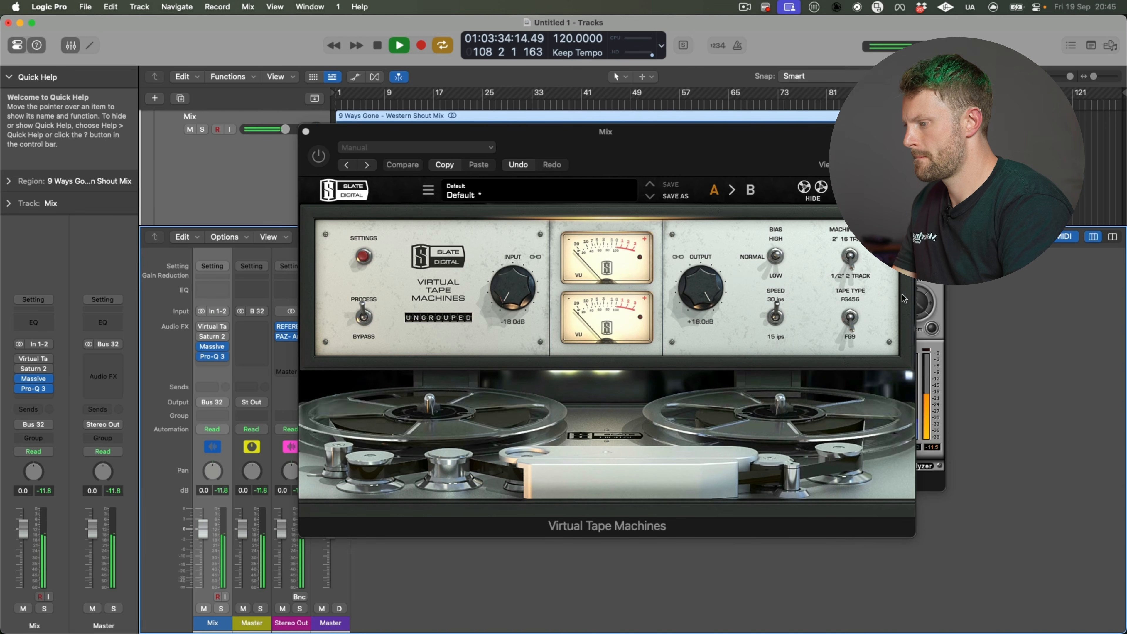
{"action": "key", "text": "super+w"}
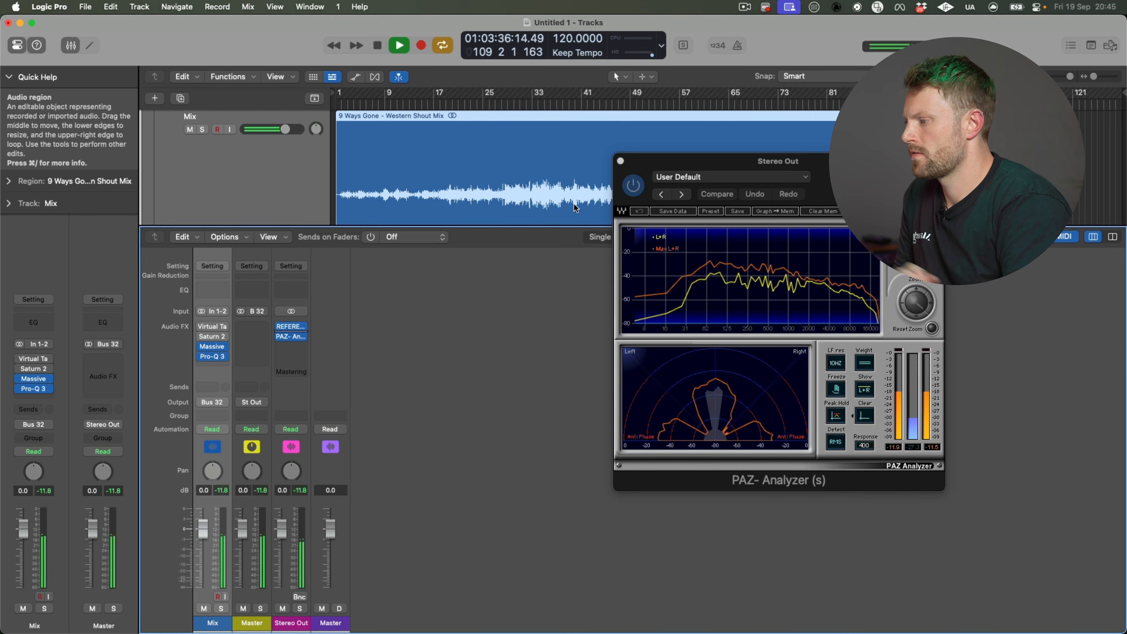
{"action": "key", "text": "super+w"}
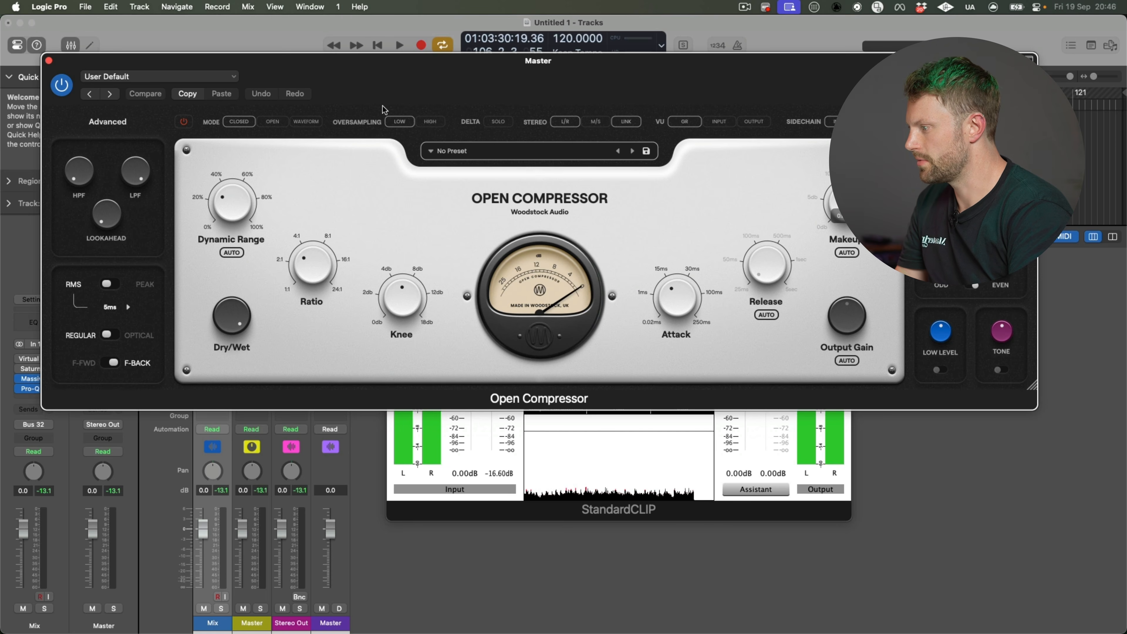
Step: Switch Open Compressor on the Master channel to Waveform mode, with Dynamic Range at maximum and the limiter off
{"action": "left_click", "coordinate": [273, 121]}
{"action": "left_click", "coordinate": [306, 121]}
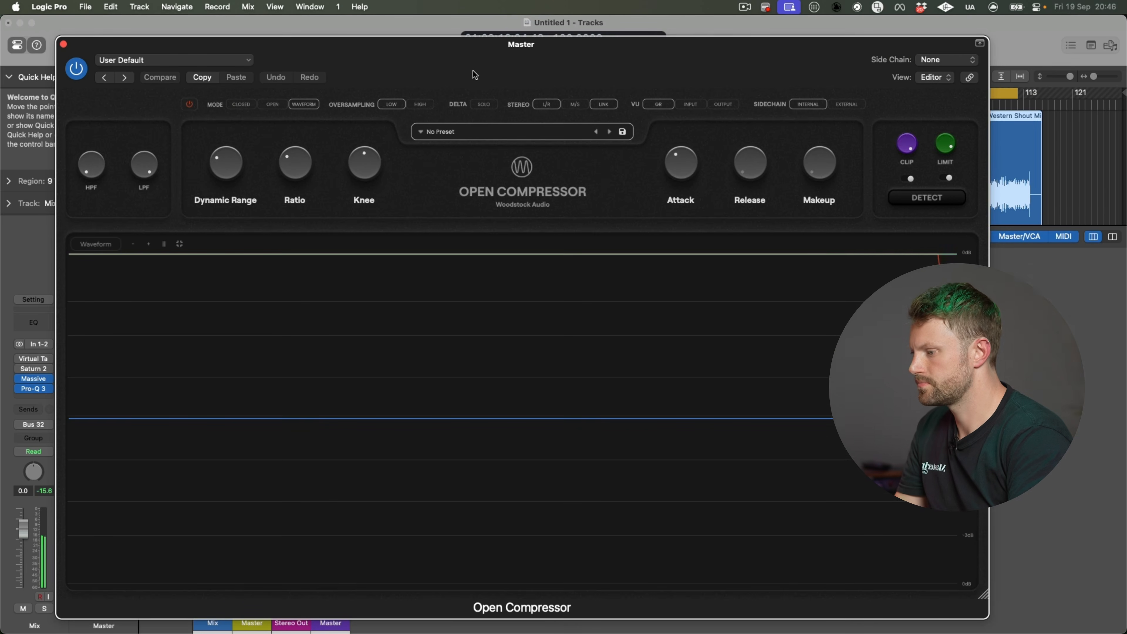
{"action": "left_click", "coordinate": [233, 166]}
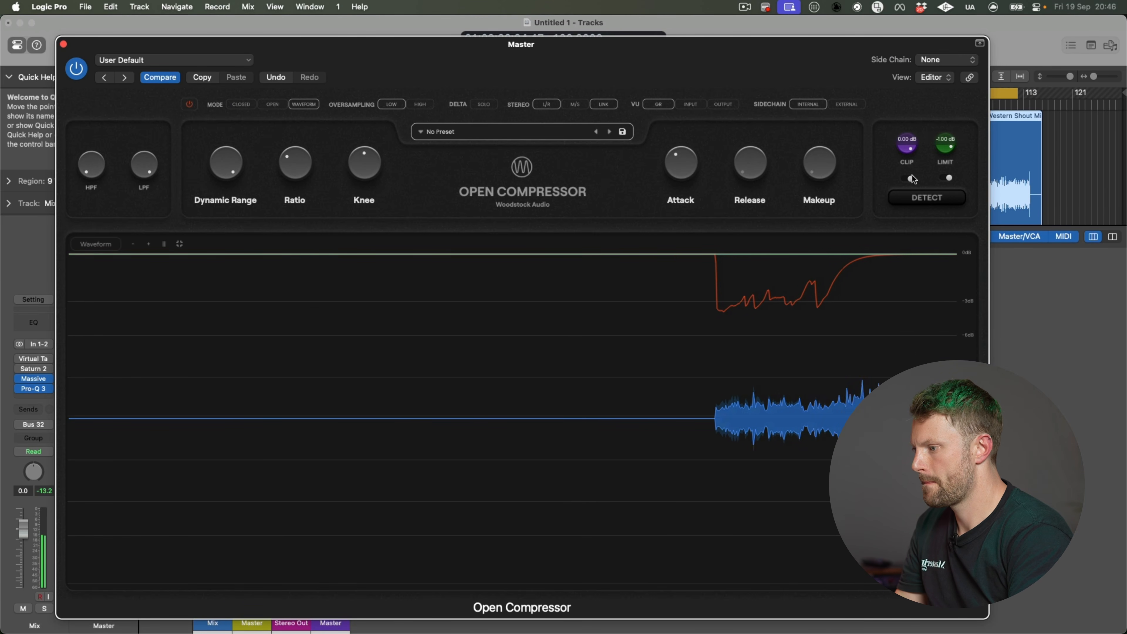
{"action": "left_click", "coordinate": [947, 178]}
Step: Lower Open Compressor's Clip threshold to about -15.31 dB while the song plays
{"action": "left_click_drag", "start_coordinate": [907, 144], "coordinate": [882, 232]}
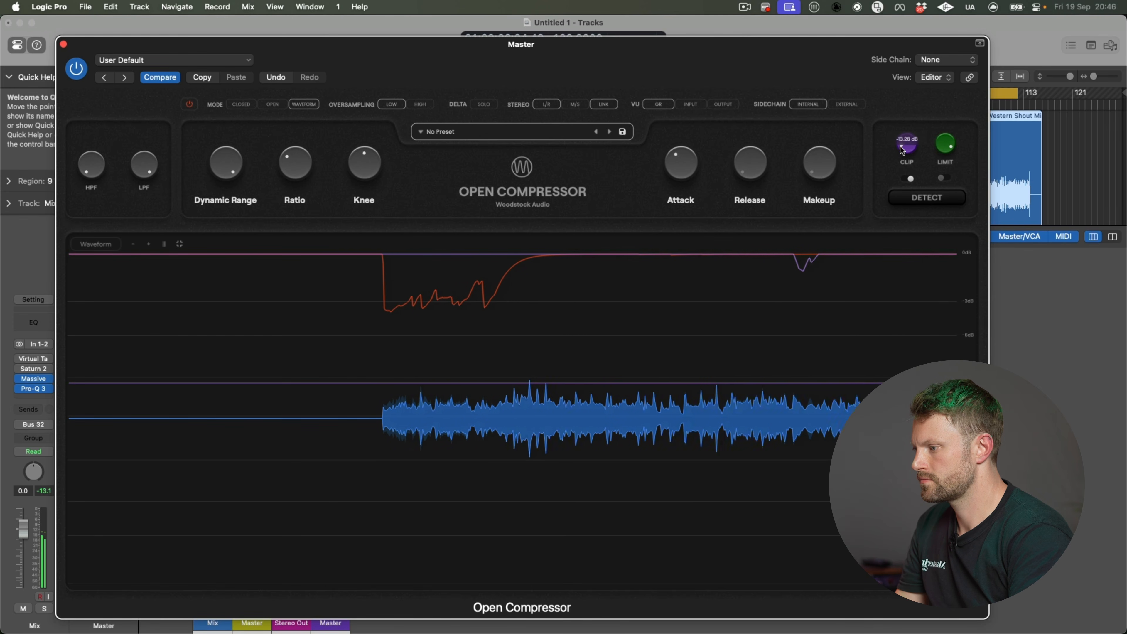
{"action": "left_click_drag", "start_coordinate": [907, 150], "coordinate": [907, 155]}
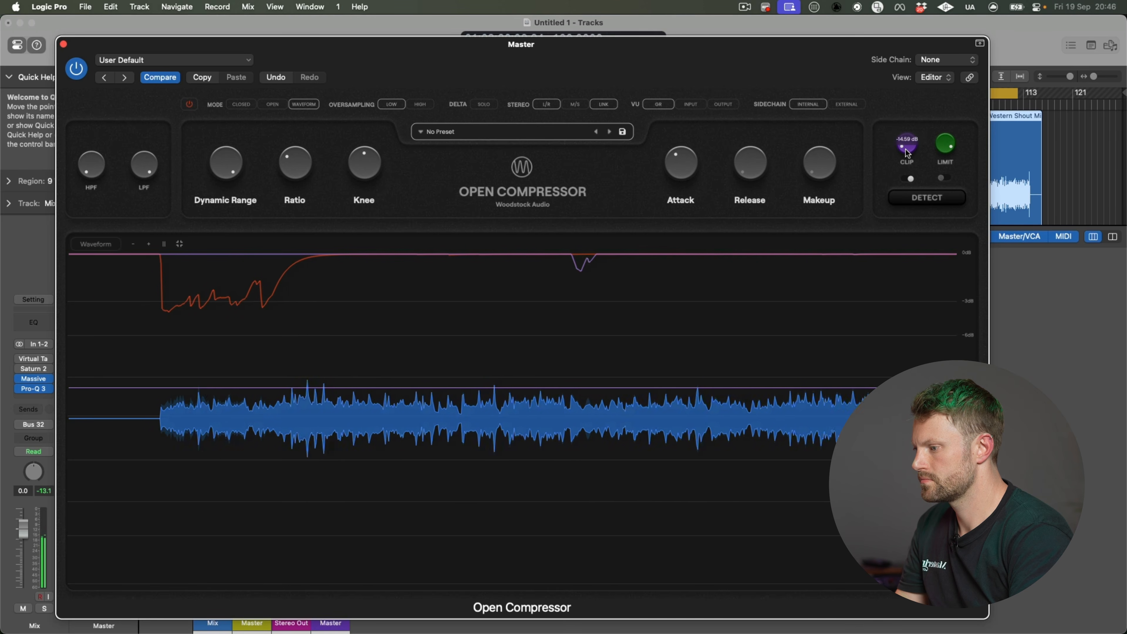
{"action": "left_click_drag", "start_coordinate": [905, 150], "coordinate": [905, 149]}
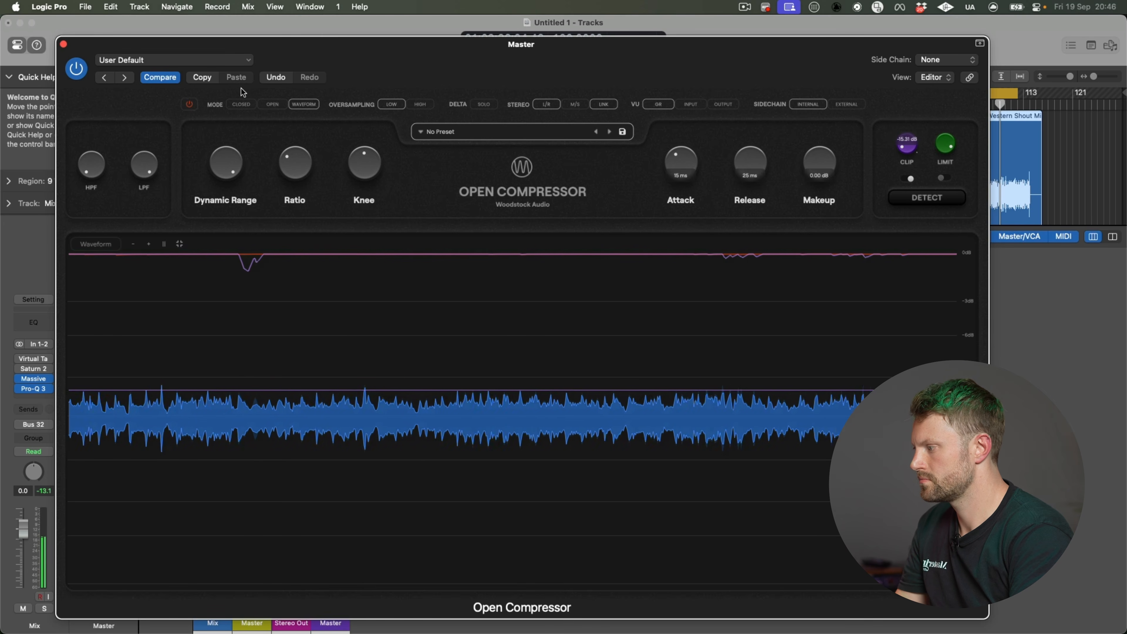
Step: Audition Open Compressor on and off during playback, leave it active and close its window
{"action": "left_click", "coordinate": [83, 75]}
{"action": "left_click", "coordinate": [82, 73]}
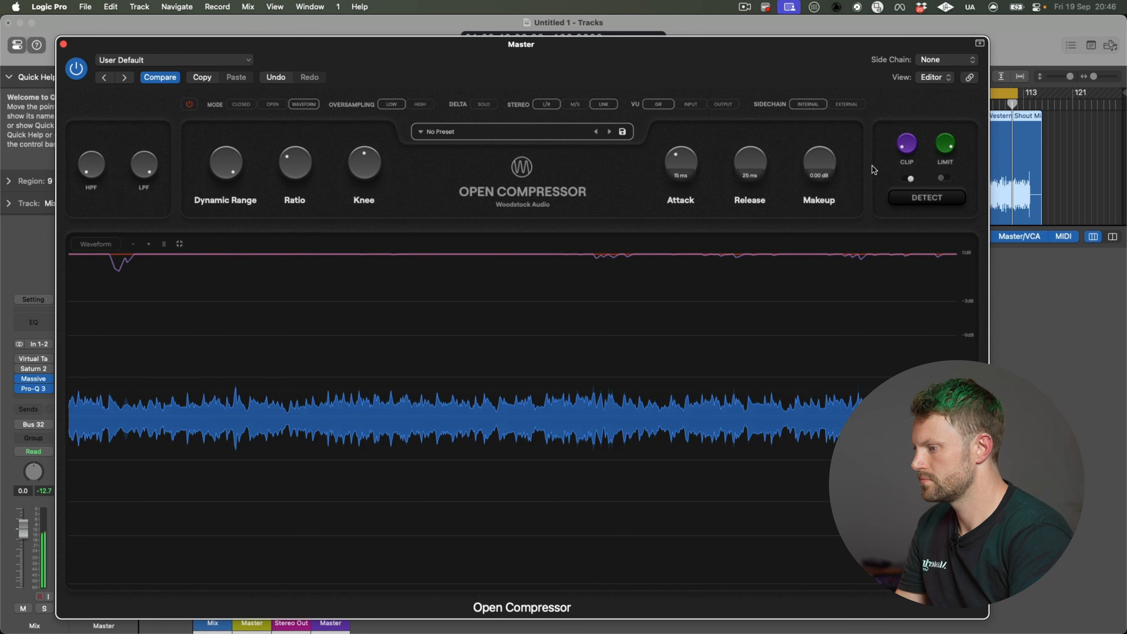
{"action": "left_click", "coordinate": [78, 72]}
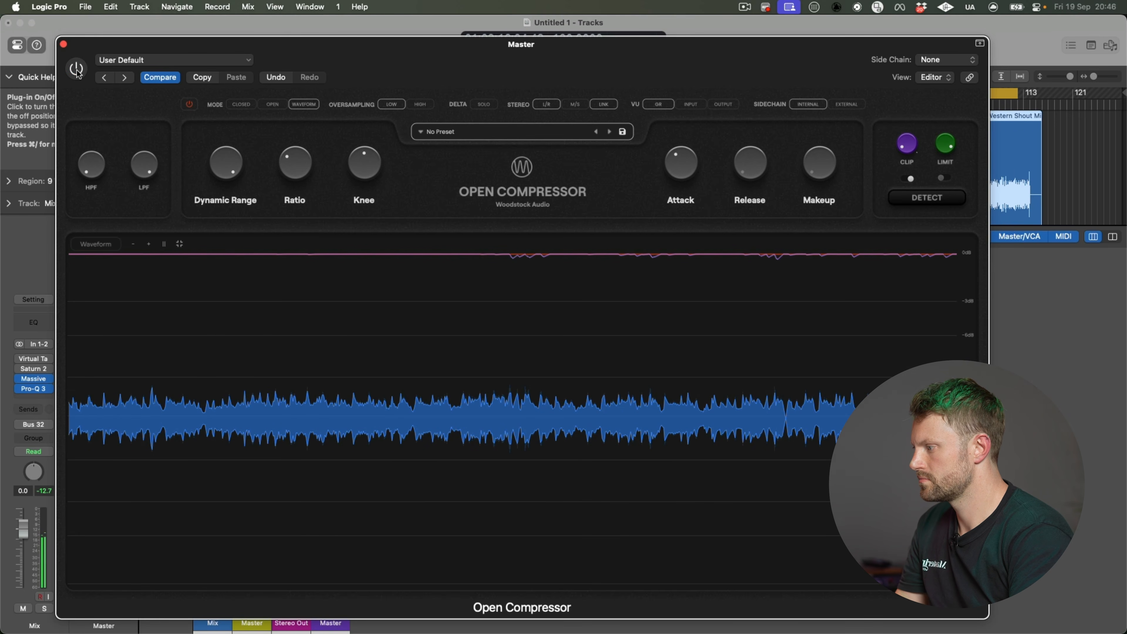
{"action": "left_click", "coordinate": [77, 72]}
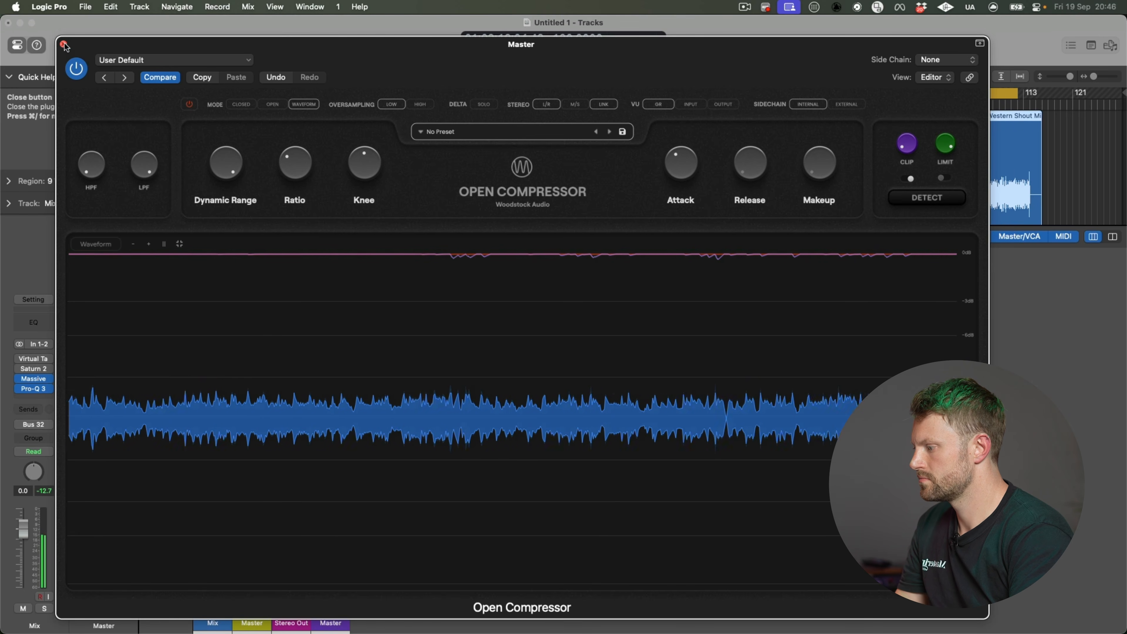
{"action": "key", "text": "super+w"}
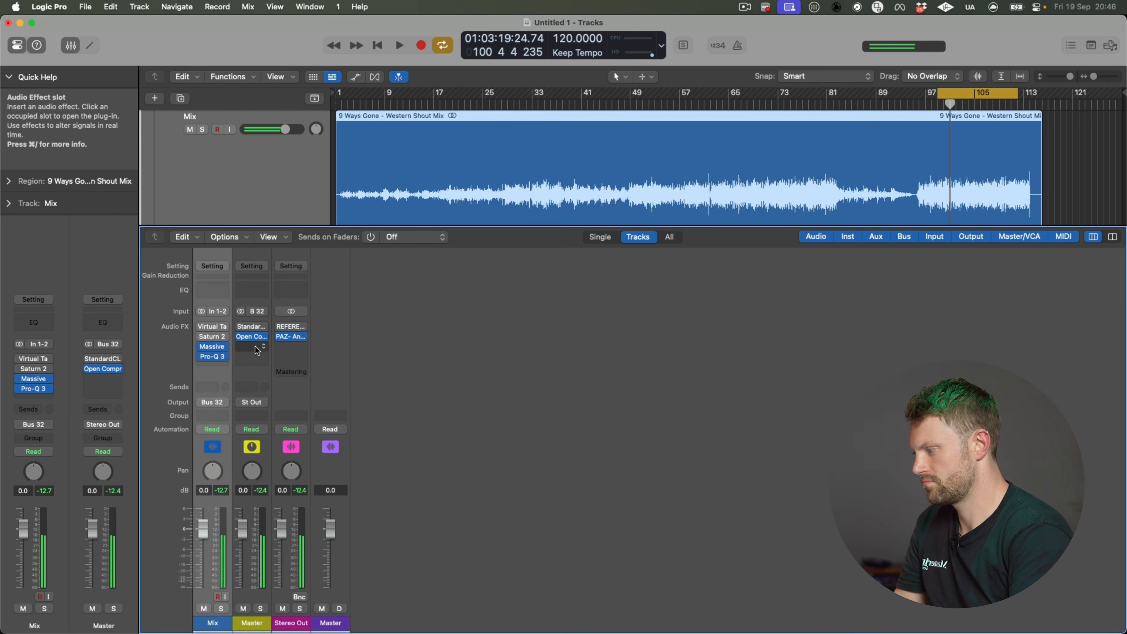
Step: Insert Newfangled Elevate directly after Open Compressor on the Master channel and play the song through it
{"action": "left_click", "coordinate": [255, 347]}
{"action": "left_click", "coordinate": [593, 274]}
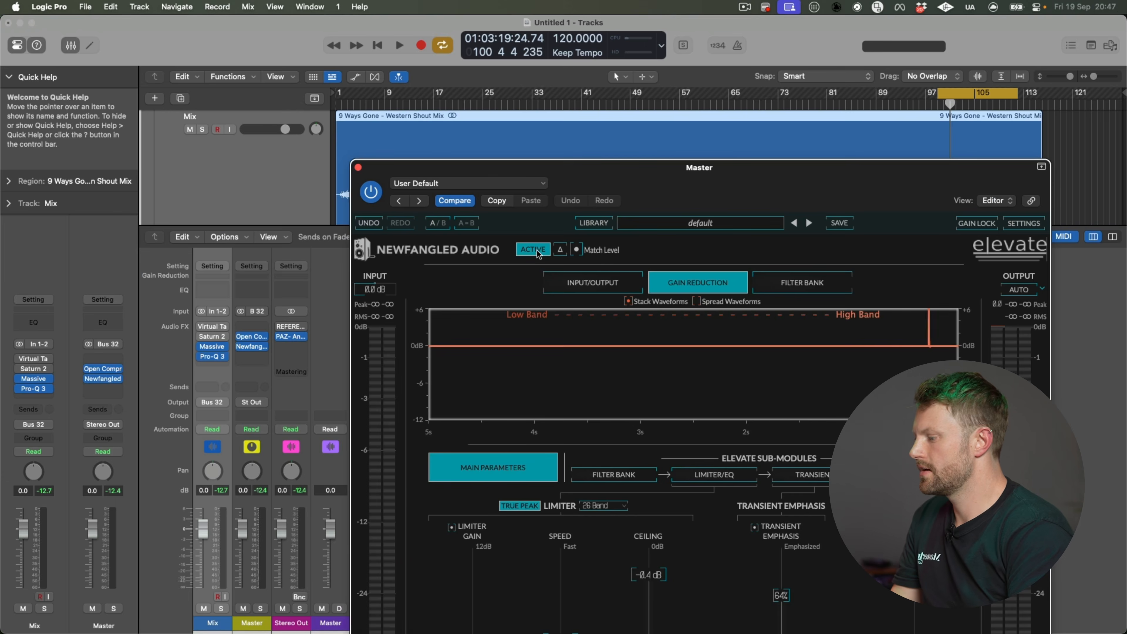
{"action": "key", "text": "space"}
{"action": "left_click_drag", "start_coordinate": [626, 196], "coordinate": [646, 63]}
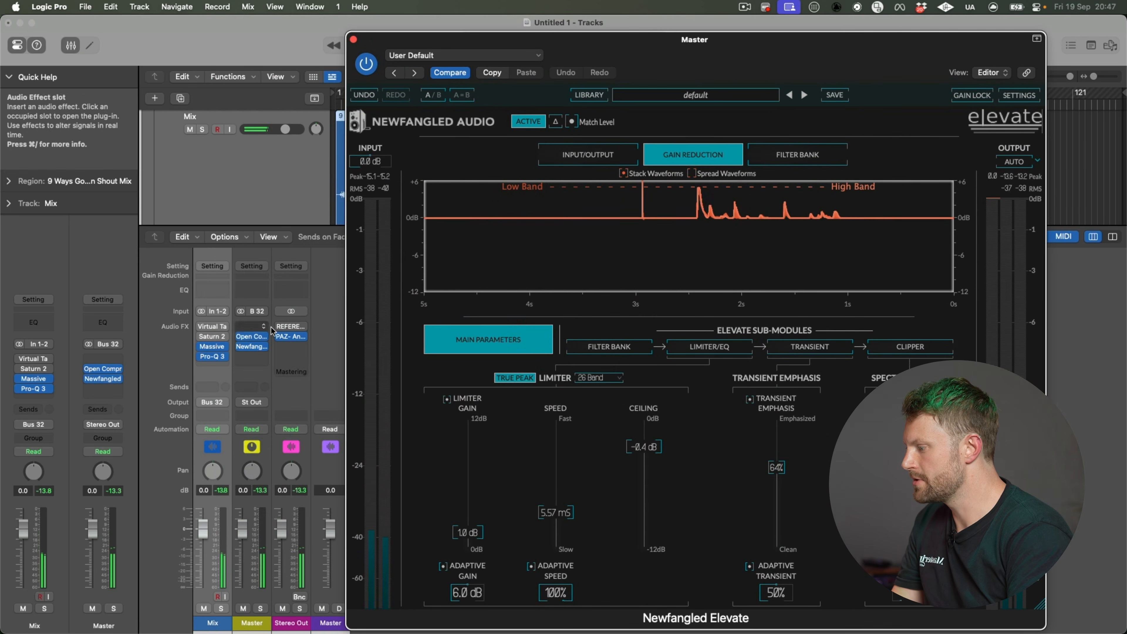
Step: Insert a stereo Gain plug-in between Open Compressor and Newfangled Elevate on the Master channel
{"action": "left_click", "coordinate": [257, 346]}
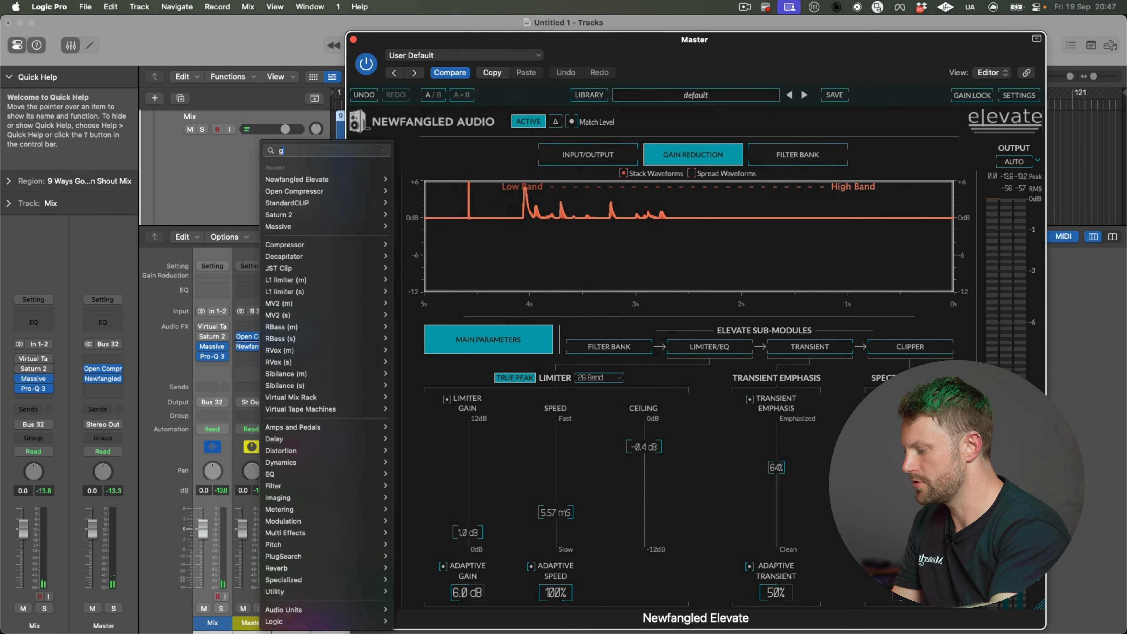
{"action": "type", "text": "gain"}
{"action": "mouse_move", "coordinate": [284, 365]}
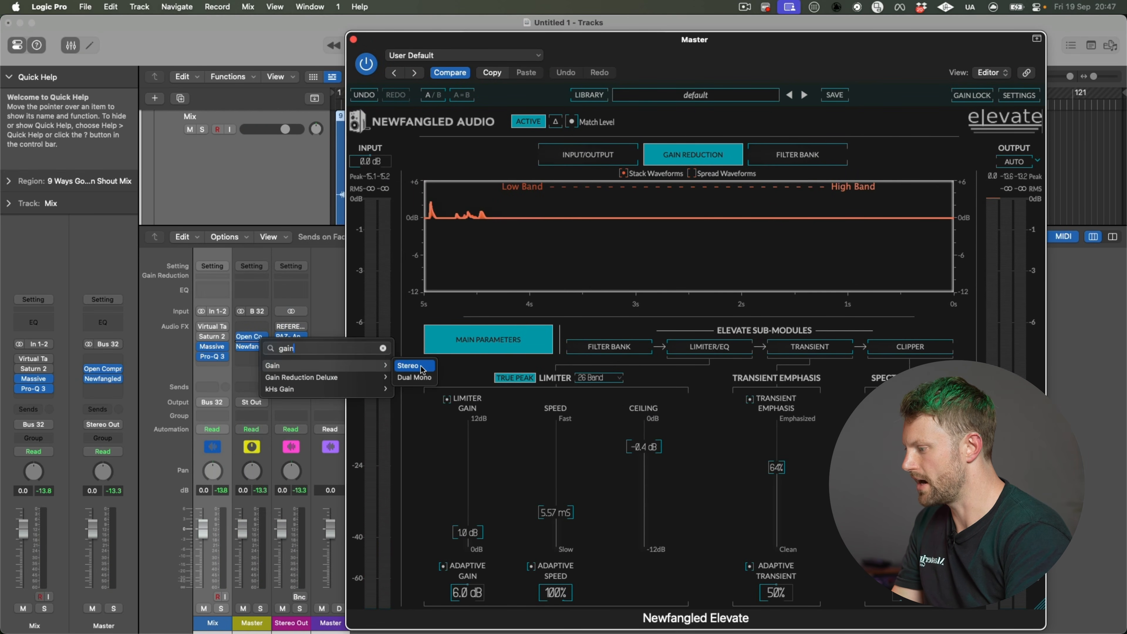
{"action": "left_click", "coordinate": [406, 365]}
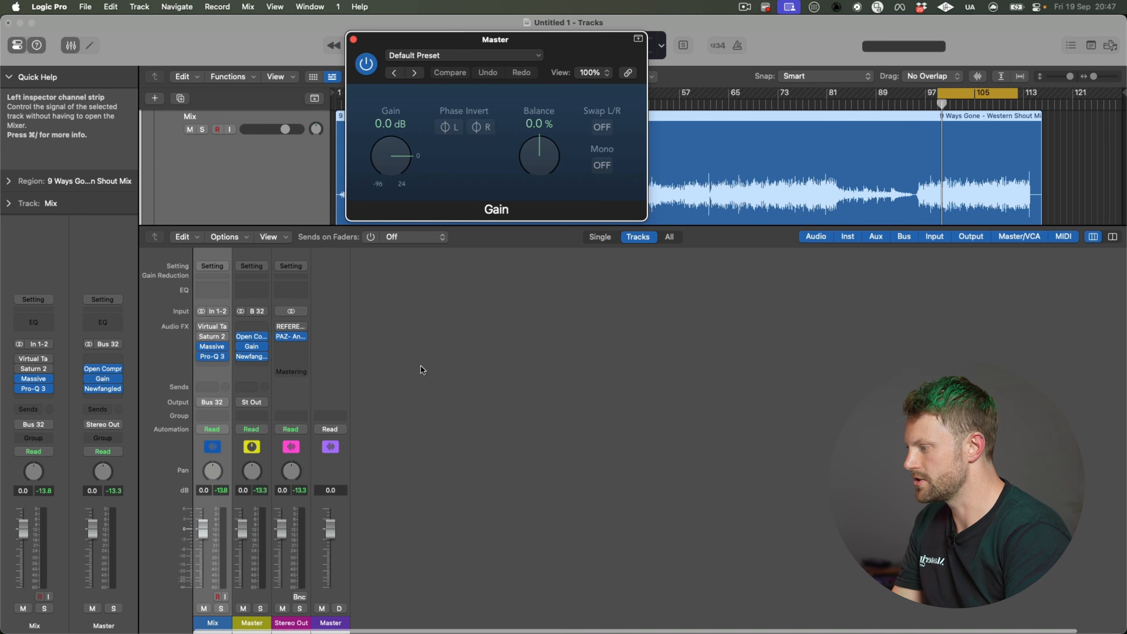
Step: Open Newfangled Elevate and arrange its window and the Gain window side by side
{"action": "left_click", "coordinate": [252, 356]}
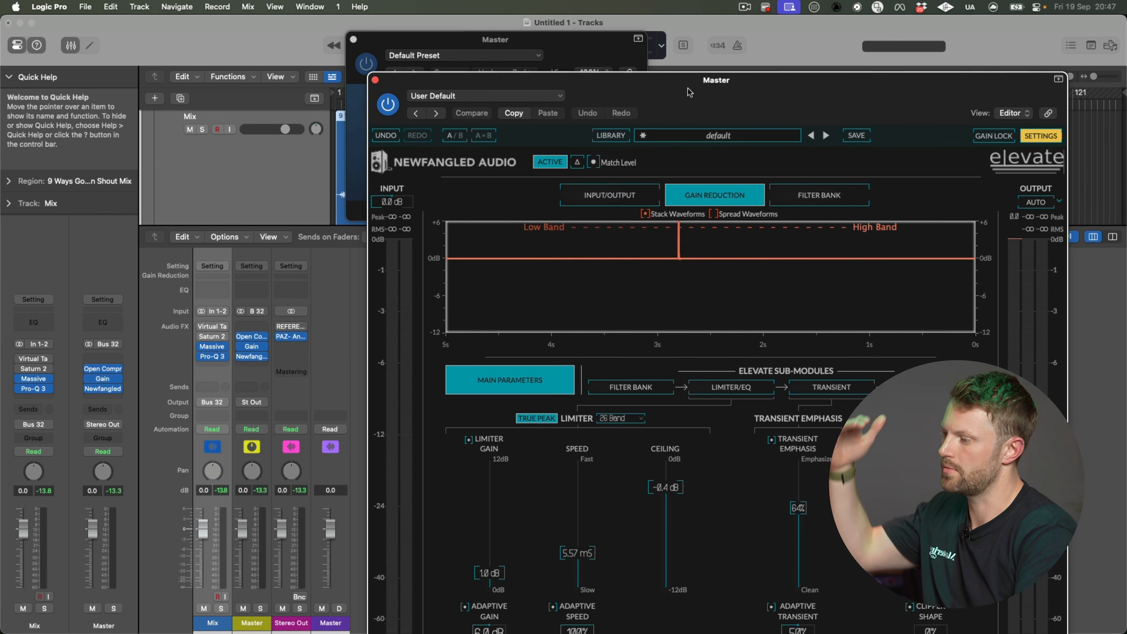
{"action": "left_click_drag", "start_coordinate": [855, 94], "coordinate": [892, 25]}
{"action": "left_click_drag", "start_coordinate": [387, 43], "coordinate": [108, 90]}
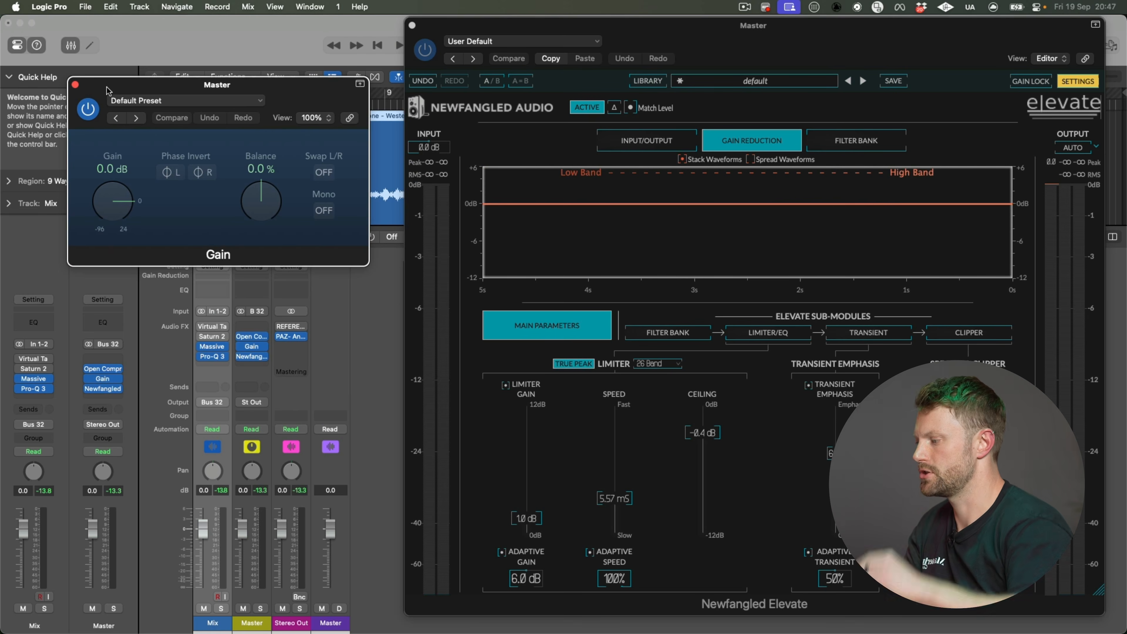
{"action": "left_click_drag", "start_coordinate": [309, 104], "coordinate": [301, 159]}
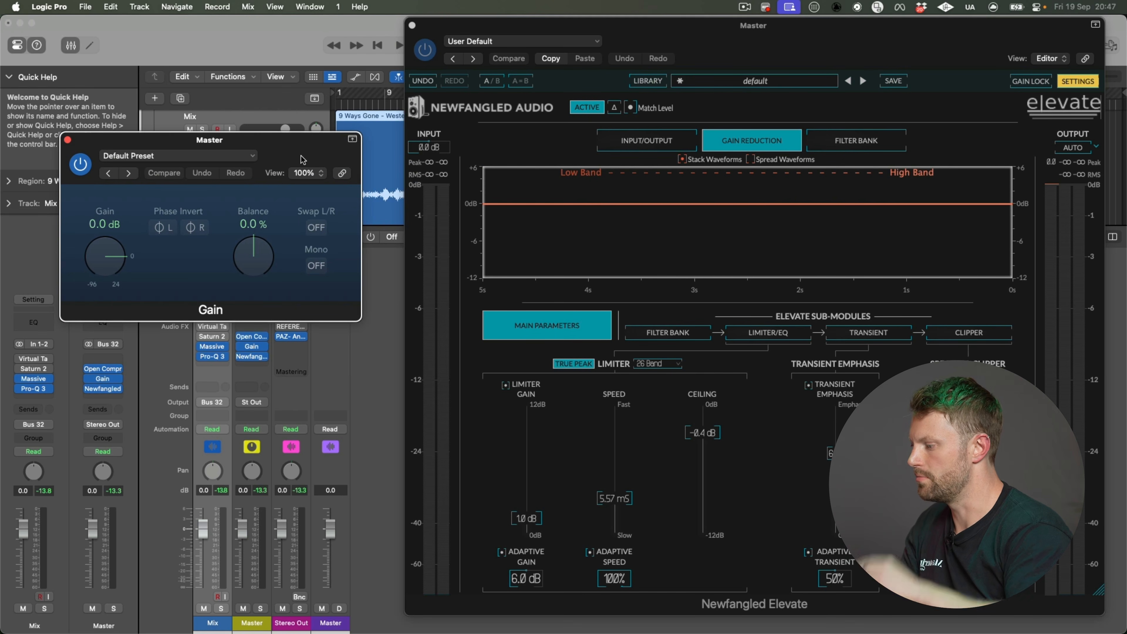
Step: Try gain amounts up to +18.0 dB into Elevate during playback, and set the Master channel's Gain to +13.0 dB
{"action": "key", "text": "space"}
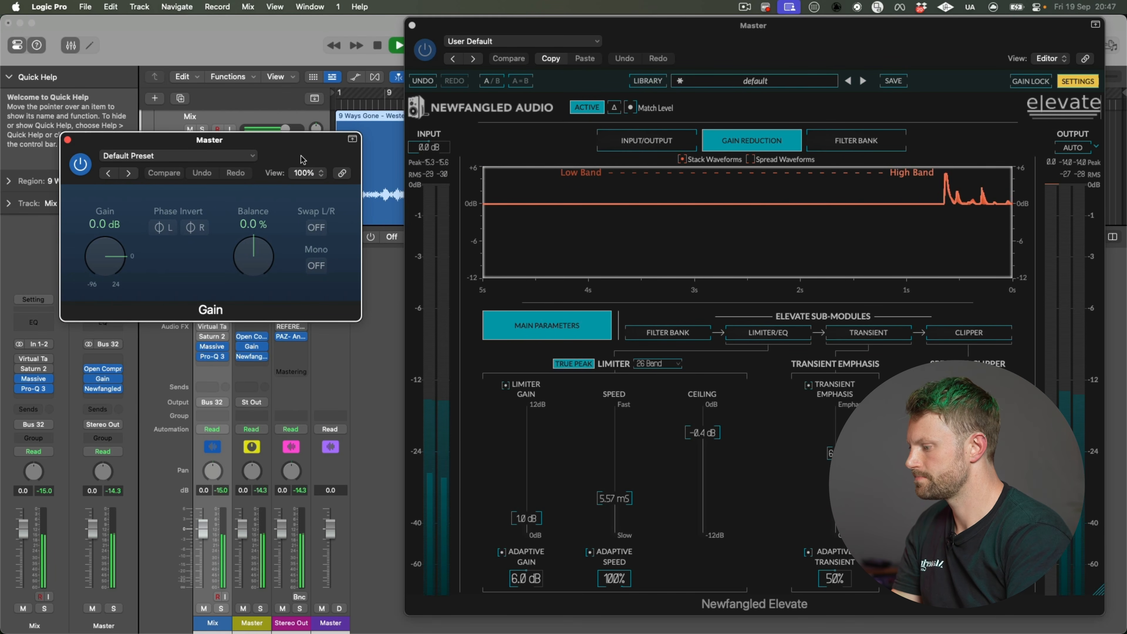
{"action": "left_click_drag", "start_coordinate": [108, 243], "coordinate": [108, 249]}
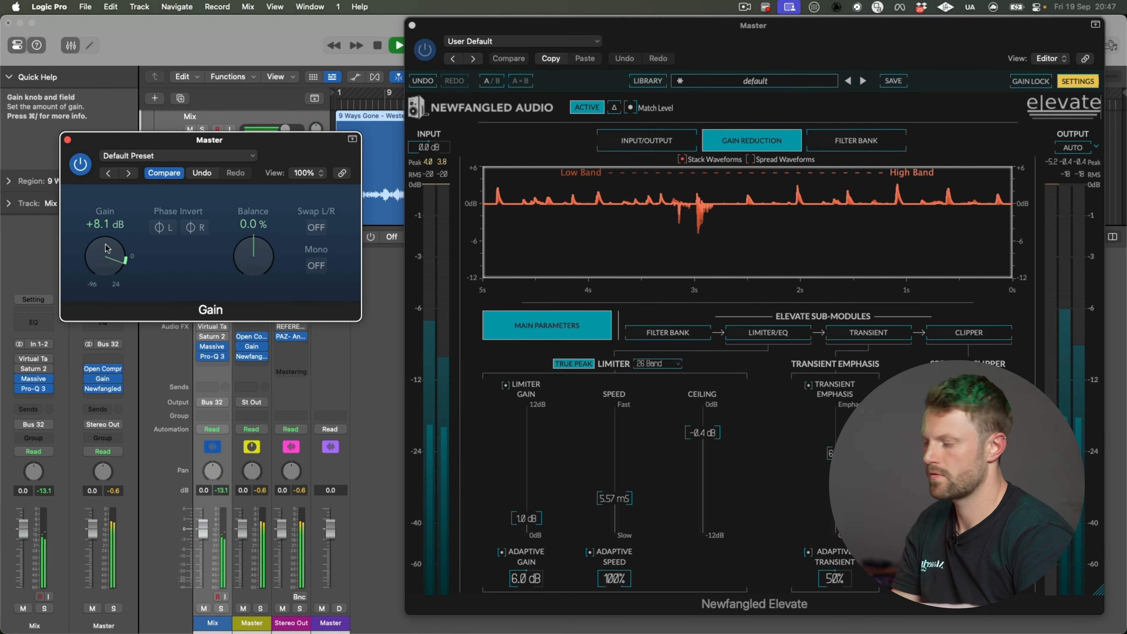
{"action": "left_click_drag", "start_coordinate": [108, 249], "coordinate": [106, 247]}
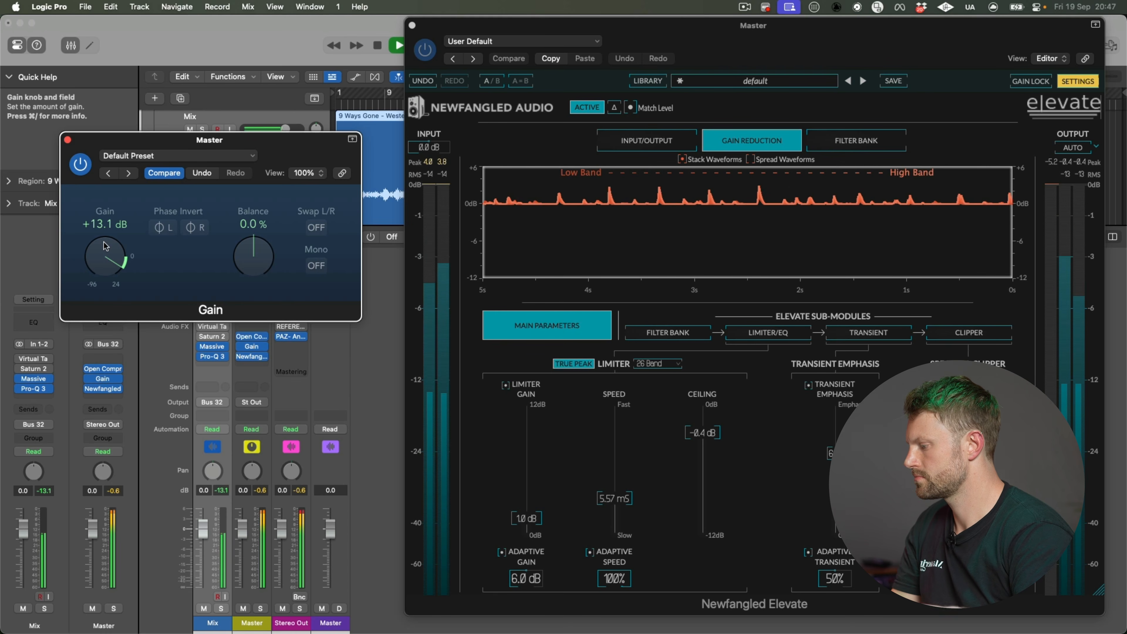
{"action": "left_click_drag", "start_coordinate": [106, 247], "coordinate": [106, 244]}
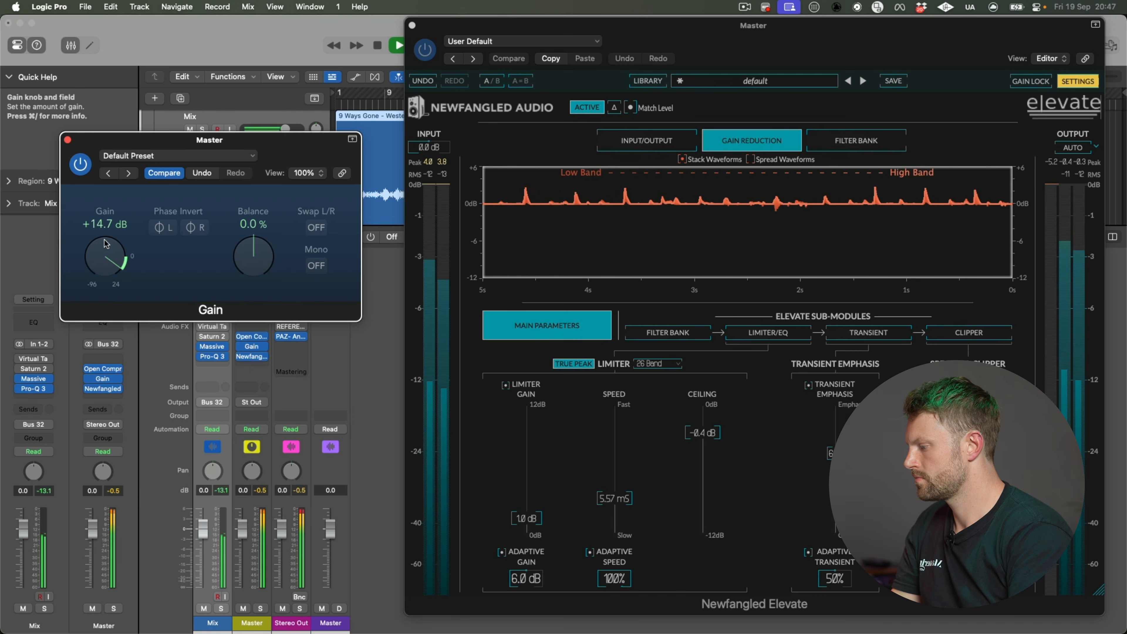
{"action": "left_click_drag", "start_coordinate": [106, 241], "coordinate": [107, 236]}
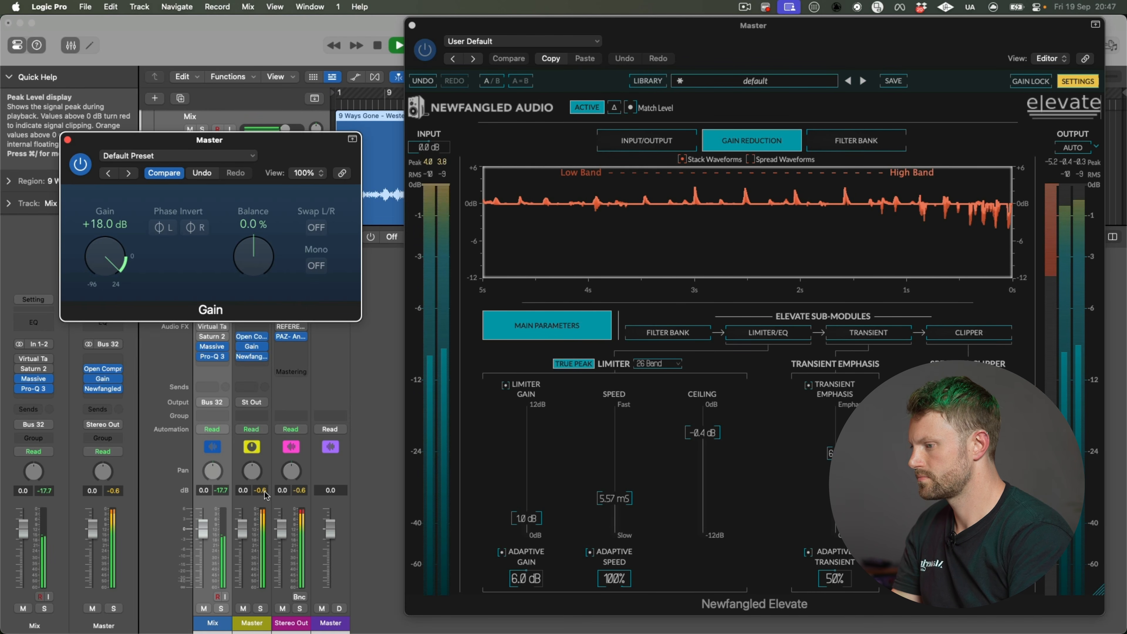
{"action": "left_click_drag", "start_coordinate": [110, 228], "coordinate": [109, 251]}
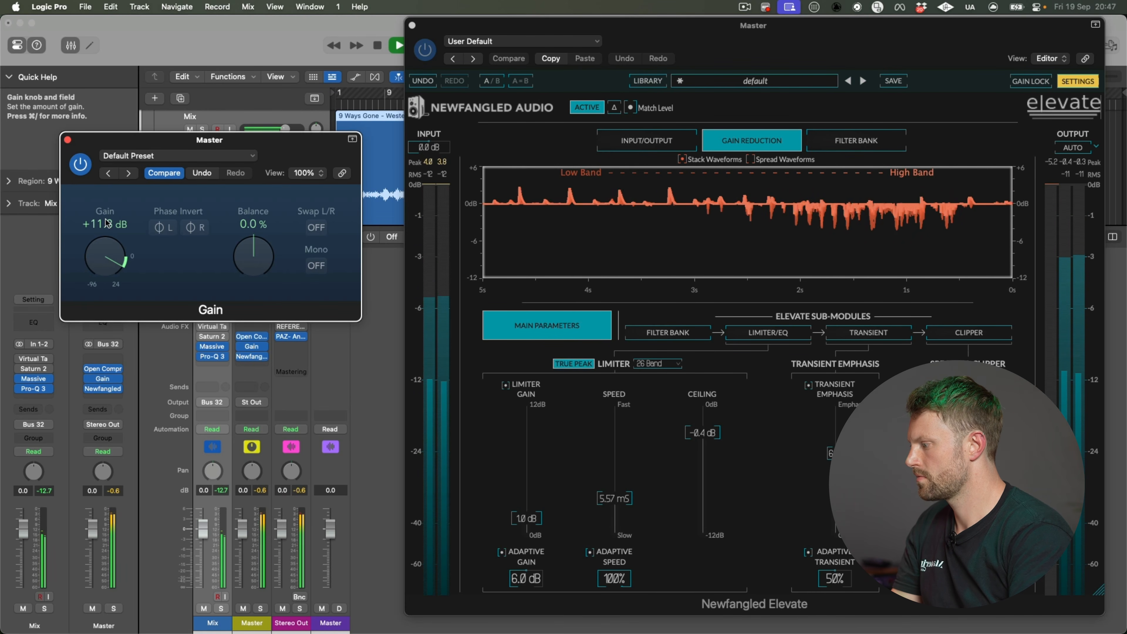
{"action": "type", "text": "13"}
{"action": "key", "text": "Return"}
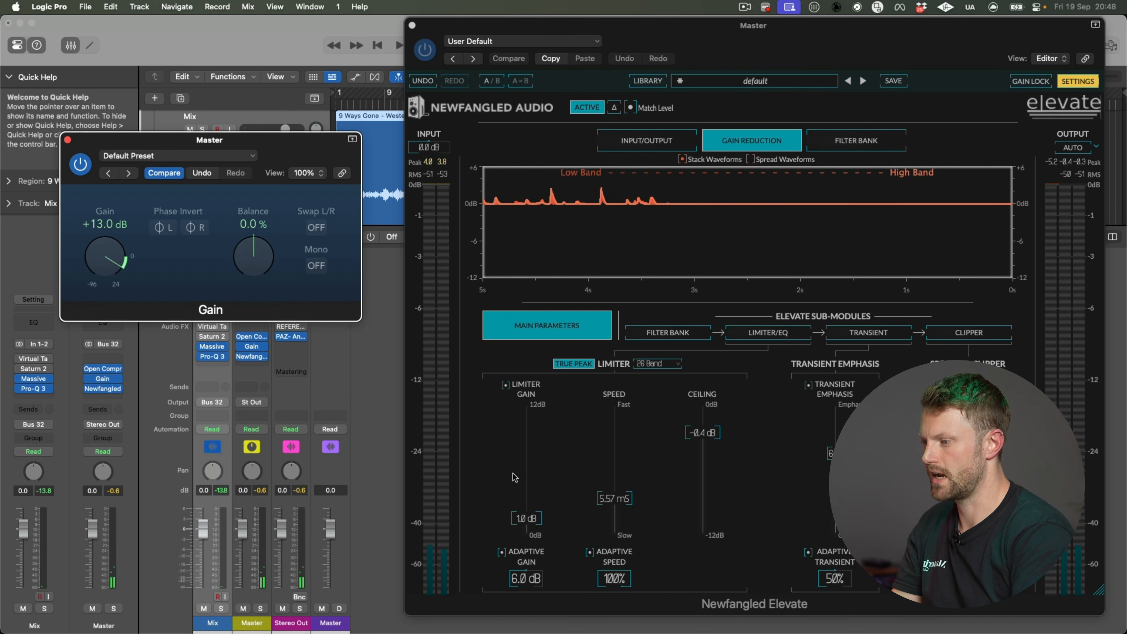
Step: Raise Elevate's limiter gain to 3.1 dB while the song plays
{"action": "left_click_drag", "start_coordinate": [527, 518], "coordinate": [535, 514]}
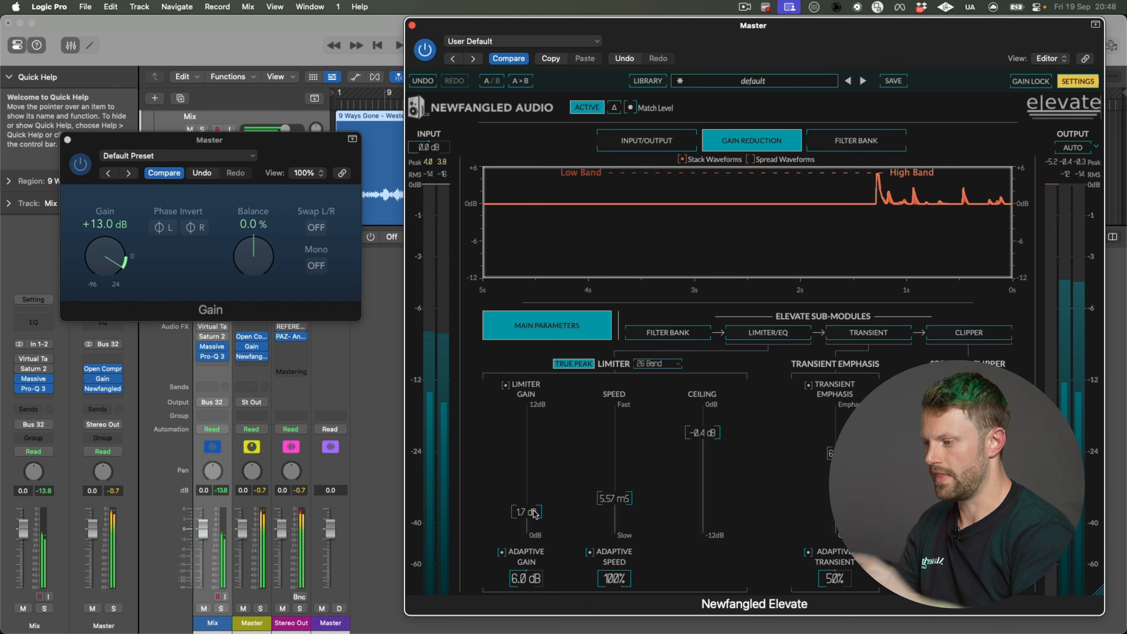
{"action": "key", "text": "space"}
{"action": "left_click_drag", "start_coordinate": [535, 514], "coordinate": [536, 496]}
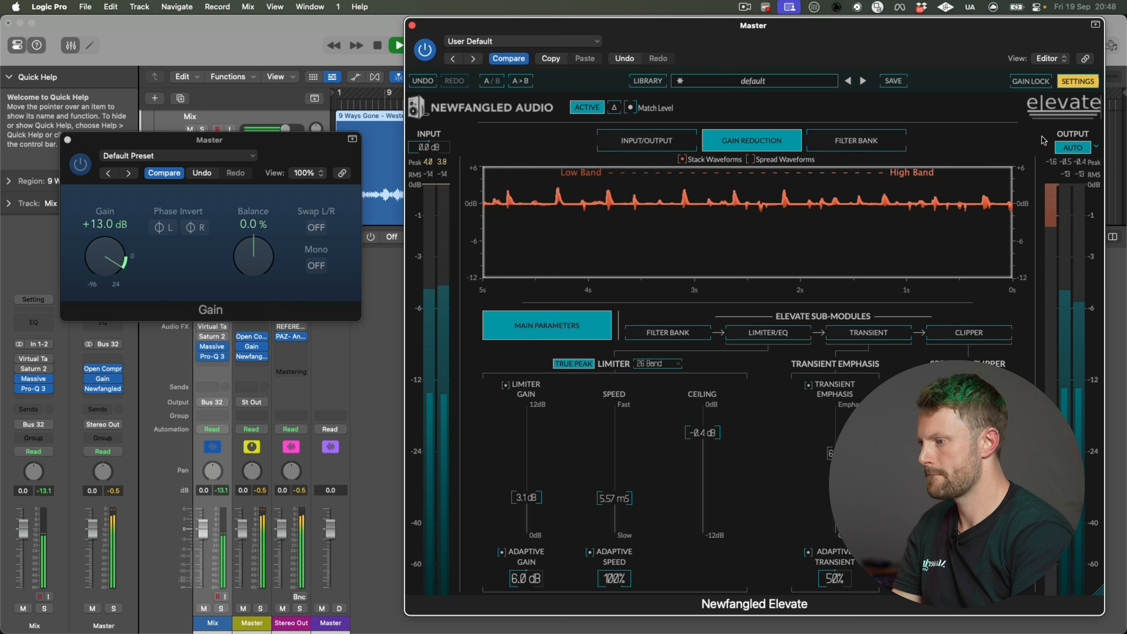
Step: Try Elevate's output gain at 0.0 dB instead of AUTO, restore AUTO, and reset the peak readings to check the output level
{"action": "left_click", "coordinate": [1099, 148]}
{"action": "left_click", "coordinate": [1094, 165]}
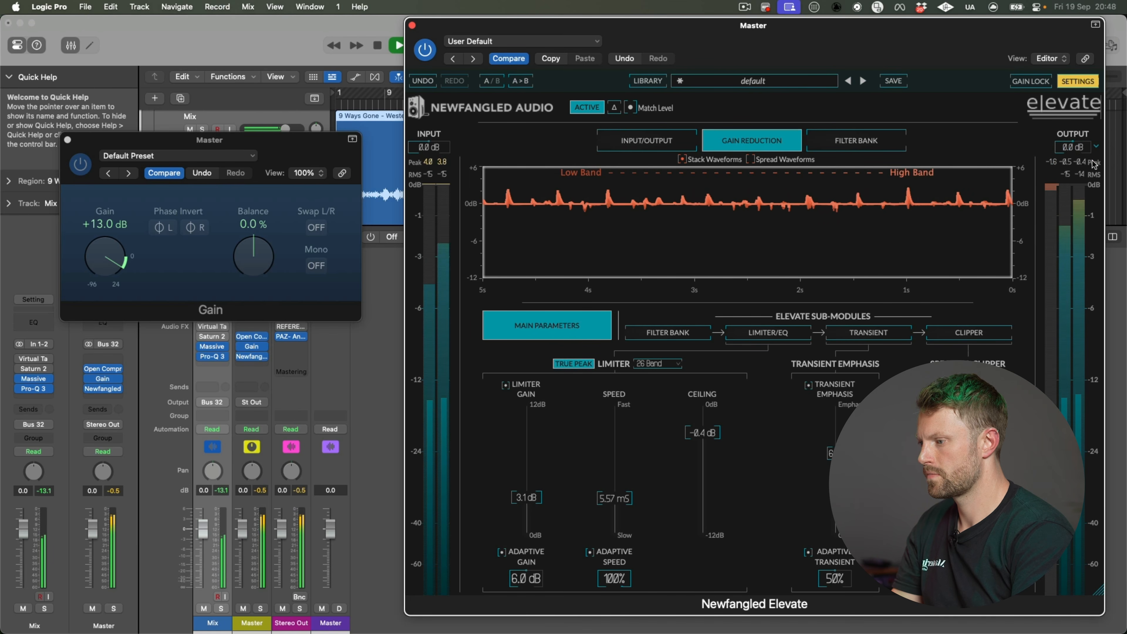
{"action": "left_click", "coordinate": [1097, 147]}
{"action": "left_click", "coordinate": [1087, 161]}
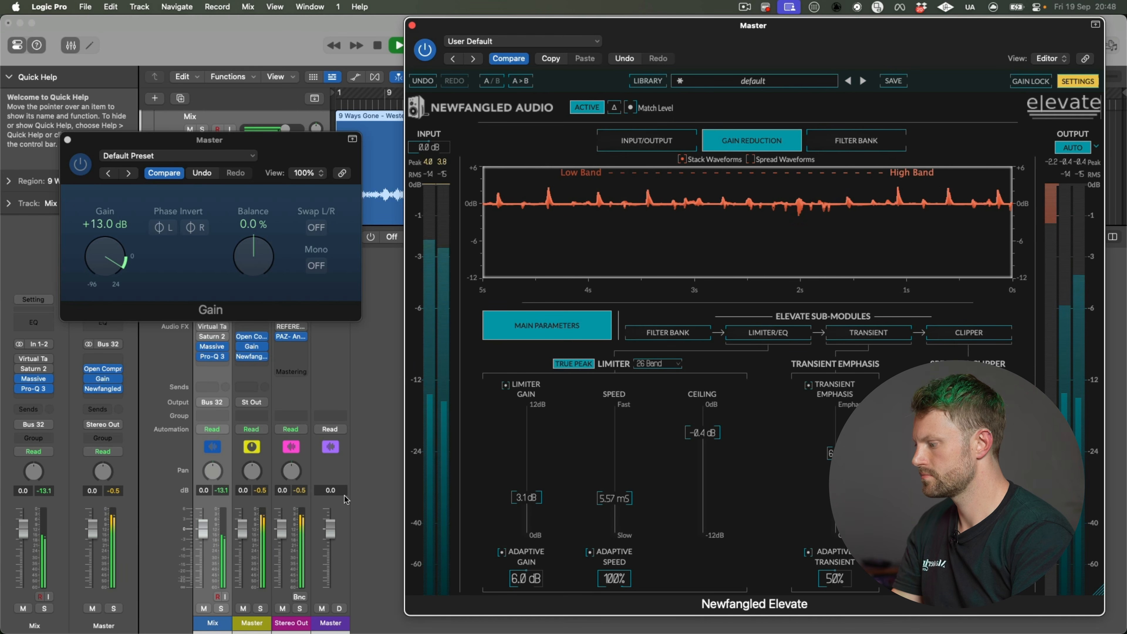
{"action": "left_click", "coordinate": [281, 506]}
{"action": "key", "text": "space"}
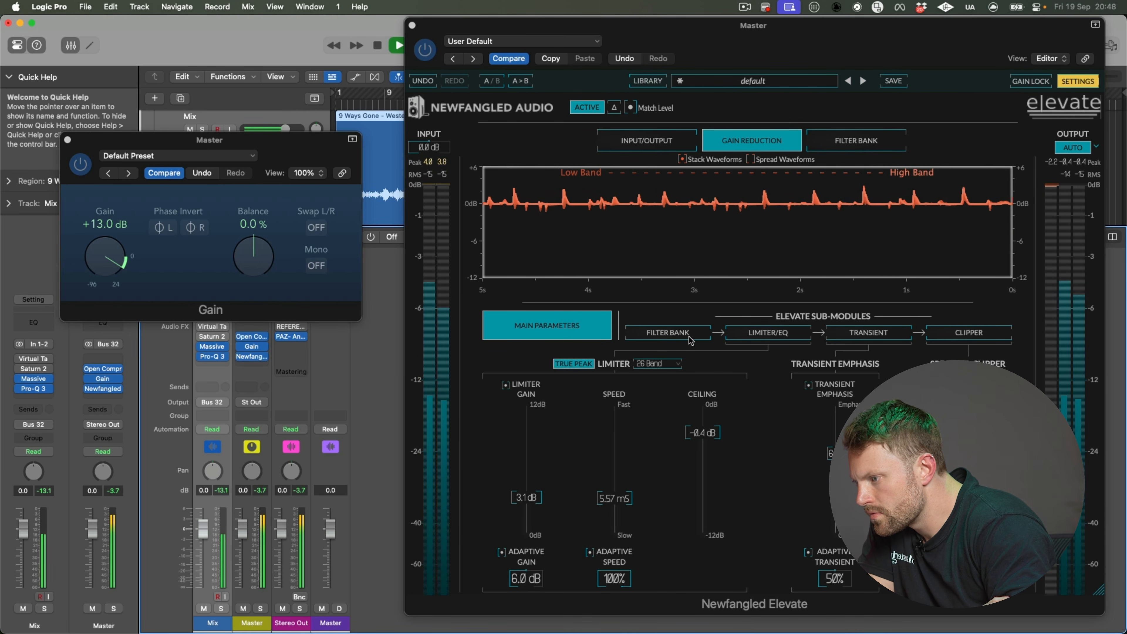
{"action": "left_click", "coordinate": [1059, 206]}
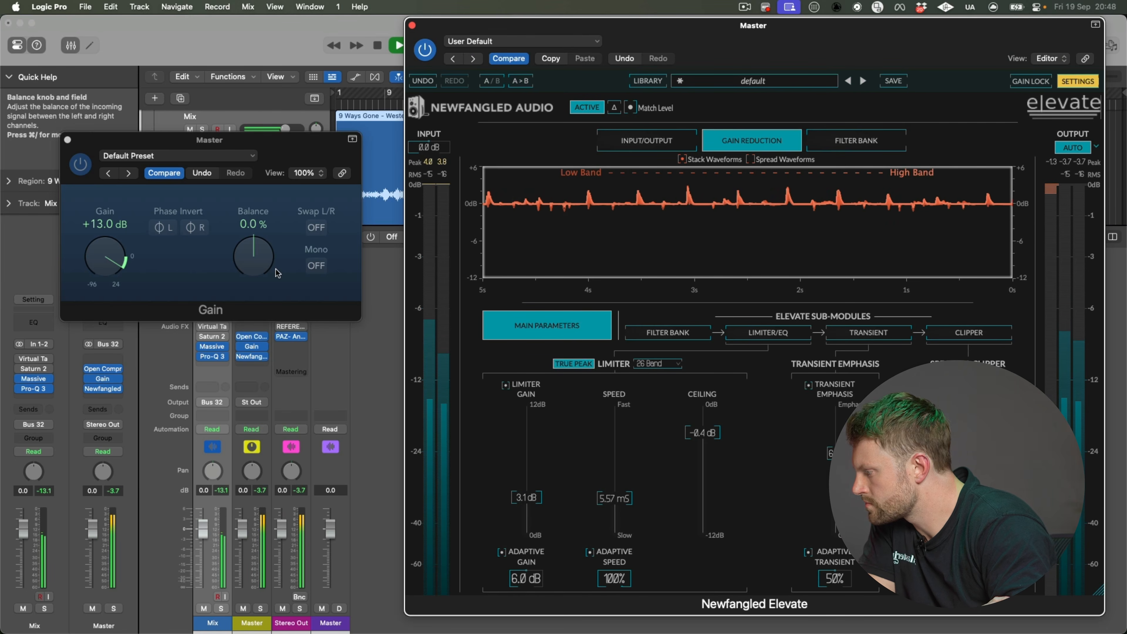
Step: Lower the Gain plug-in to +10.0 dB, switch Elevate's output from AUTO to 0.0 dB, and reset the Stereo Out peak reading
{"action": "left_click_drag", "start_coordinate": [108, 256], "coordinate": [109, 257]}
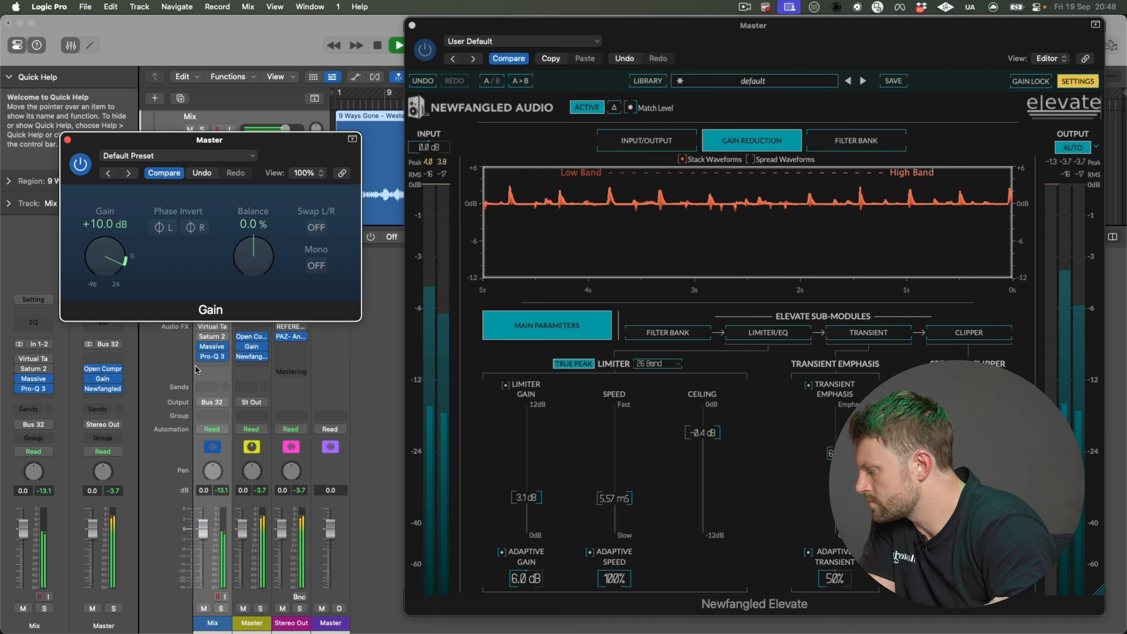
{"action": "left_click", "coordinate": [1083, 146]}
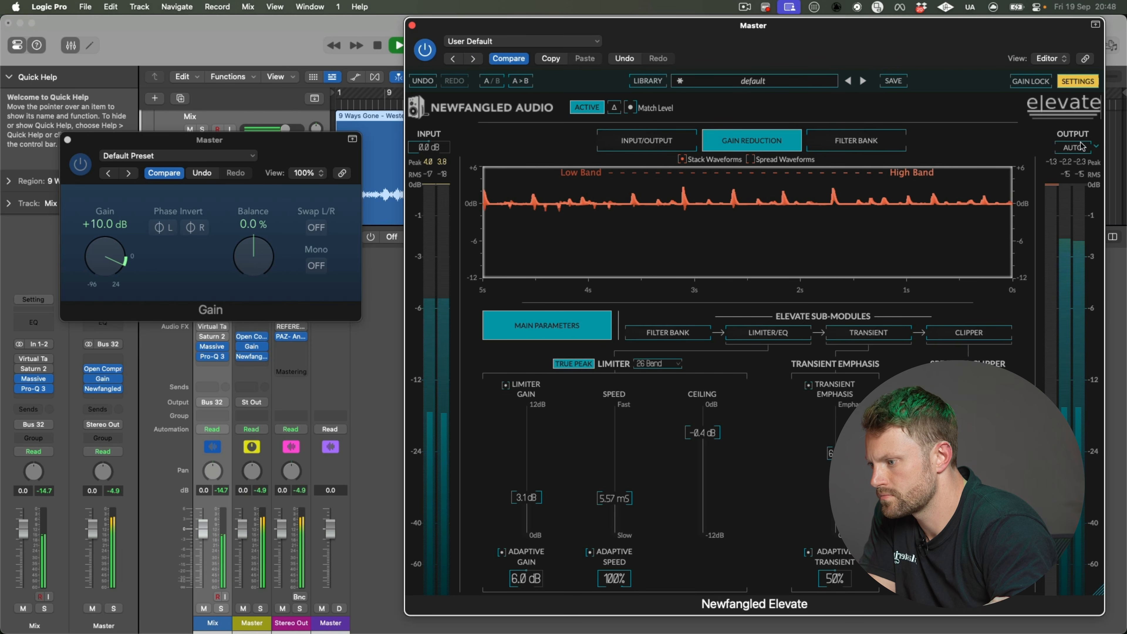
{"action": "left_click", "coordinate": [1095, 149]}
{"action": "left_click", "coordinate": [1088, 162]}
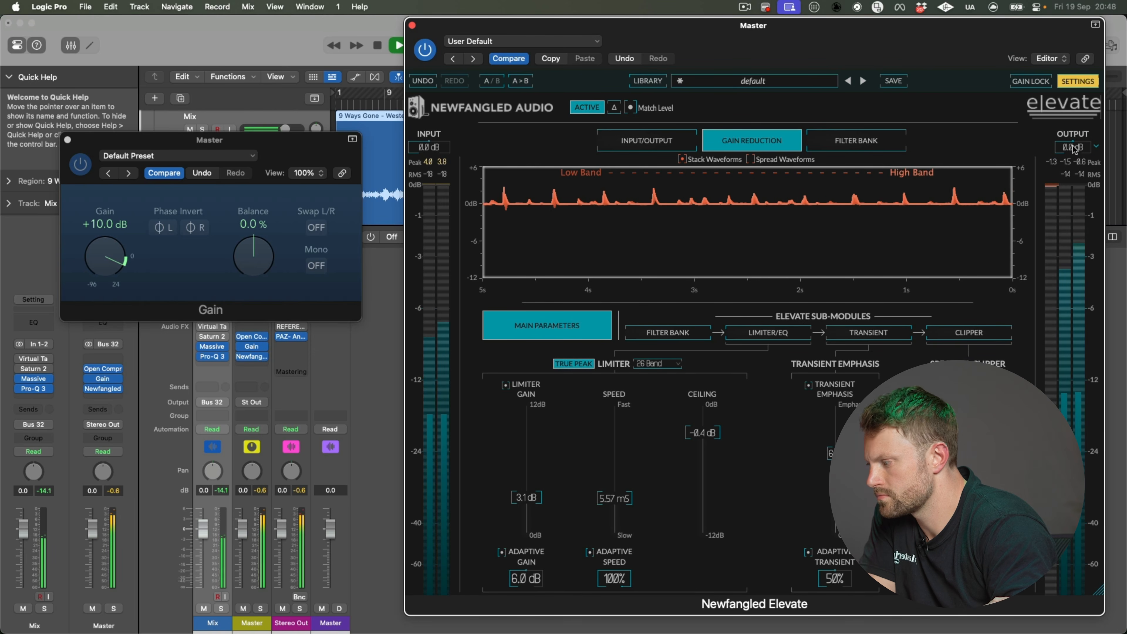
{"action": "left_click", "coordinate": [300, 491]}
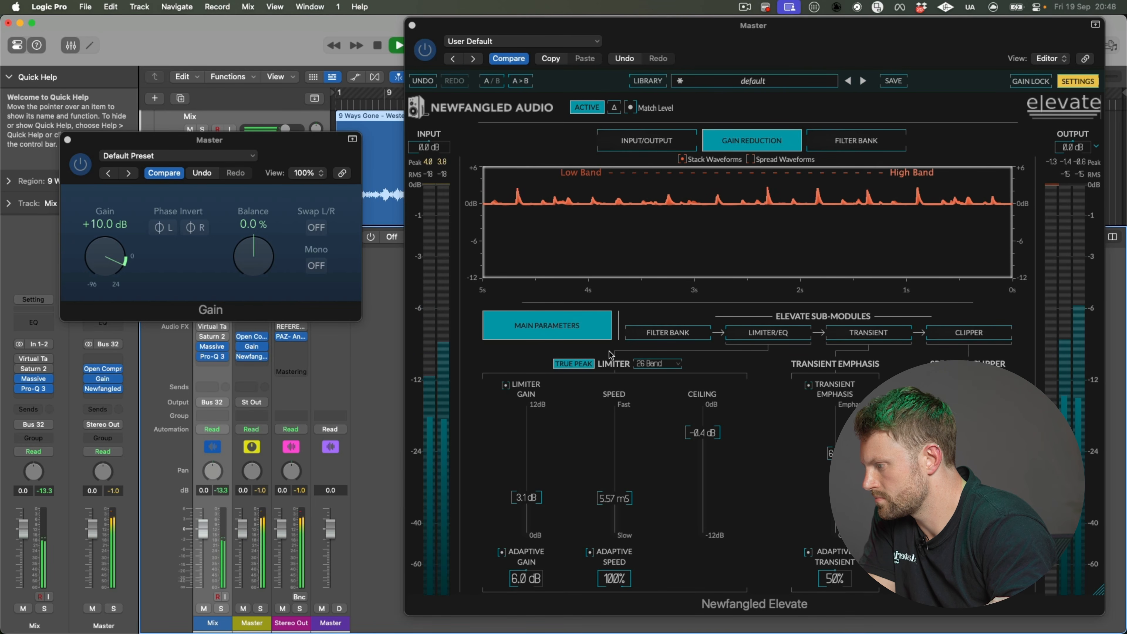
Step: Raise Elevate's limiter gain to about 5.3 dB while monitoring the output peaks, and close the Elevate and Gain windows
{"action": "left_click", "coordinate": [1055, 164]}
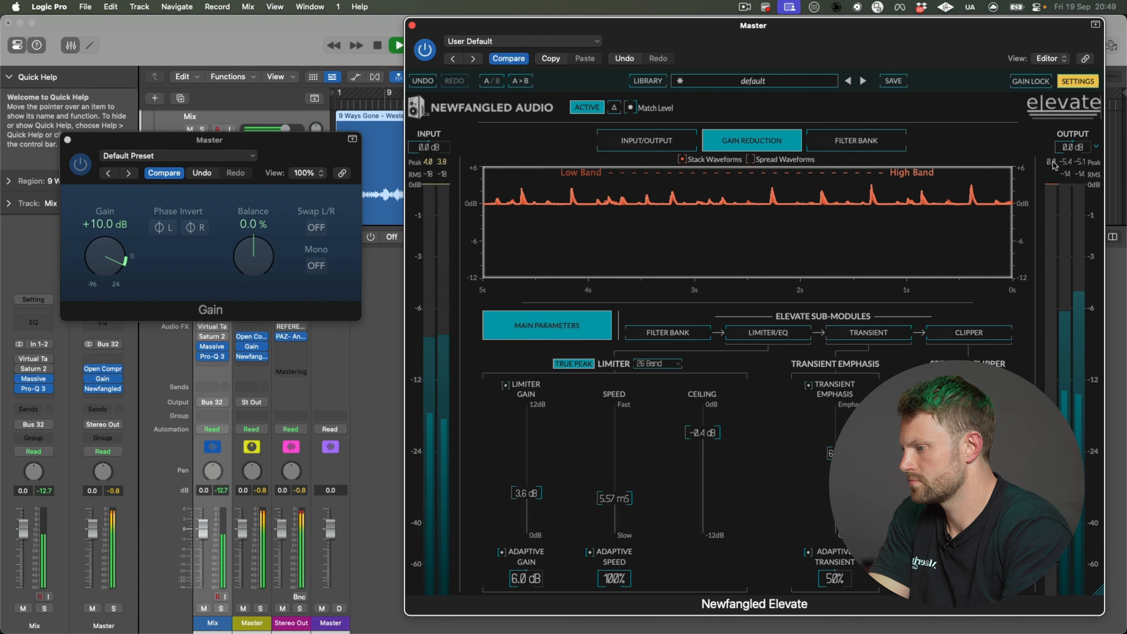
{"action": "left_click_drag", "start_coordinate": [527, 478], "coordinate": [529, 459]}
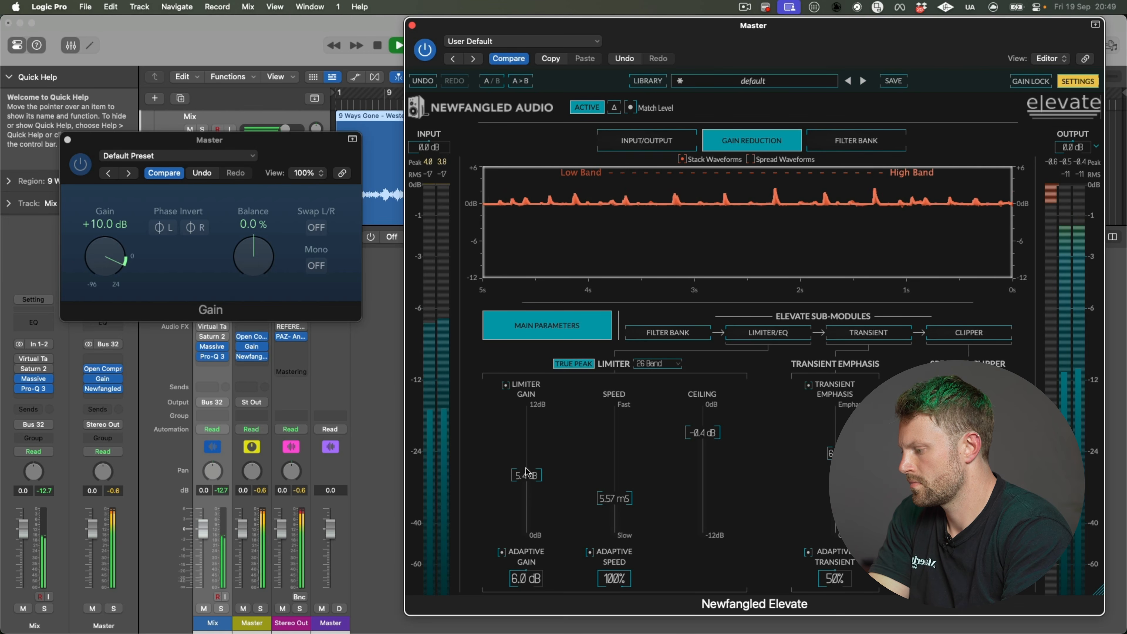
{"action": "left_click_drag", "start_coordinate": [527, 470], "coordinate": [527, 473]}
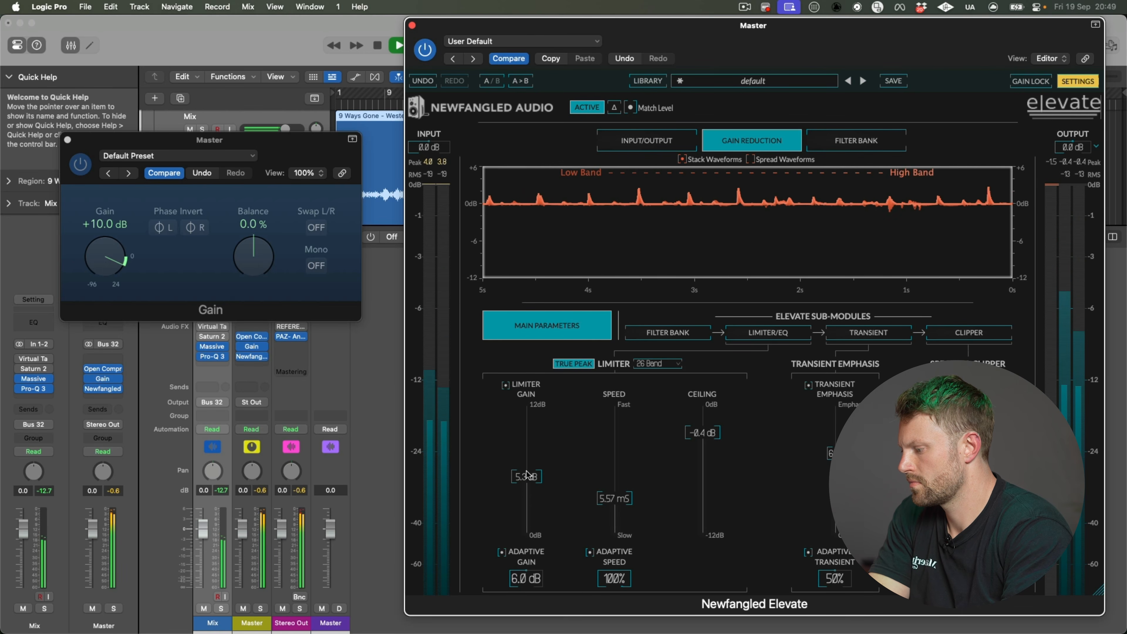
{"action": "left_click", "coordinate": [412, 27]}
{"action": "left_click", "coordinate": [68, 140]}
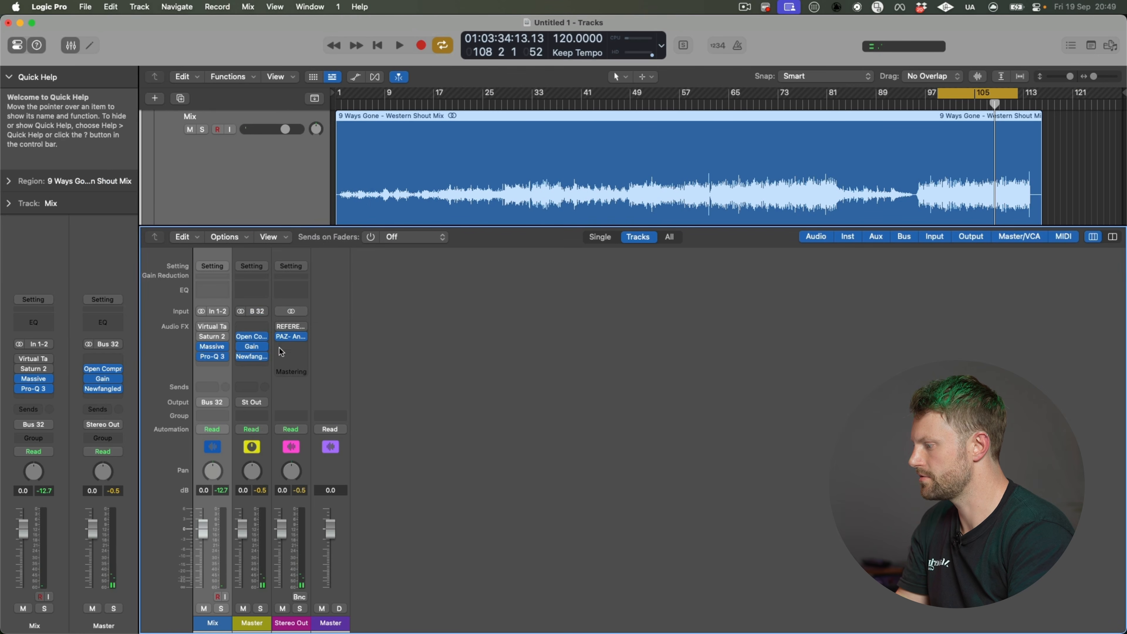
Step: Insert a stereo MD4 HD plug-in directly after Newfangled Elevate on the Master channel
{"action": "left_click", "coordinate": [254, 364]}
{"action": "type", "text": "md4"}
{"action": "mouse_move", "coordinate": [311, 388]}
{"action": "left_click", "coordinate": [381, 388]}
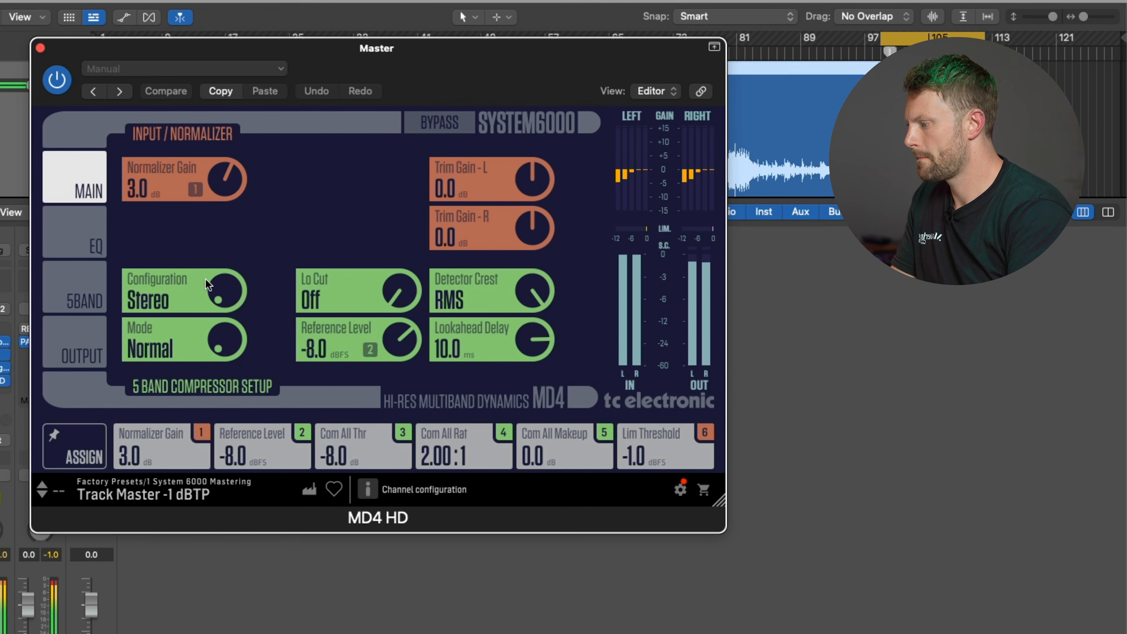
Step: Set MD4 HD's compressor configuration to Mid/Side and its Normalizer Gain to 0.5 dB
{"action": "left_click_drag", "start_coordinate": [208, 284], "coordinate": [224, 243]}
{"action": "left_click_drag", "start_coordinate": [587, 58], "coordinate": [638, 70]}
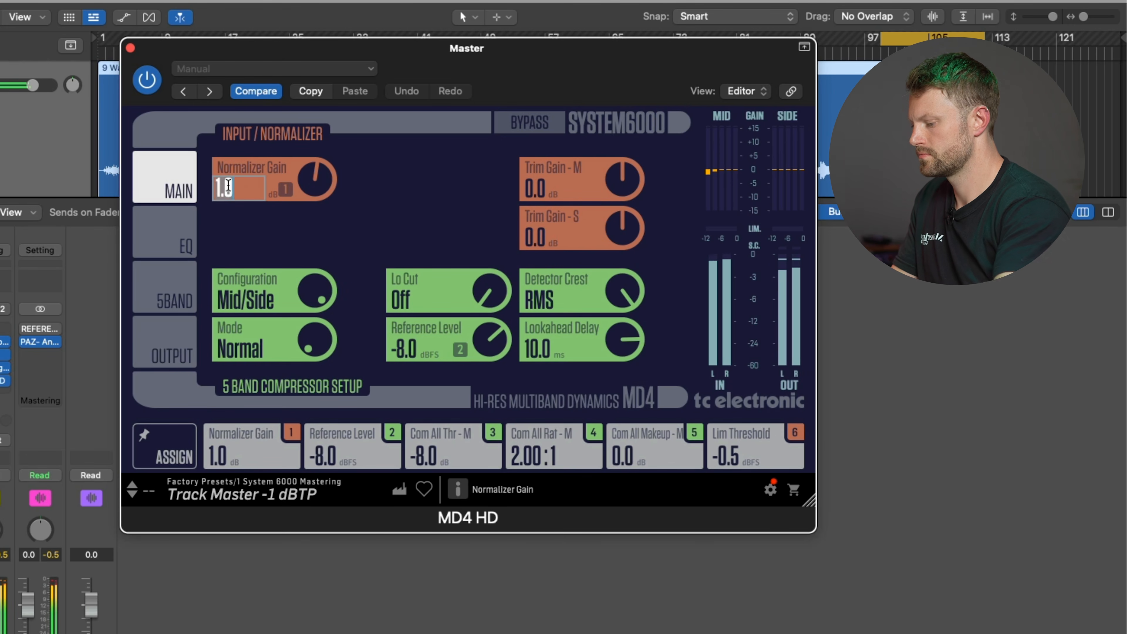
{"action": "type", "text": ".5"}
{"action": "key", "text": "Return"}
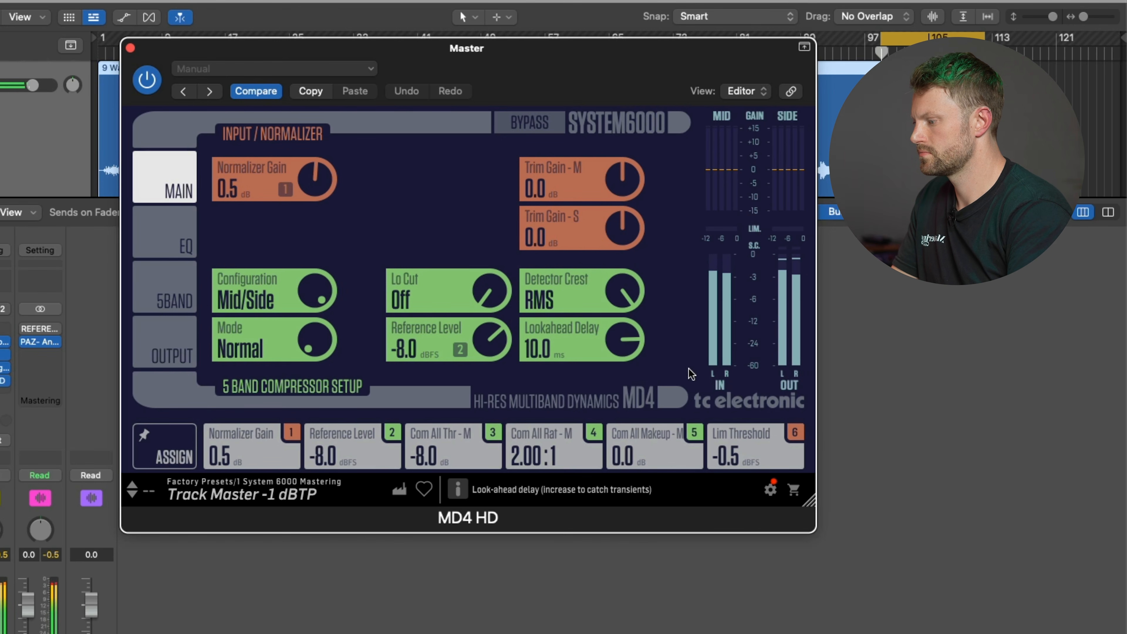
Step: Compare the song with MD4 HD bypassed and active, and close its window
{"action": "left_click", "coordinate": [146, 78]}
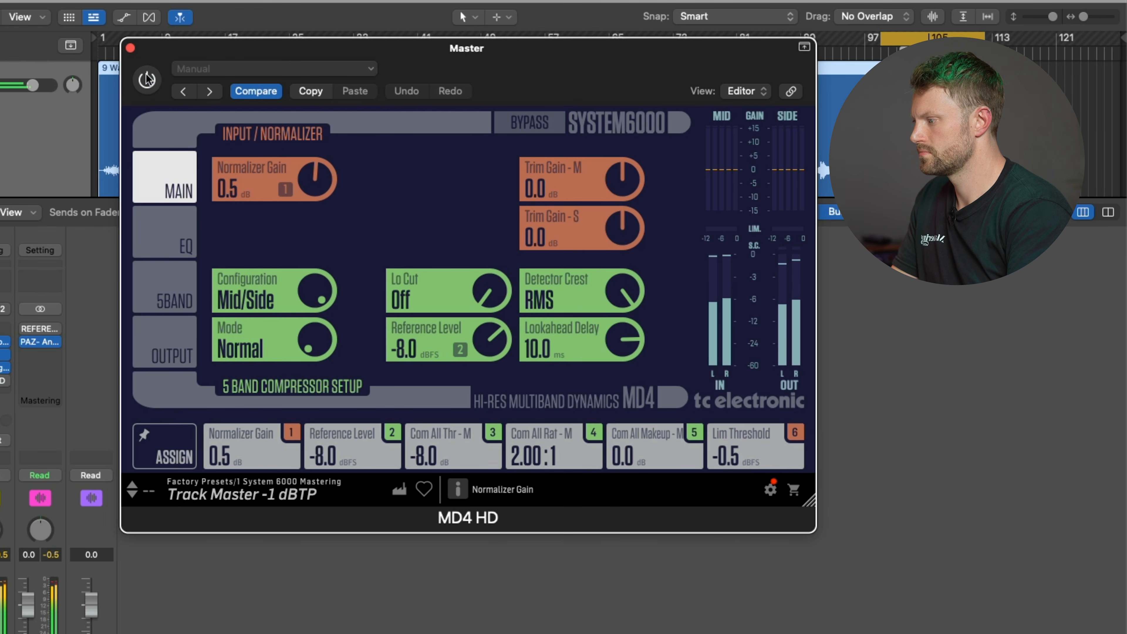
{"action": "left_click", "coordinate": [148, 80]}
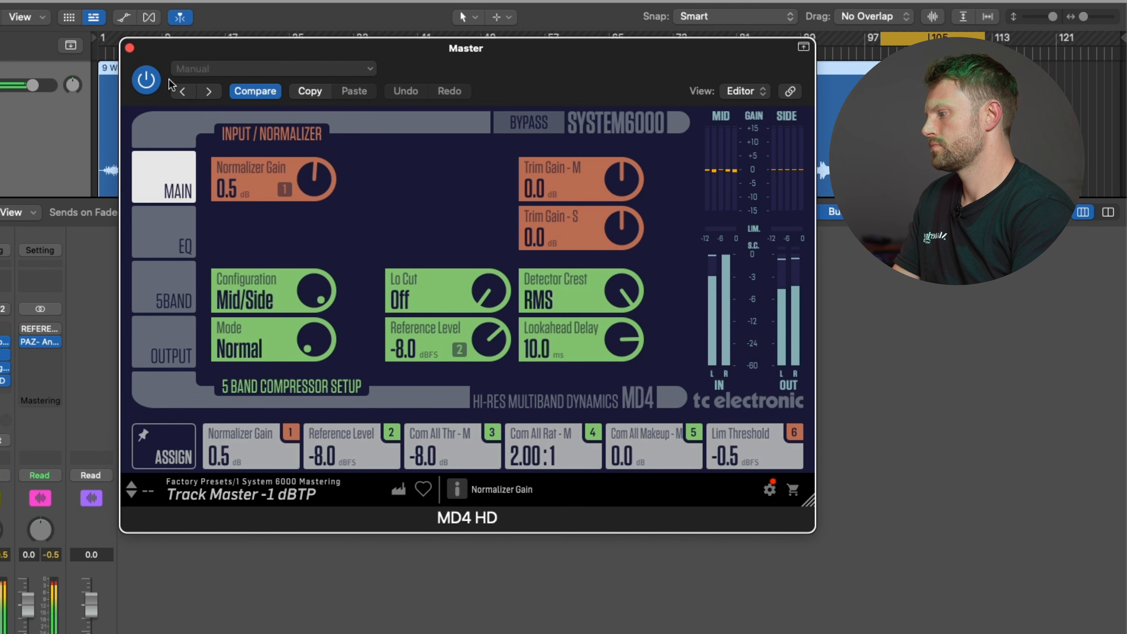
{"action": "left_click", "coordinate": [147, 80]}
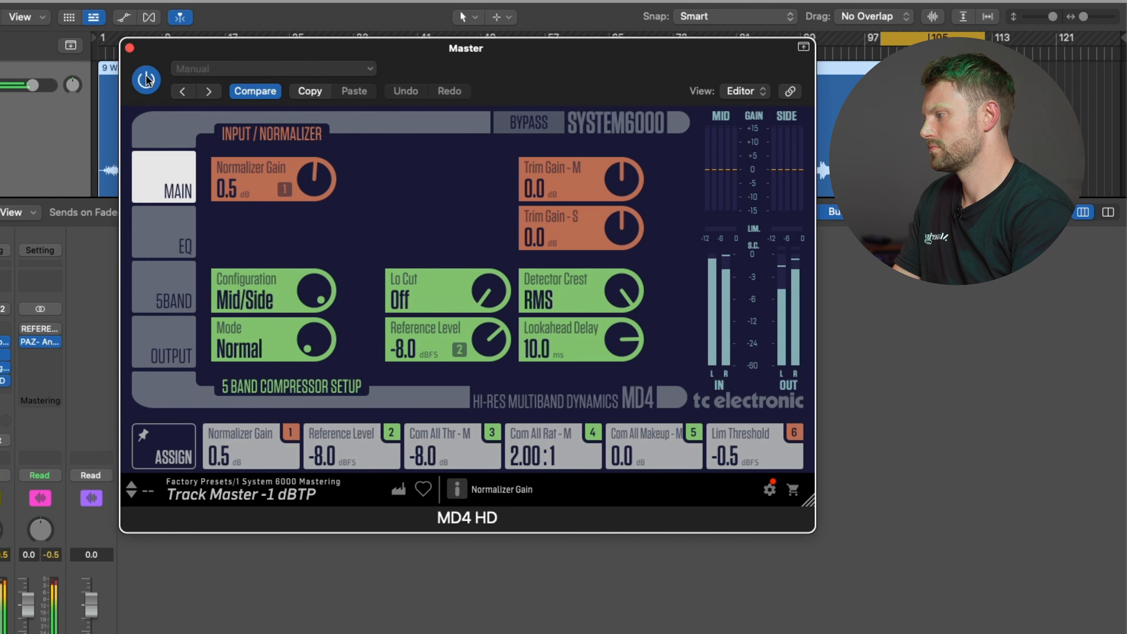
{"action": "left_click", "coordinate": [133, 51]}
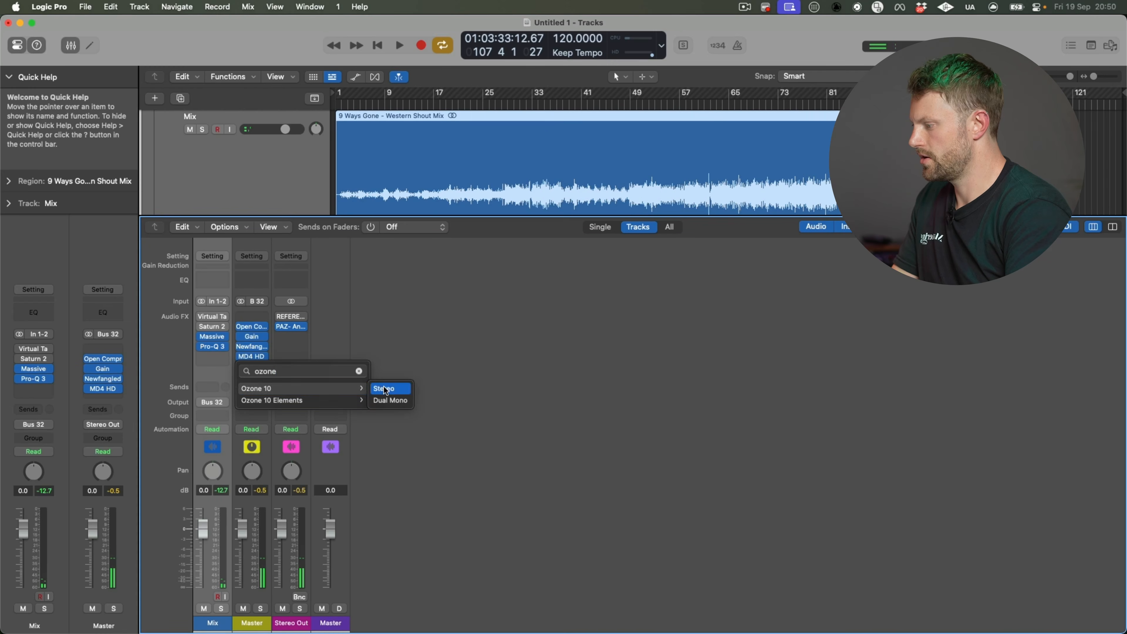
Step: Insert stereo Ozone 10 after MD4 HD with a Maximizer at -2.0 dB threshold and -0.5 dB ceiling, and audition it against bypass
{"action": "left_click", "coordinate": [383, 384]}
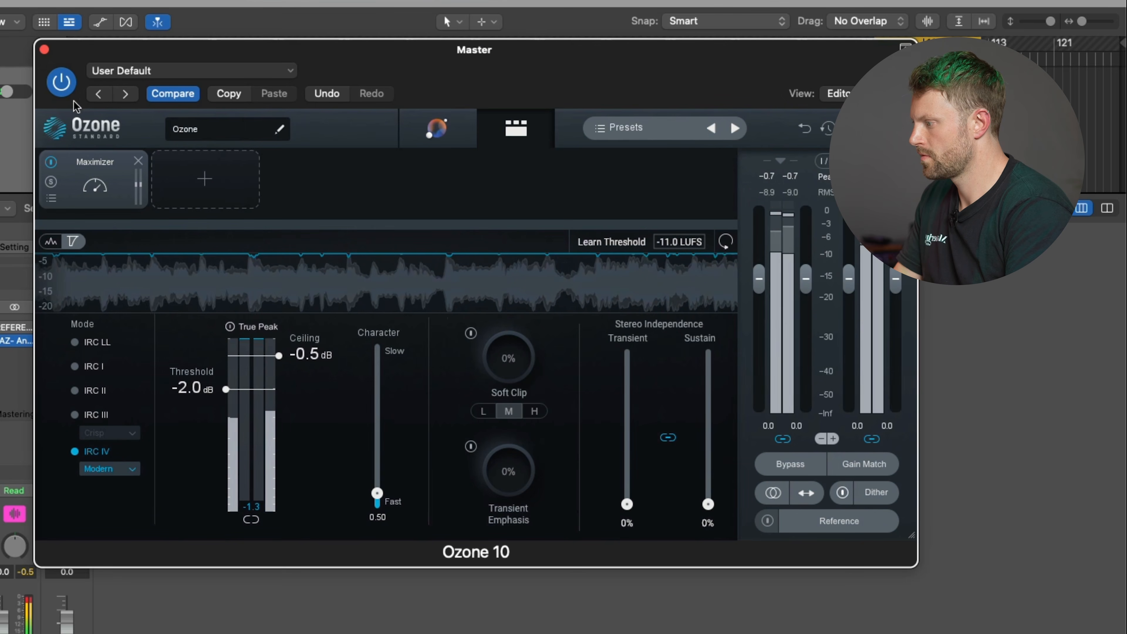
{"action": "left_click", "coordinate": [58, 88]}
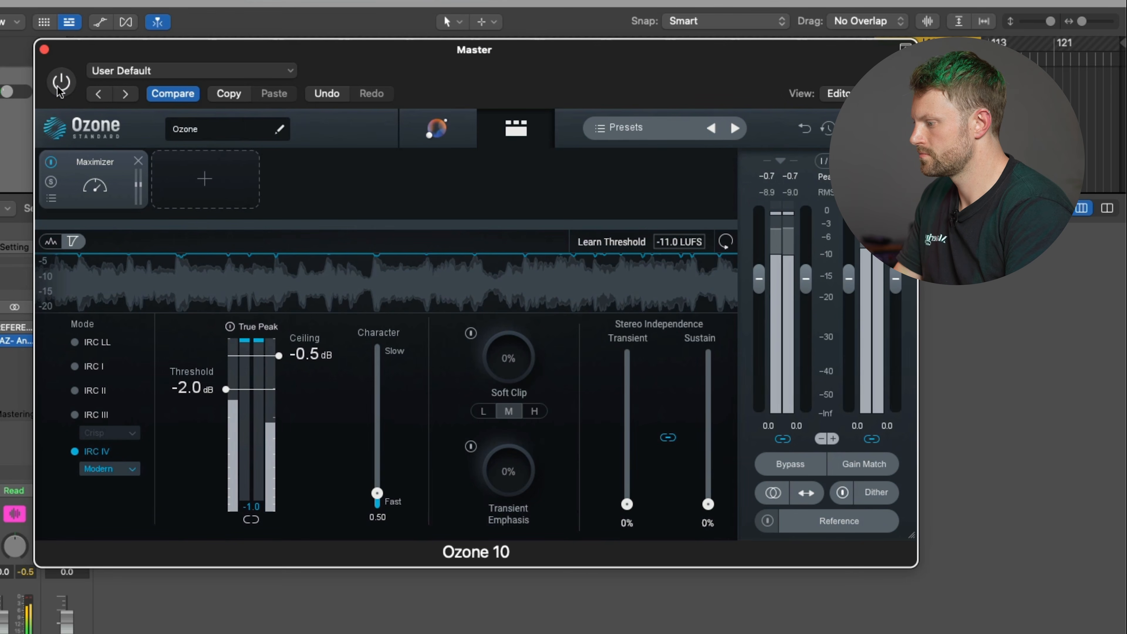
{"action": "left_click", "coordinate": [59, 84]}
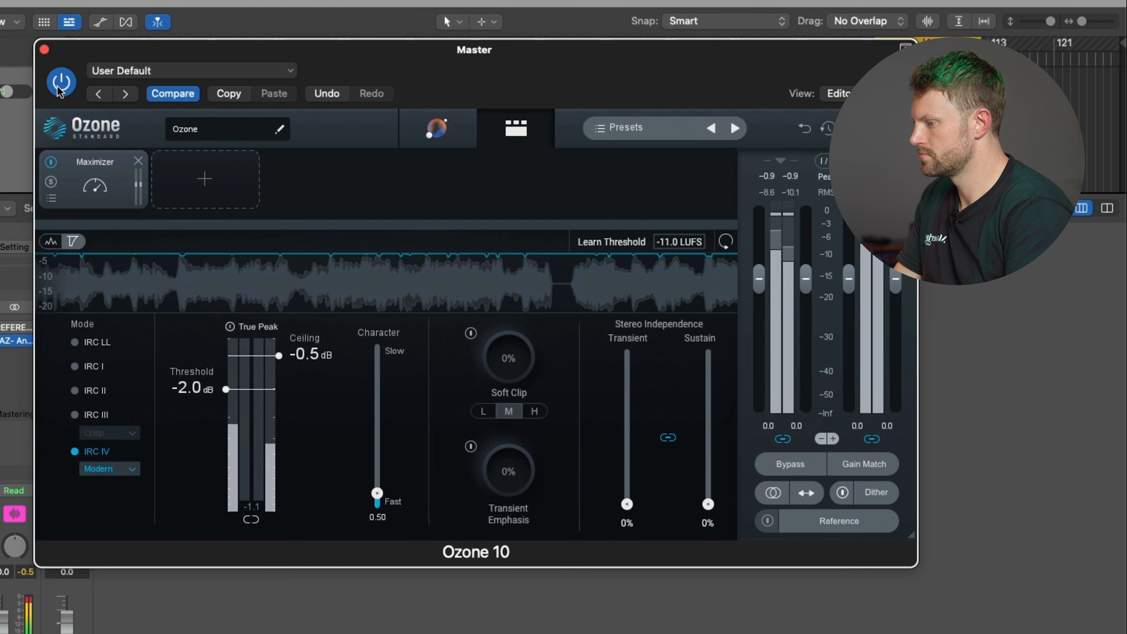
Step: Slow the Maximizer's Character to 7.45, compare Ozone 10 bypassed and active, and close its window
{"action": "left_click_drag", "start_coordinate": [377, 493], "coordinate": [382, 371]}
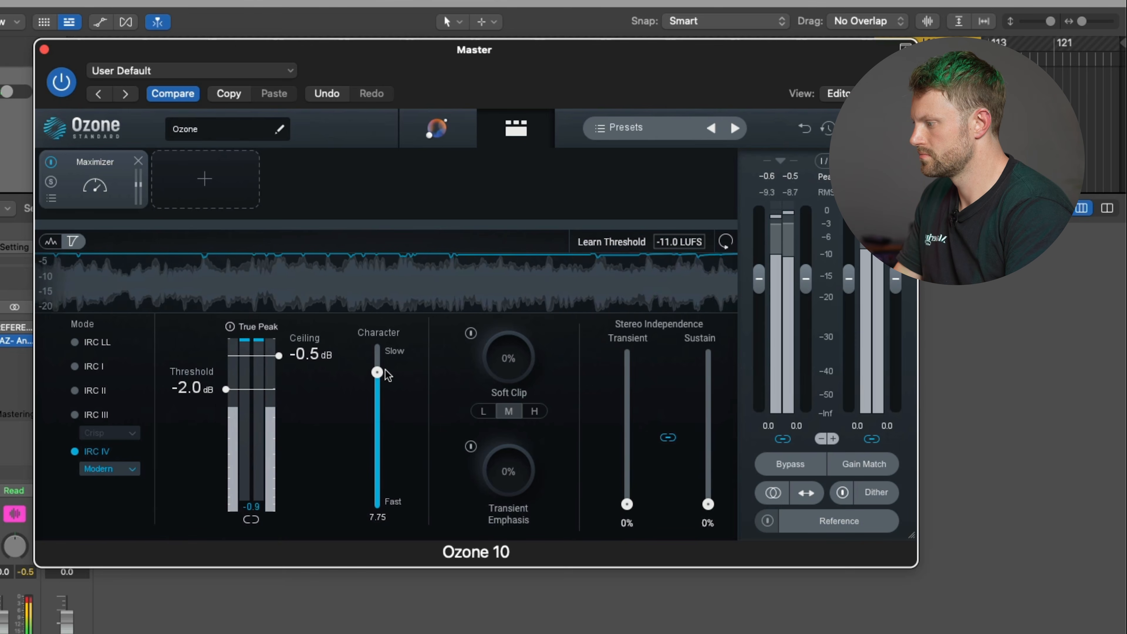
{"action": "left_click", "coordinate": [69, 86]}
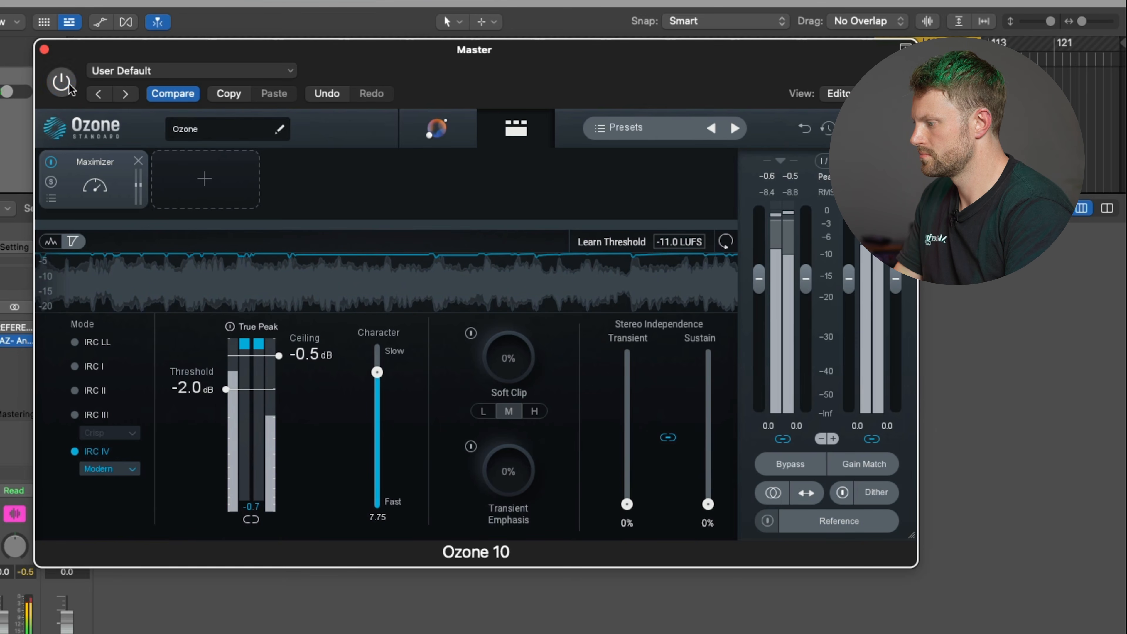
{"action": "left_click", "coordinate": [69, 87]}
{"action": "left_click_drag", "start_coordinate": [377, 372], "coordinate": [380, 378]}
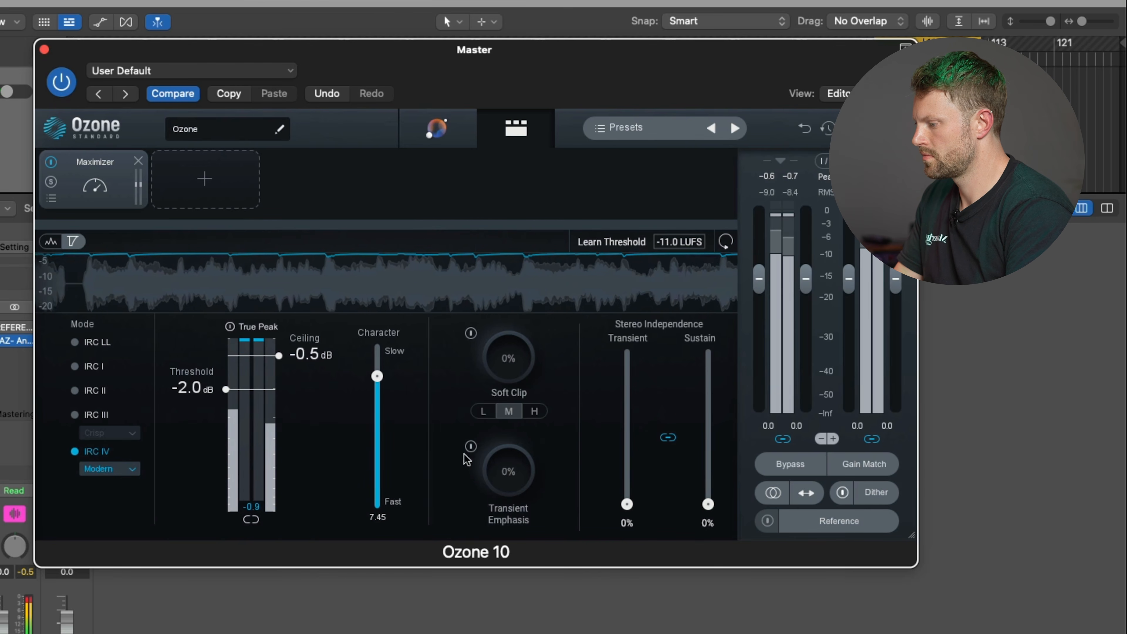
{"action": "left_click", "coordinate": [62, 91]}
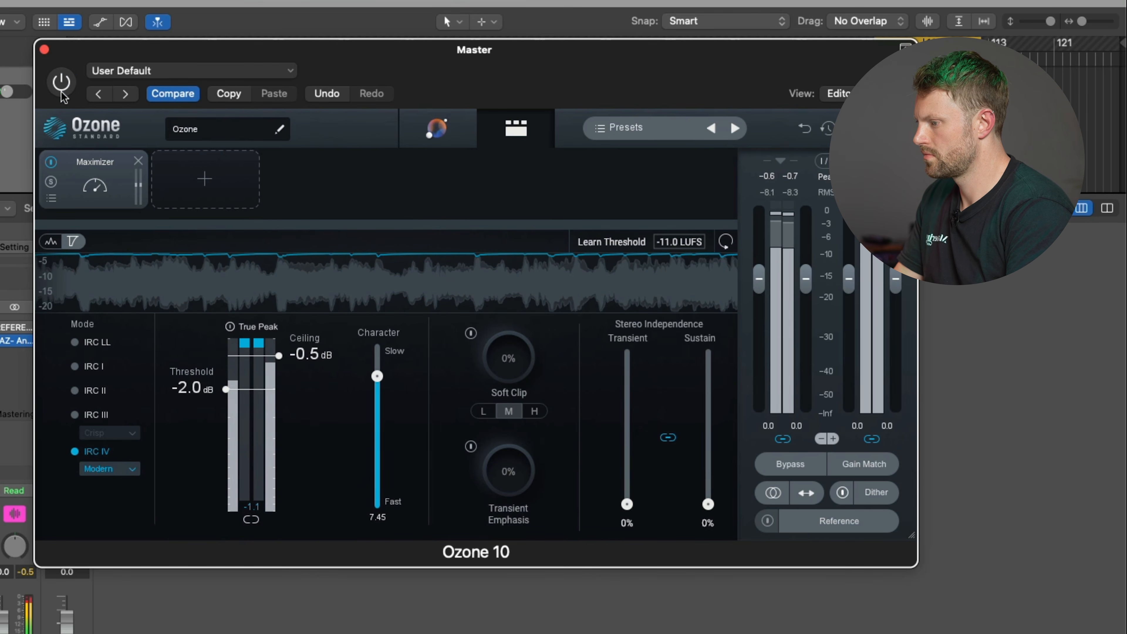
{"action": "left_click", "coordinate": [44, 50]}
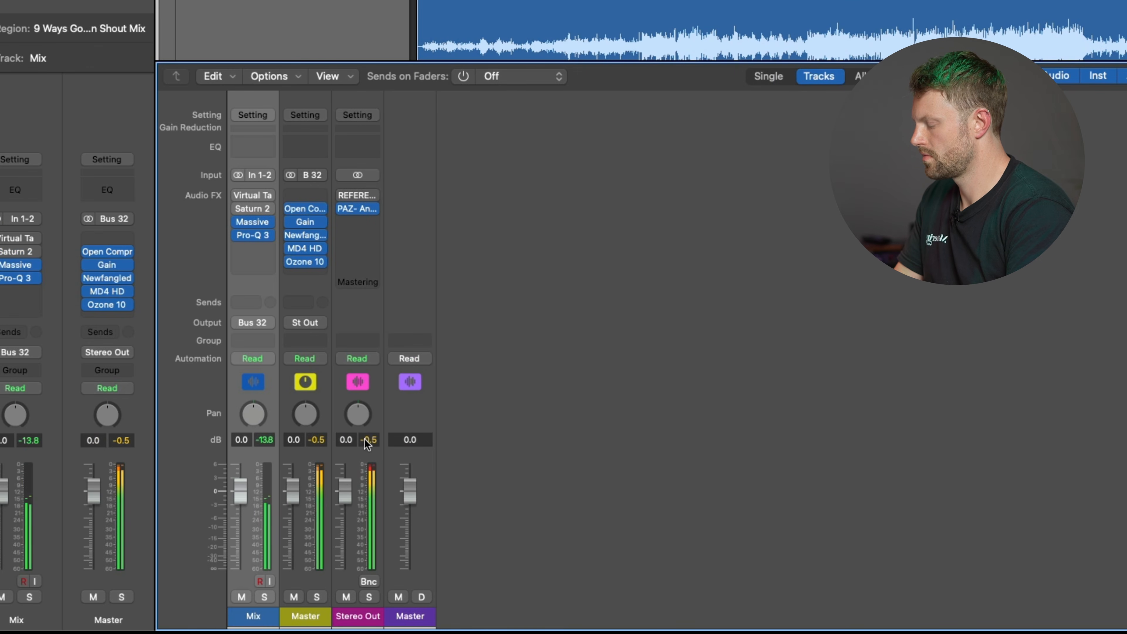
Step: Open REFERENCE on the Stereo Out channel, turn off level matching for Little Lion Man, and select the Vance Joy - Riptide reference
{"action": "left_click", "coordinate": [357, 195]}
{"action": "left_click", "coordinate": [942, 106]}
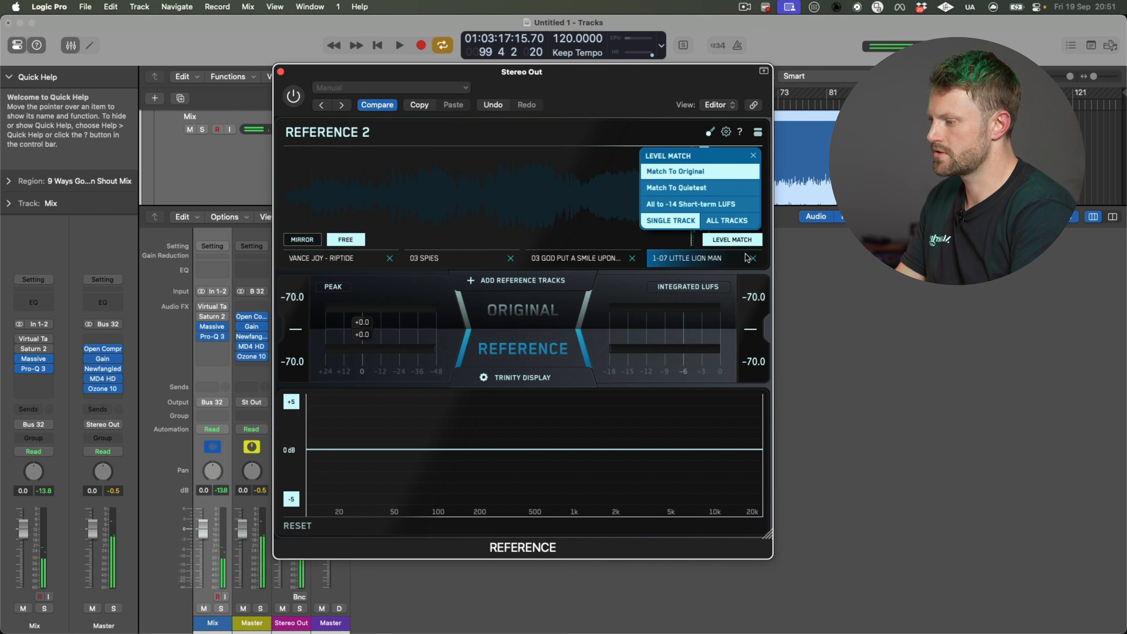
{"action": "left_click", "coordinate": [749, 258]}
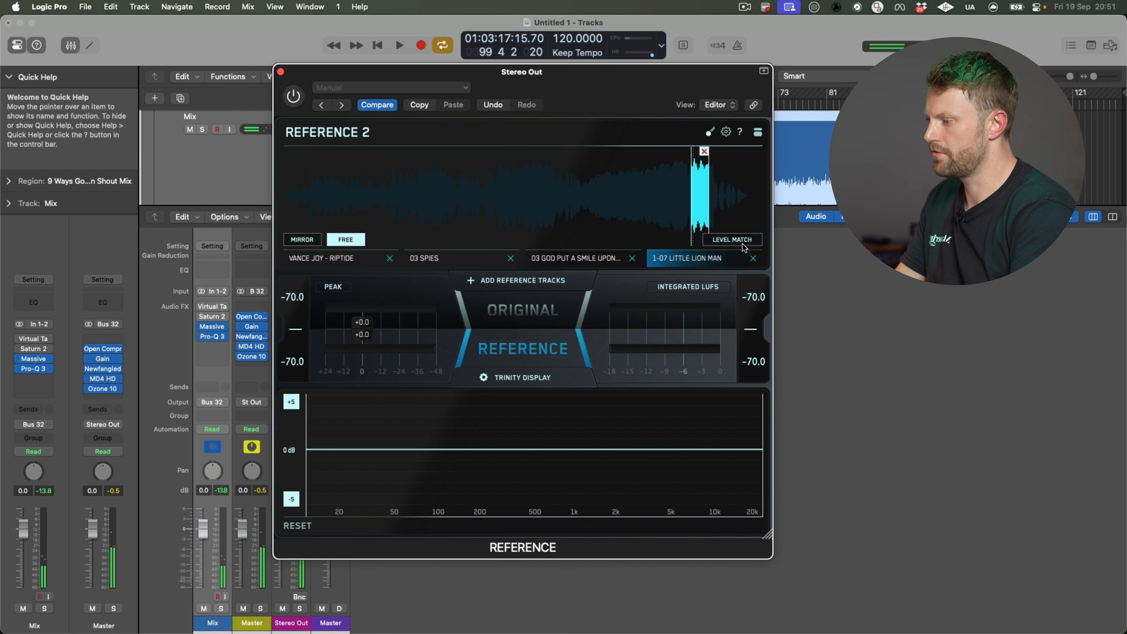
{"action": "left_click", "coordinate": [347, 261]}
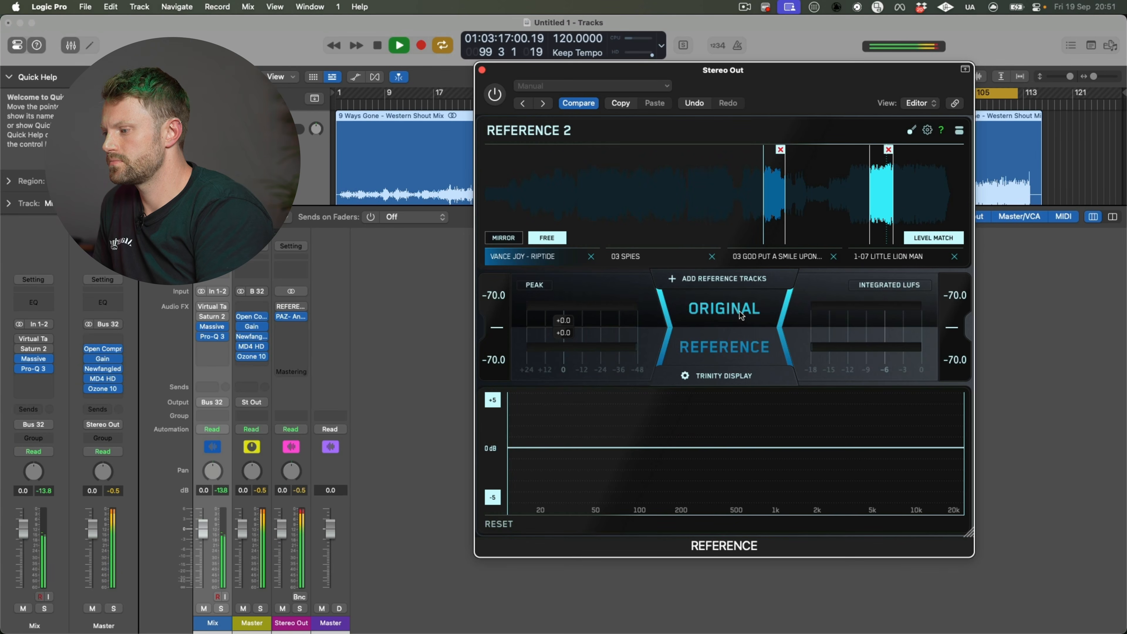
Step: Compare the original master with the Riptide reference during playback, and turn off that reference's level matching
{"action": "left_click", "coordinate": [740, 316]}
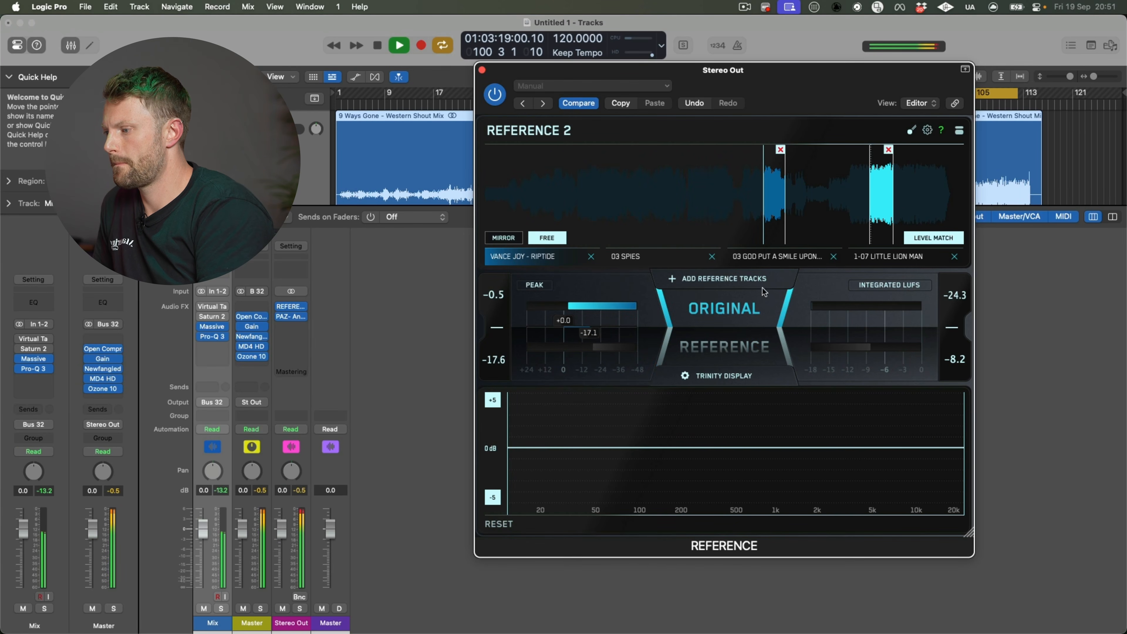
{"action": "left_click", "coordinate": [740, 342]}
{"action": "mouse_move", "coordinate": [933, 238]}
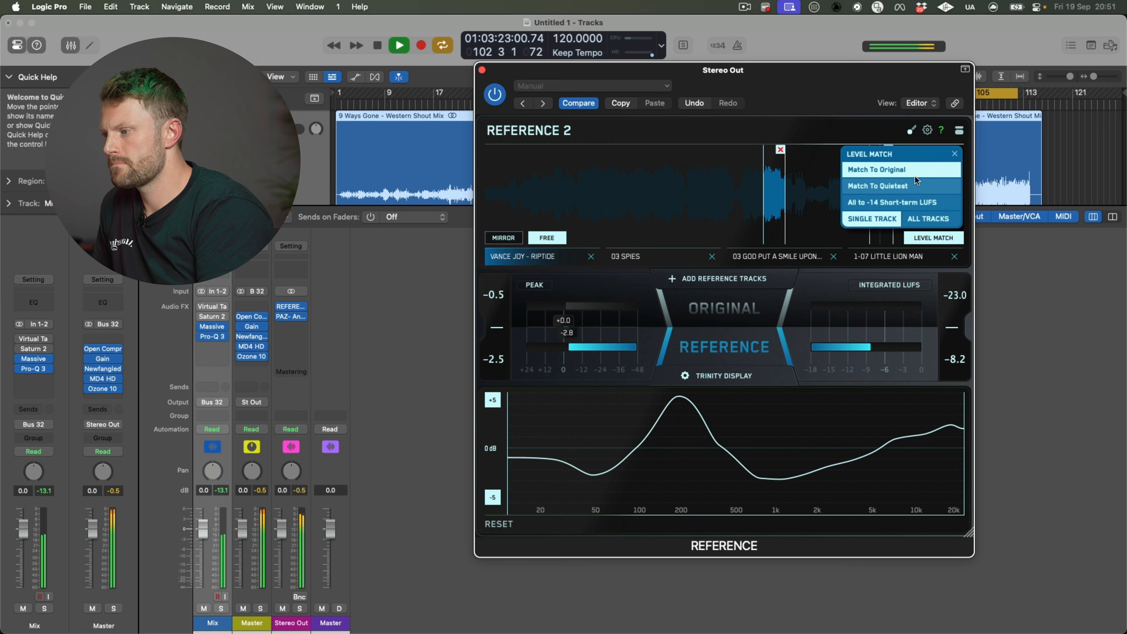
{"action": "left_click", "coordinate": [933, 239]}
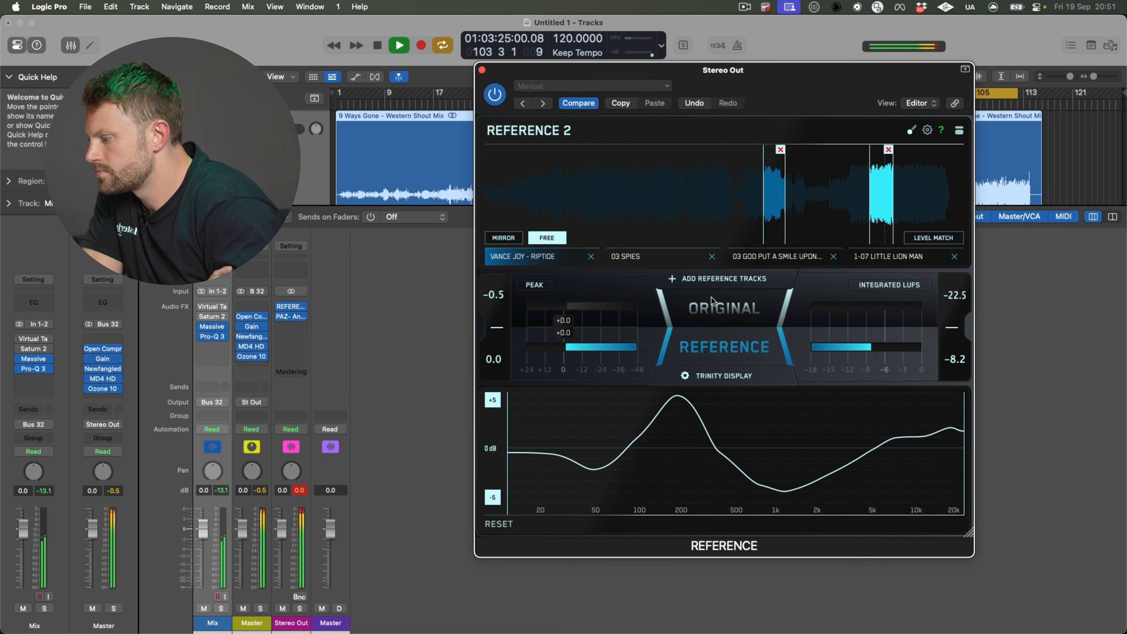
Step: Turn off level matching for the Spies reference, check God Put a Smile Upon, and select Little Lion Man without level matching
{"action": "left_click", "coordinate": [680, 259]}
{"action": "left_click", "coordinate": [934, 239]}
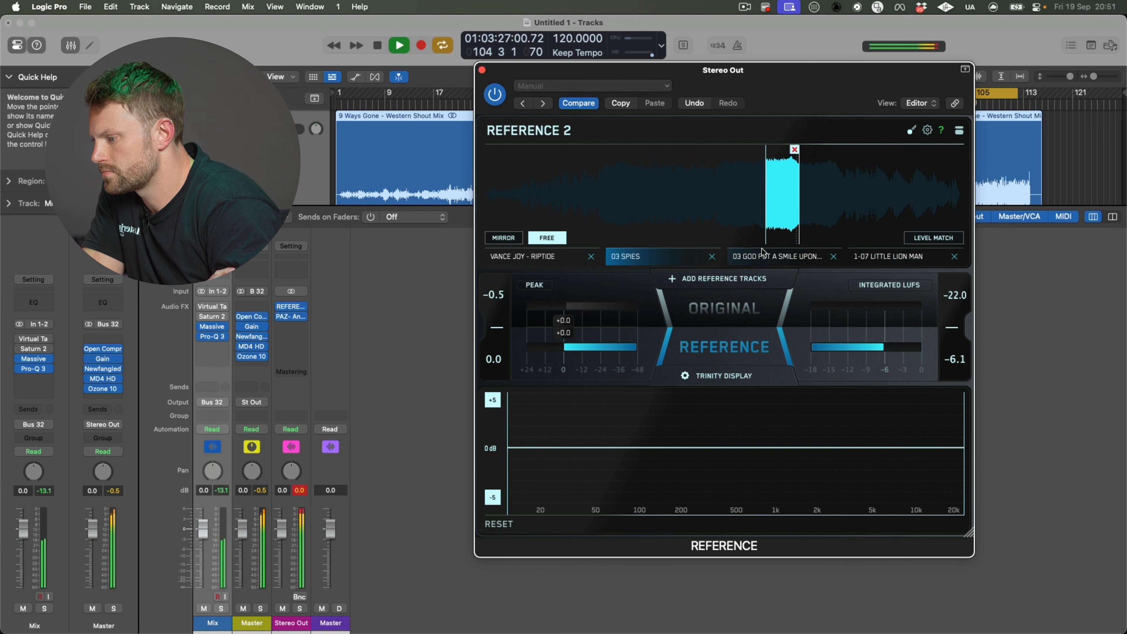
{"action": "left_click", "coordinate": [762, 251]}
{"action": "left_click", "coordinate": [890, 257]}
{"action": "left_click", "coordinate": [926, 240]}
Step: Compare the original master with the Little Lion Man reference at unmatched loudness during playback
{"action": "left_click", "coordinate": [732, 334]}
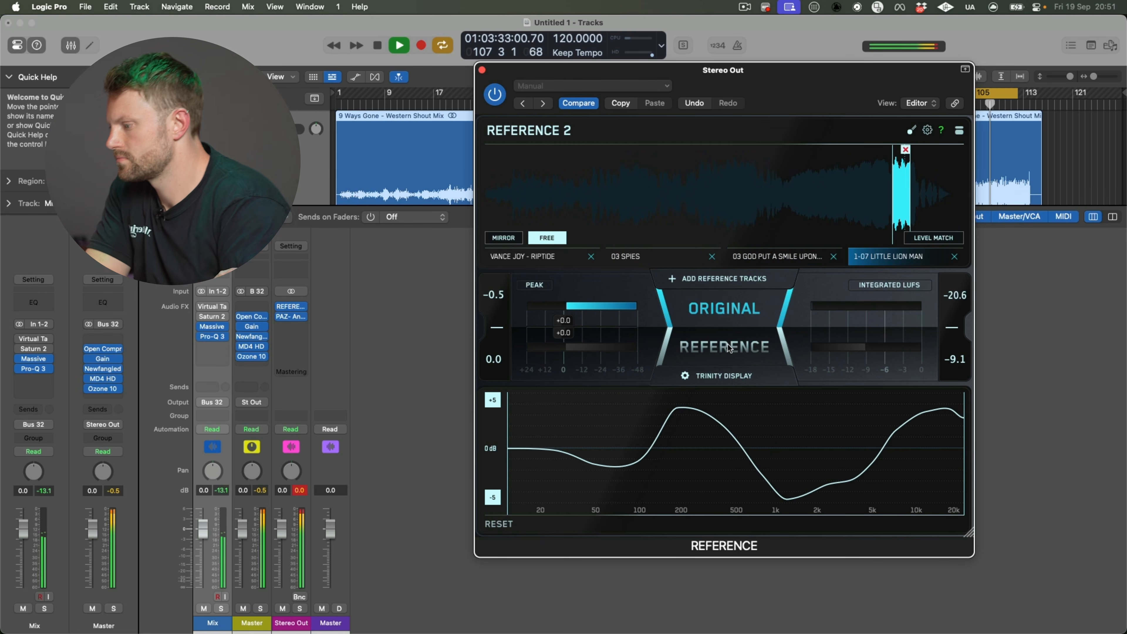
{"action": "left_click", "coordinate": [730, 331]}
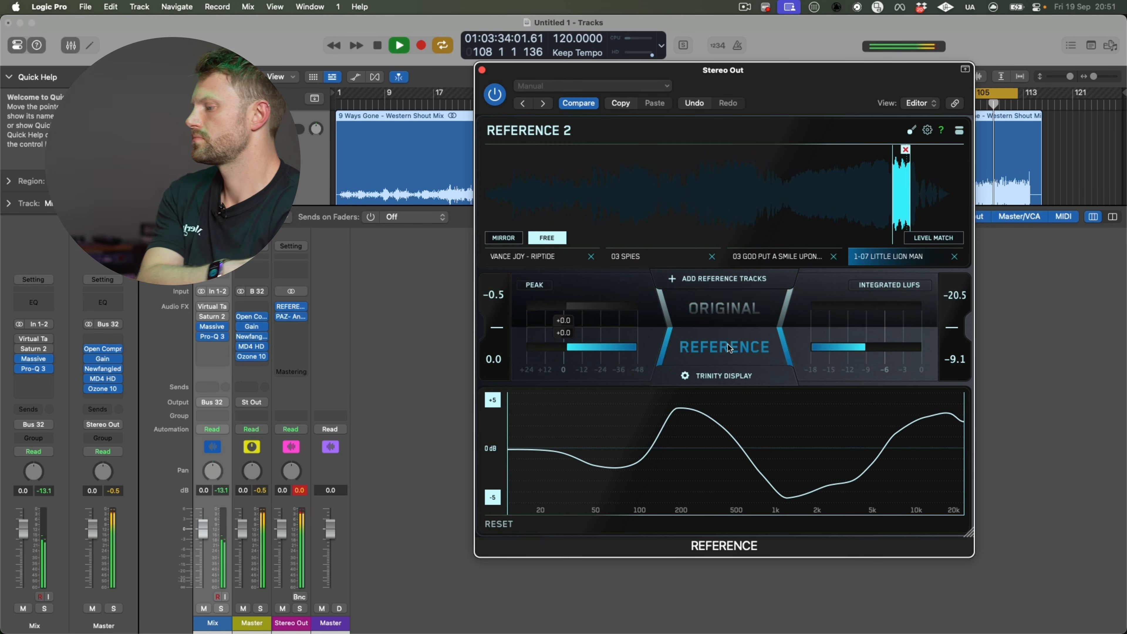
{"action": "left_click", "coordinate": [731, 317]}
Step: Select the Vance Joy - Riptide reference and alternate between it and the original master
{"action": "key", "text": "1"}
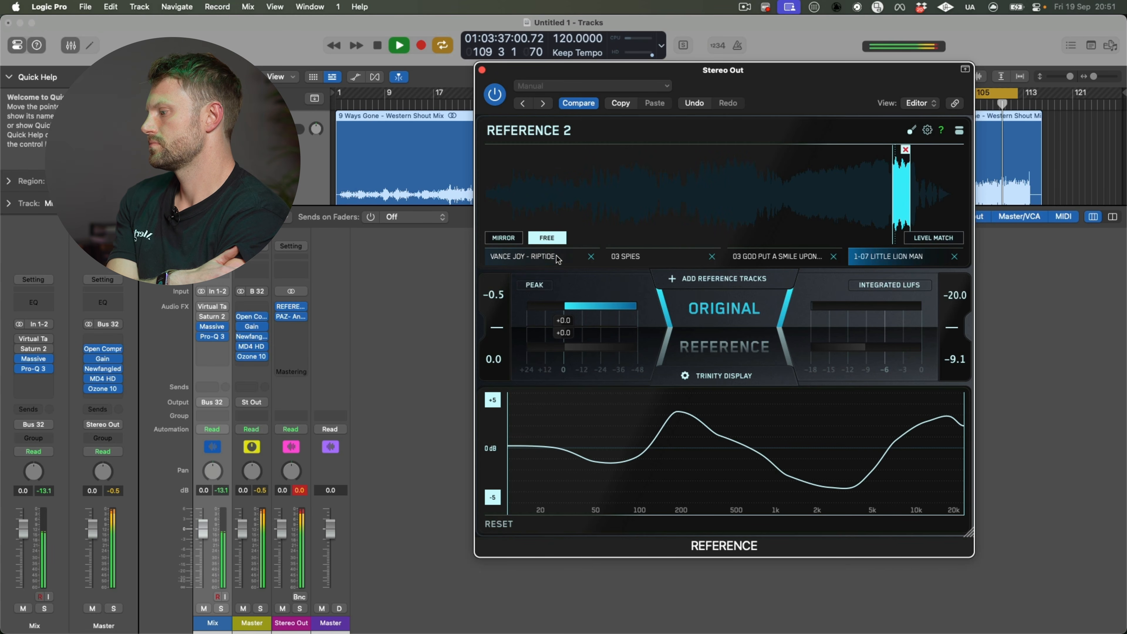
{"action": "left_click", "coordinate": [722, 343]}
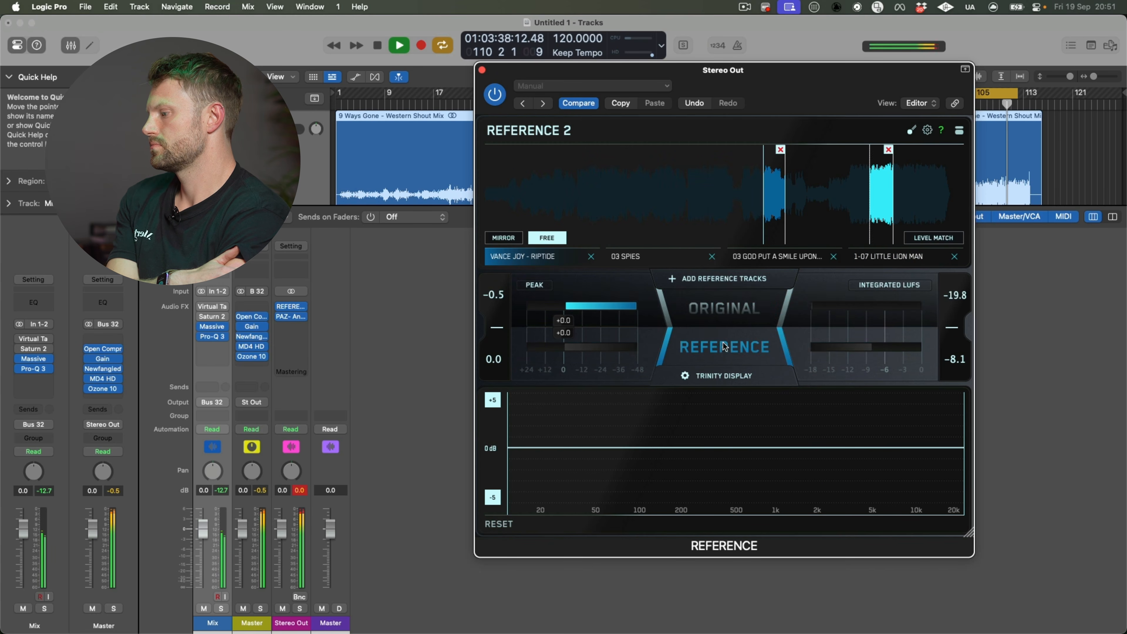
{"action": "left_click", "coordinate": [731, 315]}
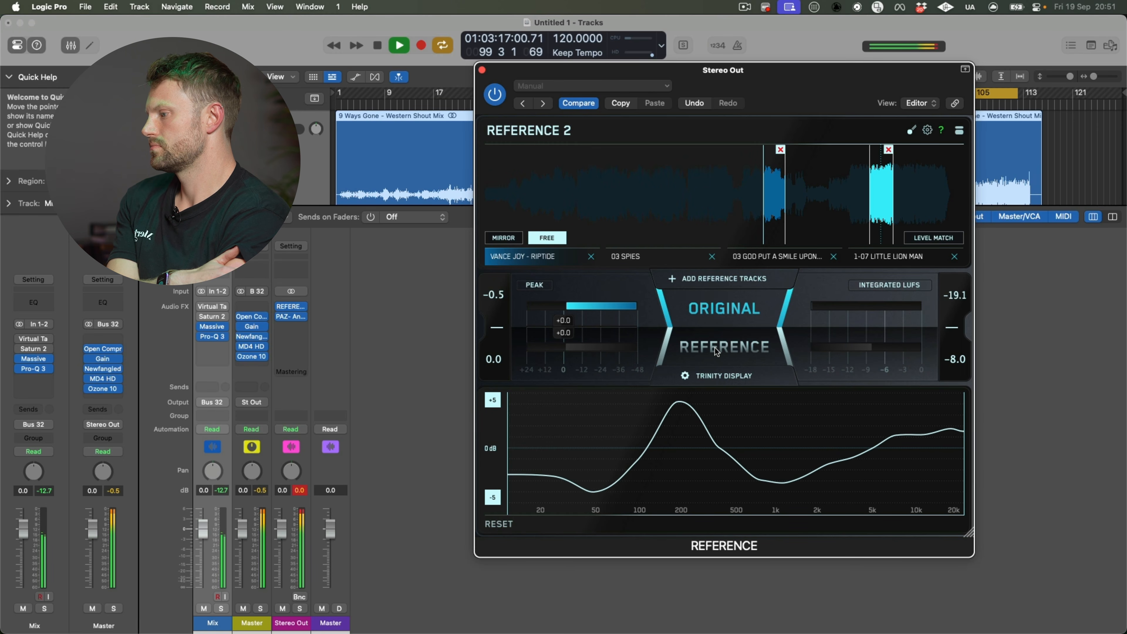
{"action": "left_click", "coordinate": [714, 348]}
{"action": "left_click", "coordinate": [724, 316]}
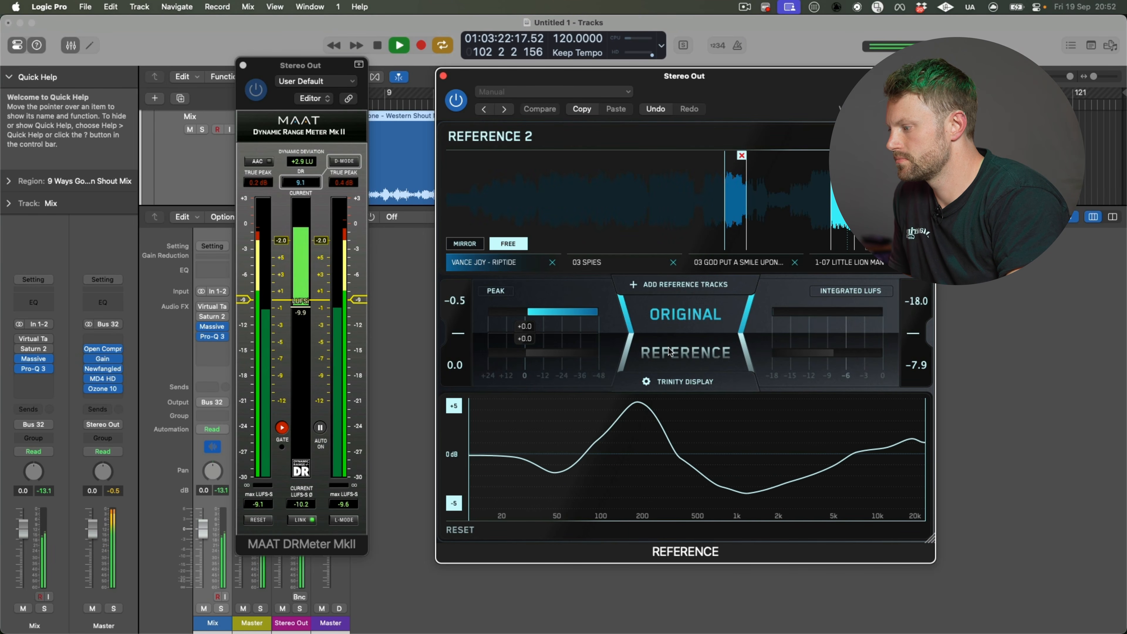
Step: Compare the loudness of Riptide and the original master on the MAAT DRMeter, repositioning the REFERENCE window as needed
{"action": "left_click", "coordinate": [306, 339]}
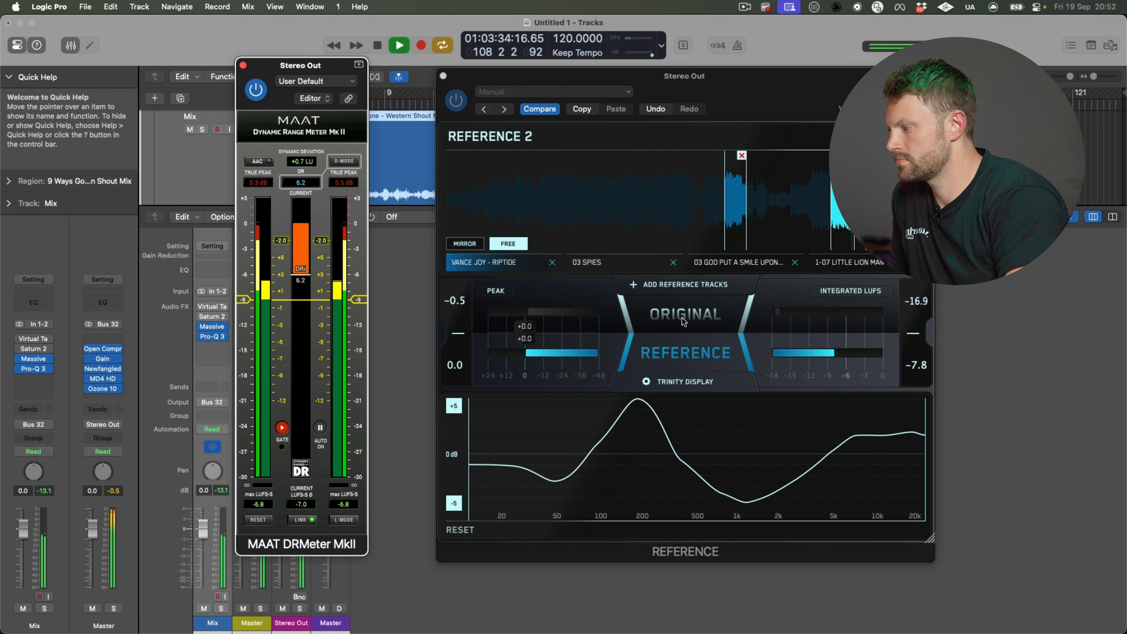
{"action": "left_click", "coordinate": [701, 321]}
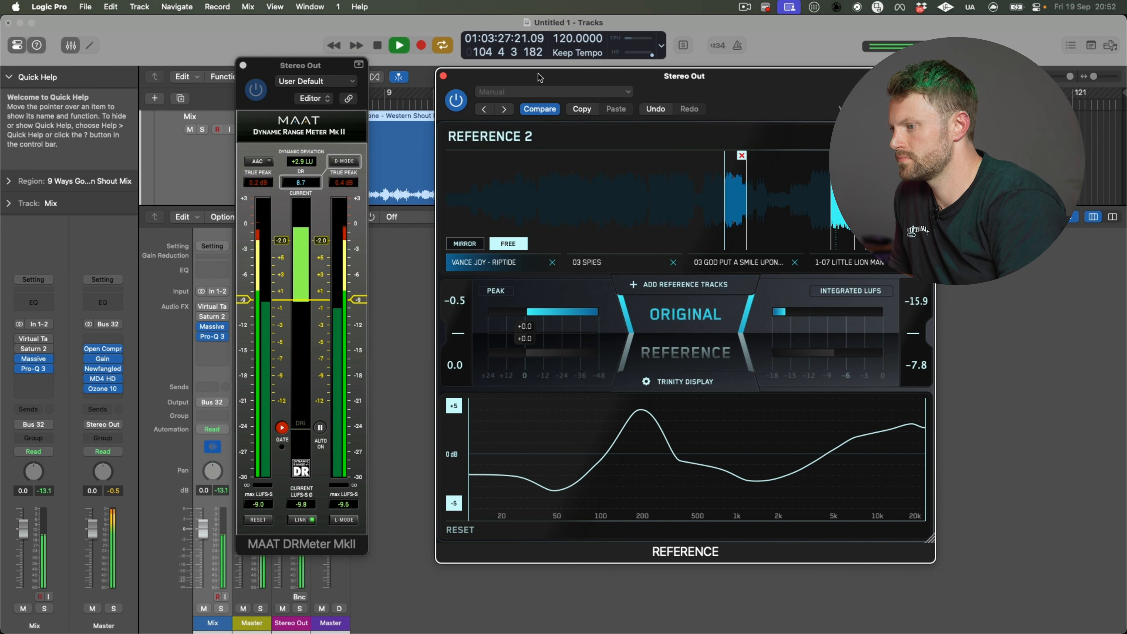
{"action": "left_click_drag", "start_coordinate": [621, 76], "coordinate": [626, 248]}
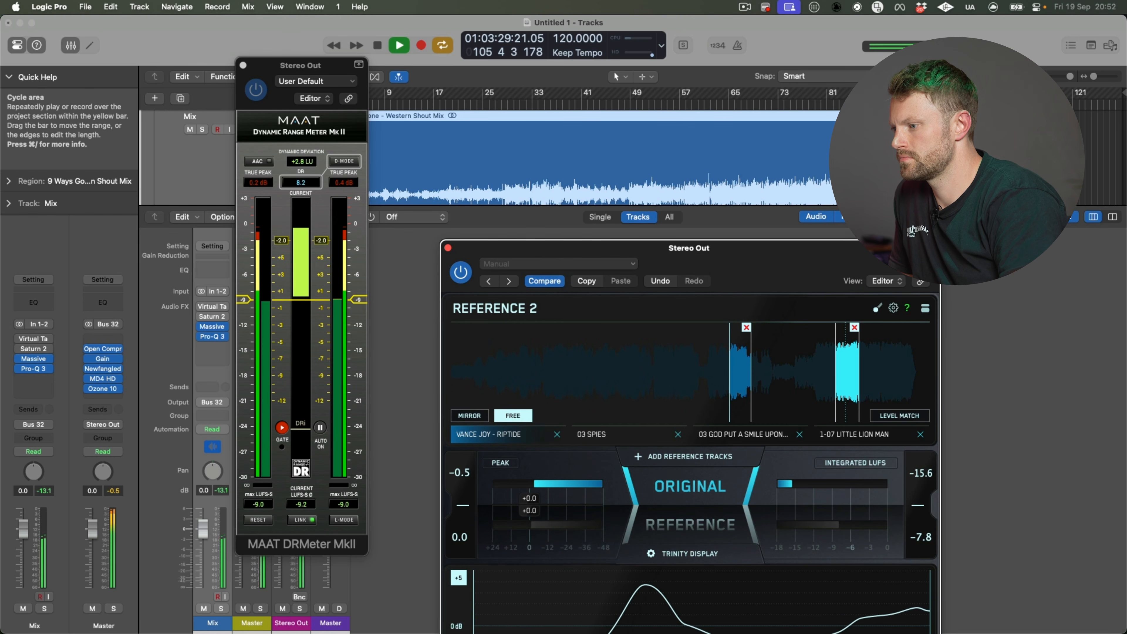
{"action": "left_click", "coordinate": [983, 93]}
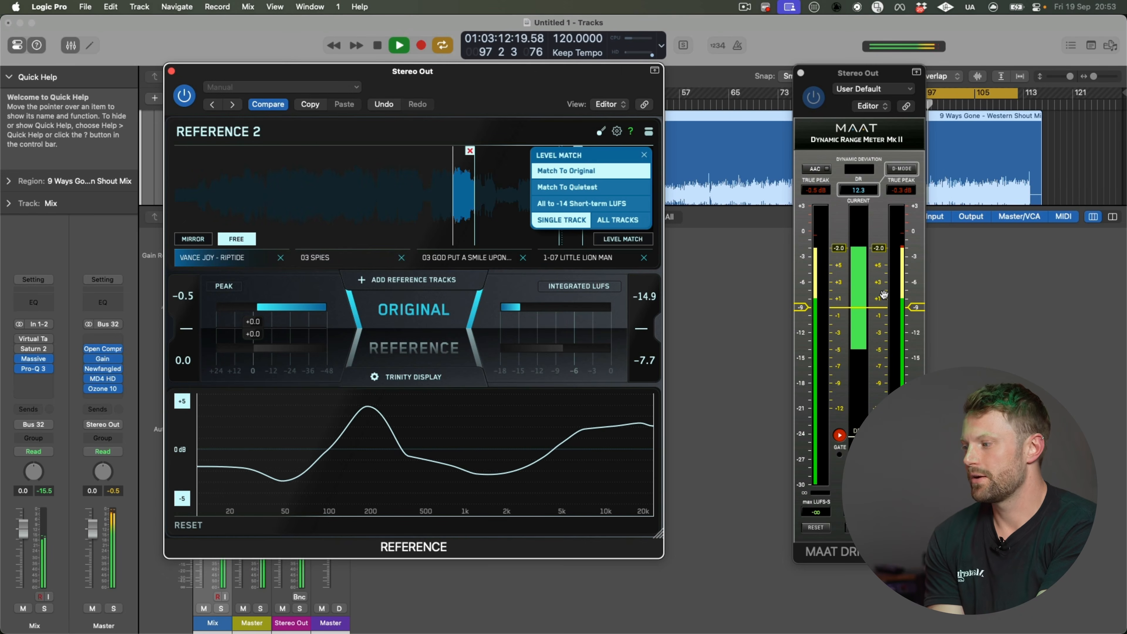
{"action": "left_click", "coordinate": [716, 174]}
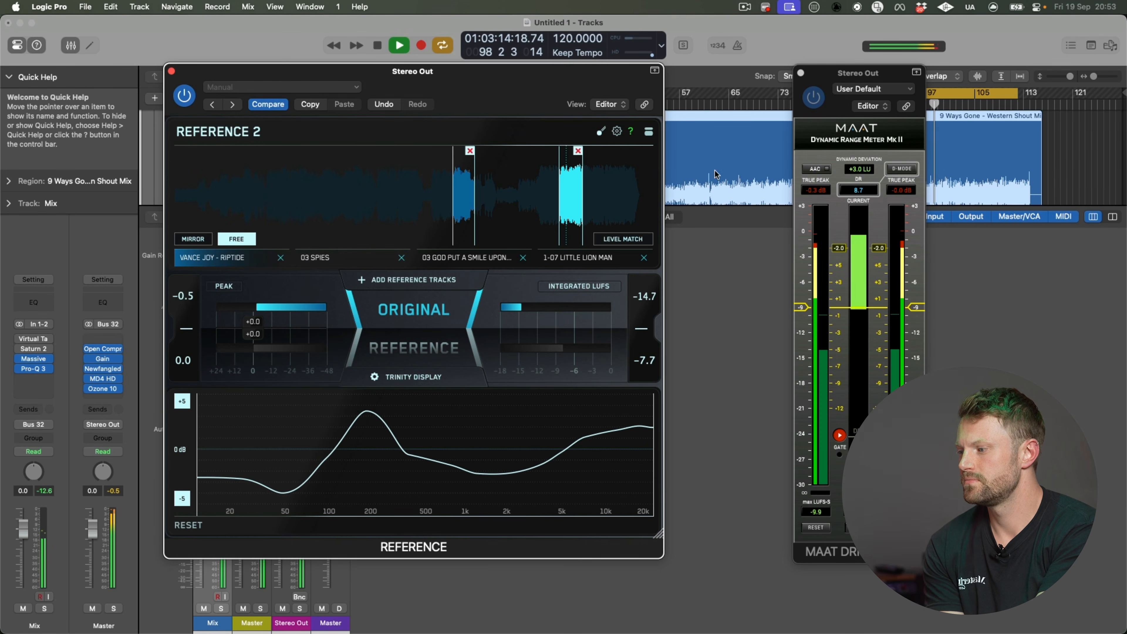
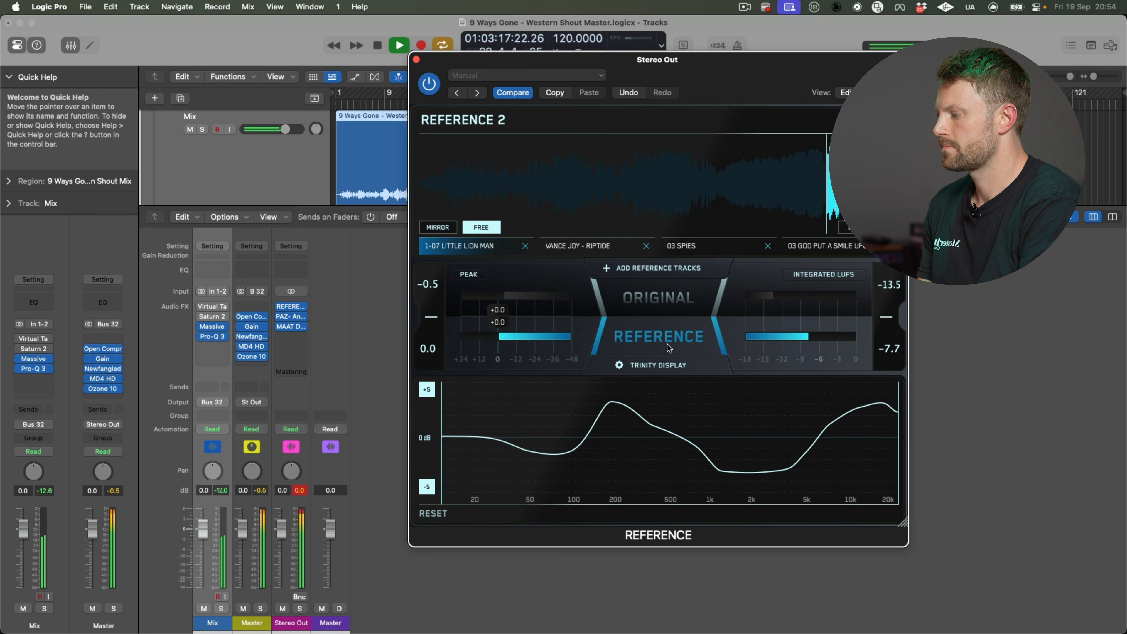
Step: Select the Riptide reference again, alternate it with the original master, and stop playback
{"action": "left_click", "coordinate": [605, 249]}
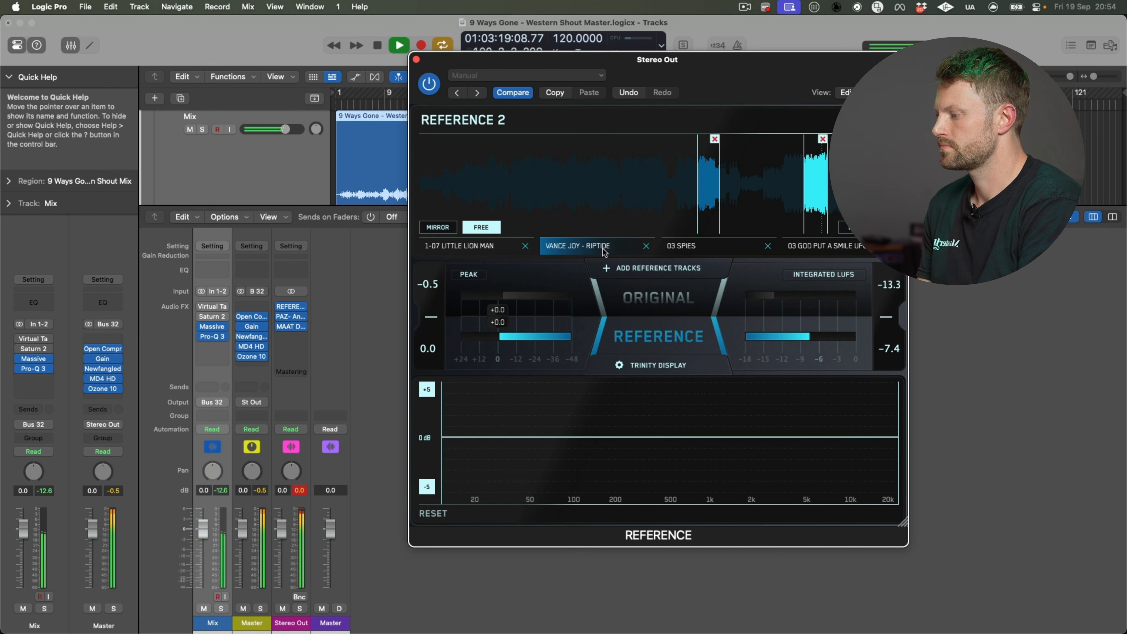
{"action": "left_click", "coordinate": [670, 303]}
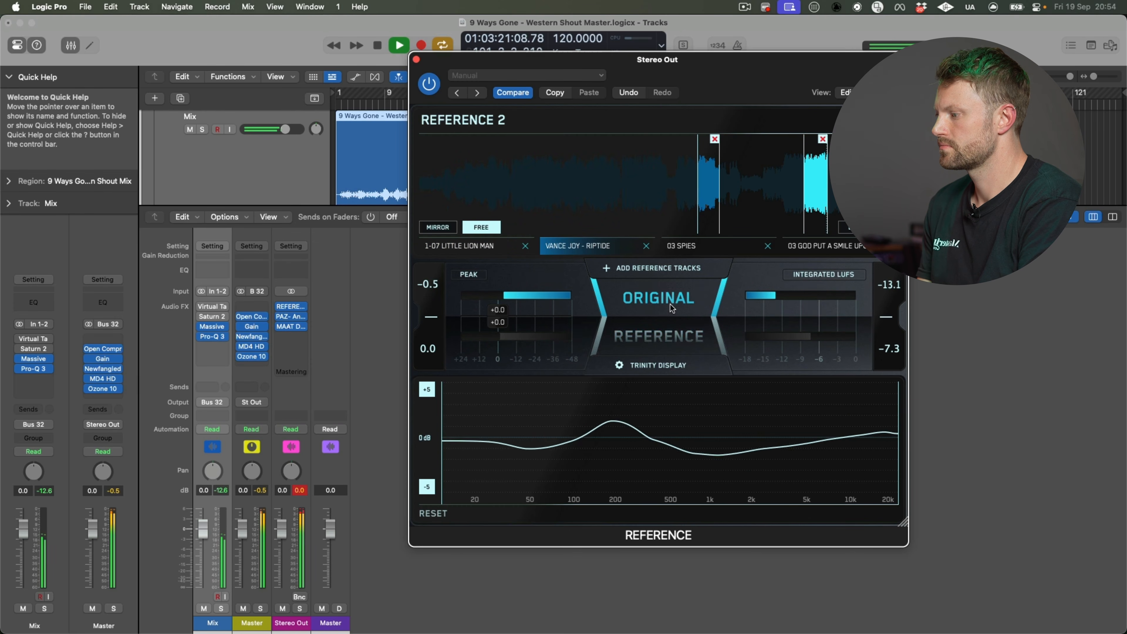
{"action": "left_click", "coordinate": [664, 339]}
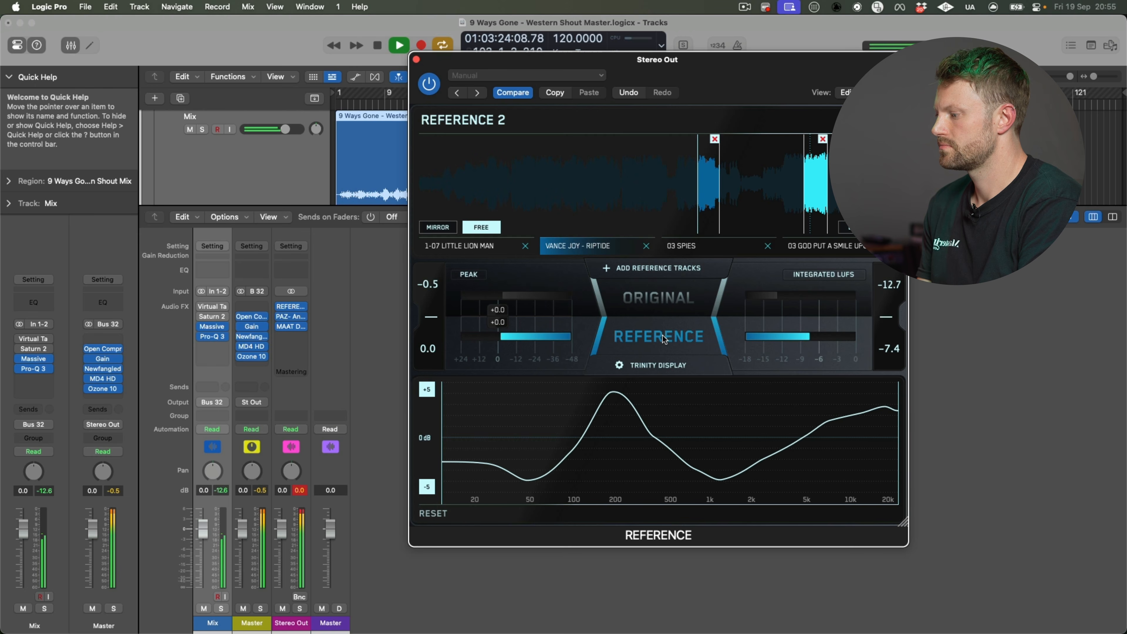
{"action": "left_click", "coordinate": [639, 300]}
{"action": "key", "text": "space"}
Step: Open Massive on the Mix channel, bypass it, move its window off the REFERENCE display, and restart playback
{"action": "left_click", "coordinate": [206, 331]}
{"action": "left_click", "coordinate": [261, 149]}
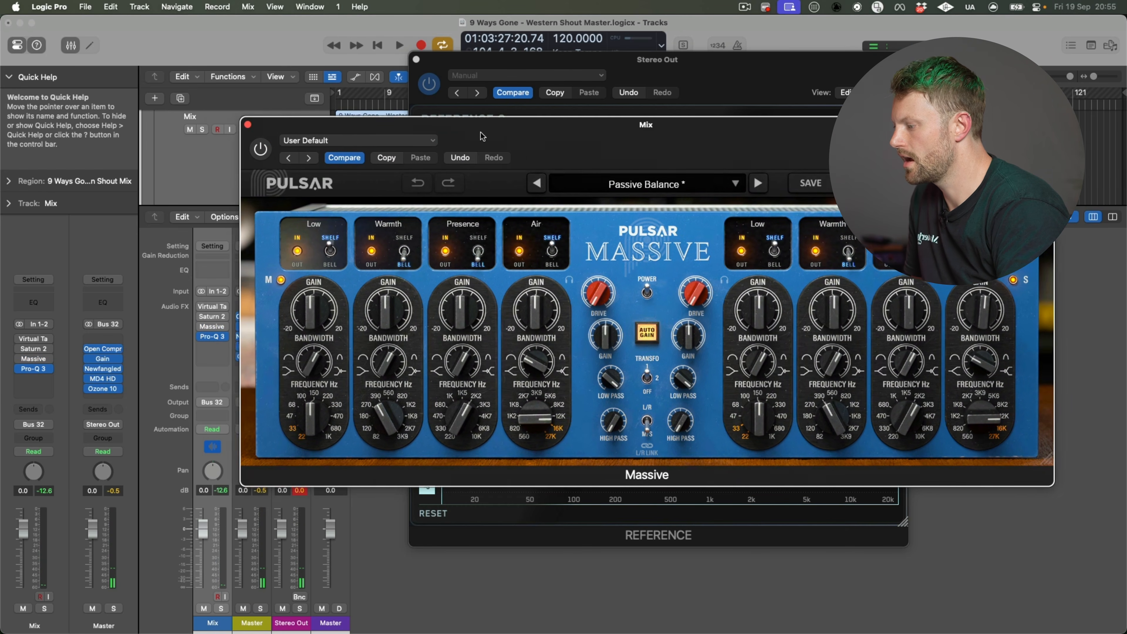
{"action": "left_click_drag", "start_coordinate": [481, 133], "coordinate": [428, 134]}
{"action": "key", "text": "space"}
{"action": "left_click_drag", "start_coordinate": [513, 134], "coordinate": [462, 226]}
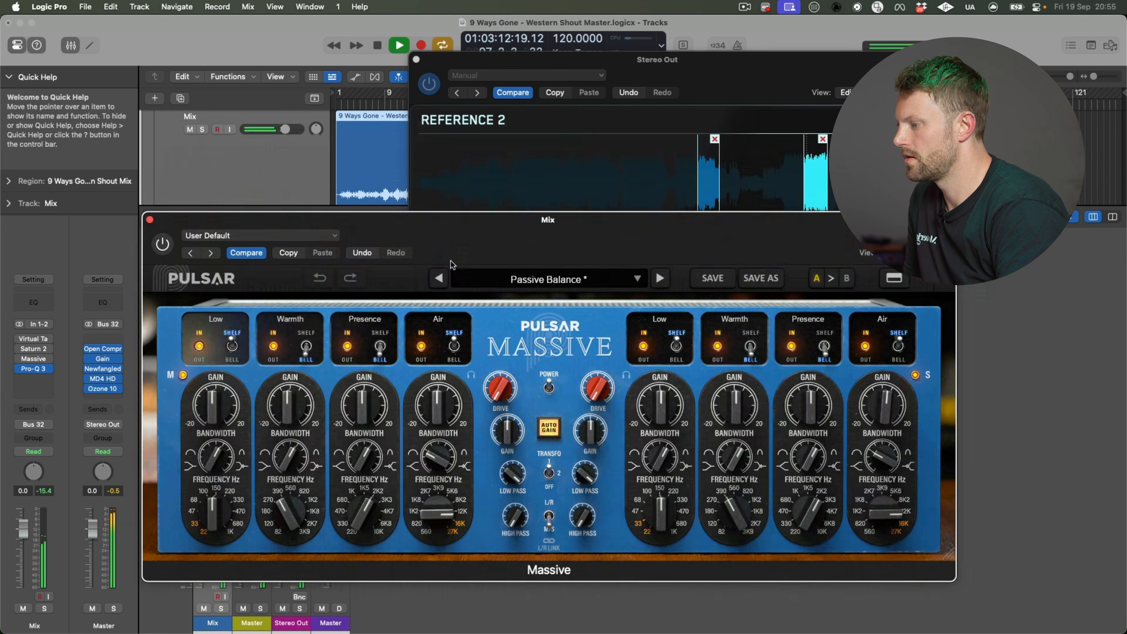
Step: With Massive bypassed, compare the original master against the Riptide and Little Lion Man references
{"action": "left_click", "coordinate": [690, 83]}
{"action": "left_click", "coordinate": [673, 306]}
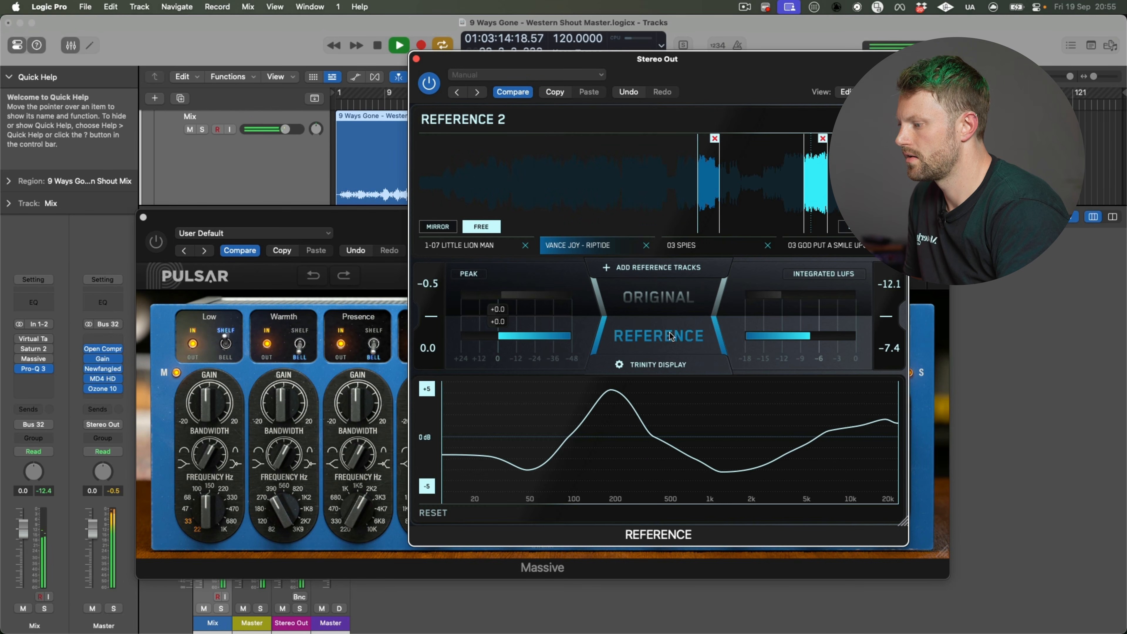
{"action": "left_click", "coordinate": [673, 306]}
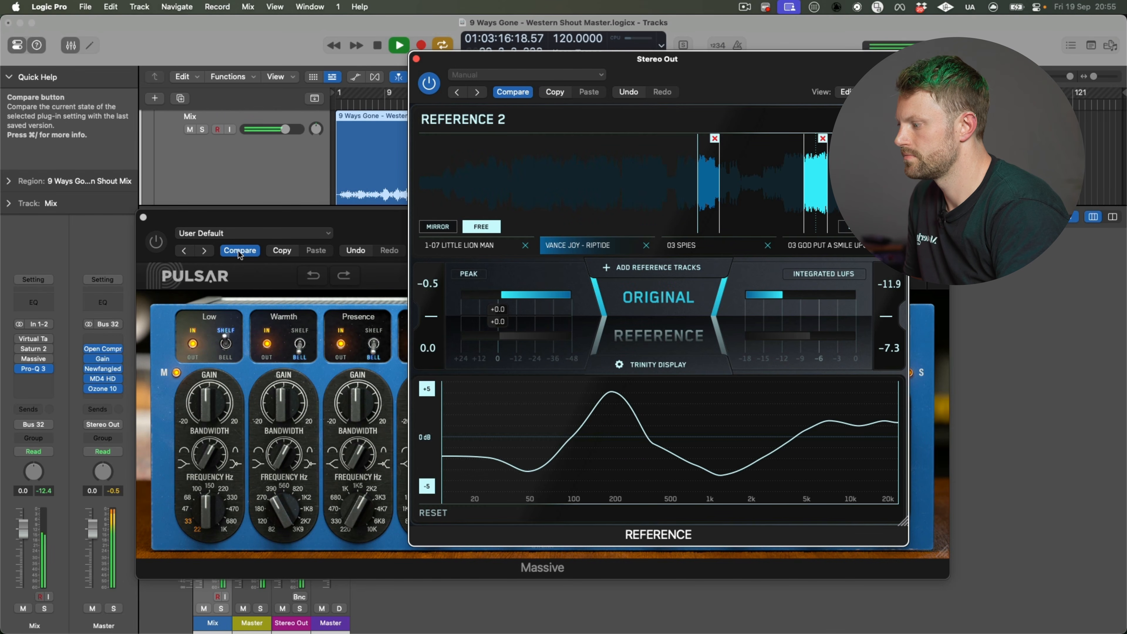
{"action": "left_click", "coordinate": [650, 342]}
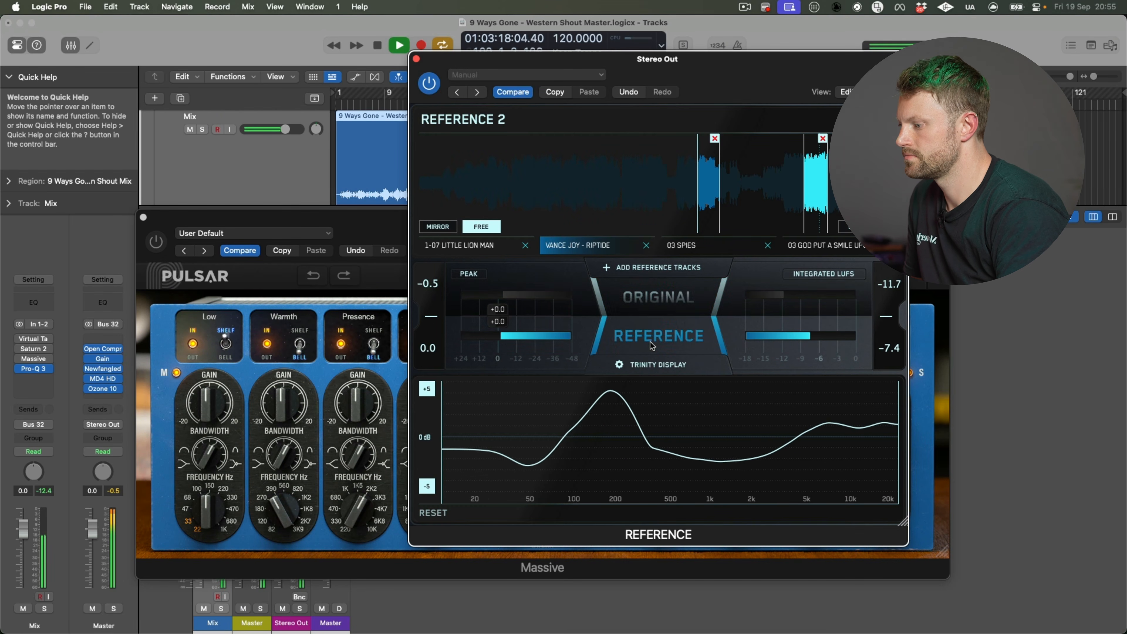
{"action": "left_click", "coordinate": [659, 308]}
{"action": "left_click", "coordinate": [502, 246]}
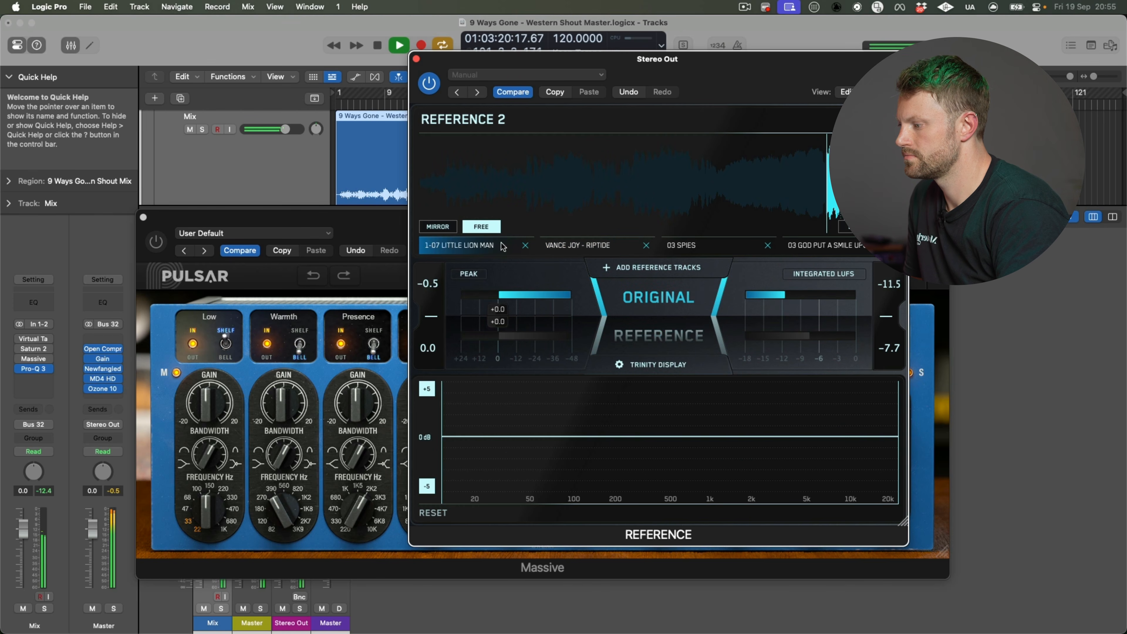
{"action": "left_click", "coordinate": [653, 324]}
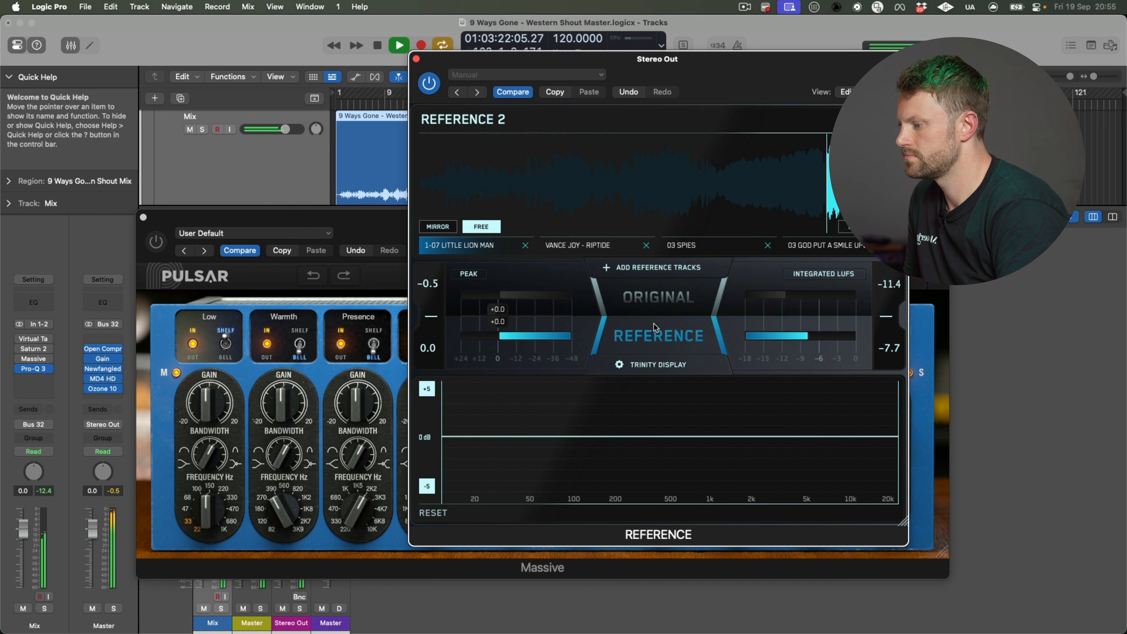
{"action": "left_click", "coordinate": [662, 305]}
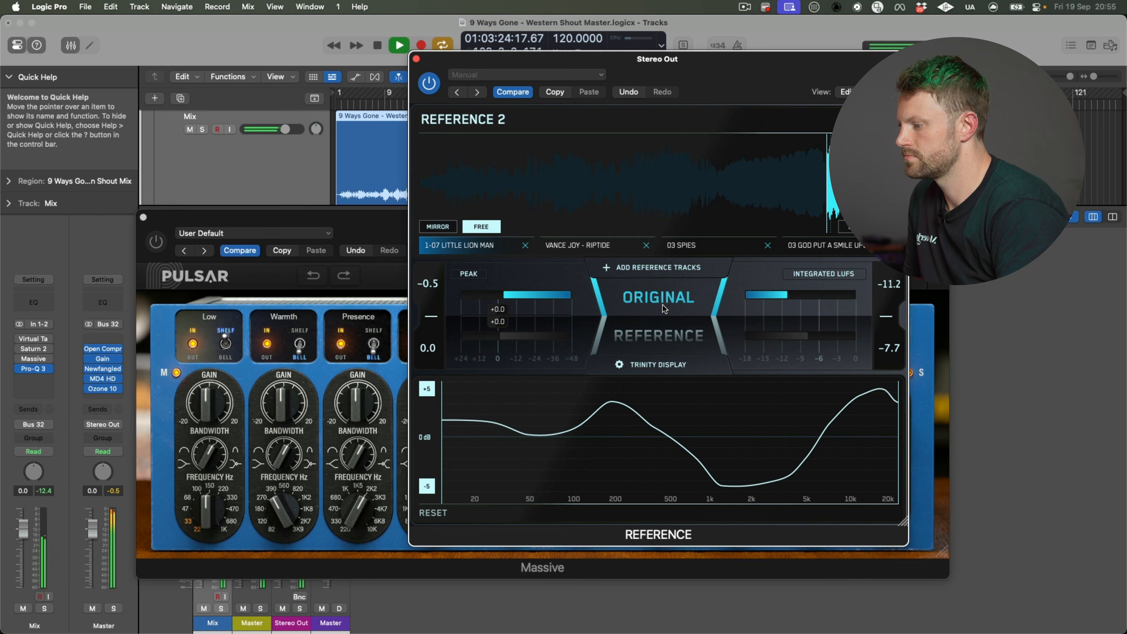
Step: Put Massive in linked L/R mode, lower the Warmth band's frequency, and set its gain to -2.60 dB
{"action": "left_click", "coordinate": [371, 234]}
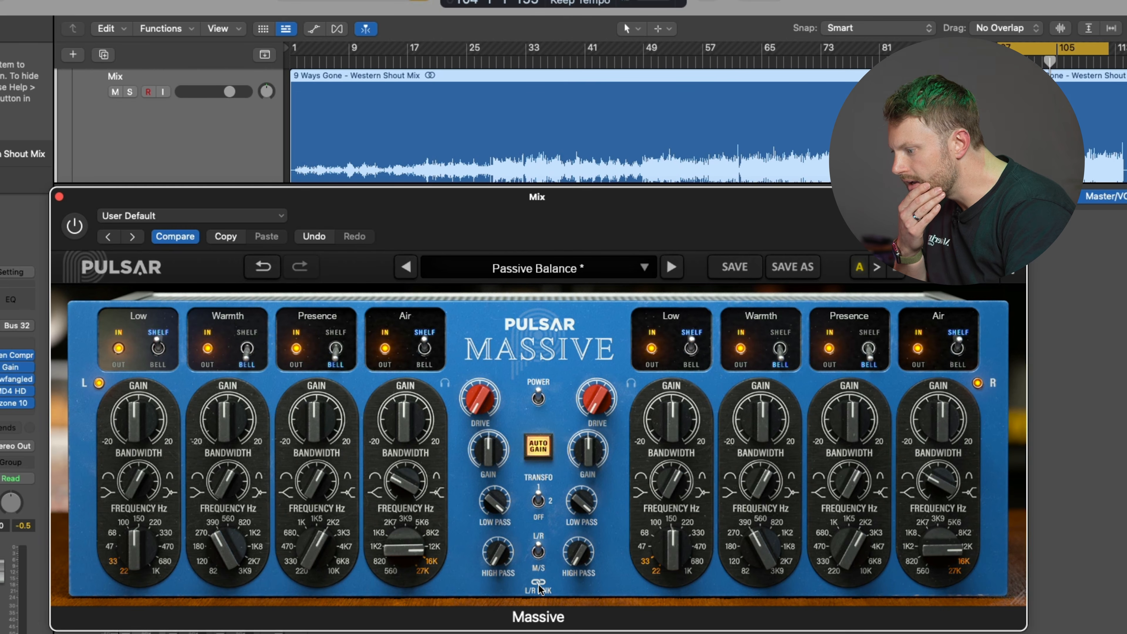
{"action": "left_click_drag", "start_coordinate": [603, 220], "coordinate": [621, 193]}
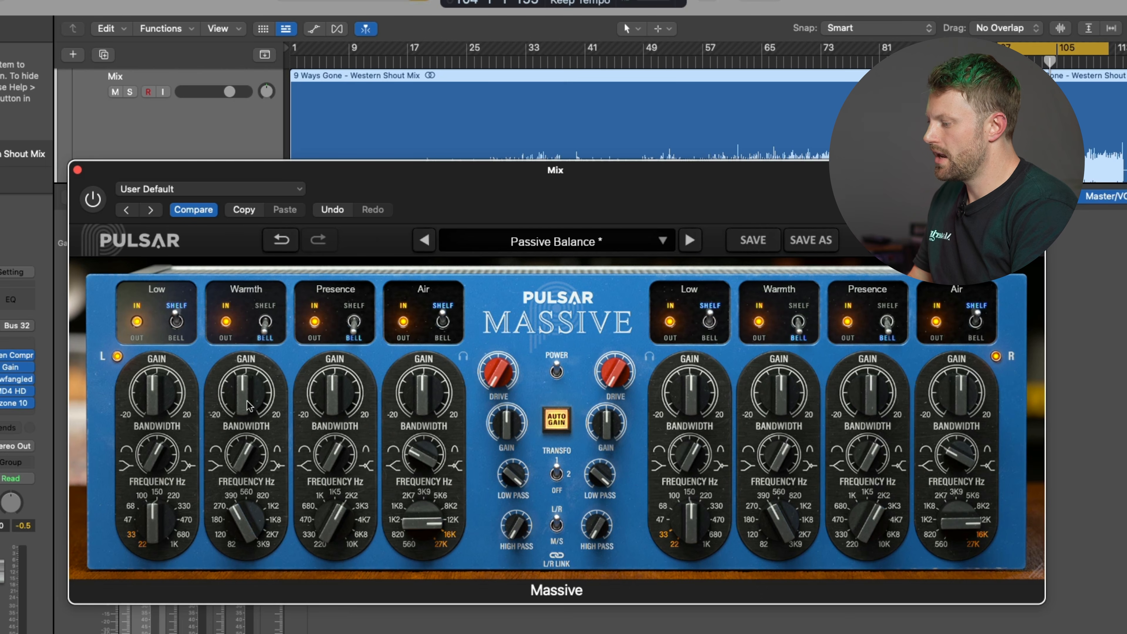
{"action": "left_click_drag", "start_coordinate": [246, 548], "coordinate": [246, 556]}
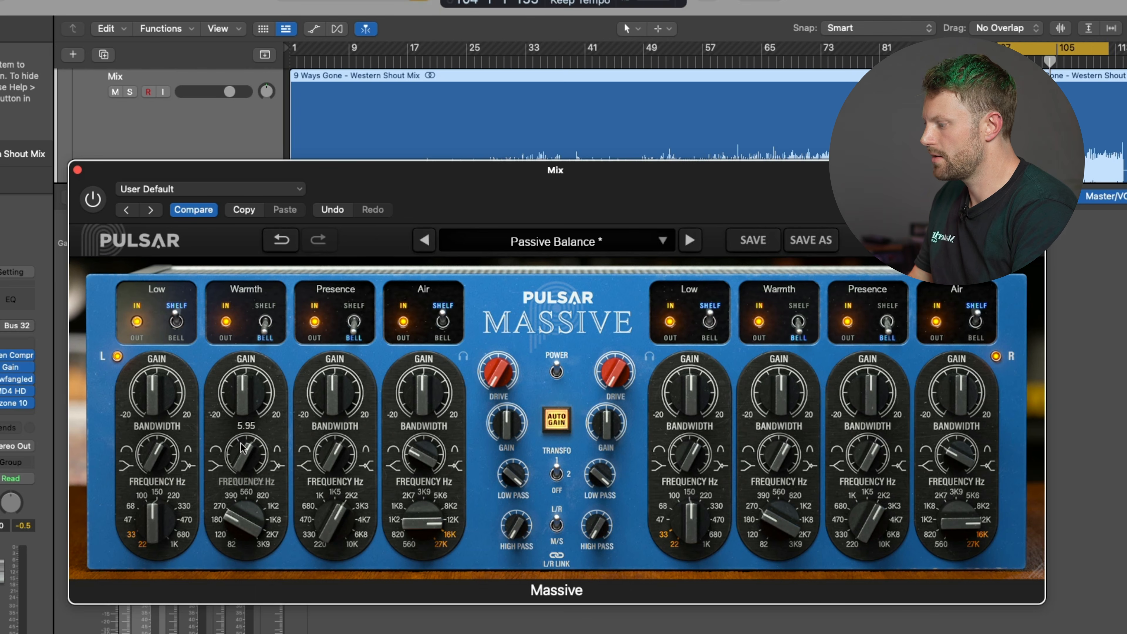
{"action": "left_click_drag", "start_coordinate": [249, 398], "coordinate": [249, 406]}
{"action": "left_click_drag", "start_coordinate": [247, 464], "coordinate": [245, 488]}
Step: Set Massive's Presence frequency to 5.75 kHz with a slight gain cut, and re-enable the plug-in during playback
{"action": "left_click_drag", "start_coordinate": [334, 519], "coordinate": [353, 459]}
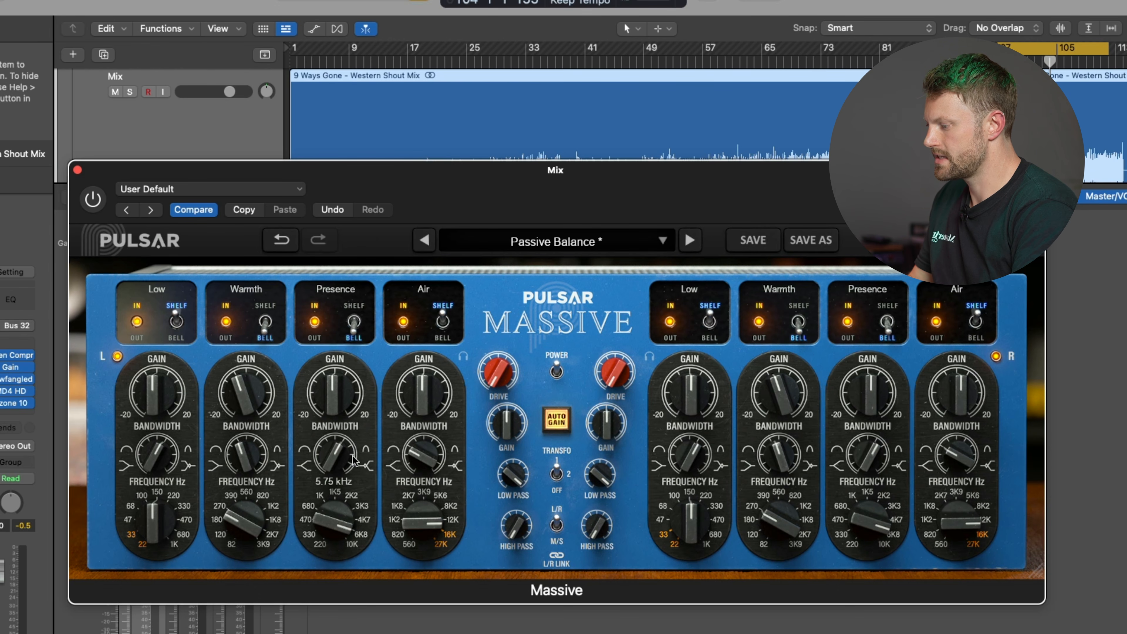
{"action": "left_click_drag", "start_coordinate": [340, 395], "coordinate": [339, 404]}
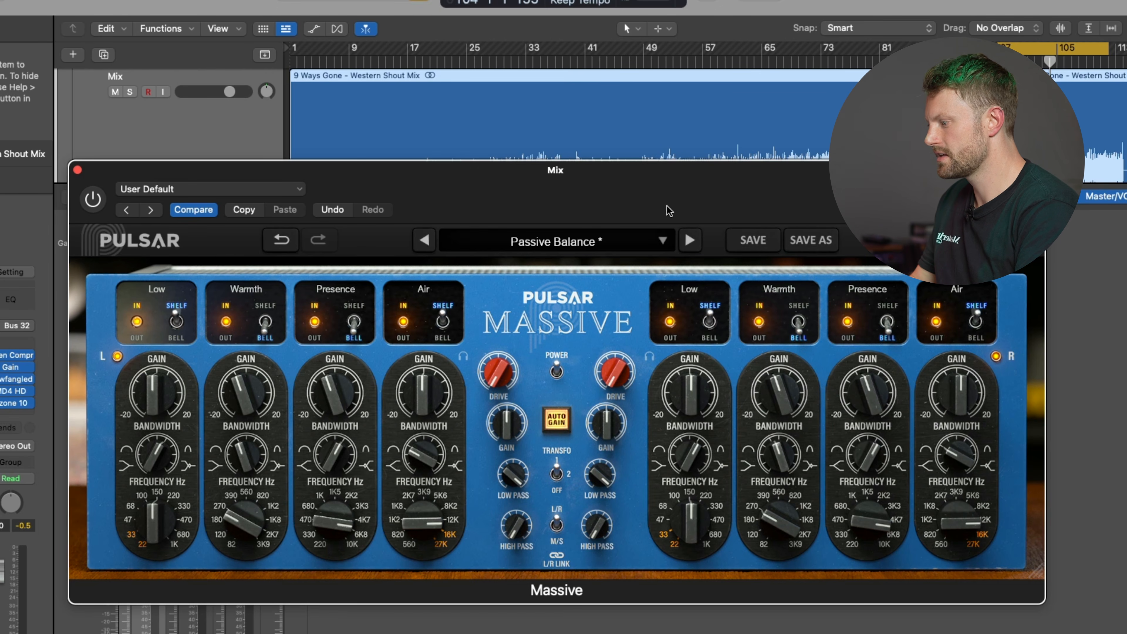
{"action": "key", "text": "space"}
{"action": "left_click", "coordinate": [100, 209]}
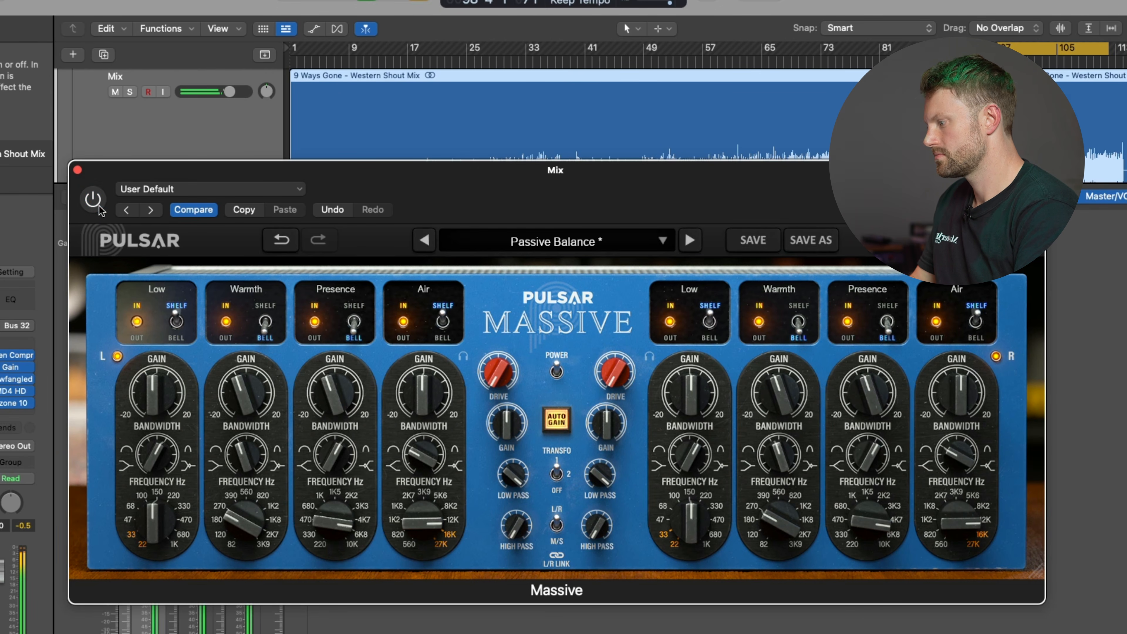
Step: Set the Warmth bandwidth to 7.55, reset the Presence gain to 0, and check Massive's drive and power controls
{"action": "left_click_drag", "start_coordinate": [257, 446], "coordinate": [269, 387]}
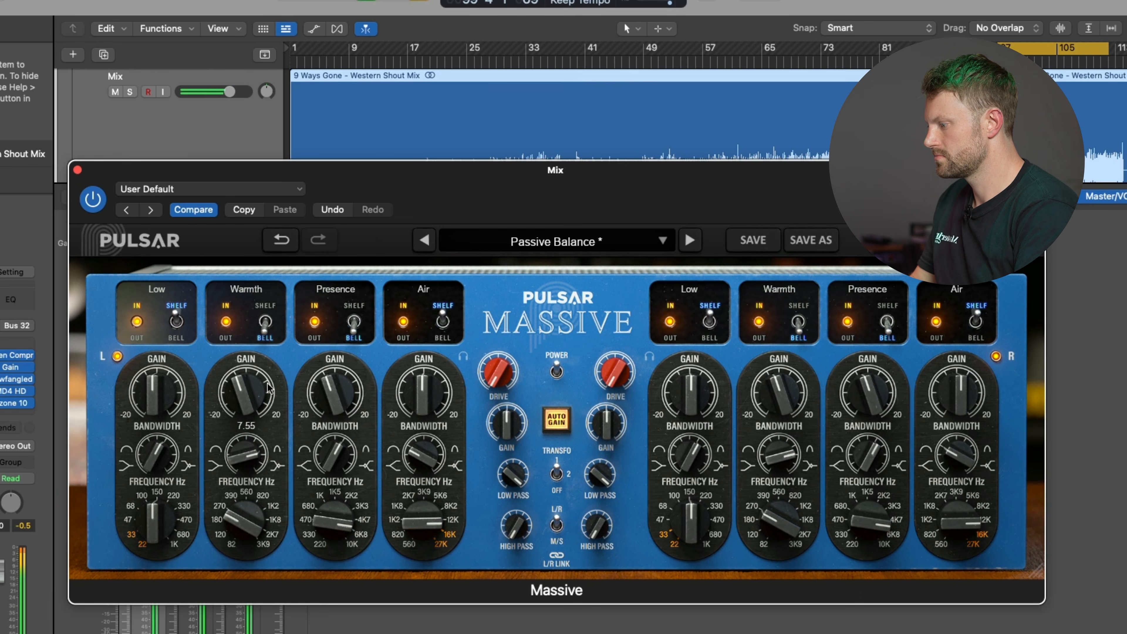
{"action": "double_click", "coordinate": [344, 393]}
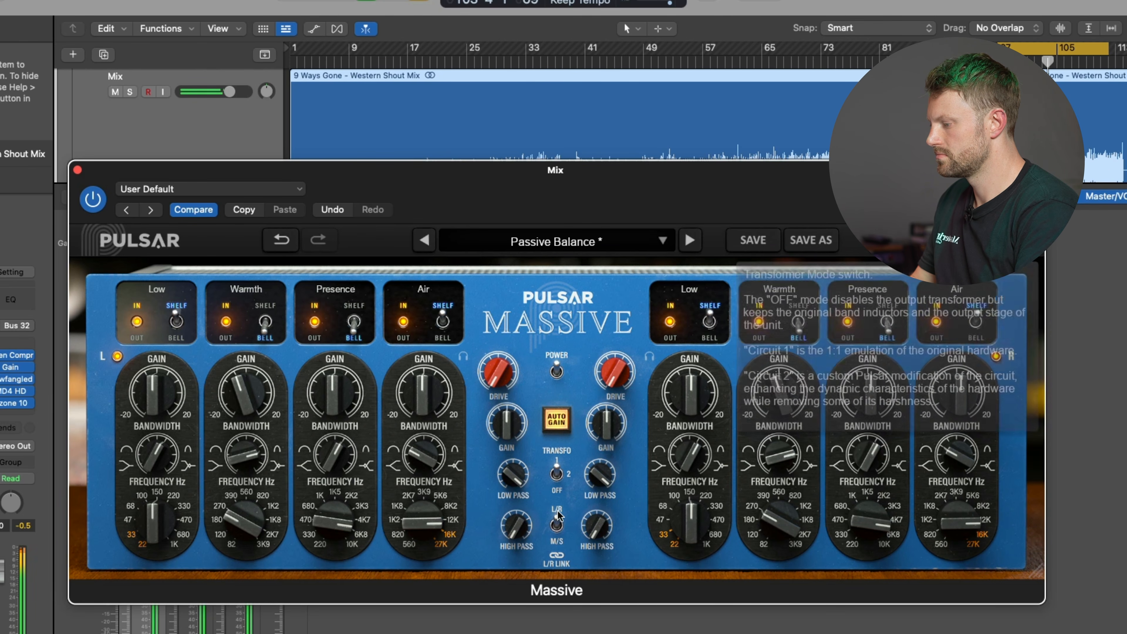
{"action": "left_click_drag", "start_coordinate": [497, 372], "coordinate": [512, 618]}
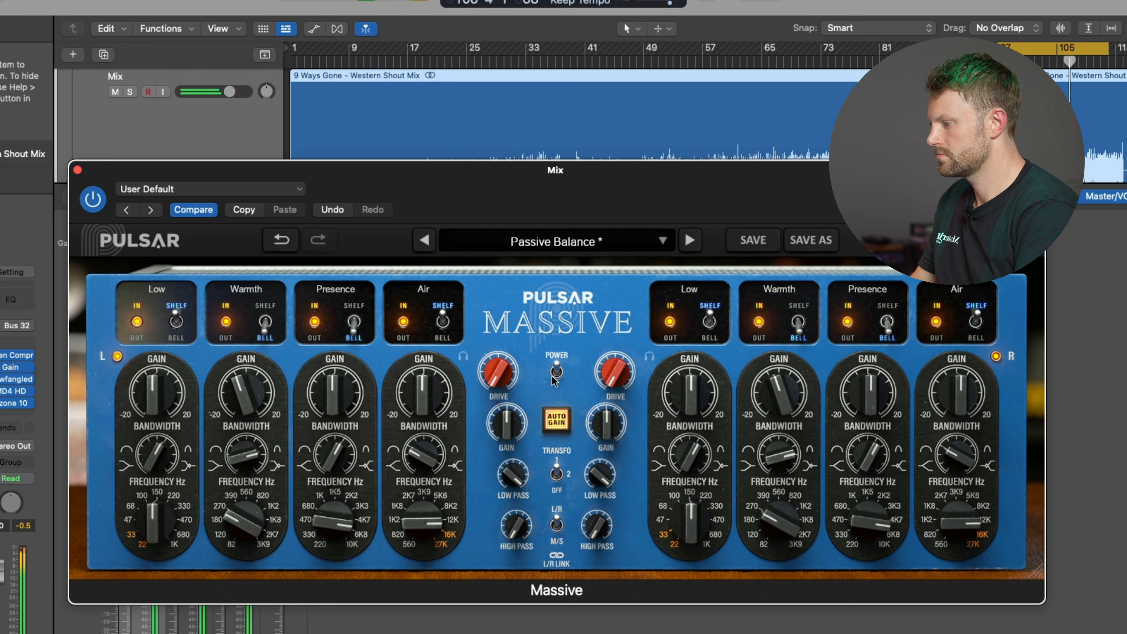
{"action": "left_click", "coordinate": [555, 368]}
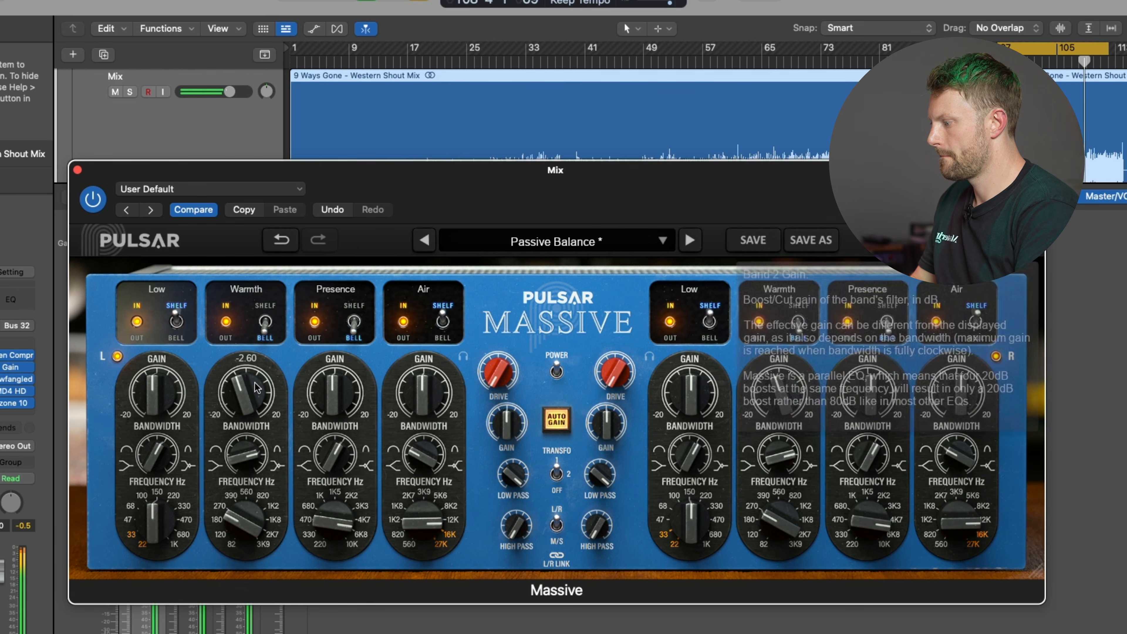
Step: Deepen Massive's Warmth gain cut and move the band to a lower frequency during playback
{"action": "left_click_drag", "start_coordinate": [254, 401], "coordinate": [254, 381]}
{"action": "left_click_drag", "start_coordinate": [241, 543], "coordinate": [239, 545]}
{"action": "left_click_drag", "start_coordinate": [230, 392], "coordinate": [229, 464]}
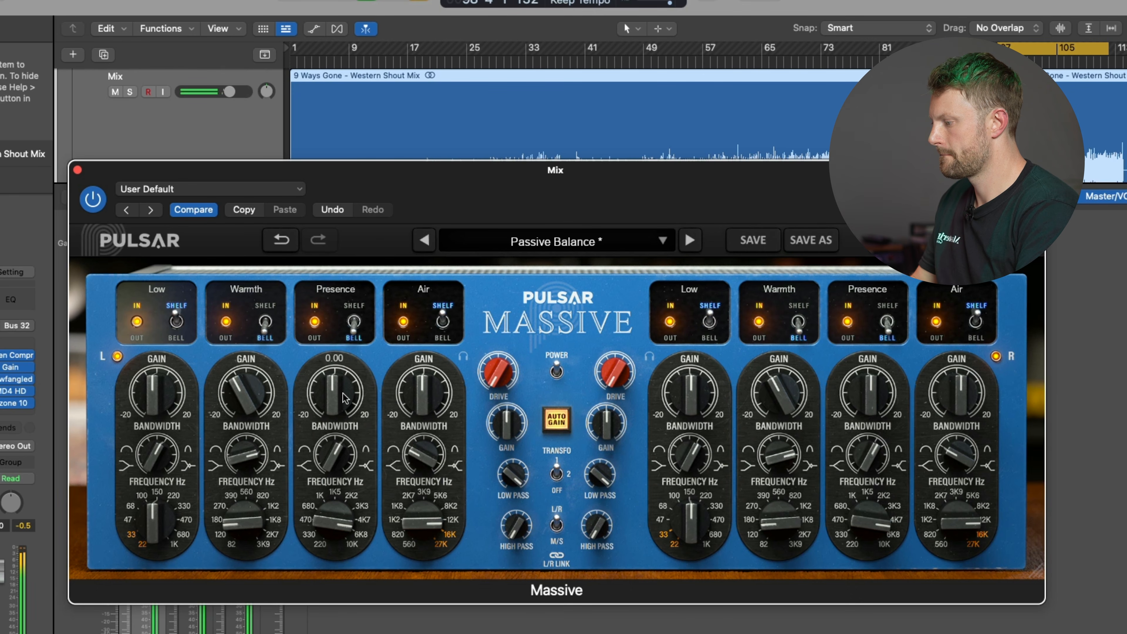
Step: Sweep Massive's Air band with a deep cut, lower its frequency, adjust the bandwidth, and set the gain to -1.80 dB
{"action": "left_click_drag", "start_coordinate": [419, 393], "coordinate": [392, 586]}
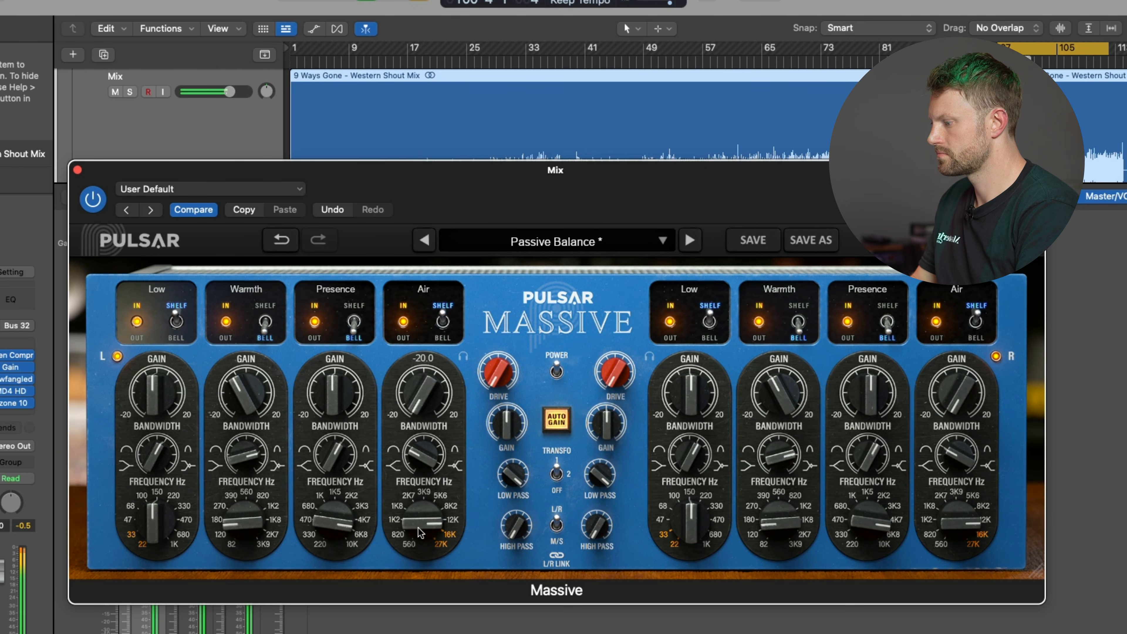
{"action": "mouse_move", "coordinate": [420, 523]}
{"action": "left_mouse_down"}
{"action": "mouse_move", "coordinate": [414, 583]}
{"action": "mouse_move", "coordinate": [420, 530]}
{"action": "left_mouse_up"}
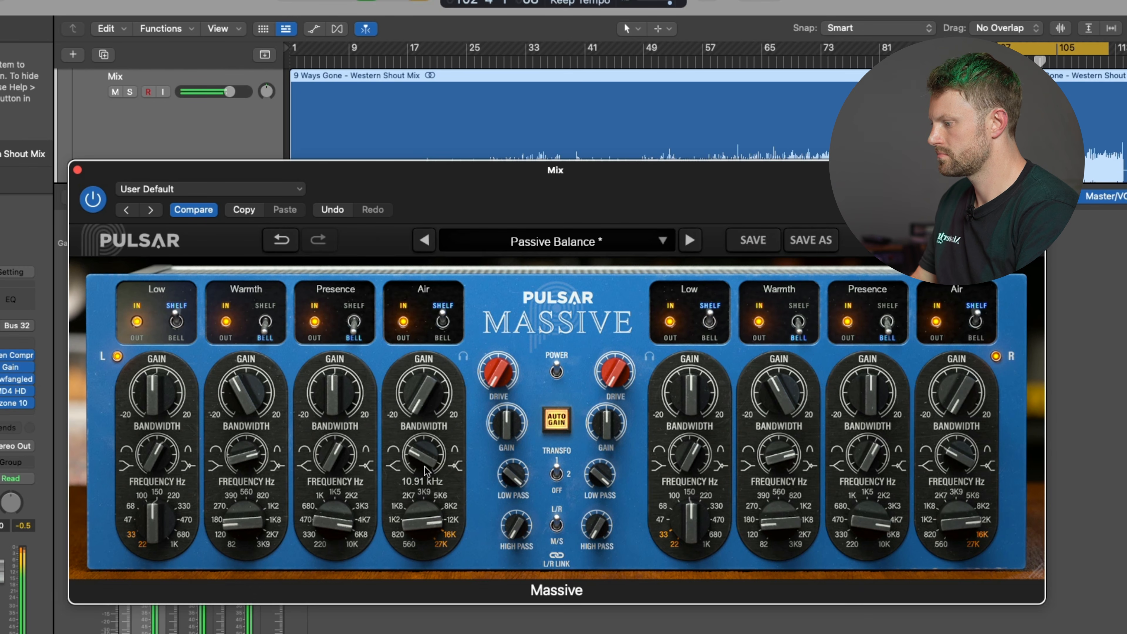
{"action": "left_click_drag", "start_coordinate": [424, 471], "coordinate": [427, 415]}
{"action": "left_click_drag", "start_coordinate": [425, 456], "coordinate": [424, 451]}
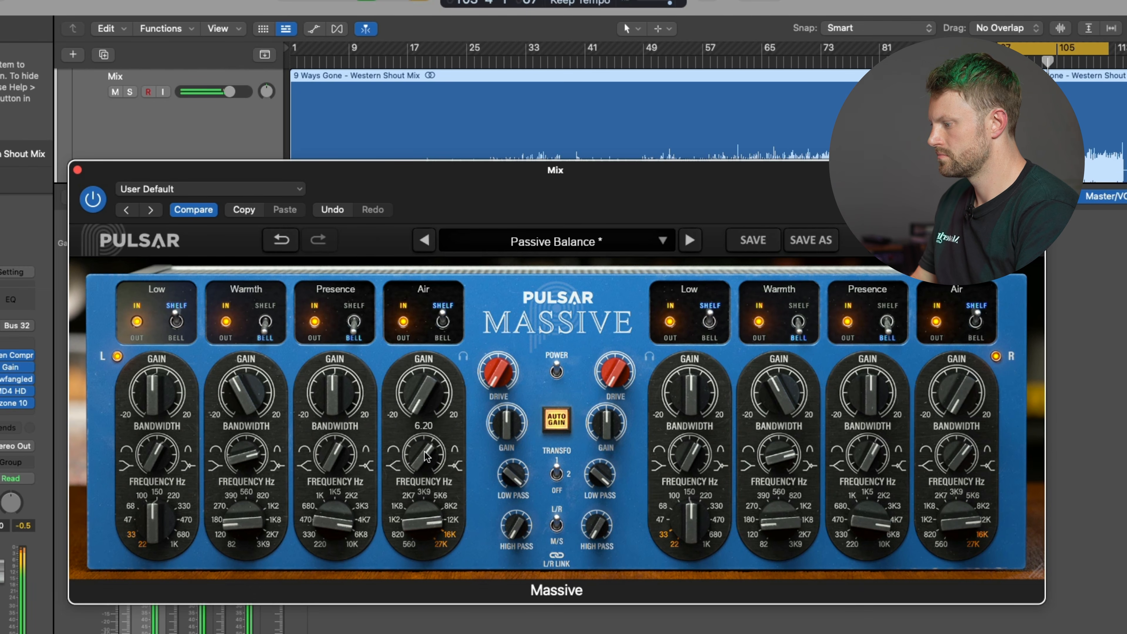
{"action": "left_click_drag", "start_coordinate": [424, 500], "coordinate": [419, 519]}
{"action": "left_click_drag", "start_coordinate": [425, 397], "coordinate": [424, 362]}
{"action": "left_click_drag", "start_coordinate": [423, 467], "coordinate": [426, 471]}
{"action": "left_click_drag", "start_coordinate": [421, 389], "coordinate": [420, 365]}
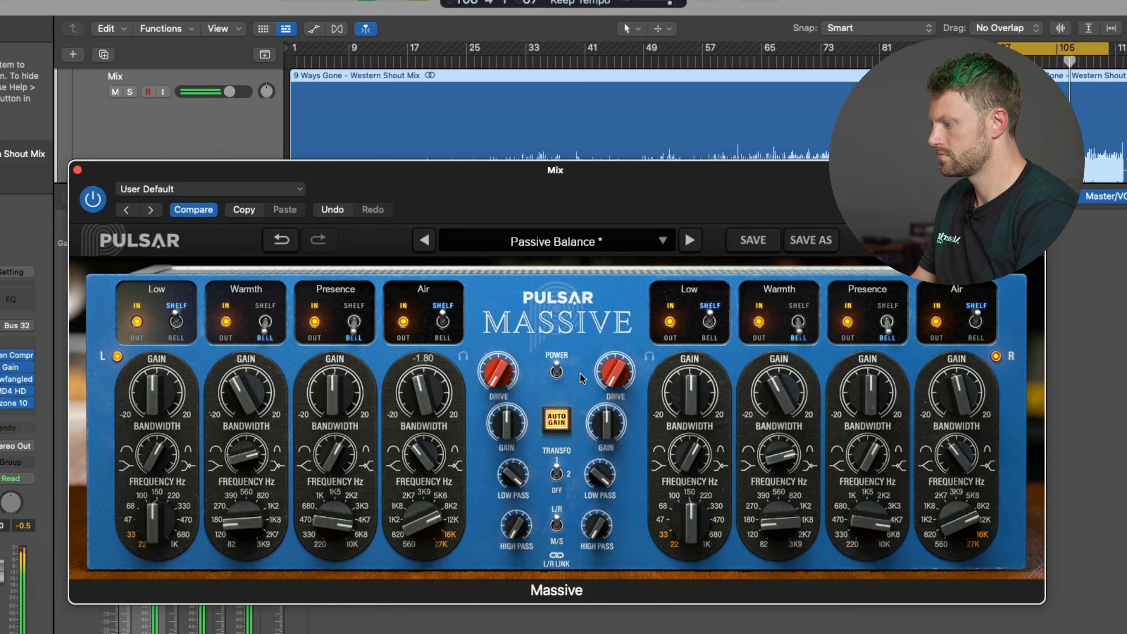
Step: Toggle Massive's global bypass to judge its effect, and compare the mix with the Little Lion Man reference
{"action": "left_click", "coordinate": [556, 372]}
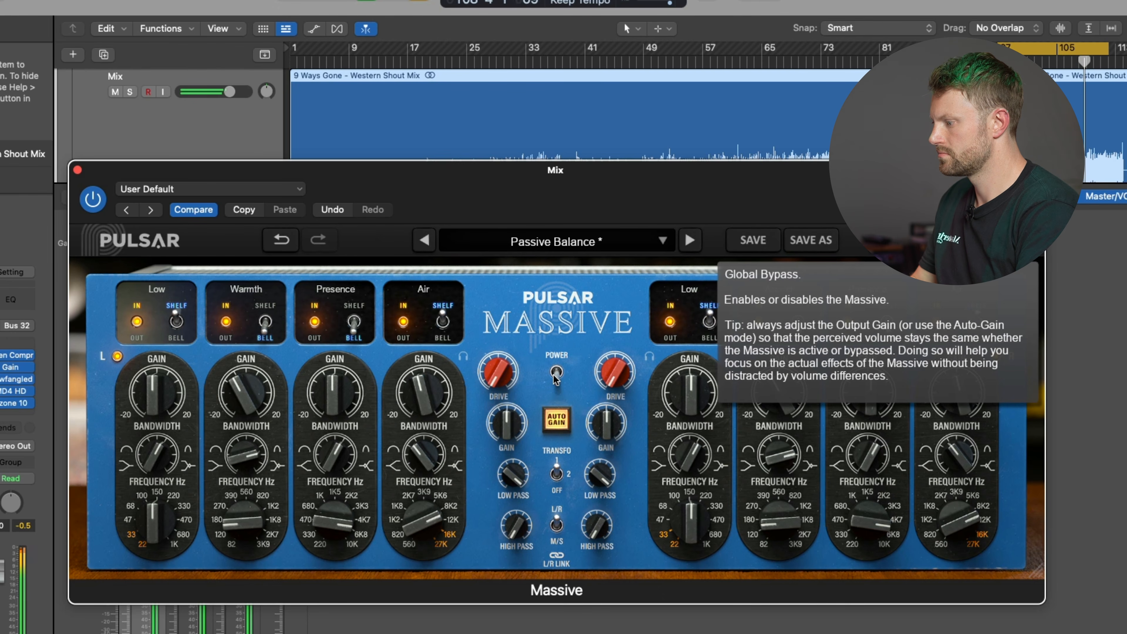
{"action": "left_click", "coordinate": [555, 373]}
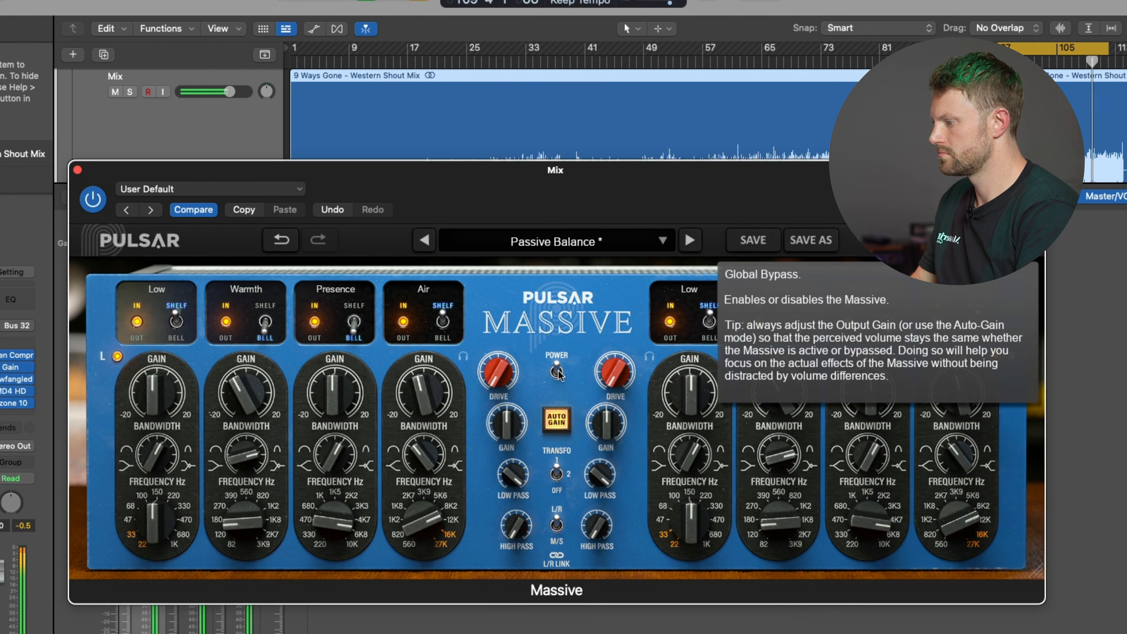
{"action": "left_click_drag", "start_coordinate": [444, 170], "coordinate": [661, 103]}
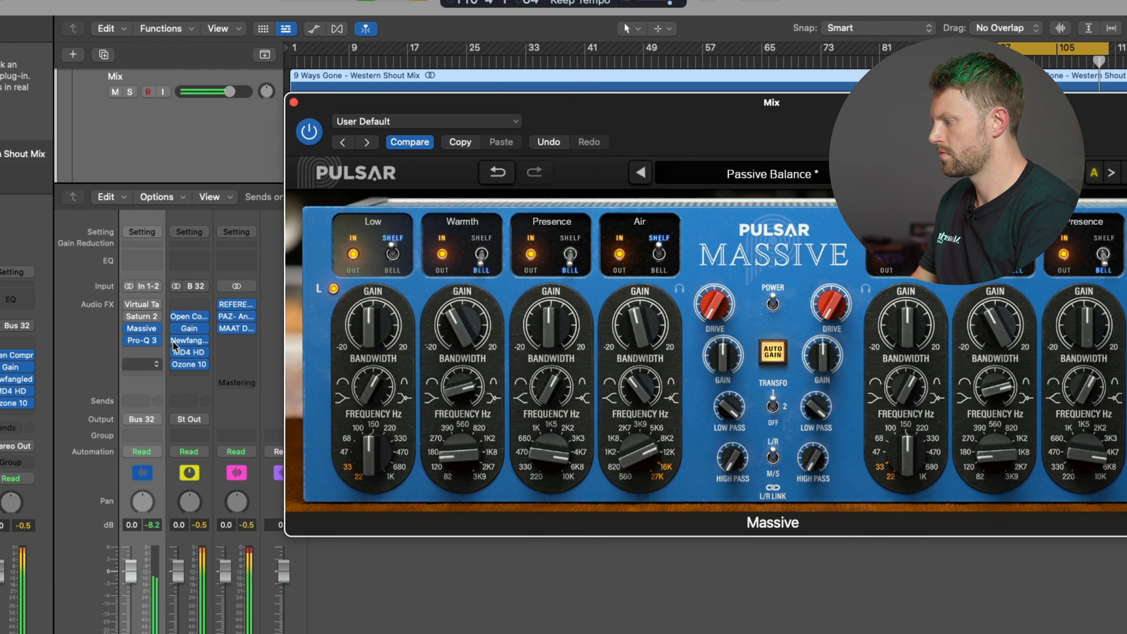
{"action": "left_click", "coordinate": [231, 304]}
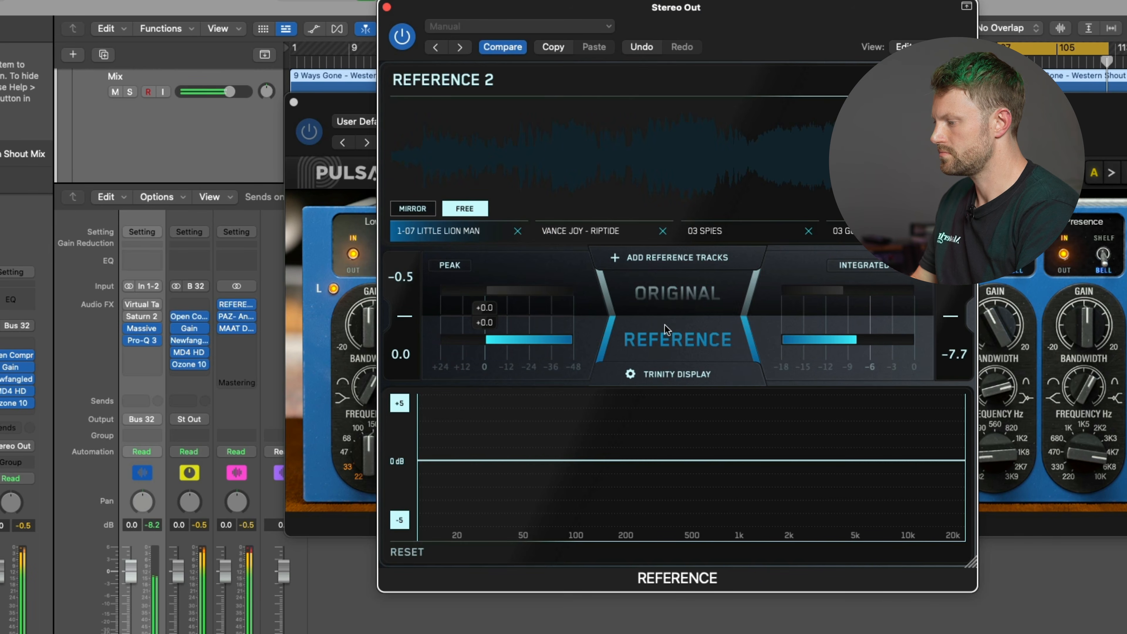
{"action": "left_click_drag", "start_coordinate": [728, 8], "coordinate": [443, 7]}
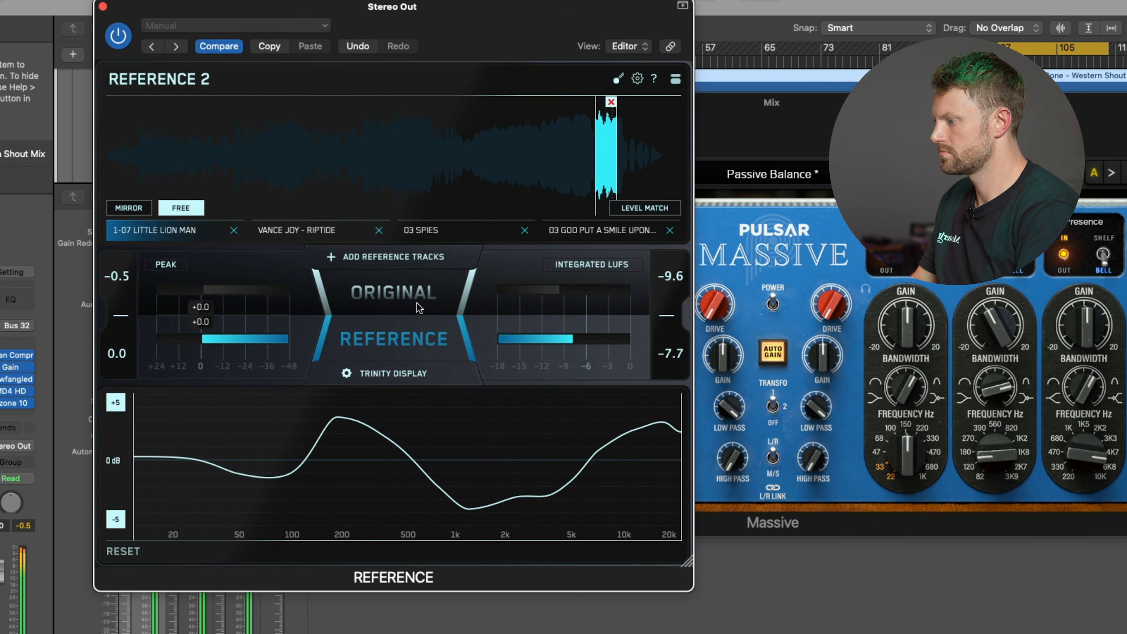
{"action": "left_click", "coordinate": [416, 297]}
Step: Compare the mix with the Little Lion Man and Vance Joy - Riptide references, and bypass Massive
{"action": "left_click_drag", "start_coordinate": [771, 102], "coordinate": [741, 102]}
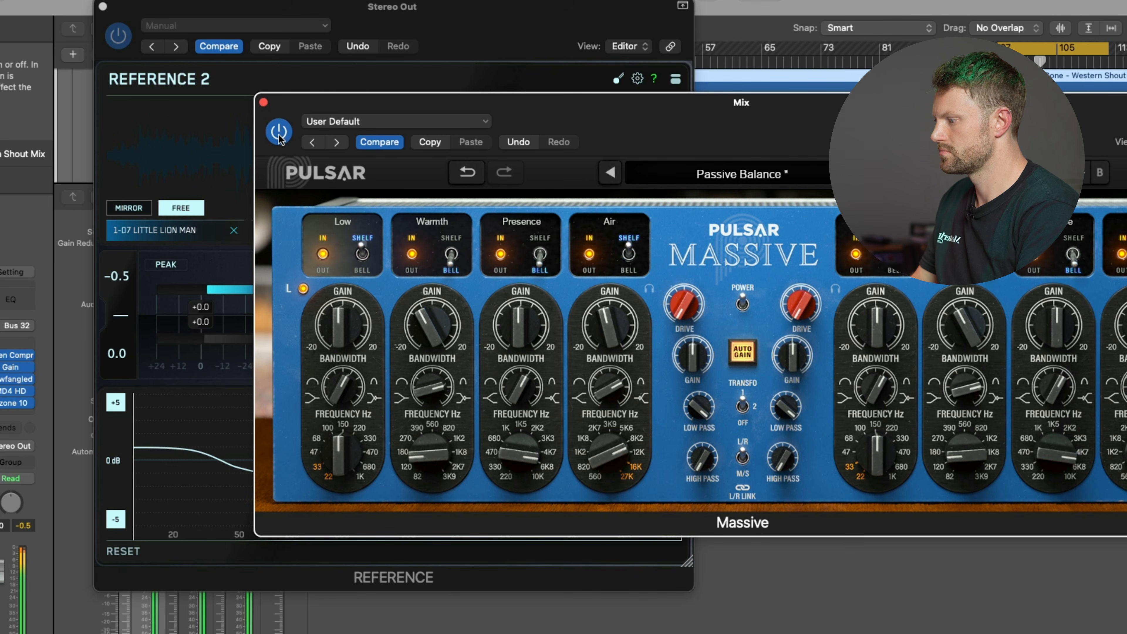
{"action": "mouse_move", "coordinate": [436, 332]}
{"action": "left_click_drag", "start_coordinate": [753, 124], "coordinate": [884, 177]}
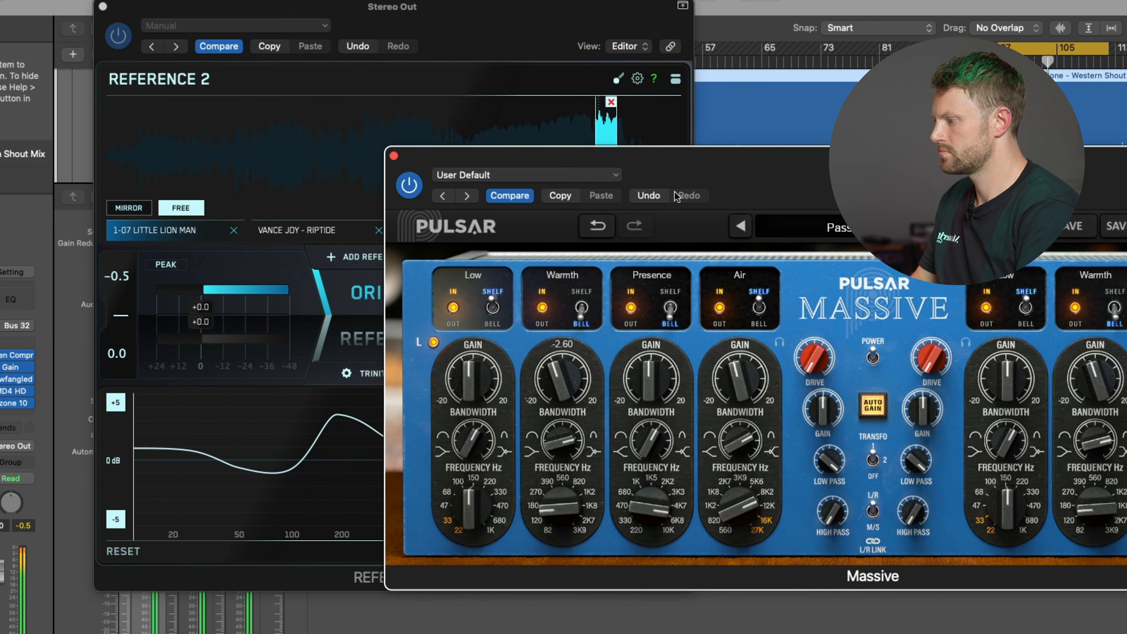
{"action": "left_click", "coordinate": [380, 307]}
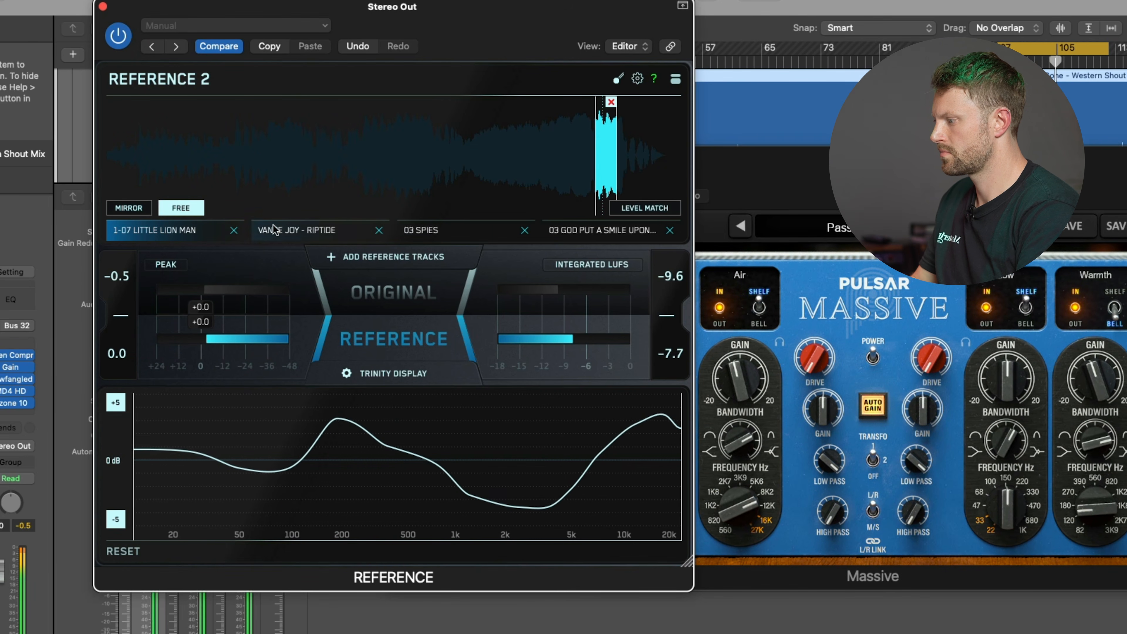
{"action": "key", "text": "Right"}
{"action": "left_click", "coordinate": [409, 304]}
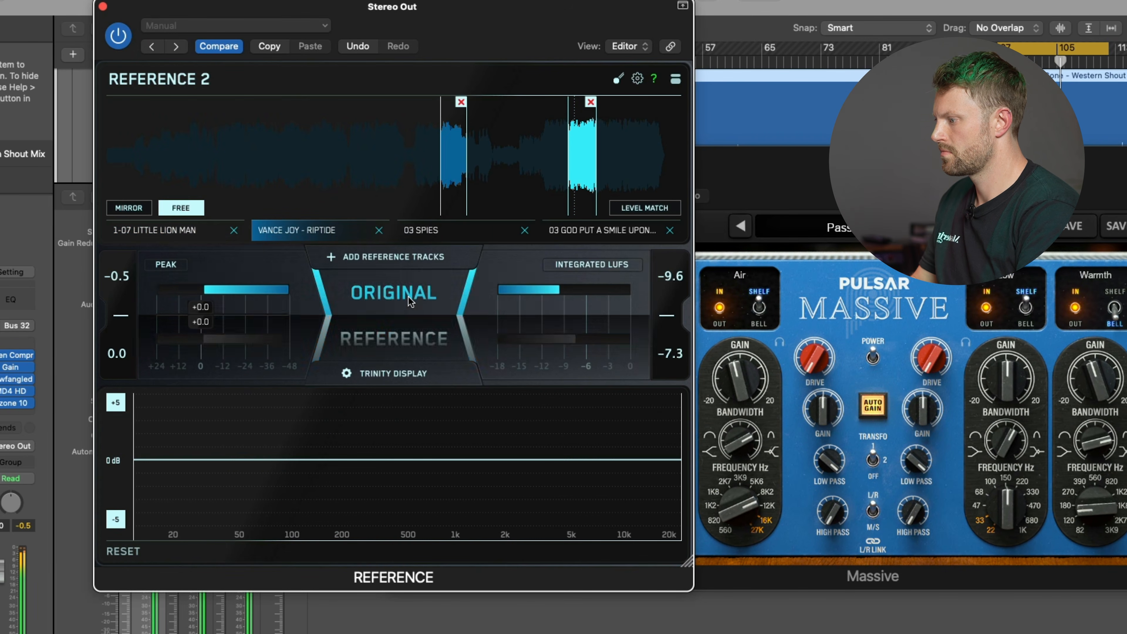
{"action": "left_click", "coordinate": [402, 339]}
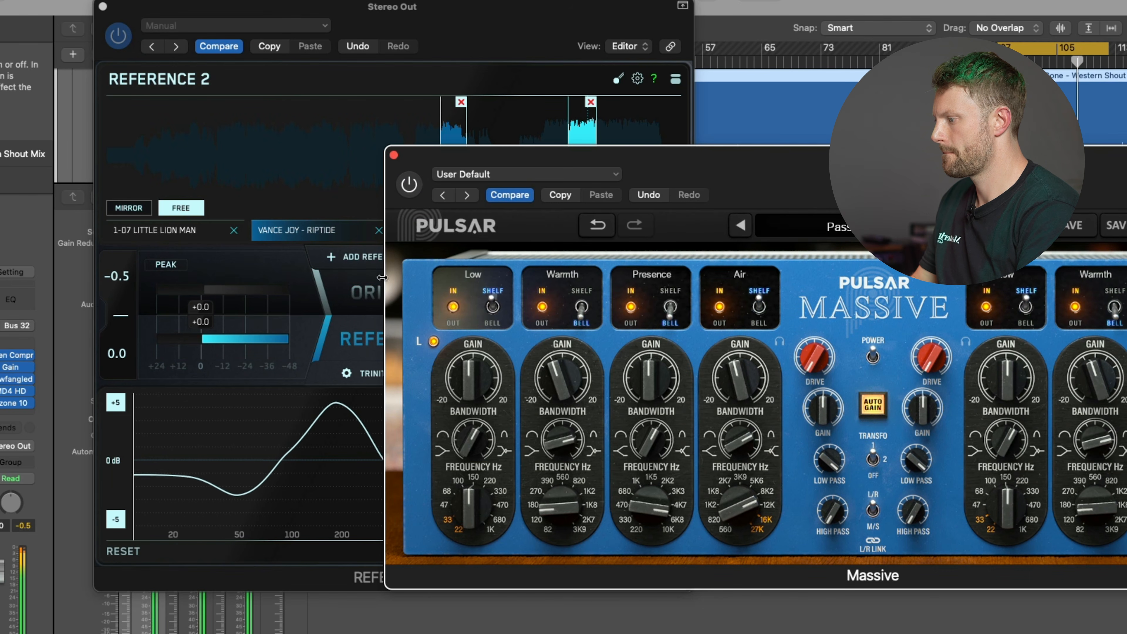
{"action": "left_click", "coordinate": [359, 303]}
Step: Close Massive, then open the Mix channel's Pro-Q 3, bypass it and close it
{"action": "left_click_drag", "start_coordinate": [790, 157], "coordinate": [539, 157]}
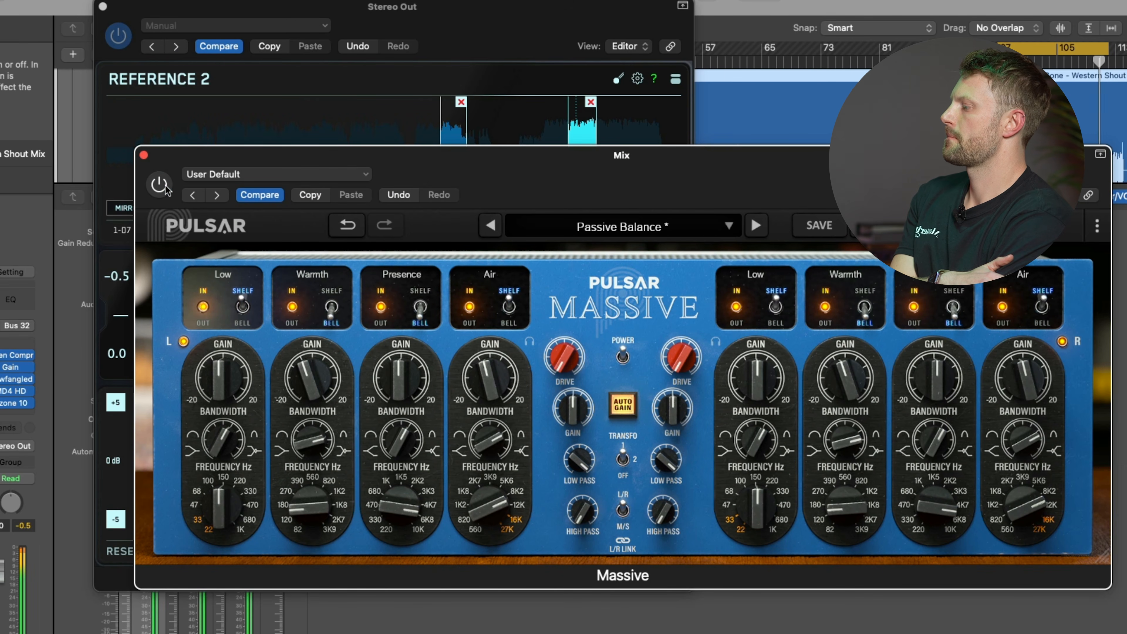
{"action": "left_click", "coordinate": [143, 155]}
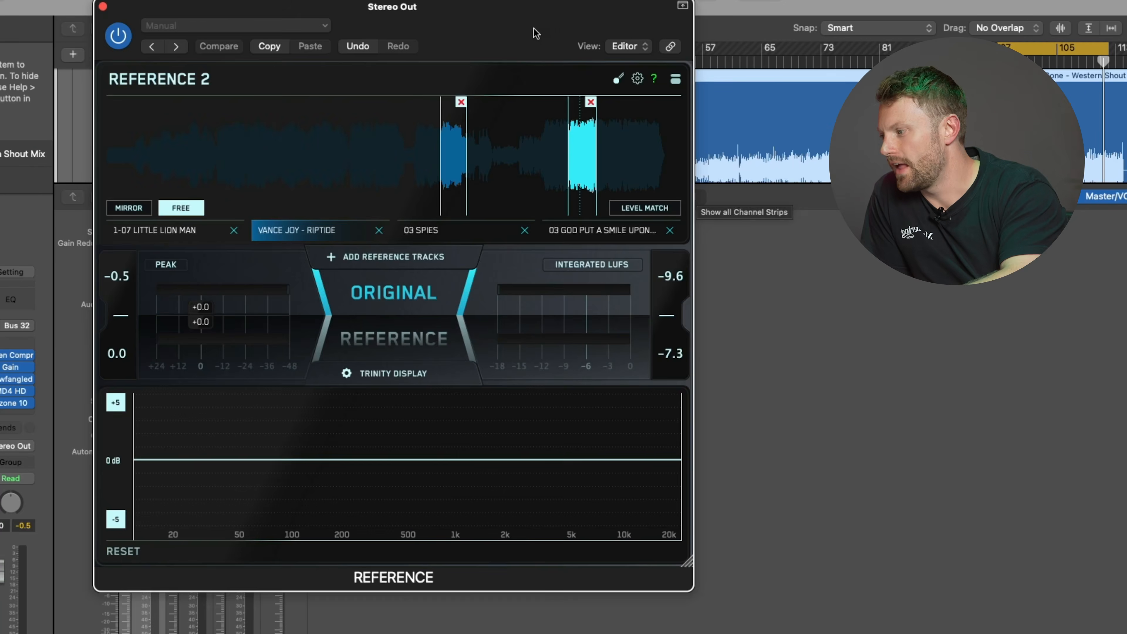
{"action": "left_click_drag", "start_coordinate": [536, 33], "coordinate": [850, 91]}
{"action": "left_click", "coordinate": [143, 340]}
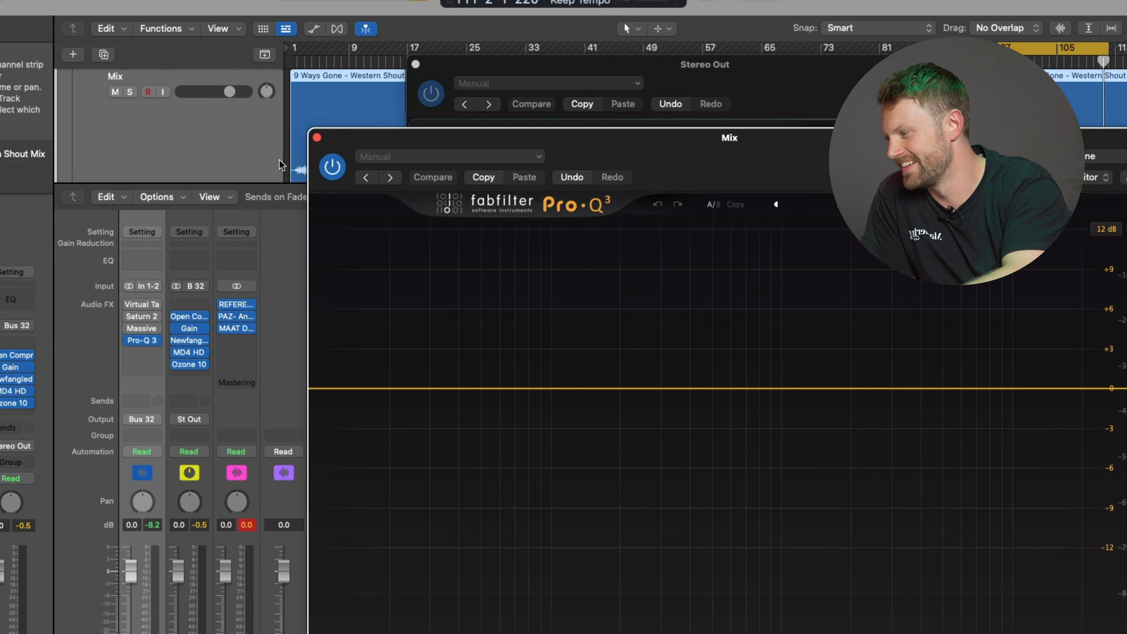
{"action": "key", "text": "super+w"}
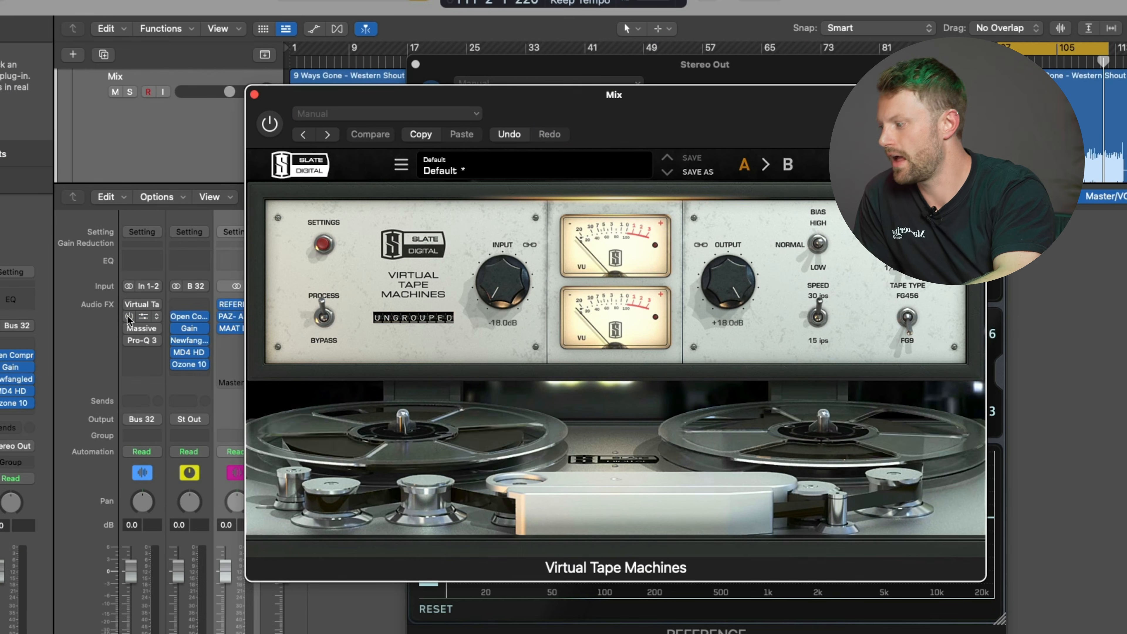
Step: Review Virtual Tape Machines on the Mix channel and Ozone 10's Maximizer on the Master channel, and close the plug-in windows
{"action": "mouse_move", "coordinate": [129, 316]}
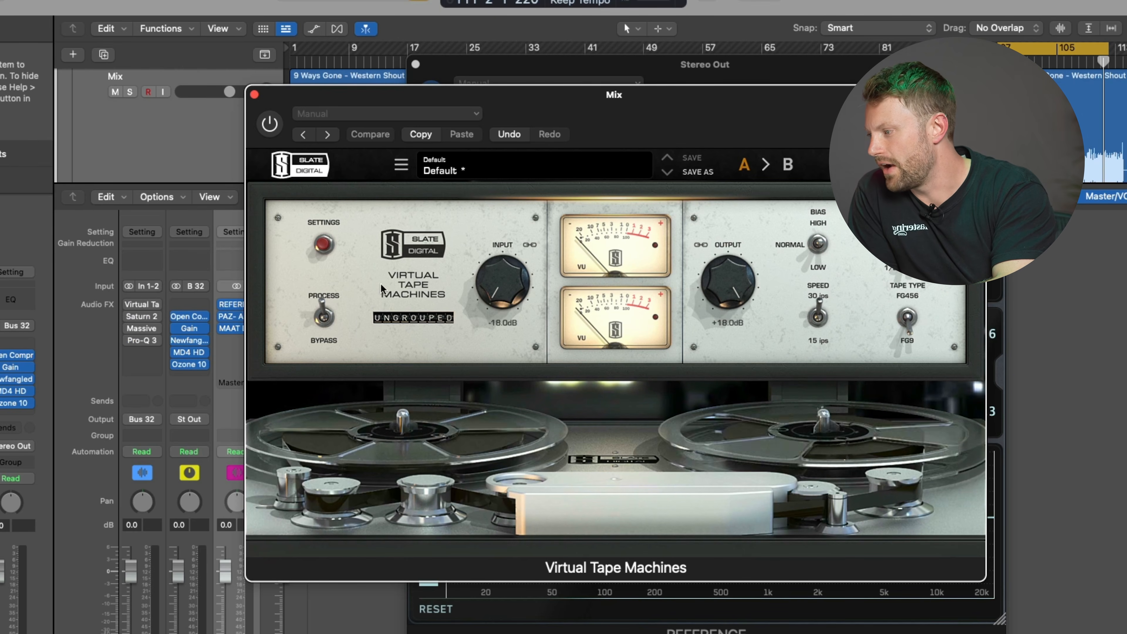
{"action": "left_click_drag", "start_coordinate": [653, 129], "coordinate": [468, 186]}
{"action": "left_click", "coordinate": [443, 133]}
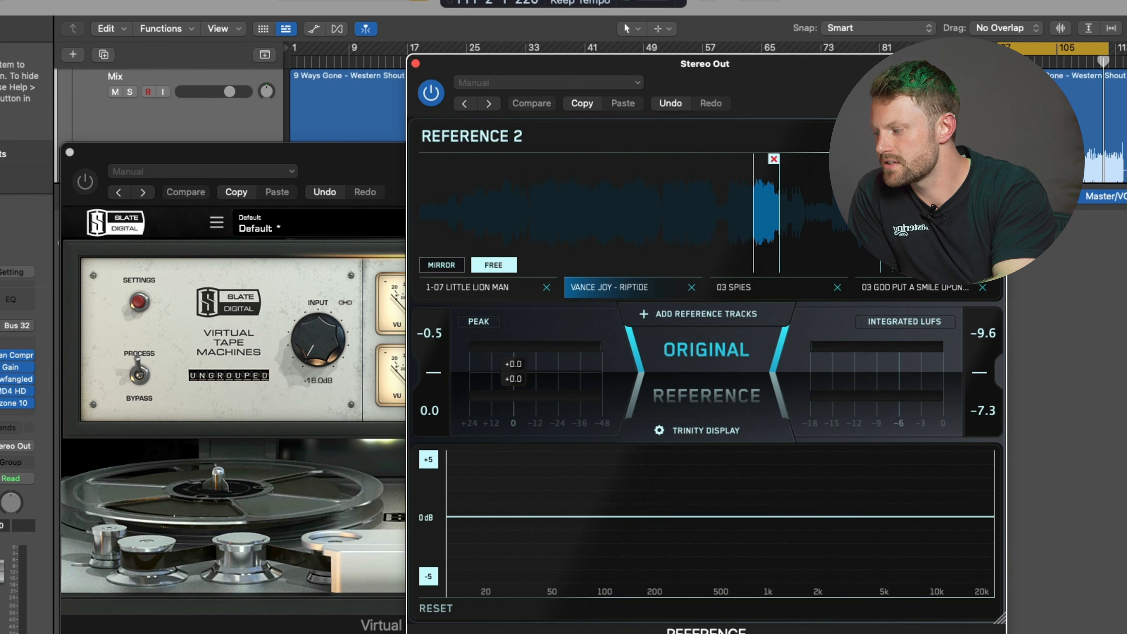
{"action": "left_click_drag", "start_coordinate": [378, 168], "coordinate": [306, 140]}
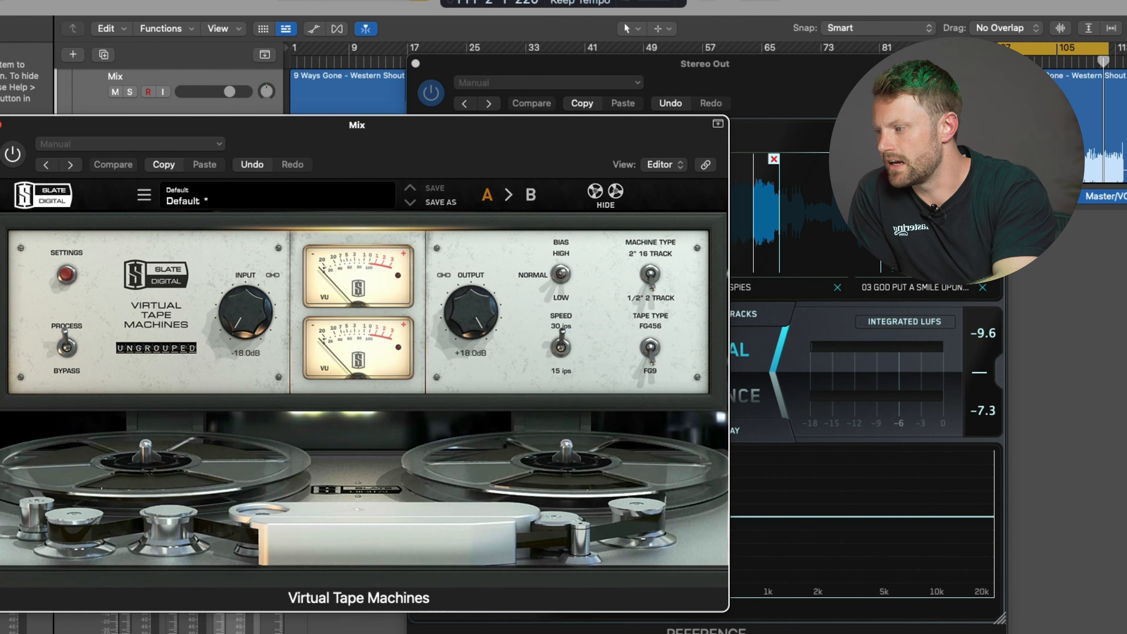
{"action": "left_click", "coordinate": [435, 71]}
{"action": "left_click", "coordinate": [415, 62]}
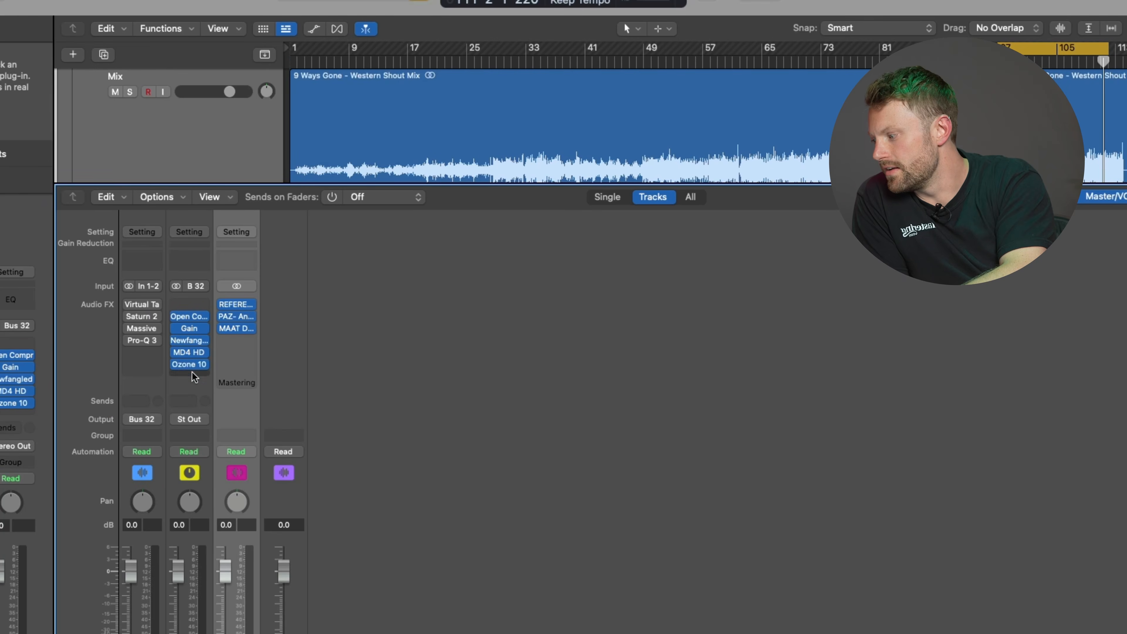
{"action": "left_click", "coordinate": [192, 364]}
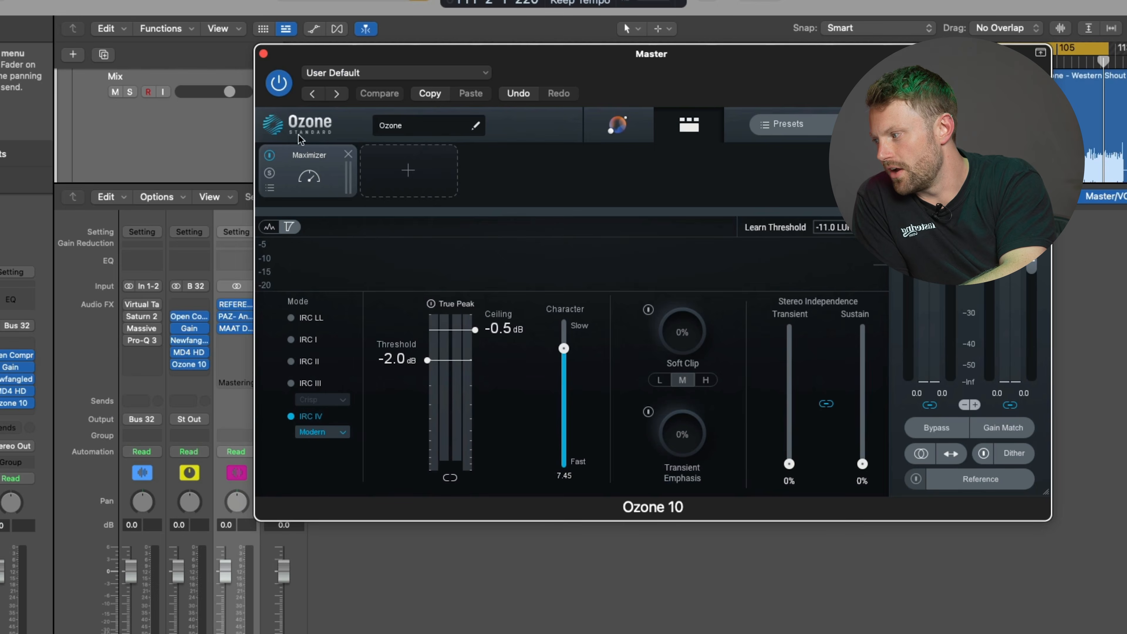
{"action": "left_click", "coordinate": [263, 53]}
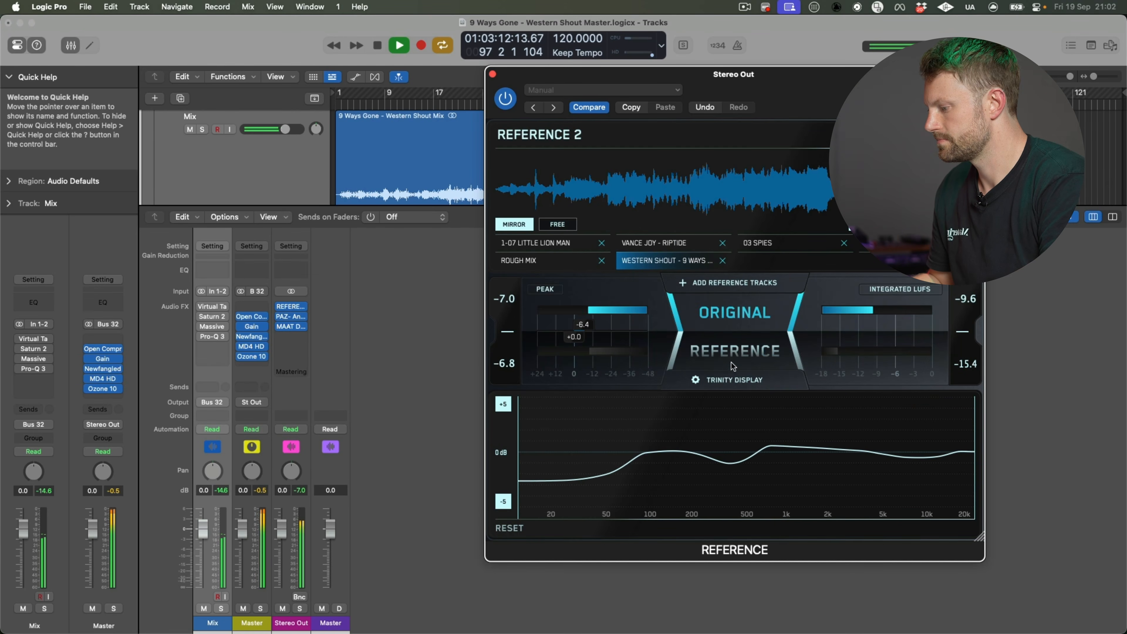
Step: Alternate during playback between the processed master and the Western Shout mix loaded as the mirrored reference
{"action": "left_click", "coordinate": [734, 354]}
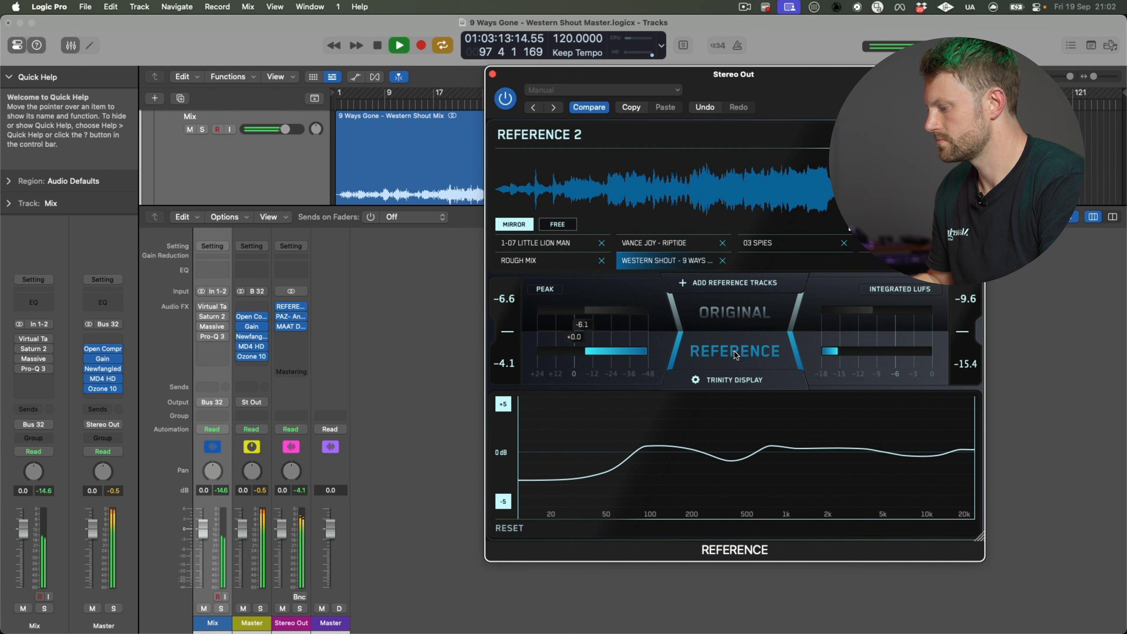
{"action": "left_click", "coordinate": [726, 326]}
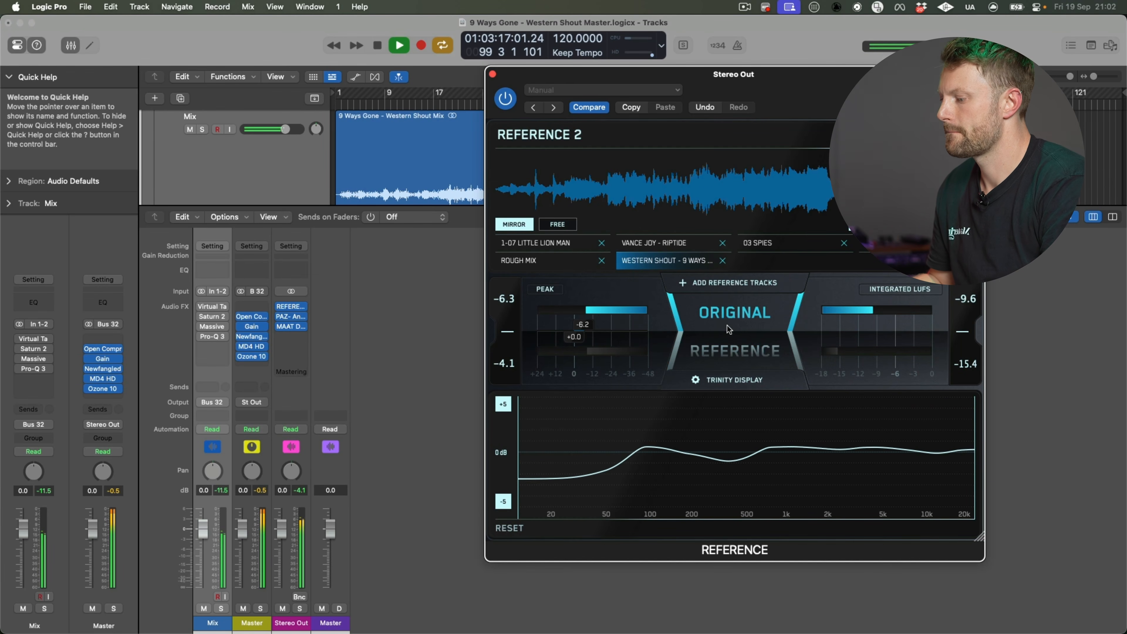
{"action": "left_click", "coordinate": [725, 349]}
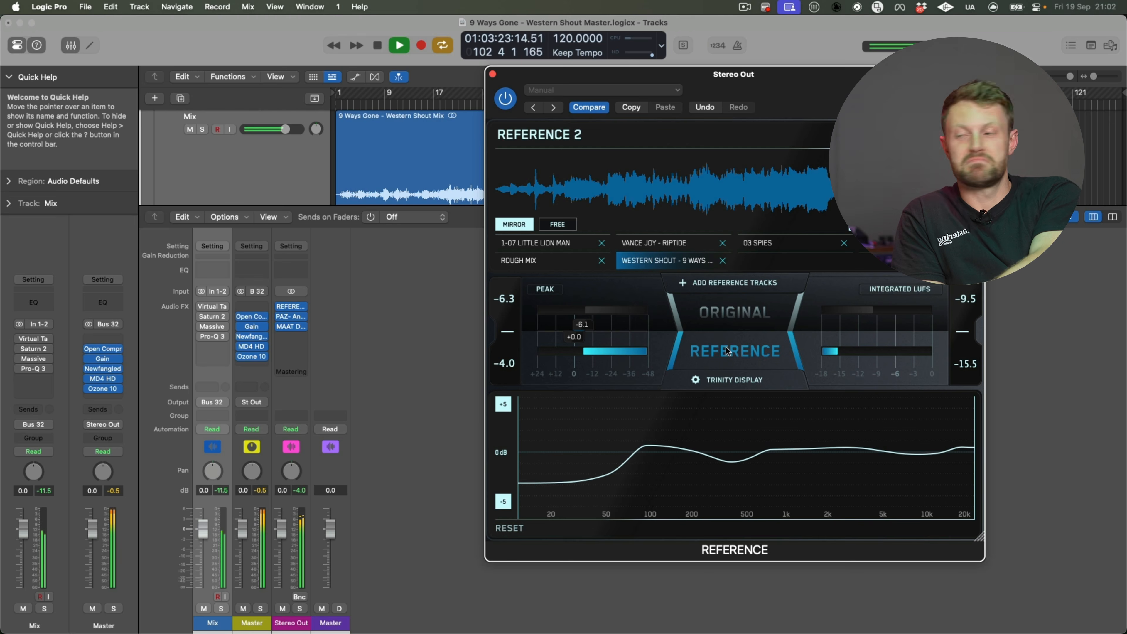
{"action": "left_click", "coordinate": [730, 327]}
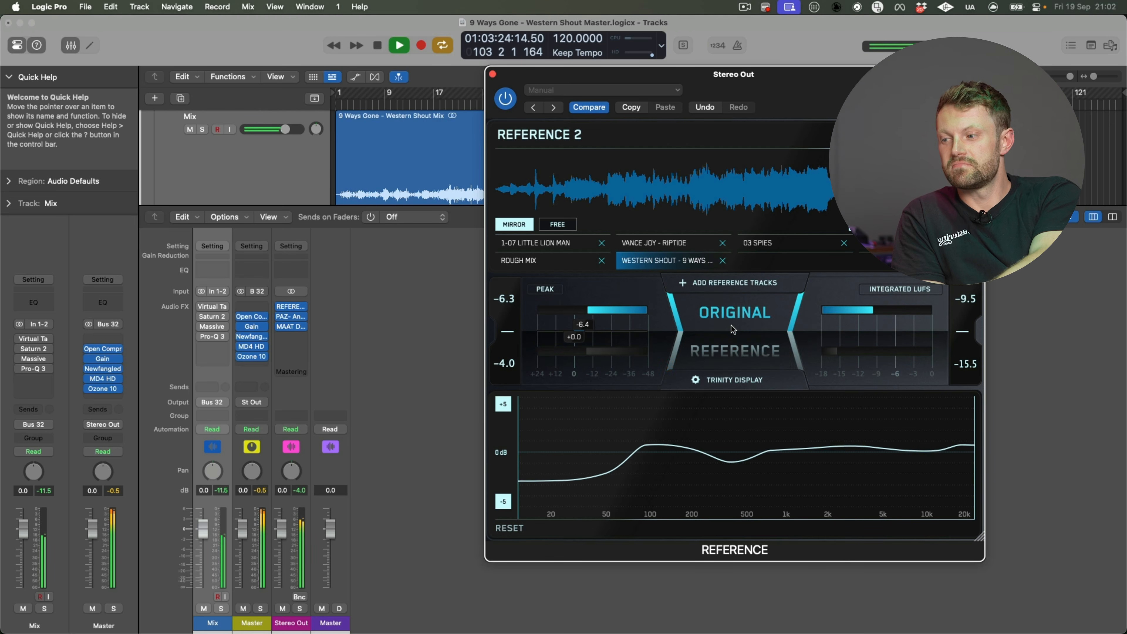
{"action": "left_click", "coordinate": [746, 354]}
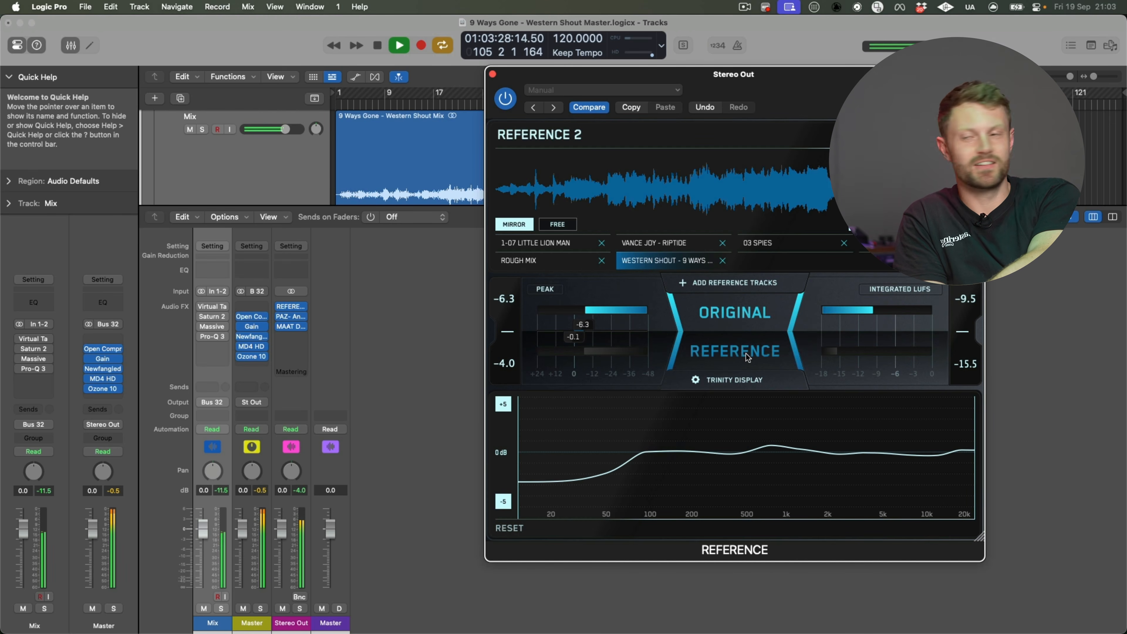
{"action": "left_click", "coordinate": [738, 319]}
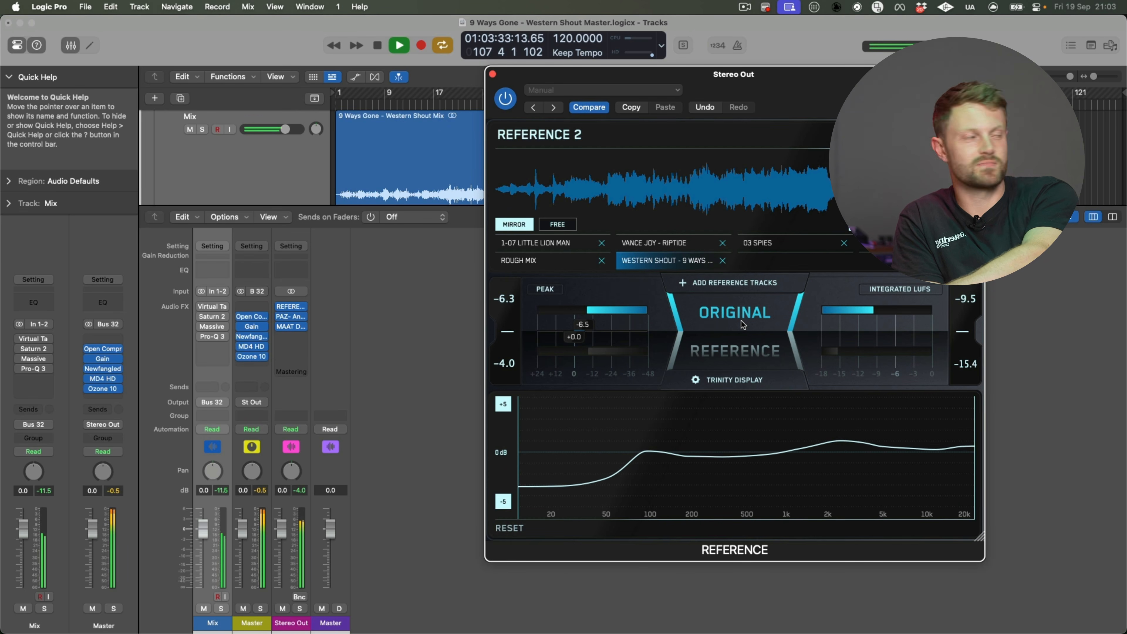